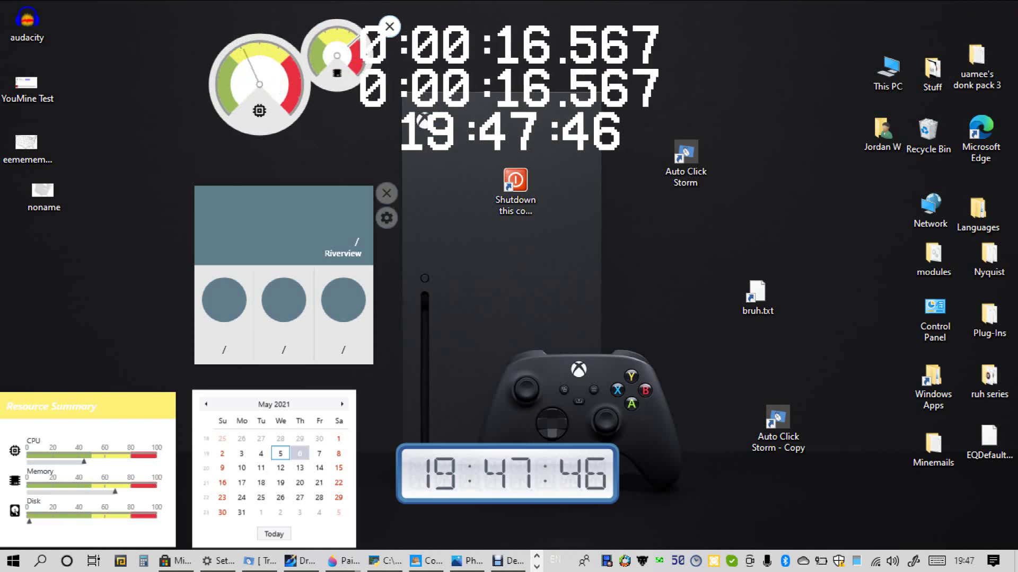
click(536, 556)
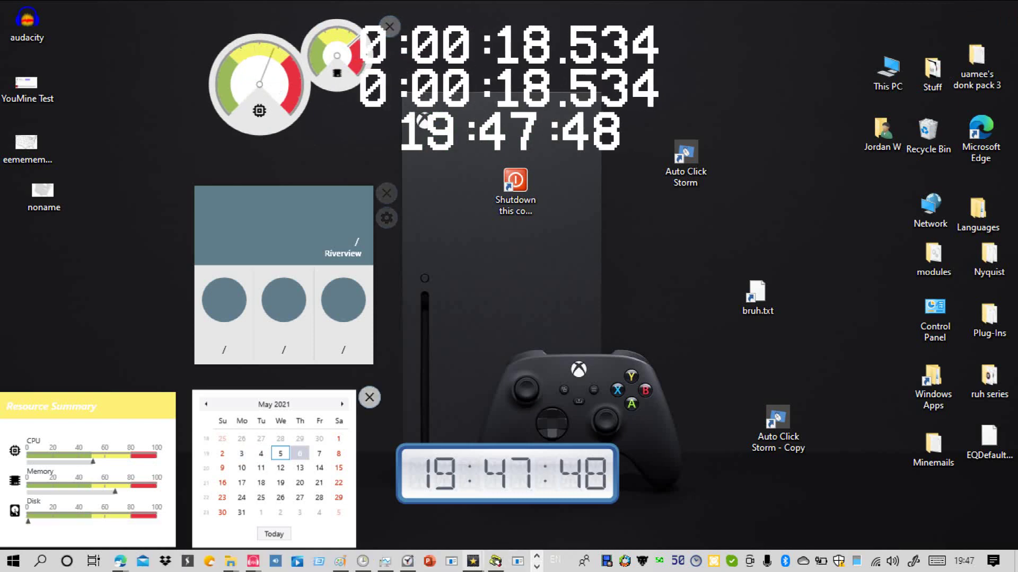
click(473, 561)
click(419, 503)
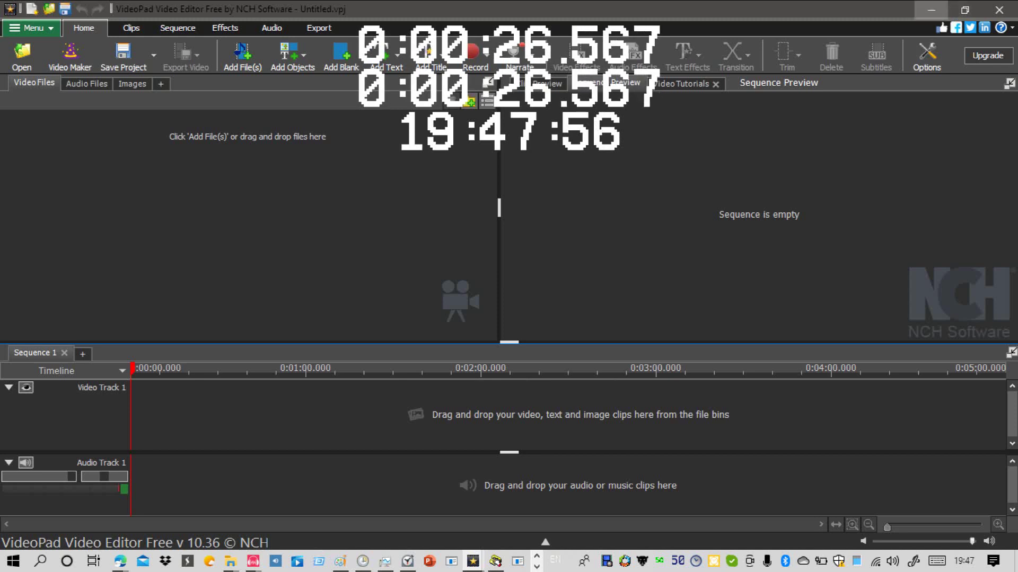
click(931, 10)
Step: Switch to the Microsoft Edge window that shows Livecountsedit v3
mouse_move(120, 561)
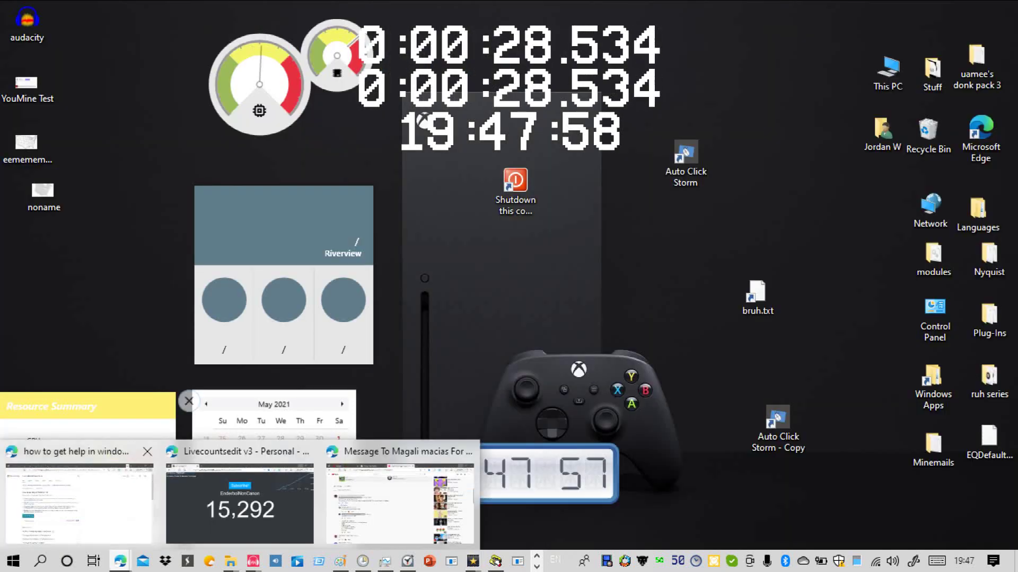
mouse_move(79, 498)
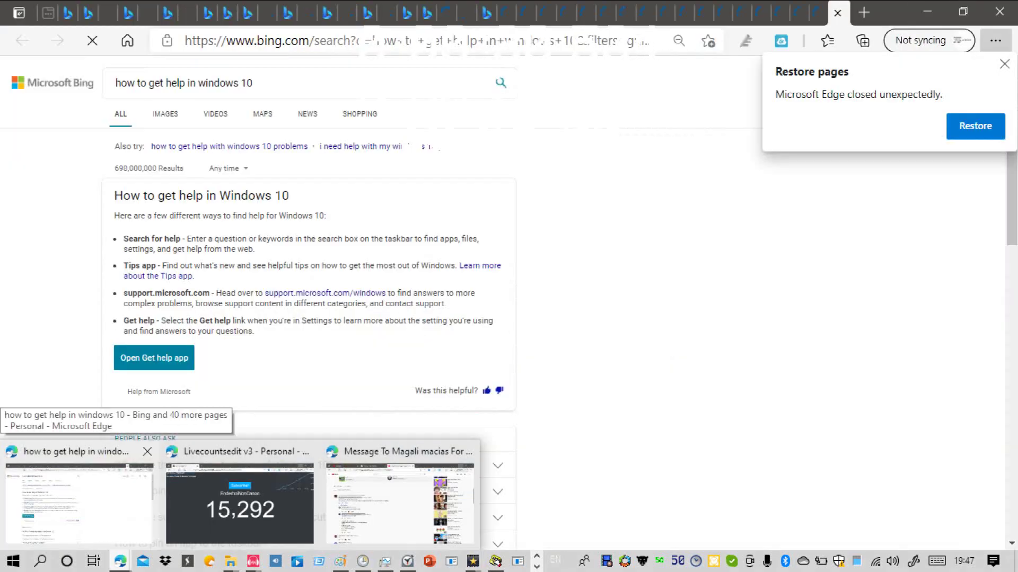
mouse_move(400, 498)
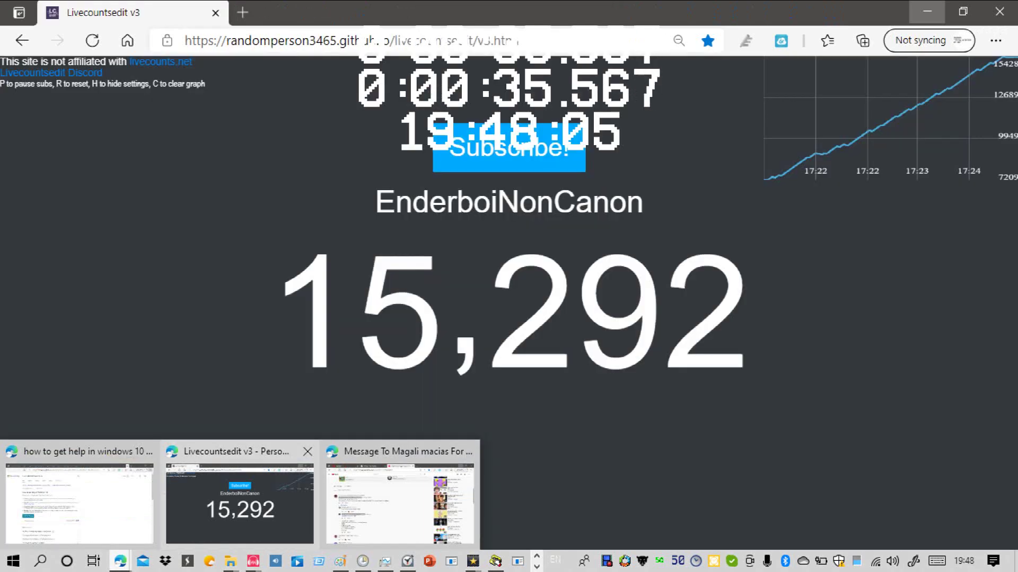
click(239, 504)
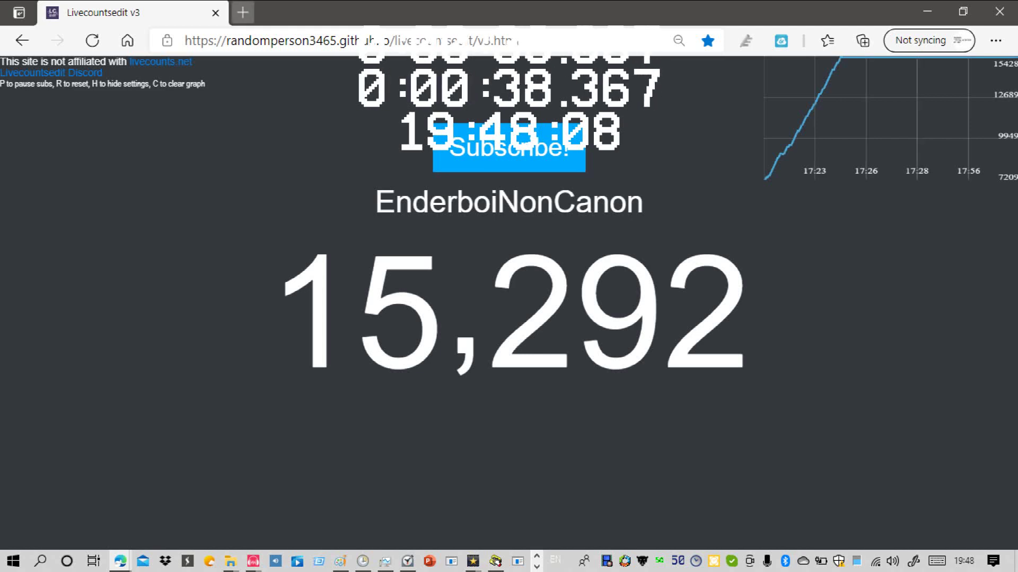
Step: Open the izhuk.com Weather map editor in a new tab and show it in full screen
click(243, 13)
text(wea)
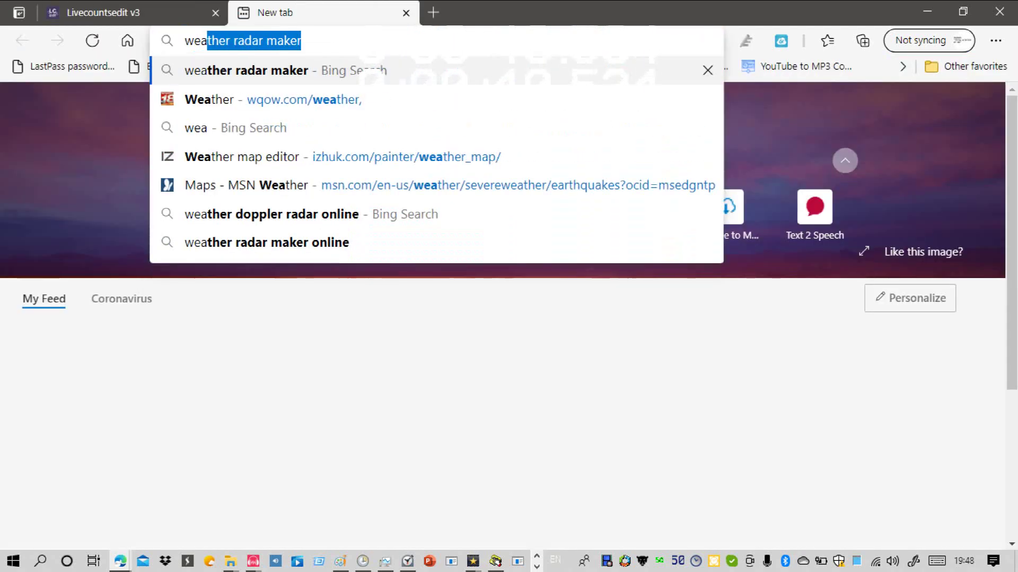
click(265, 156)
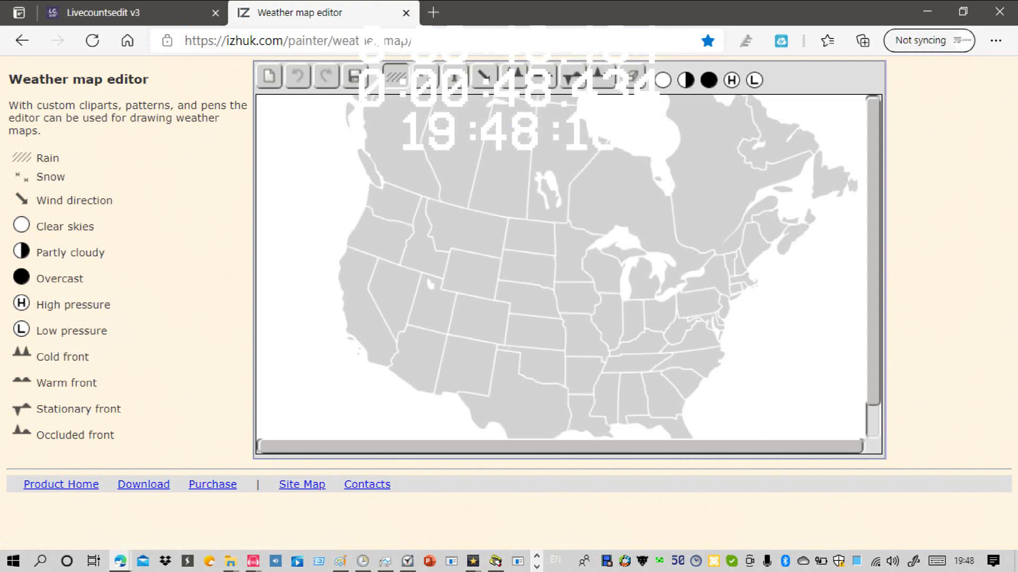
click(995, 41)
click(960, 125)
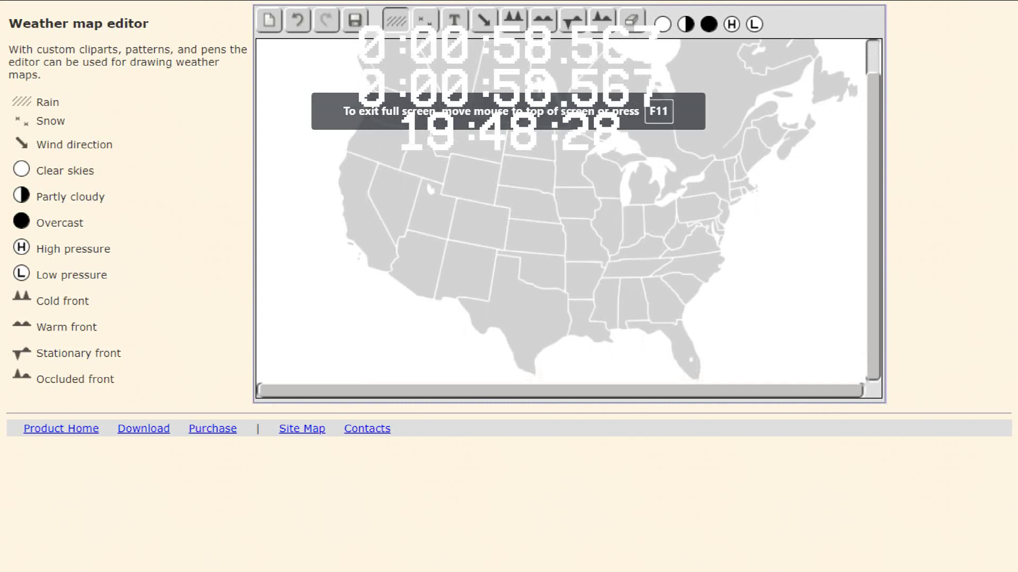
click(426, 20)
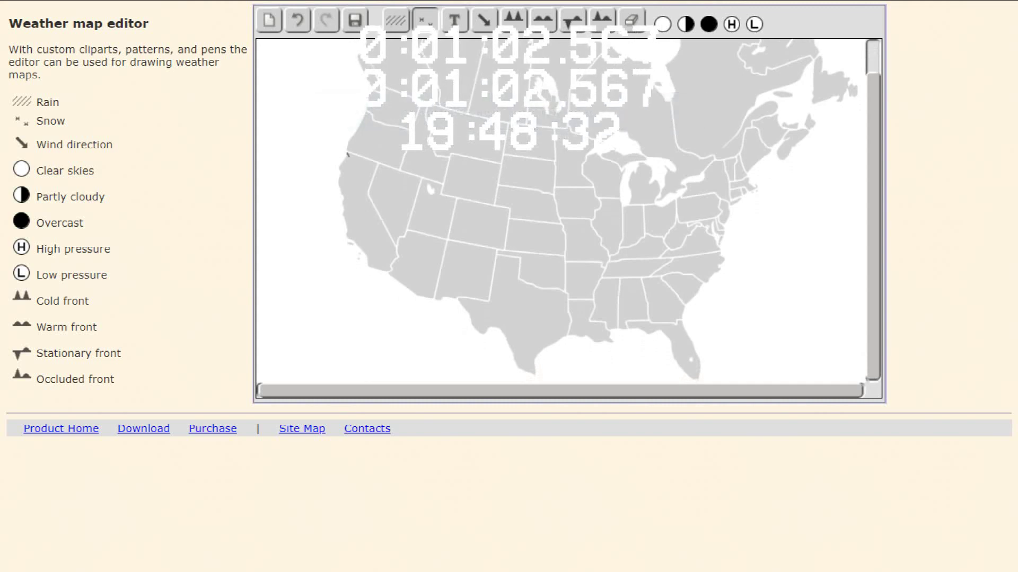
mouse_move(347, 154)
mouse_down()
mouse_move(377, 165)
mouse_move(373, 128)
mouse_move(359, 125)
mouse_move(348, 154)
mouse_up()
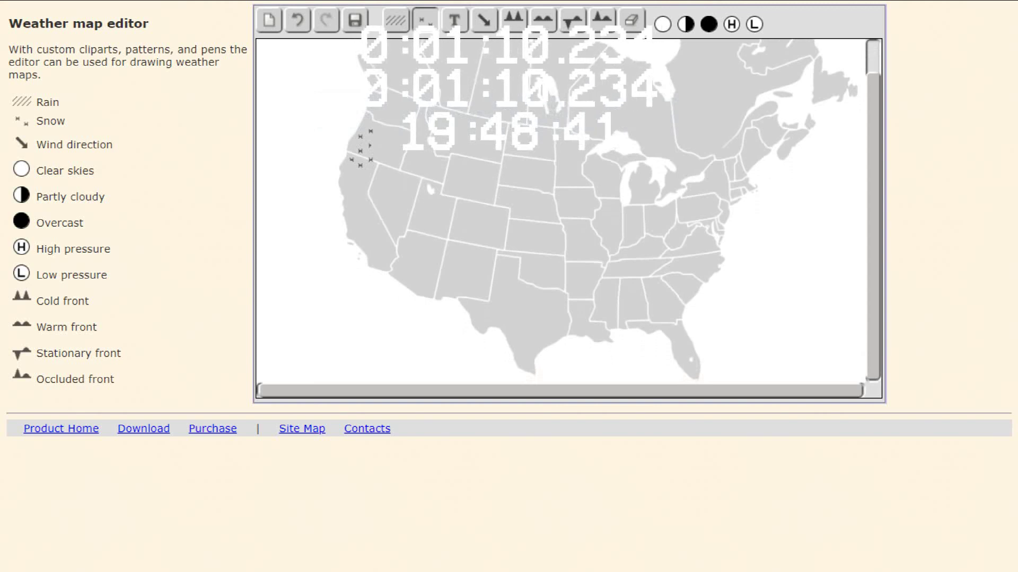
key(ctrl+z)
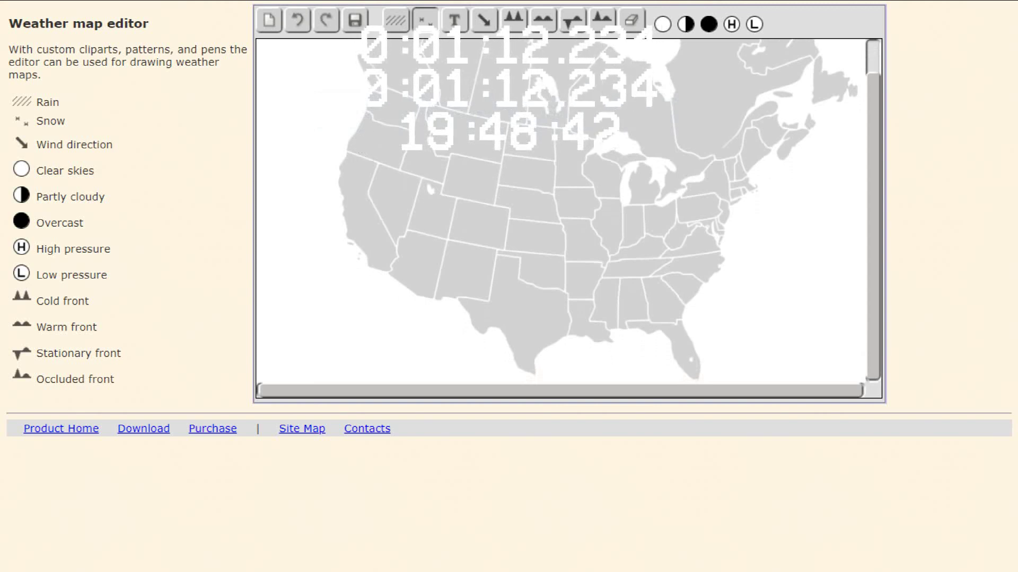
Step: Draw a roughly circular rain area centred over Colorado, reaching into Wyoming, Nebraska, Kansas and New Mexico
click(396, 21)
mouse_move(462, 181)
mouse_down()
mouse_move(494, 178)
mouse_move(491, 275)
mouse_move(445, 241)
mouse_up()
drag(453, 198, 462, 180)
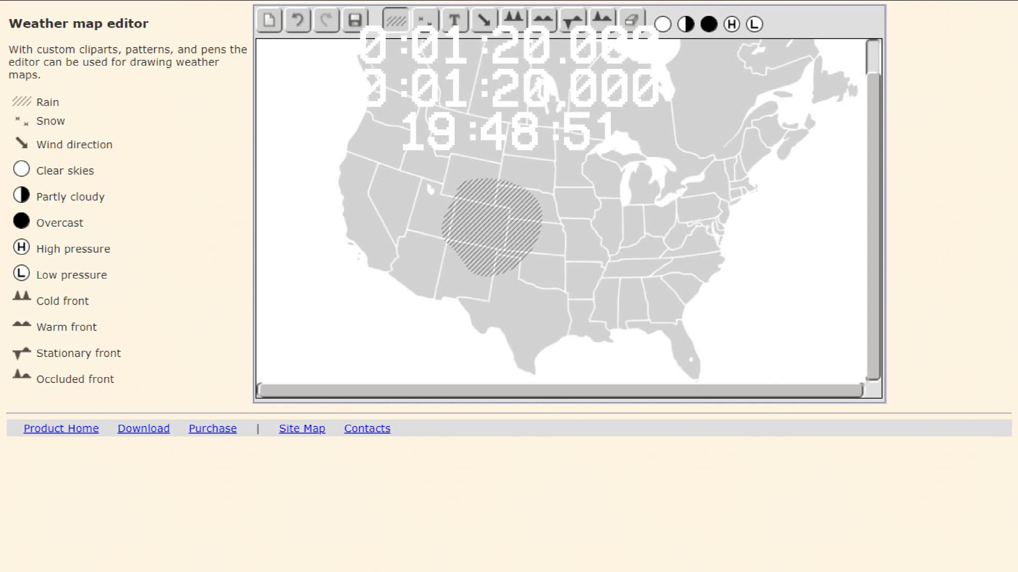
Step: Add the text label "Heavy" in the middle of the rain area
click(454, 21)
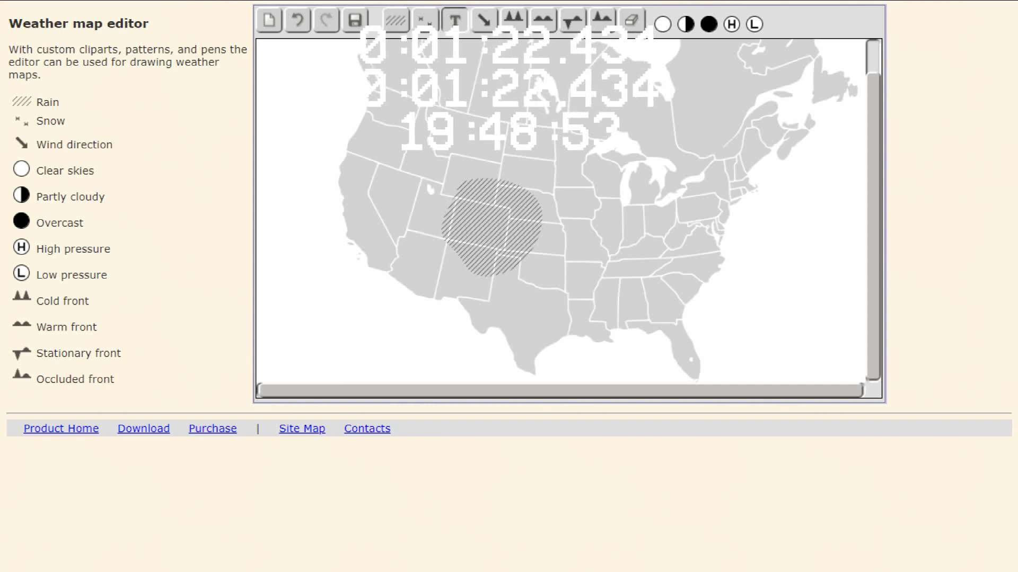
click(473, 216)
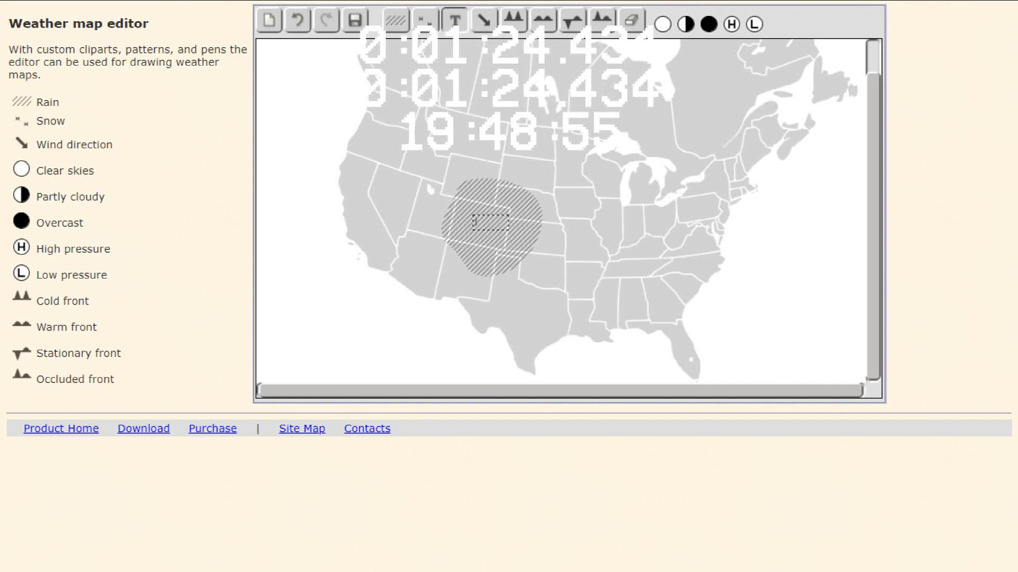
text(Heal)
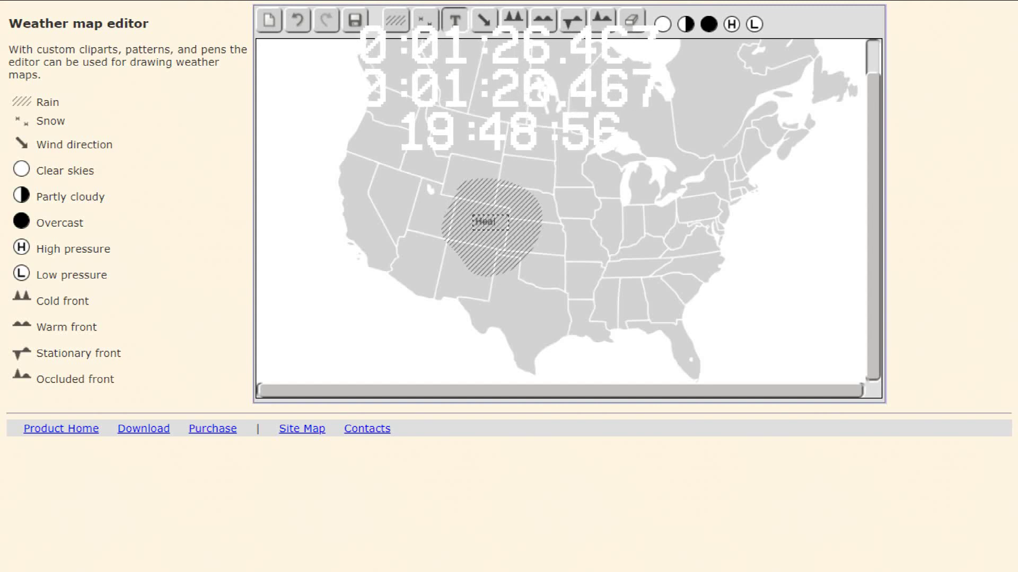
text(y!)
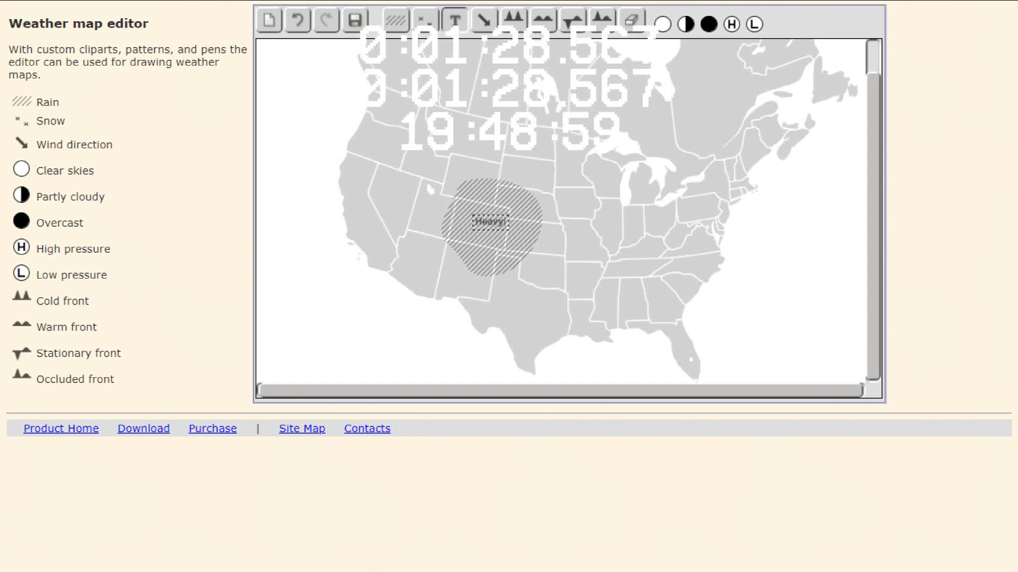
key(Return)
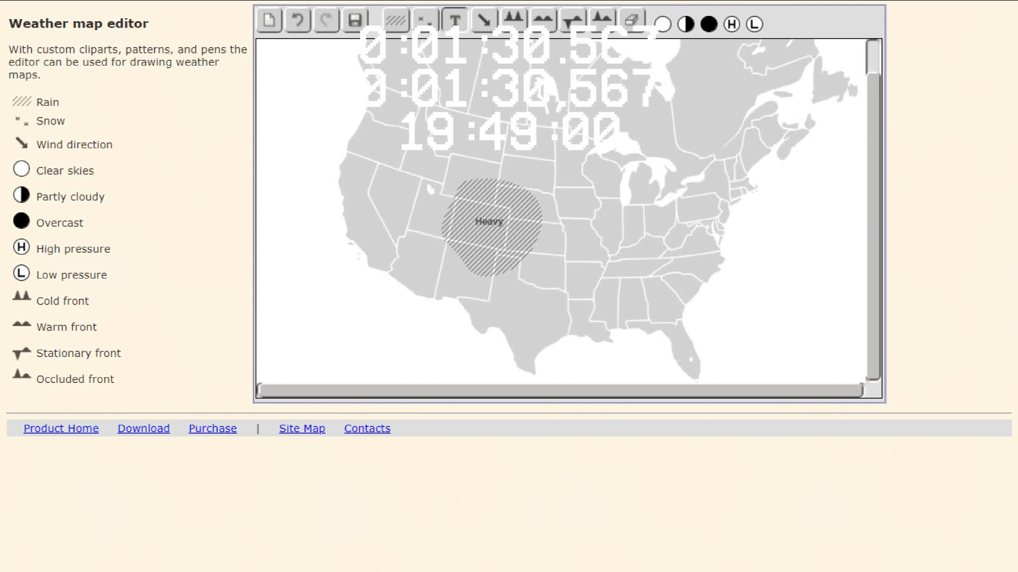
Step: Draw a closed, curved cold front around the Great Lakes and place two high-pressure markers on it, over Wisconsin and east of Lake Huron
click(514, 21)
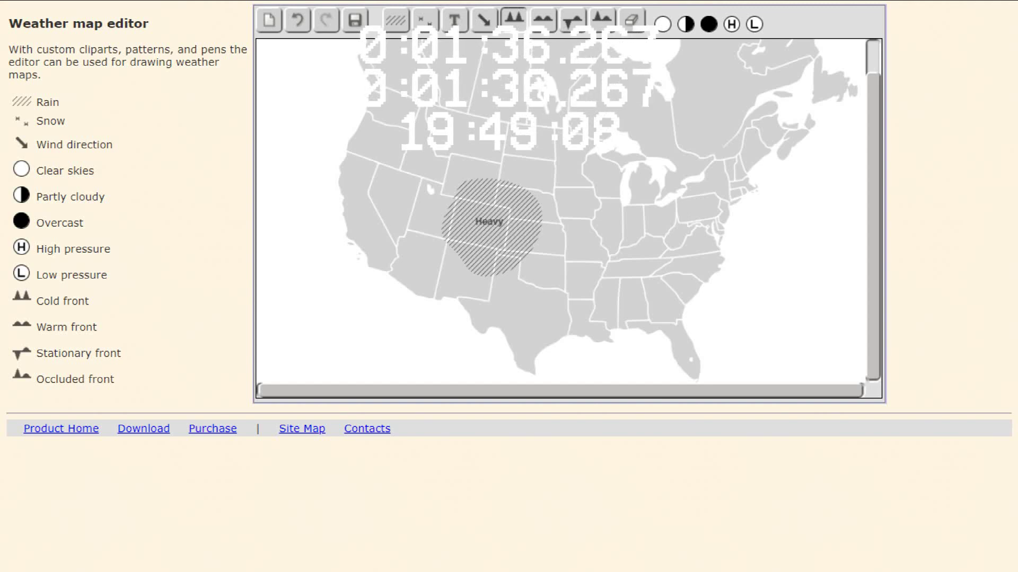
mouse_move(650, 142)
mouse_down()
mouse_move(685, 173)
mouse_move(684, 199)
mouse_move(660, 249)
mouse_move(638, 257)
mouse_move(619, 224)
mouse_move(639, 188)
mouse_move(555, 126)
mouse_up()
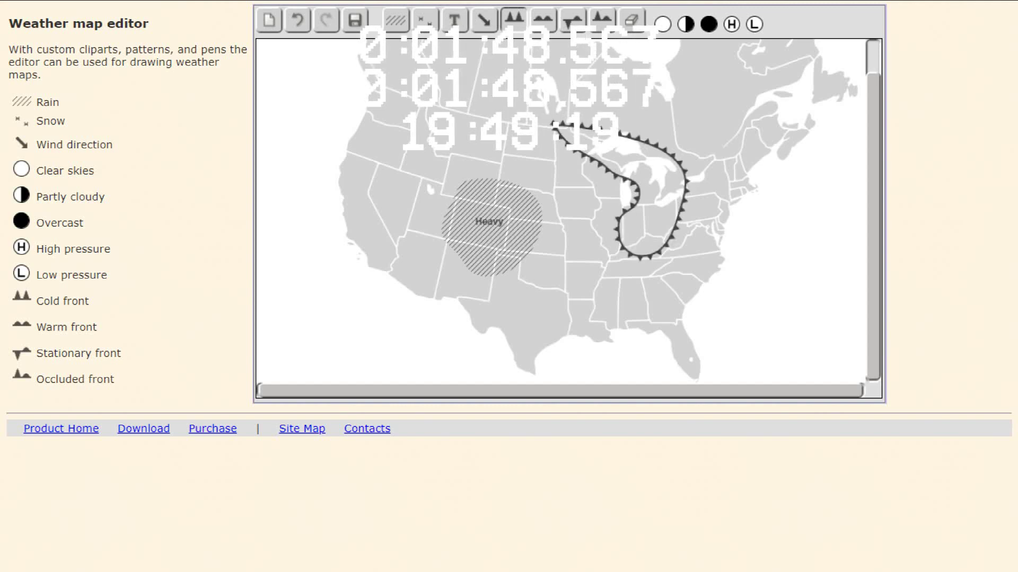
drag(731, 24, 611, 173)
click(731, 24)
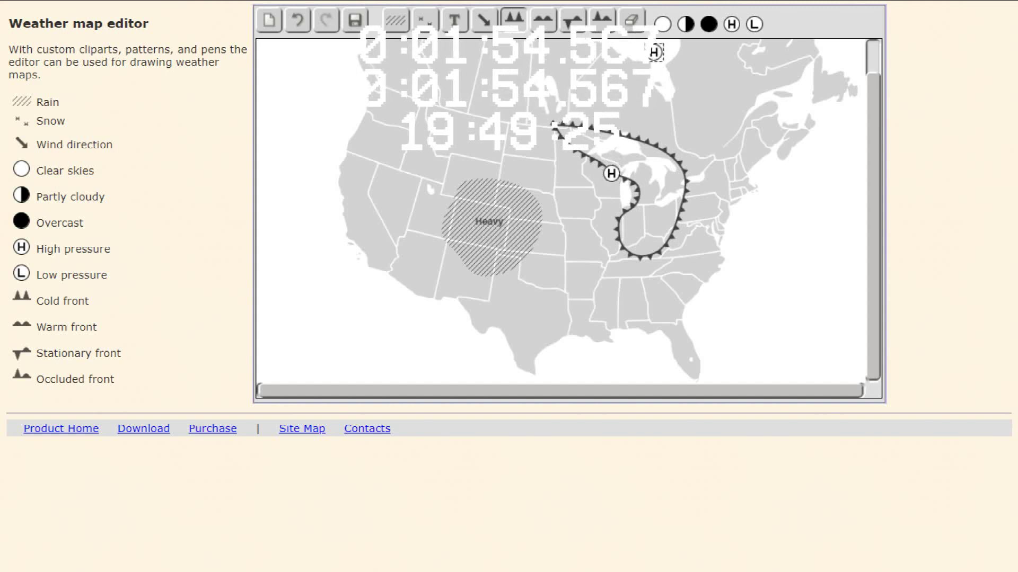
drag(654, 52, 672, 157)
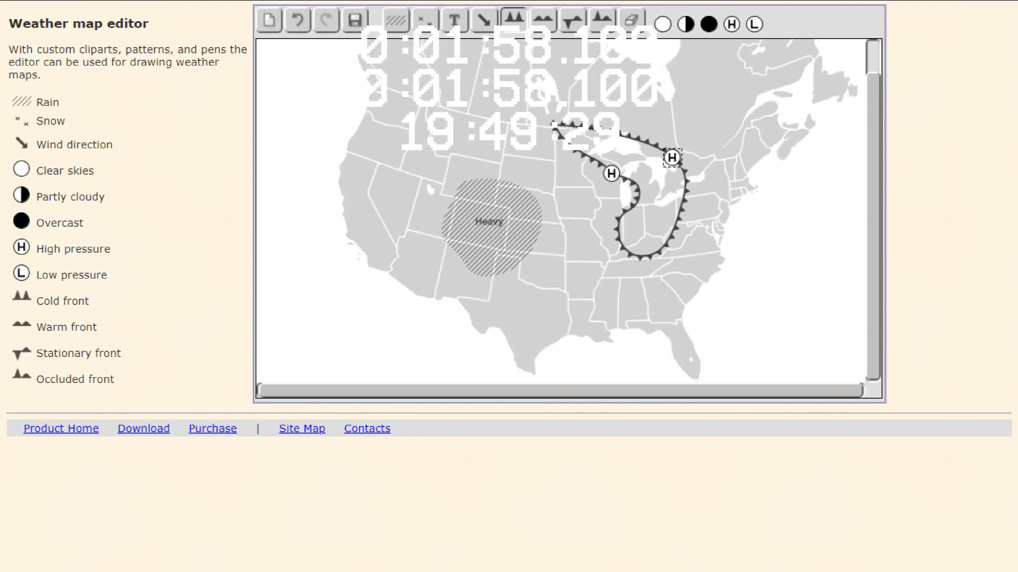
click(662, 24)
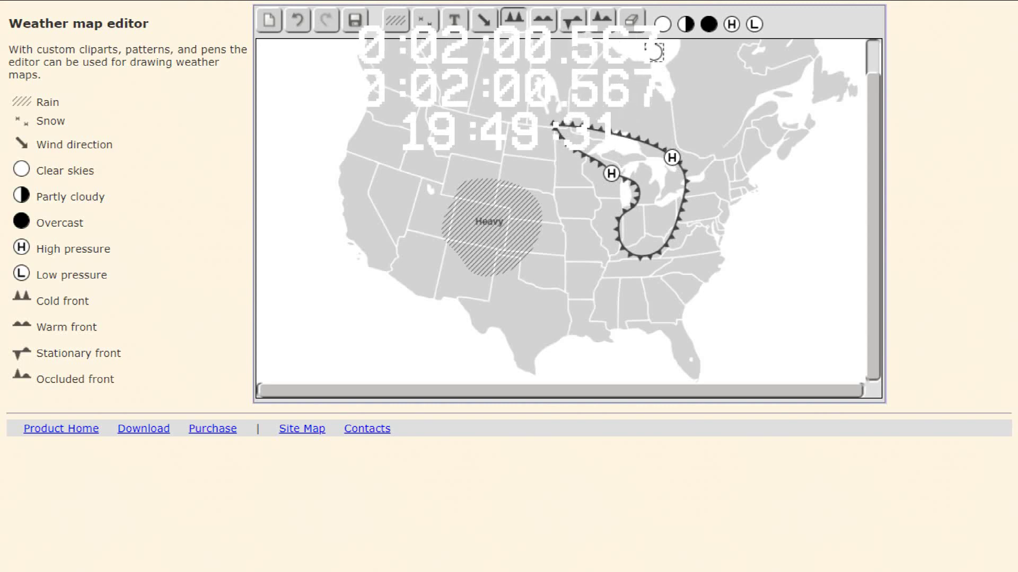
drag(655, 52, 484, 317)
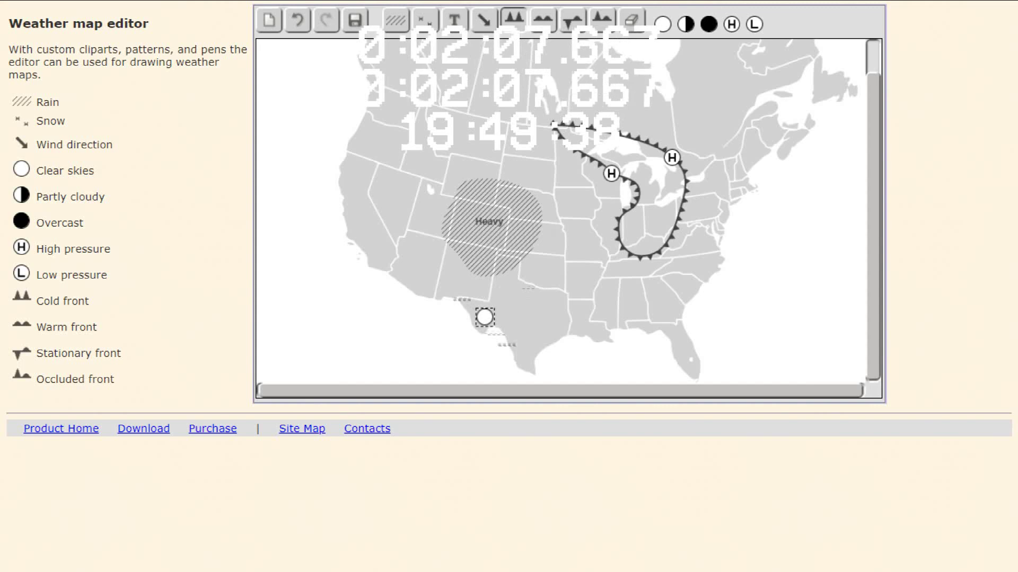
key(ctrl+z)
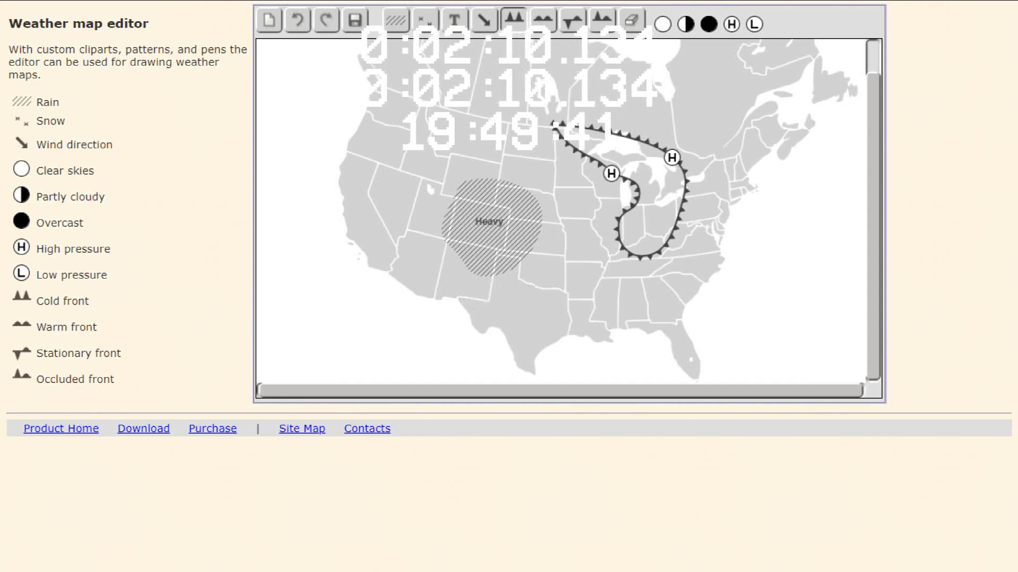
Step: Draw a curved snow band from Washington across Montana and Wyoming down to Kansas, overlapping the rain area's eastern side
click(425, 20)
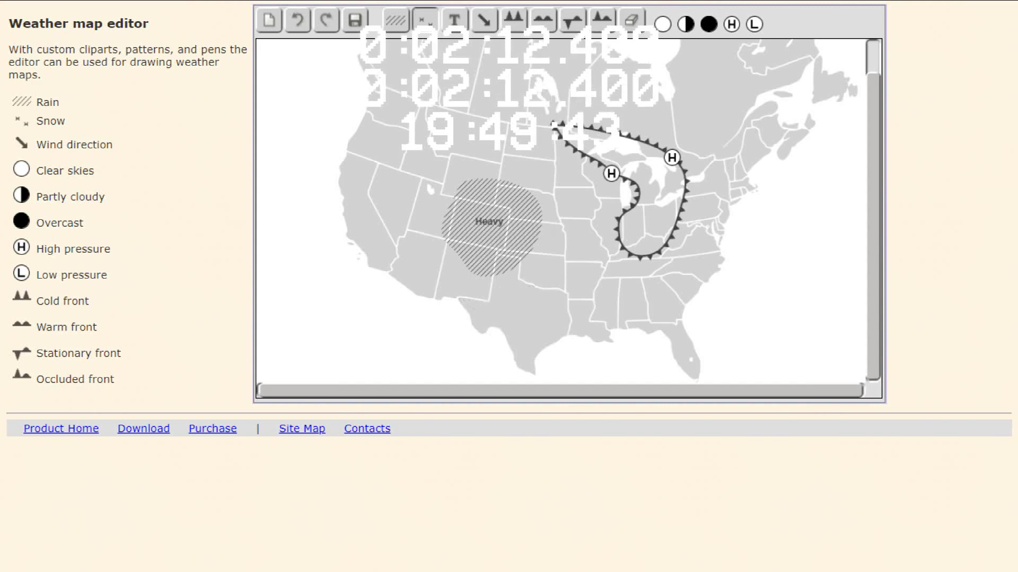
mouse_move(382, 104)
mouse_down()
mouse_move(514, 151)
mouse_move(559, 209)
mouse_move(566, 246)
mouse_move(529, 260)
mouse_move(505, 196)
mouse_move(400, 168)
mouse_up()
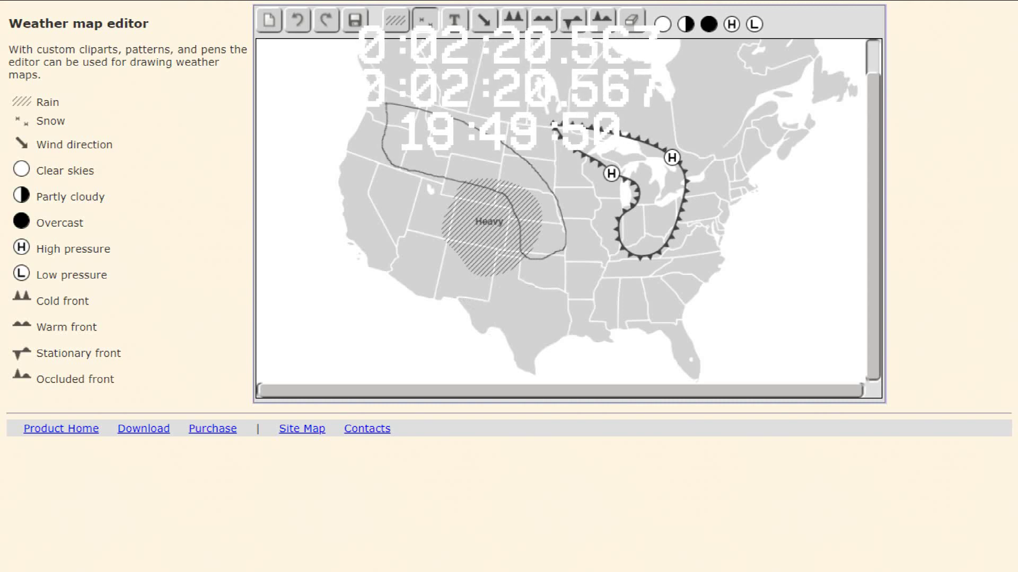
drag(387, 104, 386, 103)
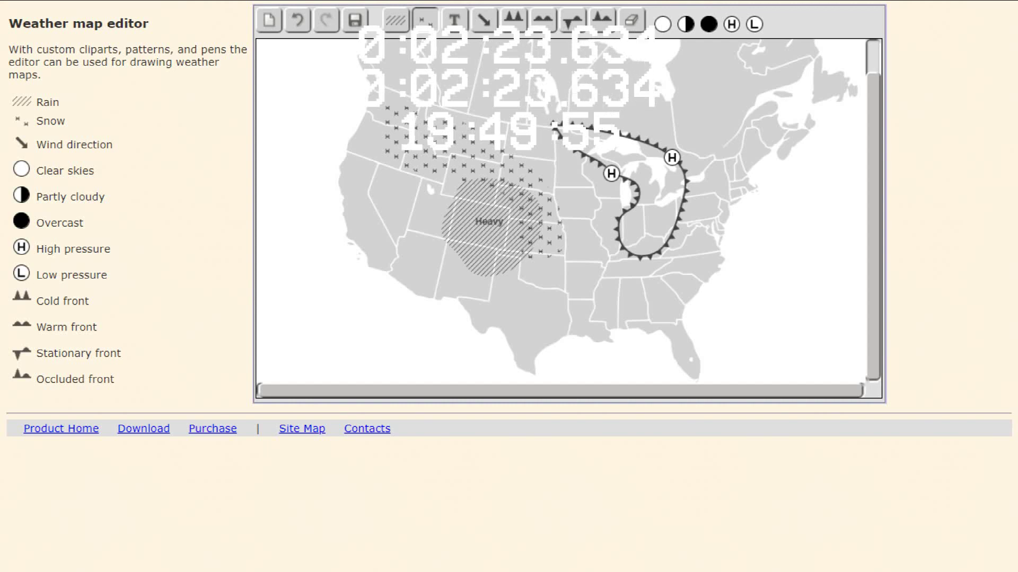
Step: Draw wind arrows: three from the Northwest snow area to the rain area's northern edge, one to Lake Michigan, two from Texas into the rain area
click(484, 20)
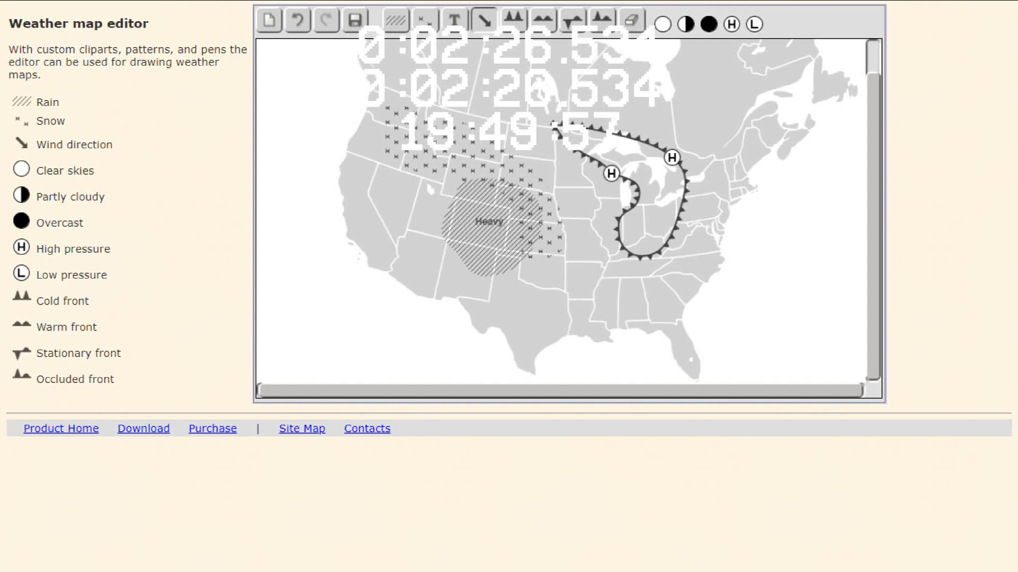
drag(387, 107, 493, 188)
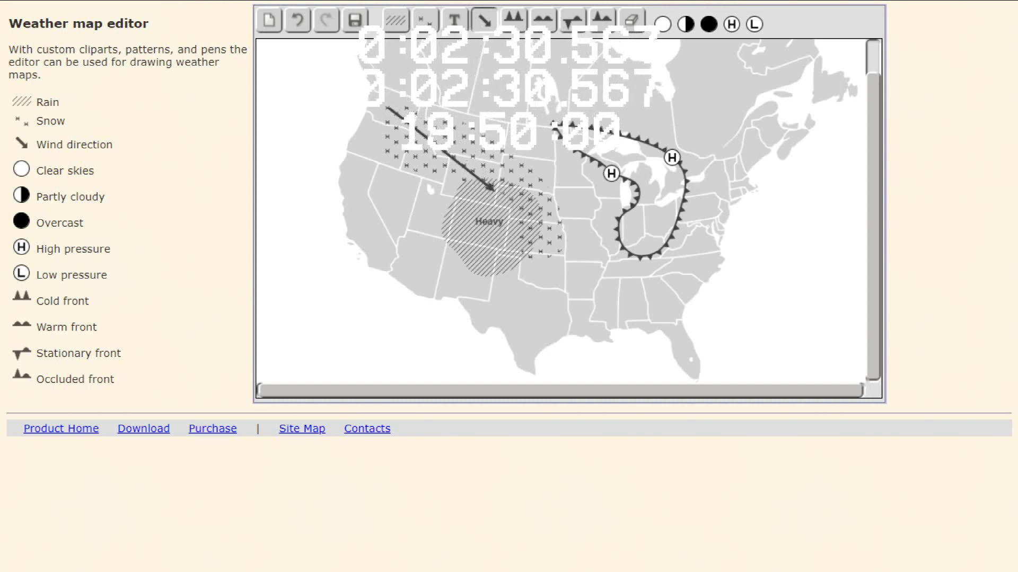
drag(386, 119, 472, 196)
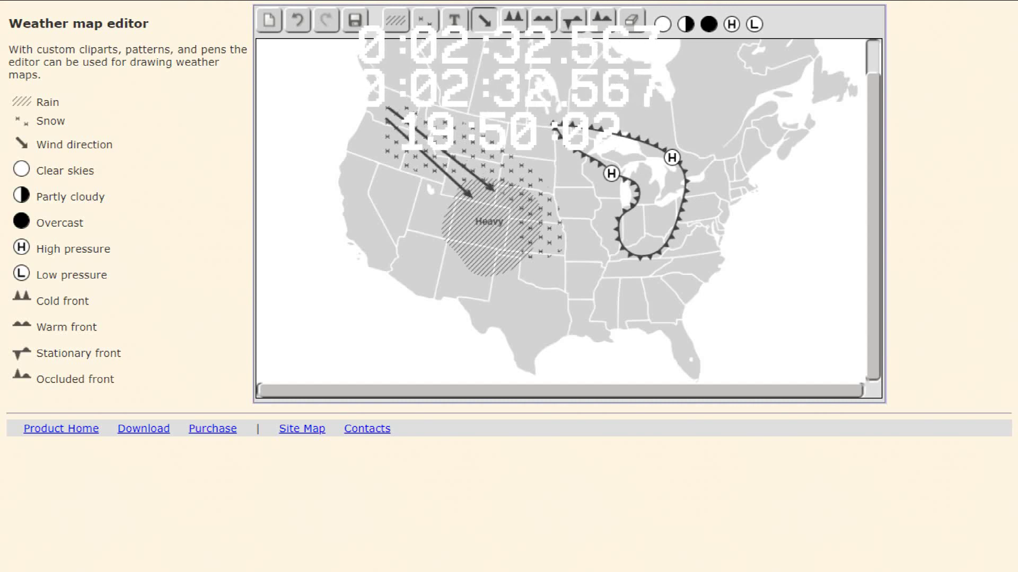
drag(408, 112, 505, 183)
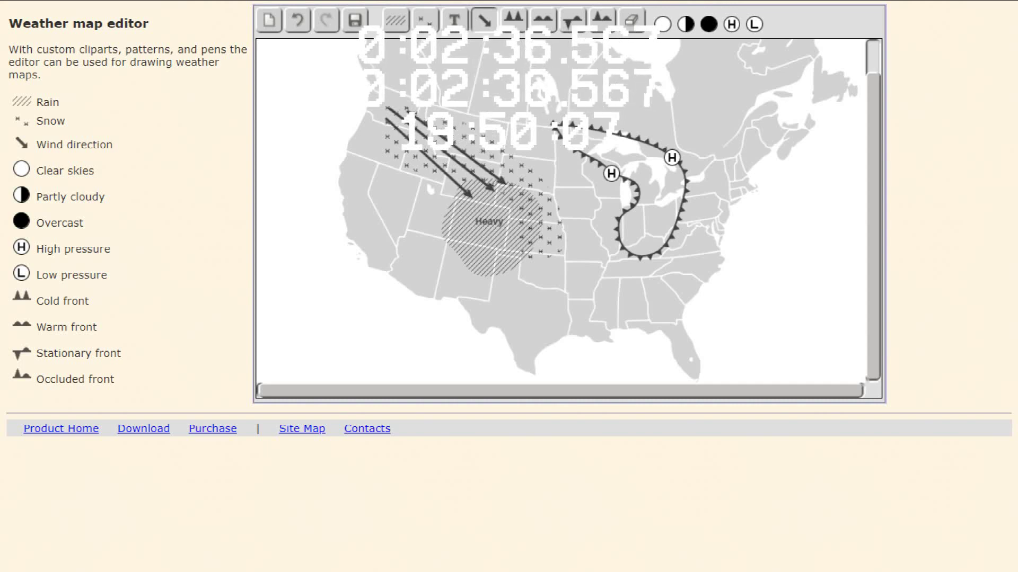
mouse_move(407, 109)
mouse_down()
mouse_move(481, 119)
mouse_move(626, 169)
mouse_move(648, 181)
mouse_move(638, 188)
mouse_up()
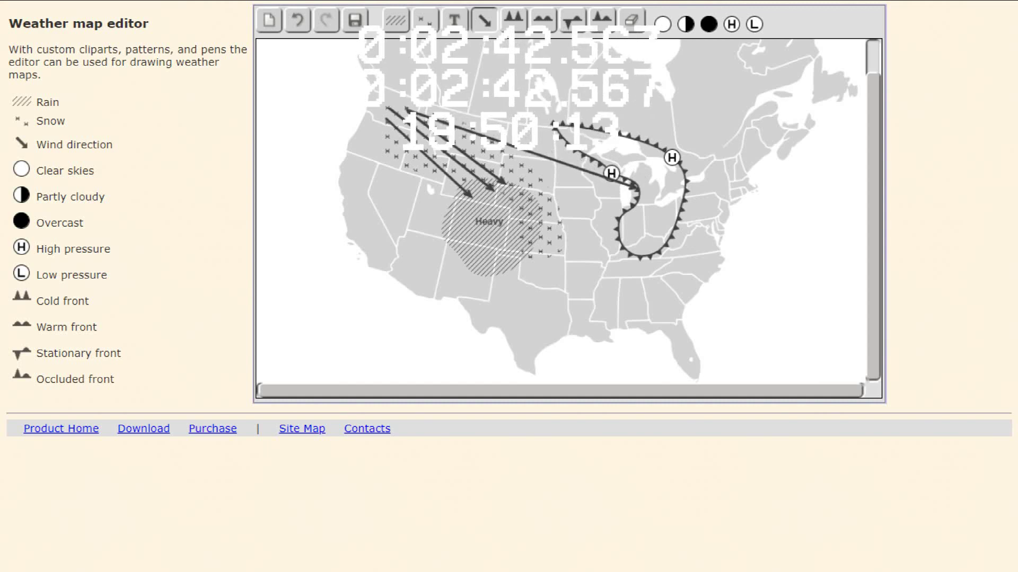
drag(526, 304, 468, 227)
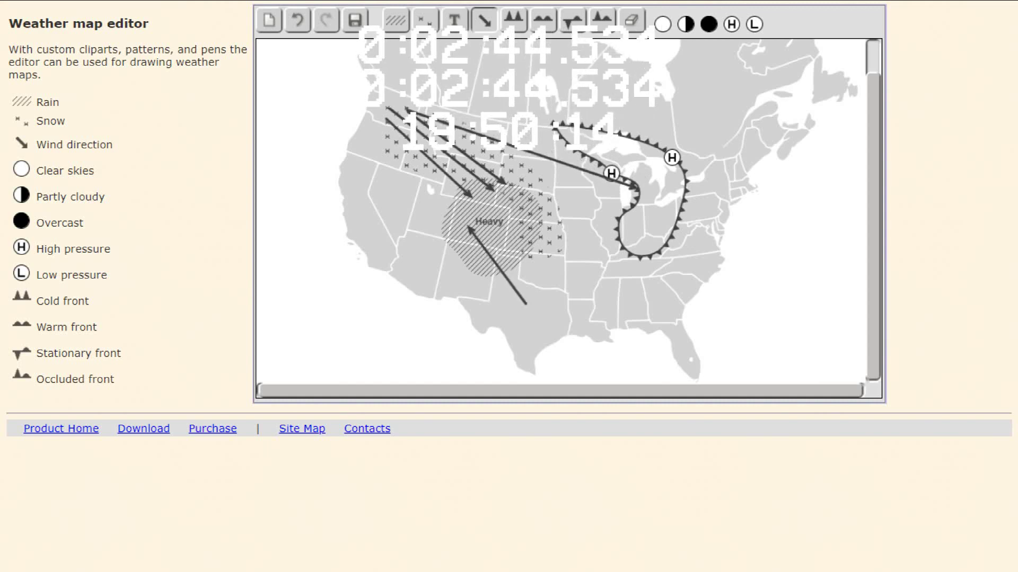
drag(542, 304, 493, 229)
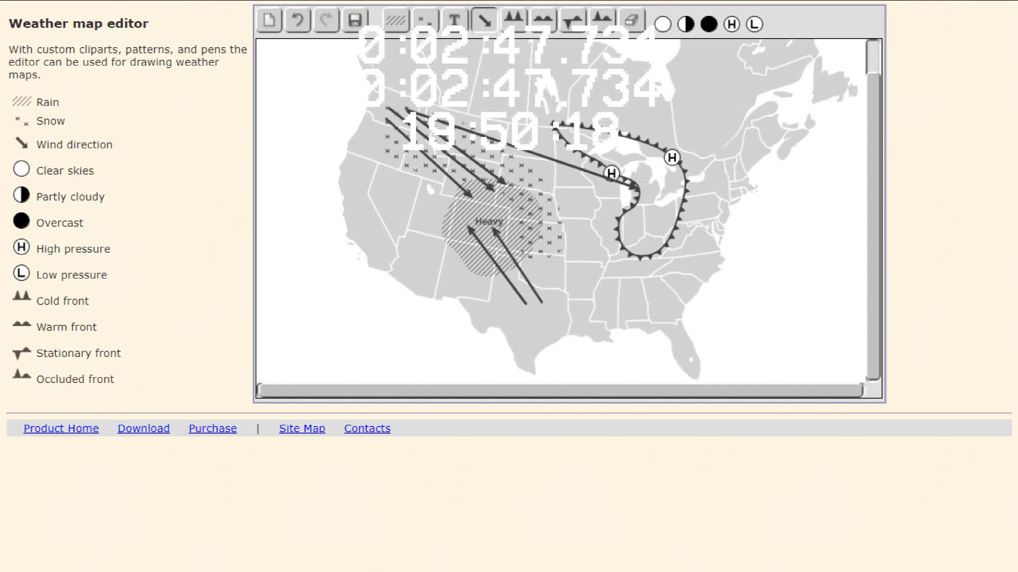
Step: Add three wind arrows from the Texas–Oklahoma area to Illinois, the Dakotas and Minnesota, and enclose the whole weather system in a closed warm front
drag(541, 301, 621, 244)
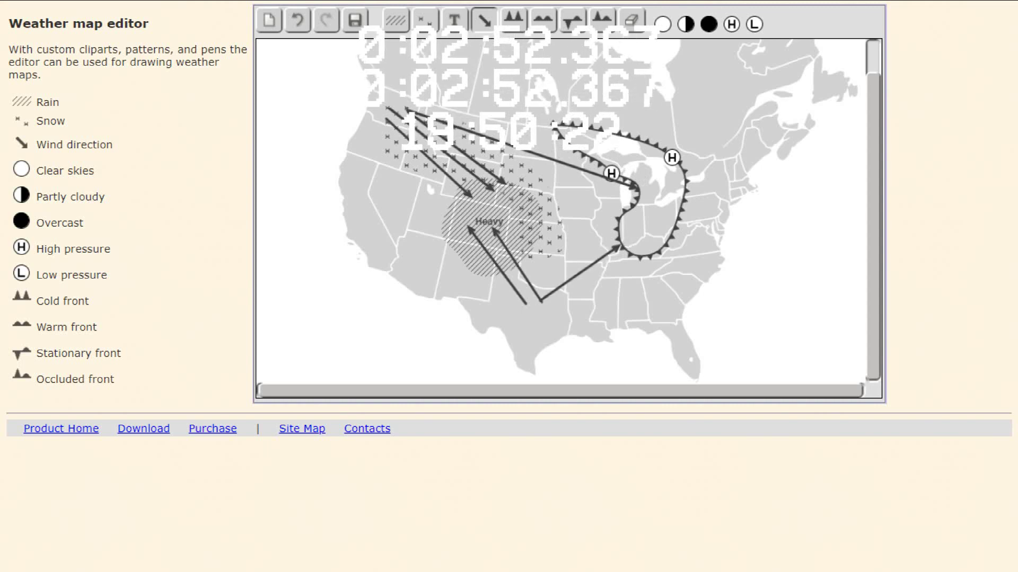
drag(540, 301, 515, 158)
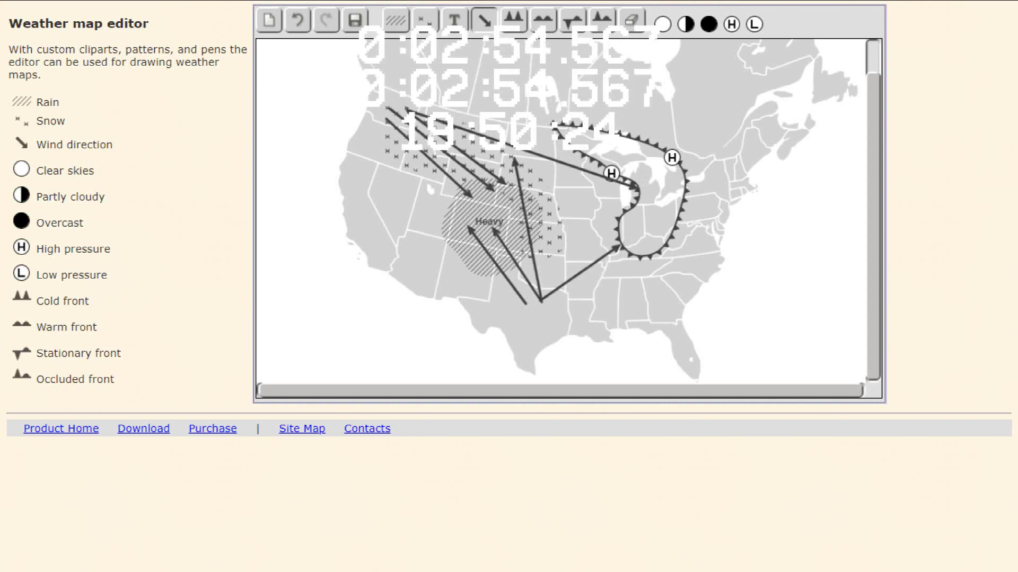
drag(566, 281, 554, 156)
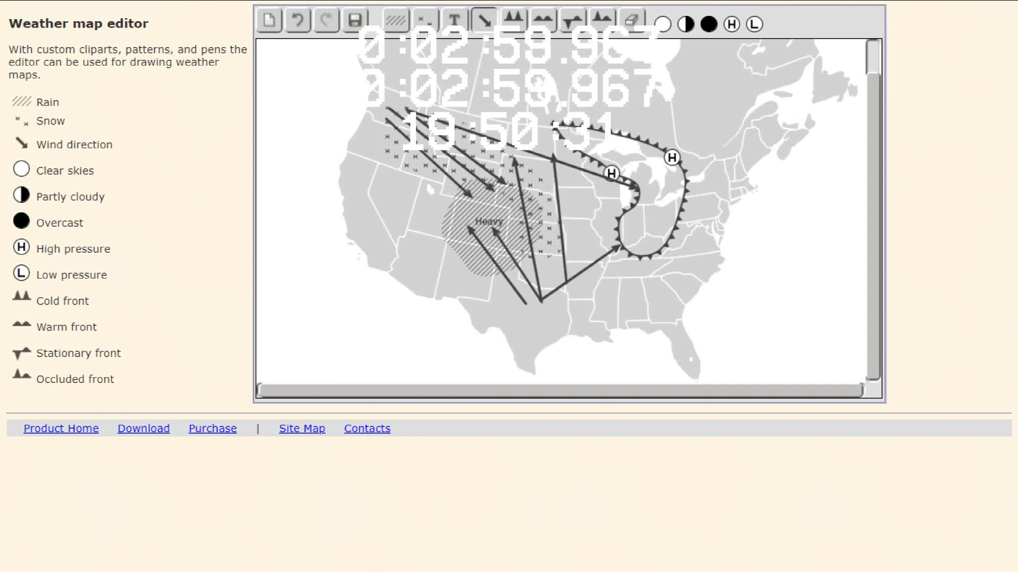
click(544, 20)
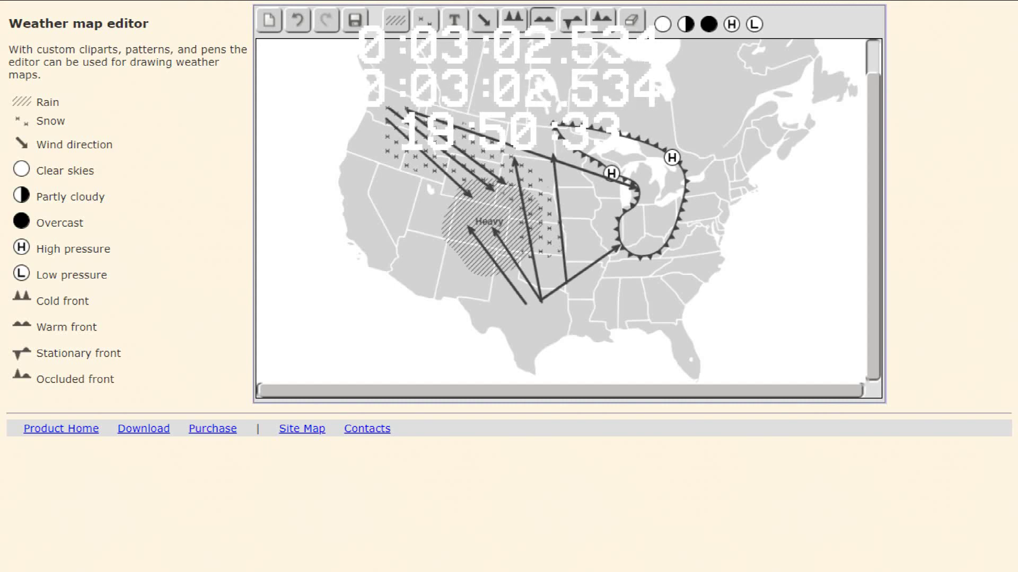
mouse_move(385, 94)
mouse_down()
mouse_move(633, 120)
mouse_move(720, 162)
mouse_move(664, 277)
mouse_move(641, 299)
mouse_move(501, 315)
mouse_move(364, 172)
mouse_move(354, 148)
mouse_move(376, 95)
mouse_up()
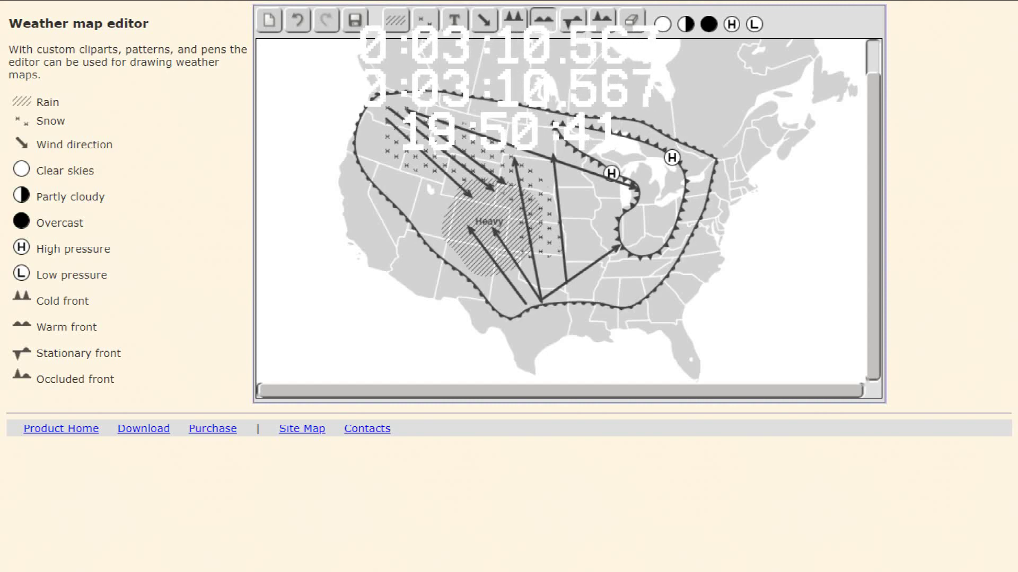
Step: Draw rain areas from Oregon to Minnesota, along the Canadian border and over Iowa and Missouri, and label northern Montana "Extreme"
click(396, 21)
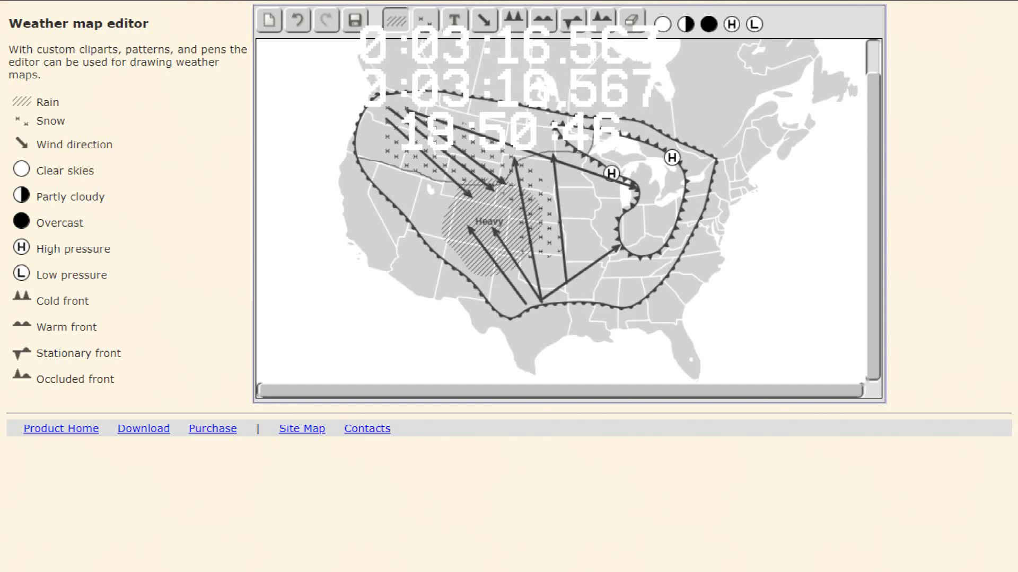
drag(592, 139, 592, 121)
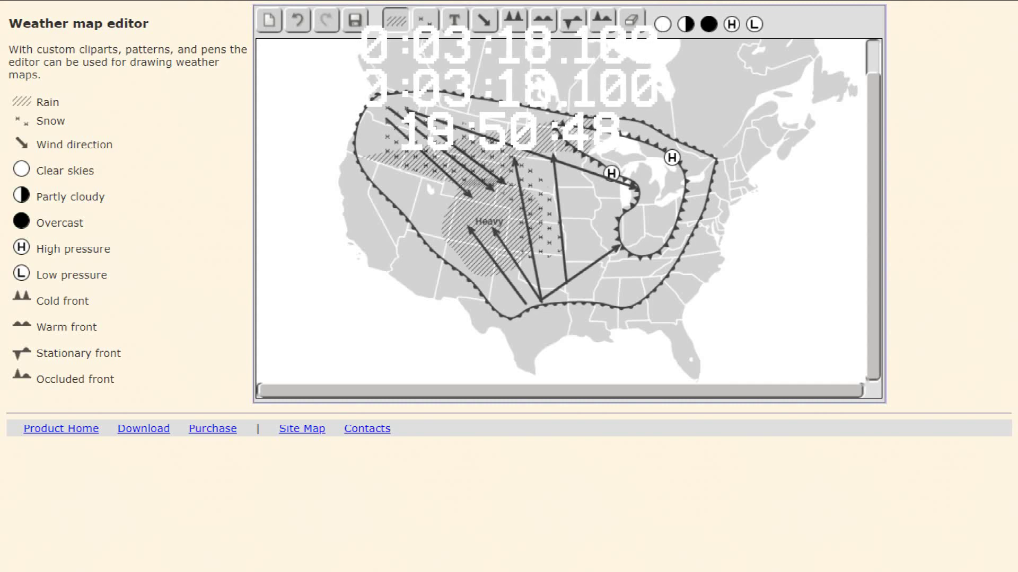
mouse_move(365, 130)
mouse_down()
mouse_move(556, 112)
mouse_move(614, 241)
mouse_move(535, 176)
mouse_move(502, 207)
mouse_move(453, 202)
mouse_move(388, 111)
mouse_up()
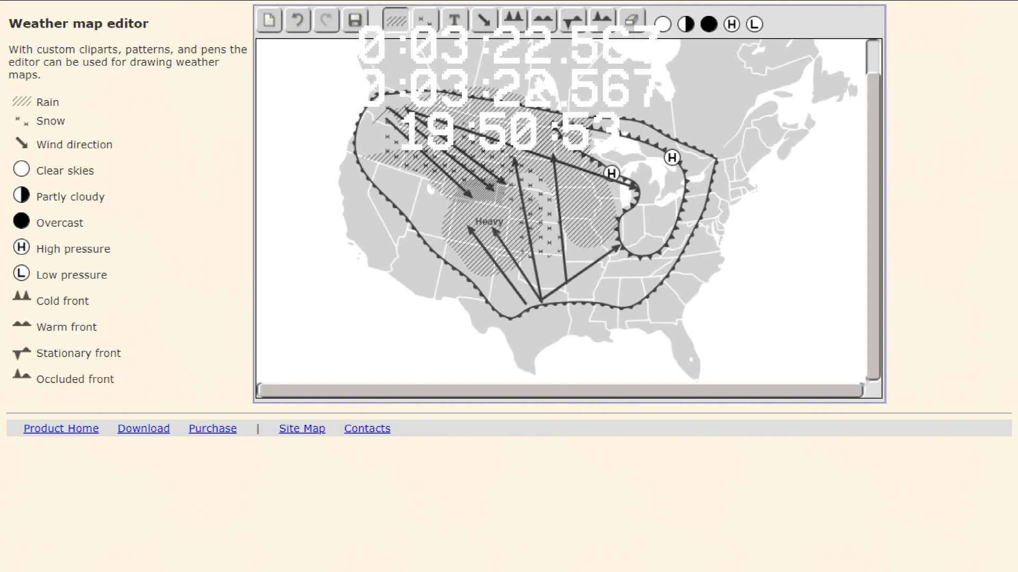
click(454, 20)
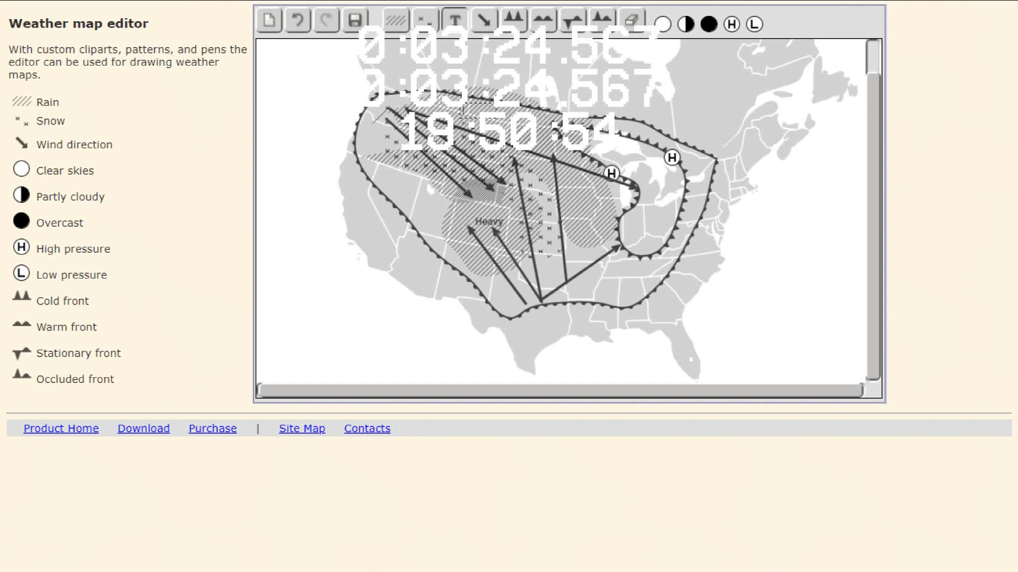
text(Extel)
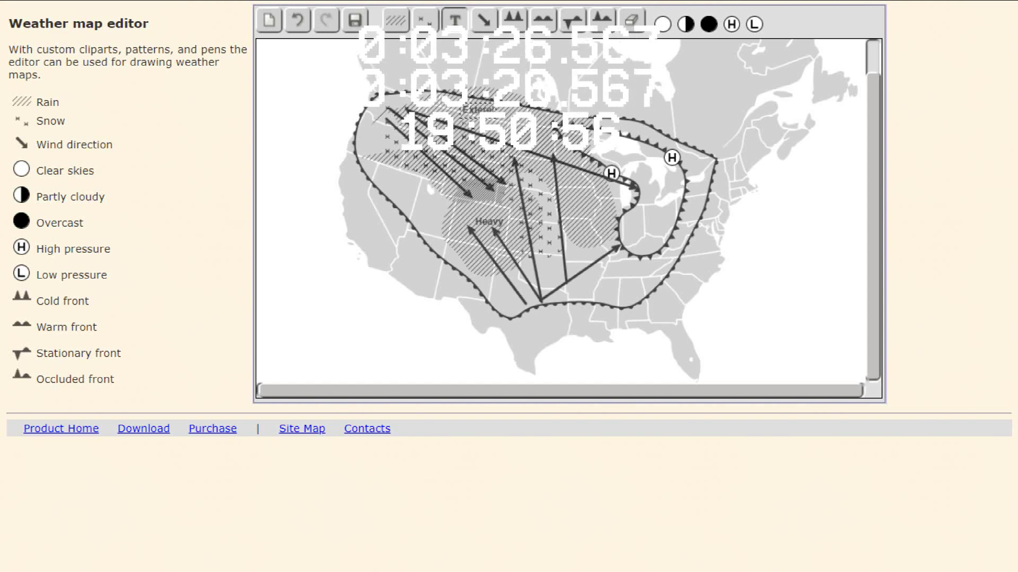
text(me)
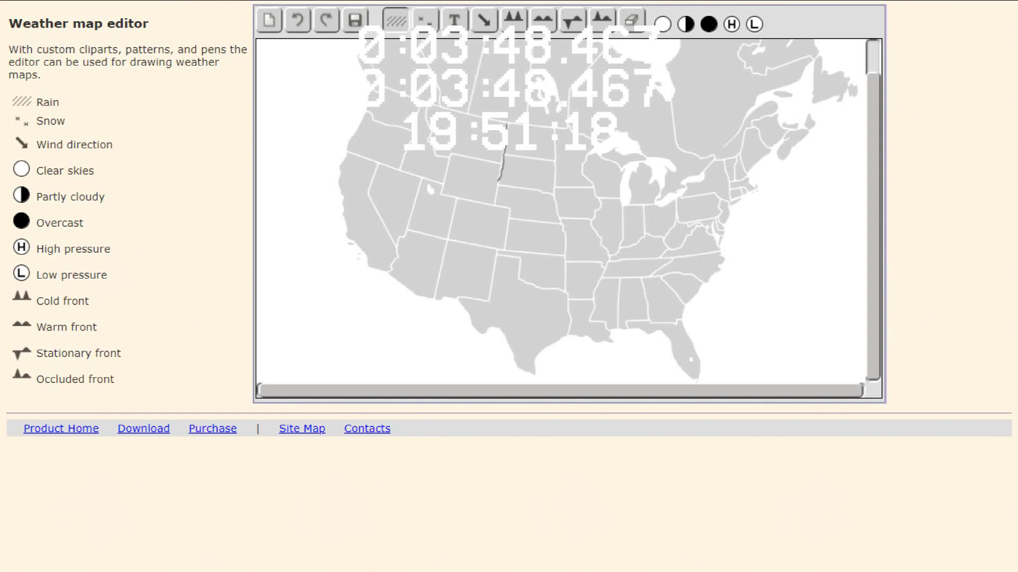
Step: Trace the outer borders of North and South Dakota to fill both states with rain
drag(538, 123, 558, 129)
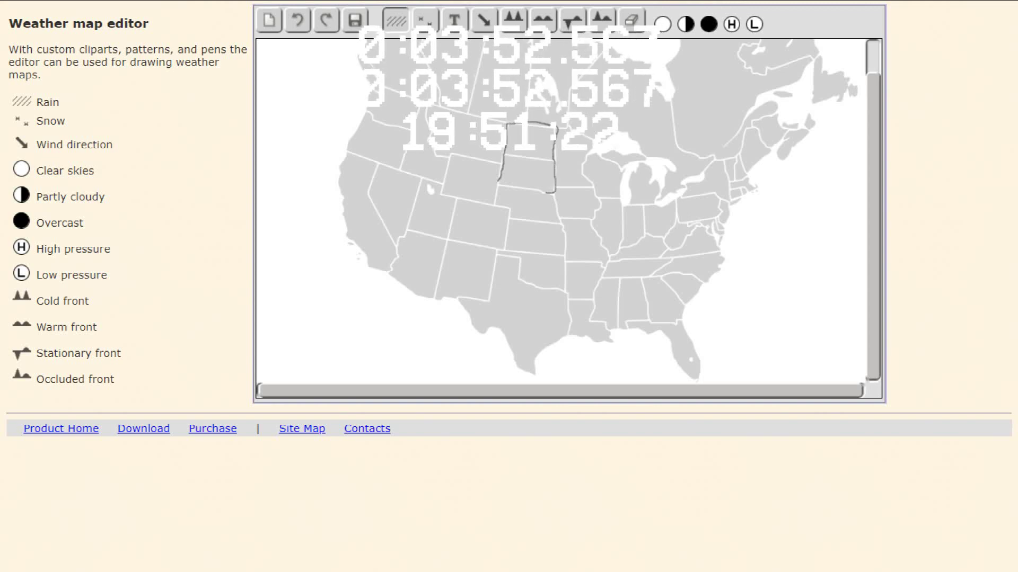
drag(520, 188, 499, 183)
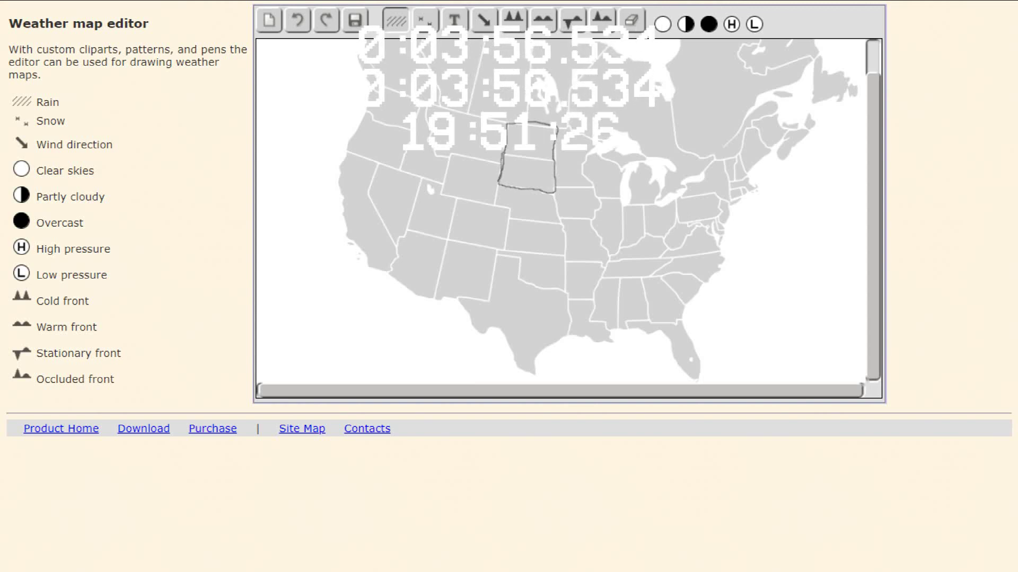
mouse_move(502, 154)
mouse_down()
mouse_move(554, 159)
mouse_move(507, 155)
mouse_up()
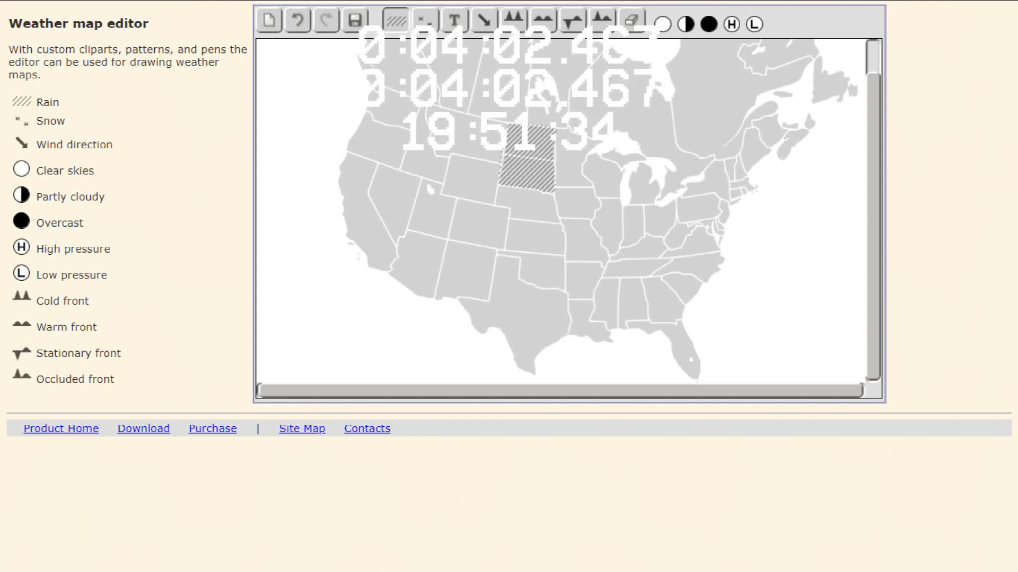
Step: Draw four wind arrows pointing into the Dakotas rain area, starting from western Montana, Wyoming, southern Nebraska and Minnesota
click(484, 21)
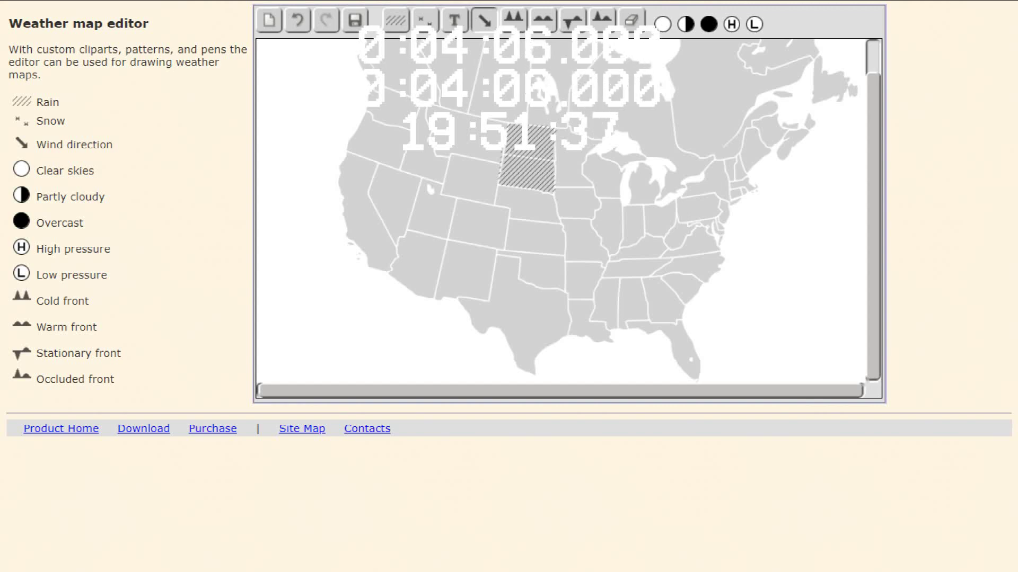
drag(438, 142, 512, 143)
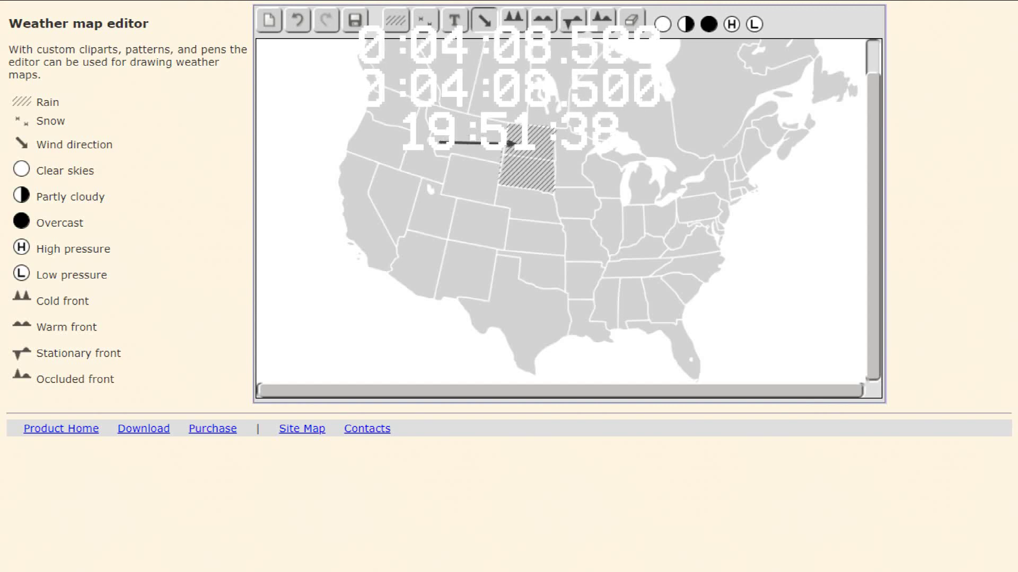
drag(463, 173, 535, 166)
mouse_move(546, 212)
mouse_down()
mouse_move(542, 144)
mouse_move(566, 148)
mouse_move(538, 132)
mouse_up()
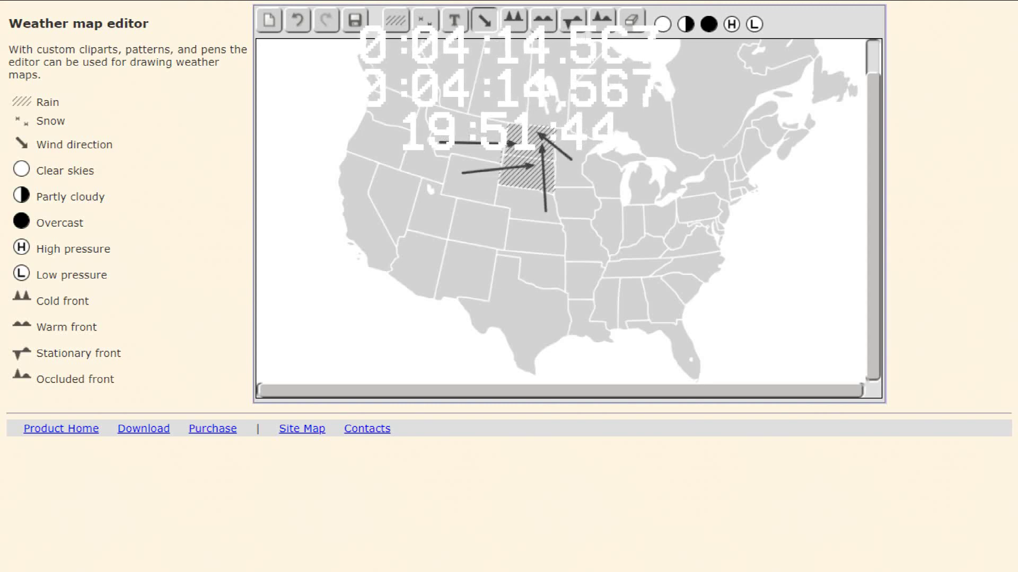
Step: Draw a larger oval rain area around the Dakotas reaching Montana, Wyoming, Nebraska and Minnesota, and add a text label over Montana
click(396, 20)
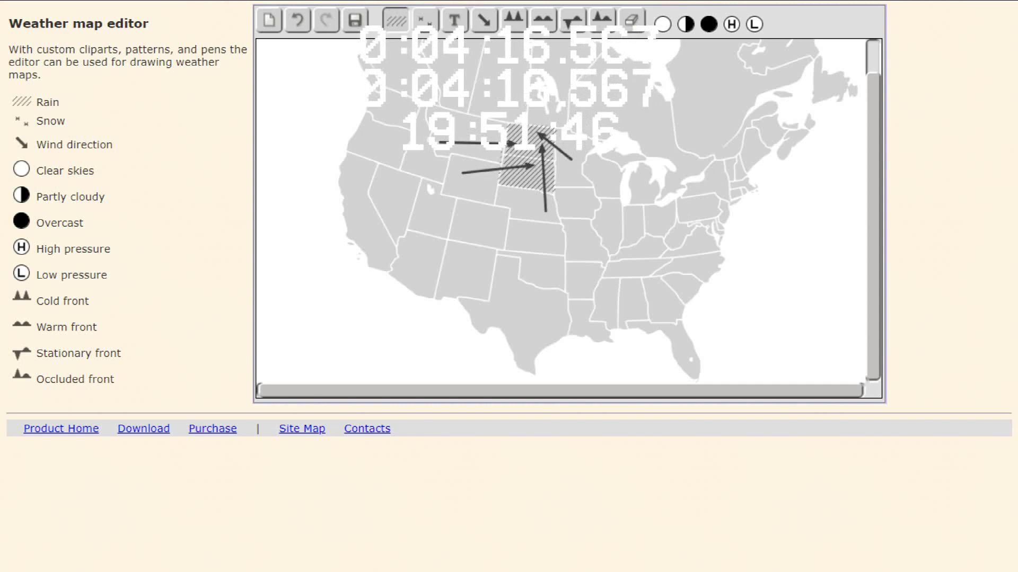
mouse_move(423, 167)
mouse_down()
mouse_move(473, 103)
mouse_move(529, 89)
mouse_move(579, 150)
mouse_move(573, 196)
mouse_move(522, 218)
mouse_move(424, 166)
mouse_up()
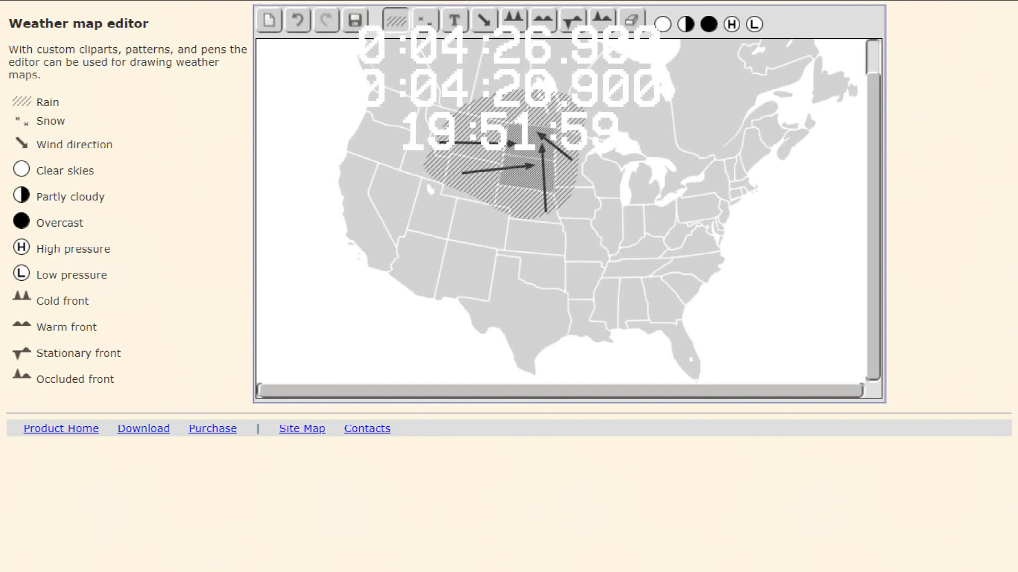
click(455, 20)
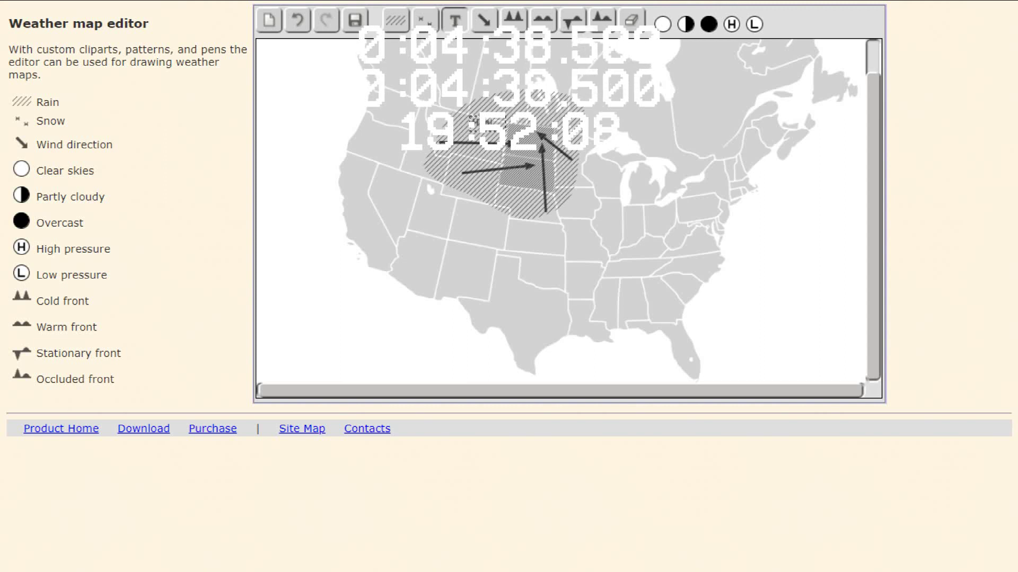
text(rm)
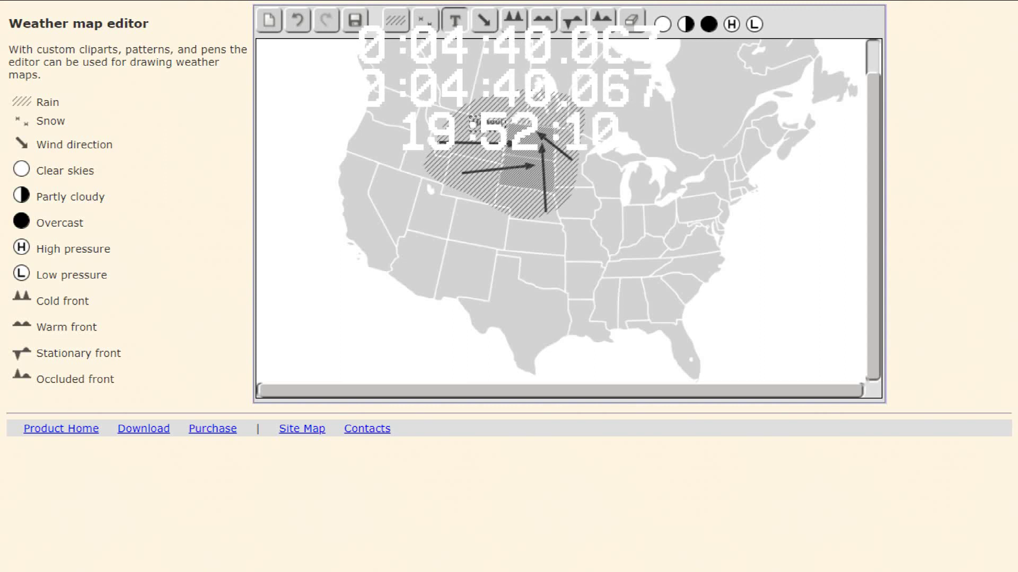
Step: Draw a snow area from Colorado and New Mexico across Kansas, Oklahoma and northern Texas to Louisiana, and select the Rain pattern
click(425, 21)
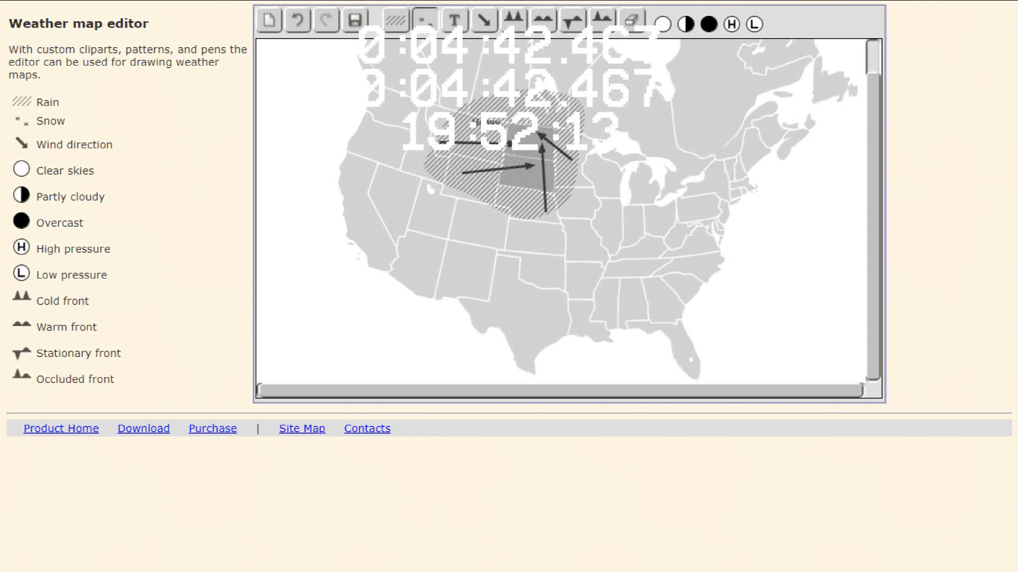
mouse_move(450, 226)
mouse_down()
mouse_move(579, 239)
mouse_move(613, 273)
mouse_move(617, 302)
mouse_move(575, 350)
mouse_move(558, 347)
mouse_move(537, 325)
mouse_move(459, 298)
mouse_move(445, 285)
mouse_move(448, 226)
mouse_up()
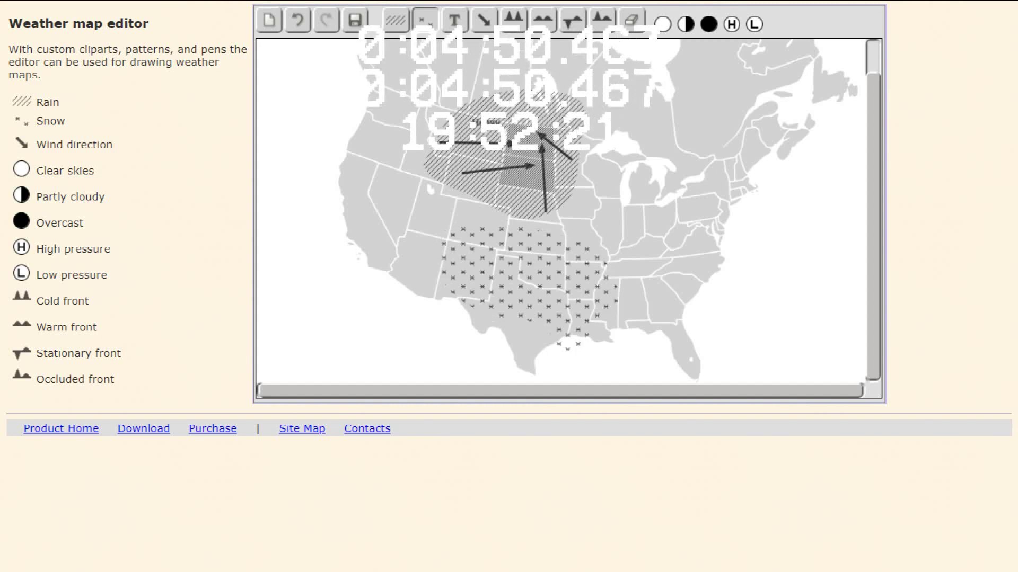
click(396, 20)
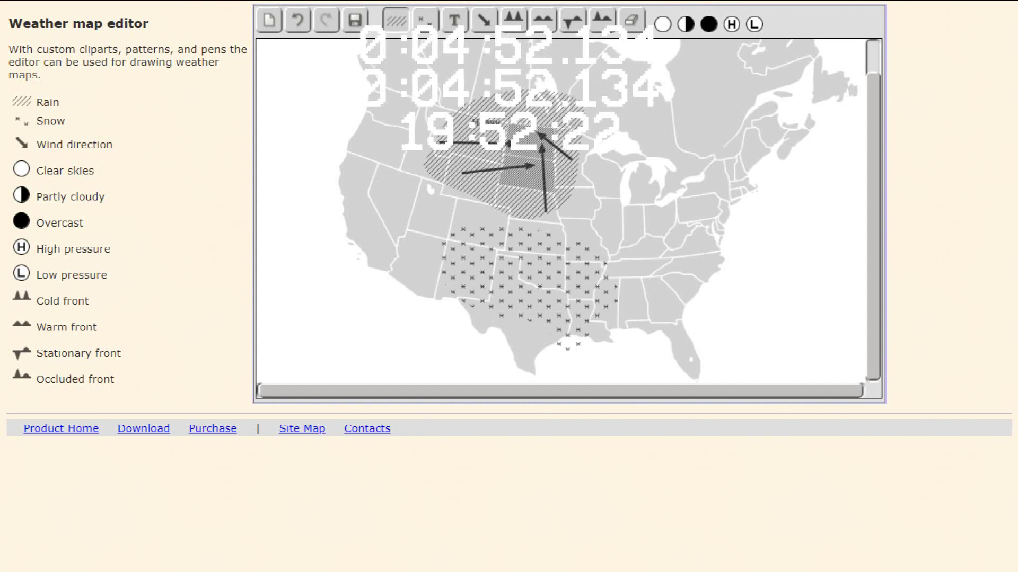
mouse_move(499, 249)
mouse_down()
mouse_move(552, 250)
mouse_move(562, 299)
mouse_move(532, 306)
mouse_move(488, 274)
mouse_move(498, 249)
mouse_up()
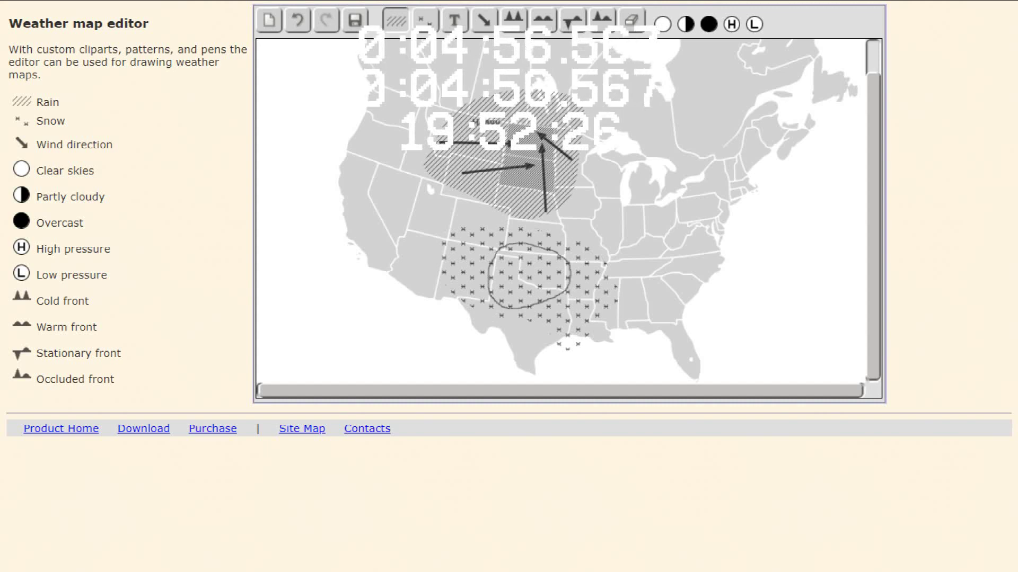
mouse_move(531, 241)
mouse_down()
mouse_move(555, 247)
mouse_move(570, 288)
mouse_up()
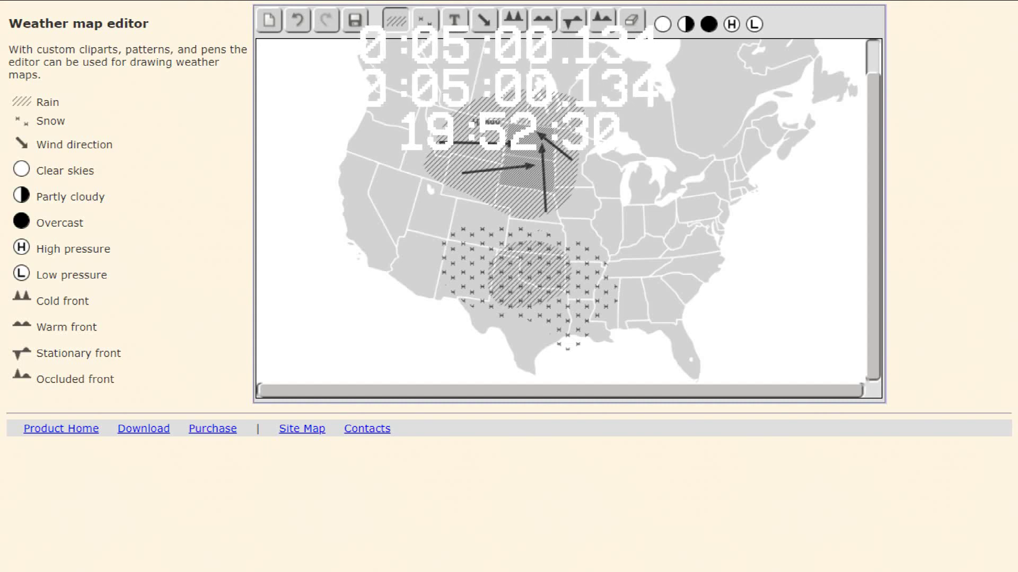
key(ctrl+z)
Step: Layer shrinking rain patches over the Texas Panhandle and western Oklahoma so the center is densest, and overlay extra snow there
mouse_move(498, 248)
mouse_down()
mouse_move(546, 297)
mouse_move(484, 295)
mouse_move(471, 261)
mouse_move(506, 251)
mouse_move(538, 262)
mouse_move(534, 281)
mouse_move(498, 286)
mouse_move(494, 268)
mouse_up()
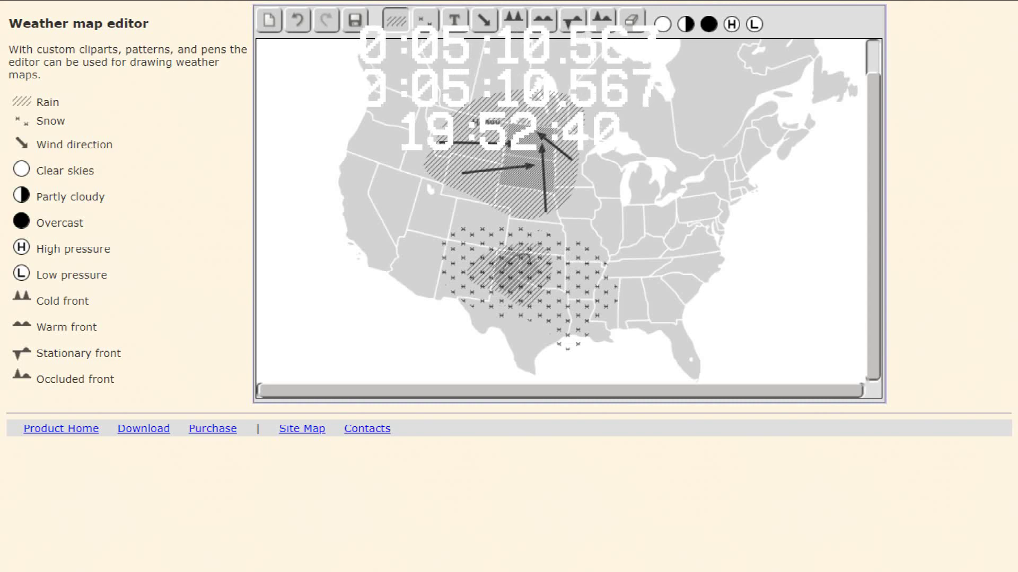
mouse_move(529, 261)
mouse_down()
mouse_move(523, 286)
mouse_move(504, 268)
mouse_up()
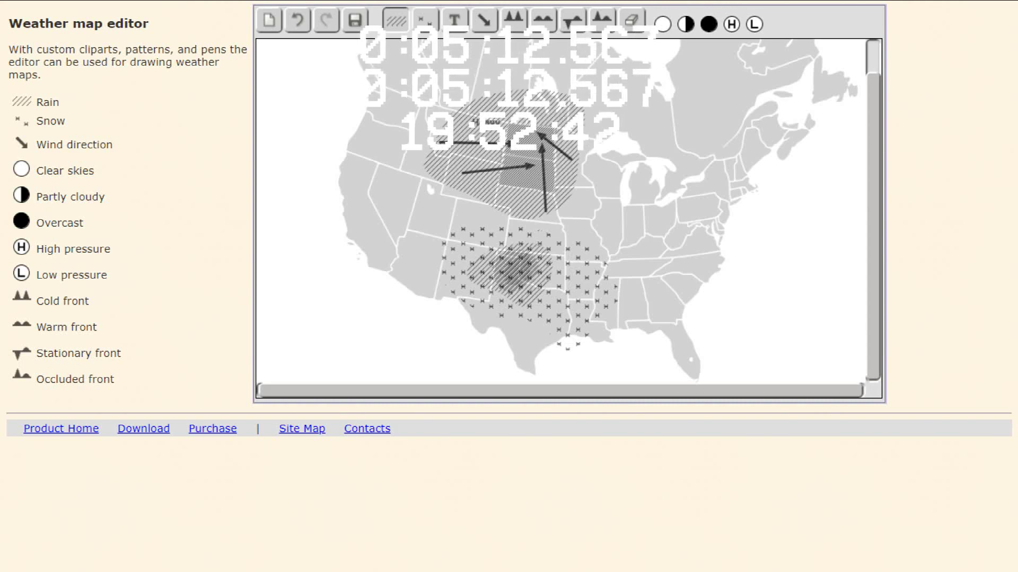
click(425, 20)
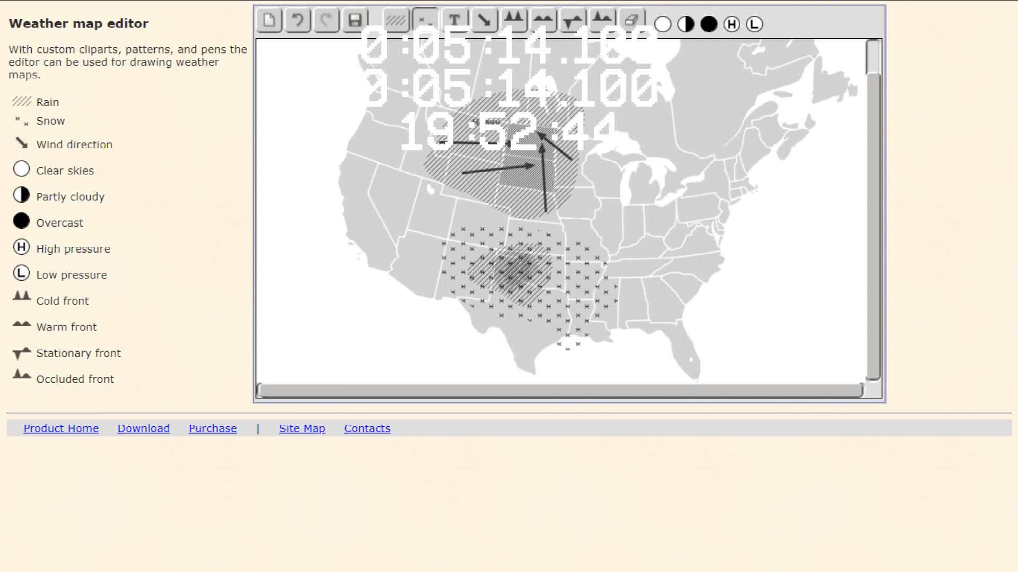
mouse_move(530, 250)
mouse_down()
mouse_move(536, 286)
mouse_move(506, 268)
mouse_move(525, 250)
mouse_up()
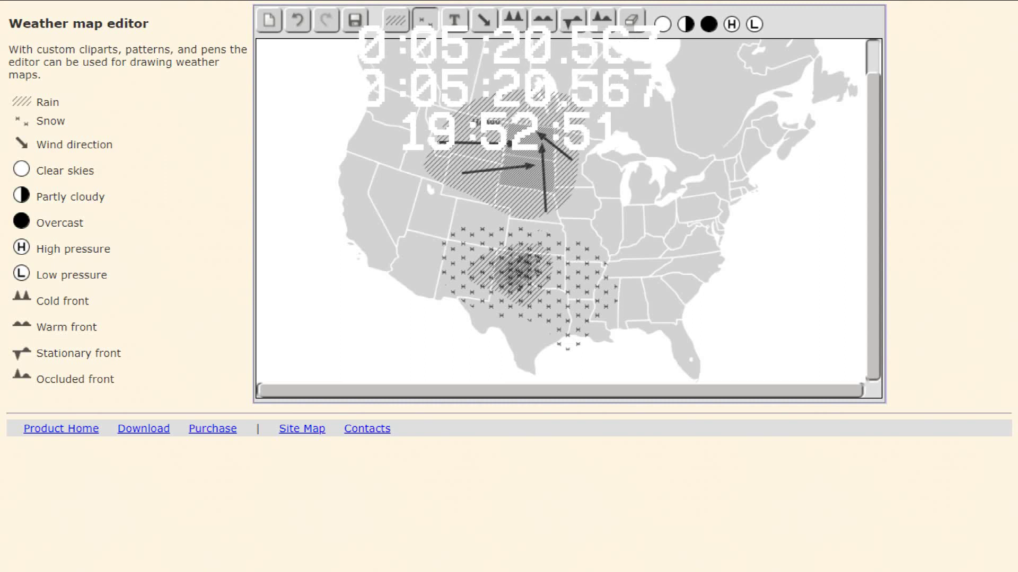
click(455, 20)
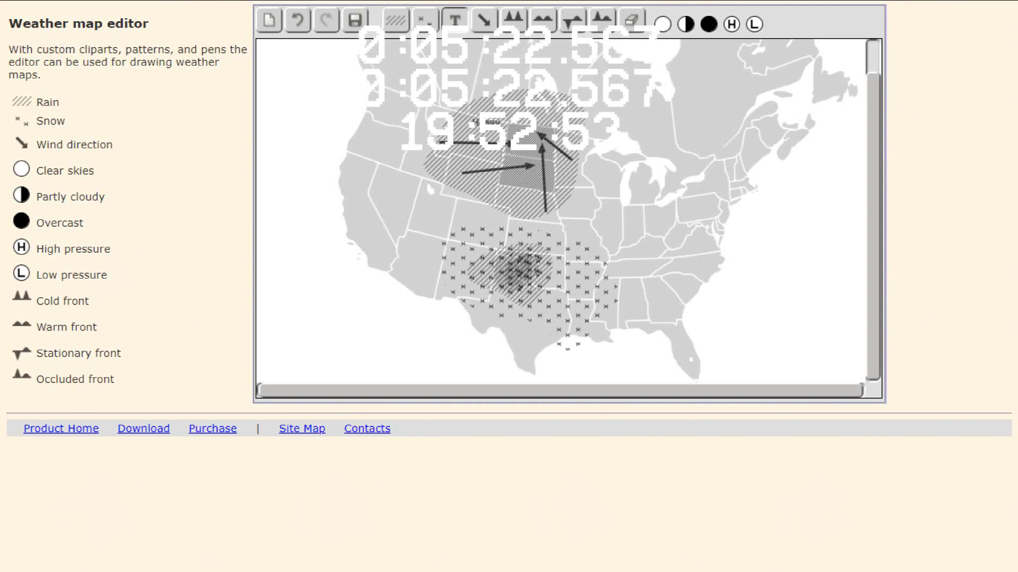
click(435, 250)
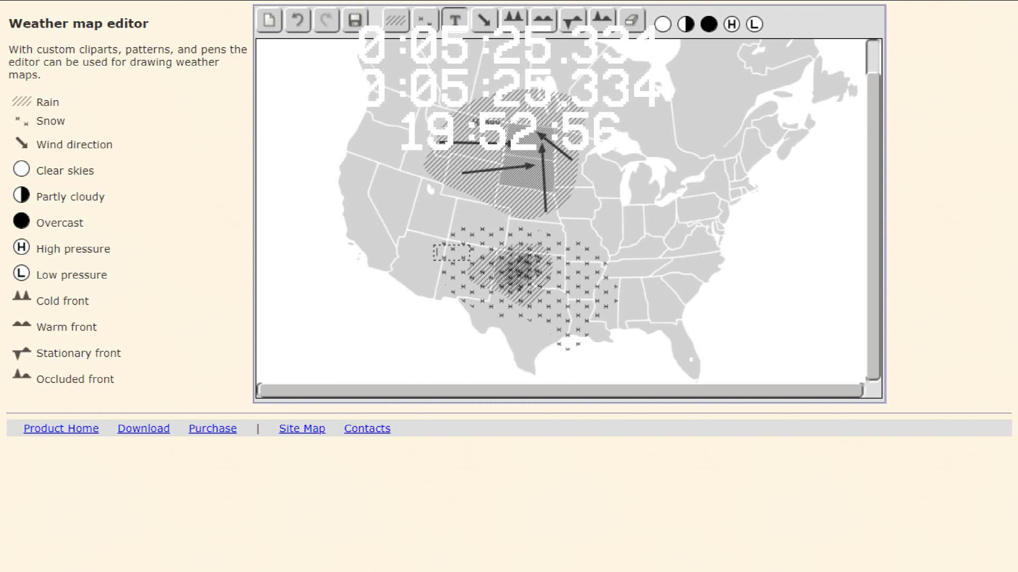
text(Hellis)
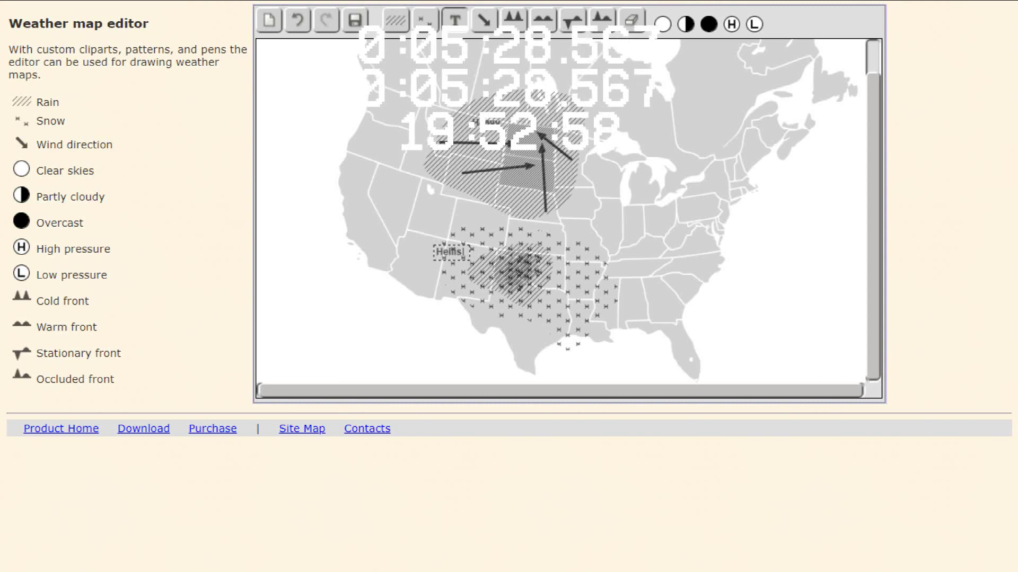
text(h)
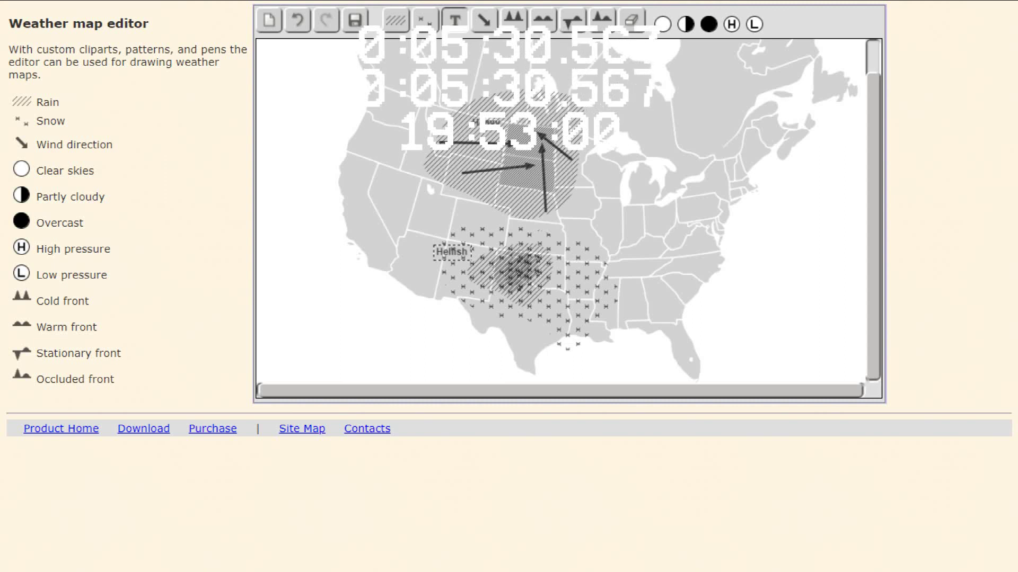
click(297, 20)
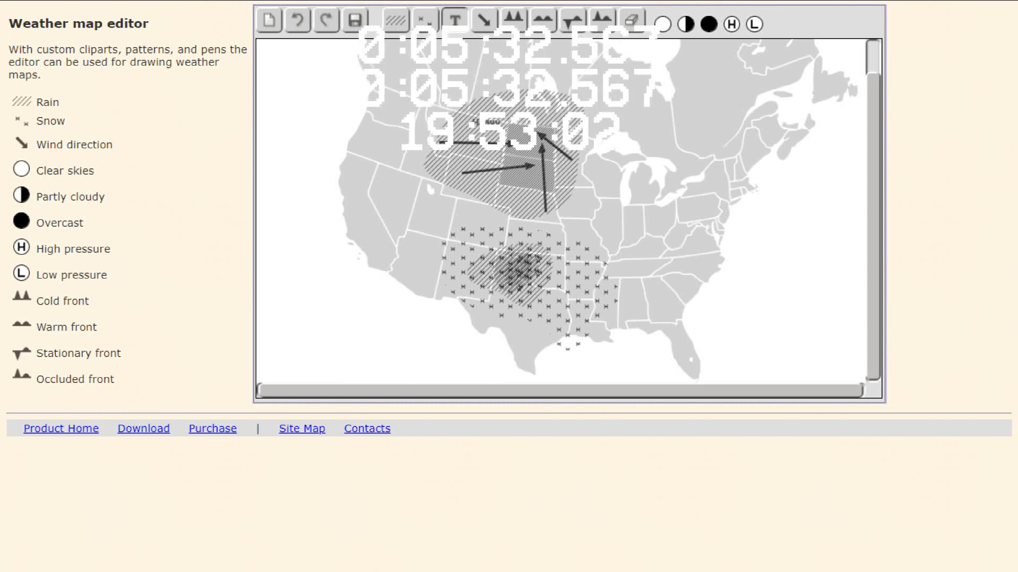
Step: Try the text label "Extreme" over New Mexico and the Texas Panhandle, and undo it
click(479, 265)
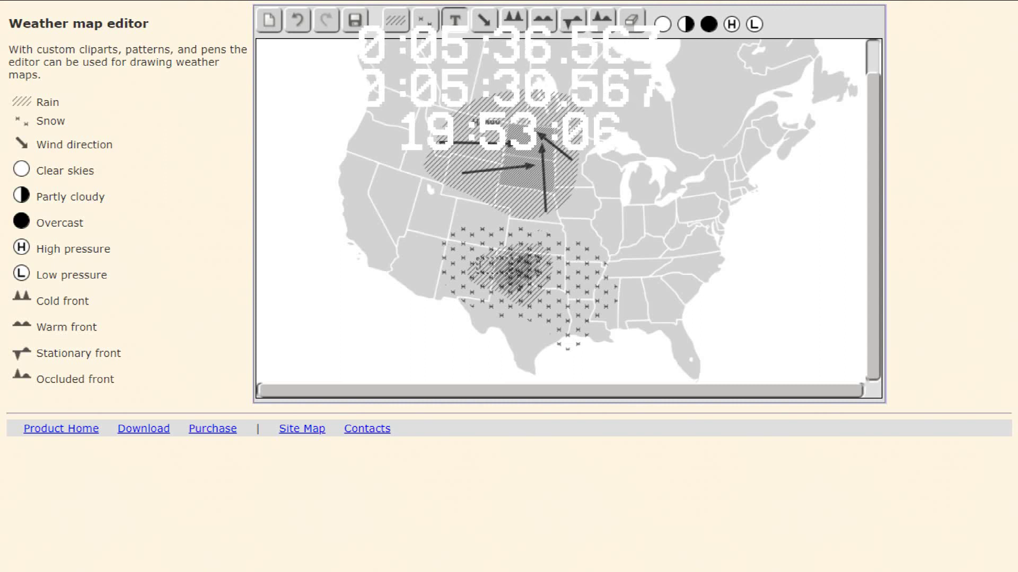
text(Ext)
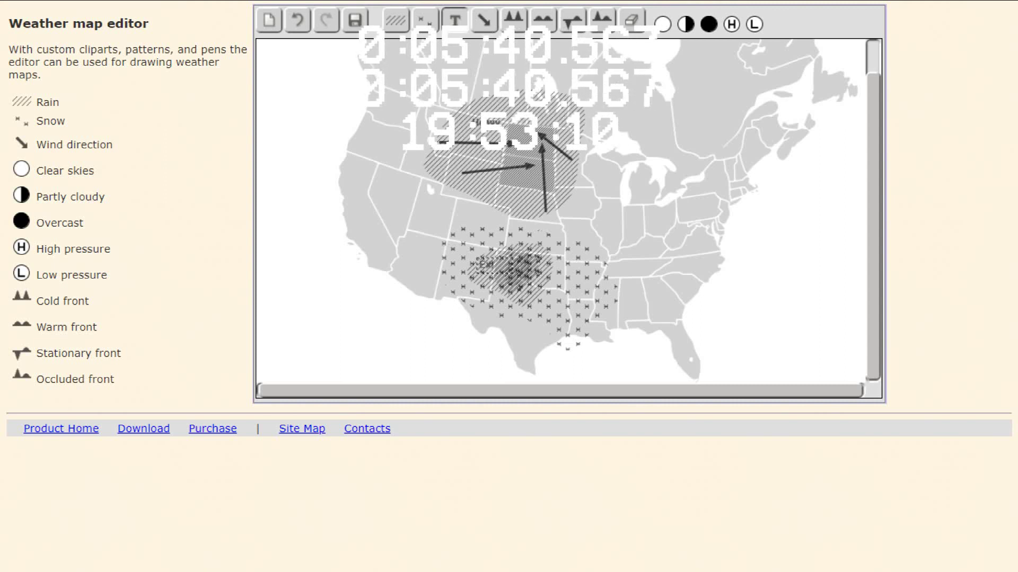
text(reme)
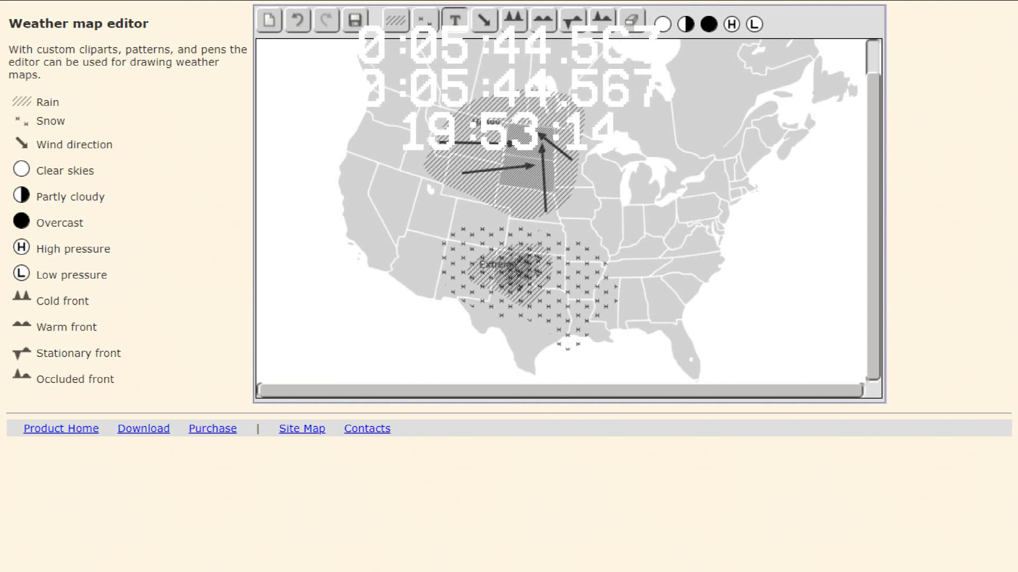
key(ctrl+z)
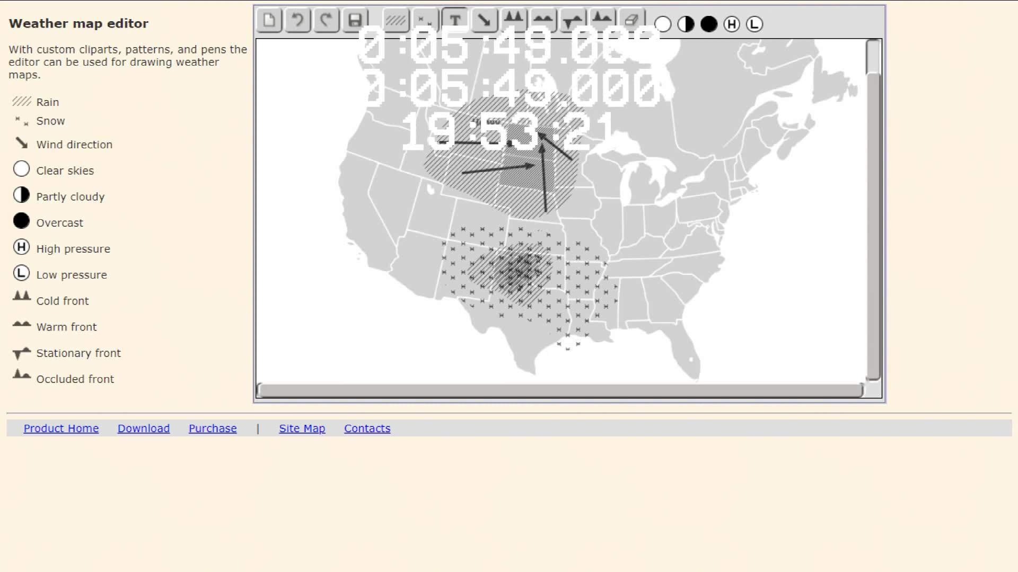
Step: Draw a large rain area across the western and central United States, and a second one over the northern Plains and southern Canada
click(484, 20)
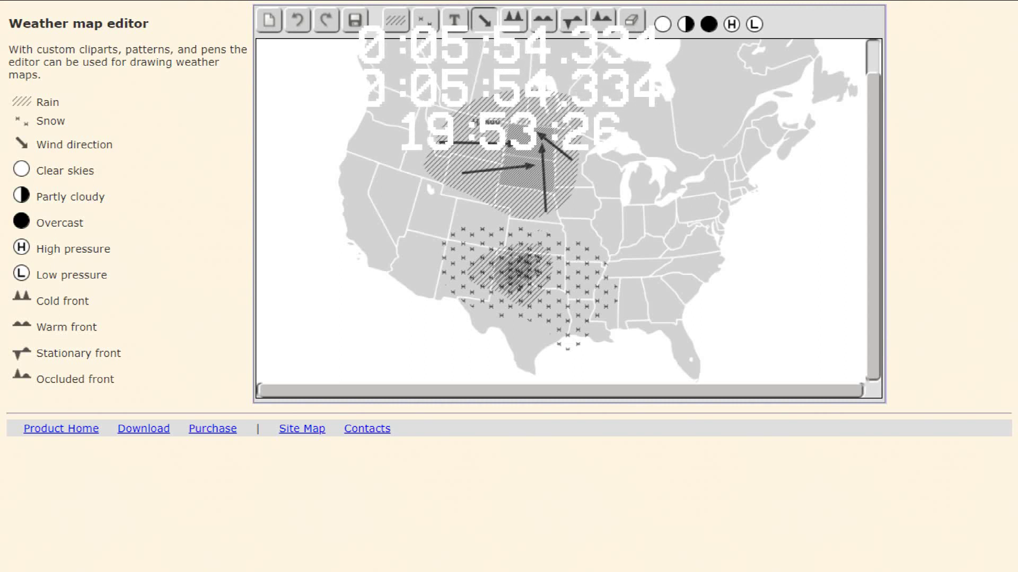
key(r)
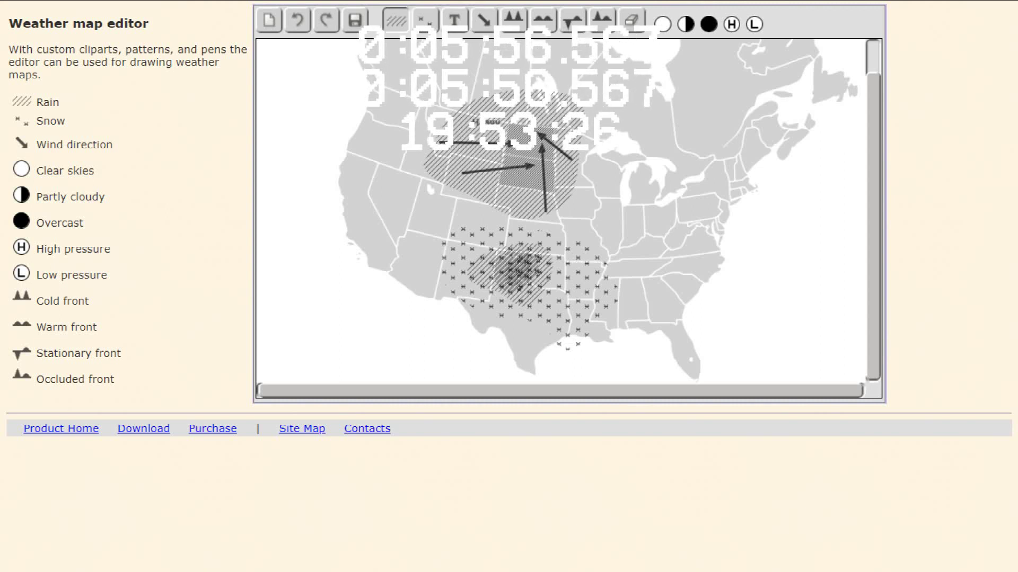
mouse_move(404, 114)
mouse_down()
mouse_move(355, 133)
mouse_move(342, 170)
mouse_move(345, 223)
mouse_move(472, 288)
mouse_move(542, 289)
mouse_move(559, 278)
mouse_move(597, 177)
mouse_move(582, 152)
mouse_up()
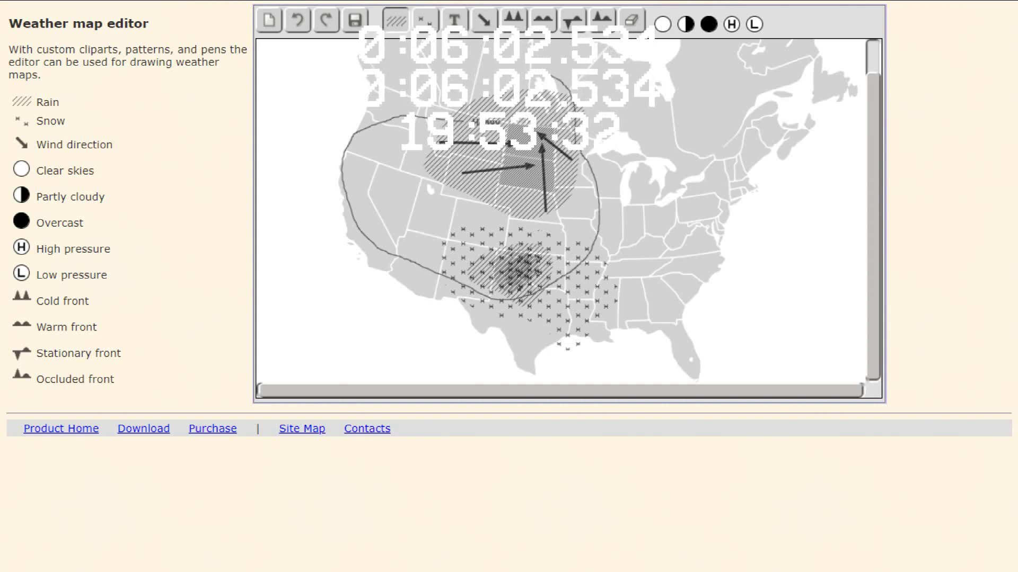
mouse_move(535, 67)
mouse_down()
mouse_move(483, 68)
mouse_move(468, 88)
mouse_move(472, 123)
mouse_up()
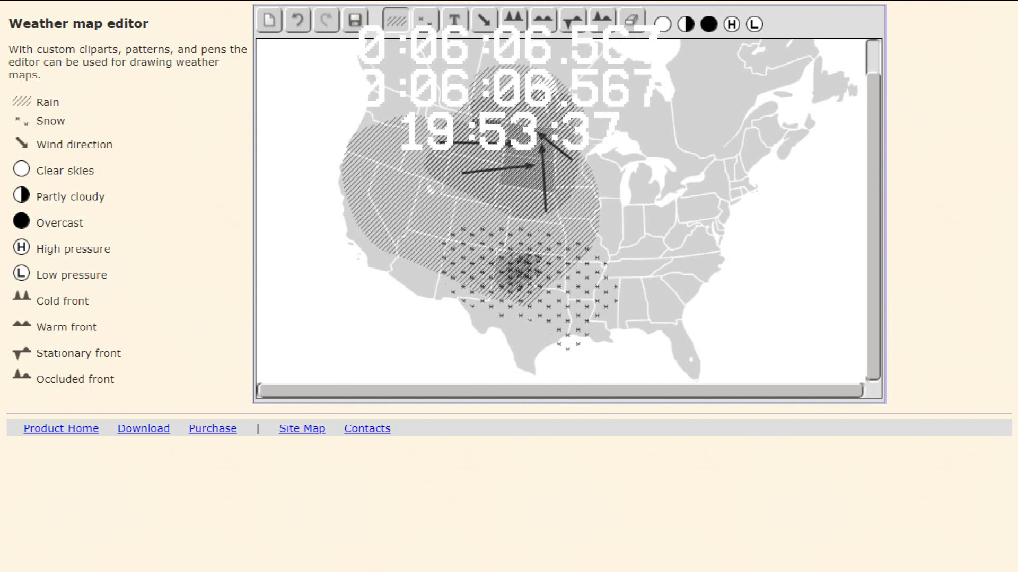
Step: Add the text label "Etreme" over northern Nevada inside the large western rain area
click(455, 21)
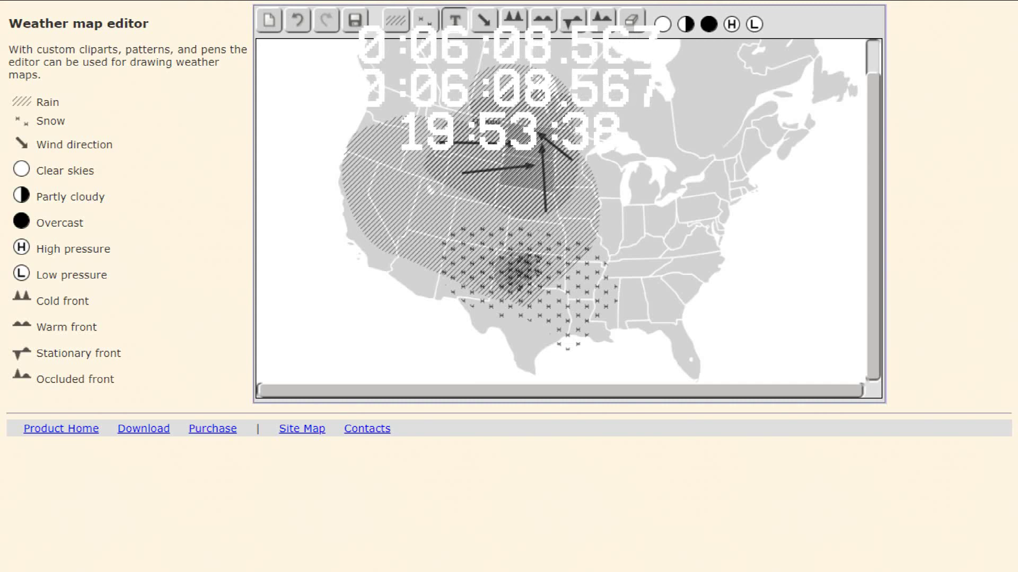
click(369, 192)
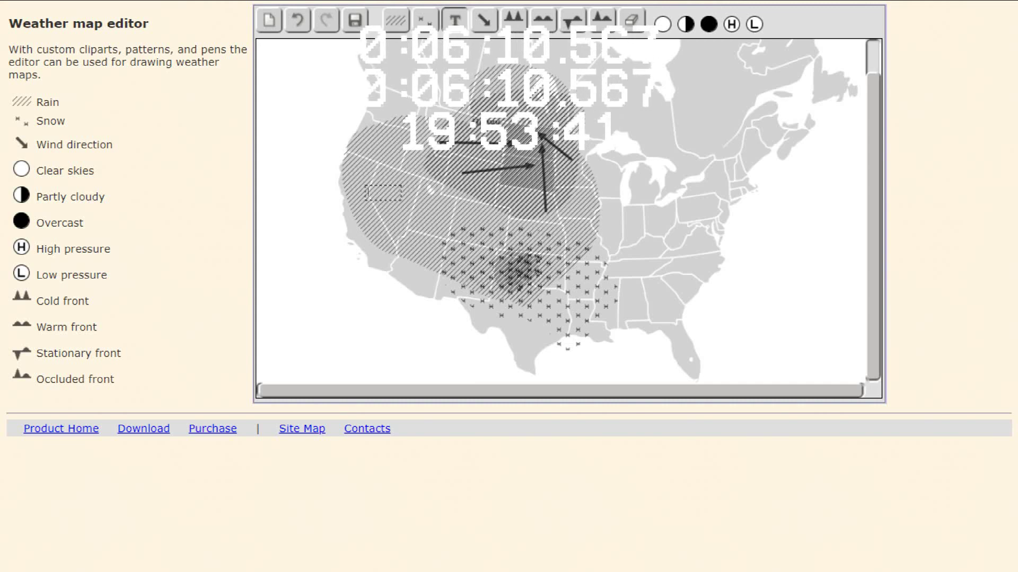
text(Etrel)
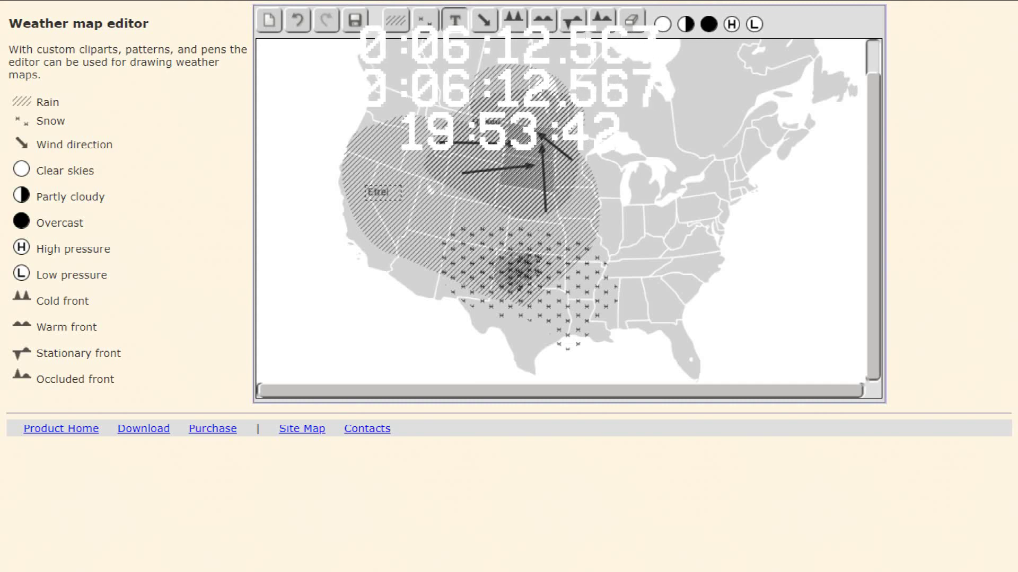
key(BackSpace)
text(me)
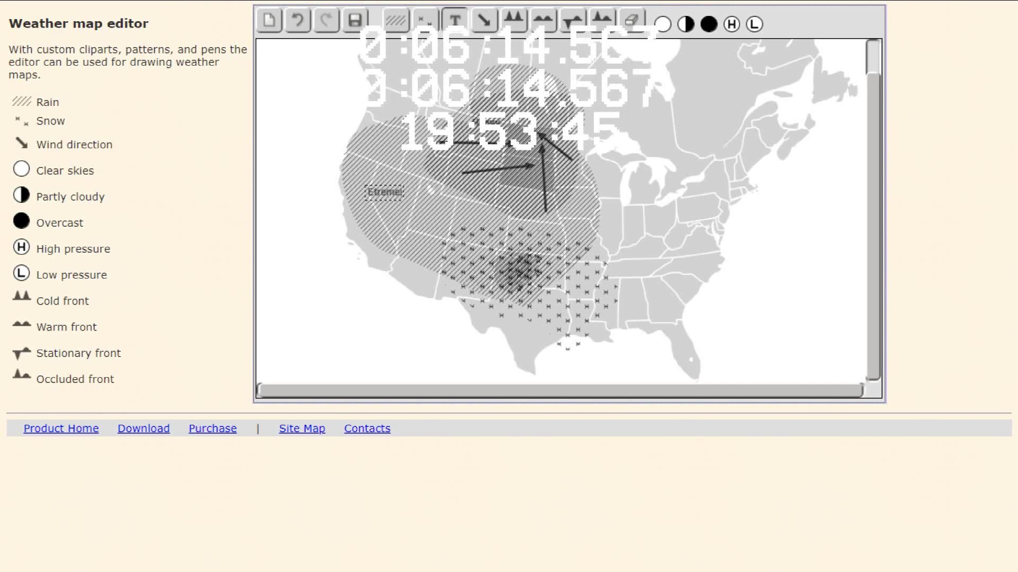
key(Return)
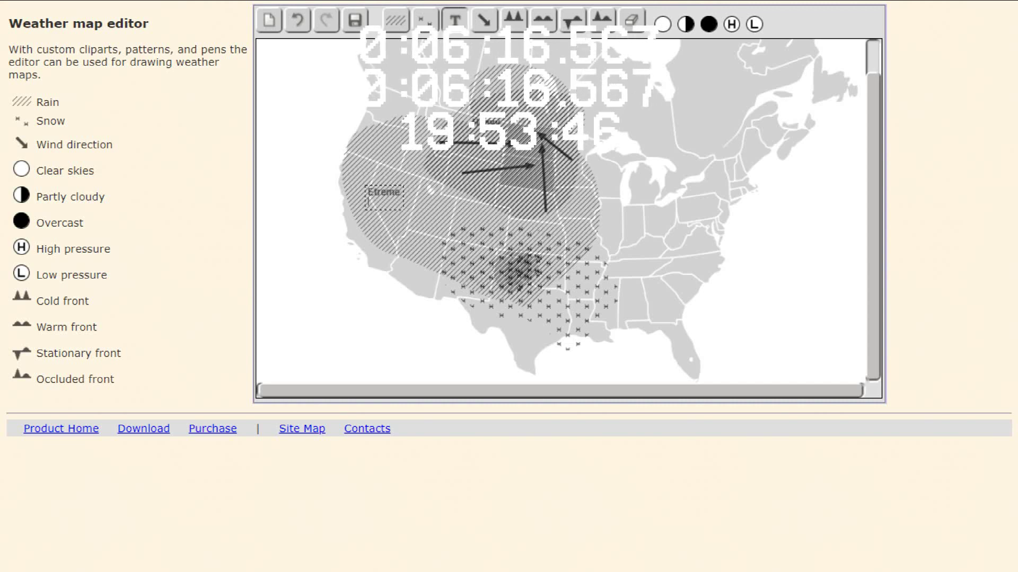
key(BackSpace)
Step: Draw a rain area over the Southeast, the East Coast and the nearby Atlantic, with a High pressure symbol off the Carolinas
click(396, 20)
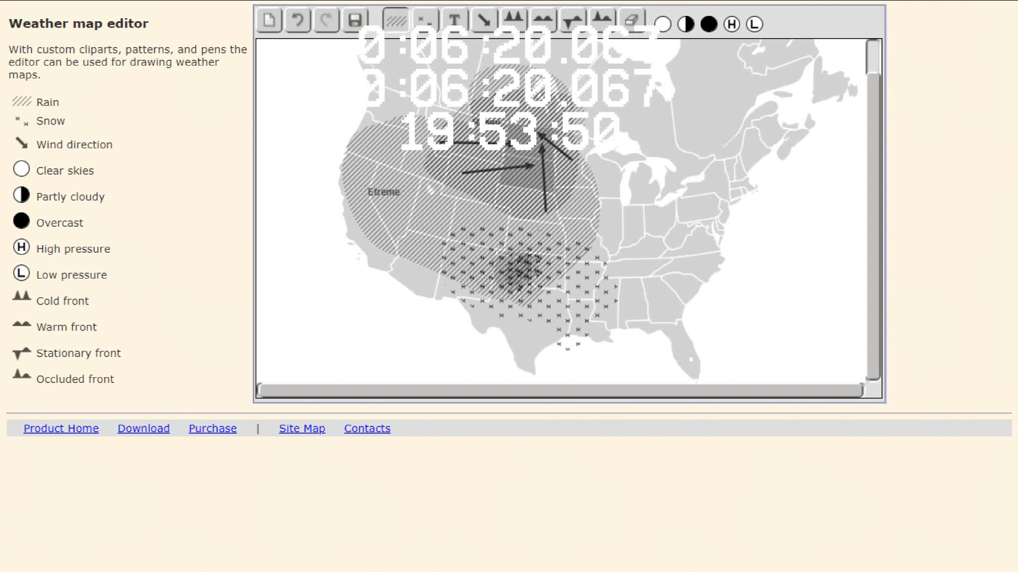
mouse_move(633, 360)
mouse_down()
mouse_move(663, 376)
mouse_move(706, 379)
mouse_move(776, 302)
mouse_move(810, 235)
mouse_move(812, 196)
mouse_move(767, 173)
mouse_move(690, 195)
mouse_move(621, 294)
mouse_move(617, 355)
mouse_move(634, 360)
mouse_up()
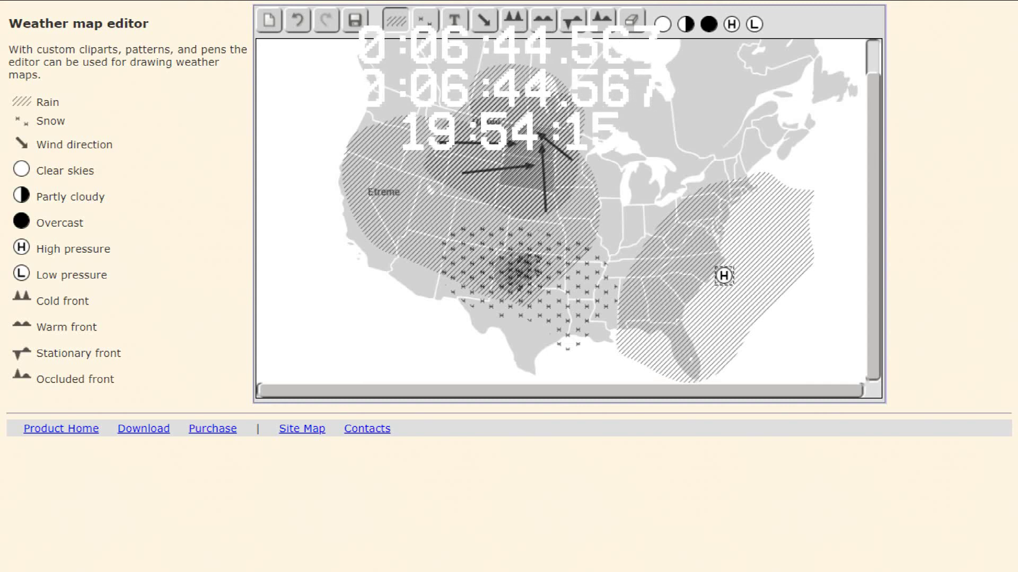
Step: Draw warm fronts from the Atlantic to Minnesota, around the Great Lakes and eastern Canada, and in a loop over the western states
click(544, 21)
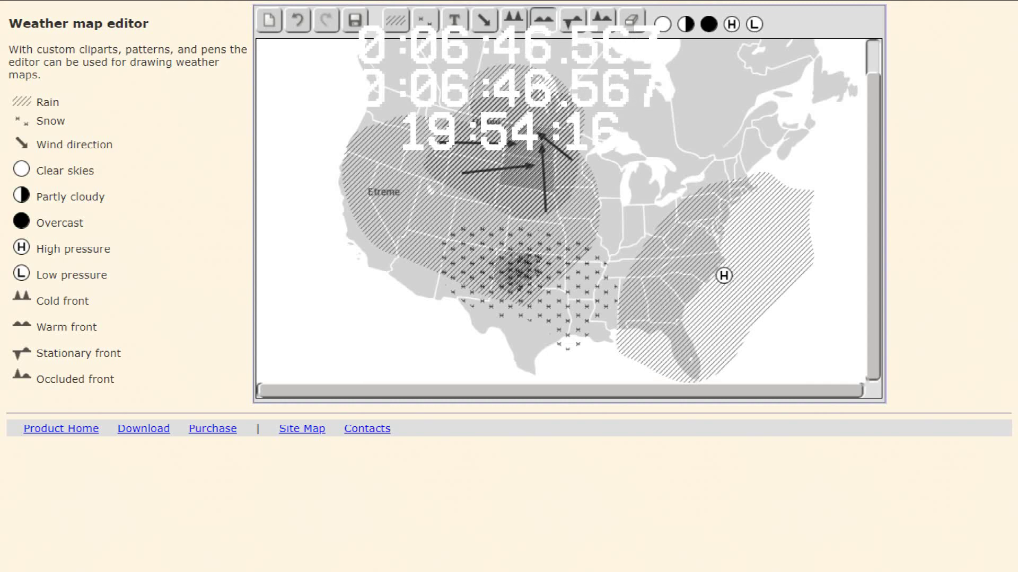
mouse_move(805, 317)
mouse_down()
mouse_move(643, 112)
mouse_move(599, 96)
mouse_up()
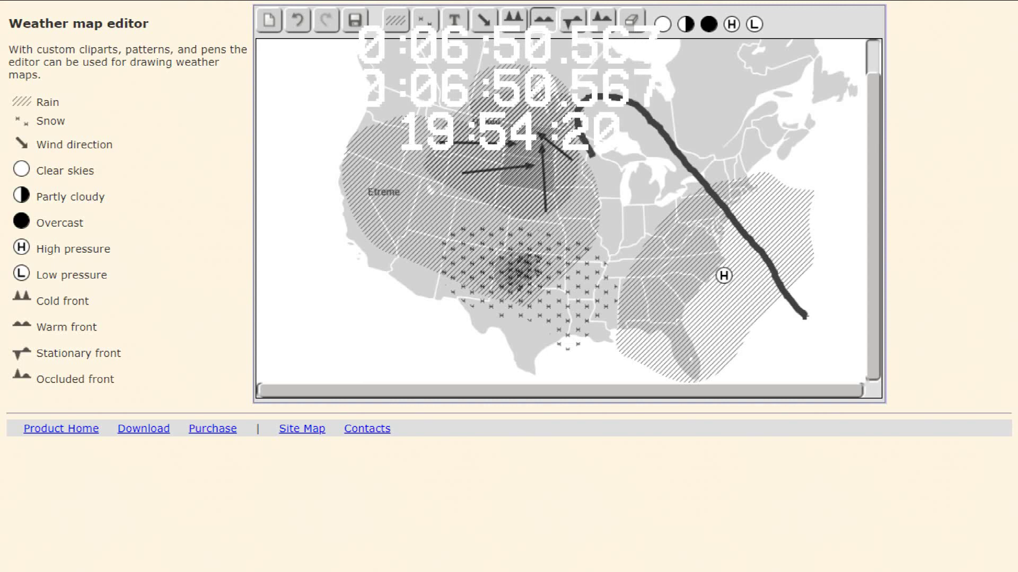
mouse_move(591, 156)
mouse_down()
mouse_move(647, 222)
mouse_move(719, 239)
mouse_move(751, 229)
mouse_move(776, 158)
mouse_move(757, 107)
mouse_move(689, 77)
mouse_move(561, 69)
mouse_up()
mouse_move(500, 96)
mouse_down()
mouse_move(411, 98)
mouse_move(345, 119)
mouse_move(330, 149)
mouse_move(333, 173)
mouse_move(373, 216)
mouse_move(429, 248)
mouse_move(459, 247)
mouse_move(464, 232)
mouse_move(413, 179)
mouse_move(402, 99)
mouse_up()
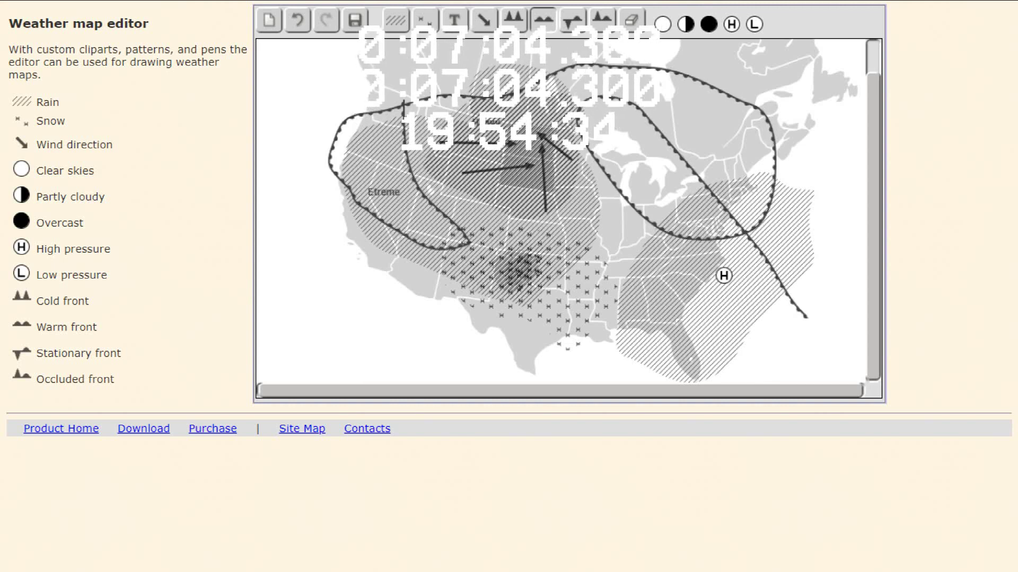
Step: Erase the misspelled label over Nevada and draw a small rain patch in the cleared spot
click(631, 20)
click(377, 191)
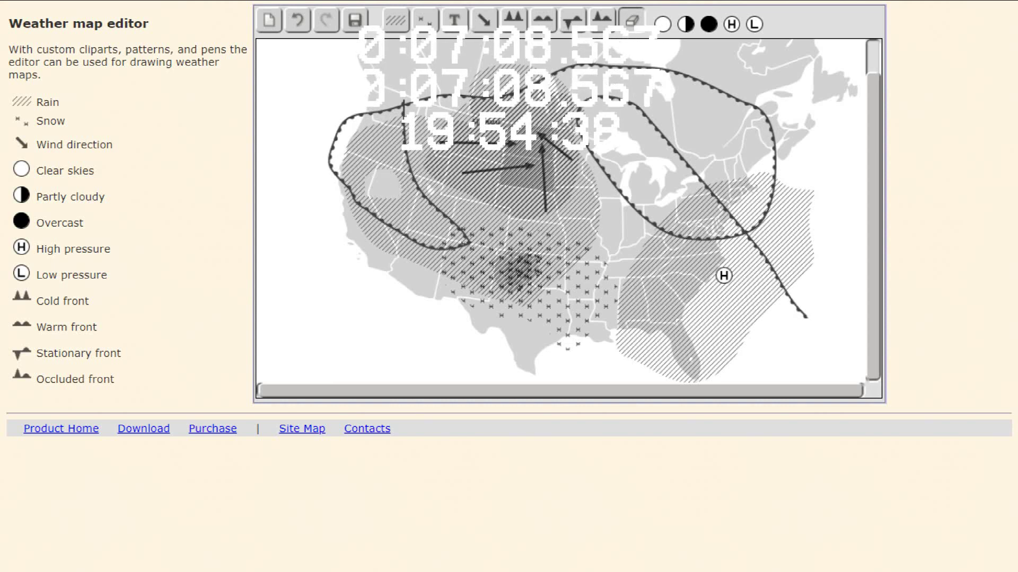
click(396, 21)
mouse_move(367, 171)
mouse_down()
mouse_move(402, 186)
mouse_move(369, 172)
mouse_move(399, 199)
mouse_move(371, 191)
mouse_move(399, 188)
mouse_move(402, 201)
mouse_move(365, 194)
mouse_move(403, 200)
mouse_move(406, 183)
mouse_move(387, 192)
mouse_up()
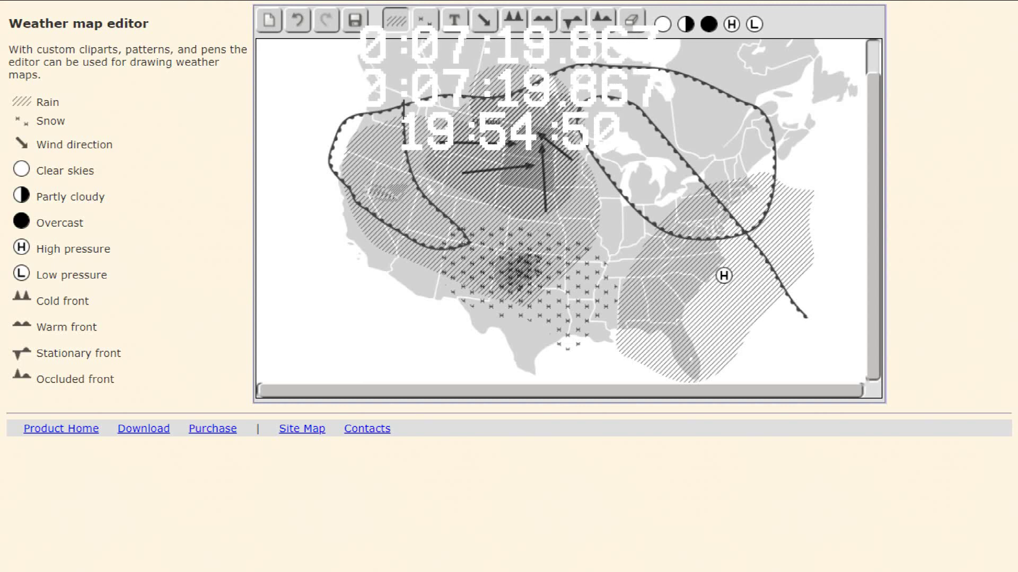
Step: Add the text label "Extreme" near the Oregon-California border and place a High pressure symbol over southern Ontario
click(455, 21)
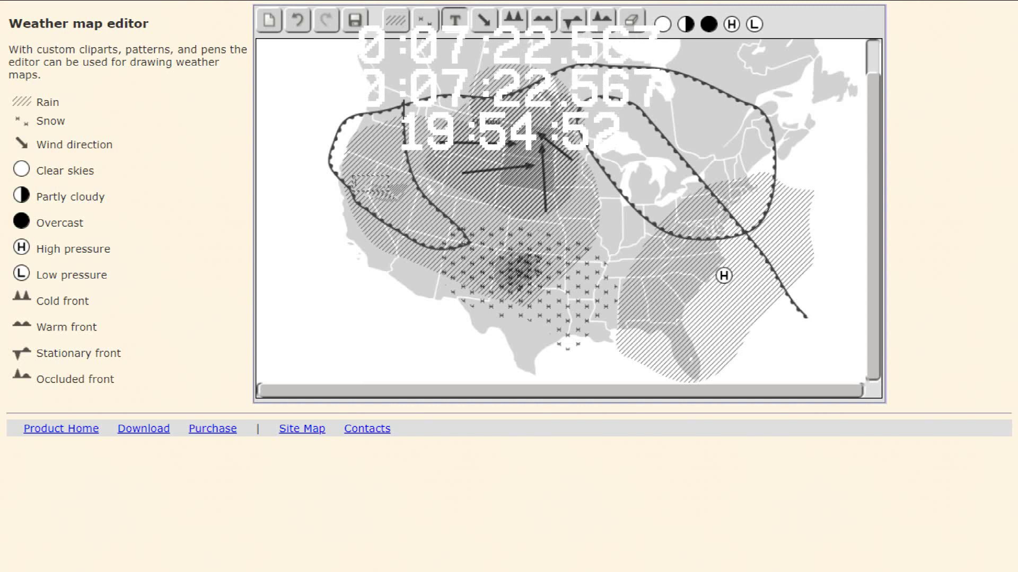
click(353, 182)
text(Ex)
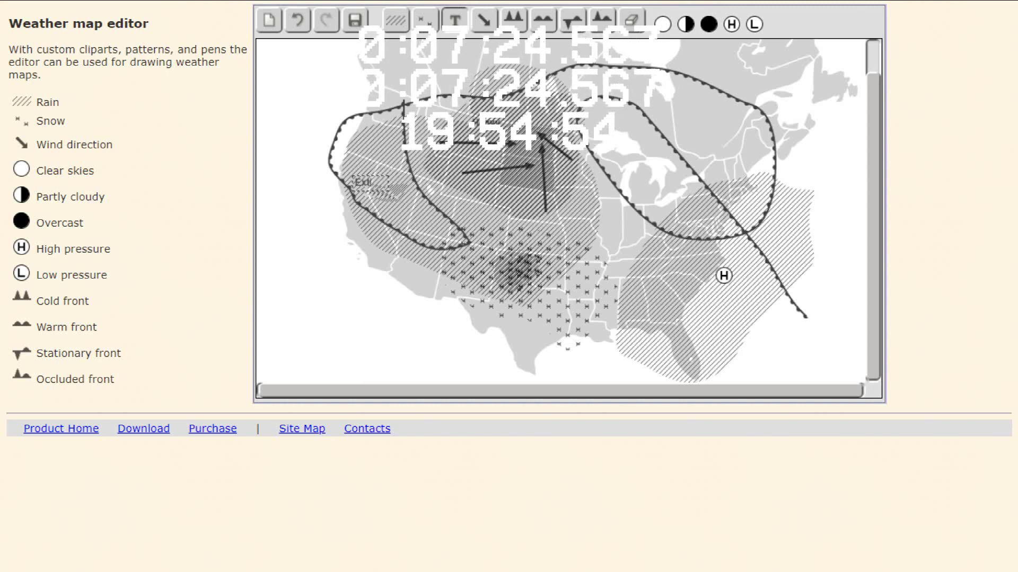
text(treme)
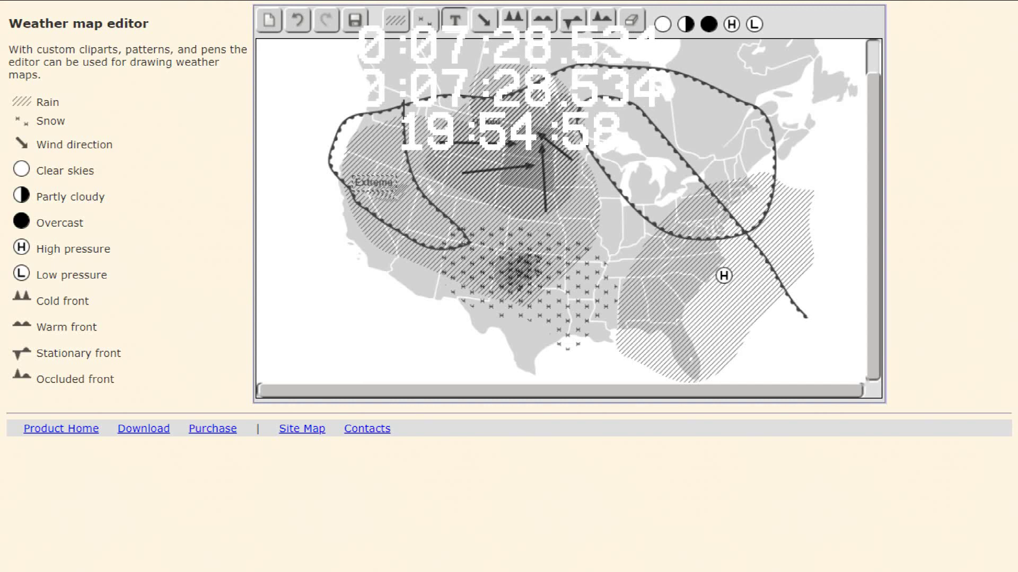
drag(731, 24, 691, 171)
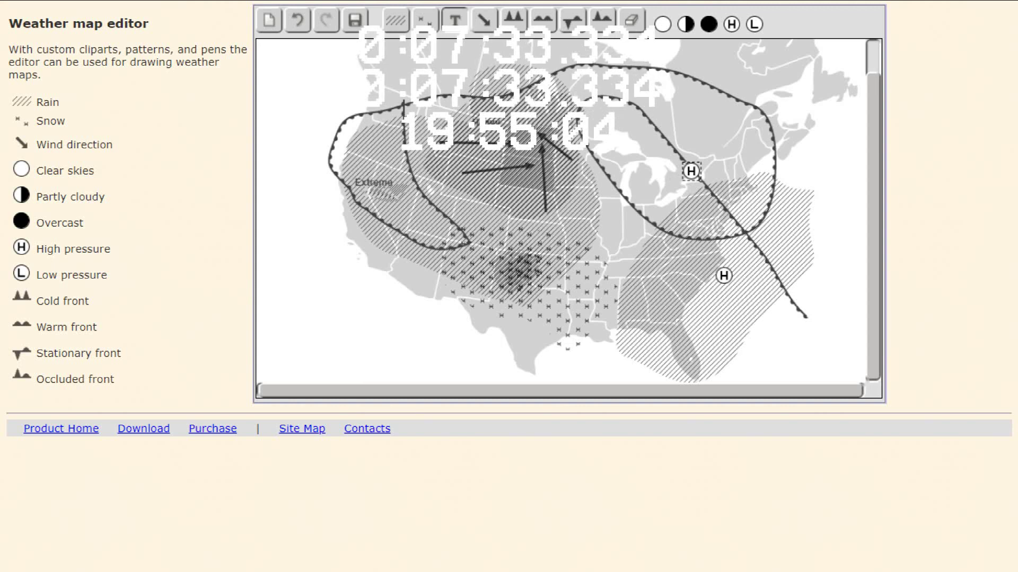
Step: Draw a long occluded front looping from the Atlantic around the western and central states, and a stationary front crossing the whole continent
click(603, 20)
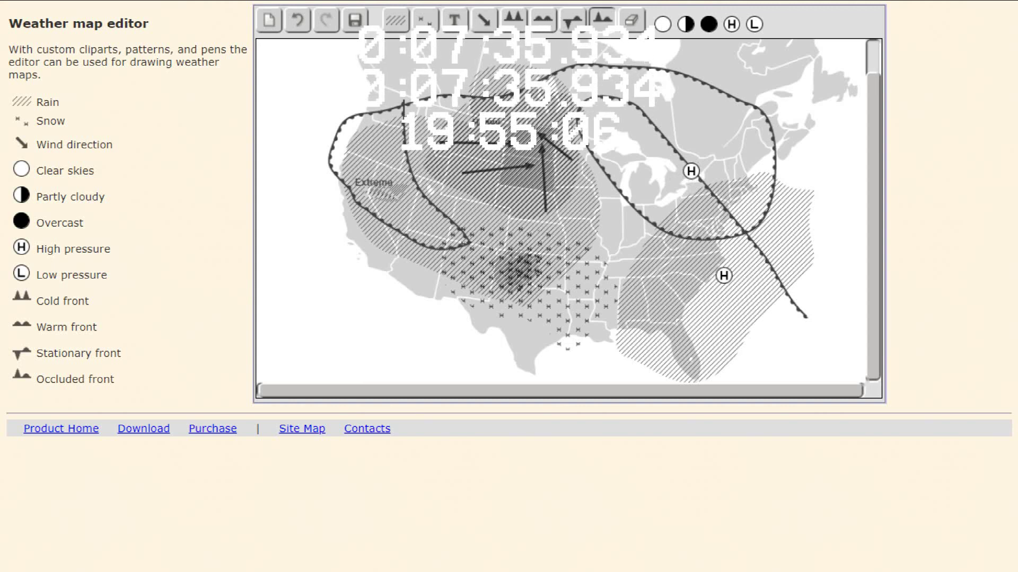
mouse_move(830, 357)
mouse_down()
mouse_move(332, 49)
mouse_move(256, 85)
mouse_move(447, 321)
mouse_move(639, 185)
mouse_move(530, 109)
mouse_move(467, 228)
mouse_move(598, 286)
mouse_move(658, 285)
mouse_up()
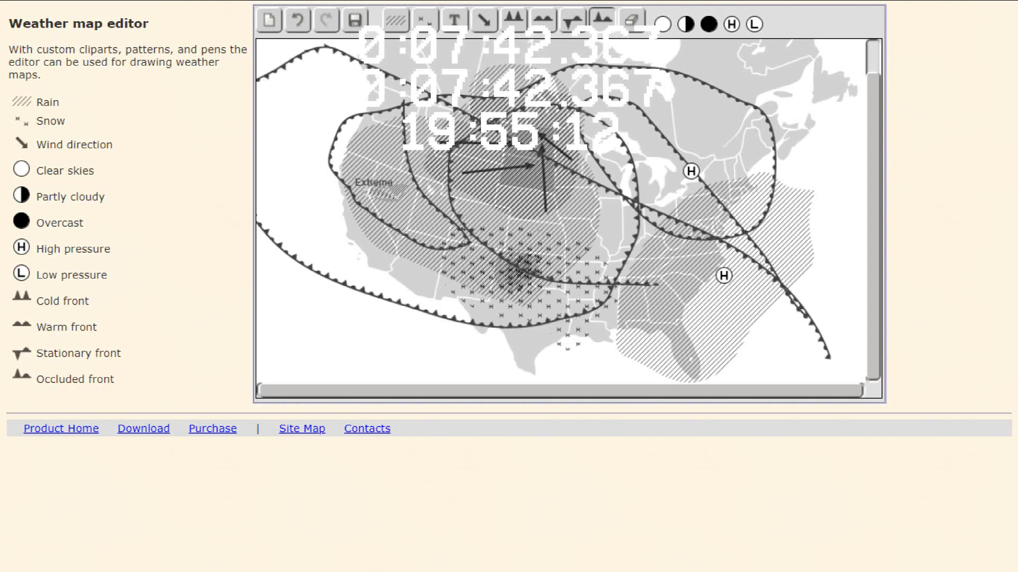
click(572, 20)
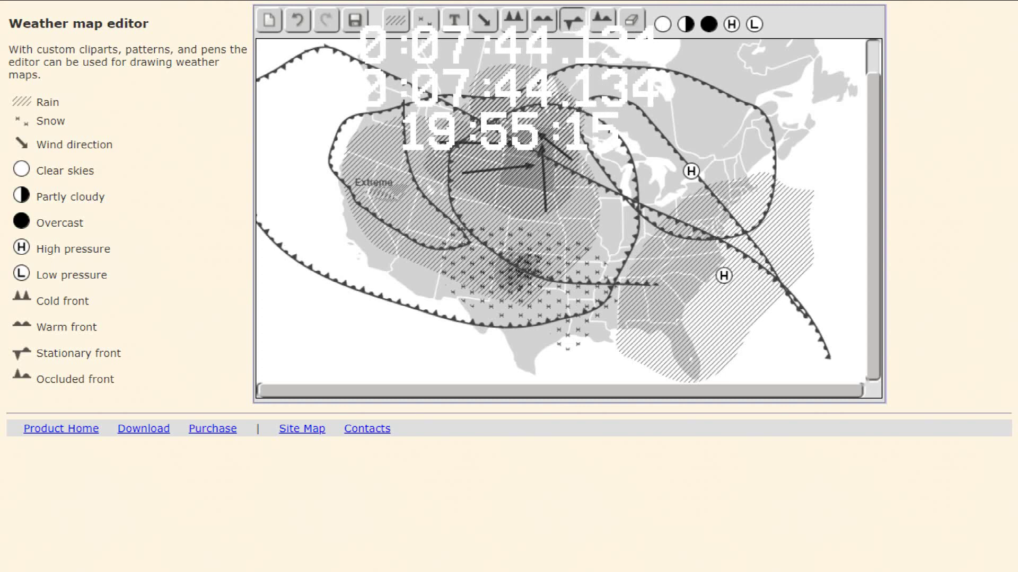
mouse_move(360, 76)
mouse_down()
mouse_move(771, 339)
mouse_move(722, 100)
mouse_move(470, 252)
mouse_up()
Step: Draw a huge rain area over the entire United States, southern Canada and the adjoining oceans
click(396, 20)
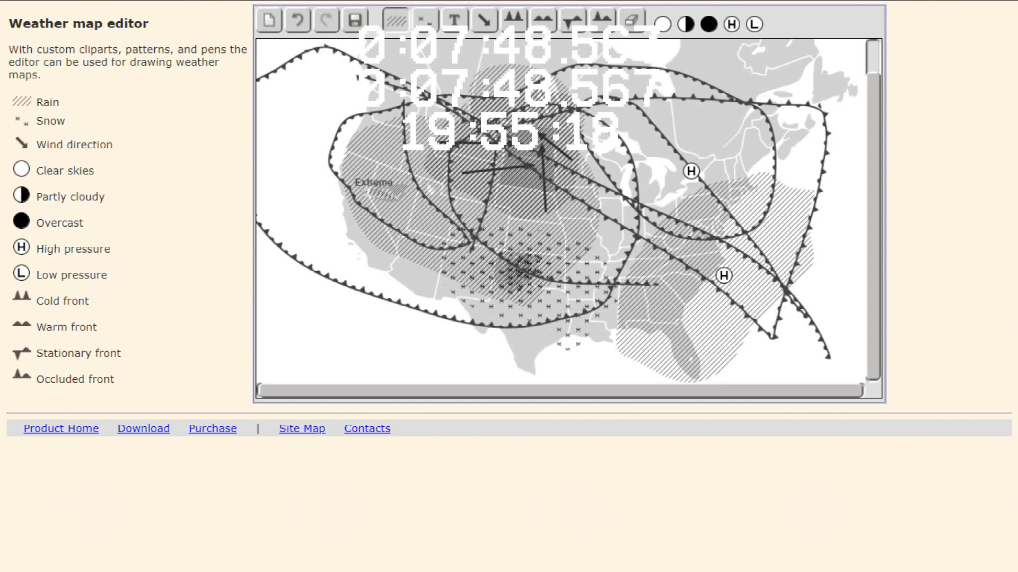
mouse_move(335, 79)
mouse_down()
mouse_move(411, 53)
mouse_move(831, 183)
mouse_move(807, 334)
mouse_move(418, 339)
mouse_move(320, 306)
mouse_move(551, 71)
mouse_move(365, 260)
mouse_move(421, 172)
mouse_move(406, 152)
mouse_move(424, 106)
mouse_up()
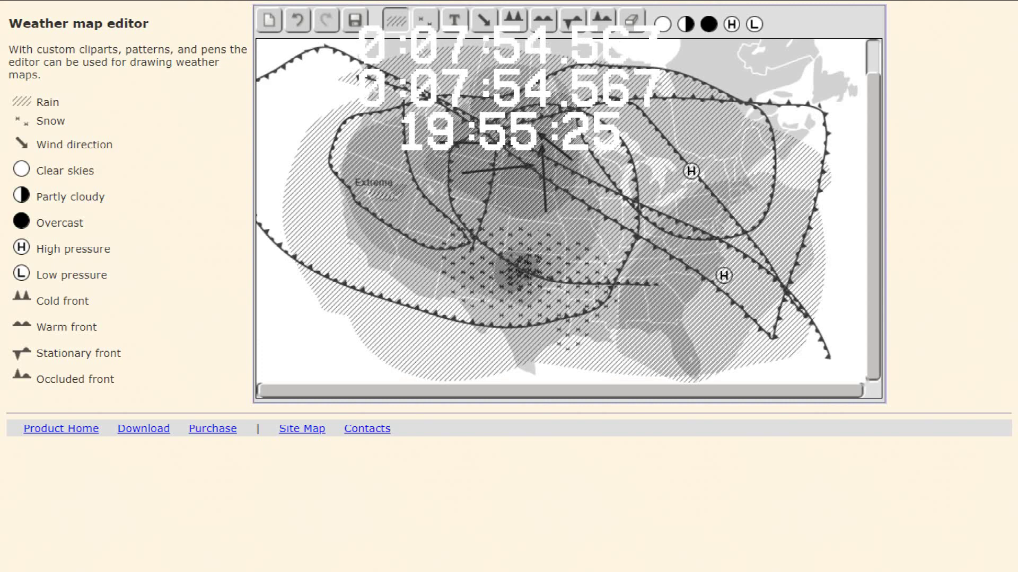
key(ctrl+a)
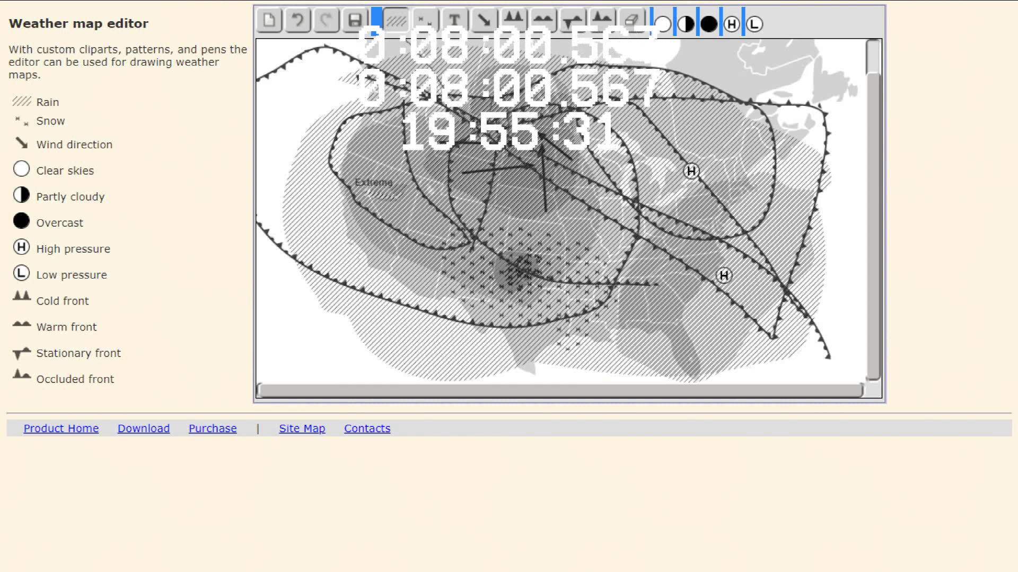
Step: Draw tangled occluded fronts looping across the central states and Canada and running out over the Atlantic
click(602, 20)
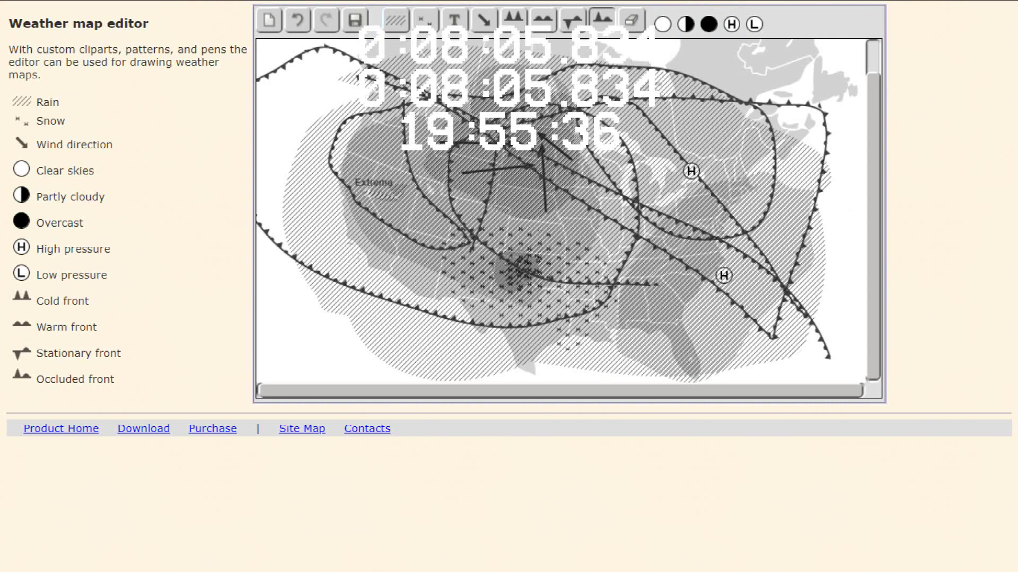
mouse_move(505, 159)
mouse_down()
mouse_move(550, 242)
mouse_move(822, 200)
mouse_move(865, 166)
mouse_up()
mouse_move(401, 206)
mouse_down()
mouse_move(734, 153)
mouse_move(865, 261)
mouse_up()
Step: Cover nearly the whole map with two more rain layers and overlay snow across it
click(396, 20)
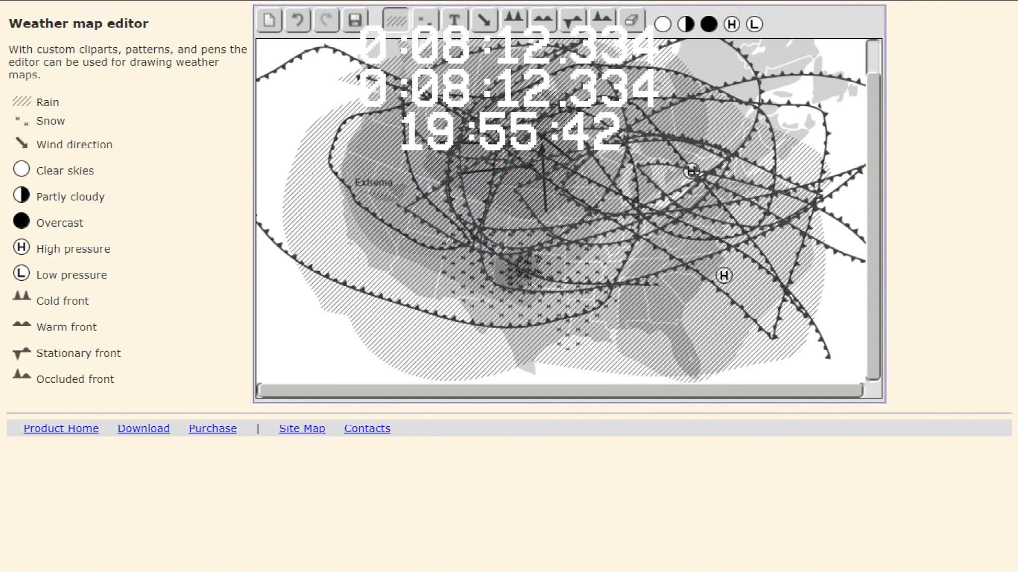
mouse_move(301, 70)
mouse_down()
mouse_move(834, 252)
mouse_move(710, 382)
mouse_move(535, 383)
mouse_move(657, 151)
mouse_move(331, 169)
mouse_move(366, 68)
mouse_up()
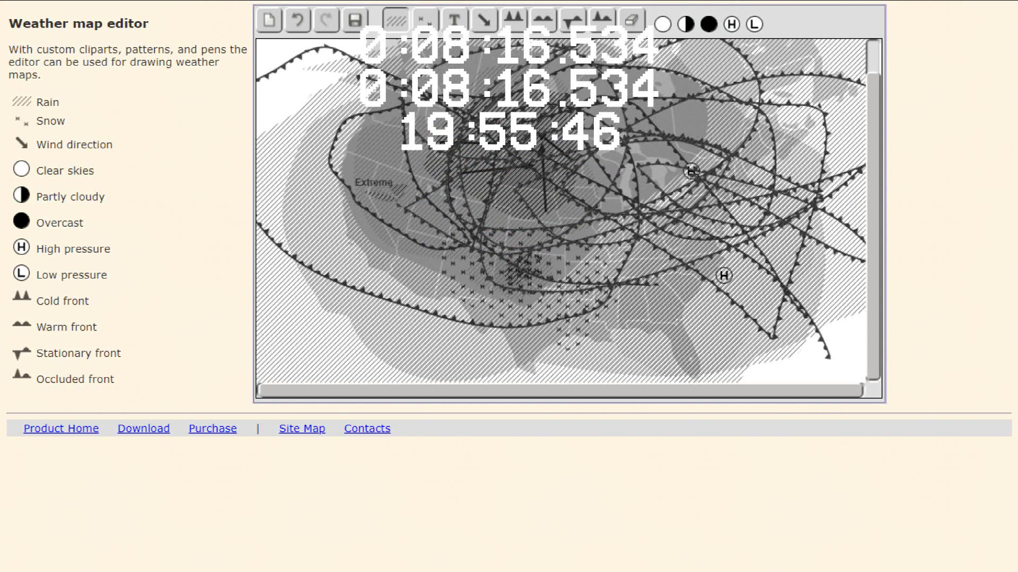
mouse_move(456, 151)
mouse_down()
mouse_move(815, 111)
mouse_move(864, 247)
mouse_move(387, 202)
mouse_move(863, 67)
mouse_move(398, 114)
mouse_move(354, 224)
mouse_move(445, 334)
mouse_move(822, 125)
mouse_move(358, 382)
mouse_move(718, 302)
mouse_move(314, 39)
mouse_move(305, 383)
mouse_move(726, 300)
mouse_move(742, 382)
mouse_move(864, 321)
mouse_up()
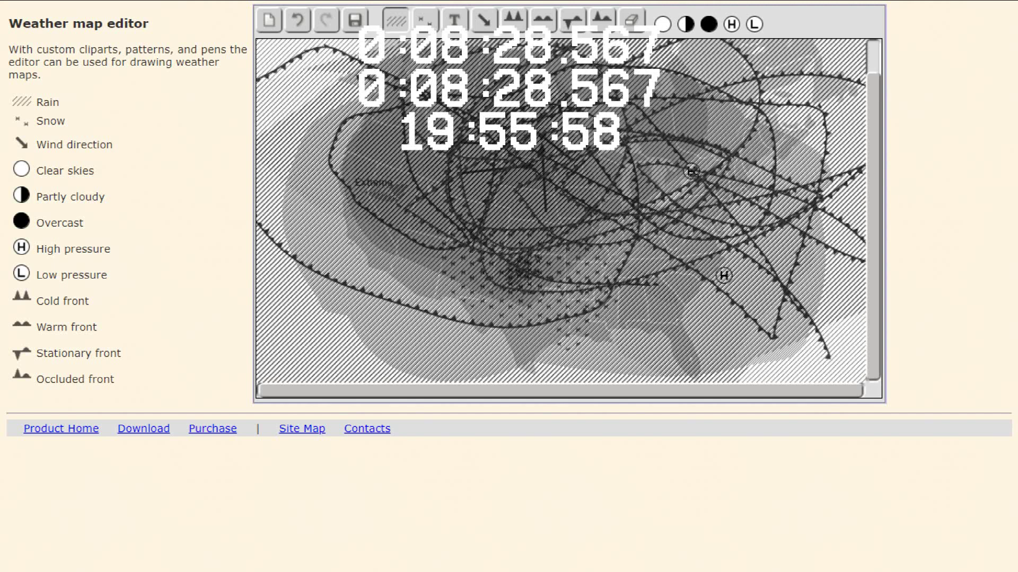
click(425, 20)
mouse_move(689, 61)
mouse_down()
mouse_move(339, 151)
mouse_move(848, 64)
mouse_move(530, 376)
mouse_move(863, 162)
mouse_move(577, 377)
mouse_move(286, 380)
mouse_move(424, 382)
mouse_move(864, 53)
mouse_move(648, 342)
mouse_move(821, 169)
mouse_move(816, 334)
mouse_move(570, 382)
mouse_move(594, 106)
mouse_move(322, 273)
mouse_move(573, 284)
mouse_move(622, 354)
mouse_move(424, 328)
mouse_move(816, 180)
mouse_move(390, 380)
mouse_move(726, 350)
mouse_move(411, 379)
mouse_move(843, 353)
mouse_move(281, 339)
mouse_move(297, 302)
mouse_up()
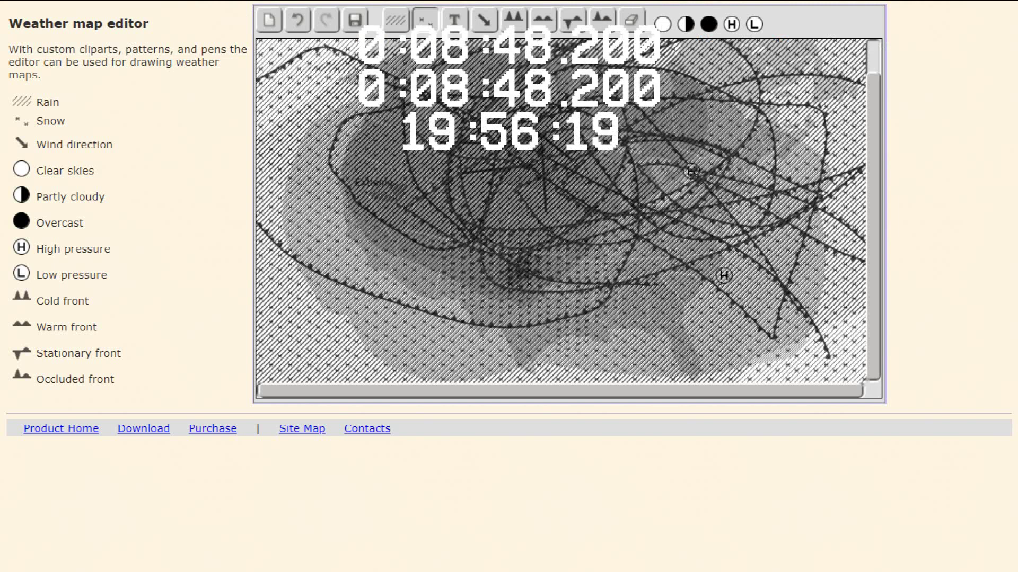
Step: Add the text label "CHAOS" over the Pacific in the southwest part of the map
click(454, 20)
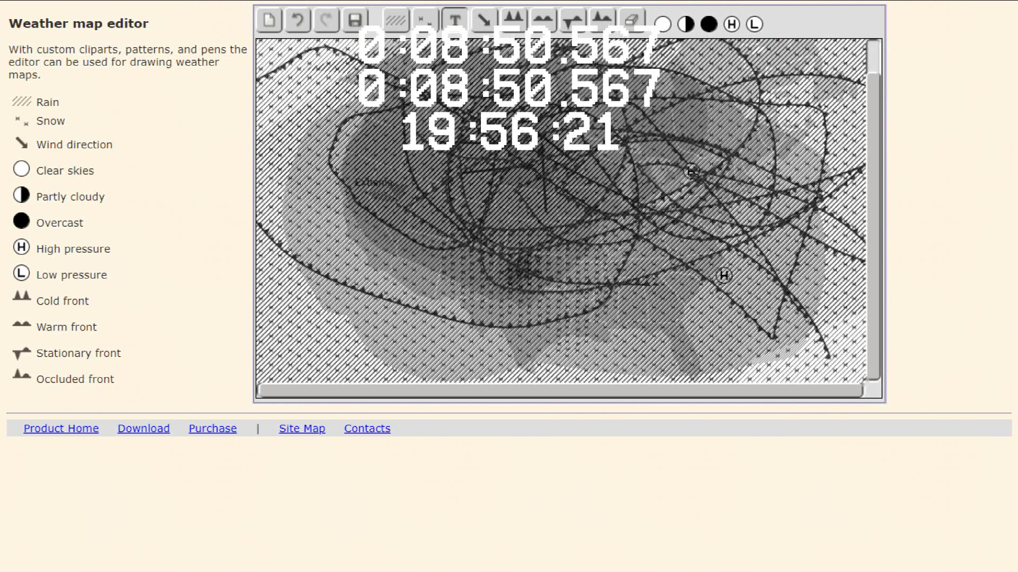
click(274, 335)
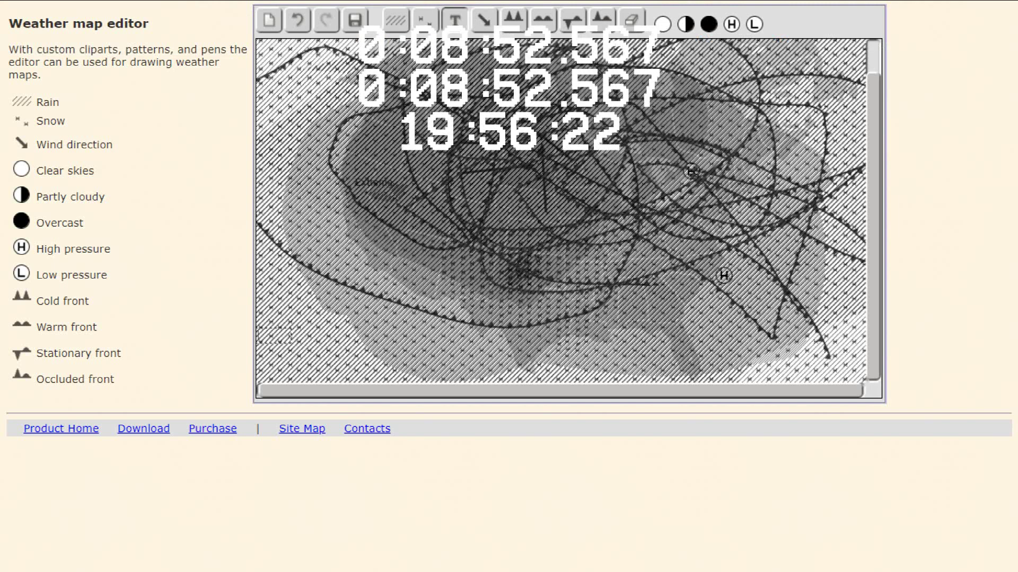
text(CHA)
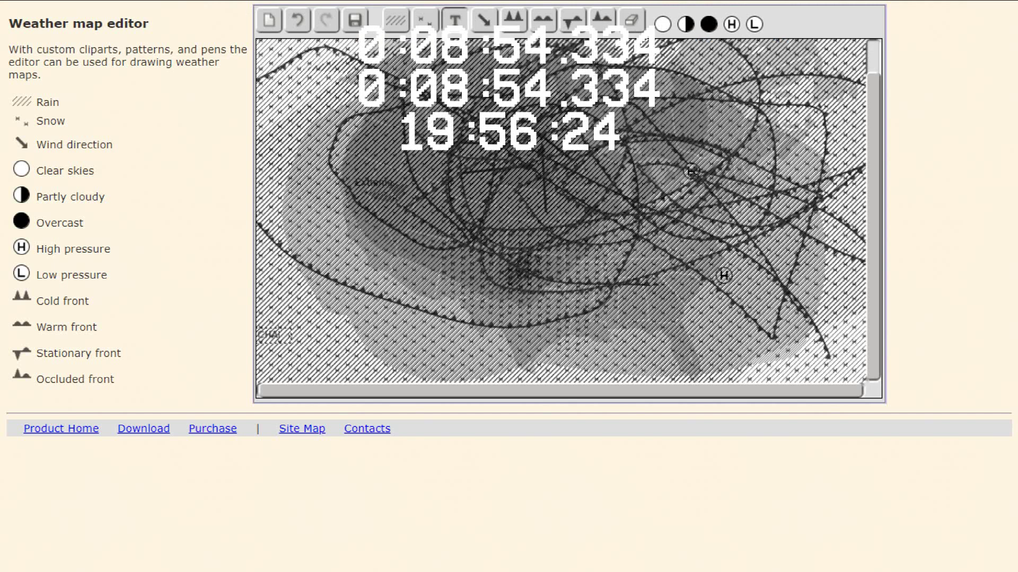
text(OS!)
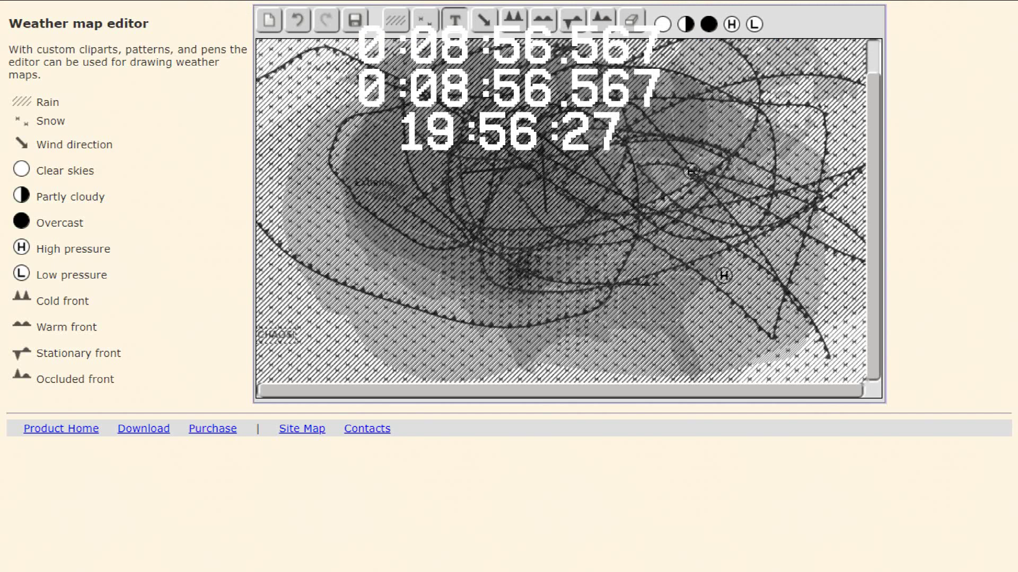
key(Return)
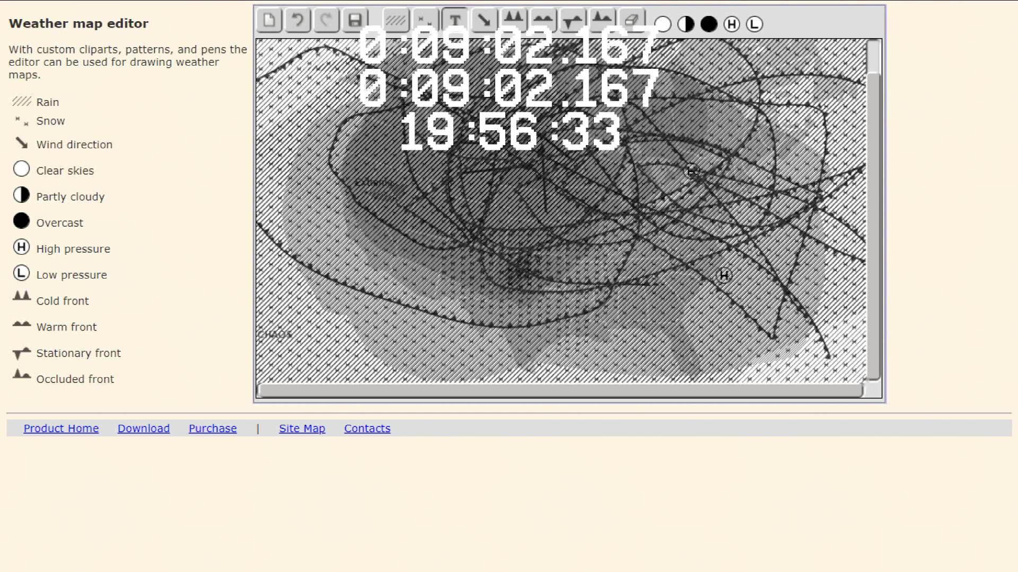
drag(709, 23, 656, 52)
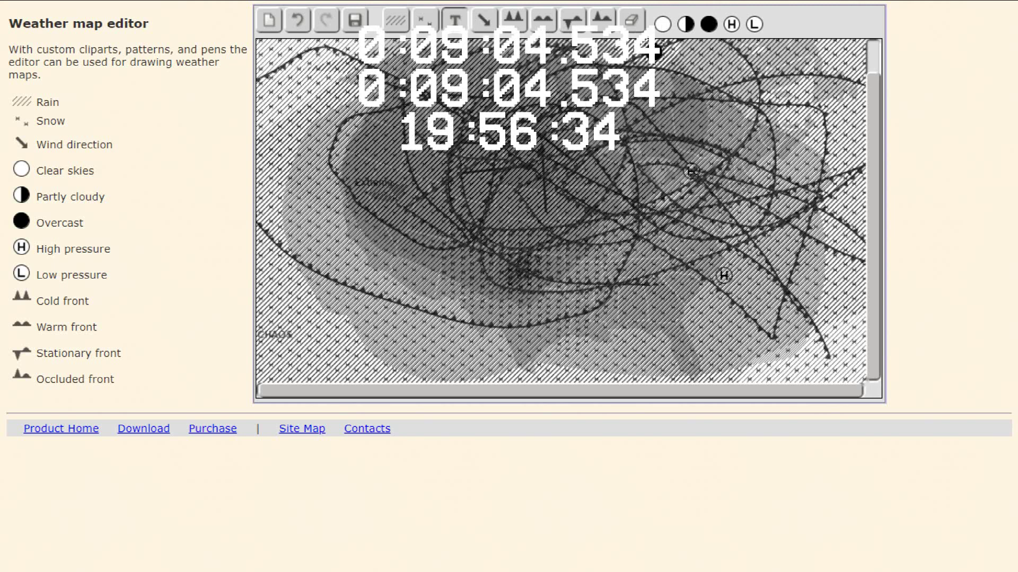
drag(709, 24, 708, 132)
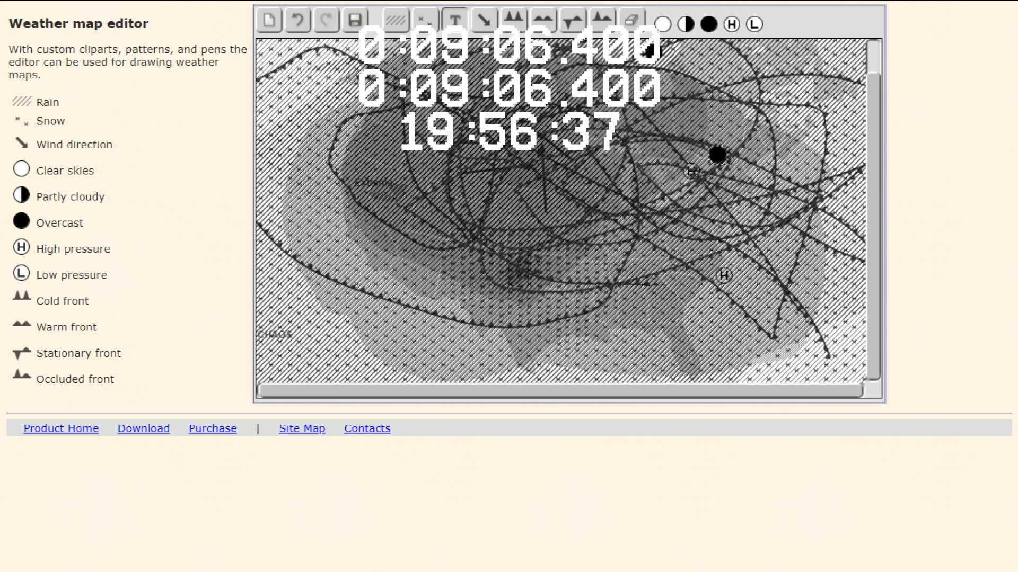
key(ctrl+z)
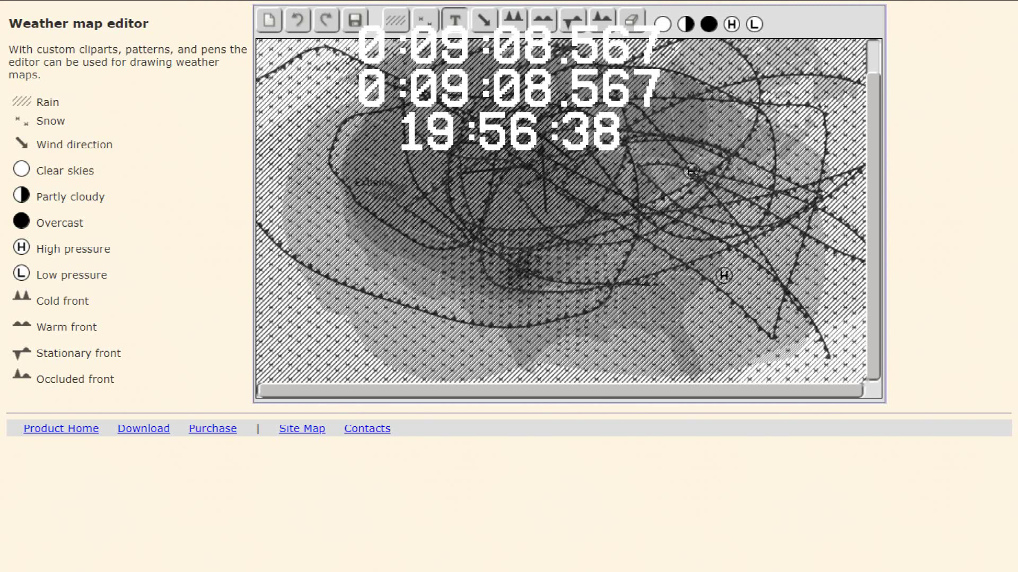
text(CHAOS)
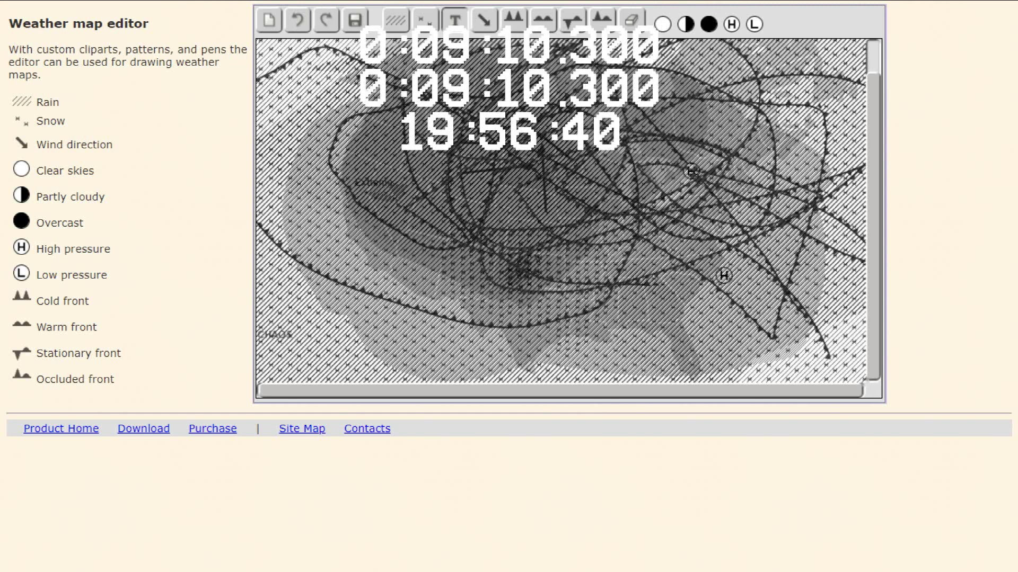
key(ctrl+y)
Step: Place partly cloudy symbols over the western and central states, an overcast symbol northeast of the Great Lakes, and low- and high-pressure symbols across the north
click(426, 181)
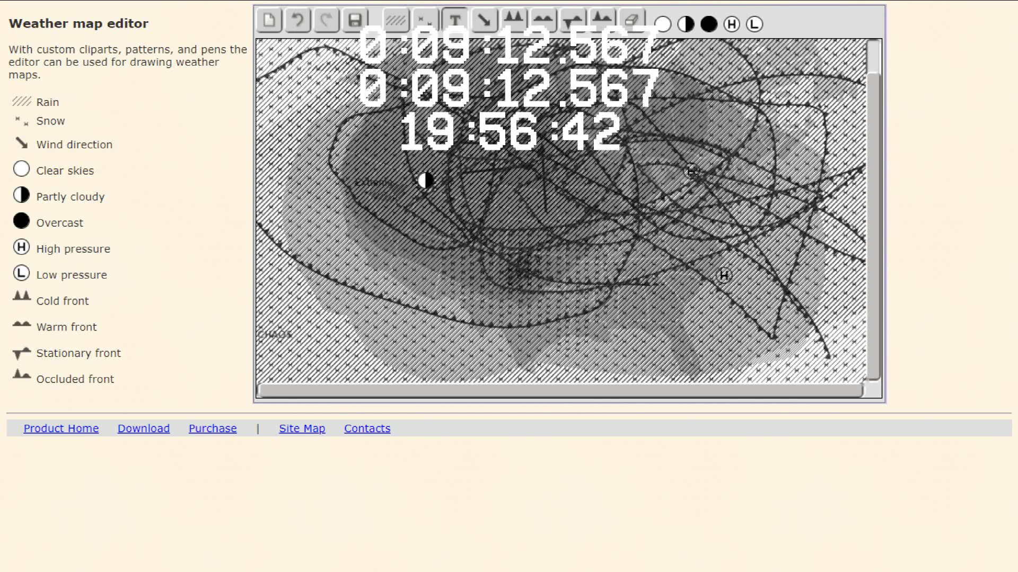
click(516, 223)
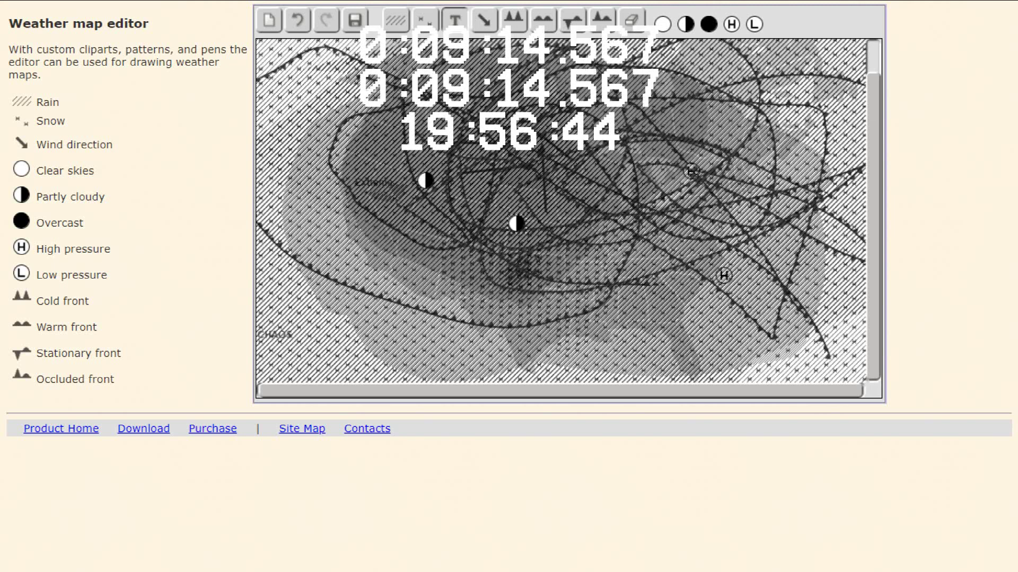
drag(655, 53, 689, 134)
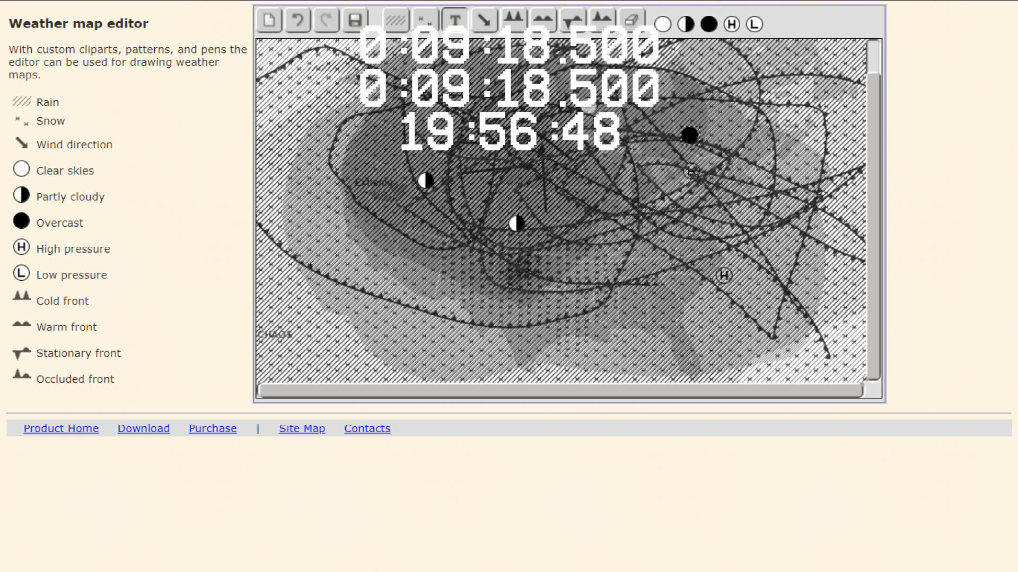
drag(754, 23, 535, 182)
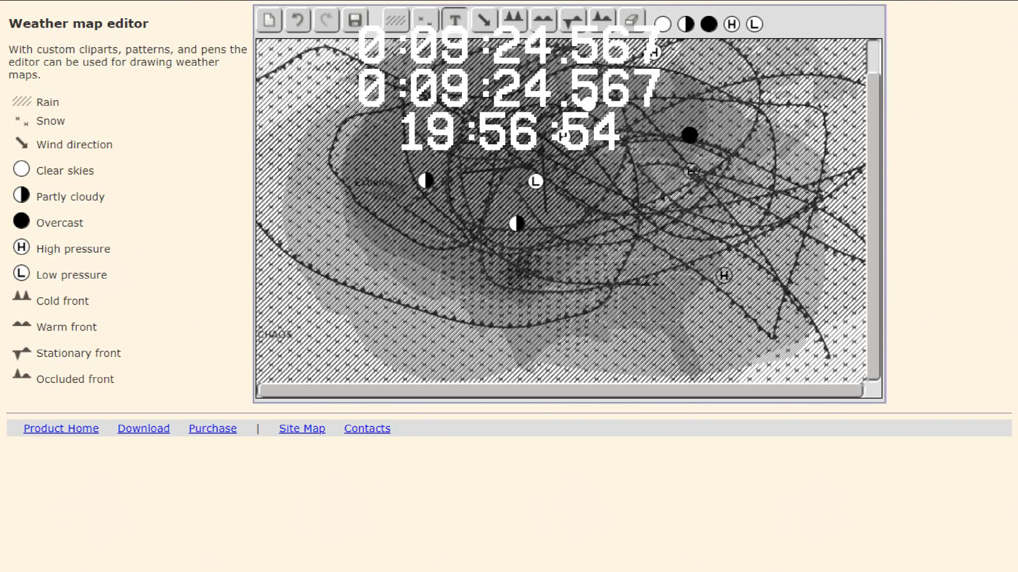
drag(655, 52, 606, 135)
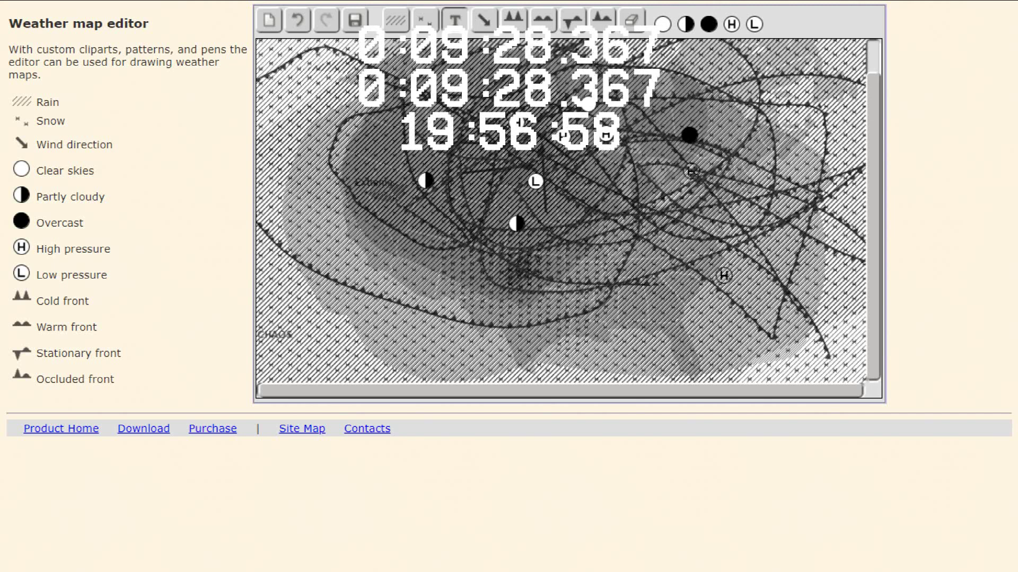
Step: Save the finished map as an image and start a new blank map
click(355, 20)
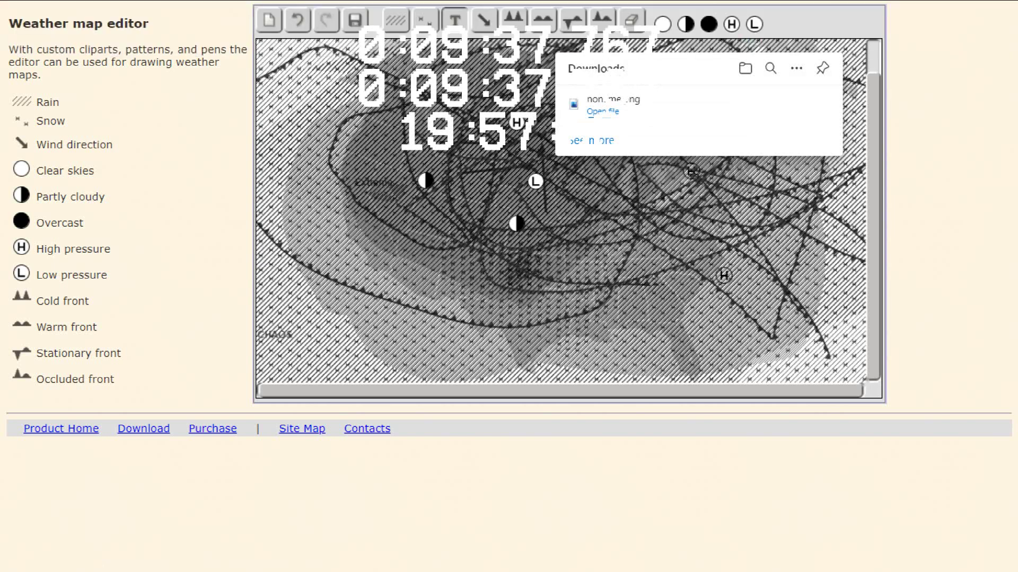
click(270, 20)
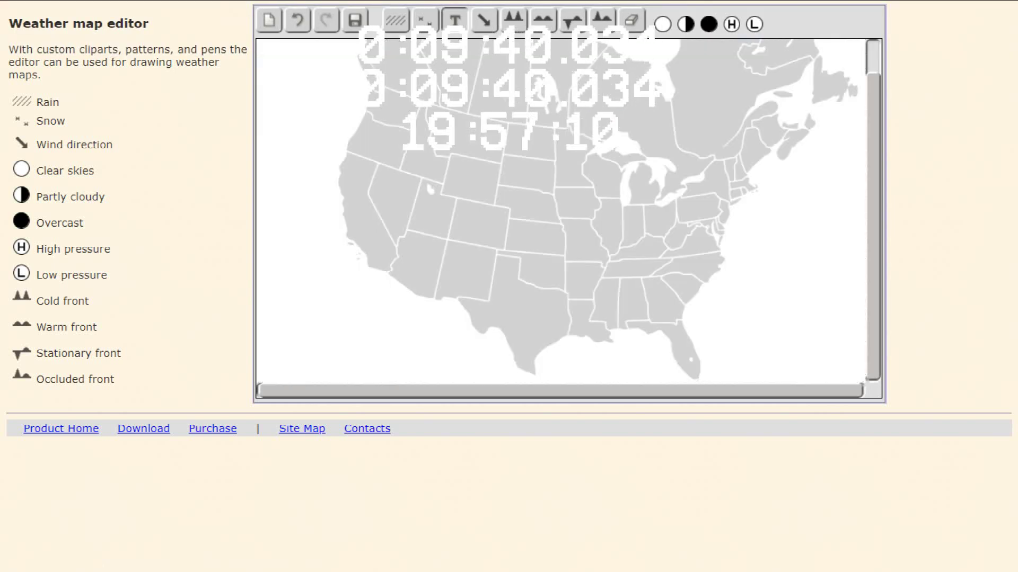
click(396, 21)
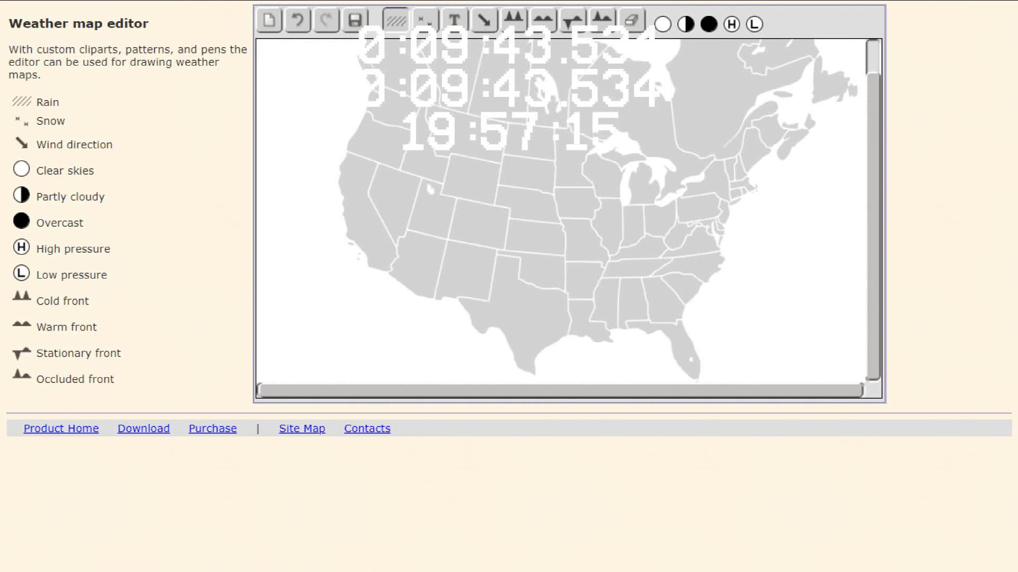
mouse_move(498, 257)
mouse_down()
mouse_move(520, 300)
mouse_move(564, 310)
mouse_move(534, 333)
mouse_move(527, 364)
mouse_move(512, 321)
mouse_move(482, 315)
mouse_move(499, 300)
mouse_move(499, 260)
mouse_up()
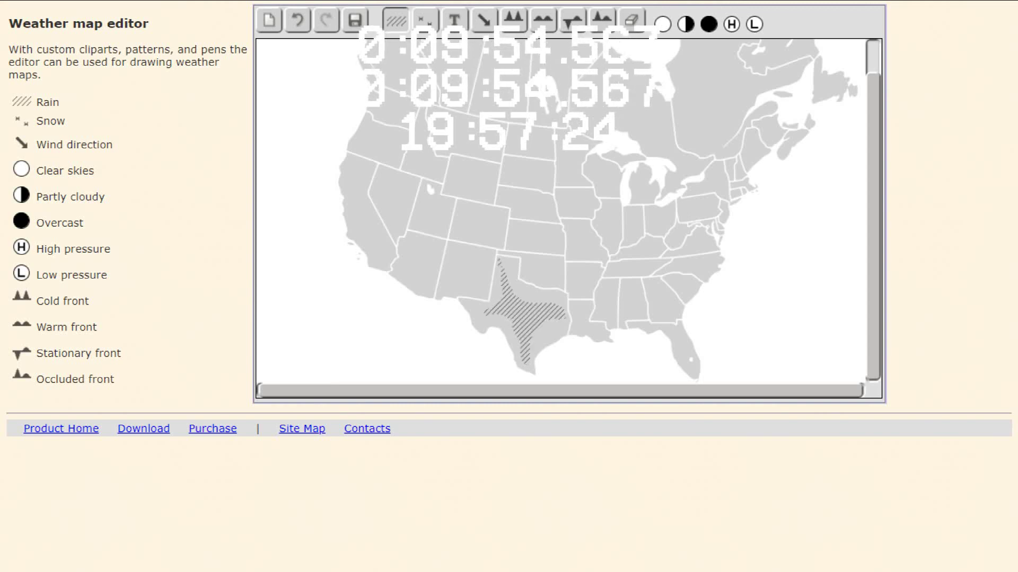
key(ctrl+z)
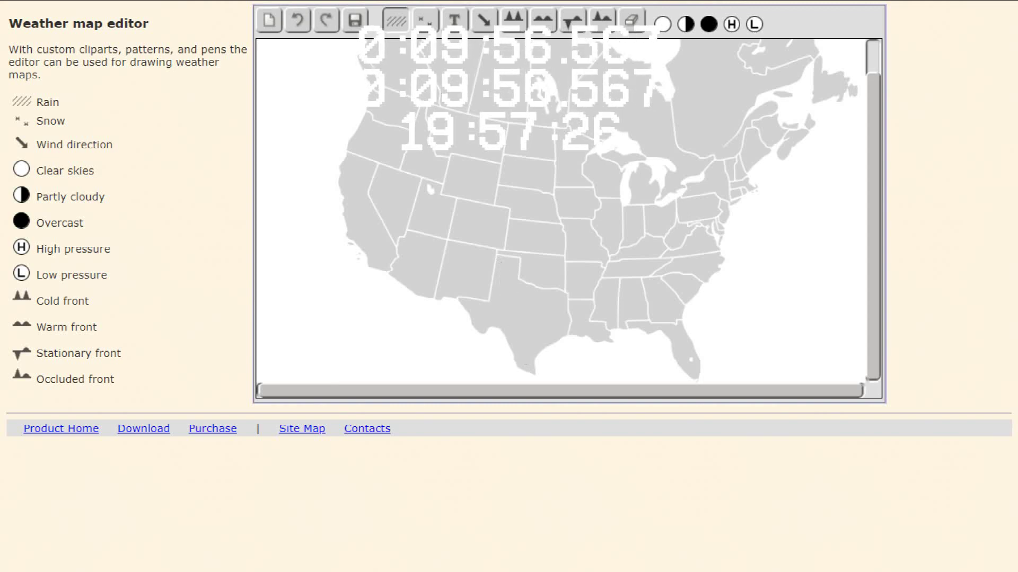
mouse_move(496, 280)
mouse_down()
mouse_move(557, 305)
mouse_move(563, 331)
mouse_move(541, 331)
mouse_move(525, 347)
mouse_move(495, 280)
mouse_up()
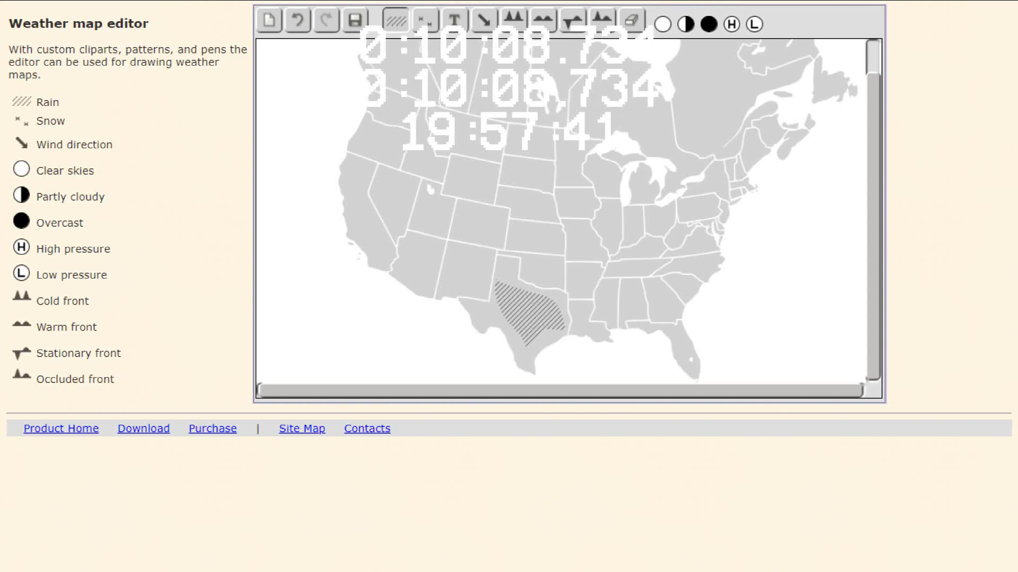
mouse_move(516, 331)
mouse_down()
mouse_move(476, 316)
mouse_move(408, 203)
mouse_move(427, 143)
mouse_up()
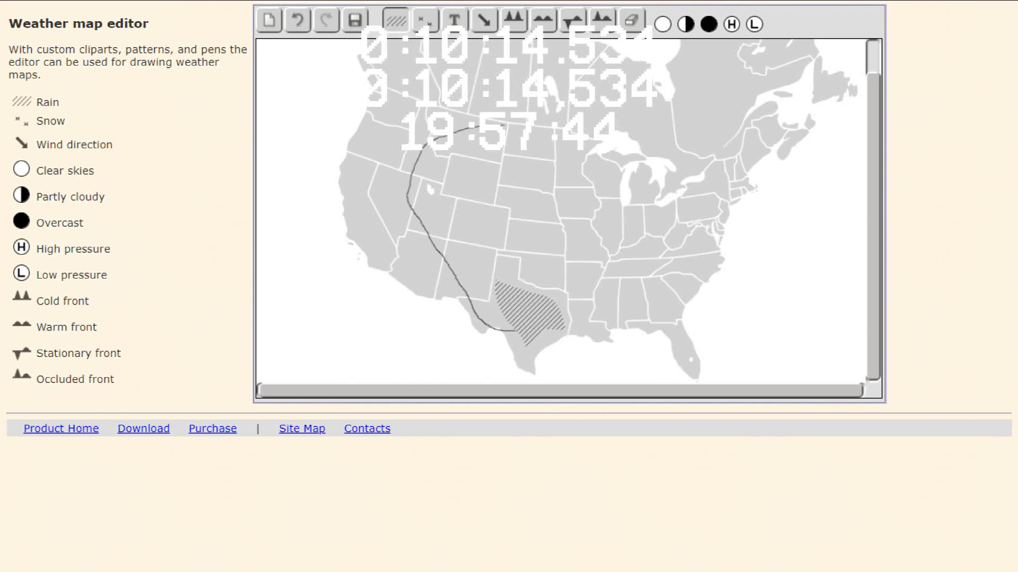
mouse_move(501, 125)
mouse_down()
mouse_move(525, 127)
mouse_move(606, 191)
mouse_move(591, 271)
mouse_move(564, 318)
mouse_up()
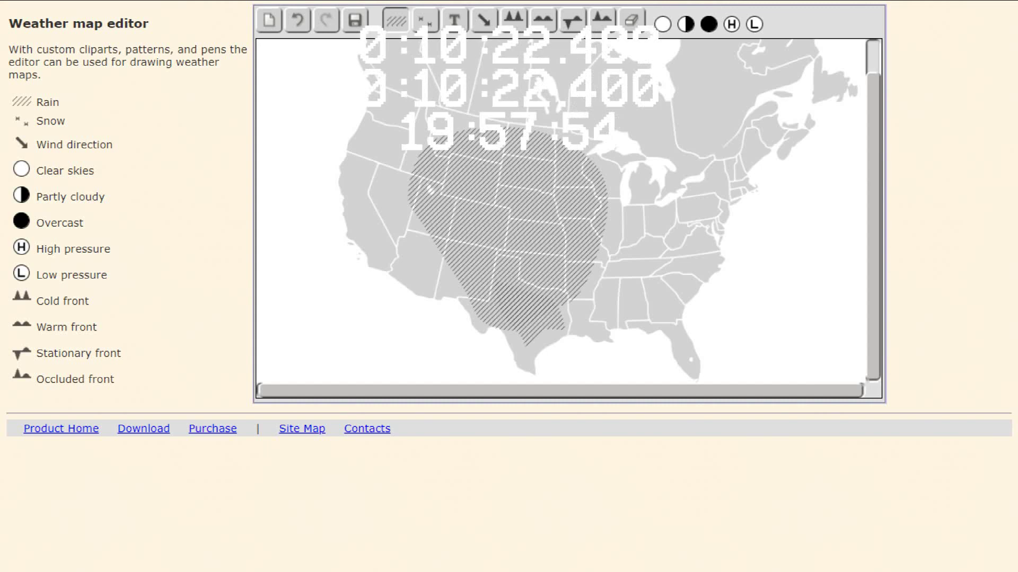
mouse_move(509, 1)
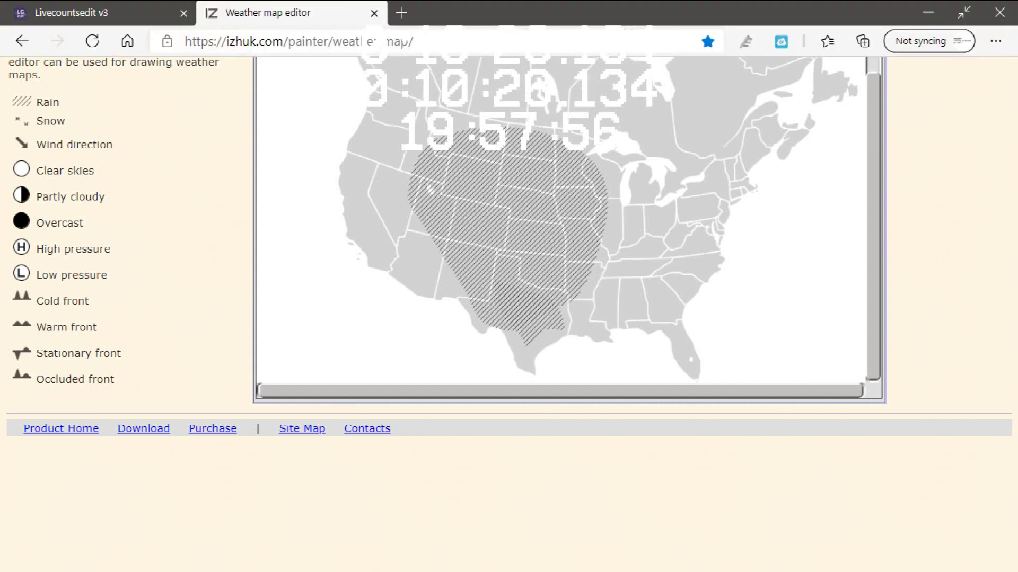
key(ctrl+z)
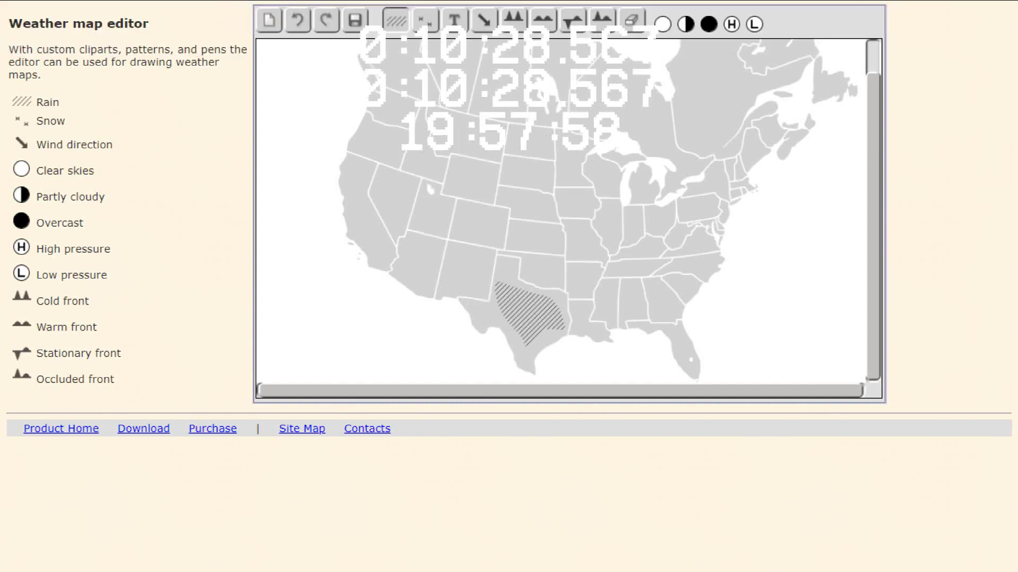
key(ctrl+z)
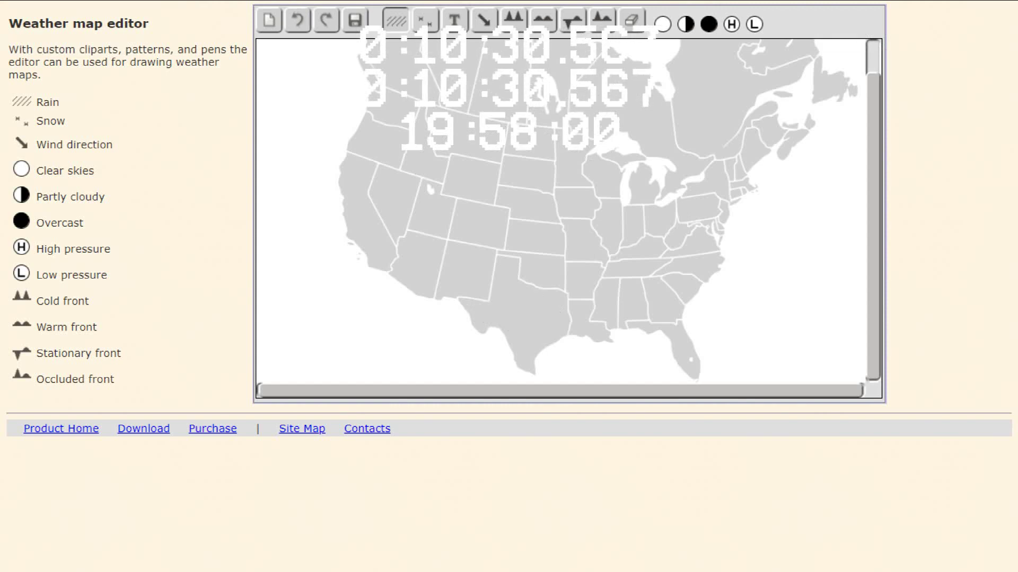
Step: Draw a closed cold-front loop from Florida up to the northern plains and back, and place a high-pressure symbol on its northern edge near Indiana
click(513, 20)
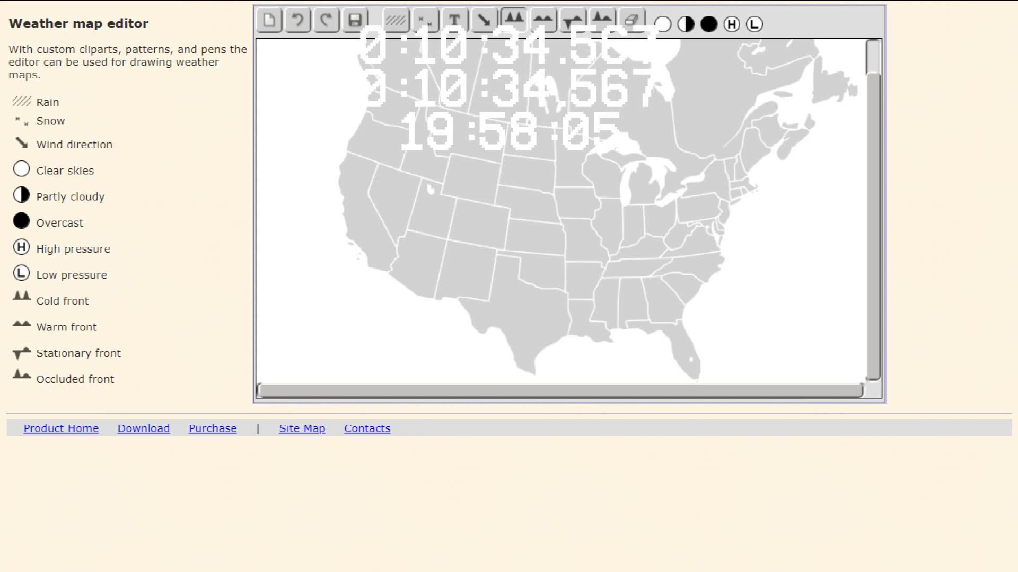
mouse_move(694, 369)
mouse_down()
mouse_move(674, 329)
mouse_move(619, 322)
mouse_move(600, 299)
mouse_move(540, 271)
mouse_move(490, 223)
mouse_move(486, 190)
mouse_move(547, 178)
mouse_move(565, 212)
mouse_move(675, 243)
mouse_move(678, 308)
mouse_move(717, 323)
mouse_move(716, 373)
mouse_move(721, 335)
mouse_move(722, 365)
mouse_move(693, 366)
mouse_up()
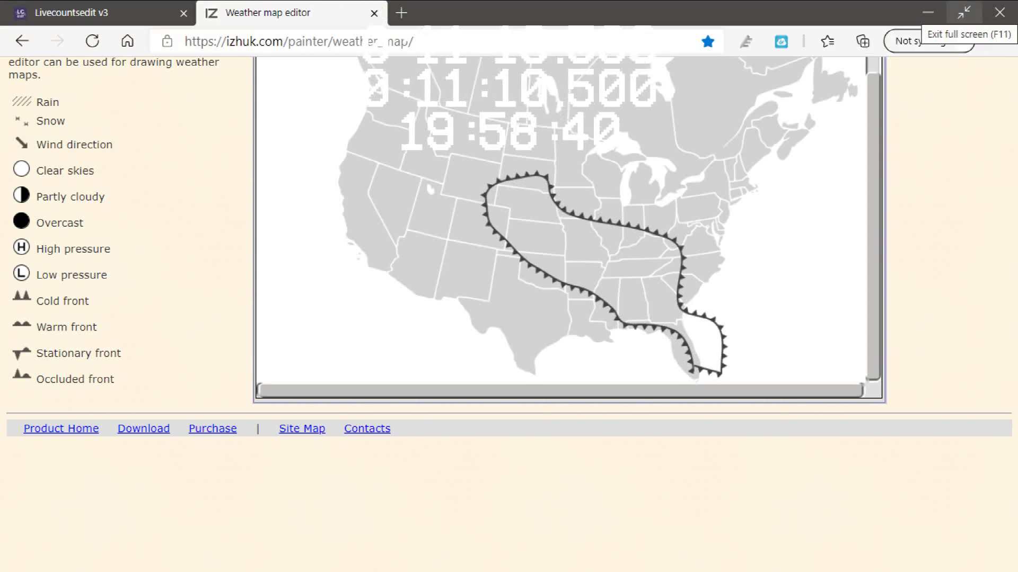
click(964, 12)
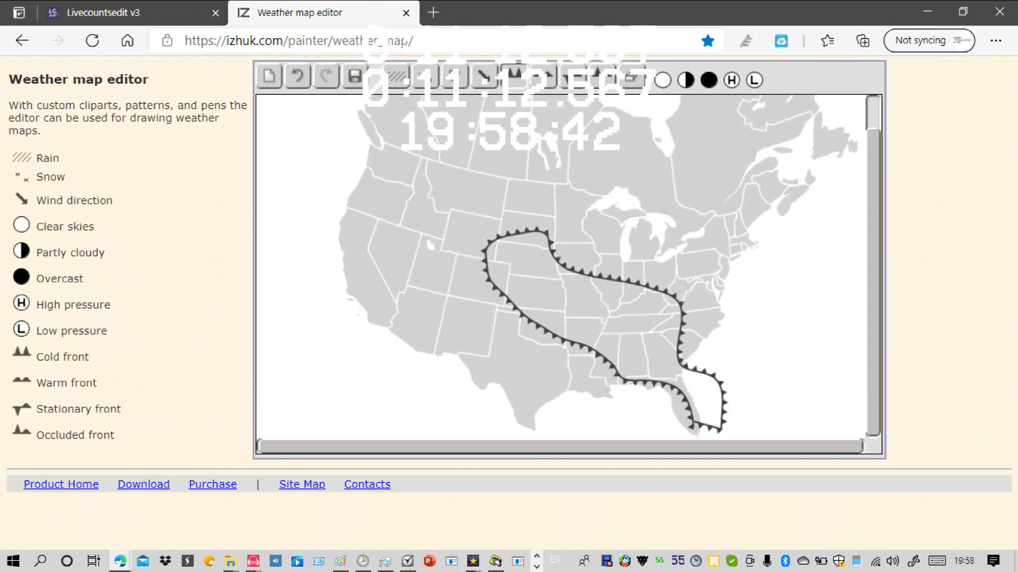
drag(732, 80, 644, 285)
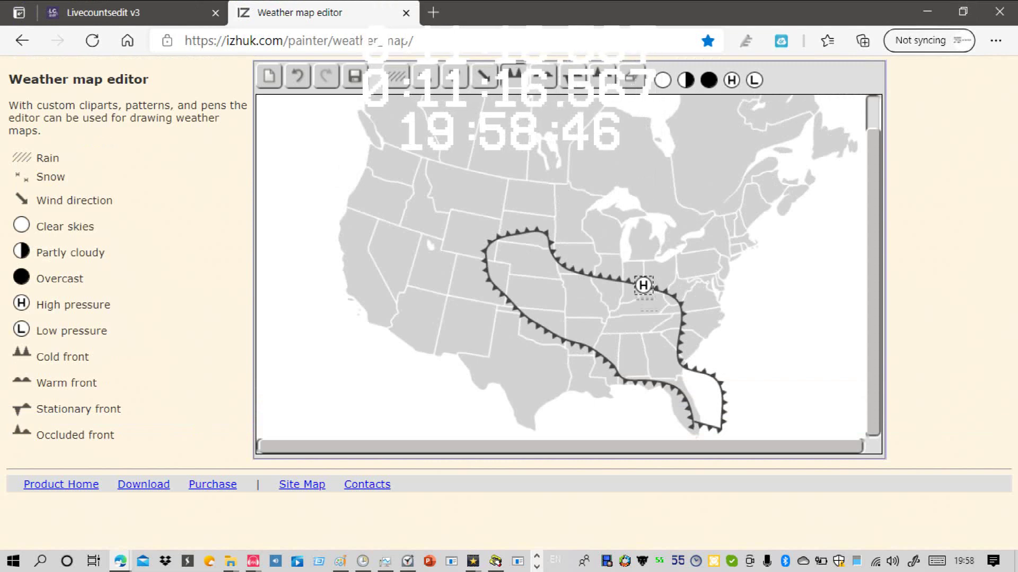
Step: Shade the western states and northern plains with rain and add the text label "Heavy" inside the area
click(396, 76)
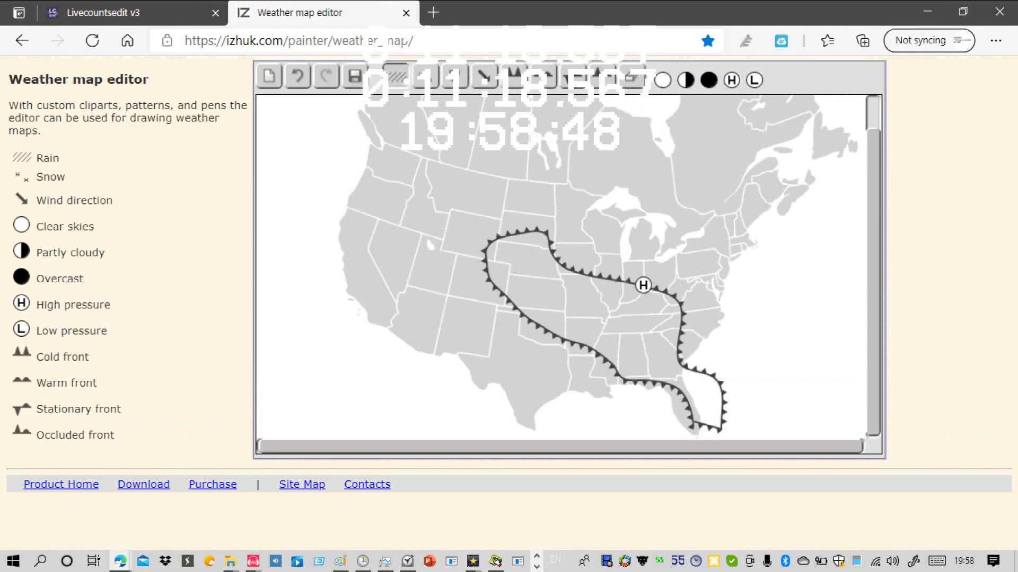
mouse_move(360, 140)
mouse_down()
mouse_move(411, 143)
mouse_move(545, 184)
mouse_move(563, 262)
mouse_move(495, 346)
mouse_move(352, 290)
mouse_move(338, 185)
mouse_move(361, 140)
mouse_up()
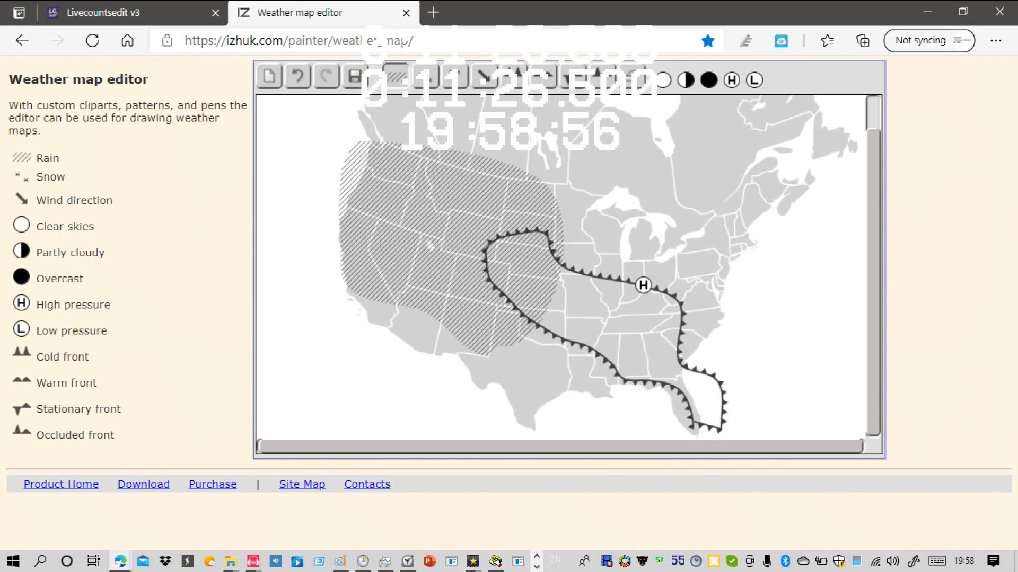
click(454, 77)
click(402, 211)
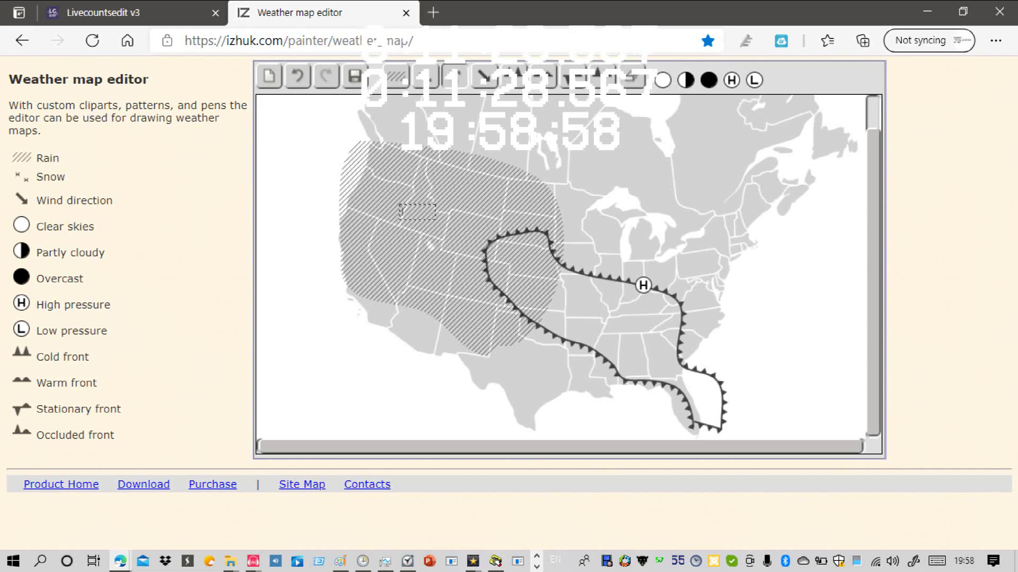
text(Heat)
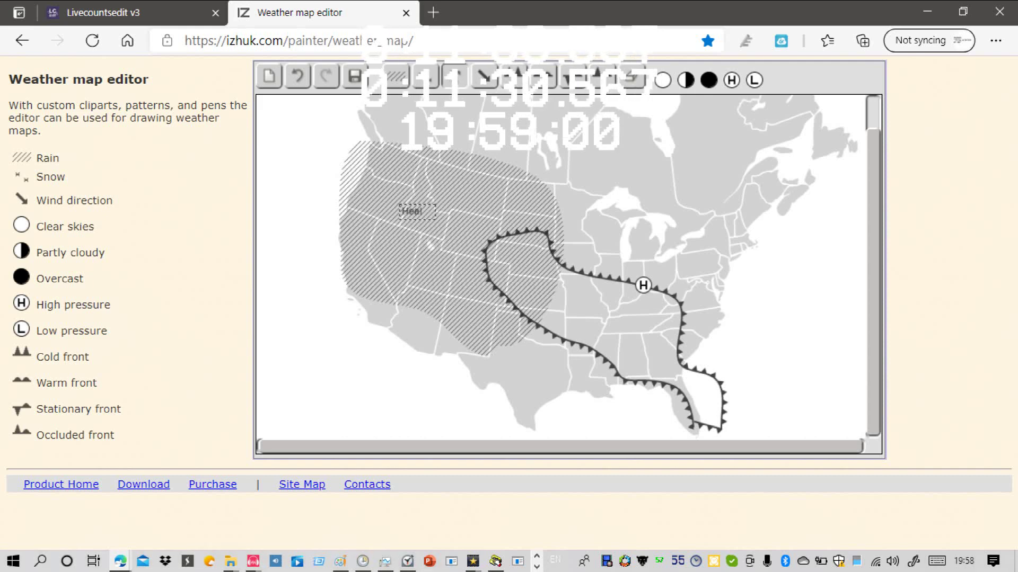
text(y)
key(BackSpace)
key(BackSpace)
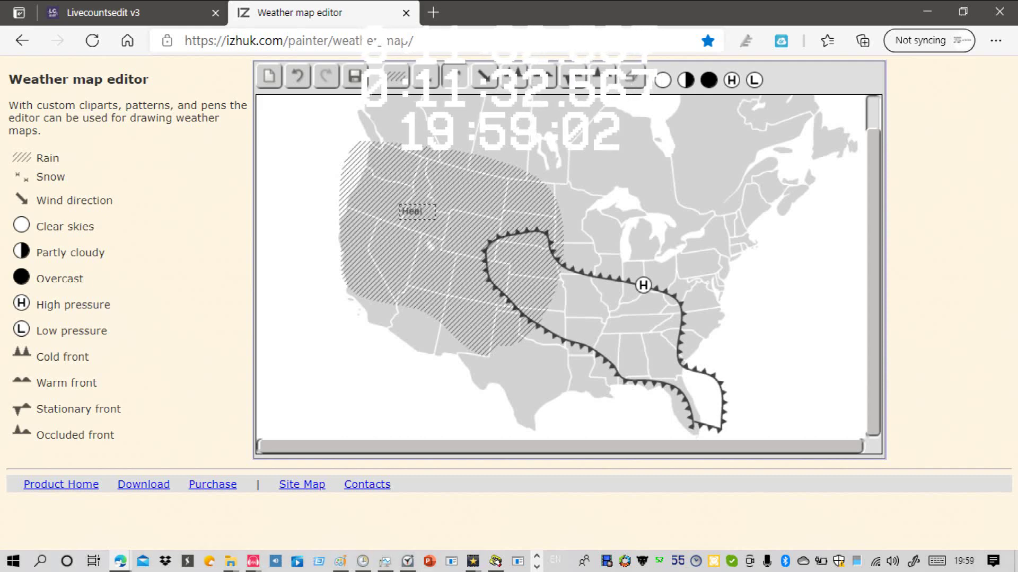
text(vy)
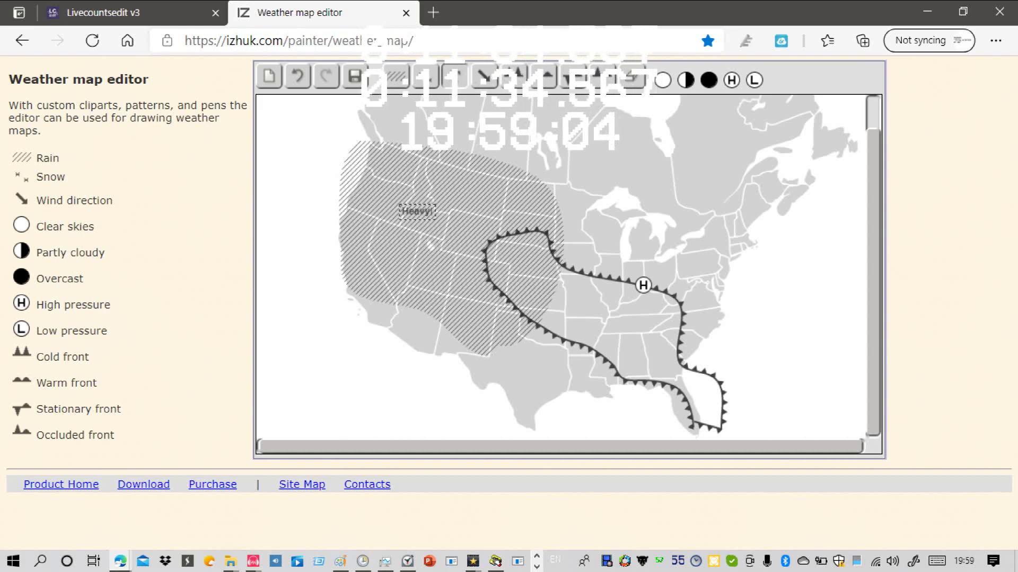
Step: Cover the Great Lakes and the east-central states with a snow area and overlay it with rain
click(425, 77)
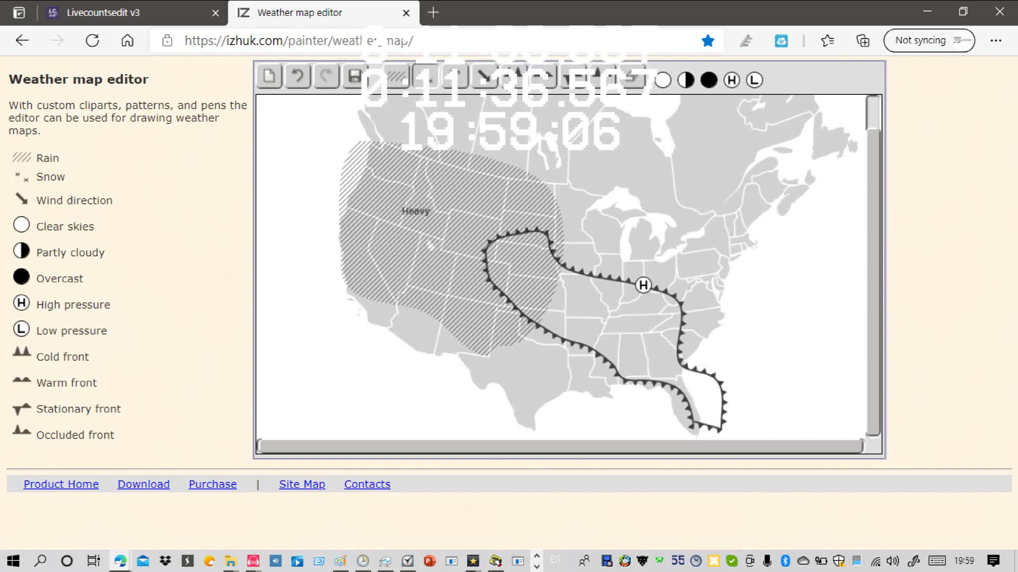
mouse_move(571, 193)
mouse_down()
mouse_move(602, 195)
mouse_move(723, 254)
mouse_move(691, 327)
mouse_move(600, 326)
mouse_move(566, 286)
mouse_move(559, 206)
mouse_move(571, 194)
mouse_up()
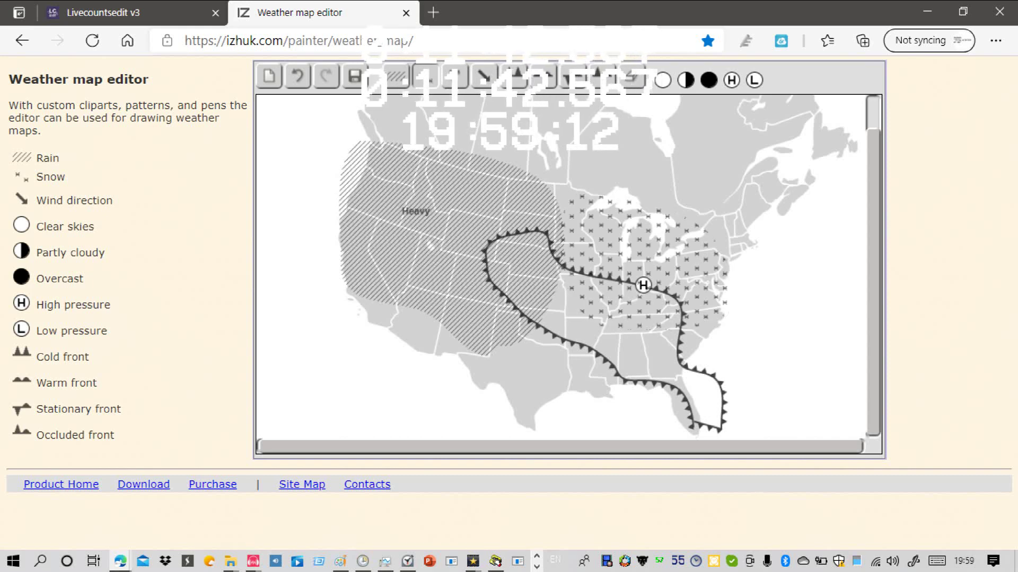
click(396, 76)
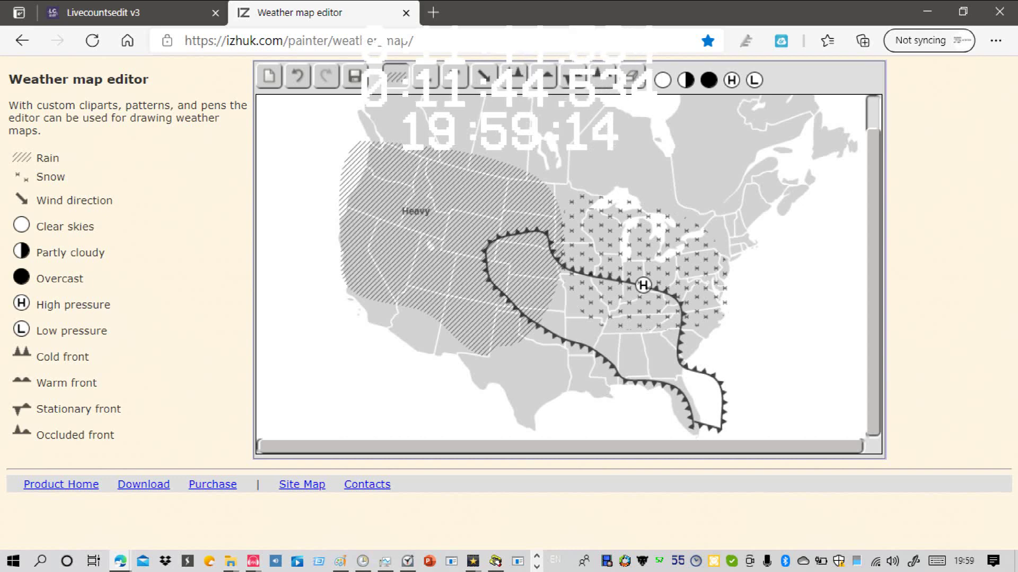
mouse_move(594, 209)
mouse_down()
mouse_move(691, 267)
mouse_move(635, 310)
mouse_move(576, 289)
mouse_move(572, 220)
mouse_move(594, 209)
mouse_move(700, 294)
mouse_move(578, 308)
mouse_move(597, 241)
mouse_up()
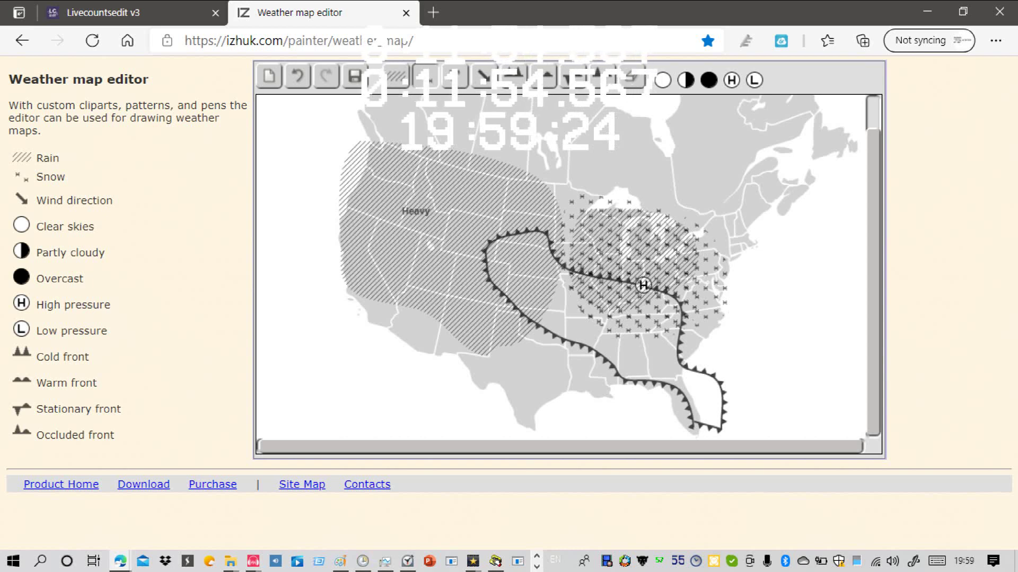
Step: Add the text label "Extreme" over the mixed rain and snow area west of Lake Michigan
click(455, 76)
click(609, 247)
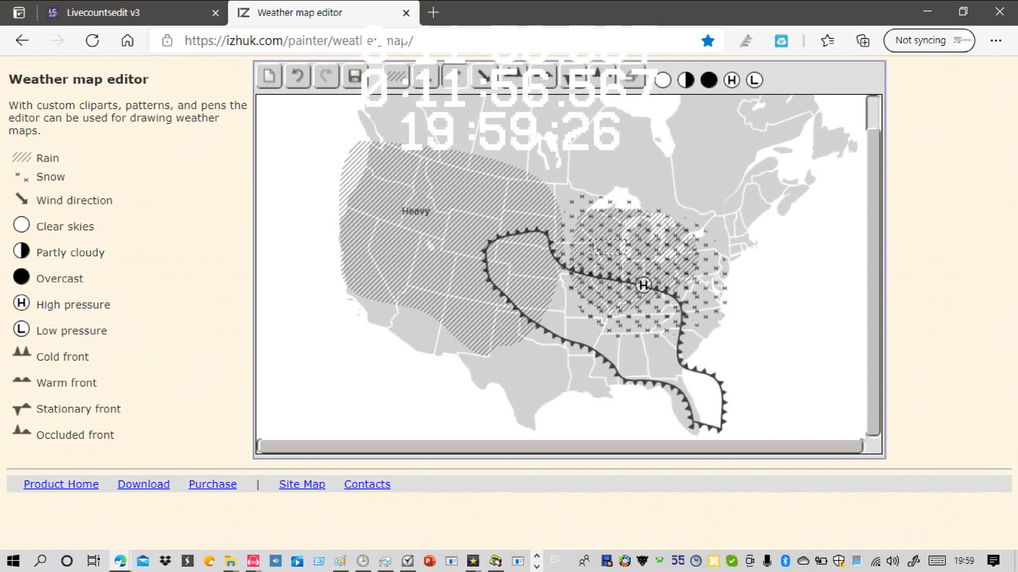
text(Extreme)
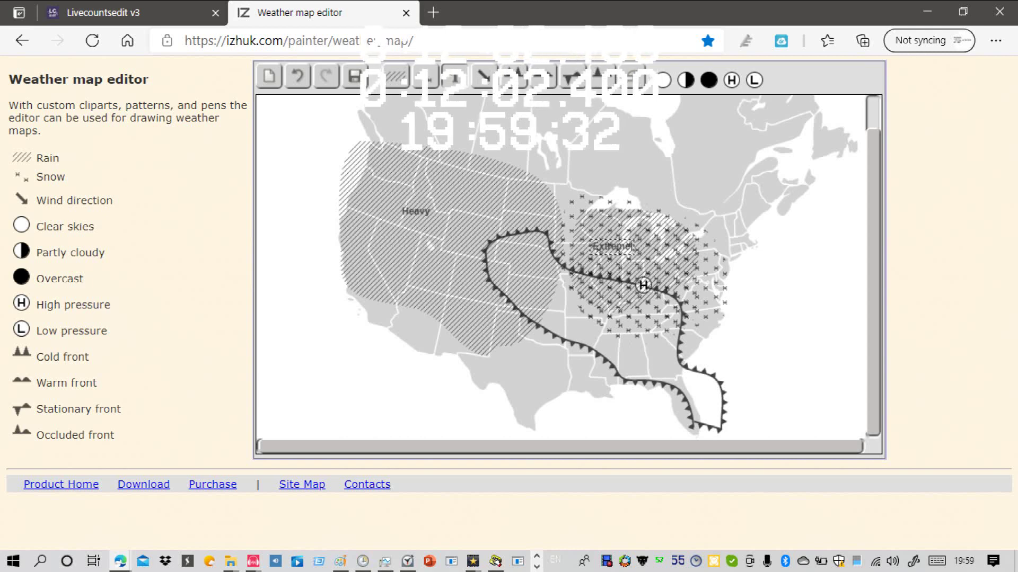
Step: Draw a looping warm front from the Pacific off British Columbia across the western states and place a high-pressure symbol over Wyoming
click(543, 76)
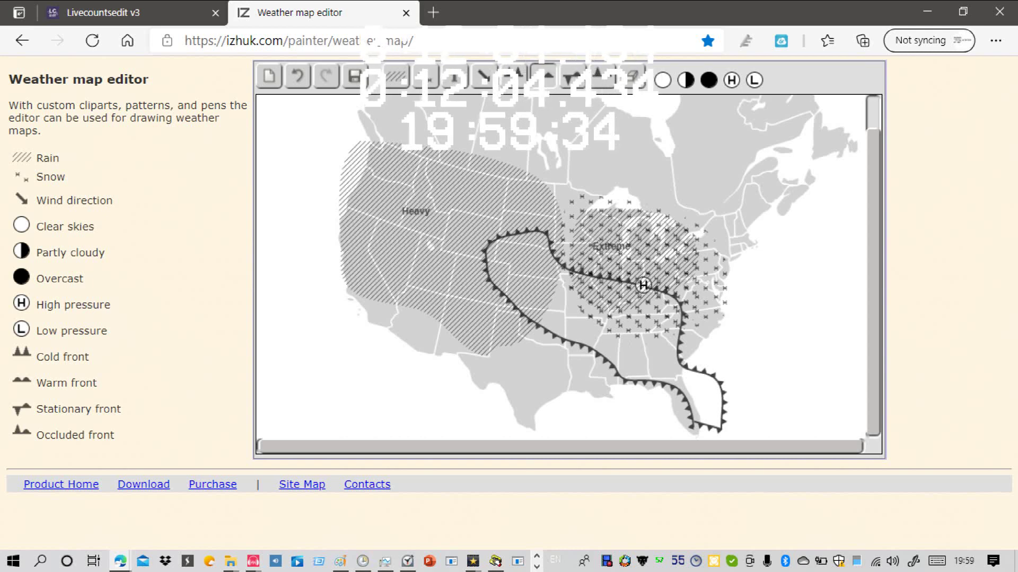
mouse_move(324, 116)
mouse_down()
mouse_move(498, 117)
mouse_move(557, 265)
mouse_move(508, 334)
mouse_move(405, 314)
mouse_move(392, 252)
mouse_move(455, 245)
mouse_move(474, 207)
mouse_move(317, 116)
mouse_move(477, 127)
mouse_move(557, 228)
mouse_move(477, 260)
mouse_move(435, 167)
mouse_move(377, 133)
mouse_move(319, 134)
mouse_move(316, 109)
mouse_up()
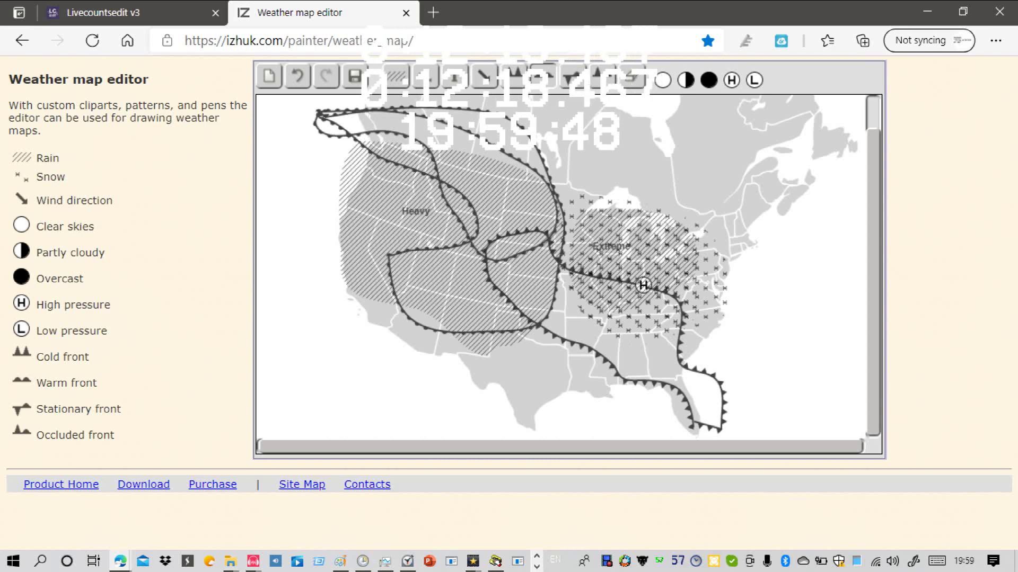
drag(654, 108, 467, 240)
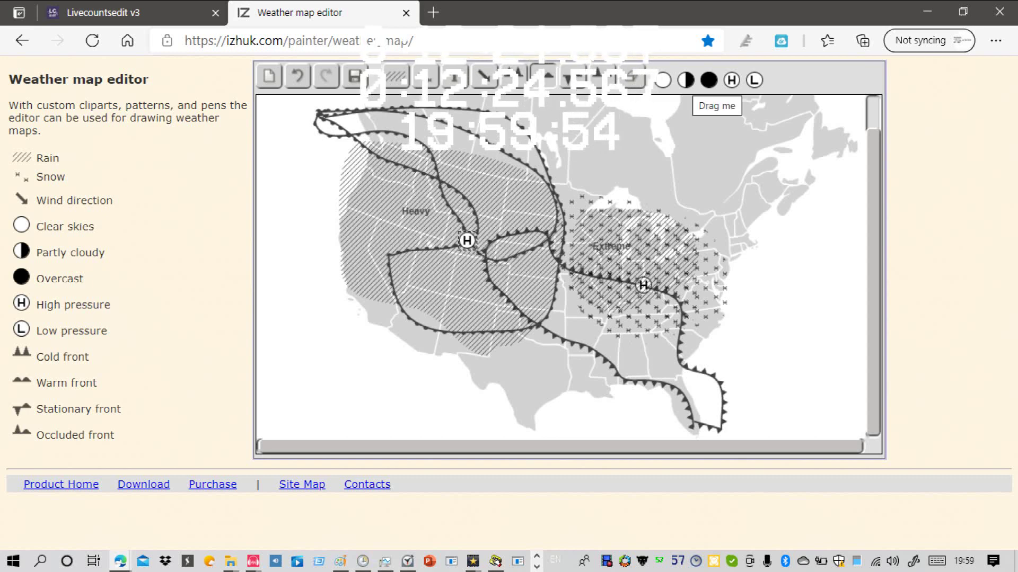
Step: Place two clear-skies symbols, one over western Ontario and one over northwestern Minnesota
click(663, 80)
drag(654, 108, 605, 164)
click(662, 80)
drag(654, 108, 564, 193)
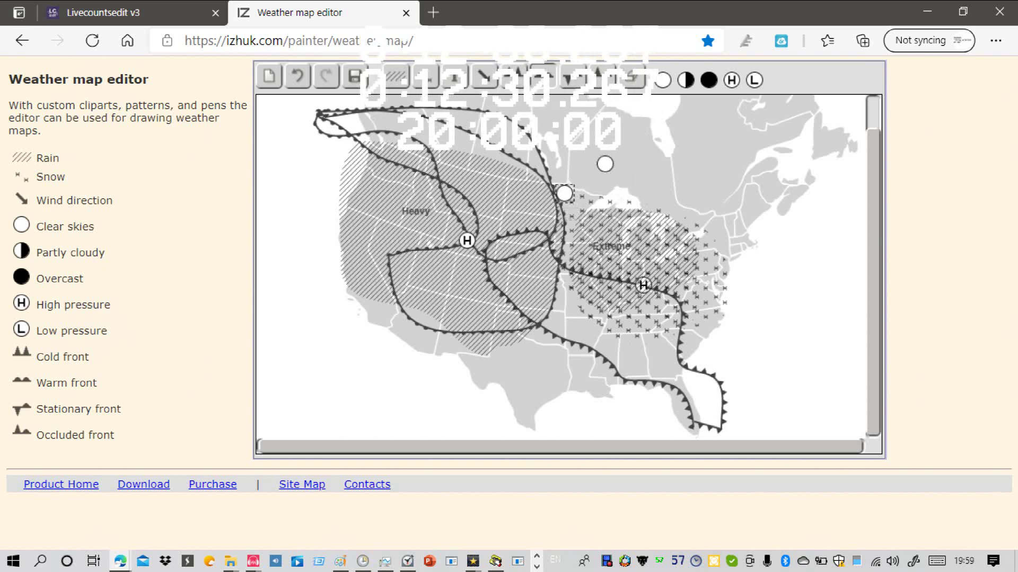
Step: Shade the area off Baja California and across northern Mexico and Texas with rain, and label it "Chaotic" south of western Texas
click(396, 76)
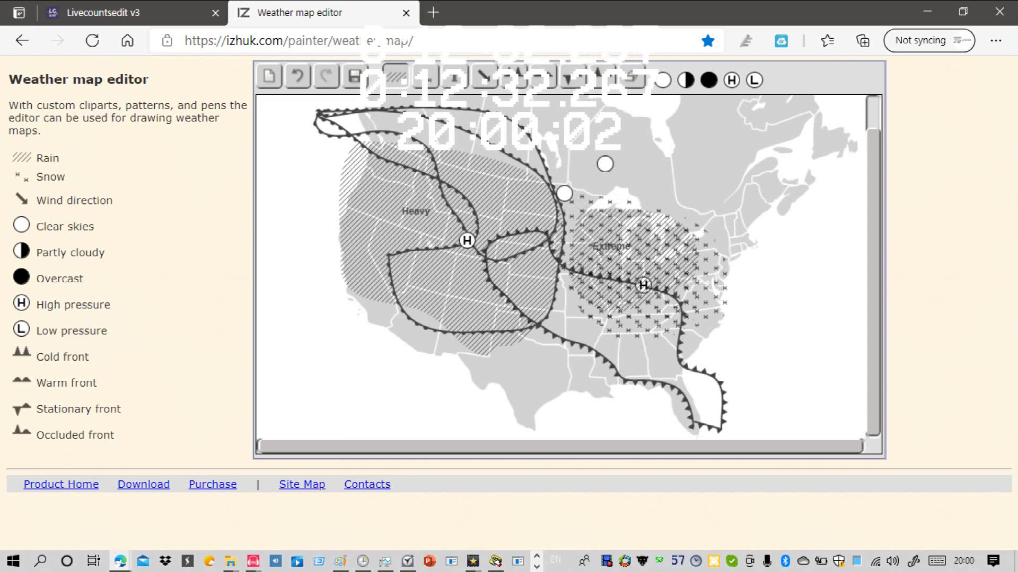
mouse_move(364, 297)
mouse_down()
mouse_move(390, 408)
mouse_move(432, 438)
mouse_move(597, 415)
mouse_move(580, 419)
mouse_move(586, 371)
mouse_move(497, 371)
mouse_move(427, 409)
mouse_move(429, 419)
mouse_up()
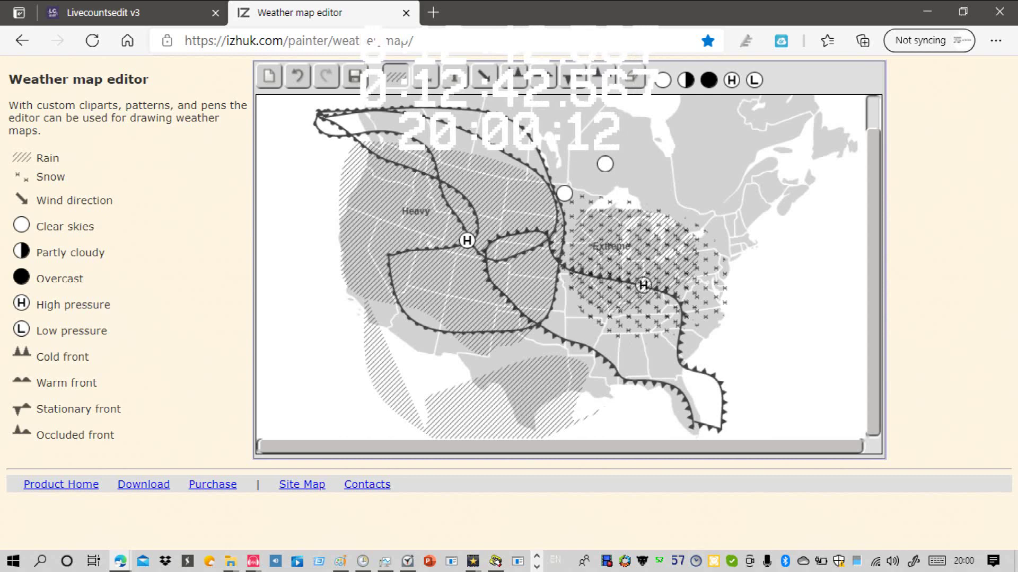
click(455, 76)
click(468, 395)
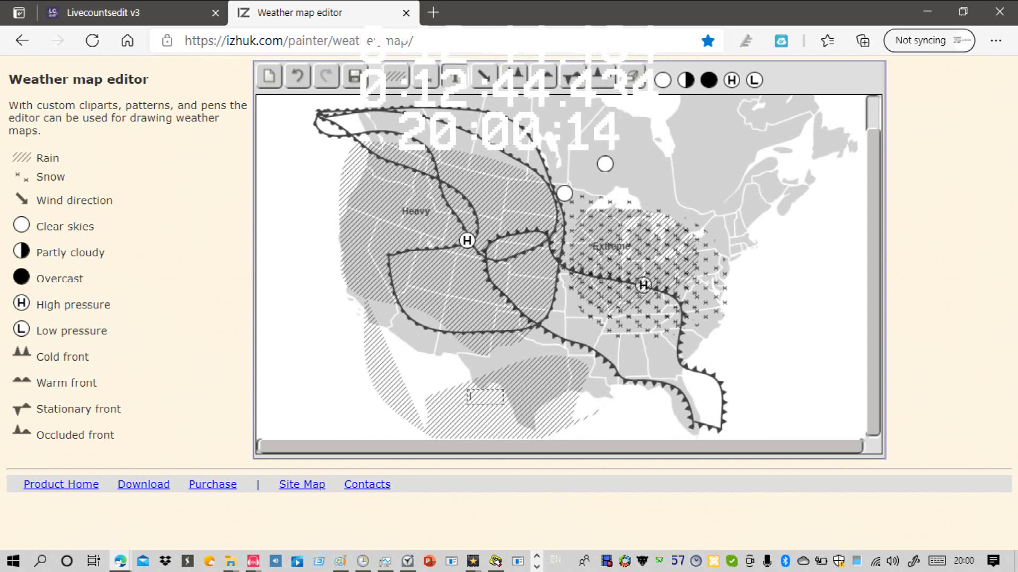
text(Cl)
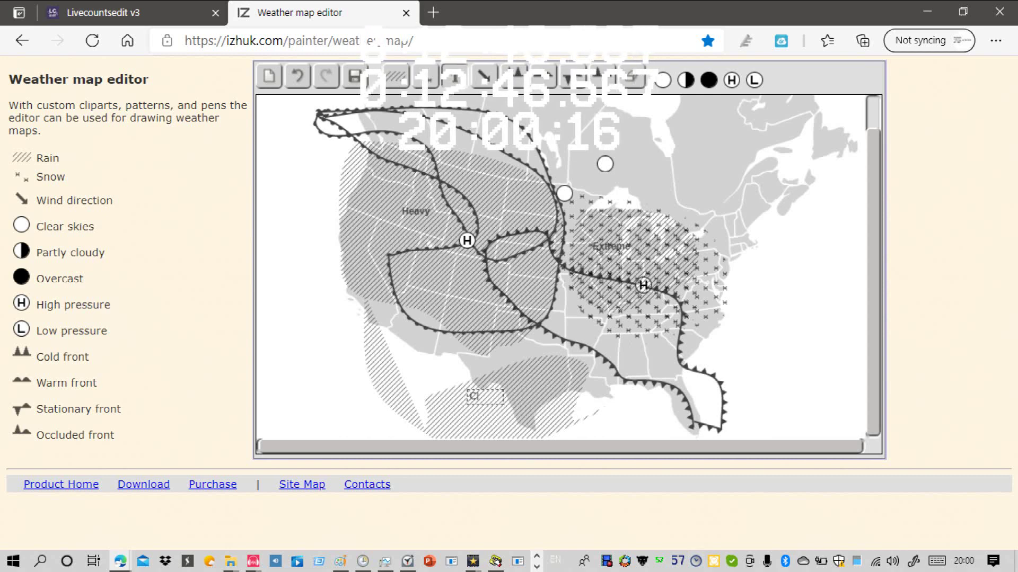
text(h)
text(os!)
text(tic)
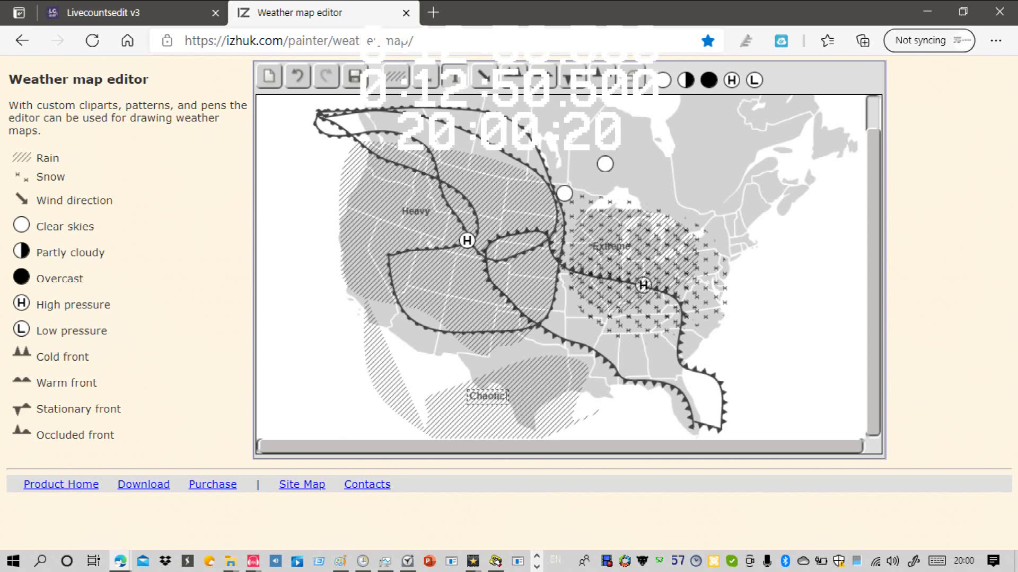
Step: Save the labelled map as an image and start another blank map
key(Return)
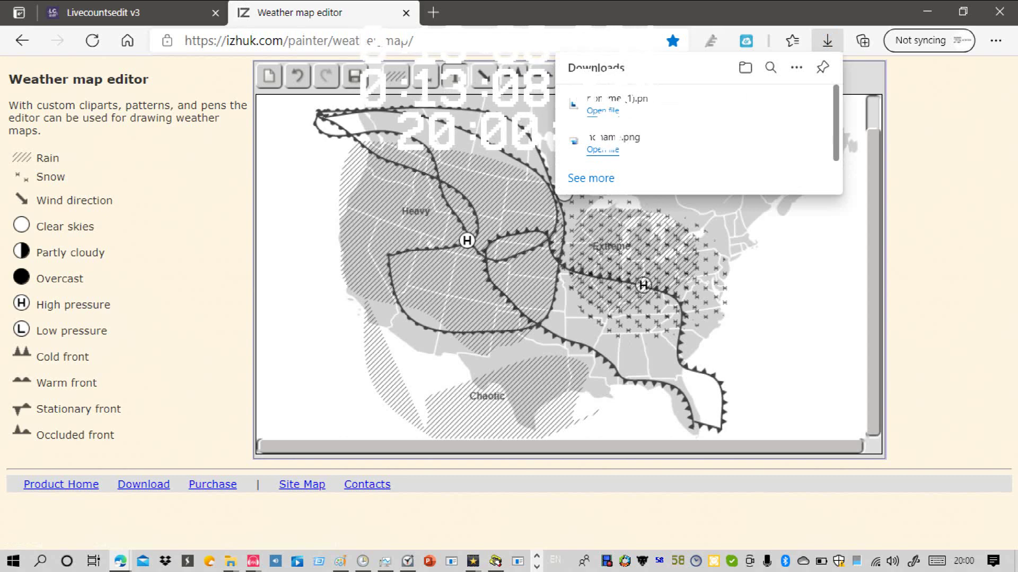
click(270, 76)
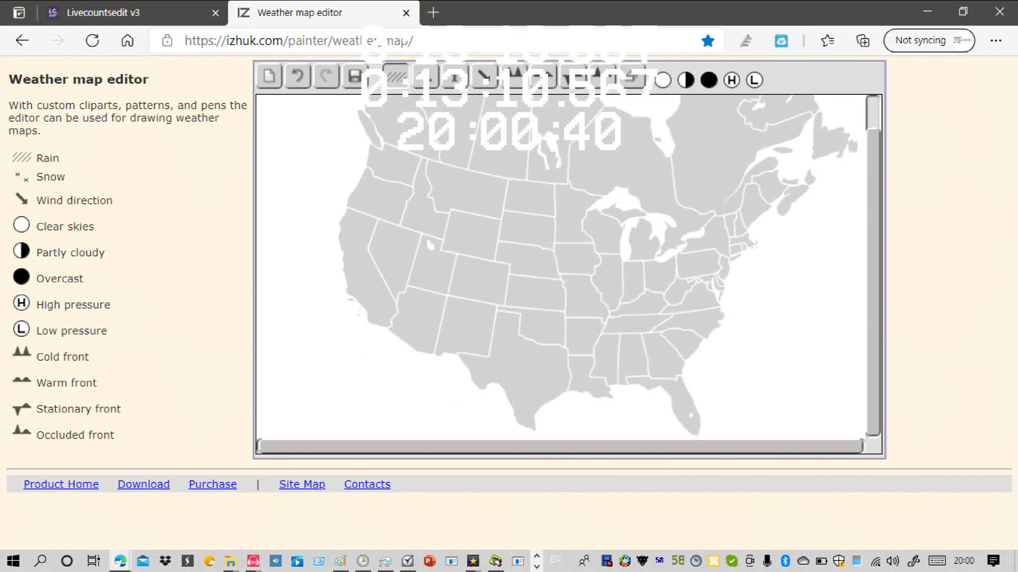
drag(369, 143, 435, 181)
key(ctrl+z)
key(ctrl+z)
scroll(562, 265, up, 1)
scroll(562, 265, up, 1)
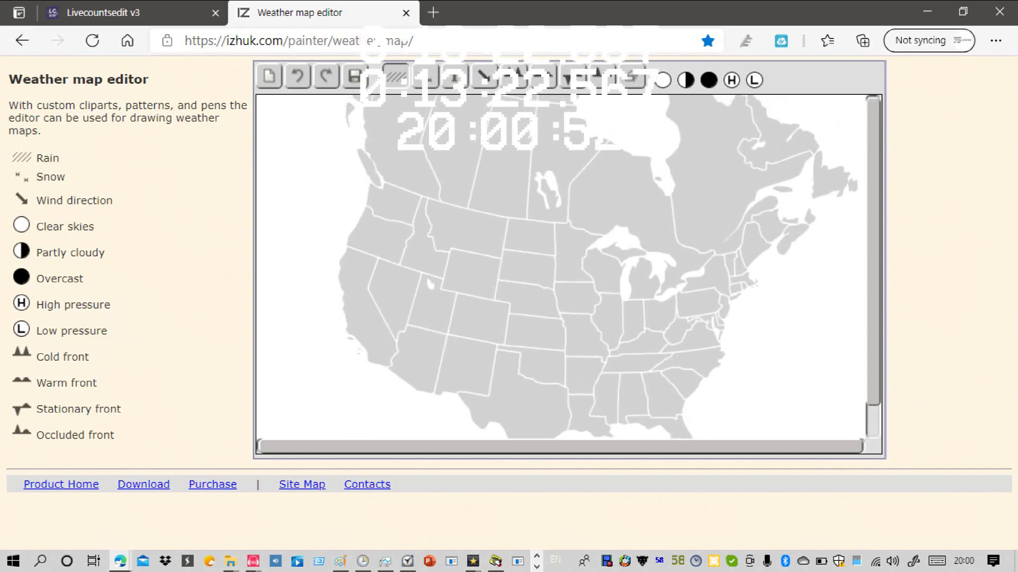
scroll(562, 265, down, 1)
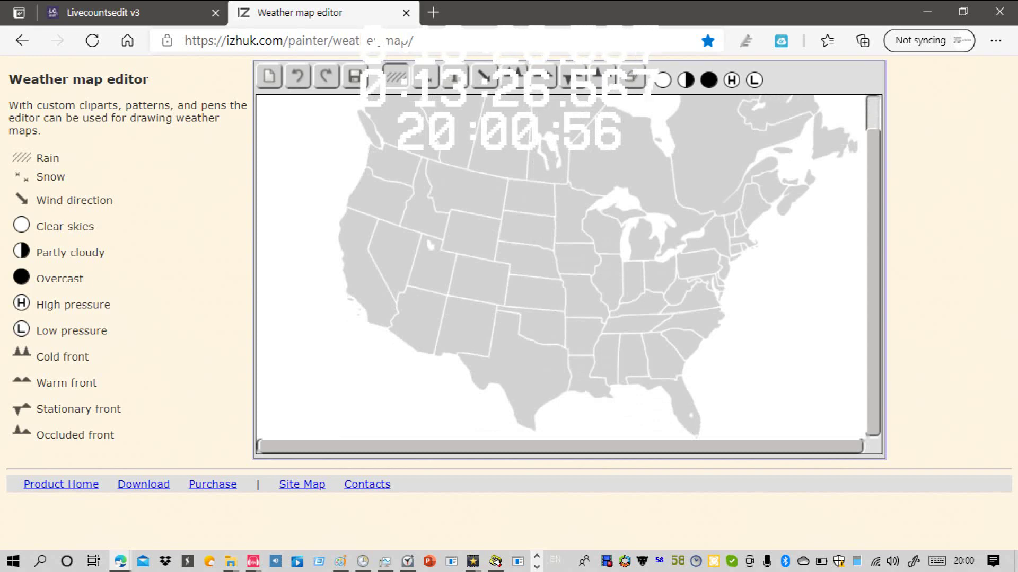
Step: Switch the browser to full screen and shade the entire contiguous United States and its coastal waters with rain
click(995, 41)
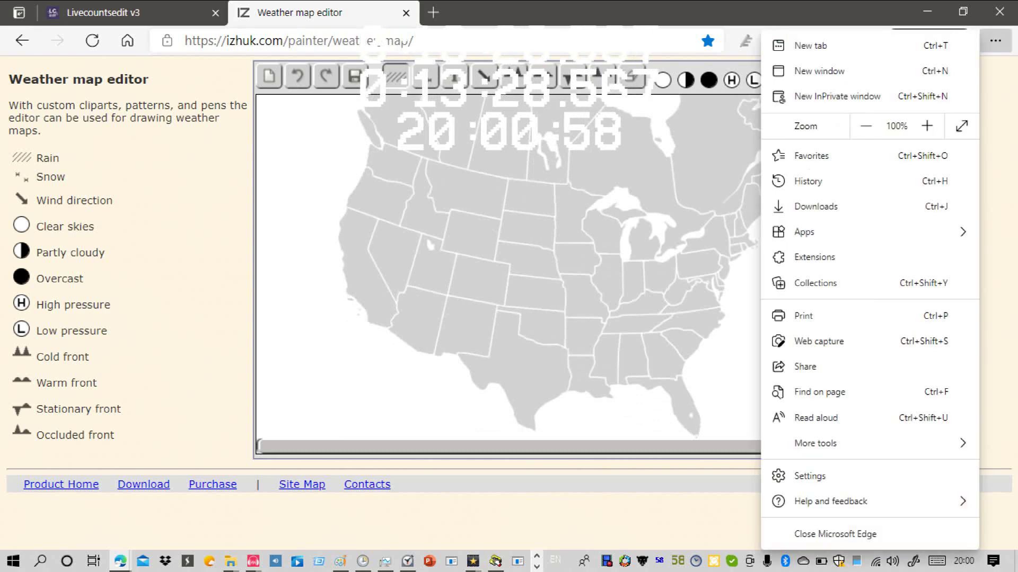
click(961, 125)
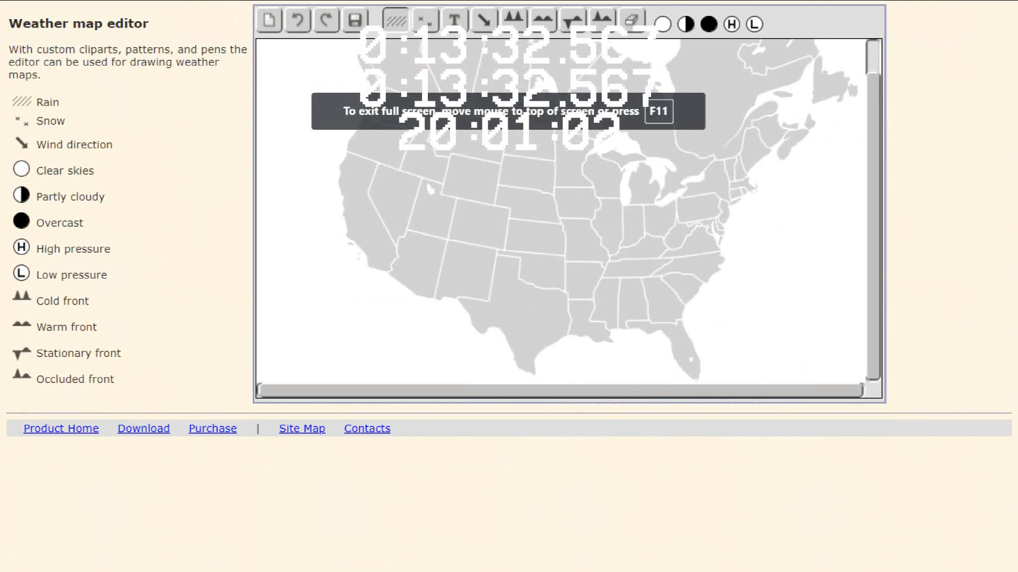
mouse_move(794, 258)
mouse_down()
mouse_move(740, 354)
mouse_move(695, 380)
mouse_up()
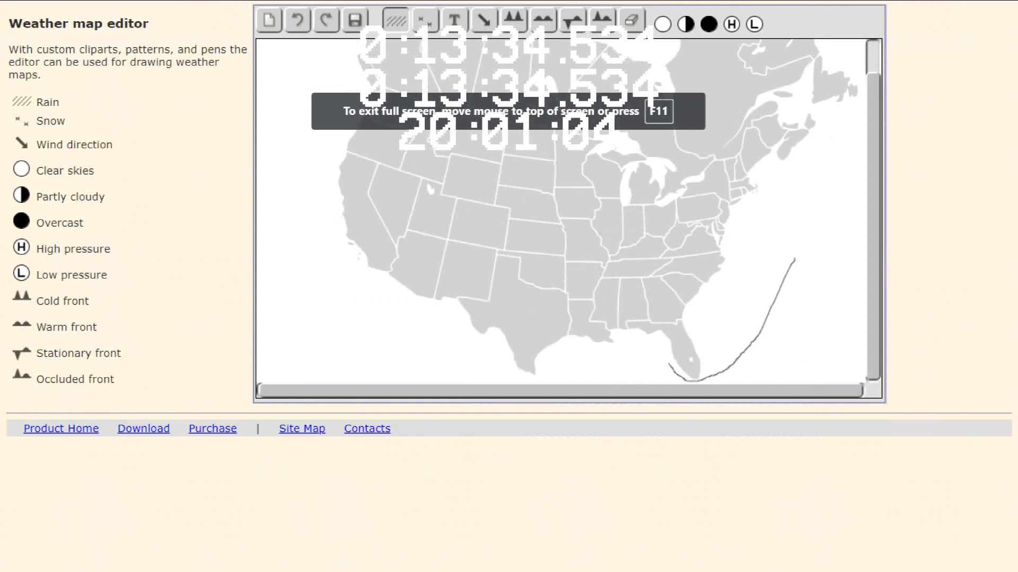
mouse_move(656, 350)
mouse_down()
mouse_move(603, 345)
mouse_move(533, 382)
mouse_move(486, 359)
mouse_up()
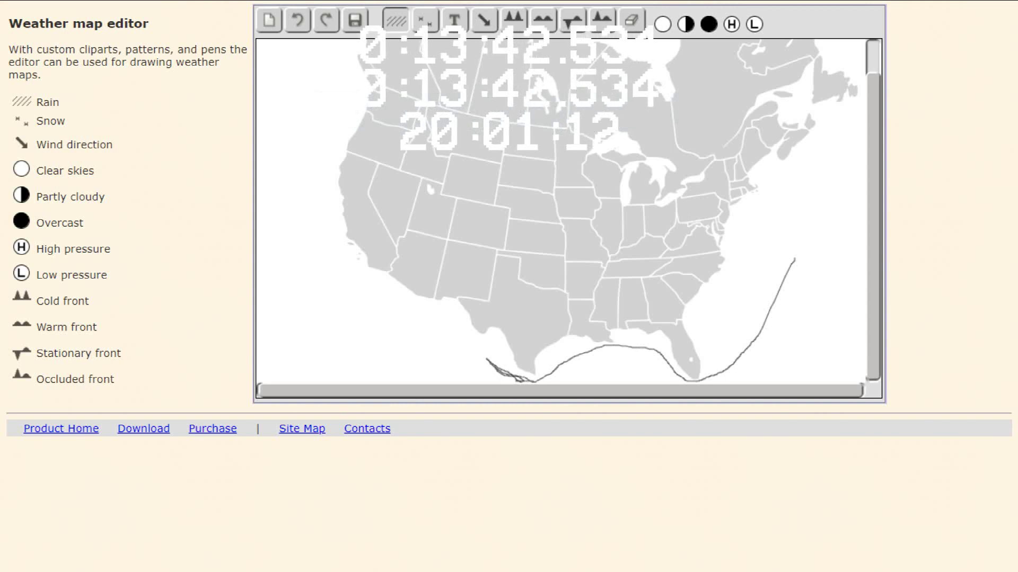
mouse_move(479, 350)
mouse_down()
mouse_move(330, 272)
mouse_move(304, 195)
mouse_move(320, 85)
mouse_up()
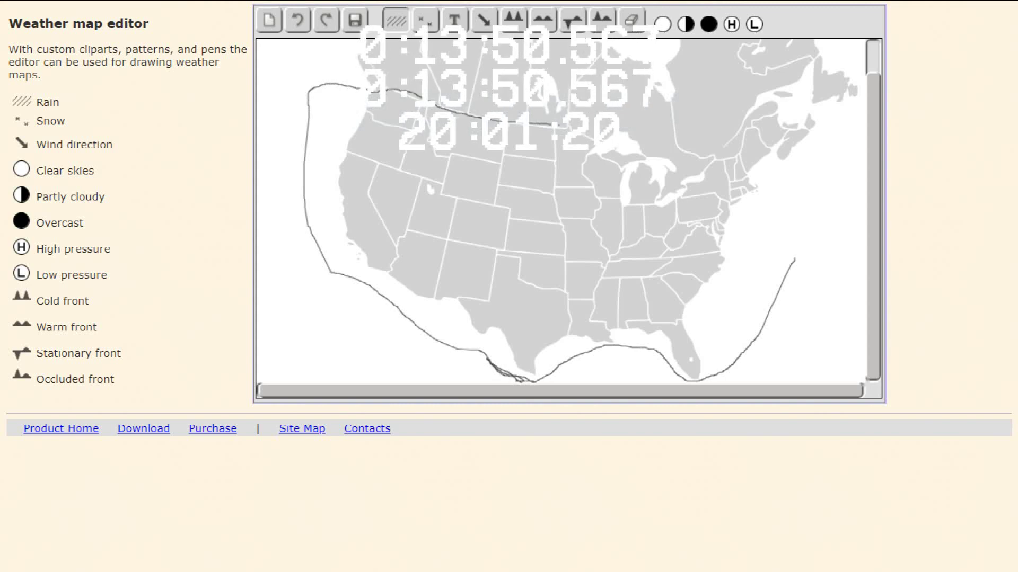
drag(560, 125, 589, 132)
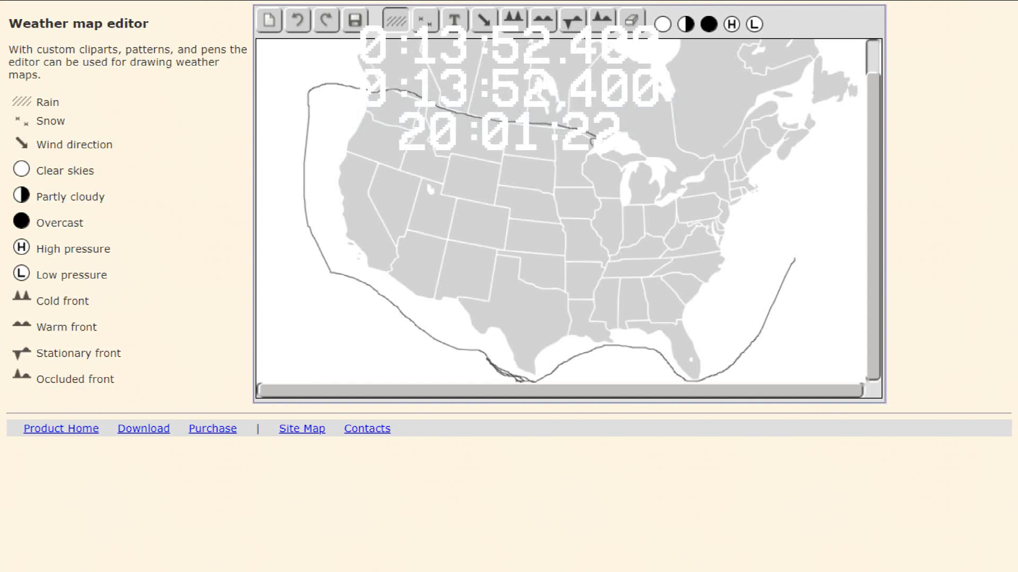
mouse_move(585, 154)
mouse_down()
mouse_move(622, 169)
mouse_move(647, 152)
mouse_move(673, 167)
mouse_up()
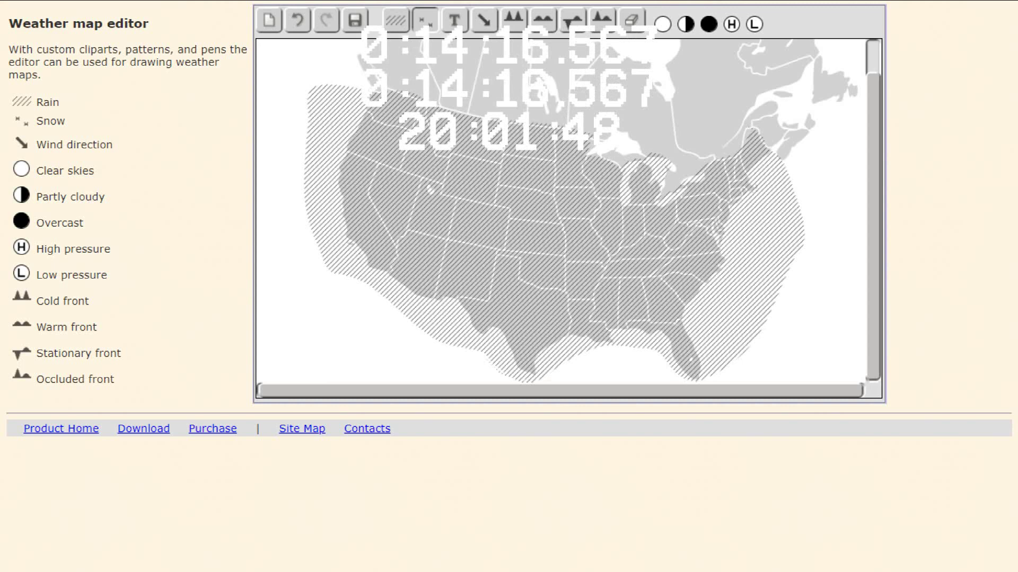
Step: Draw a diagonal snow band from Washington to Georgia and place overcast symbols over Michigan and Minnesota
drag(365, 113, 393, 117)
mouse_move(524, 157)
mouse_down()
mouse_move(620, 224)
mouse_move(666, 311)
mouse_up()
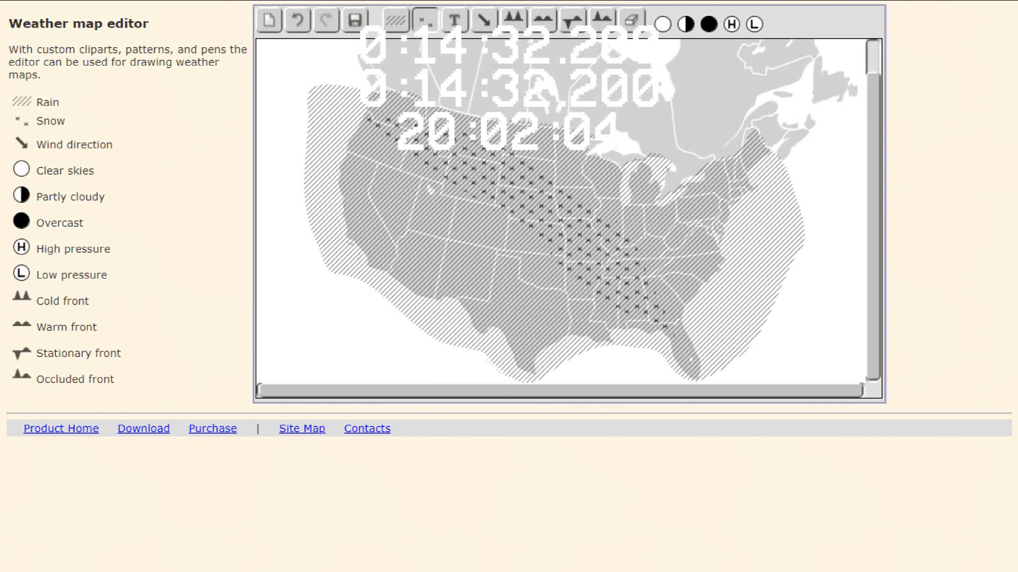
drag(708, 23, 645, 183)
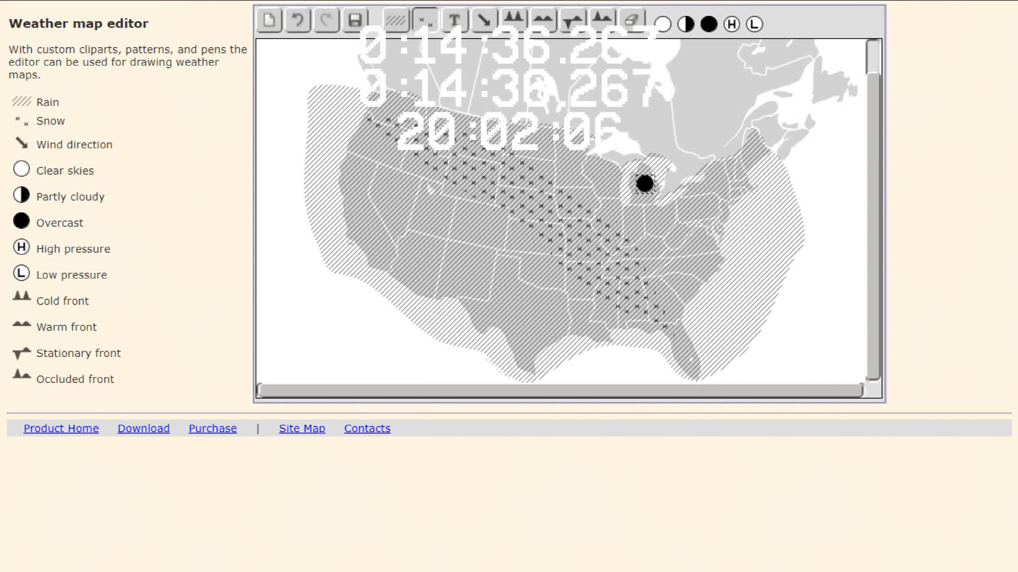
drag(708, 24, 573, 162)
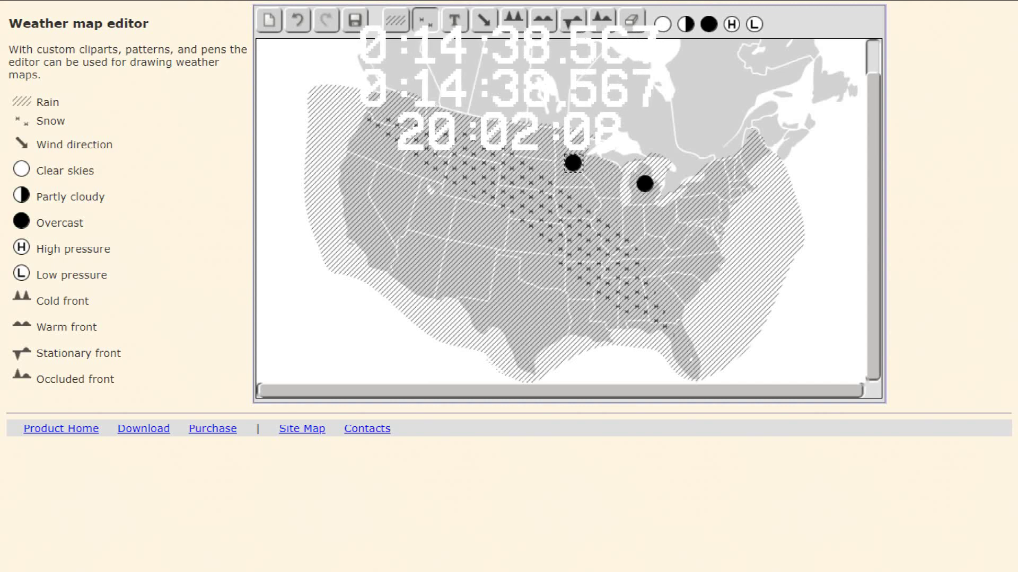
Step: Place overcast symbols over Southern California and southern Texas and save the map as an image
drag(709, 24, 380, 250)
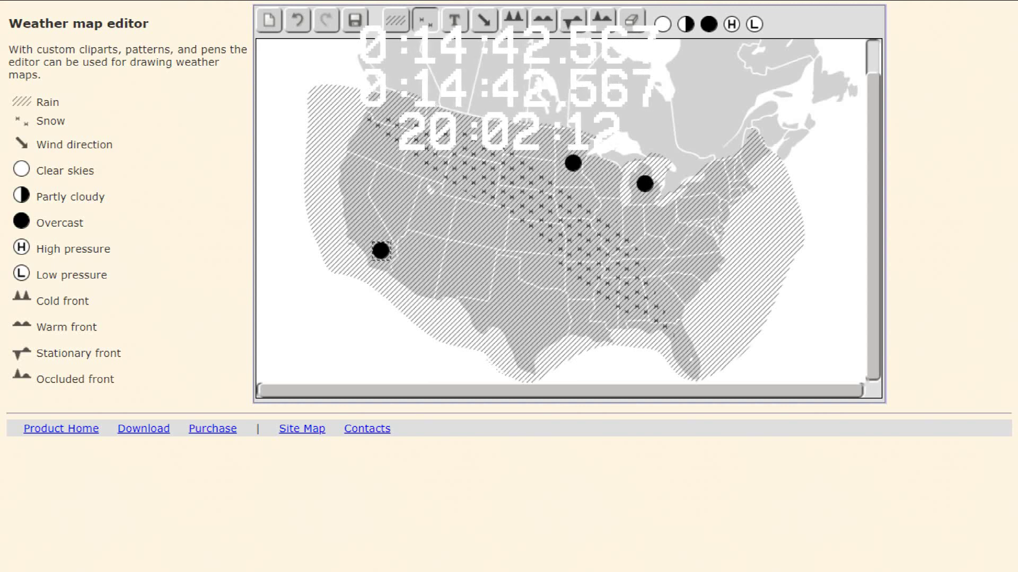
drag(709, 24, 531, 323)
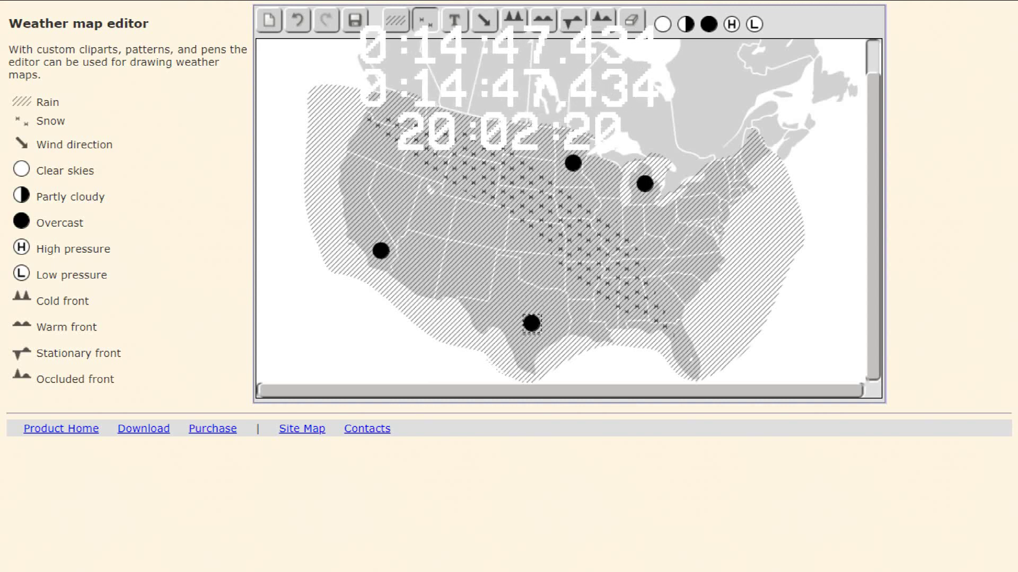
click(355, 20)
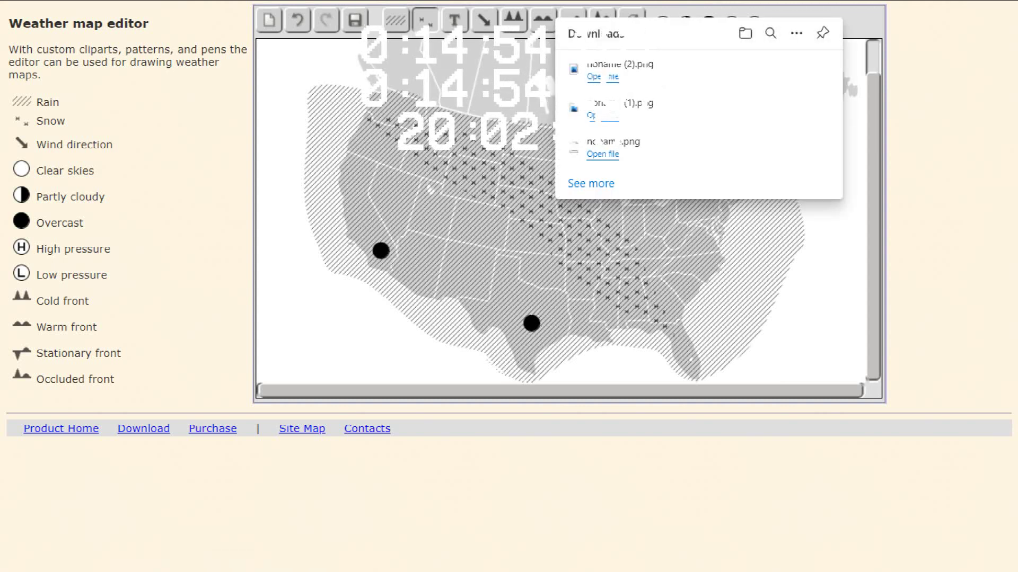
Step: Start a blank map and cover the United States, southern Canada and the surrounding ocean with overlapping layers of rain
click(269, 20)
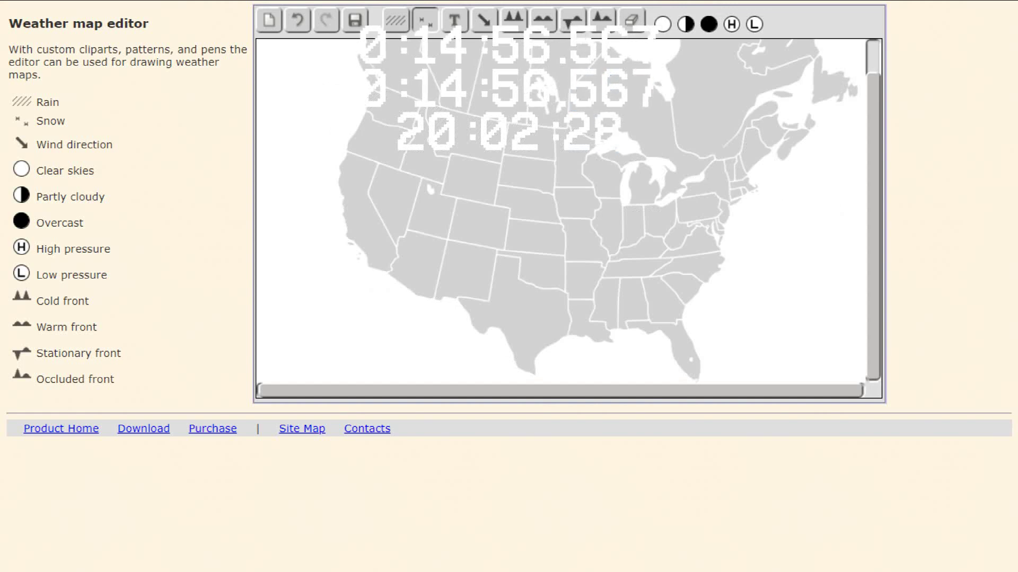
click(396, 20)
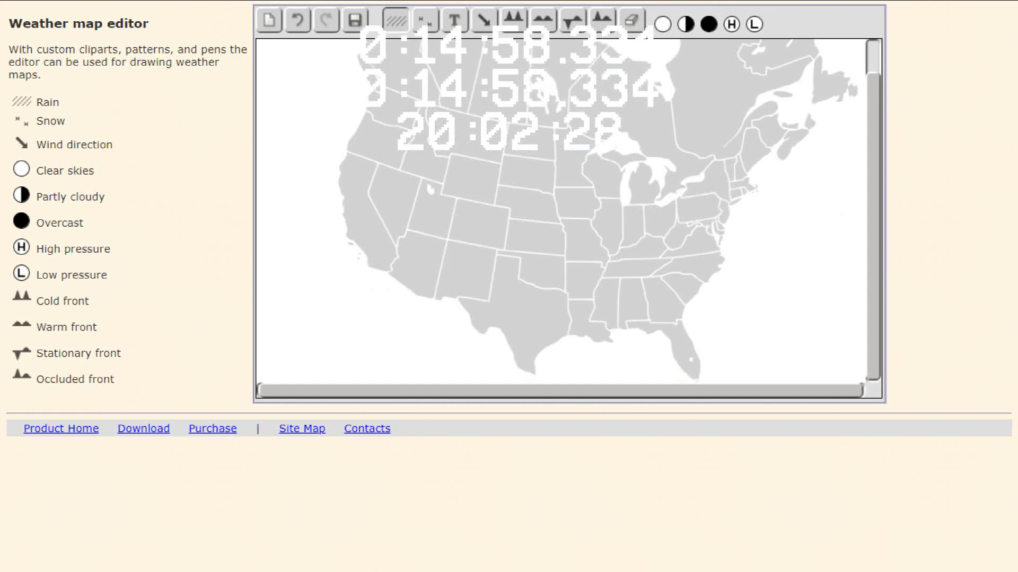
mouse_move(319, 133)
mouse_down()
mouse_move(822, 150)
mouse_move(610, 47)
mouse_move(552, 292)
mouse_move(451, 382)
mouse_move(820, 297)
mouse_move(827, 321)
mouse_move(548, 382)
mouse_move(505, 40)
mouse_move(604, 318)
mouse_move(398, 338)
mouse_move(507, 210)
mouse_move(839, 61)
mouse_move(593, 311)
mouse_move(691, 347)
mouse_move(455, 212)
mouse_move(454, 262)
mouse_move(501, 309)
mouse_move(574, 109)
mouse_move(523, 337)
mouse_move(561, 132)
mouse_move(622, 160)
mouse_move(496, 347)
mouse_move(408, 127)
mouse_up()
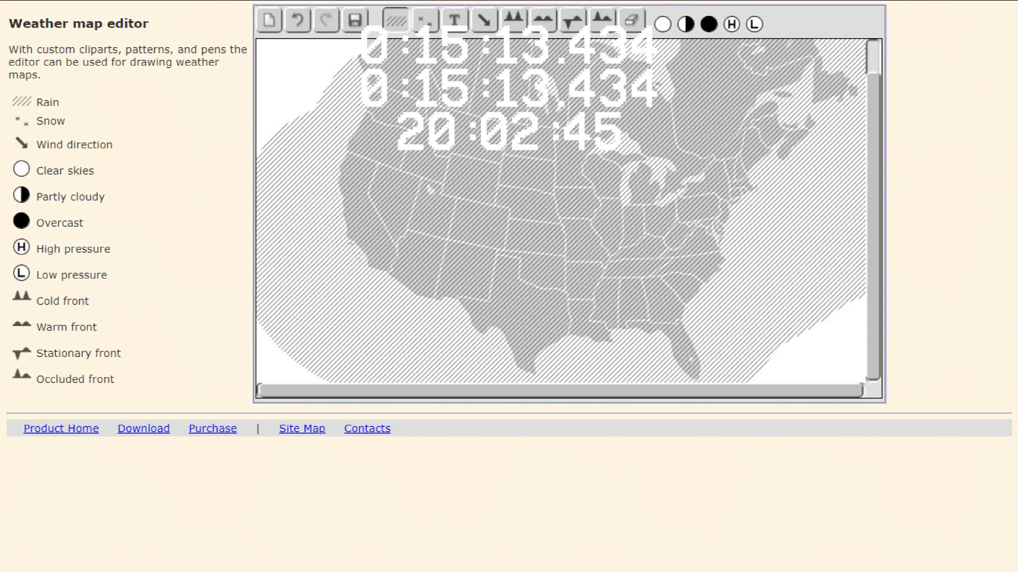
mouse_move(364, 177)
mouse_down()
mouse_move(257, 118)
mouse_move(780, 381)
mouse_move(664, 154)
mouse_up()
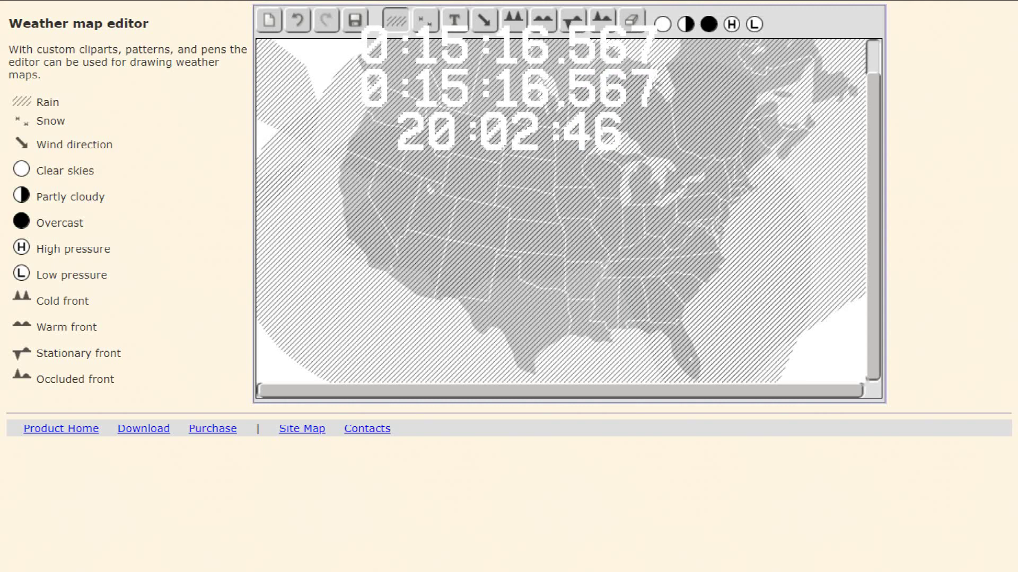
mouse_move(522, 249)
mouse_down()
mouse_move(650, 248)
mouse_move(405, 302)
mouse_move(550, 271)
mouse_move(486, 149)
mouse_move(577, 241)
mouse_move(405, 340)
mouse_move(690, 259)
mouse_move(456, 242)
mouse_move(536, 381)
mouse_move(466, 363)
mouse_move(480, 381)
mouse_move(410, 381)
mouse_move(713, 162)
mouse_move(679, 154)
mouse_move(524, 49)
mouse_move(704, 127)
mouse_move(680, 286)
mouse_up()
mouse_move(654, 122)
mouse_down()
mouse_move(384, 185)
mouse_move(747, 276)
mouse_move(599, 238)
mouse_move(522, 204)
mouse_move(525, 321)
mouse_move(676, 342)
mouse_move(683, 297)
mouse_up()
mouse_move(523, 170)
mouse_down()
mouse_move(572, 155)
mouse_move(641, 241)
mouse_move(777, 208)
mouse_move(841, 224)
mouse_move(726, 382)
mouse_move(689, 116)
mouse_move(865, 95)
mouse_move(450, 260)
mouse_move(782, 143)
mouse_move(681, 297)
mouse_up()
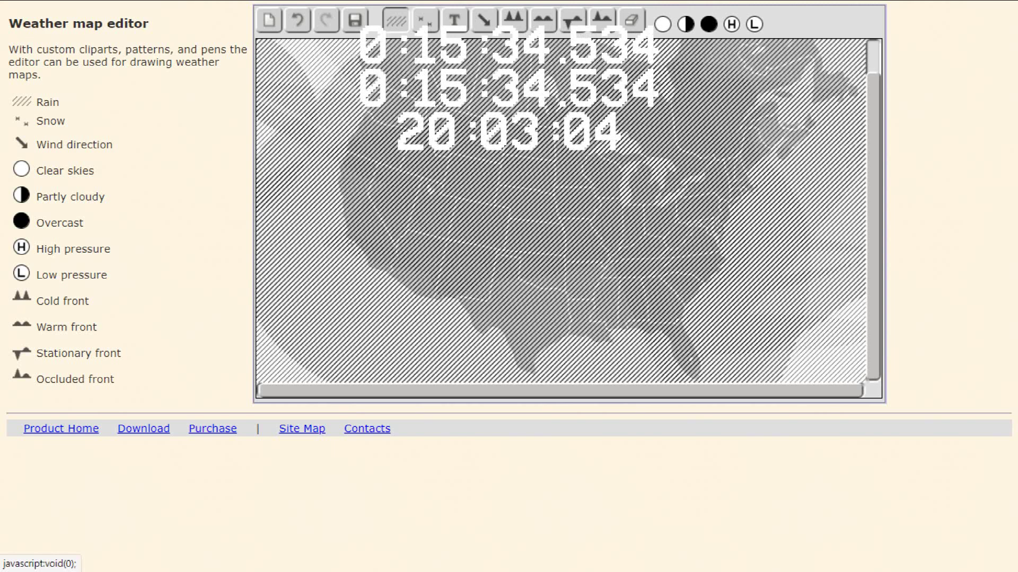
drag(584, 284, 505, 324)
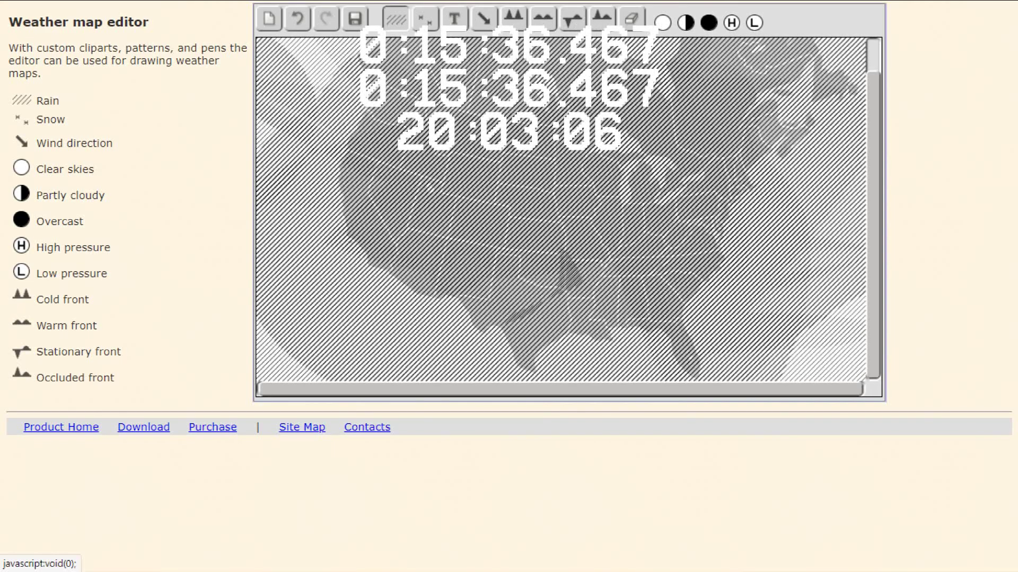
key(alt+Tab)
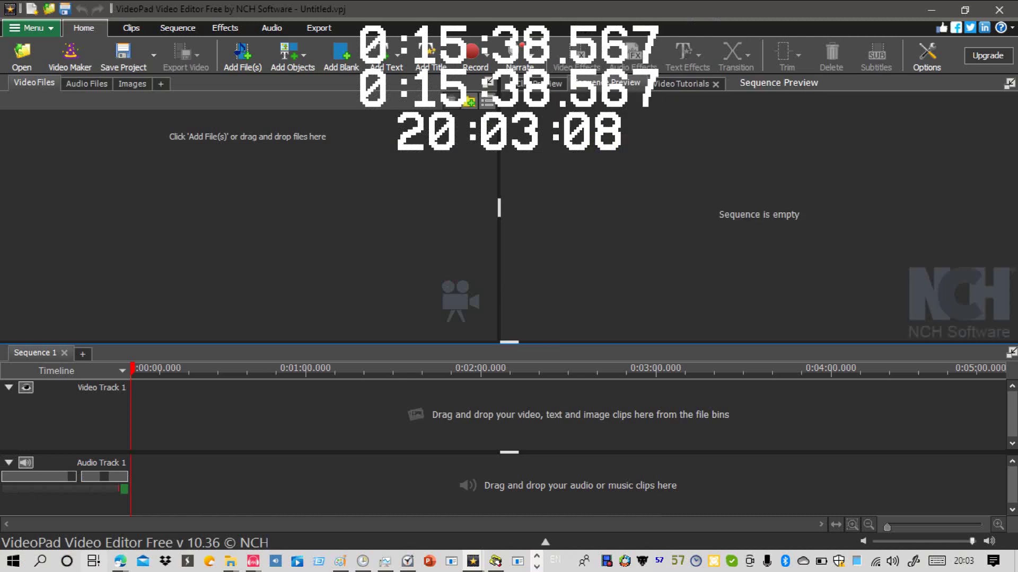
key(super+Tab)
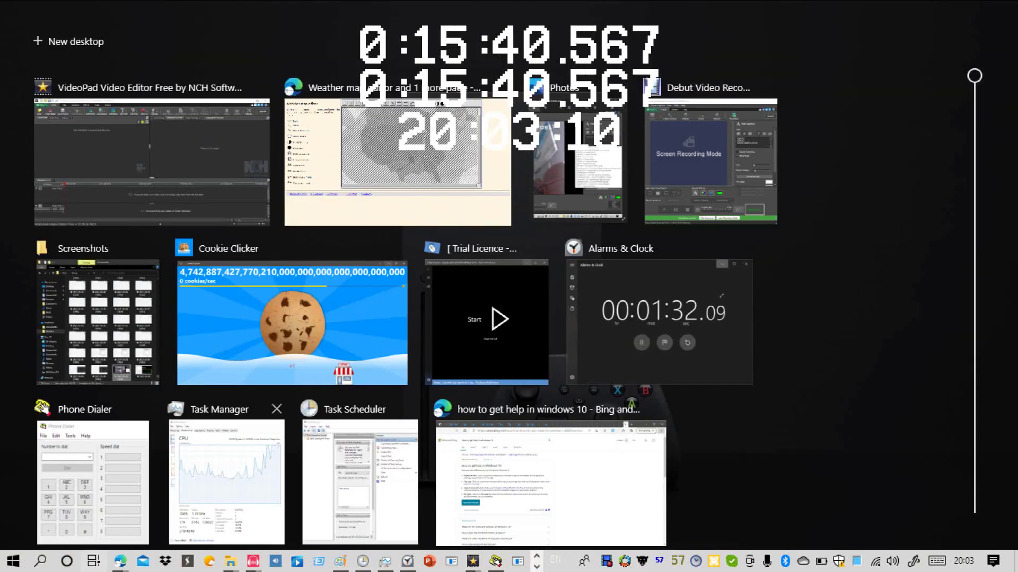
click(120, 562)
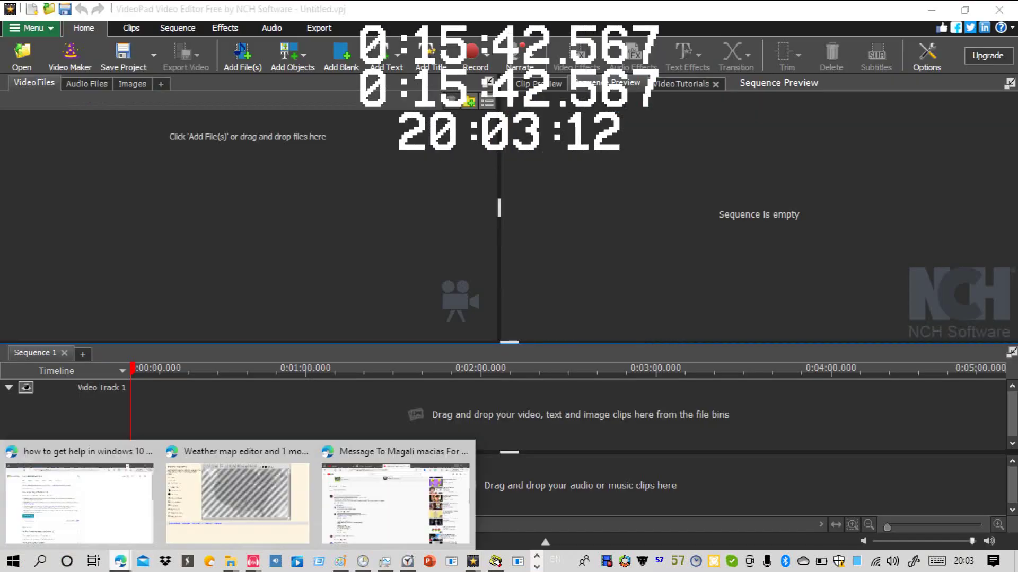
click(237, 496)
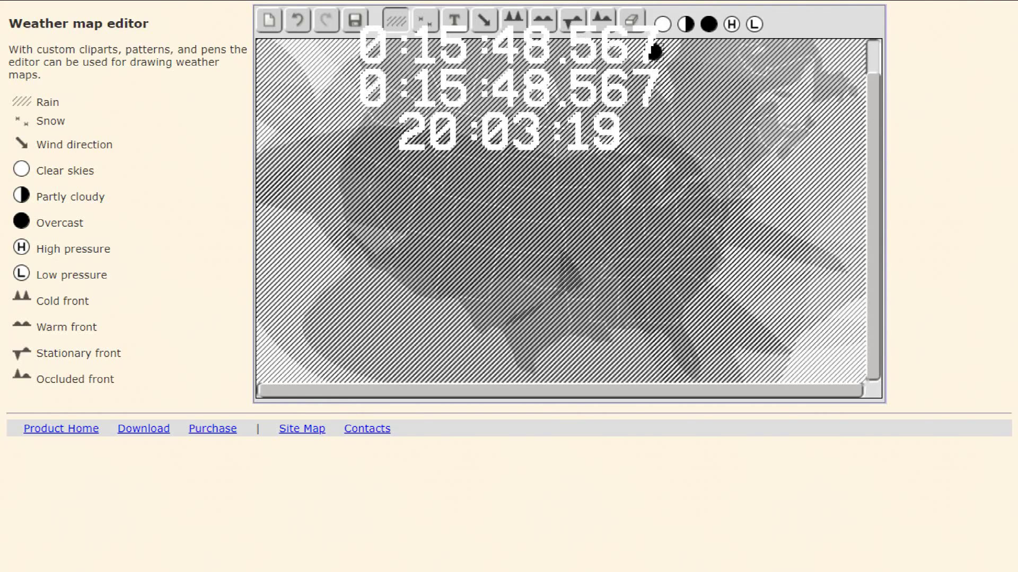
Step: Place overcast symbols over Minnesota, Michigan, Wisconsin and western Texas, and a high pressure symbol over Colorado
drag(651, 51, 560, 157)
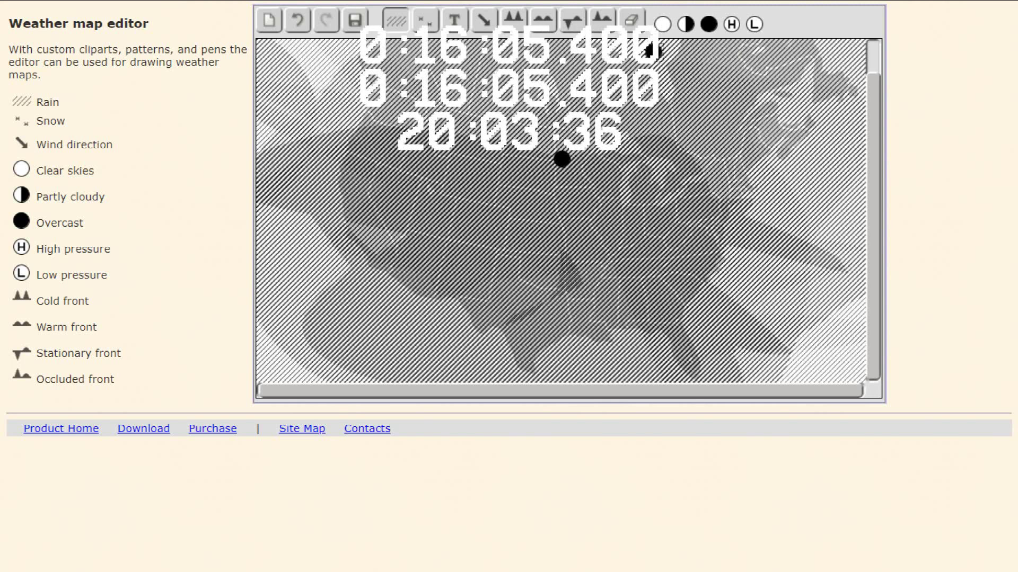
drag(708, 24, 645, 182)
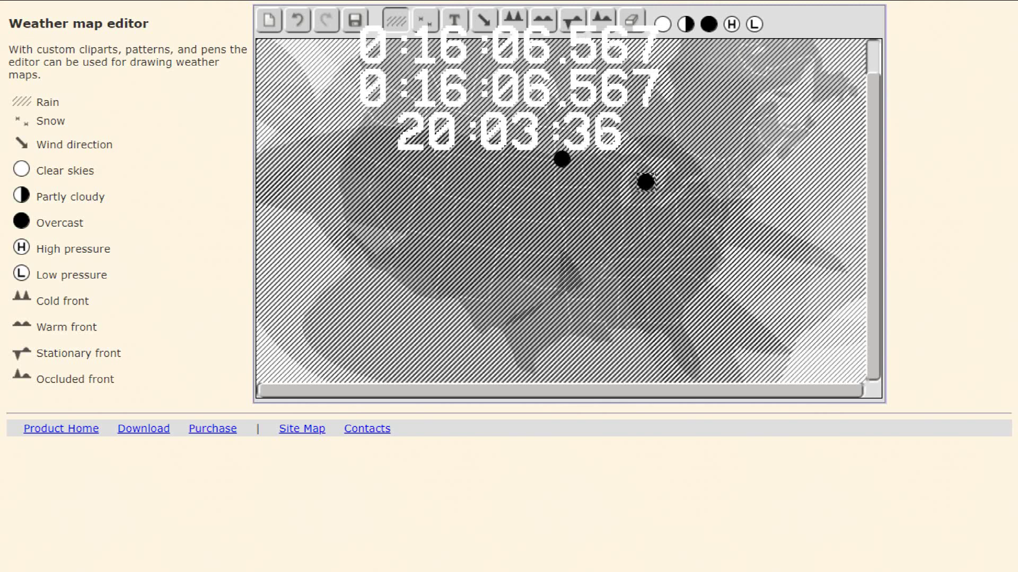
click(607, 174)
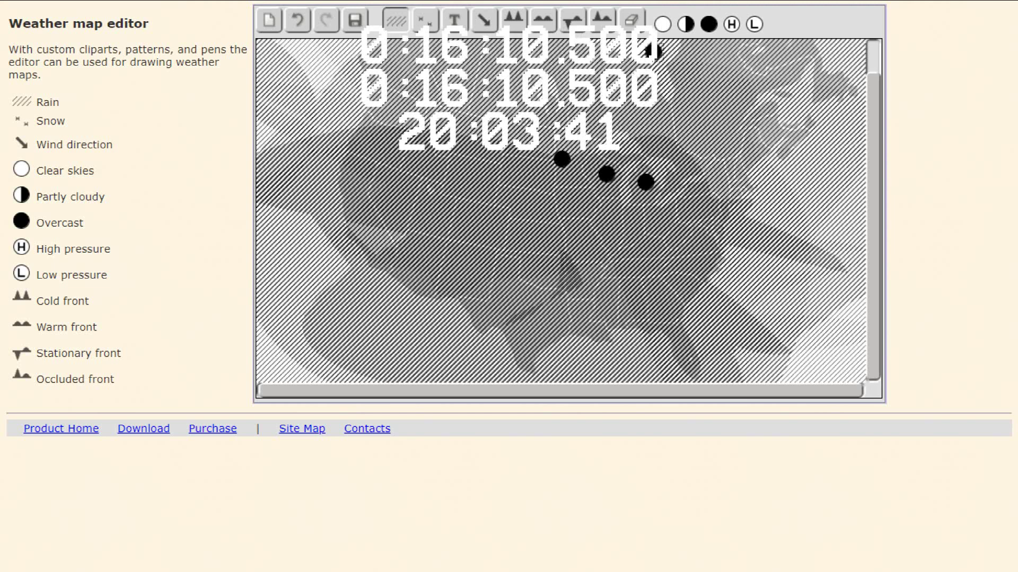
click(512, 295)
click(731, 24)
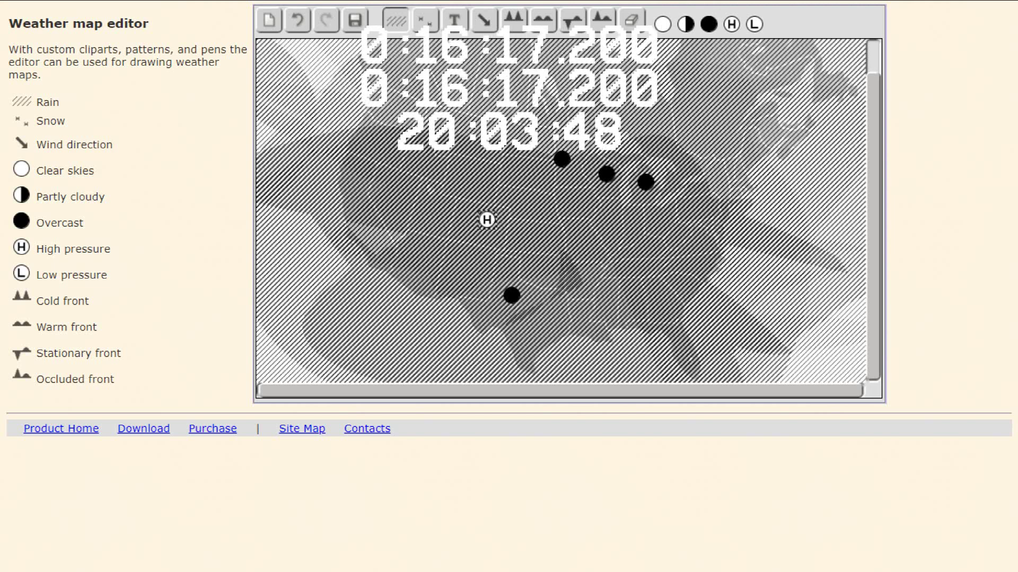
Step: Scribble overlapping cold front lines in every direction across the whole map
click(514, 20)
mouse_move(566, 88)
mouse_down()
mouse_move(429, 81)
mouse_move(726, 175)
mouse_move(446, 158)
mouse_move(294, 180)
mouse_move(371, 114)
mouse_up()
mouse_move(424, 85)
mouse_down()
mouse_move(582, 233)
mouse_move(736, 153)
mouse_move(675, 48)
mouse_move(626, 114)
mouse_up()
mouse_move(356, 212)
mouse_down()
mouse_move(636, 186)
mouse_move(689, 228)
mouse_up()
drag(401, 334, 772, 241)
drag(420, 173, 618, 186)
mouse_move(356, 234)
mouse_down()
mouse_move(547, 167)
mouse_move(644, 242)
mouse_up()
drag(645, 114, 648, 142)
mouse_move(472, 63)
mouse_down()
mouse_move(405, 164)
mouse_move(256, 293)
mouse_move(424, 181)
mouse_move(528, 161)
mouse_move(365, 183)
mouse_move(581, 339)
mouse_move(711, 318)
mouse_move(834, 270)
mouse_move(848, 85)
mouse_move(318, 358)
mouse_move(784, 305)
mouse_move(258, 105)
mouse_move(345, 281)
mouse_move(771, 44)
mouse_up()
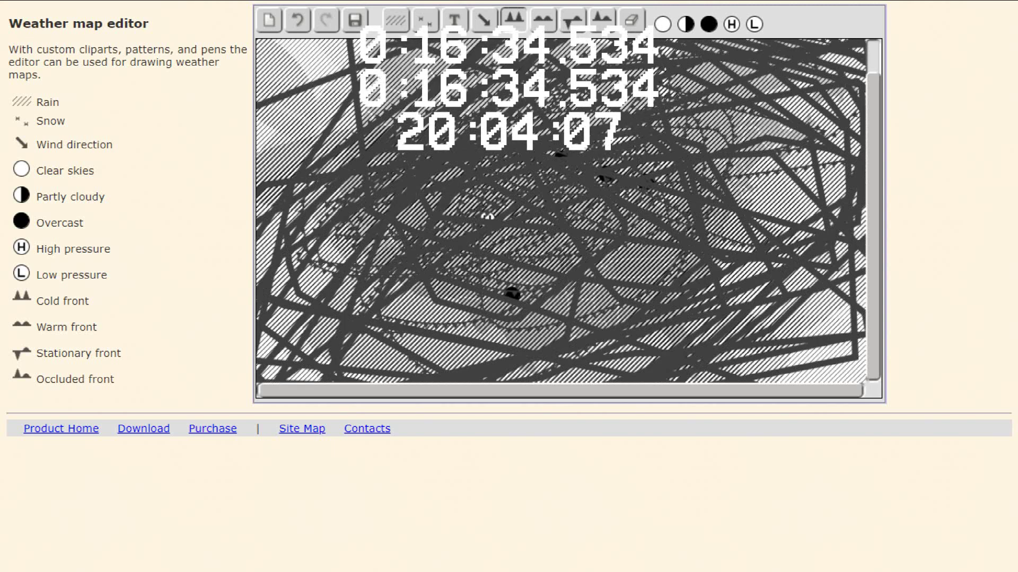
Step: Scribble overlapping warm front lines across the whole map and add a layer of snow over them
click(543, 20)
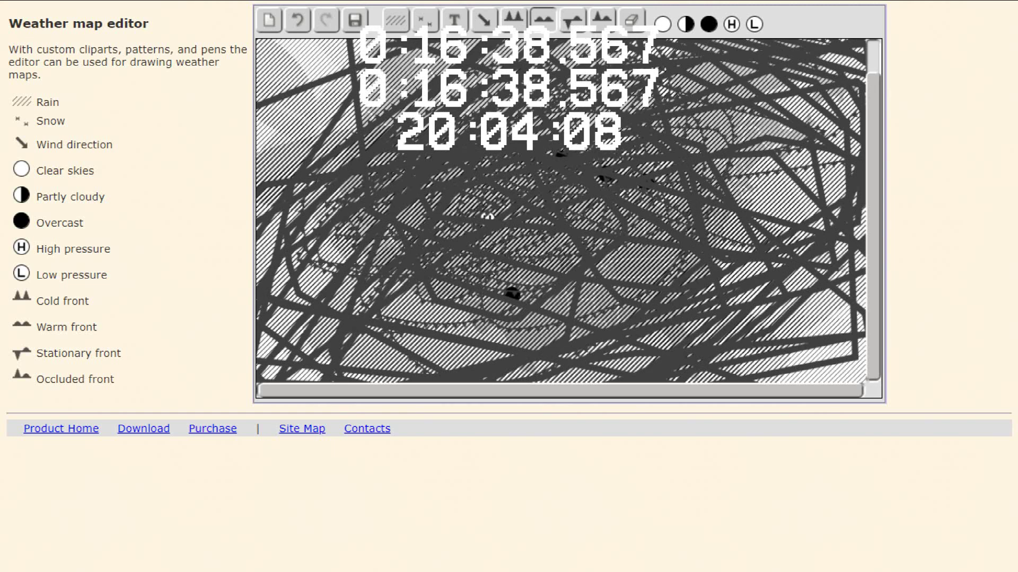
mouse_move(572, 172)
mouse_down()
mouse_move(623, 286)
mouse_move(567, 175)
mouse_move(583, 172)
mouse_move(588, 355)
mouse_move(488, 292)
mouse_move(657, 273)
mouse_move(684, 154)
mouse_up()
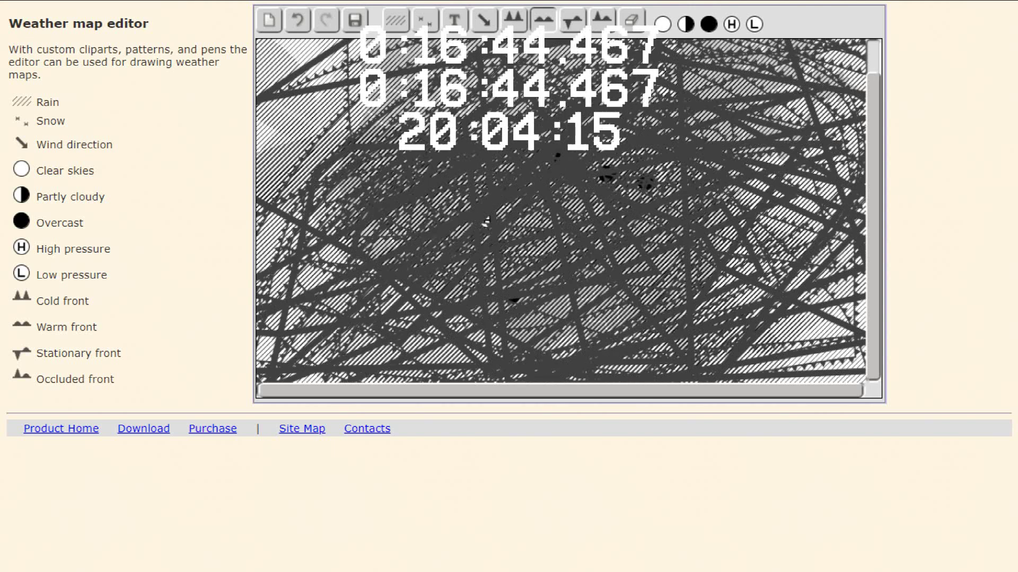
click(425, 20)
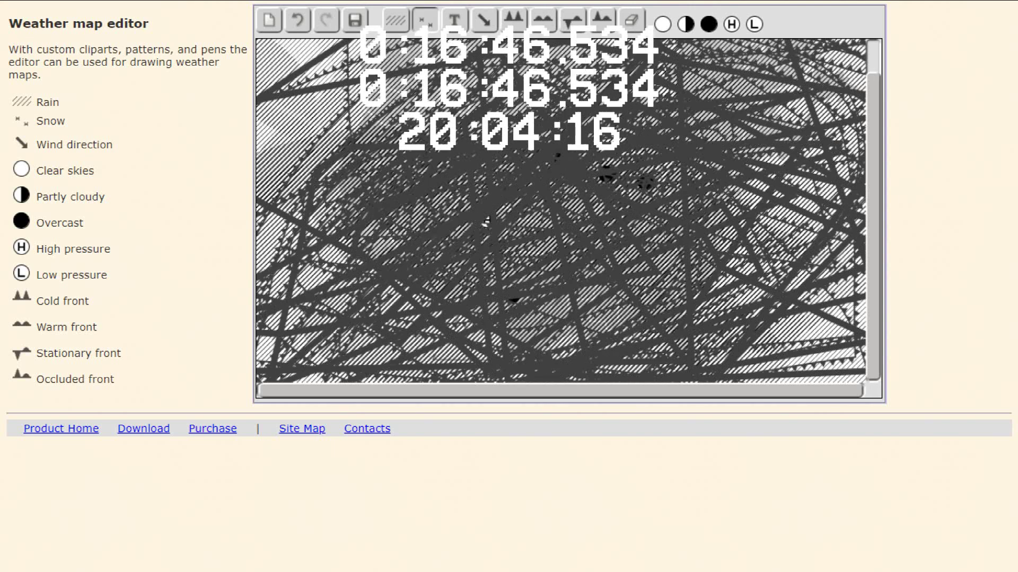
mouse_move(466, 225)
mouse_down()
mouse_move(395, 301)
mouse_move(824, 116)
mouse_up()
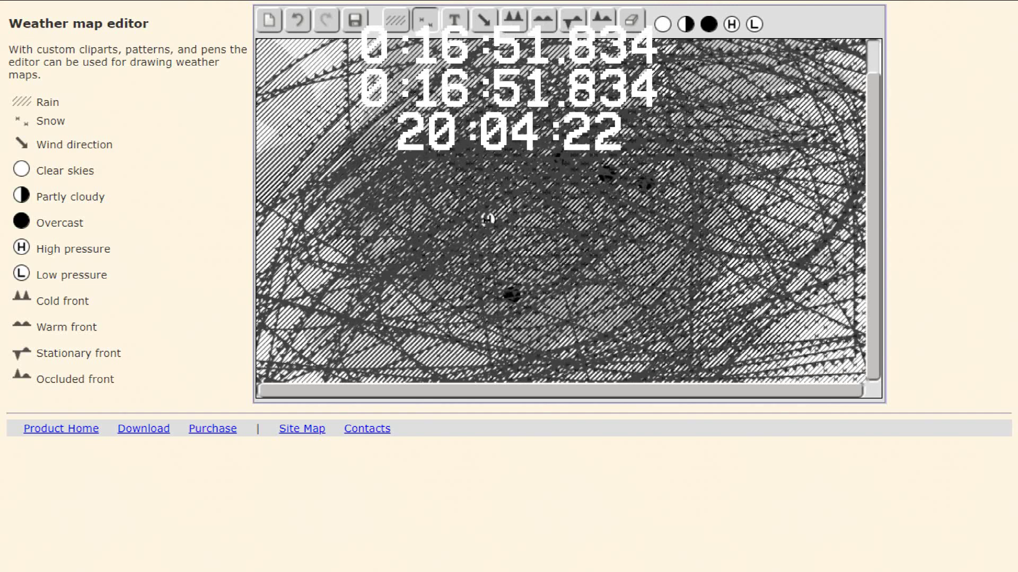
Step: Draw wind direction arrows off the Pacific Northwest coast and add another layer of rain across the map
click(484, 20)
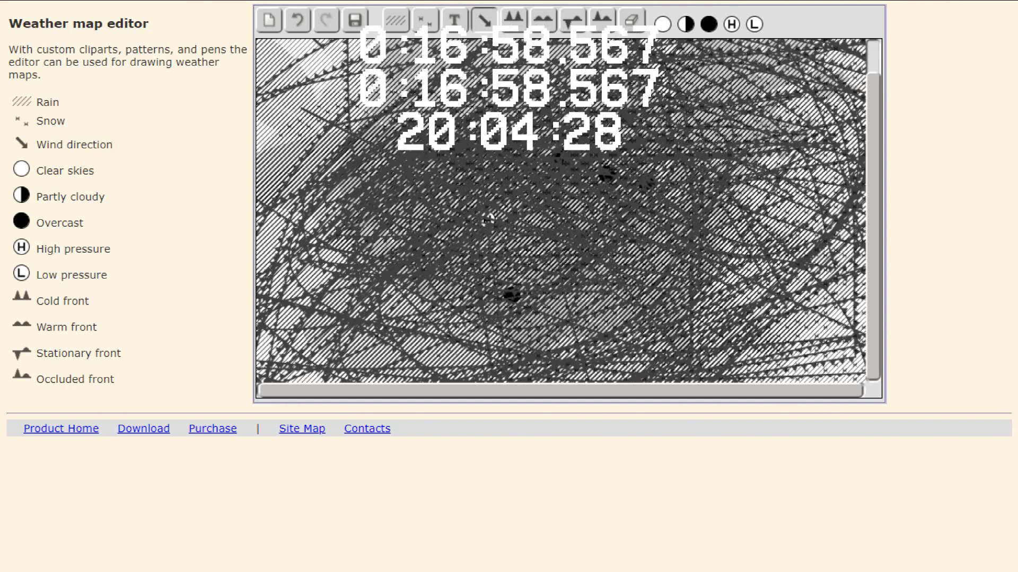
key(r)
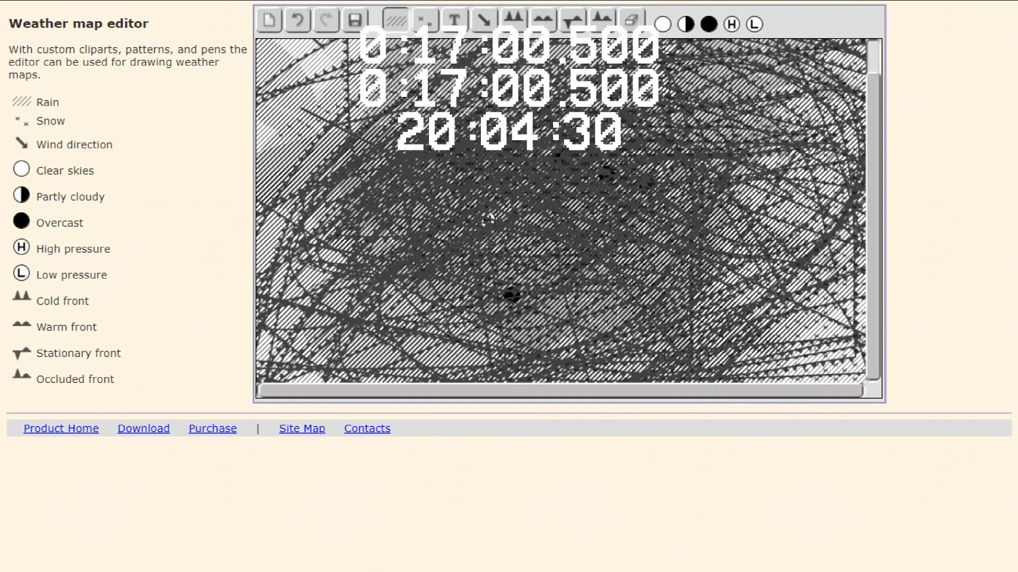
mouse_move(758, 59)
mouse_down()
mouse_move(796, 44)
mouse_move(410, 374)
mouse_move(293, 120)
mouse_up()
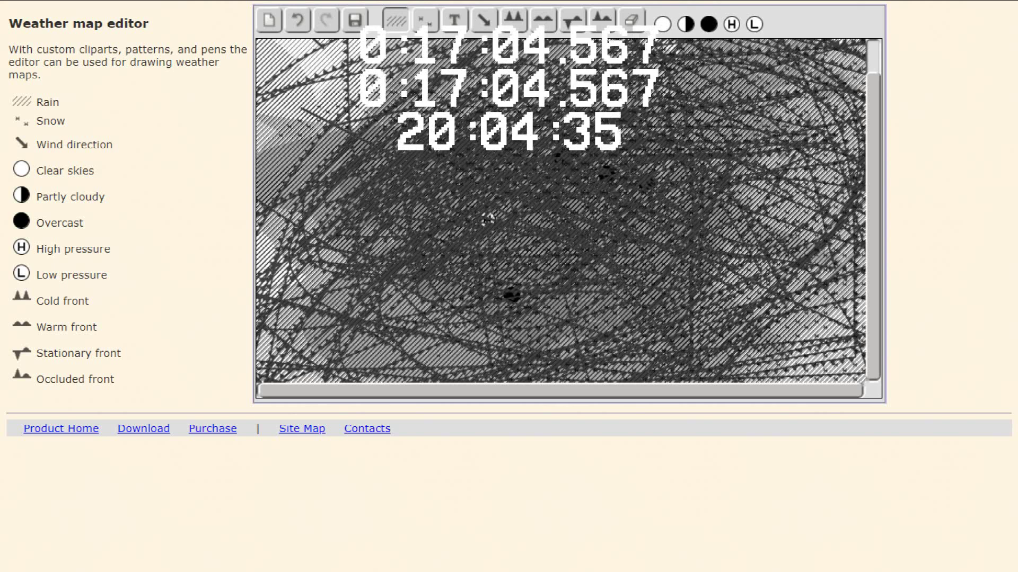
key(w)
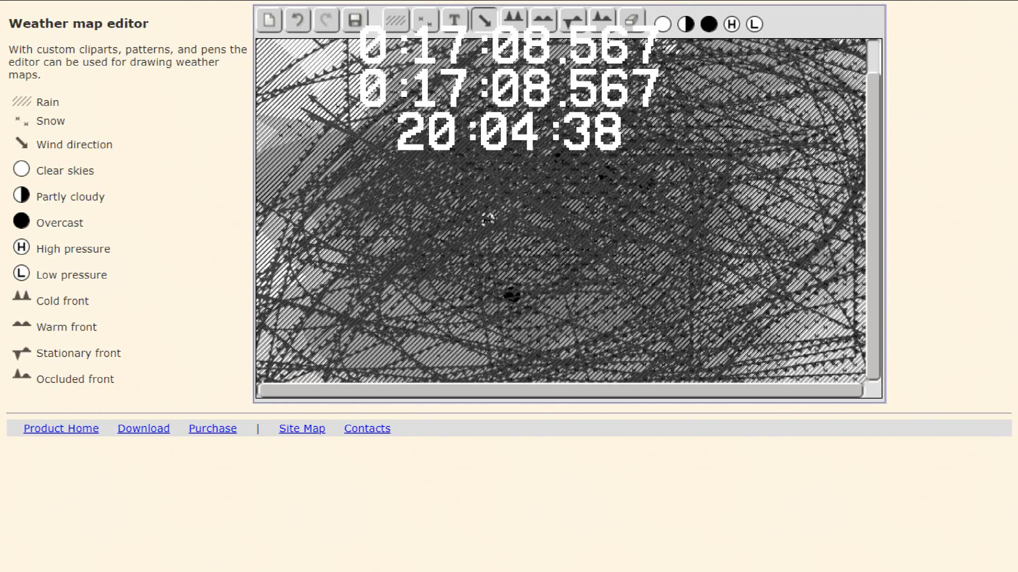
key(t)
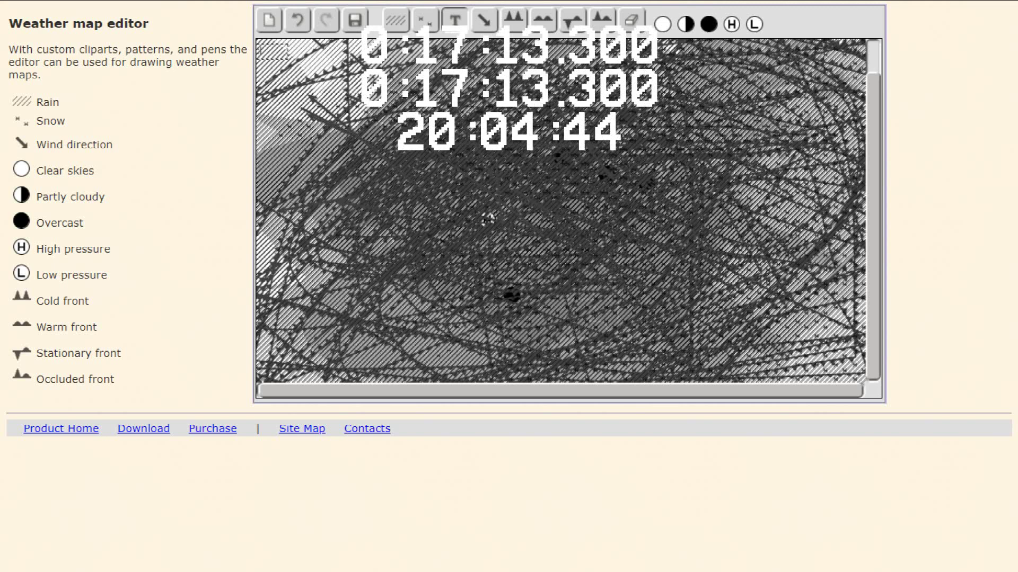
key(ctrl+z)
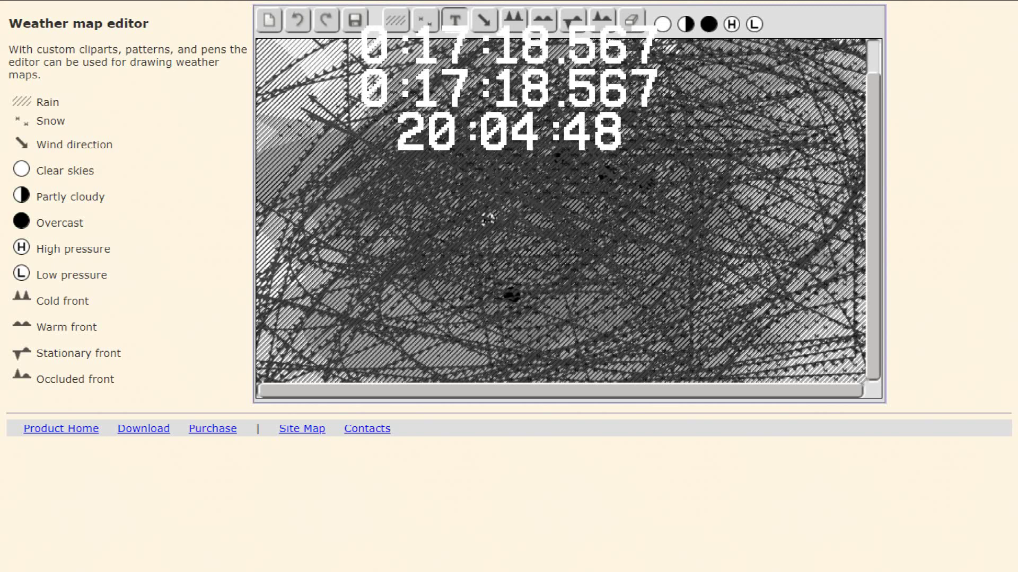
key(ctrl+z)
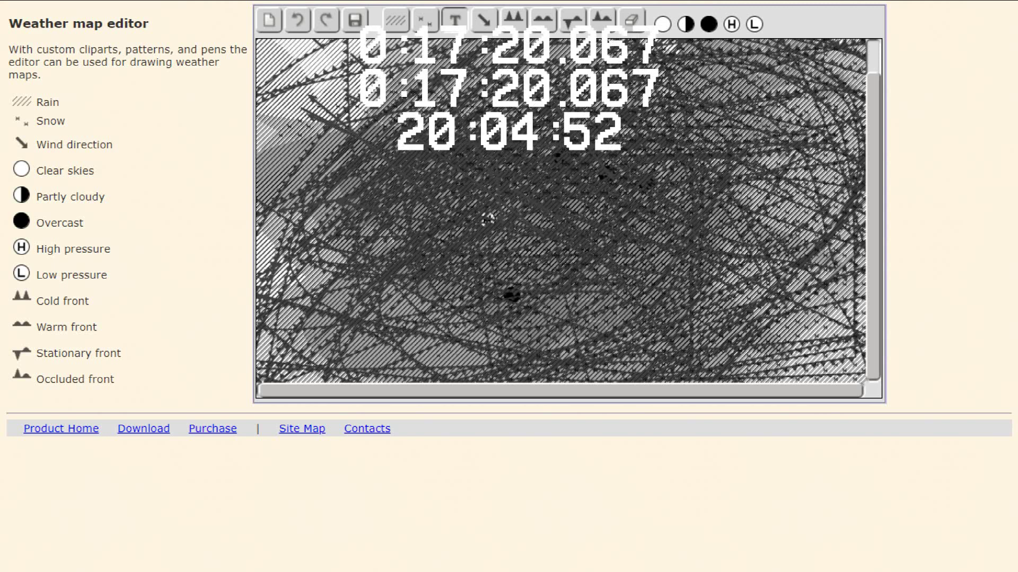
Step: Erase the drawing in the map's northwest corner and label the cleared area "Chaos"
click(632, 20)
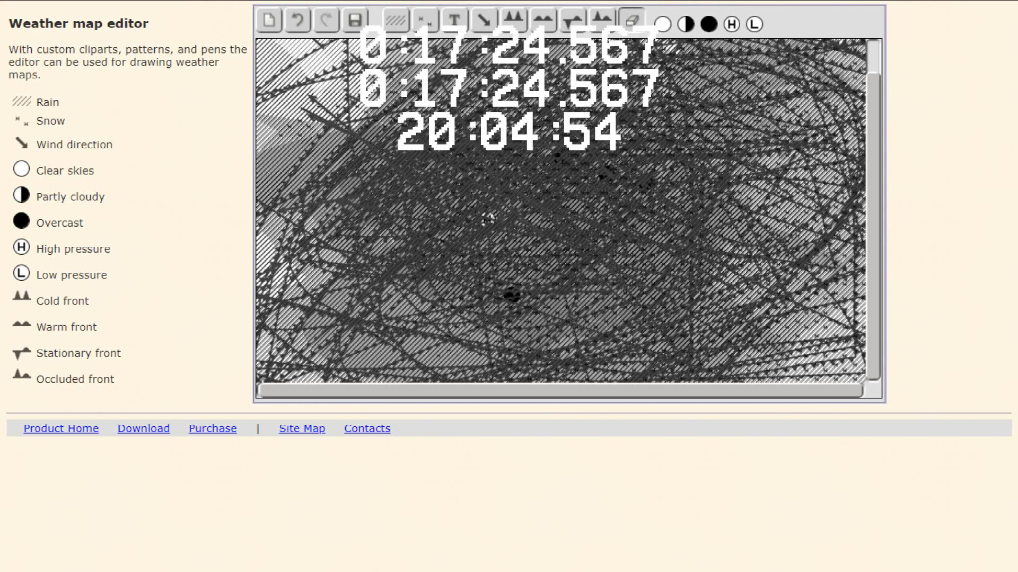
mouse_move(267, 57)
mouse_down()
mouse_move(273, 136)
mouse_move(256, 80)
mouse_move(267, 95)
mouse_move(273, 74)
mouse_move(258, 57)
mouse_move(306, 85)
mouse_move(293, 142)
mouse_up()
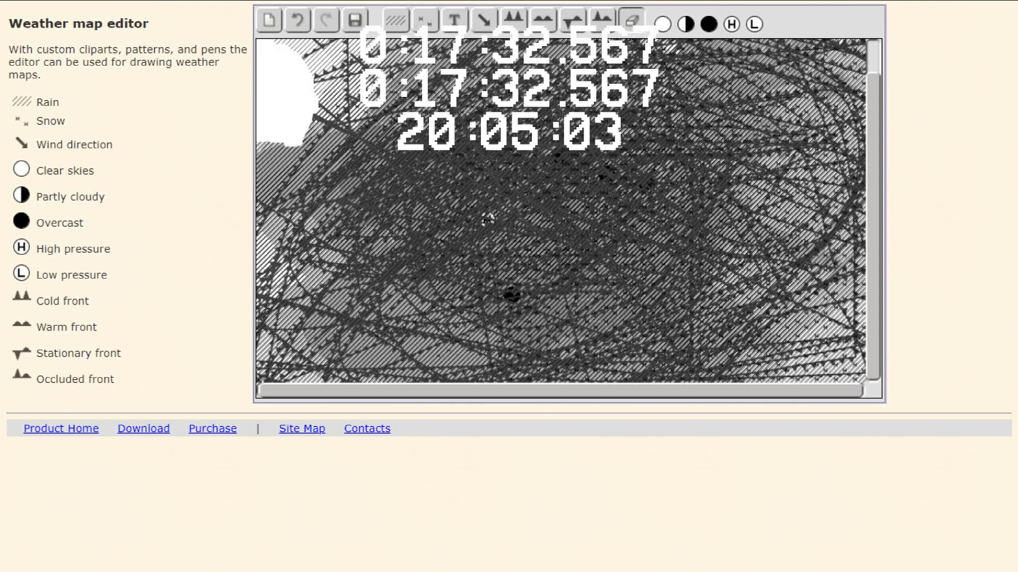
click(455, 21)
click(280, 95)
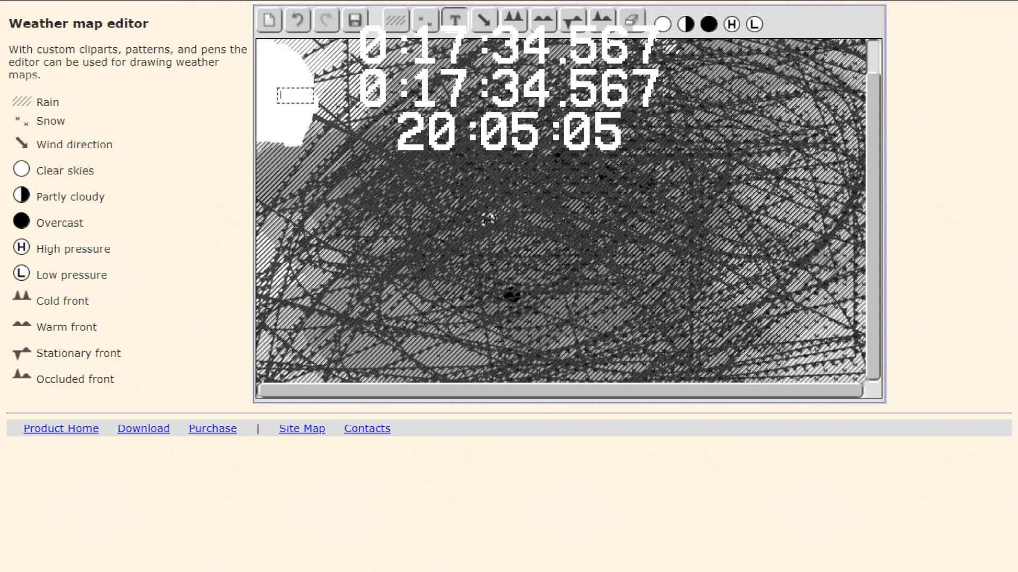
text(Chi)
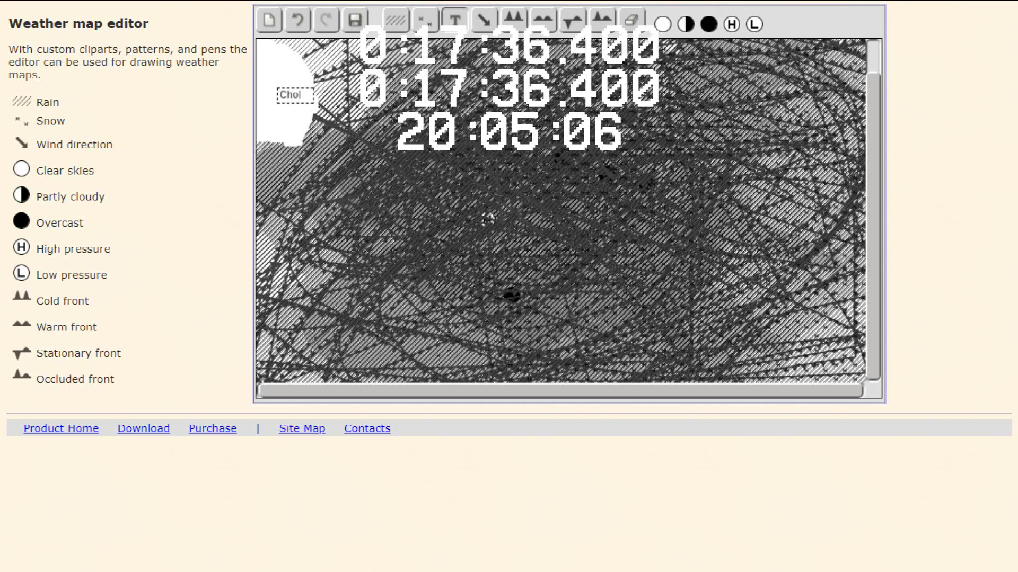
key(BackSpace)
text(a)
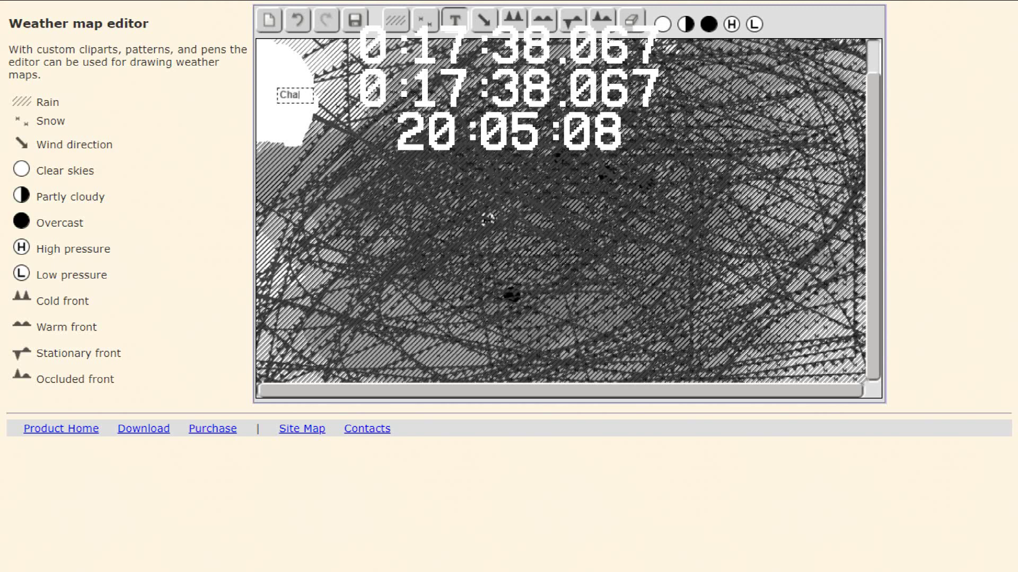
text(os)
key(Return)
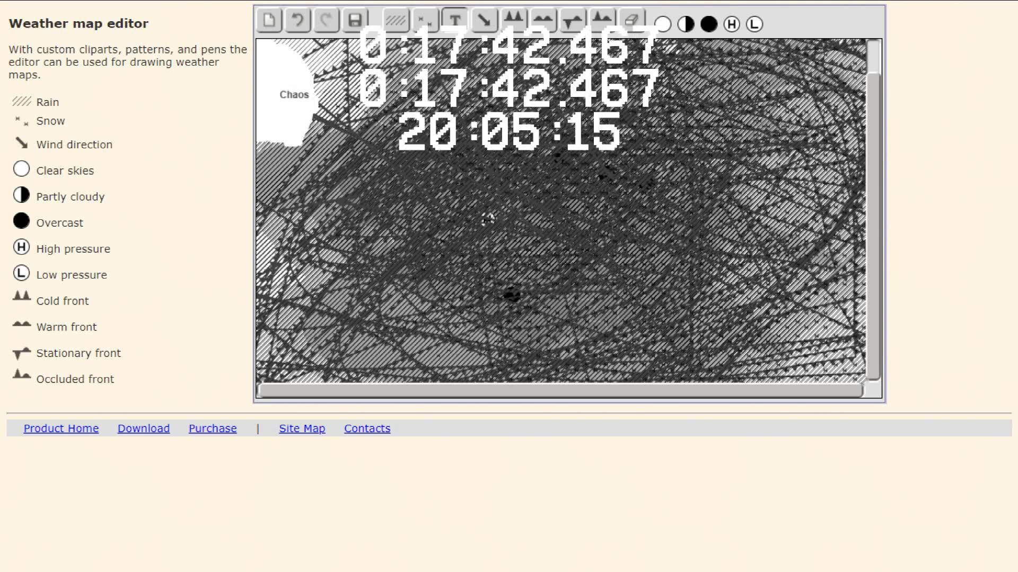
Step: Fill the cleared northwest corner around the "Chaos" label with rain
click(395, 20)
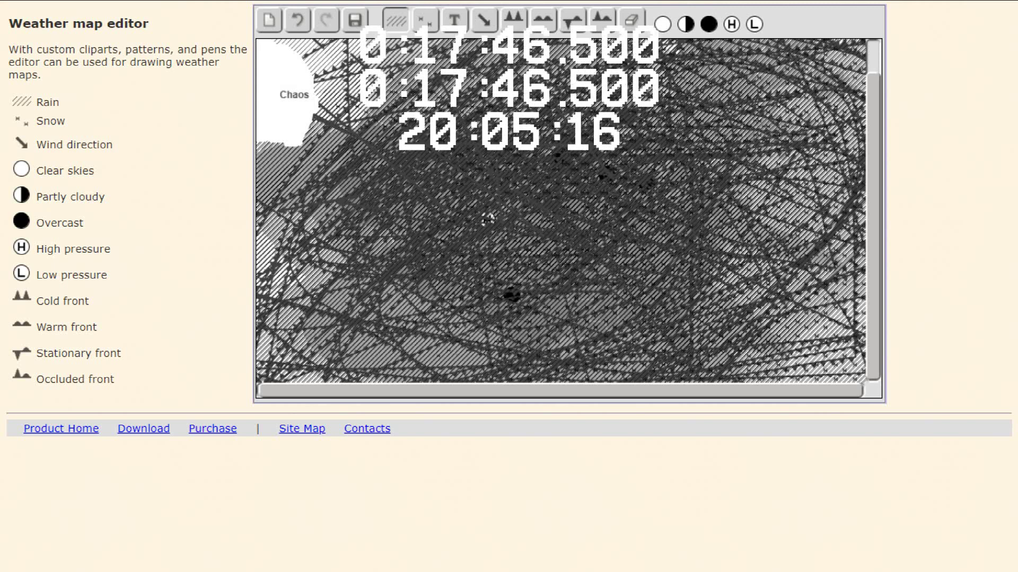
mouse_move(289, 62)
mouse_down()
mouse_move(345, 95)
mouse_move(261, 135)
mouse_move(257, 127)
mouse_up()
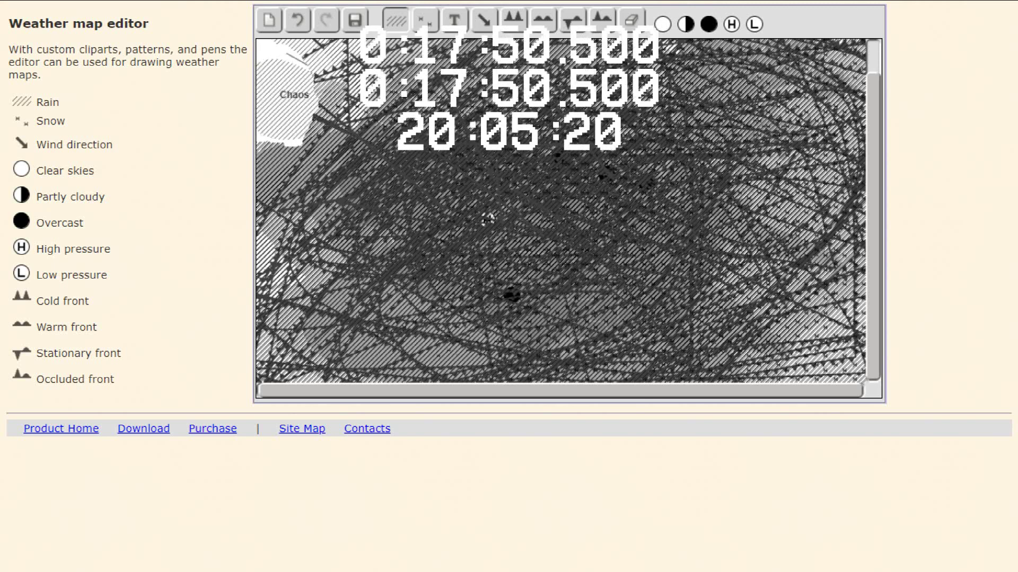
mouse_move(257, 43)
mouse_down()
mouse_move(323, 80)
mouse_move(257, 126)
mouse_up()
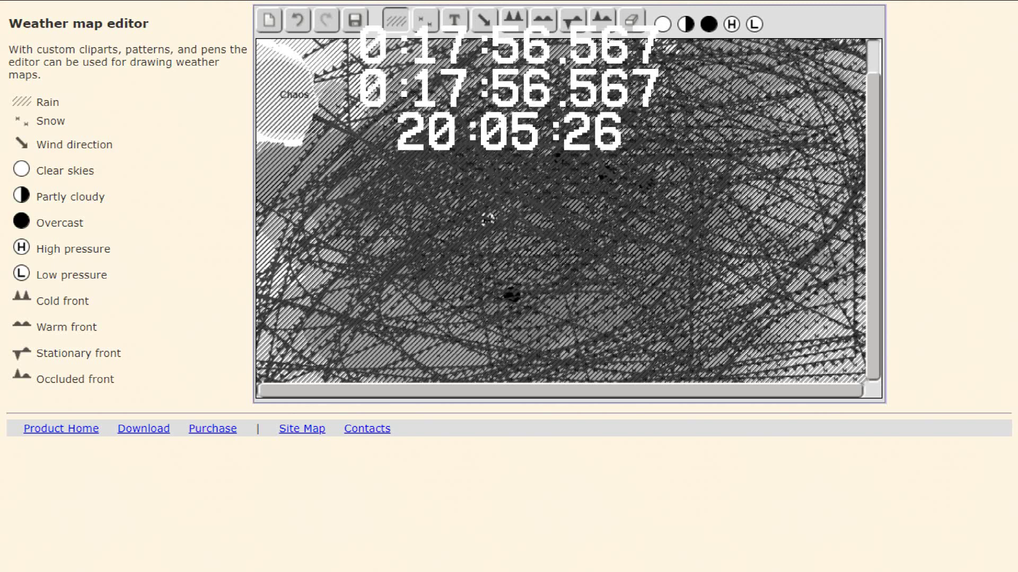
mouse_move(309, 43)
mouse_down()
mouse_move(281, 46)
mouse_move(277, 67)
mouse_move(266, 41)
mouse_move(278, 67)
mouse_move(297, 56)
mouse_move(265, 41)
mouse_move(295, 52)
mouse_move(277, 45)
mouse_up()
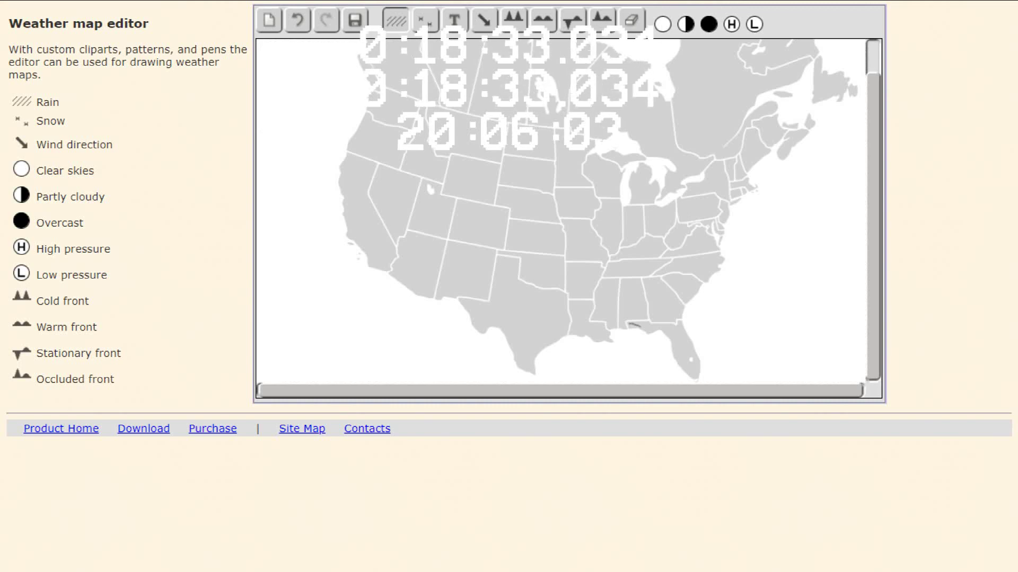
Step: Cover the blank map with overlapping rain areas from the Pacific to the Atlantic and add a layer of snow over them
drag(630, 324, 694, 375)
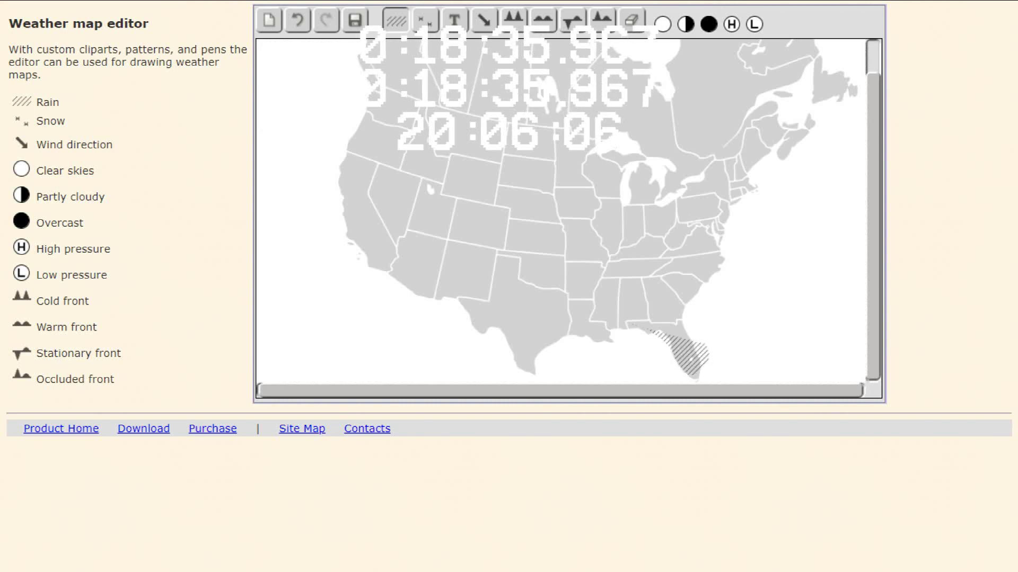
key(ctrl+z)
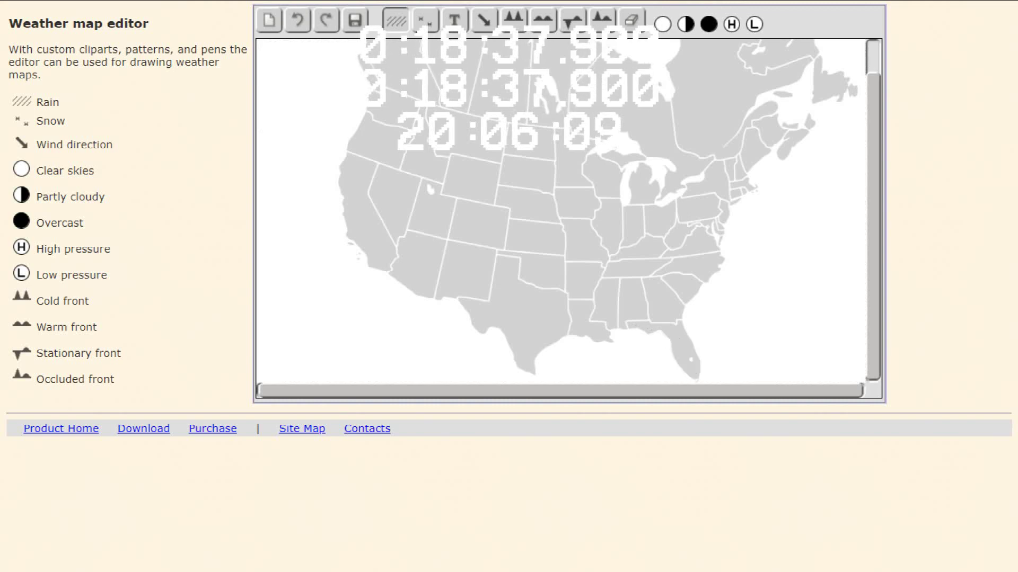
mouse_move(514, 368)
mouse_down()
mouse_move(312, 303)
mouse_move(302, 100)
mouse_move(366, 92)
mouse_move(540, 133)
mouse_move(596, 215)
mouse_move(581, 363)
mouse_move(516, 365)
mouse_up()
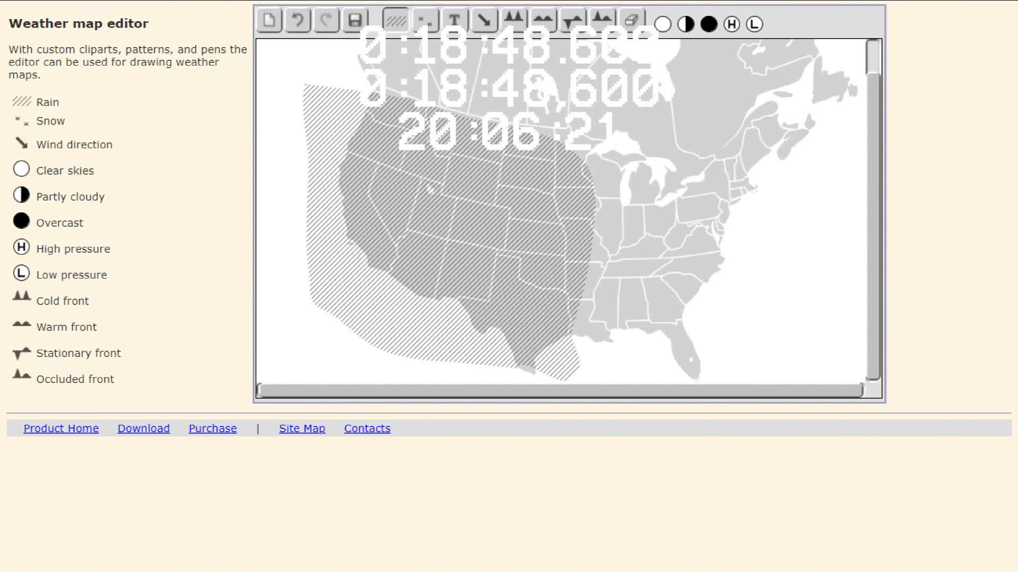
mouse_move(837, 181)
mouse_down()
mouse_move(640, 173)
mouse_move(555, 155)
mouse_move(481, 184)
mouse_move(491, 246)
mouse_move(516, 284)
mouse_move(574, 326)
mouse_move(687, 339)
mouse_move(733, 336)
mouse_move(797, 301)
mouse_move(824, 271)
mouse_move(849, 204)
mouse_move(838, 182)
mouse_up()
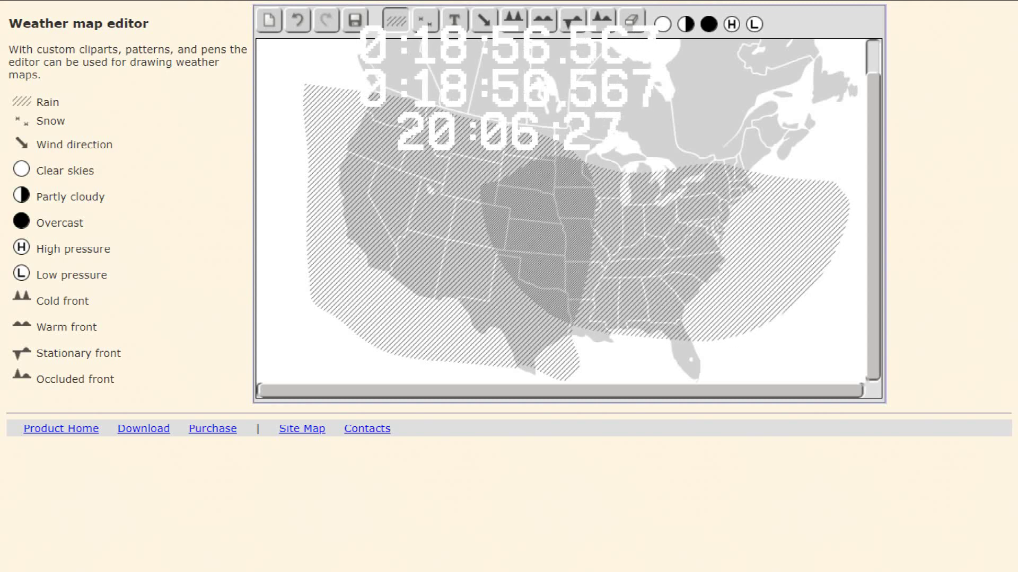
mouse_move(839, 343)
mouse_down()
mouse_move(534, 337)
mouse_move(440, 151)
mouse_move(756, 169)
mouse_move(853, 354)
mouse_move(379, 198)
mouse_move(368, 108)
mouse_move(778, 376)
mouse_move(688, 364)
mouse_move(586, 382)
mouse_move(353, 377)
mouse_up()
drag(719, 371, 761, 382)
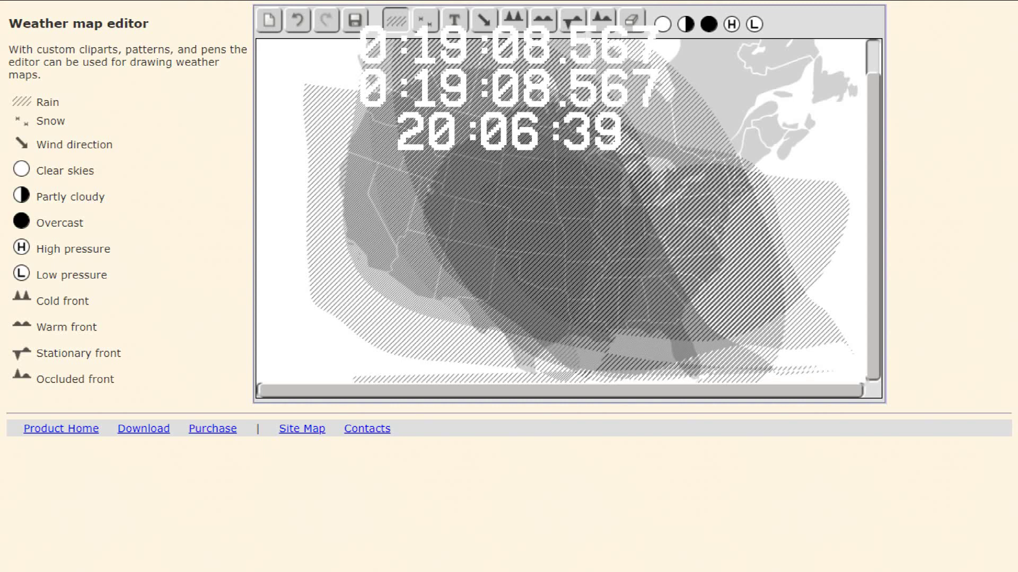
drag(659, 344, 771, 377)
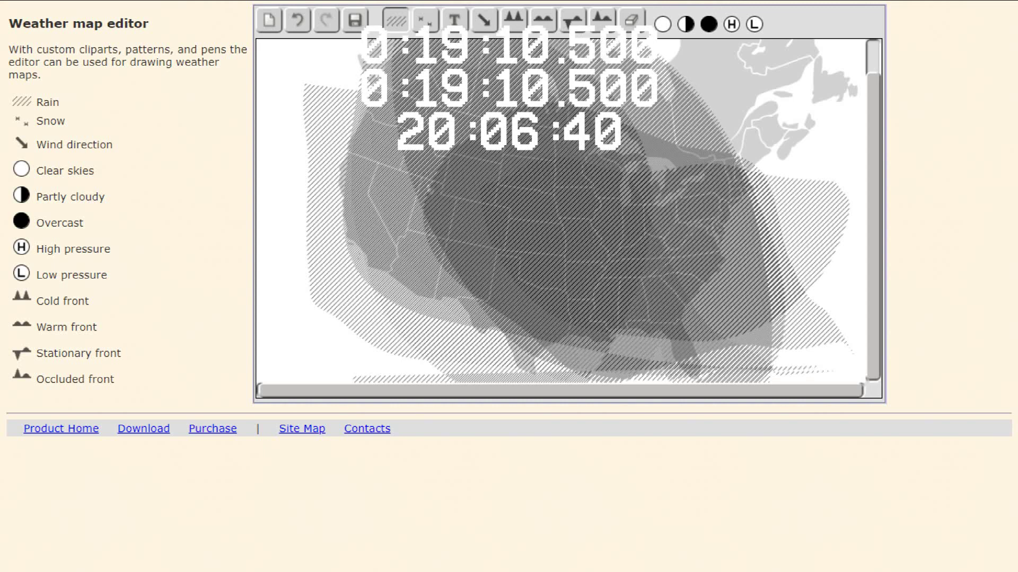
mouse_move(533, 381)
mouse_down()
mouse_move(534, 74)
mouse_move(865, 379)
mouse_up()
mouse_move(681, 203)
mouse_down()
mouse_move(590, 347)
mouse_move(698, 378)
mouse_up()
click(426, 20)
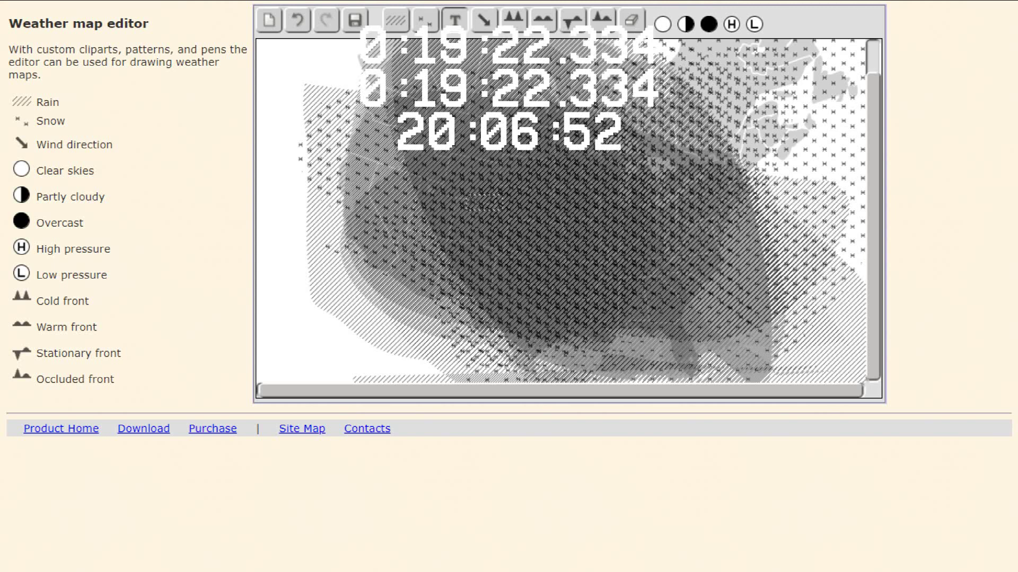
Step: Label the area off the Pacific Northwest coast "Chaos" and draw a rain area over the label and the nearby coast
key(Escape)
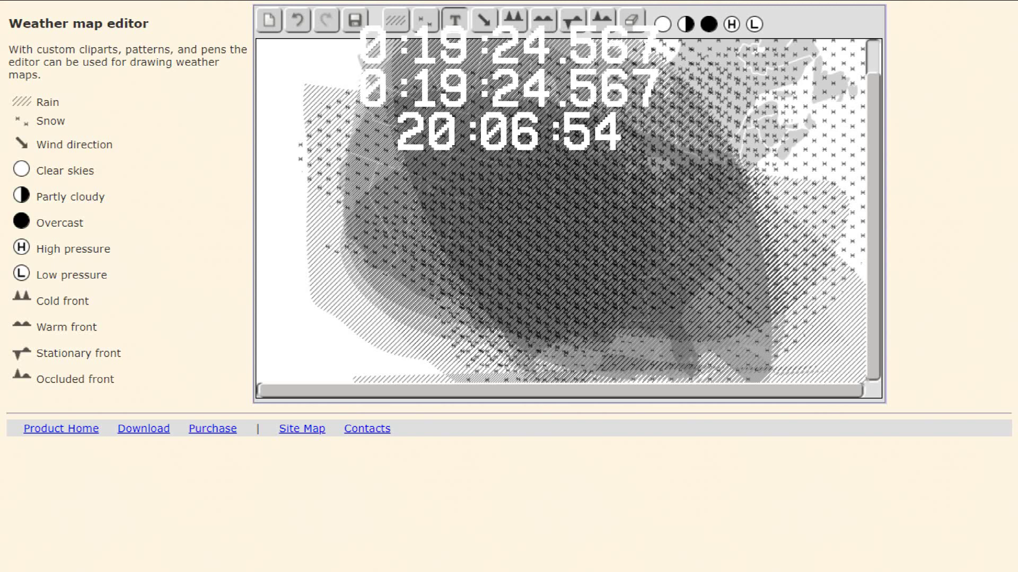
click(290, 99)
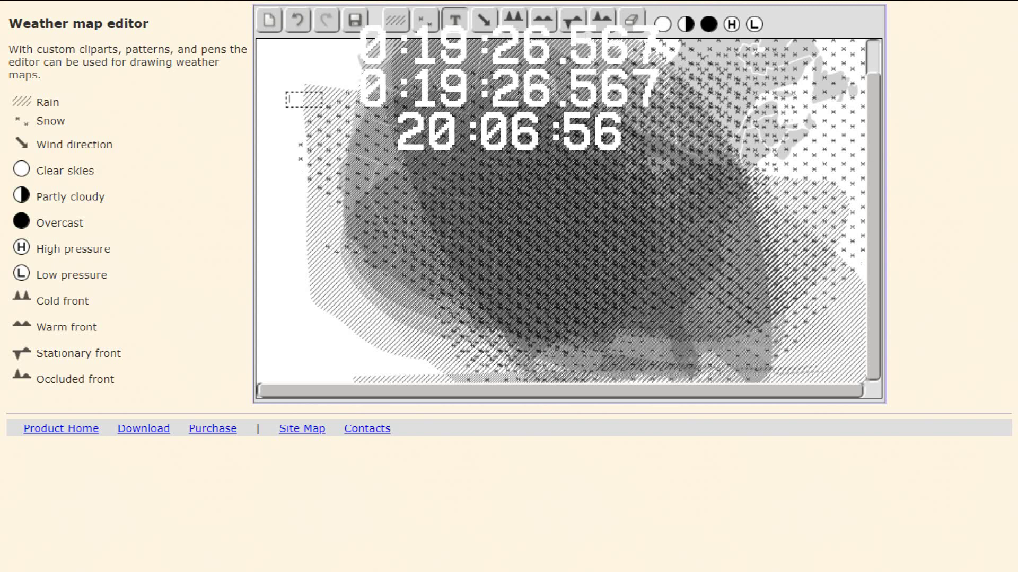
text(Hell)
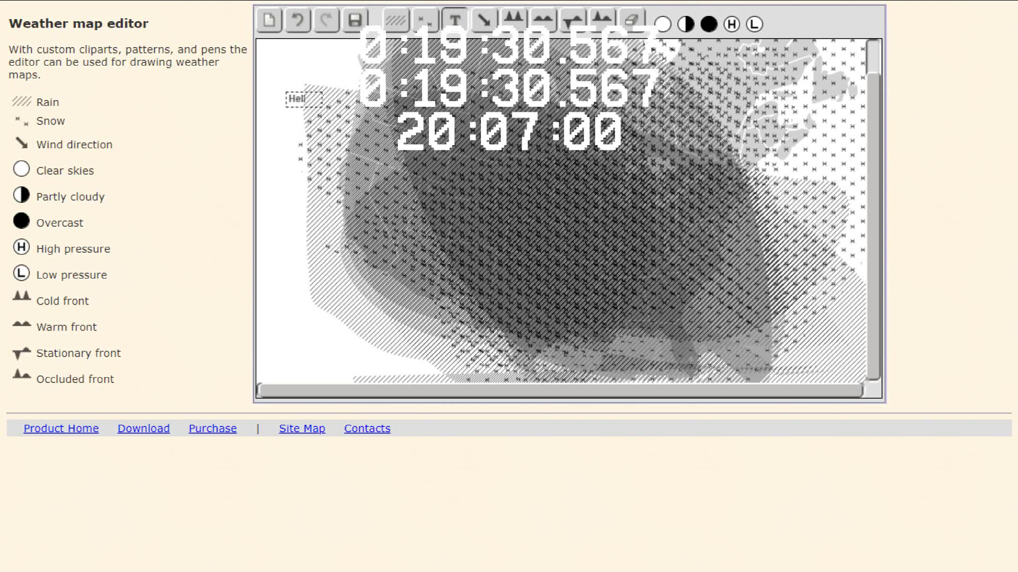
key(BackSpace)
key(BackSpace)
key(BackSpace)
key(BackSpace)
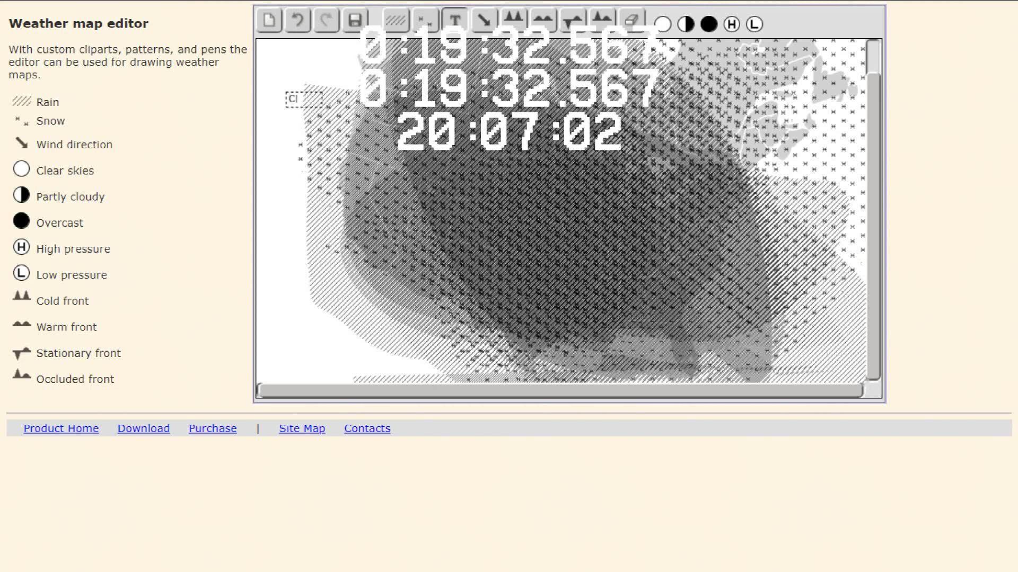
text(Cha)
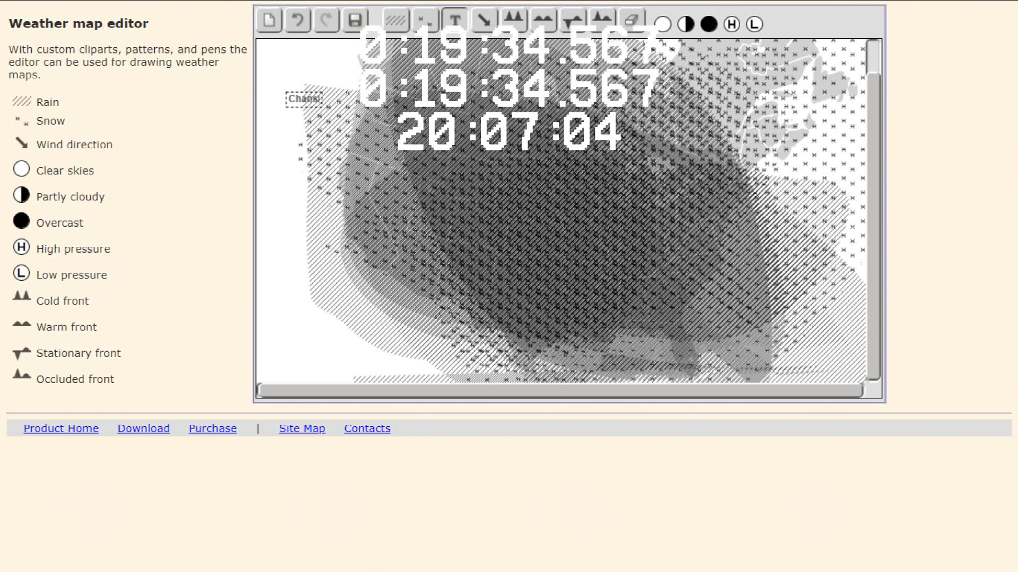
text(os)
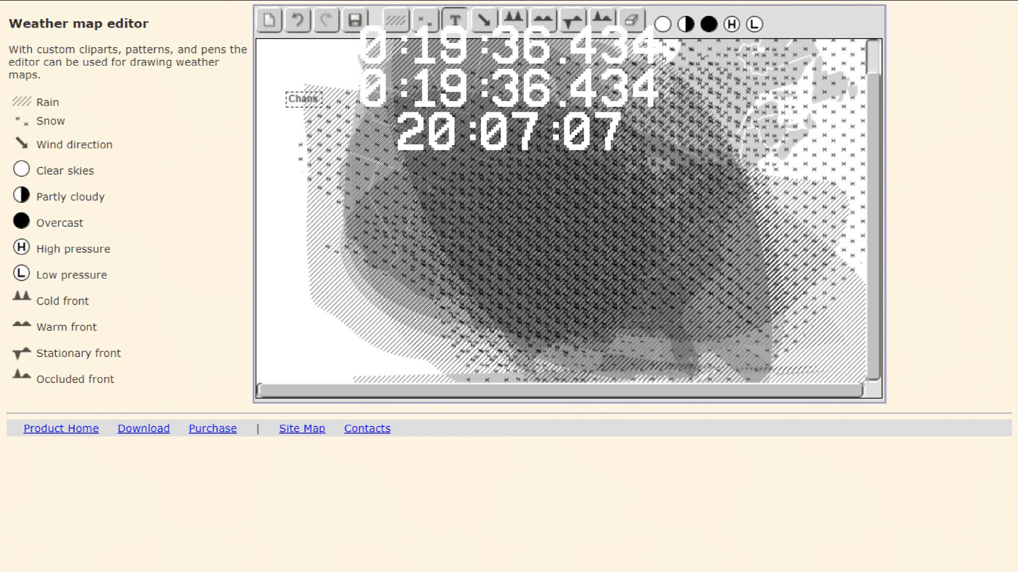
key(Return)
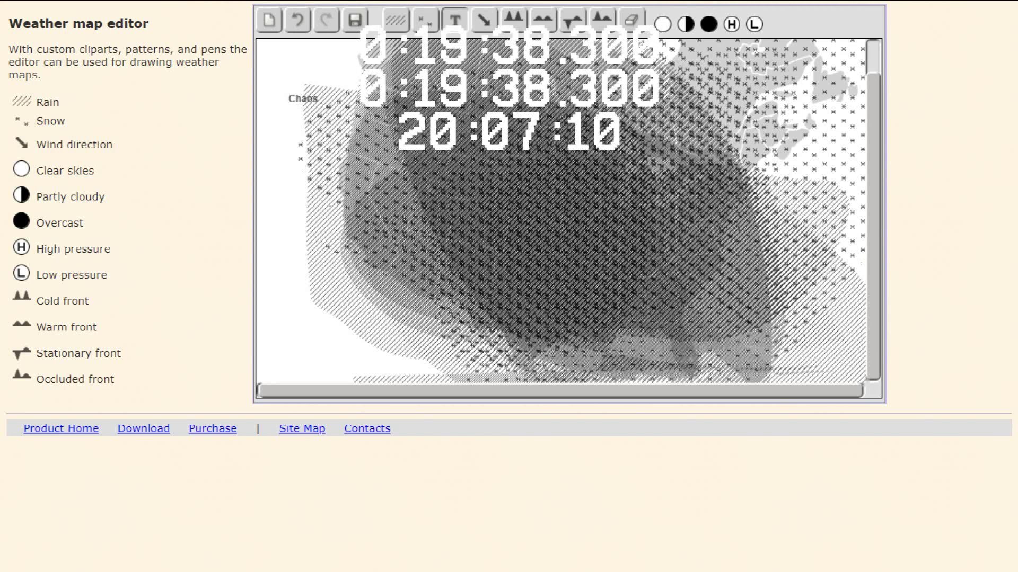
click(396, 20)
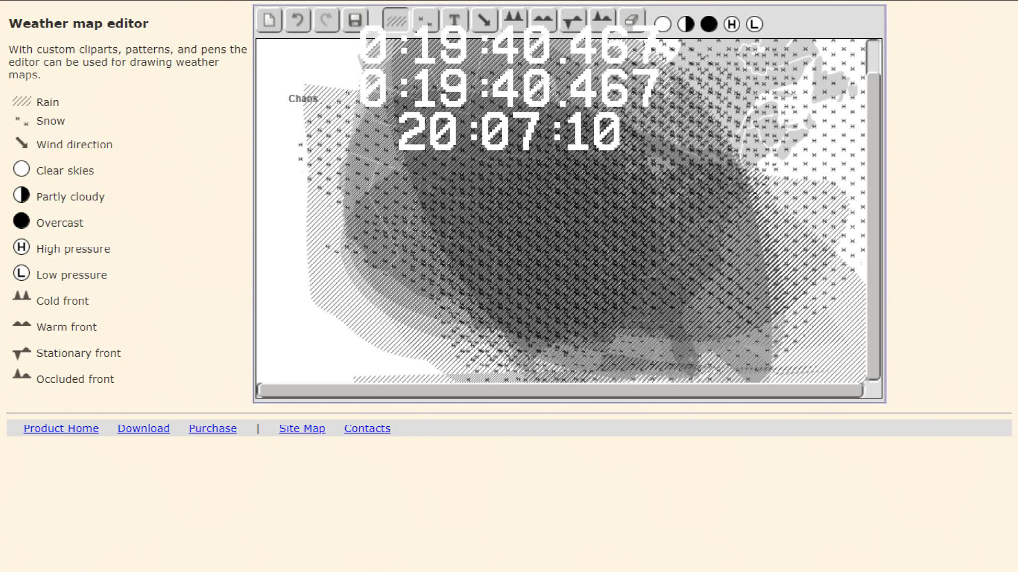
mouse_move(439, 242)
mouse_down()
mouse_move(256, 176)
mouse_move(287, 43)
mouse_move(324, 45)
mouse_move(379, 245)
mouse_up()
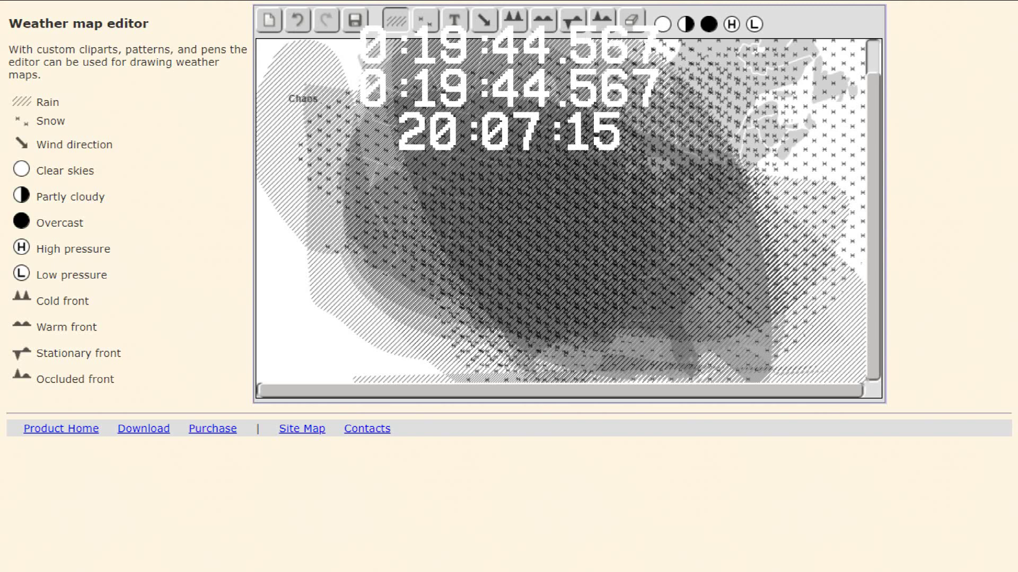
Step: Save the finished weather map and start a new blank one
click(355, 21)
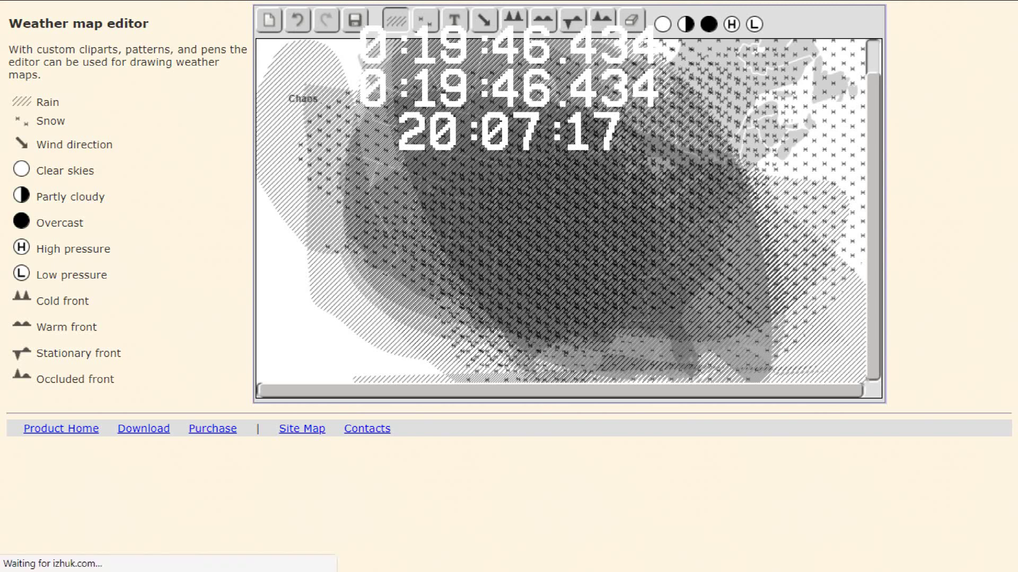
click(269, 21)
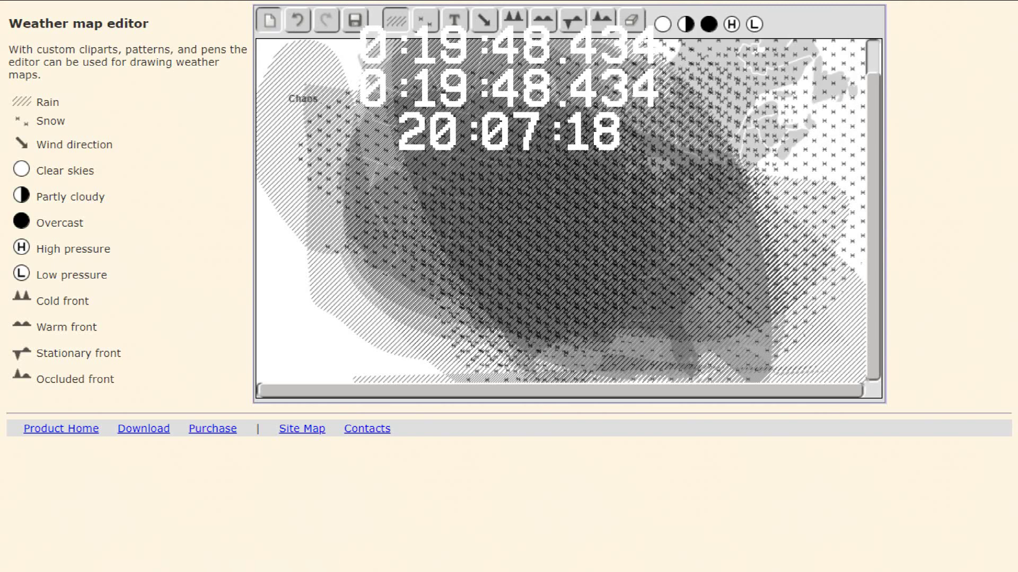
Step: Switch to VideoPad and import the images noname (1), noname (2) and noname (3) from the Downloads folder
mouse_move(265, 1)
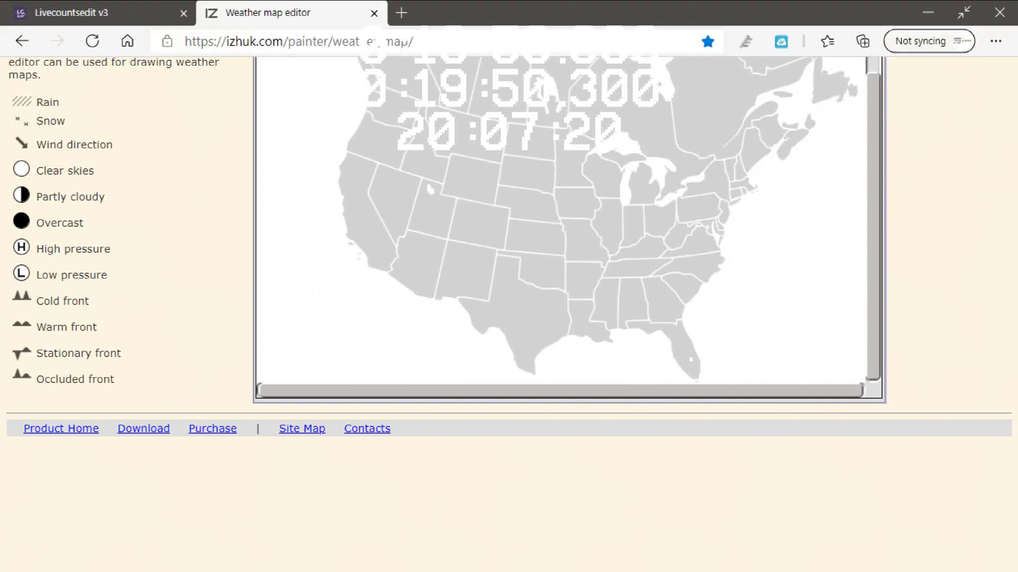
click(928, 12)
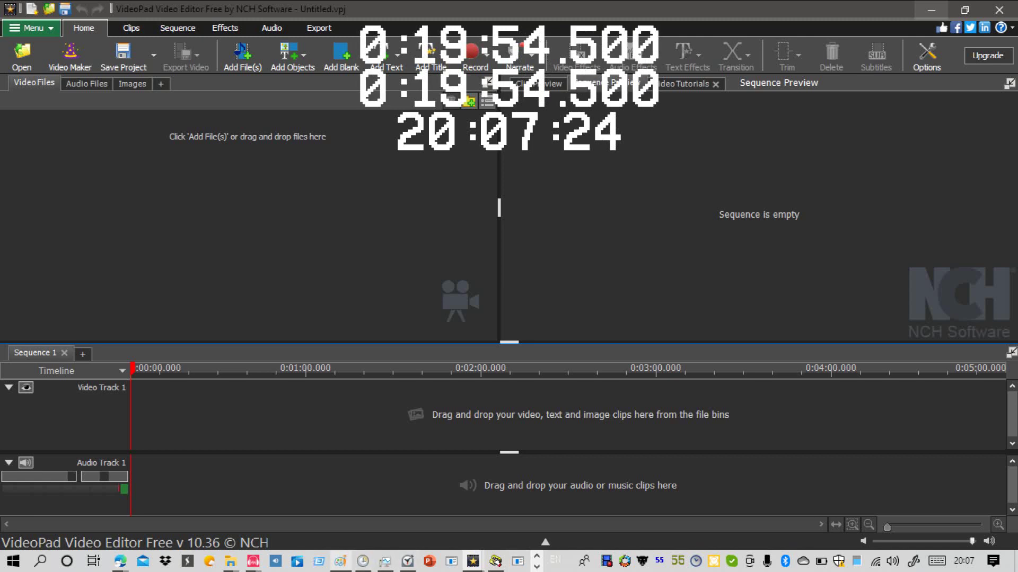
mouse_move(230, 562)
click(182, 504)
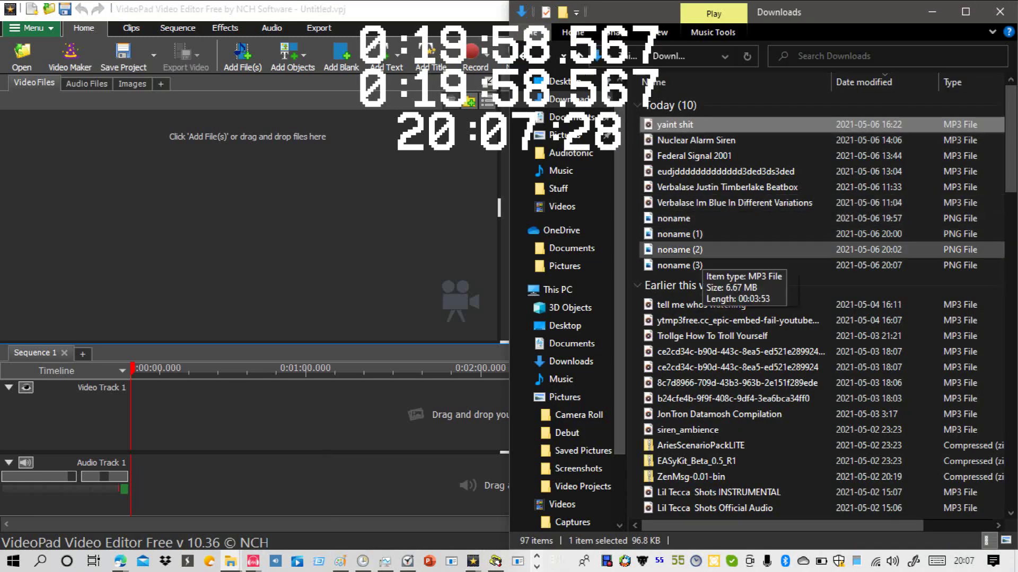
drag(633, 229, 318, 209)
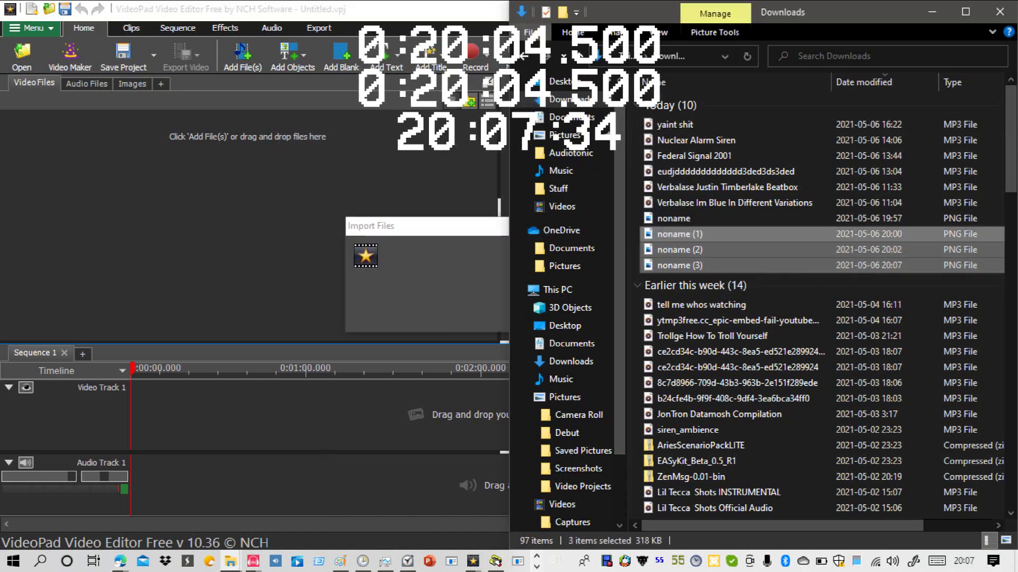
Step: Import noname.png from the Downloads folder and place it at the start of Video Track 1
click(665, 220)
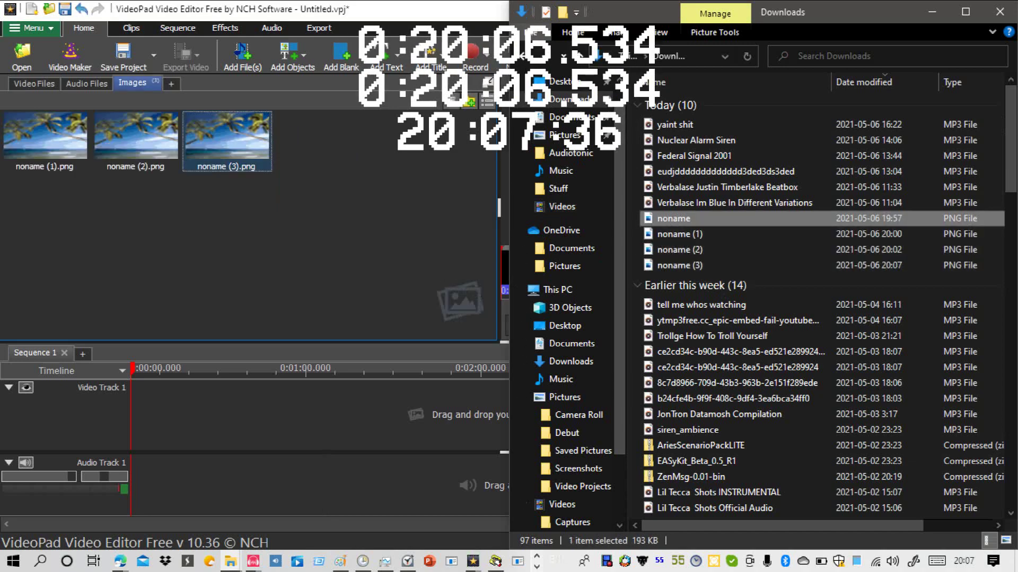
drag(672, 218, 359, 205)
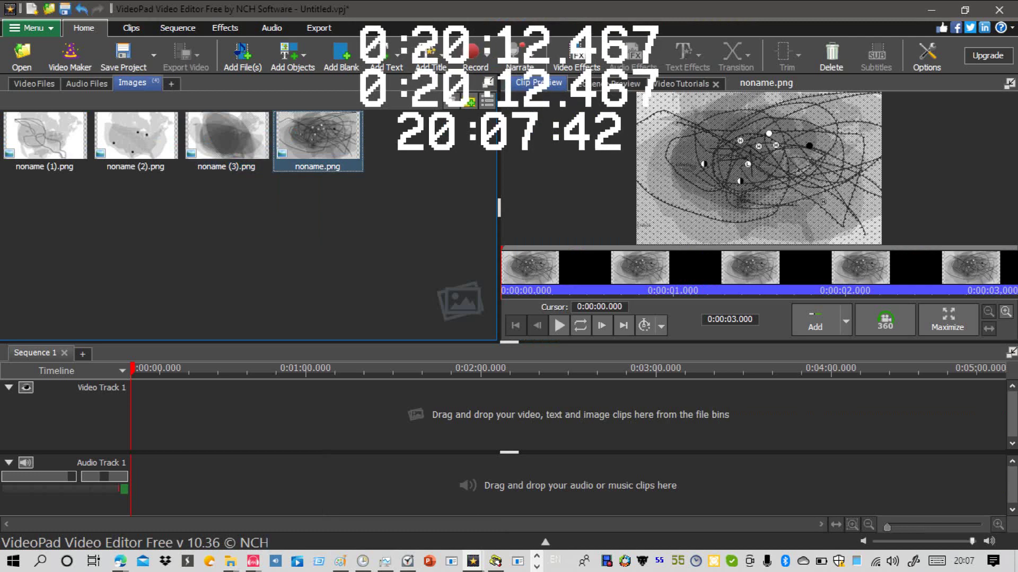
drag(317, 140, 192, 418)
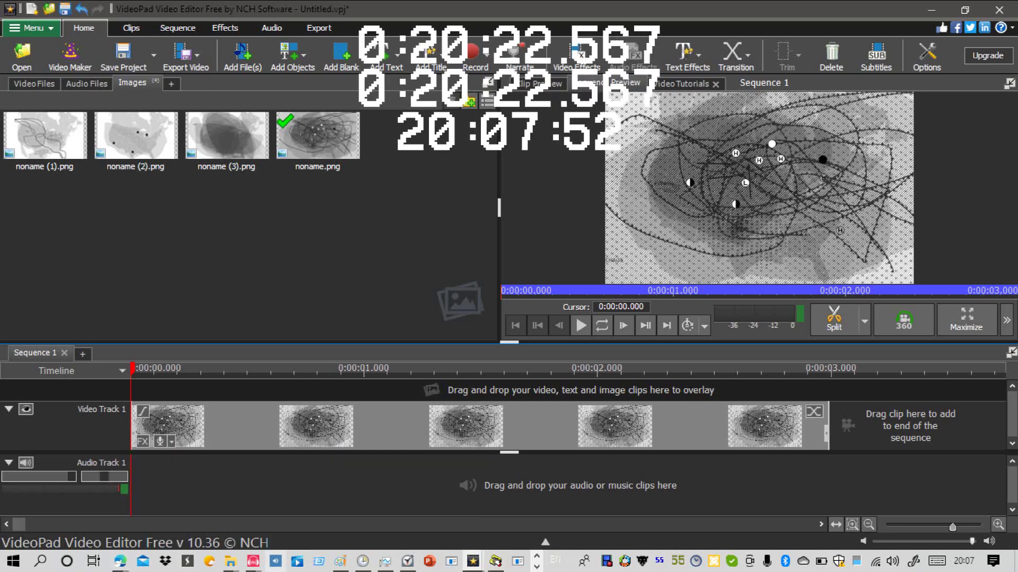
Step: Import the audio file Trollge How To Troll Yourself.mp3 from the Downloads folder into the project
mouse_move(340, 561)
mouse_move(230, 562)
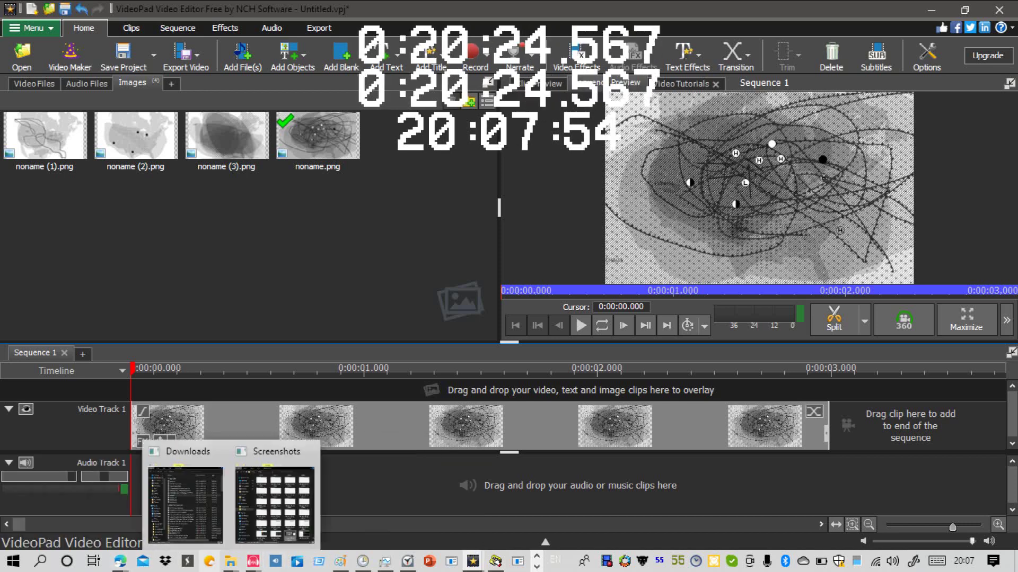
click(186, 477)
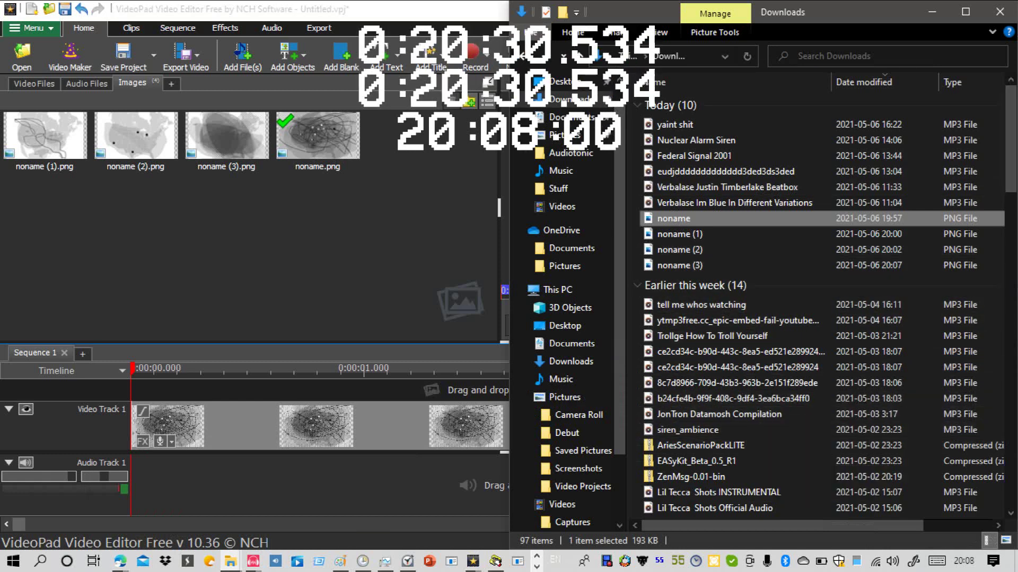
click(712, 335)
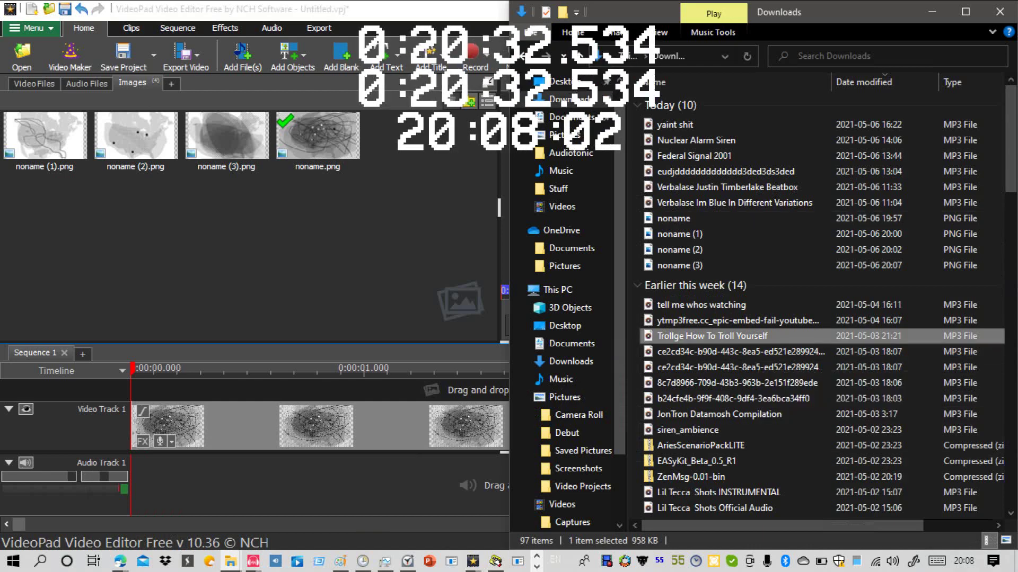
drag(712, 335, 440, 302)
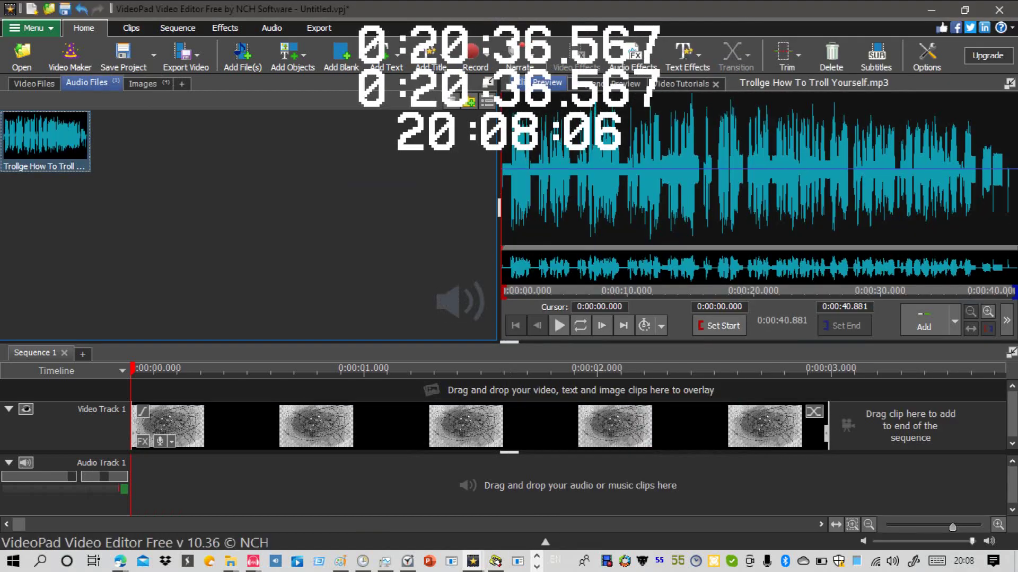
Step: Set the speed of the Trollge How To Troll Yourself.mp3 clip to 90%, with Keep audio pitch unchanged turned off
right_click(65, 134)
click(106, 349)
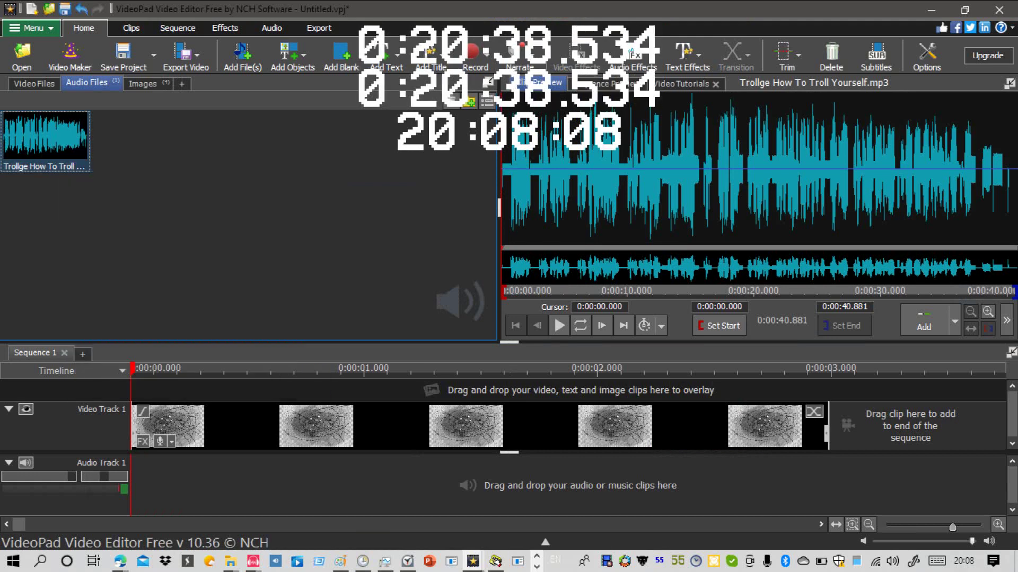
click(388, 270)
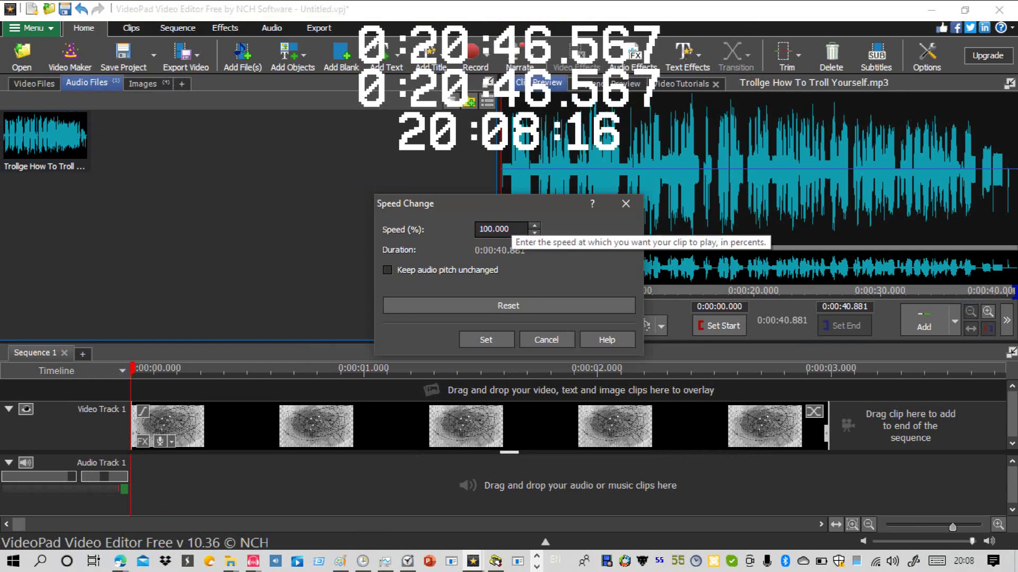
drag(511, 228, 383, 234)
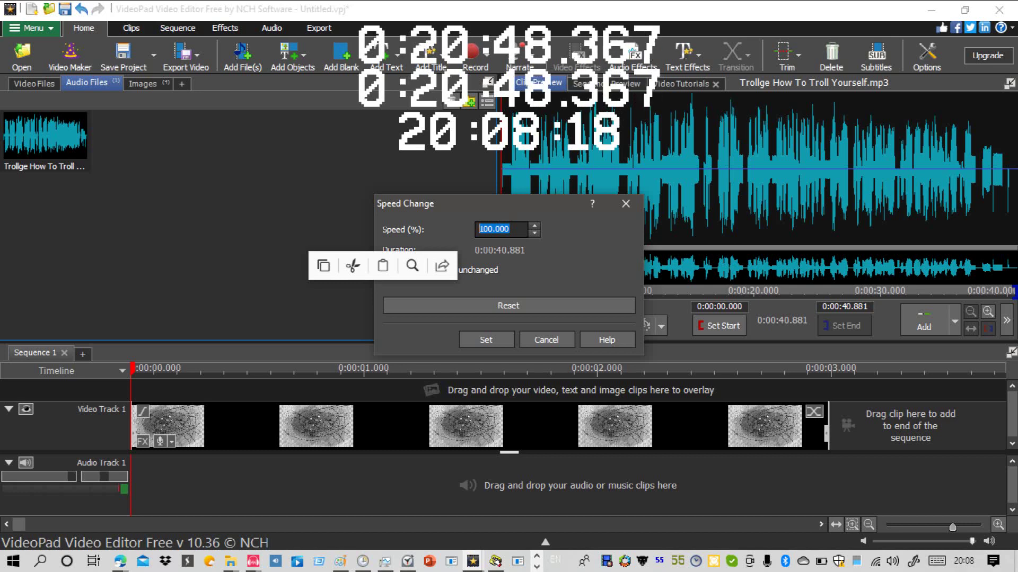
key(BackSpace)
text(90.000)
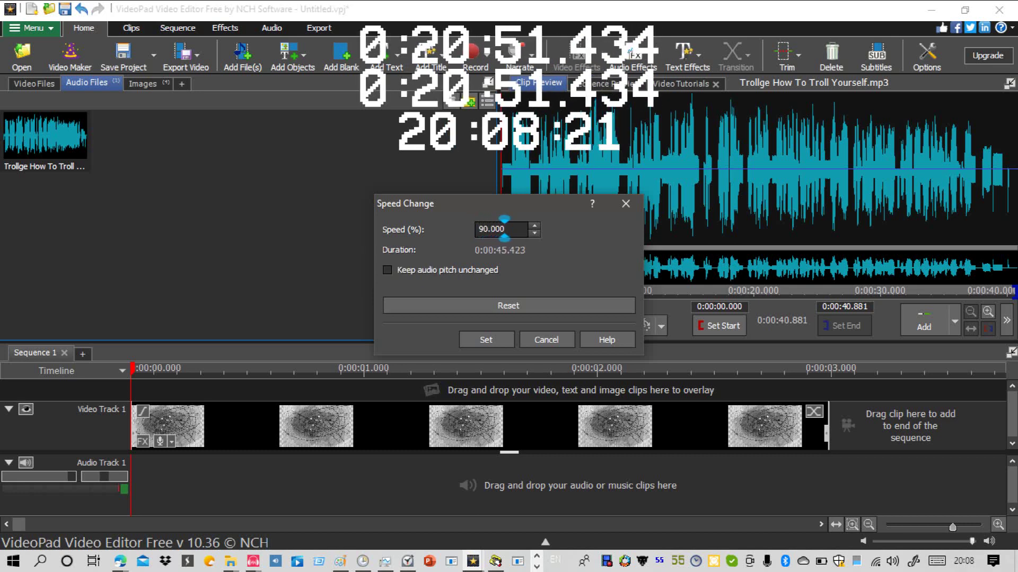
click(486, 339)
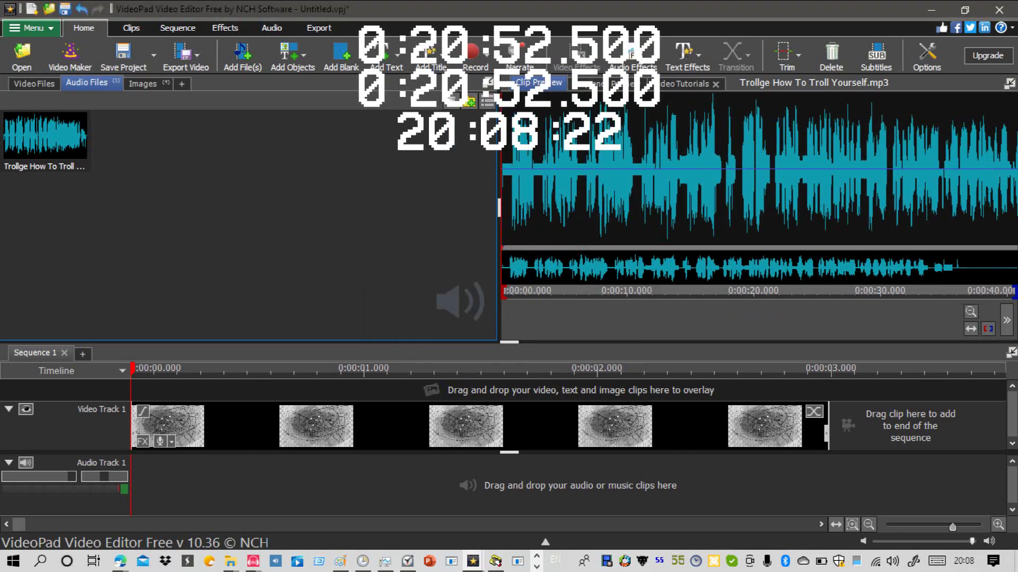
Step: Preview the slowed audio clip briefly and place it at the start of Audio Track 1
click(559, 326)
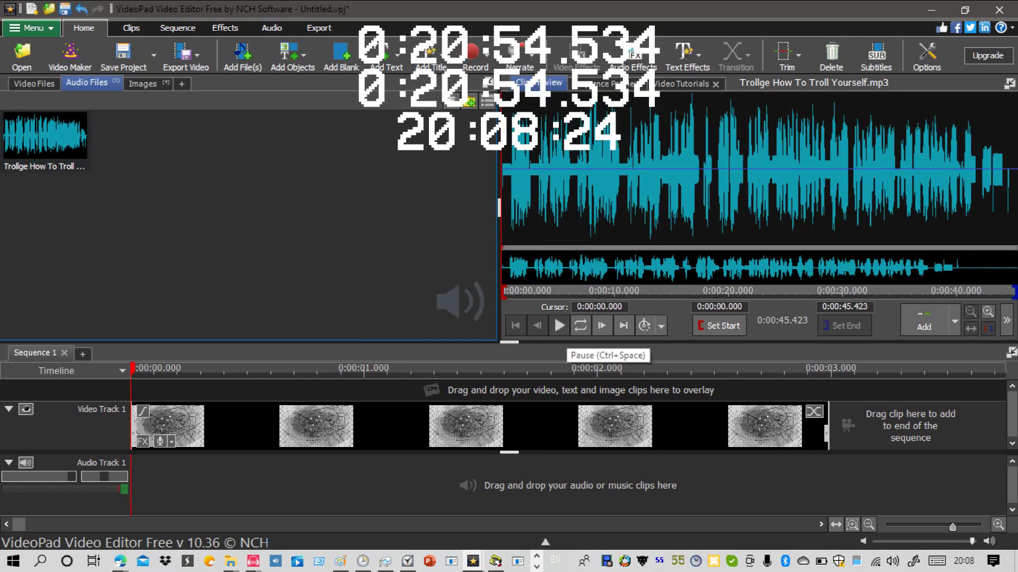
click(559, 325)
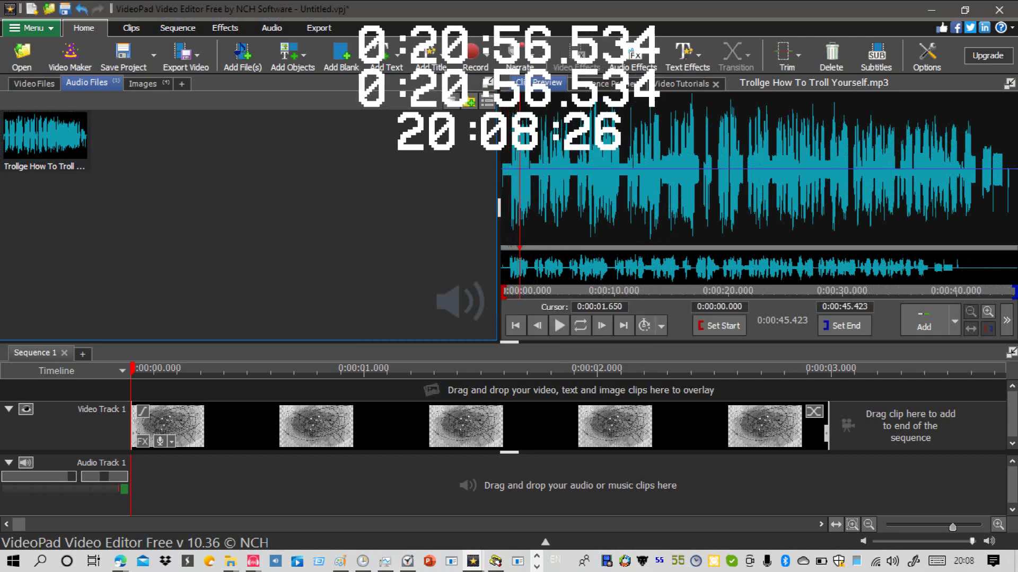
click(515, 325)
click(46, 136)
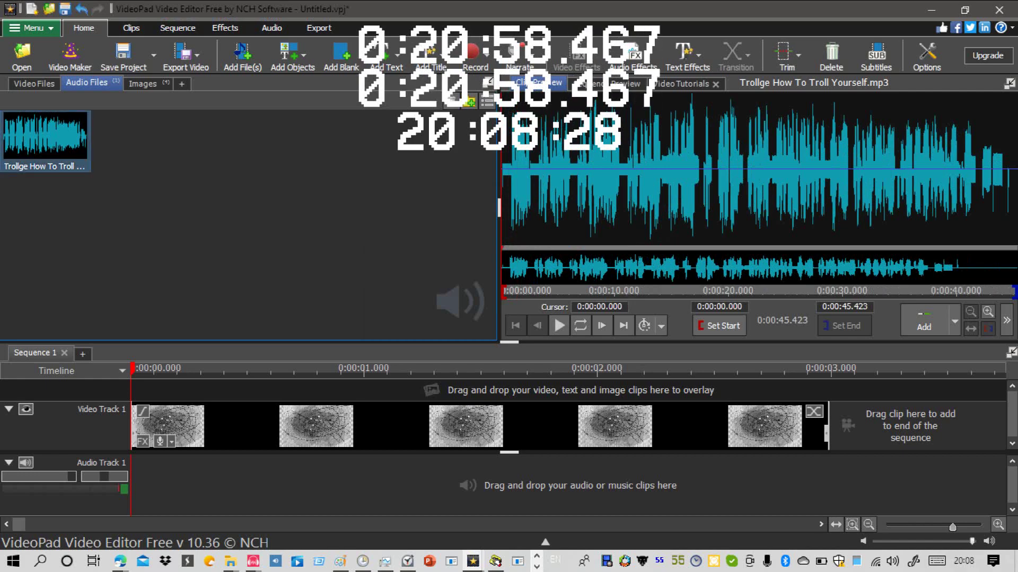
drag(45, 140, 121, 479)
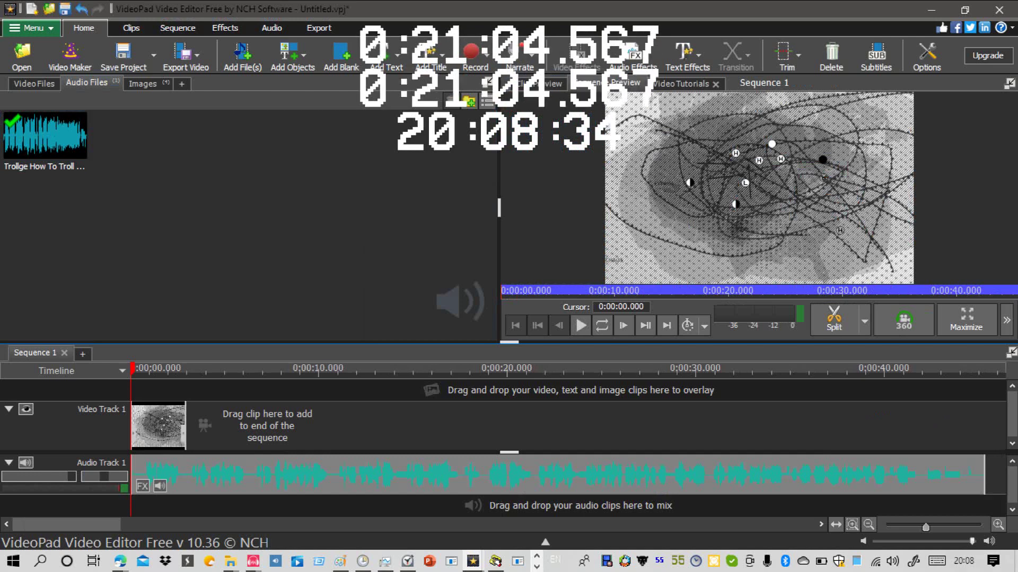
Step: Trim the noname.png clip on Video Track 1 to start at about 0.83 s and end at about 2.61 s
drag(132, 369, 182, 370)
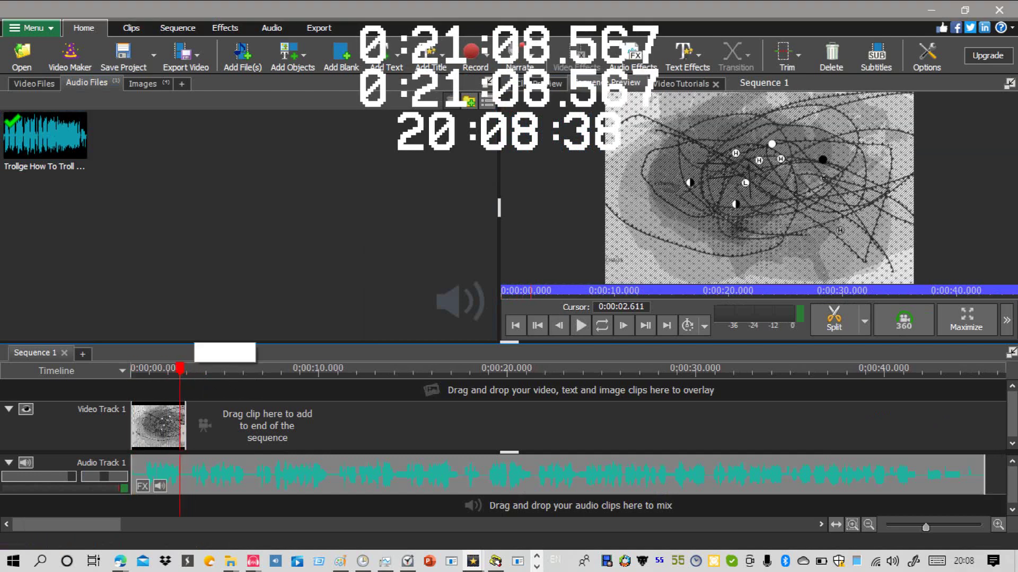
drag(185, 435, 180, 434)
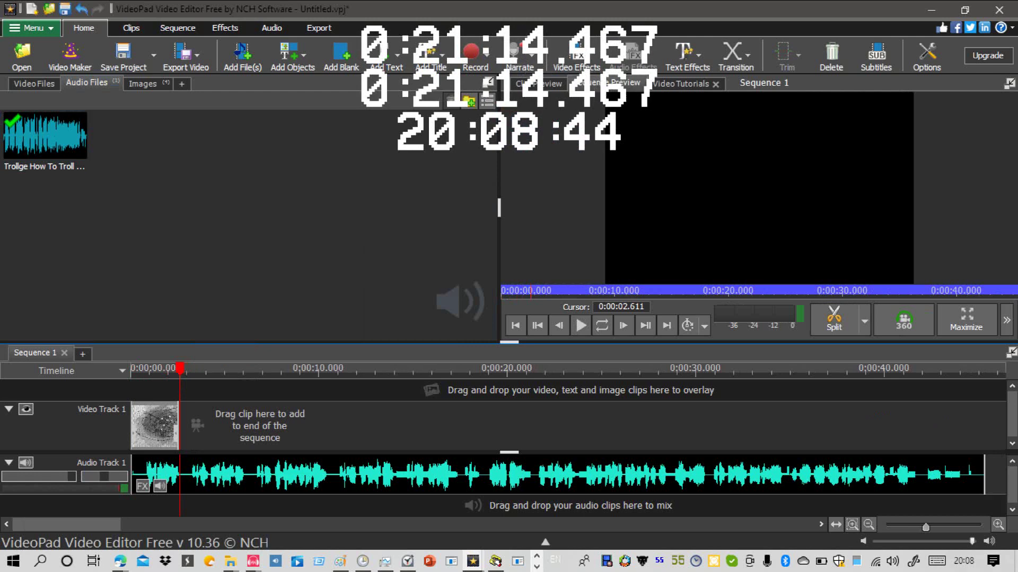
drag(180, 368, 144, 369)
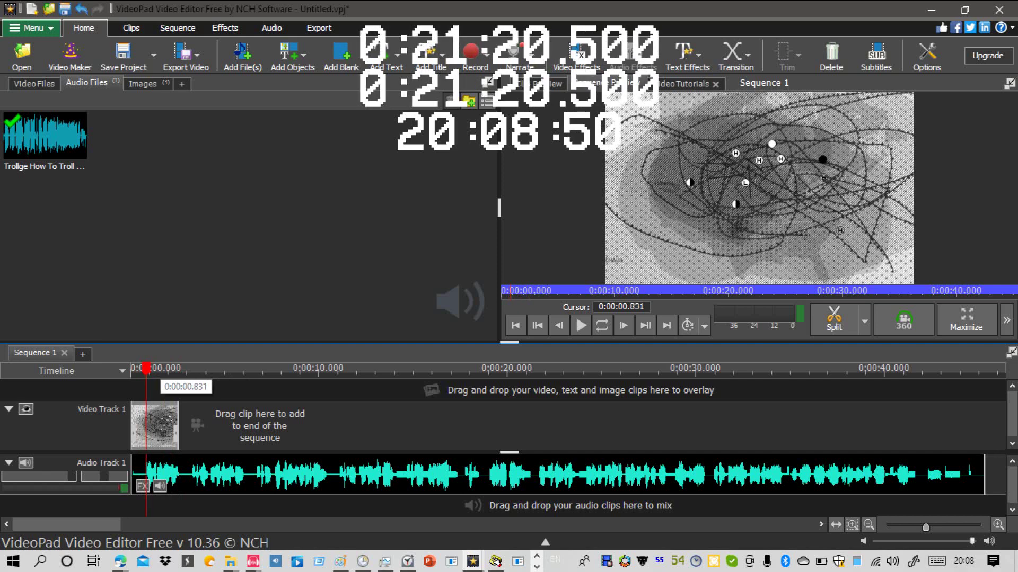
mouse_move(179, 424)
mouse_down()
mouse_move(162, 424)
mouse_move(163, 392)
mouse_move(148, 424)
mouse_move(164, 424)
mouse_up()
click(195, 392)
click(147, 369)
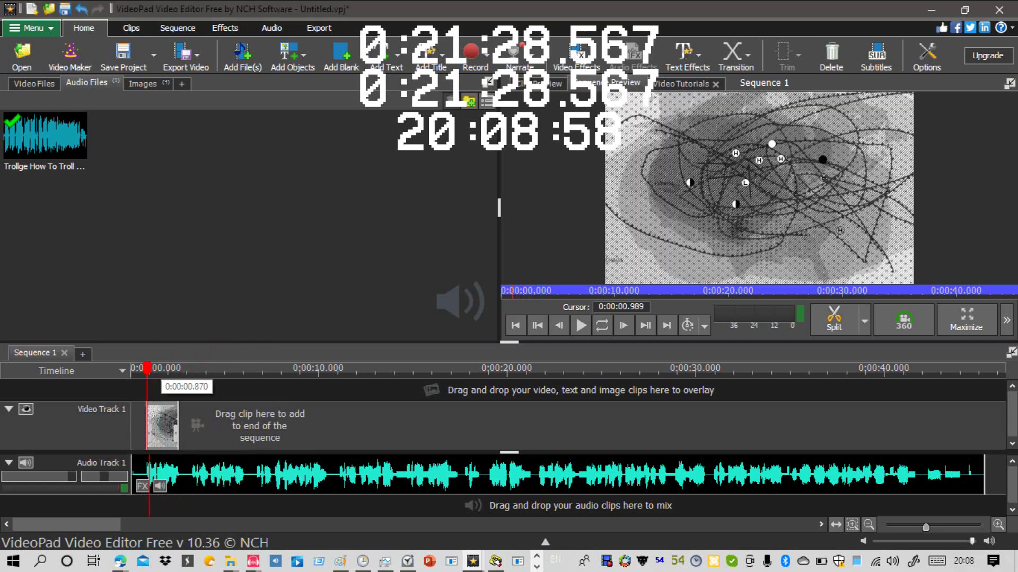
Step: Lower Audio Track 1's volume to roughly a fifth of its range while playing the sequence from the start
drag(147, 369, 132, 370)
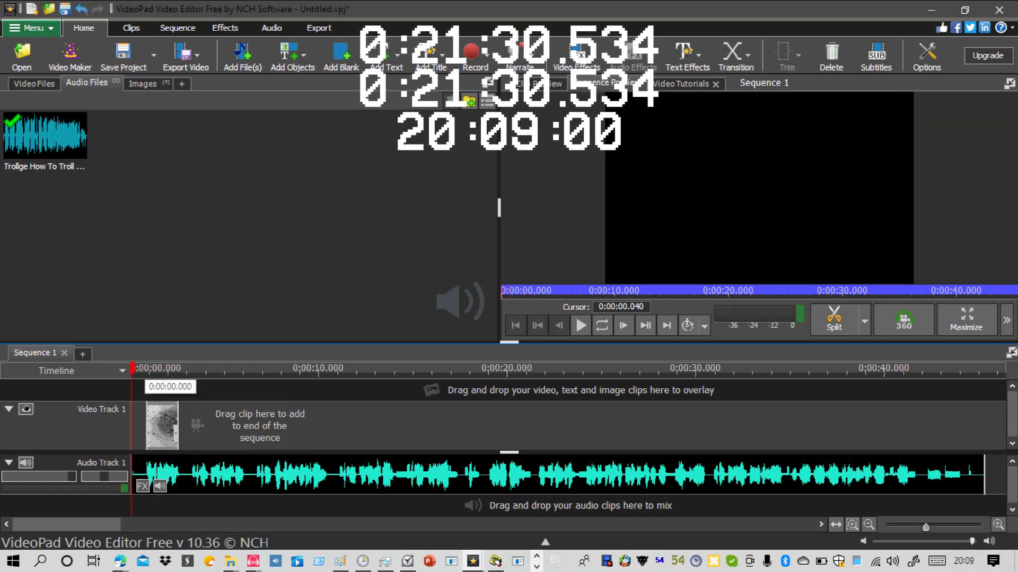
drag(71, 477, 60, 476)
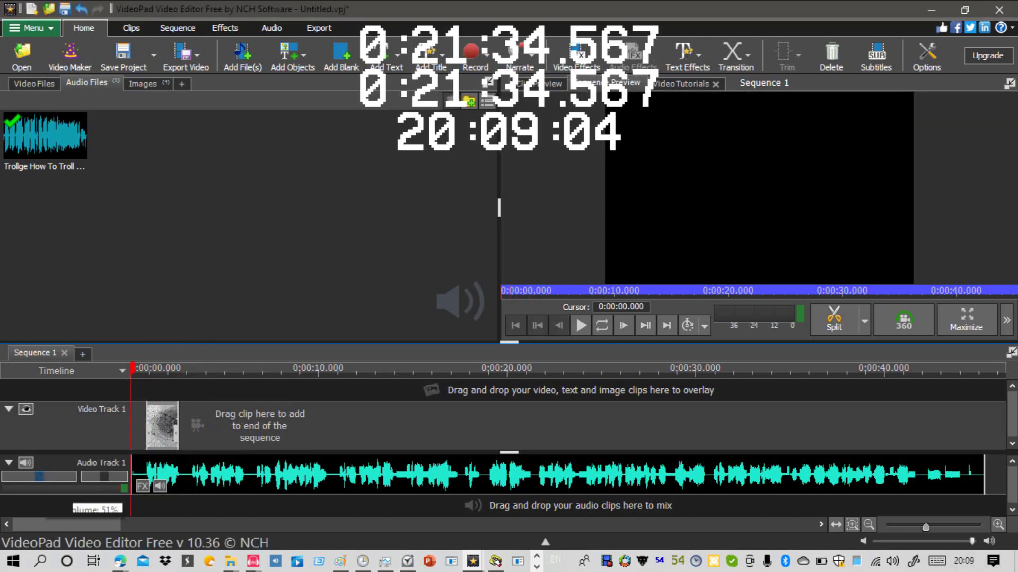
click(581, 325)
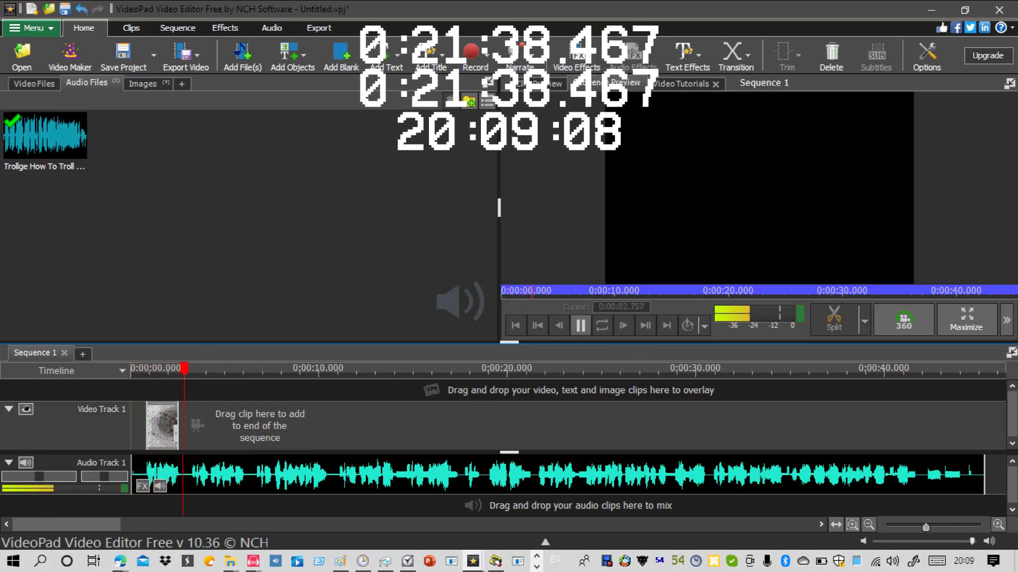
drag(40, 477, 16, 476)
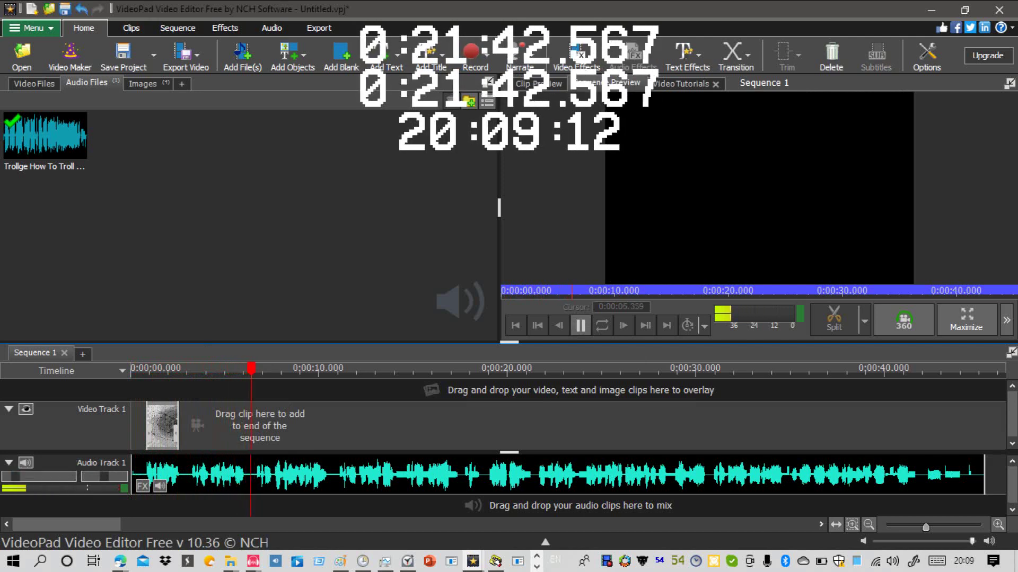
click(581, 326)
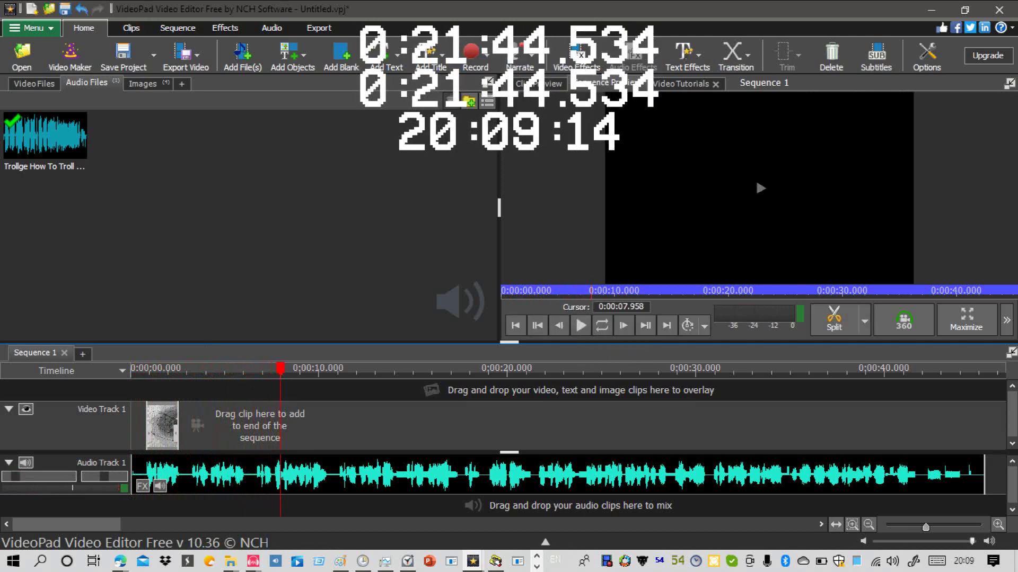
Step: Place noname (3).png on Video Track 1 starting at about 3.24 s, where the second audio section begins
drag(281, 370, 191, 369)
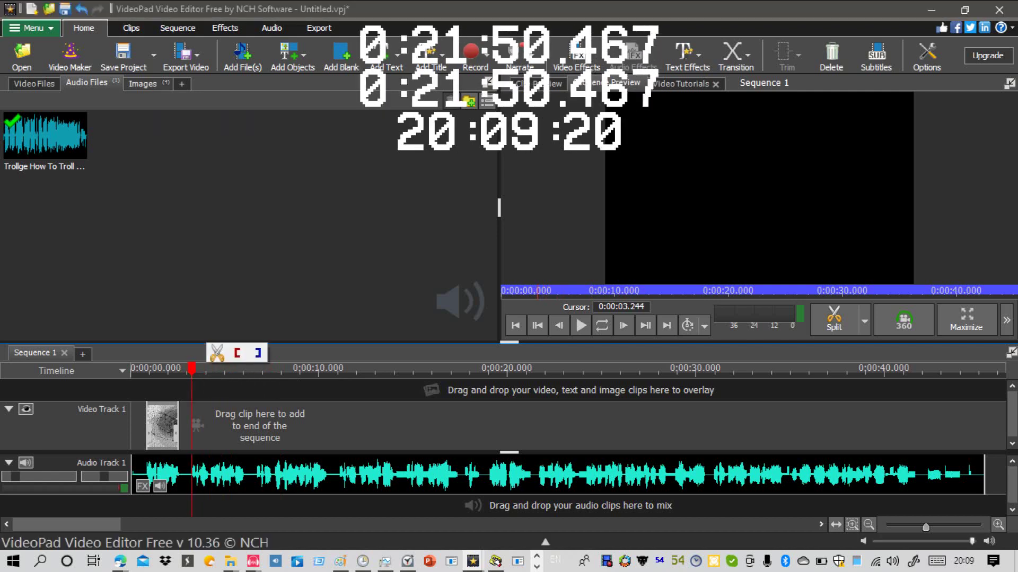
click(143, 83)
drag(226, 135, 240, 463)
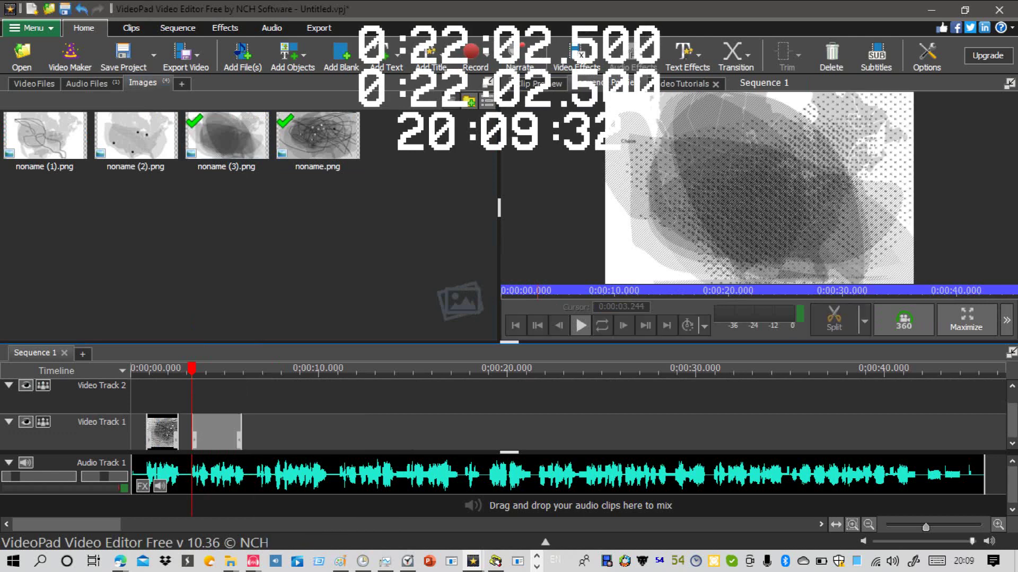
Step: Place noname (2).png on Video Track 1 at about 6.69 s and trim its end to about 10.45 s
key(space)
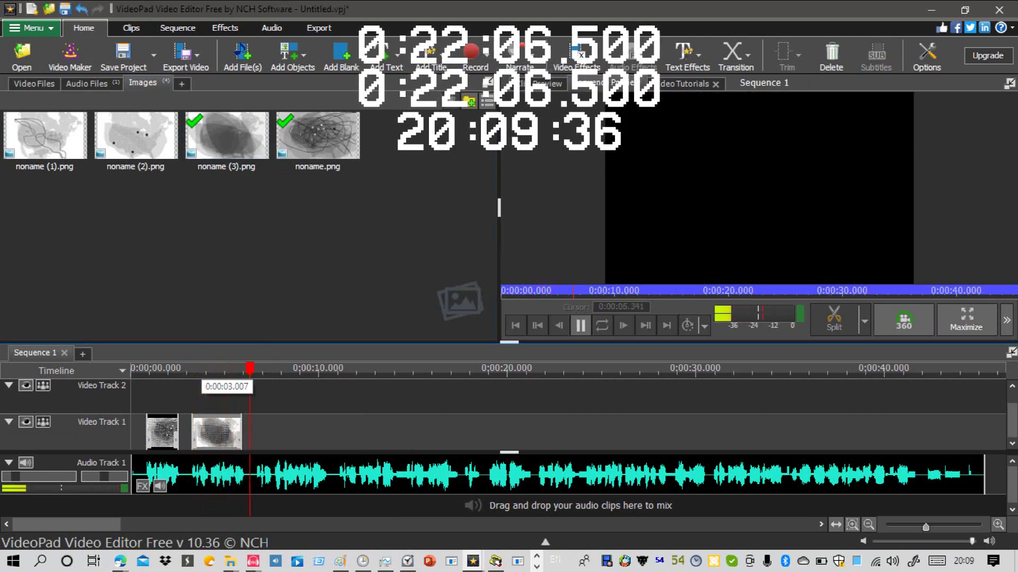
key(space)
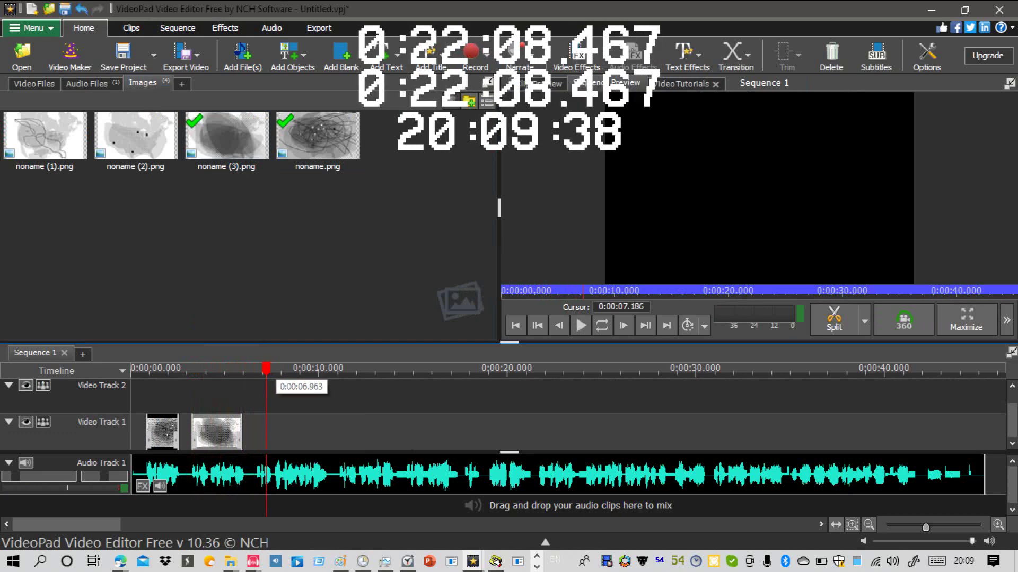
drag(264, 370, 256, 370)
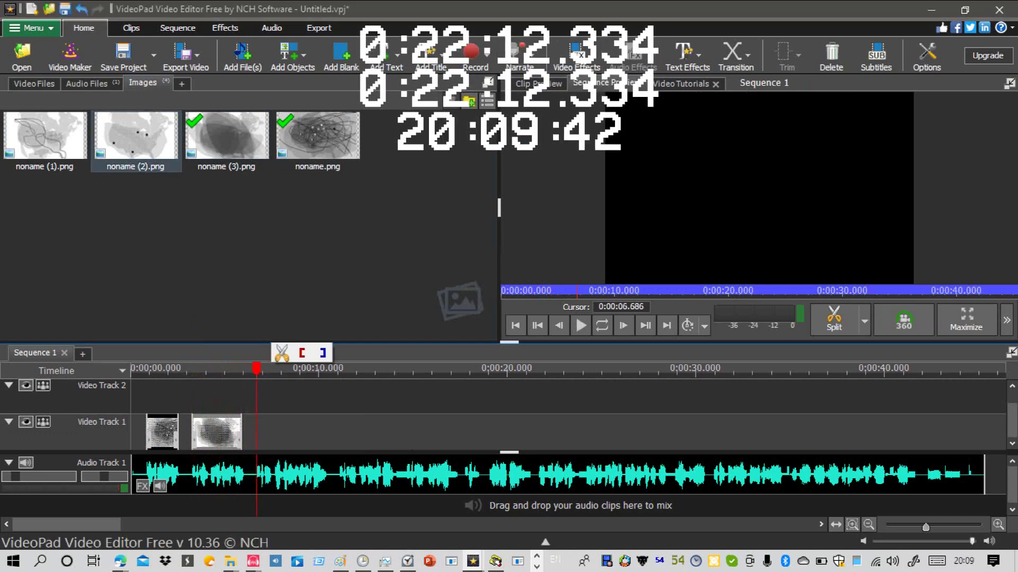
drag(136, 136, 321, 424)
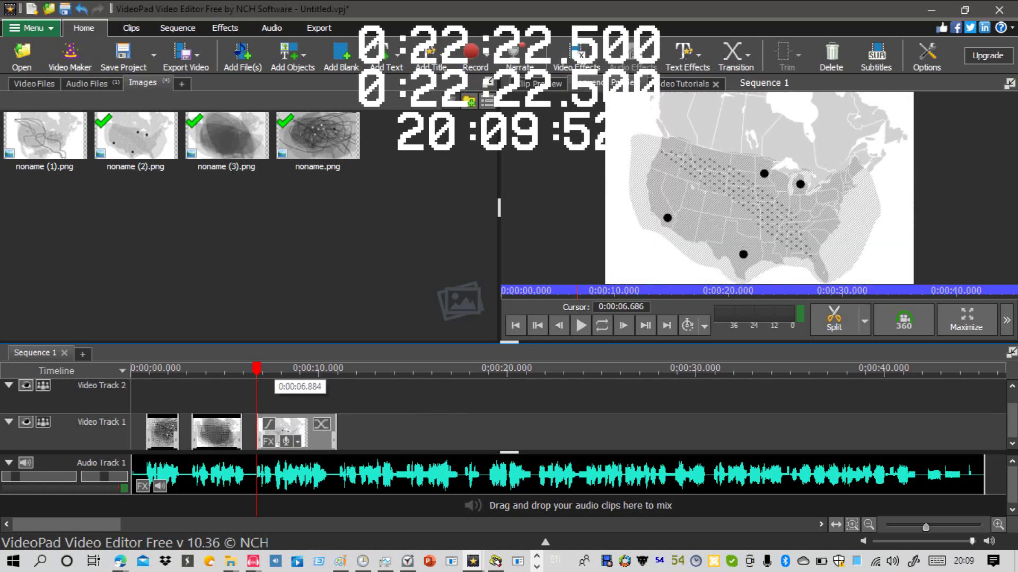
drag(256, 369, 327, 368)
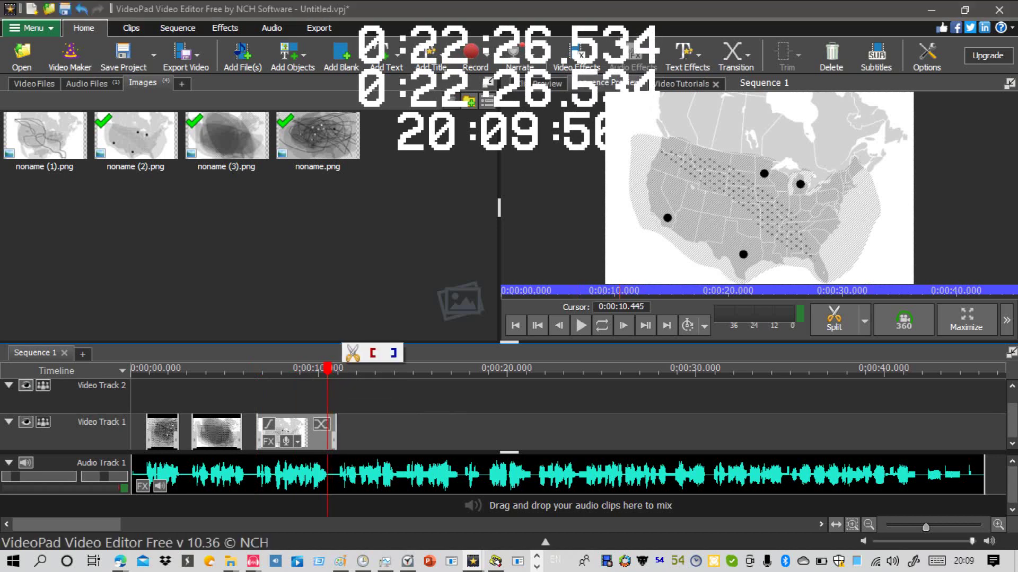
drag(335, 432, 326, 432)
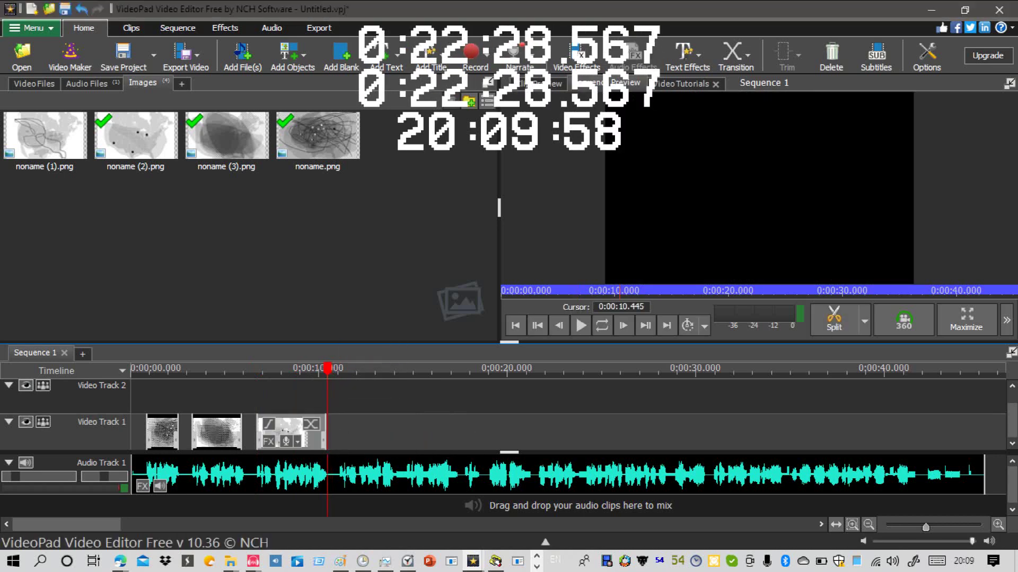
Step: Play the audio following the noname (2).png clip and set the playhead to about 11.08 s, where the next audio section starts
drag(327, 369, 339, 368)
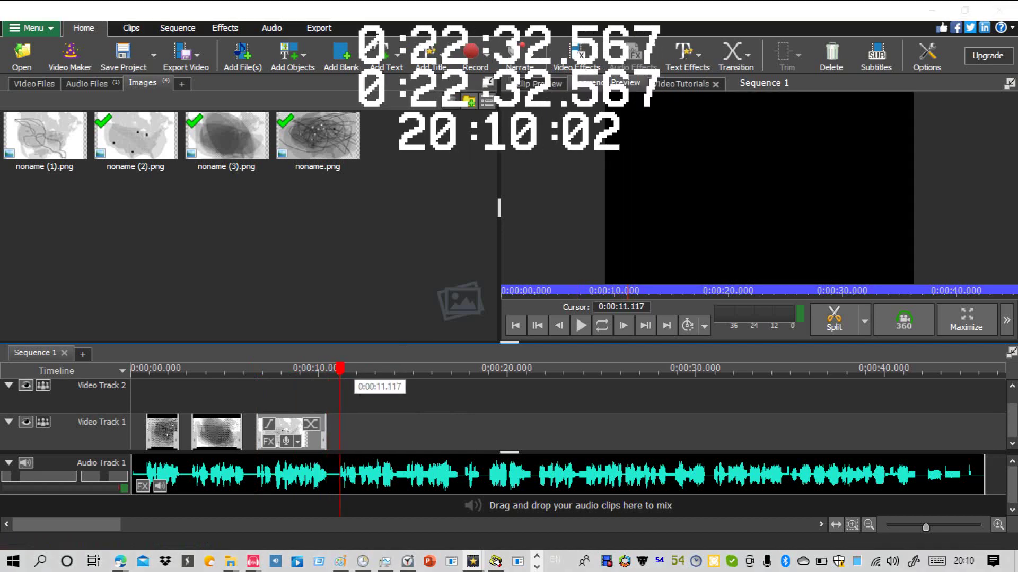
click(581, 326)
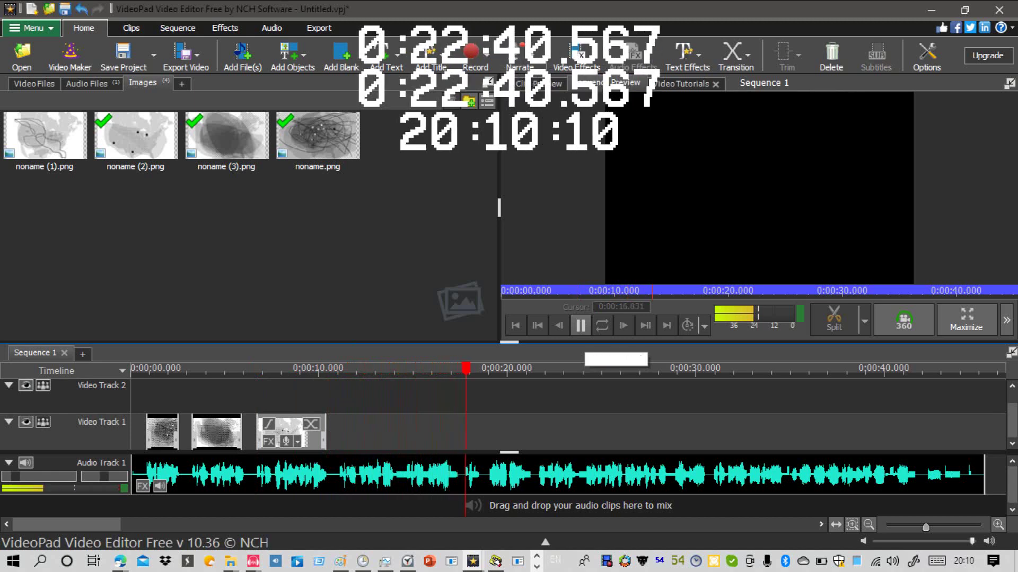
click(580, 325)
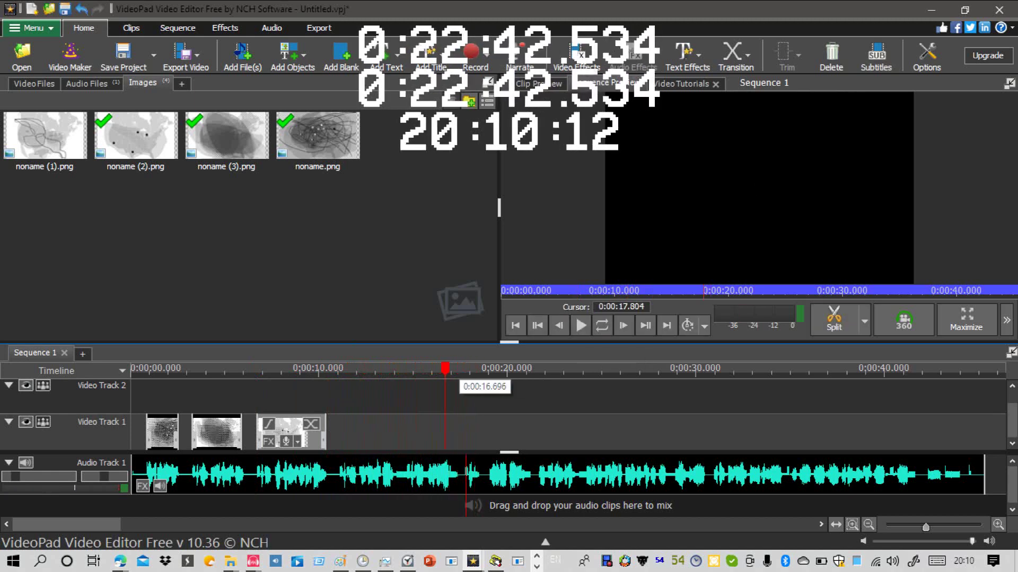
click(340, 369)
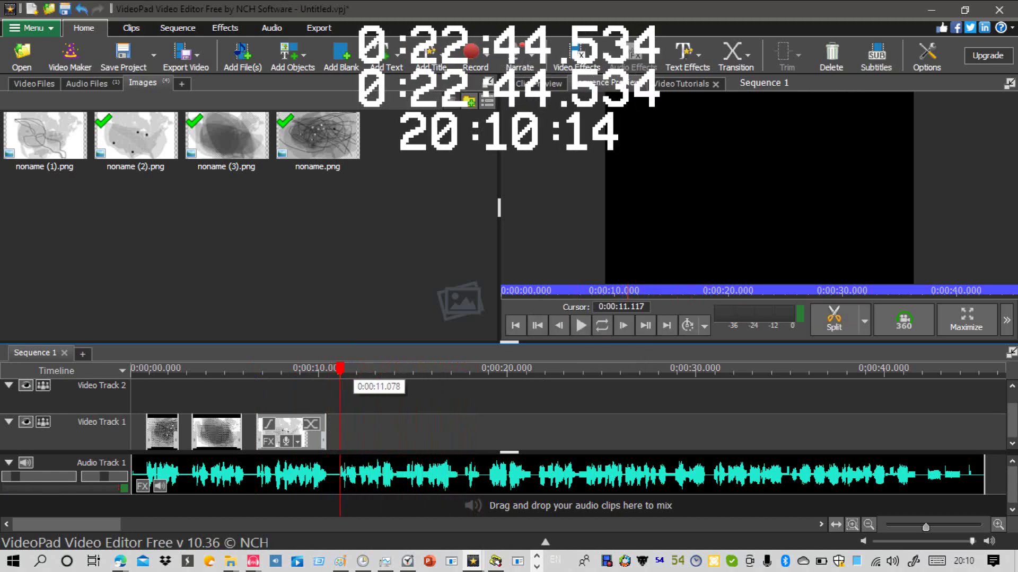
click(337, 369)
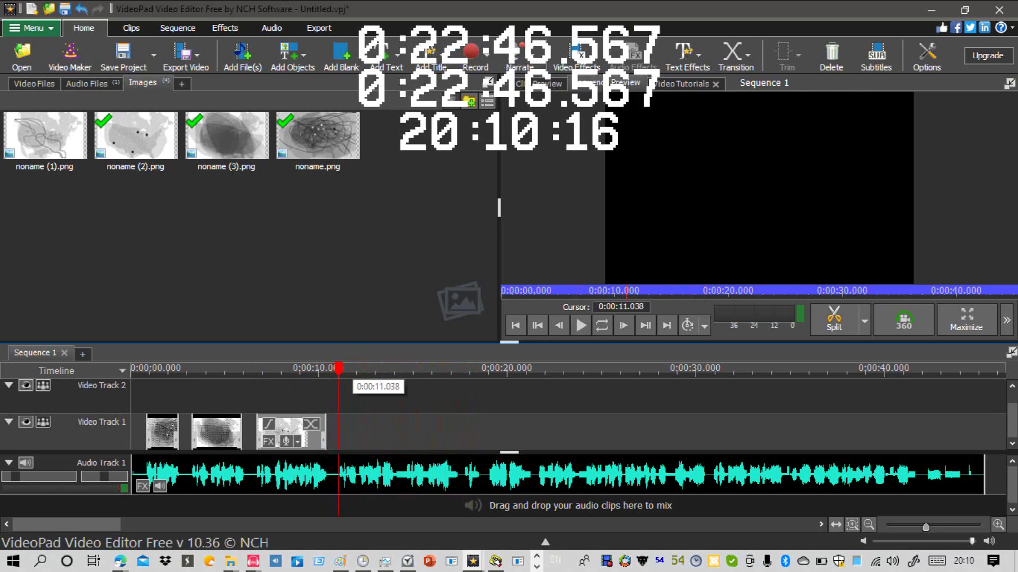
click(340, 369)
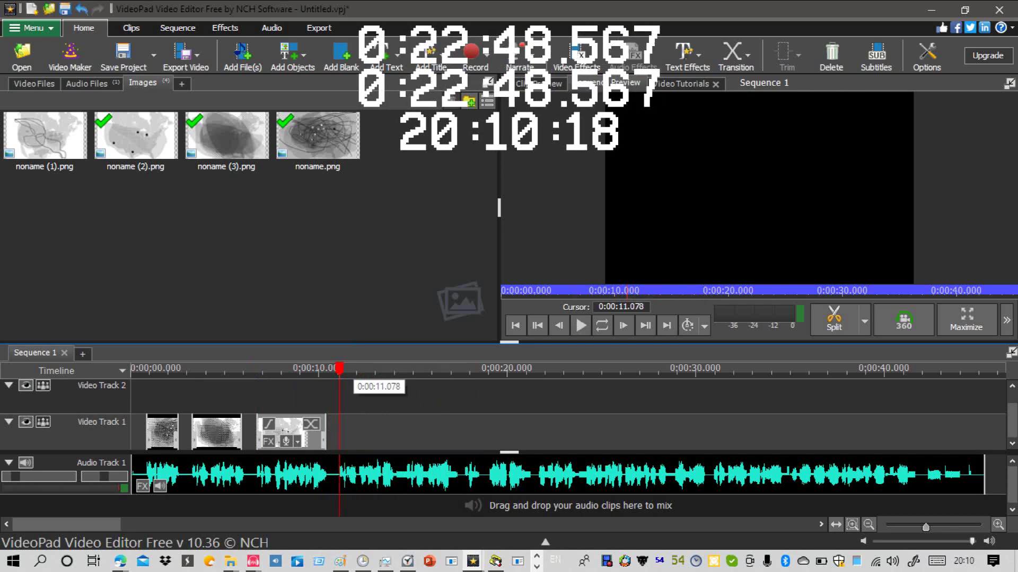
key(space)
key(space)
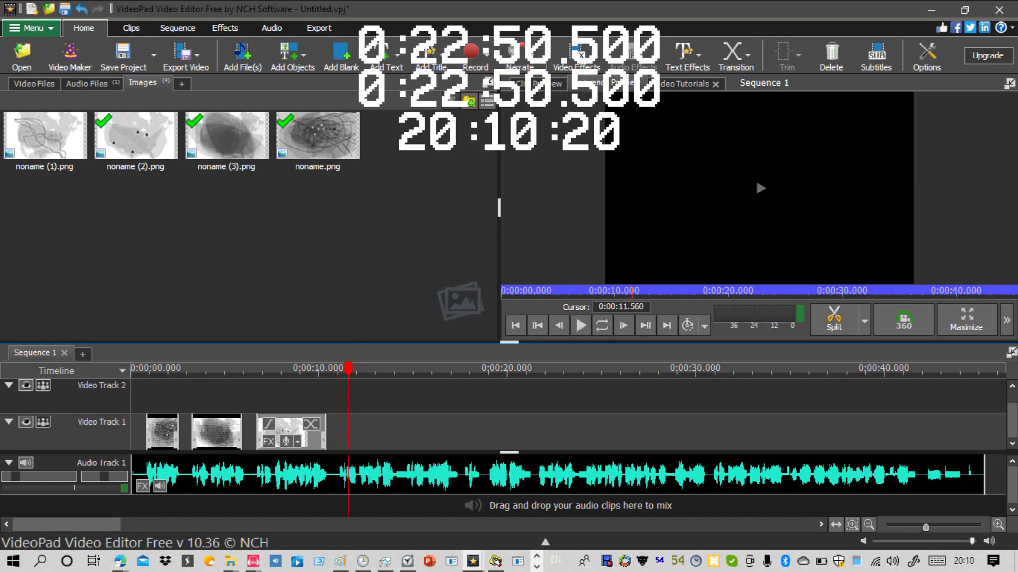
drag(348, 369, 338, 369)
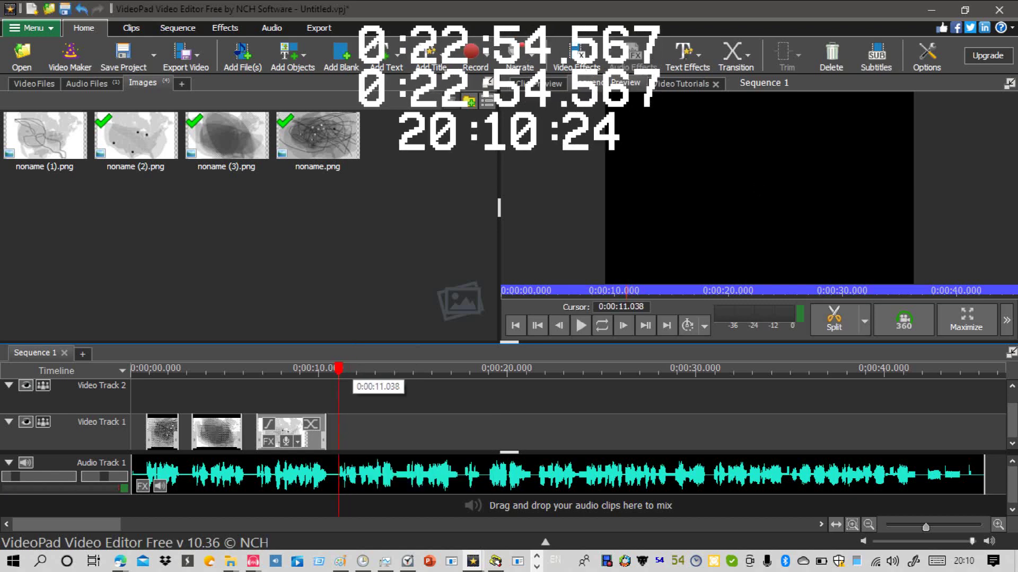
click(340, 369)
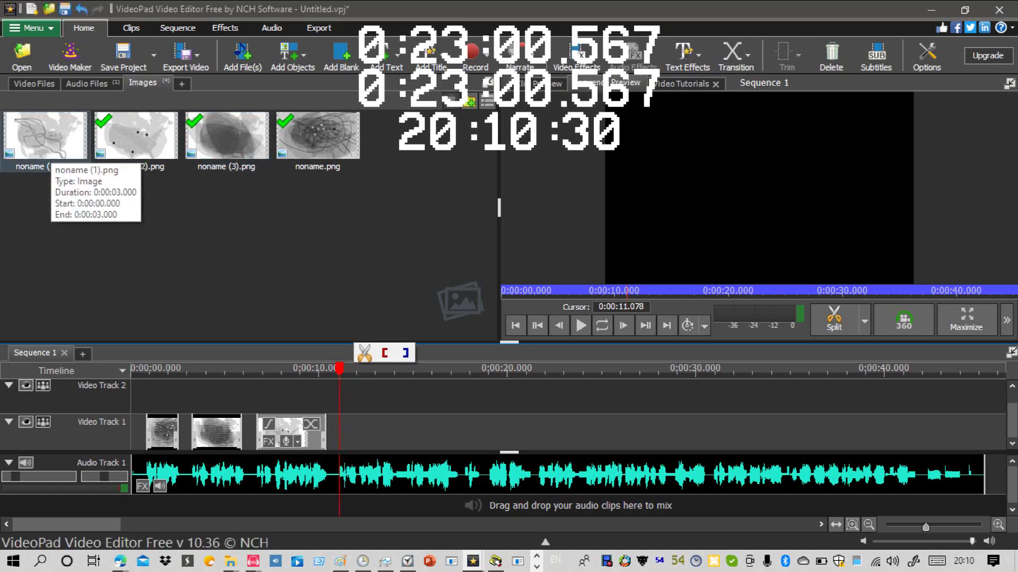
Step: Place noname (1).png on Video Track 1 starting at about 11.08 s and play that section with its audio
drag(48, 156, 395, 370)
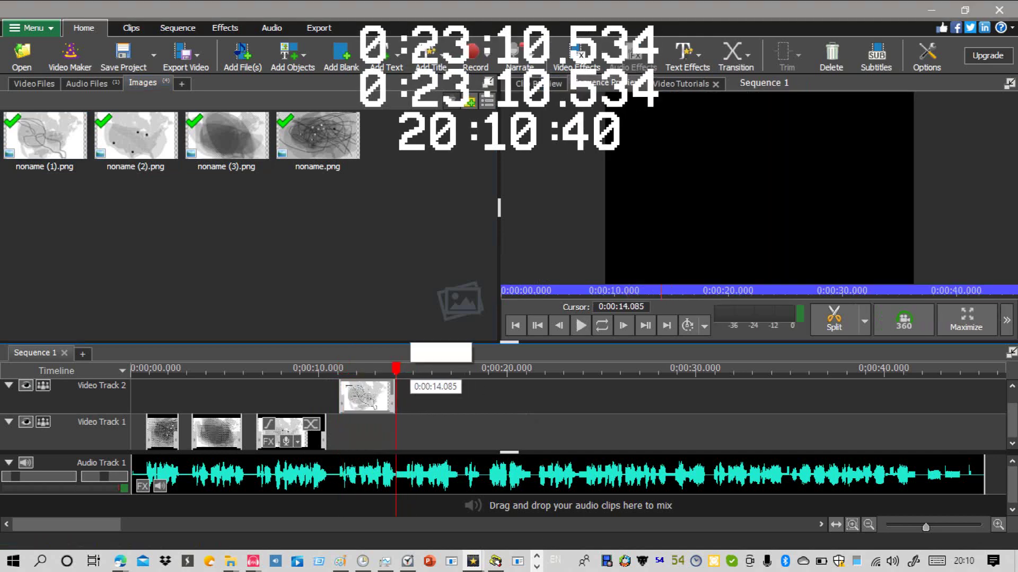
click(367, 398)
drag(367, 399, 374, 429)
drag(397, 370, 328, 369)
key(space)
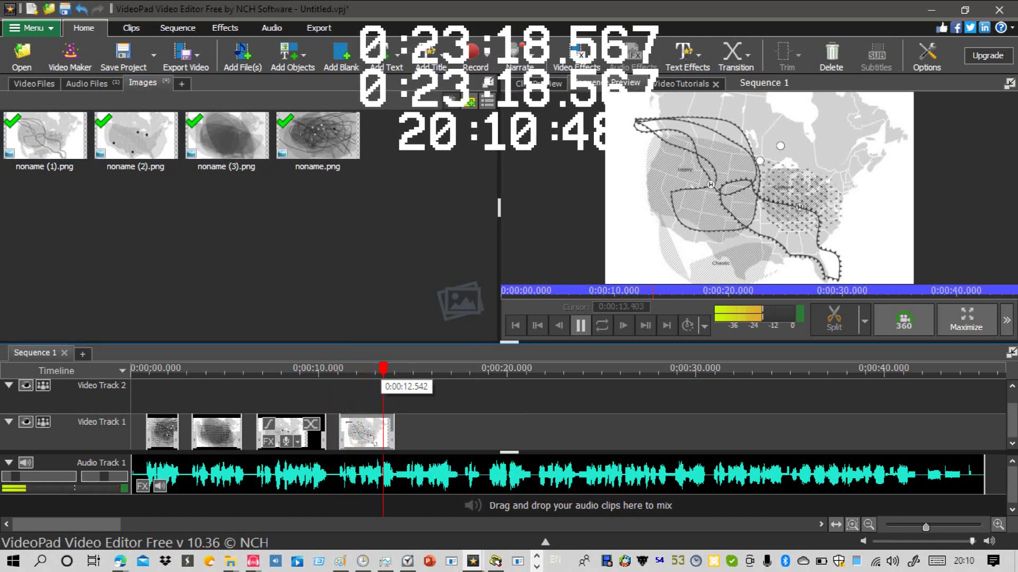
key(space)
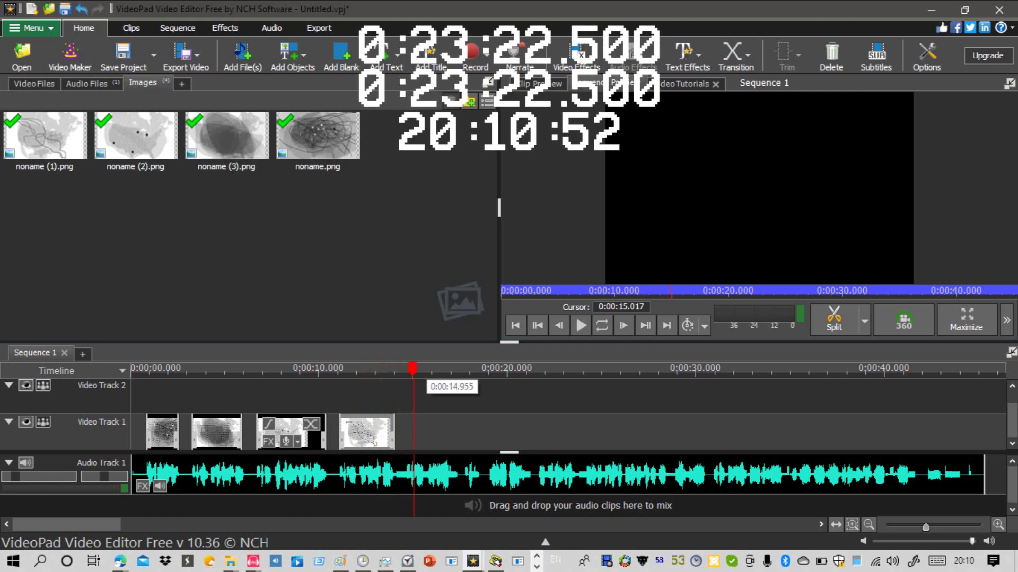
Step: Place noname.png on Video Track 1 at about 14.6 s, following the noname (1).png clip, and play that section
drag(412, 369, 396, 370)
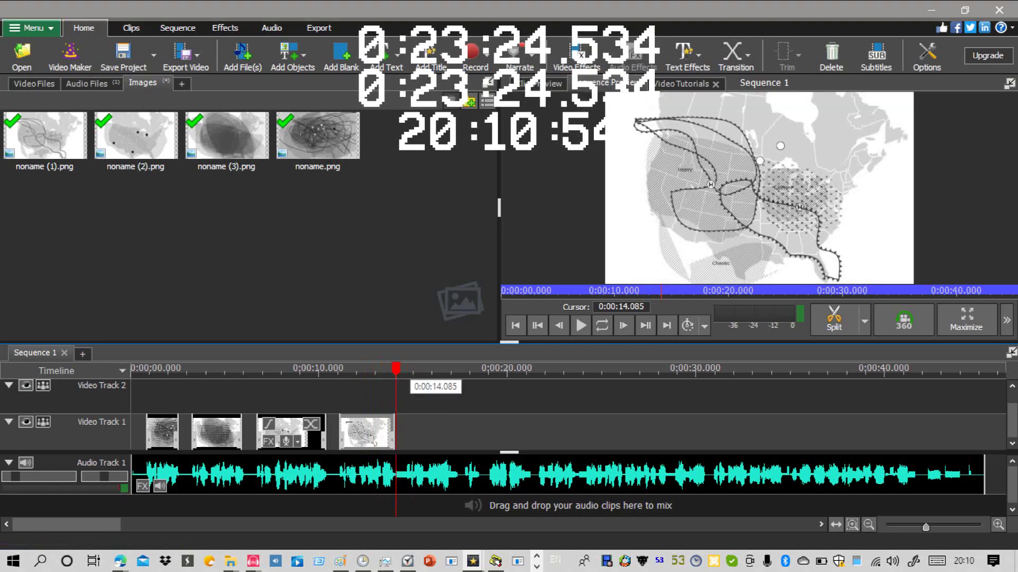
drag(318, 138, 402, 446)
drag(436, 434, 427, 405)
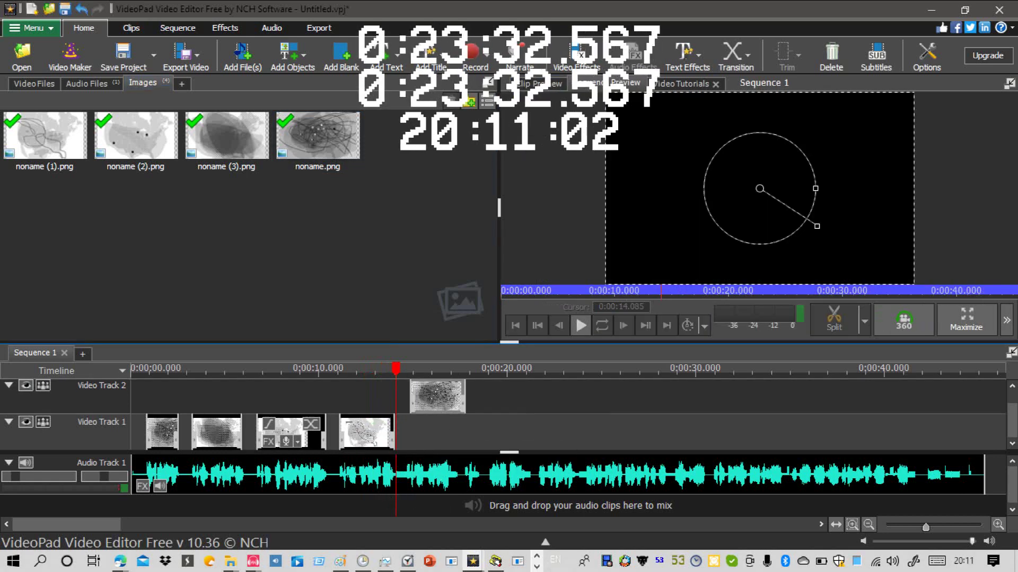
drag(396, 369, 434, 432)
key(space)
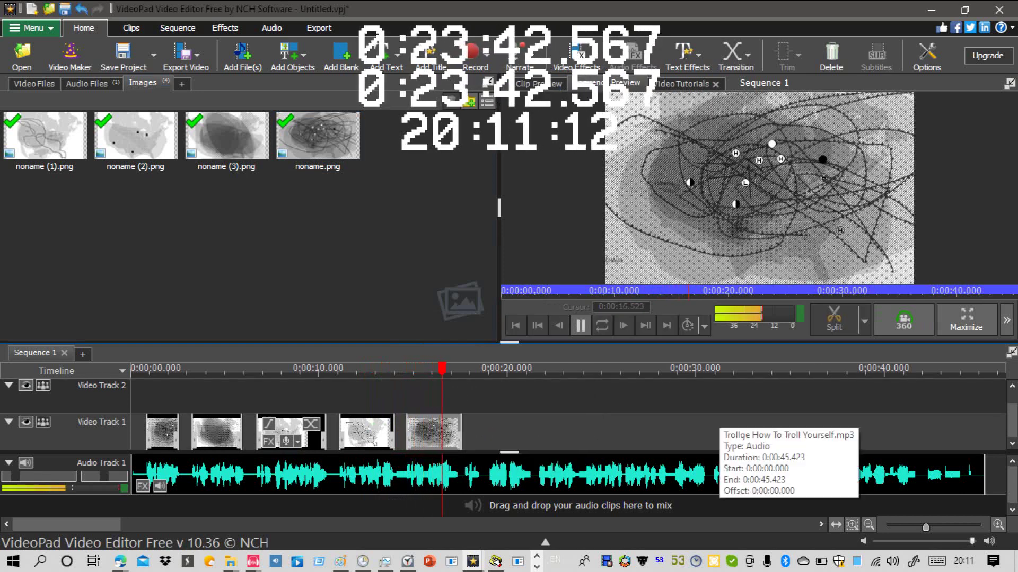
key(space)
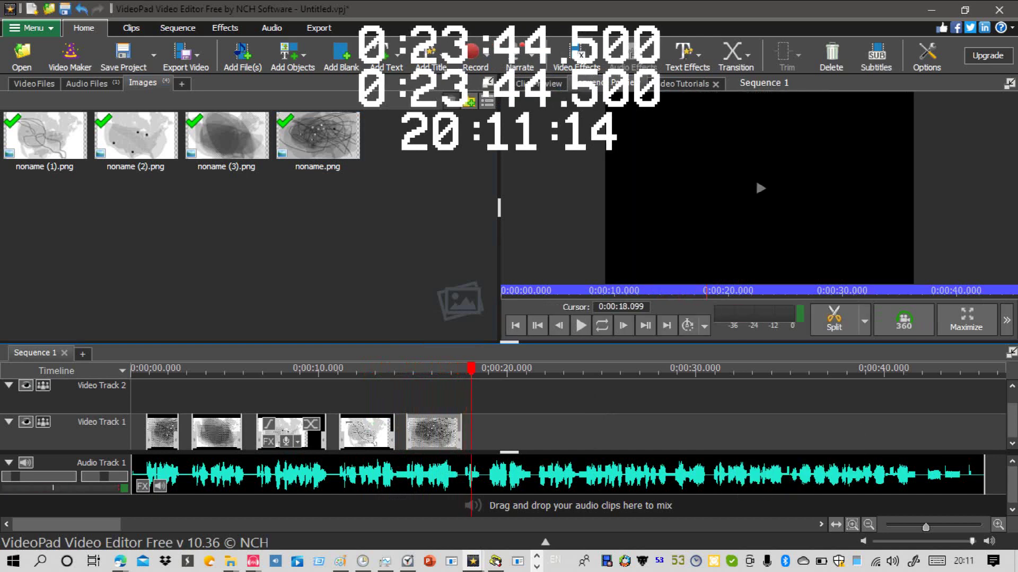
Step: Add a Simple Text Overlay at about 17.73 s and align its text to the vertical middle
click(463, 368)
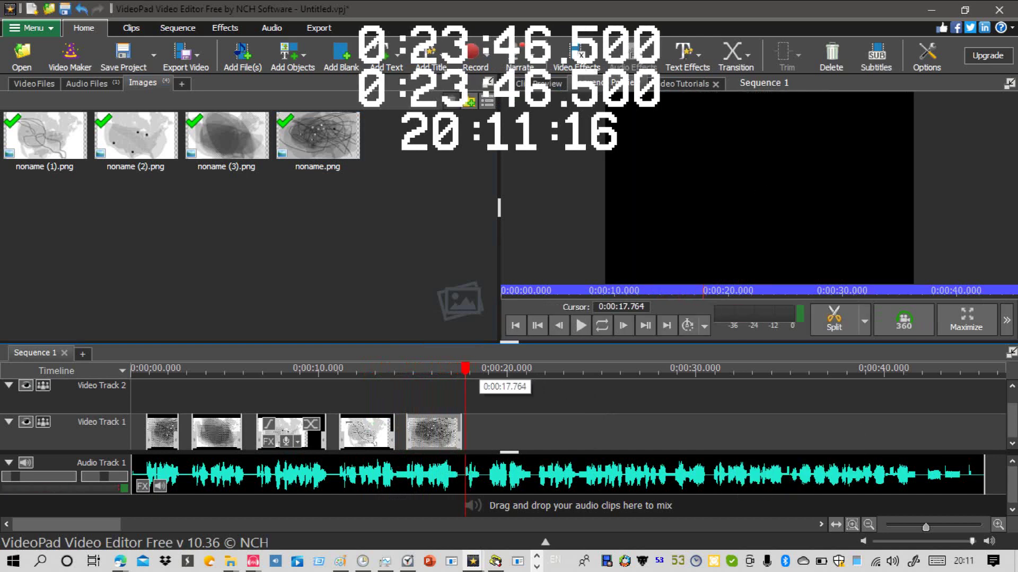
drag(464, 368, 464, 368)
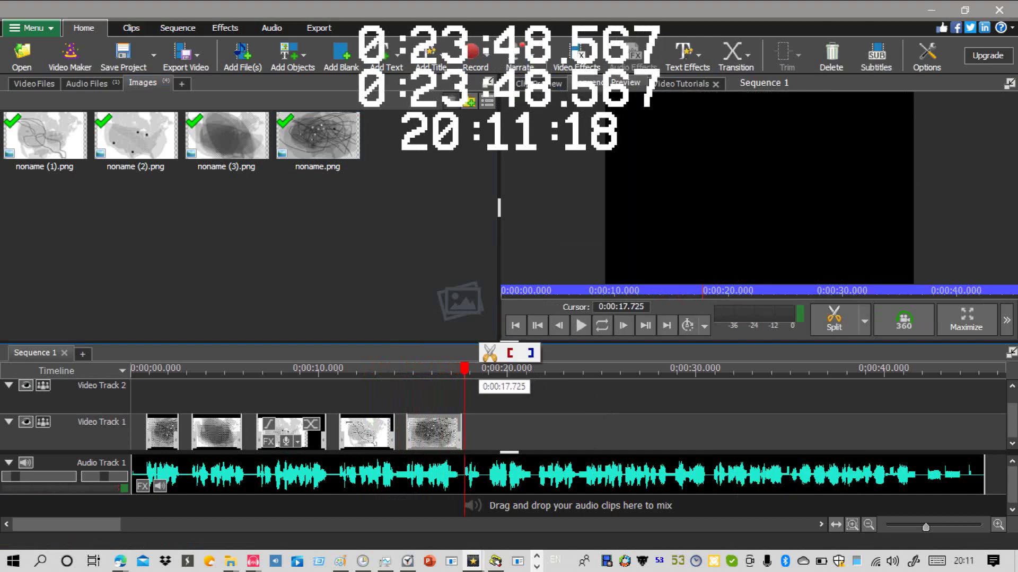
click(386, 53)
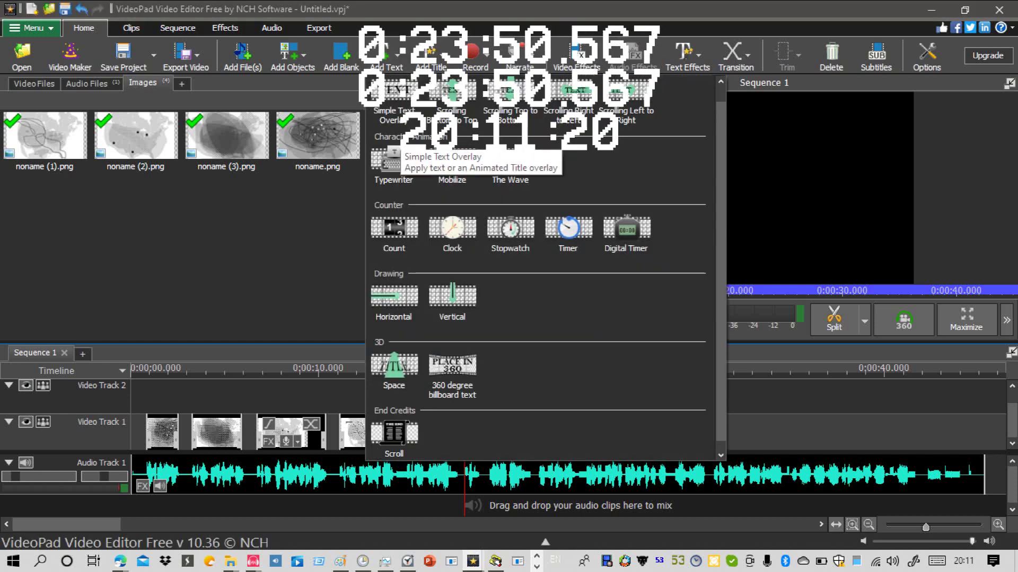
click(393, 104)
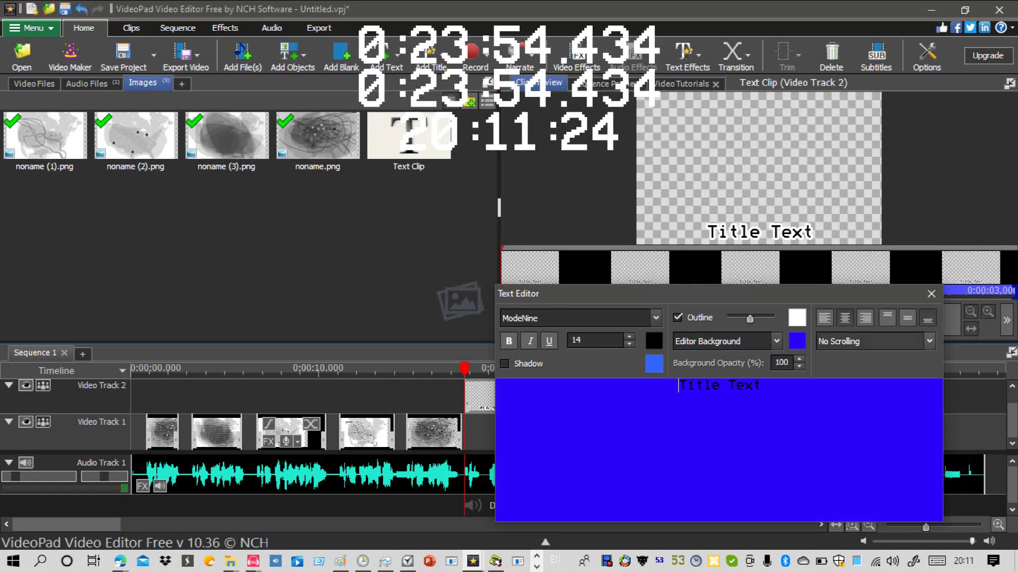
click(907, 318)
Step: Replace the overlay's placeholder title with "no.....NO!"
drag(763, 387, 546, 414)
key(BackSpace)
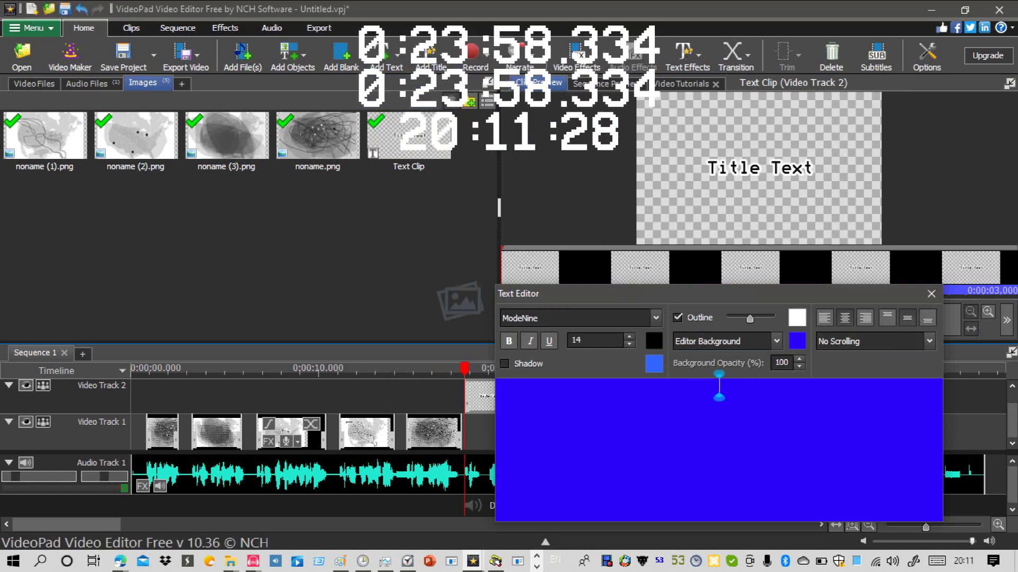
text(no.....NO@)
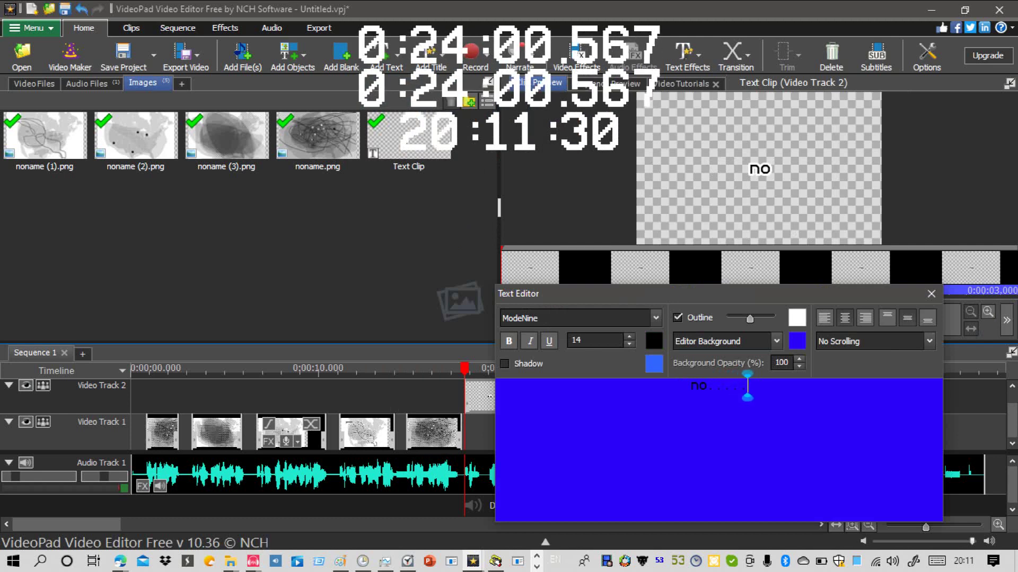
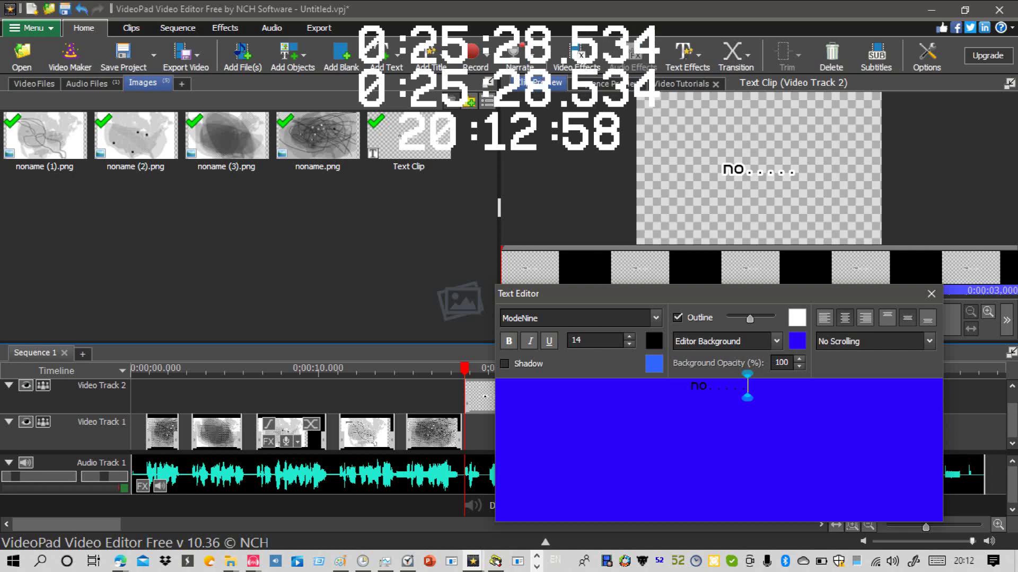
text(NOO)
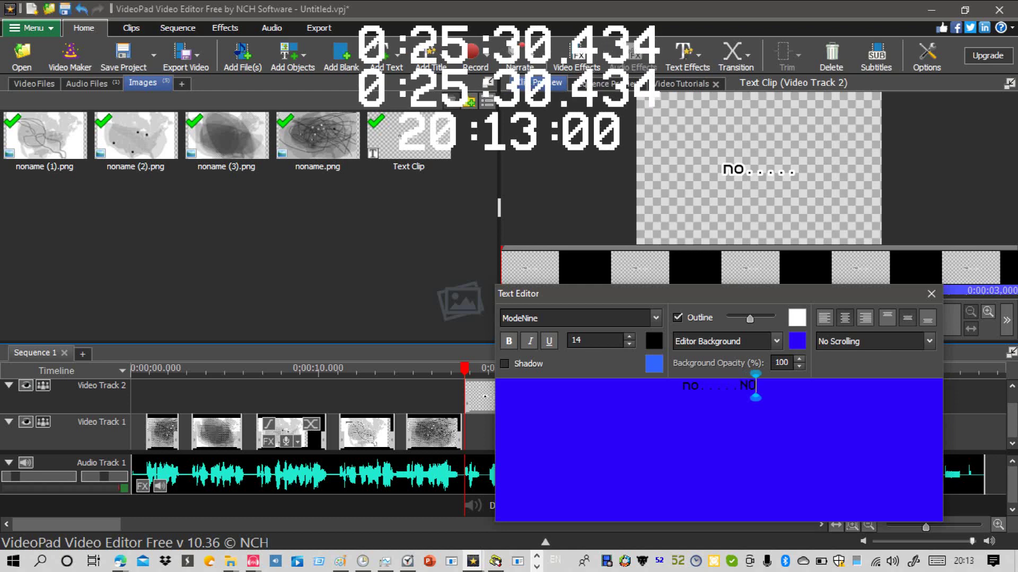
key(BackSpace)
text(1)
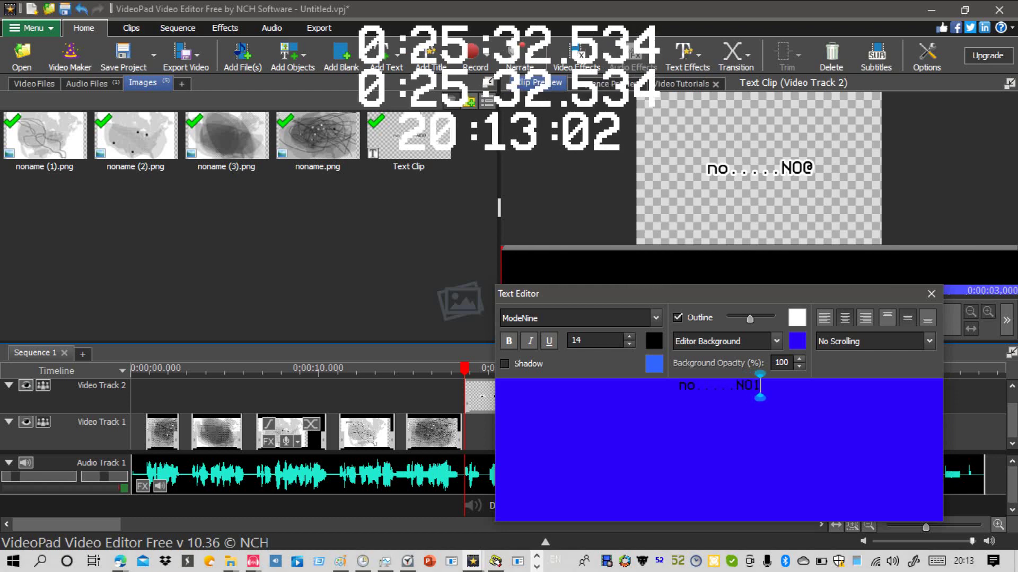
key(BackSpace)
text(!)
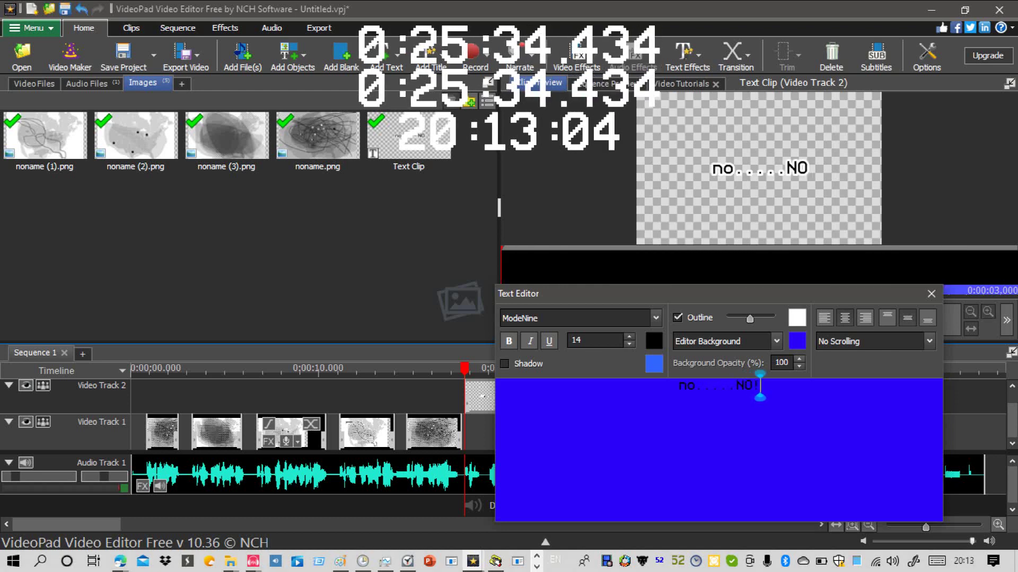
Step: Switch to Debut Video Recorder to check the running recording, and minimize its window again
click(536, 567)
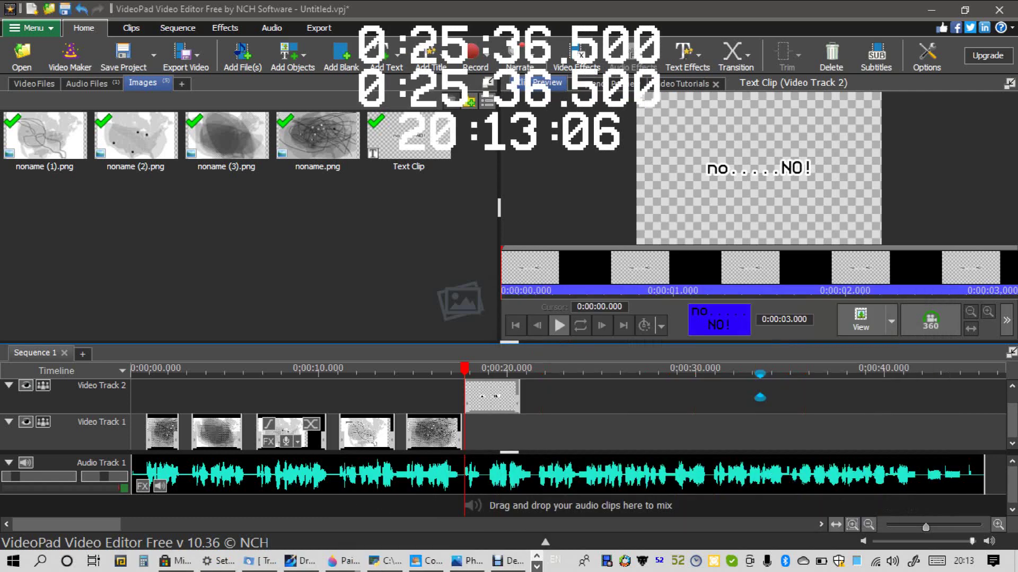
click(509, 560)
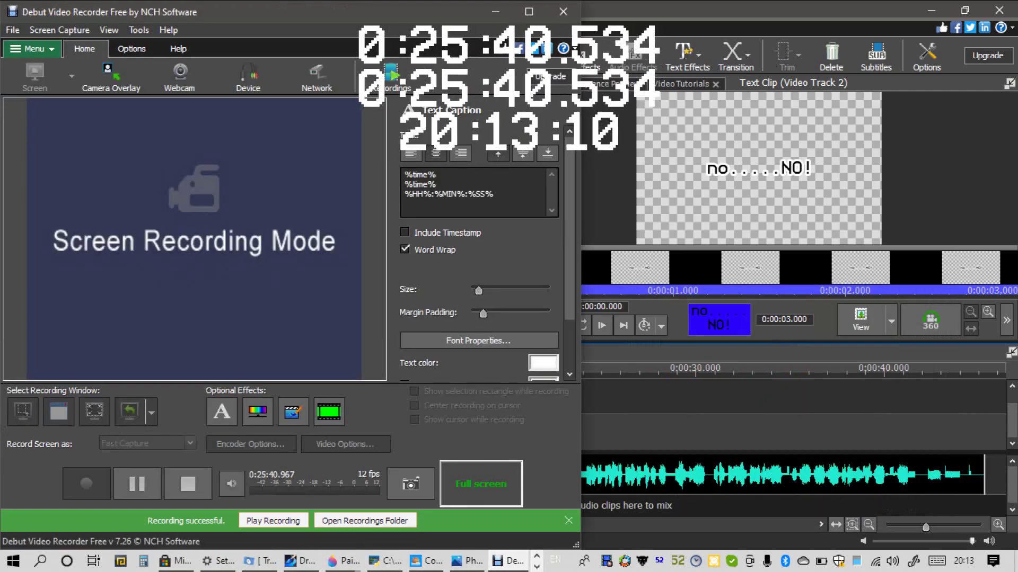
click(496, 11)
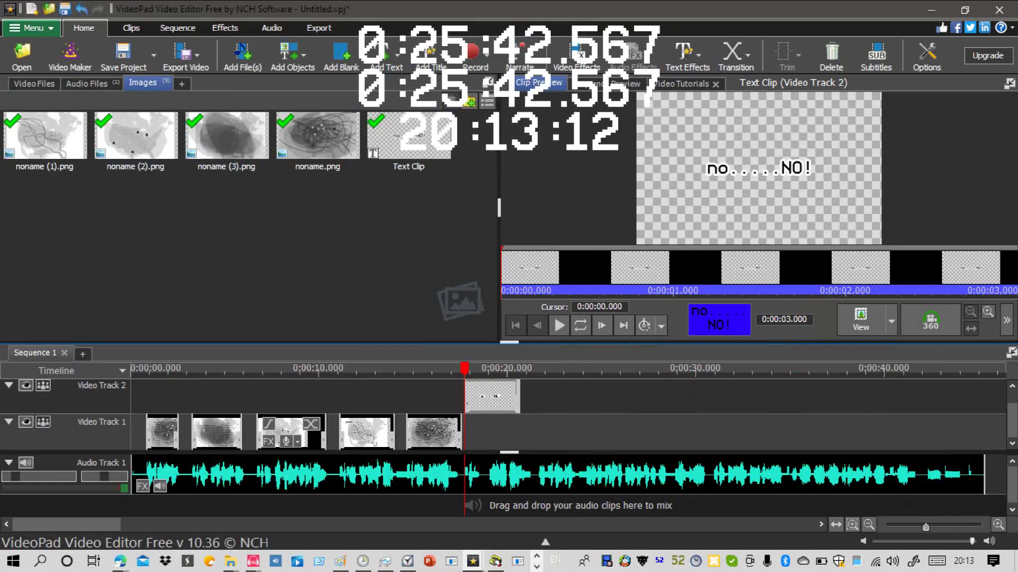
Step: Move the text clip to Video Track 1 and trim it to run from about 17.7 s to 18.6 s
drag(519, 396, 480, 432)
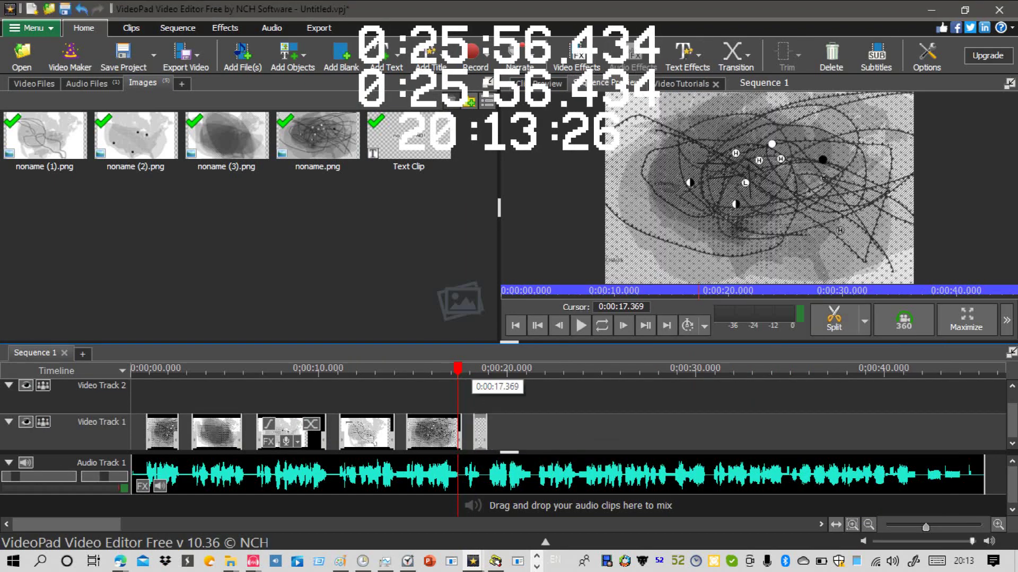
mouse_move(458, 369)
mouse_down()
mouse_move(481, 370)
mouse_move(465, 369)
mouse_up()
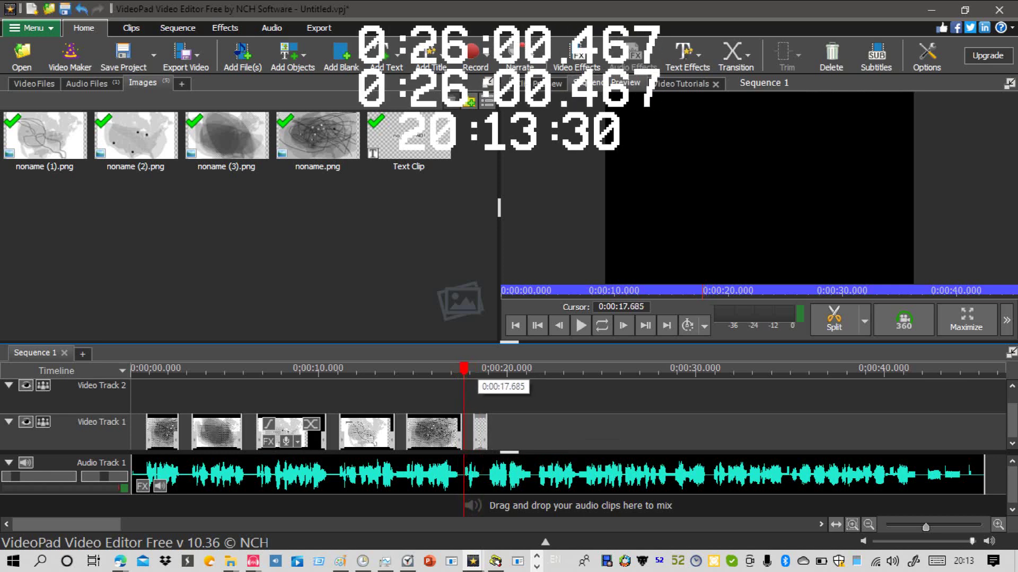
drag(466, 370, 465, 369)
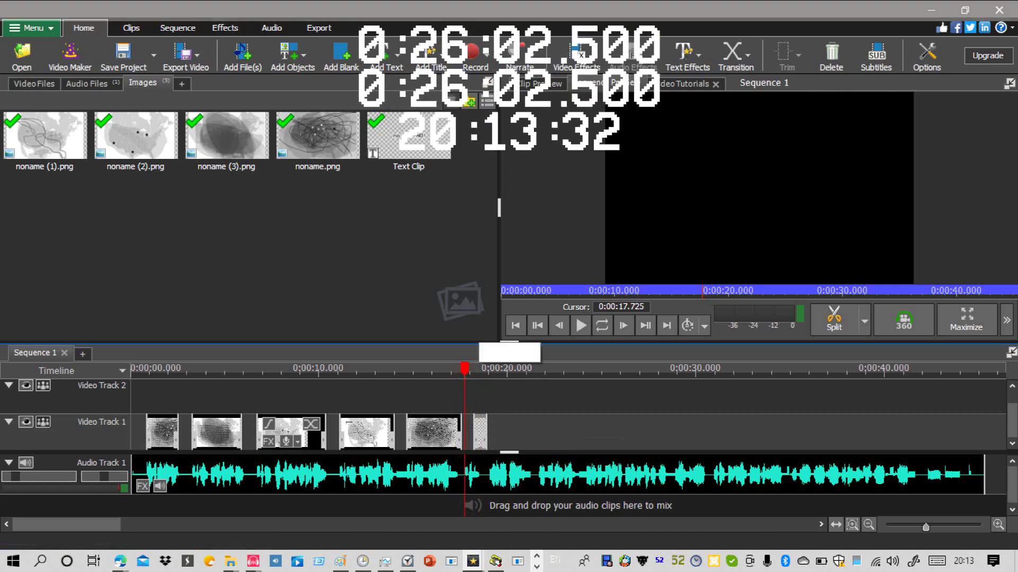
drag(487, 433, 463, 477)
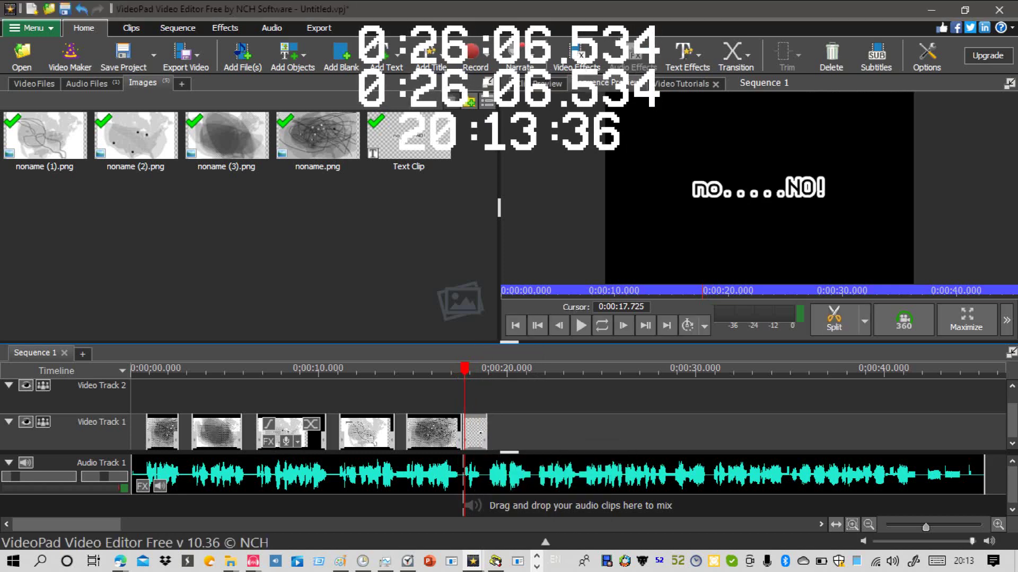
drag(486, 433, 481, 512)
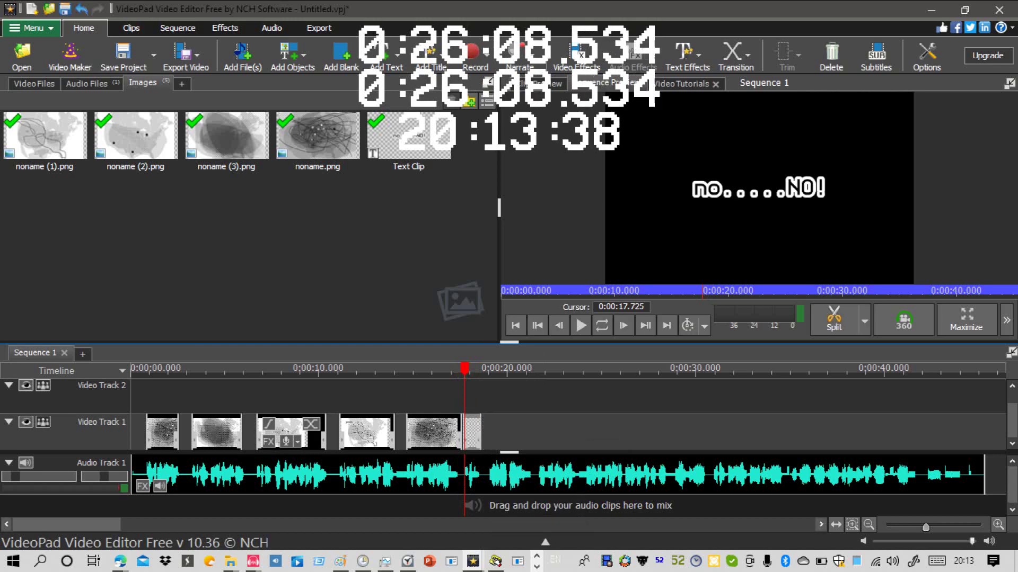
Step: Play the audio under the text clip and set the playhead to about 19.03 s, where the next audio section starts
key(space)
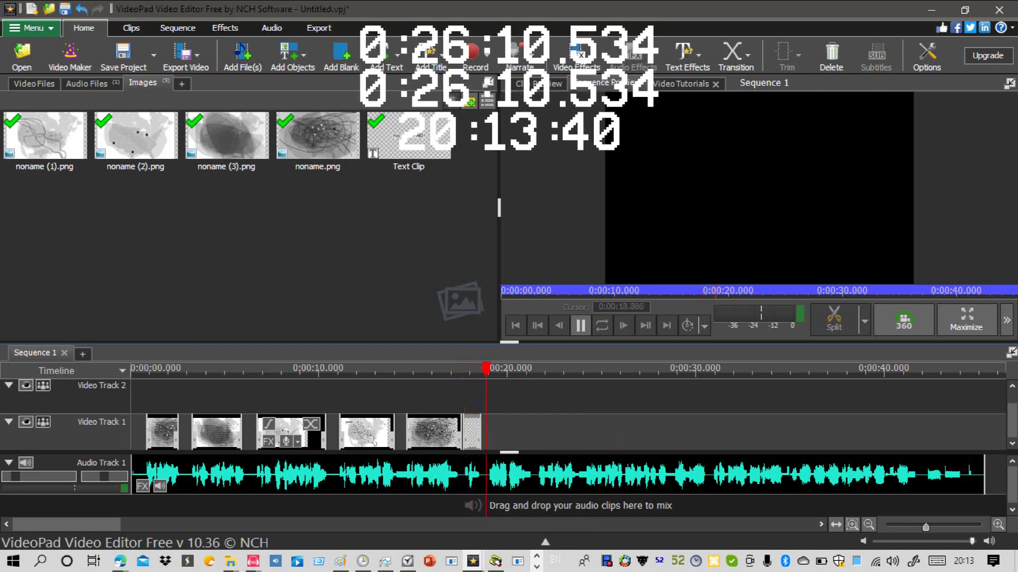
key(space)
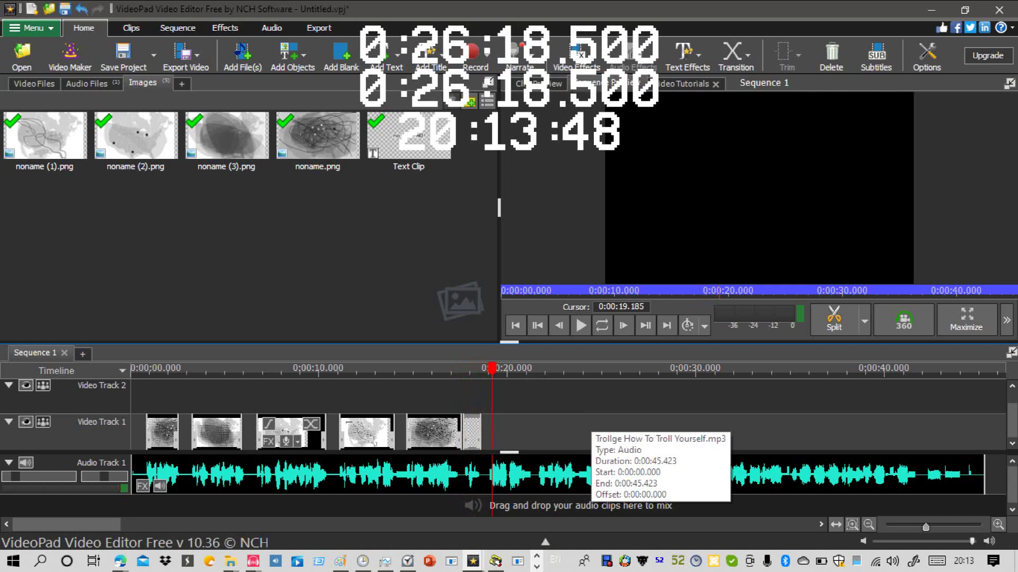
drag(492, 369, 489, 369)
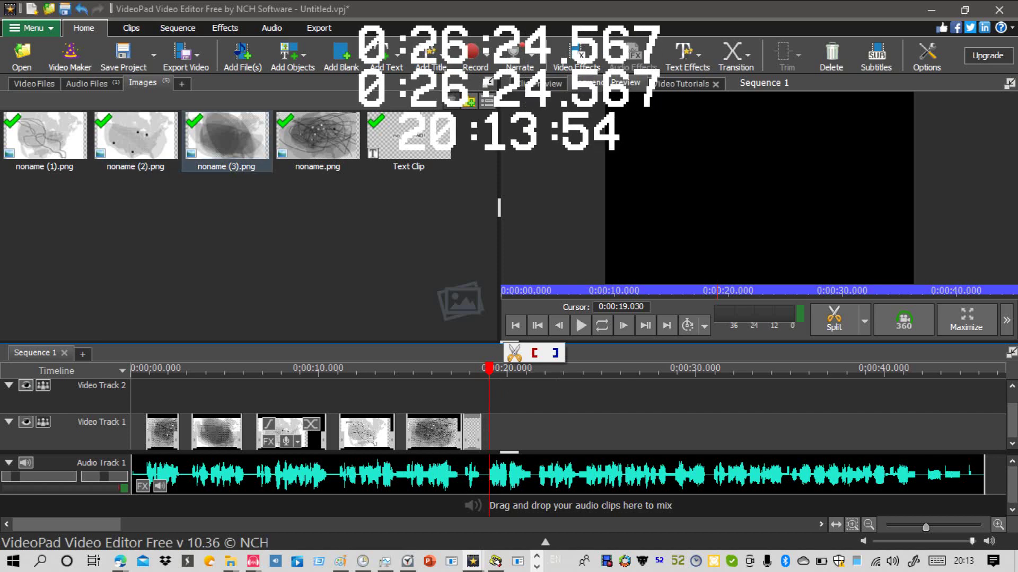
Step: Place noname (3).png on Video Track 1 at about 19.03 s and trim its end to about 21.2 s
drag(227, 138, 485, 435)
drag(481, 386, 482, 392)
drag(544, 398, 517, 431)
click(508, 369)
drag(512, 369, 531, 370)
drag(536, 431, 529, 432)
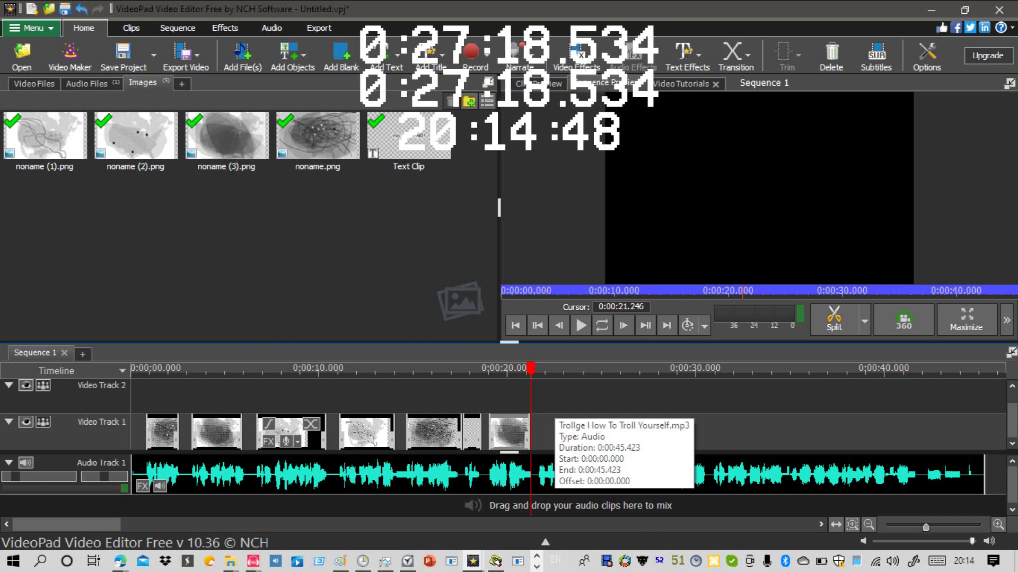
Step: Place noname.png on Video Track 1 at about 21.64 s and extend its end to about 30.4 s
mouse_move(530, 369)
mouse_down()
mouse_move(556, 370)
mouse_move(538, 368)
mouse_up()
click(226, 137)
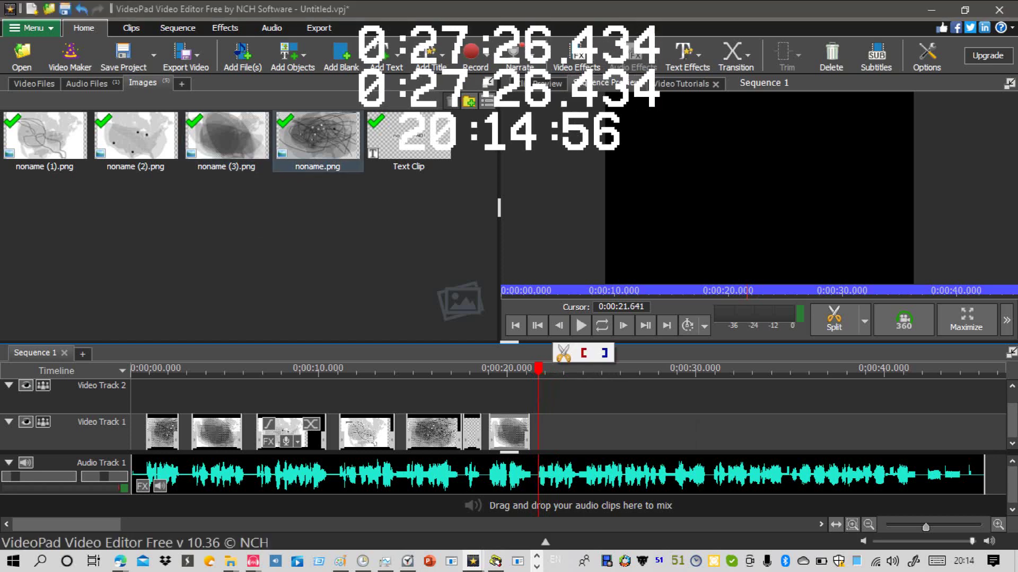
drag(317, 135, 535, 397)
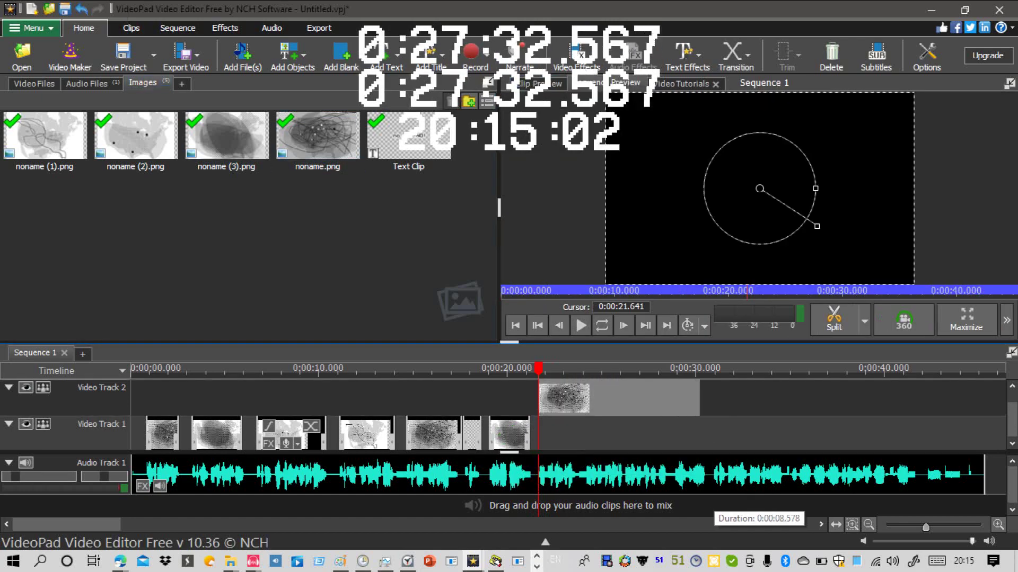
drag(546, 397, 546, 432)
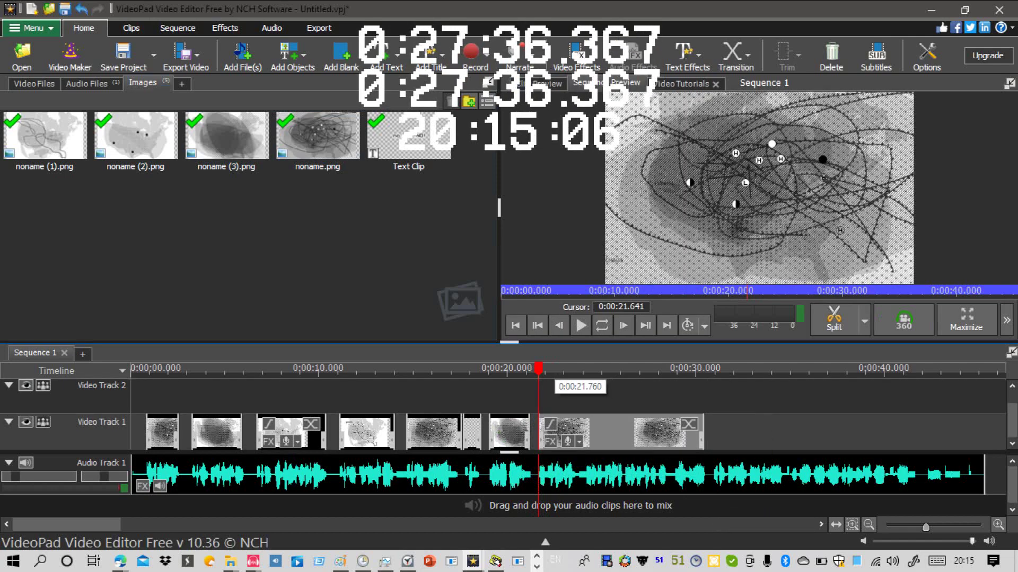
Step: Play the extended noname.png clip from about 21.52 s and return the playhead to its start at 21.64 s
click(536, 390)
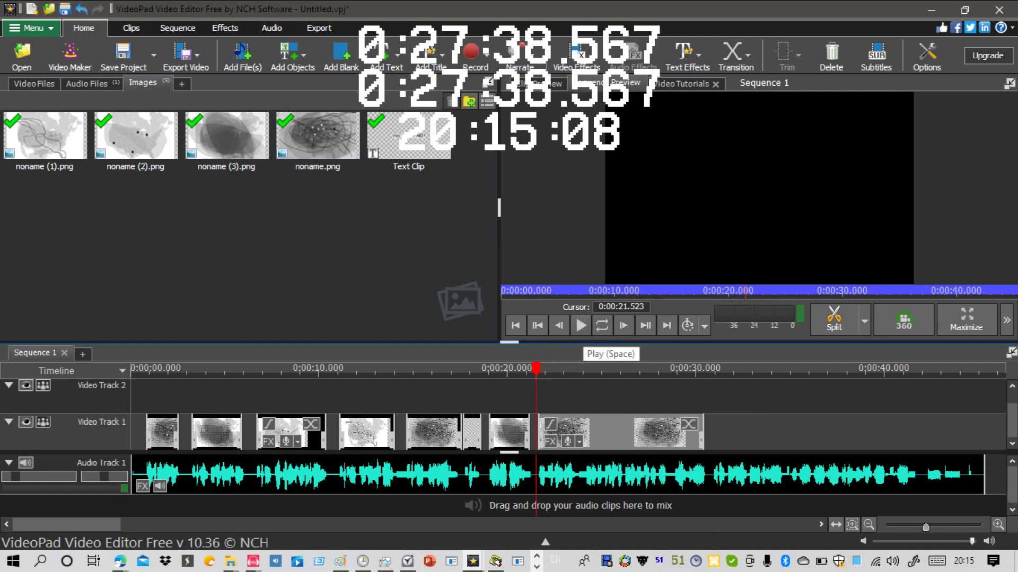
key(space)
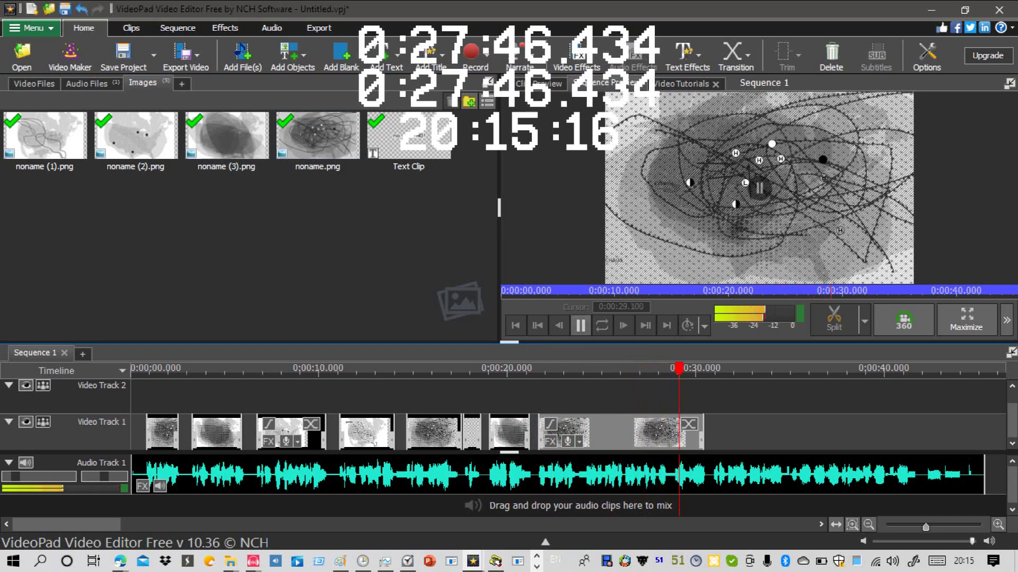
drag(689, 370, 538, 369)
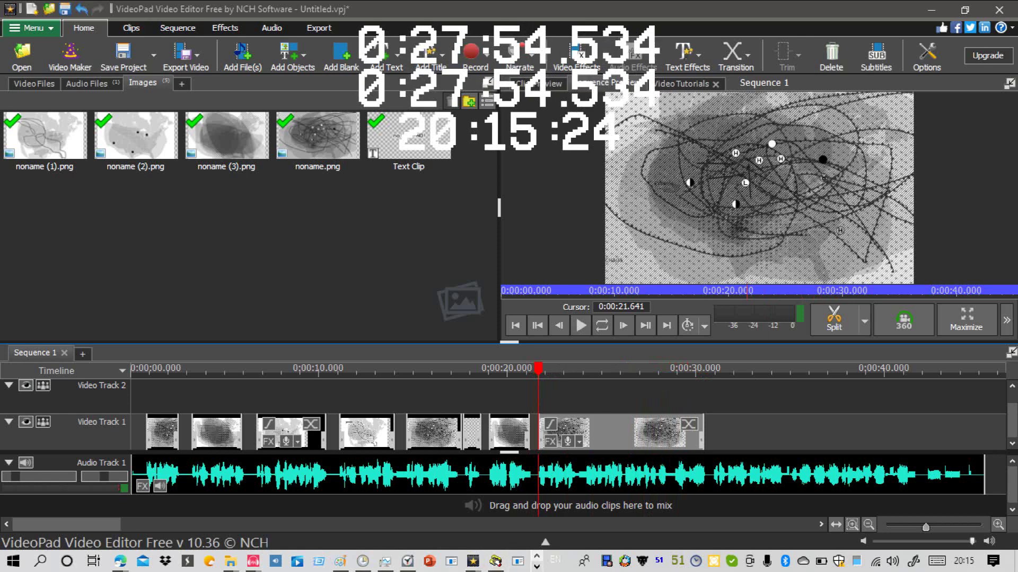
Step: Import Nuclear Alarm Siren.mp3 from the Downloads folder into the project's audio files
click(537, 567)
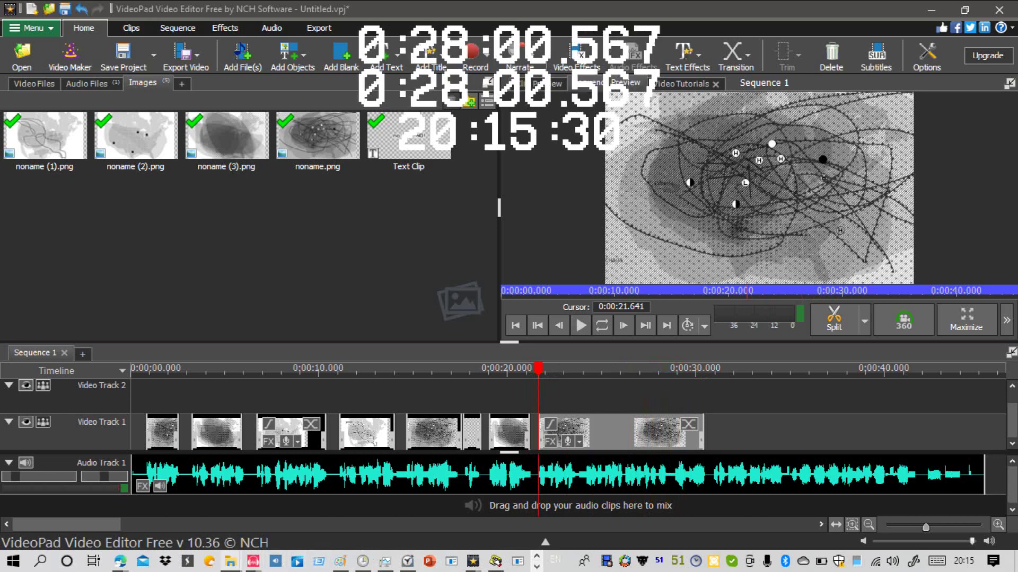
mouse_move(230, 561)
click(185, 494)
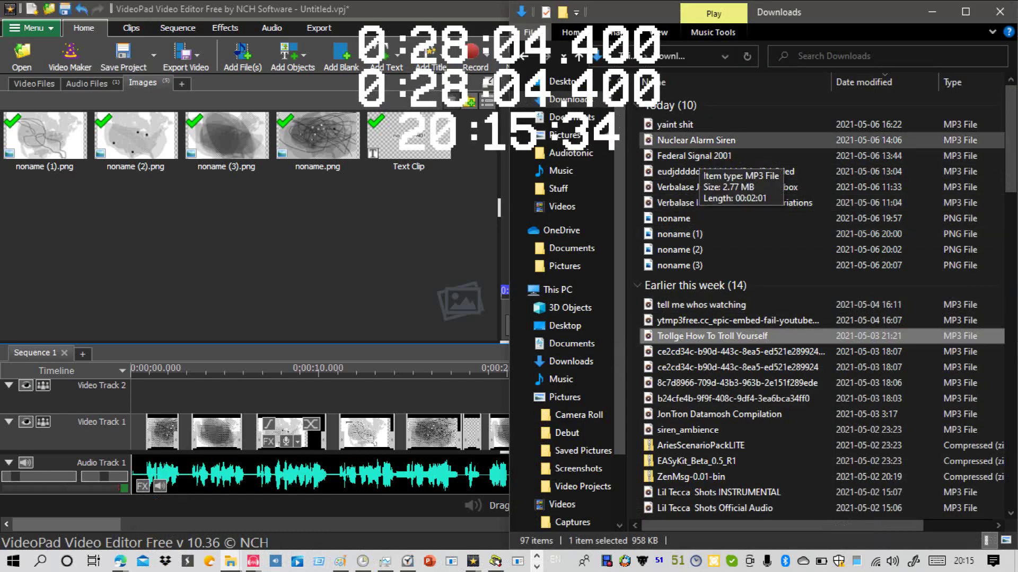
drag(695, 141, 418, 223)
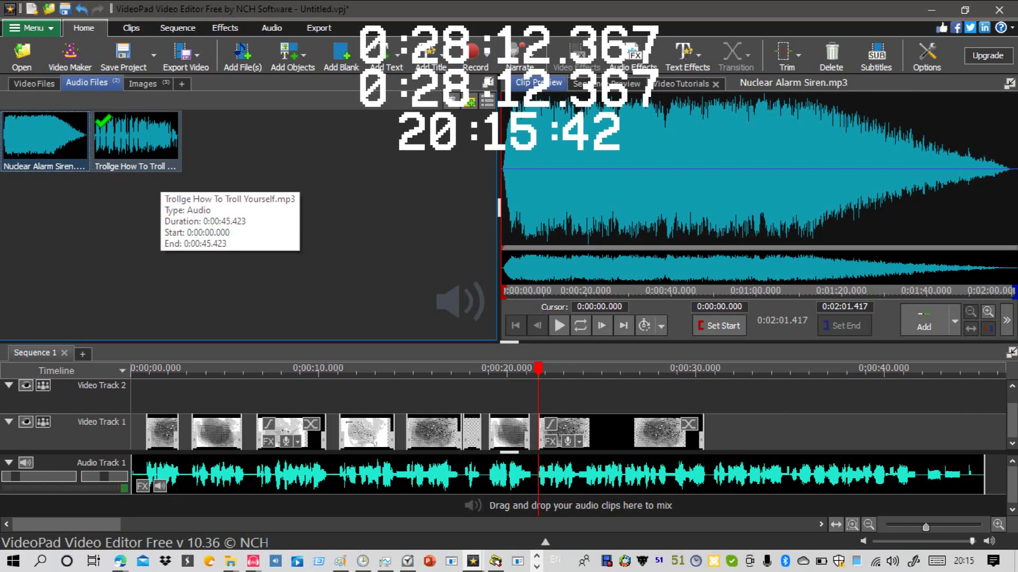
Step: Place Nuclear Alarm Siren.mp3 on a second audio track at about 21.64 s and lower that track's volume
drag(46, 135, 580, 512)
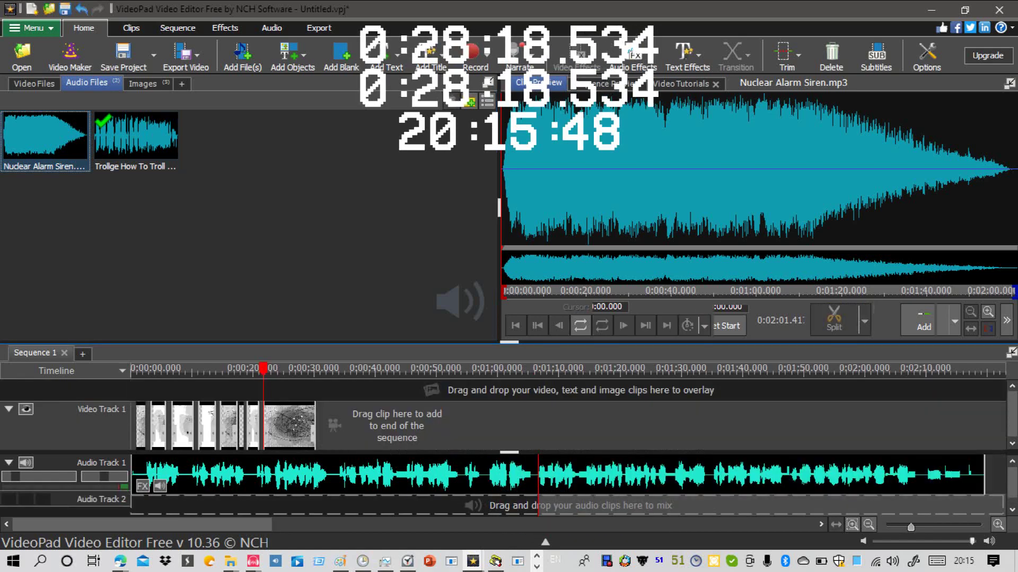
click(9, 499)
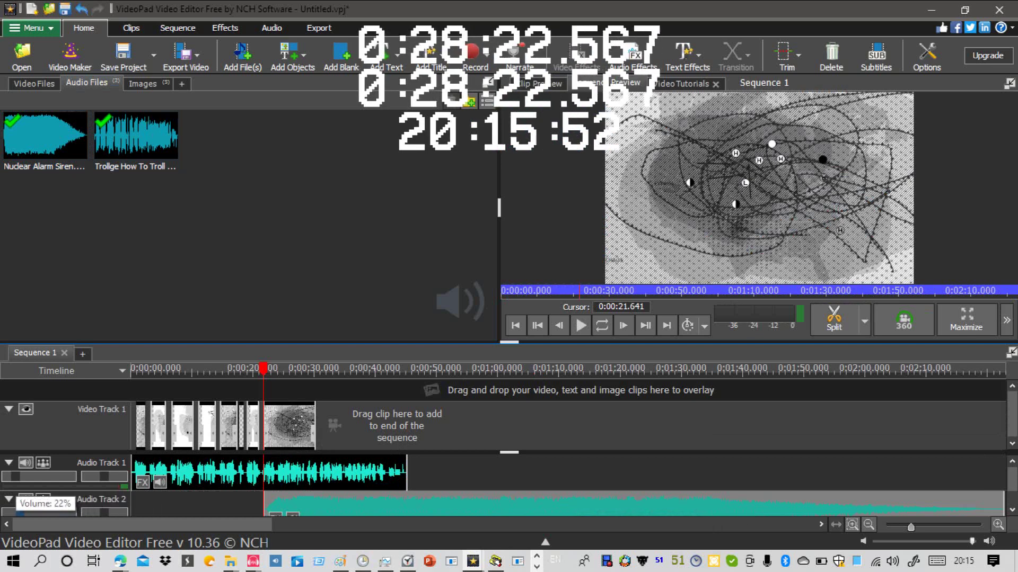
drag(21, 513, 15, 513)
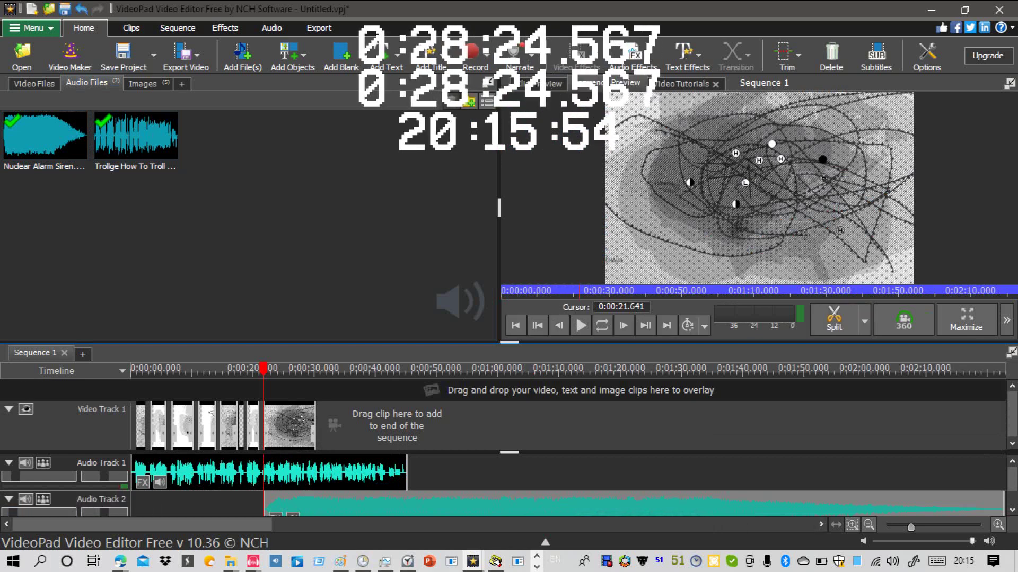
Step: Play the whole sequence from the start to the end of the last image clip to check the siren's mix
drag(263, 369, 132, 370)
click(244, 370)
mouse_move(245, 370)
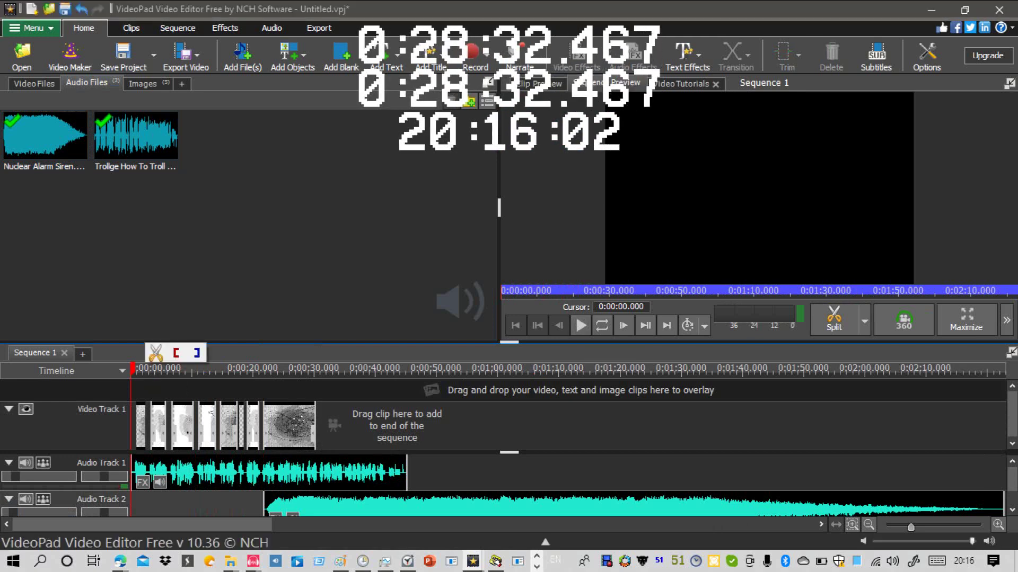
click(581, 324)
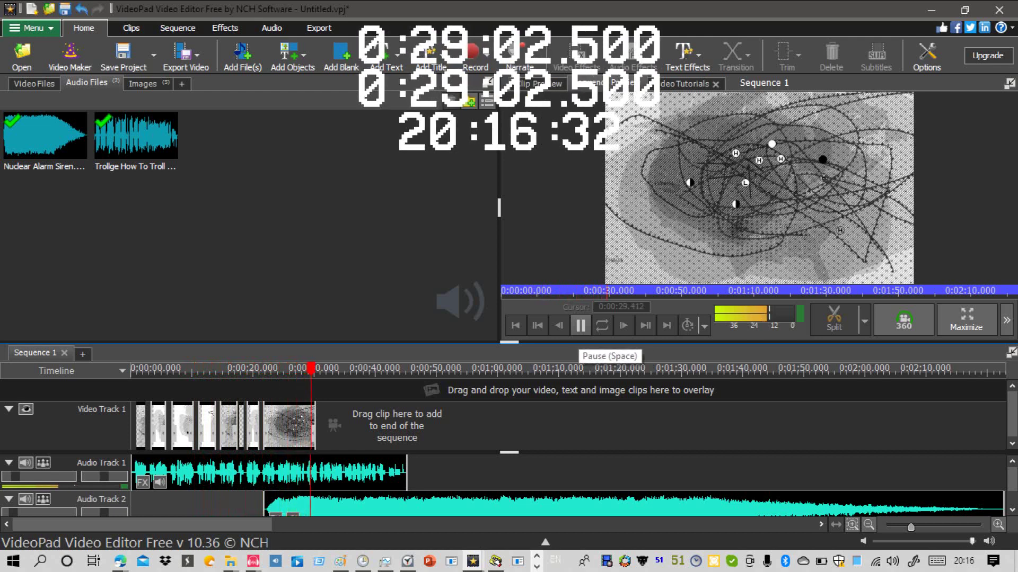
click(581, 326)
Step: Split the Trollge audio at about 34.49 s and 30.83 s, keeping the siren clip uncut and starting at about 21.64 s
drag(316, 369, 342, 371)
drag(371, 503, 530, 504)
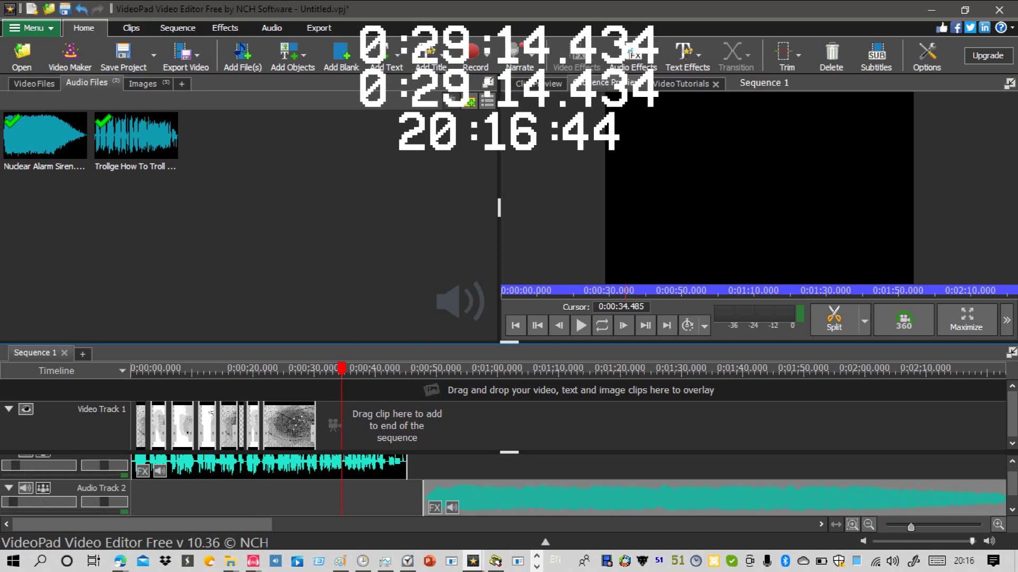
mouse_move(341, 369)
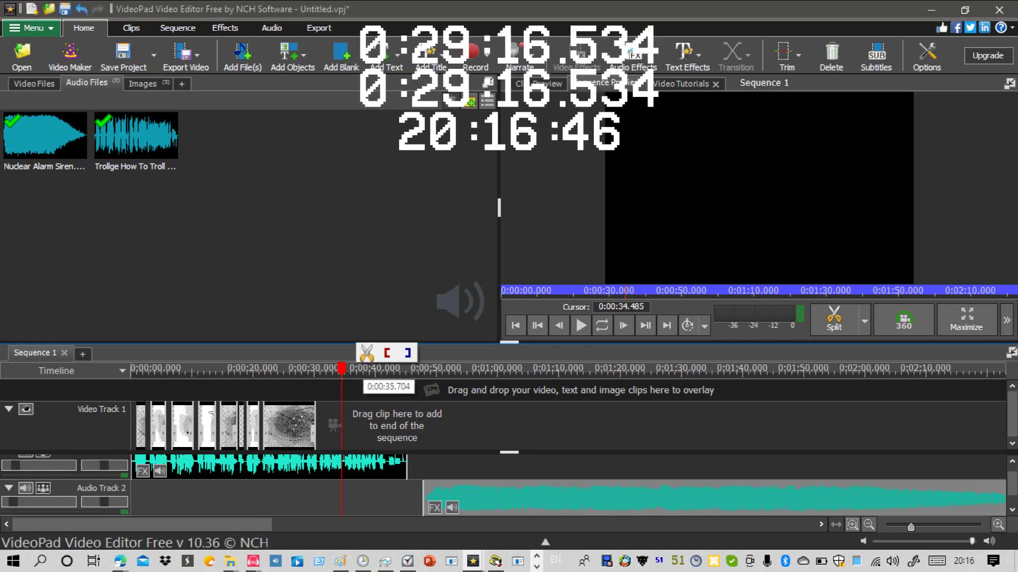
click(366, 353)
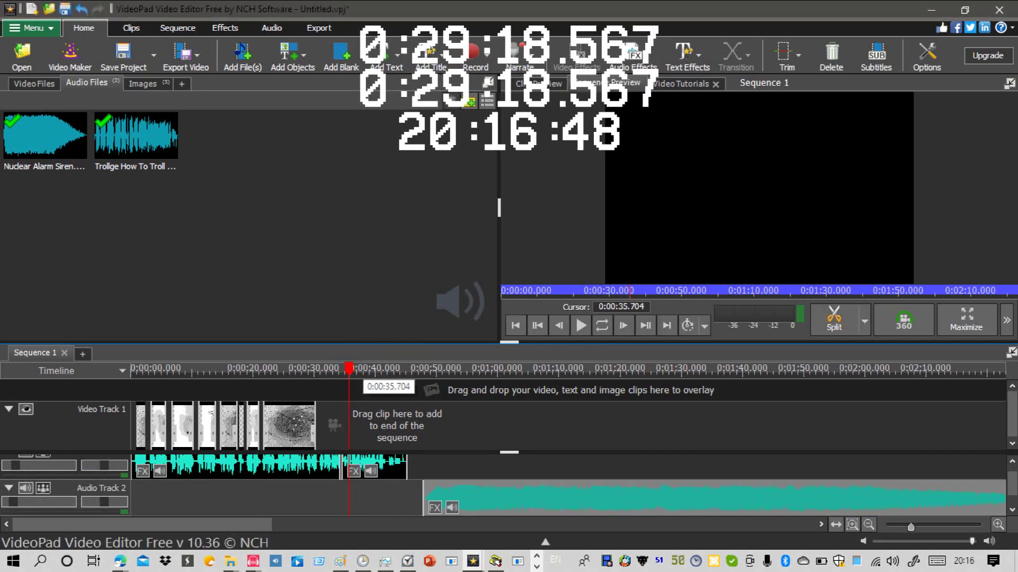
drag(334, 370, 318, 369)
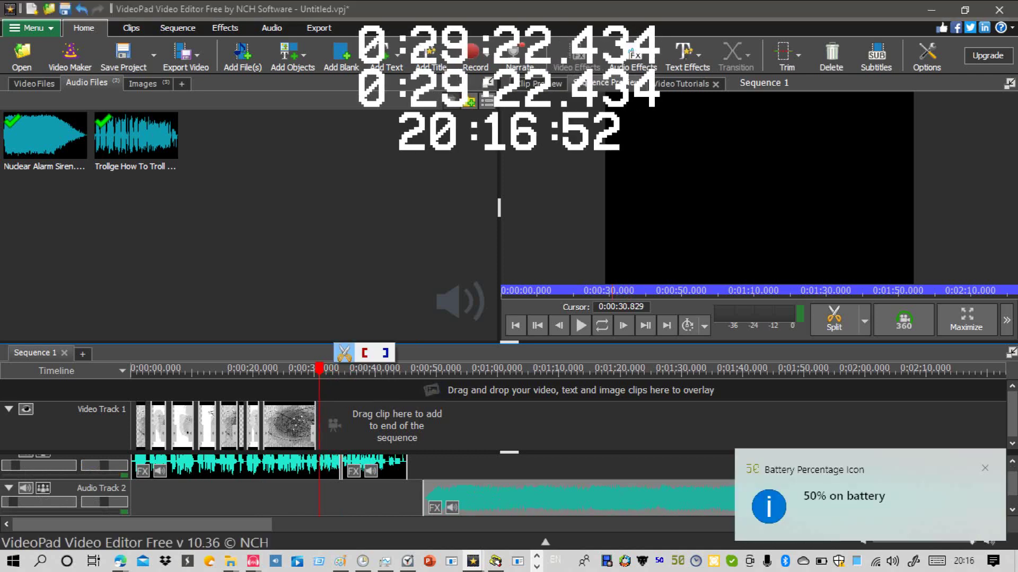
drag(493, 498, 352, 491)
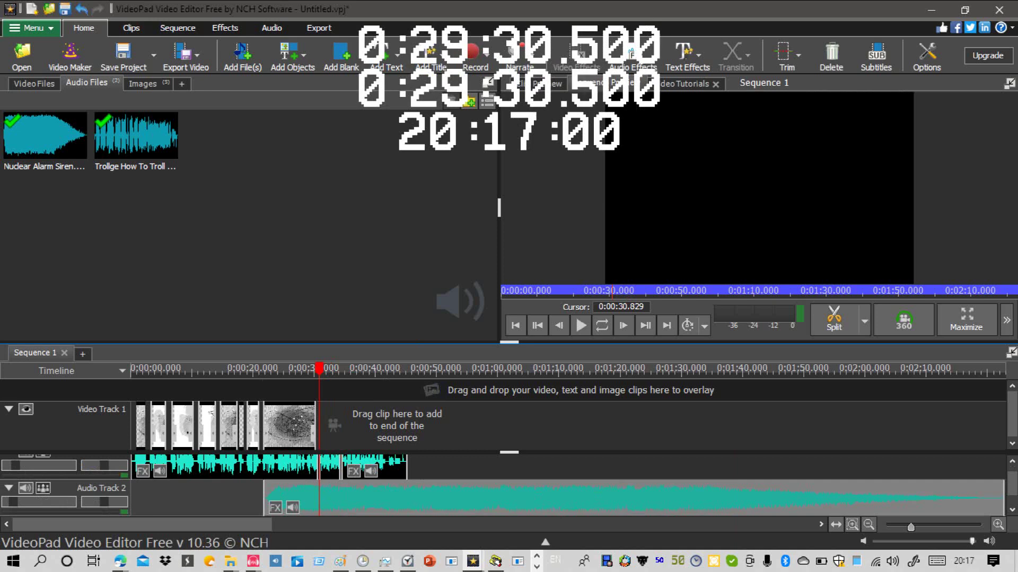
Step: Play the short Trollge audio section from about 30.83 s to 34.28 s
key(space)
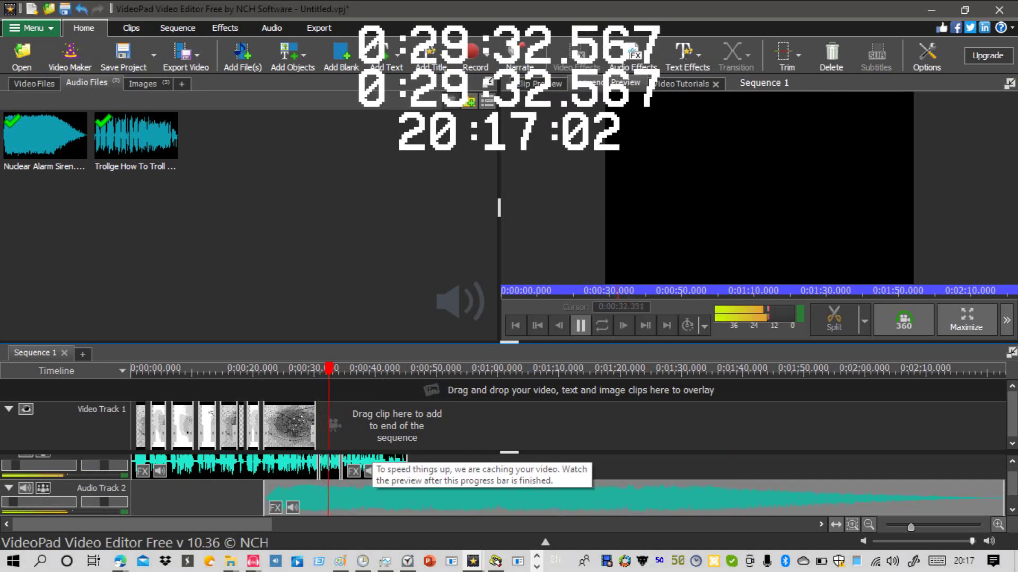
key(space)
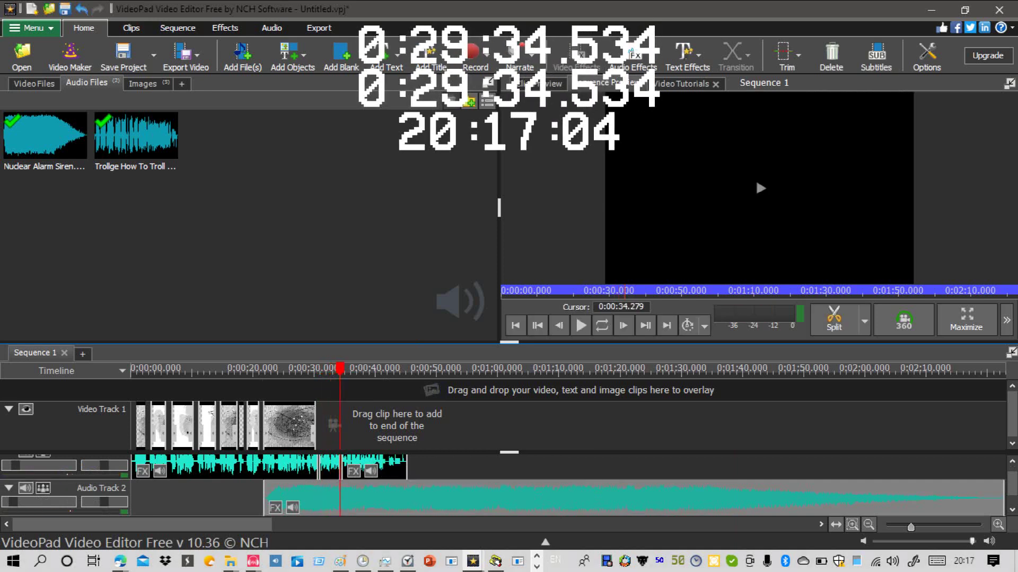
scroll(328, 477, up, 1)
right_click(327, 469)
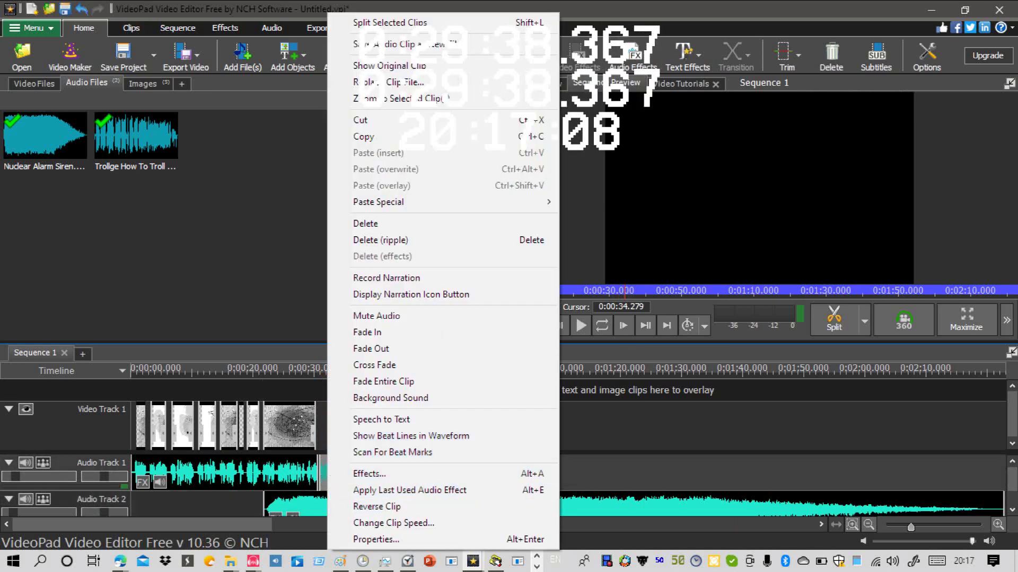
click(598, 425)
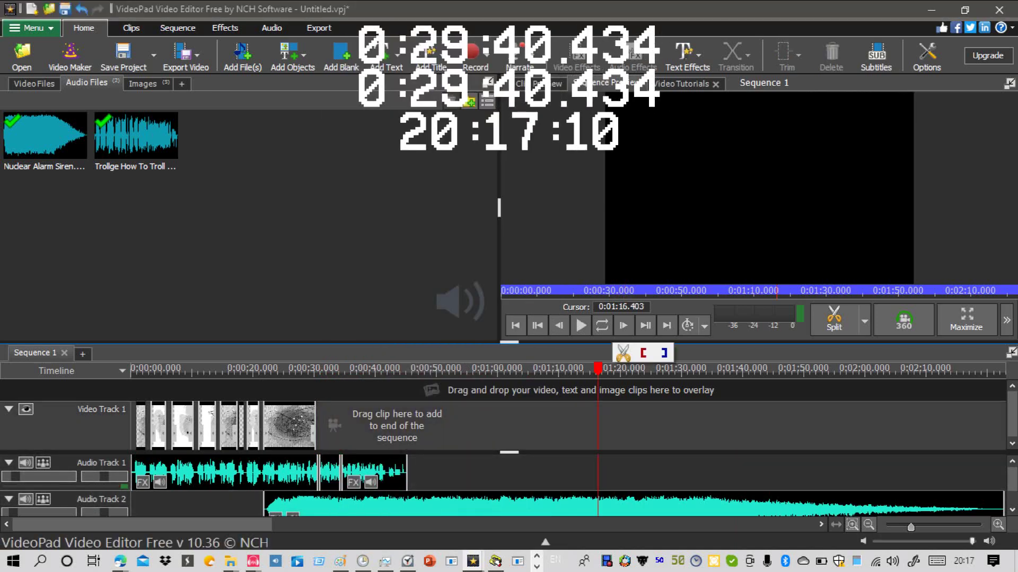
Step: Delete the Trollge audio section after 34.49 s and trim the preceding section's end to about 32.4 s
click(391, 471)
right_click(391, 472)
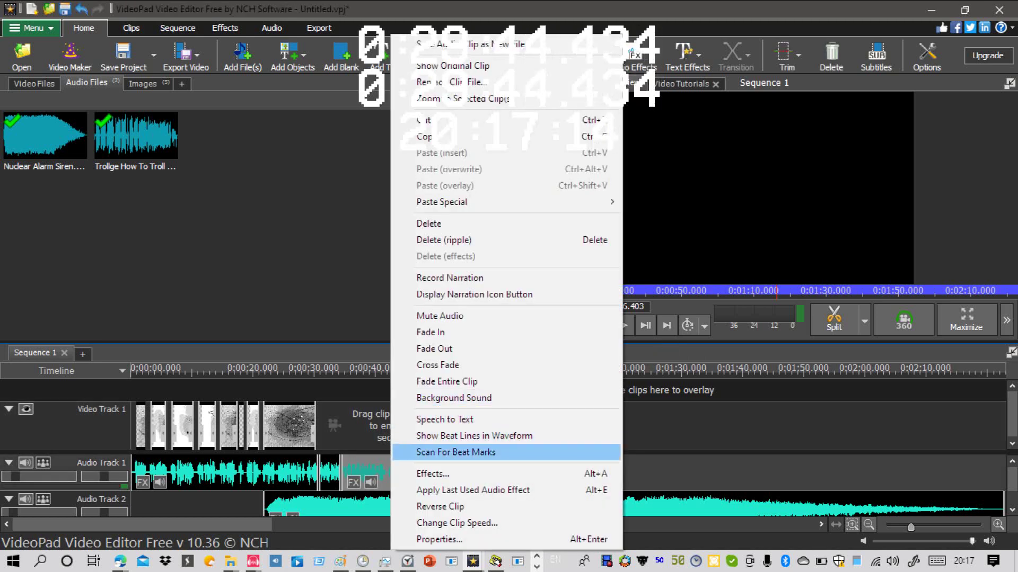
click(429, 224)
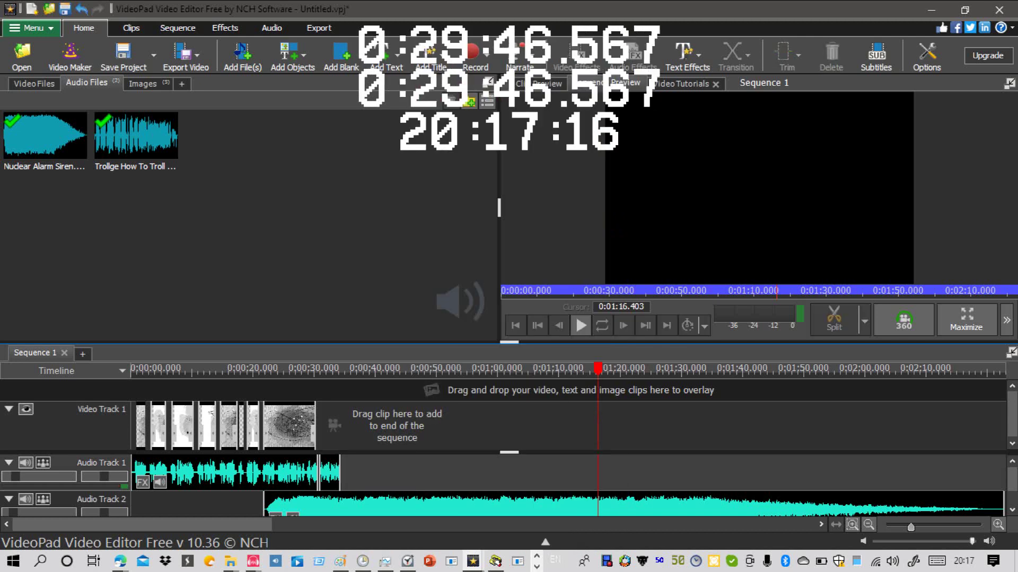
drag(339, 472, 329, 507)
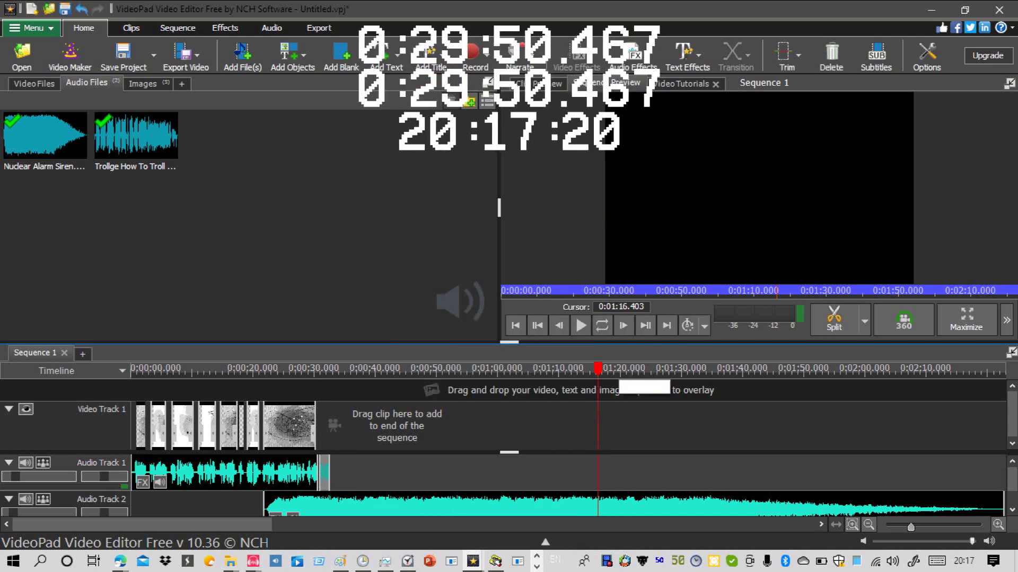
Step: Place noname (3).png on Video Track 1 at about 30.83 s and trim its end to match the Trollge audio's end
drag(588, 370, 318, 371)
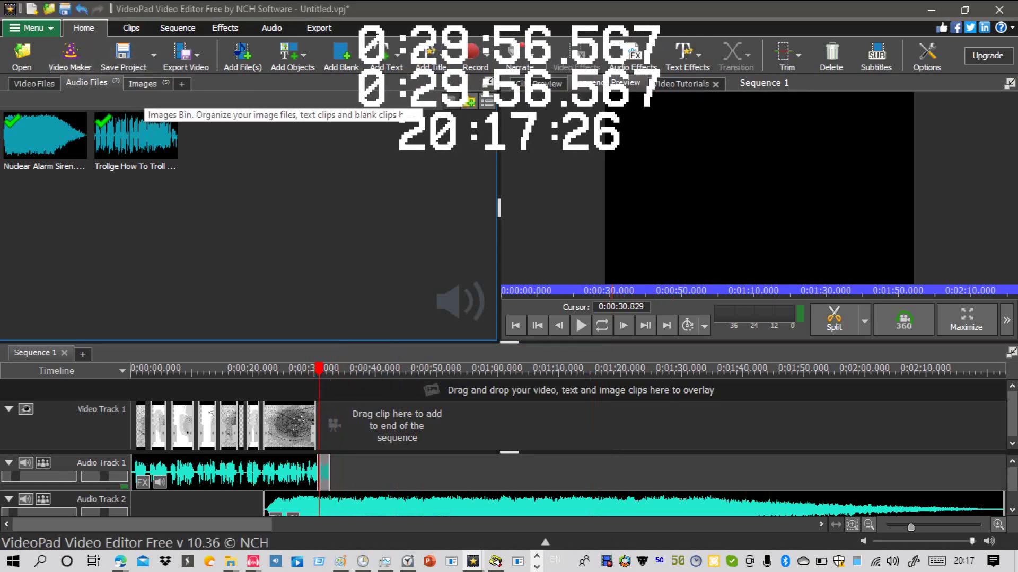
click(143, 83)
drag(227, 136, 318, 428)
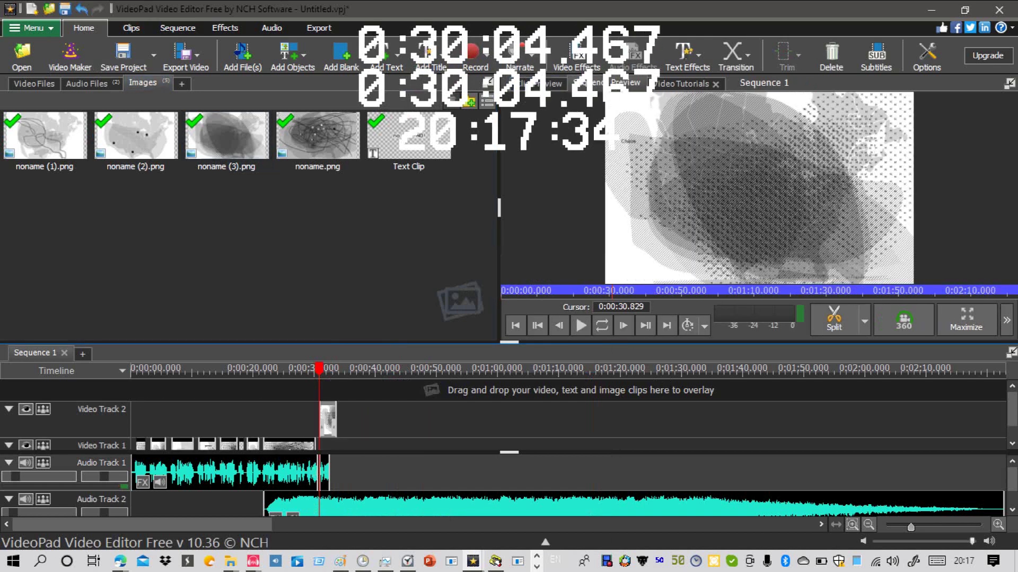
drag(327, 420, 327, 444)
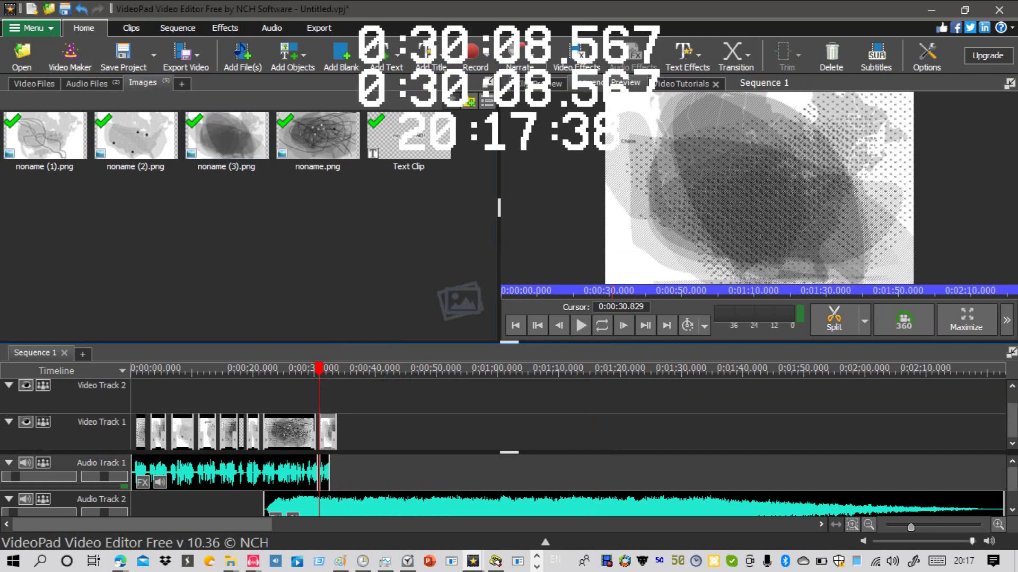
drag(332, 433, 330, 433)
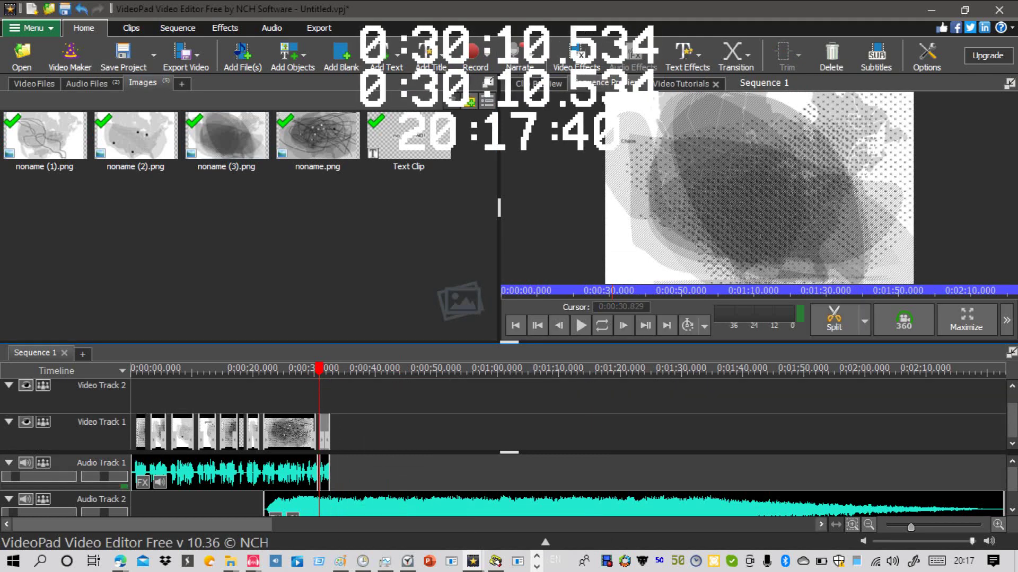
Step: Play the sequence from about 10.36 s until past the last image clip, stopping at about 37.29 s
drag(319, 369, 194, 369)
click(195, 377)
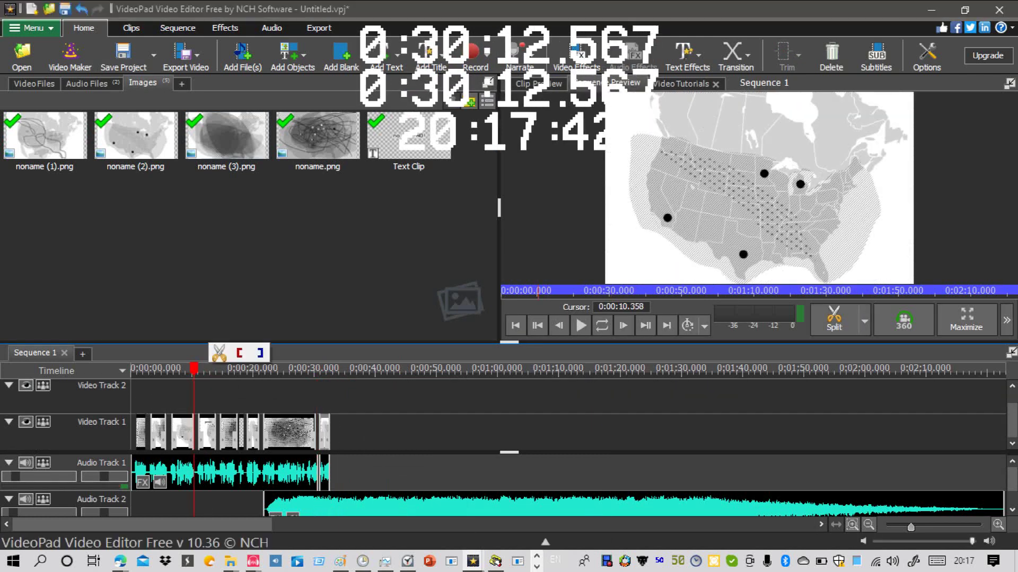
key(space)
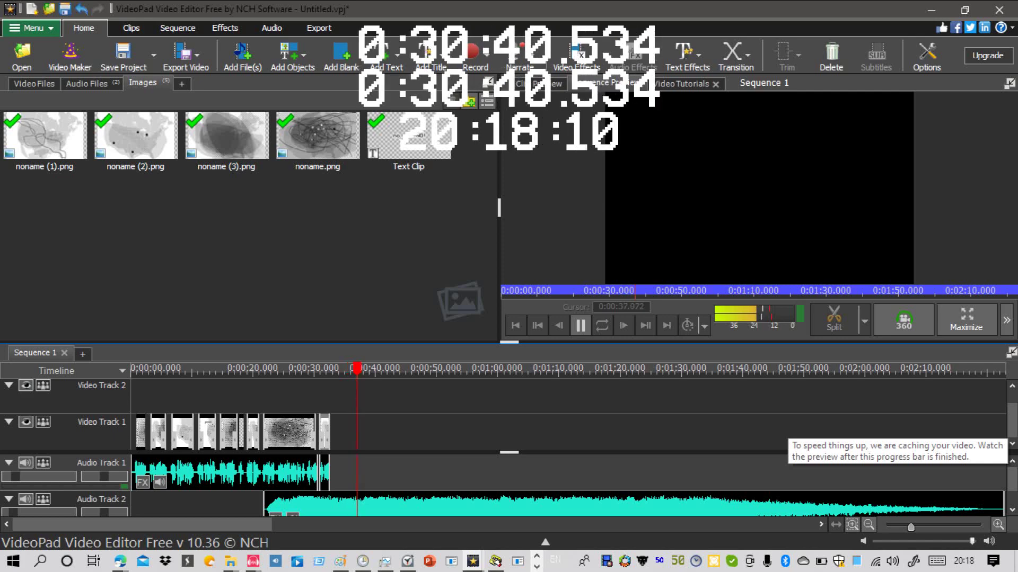
key(space)
Step: Minimize the Downloads folder window and snap the video editor window to the right side of the desktop
click(964, 10)
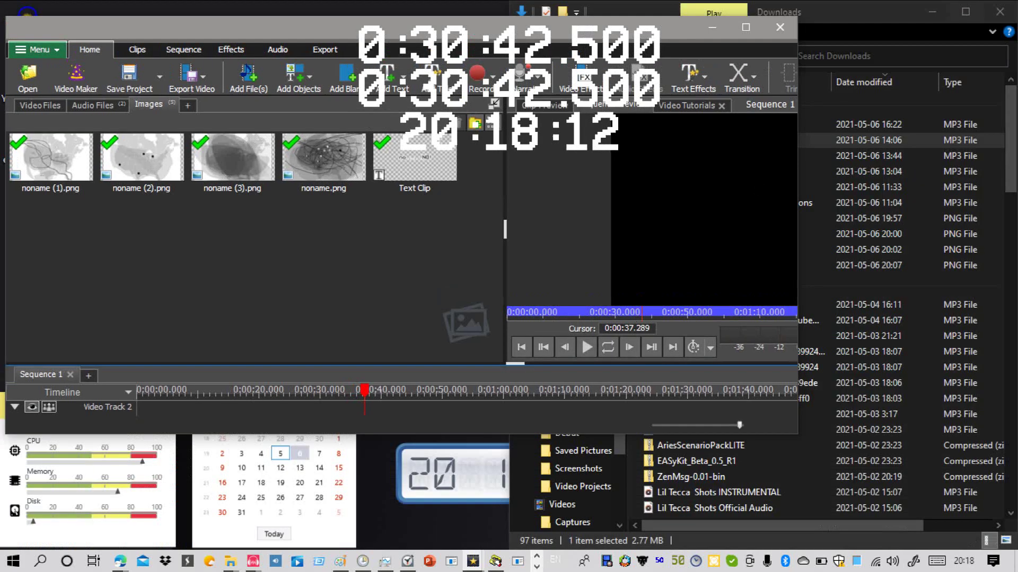
click(931, 11)
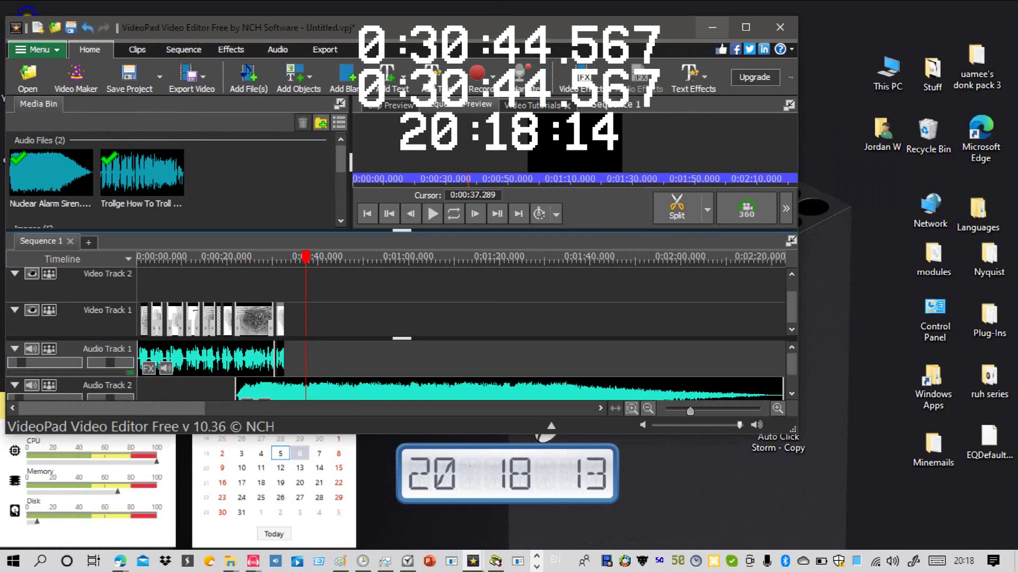
drag(531, 27, 1017, 159)
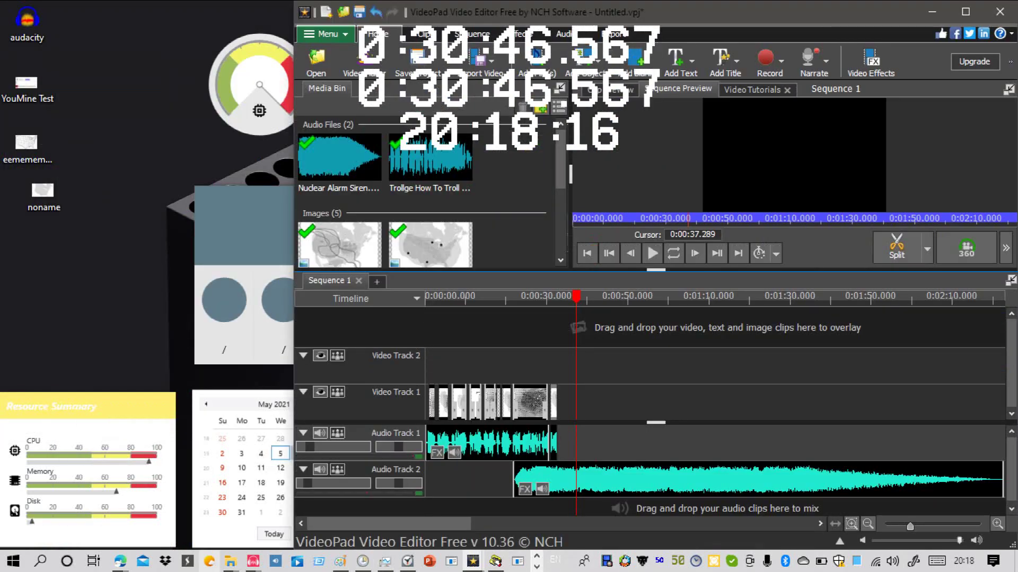
click(229, 561)
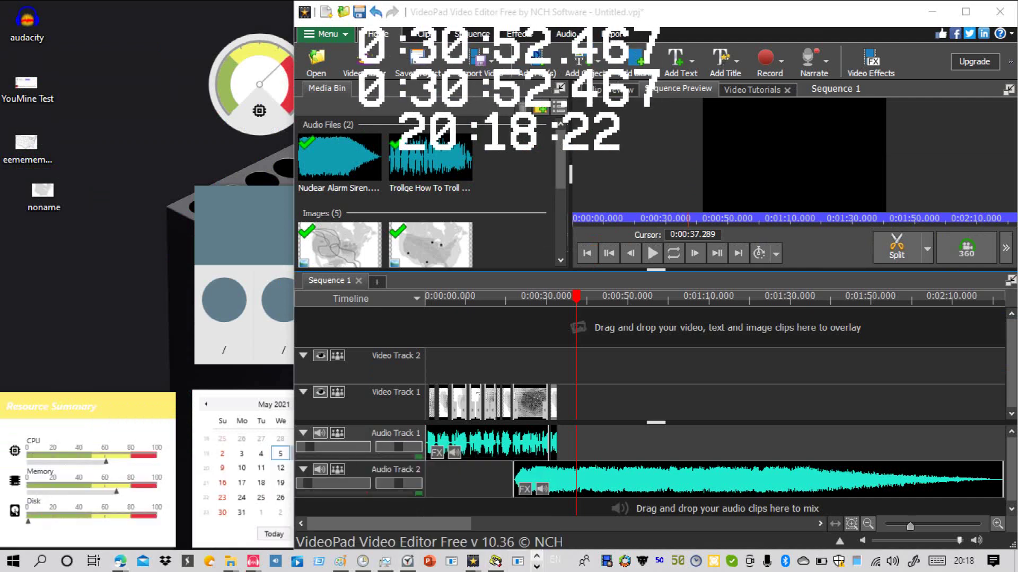
click(536, 566)
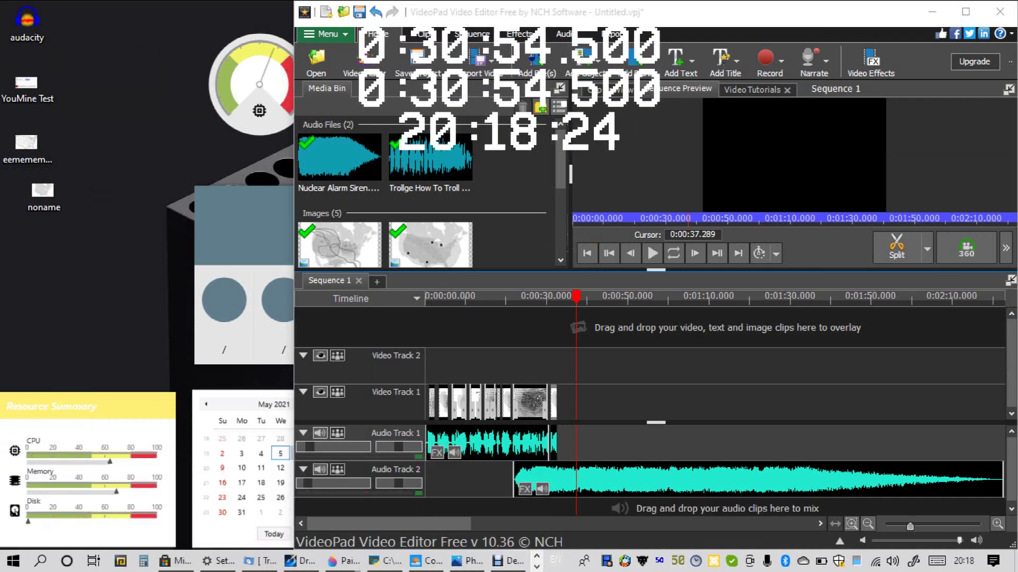
click(536, 556)
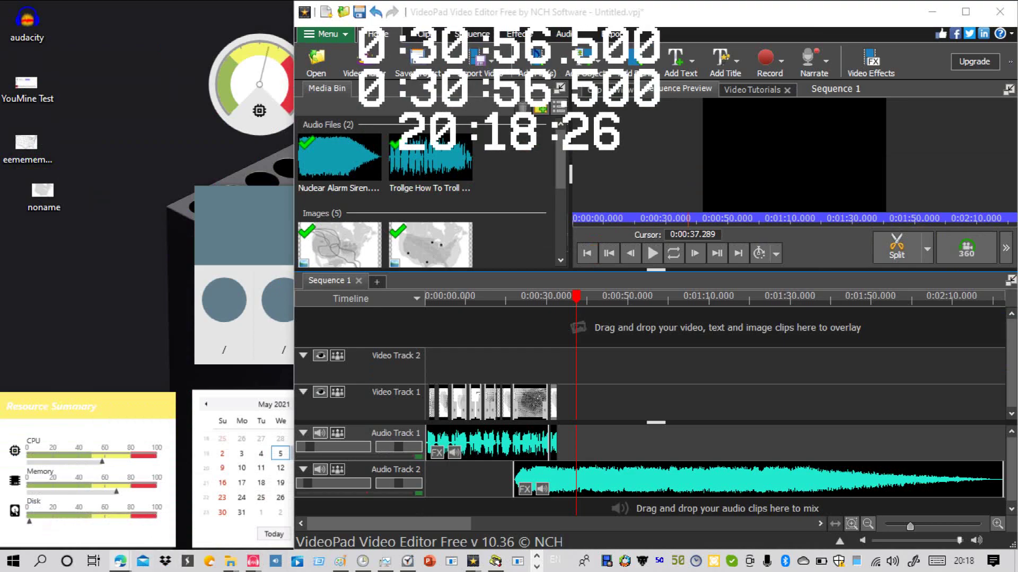
click(120, 562)
click(80, 498)
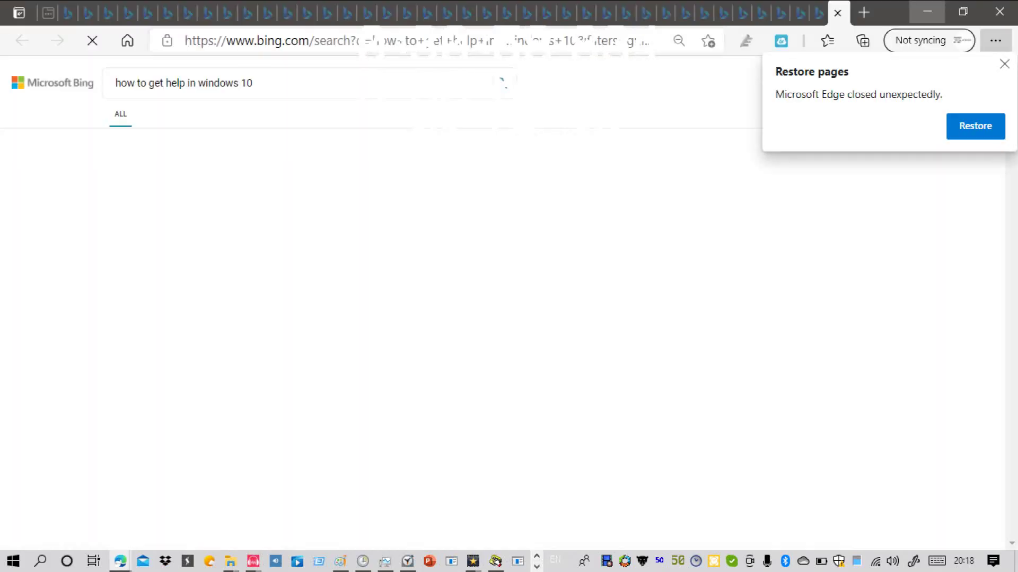
click(927, 11)
Step: Switch to the Weather map editor window in Microsoft Edge, snap it to the desktop's left side, and minimize VideoPad
click(120, 562)
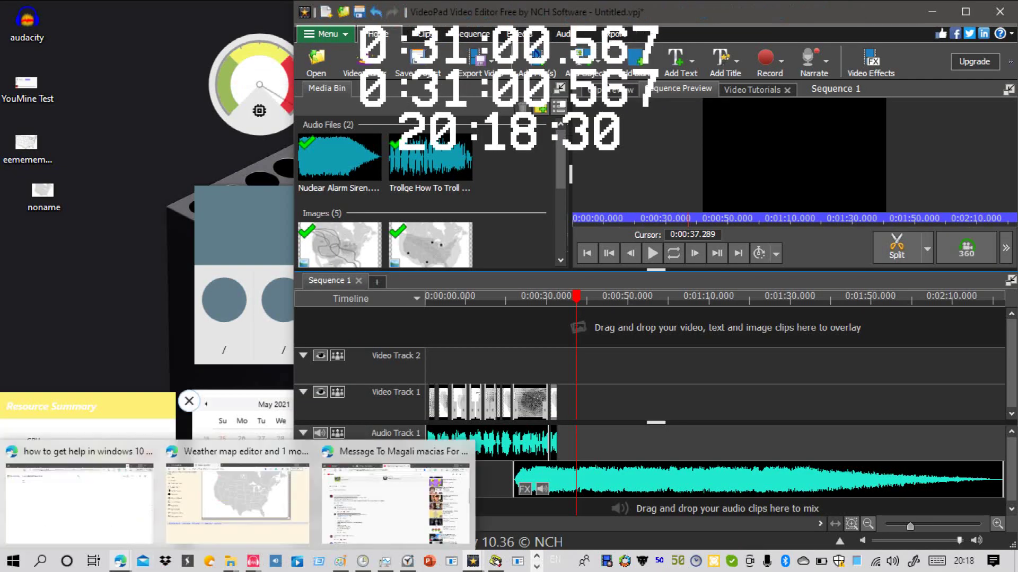
click(237, 504)
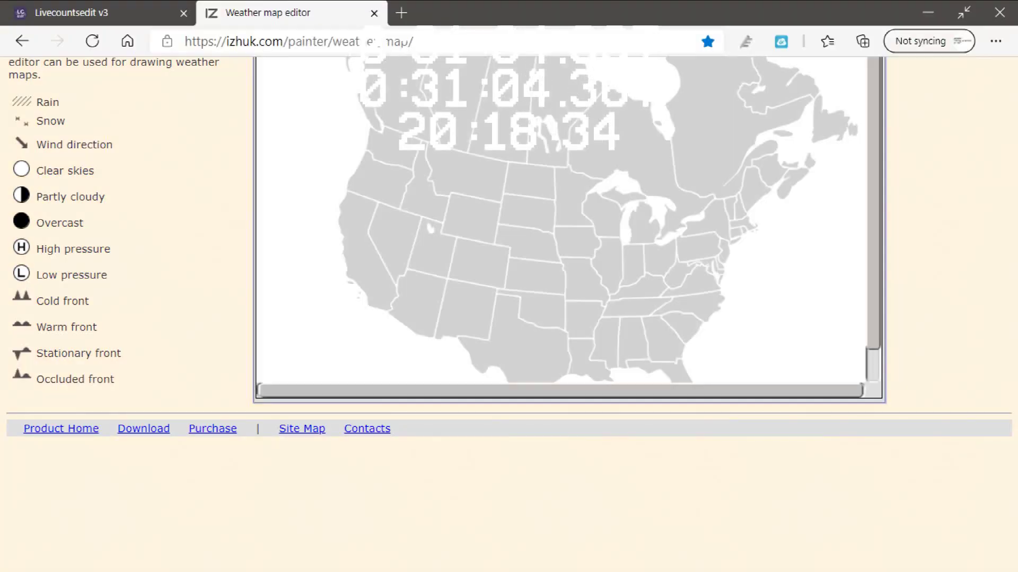
click(964, 12)
drag(695, 15, 1, 117)
click(932, 12)
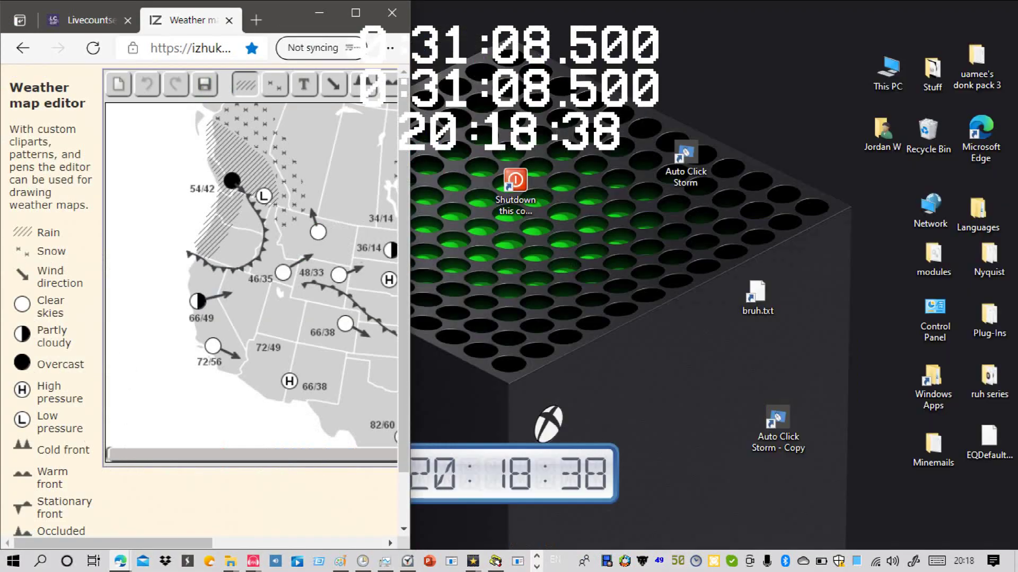
Step: Switch to the Tetris_Beatbox_Vocoded_20 project in Audacity and move its window to the right side of the desktop
click(537, 568)
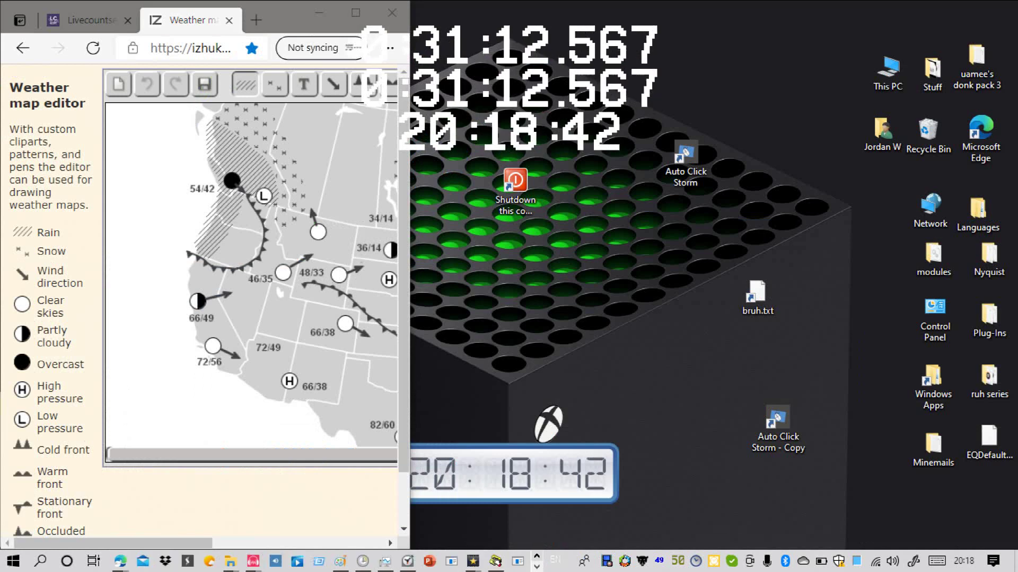
mouse_move(253, 560)
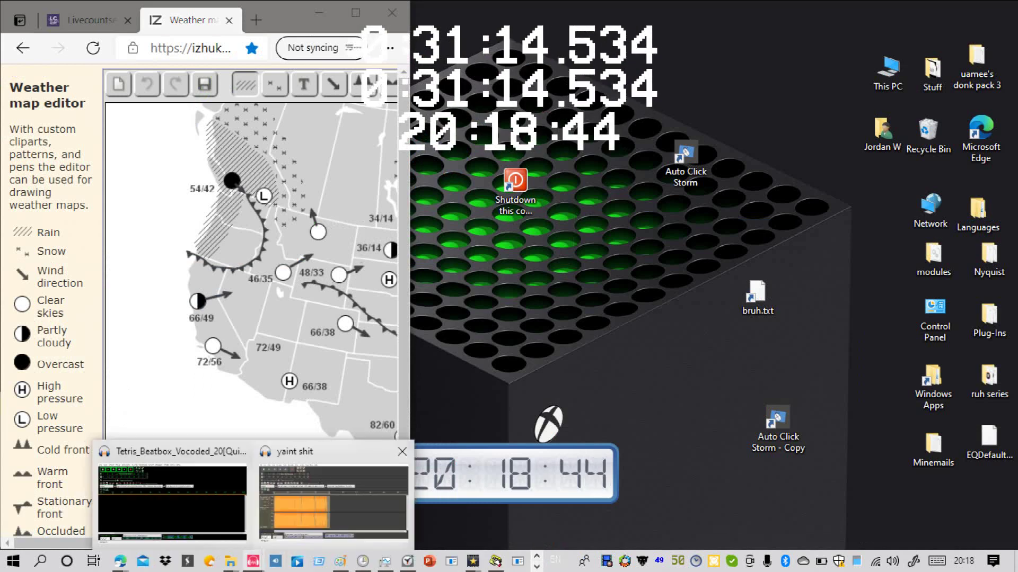
click(172, 501)
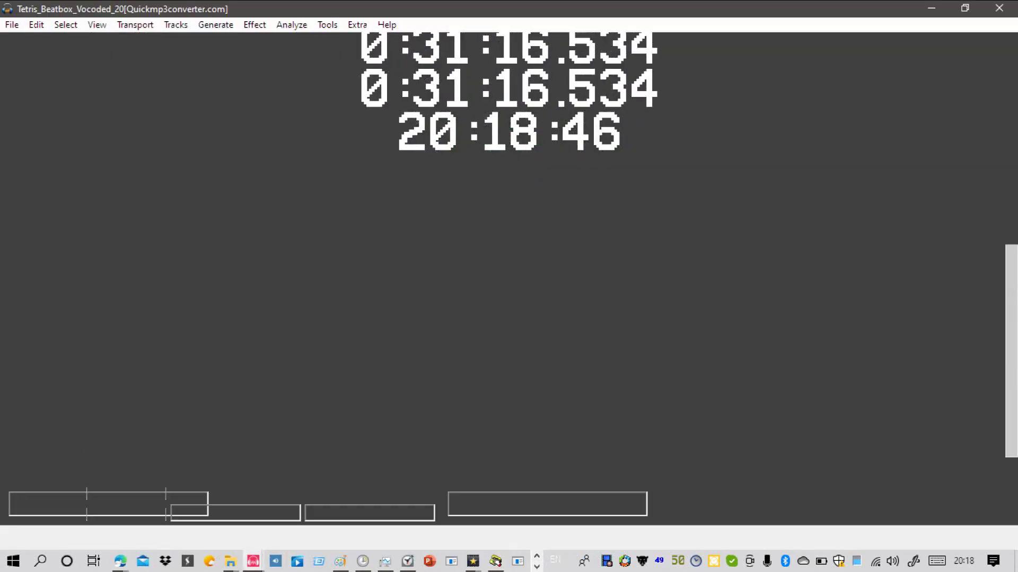
key(super+Left)
key(super+Right)
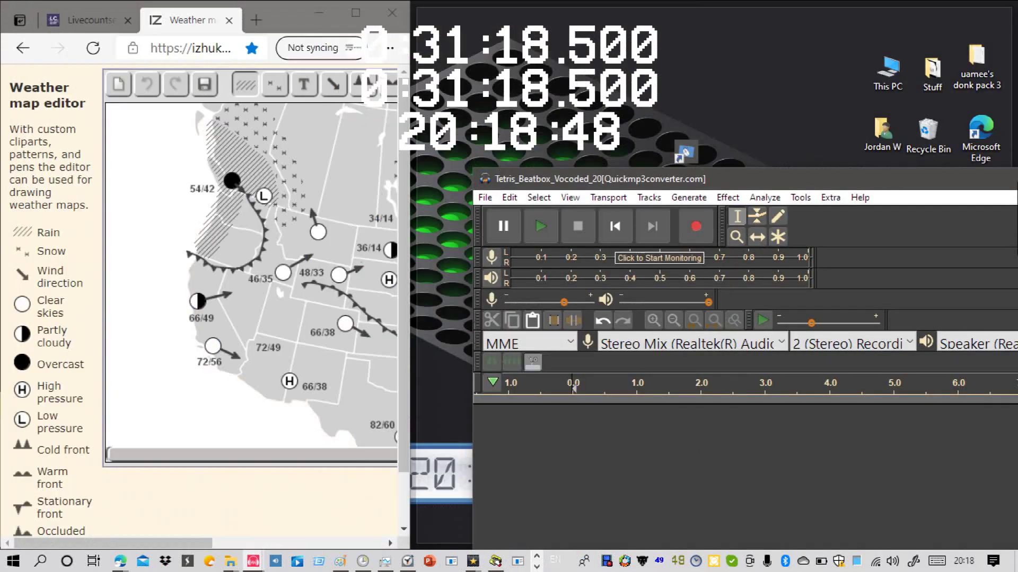
Step: Dock the Audacity window beside the browser and open the SAM Software Automatic Mouth page in a new tab
key(super+Right)
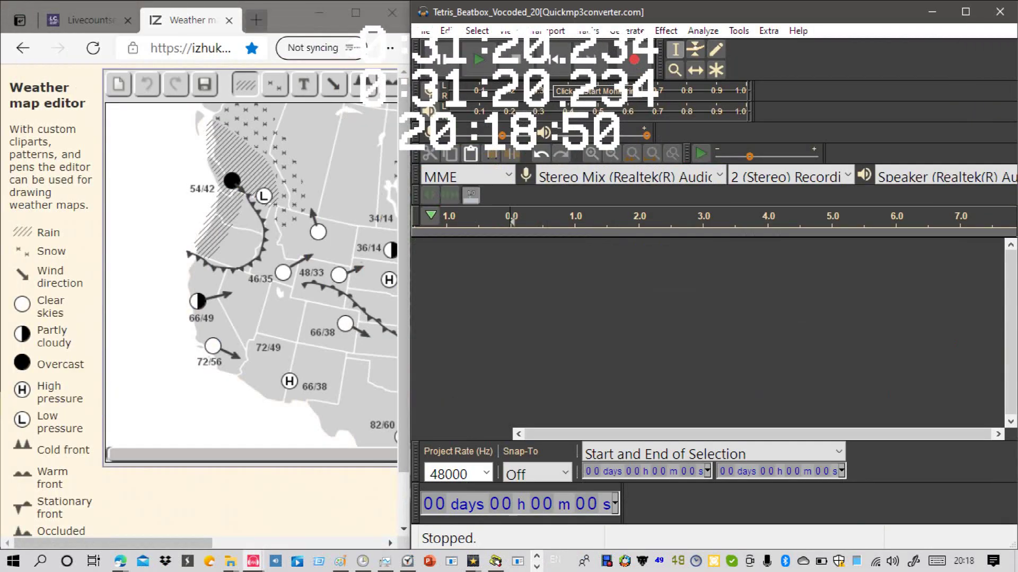
click(256, 20)
text(s)
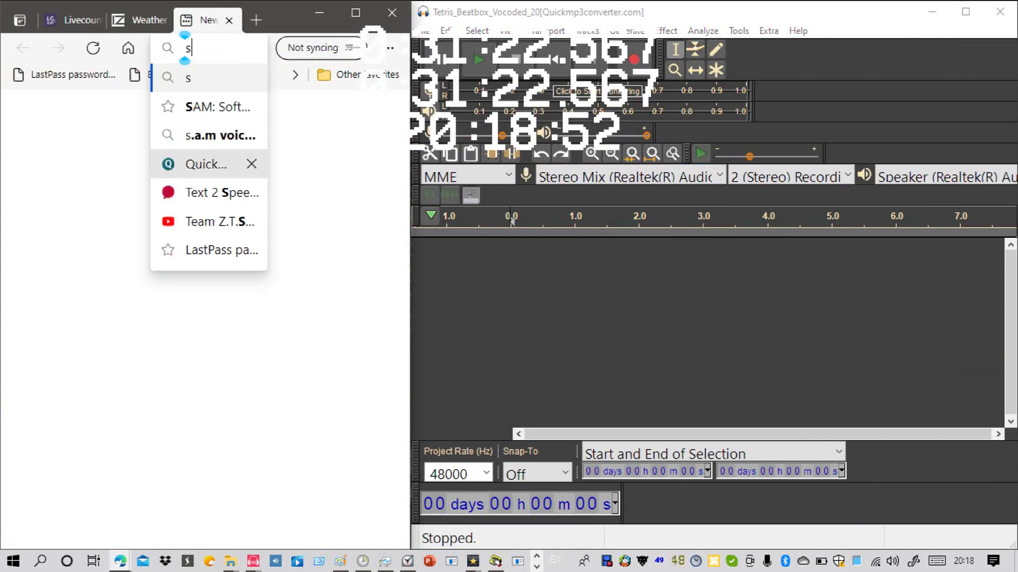
key(Down)
key(Return)
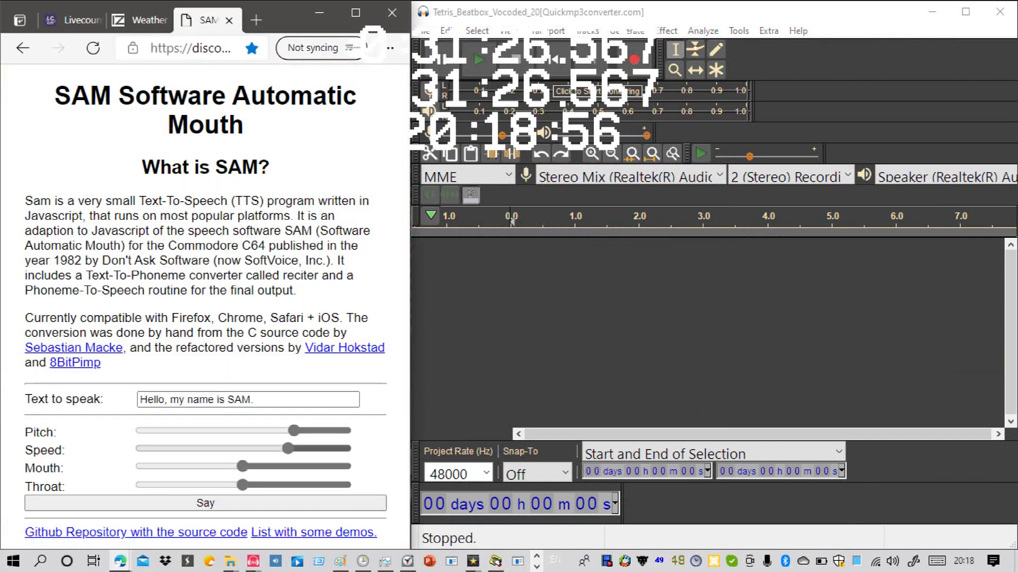
Step: Try the sample sentence in SAM at pitch values of 255, 186 and 141
drag(222, 431, 139, 431)
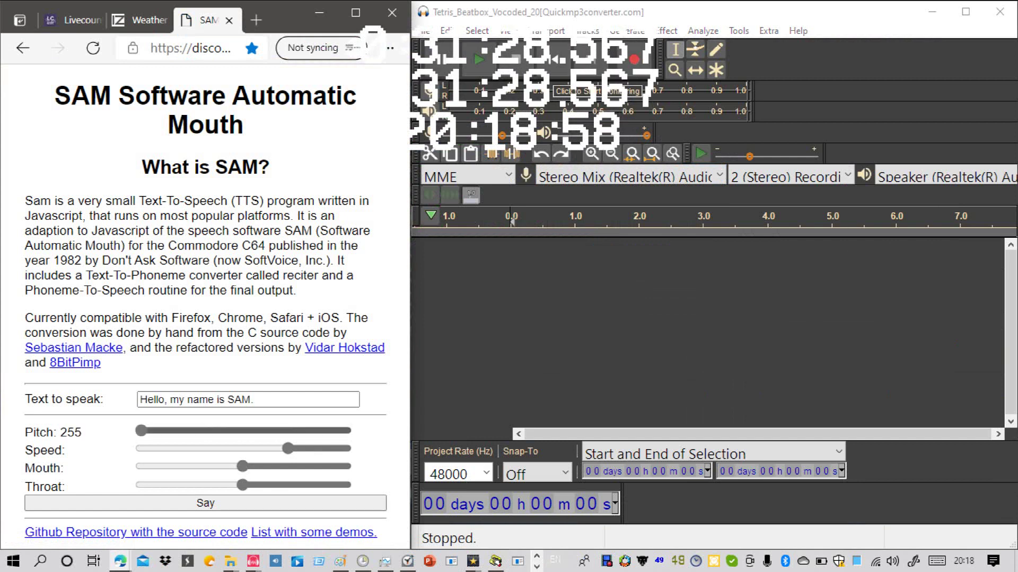
drag(276, 400, 117, 405)
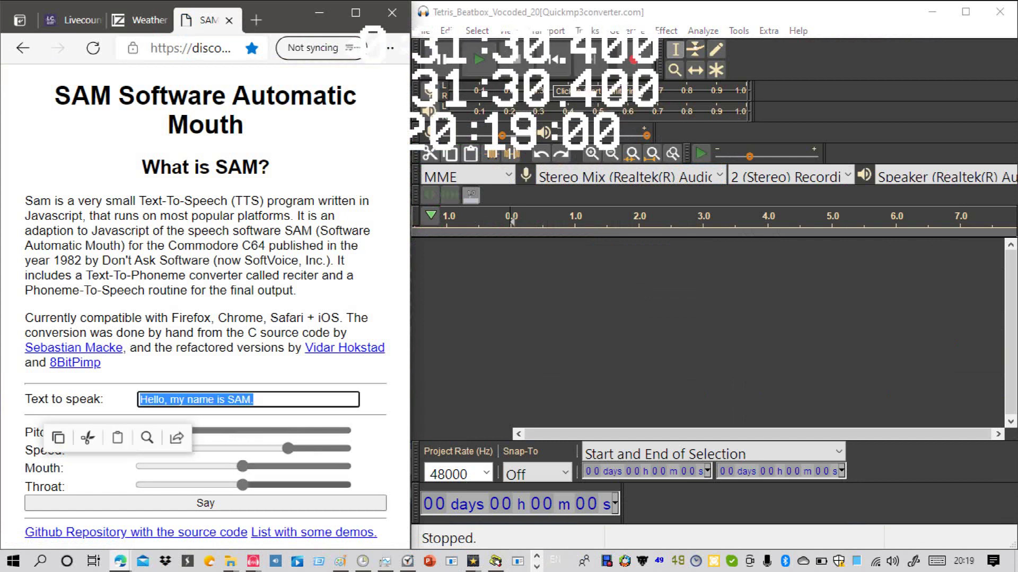
click(206, 504)
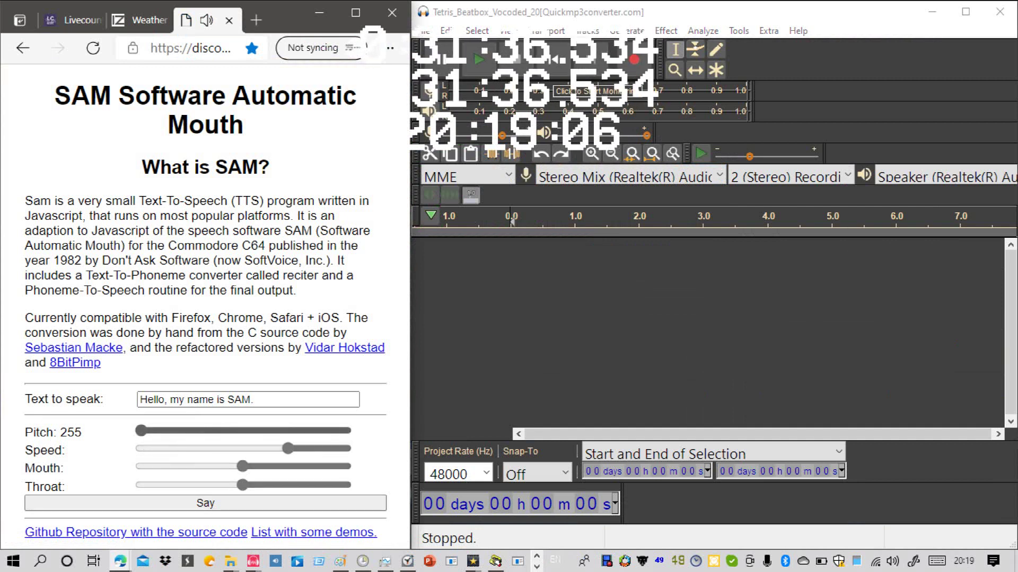
drag(141, 430, 196, 430)
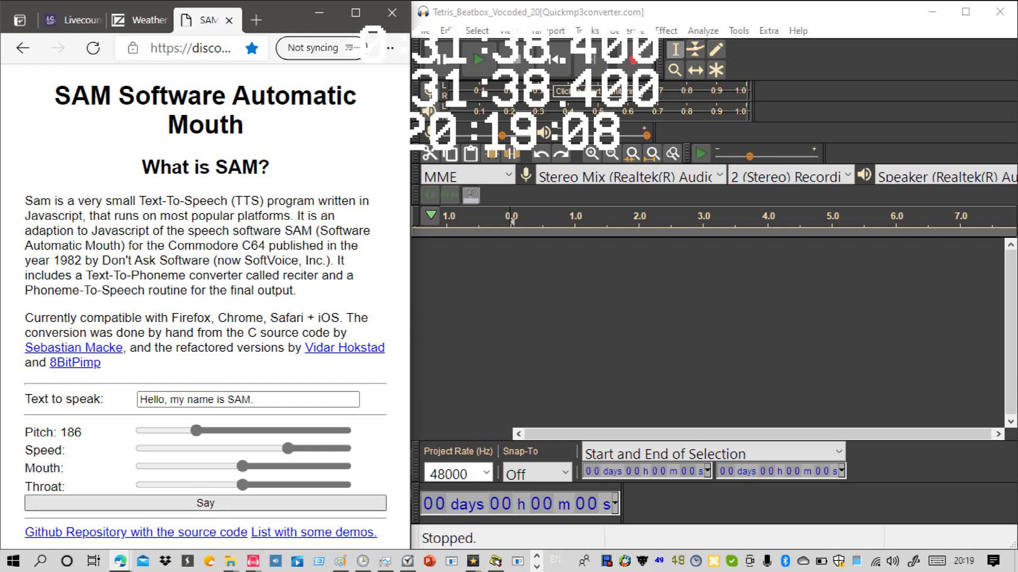
drag(196, 430, 231, 431)
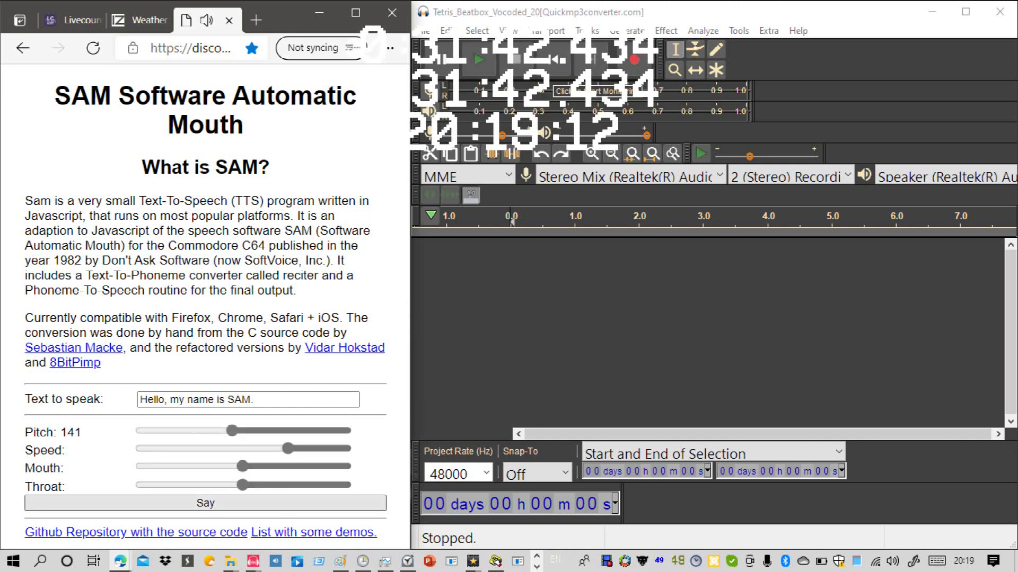
Step: Try the mouth value at 255, then set both Mouth and Throat to 126 and speak the sample sentence
drag(242, 466, 139, 466)
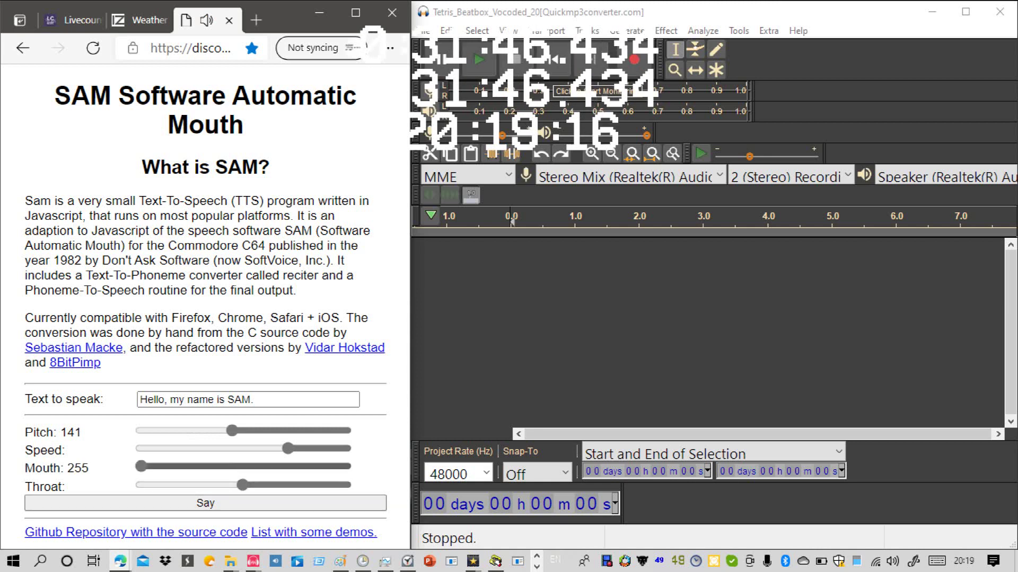
drag(140, 466, 189, 485)
click(205, 503)
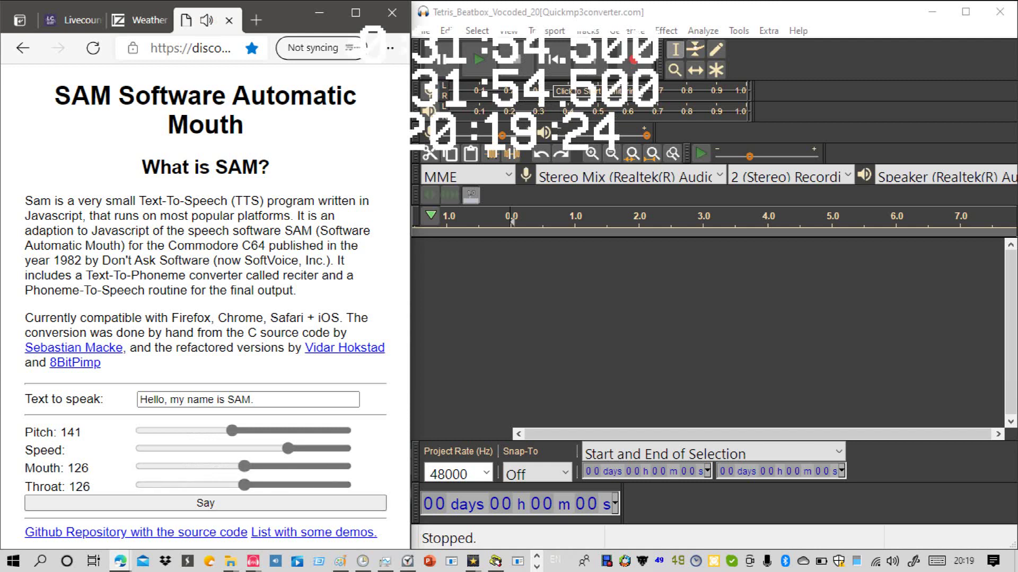
Step: Try a pitch of 71, settle on 95 and speak the sample sentence, and lower the system volume
drag(232, 430, 281, 430)
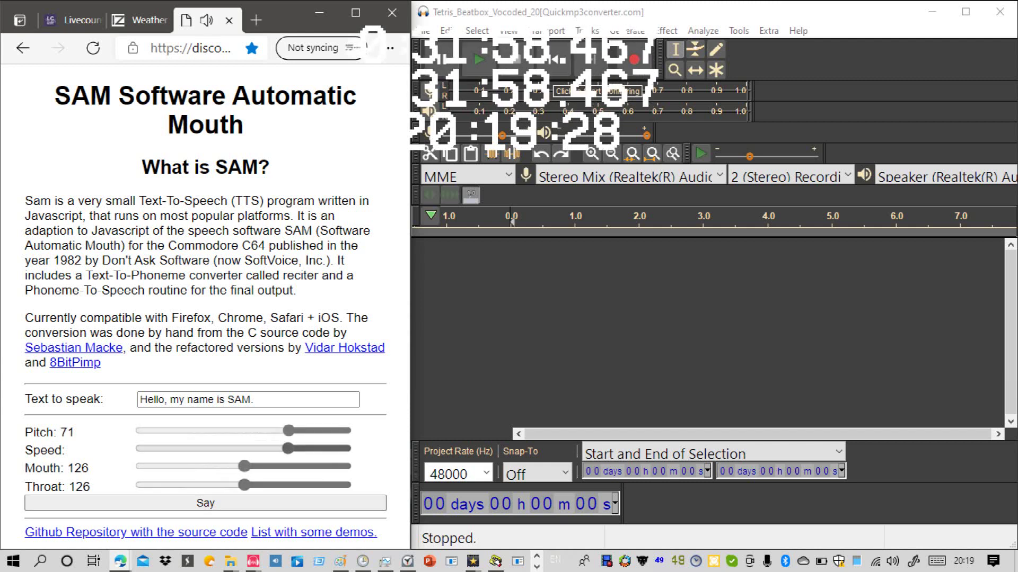
drag(288, 431, 269, 431)
click(265, 503)
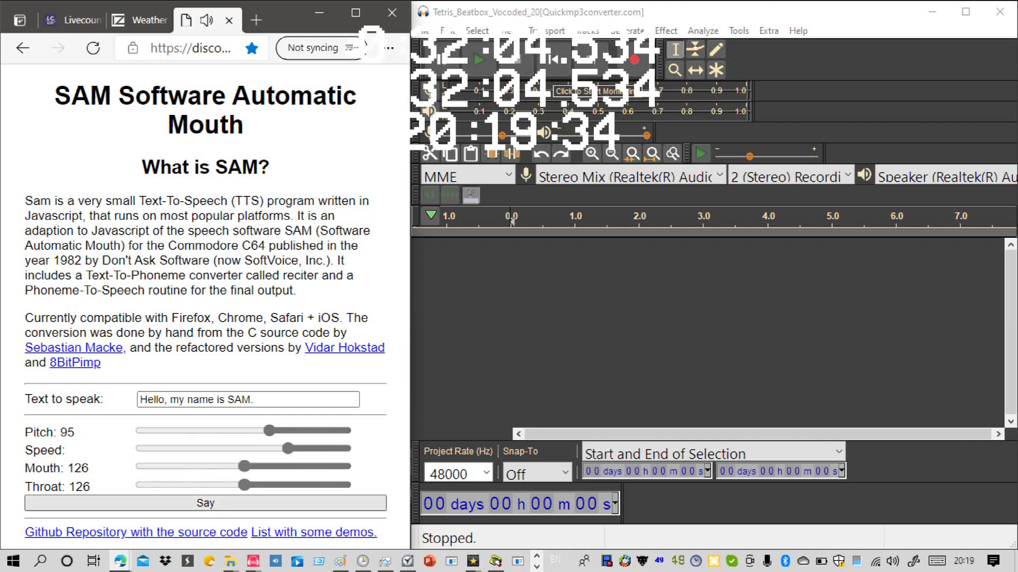
key(XF86AudioLowerVolume)
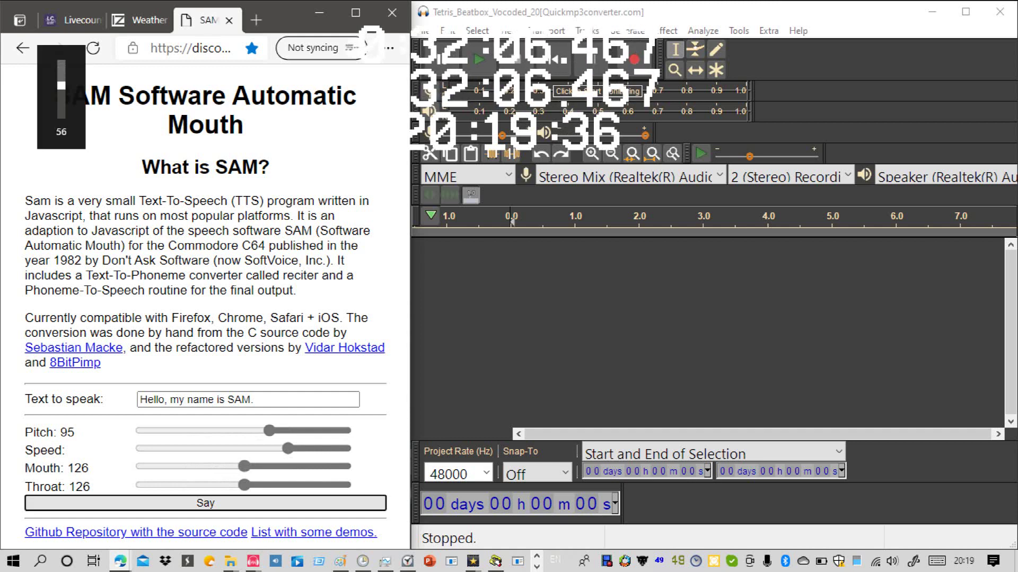
Step: Replace the sample text to speak with "What..... What happend"
click(253, 399)
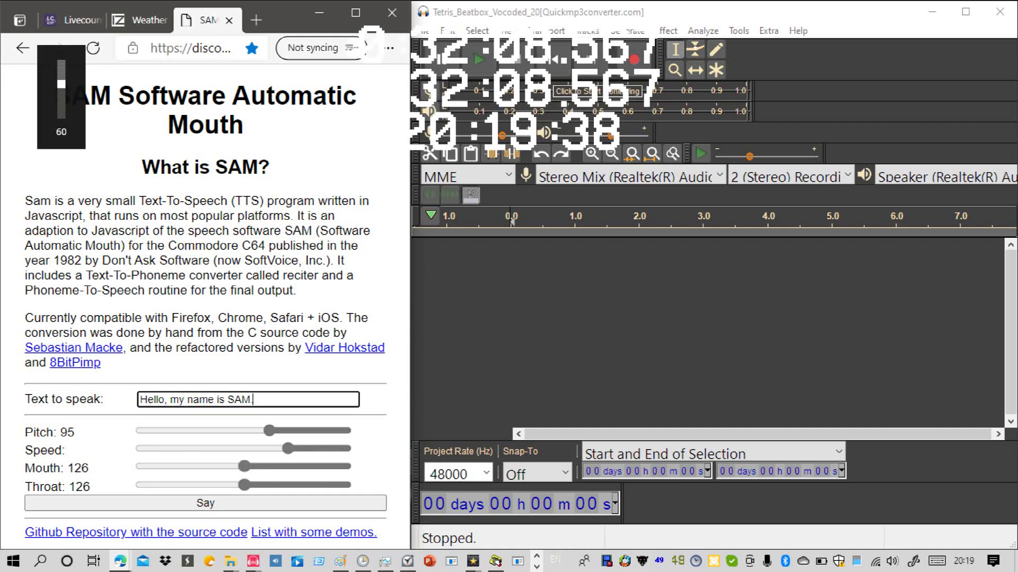
key(ctrl+a)
key(BackSpace)
text(Wh)
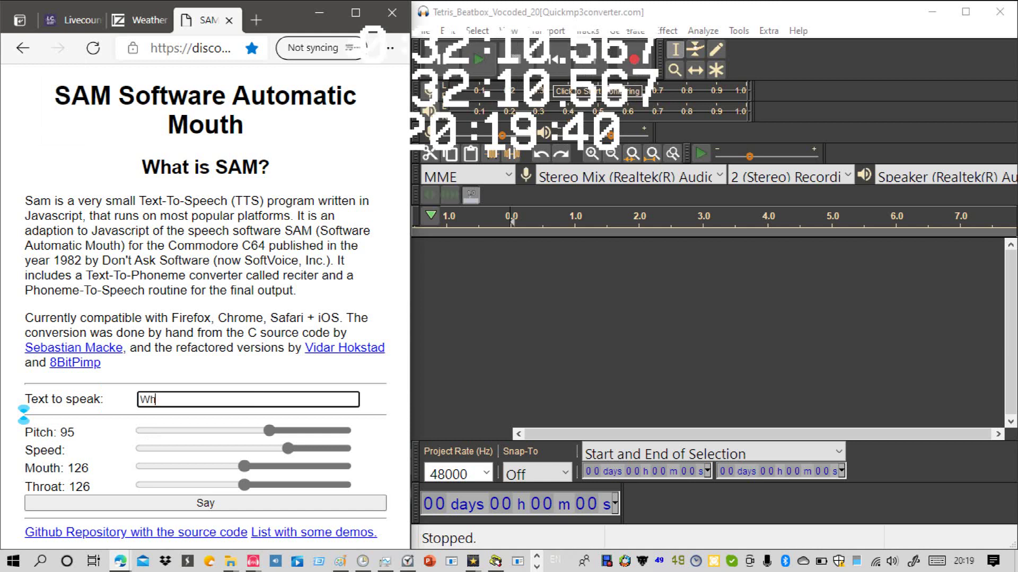
text(at)
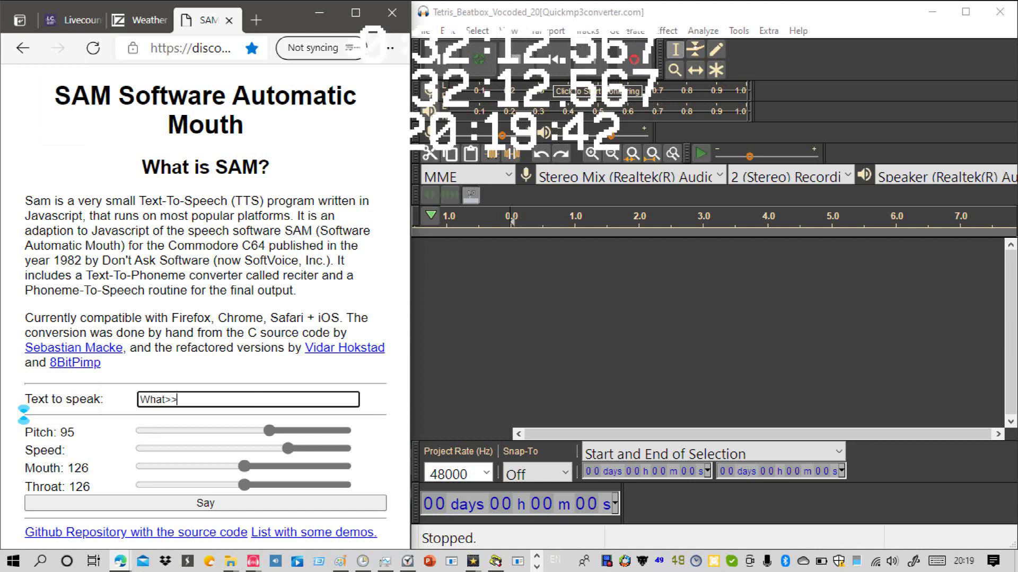
text(...)
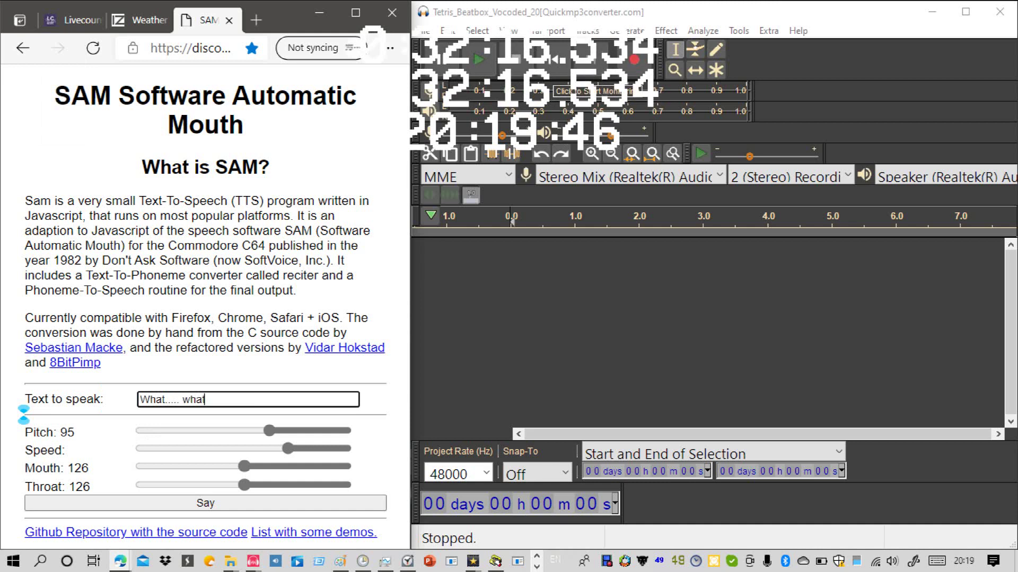
text(.. what)
key(BackSpace)
key(BackSpace)
key(BackSpace)
key(BackSpace)
text(What happend)
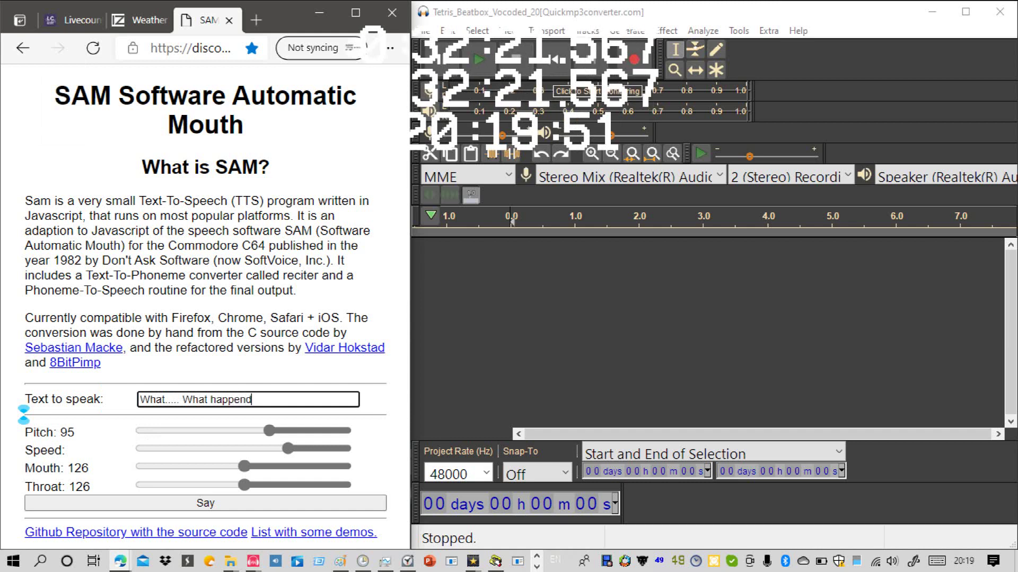
Step: Correct the last word to "happened?" and add "Why am I in a shelter?" to the text to speak
key(BackSpace)
text(ened? Why amn)
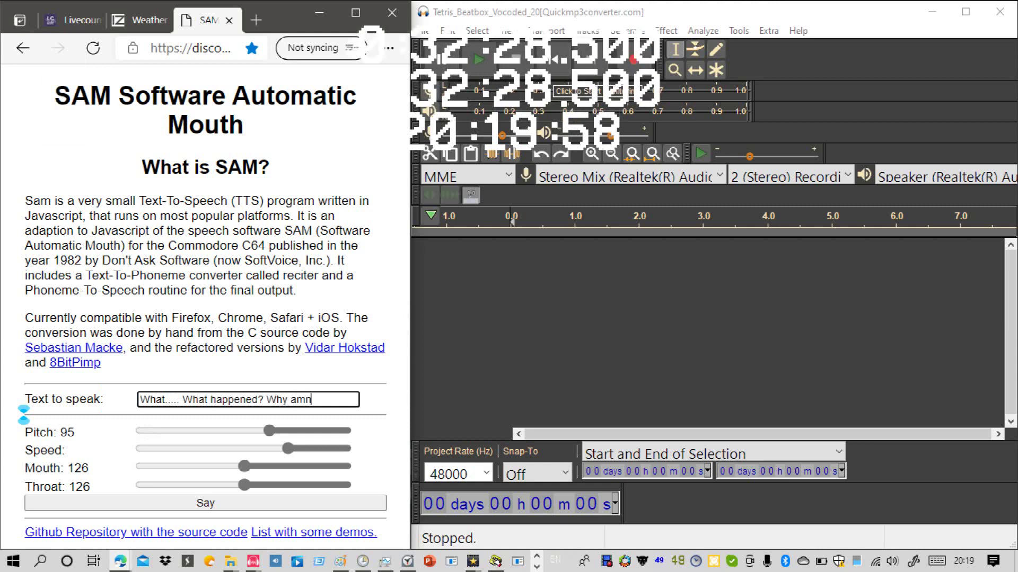
text(in a )
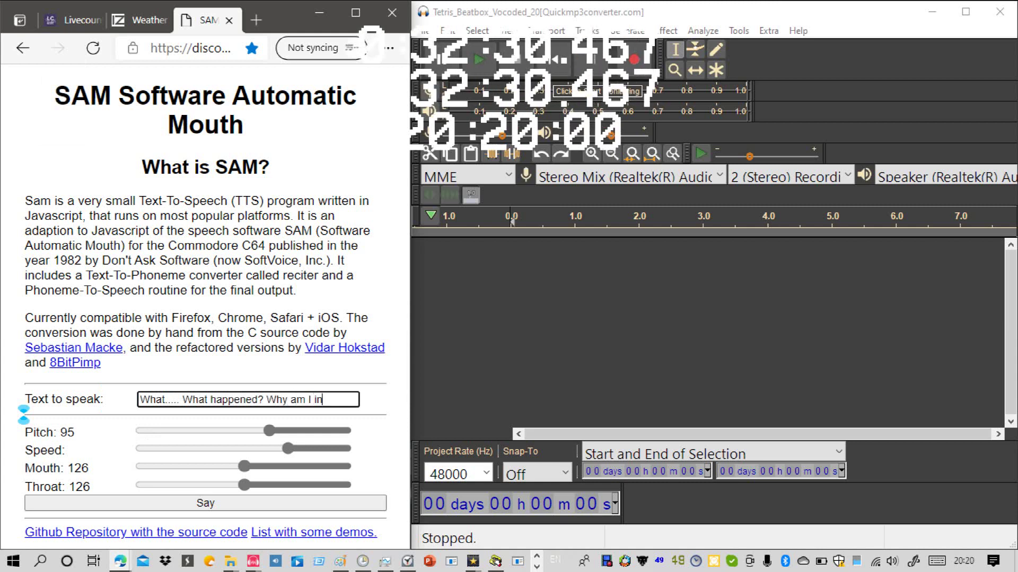
text(shel)
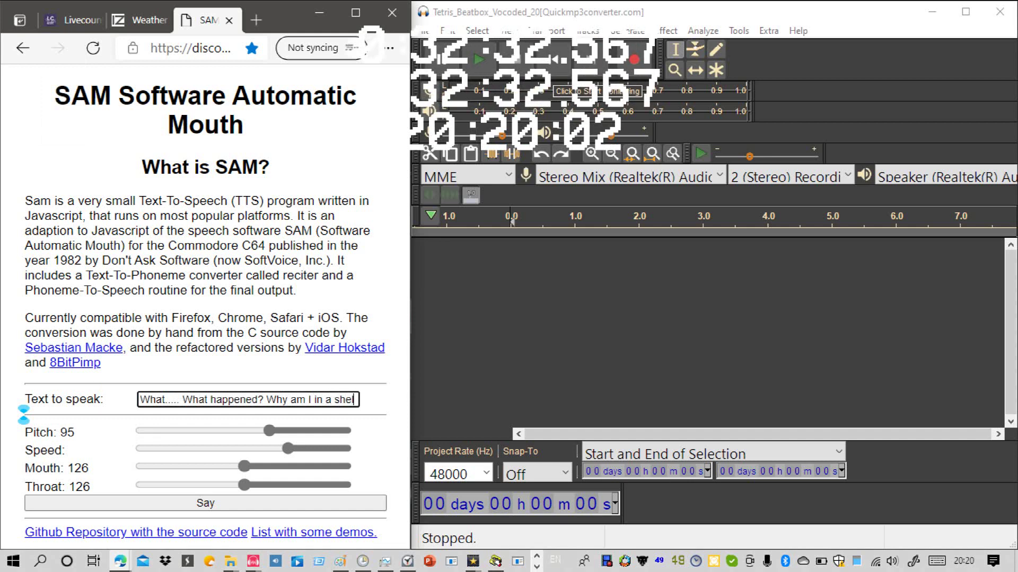
text(ter?)
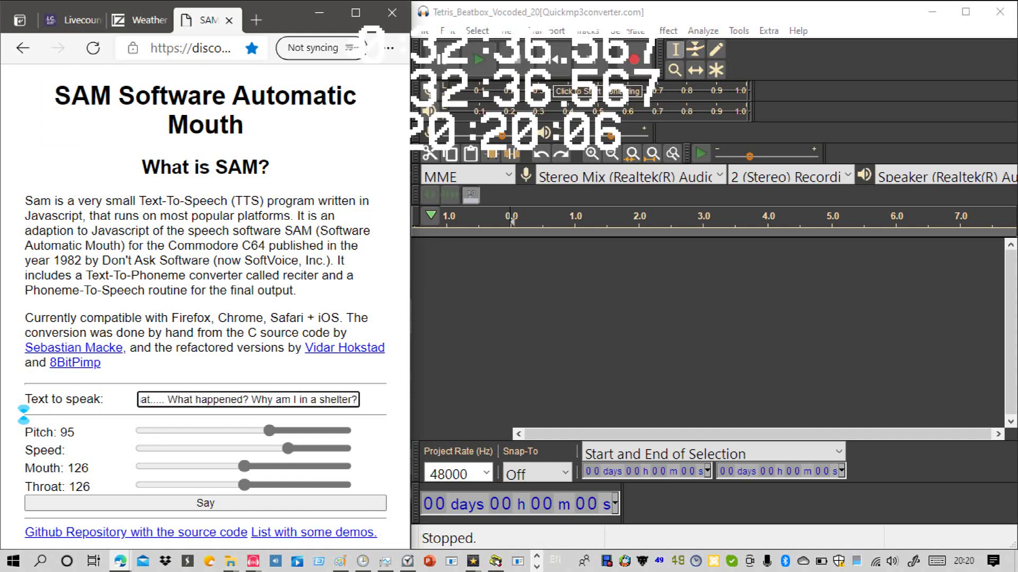
Step: Append "Oh. No. NO! THIS CAN NOT BE!" to the text to speak
text( Oh)
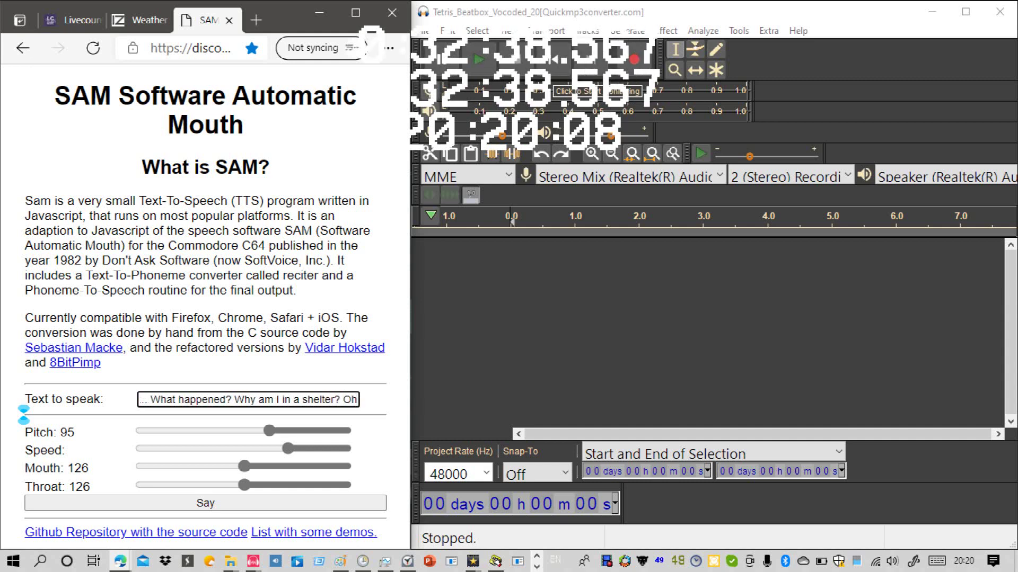
text(. No.)
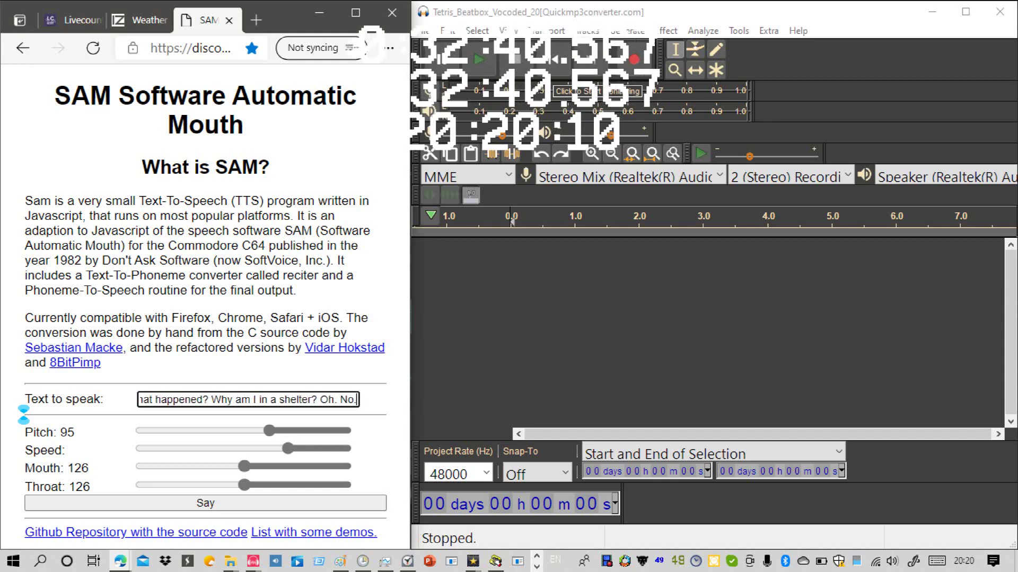
text( NO!)
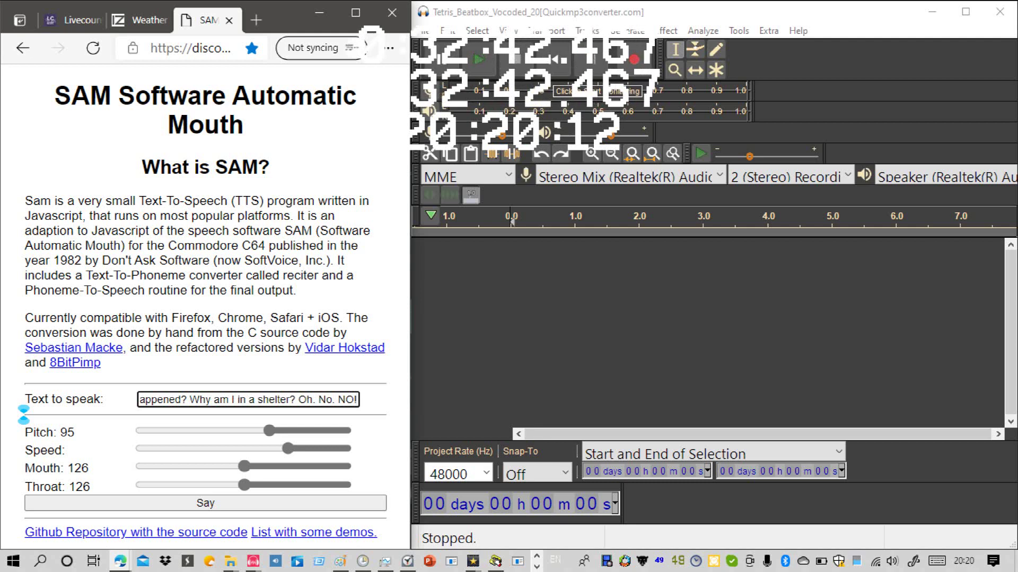
text( THIS)
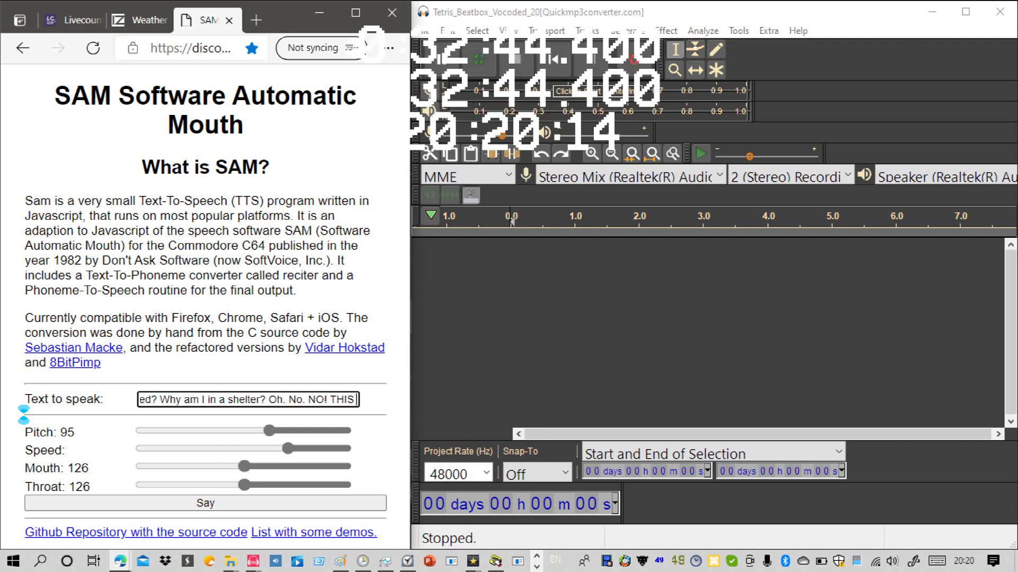
text( CAN)
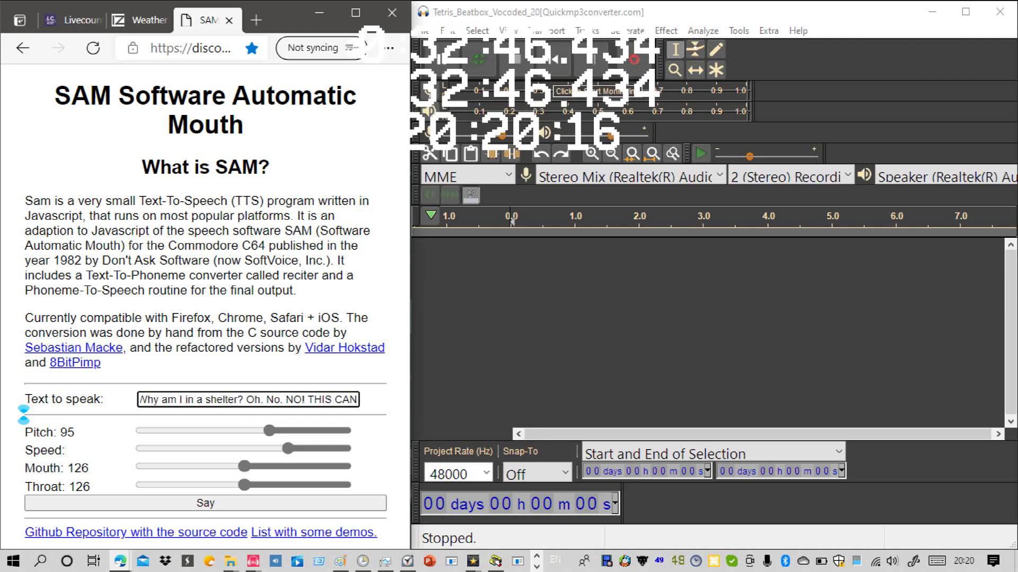
text( NOT)
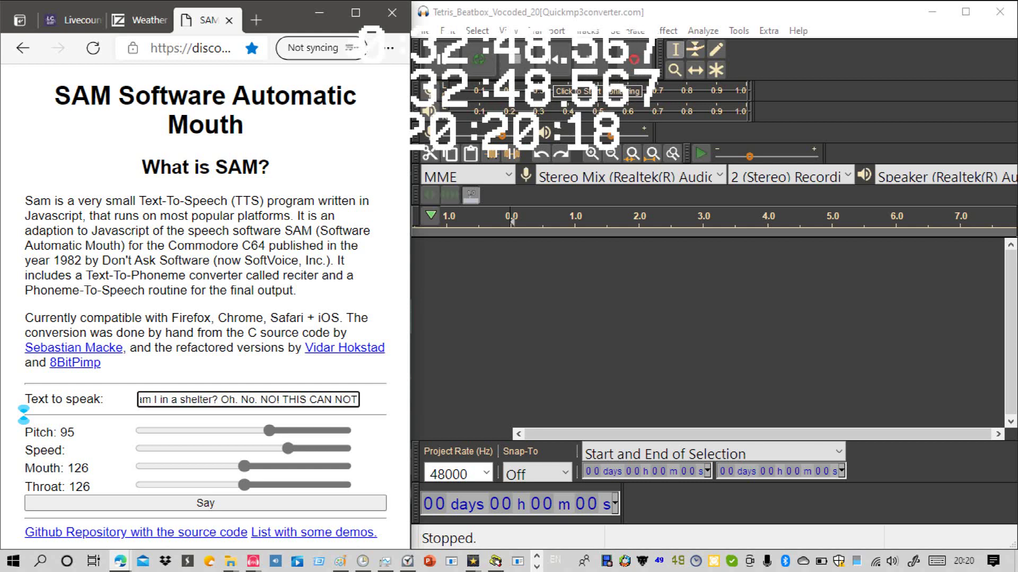
text( BE!)
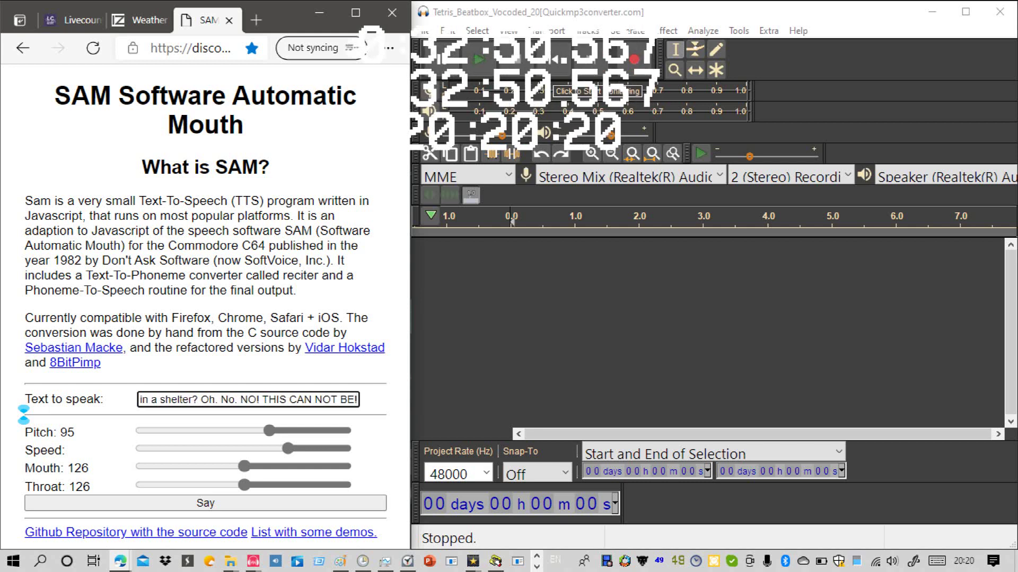
Step: Append "A tornado is nearby! I" to the text to speak
text( A)
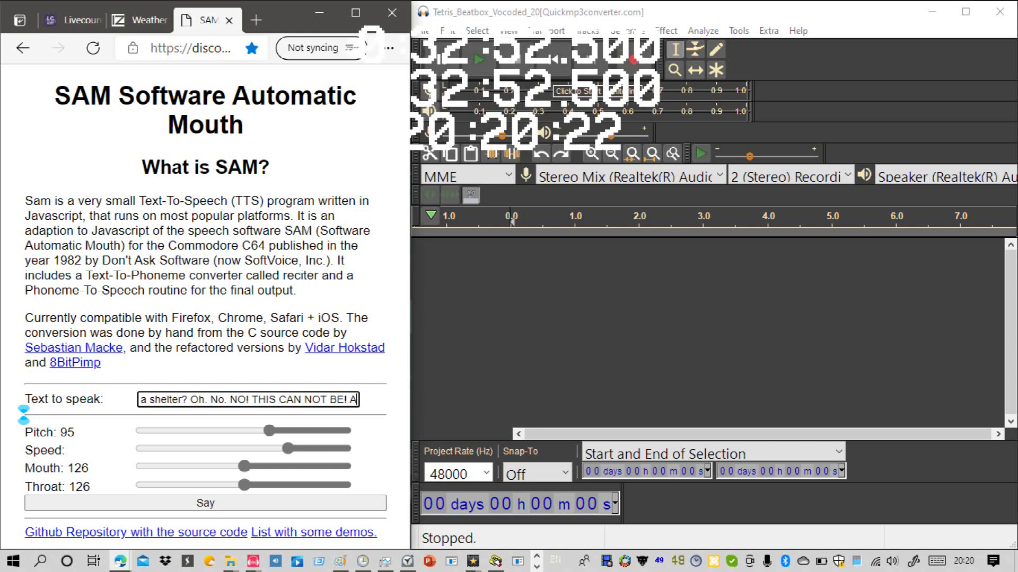
text( torna)
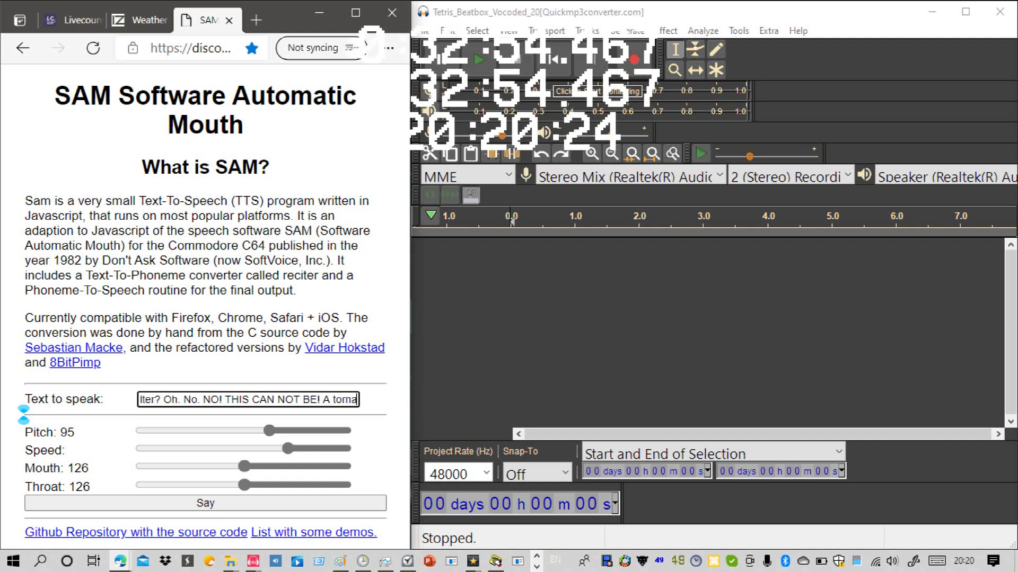
text(do is n)
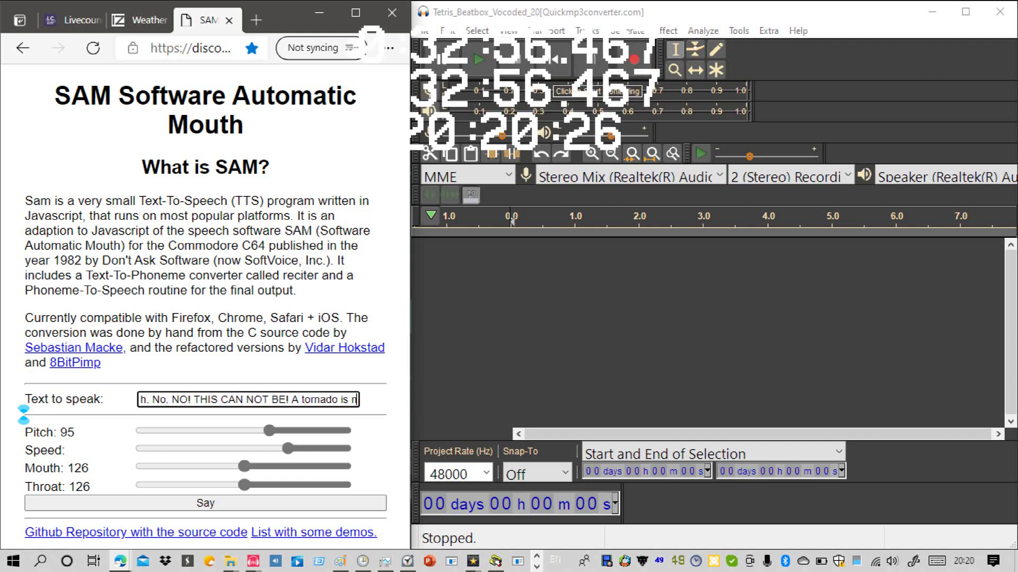
text(earby)
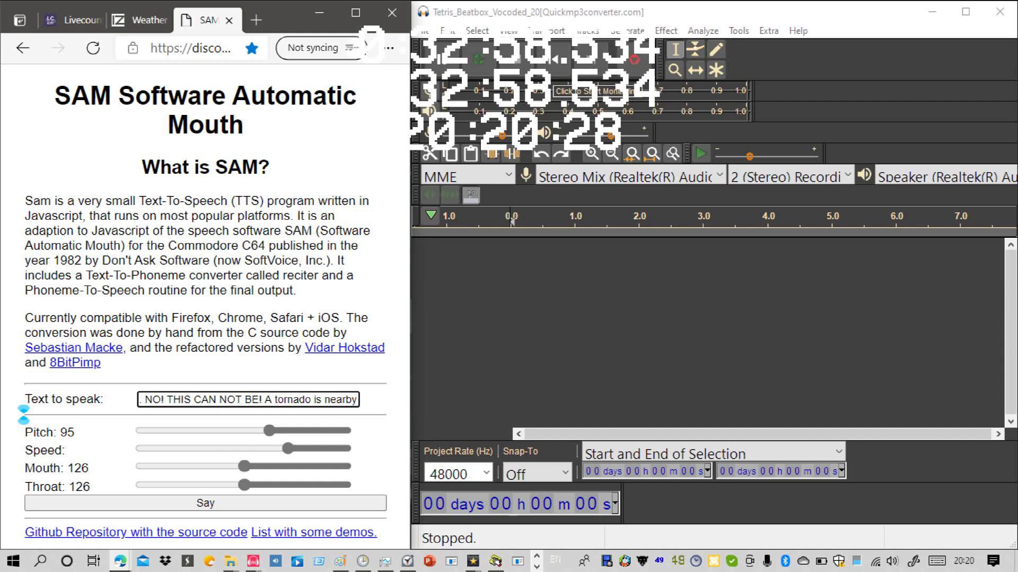
text(! I)
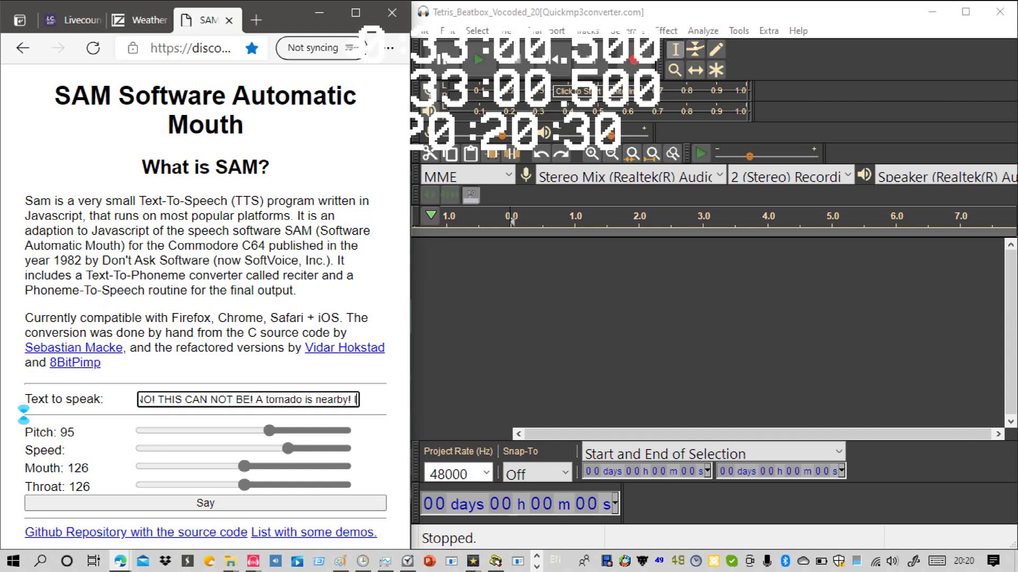
Step: Complete the last sentence of the text to speak with "must have not realized it!" and have the whole text spoken
text( must)
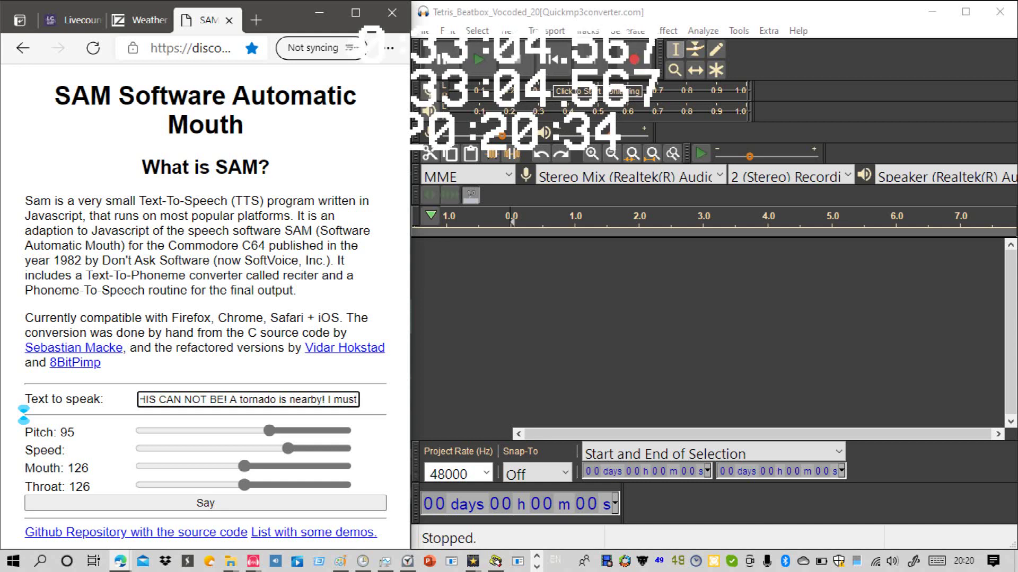
text( have)
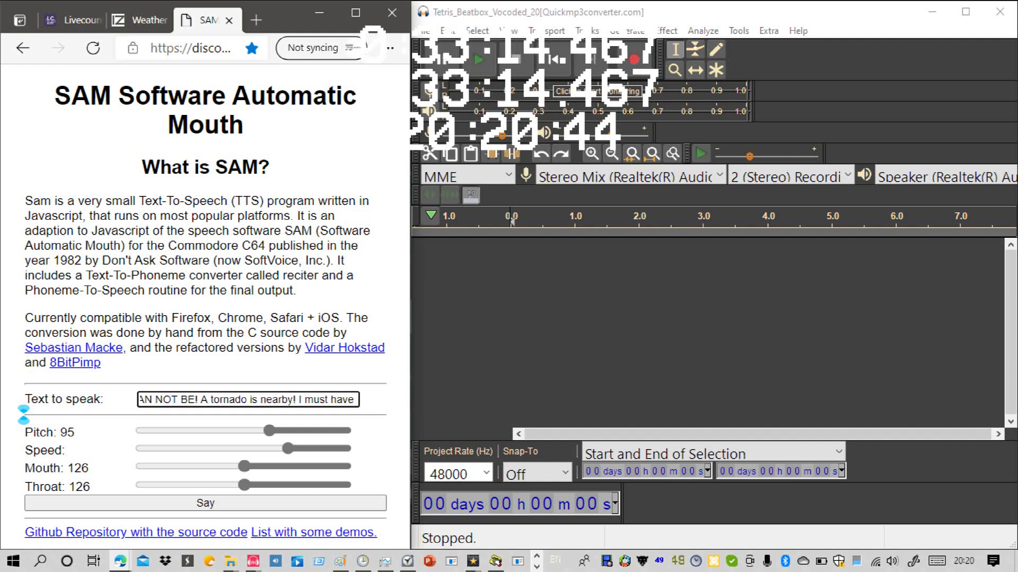
text(not r)
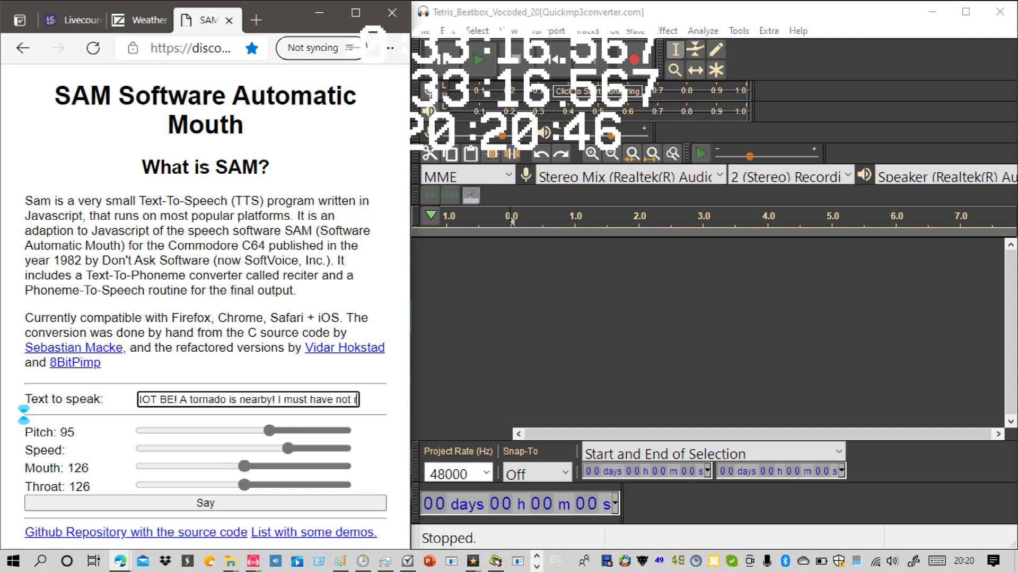
text(ealiz)
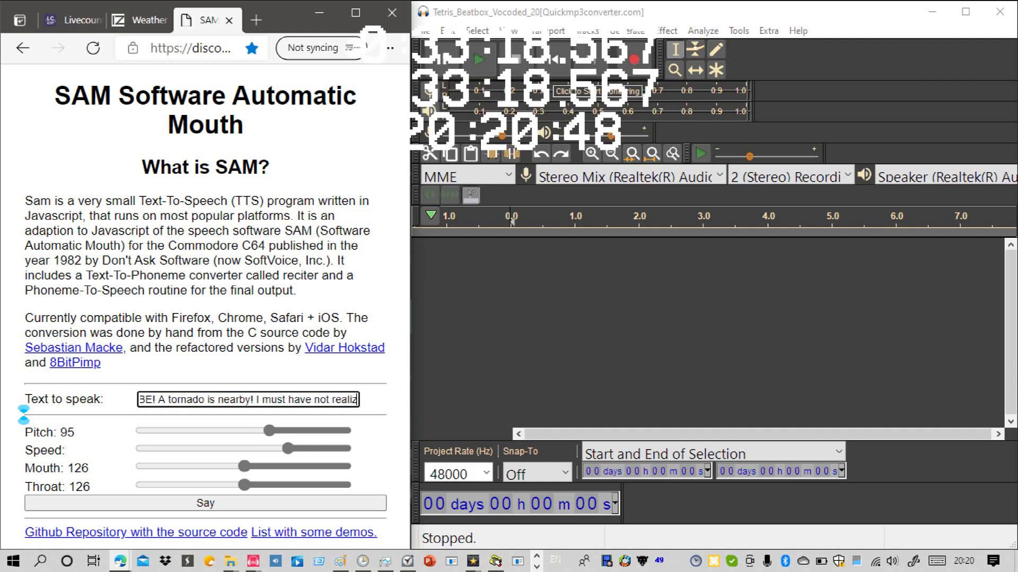
text(ed it.)
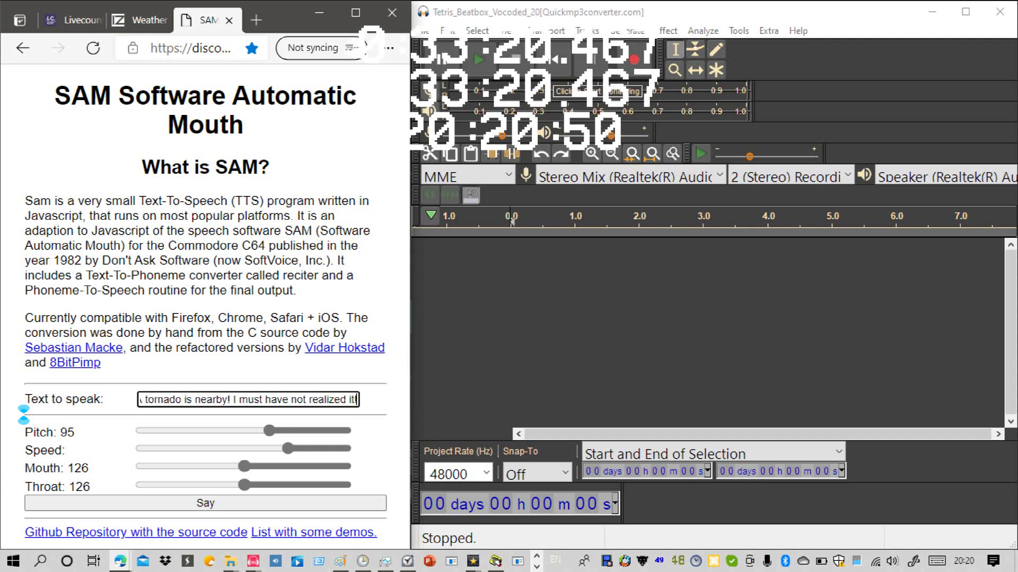
click(206, 503)
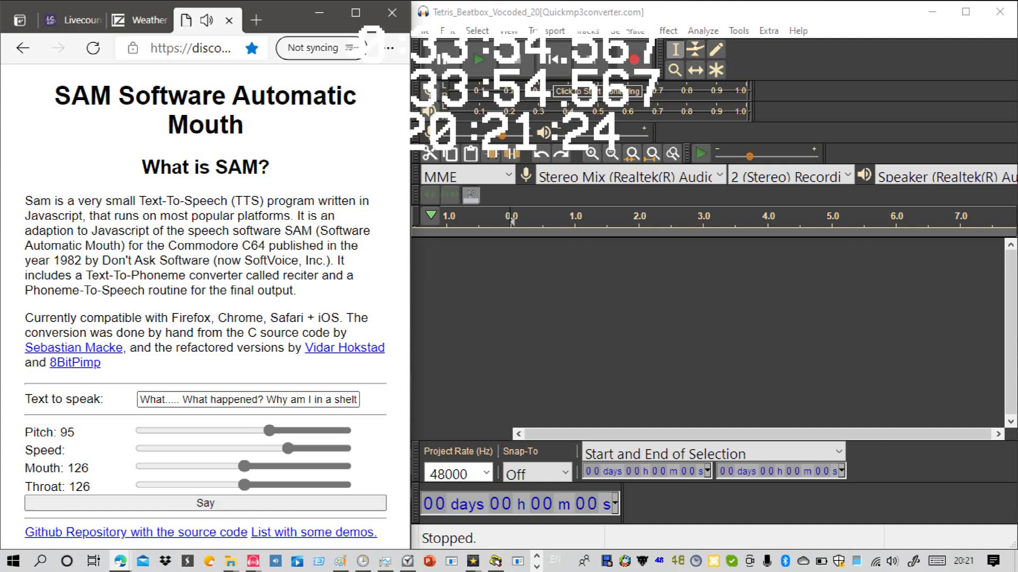
Step: Continue at the end of the text to speak and append "I am dead....."
click(243, 399)
key(Right)
key(Right)
key(Right)
key(Right)
key(Right)
key(Right)
key(Right)
key(Right)
key(Right)
key(Right)
key(Right)
key(Right)
key(Right)
key(Right)
key(Right)
key(Right)
key(Right)
key(Right)
key(Right)
key(Right)
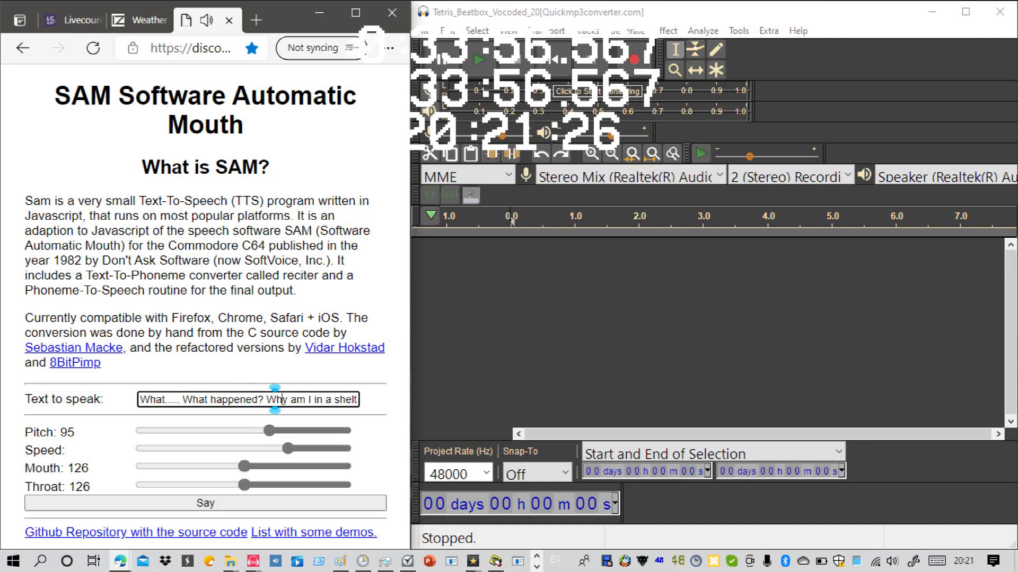
drag(355, 410, 355, 409)
text(I must have not realized it! I)
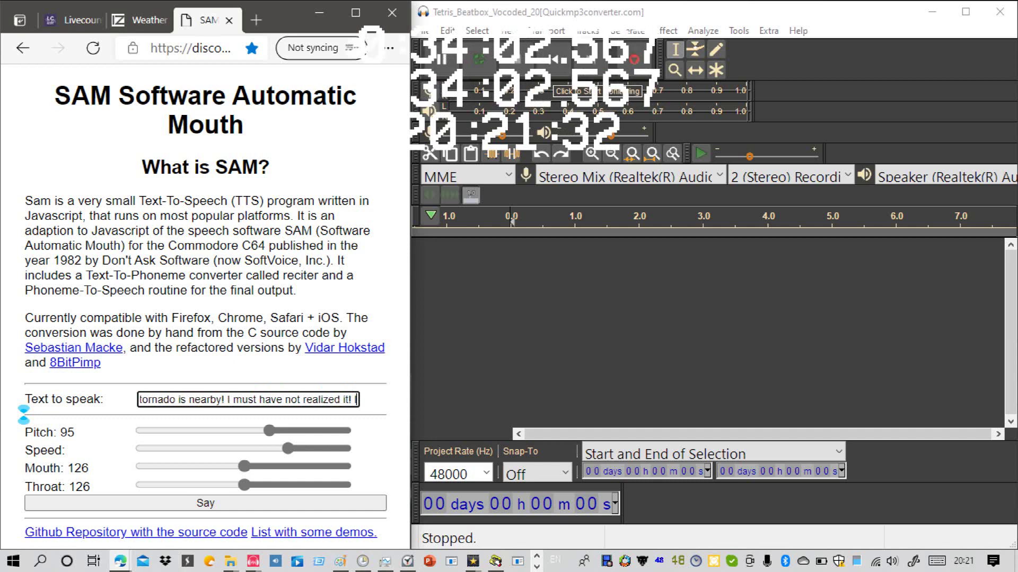
text( an)
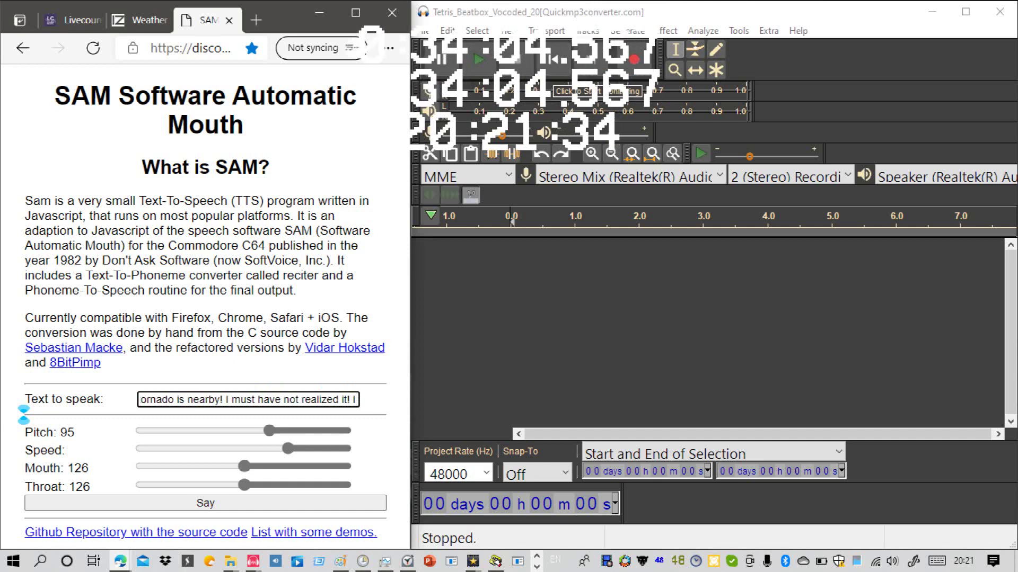
key(BackSpace)
text(m )
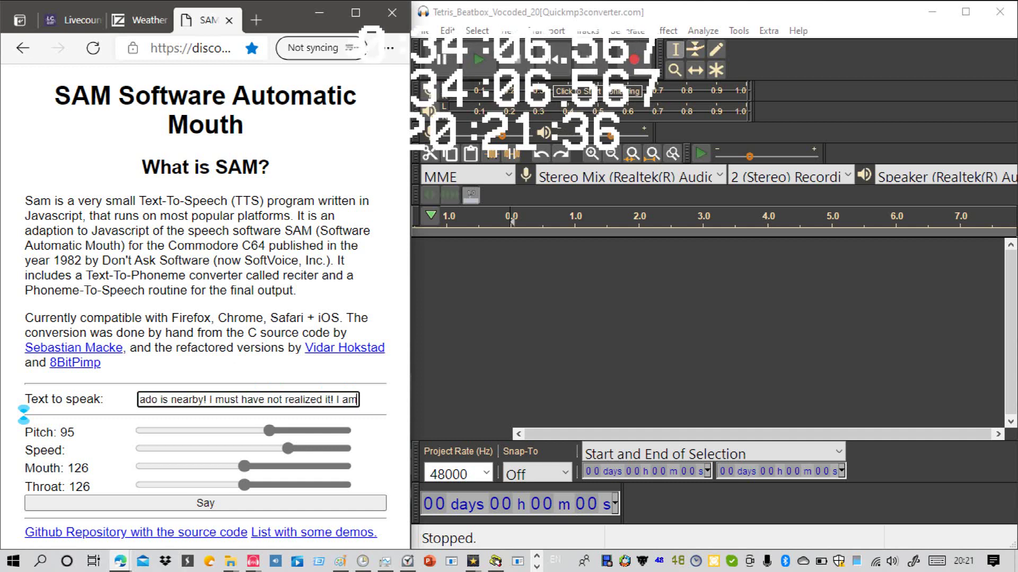
text(dead)
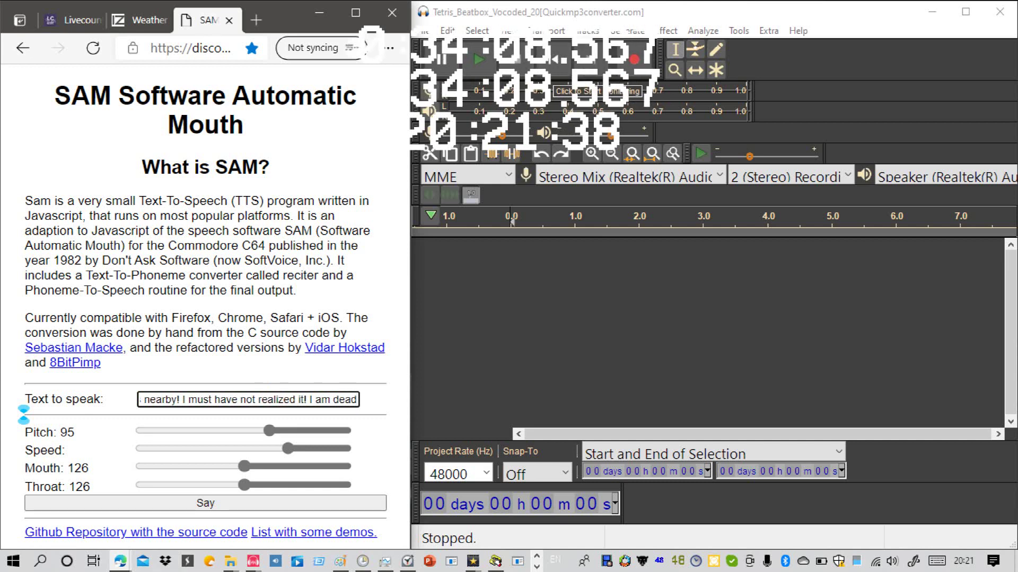
text(>>.....)
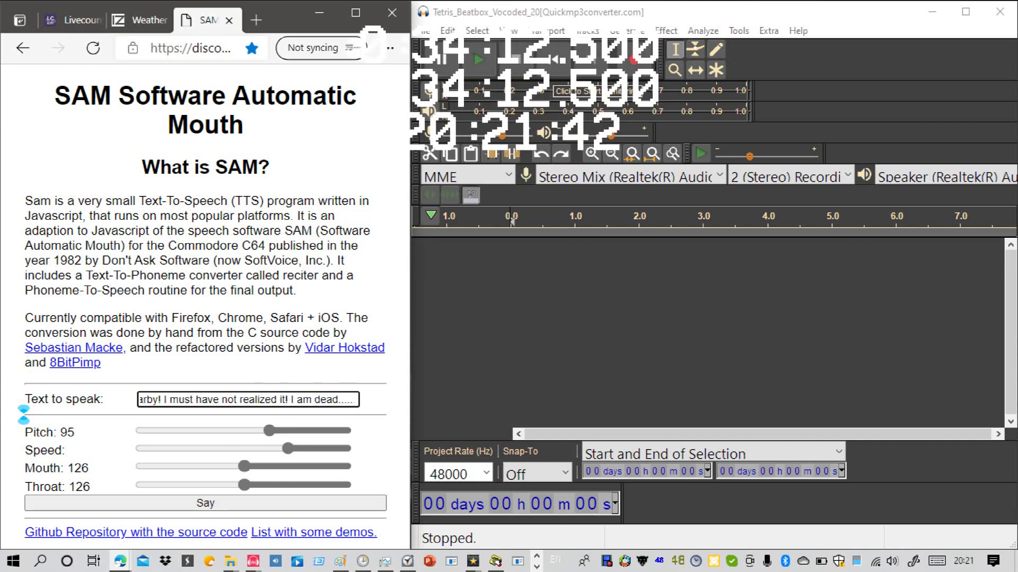
Step: Append "Actually dead." to the text to speak
text( Act)
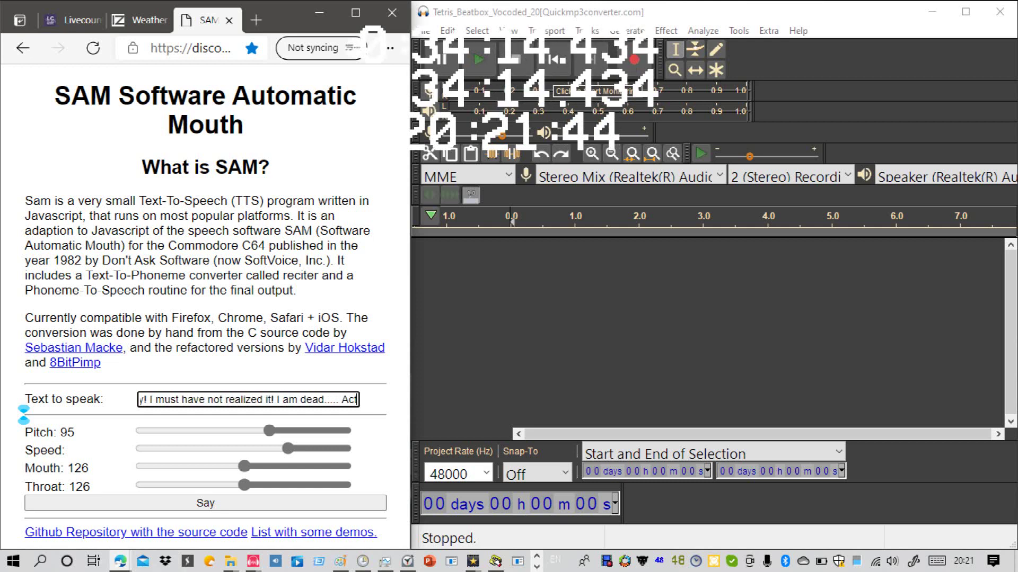
text(ually )
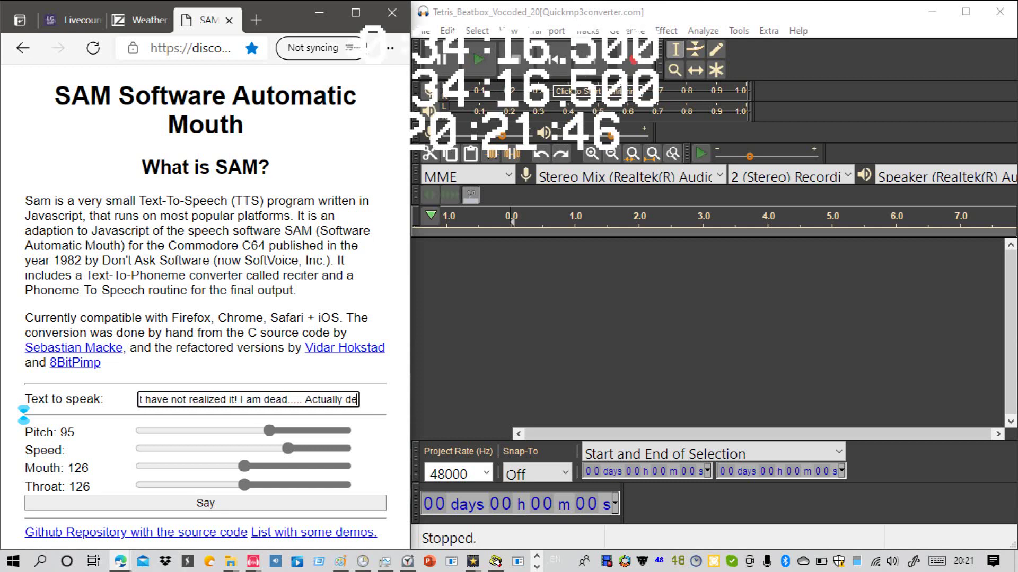
text(dead.)
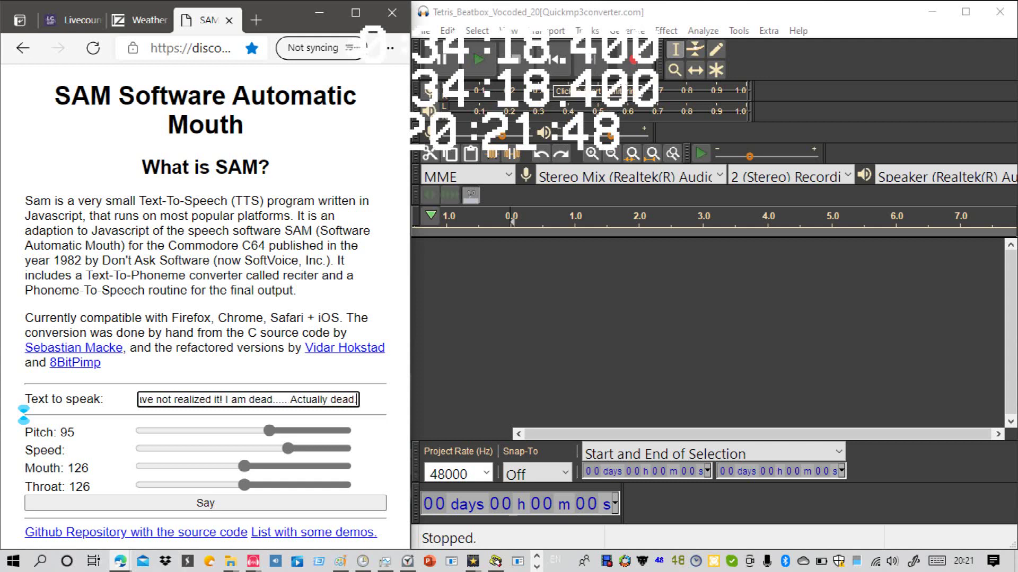
Step: Append "I have to leave this house, and get in my shed, NOW!" to the text to speak
text( I)
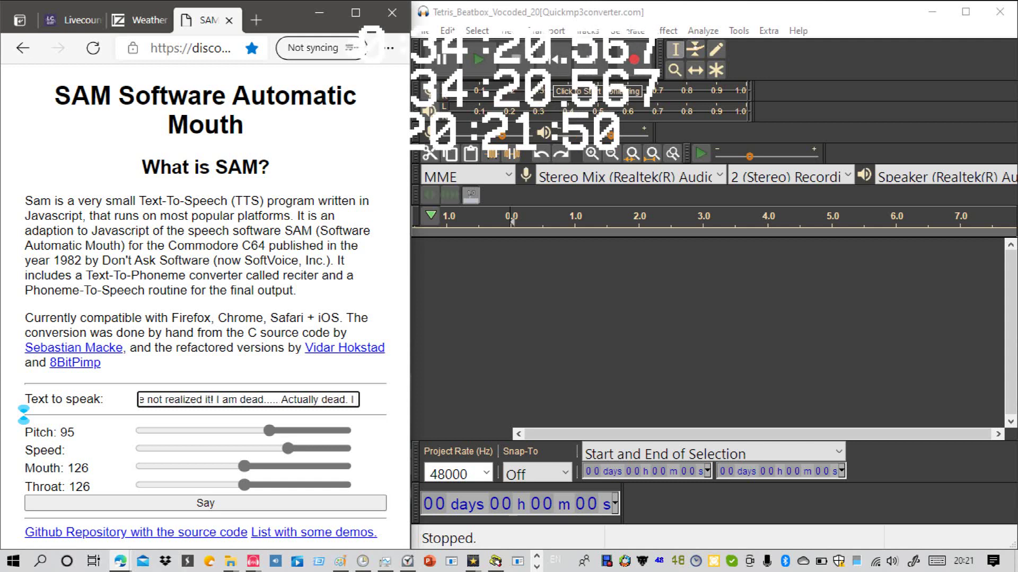
text( have to )
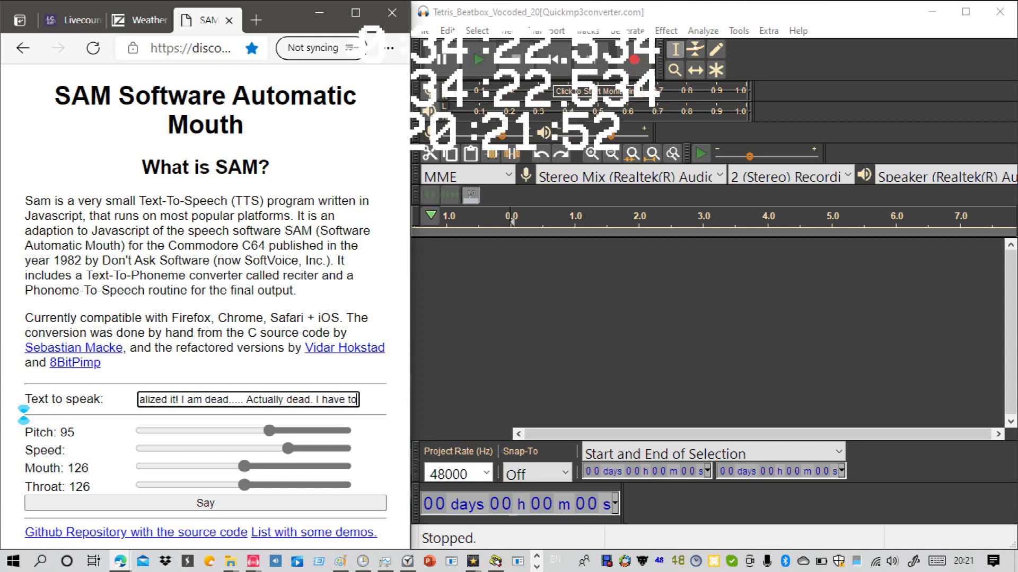
text(leave th)
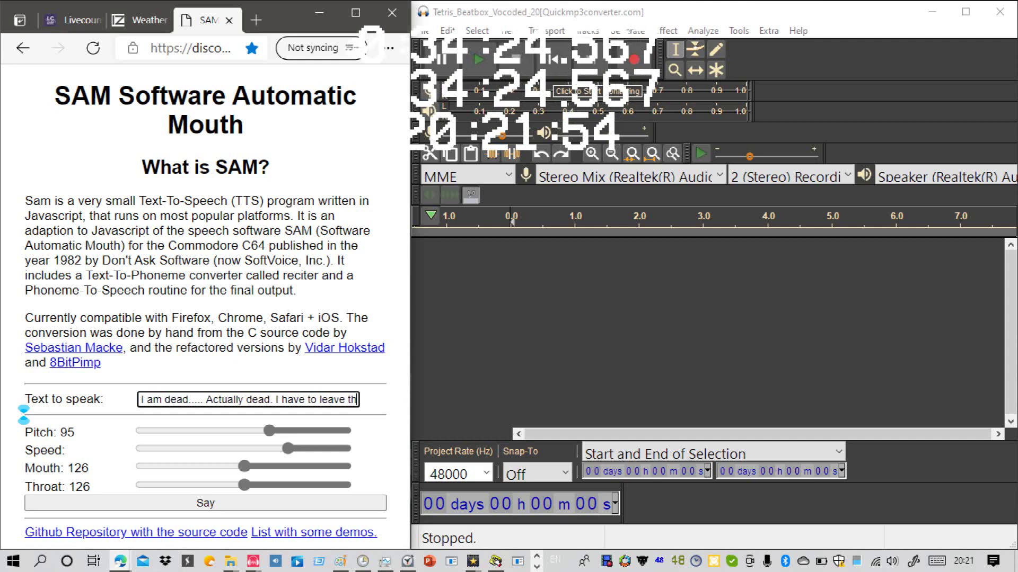
text(is hous)
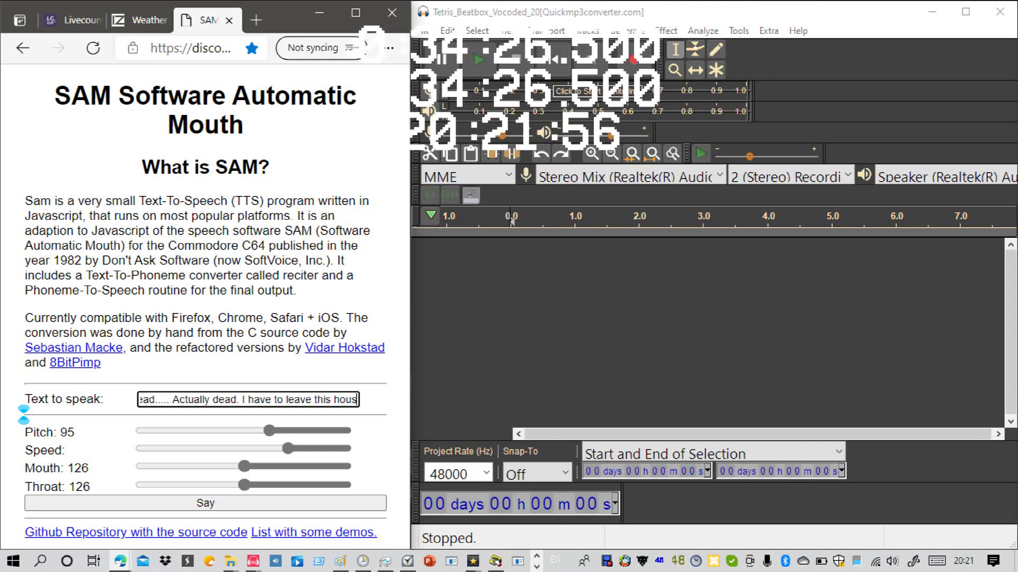
text(e, and)
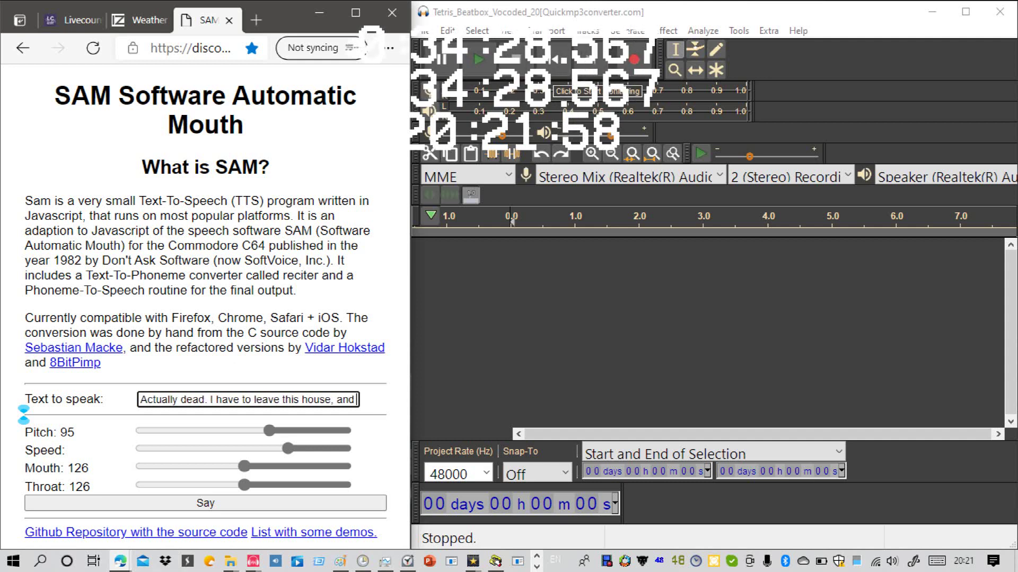
text( get in)
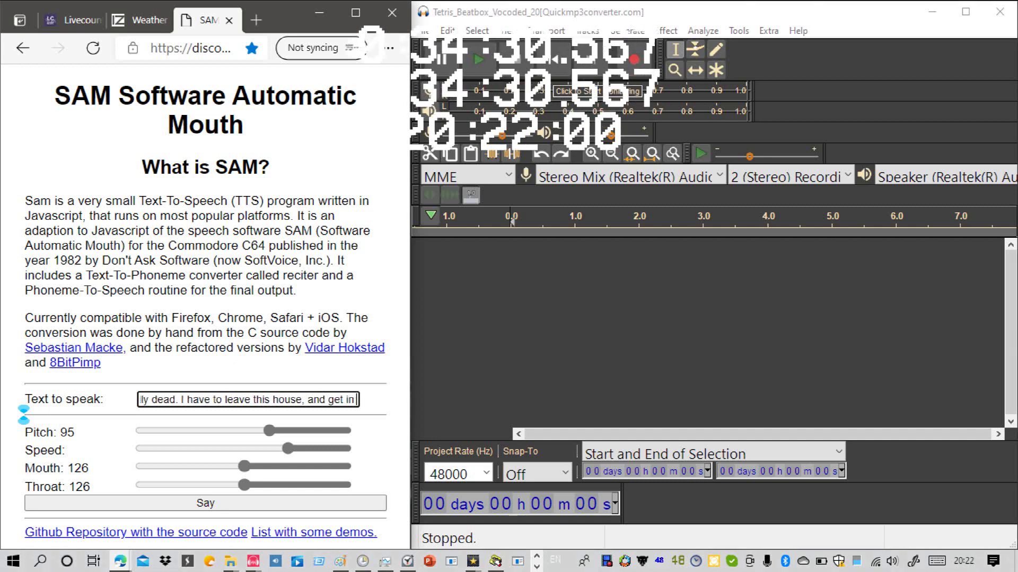
text( my sh)
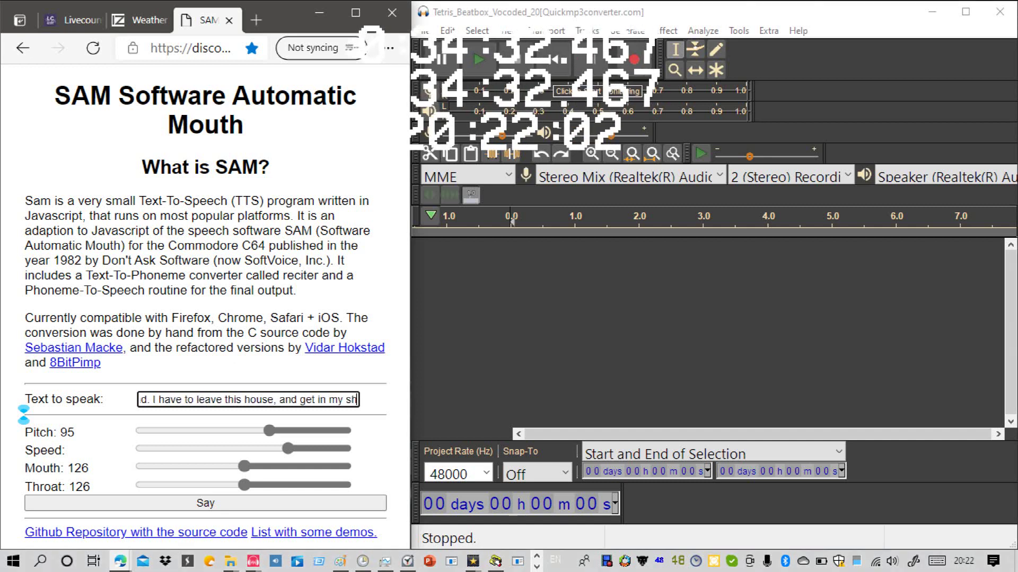
text(ed!)
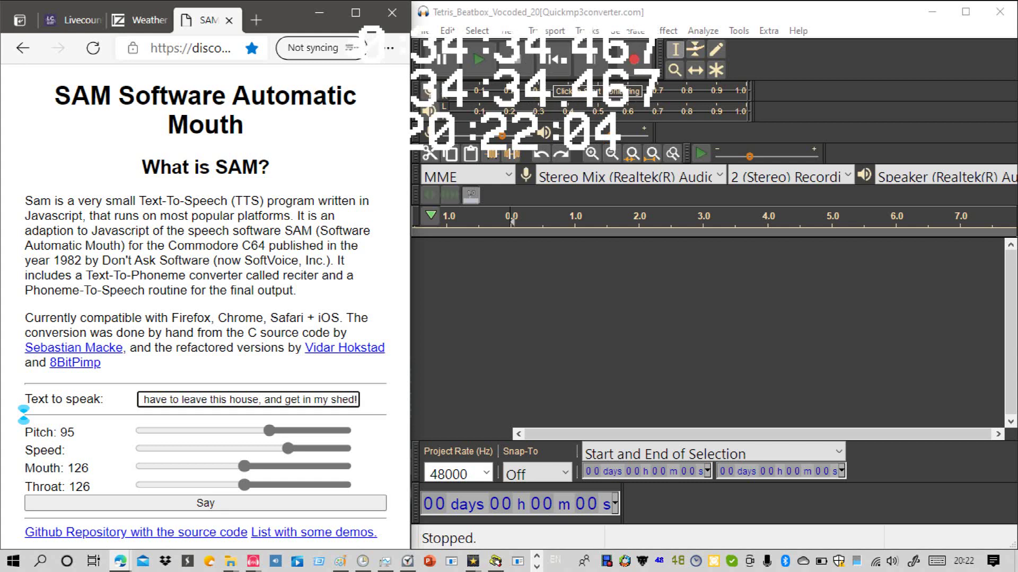
key(BackSpace)
text(,)
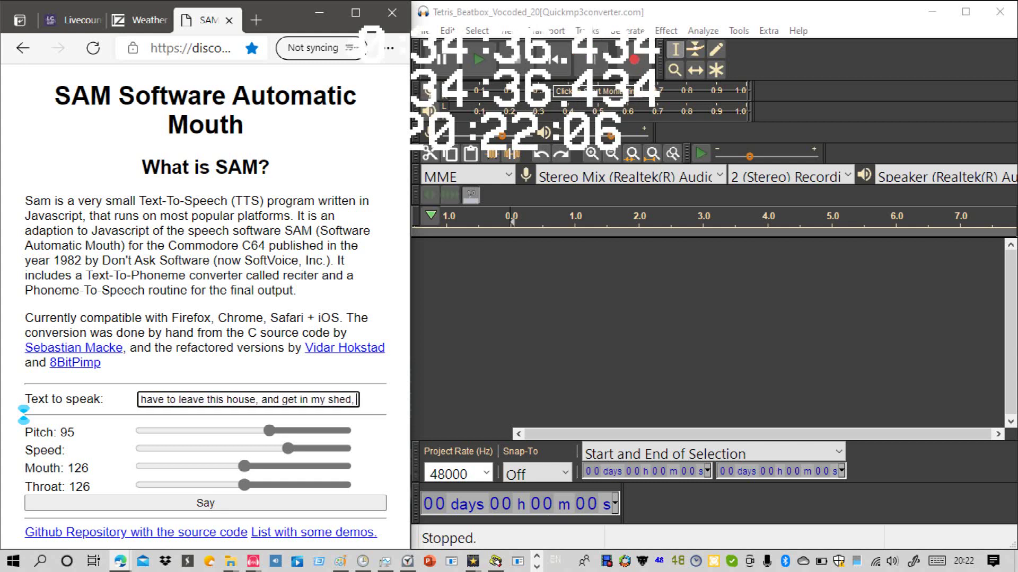
text( NOW!)
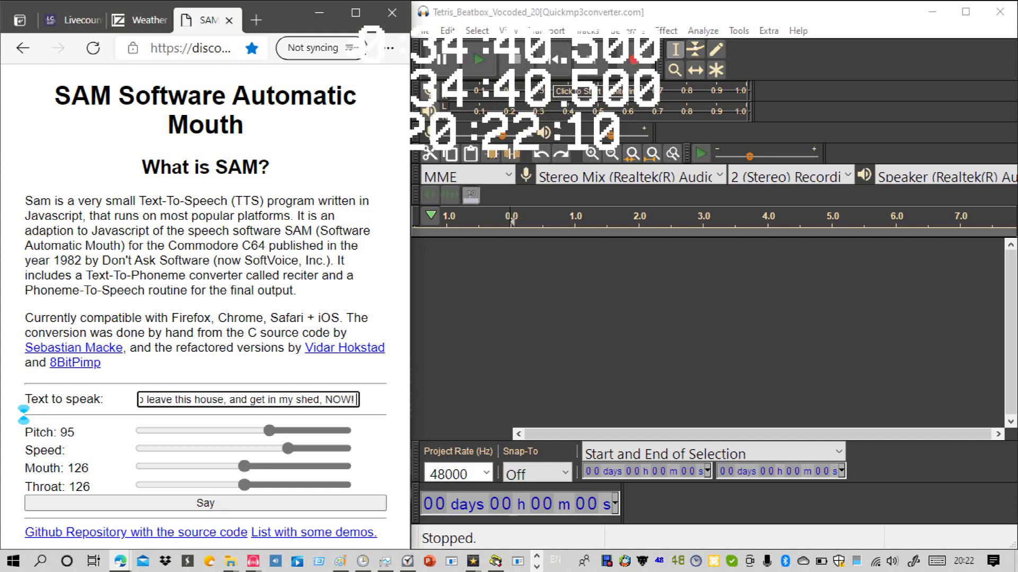
Step: Append "I CAN NOT STAY HERE" to the text to speak
text( I)
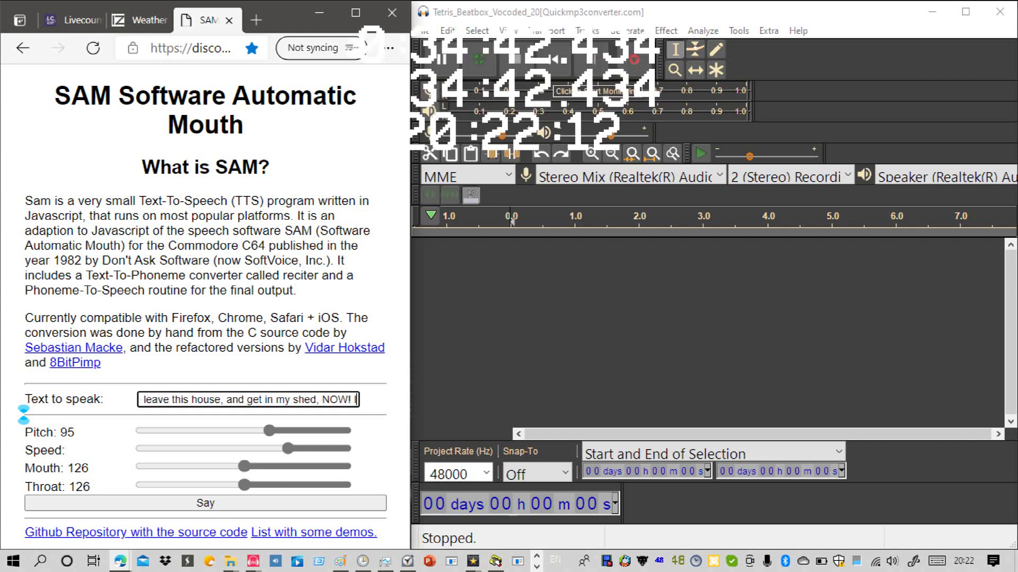
text( CAN NOT)
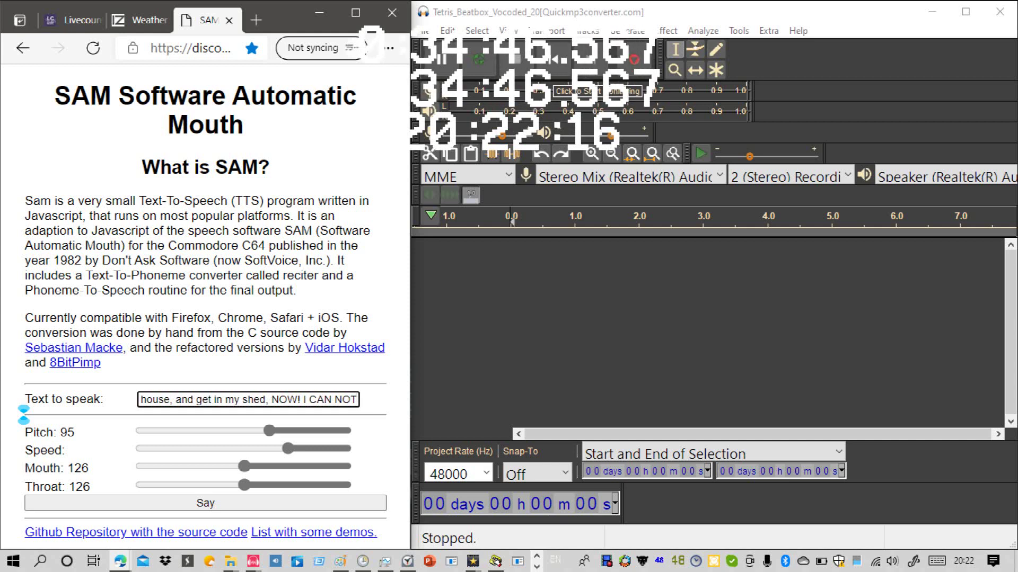
text( SATY)
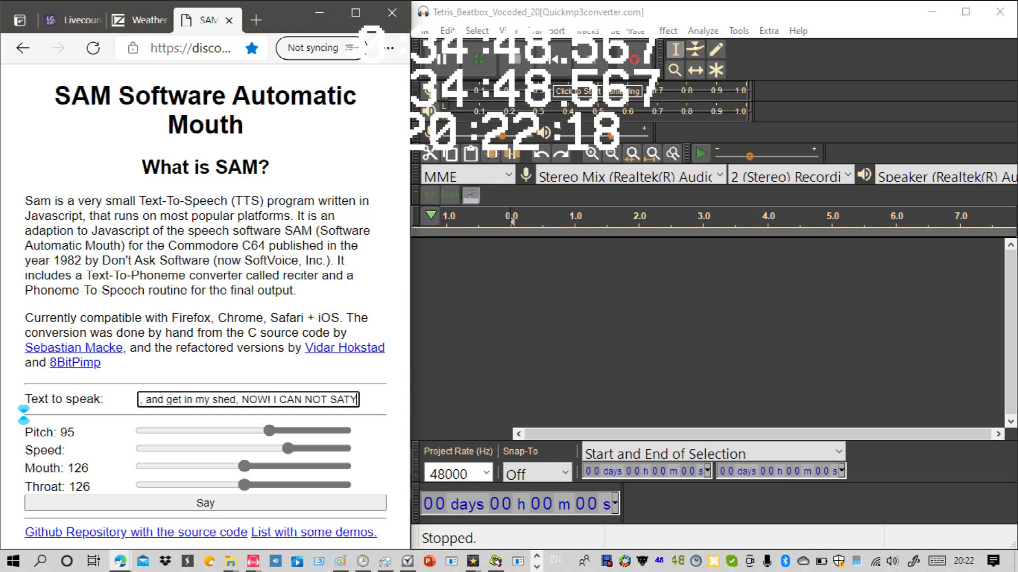
key(BackSpace)
key(BackSpace)
key(BackSpace)
text(TA)
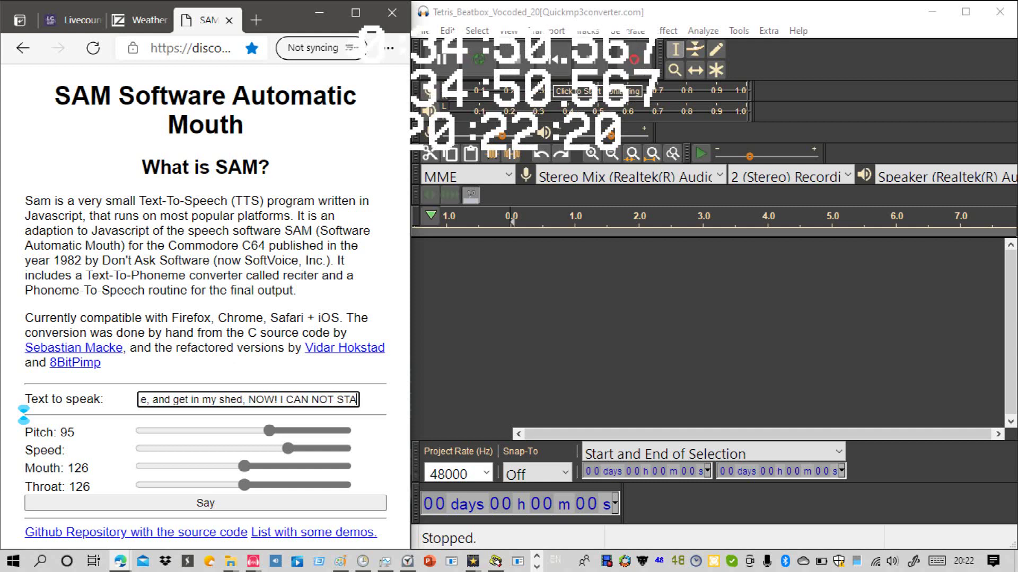
text(Y HERE)
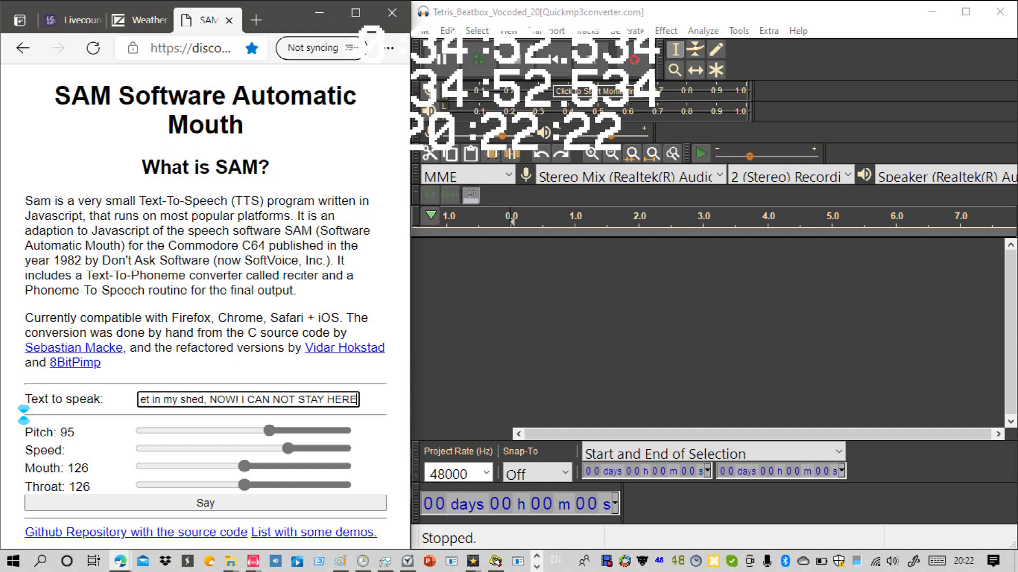
Step: Append "! IT IS TOO DANGEROUS HERE!" to the text to speak and have SAM say the whole text
text(! IT)
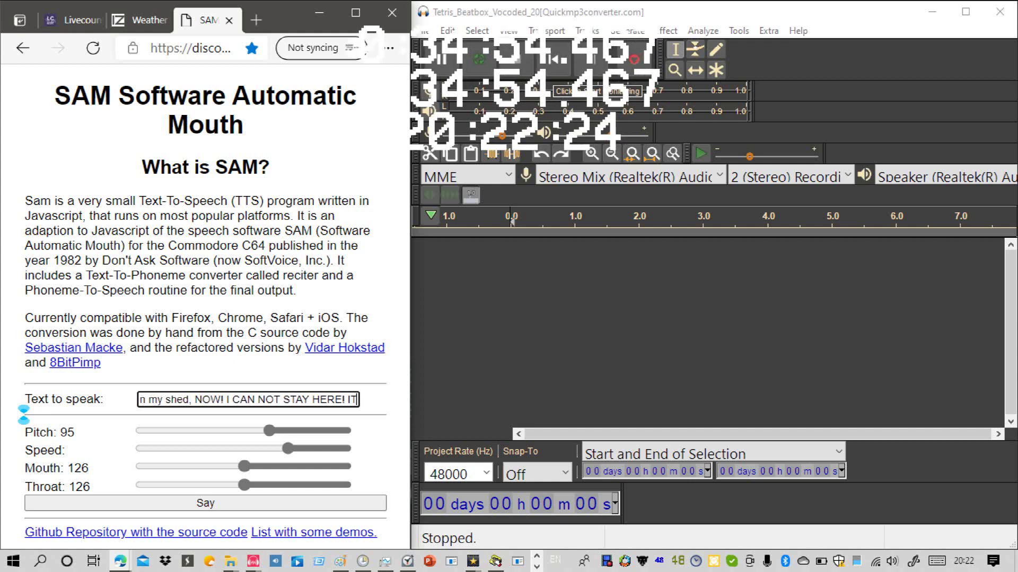
text( IS)
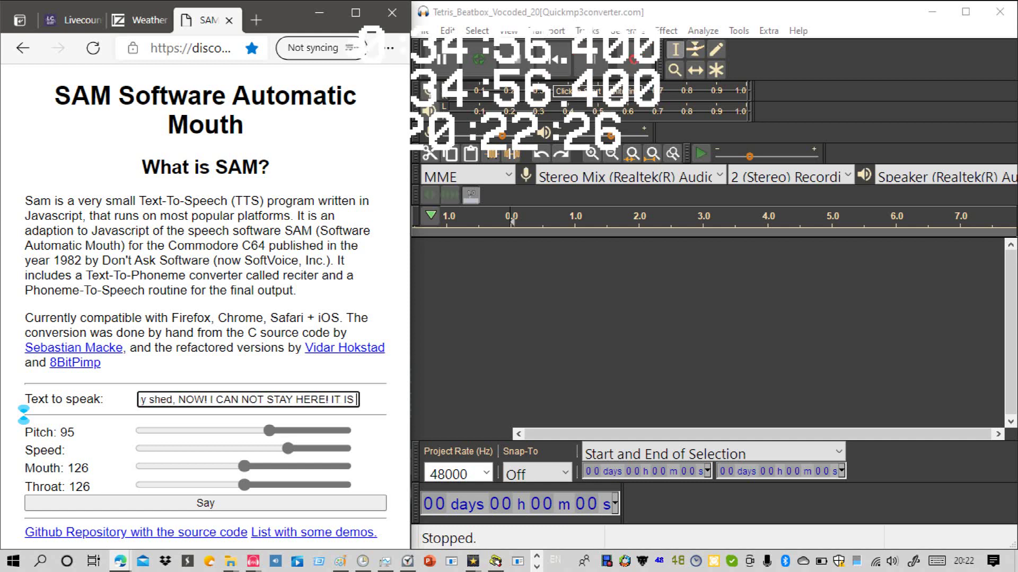
text( TOO D)
key(BackSpace)
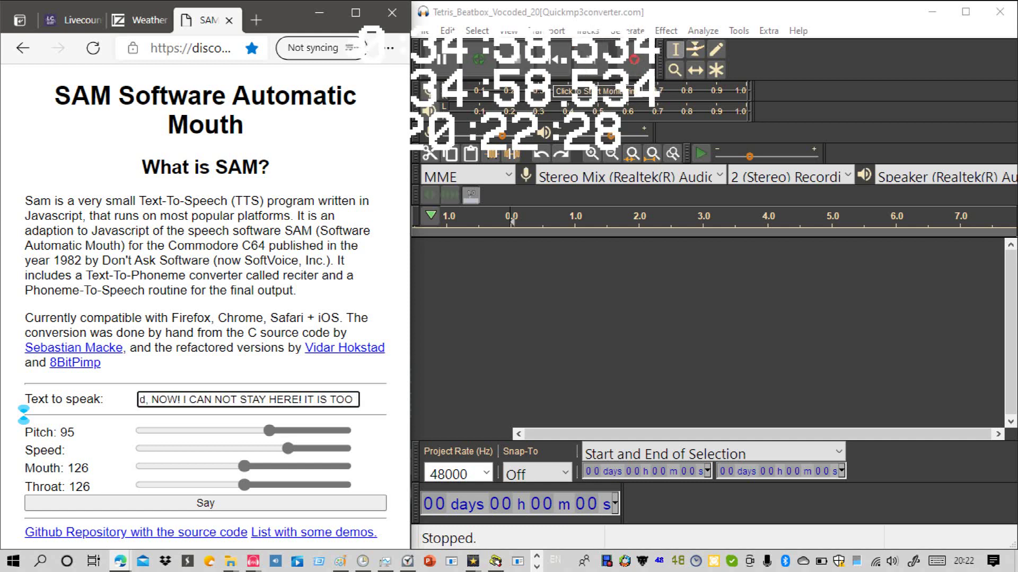
text(DANGE)
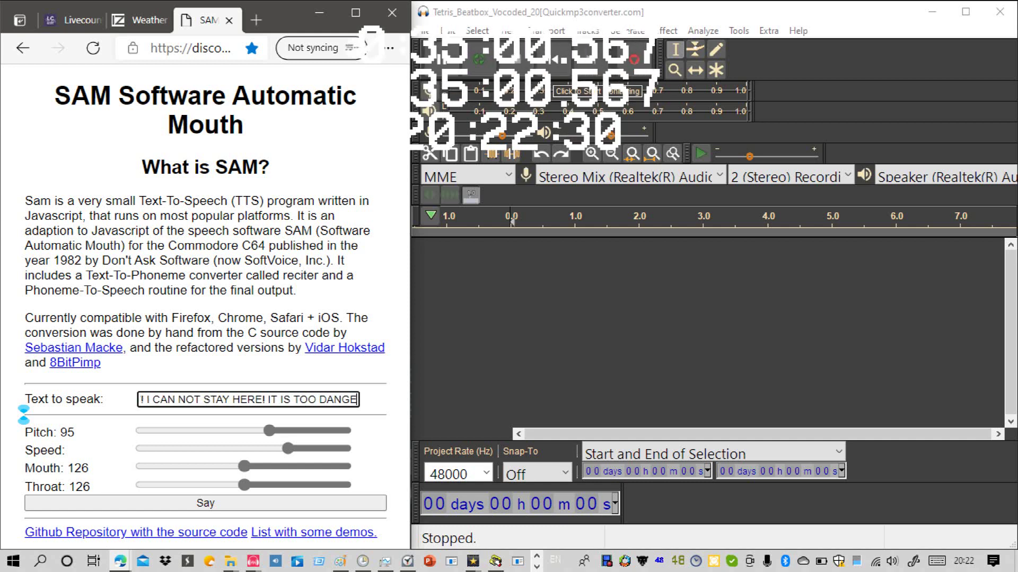
text(ROUS)
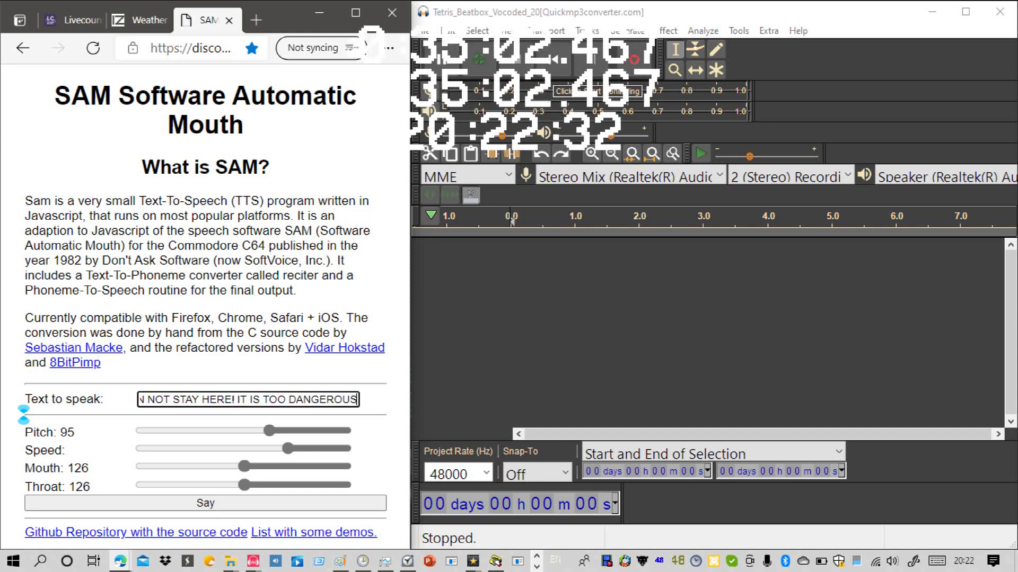
text( H)
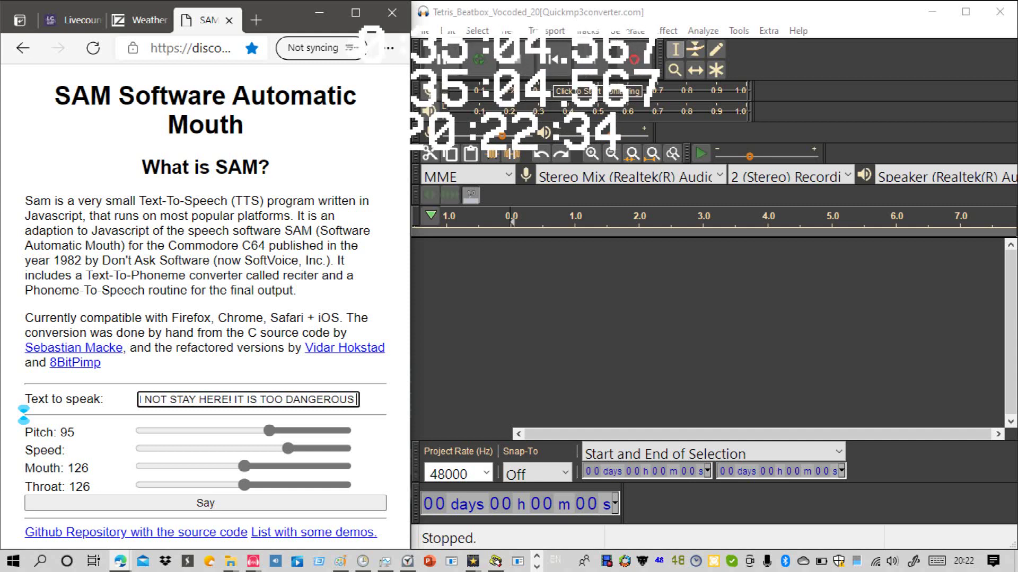
text(ERE!)
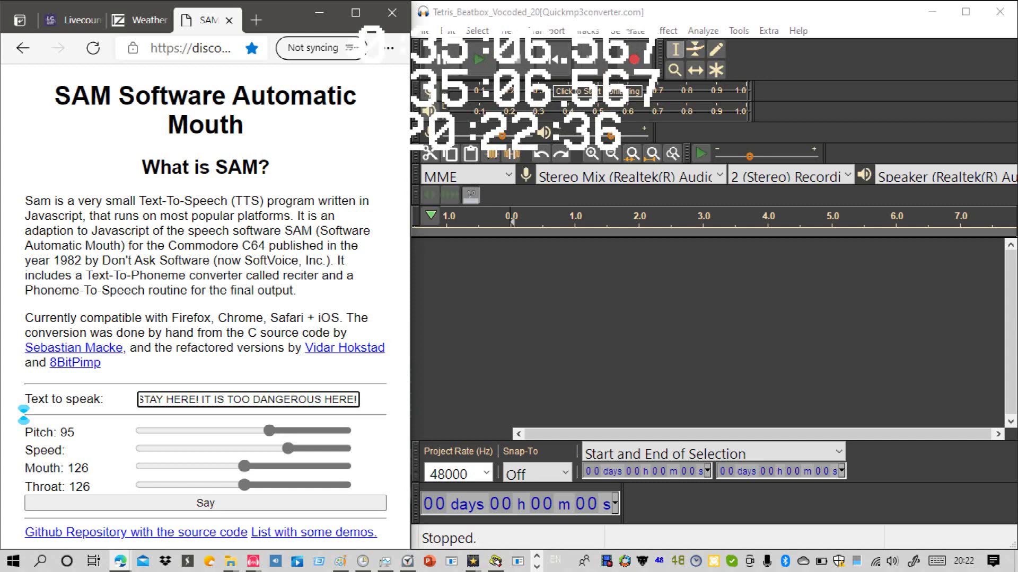
click(205, 503)
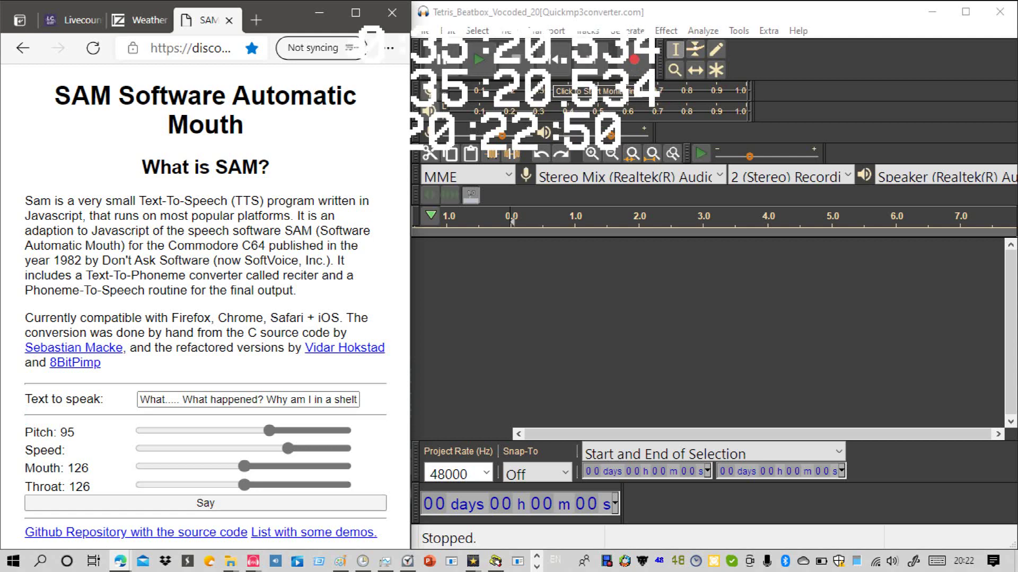
click(141, 20)
key(ctrl+Tab)
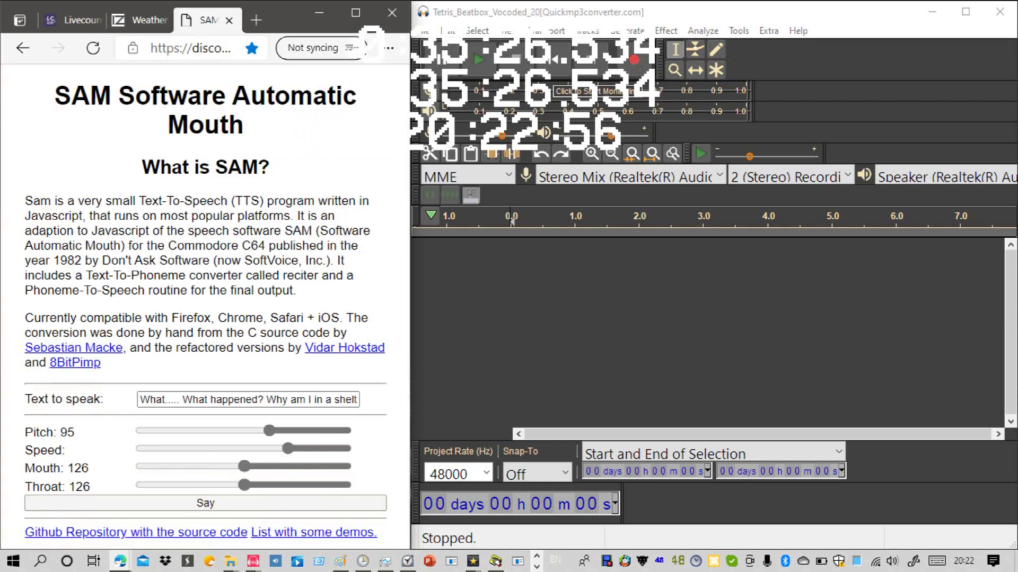
drag(450, 2, 450, 2)
click(319, 13)
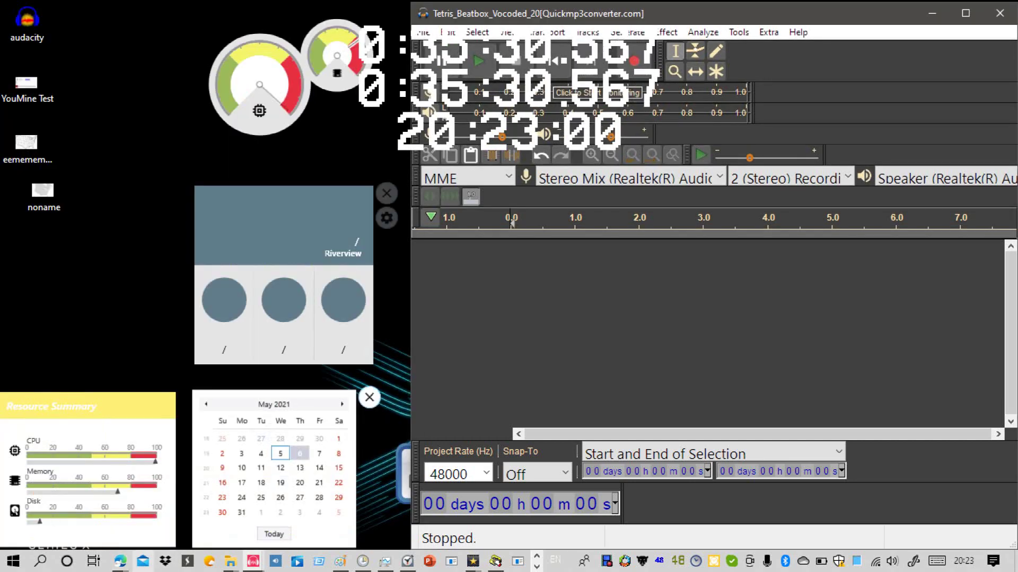
mouse_move(120, 561)
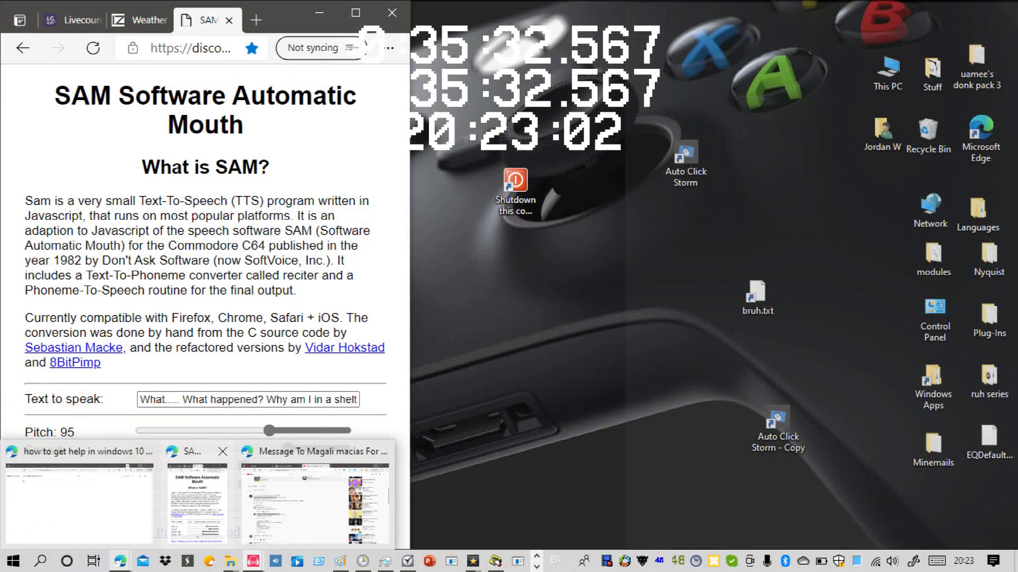
click(198, 501)
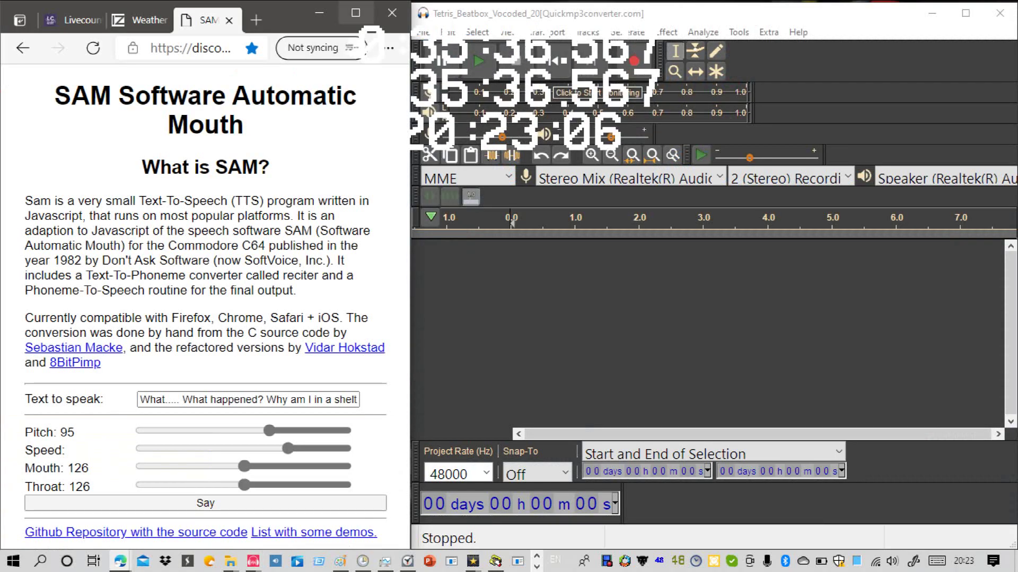
Step: Maximize the browser window and keep waiting for the unresponsive SAM page
click(356, 13)
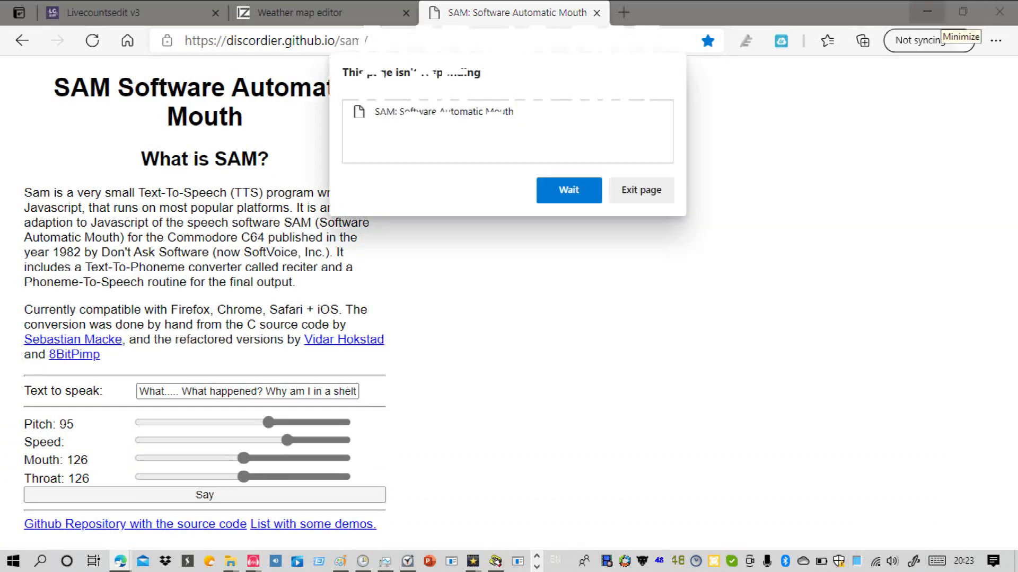
click(568, 190)
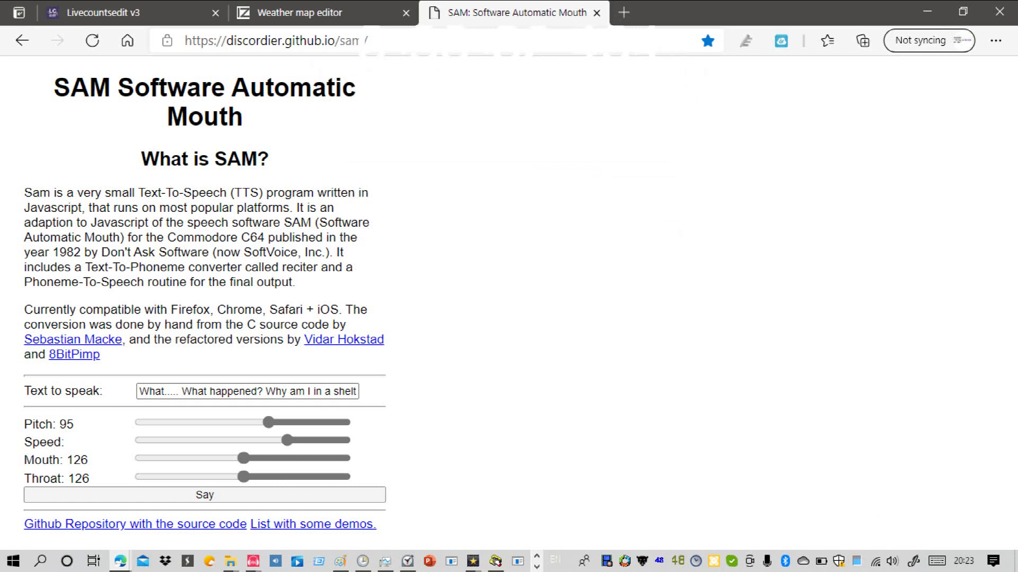
Step: Open LingoJam's Robot Voice Generator in a new browser tab
click(623, 12)
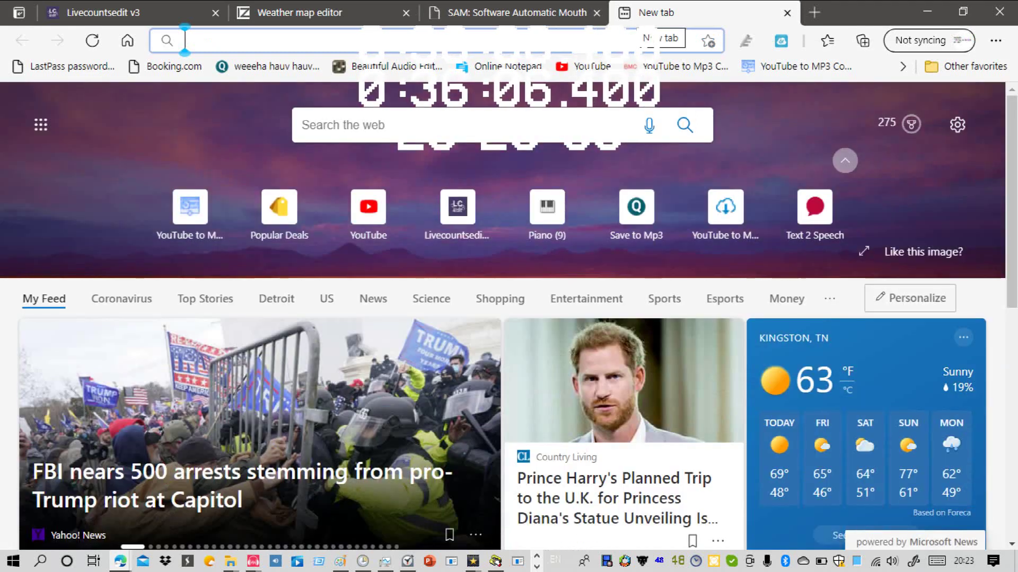
text(sa)
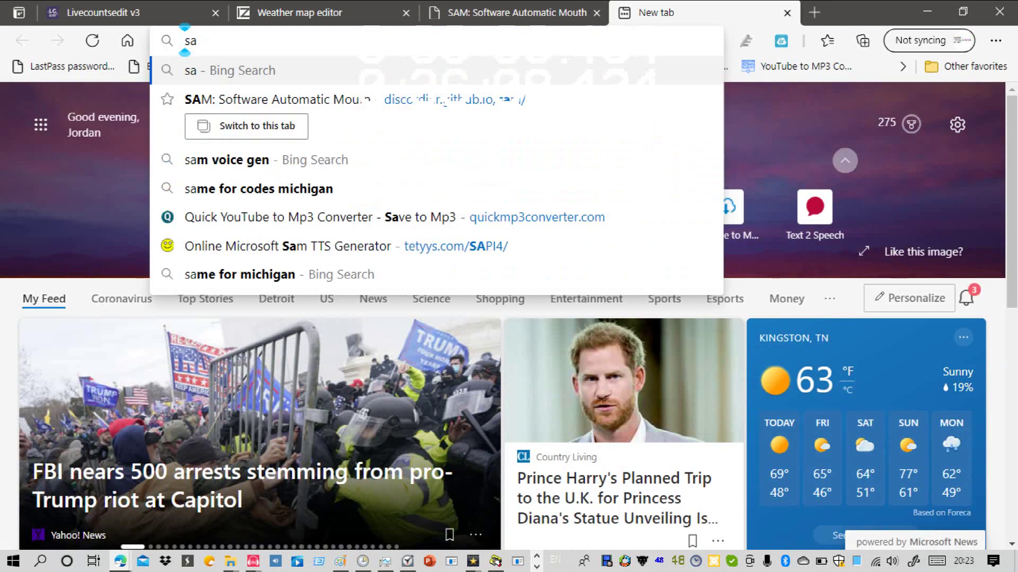
key(BackSpace)
key(BackSpace)
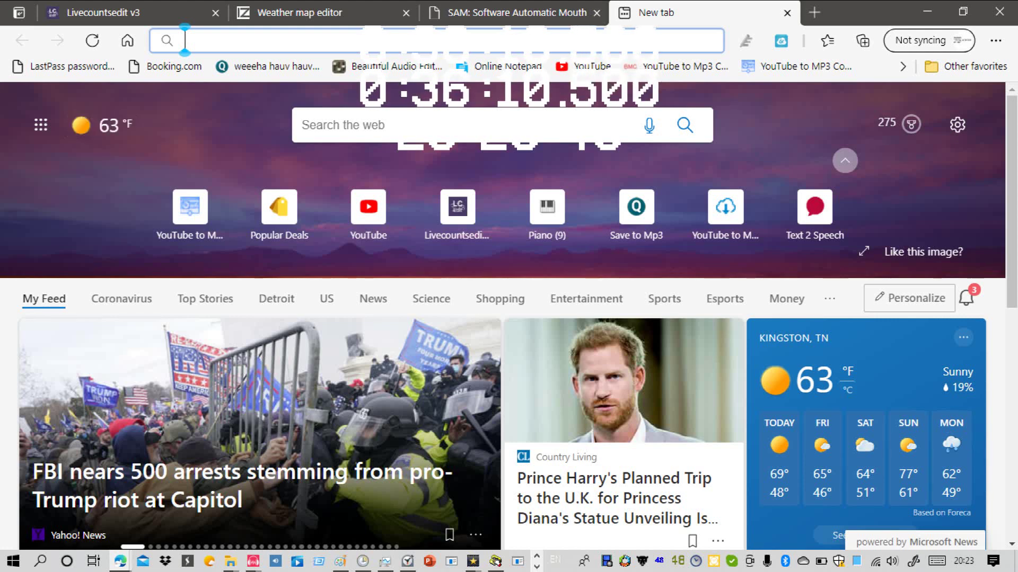
text(livecounts.io)
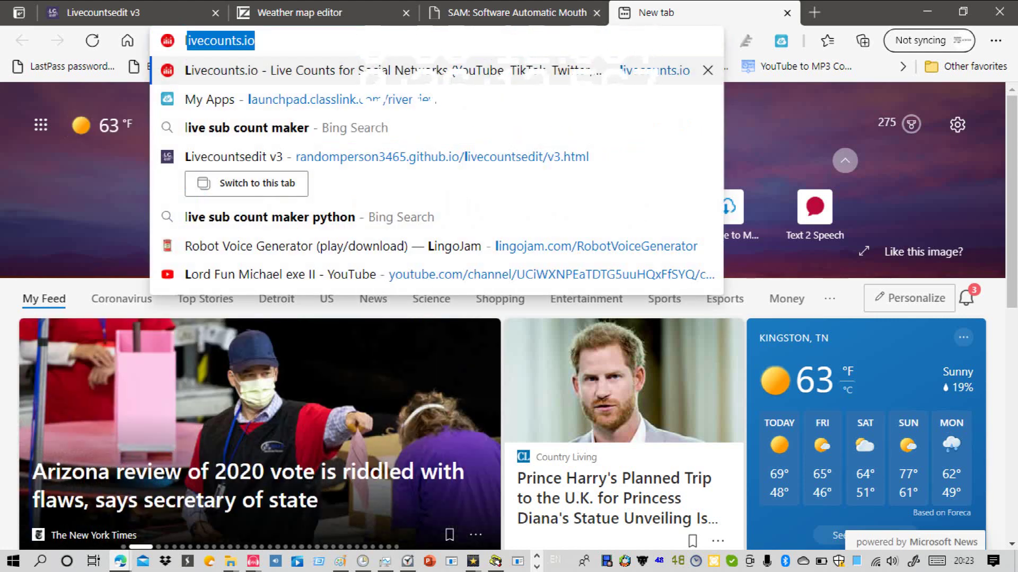
key(Down)
key(Down)
key(Down)
key(Down)
key(Down)
key(Return)
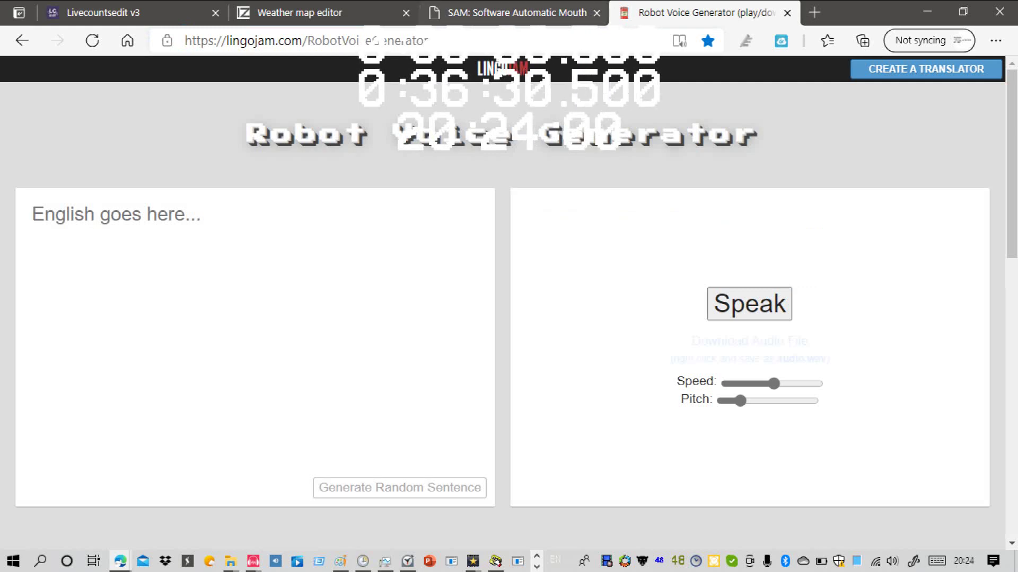
Step: Check the SAM page, return to the Robot Voice Generator, and dock its browser window beside Audacity
key(ctrl+shift+Tab)
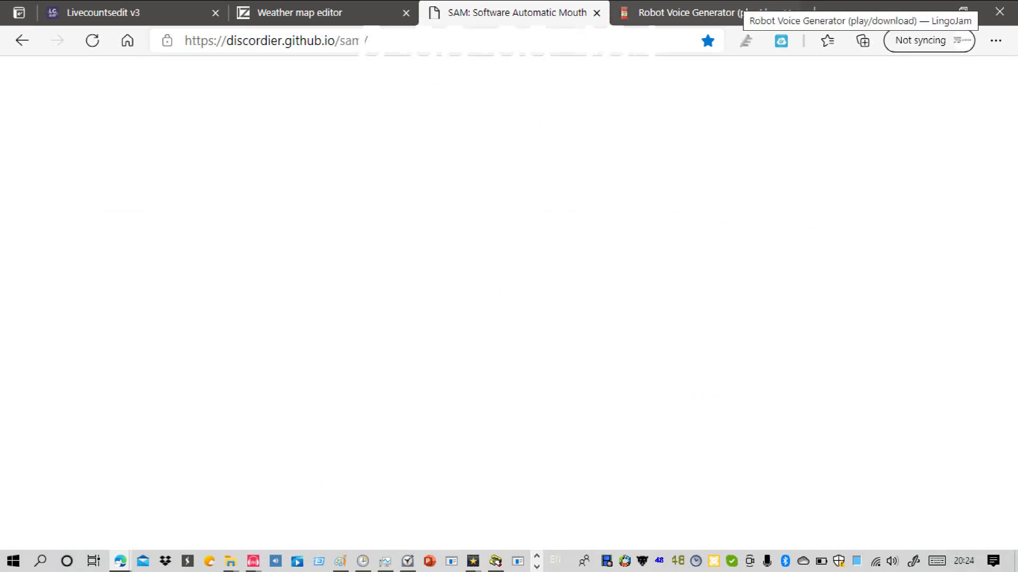
click(742, 12)
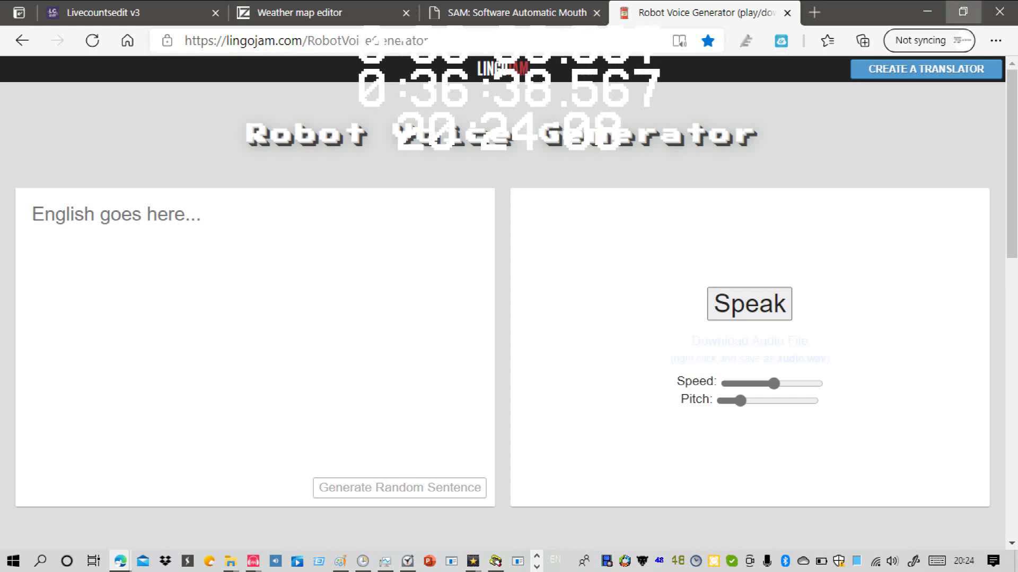
click(963, 12)
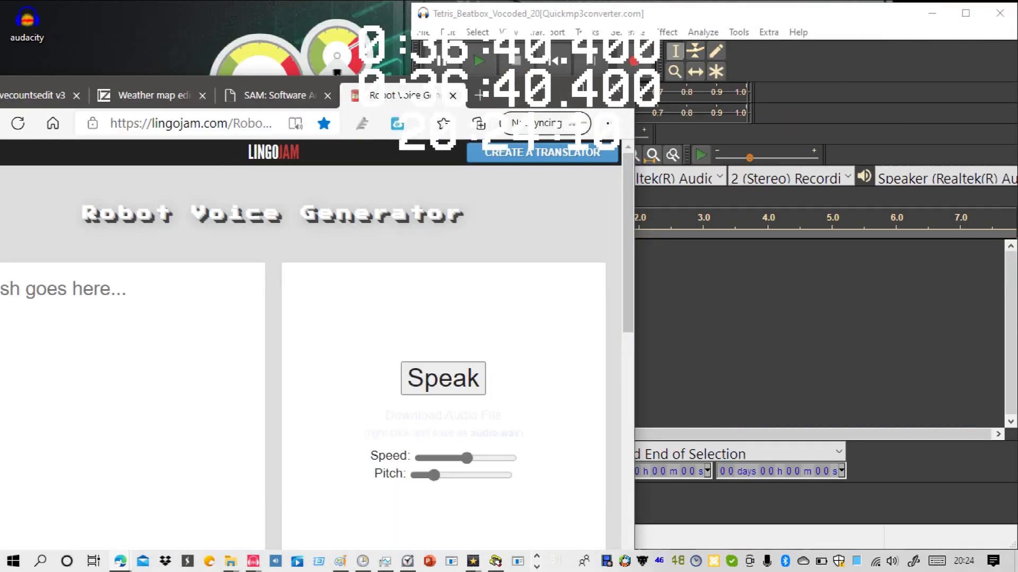
key(super+Left)
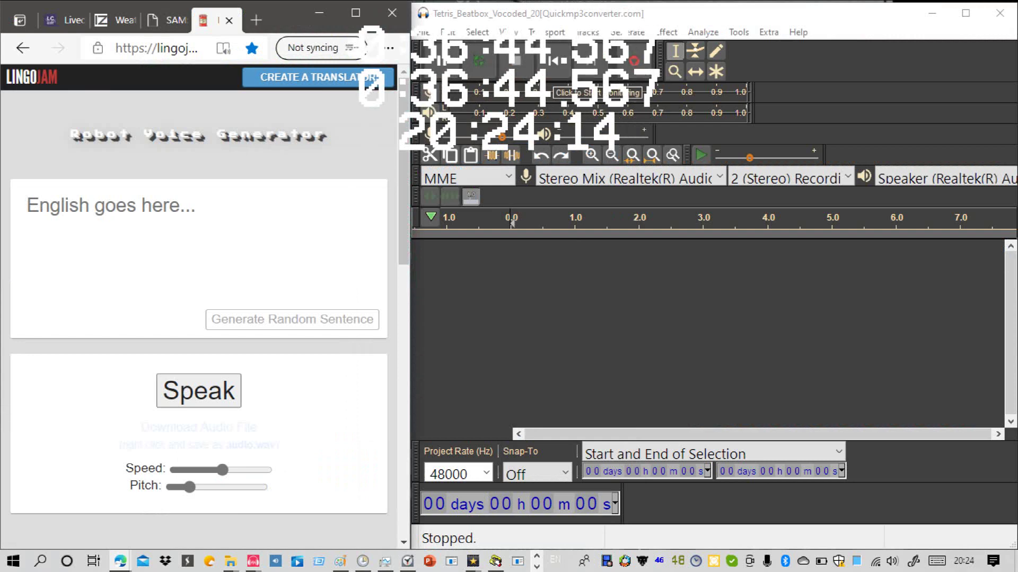
Step: Start the Robot Voice Generator text with "What" and choose to keep waiting for the unresponsive SAM page
text(What)
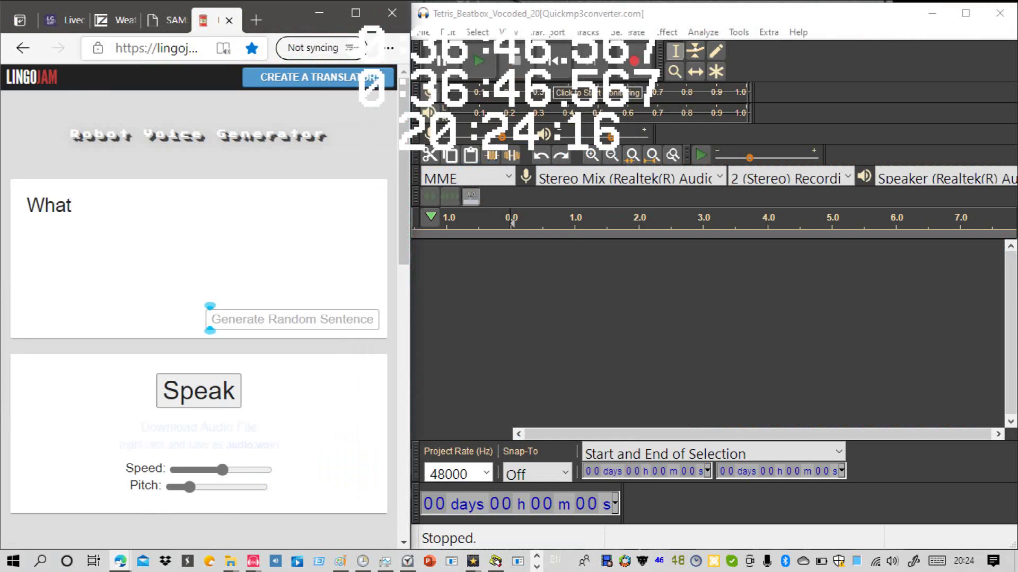
key(ctrl+shift+Tab)
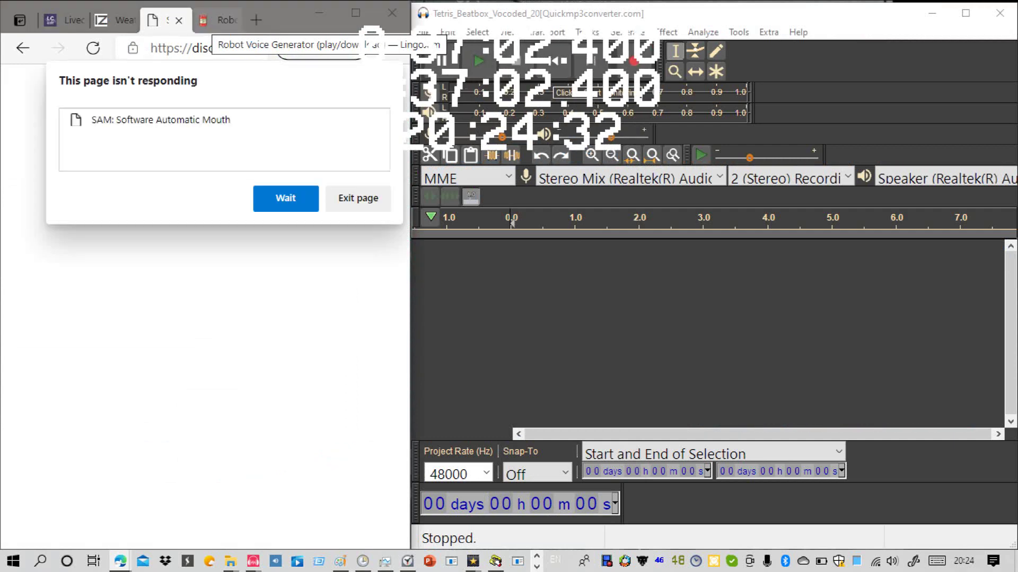
click(286, 198)
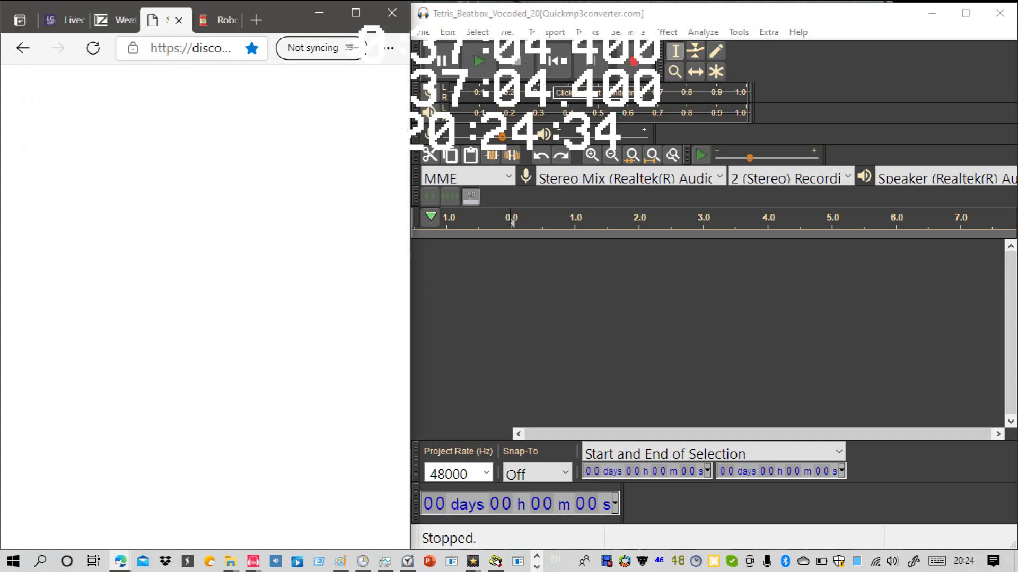
click(217, 20)
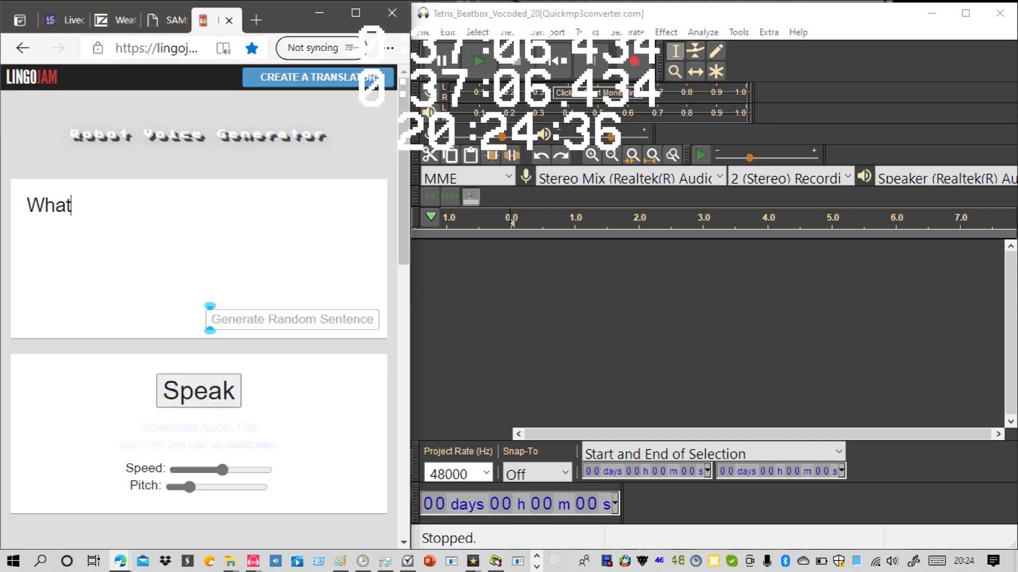
Step: Extend the Robot Voice Generator text to read "What happened? Where is Sa- Oh no"
text(happen)
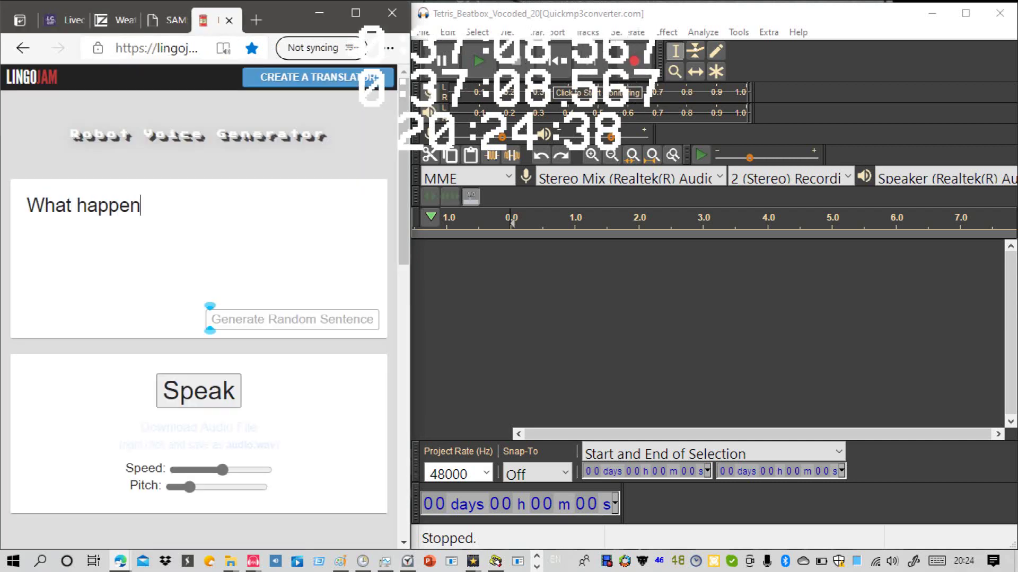
text(ed? )
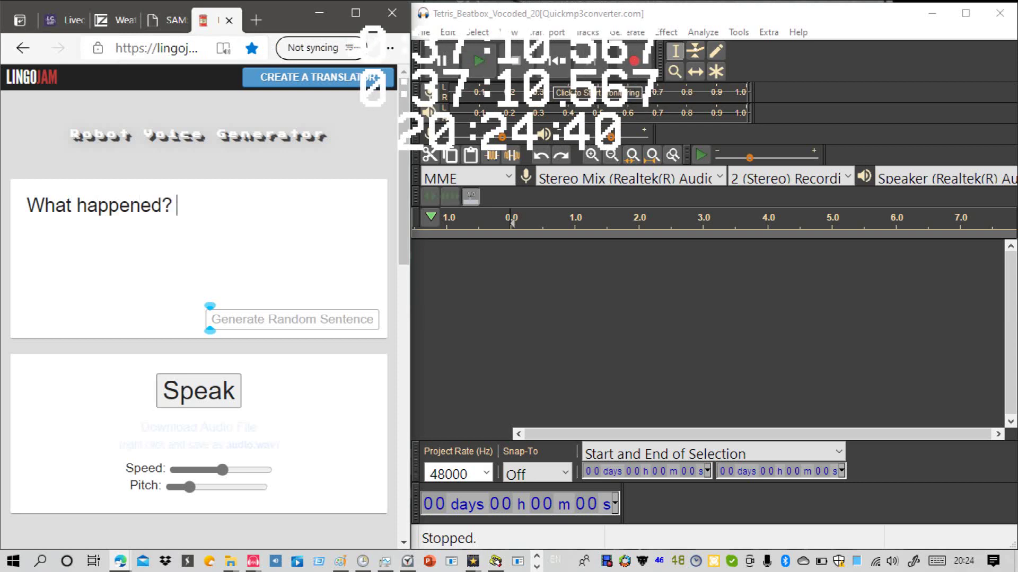
text(Wjer)
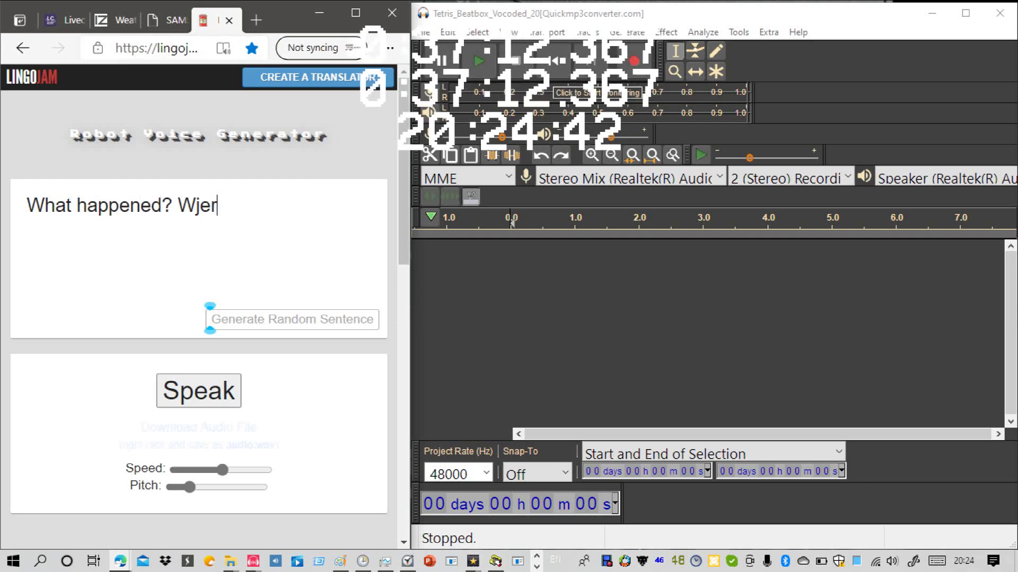
key(BackSpace)
key(BackSpace)
key(BackSpace)
text(here )
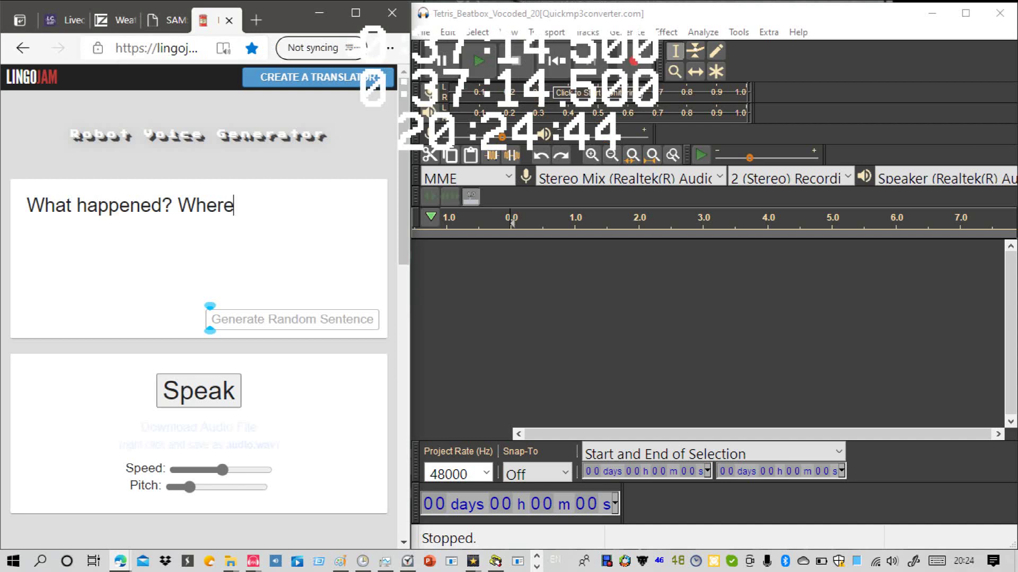
text(is )
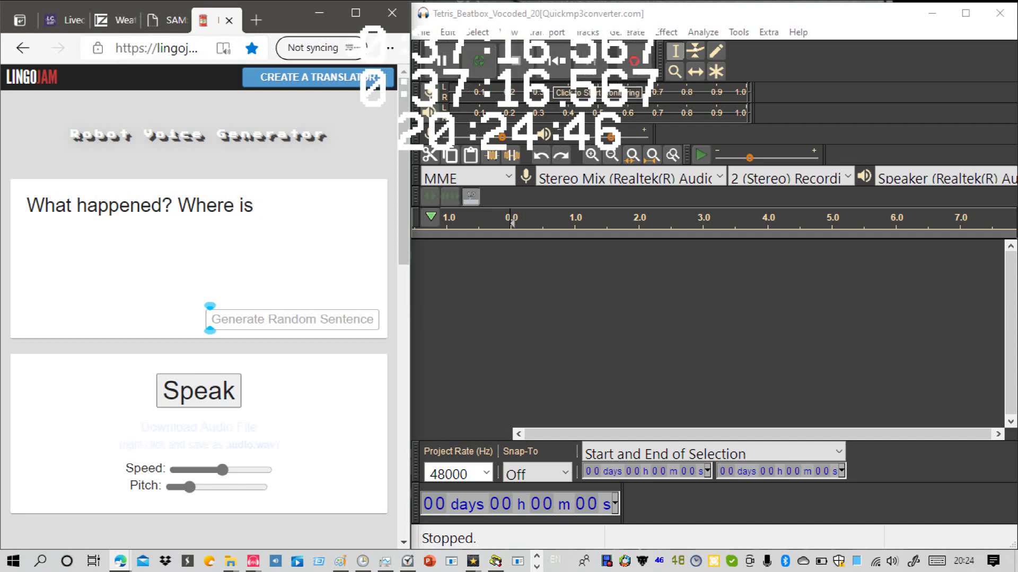
text(sa)
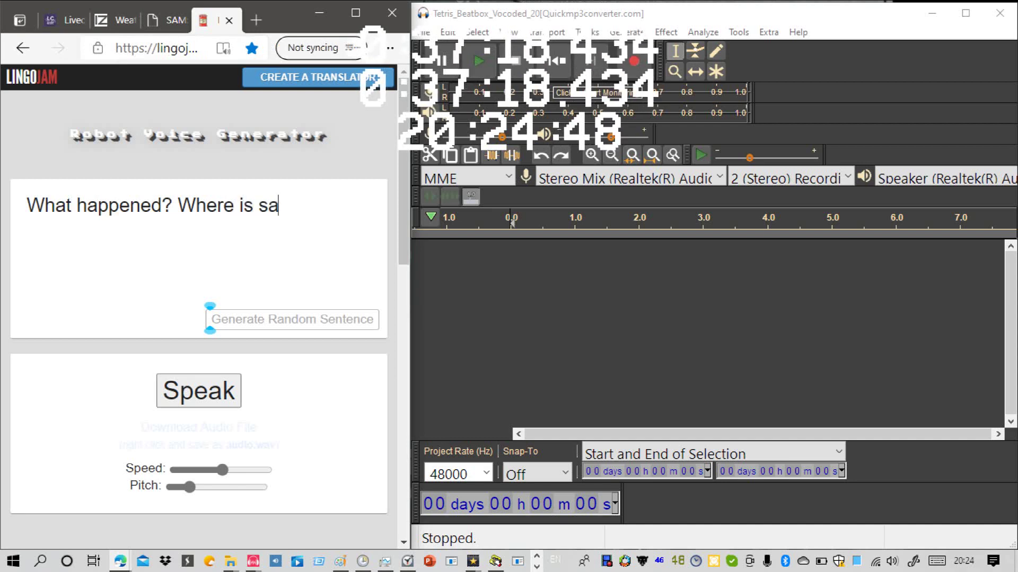
text(a)
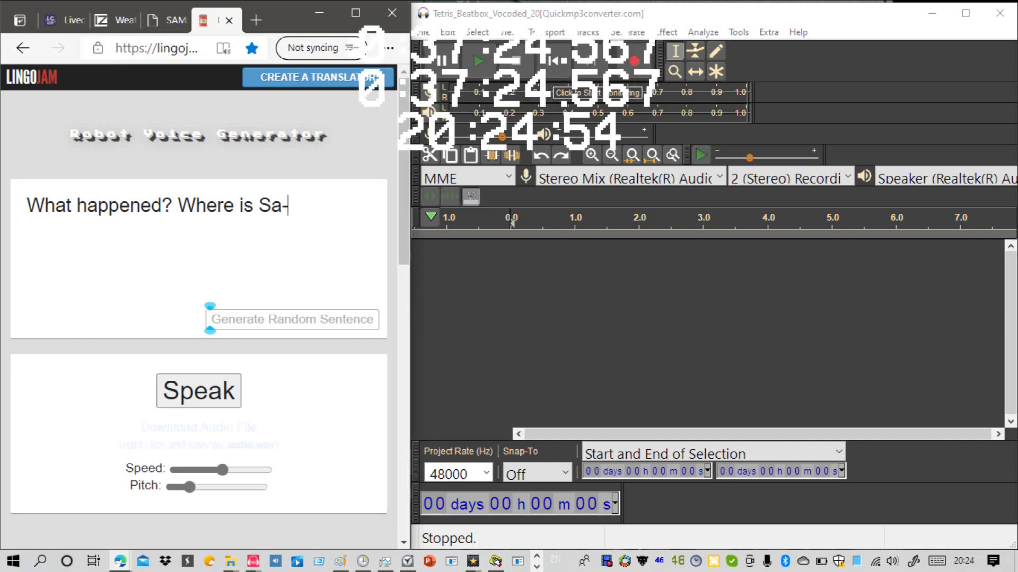
text(- Oh )
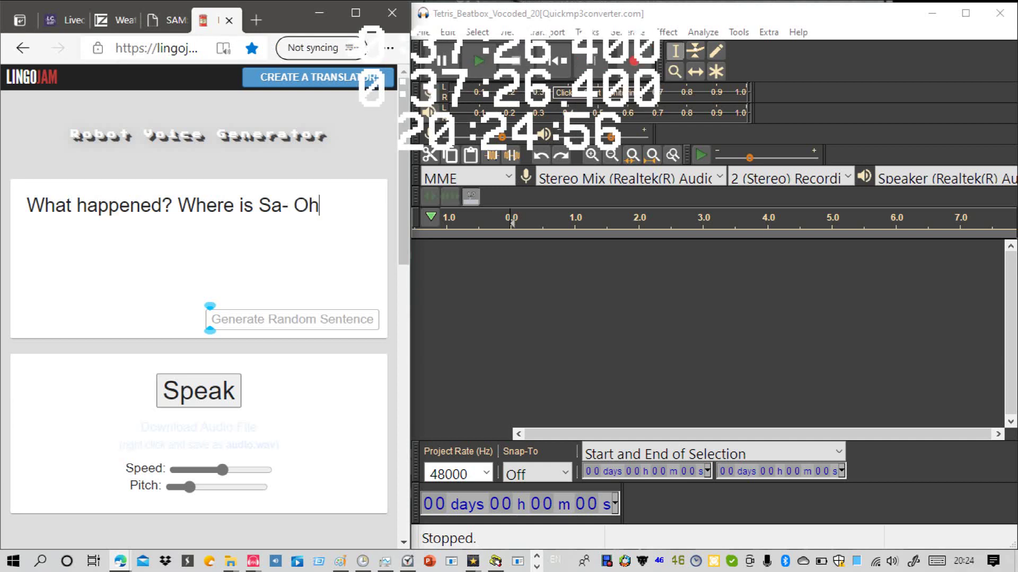
text(no)
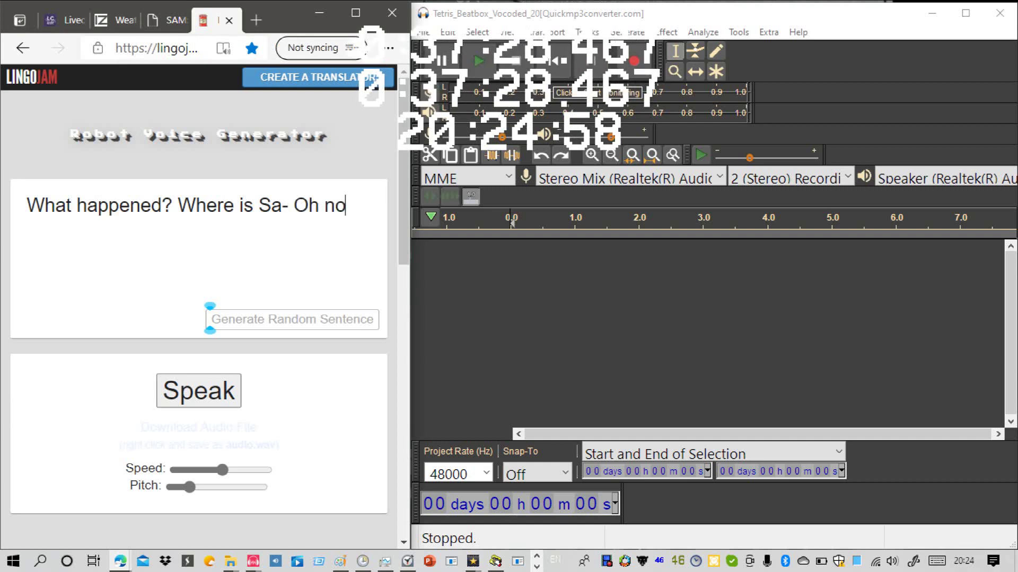
Step: Finish the dialogue with ". NO! NO!", a "NO" drawn out with a long run of capital A's and an exclamation mark, and "DRAT!"
text(. NO!)
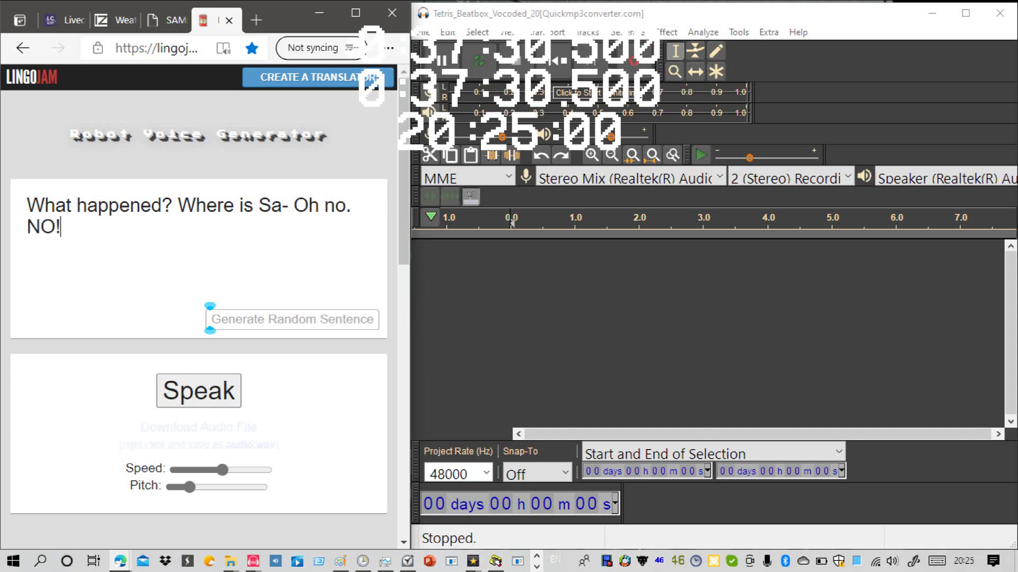
text( NO!)
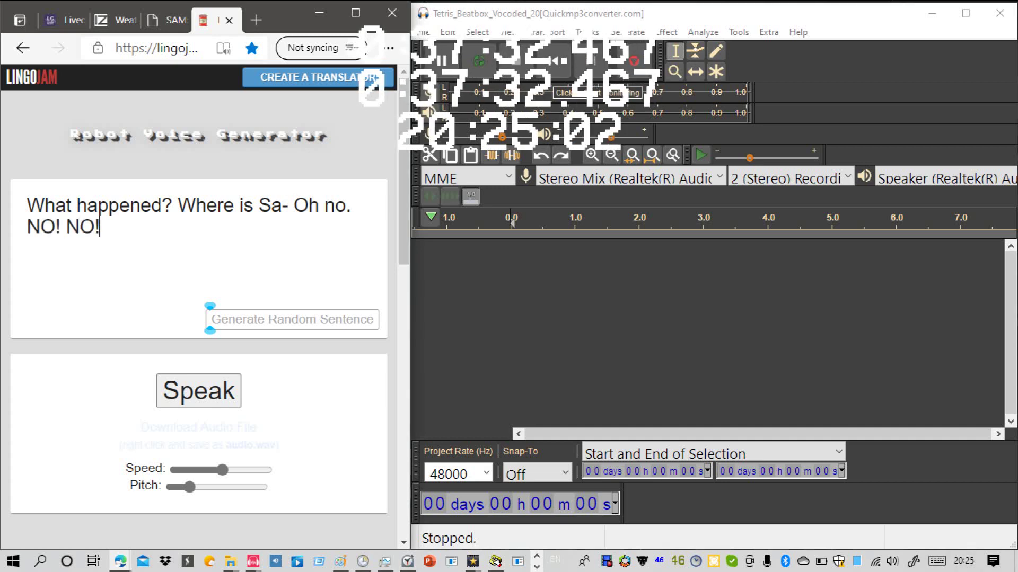
text( NOA)
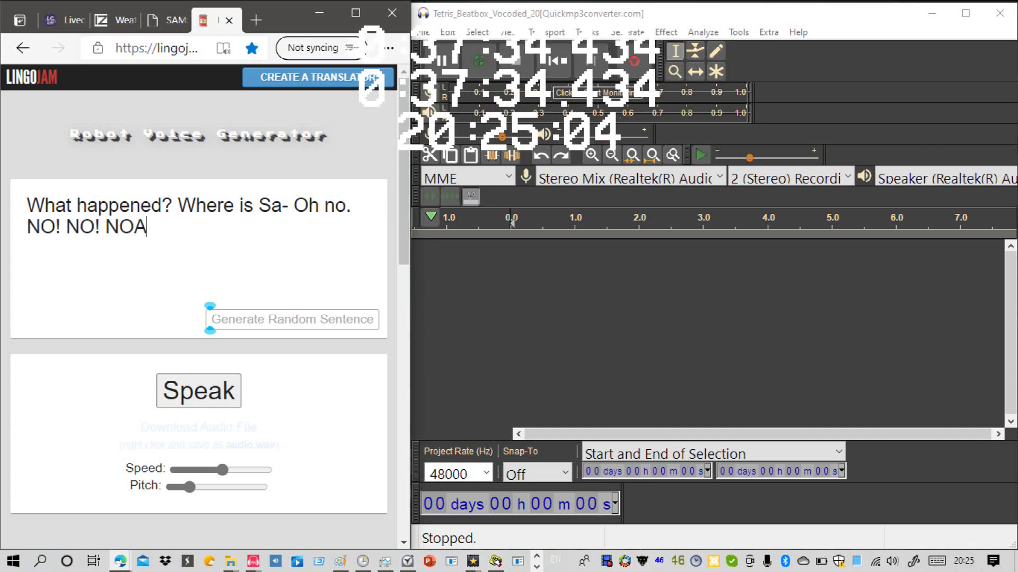
text(AAAAAAAAAAAAAAAAAAAAAAAAAAAAAAA!)
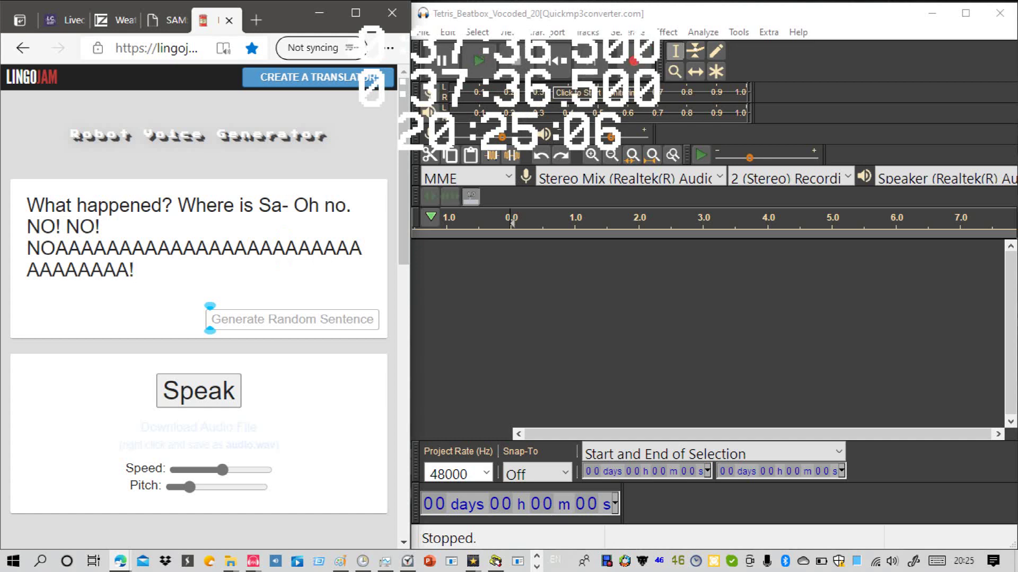
text( DRA)
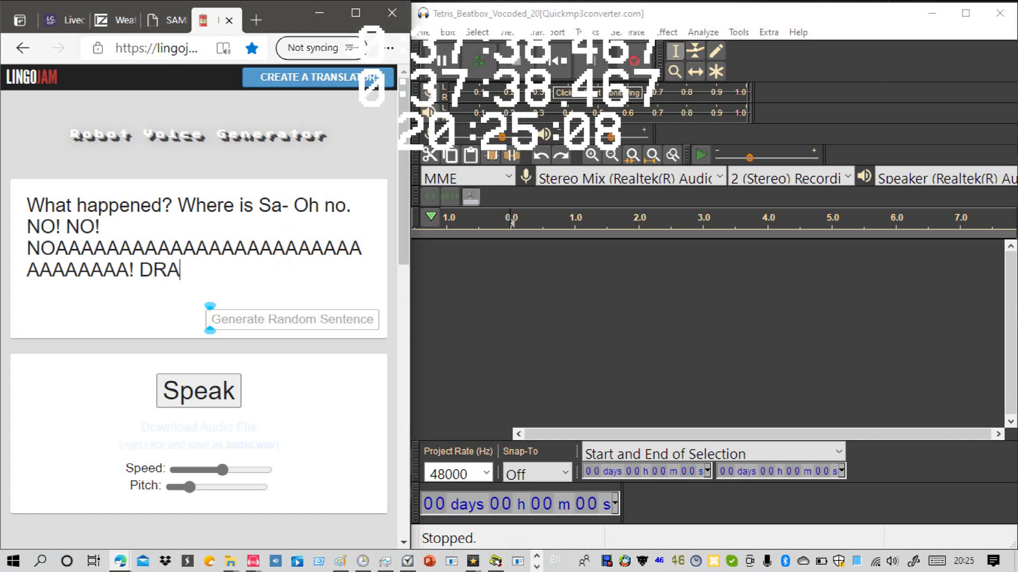
text(T!)
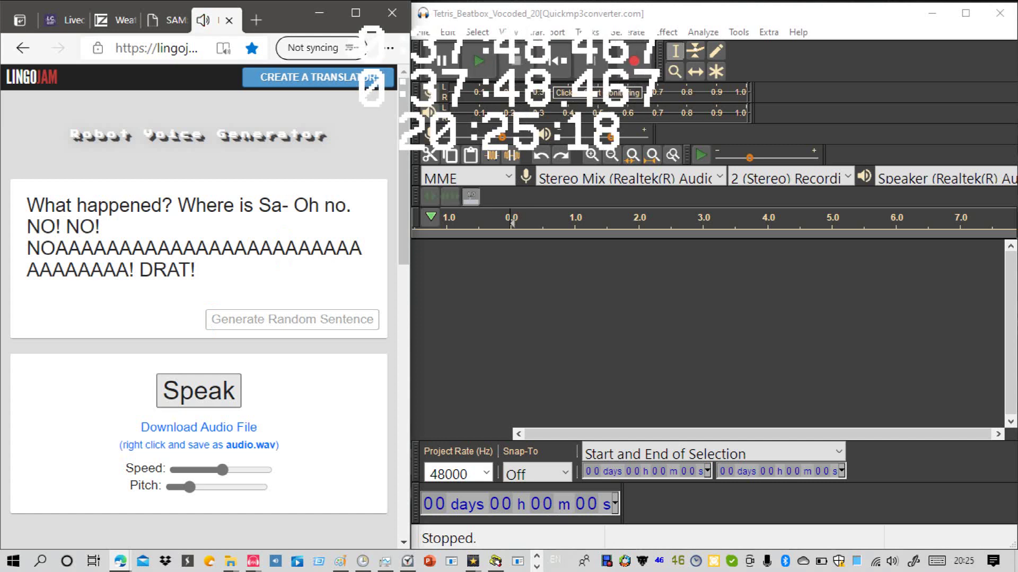
Step: Replace the hyphen after "Sa" with a period and preview the speech
click(286, 205)
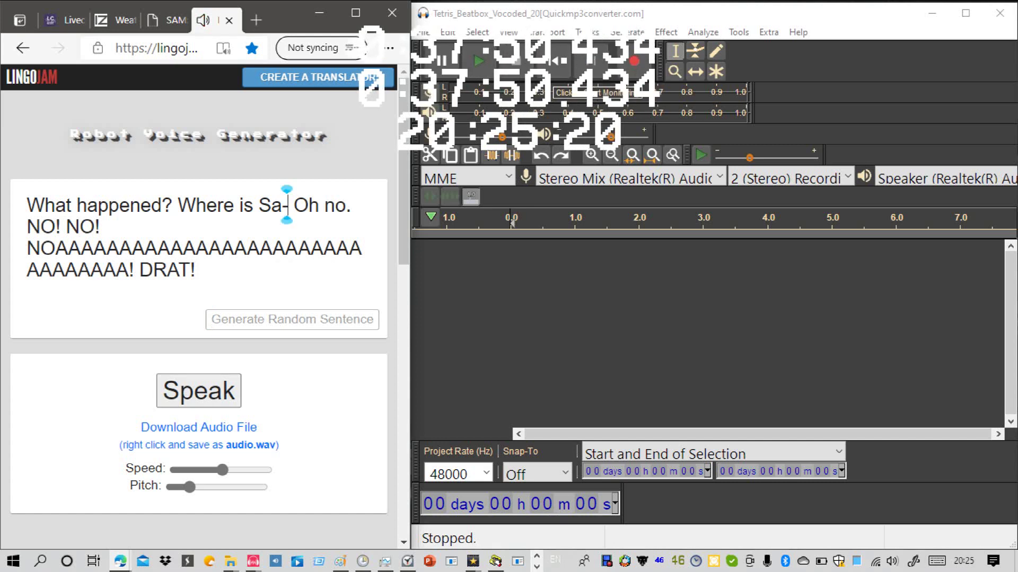
key(BackSpace)
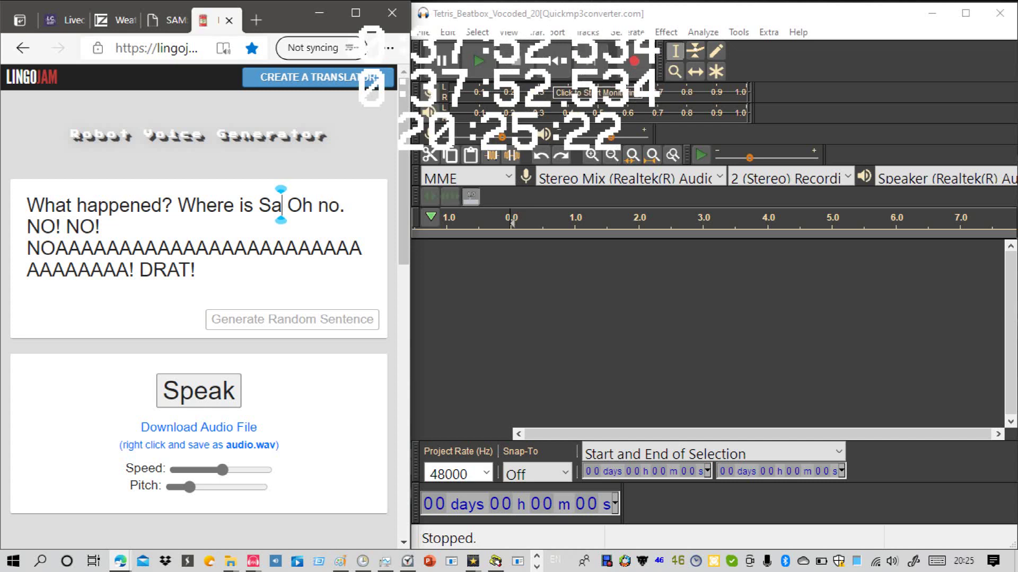
text(.)
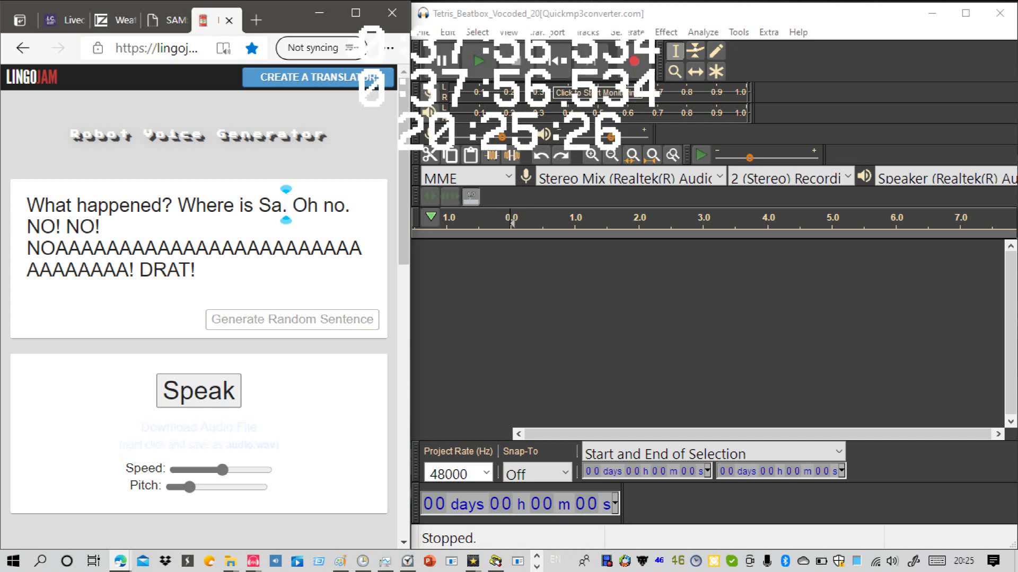
click(198, 391)
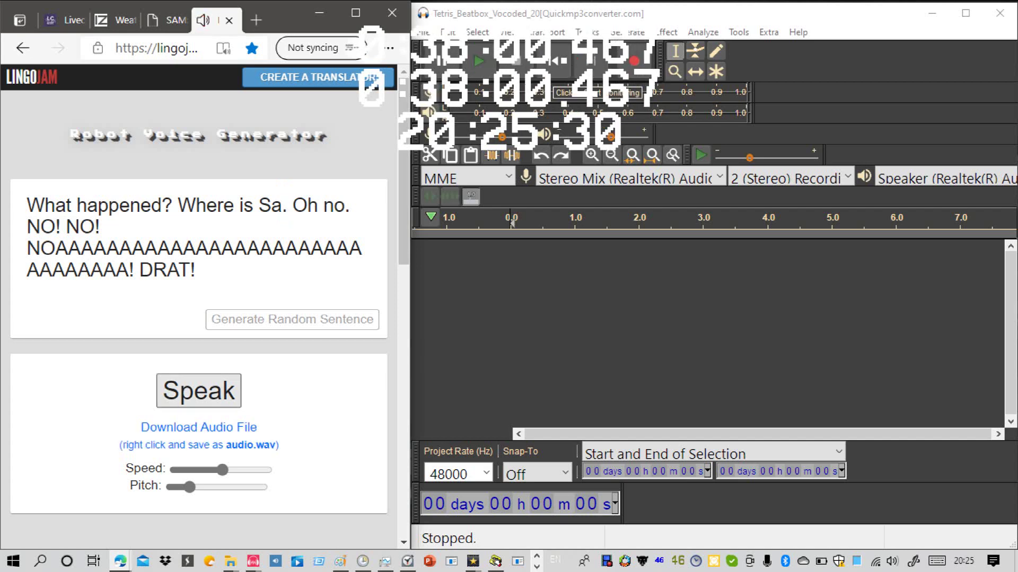
click(105, 227)
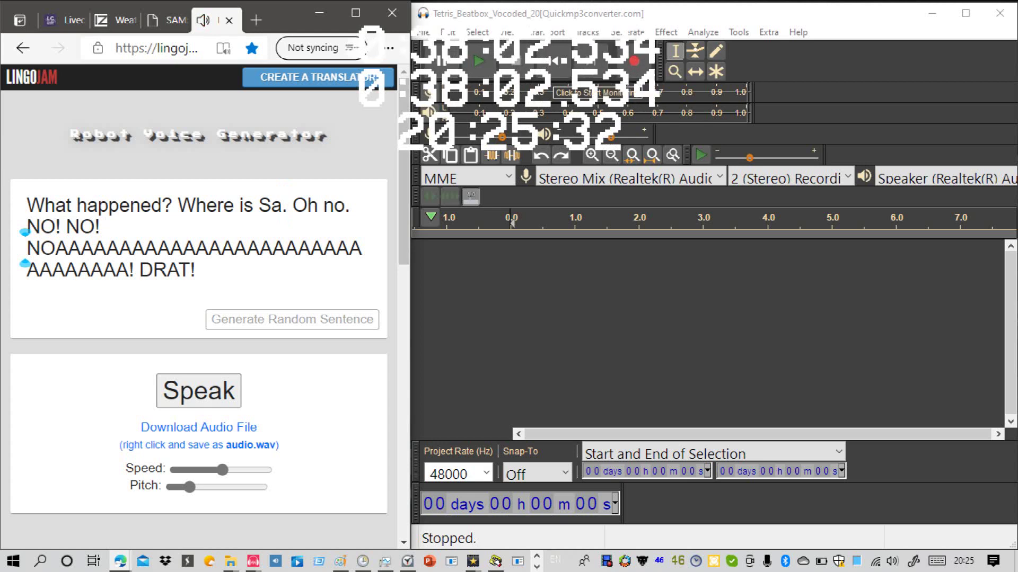
Step: Change "Sa." to "Sam?" in the dialogue text
click(286, 206)
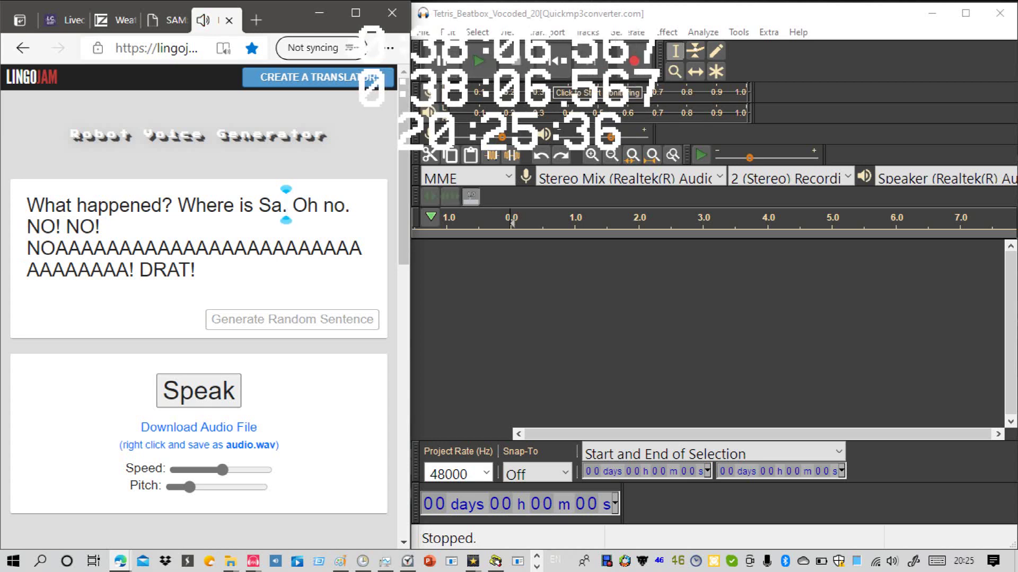
key(BackSpace)
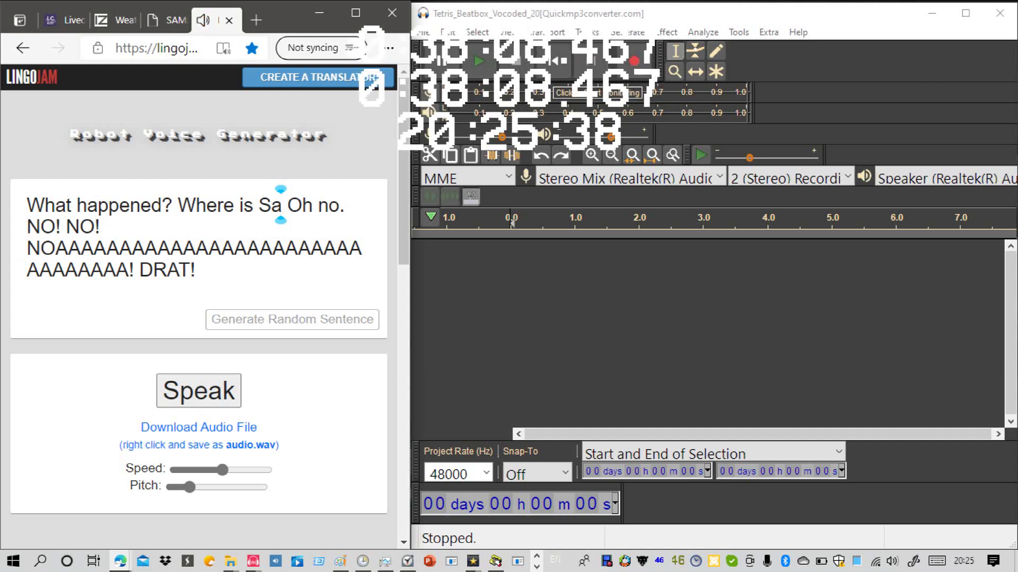
text(M)
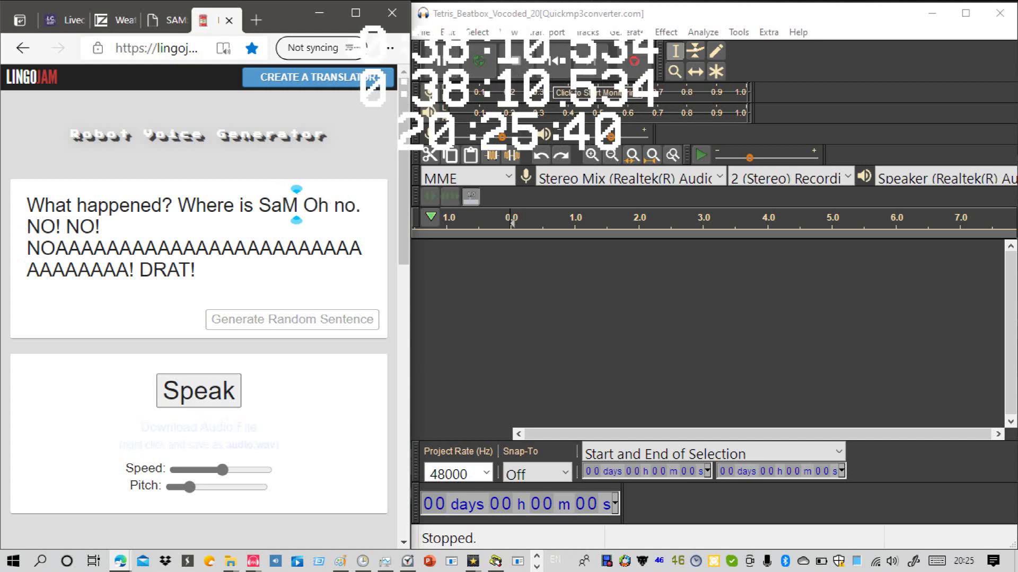
text(?)
key(BackSpace)
key(BackSpace)
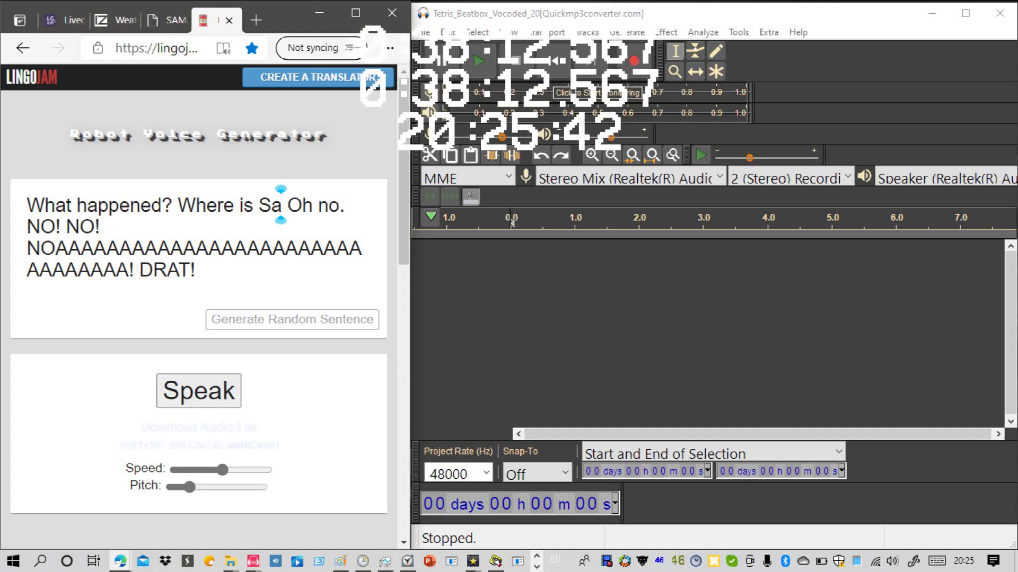
text(m?)
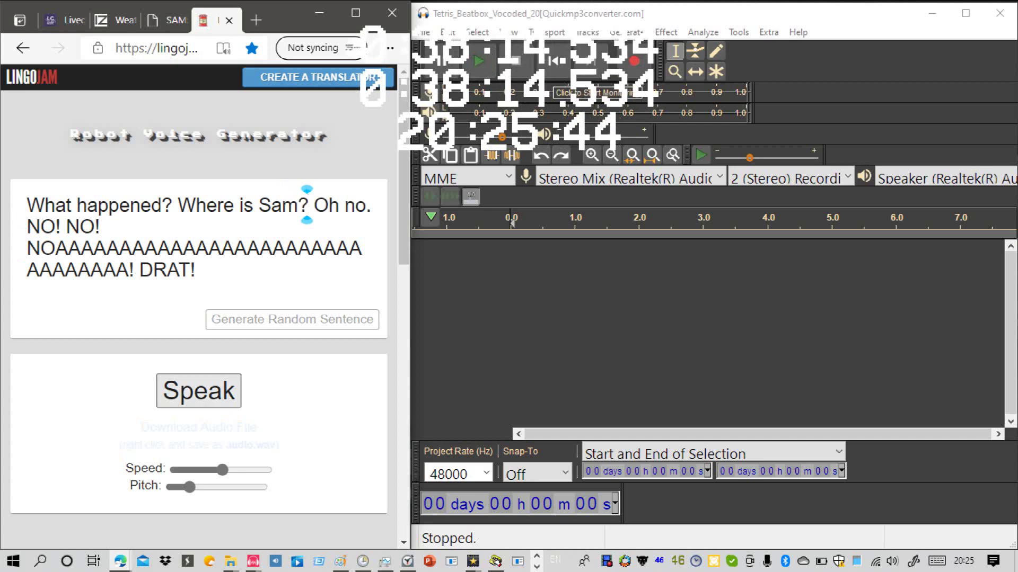
Step: Preview the corrected dialogue and raise the voice pitch to about the middle of its range
click(199, 391)
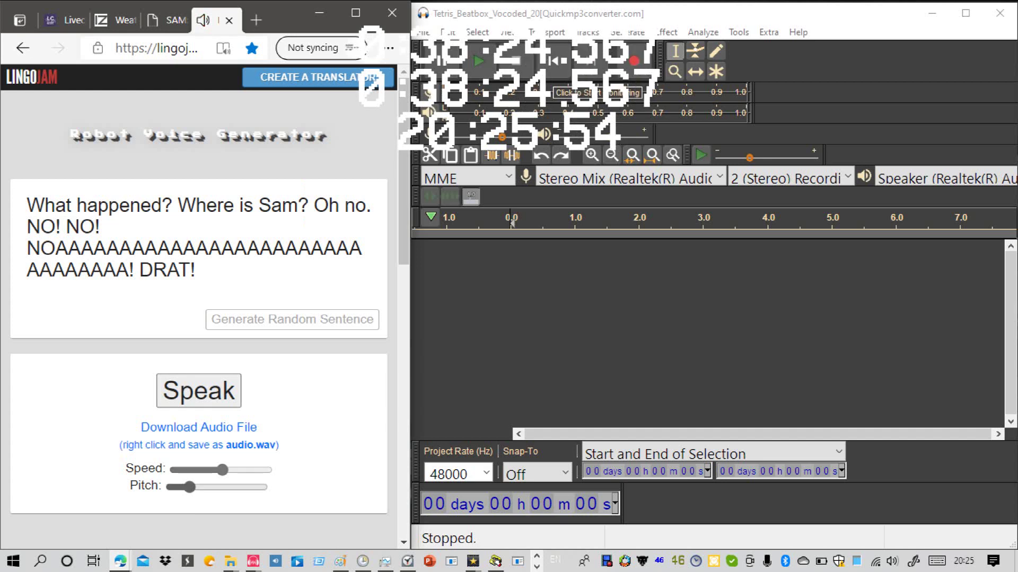
drag(190, 487, 199, 487)
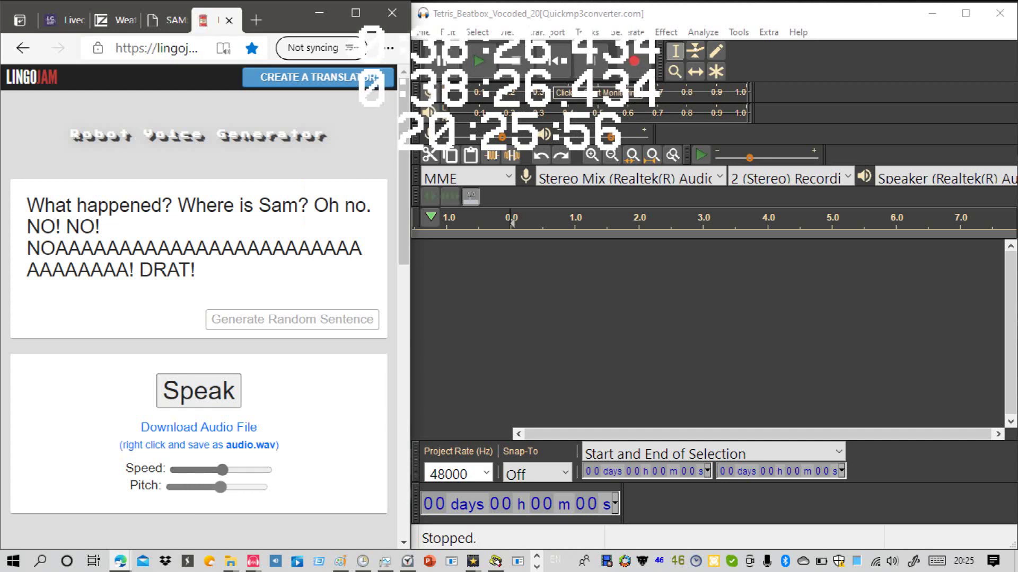
key(Right)
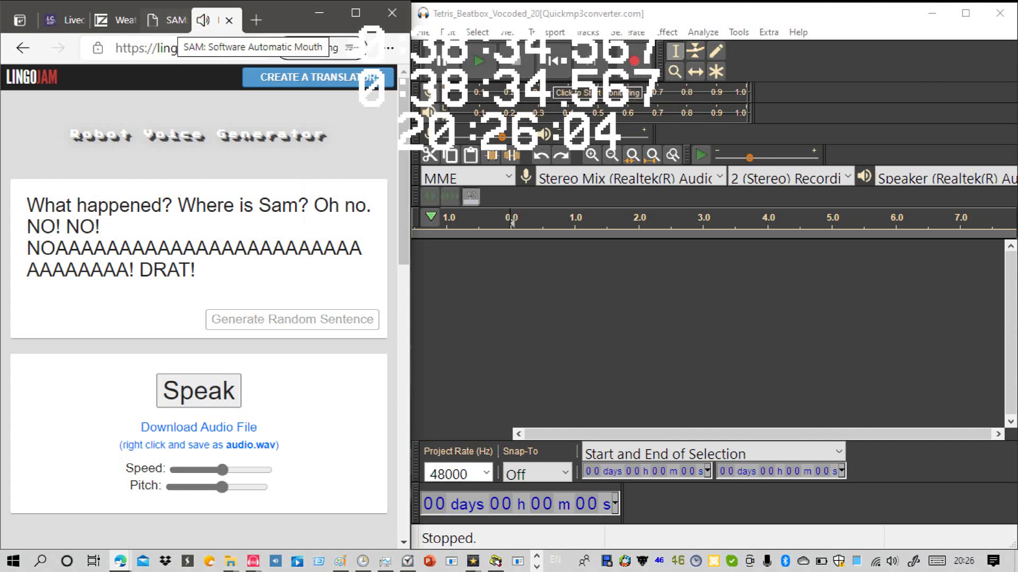
Step: Check the blank SAM page, close it and the extra empty page, and return to the Robot Voice Generator
click(167, 20)
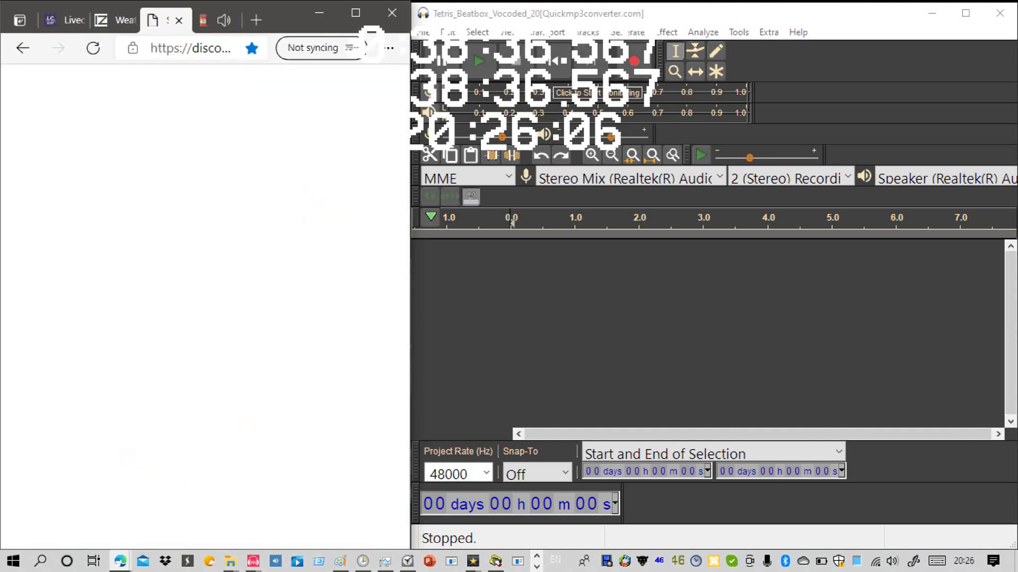
click(214, 20)
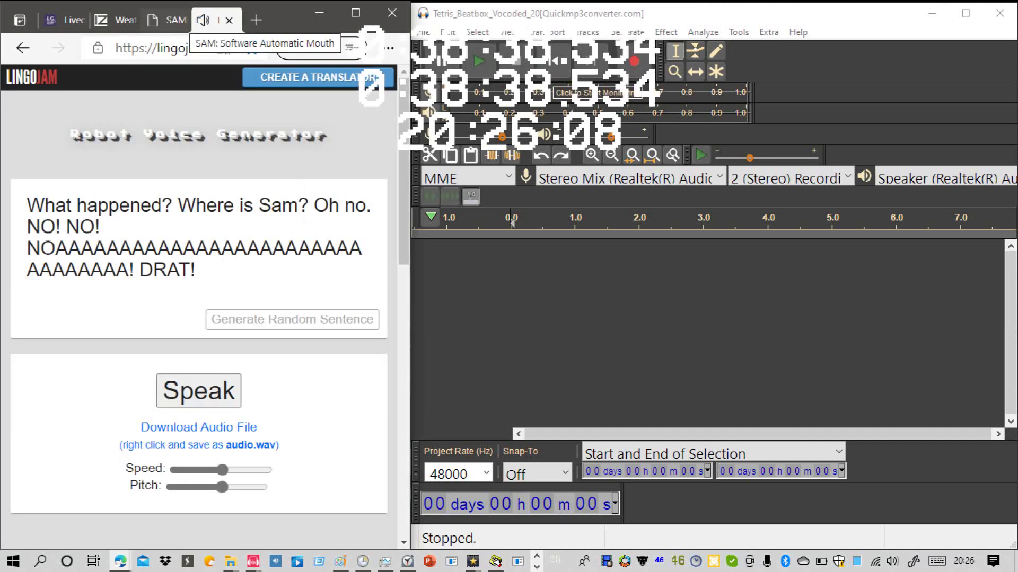
click(171, 20)
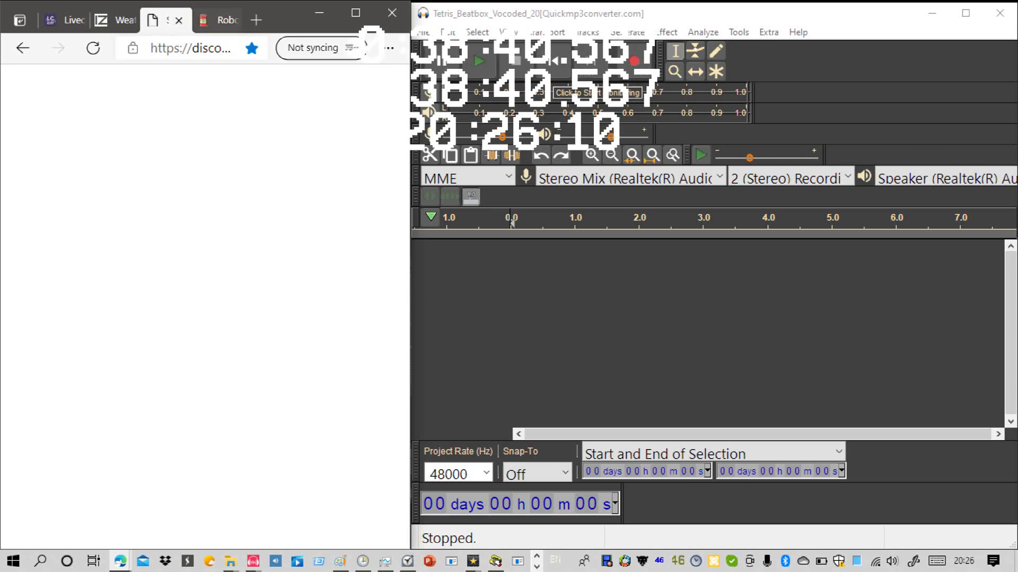
click(179, 21)
click(207, 20)
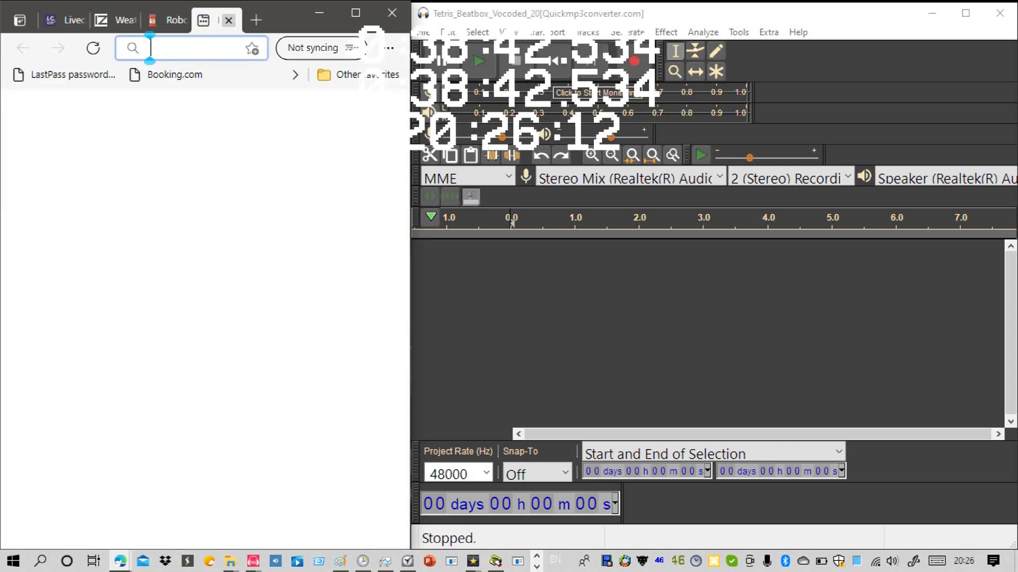
key(ctrl+w)
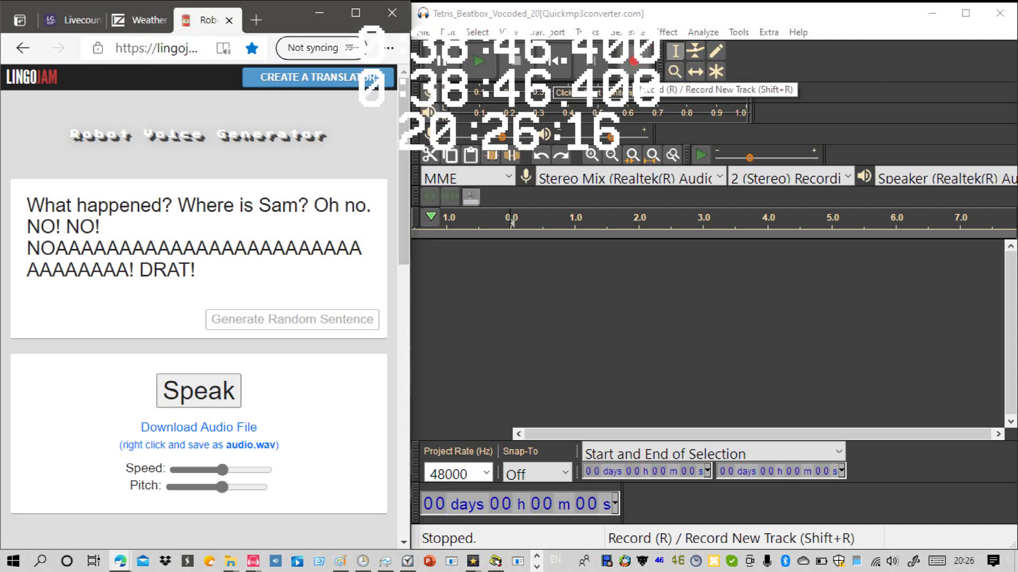
Step: Record the Robot Voice Generator speaking the dialogue in Audacity, stop the recording and place the cursor at the track's end
click(634, 61)
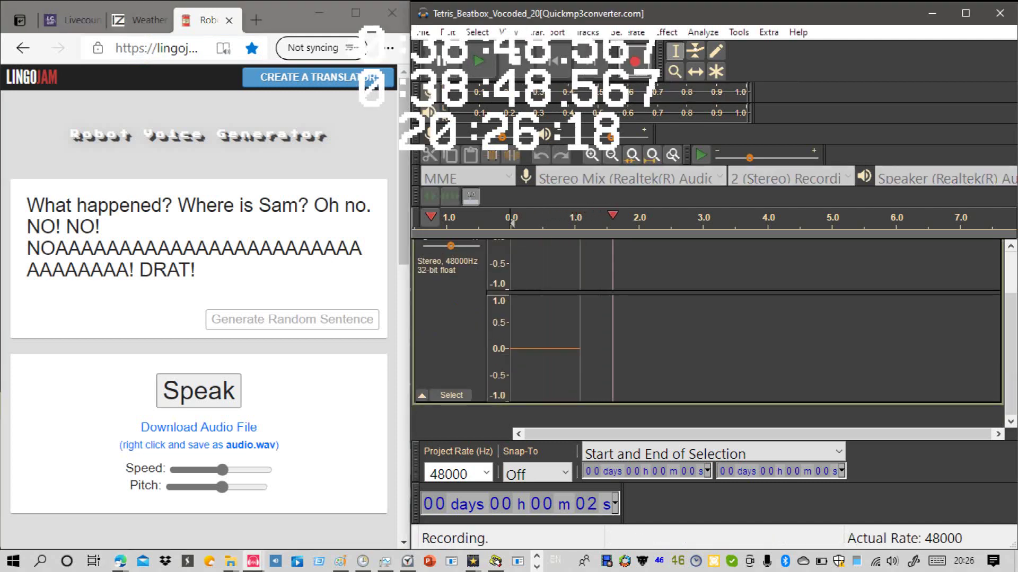
click(199, 391)
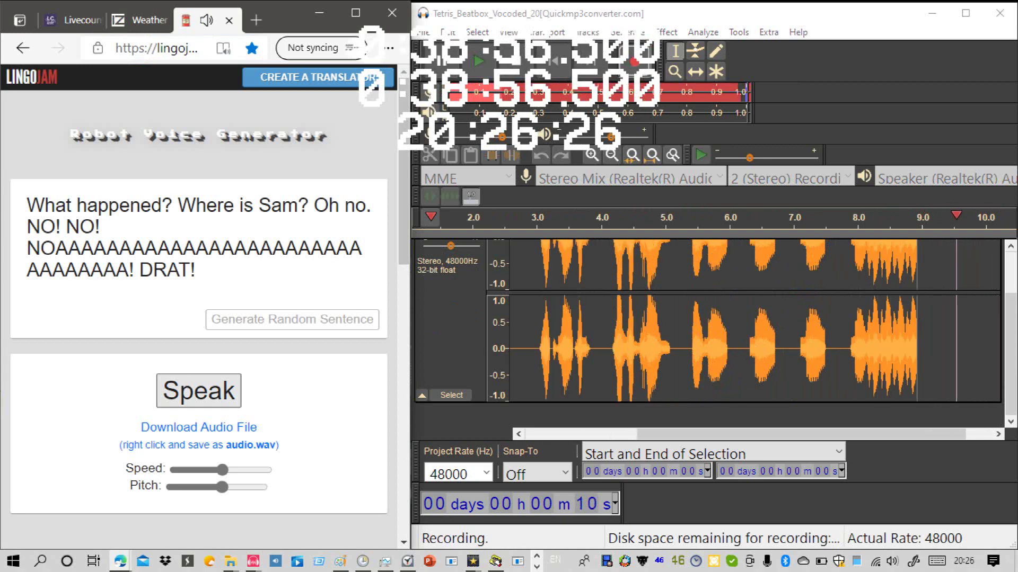
click(516, 62)
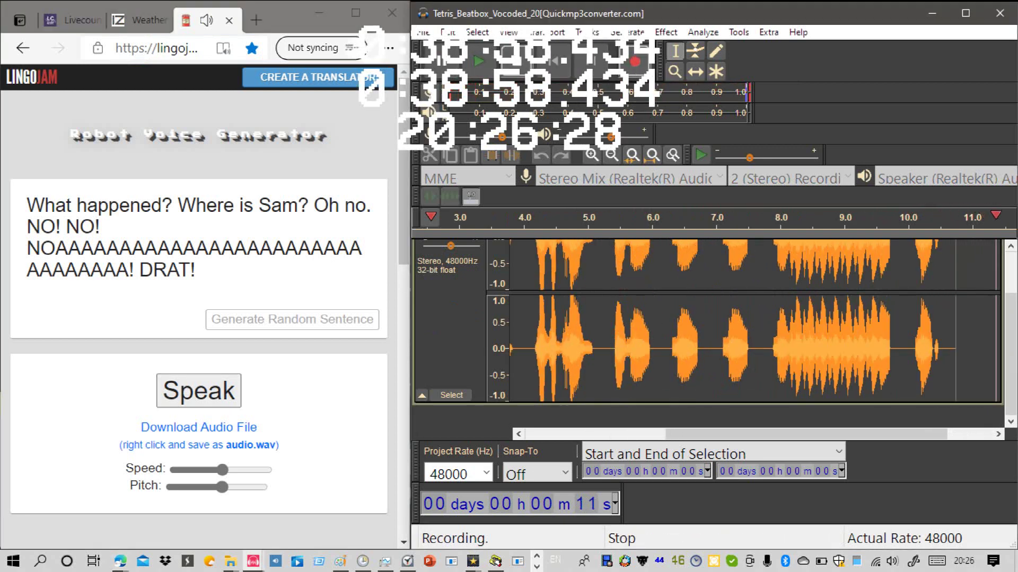
click(511, 61)
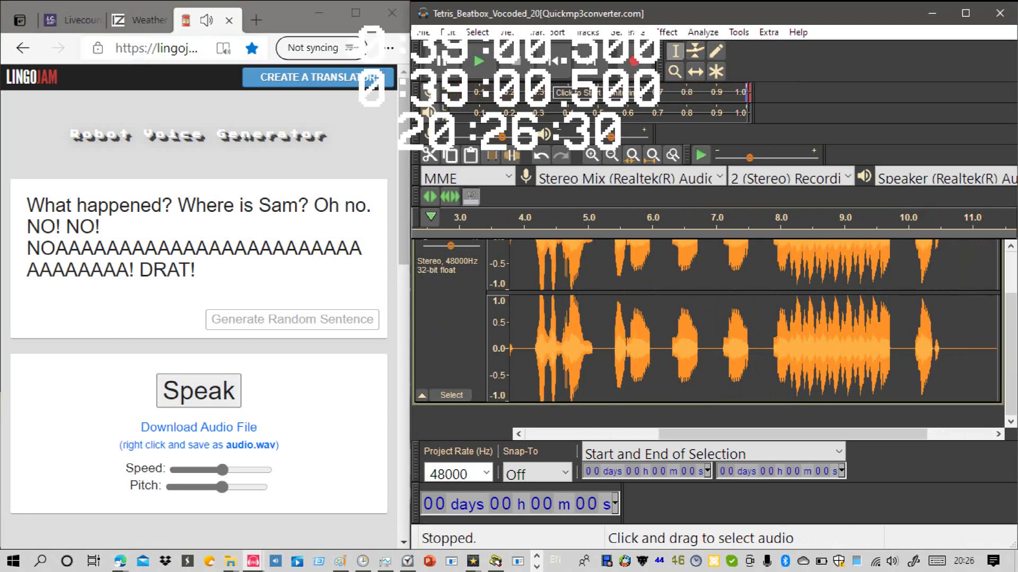
click(612, 156)
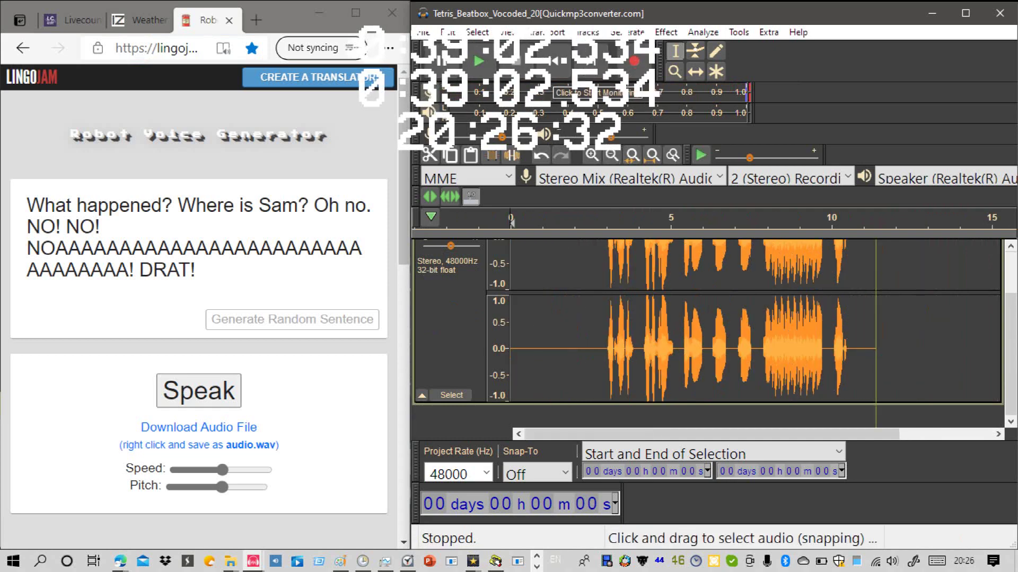
click(876, 339)
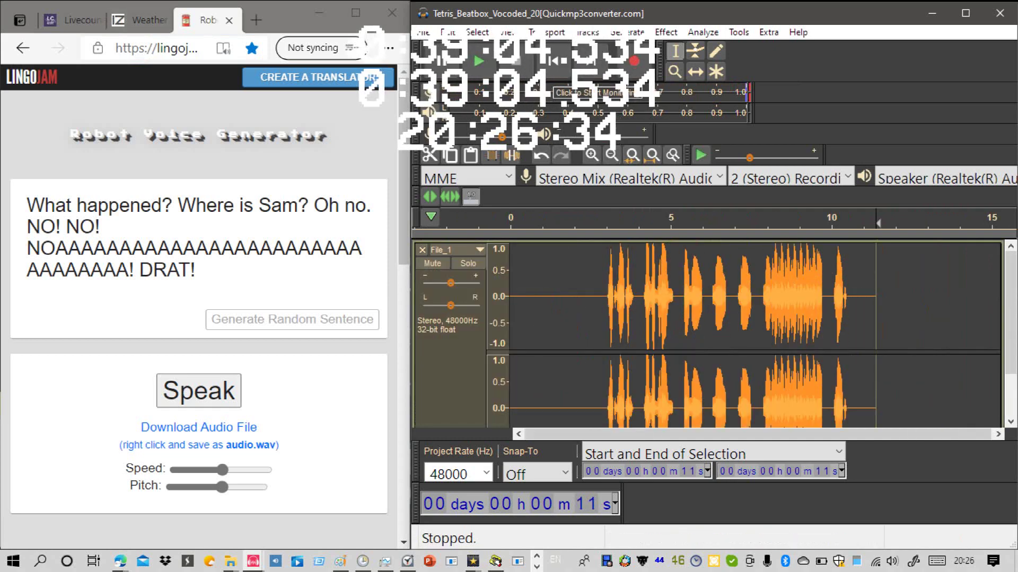
Step: Open the SAM Software Automatic Mouth page in a new browser tab
click(256, 21)
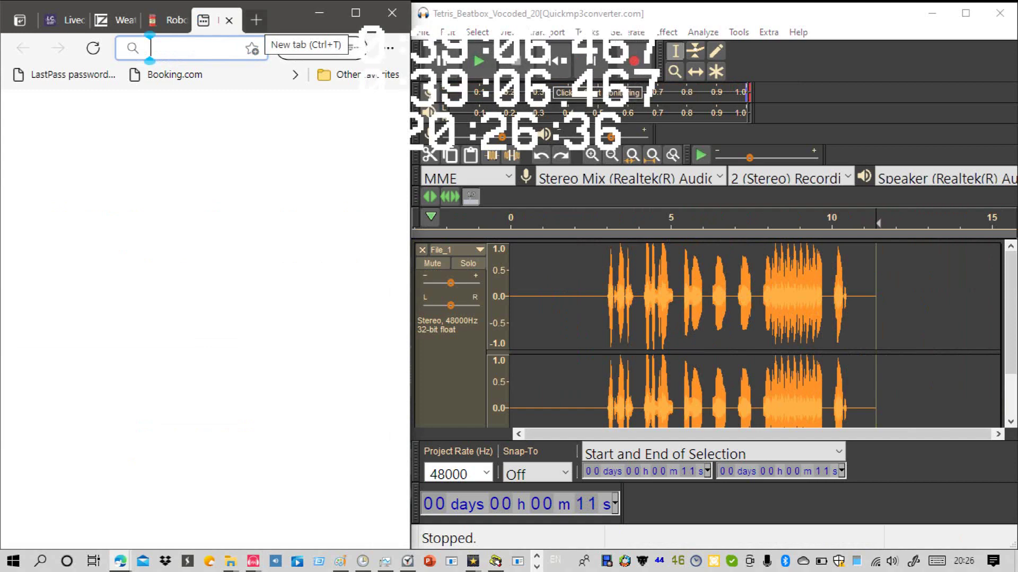
text(s)
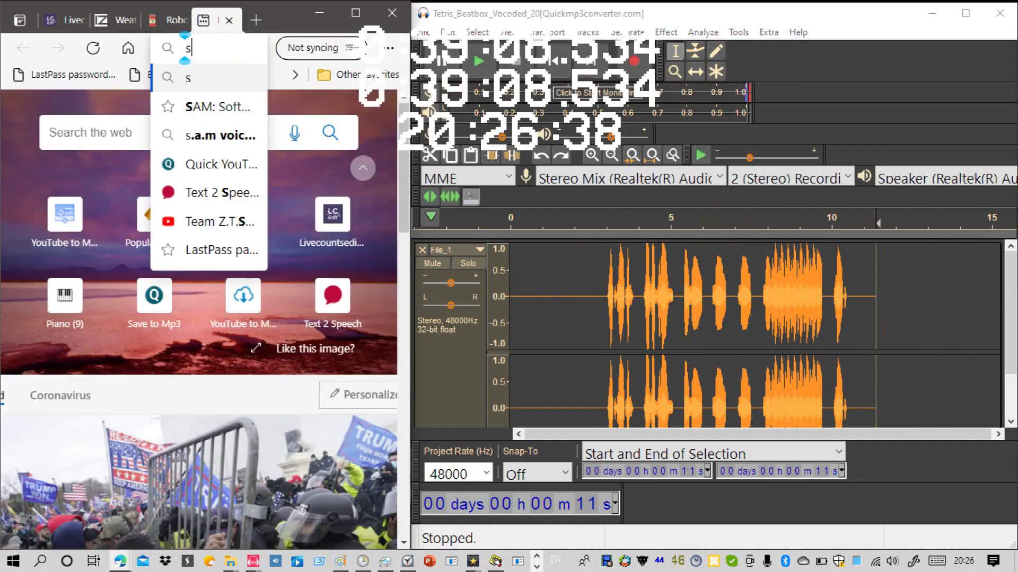
click(207, 135)
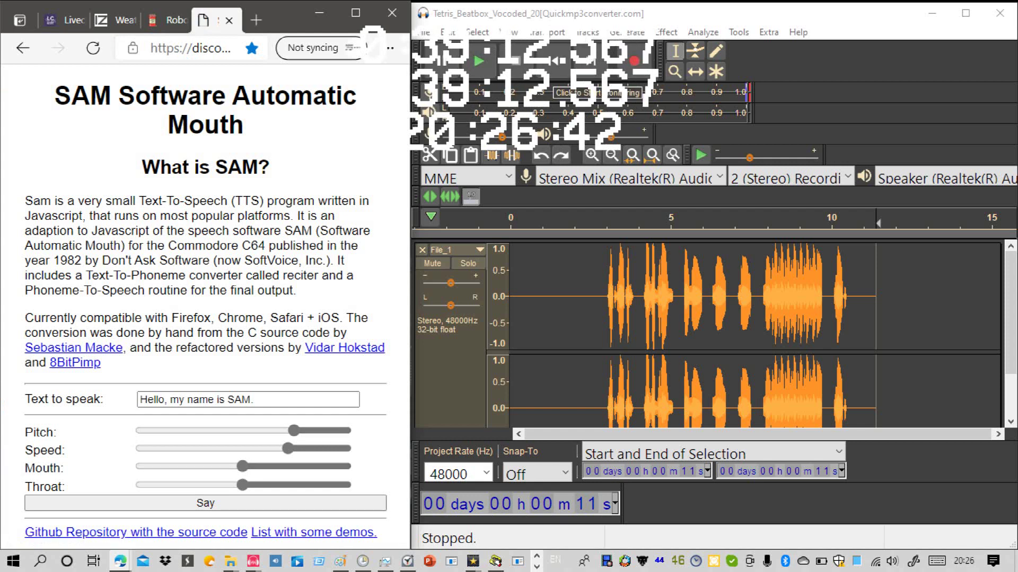
Step: Try SAM's pitch at 0 and 90, previewing the default sentence at each value
drag(295, 430, 345, 430)
click(205, 503)
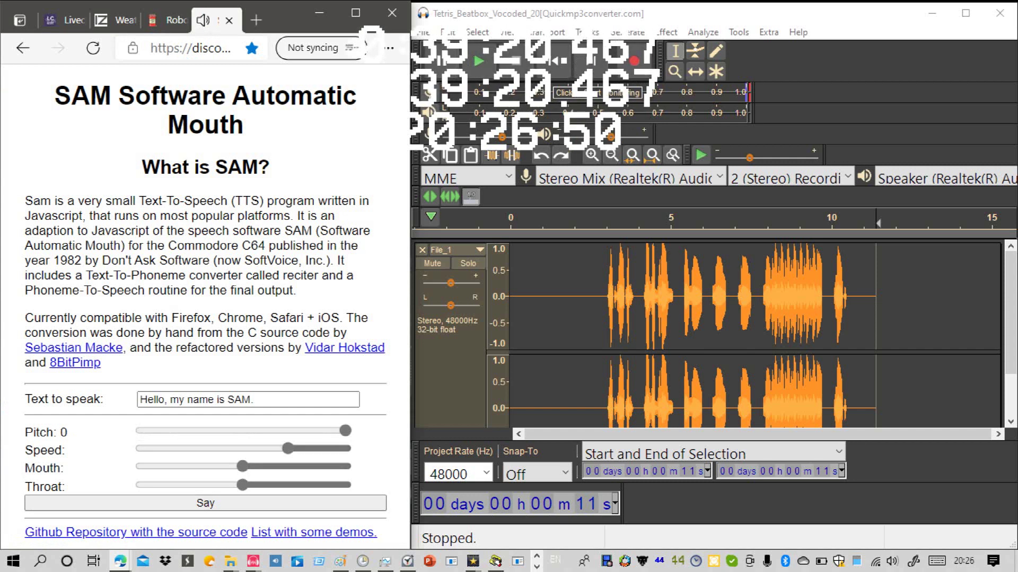
drag(345, 430, 273, 430)
click(205, 503)
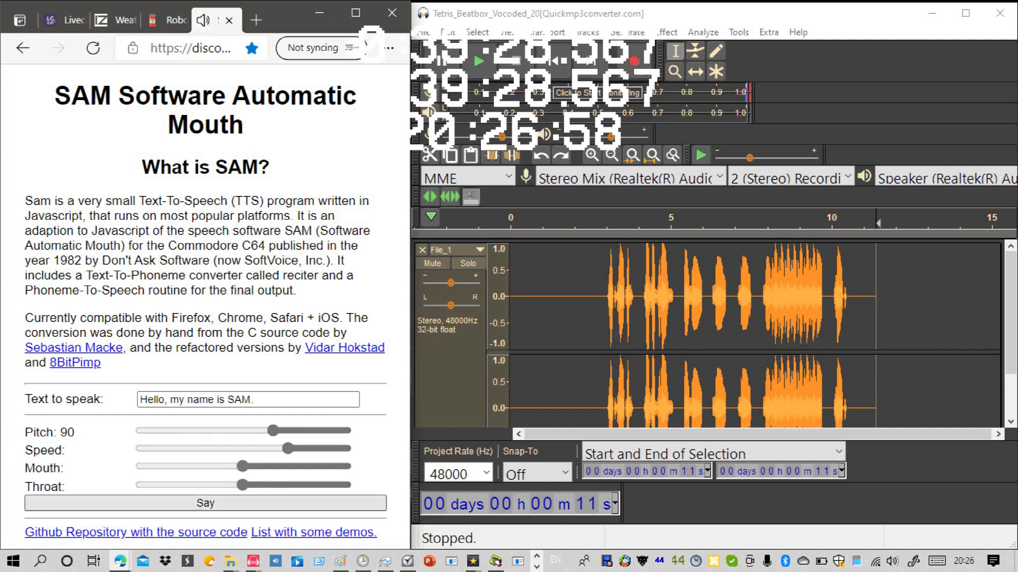
Step: Set SAM's pitch to 107 and preview the default sentence
click(260, 502)
key(Left)
key(Left)
key(Left)
key(Left)
key(Left)
key(Left)
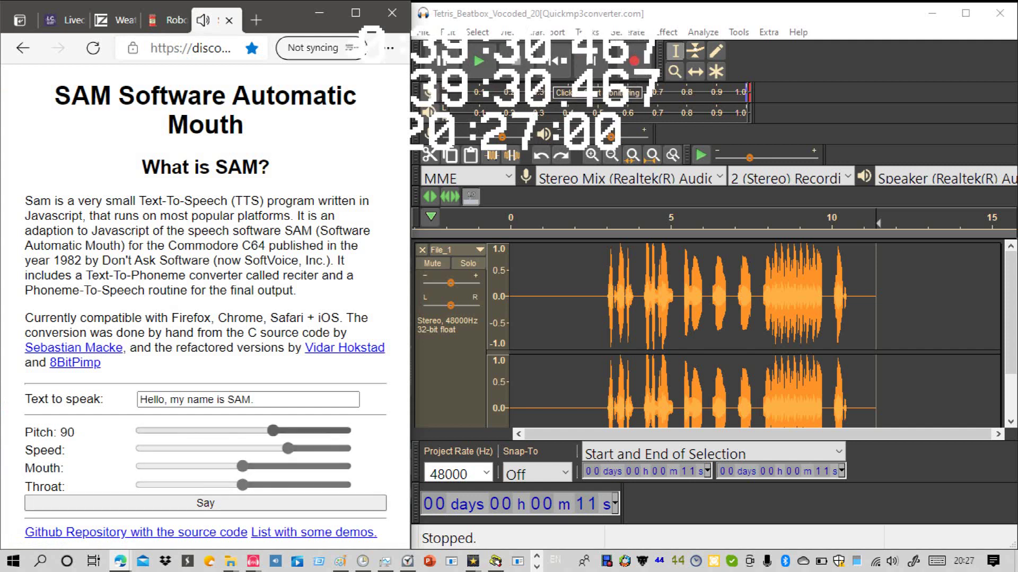
click(259, 503)
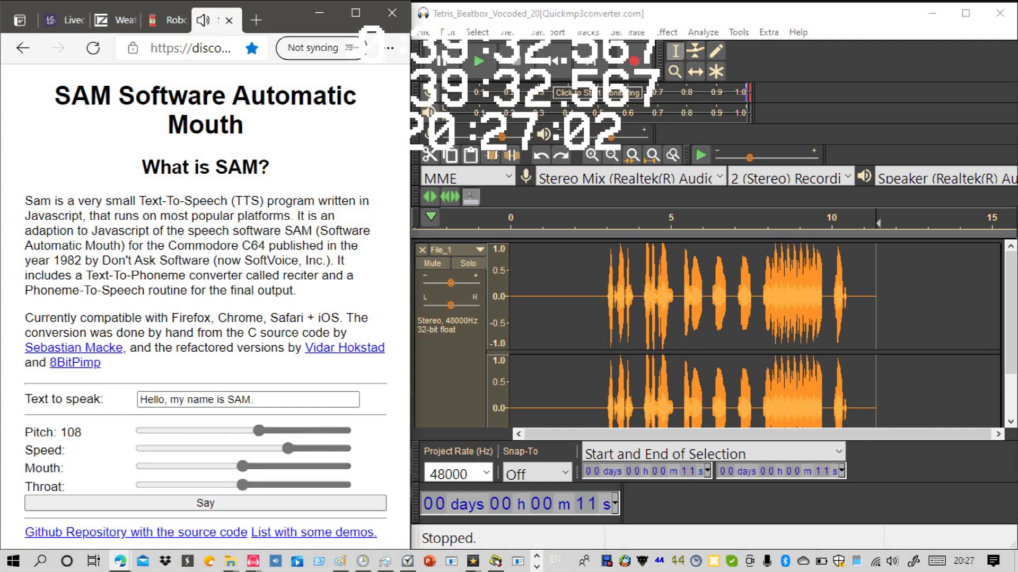
drag(259, 430, 260, 430)
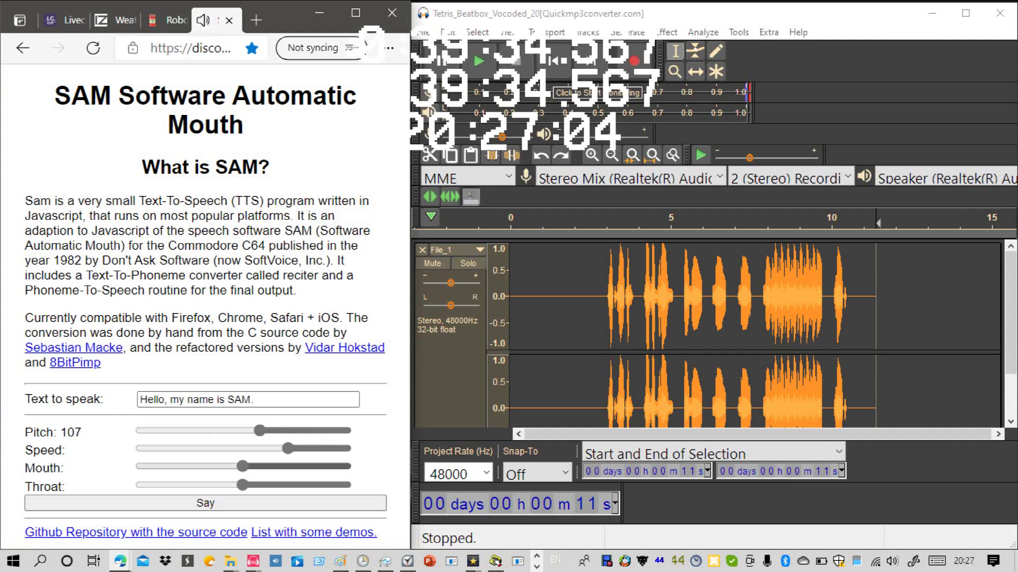
click(259, 503)
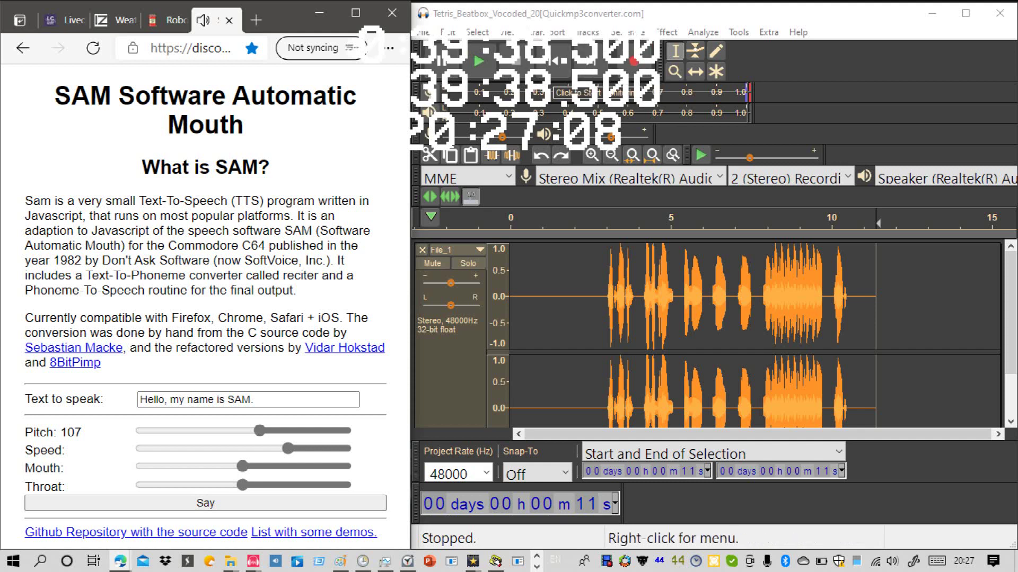
Step: Set SAM's speed to 73 and both mouth and throat to 107, previewing the voice
click(257, 399)
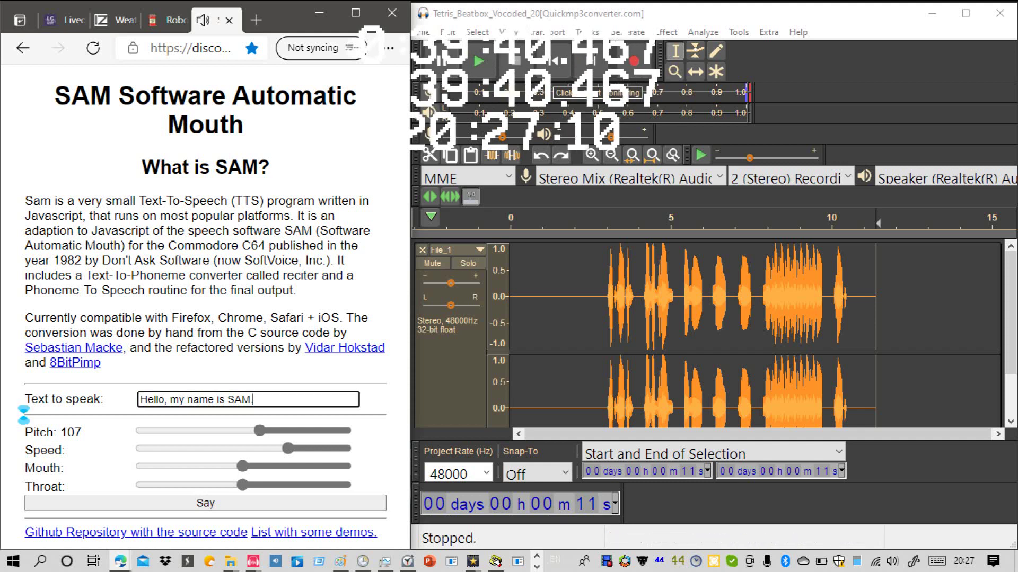
drag(288, 448, 260, 448)
click(238, 504)
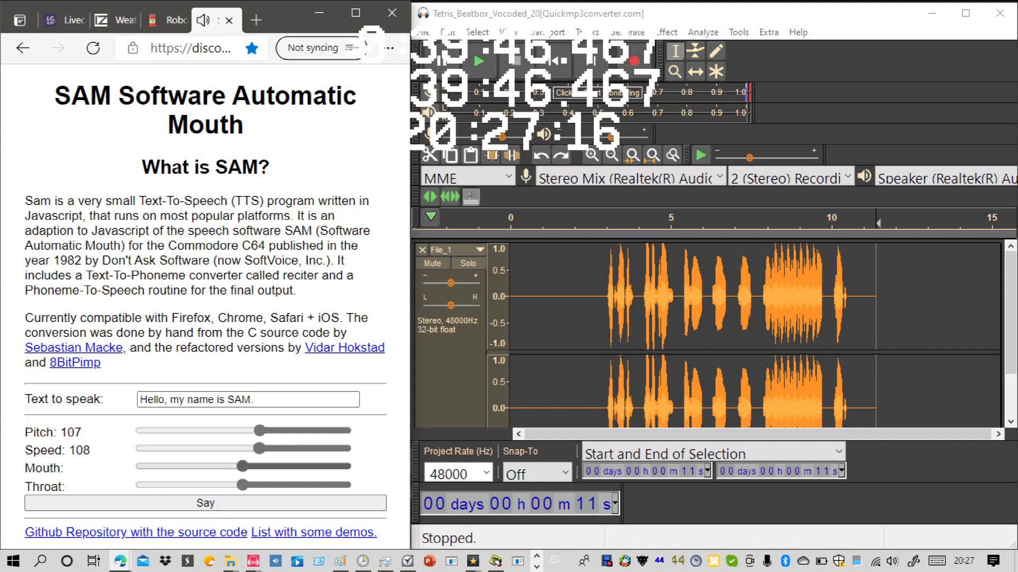
mouse_move(260, 449)
mouse_down()
mouse_move(286, 449)
mouse_move(259, 467)
mouse_move(282, 467)
mouse_move(279, 484)
mouse_move(264, 466)
mouse_move(269, 485)
mouse_move(260, 485)
mouse_up()
click(260, 503)
click(259, 503)
key(Left)
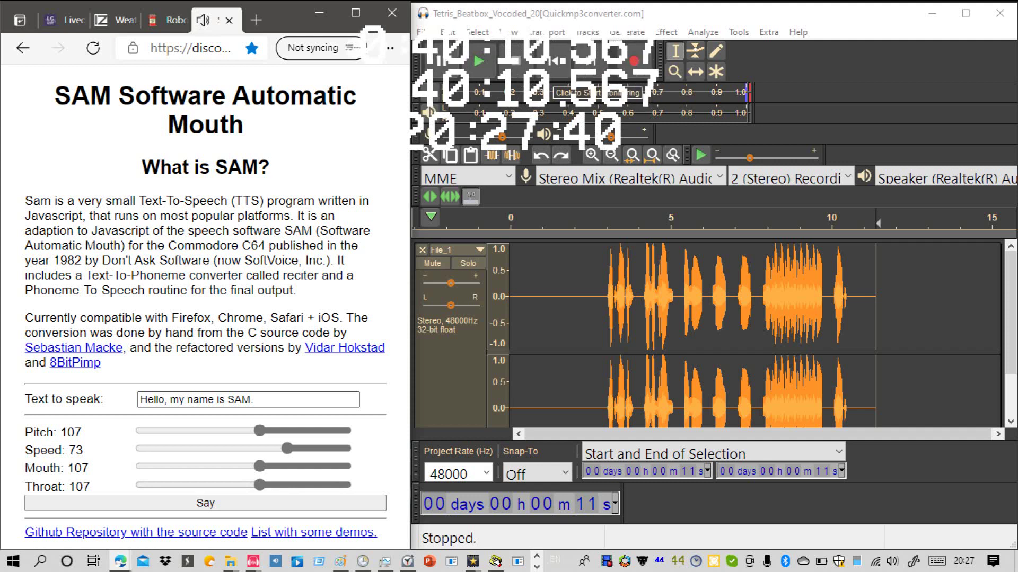
Step: Replace the text to speak with "Lingo, Lingo. Hold your horses." and preview it
click(254, 399)
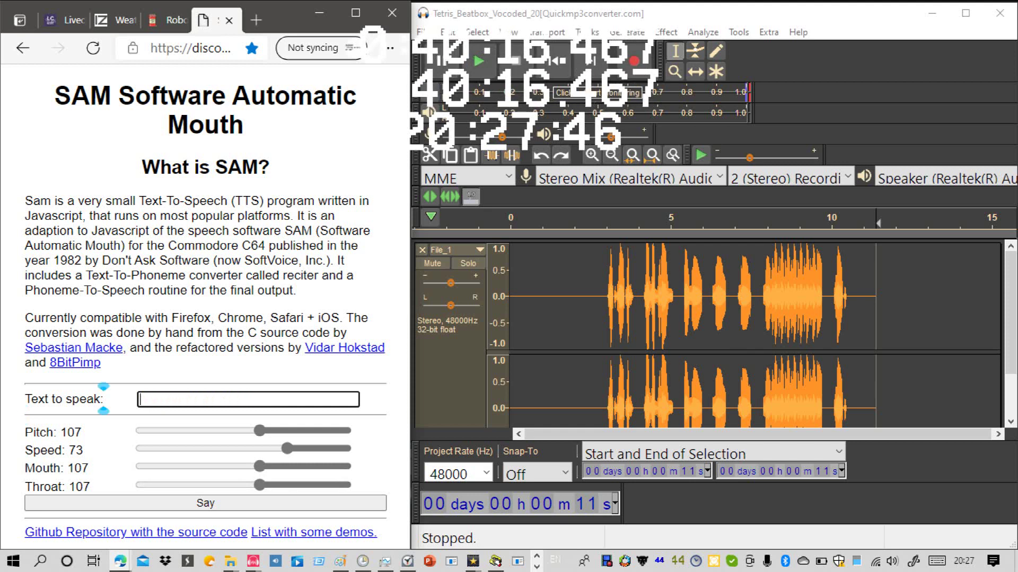
text(Ling)
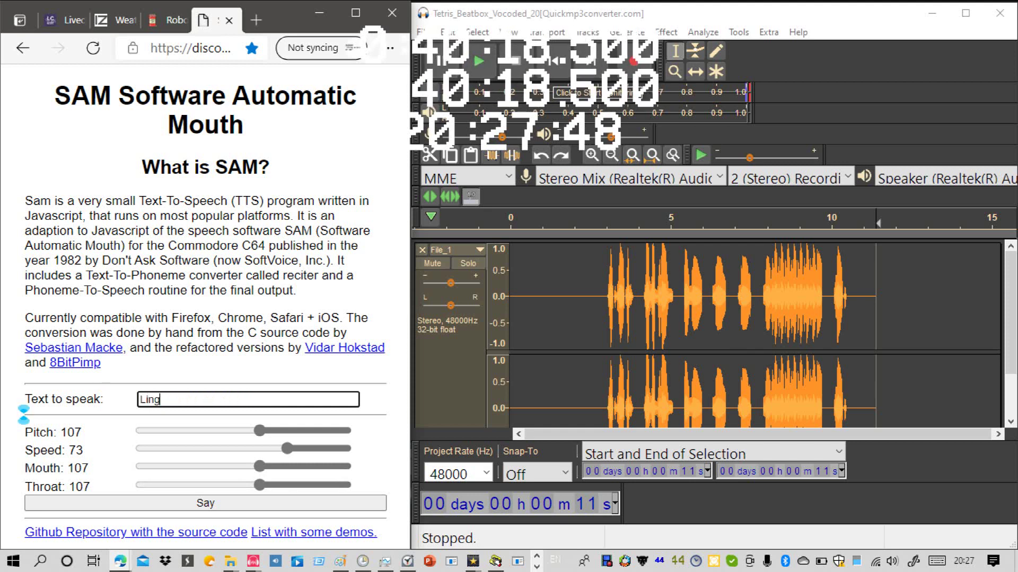
text(o, Lin)
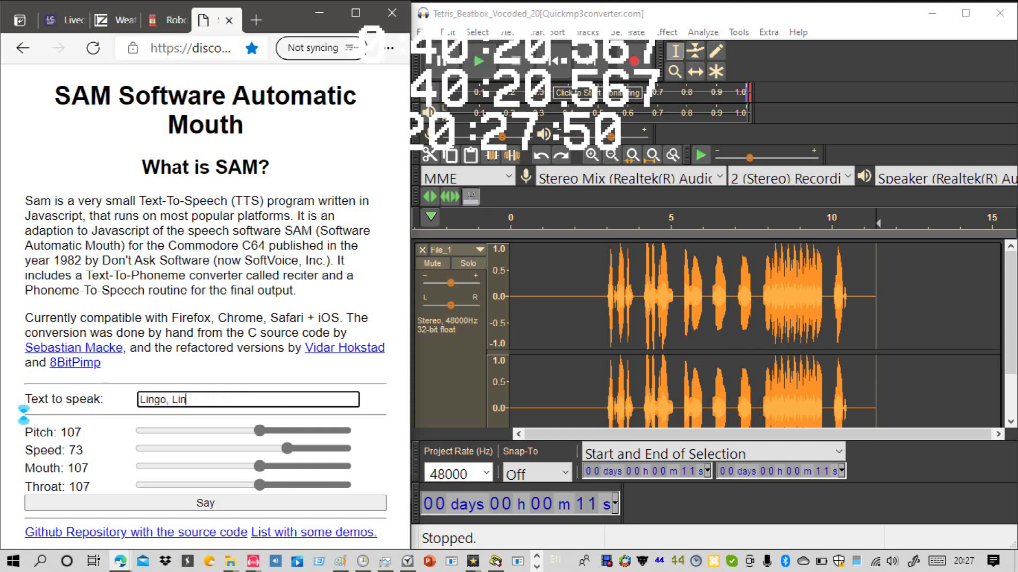
text(go. )
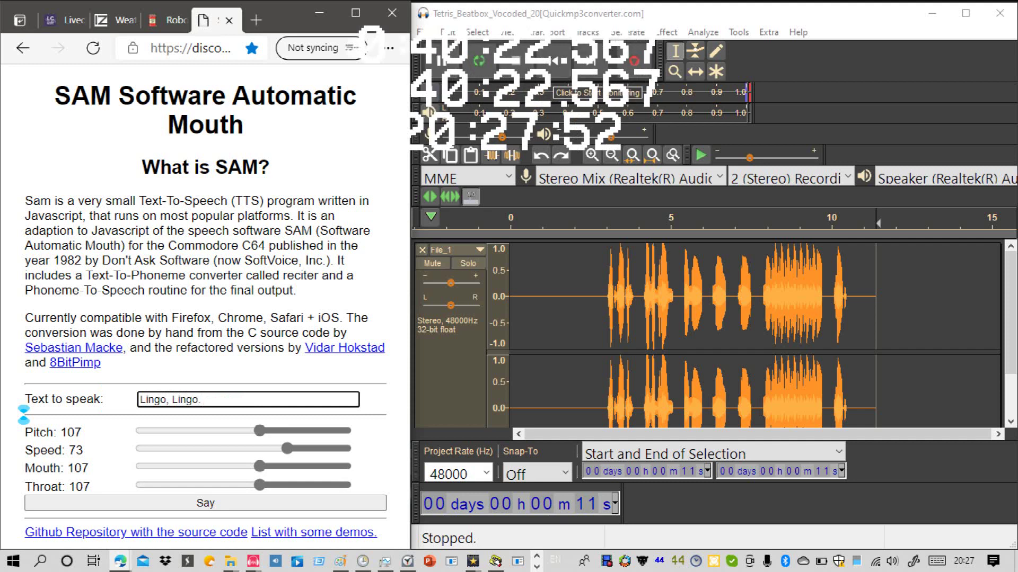
text(Hold y)
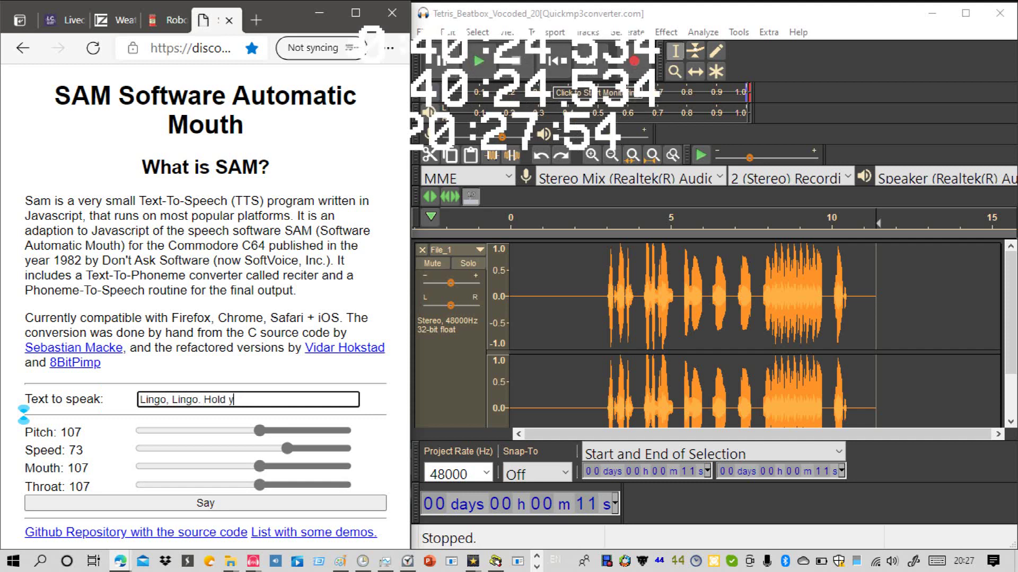
text(our hor)
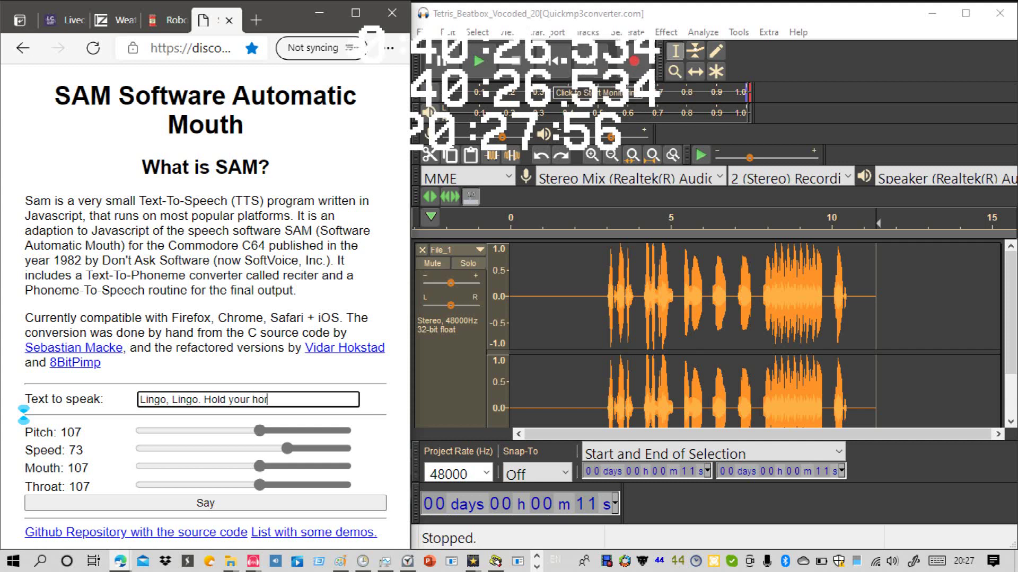
key(BackSpace)
text(rses.)
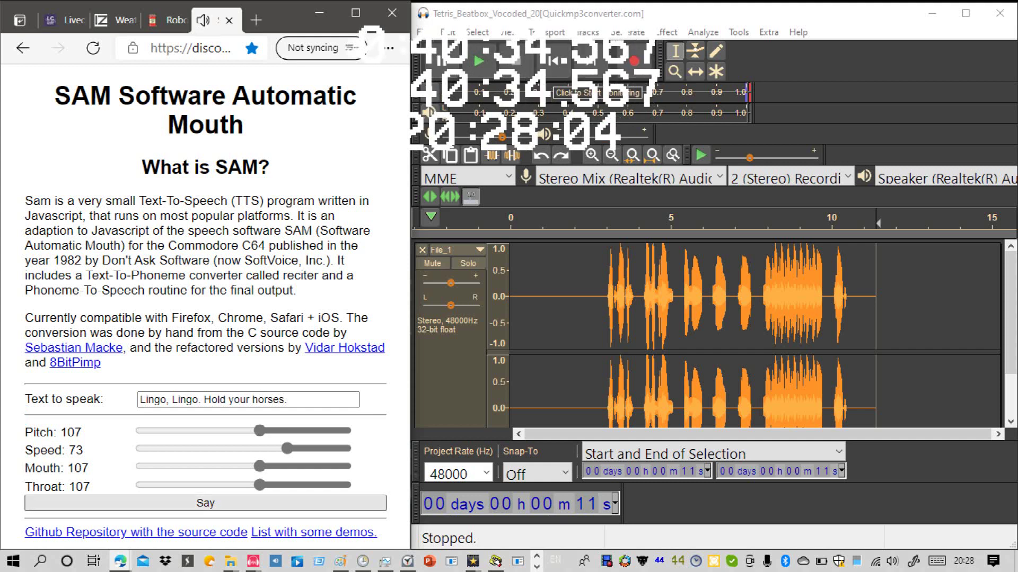
Step: Append "I am here, do no worry." to the dialogue line and preview the speech
click(289, 399)
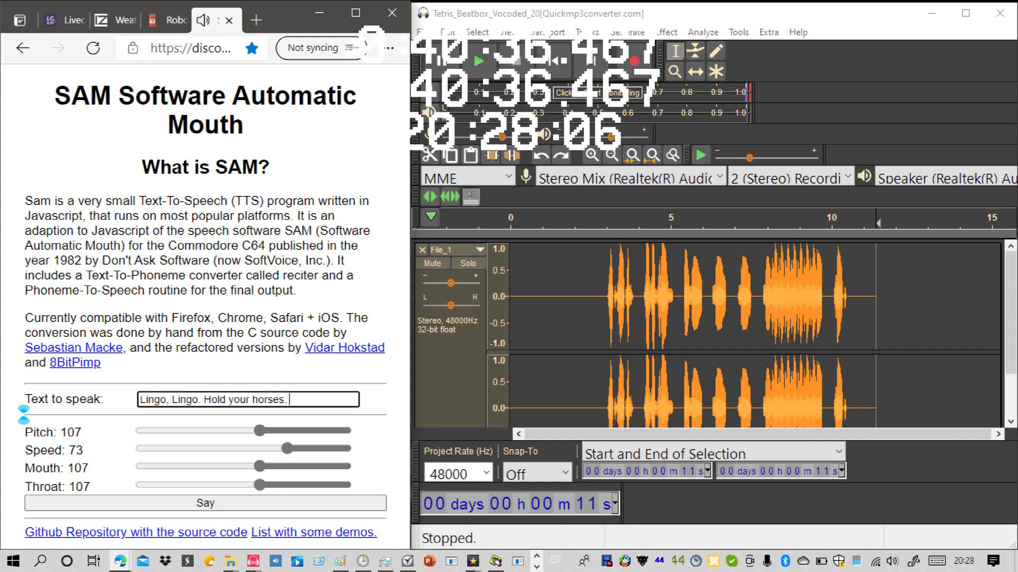
text(I am he)
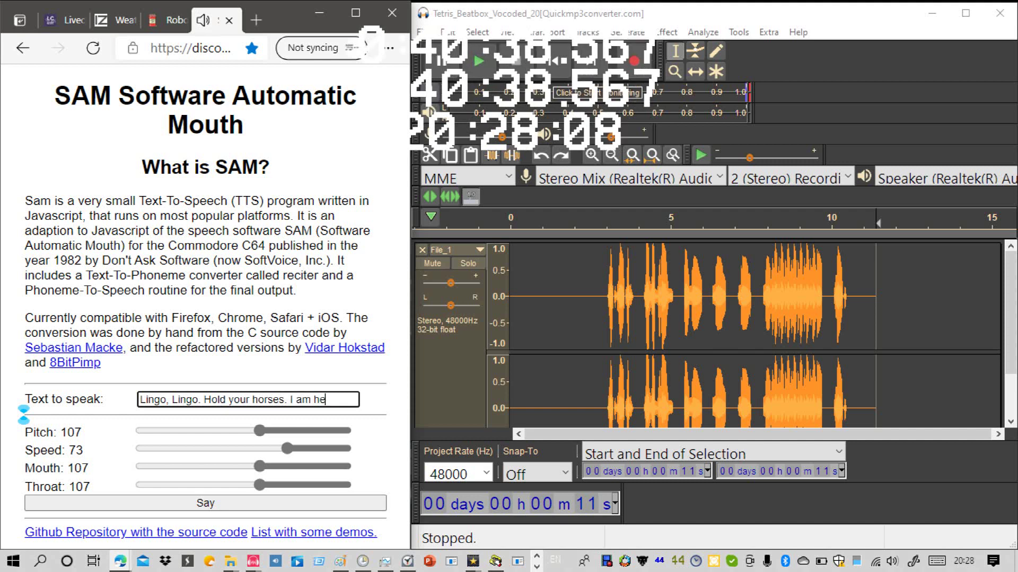
text(re, do)
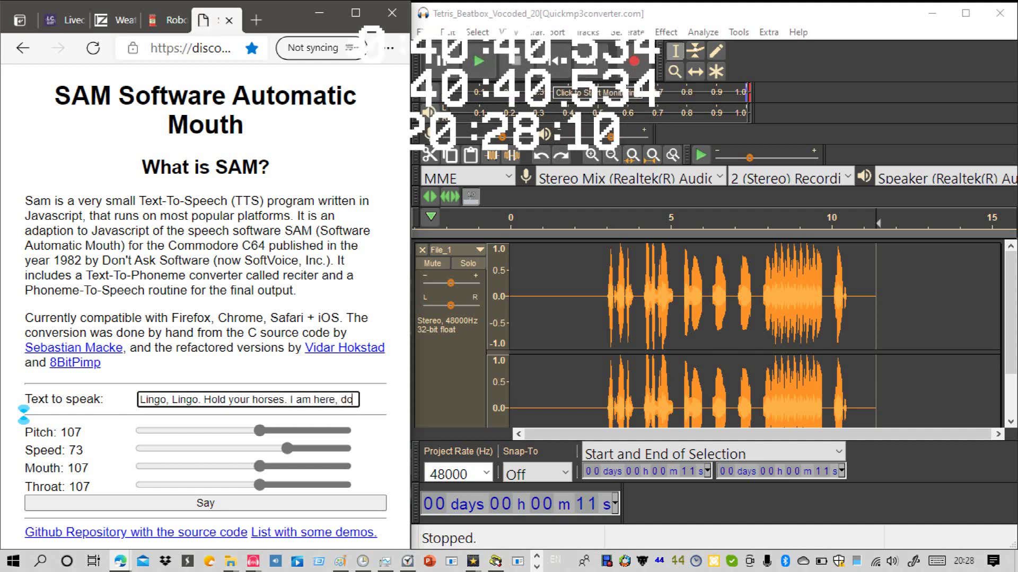
text( no)
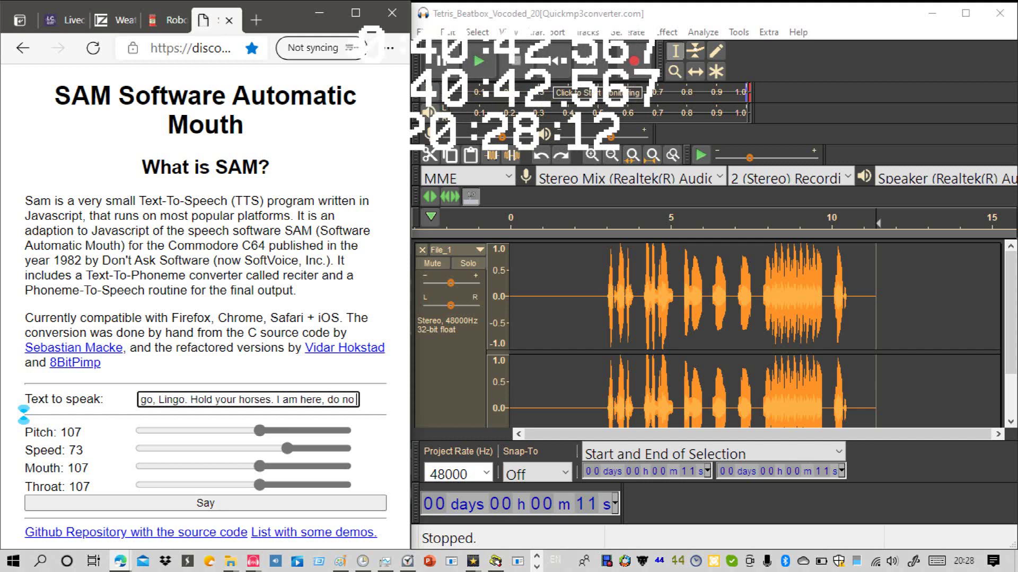
text( wor)
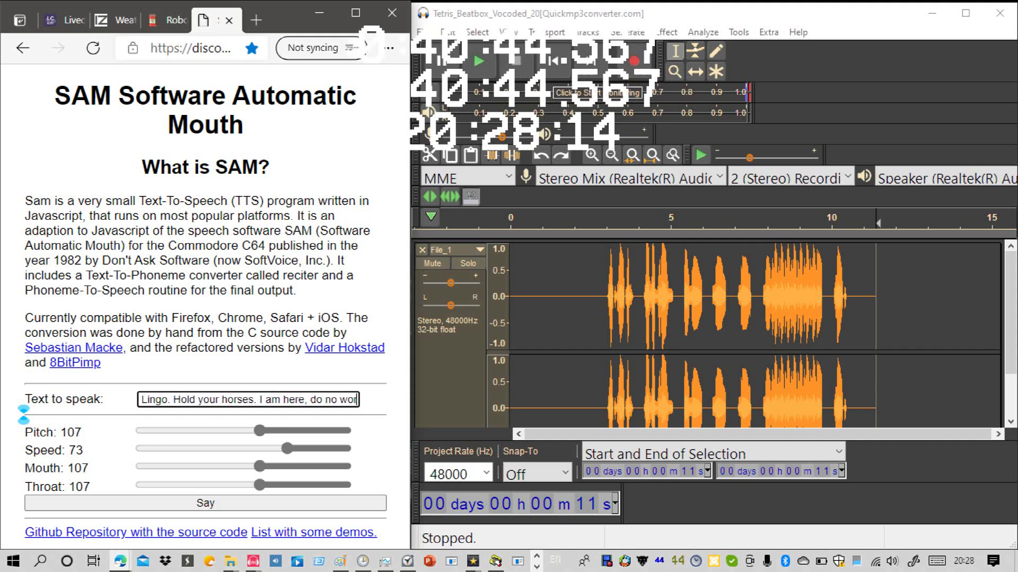
text(ry.)
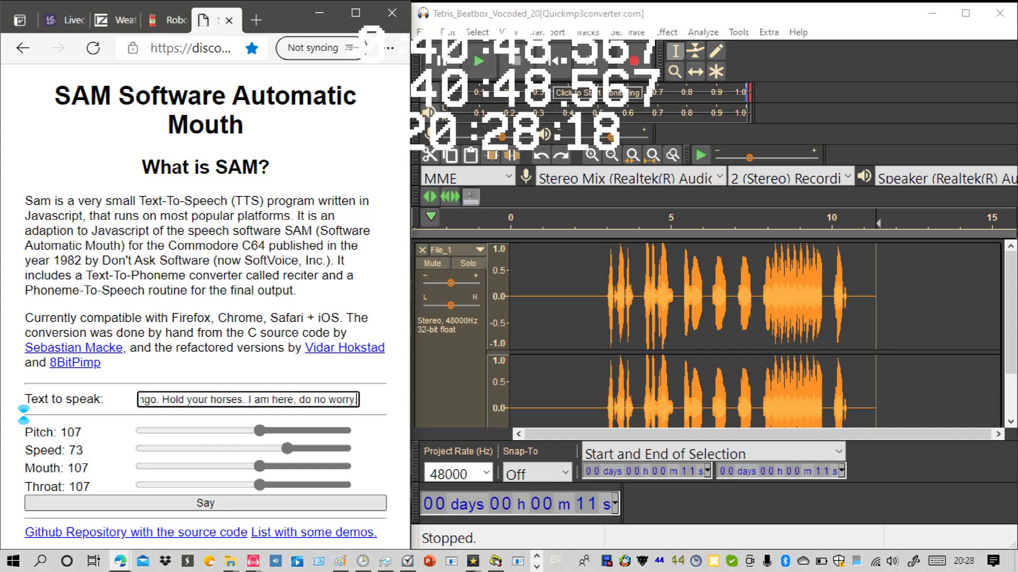
click(205, 504)
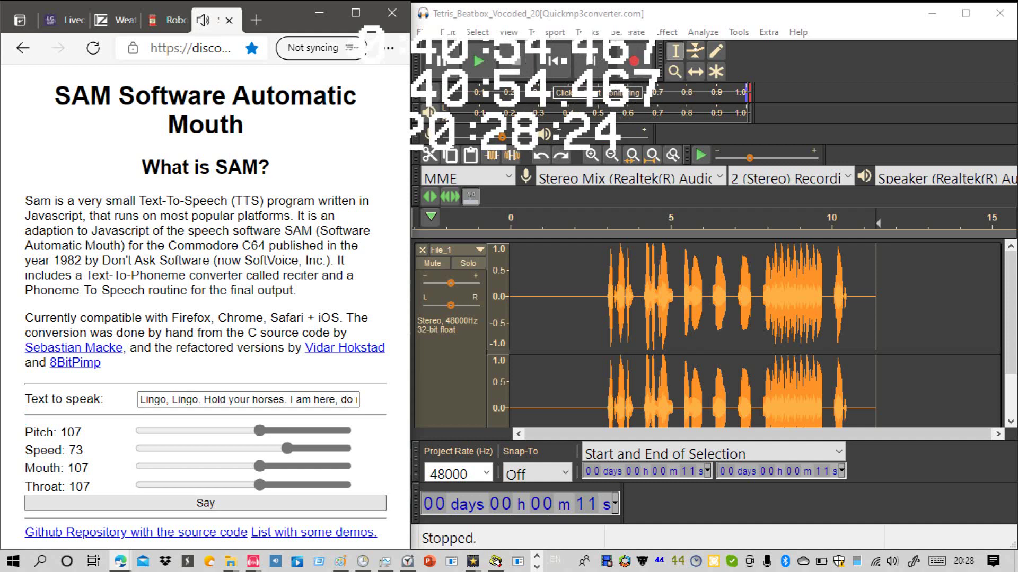
Step: Review the hidden remainder of the dialogue line through to its last word
click(345, 399)
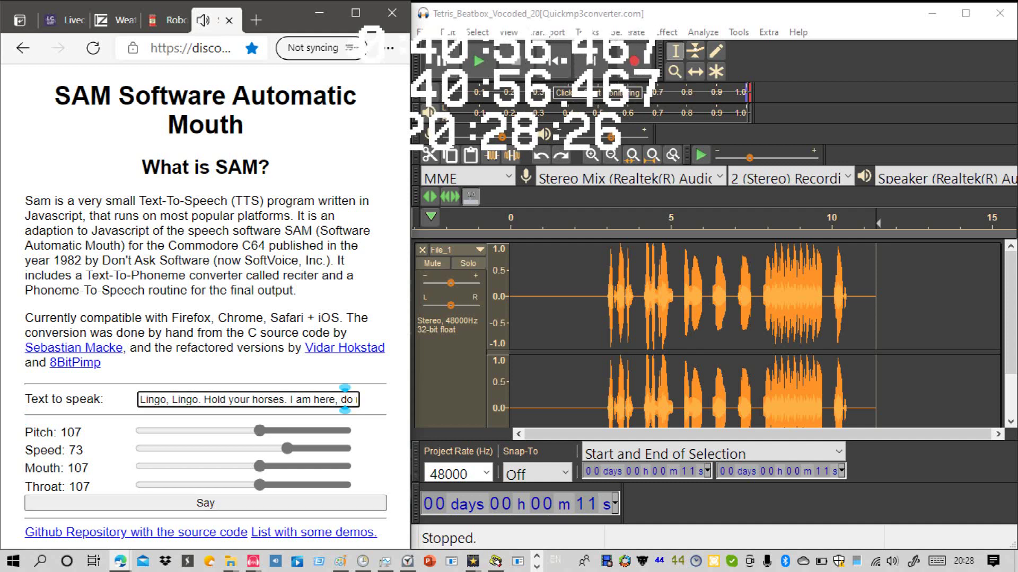
key(Right)
key(Right)
key(Right)
key(Right)
key(Right)
key(Right)
key(Right)
key(Right)
key(Right)
key(Right)
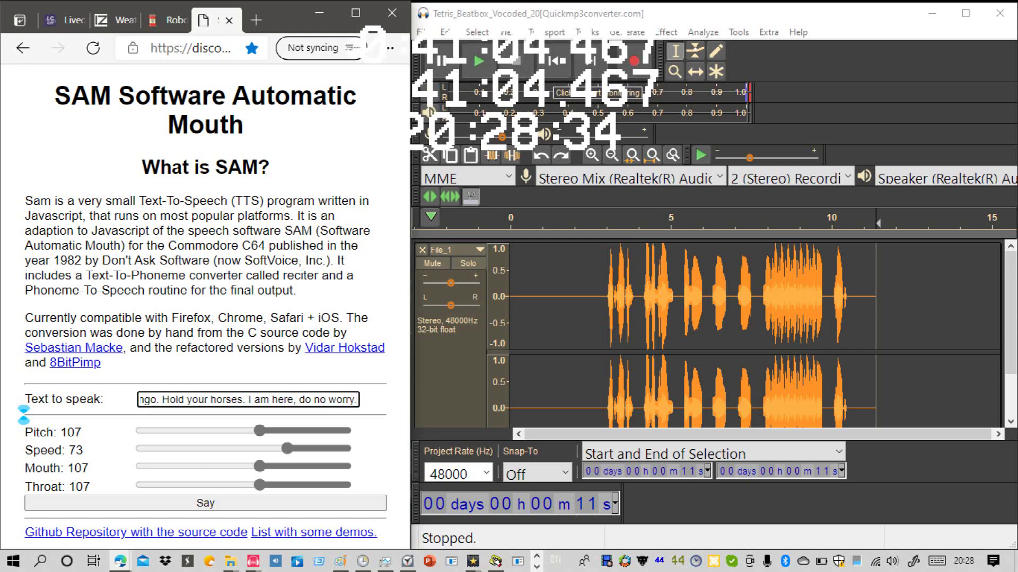
Step: Cut the silent tail after the last recorded word in the Audacity track
drag(875, 318, 846, 318)
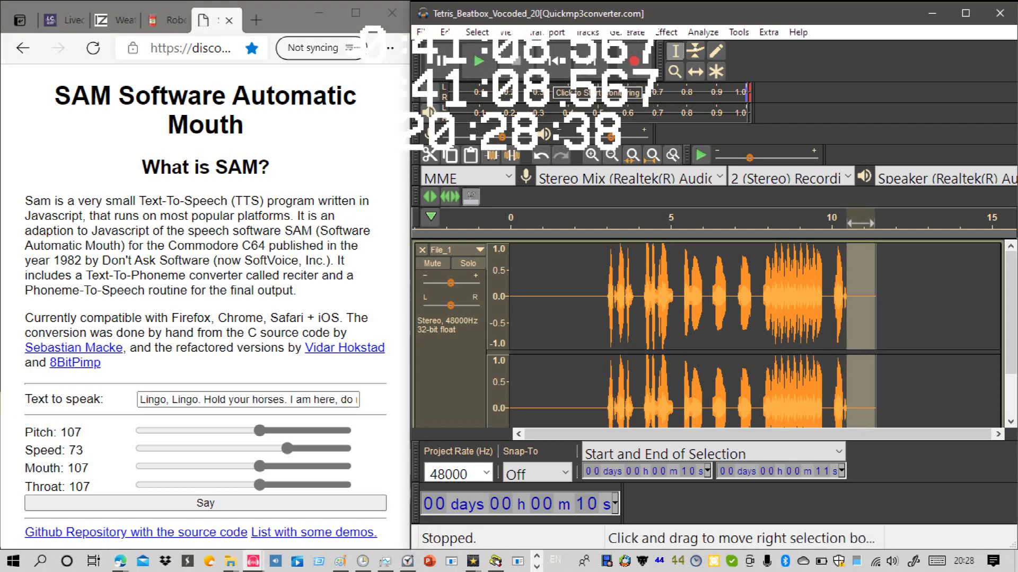
scroll(848, 297, down, 1)
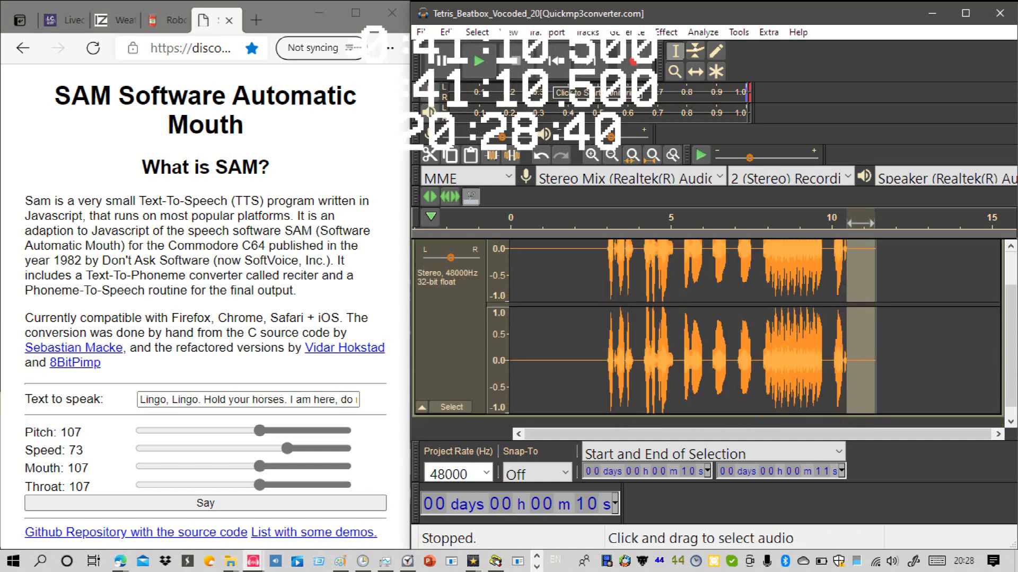
click(429, 155)
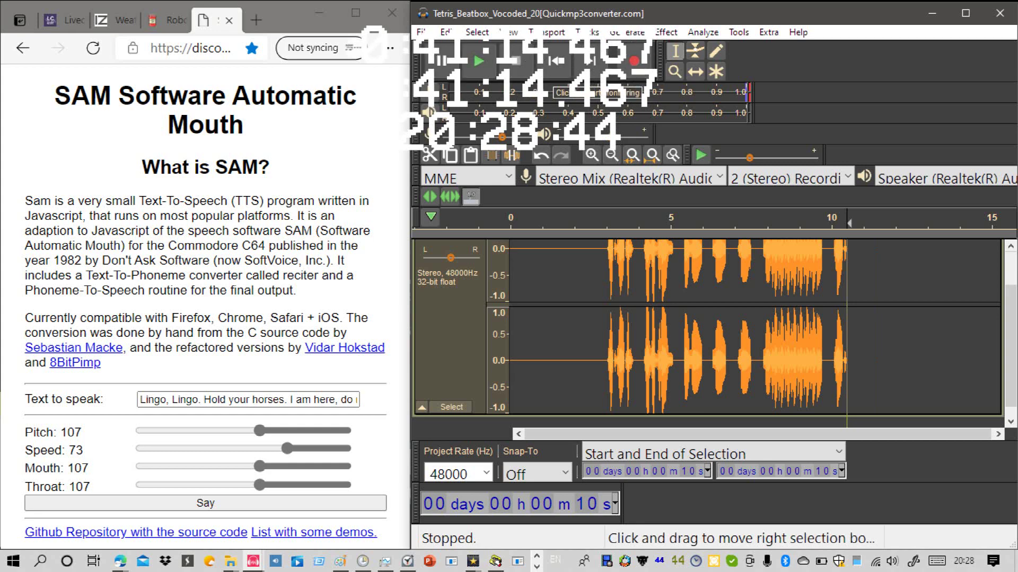
Step: Record SAM speaking the "Lingo, Lingo. Hold your horses." line onto the end of the track
key(space)
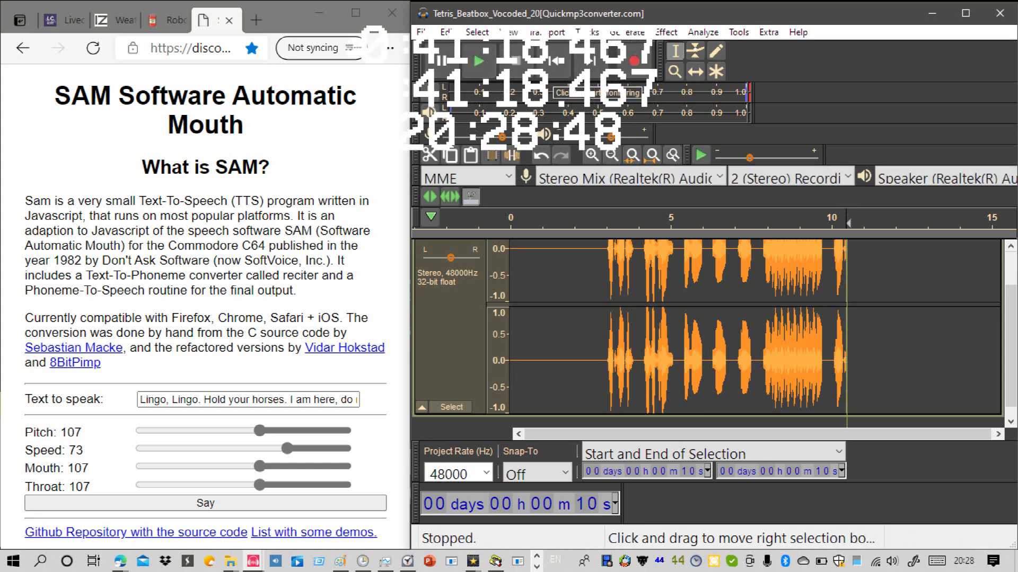
click(635, 61)
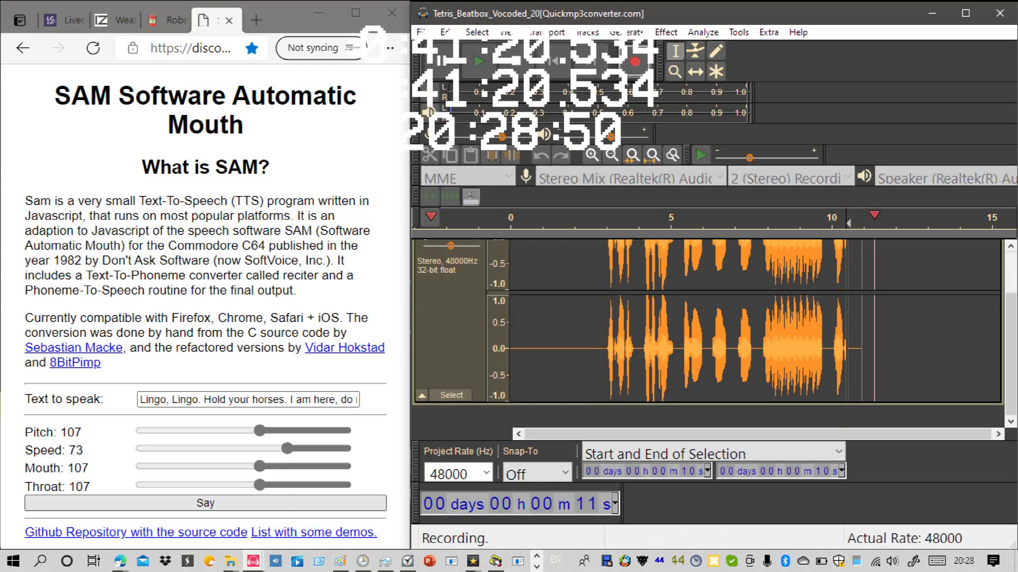
click(205, 504)
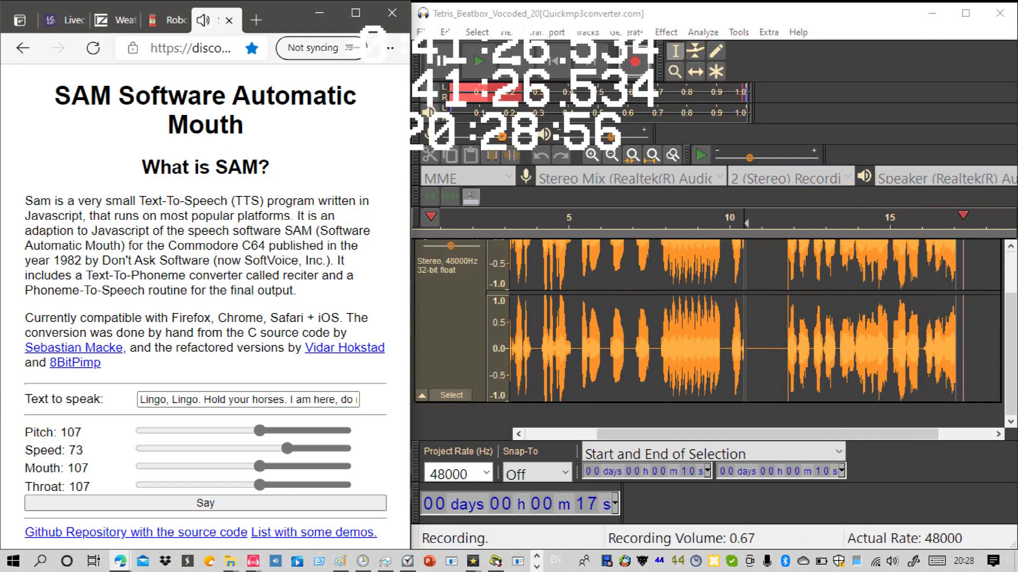
click(514, 61)
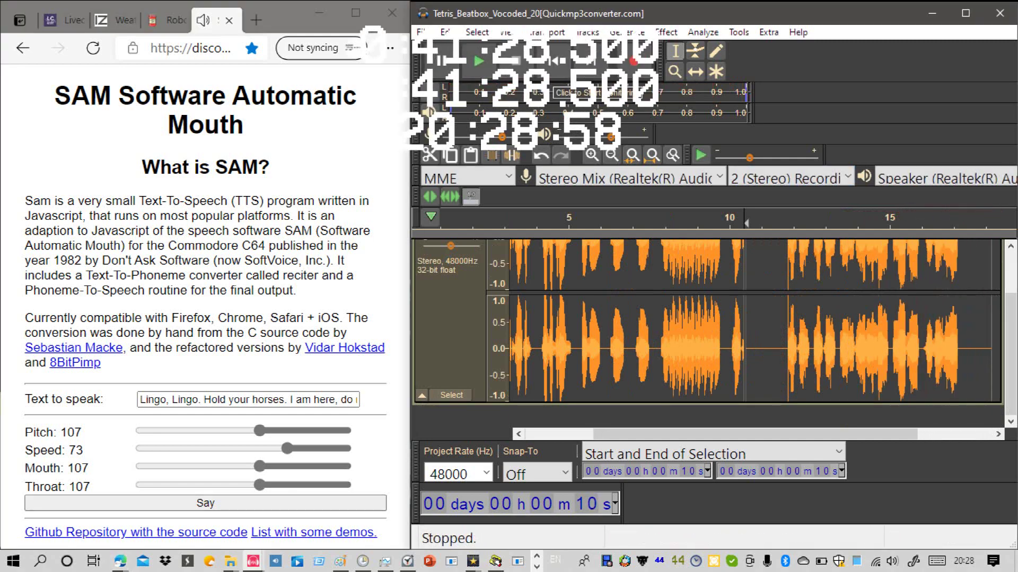
Step: Narrow the Audacity window slightly and play the recording briefly from the start of the newly recorded line
mouse_move(1016, 332)
mouse_down()
mouse_move(1004, 335)
mouse_move(1004, 323)
mouse_up()
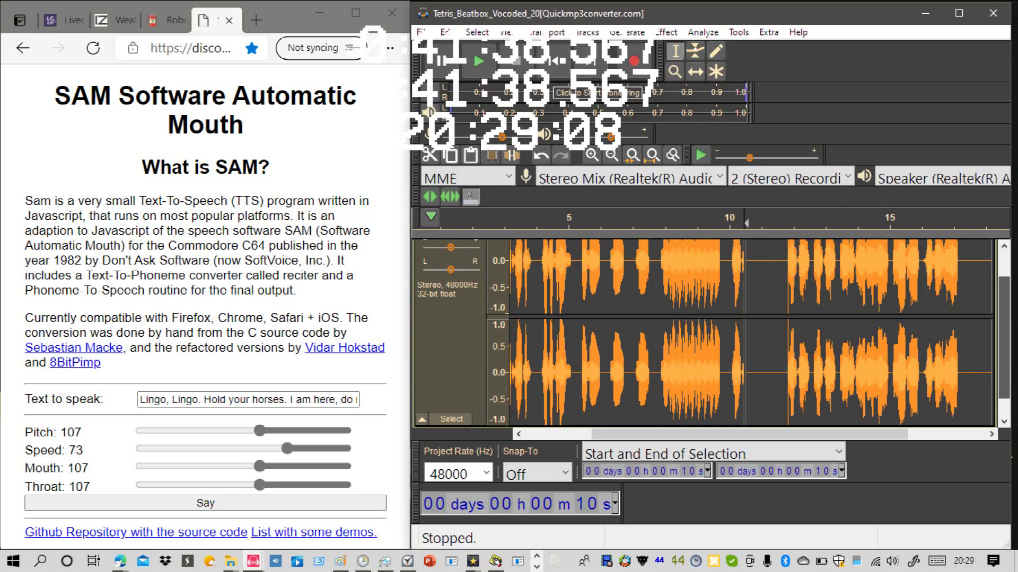
scroll(710, 333, down, 1)
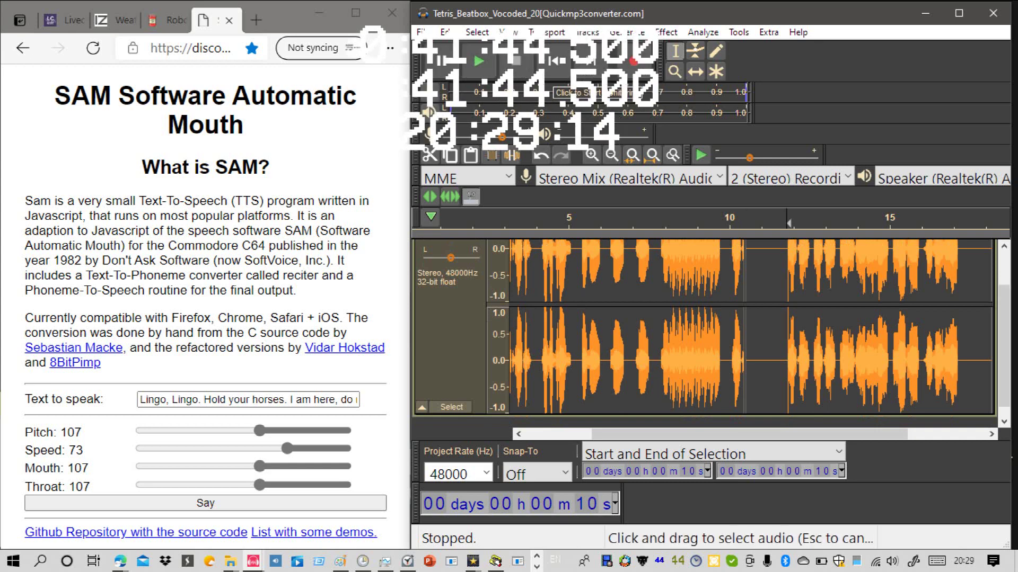
click(788, 339)
scroll(788, 339, up, 2)
key(space)
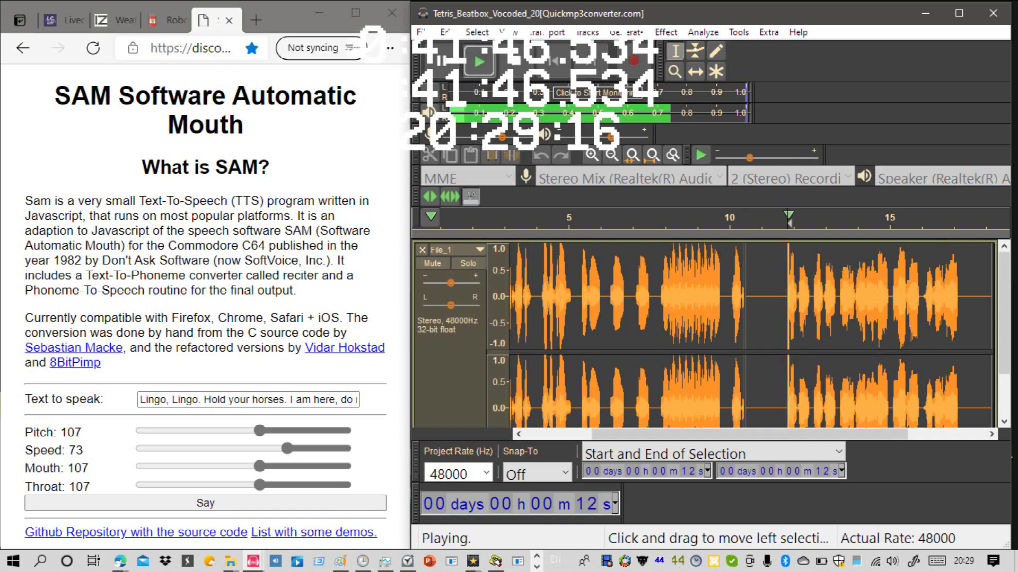
key(space)
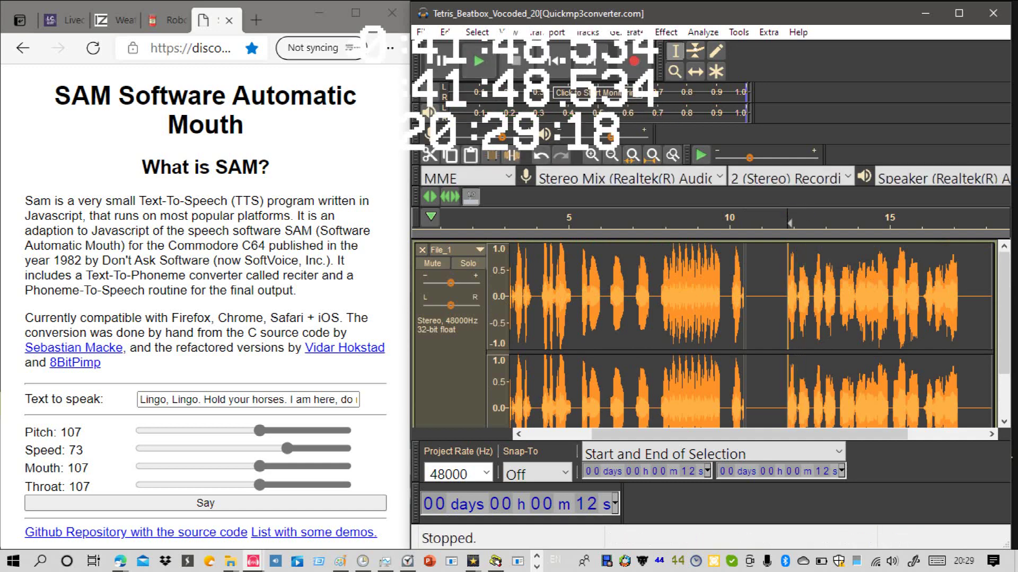
Step: Cut the silent gap between the previous dialogue and the newly recorded line
click(592, 155)
click(592, 155)
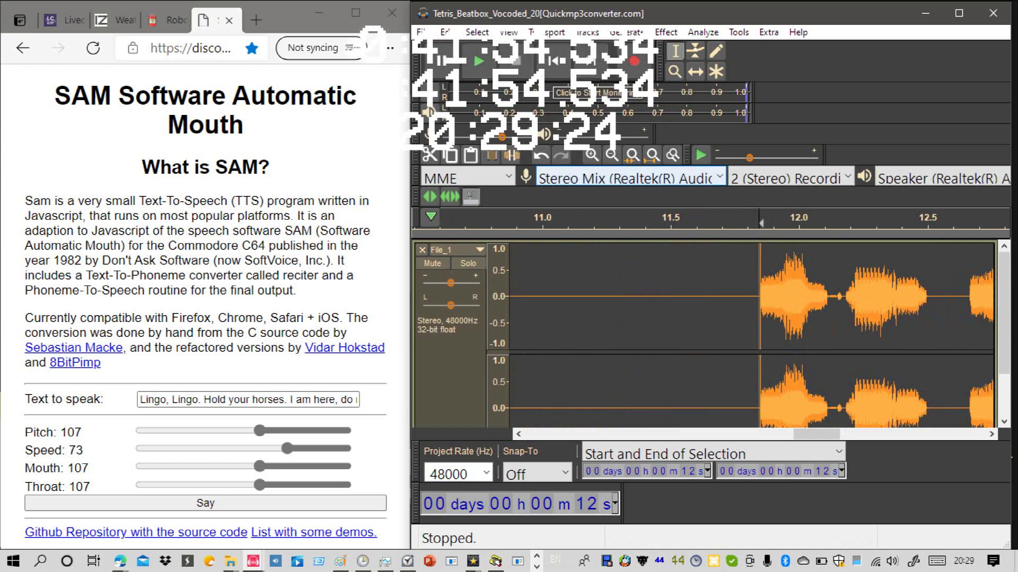
click(612, 156)
click(612, 156)
click(612, 155)
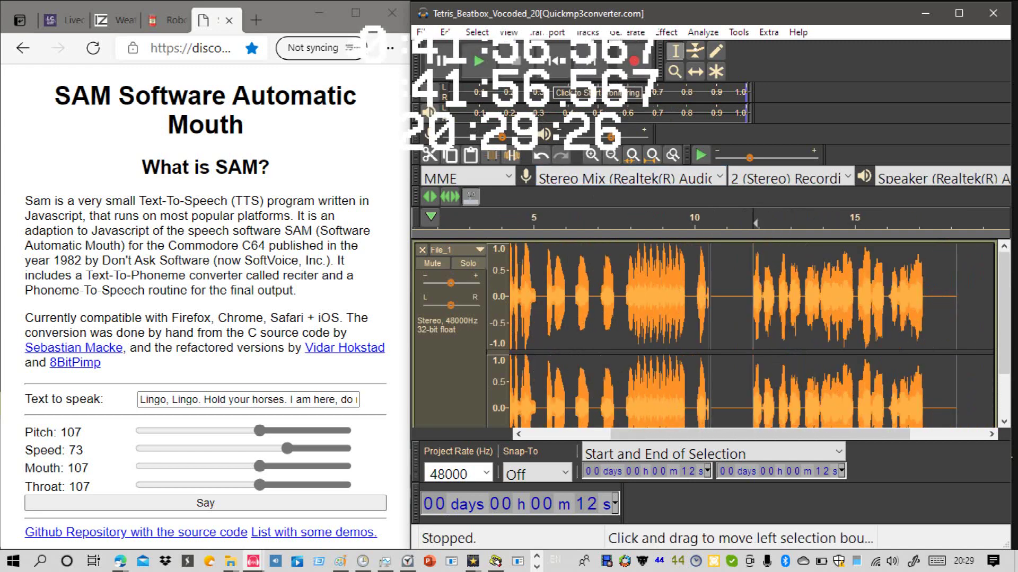
drag(753, 297, 712, 297)
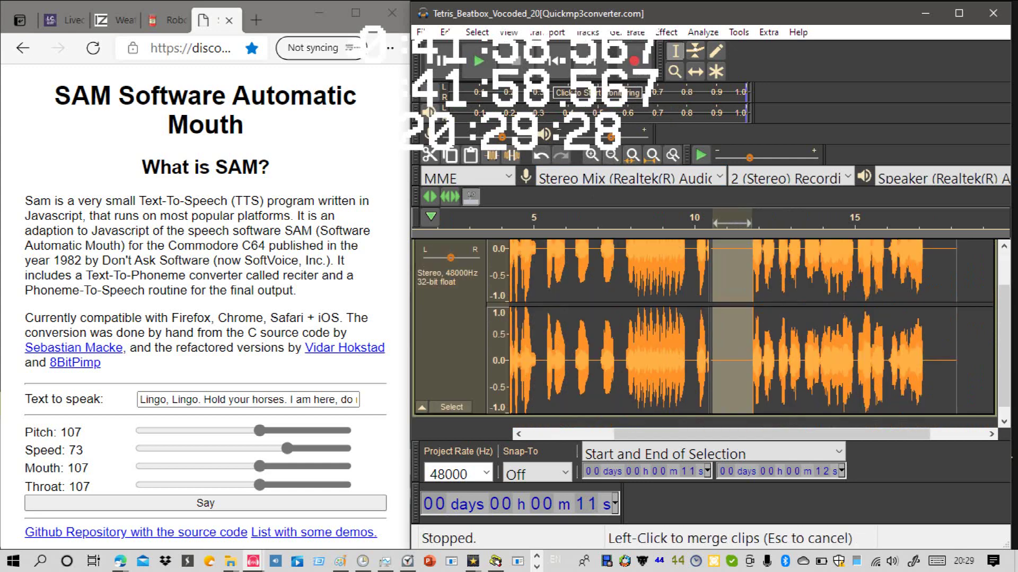
click(430, 155)
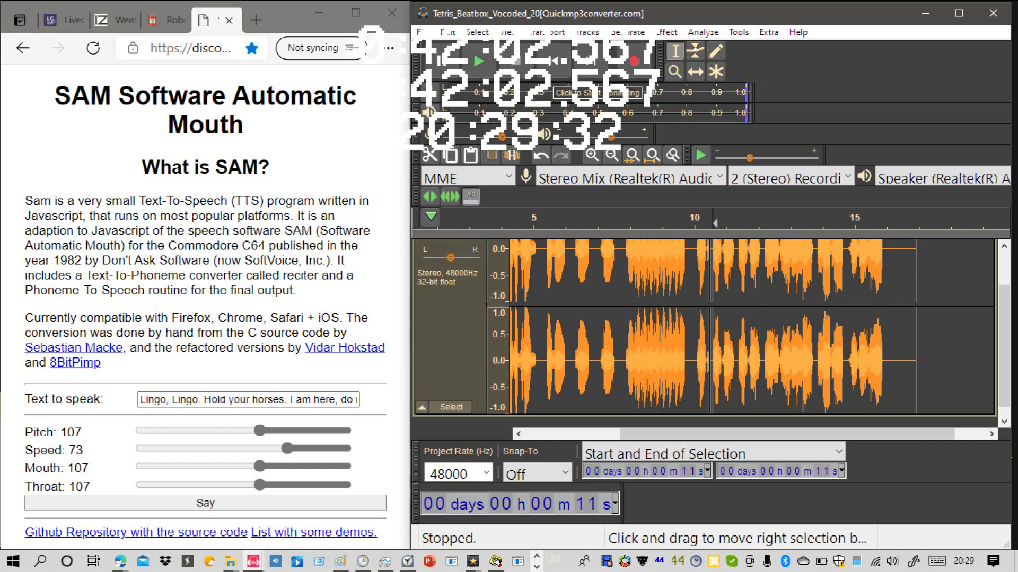
Step: Cut the silence following the newly recorded line at the end of the track
scroll(713, 318, up, 2)
scroll(712, 318, down, 2)
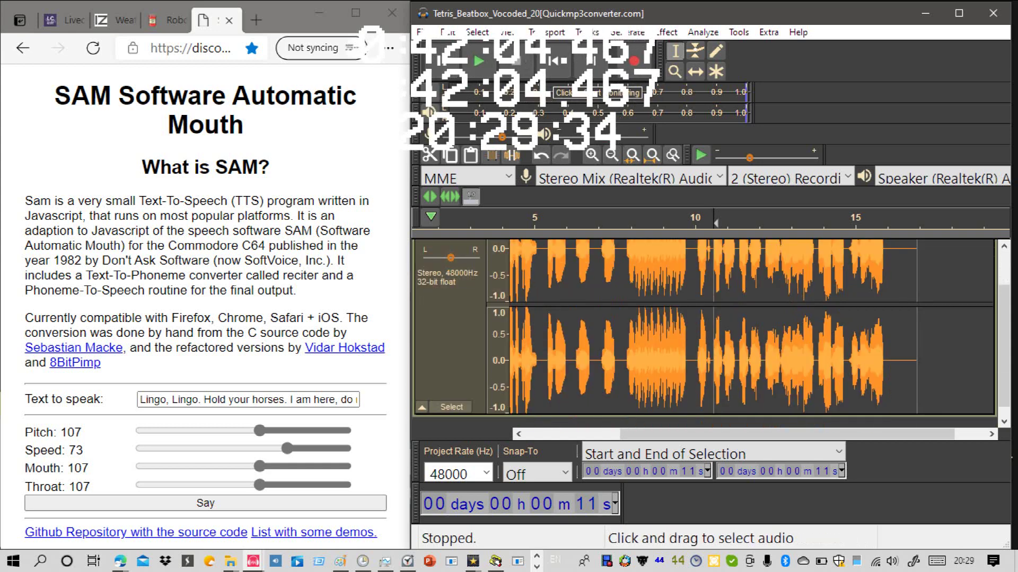
drag(918, 344, 885, 345)
scroll(884, 345, up, 2)
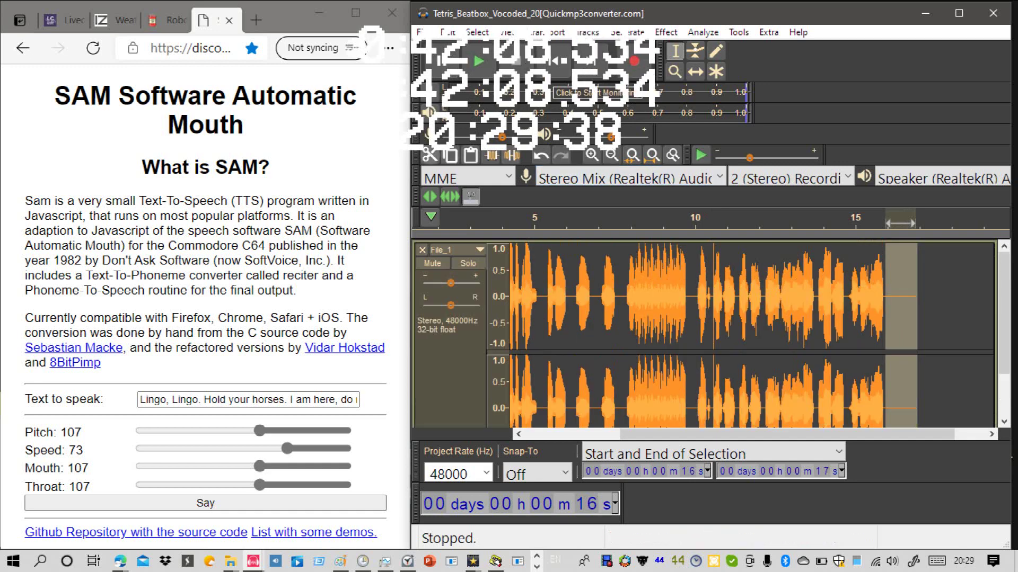
click(429, 155)
Step: Cut the roughly 3 seconds of silence before the first spoken word at the track's beginning
drag(705, 434, 599, 434)
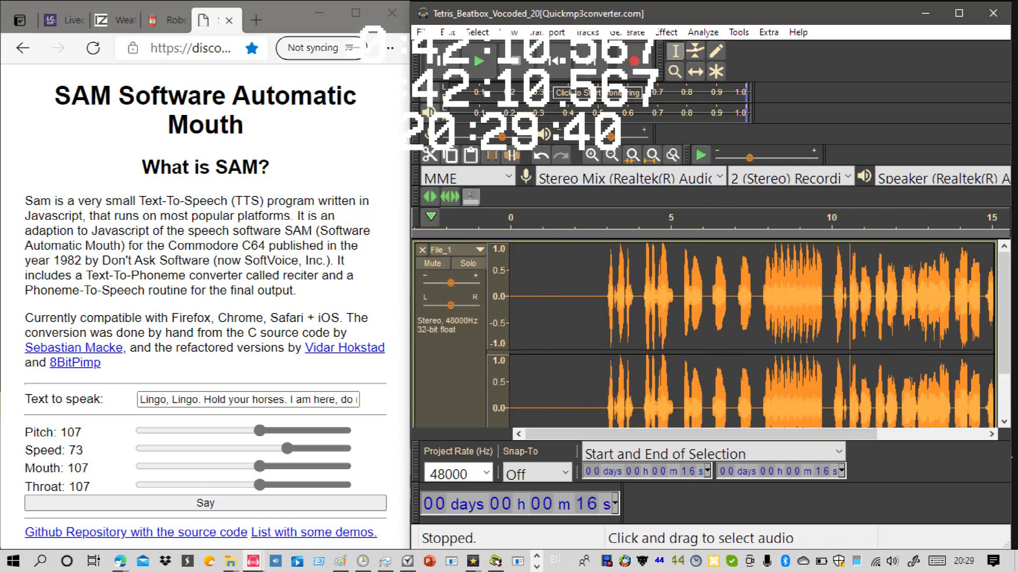
click(608, 339)
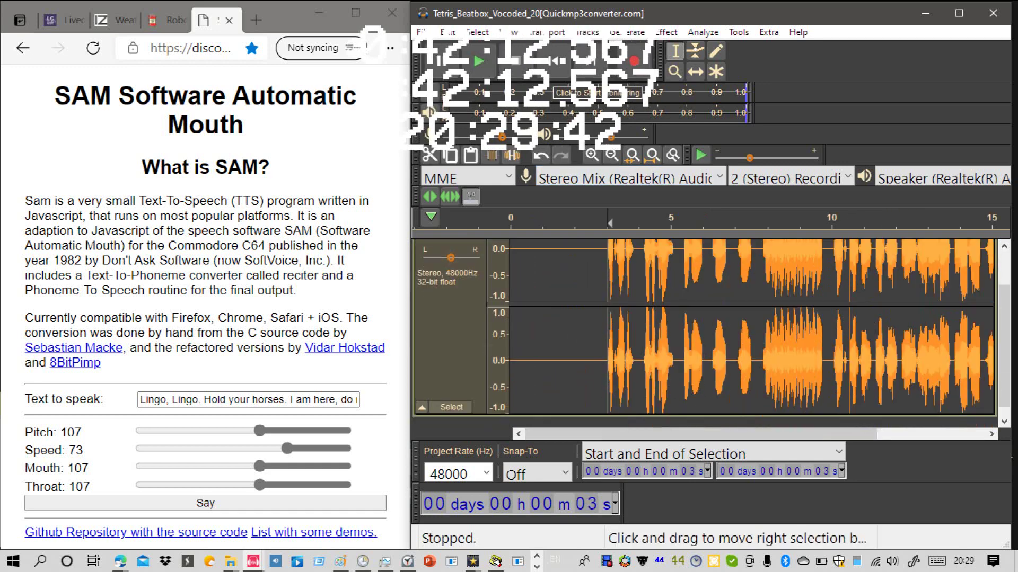
key(space)
key(space)
drag(608, 339, 508, 339)
click(430, 156)
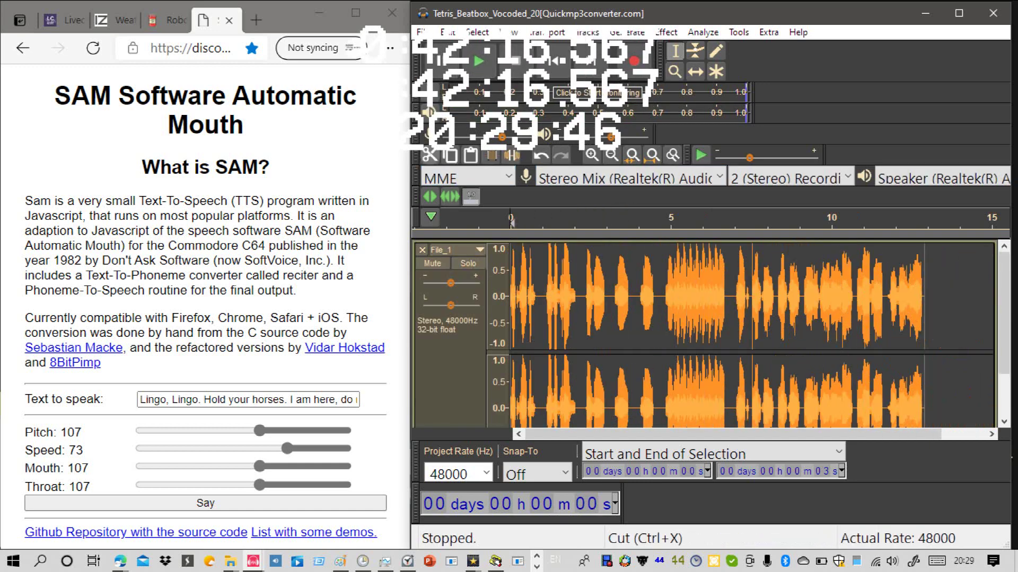
Step: Play the trimmed track from the beginning and place the cursor at the end of its audio
key(space)
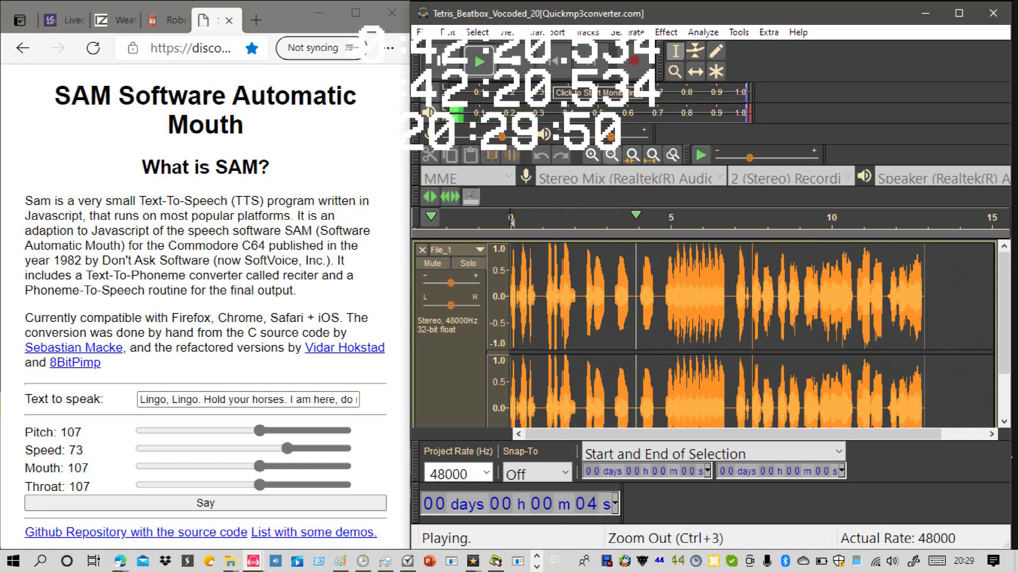
click(612, 155)
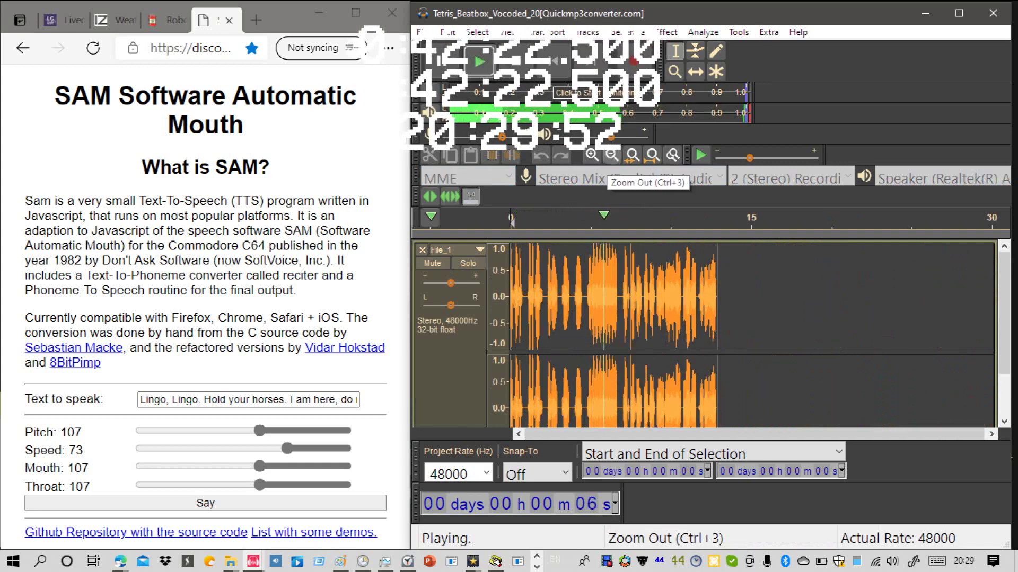
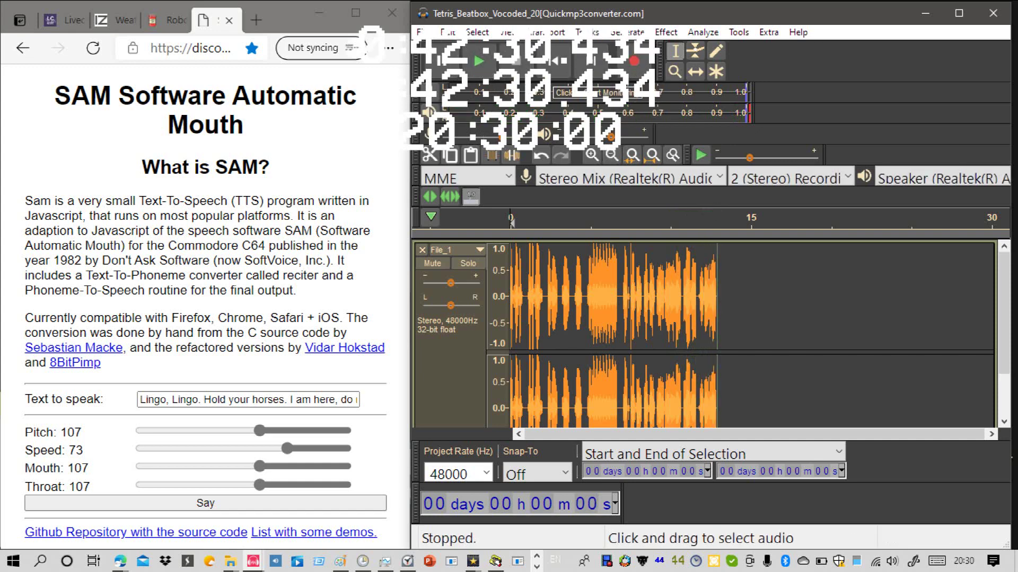
click(780, 329)
scroll(780, 328, down, 2)
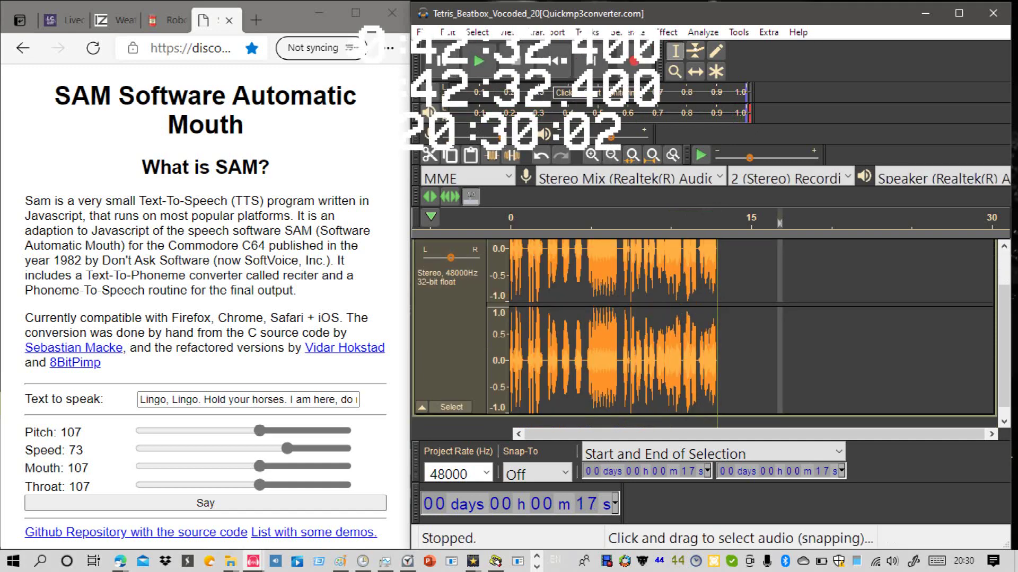
click(718, 329)
scroll(718, 328, up, 2)
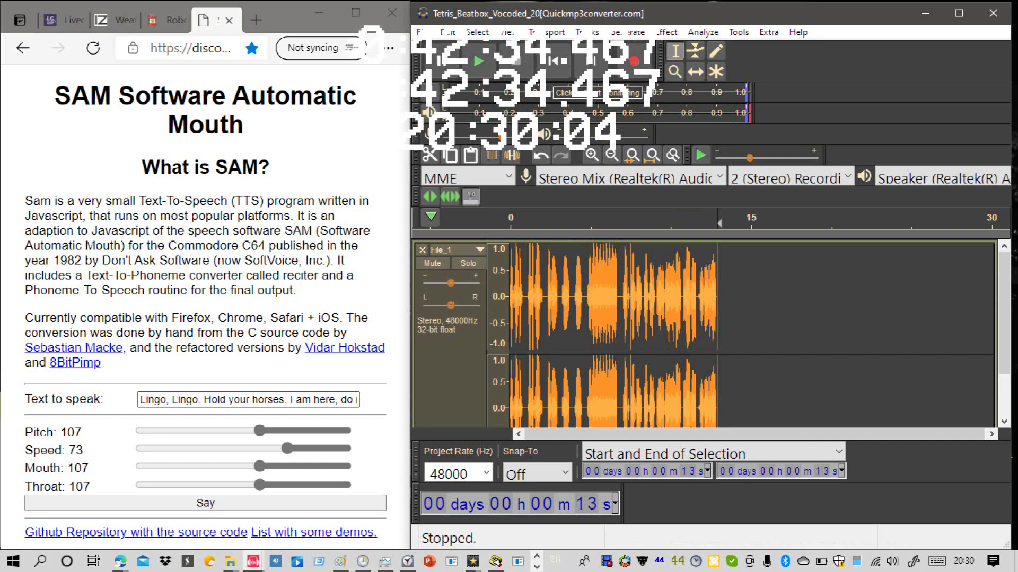
Step: Replace SAM's text to speak with "Ay, ay, ay!" and set the pitch to 72
drag(140, 400, 519, 408)
key(BackSpace)
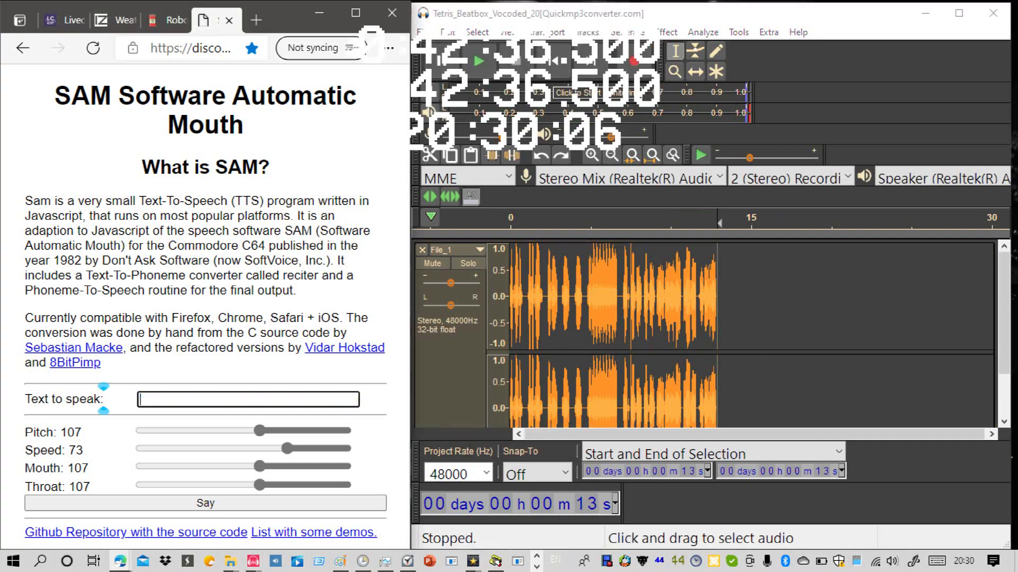
text(Ay)
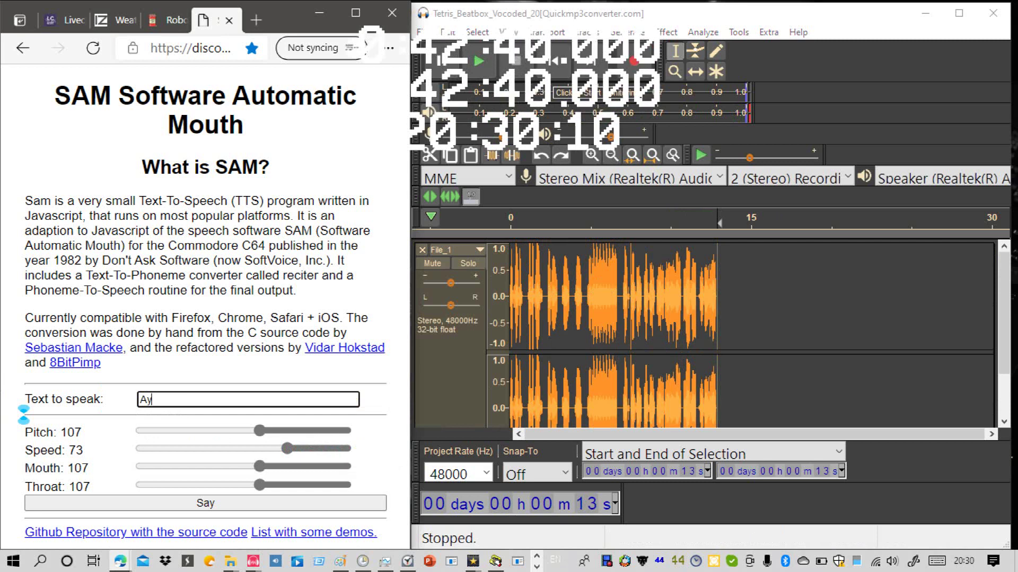
key(BackSpace)
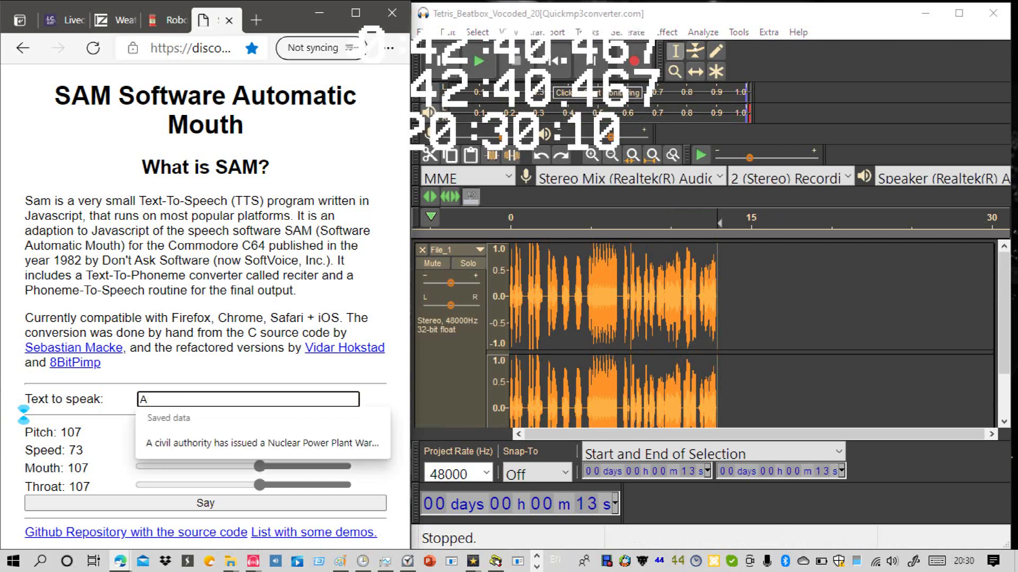
text(y)
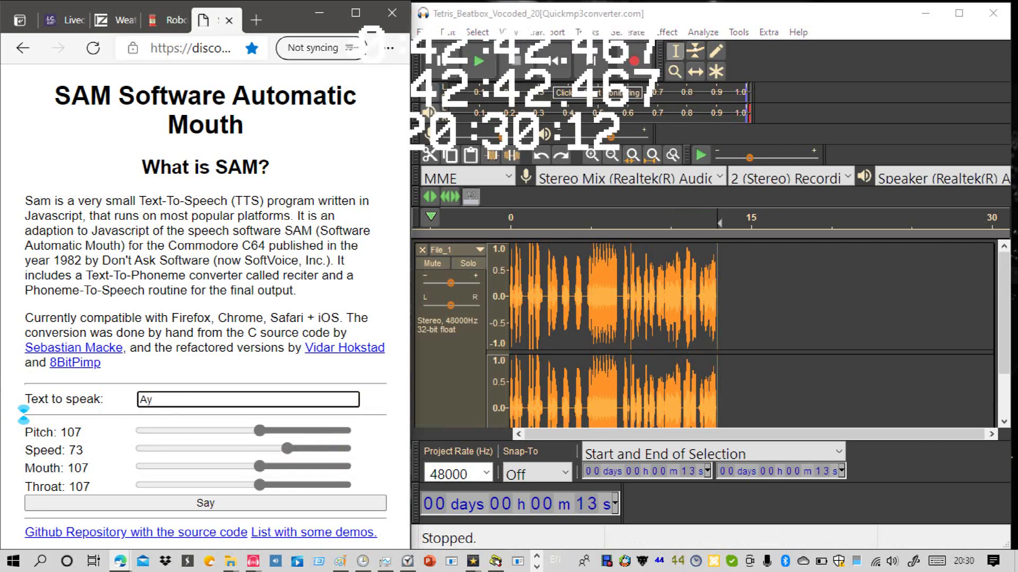
drag(260, 431, 288, 431)
click(159, 400)
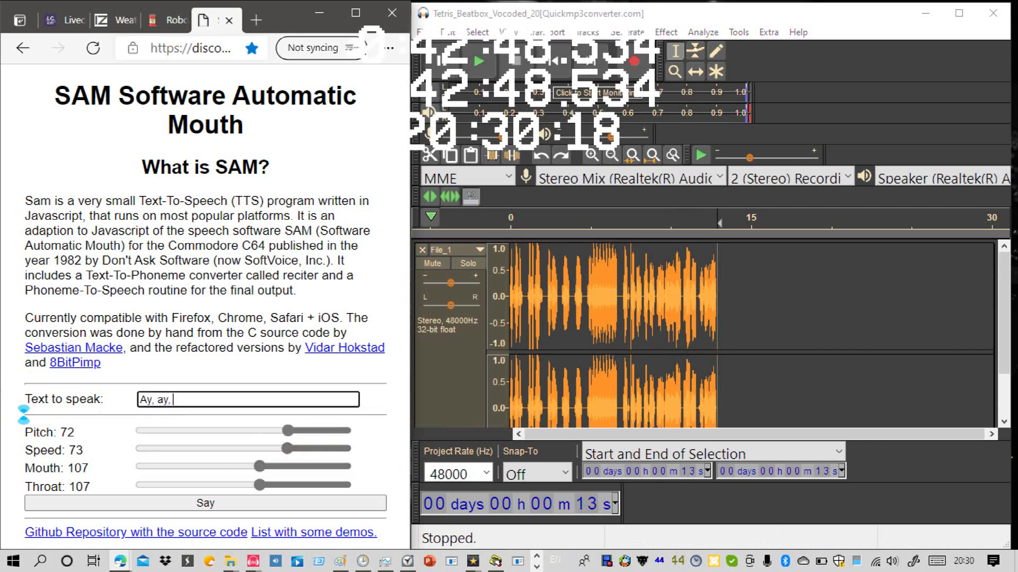
text(, ay, ay!)
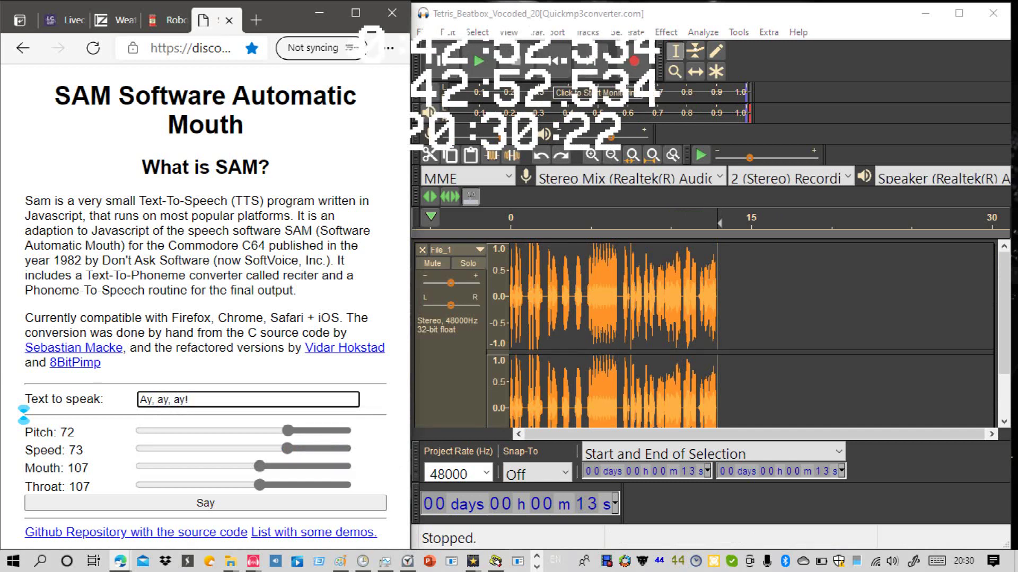
Step: Append "What the flip is up, Lingo!" to SAM's dialogue line
key(shift)
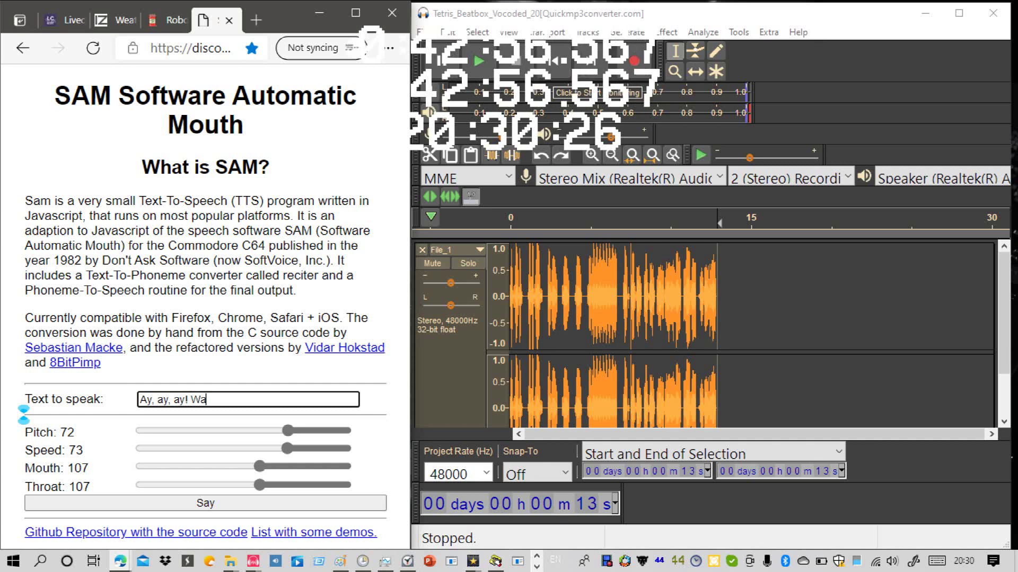
text(W)
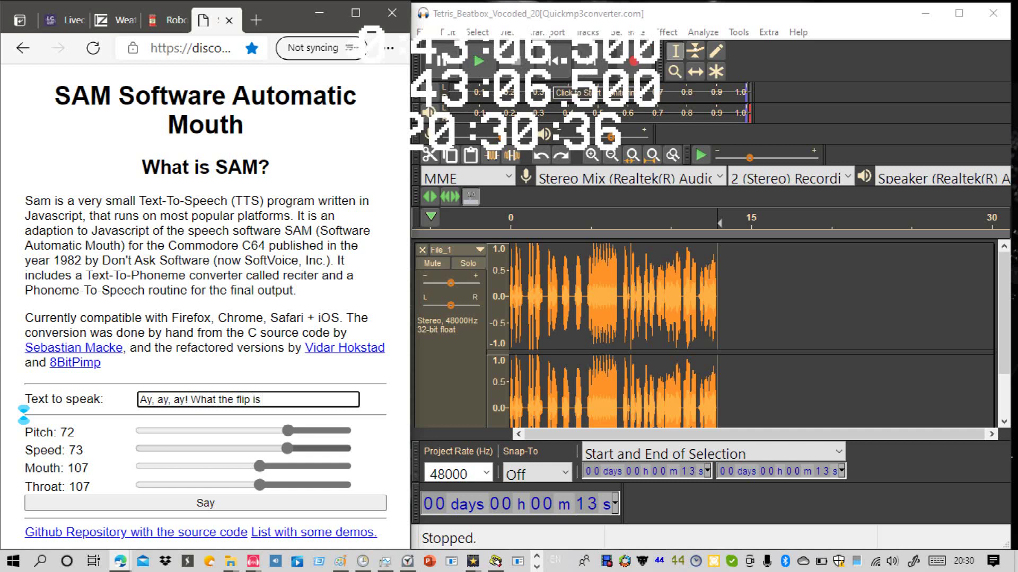
text(Ling)
key(BackSpace)
key(BackSpace)
key(BackSpace)
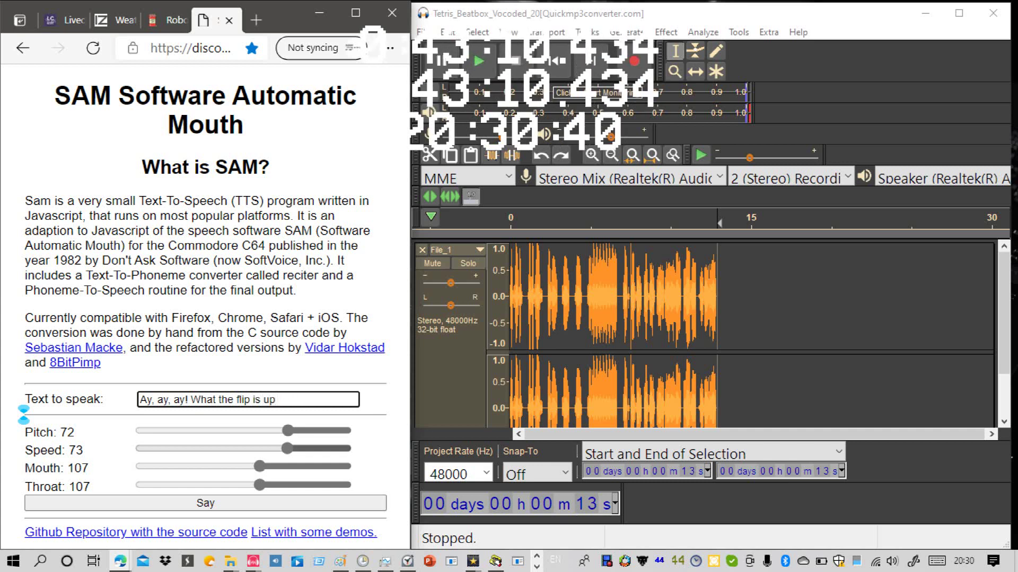
text(, Lingo!)
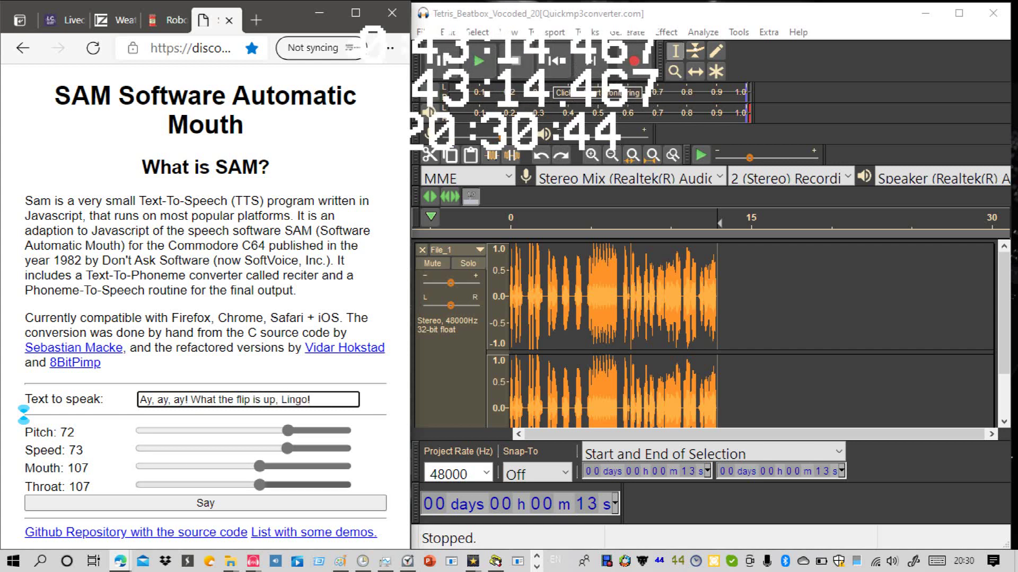
Step: Preview SAM's line "Ay, ay, ay! What the flip is up, Lingo!" and record it onto the end of the Audacity track
click(205, 504)
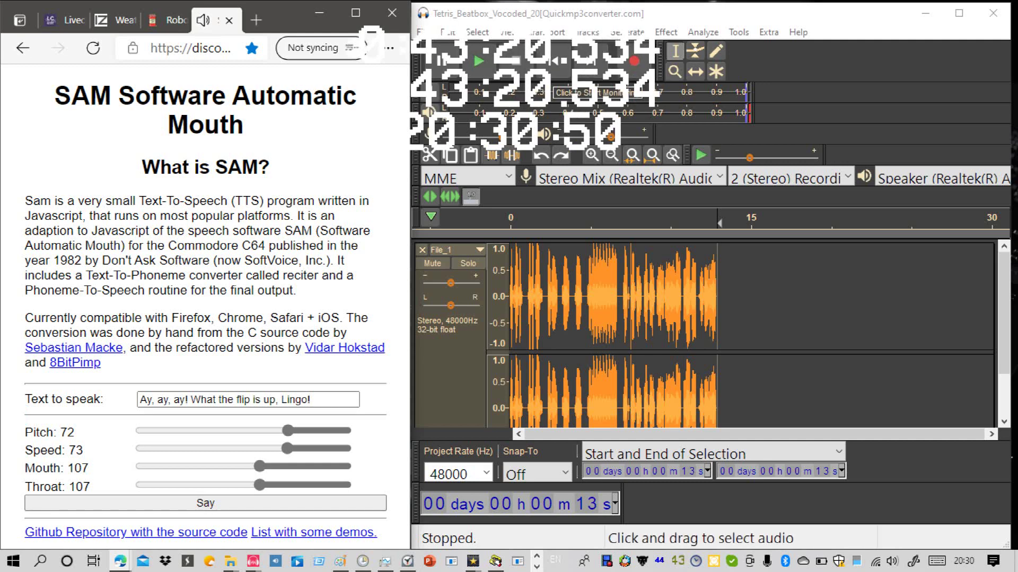
click(634, 61)
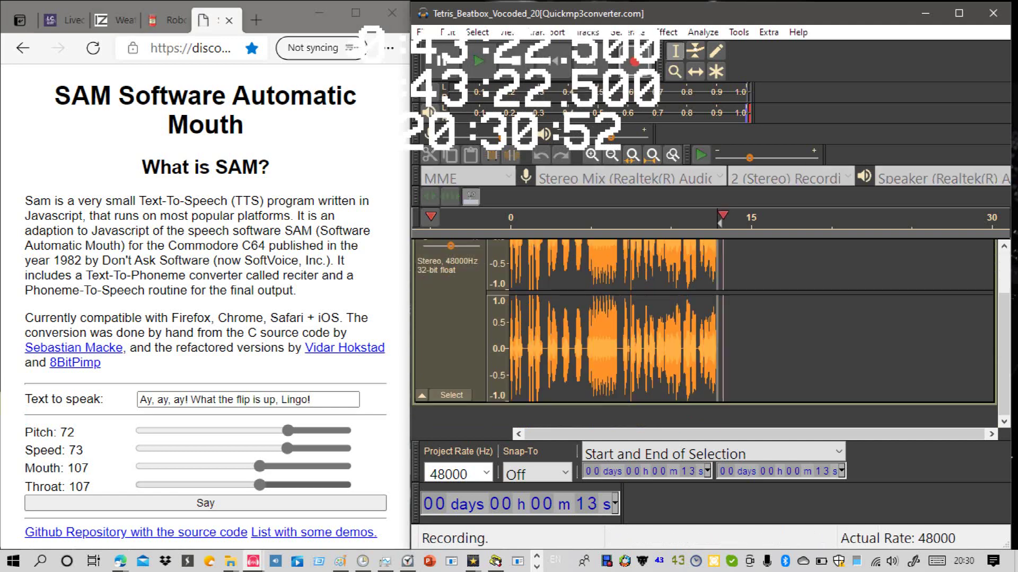
click(205, 504)
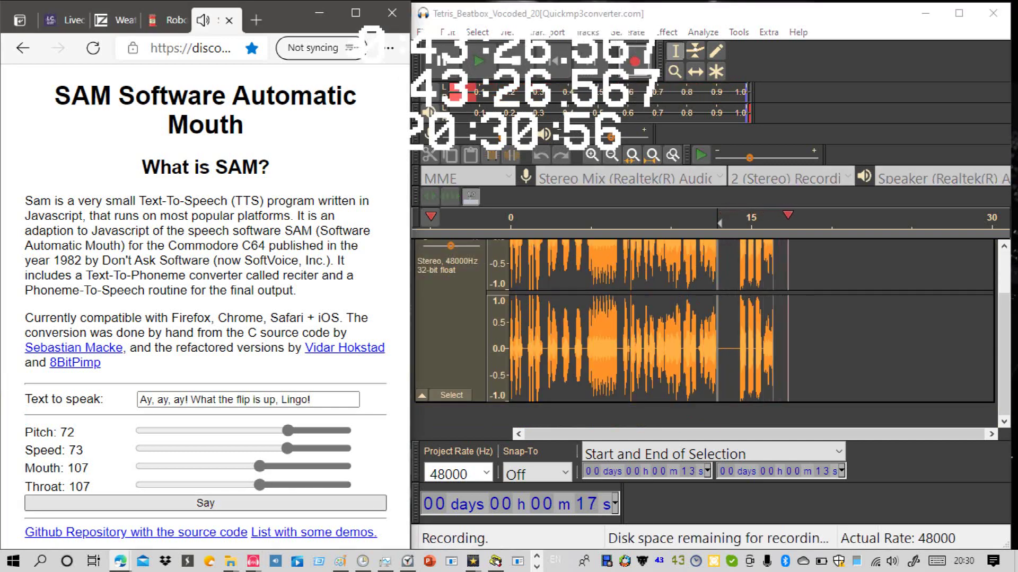
click(515, 61)
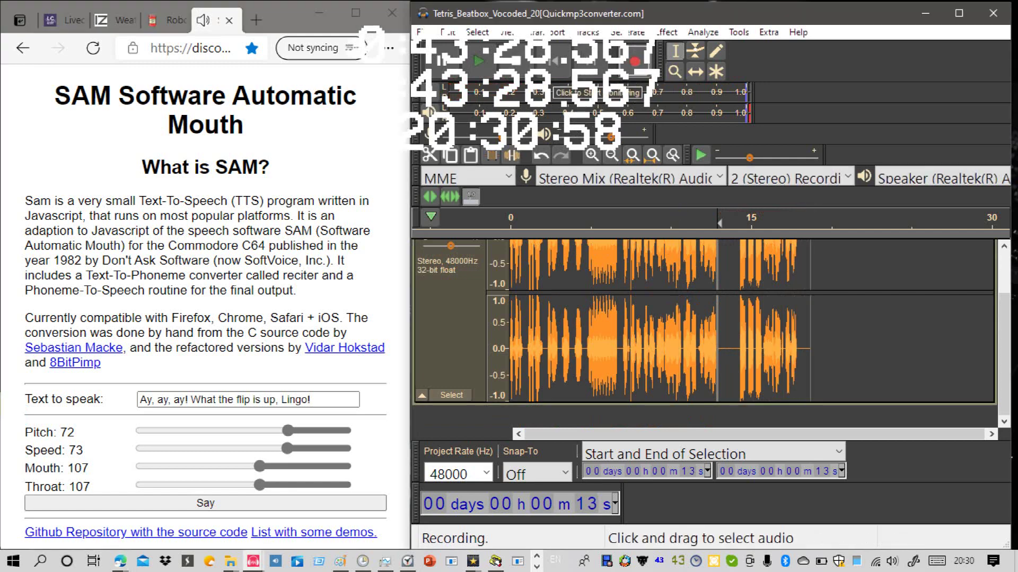
Step: Cut the roughly 1.3 seconds of silence between the earlier audio and the newly recorded line
click(592, 156)
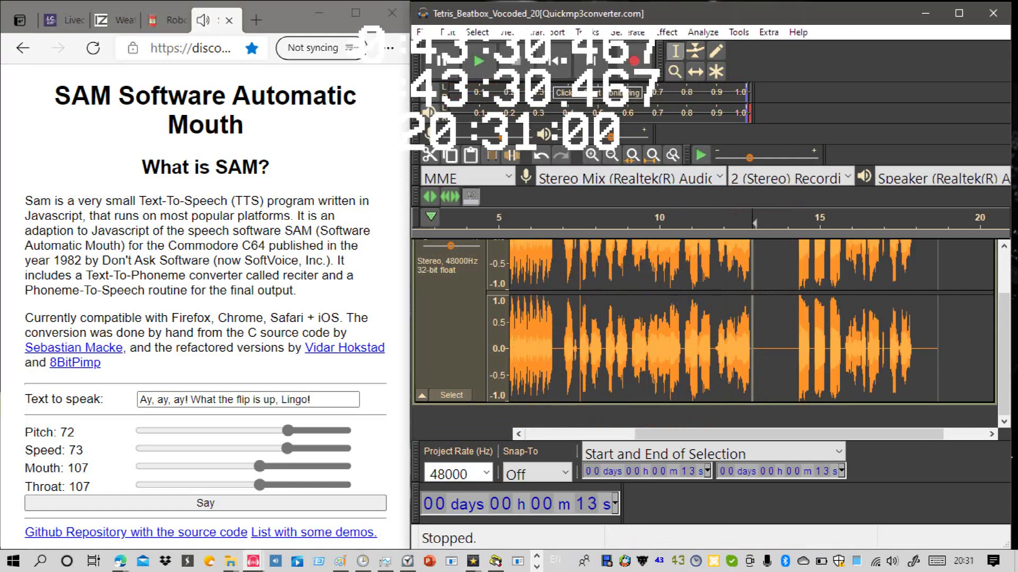
drag(1010, 368, 1008, 352)
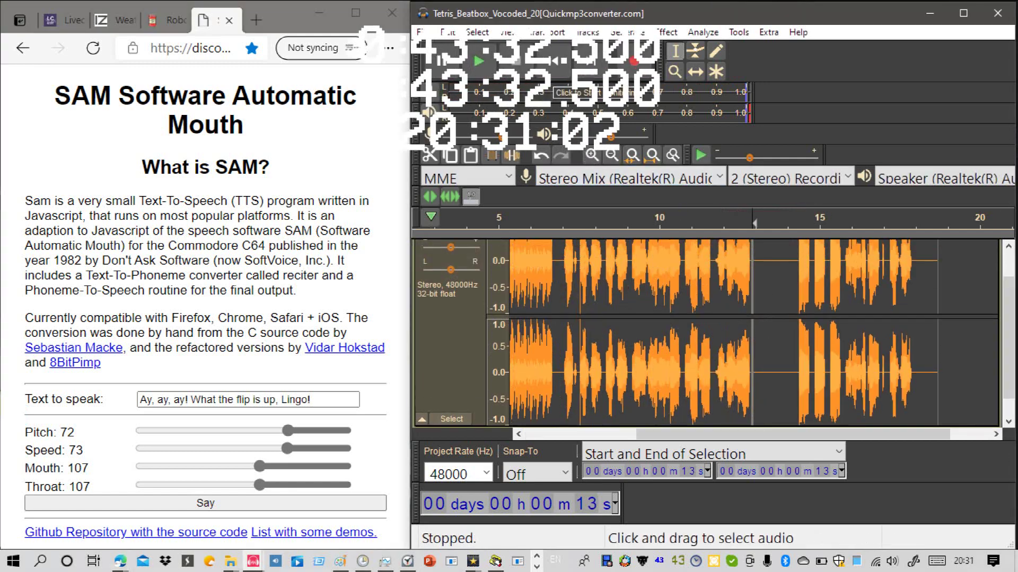
click(799, 351)
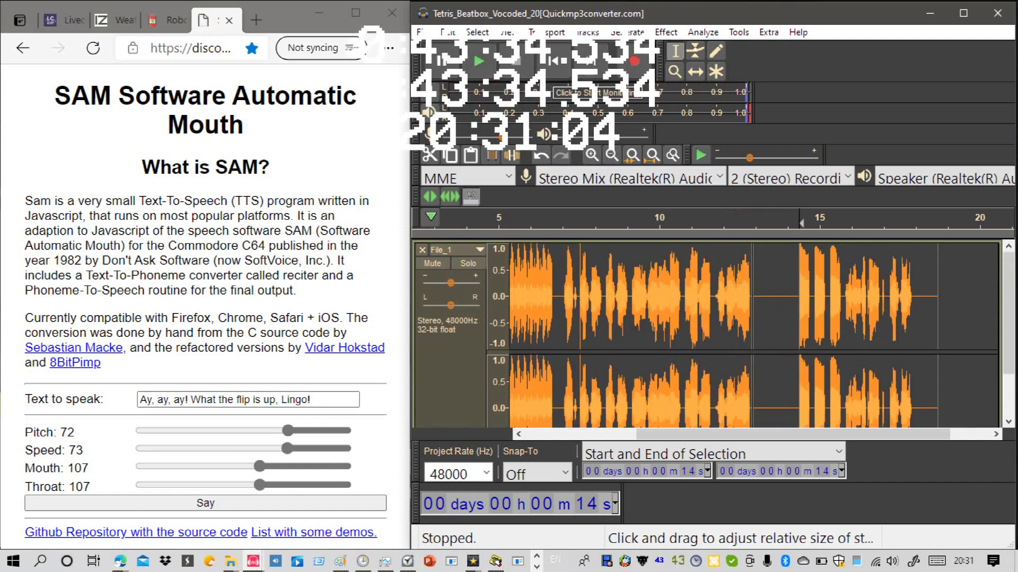
drag(801, 297, 757, 297)
scroll(757, 318, down, 1)
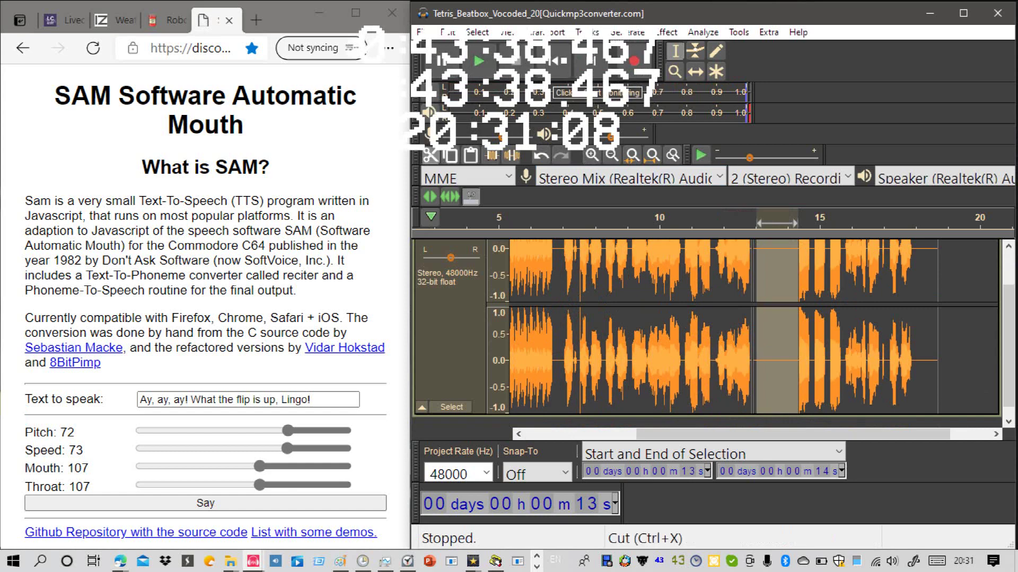
click(430, 154)
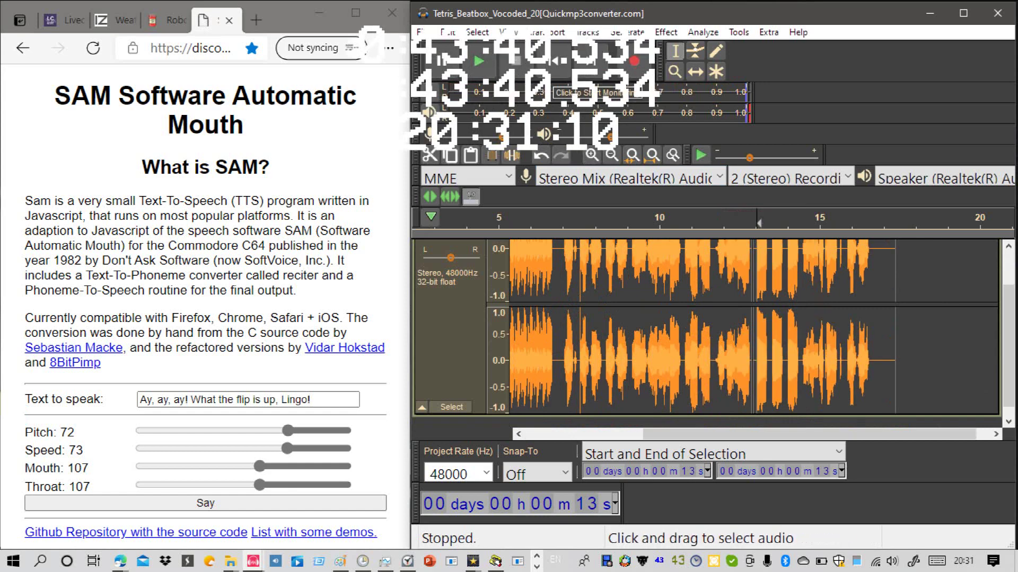
Step: Play the new line repeatedly from points between about 14 and 15 seconds to locate where the word "flip" starts
click(752, 318)
click(799, 306)
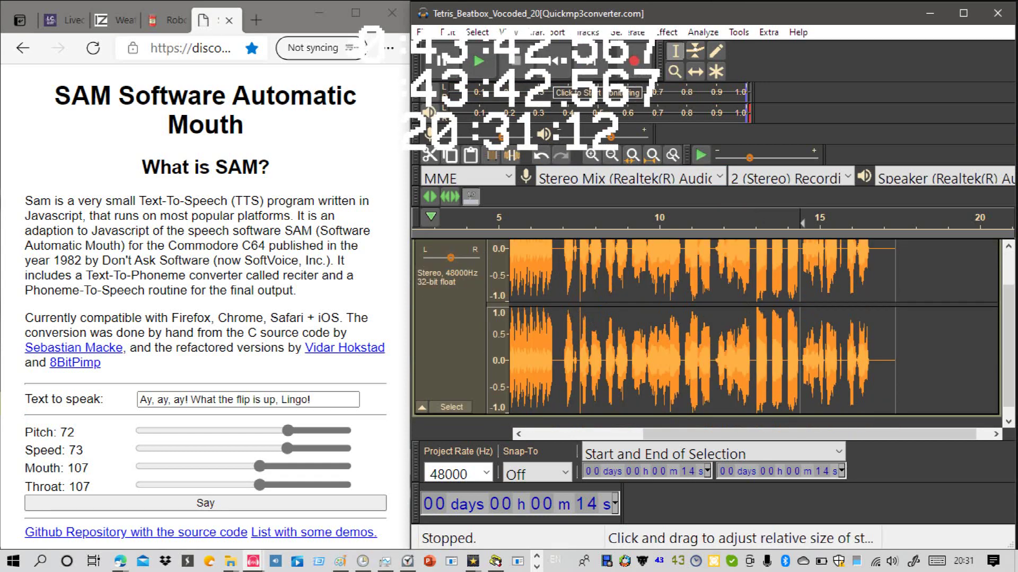
key(space)
key(space)
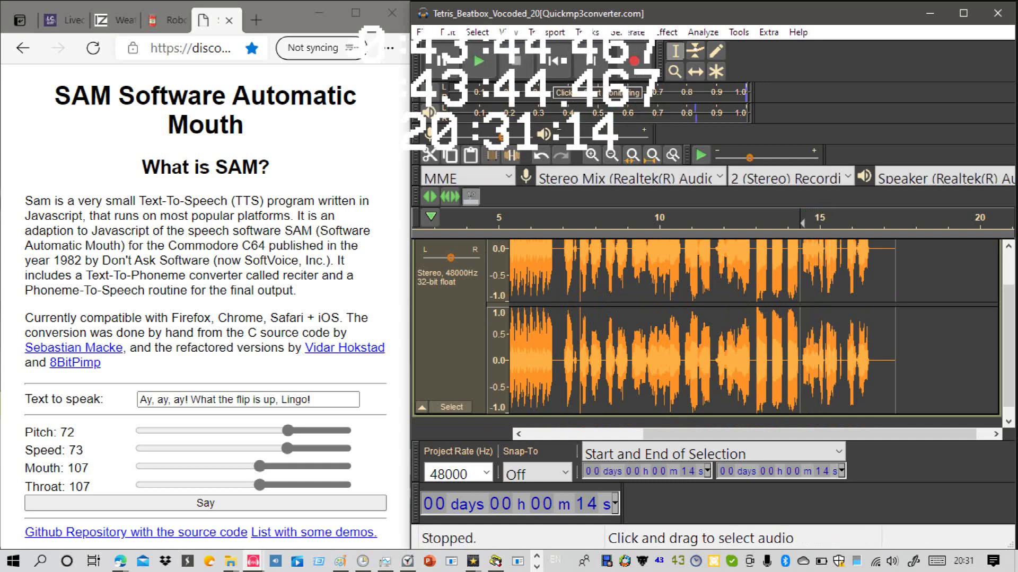
click(827, 313)
key(space)
key(space)
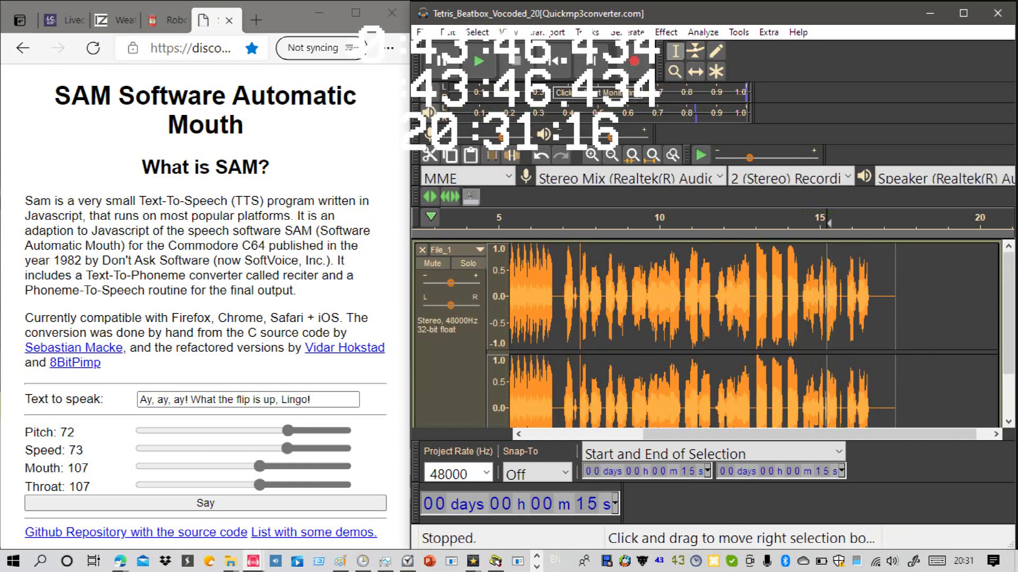
key(space)
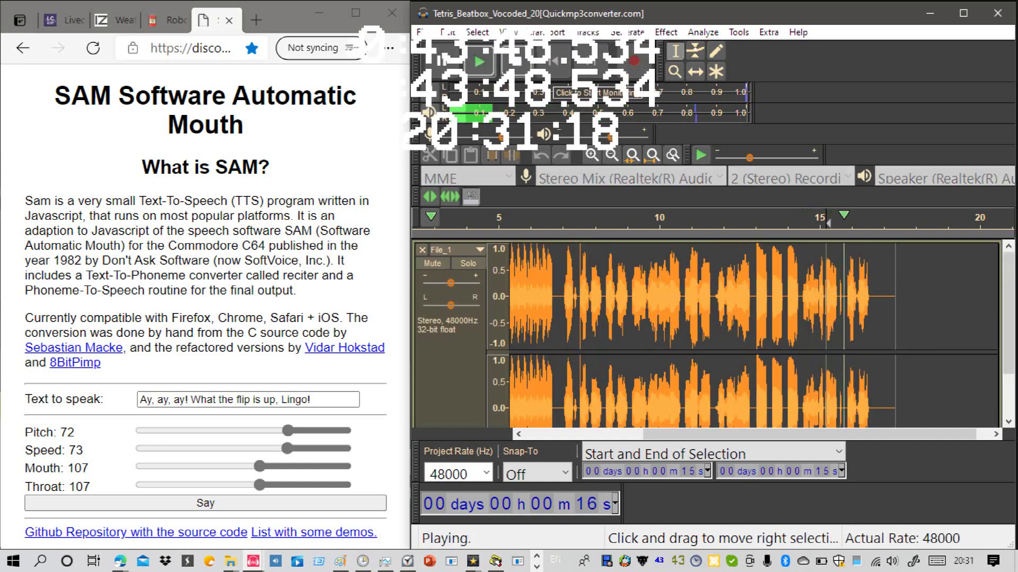
key(space)
key(space)
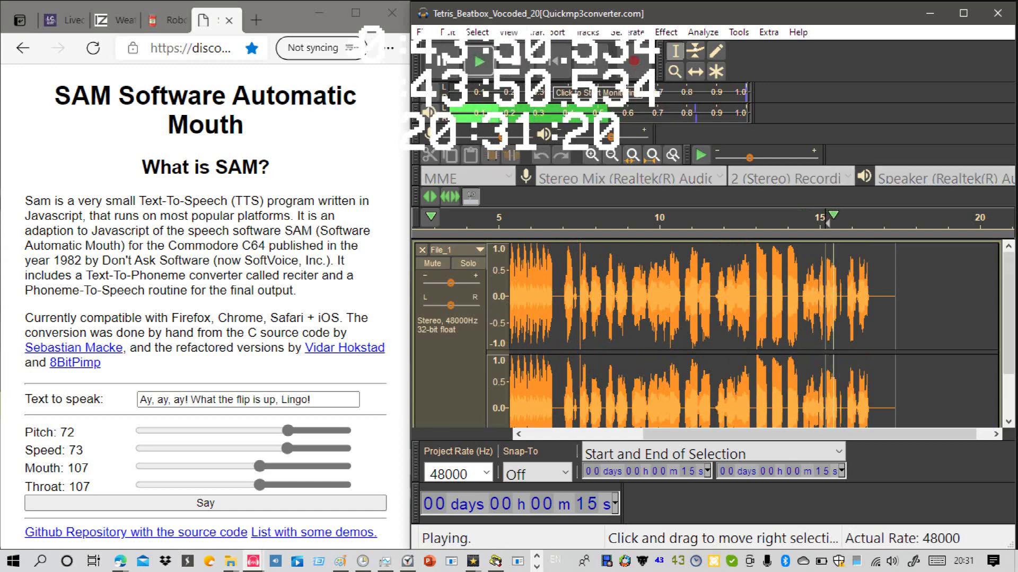
key(space)
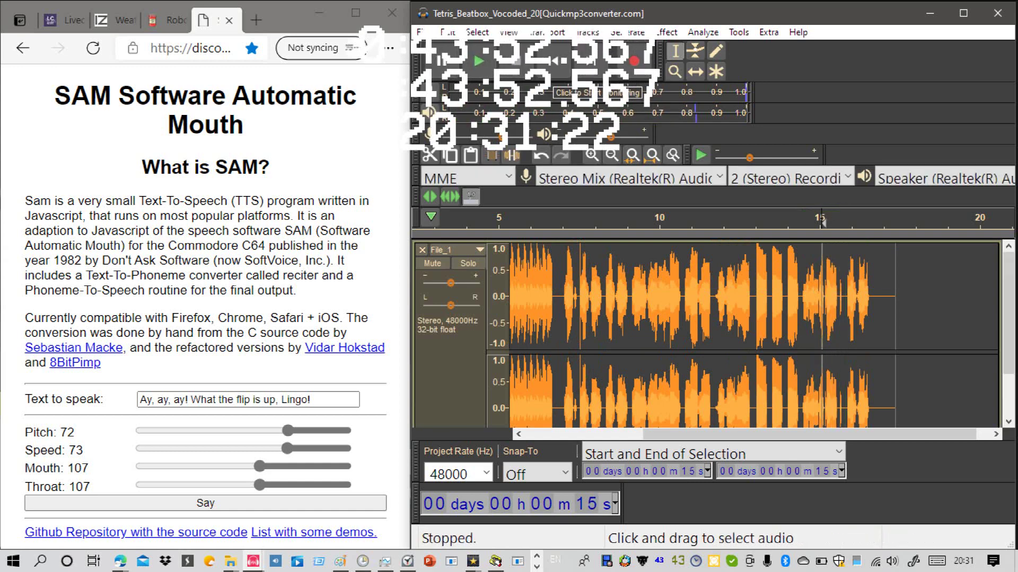
key(space)
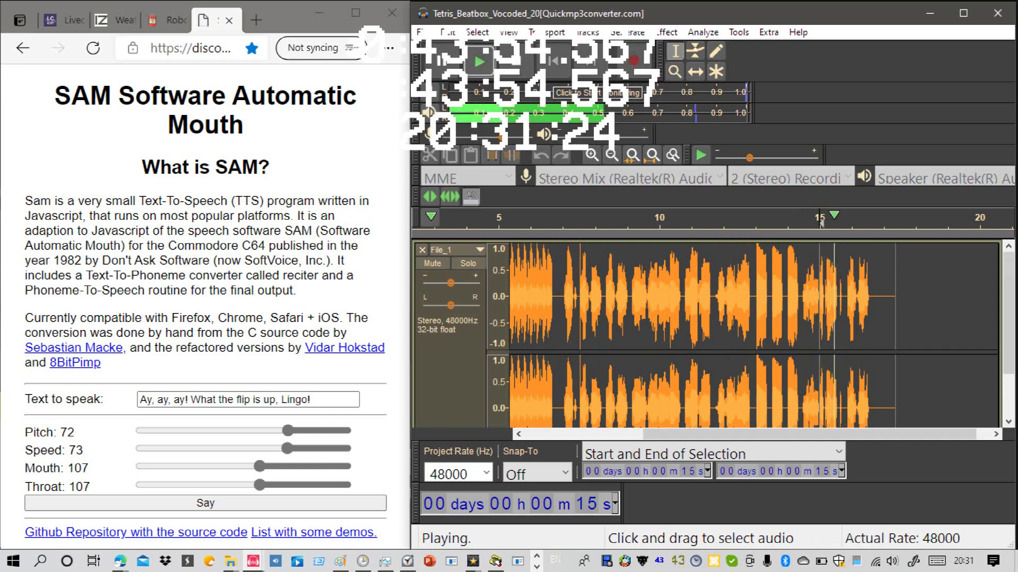
key(space)
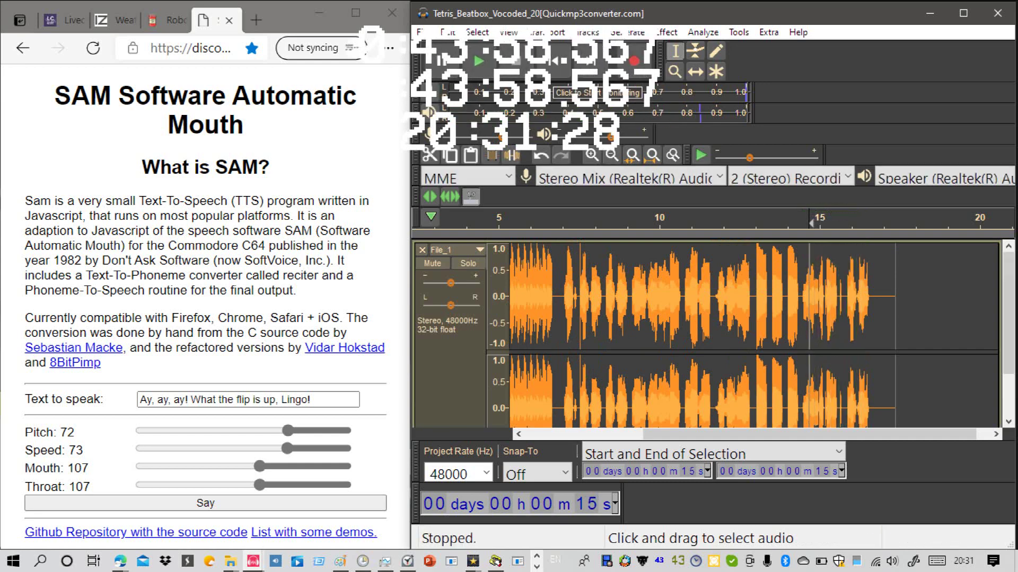
key(space)
key(space)
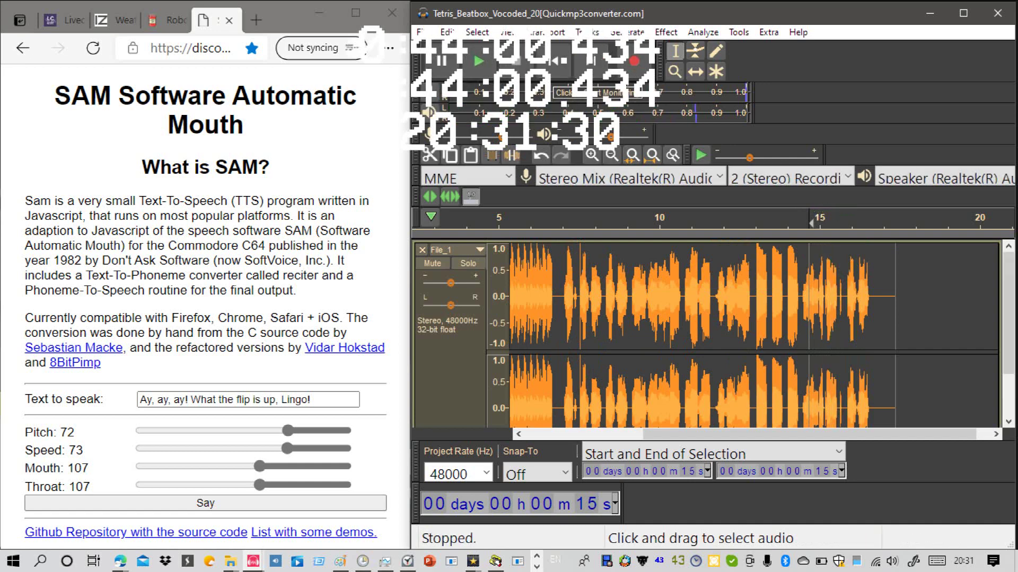
key(space)
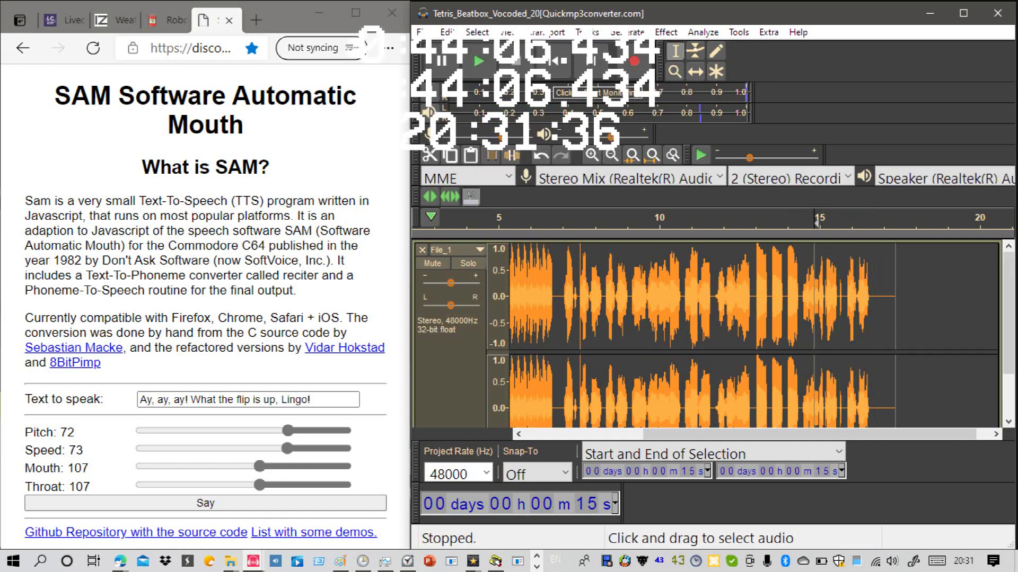
key(space)
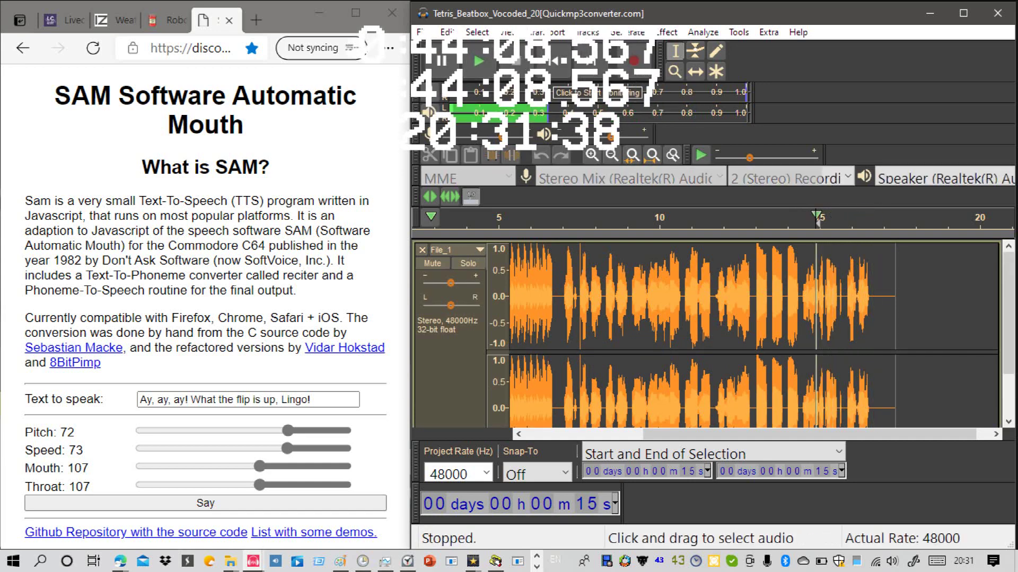
key(space)
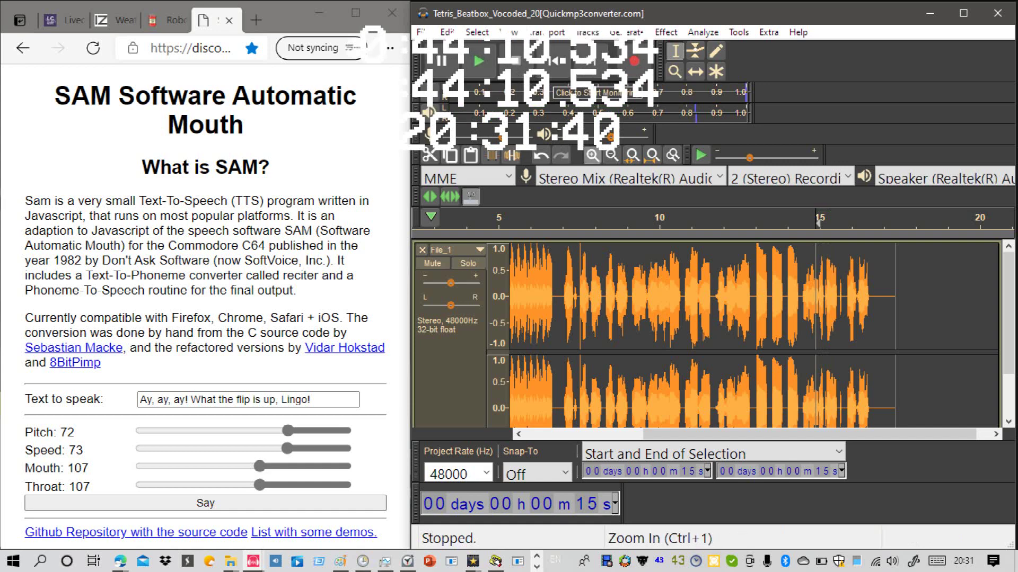
Step: Replace about 0.28 seconds of audio around the 15-second mark with a sawtooth tone at 960 Hz and 0.1 amplitude
click(592, 155)
click(592, 155)
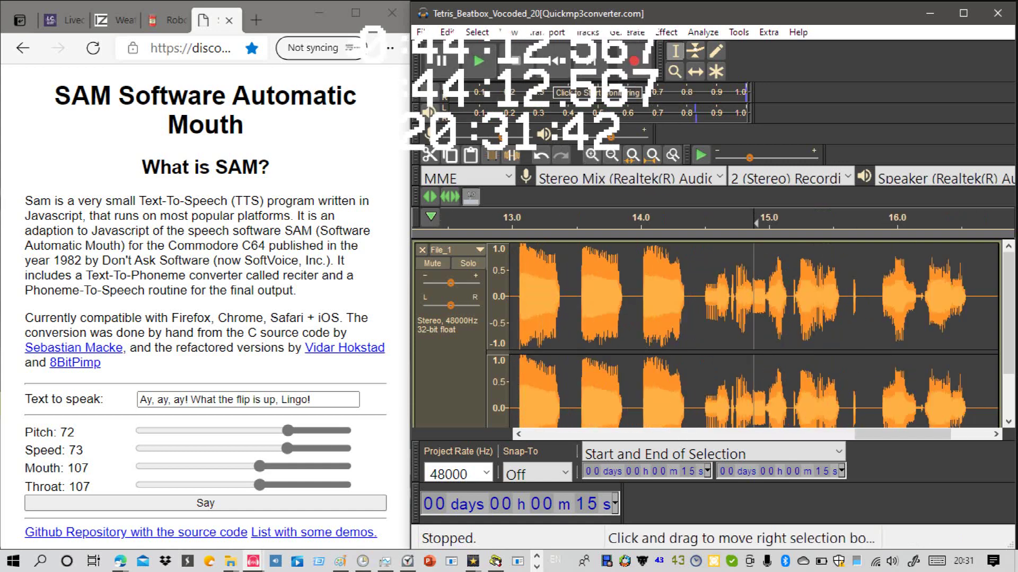
key(Left)
key(Left)
key(space)
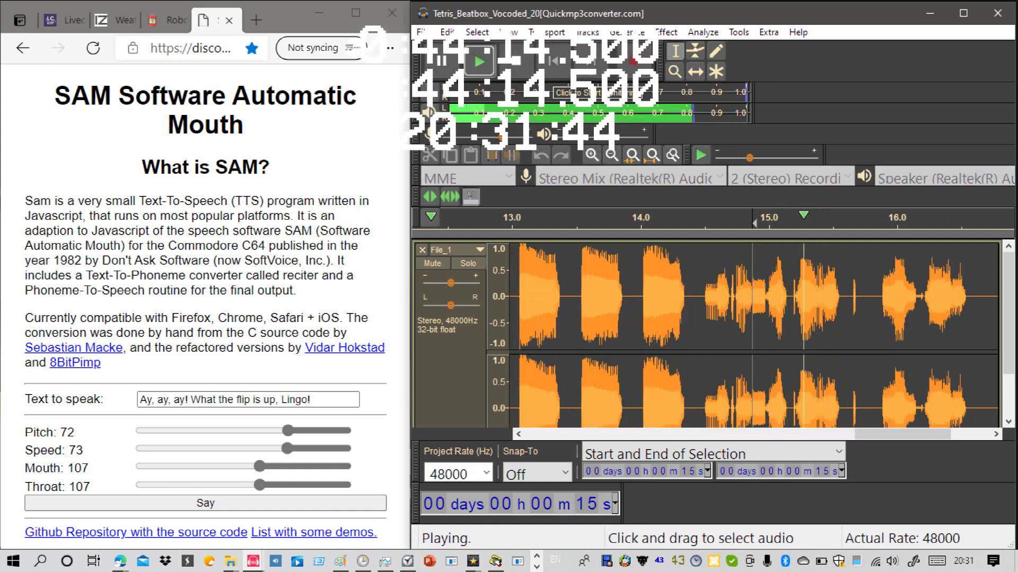
key(space)
drag(752, 297, 787, 297)
scroll(788, 296, down, 1)
key(space)
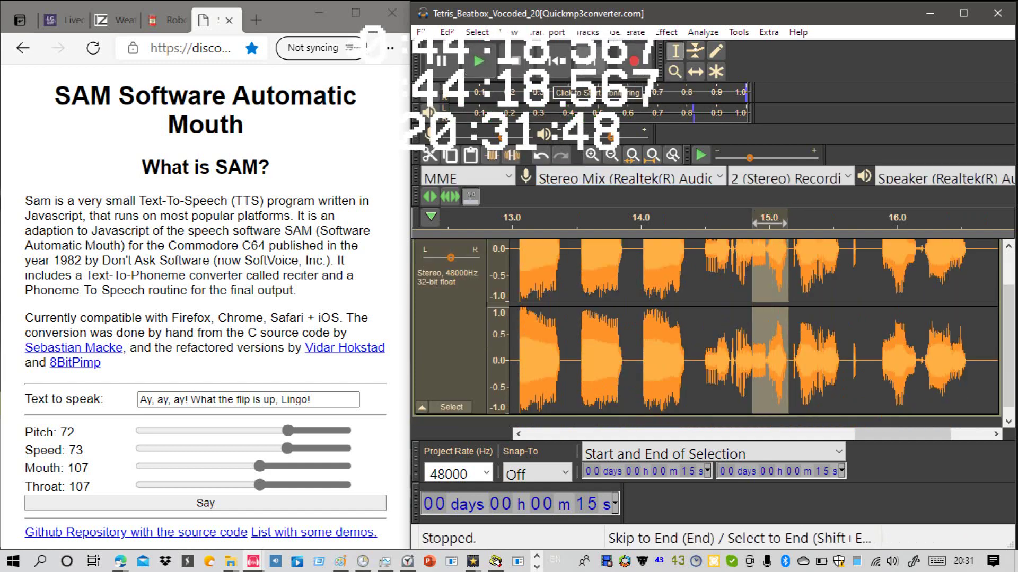
click(627, 32)
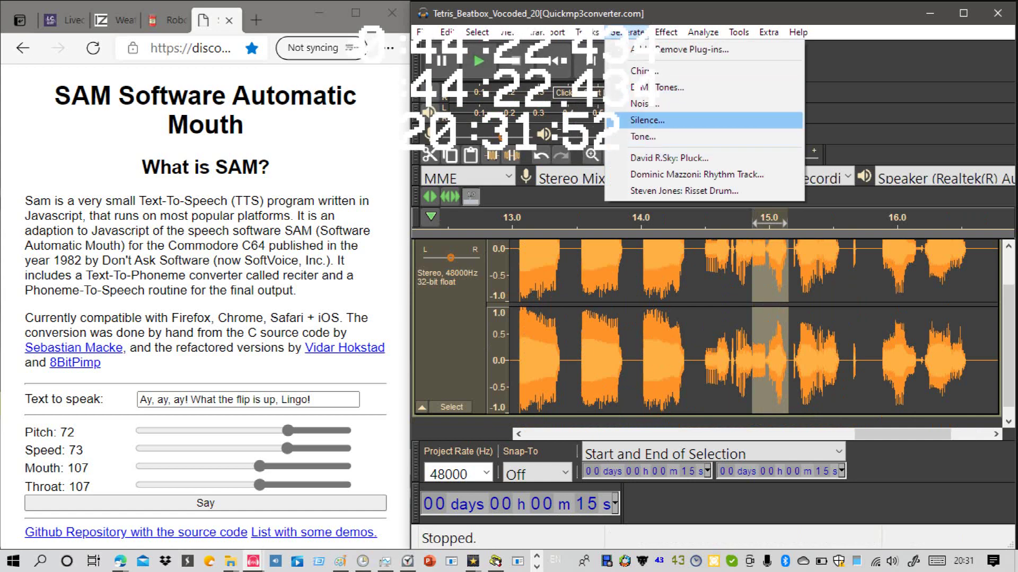
click(643, 137)
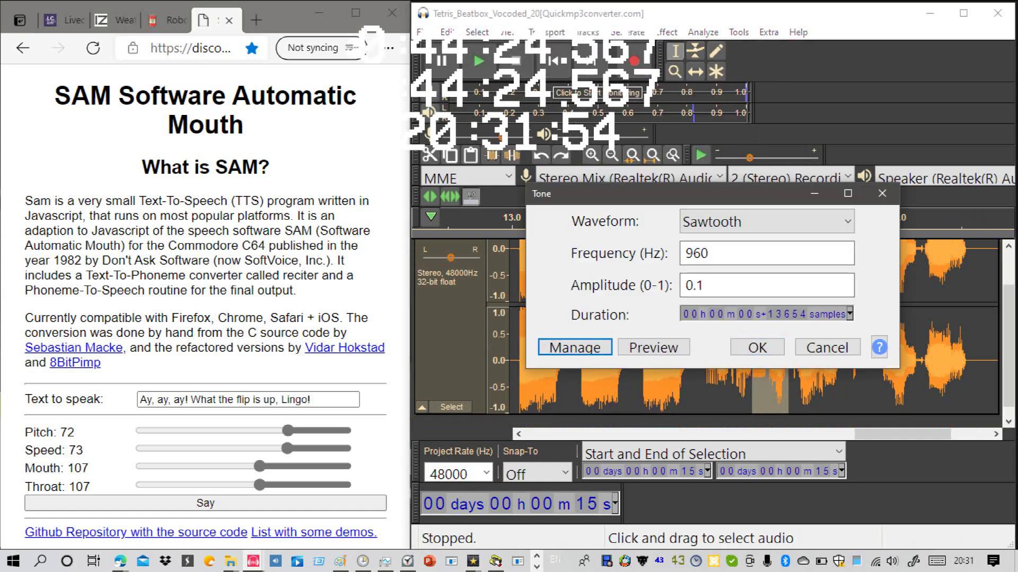
click(654, 347)
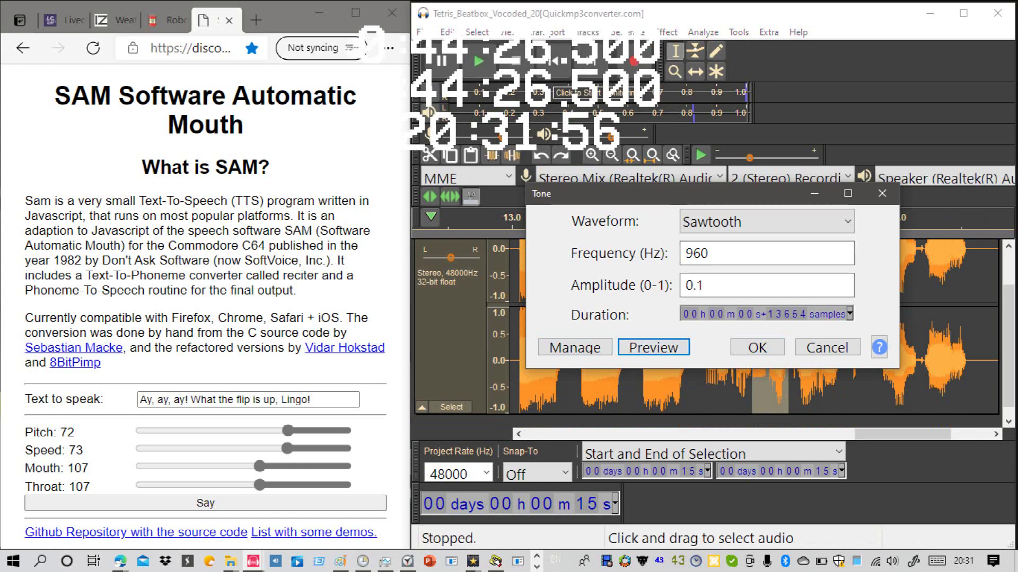
click(757, 348)
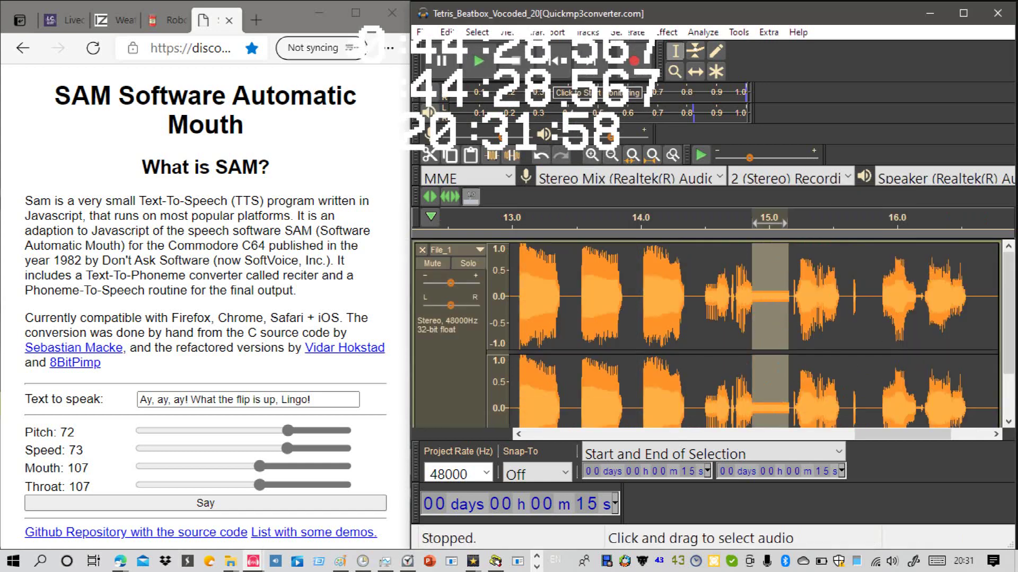
Step: Play the phrase containing the generated tone from about 14.5 seconds to check the censoring
click(698, 318)
scroll(698, 318, down, 1)
key(space)
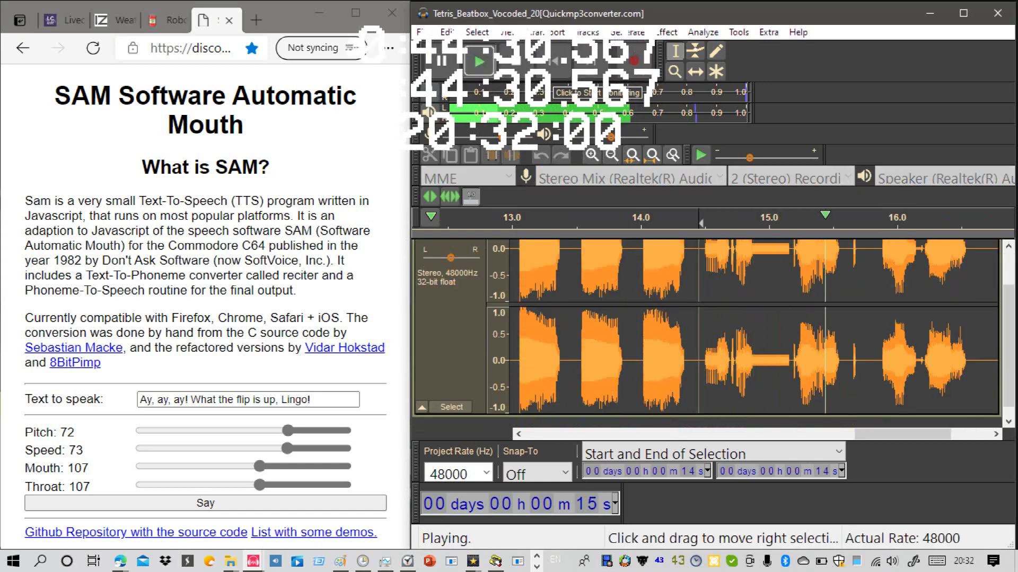
key(space)
Step: Play the phrase through once more and cut the roughly 0.7 seconds of silence after its last word
click(611, 155)
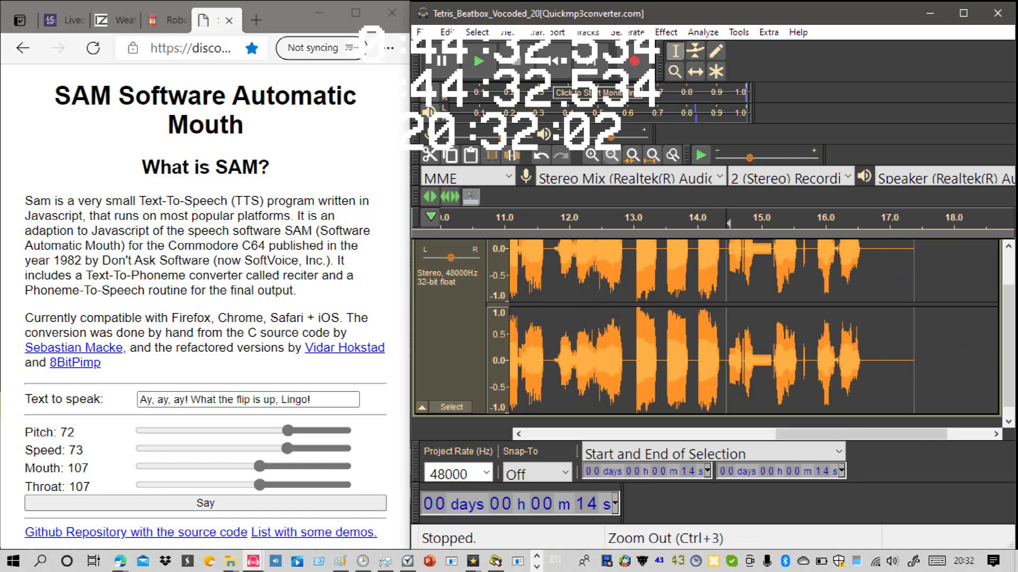
click(612, 155)
key(space)
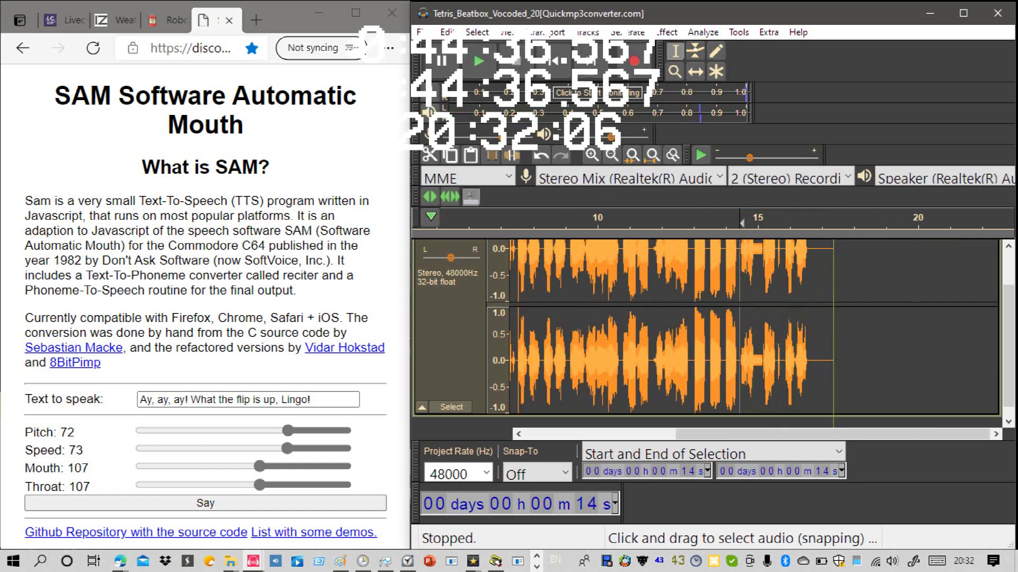
drag(822, 361, 810, 360)
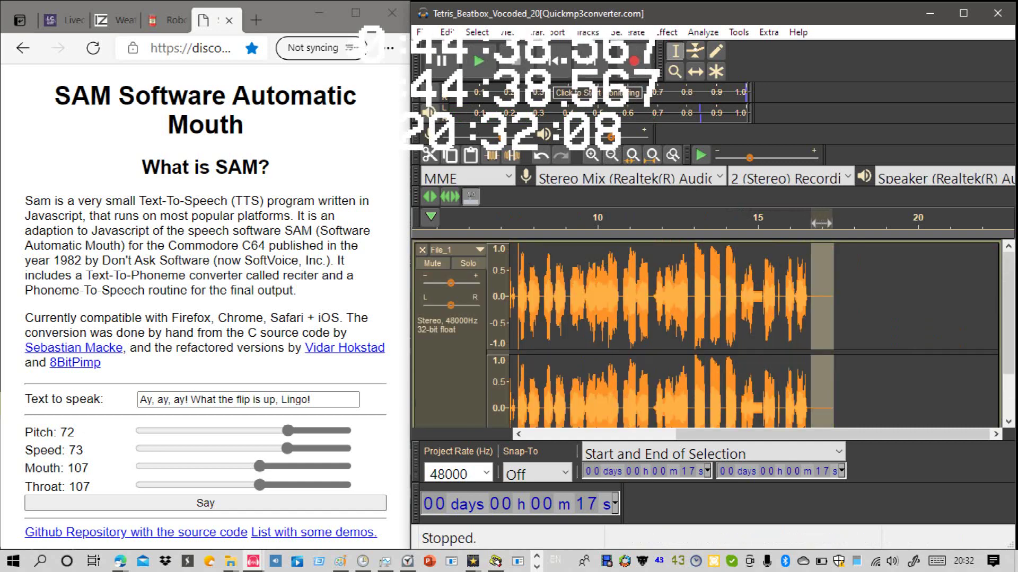
key(ctrl+x)
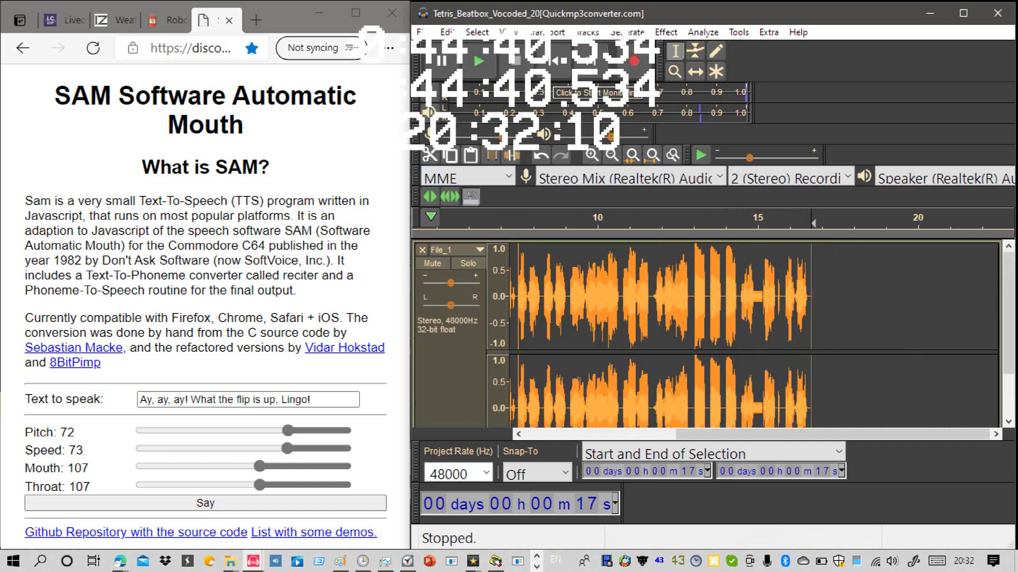
Step: Clear SAM's text to speak and set the pitch to 115 and the speed to 93
triple_click(302, 399)
key(BackSpace)
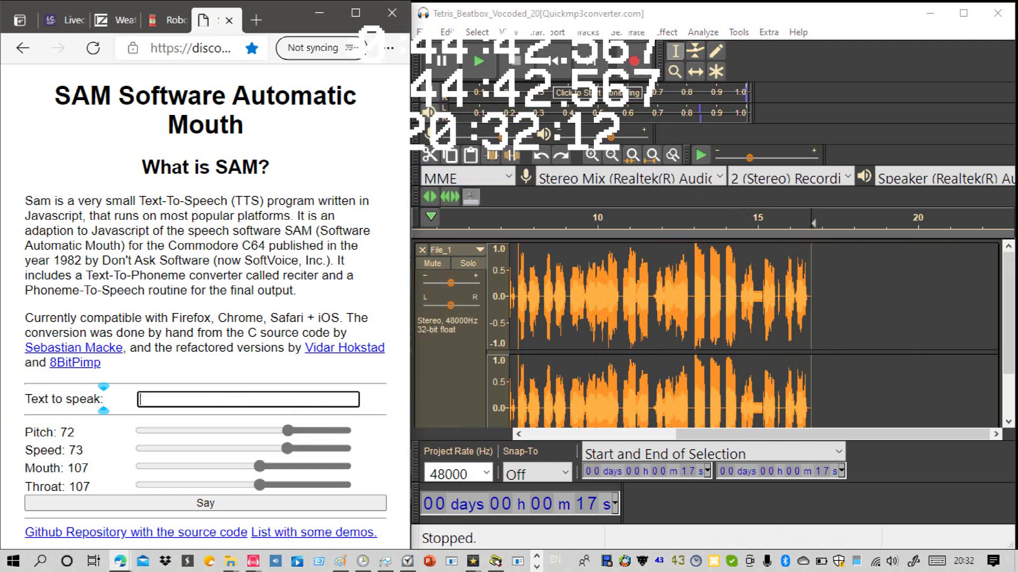
drag(287, 431, 272, 448)
click(287, 448)
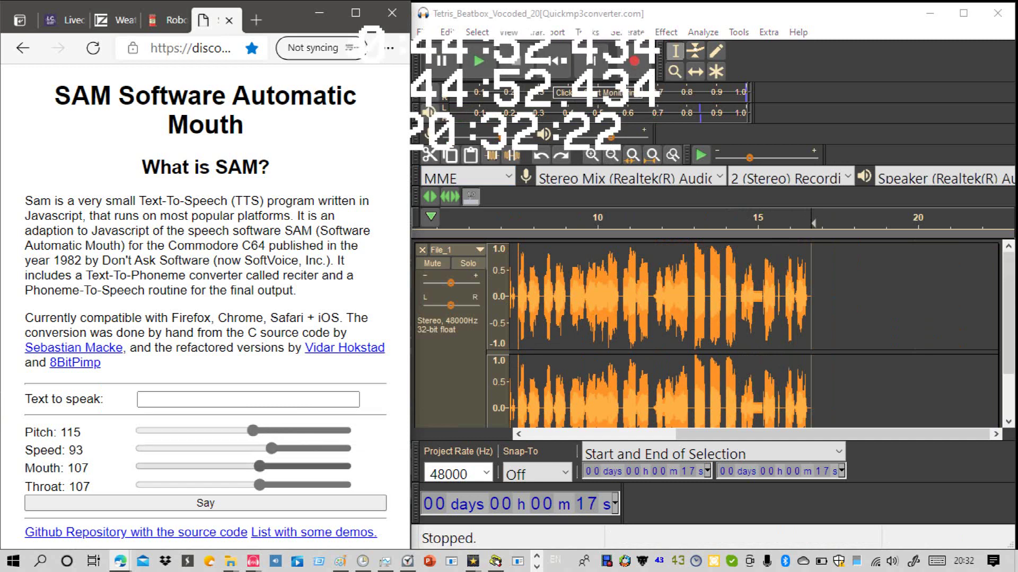
Step: Enter the addressed character's name as the text to speak in SAM and have it spoken
click(212, 400)
text(Samanthue)
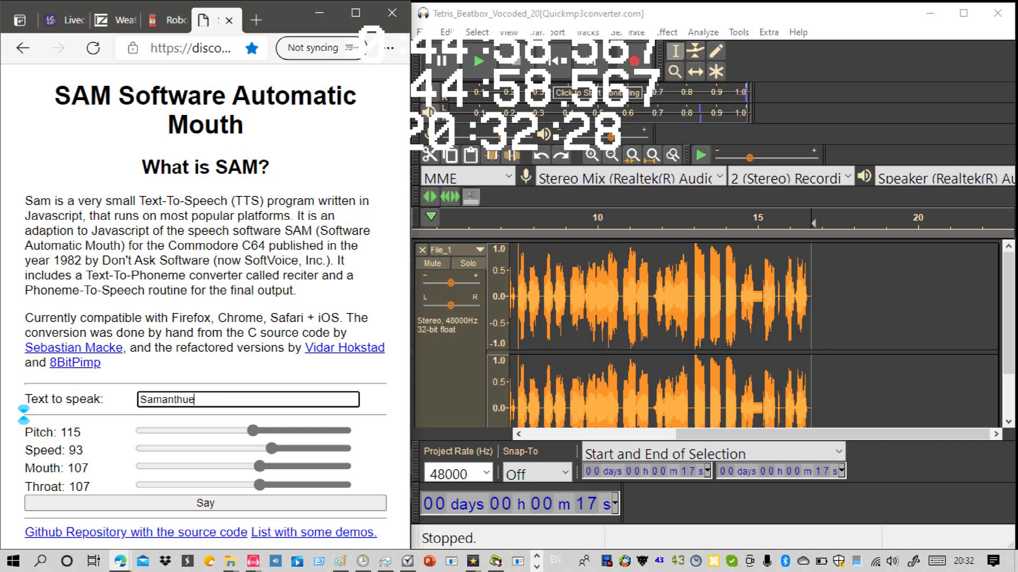
text(Ja)
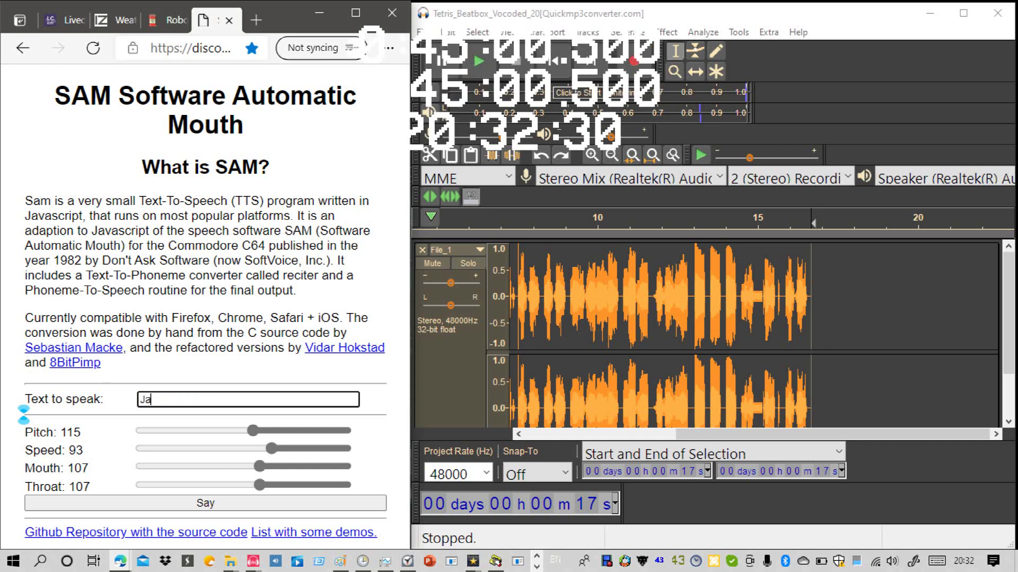
text(ckena)
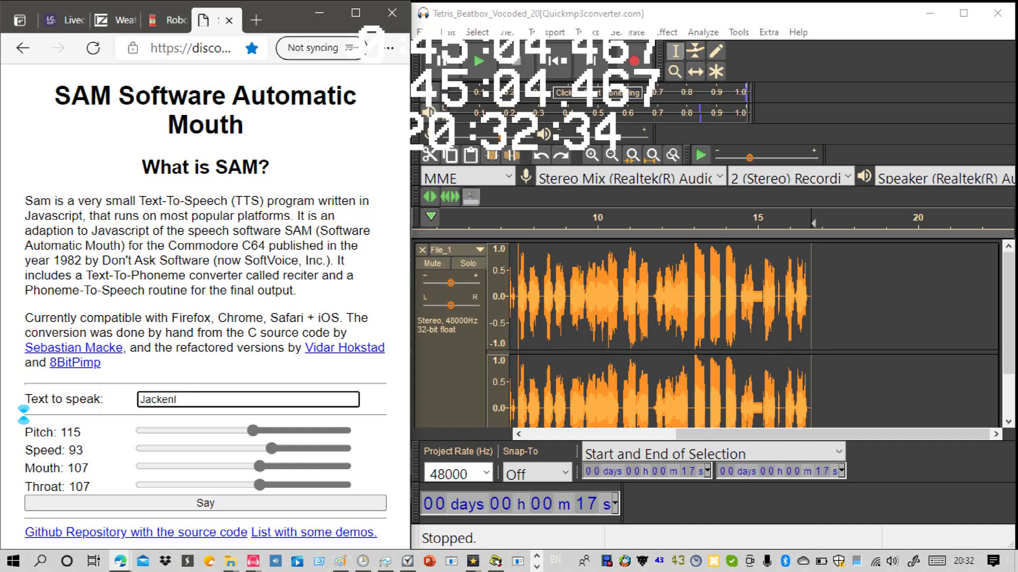
click(205, 503)
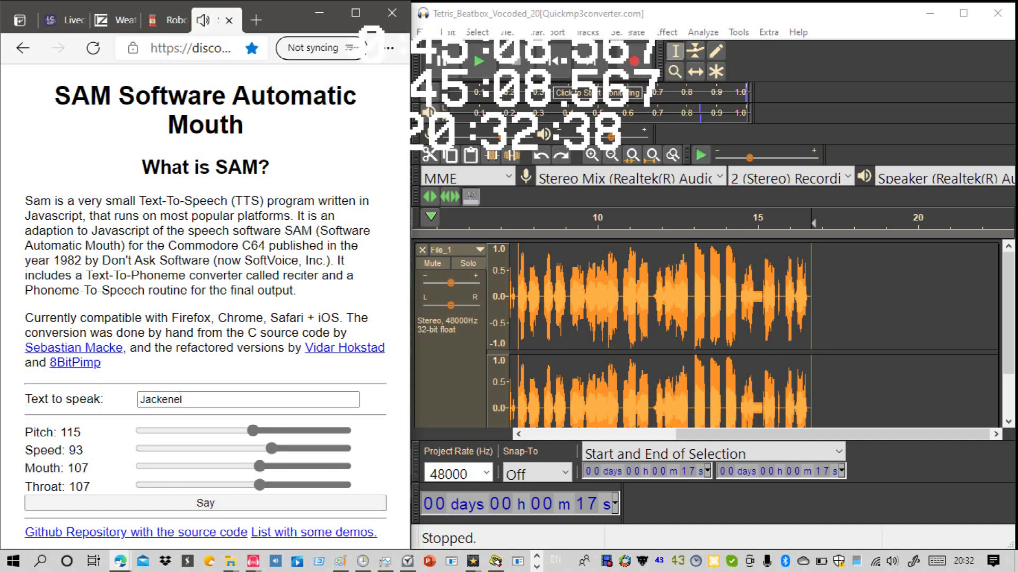
Step: Test the spoken name with different voice settings, setting the pitch to 110 and the throat to 105
drag(246, 431, 262, 431)
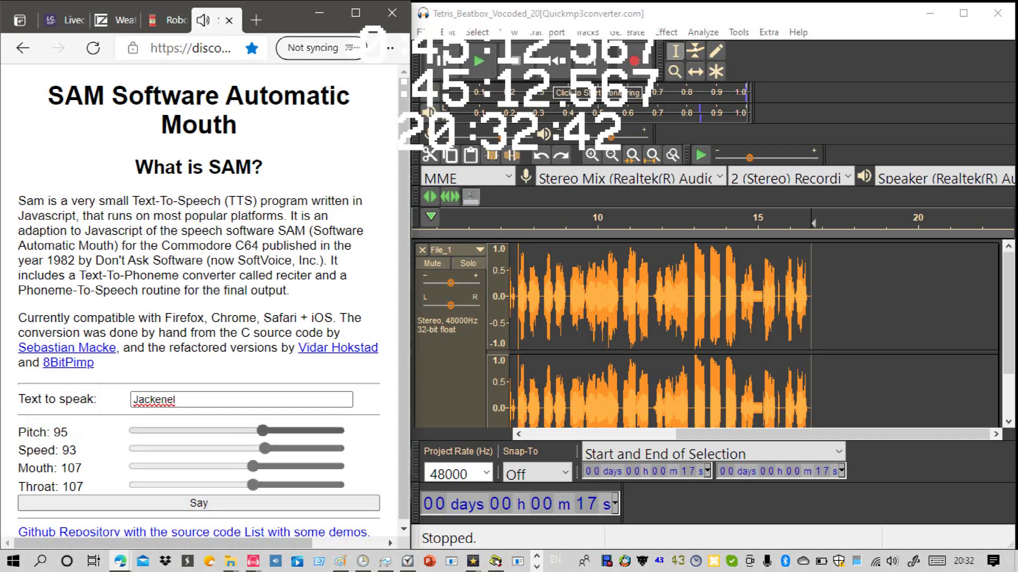
drag(273, 431, 297, 430)
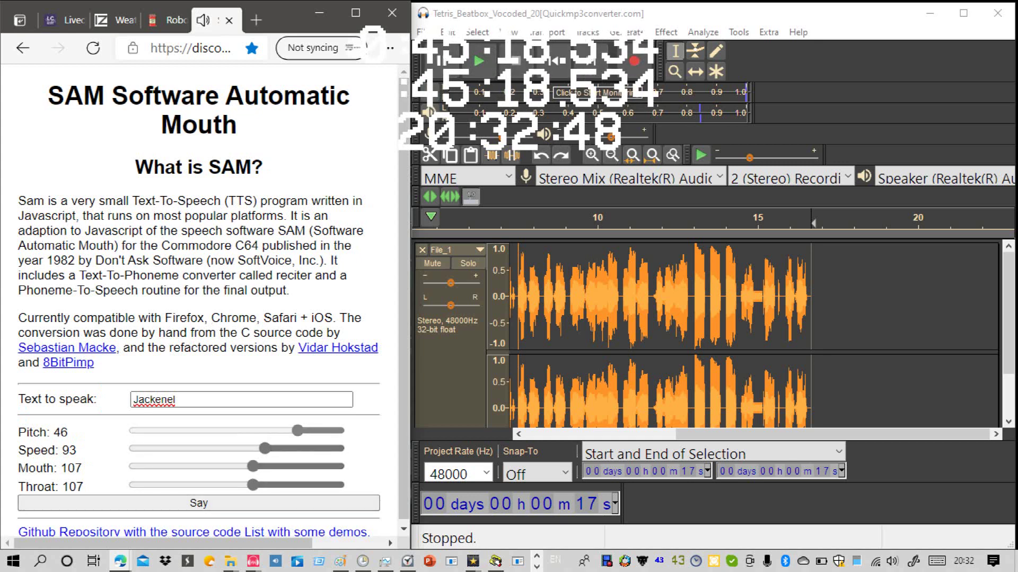
click(276, 485)
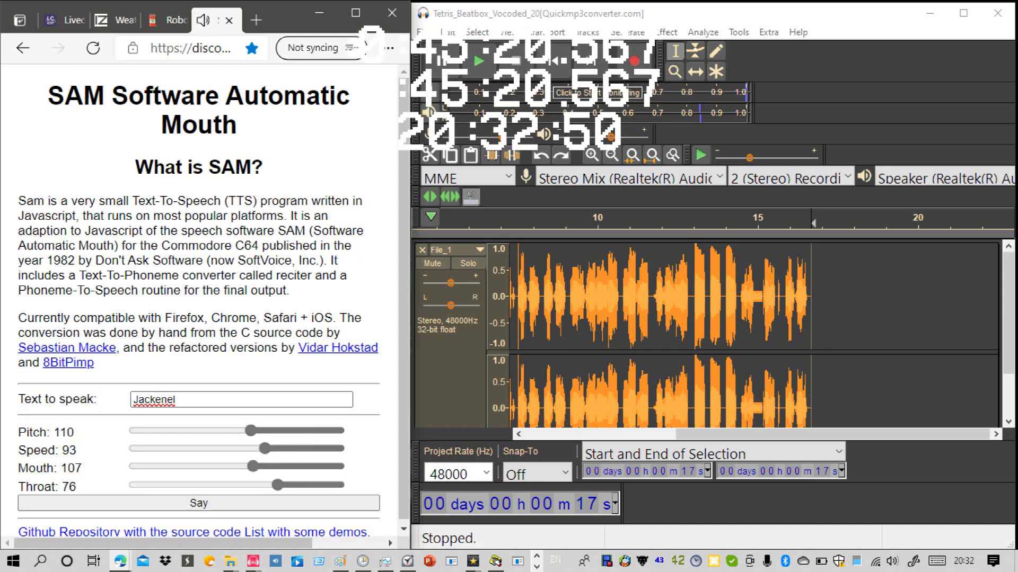
click(276, 503)
drag(275, 485, 255, 485)
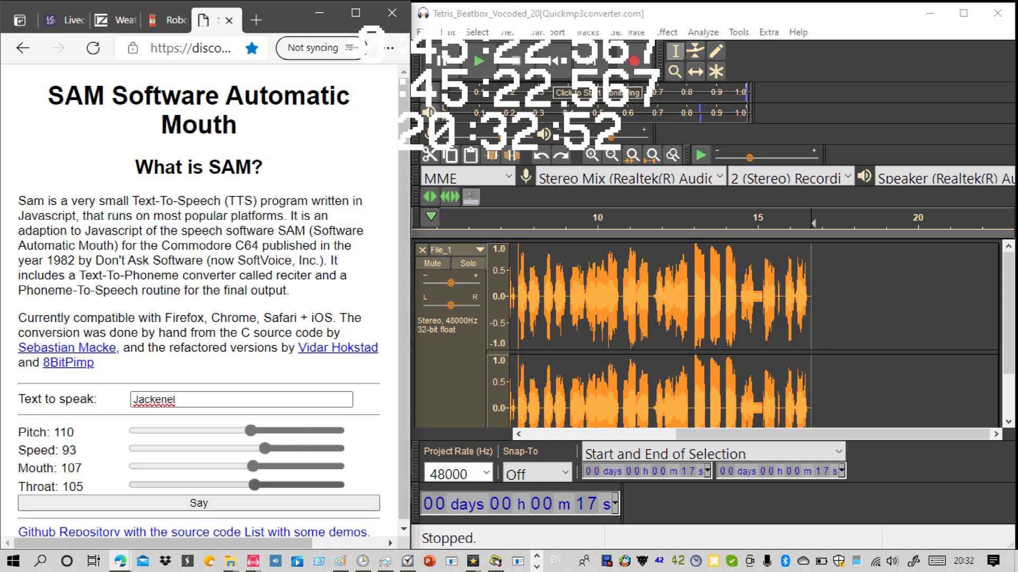
click(255, 503)
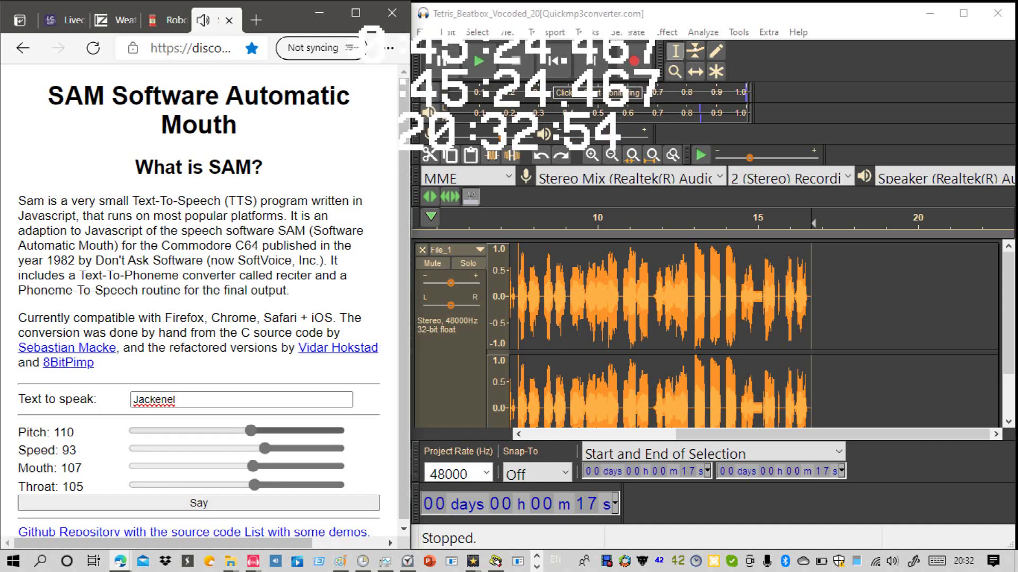
Step: Try the voice at pitch 91 and 80, and settle on a pitch of 74
click(266, 430)
click(265, 503)
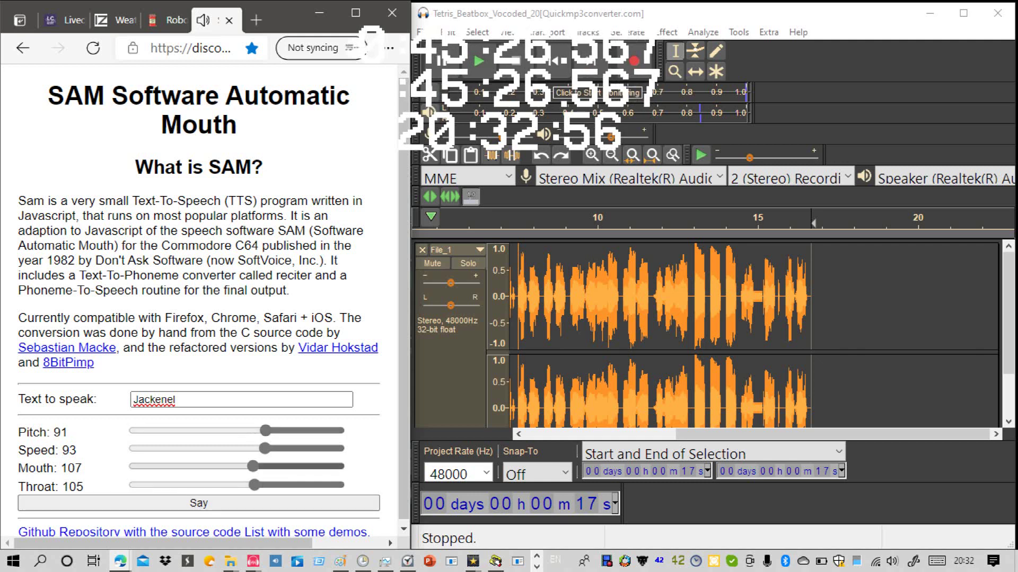
drag(266, 431, 274, 430)
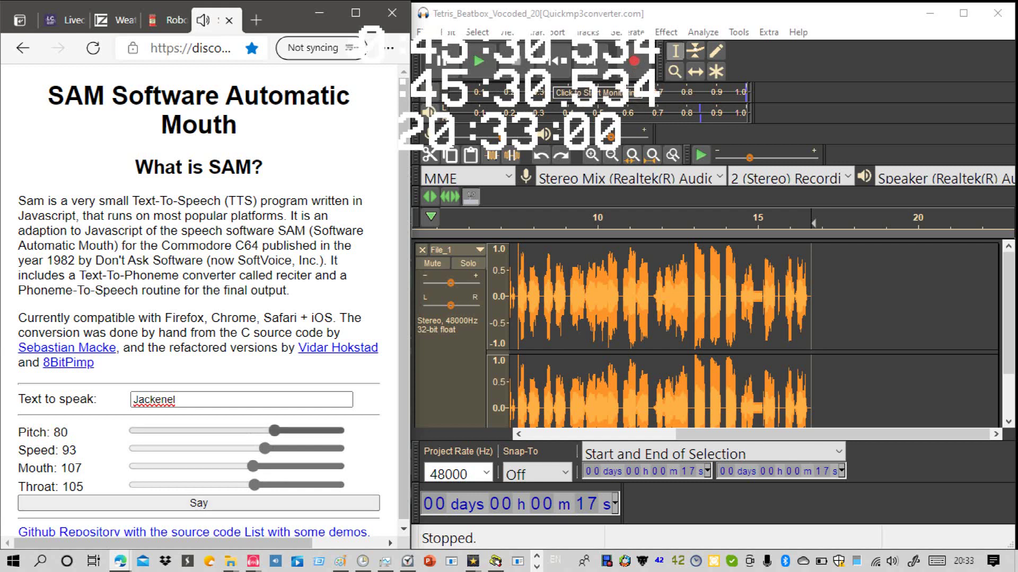
drag(274, 431, 279, 431)
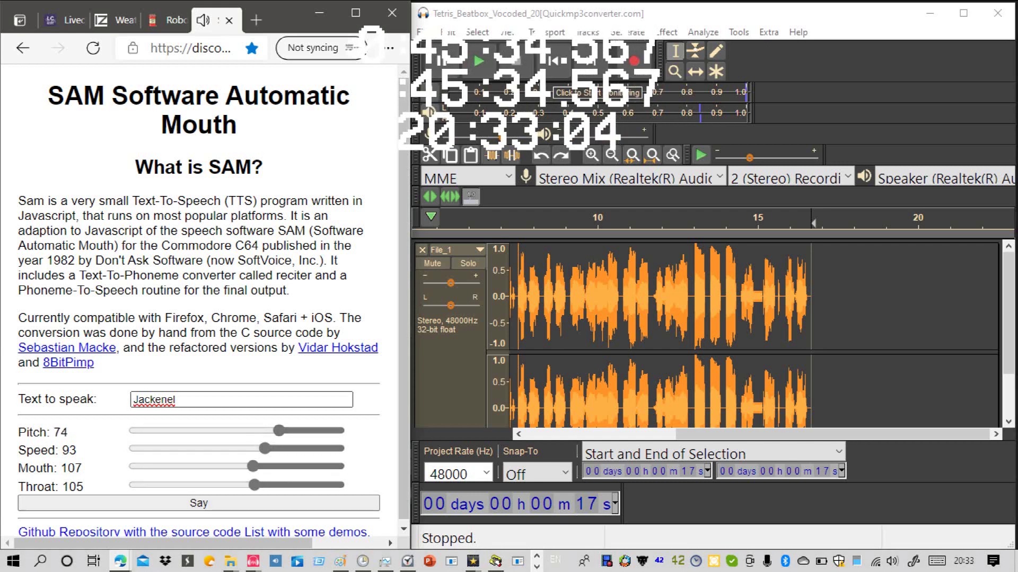
Step: Continue the text after the name with ", can you shut the flip up?"
click(174, 400)
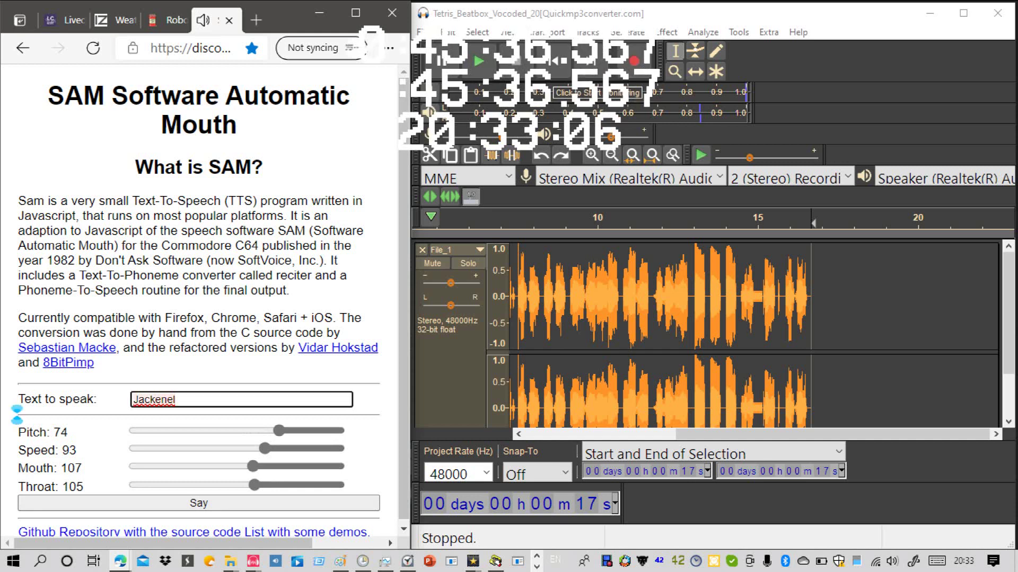
text(,)
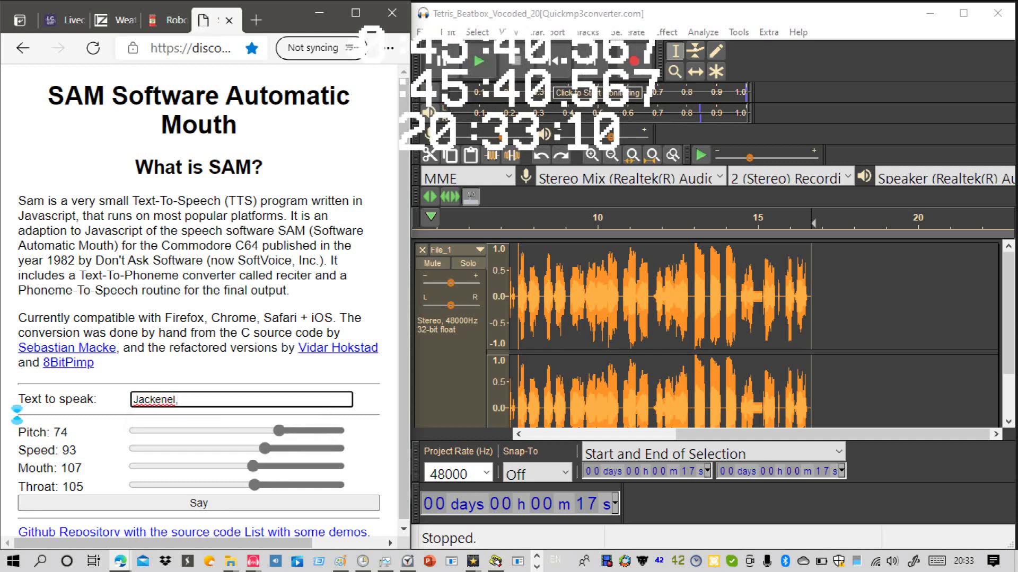
text( can you shut the)
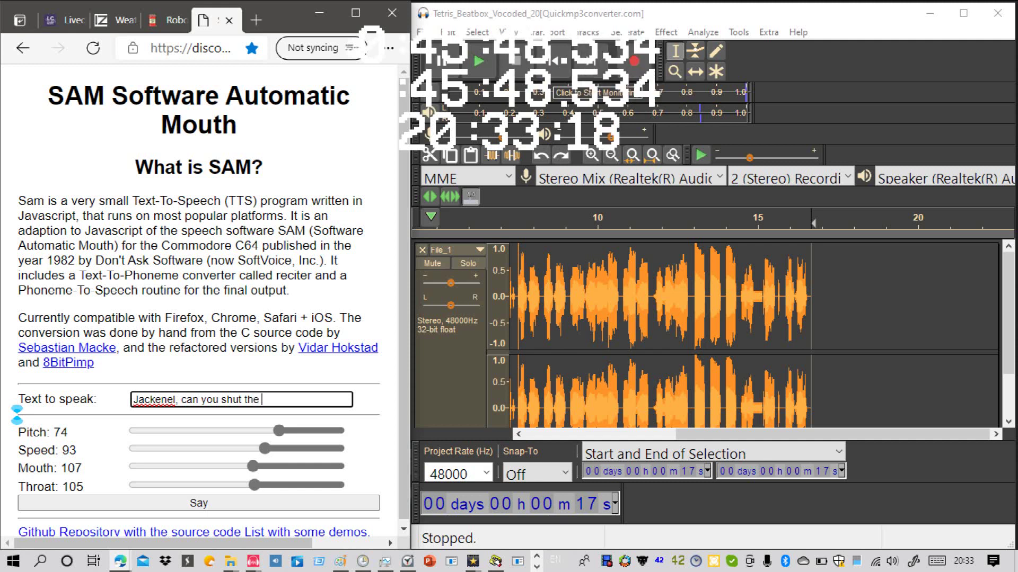
text(t)
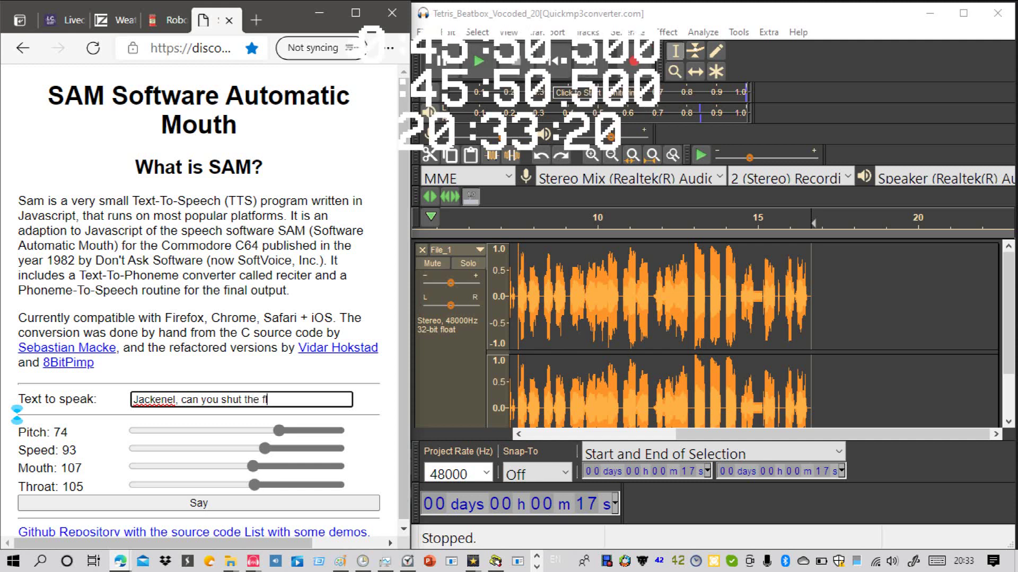
text(lip up? T)
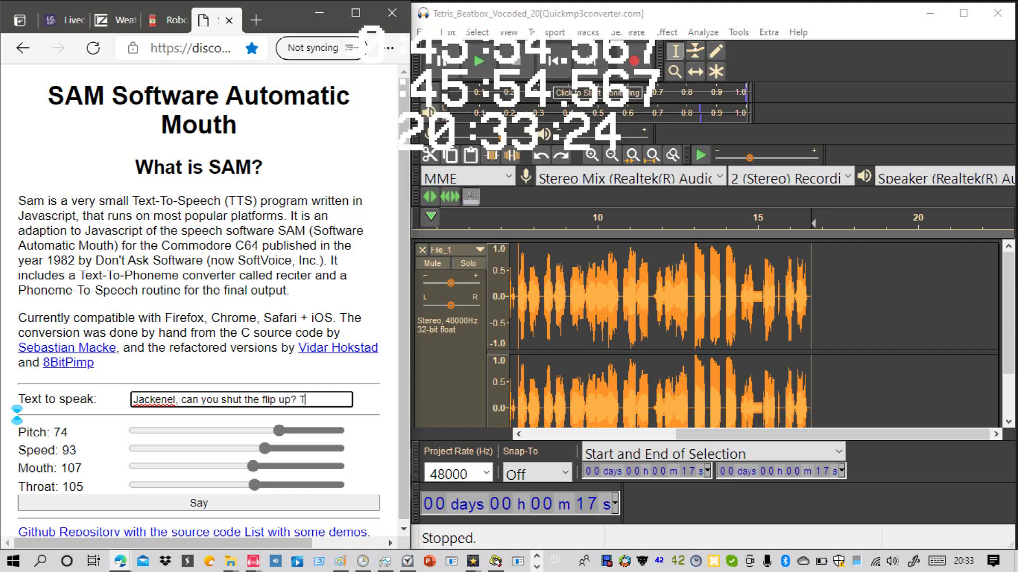
Step: Add "There is a tornado EMERGENCY" as the start of the line's second sentence
text(here is)
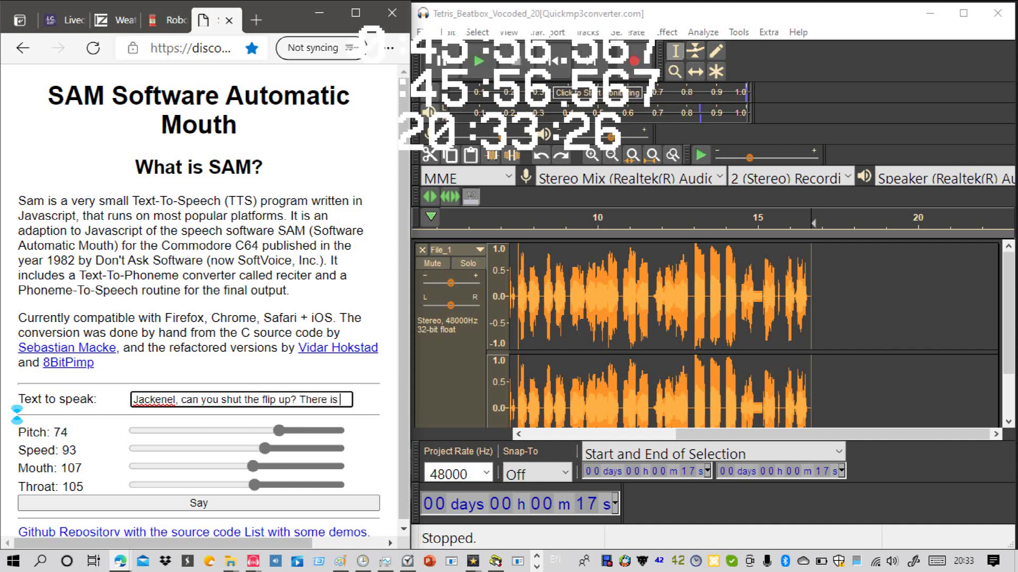
text( a )
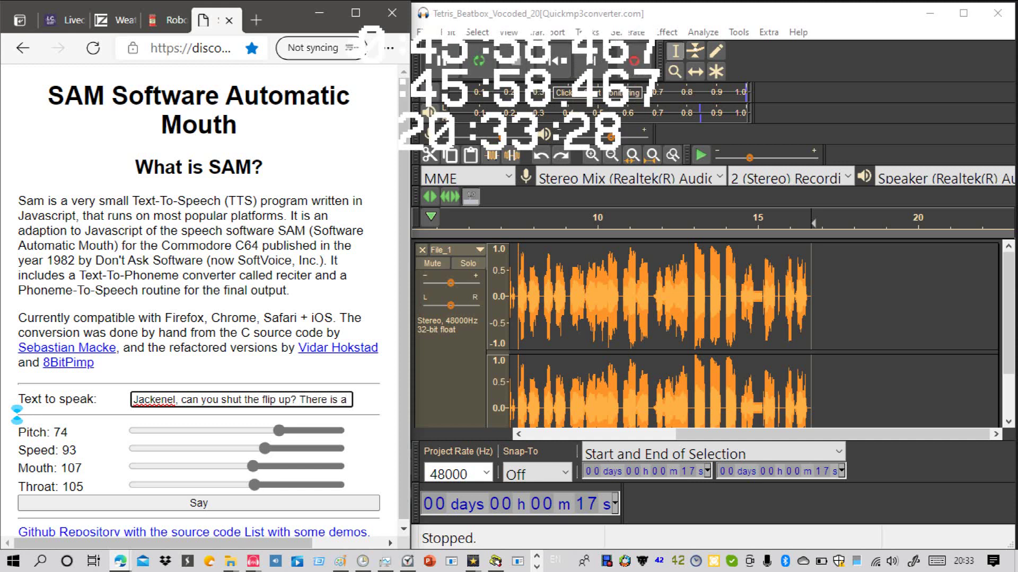
text(Td)
key(BackSpace)
key(BackSpace)
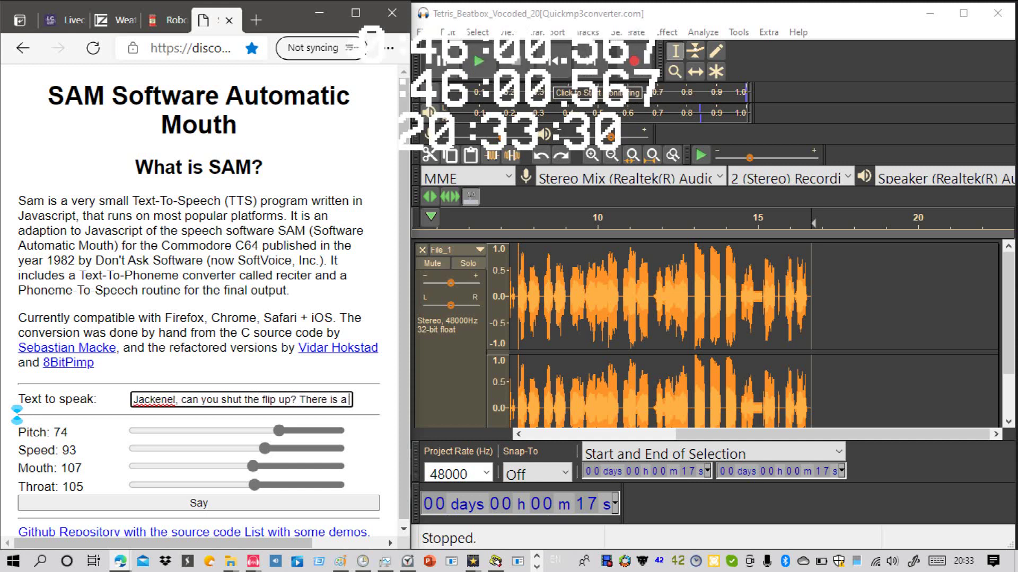
text(to)
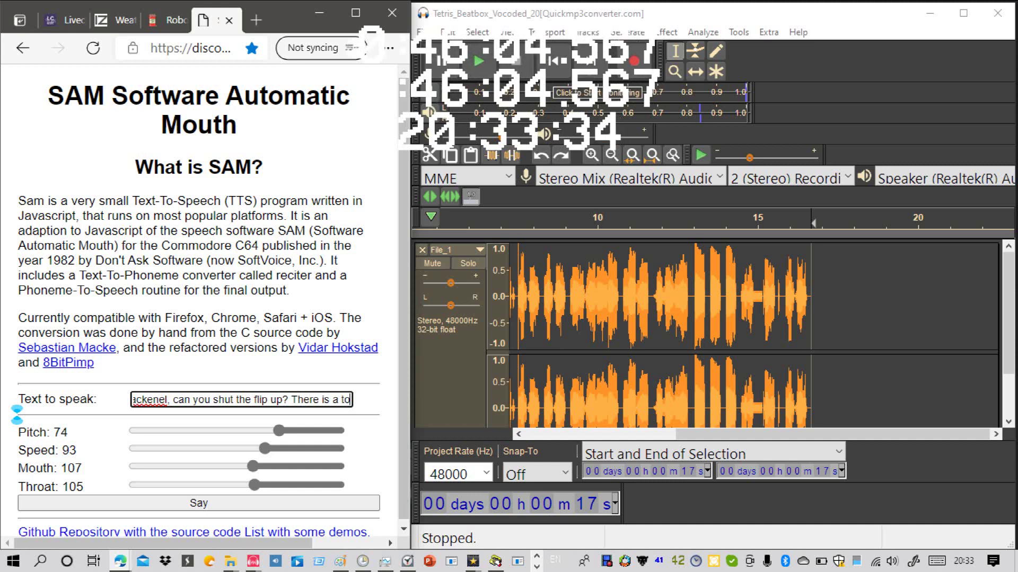
text(rna)
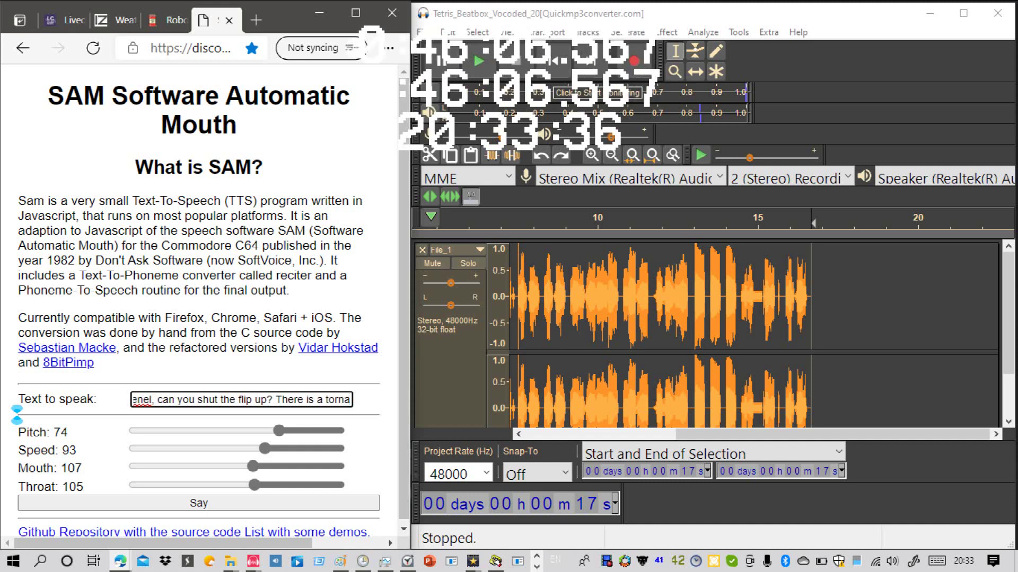
text(do)
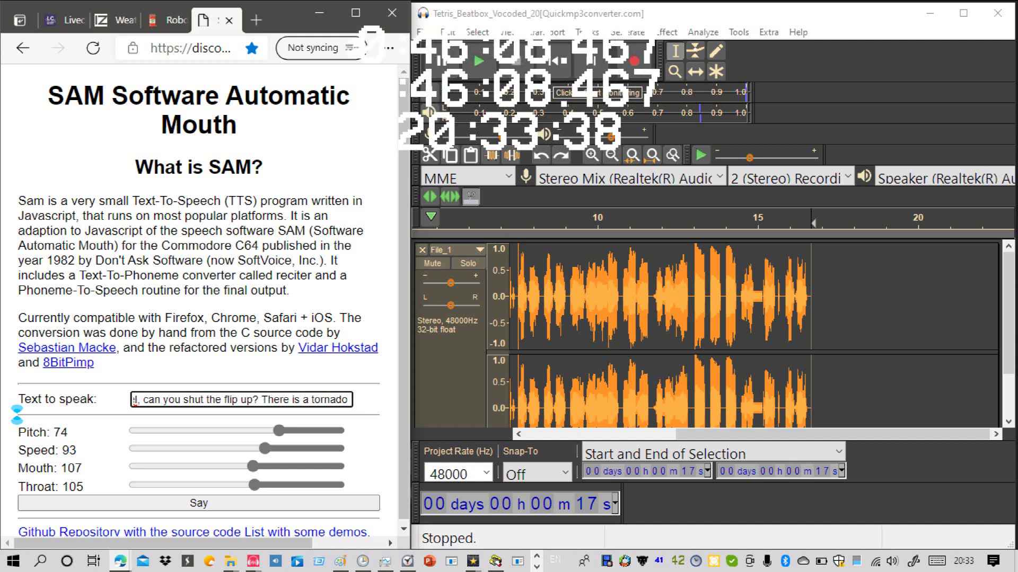
text( EMER)
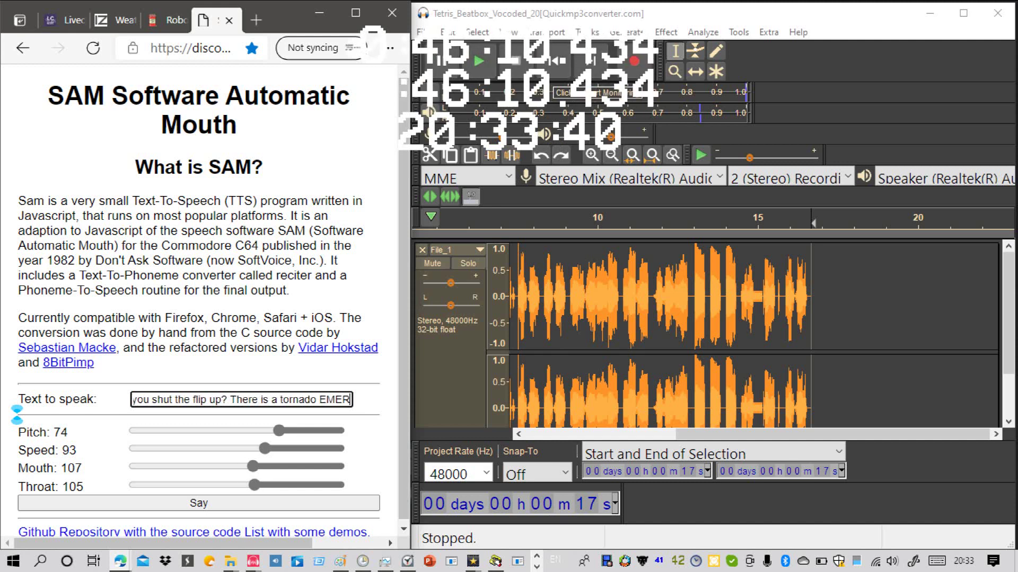
text(GENCY)
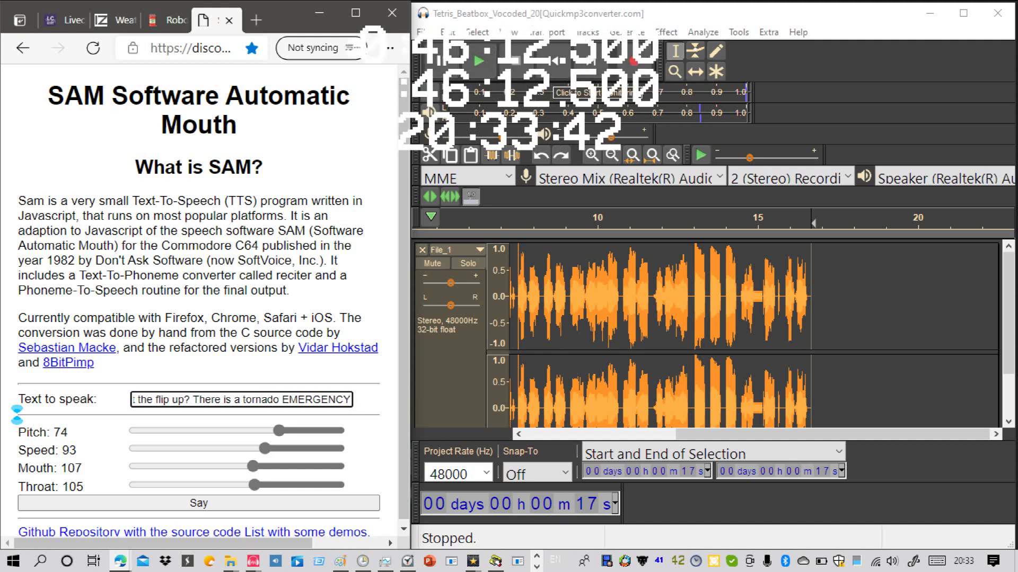
Step: Finish the text with ", for god's sake!" and have SAM speak the whole line
text(,)
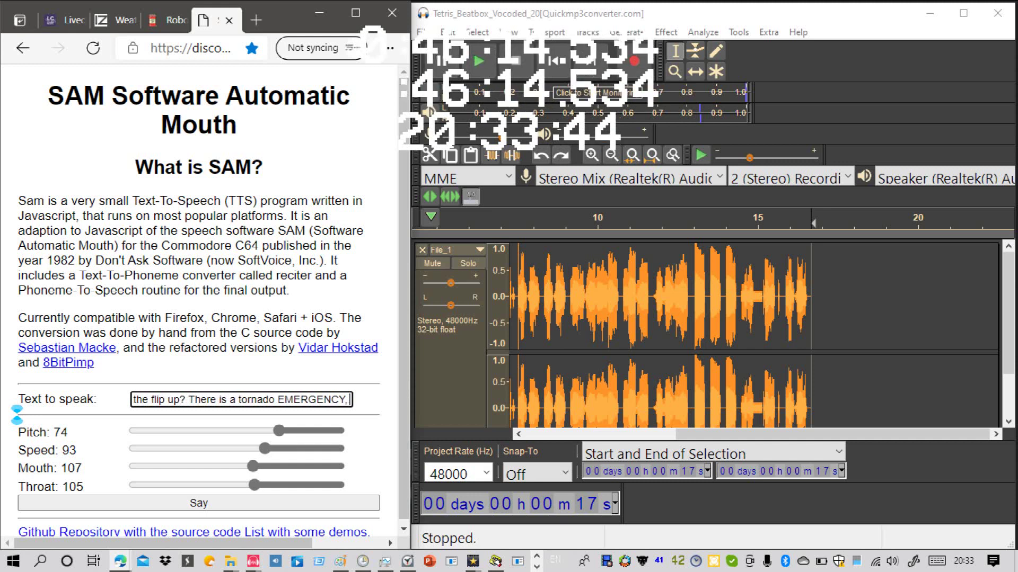
text( for)
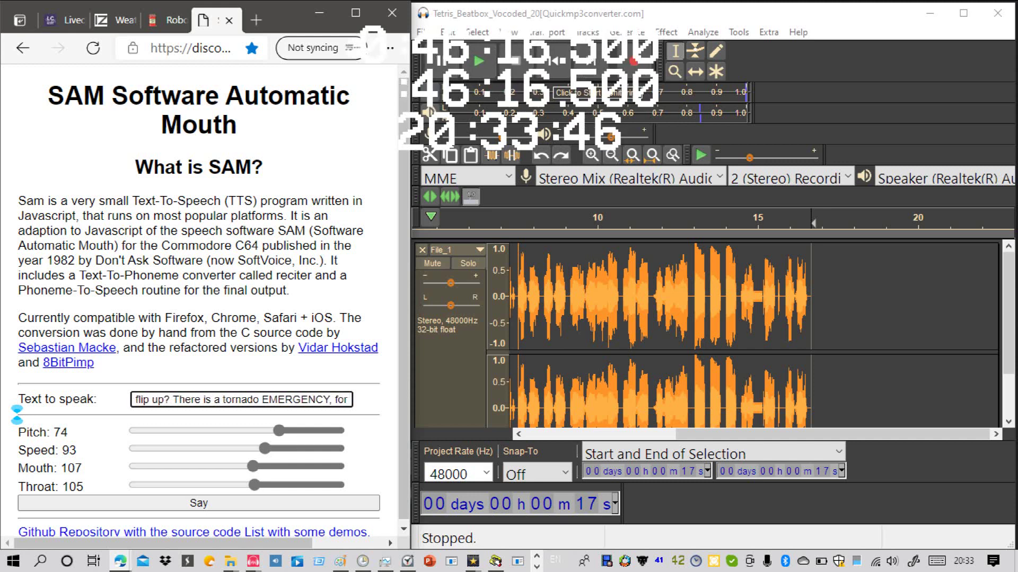
text( do)
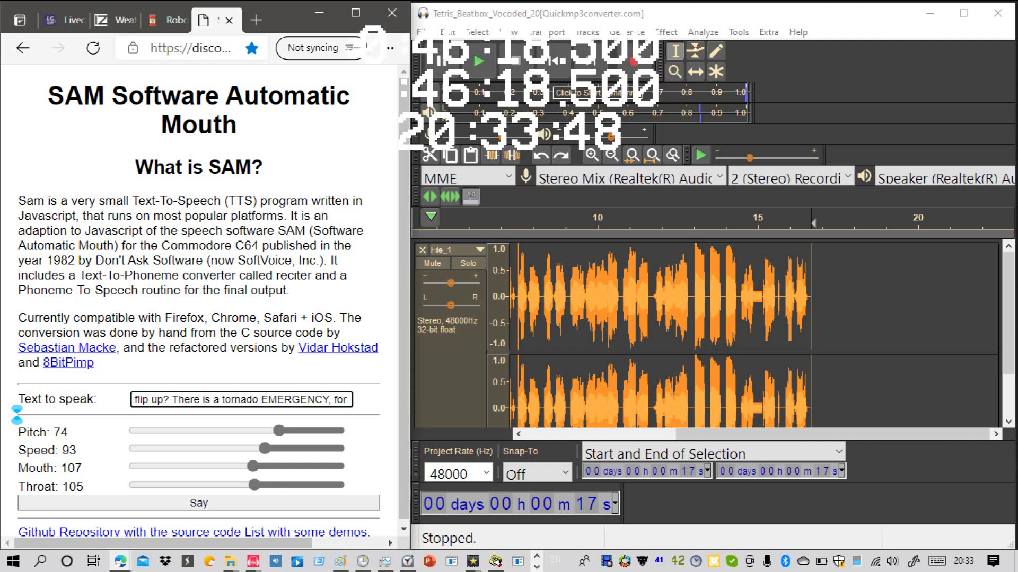
text(ds!)
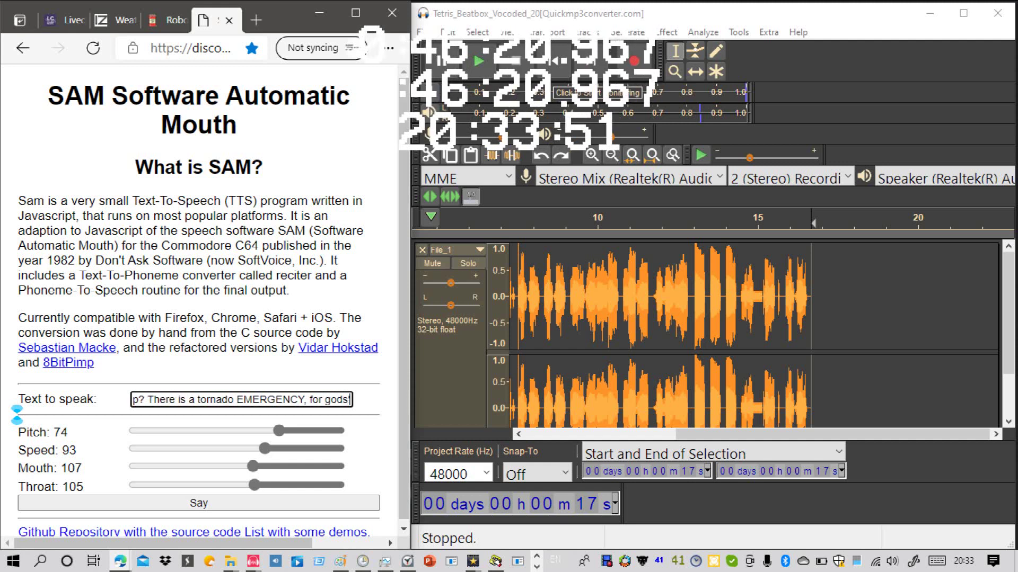
key(BackSpace)
text('s)
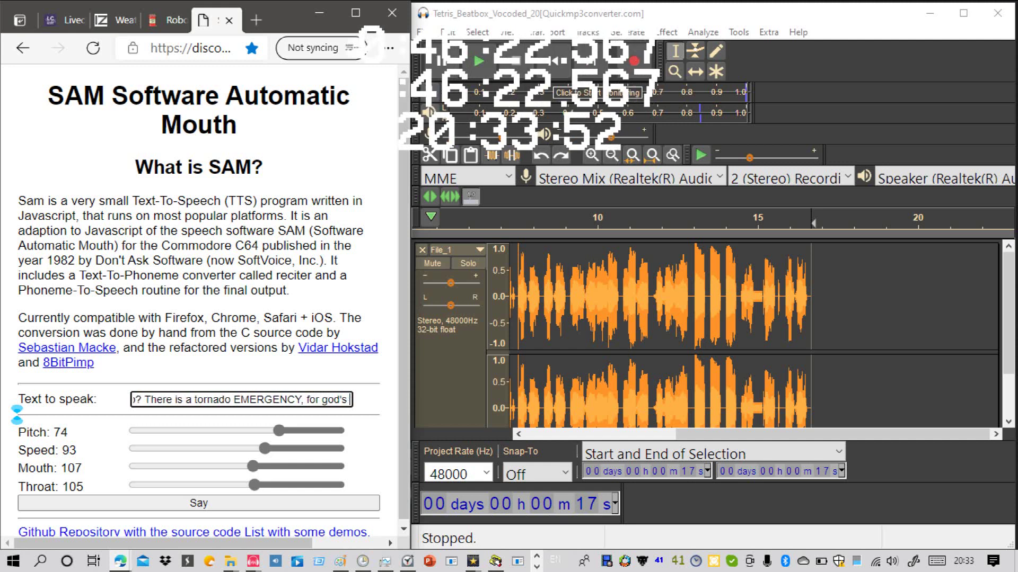
text( sake)
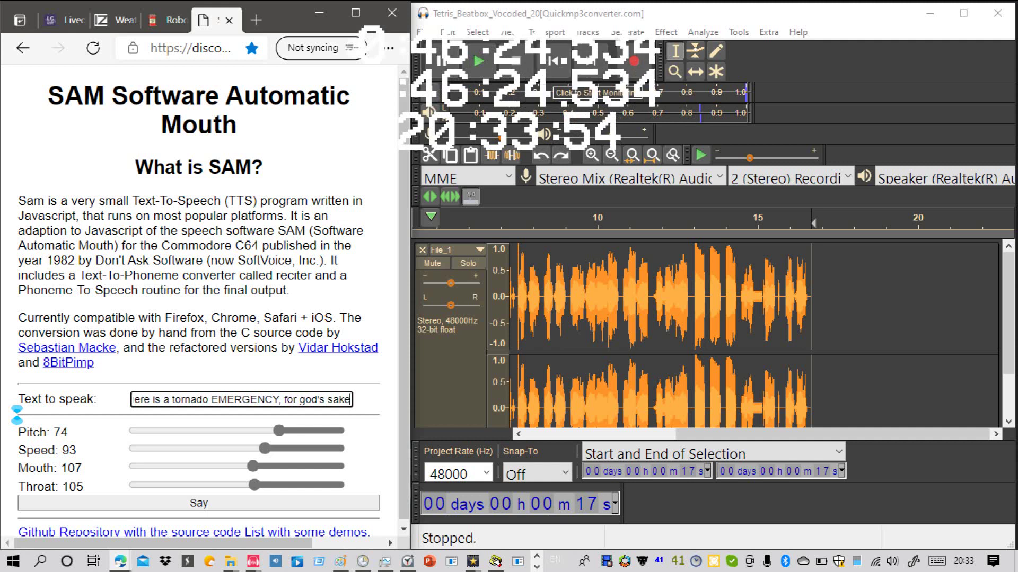
text(!)
key(Tab)
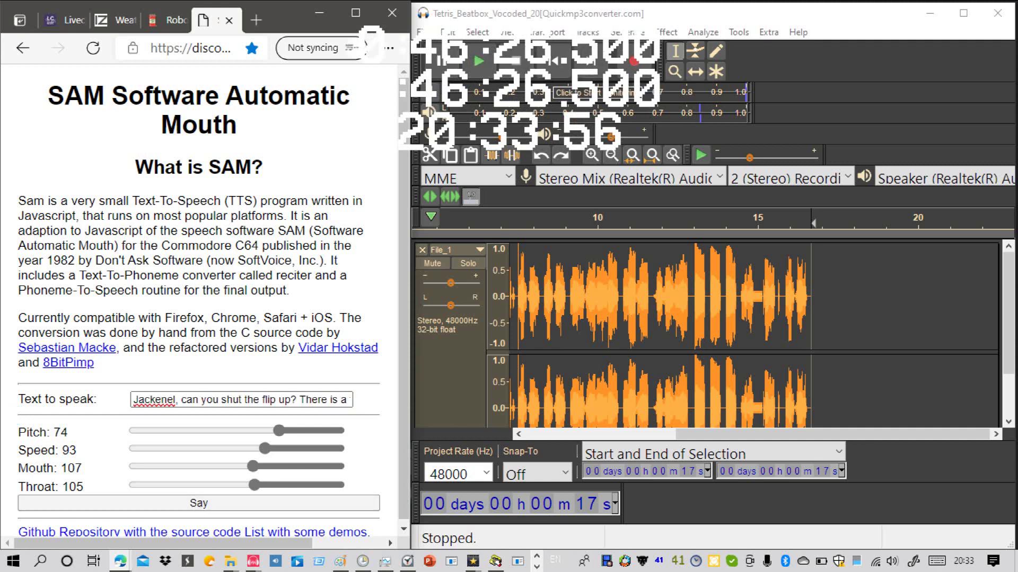
key(Return)
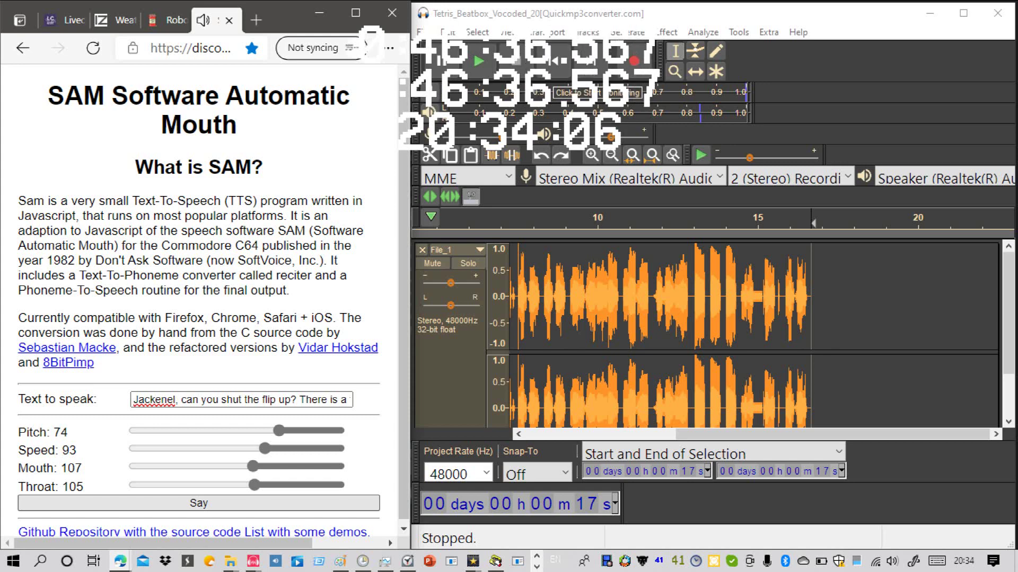
Step: Record SAM speaking the whole line onto the end of the existing audio track
click(634, 61)
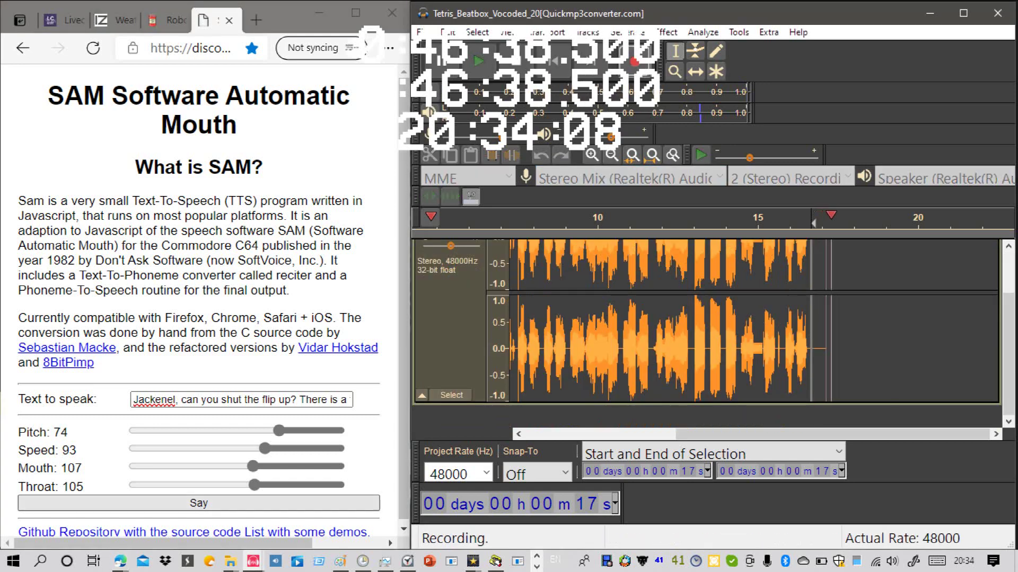
click(199, 503)
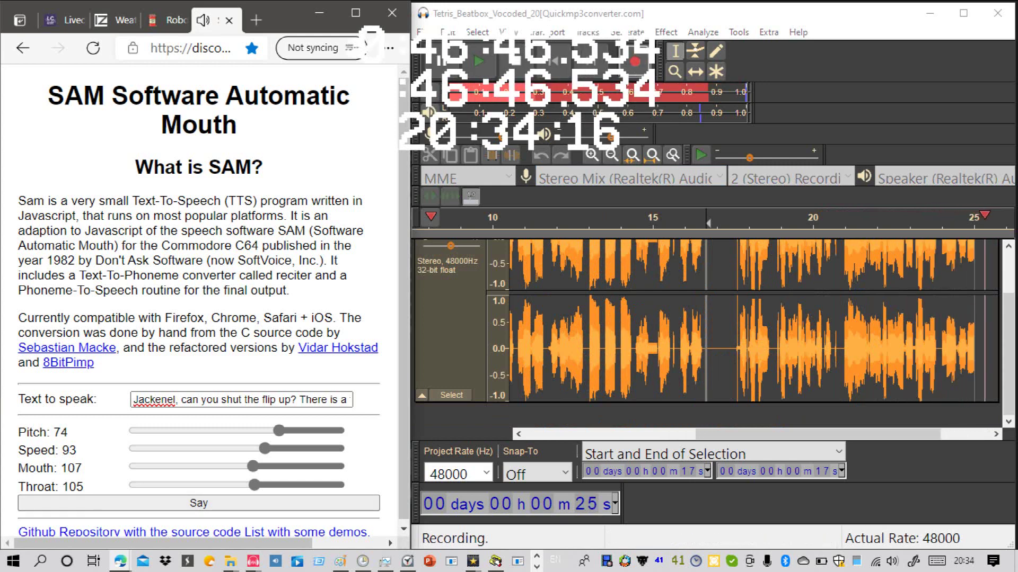
click(517, 60)
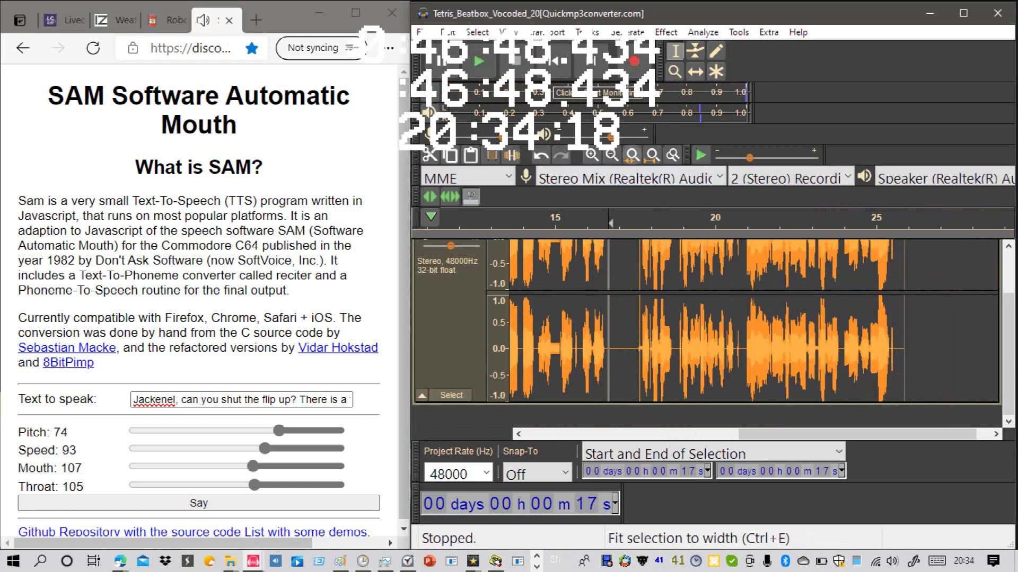
Step: Play the new recording from several points to locate the word to censor
drag(1015, 316, 1004, 303)
click(841, 339)
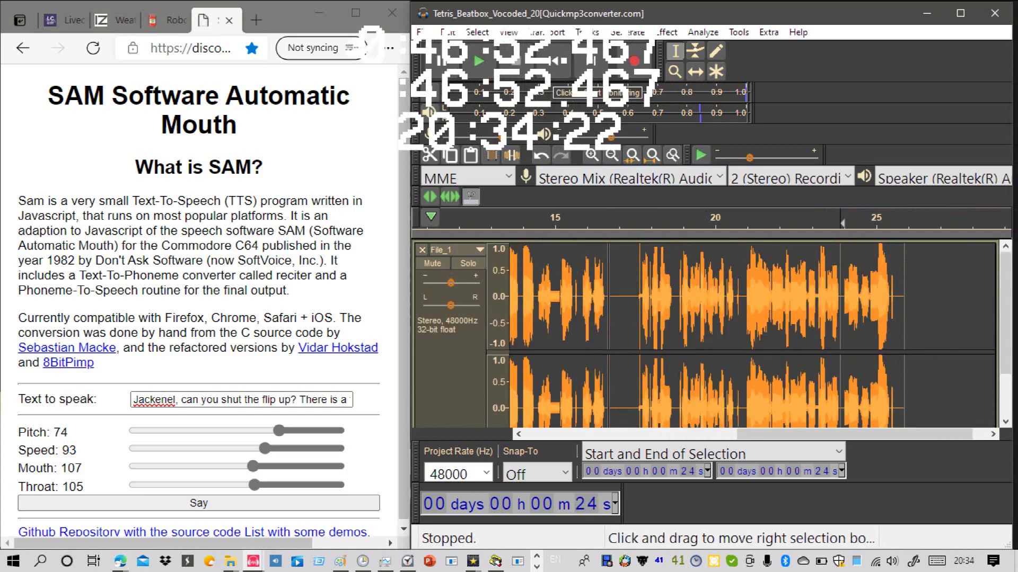
key(space)
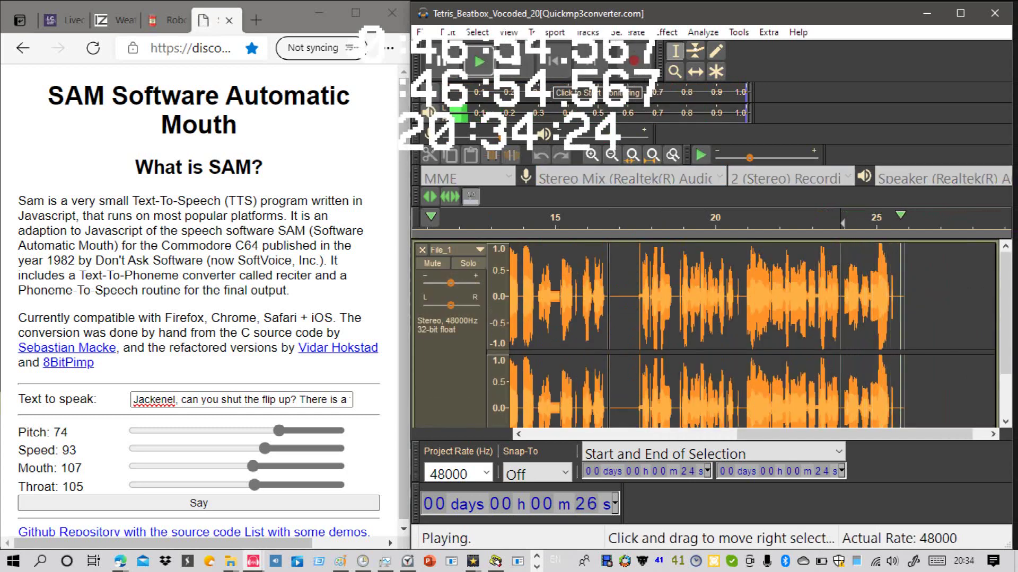
scroll(782, 307, down, 1)
click(782, 307)
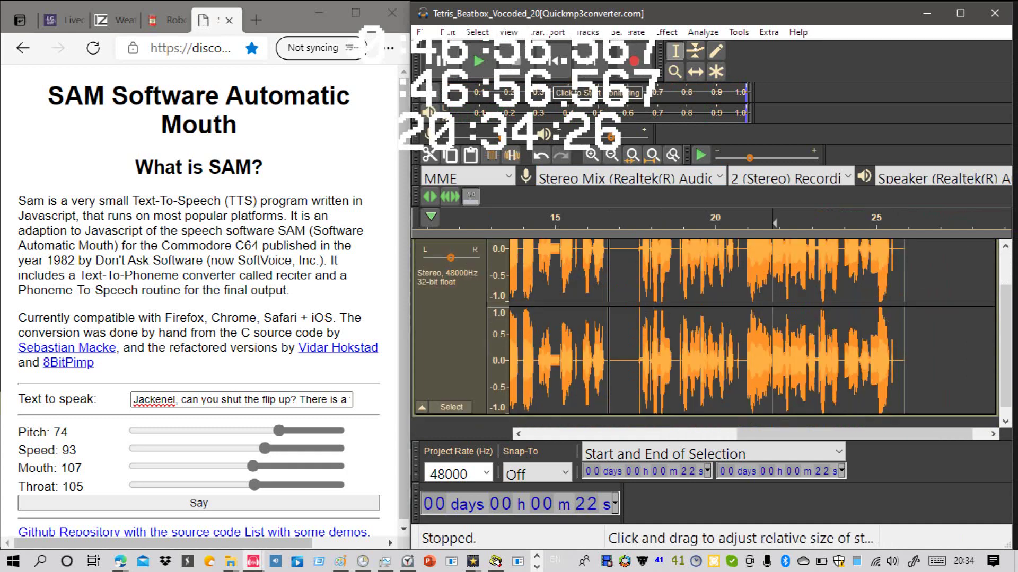
key(space)
key(space)
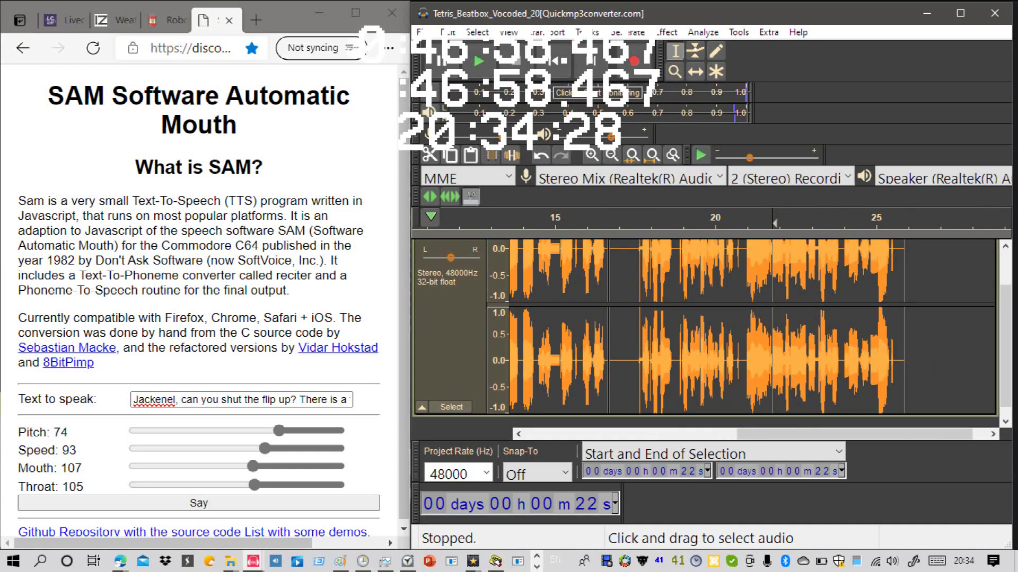
scroll(753, 326, up, 1)
click(678, 306)
key(space)
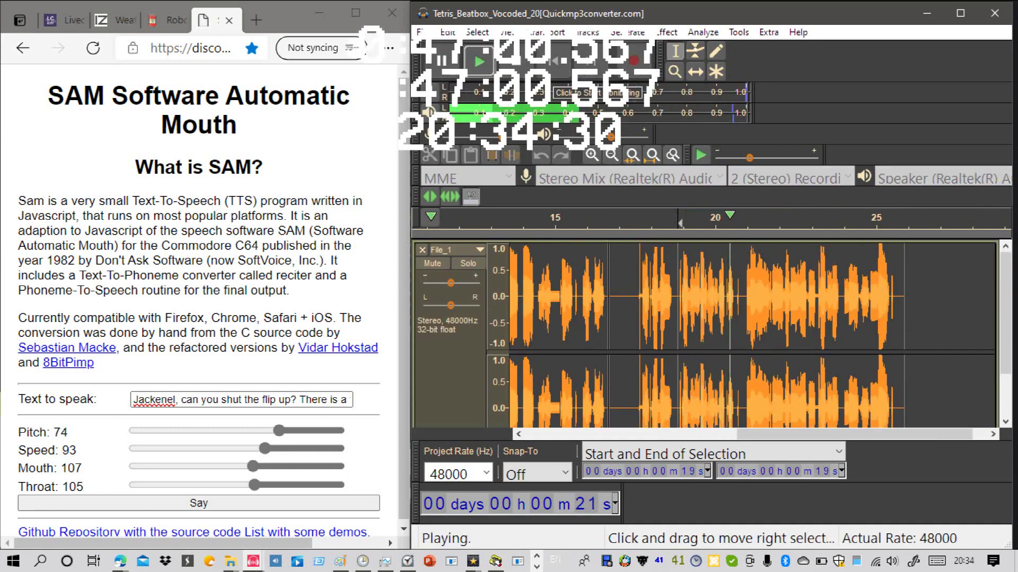
key(space)
Step: Find the exact start of the word to censor and select it from about 20.0 to 20.3 s
click(713, 329)
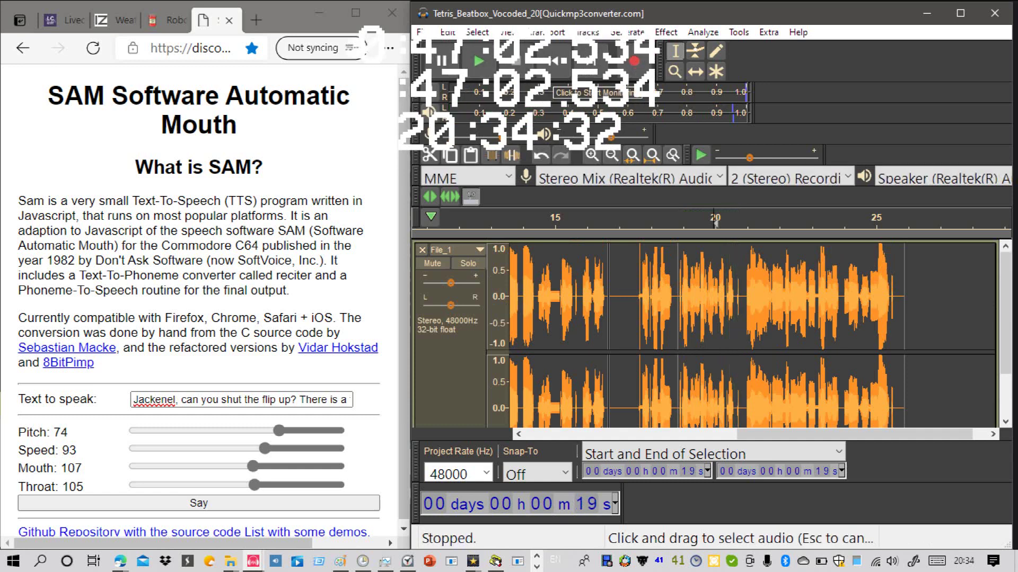
click(592, 155)
key(ctrl+1)
key(ctrl+1)
key(ctrl+1)
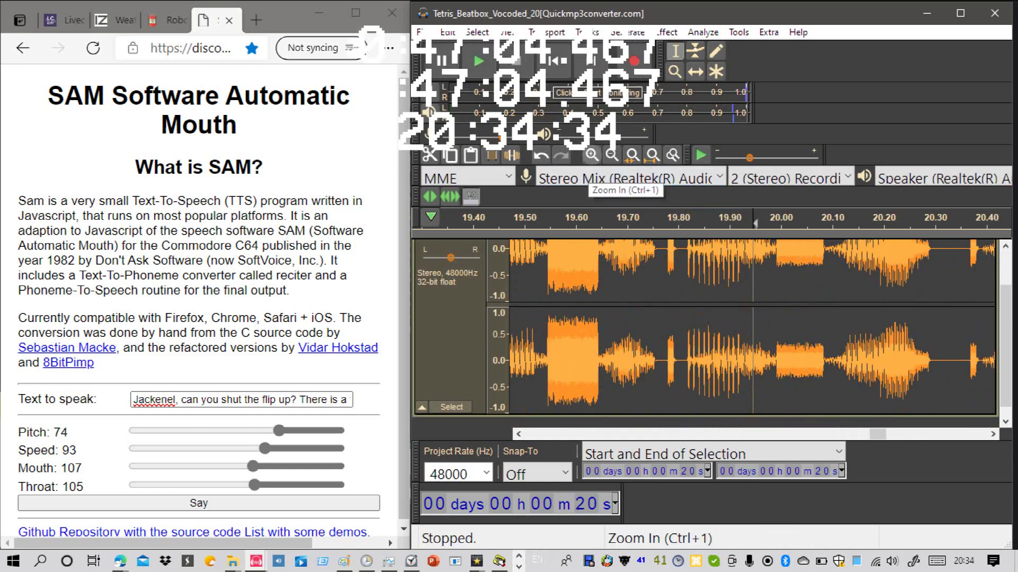
scroll(753, 334, up, 1)
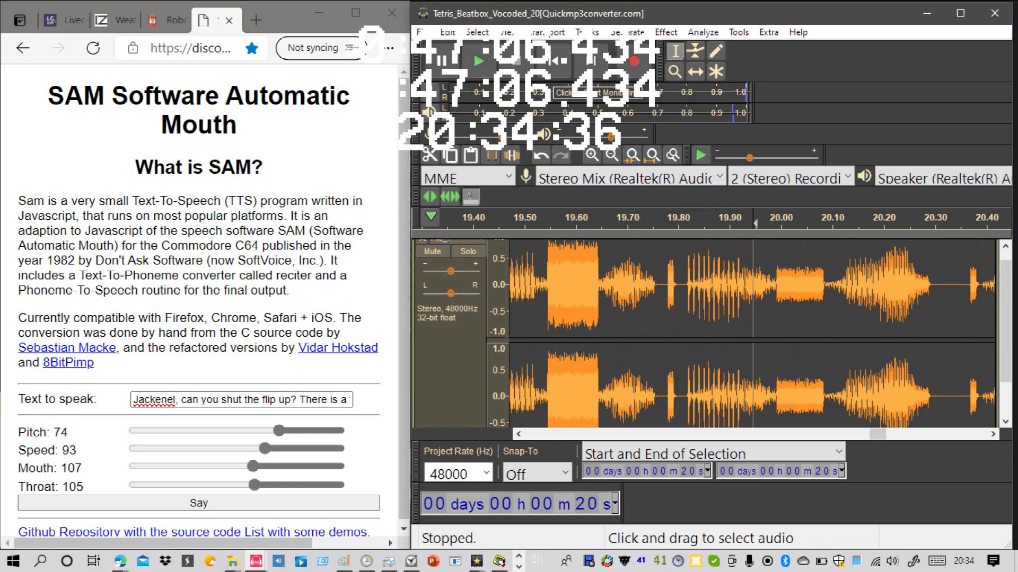
click(778, 329)
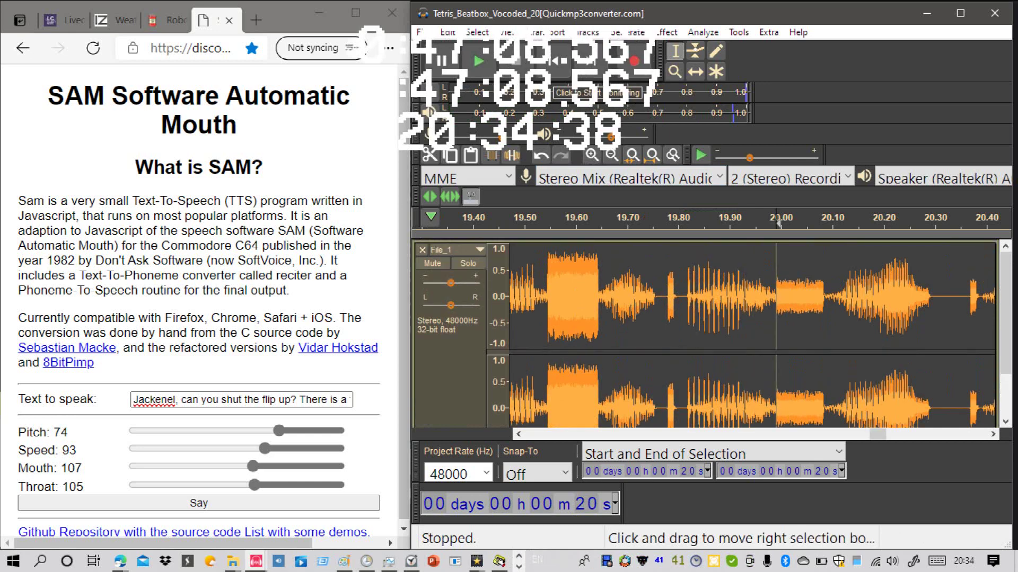
key(space)
key(space)
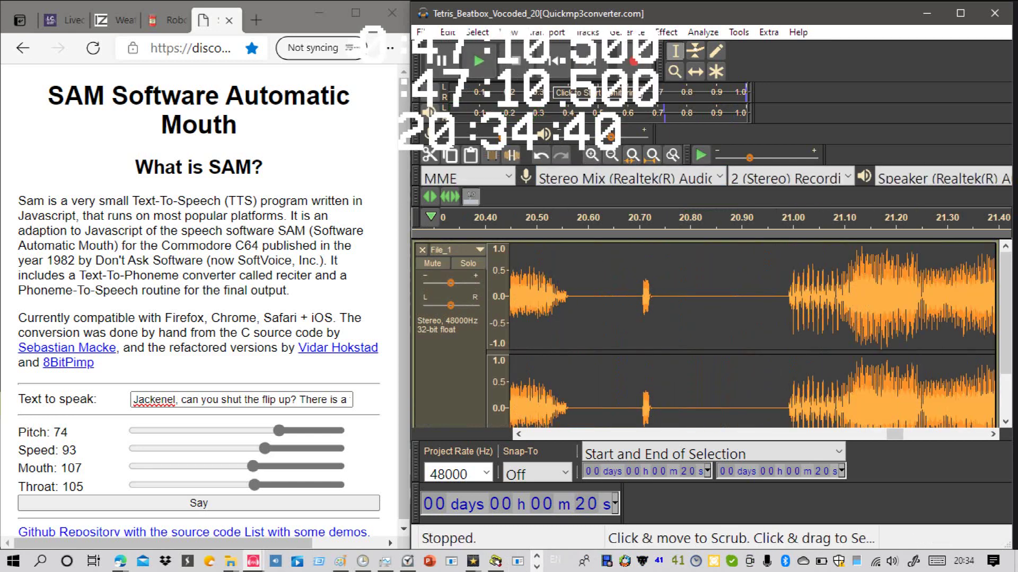
click(612, 155)
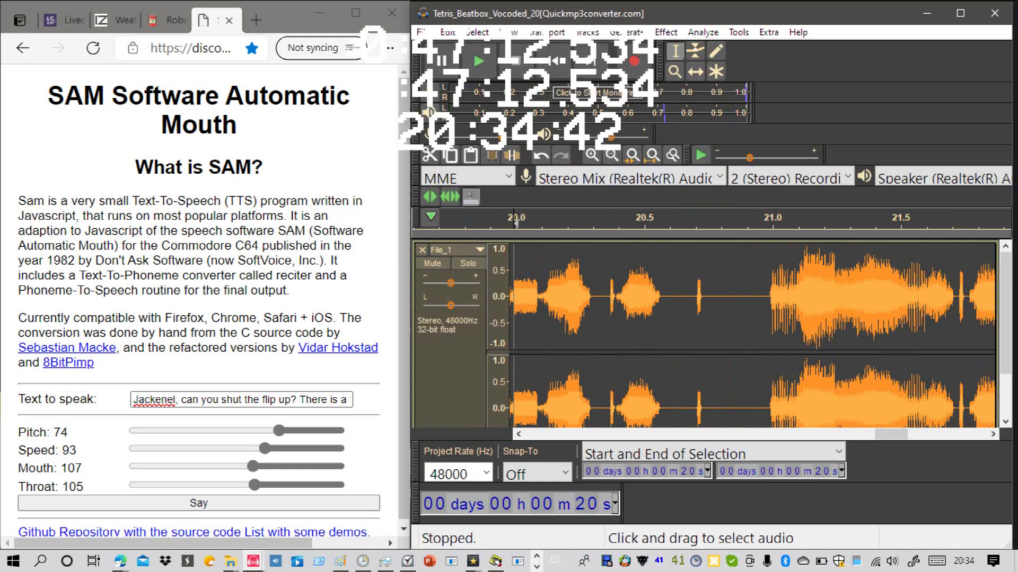
drag(549, 297, 593, 297)
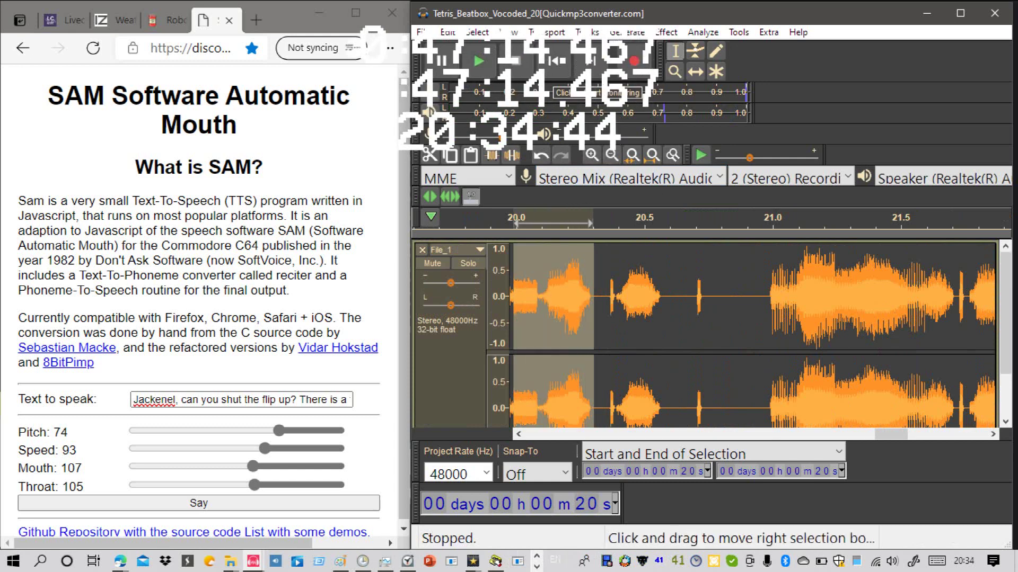
Step: Replace the selected word with generated noise
scroll(592, 297, down, 2)
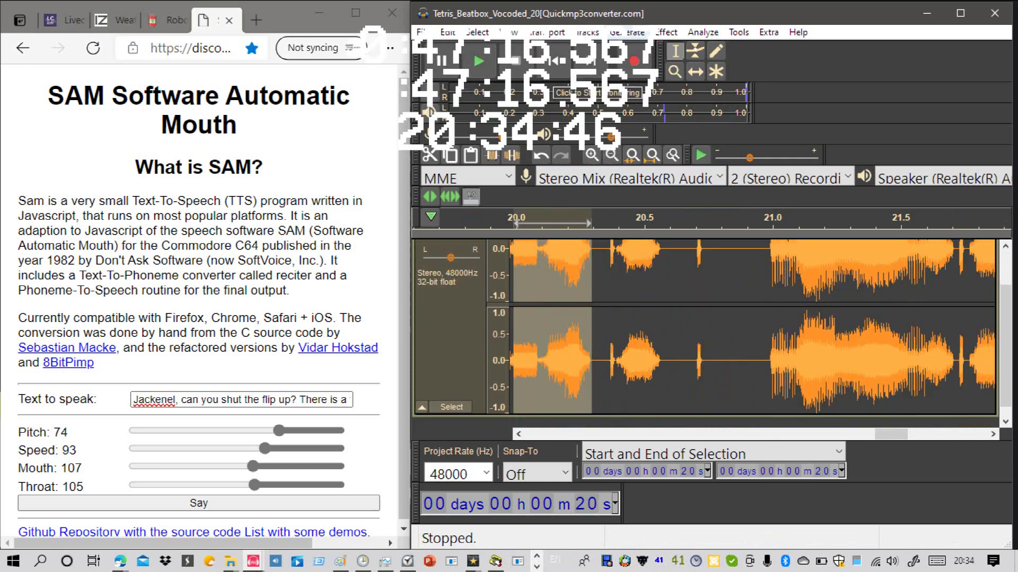
click(628, 33)
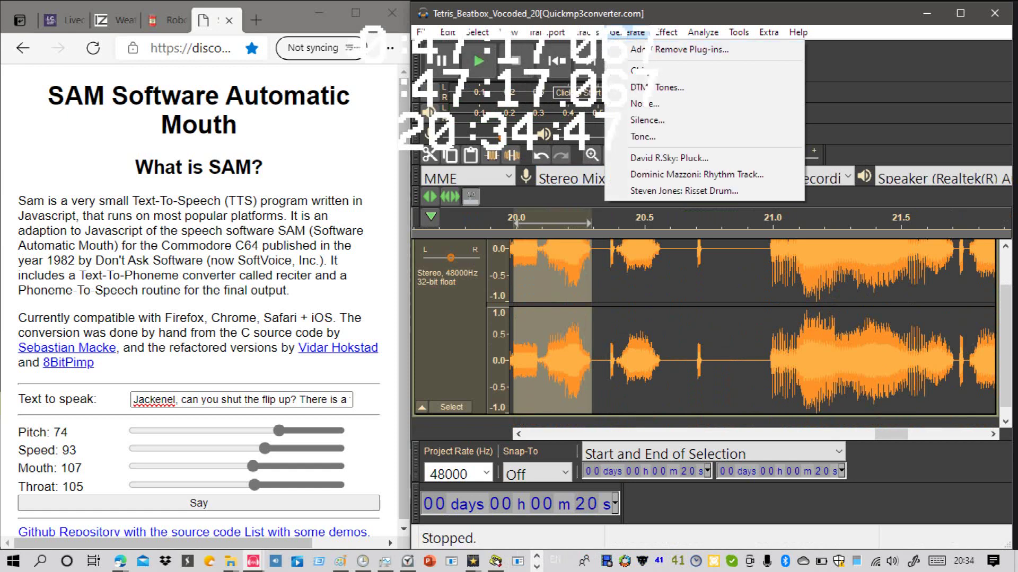
click(609, 121)
click(825, 322)
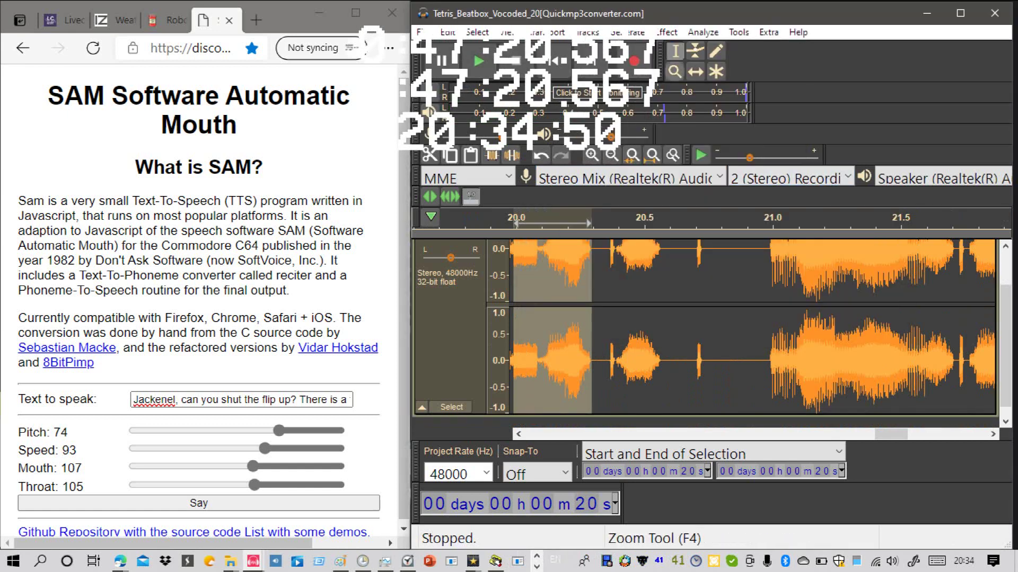
click(628, 32)
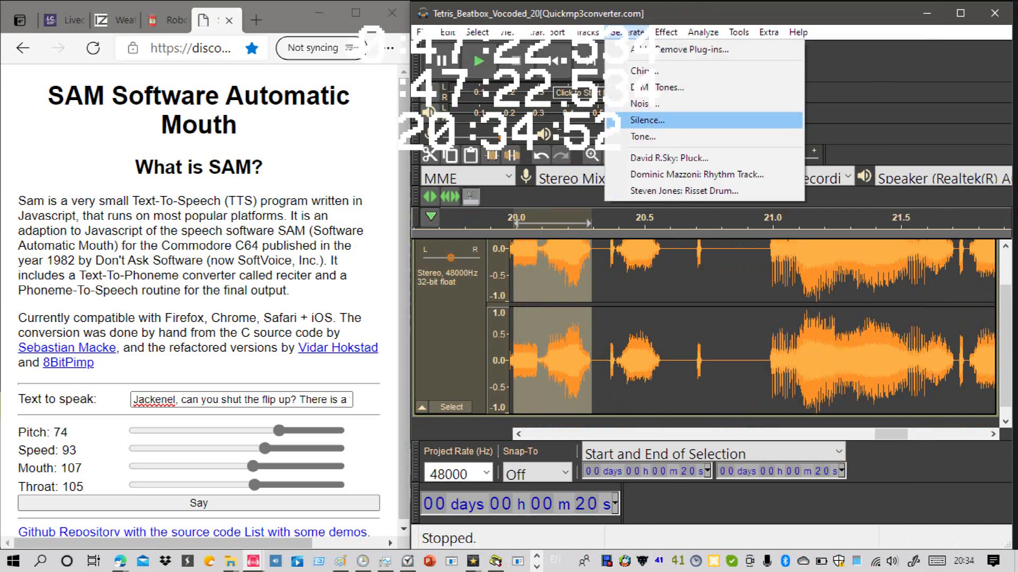
click(639, 104)
key(Return)
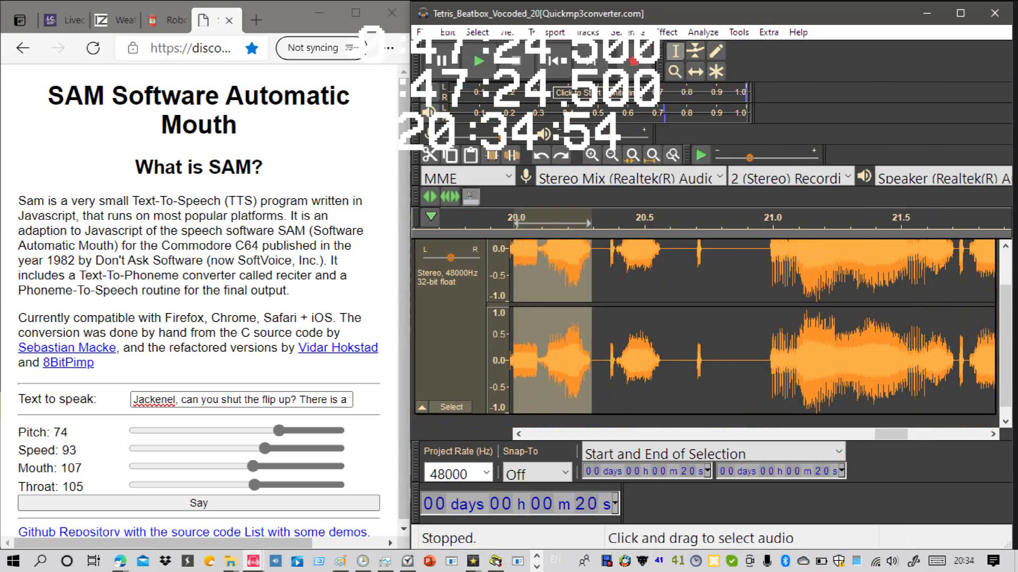
Step: Apply Hard Overdrive distortion to the selected noise with distortion amount and output level at 100
click(666, 32)
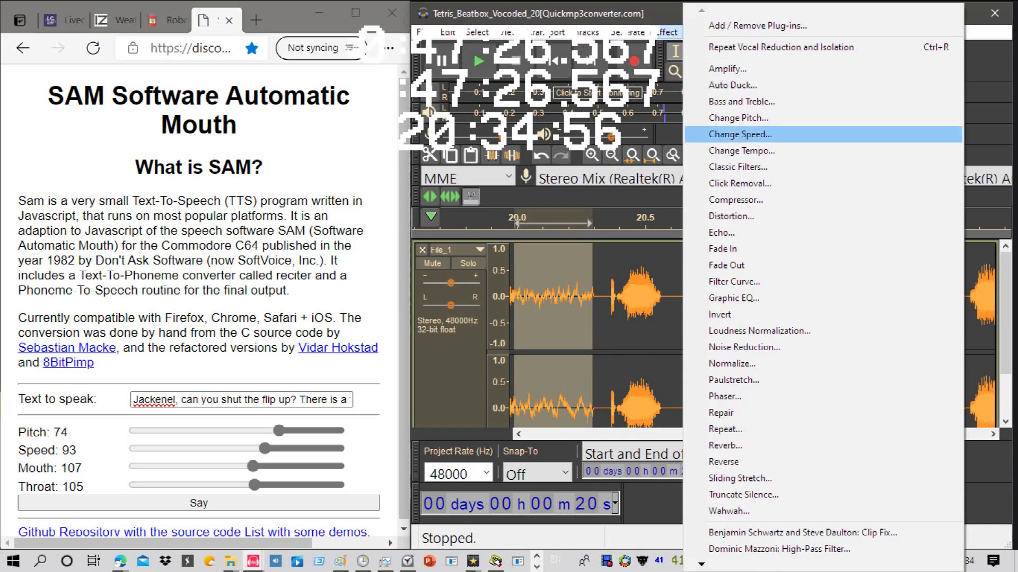
click(732, 217)
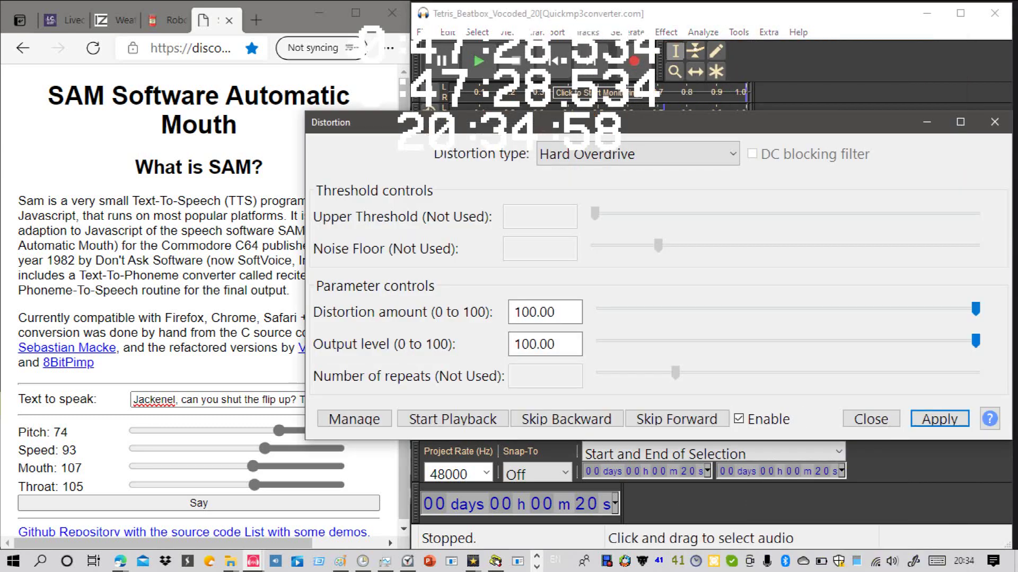
click(939, 420)
click(939, 419)
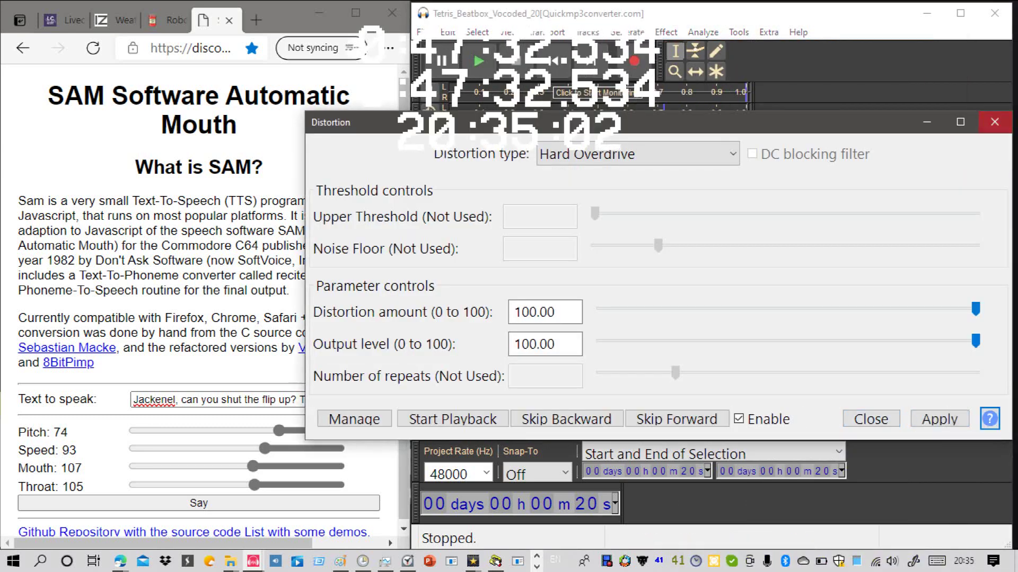
Step: Play the noise and then the recorded line from about 19 s to check the censored word
key(space)
key(ctrl+3)
key(ctrl+3)
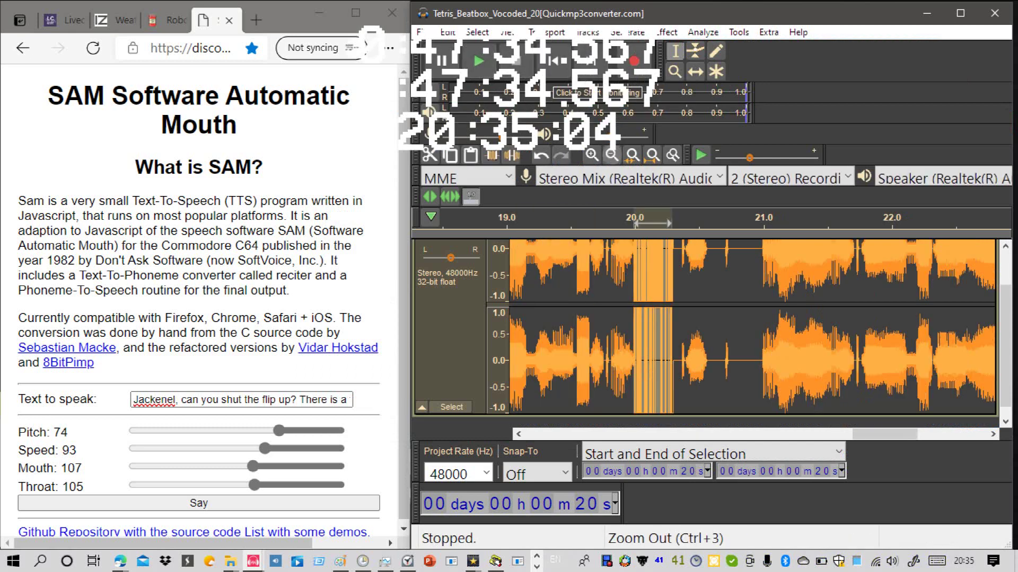
scroll(617, 318, up, 2)
click(617, 318)
key(space)
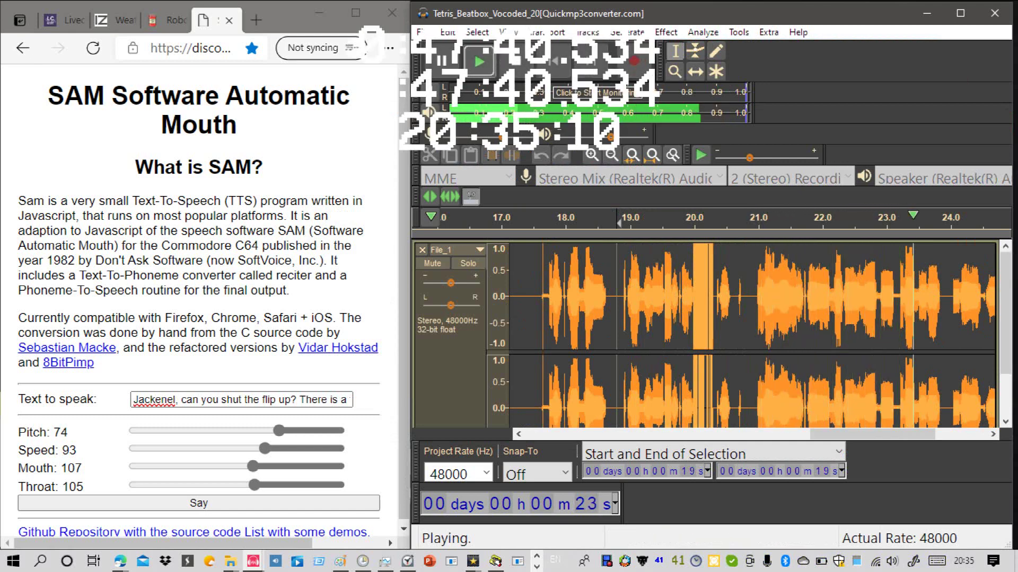
click(612, 154)
click(612, 154)
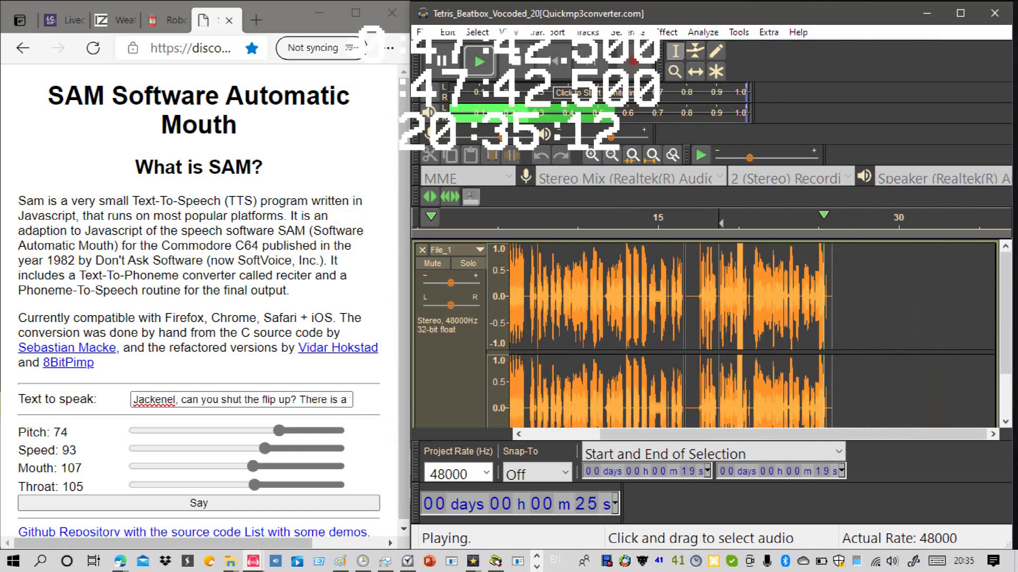
key(space)
Step: Trim the silent tail at the end of the recorded line, at about 26 s
click(850, 328)
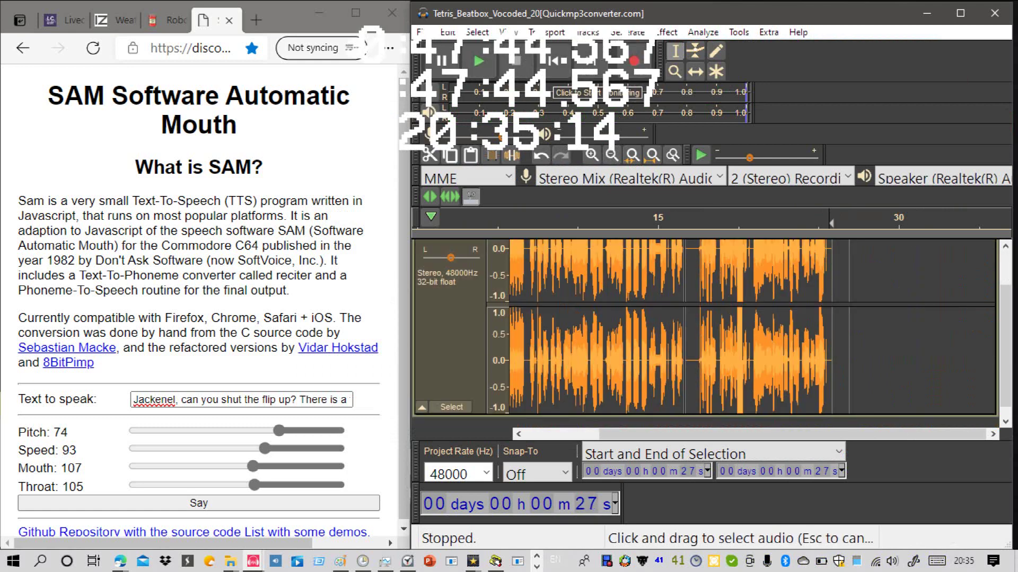
click(830, 318)
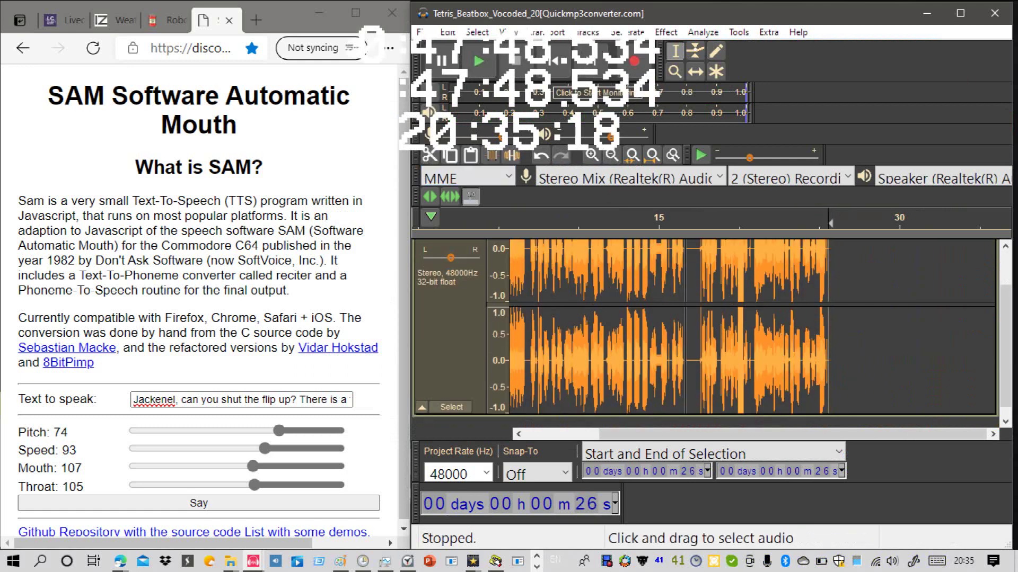
scroll(705, 334, up, 2)
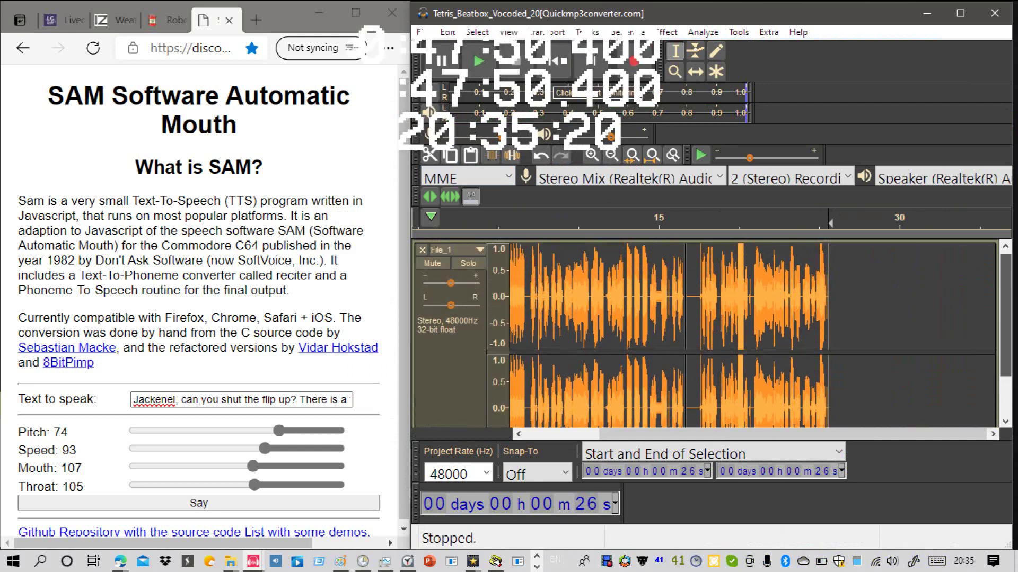
Step: Have SAM speak the line at pitch 57 and then at pitch 100
drag(279, 431, 293, 430)
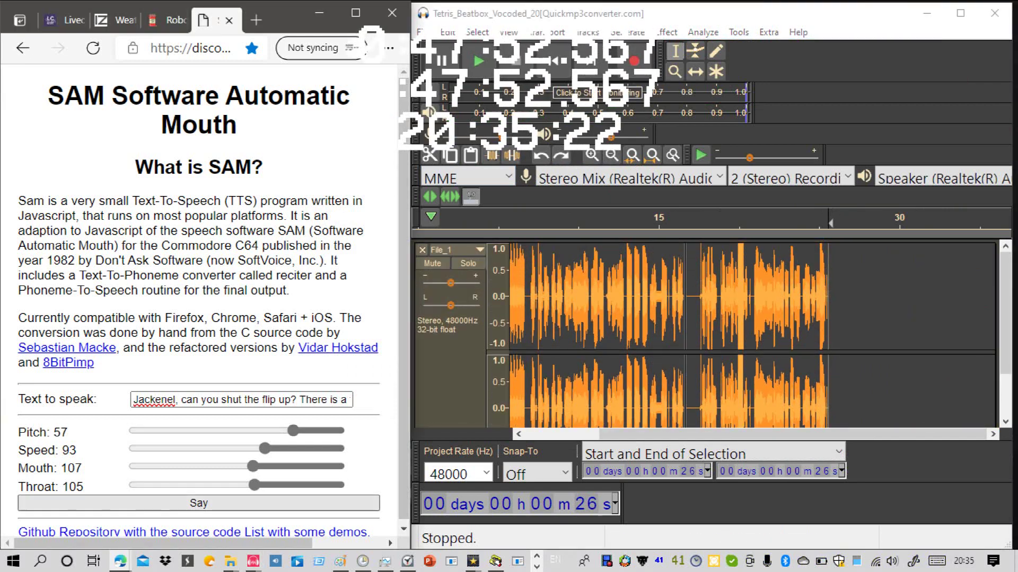
click(199, 503)
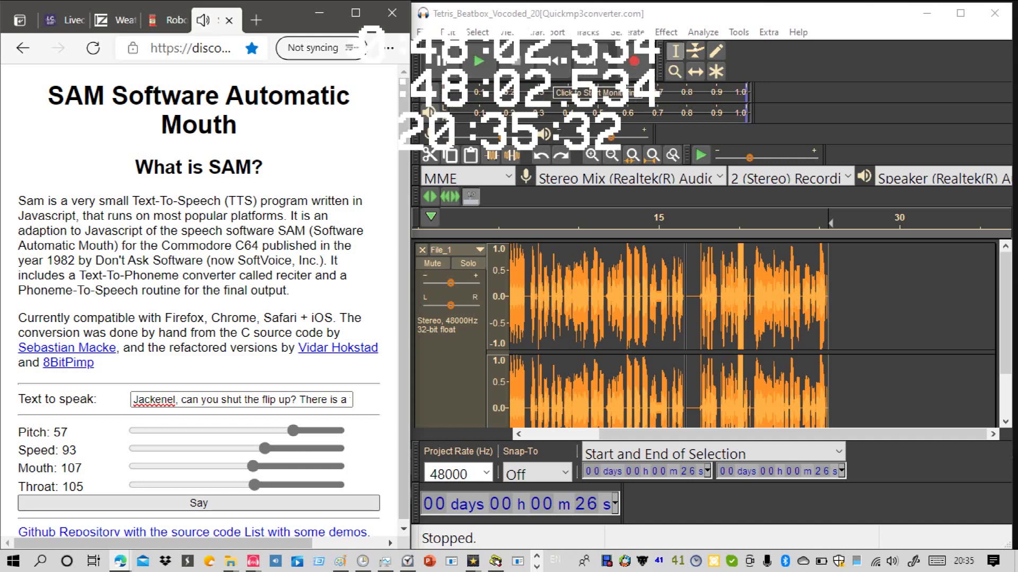
drag(293, 431, 259, 431)
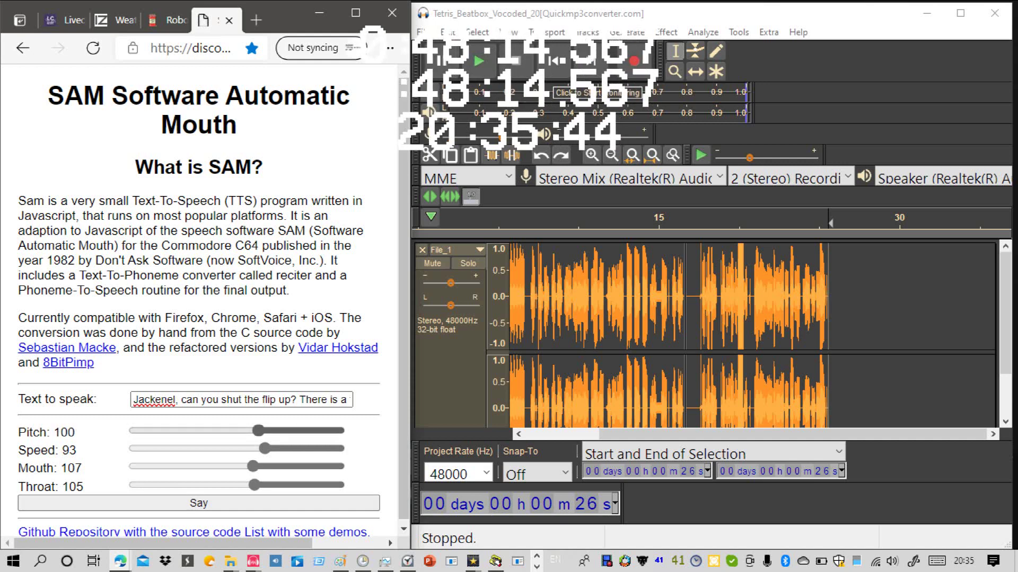
click(228, 503)
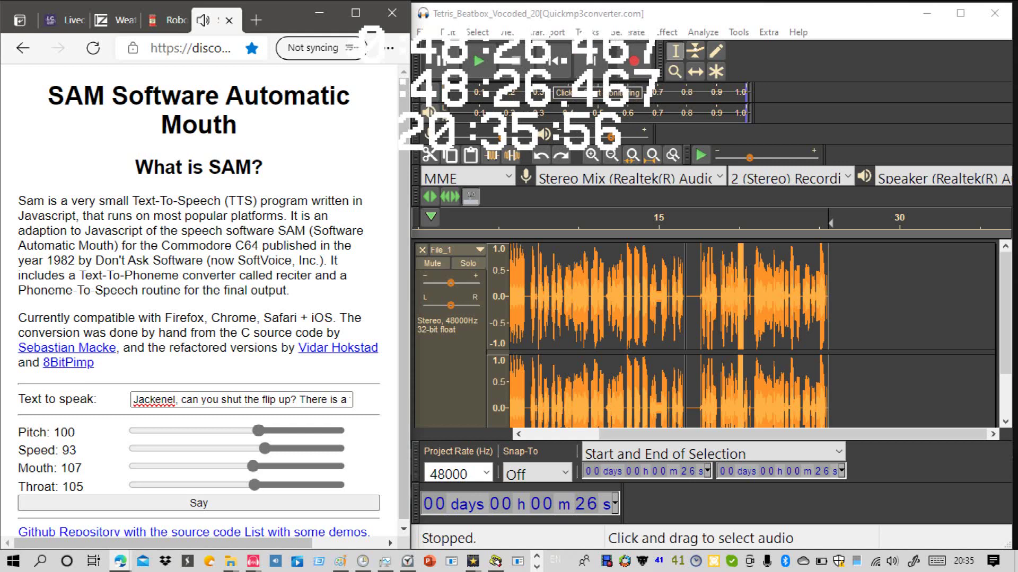
Step: Cut the silent gap between about 17 and 18 s, just before the recorded line
scroll(753, 328, down, 1)
click(702, 329)
drag(700, 328, 685, 329)
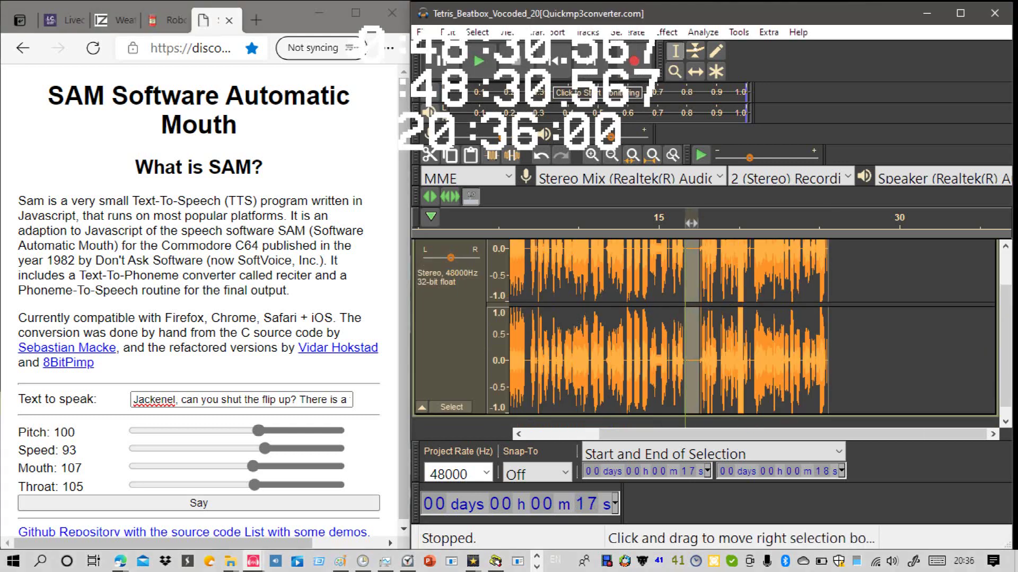
scroll(692, 328, up, 1)
click(430, 155)
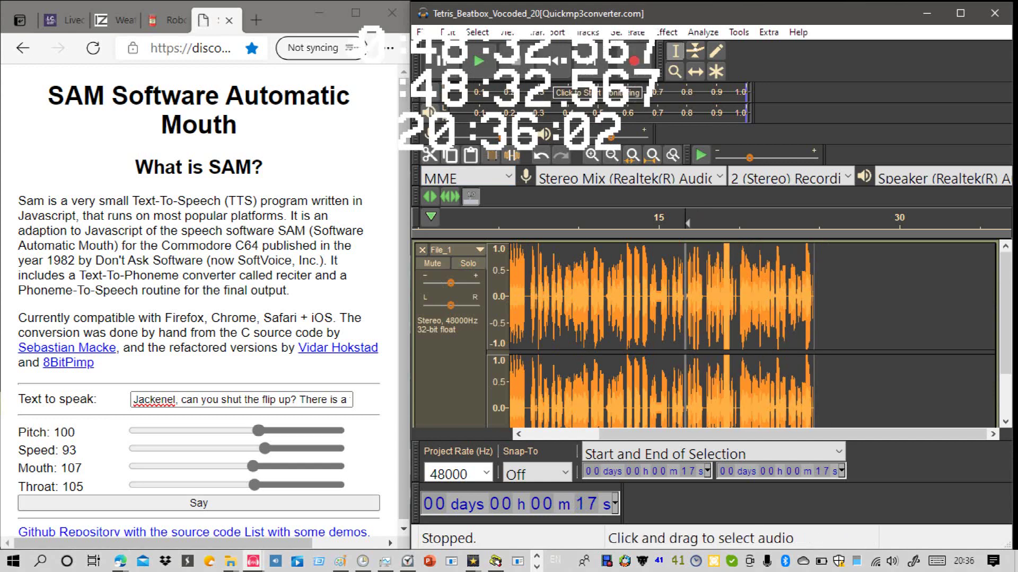
Step: Play the recording from about 16 s to check the tightened join, and place the cursor at its end, at about 25 s
scroll(689, 329, down, 1)
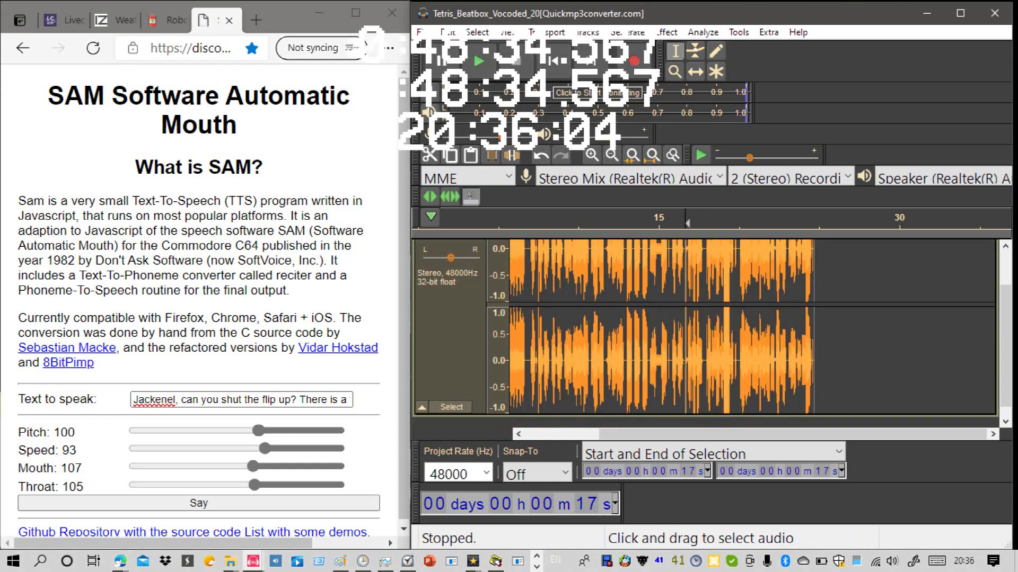
scroll(669, 318, up, 1)
click(668, 318)
key(space)
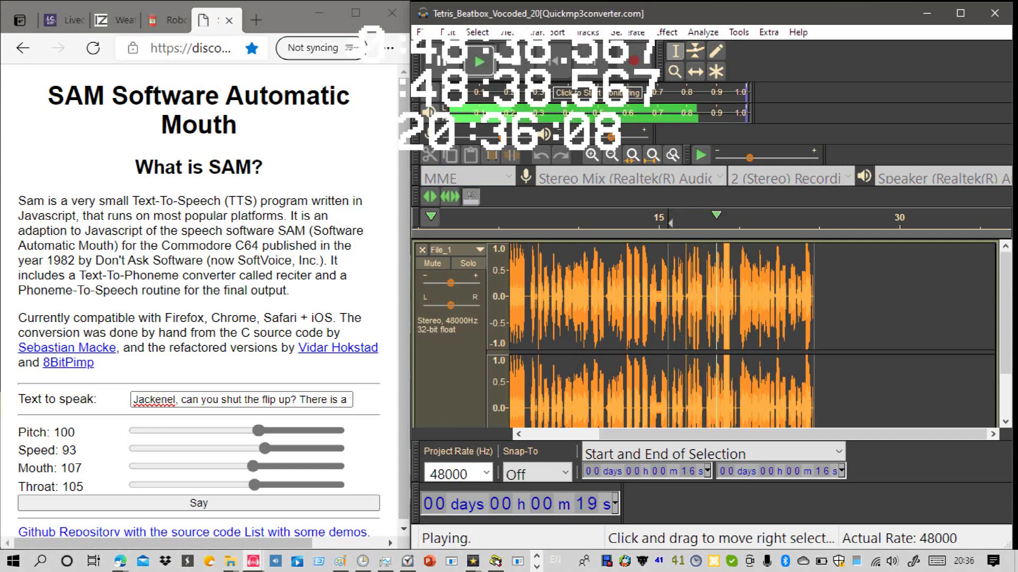
key(space)
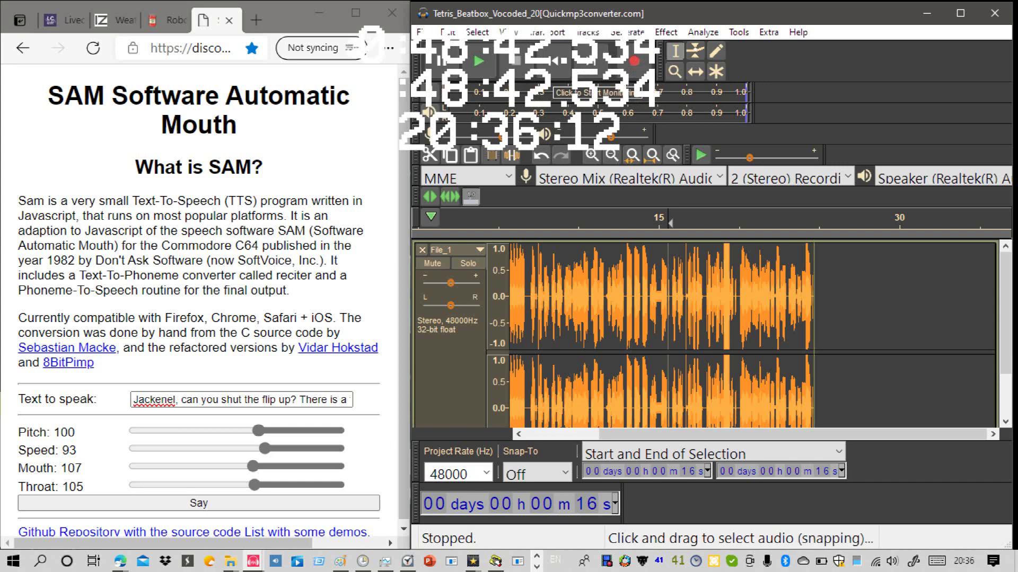
click(814, 318)
scroll(814, 318, down, 1)
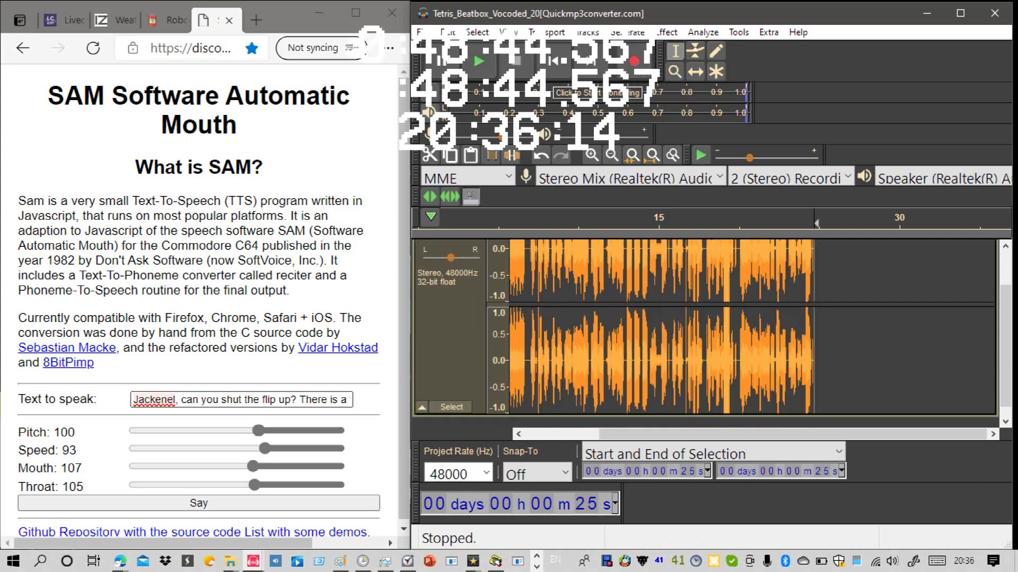
Step: Reload the SAM page, replace the default text with "EEEEEEEEEEREERDFERD" and have it spoken
click(93, 48)
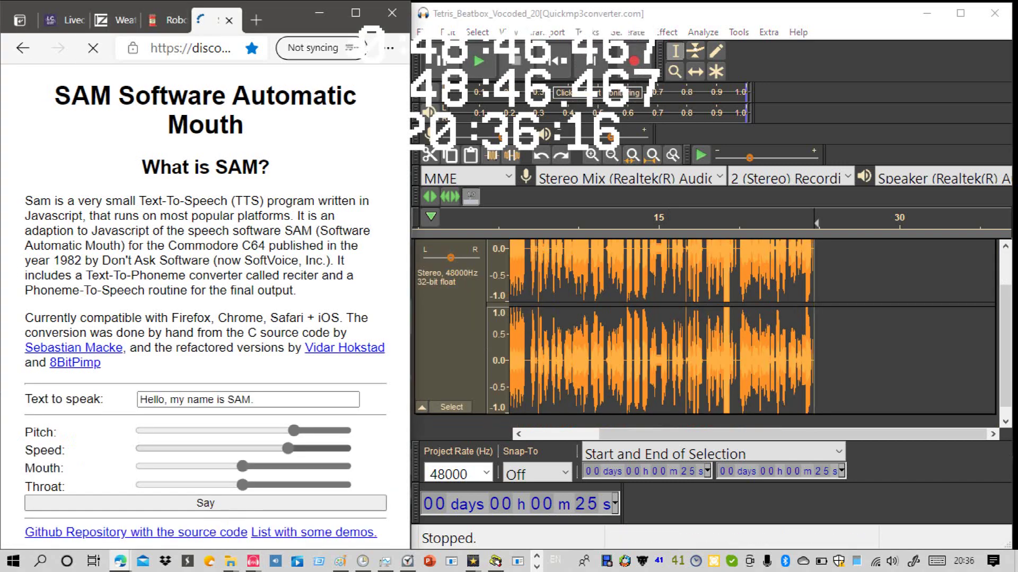
drag(255, 399, 139, 400)
drag(249, 400, 153, 392)
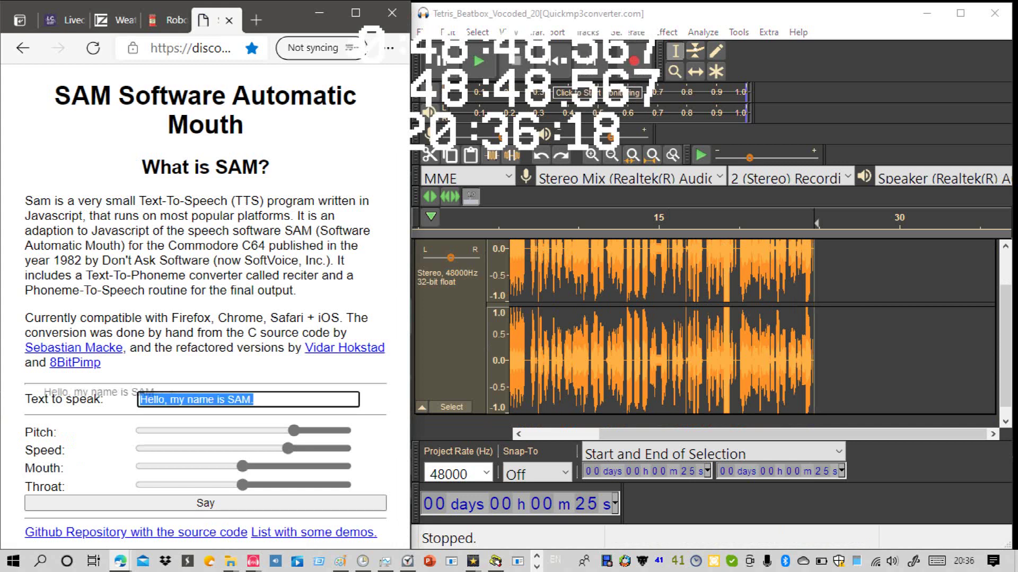
text(EEE)
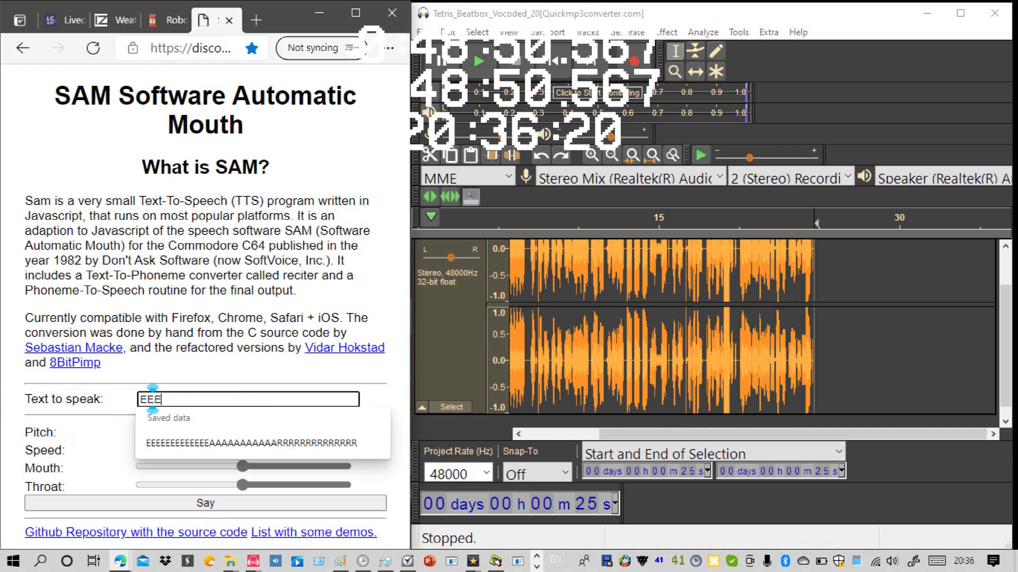
text(EEEEEEEREERDFERD)
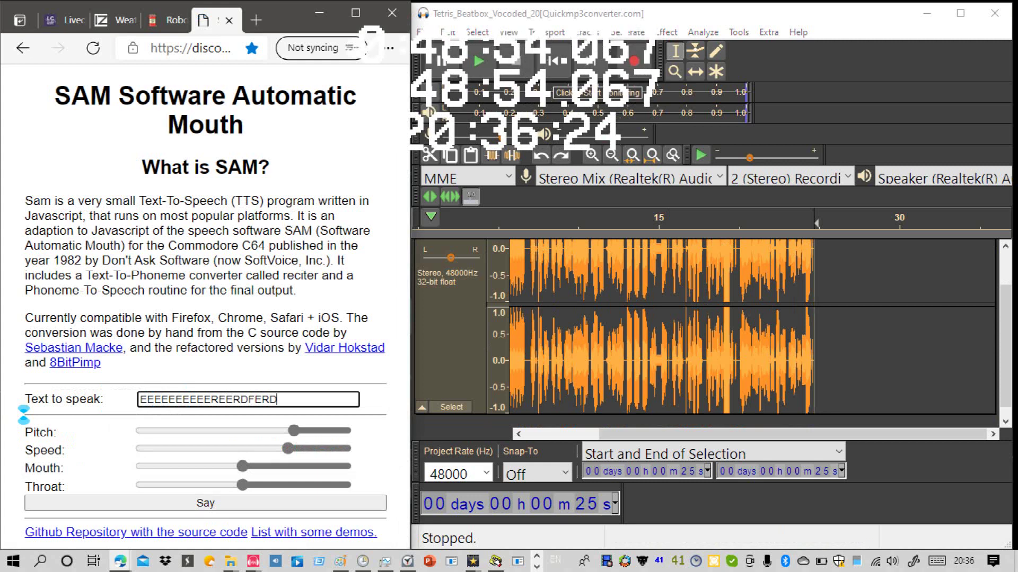
click(206, 503)
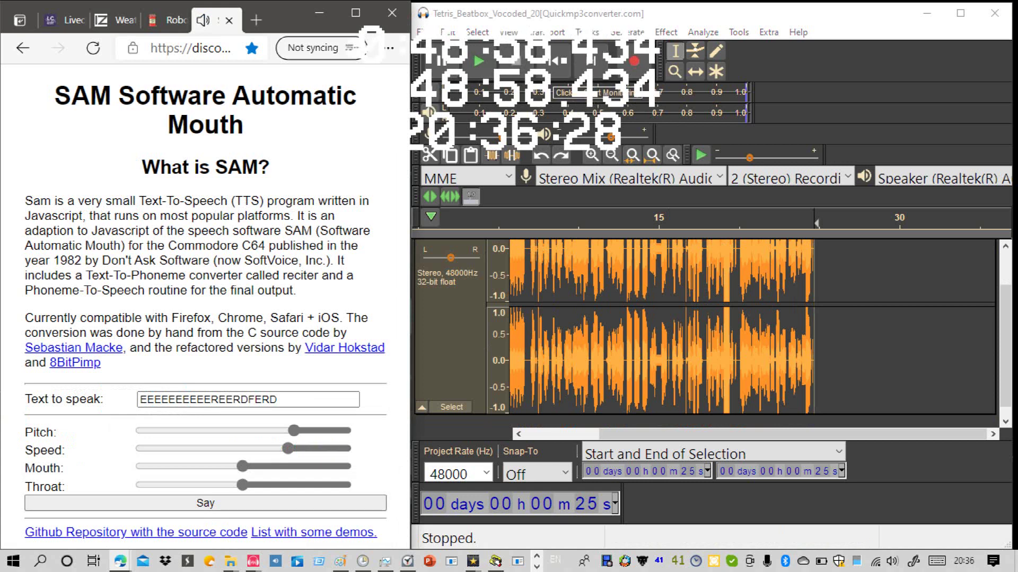
Step: Append ". ERTDHEYTHDYEHRTH" to the text to speak and have SAM speak it
key(shift+Tab)
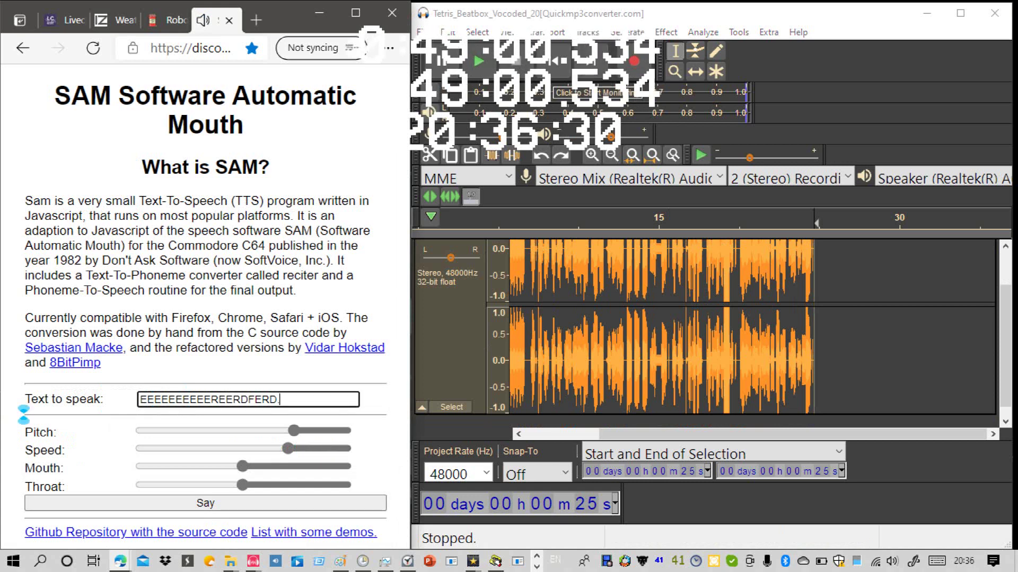
text(ERTDHEYTHD)
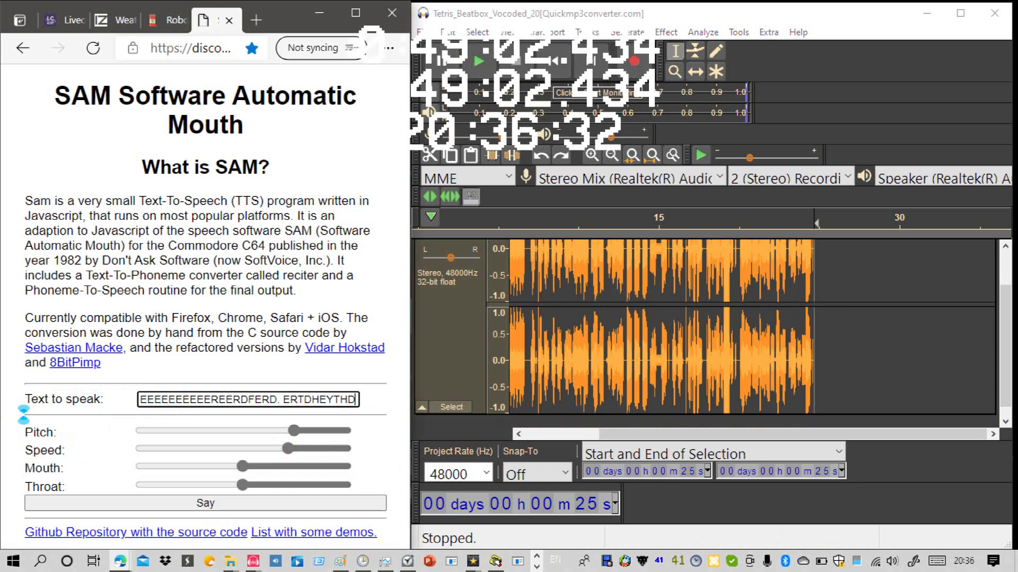
text(YEHRTH)
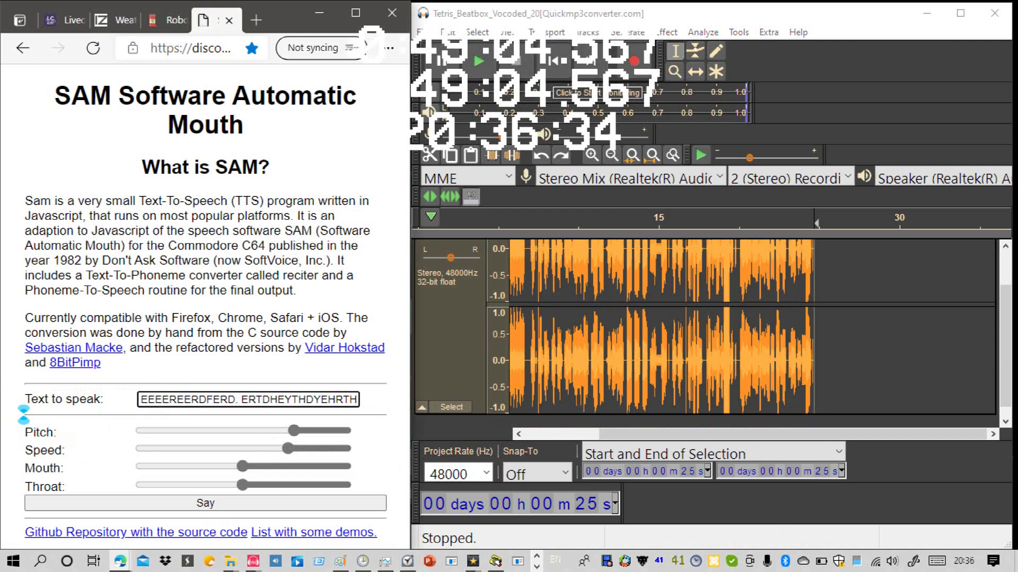
click(205, 504)
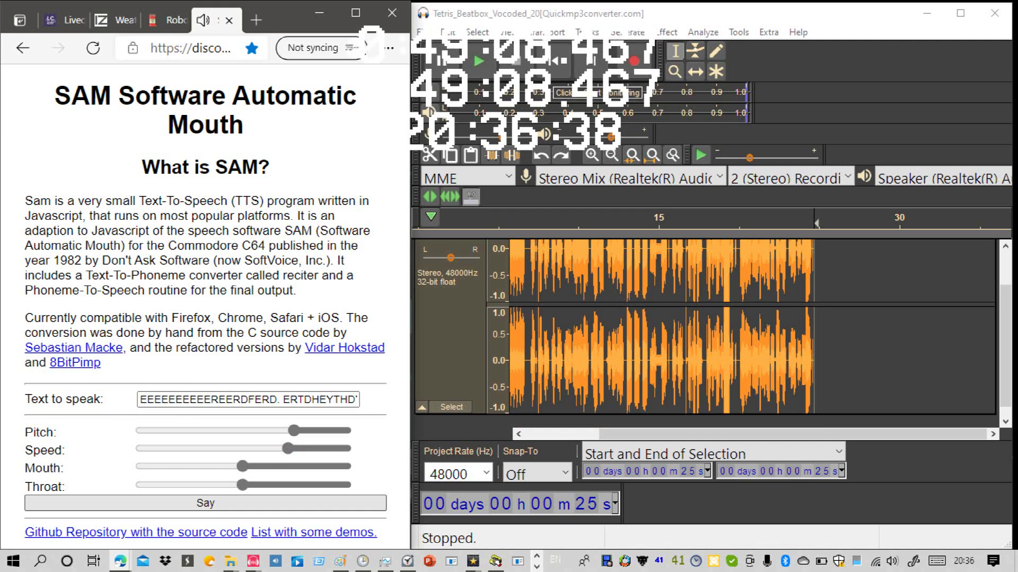
key(Return)
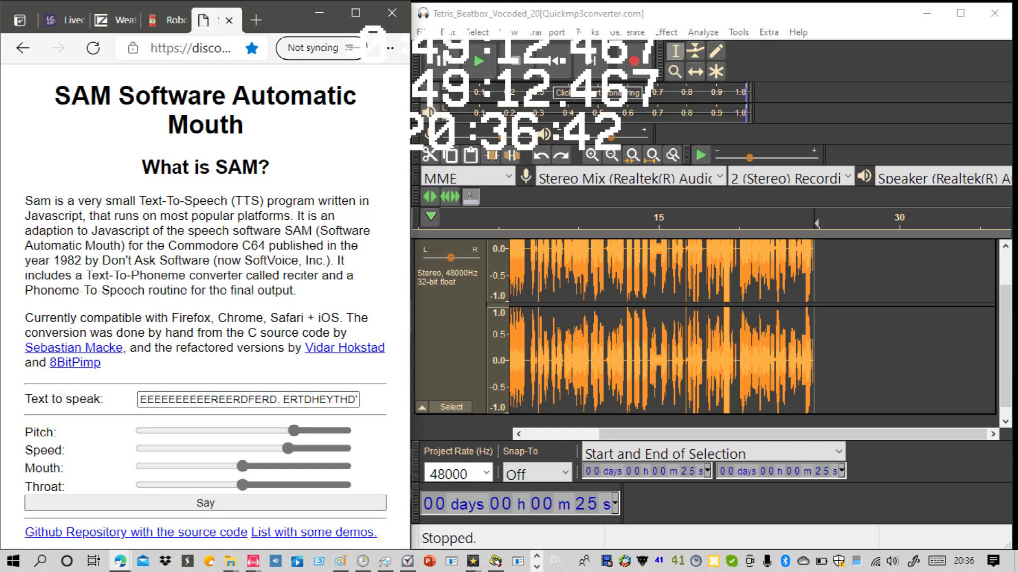
Step: Append a period and a random run of G, J and H letters to the text, and delete the extra lowercase a's after it
click(318, 399)
key(End)
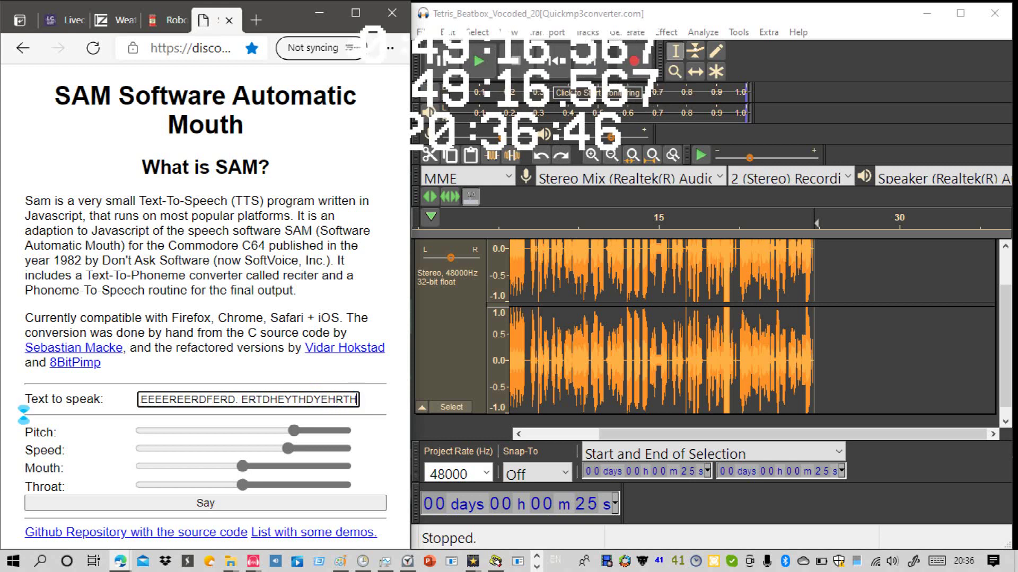
text(. GJHJGJHJGJH)
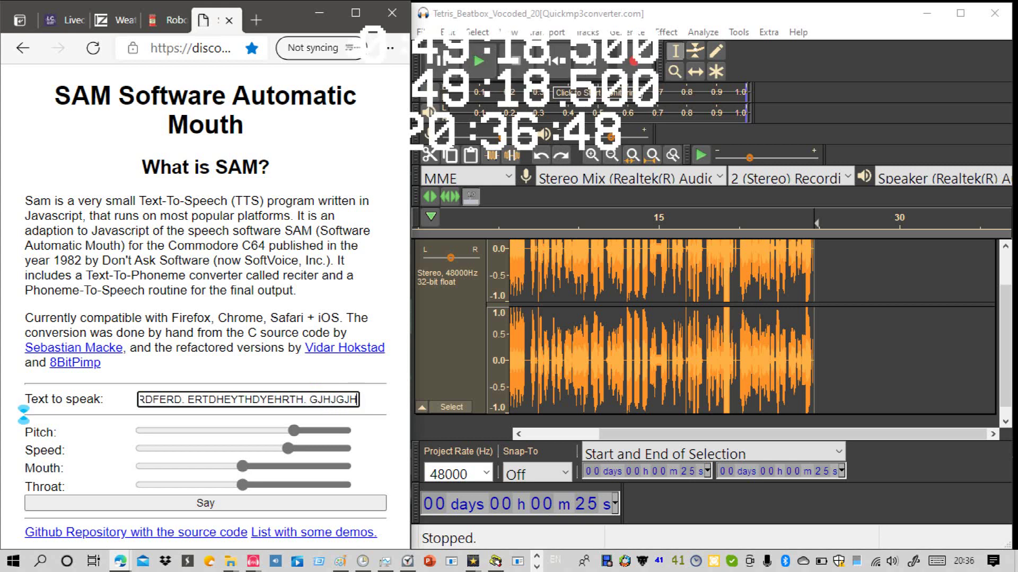
text(JGJGJGJHJGHJG)
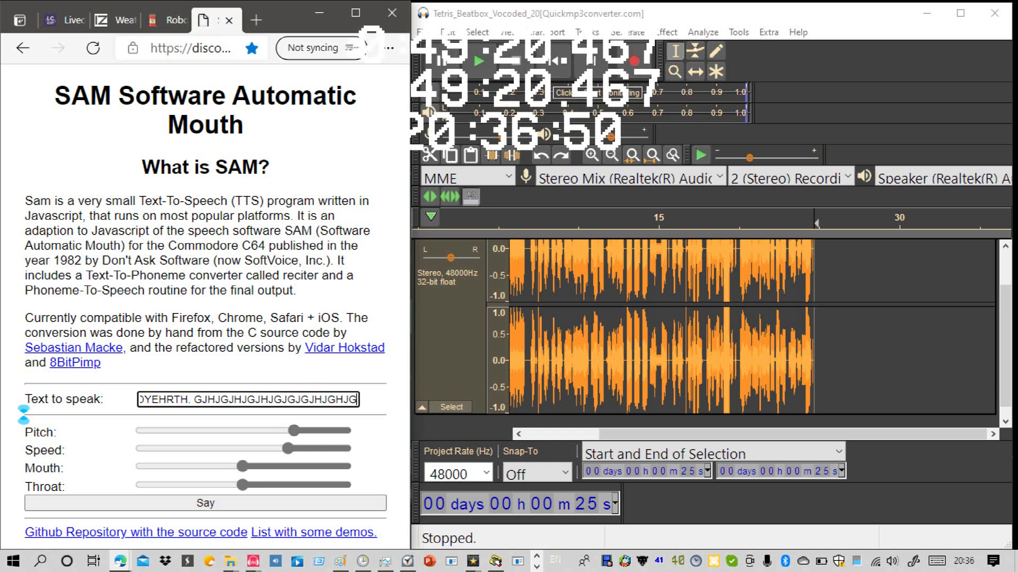
text(JGJJGJGGaaaaaaaaaaaaaaaaa)
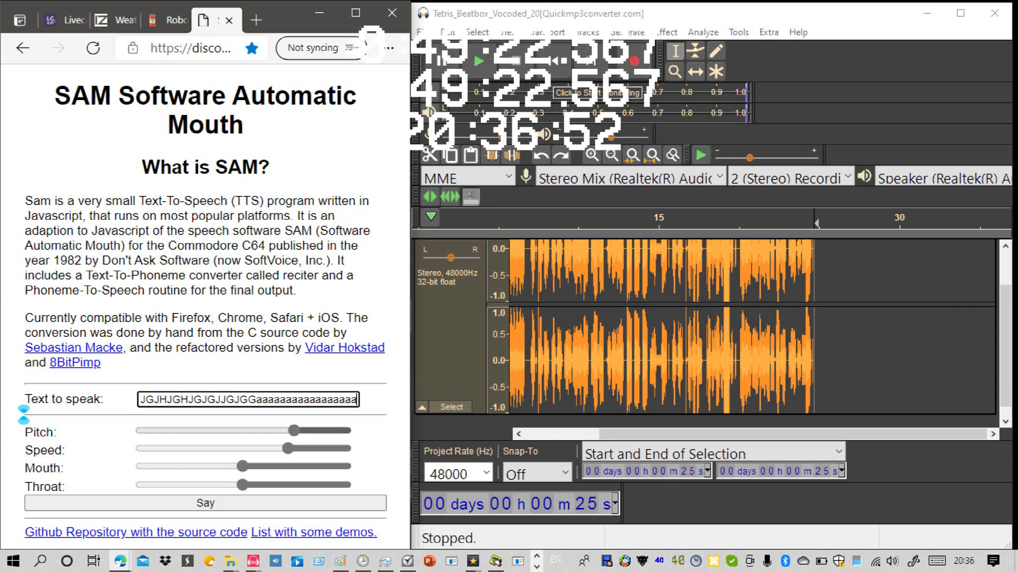
key(BackSpace)
key(BackSpace)
key(BackSpace)
key(BackSpace)
key(BackSpace)
key(BackSpace)
key(BackSpace)
key(BackSpace)
key(BackSpace)
key(BackSpace)
key(BackSpace)
key(BackSpace)
key(BackSpace)
key(BackSpace)
key(BackSpace)
key(BackSpace)
key(BackSpace)
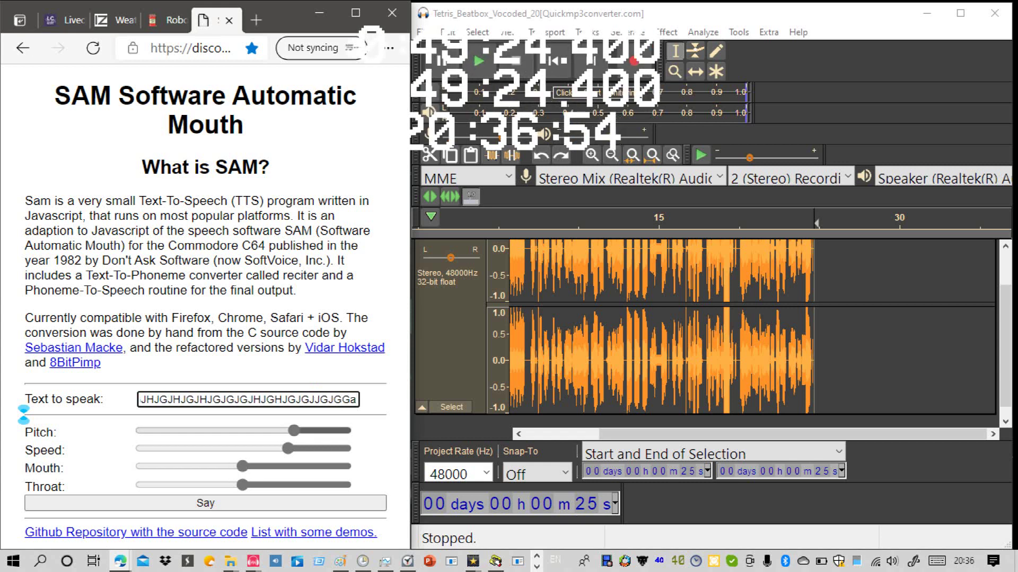
Step: Extend the text with a long run of capital A's, repeated "EA" and random letters starting "TRERSGFHHEY", and have SAM speak it
text(AAAAAAAAAA)
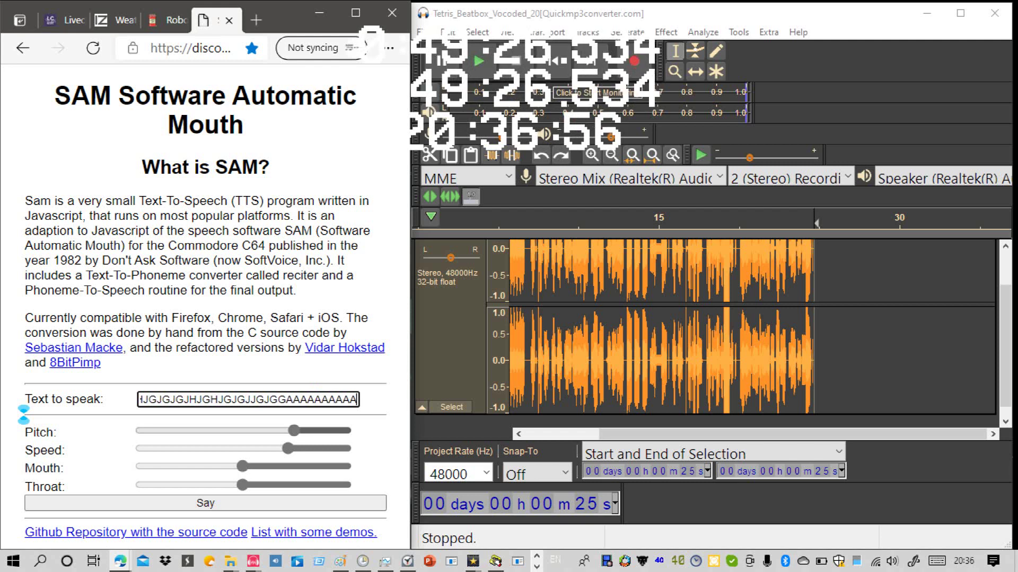
text(AAAAAAAAAAAAAAAAAAAAAAAAAAAAAAEAEAEA)
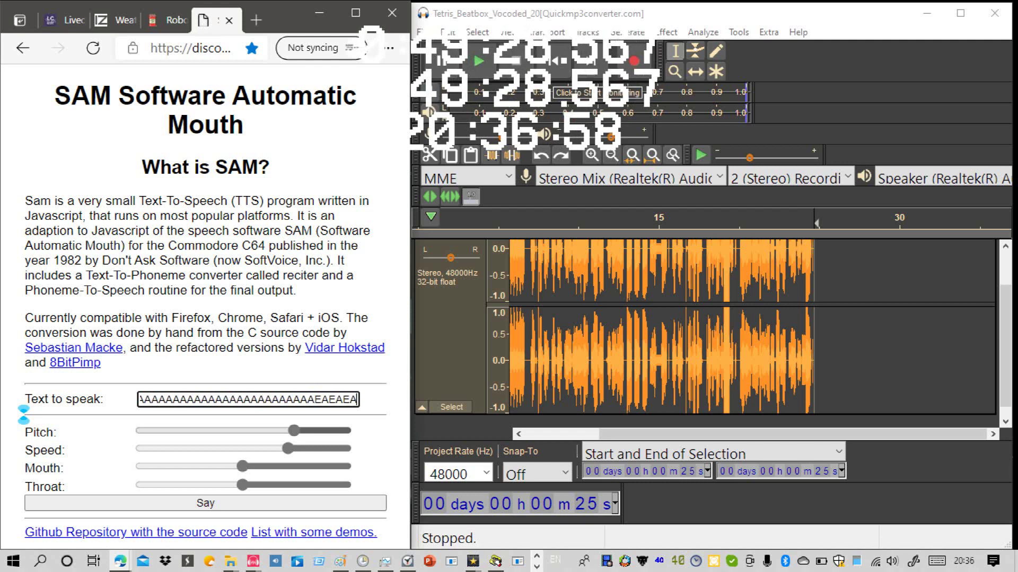
text(EAEAEAEAEAEAEA)
text(TRERSG)
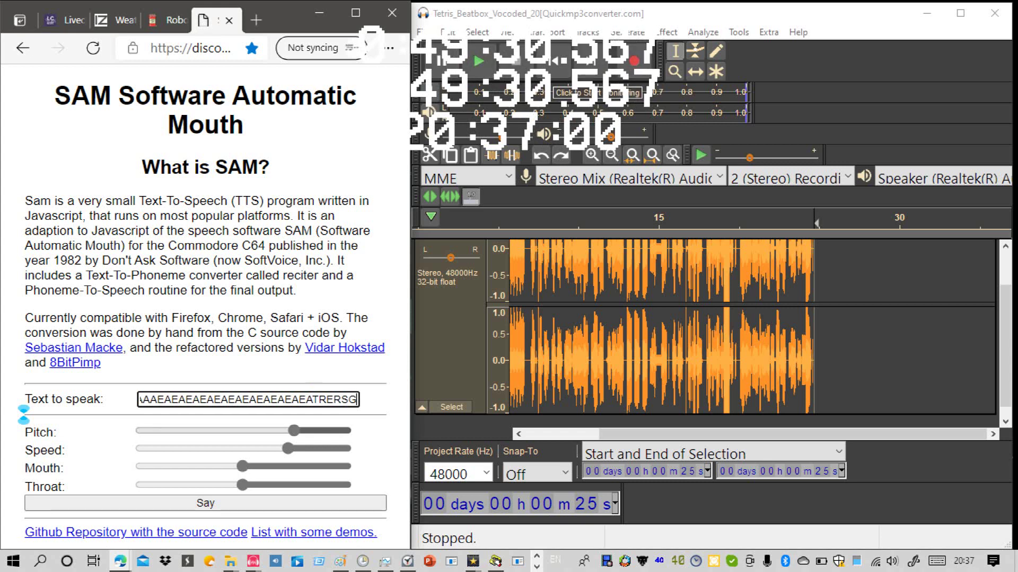
text(FHHEYFHDHDHGGYRFGFHVUERHVUI)
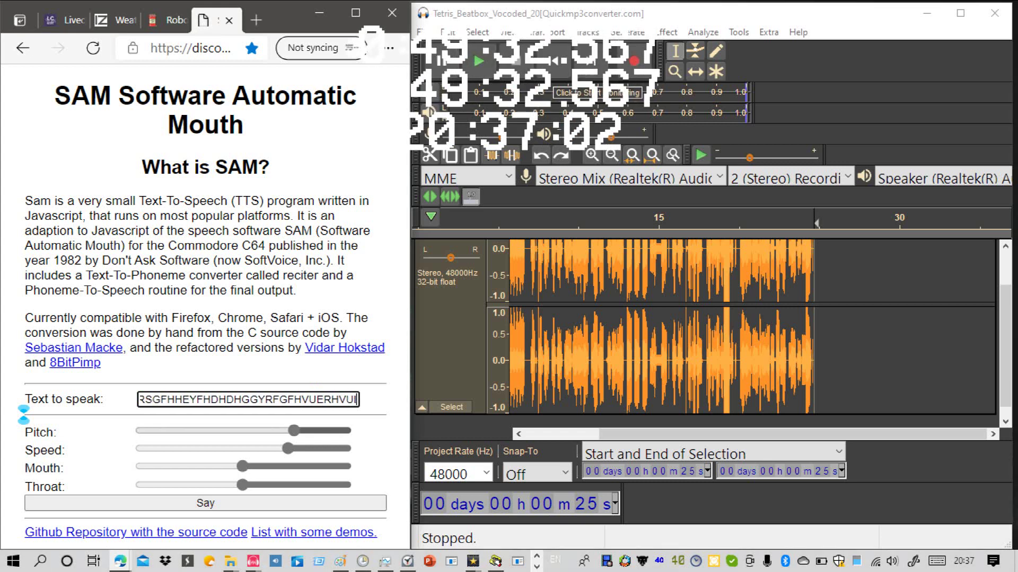
text(I)
click(205, 503)
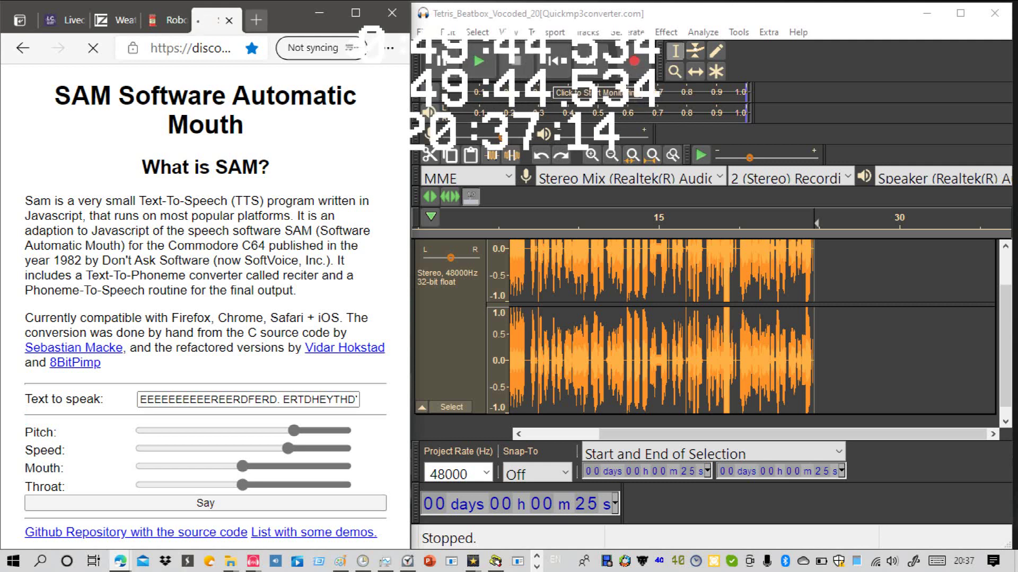
Step: Close the SAM tab and reopen the saved SAM page in a fresh browser tab
click(256, 20)
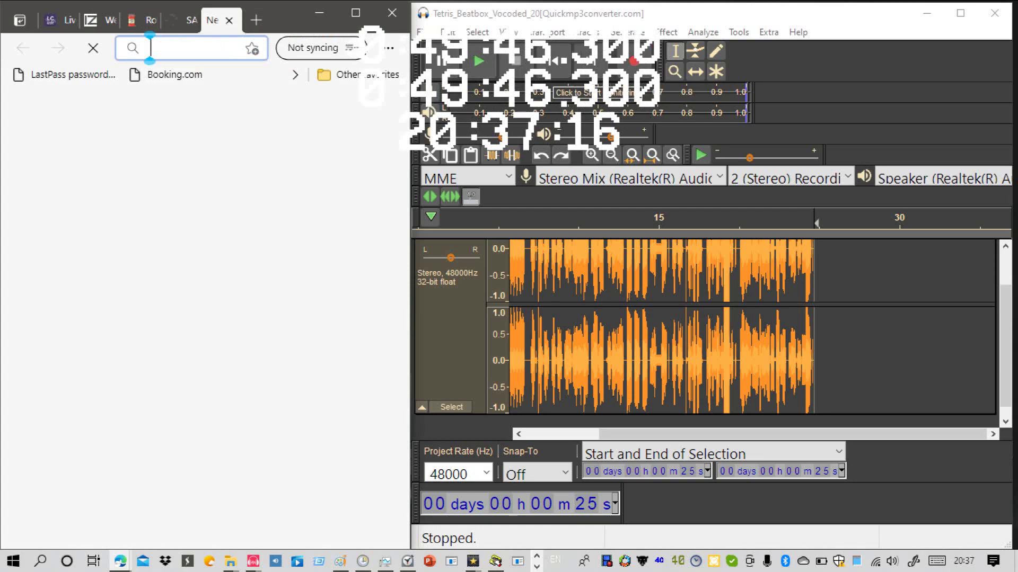
click(184, 20)
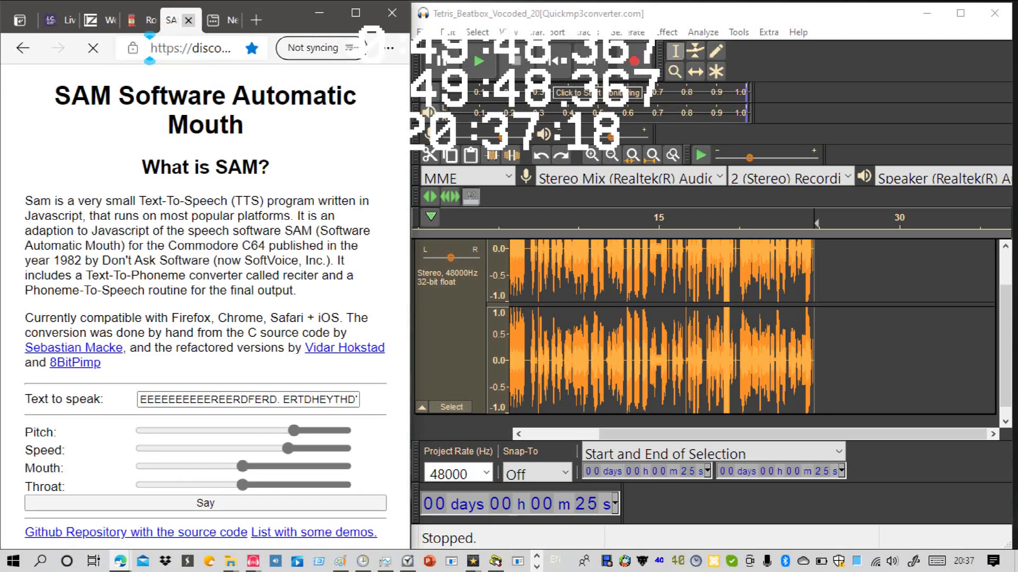
click(188, 21)
click(216, 20)
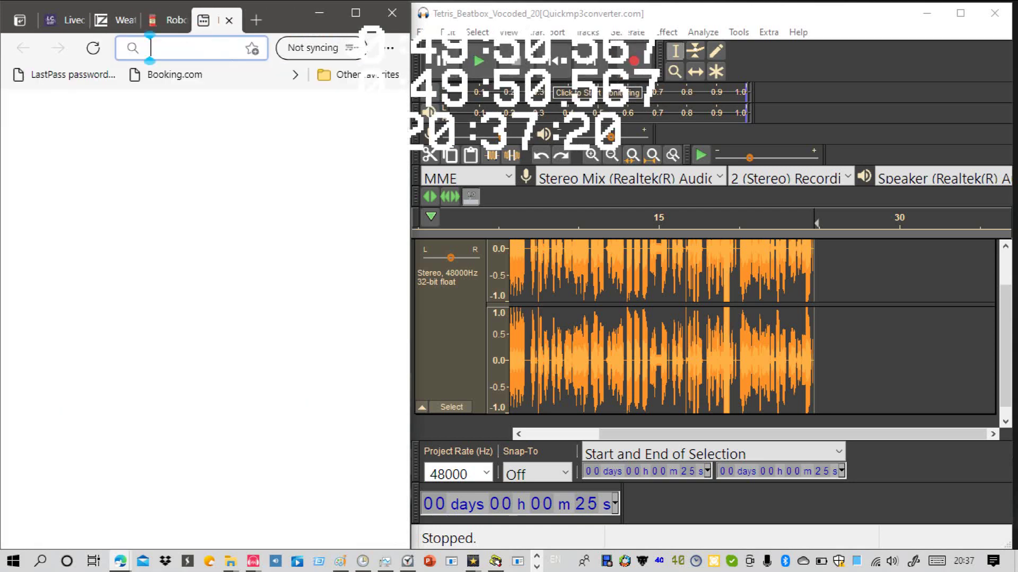
text(S)
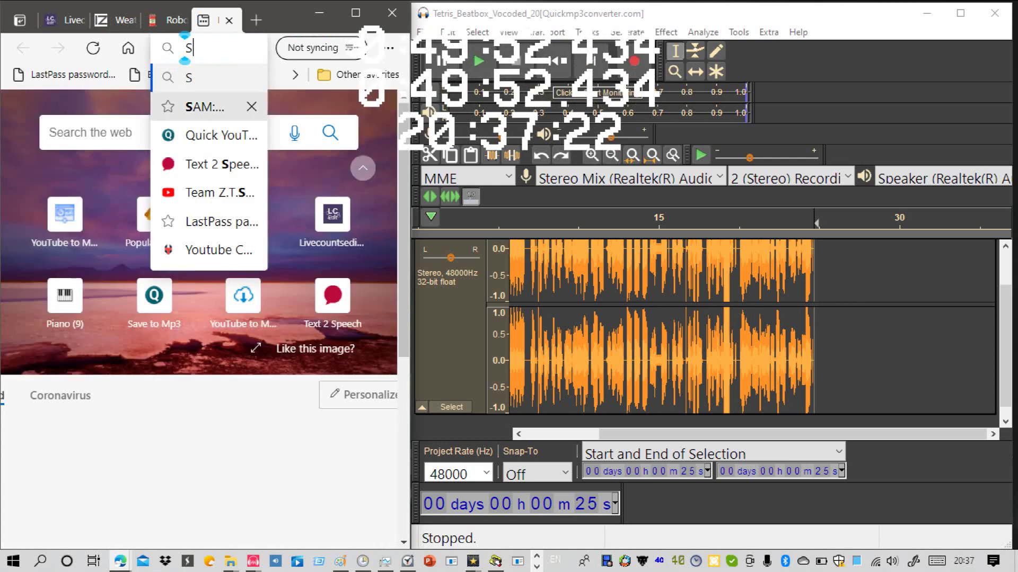
click(206, 107)
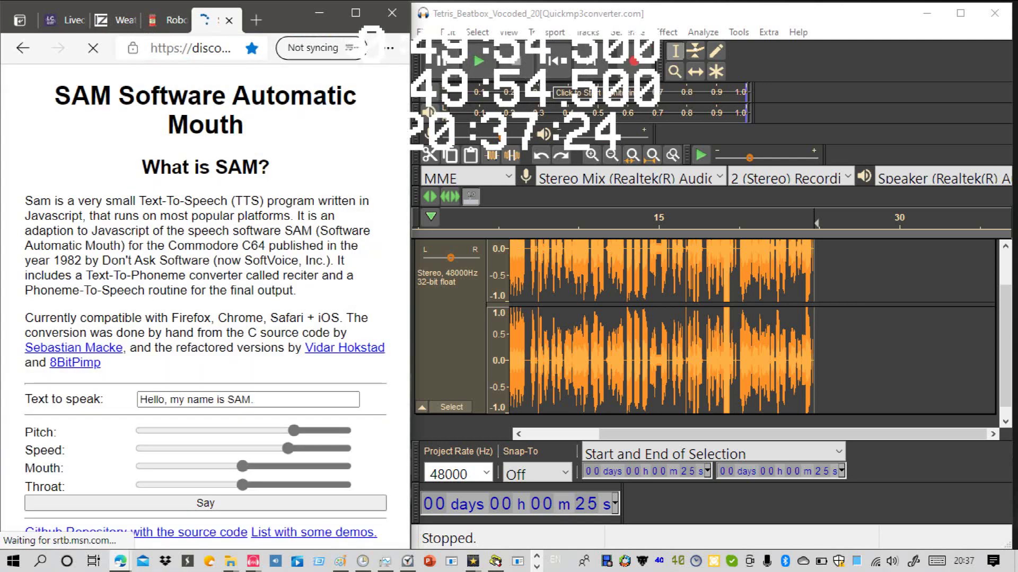
Step: Have SAM speak "ERERERERERERDRER. DGDGDGDGDFSGDGSFDGSA" extended by a long run of A's and a period
click(255, 400)
key(ctrl+a)
text(E)
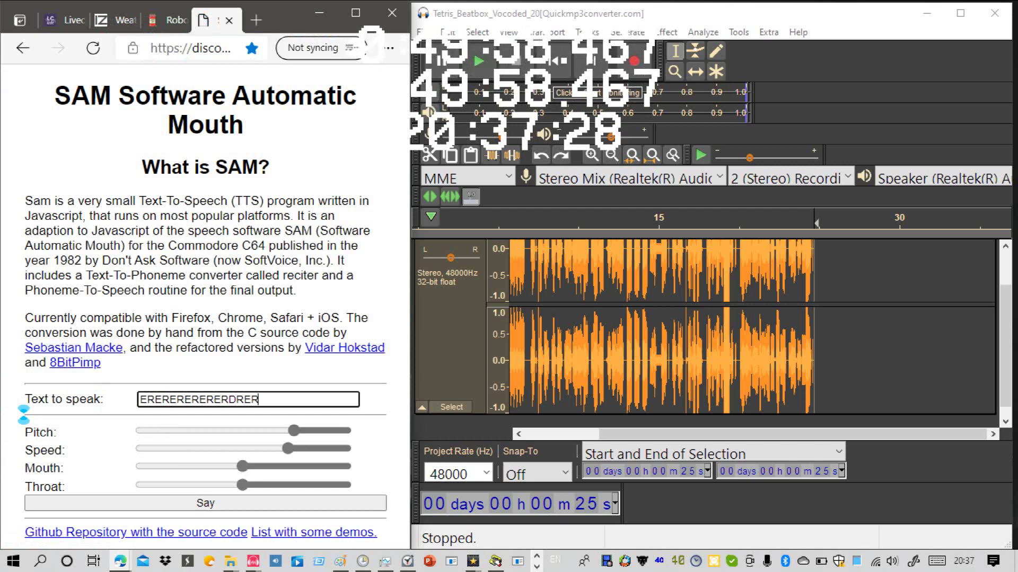
text(RERERERERERDRER.)
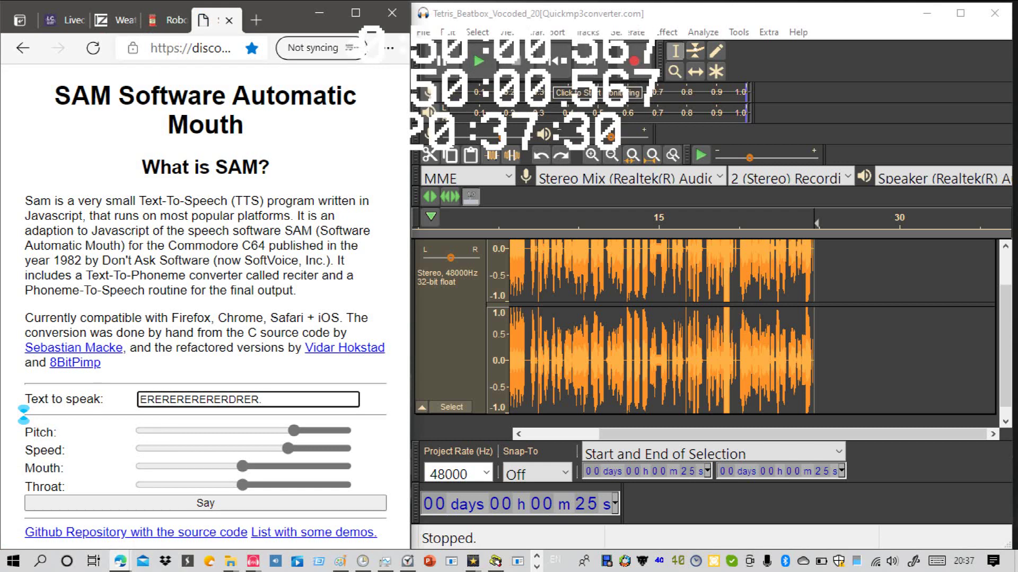
text( DGDGDGDGDFSGDGSFDGSA)
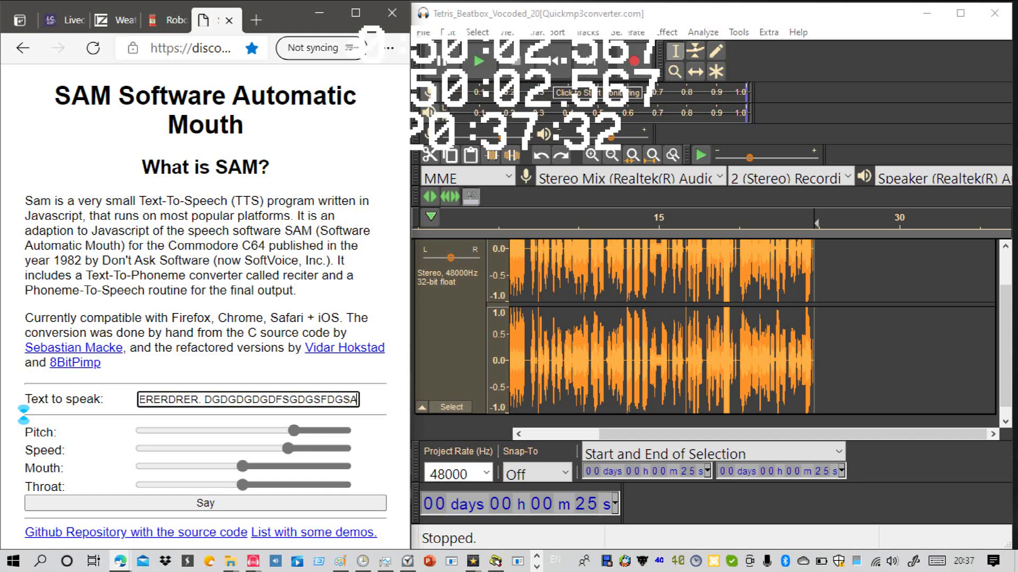
text(AAAAAAAAAAAAAAAAAAAAAAAAAAAAAAAAAAAAAAAAAAAAAAAAA.)
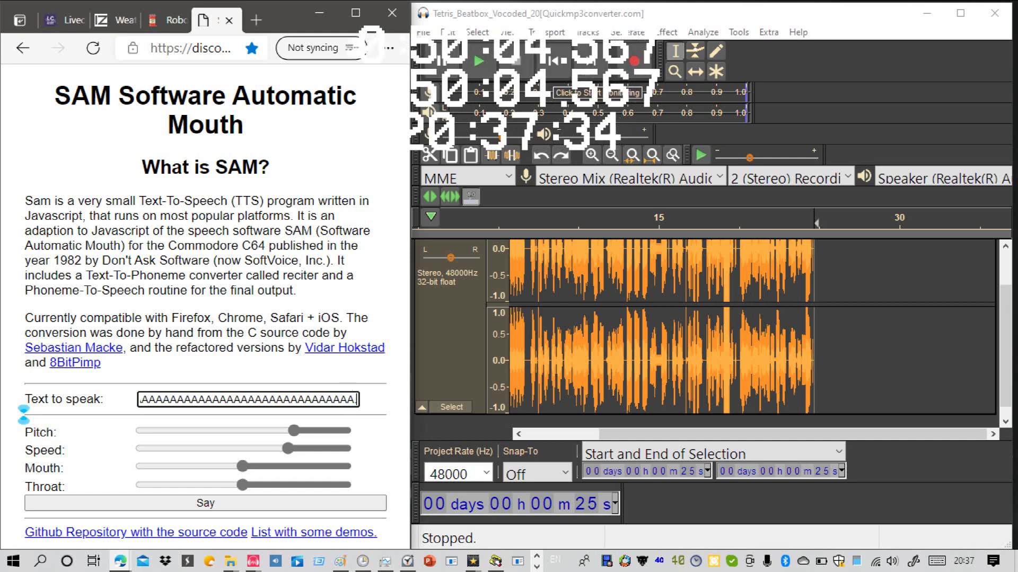
click(205, 503)
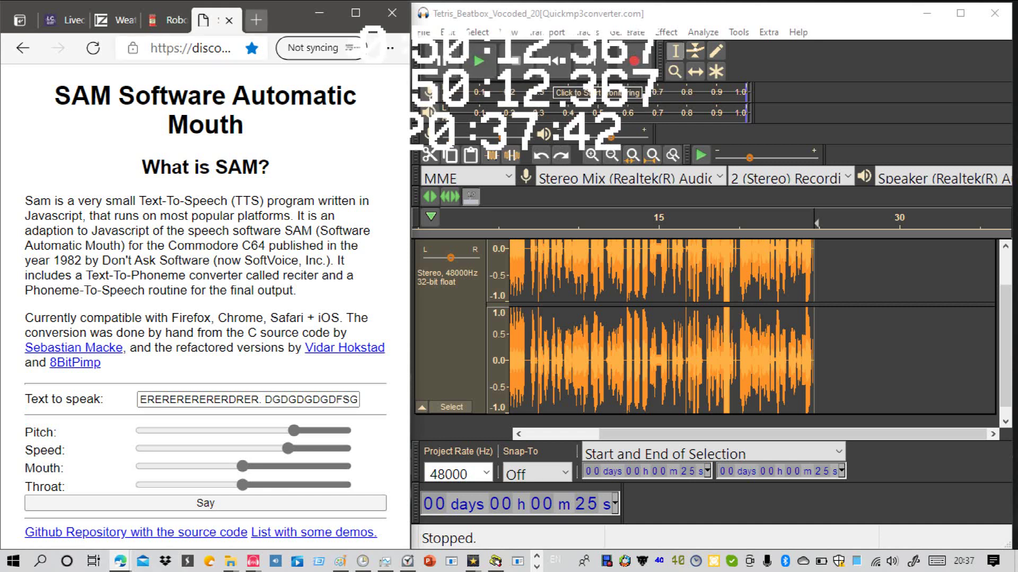
Step: Open a fresh browser tab and close the old SAM tab
click(256, 19)
click(175, 19)
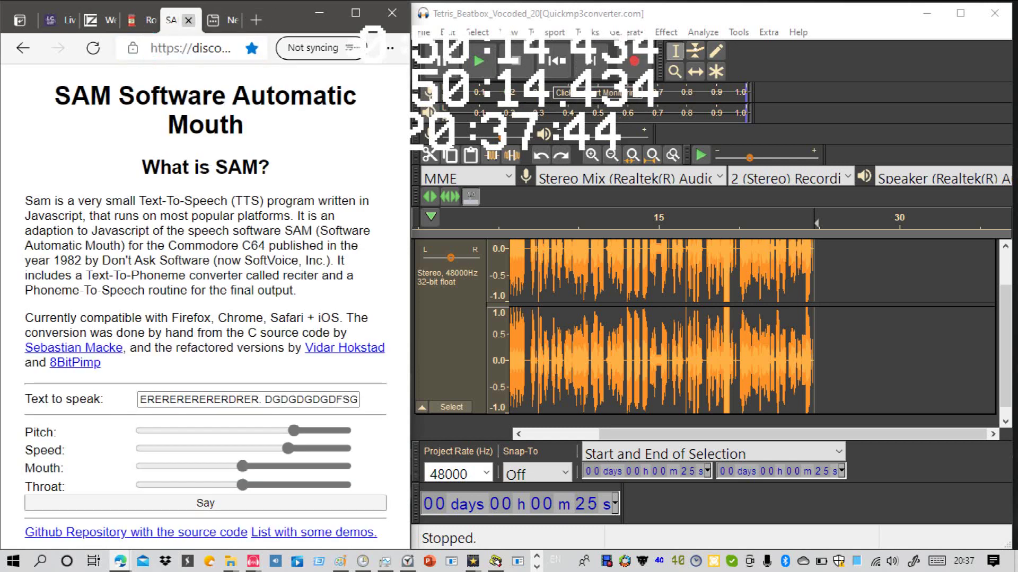
click(188, 19)
Step: Search the web for "s.a.m voice generator" and open the discordier.github.io SAM: Software Automatic Mouth result
click(186, 48)
text(S)
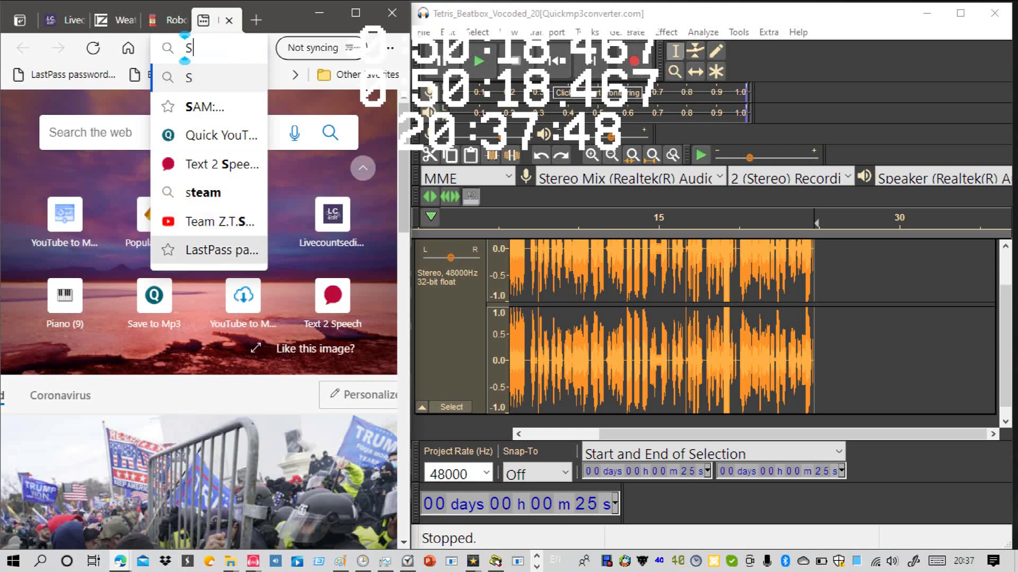
text(A)
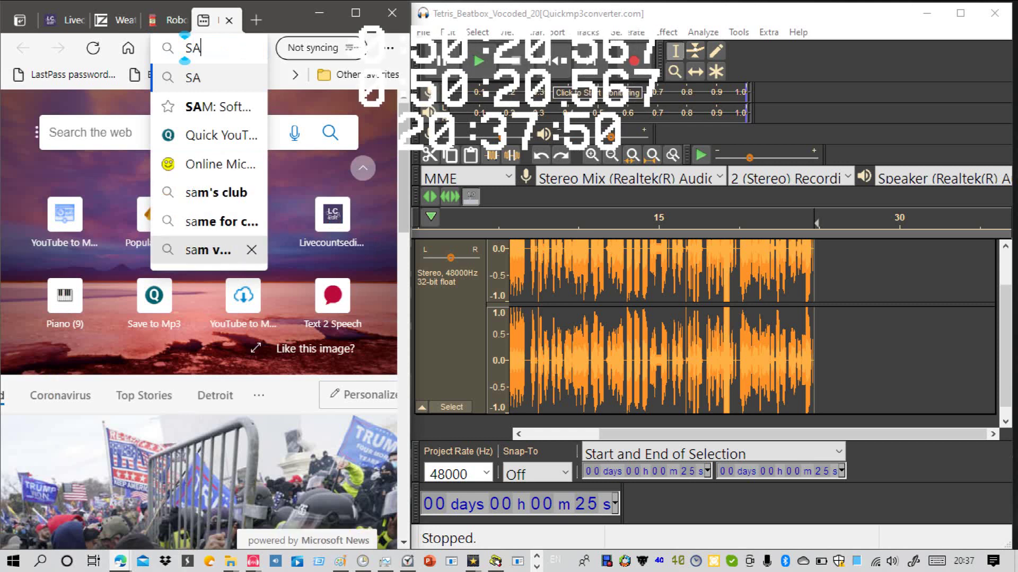
key(BackSpace)
text(.)
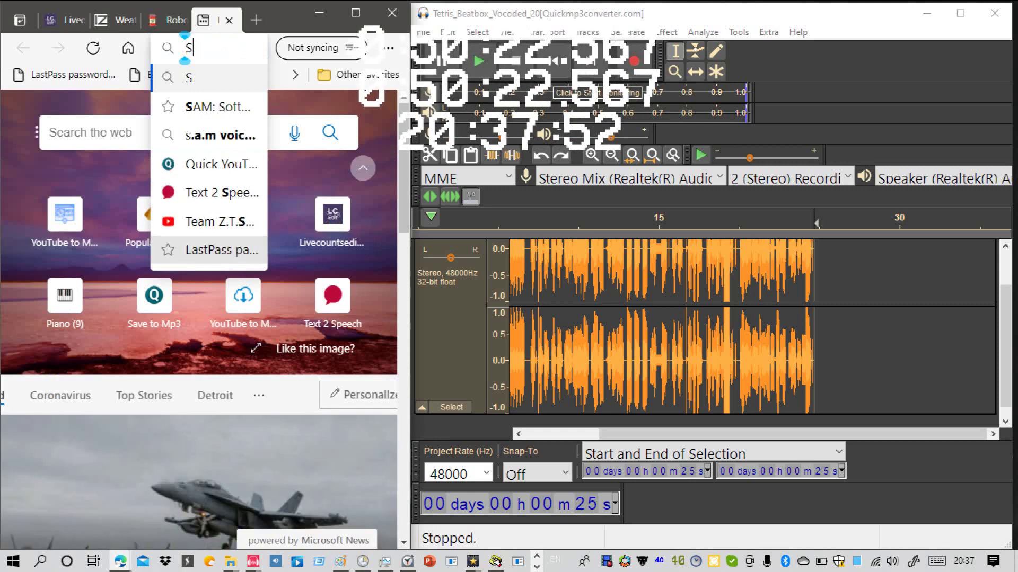
text(A)
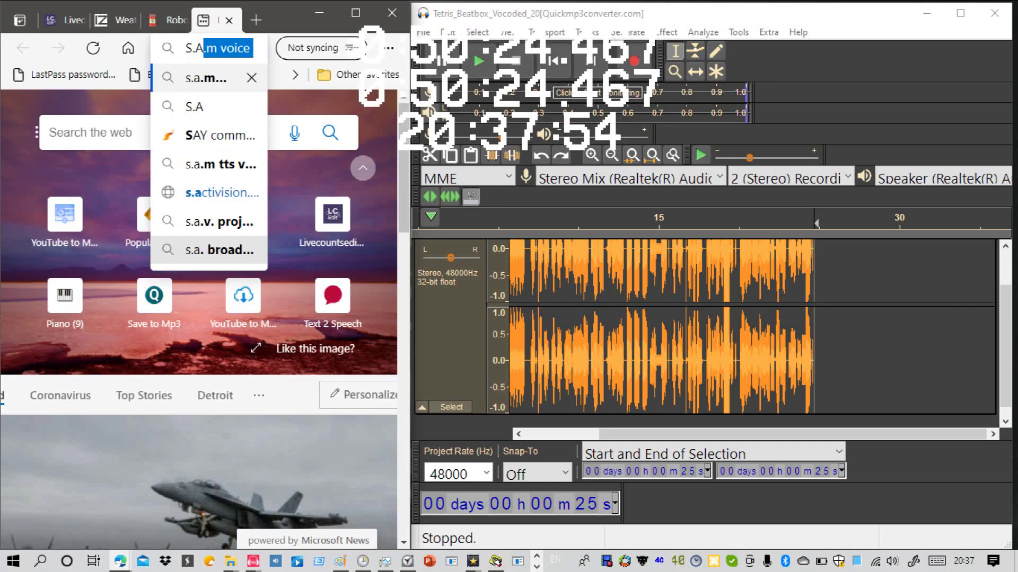
text(.M)
key(Return)
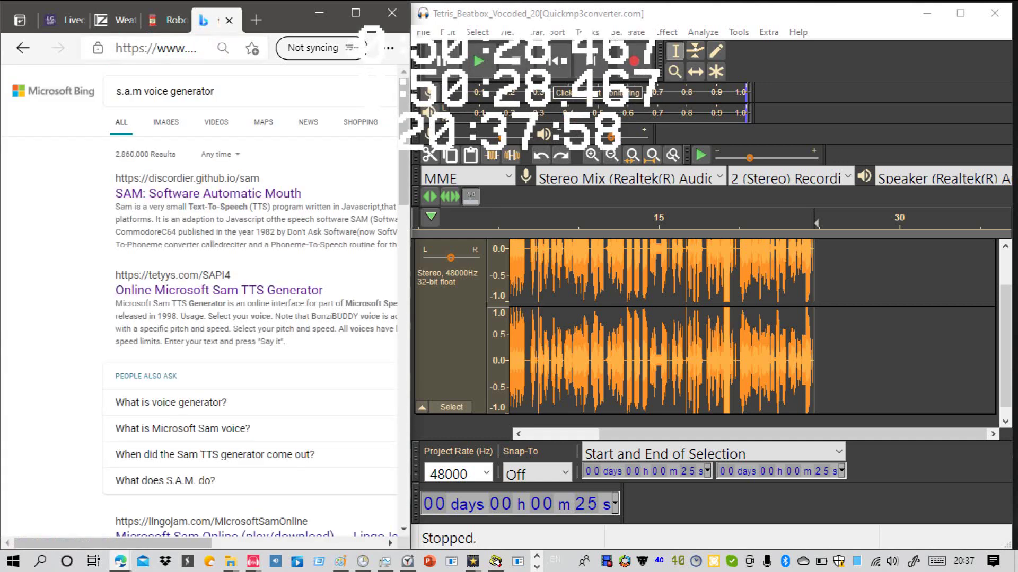
click(208, 193)
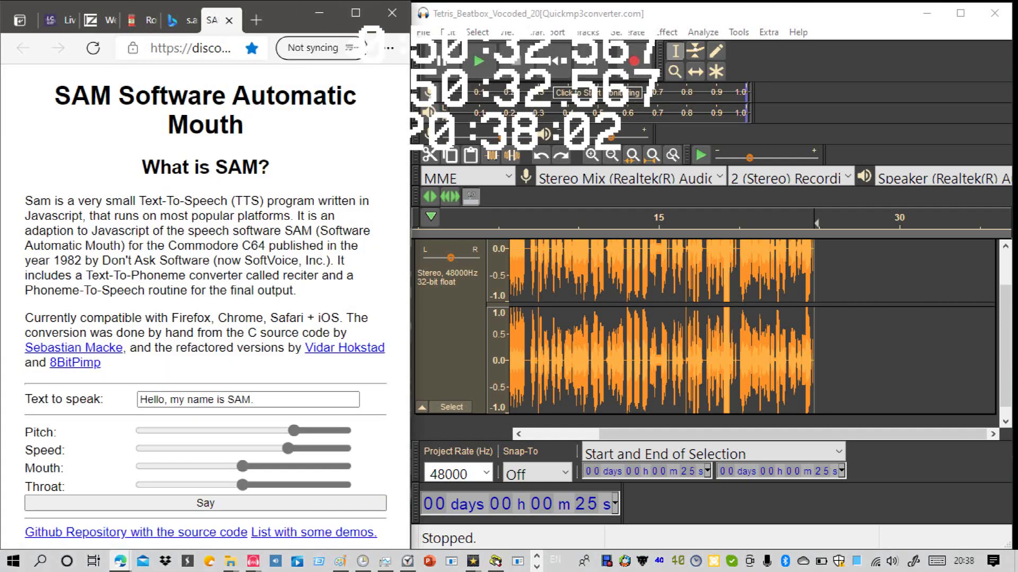
Step: Open the simulationcorner.net SAM: Software Automatic Mouth result from the search results and save it to the Favorites bar
click(185, 20)
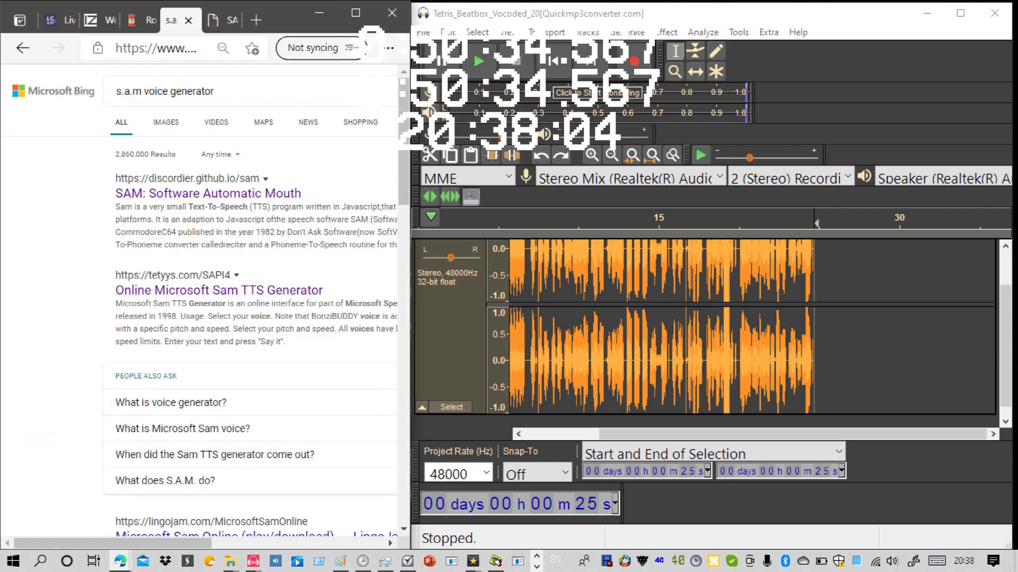
scroll(201, 302, down, 3)
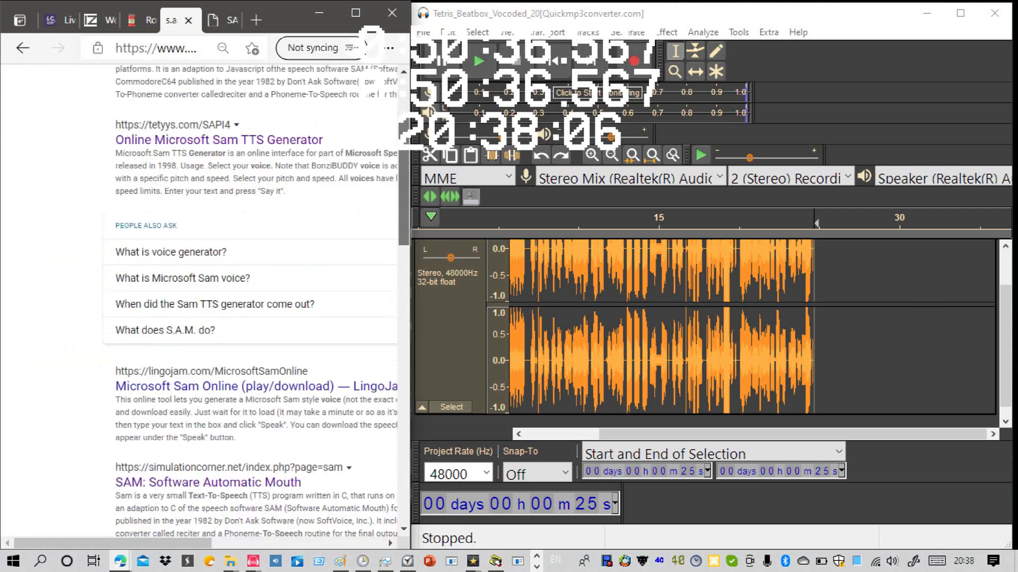
scroll(255, 302, down, 2)
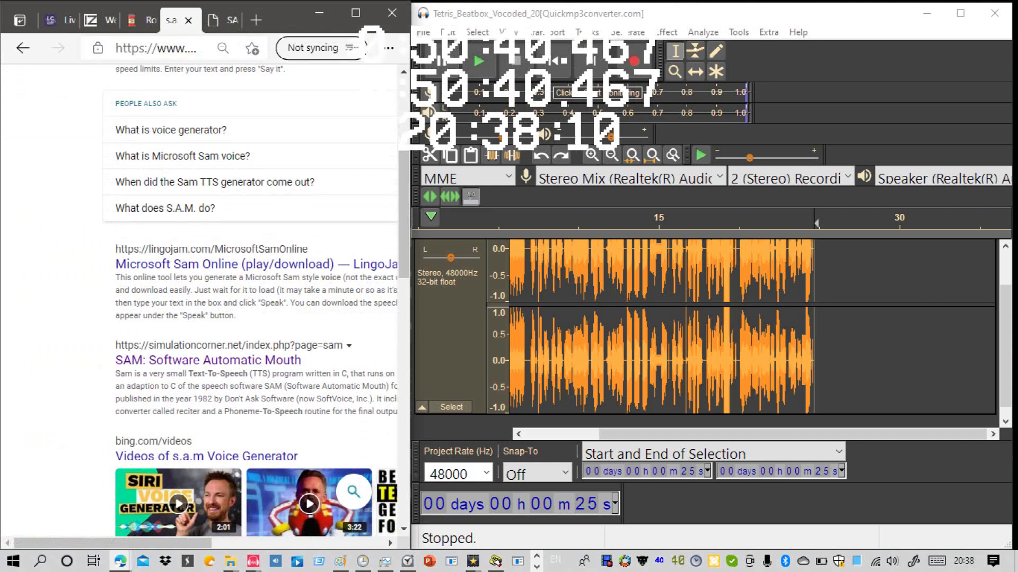
click(208, 360)
click(252, 48)
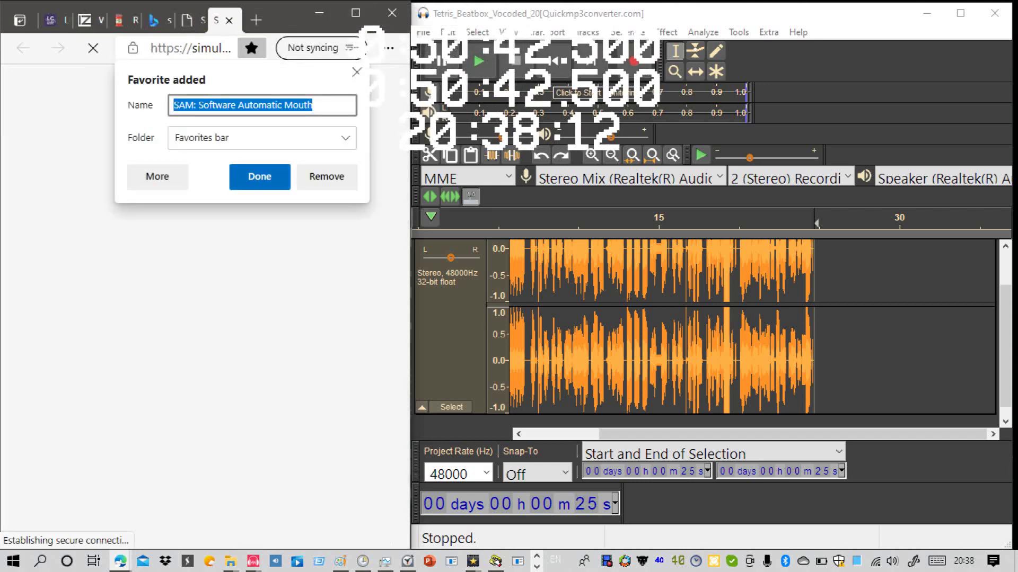
key(Return)
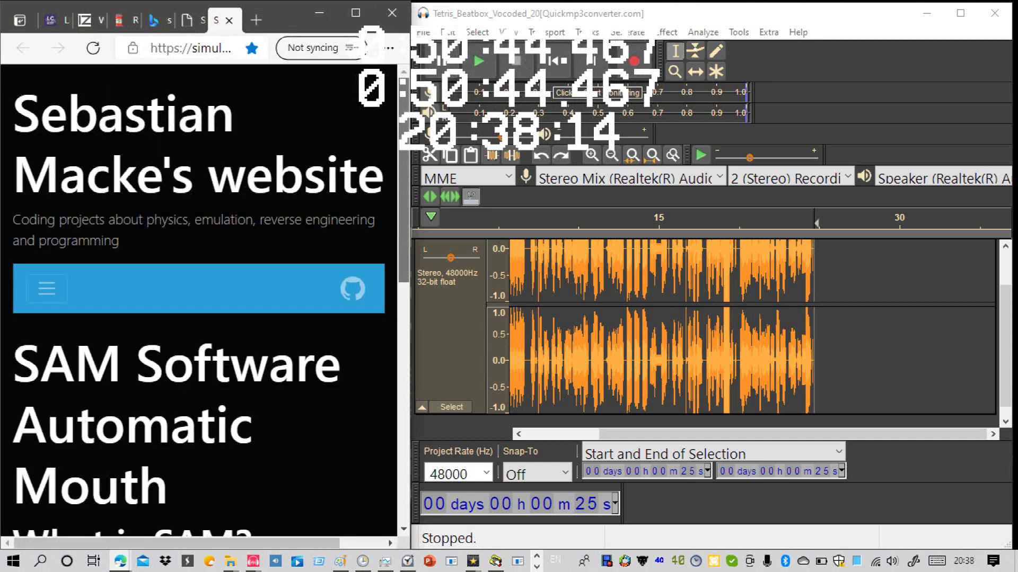
Step: Replace the web version's default greeting with "EGEGEGEGEGE. AGAGAG" followed by a long run of A's and "GA"
scroll(205, 301, down, 10)
drag(74, 374, 161, 375)
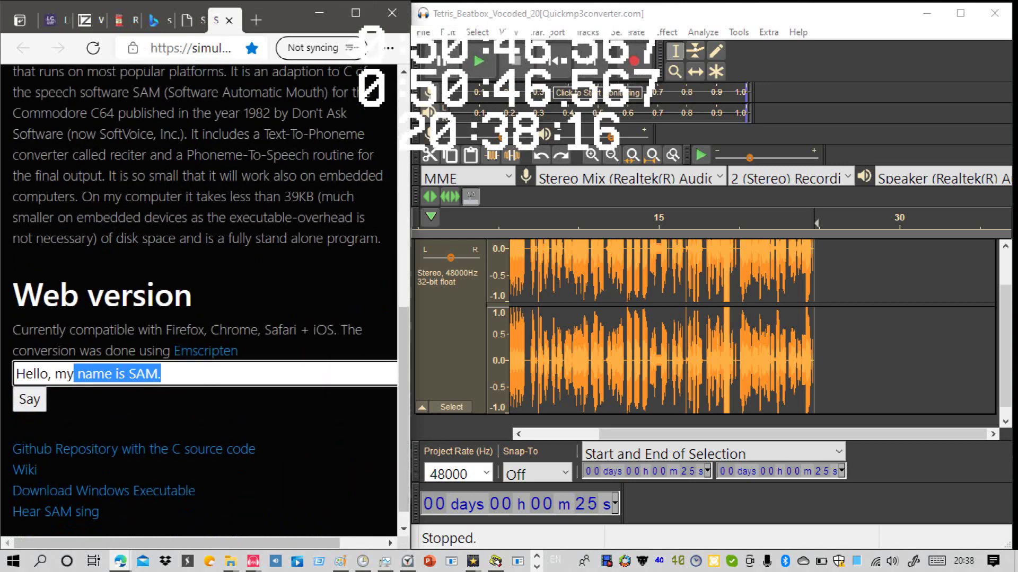
key(BackSpace)
key(BackSpace)
key(BackSpace)
key(BackSpace)
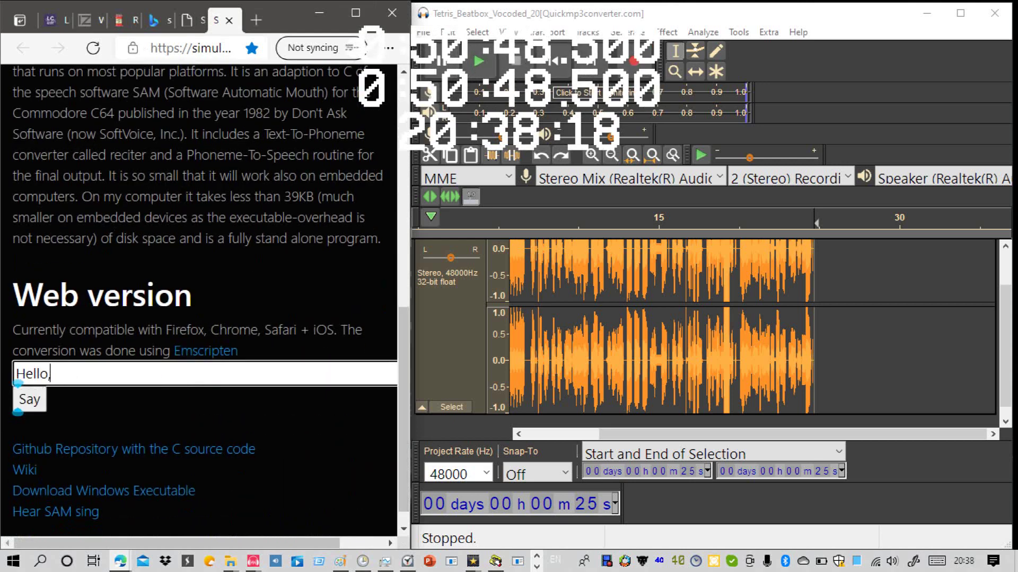
key(BackSpace)
key(BackSpace)
key(BackSpace)
key(BackSpace)
key(BackSpace)
key(BackSpace)
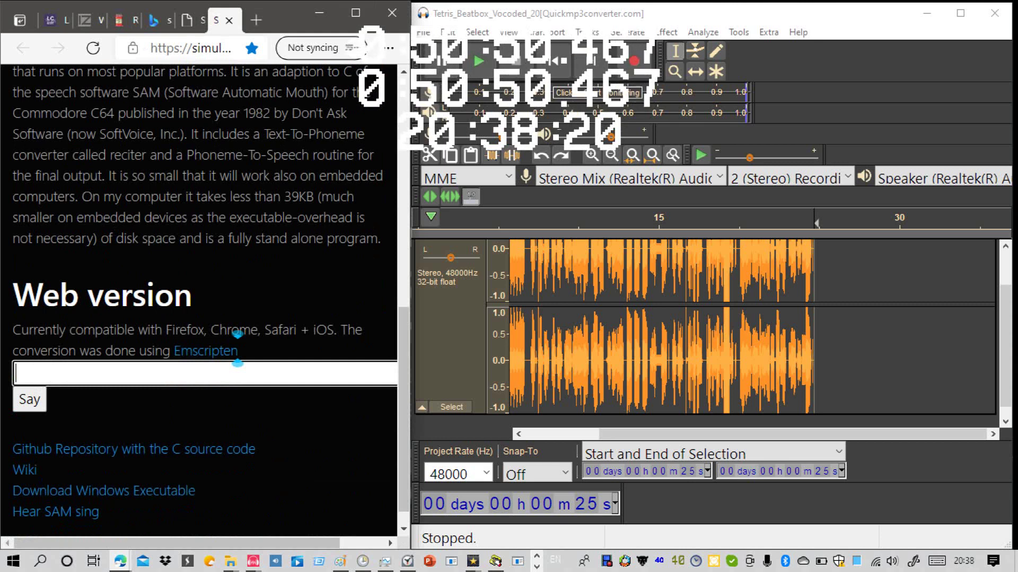
text(EGEGEGEGE)
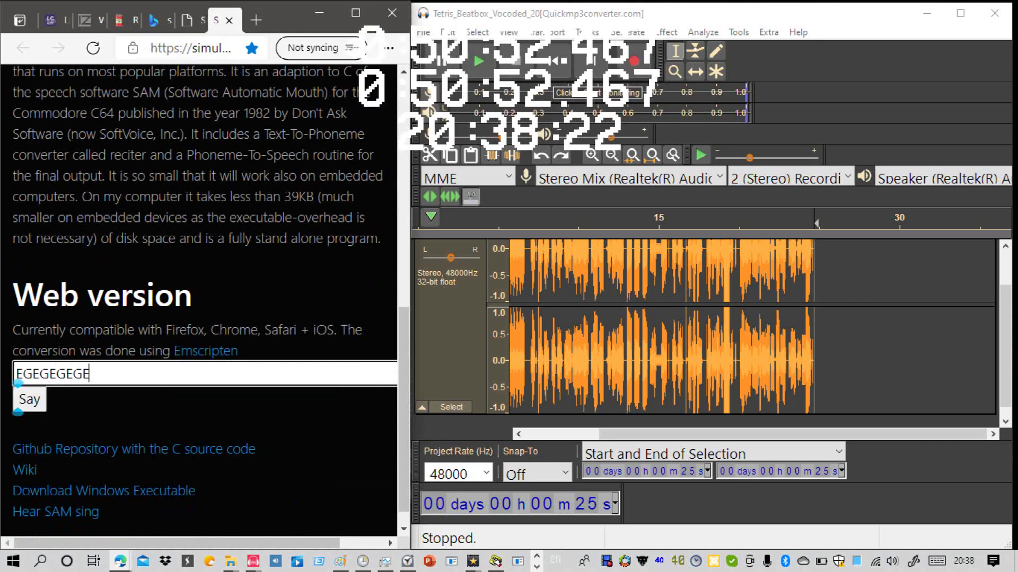
text(GE. AGA)
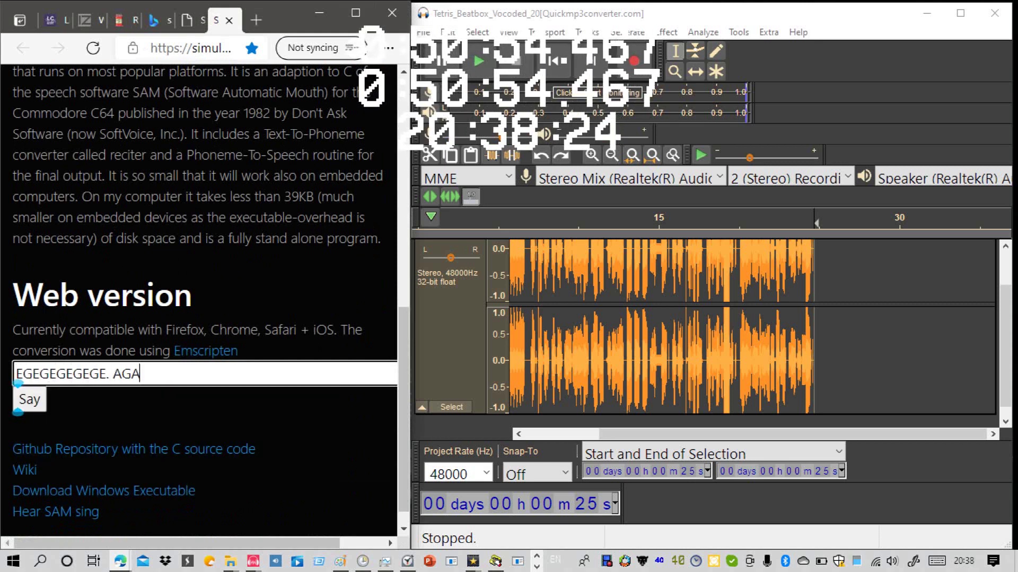
text(GAGAAAAAAAAAAAAAAAAAAGA)
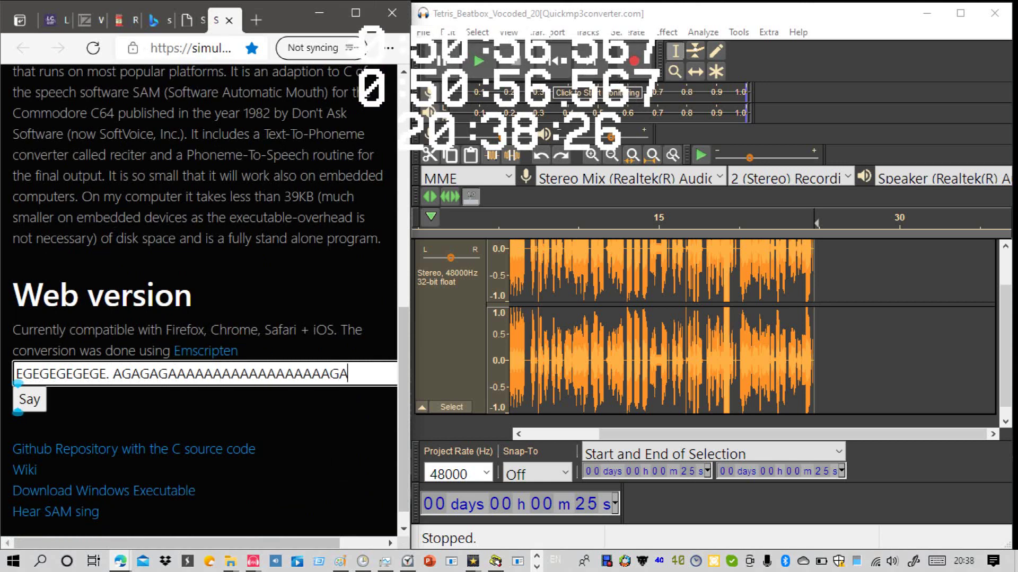
Step: Append "GAGAGAGAAERE." to the Web version's speech text, have it spoken, and reload the page
text(GAGAGAGAAERE)
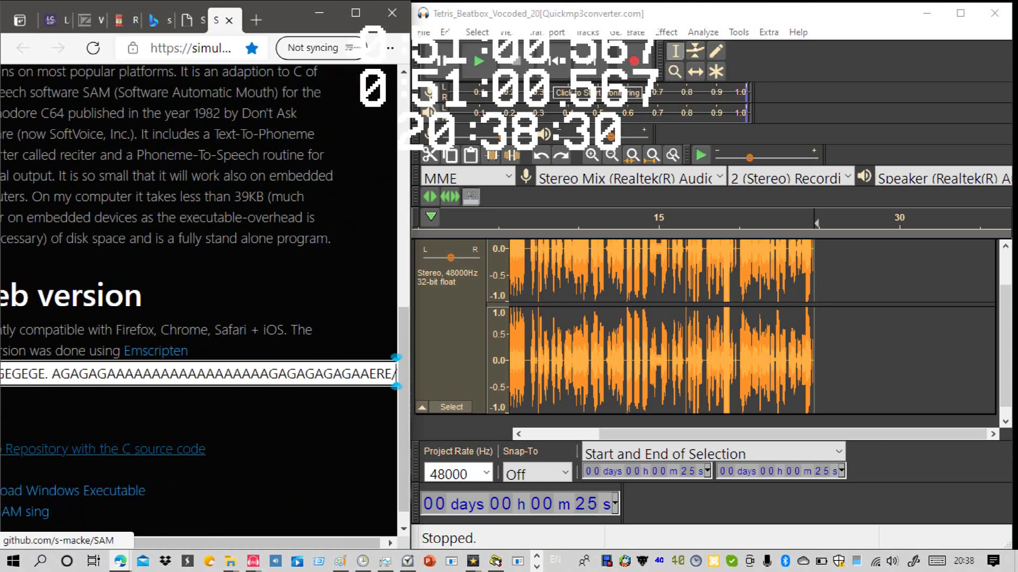
text(.)
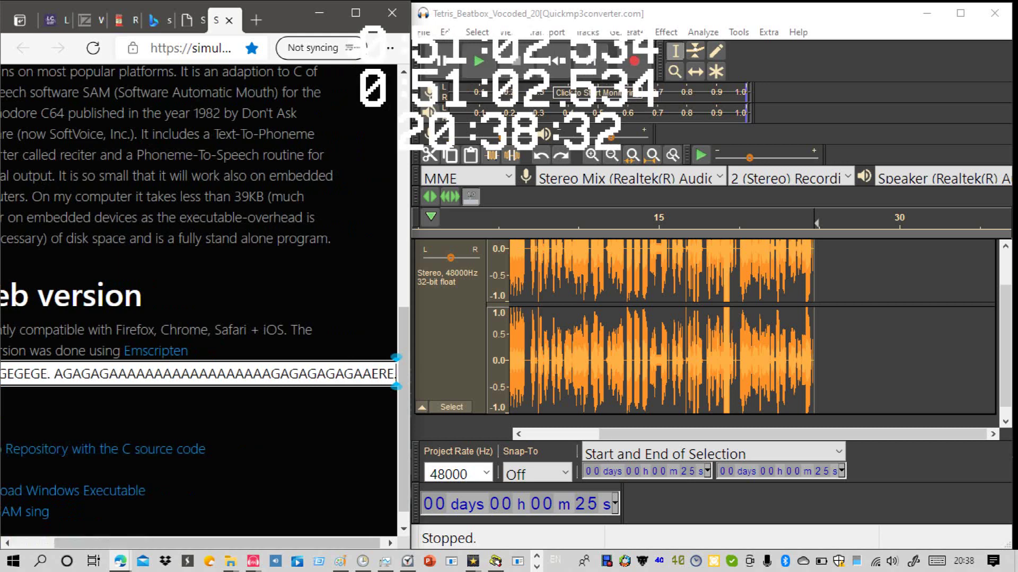
drag(212, 544, 168, 543)
click(30, 399)
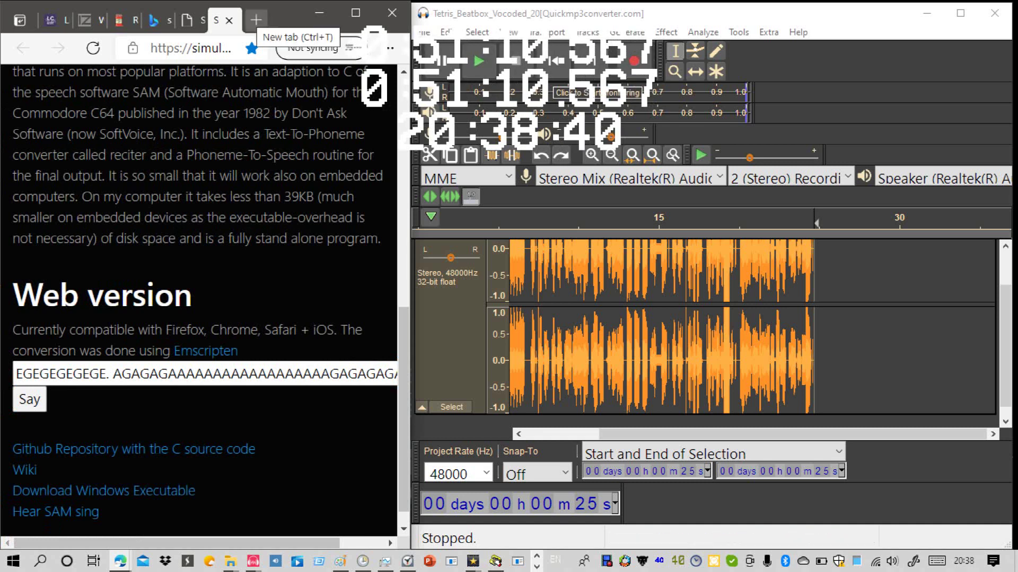
click(93, 48)
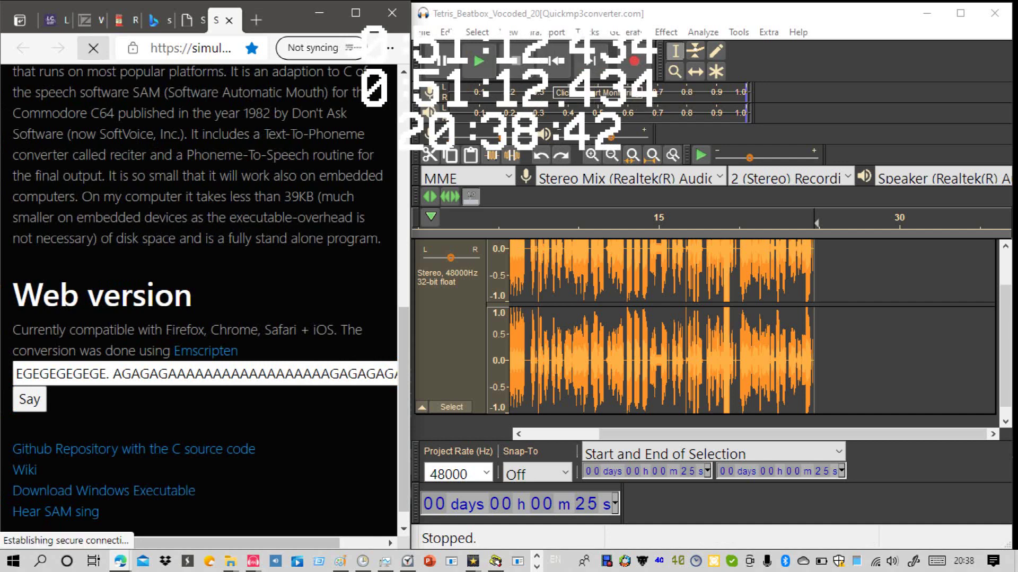
Step: Switch to the other SAM page, replace the text to speak with "AAAAAAAAAAAAAAAAAAAAAA", and have it spoken
click(191, 20)
triple_click(197, 400)
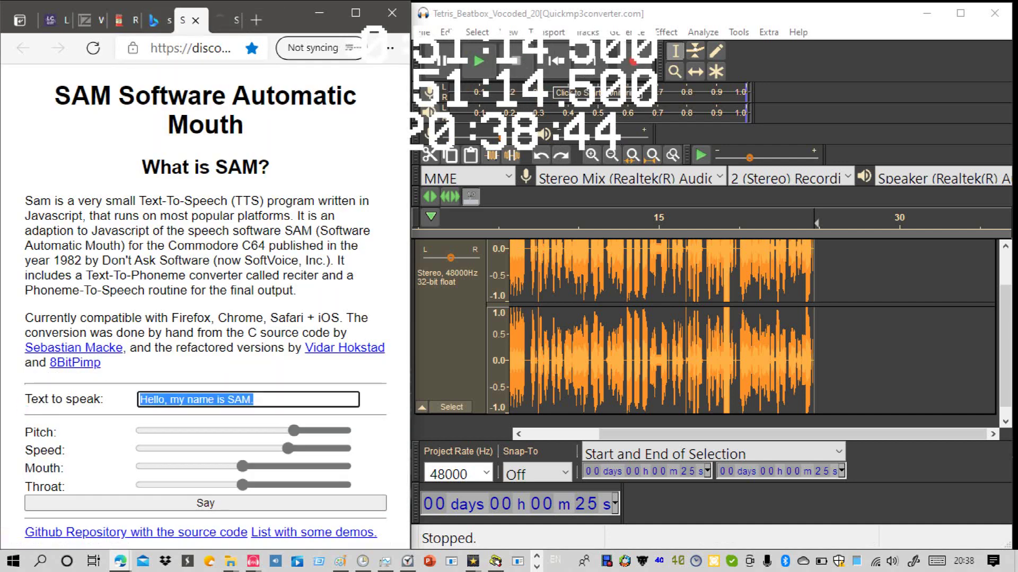
key(BackSpace)
text(AAAAAAAAAAAAAAAAAAAAAA)
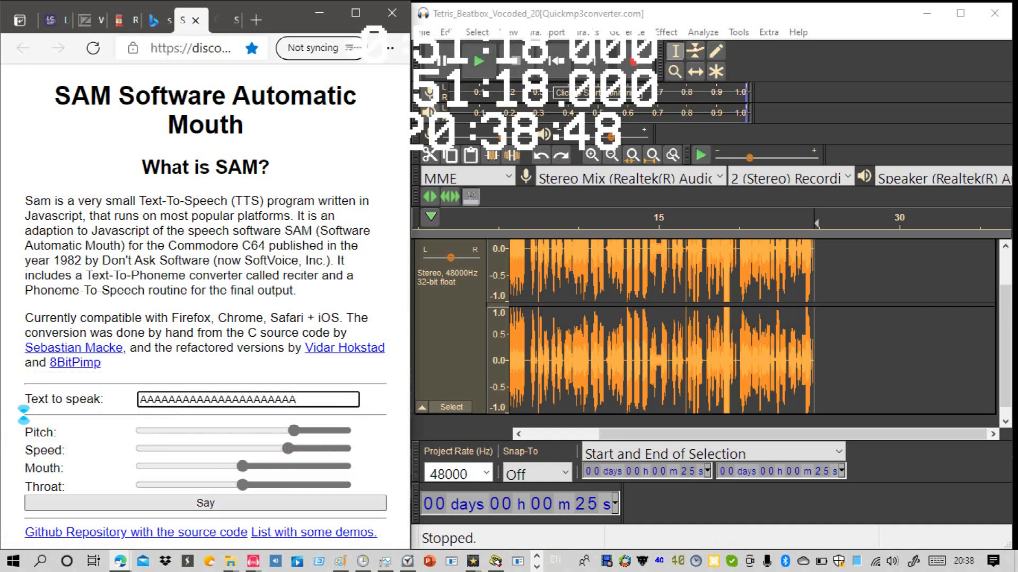
click(206, 503)
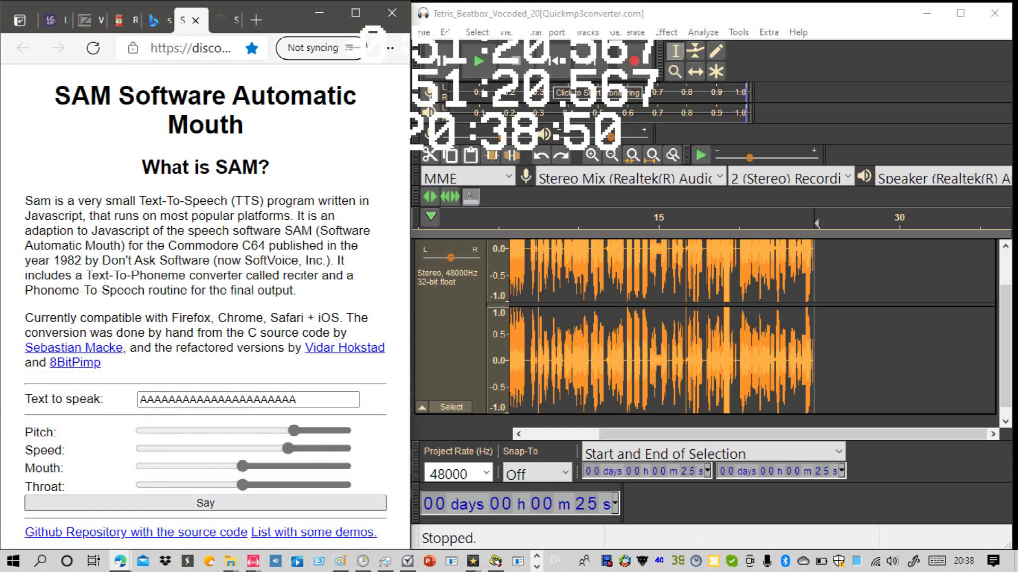
Step: Append a run of W's, a U and a run of A's to the text and have it spoken
click(300, 400)
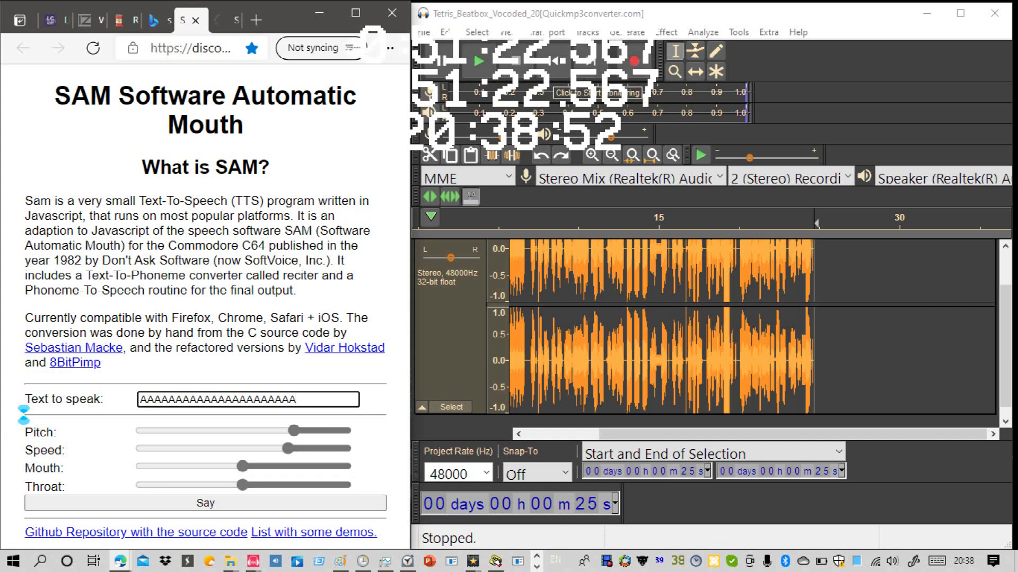
text(W)
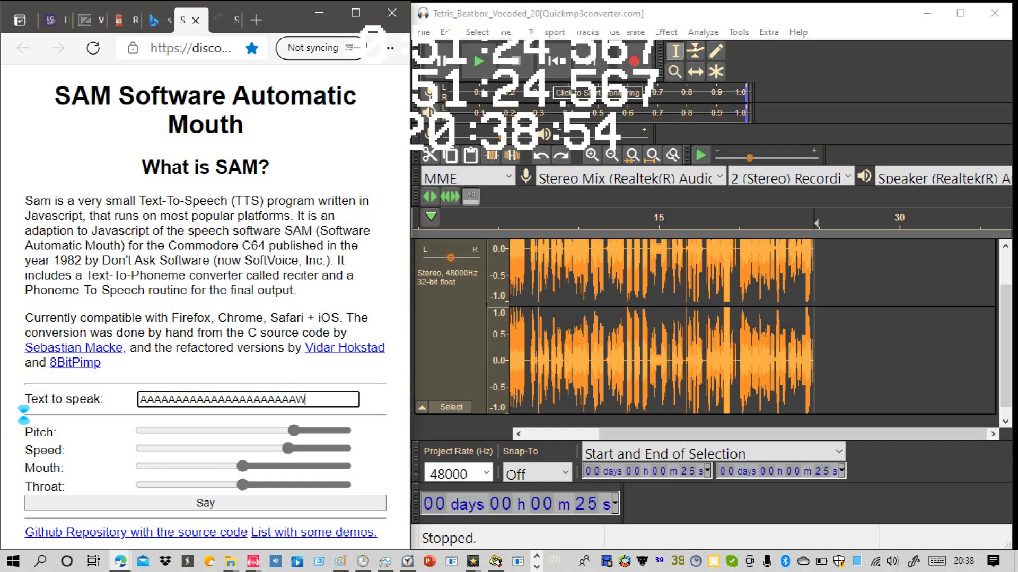
text(WWWWWWWWWWWWUAAAAAAAAAAAAA)
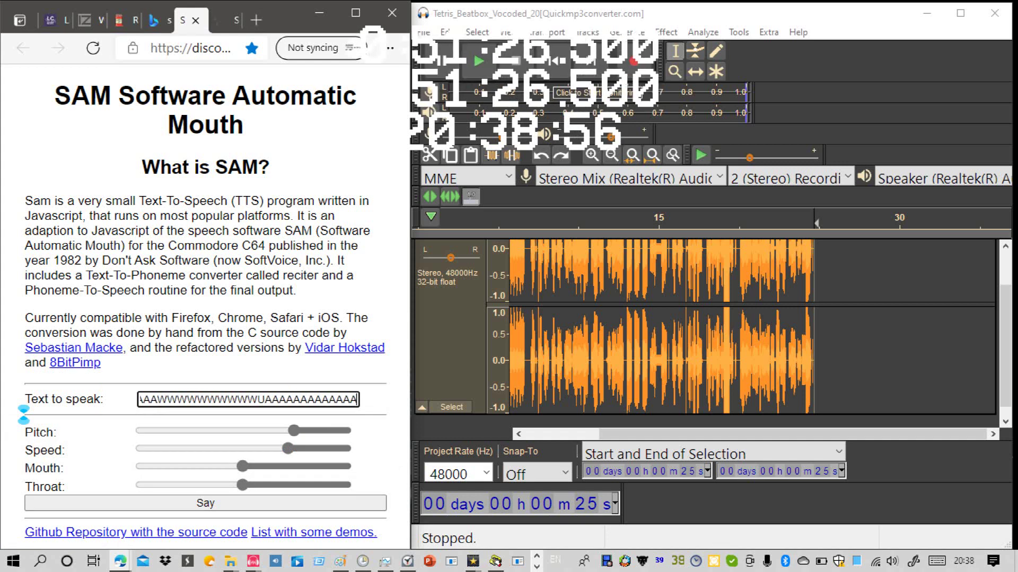
click(205, 503)
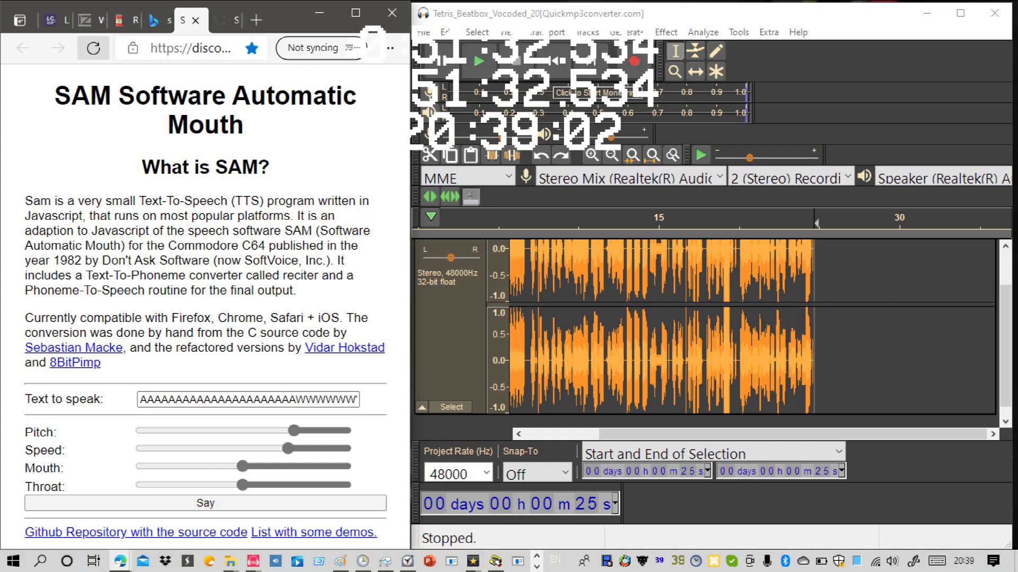
Step: Close both open SAM pages and reopen the discordier.github.io SAM page from the Bing search results
click(228, 20)
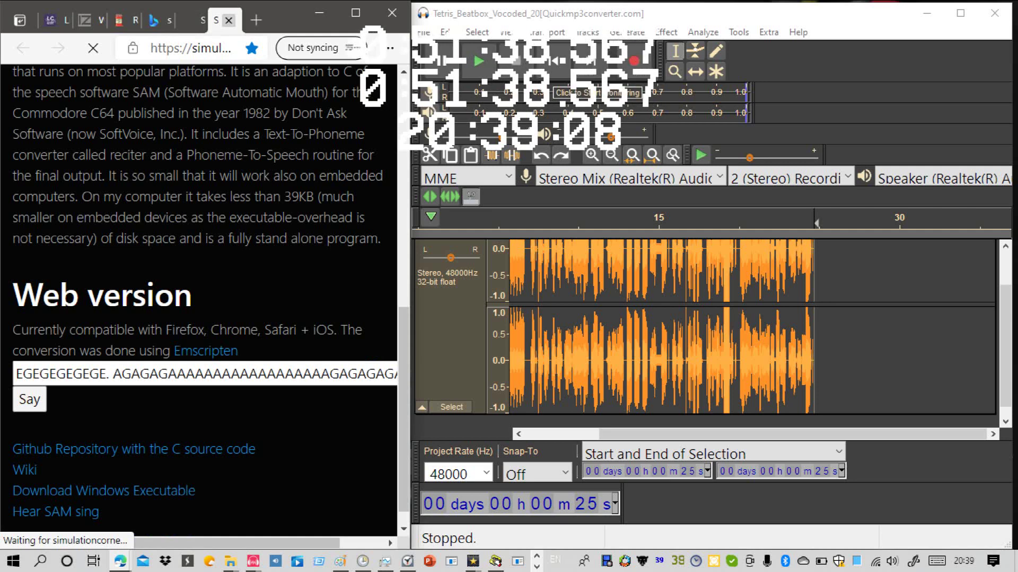
click(228, 20)
click(229, 20)
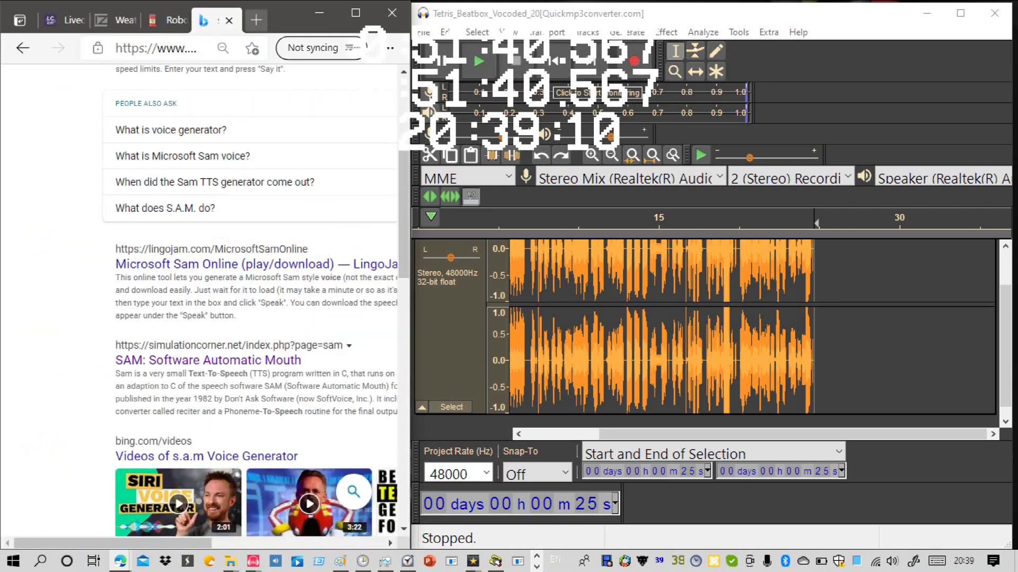
scroll(212, 193, up, 5)
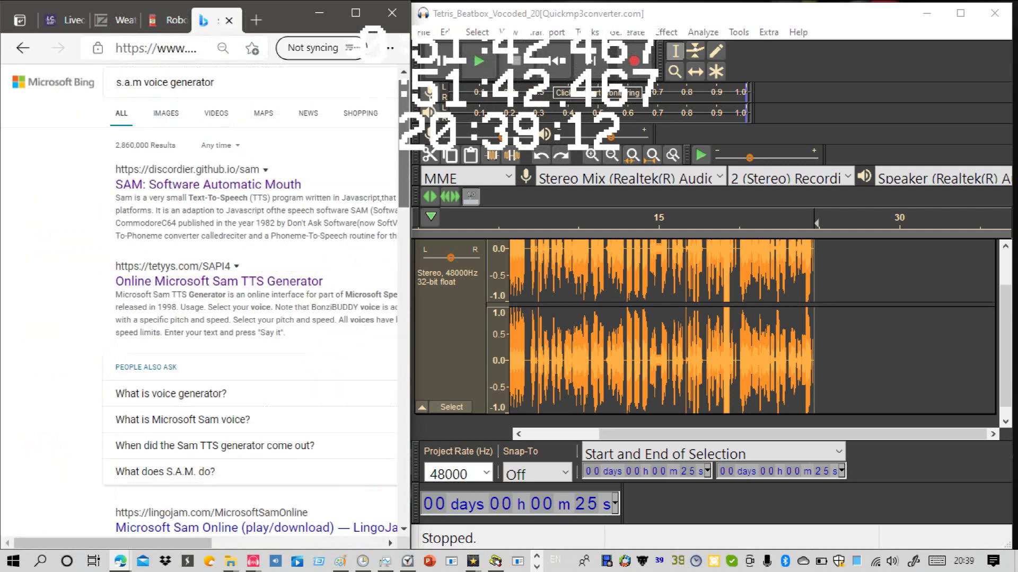
click(286, 194)
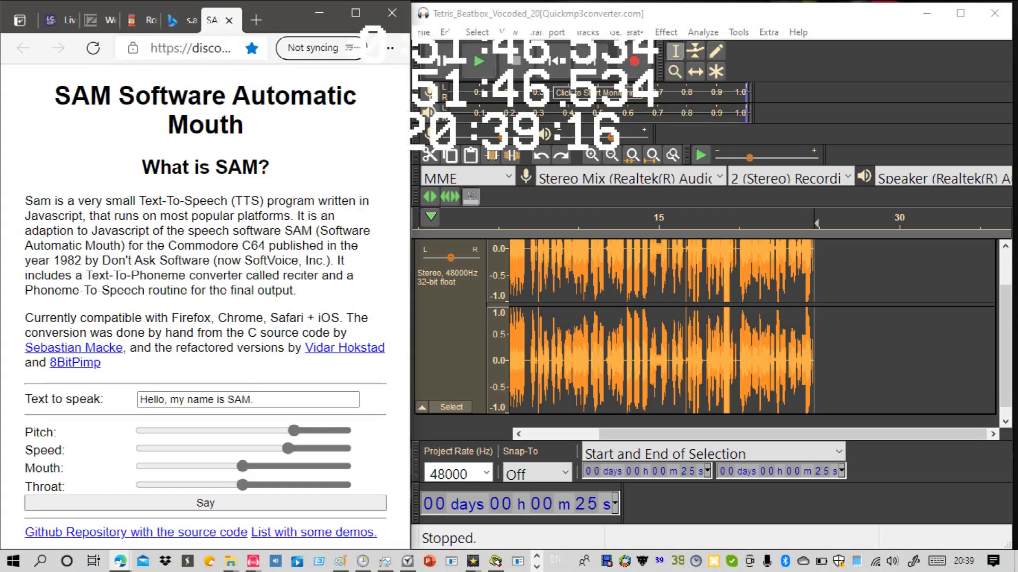
Step: Replace the default text to speak with "Awawuawa" and have it spoken
drag(265, 400, 164, 399)
key(BackSpace)
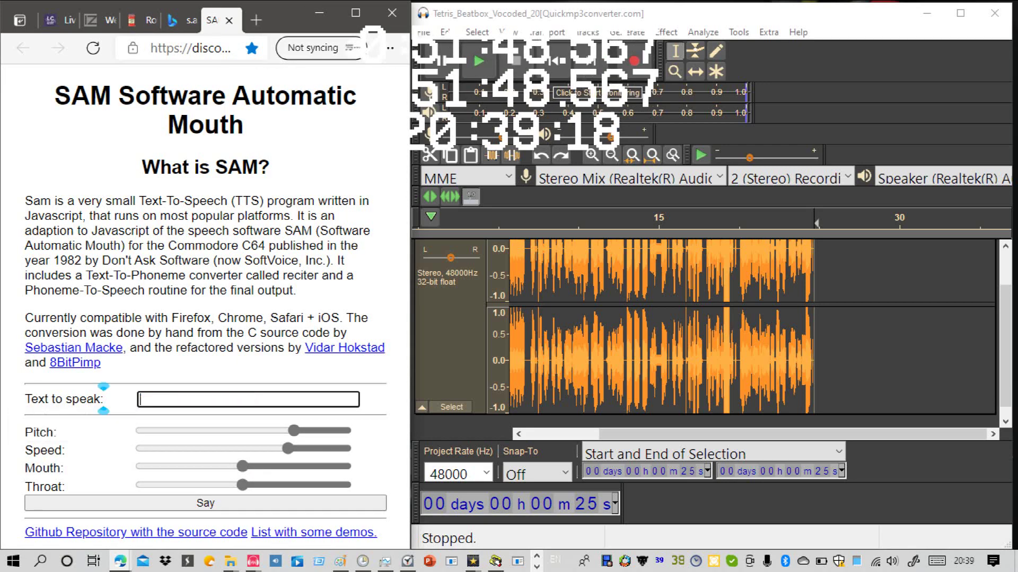
text(Awaw)
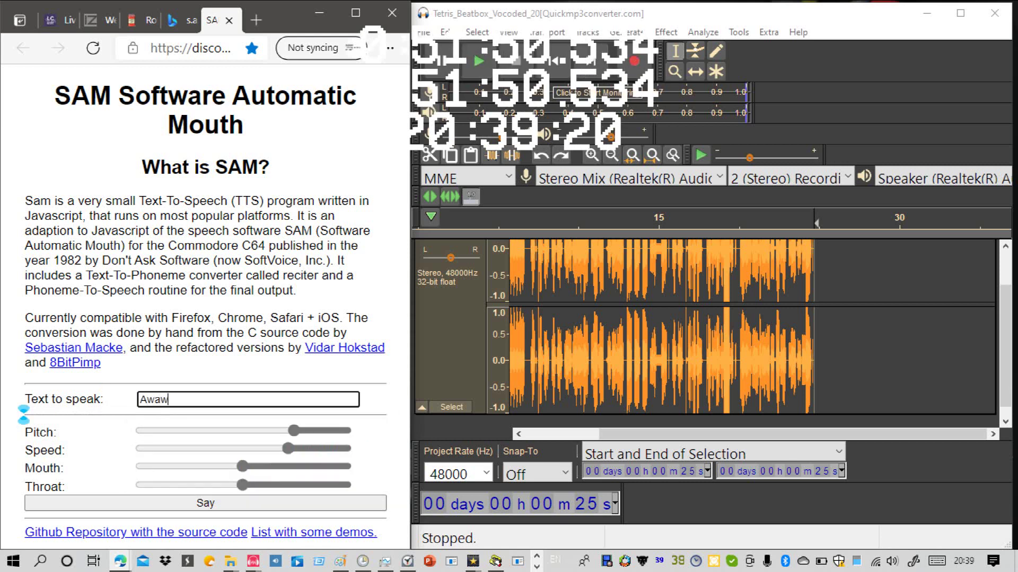
text(uawa)
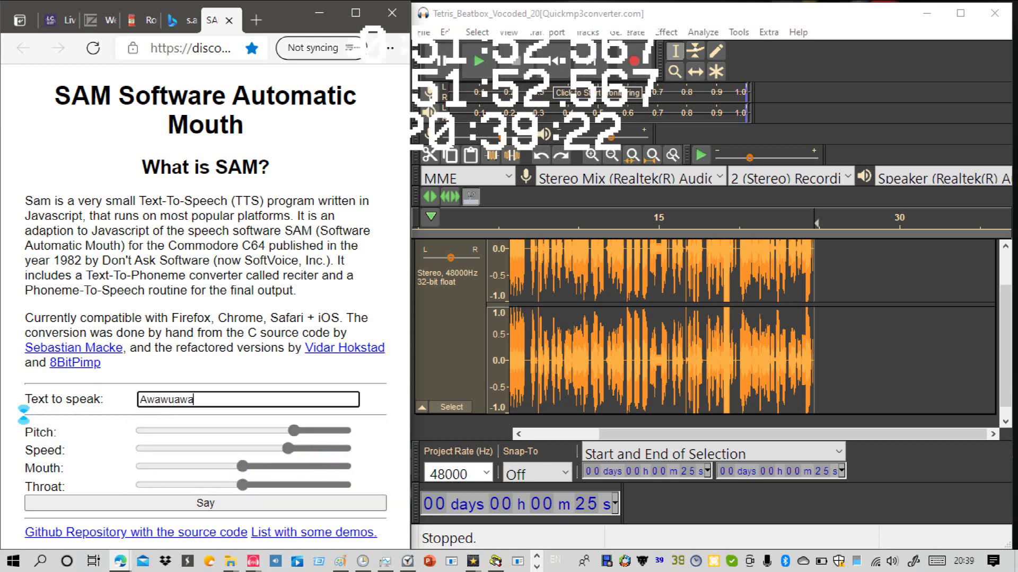
click(205, 504)
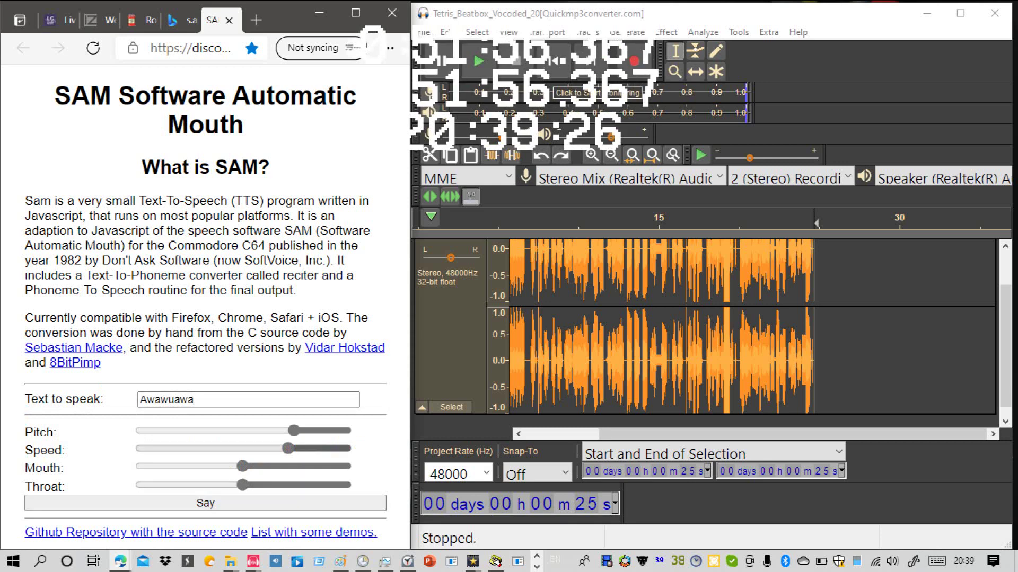
Step: Replace the text to speak with "AAAAAAAAAUUWAWA" and have it spoken
double_click(167, 399)
key(BackSpace)
text(AAAAAAAAA)
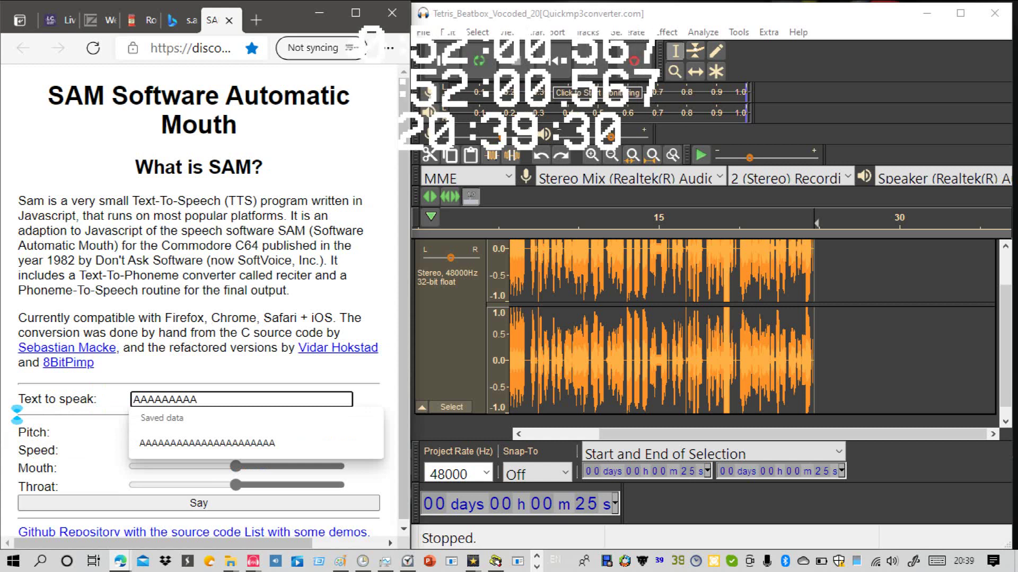
text(UUWAWA)
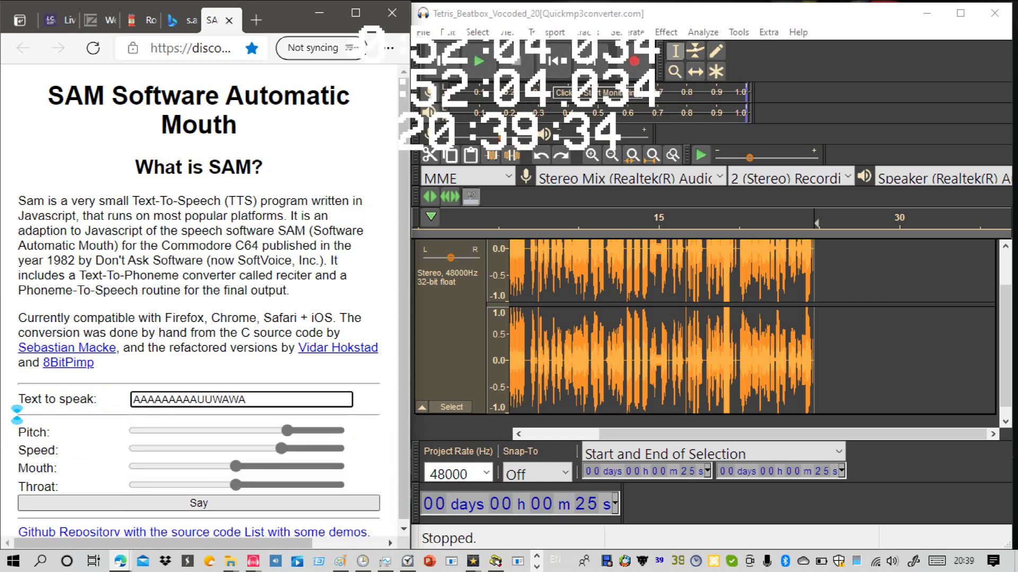
click(198, 503)
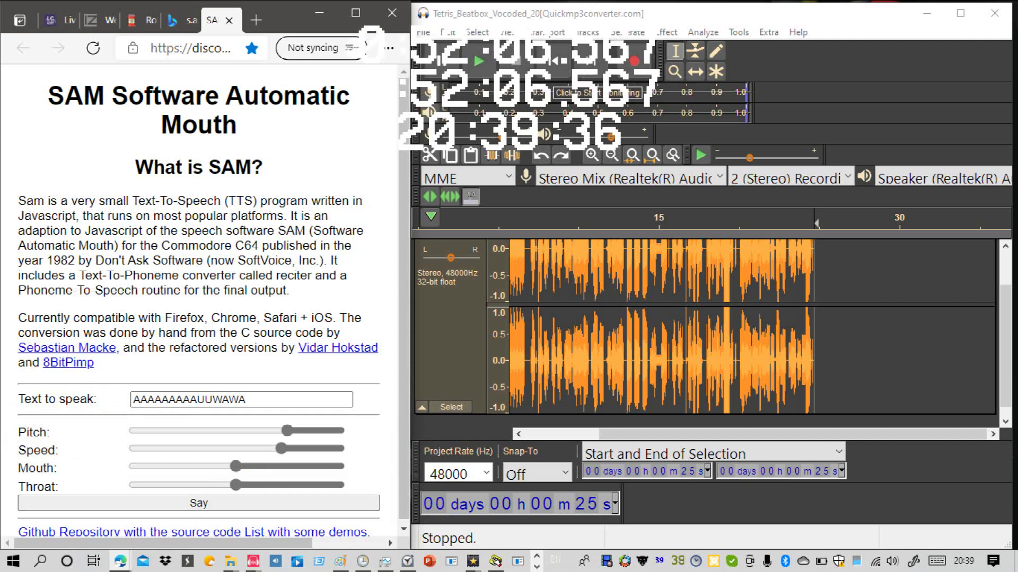
Step: Replace the text to speak with "AKAKAKAKAKAKKAKAKKK" and have it spoken
drag(259, 401, 127, 404)
key(BackSpace)
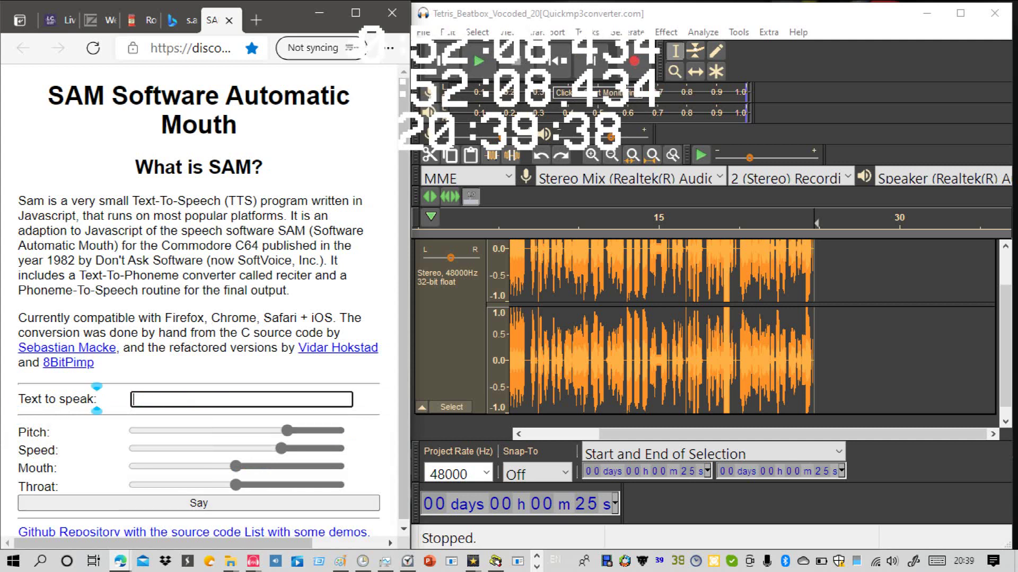
text(AKAKA)
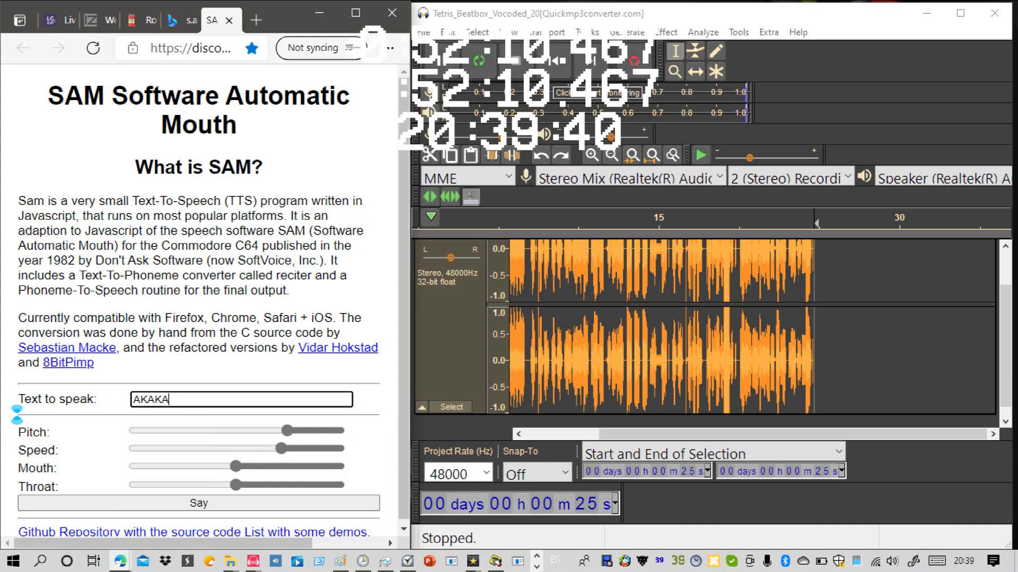
text(KAKAKAK)
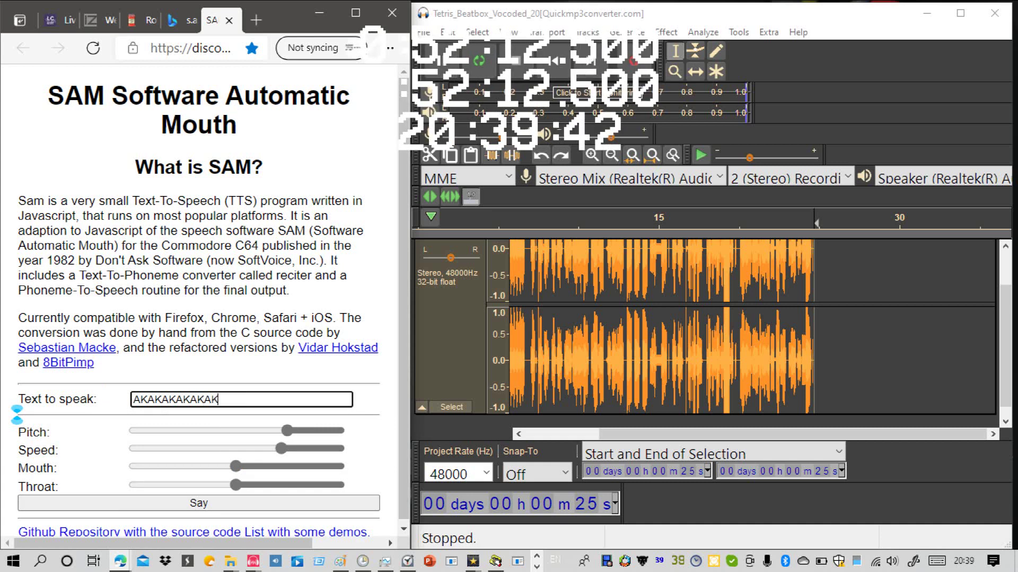
text(KAKAKKK)
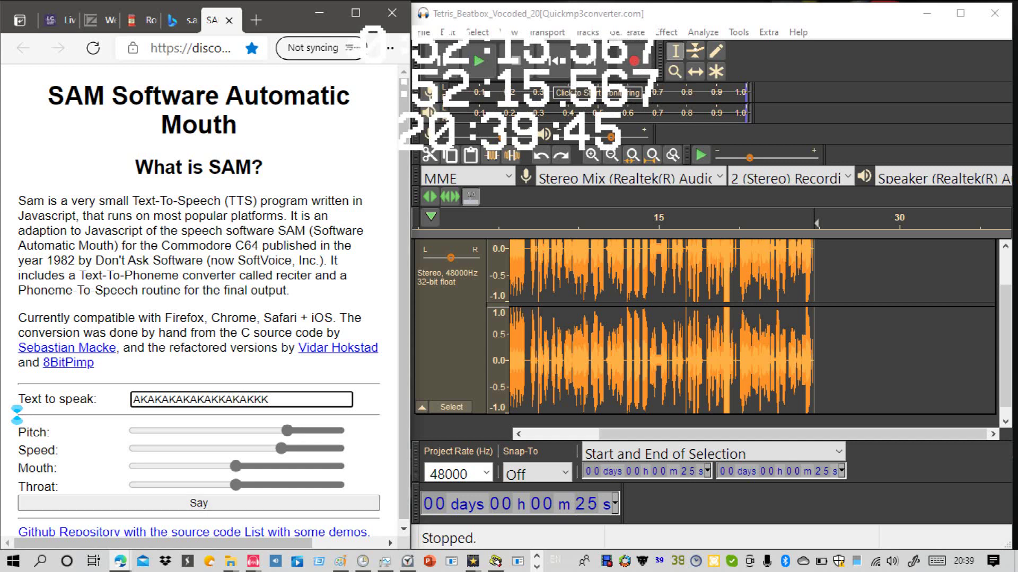
click(199, 503)
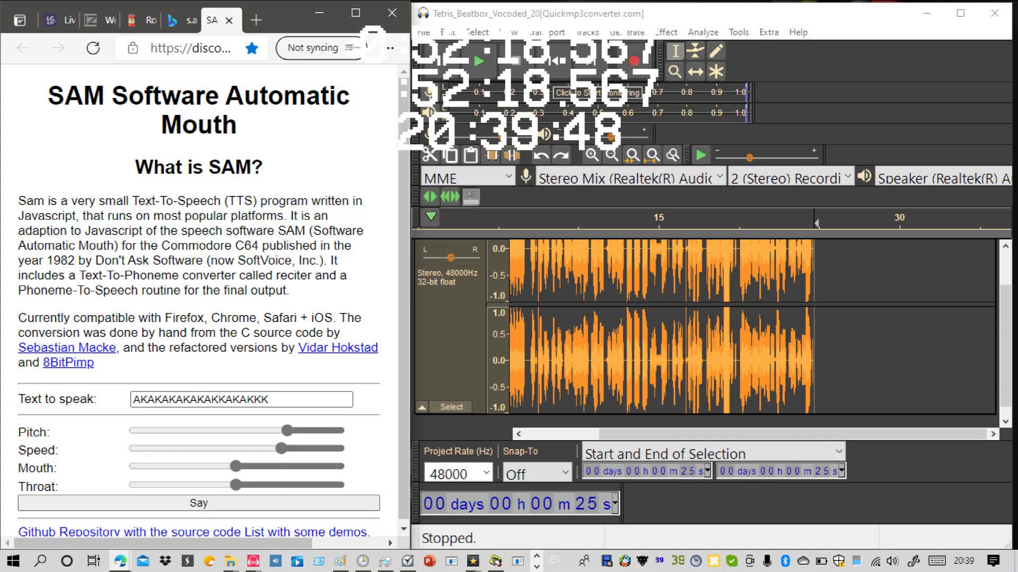
Step: Append ". LEKIT-O HAEK-O." to the text to speak and have the whole phrase spoken
click(271, 400)
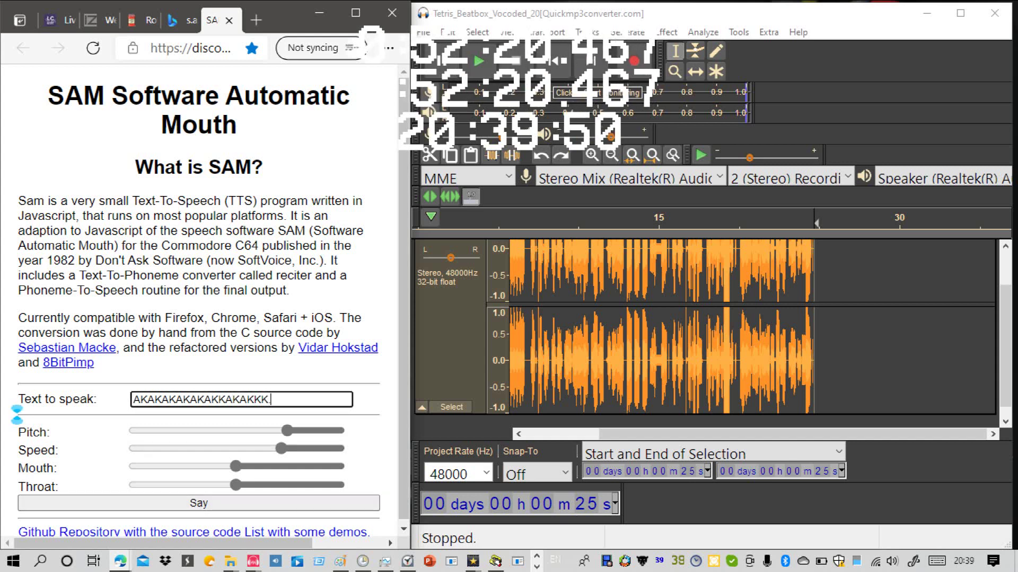
text(. LE)
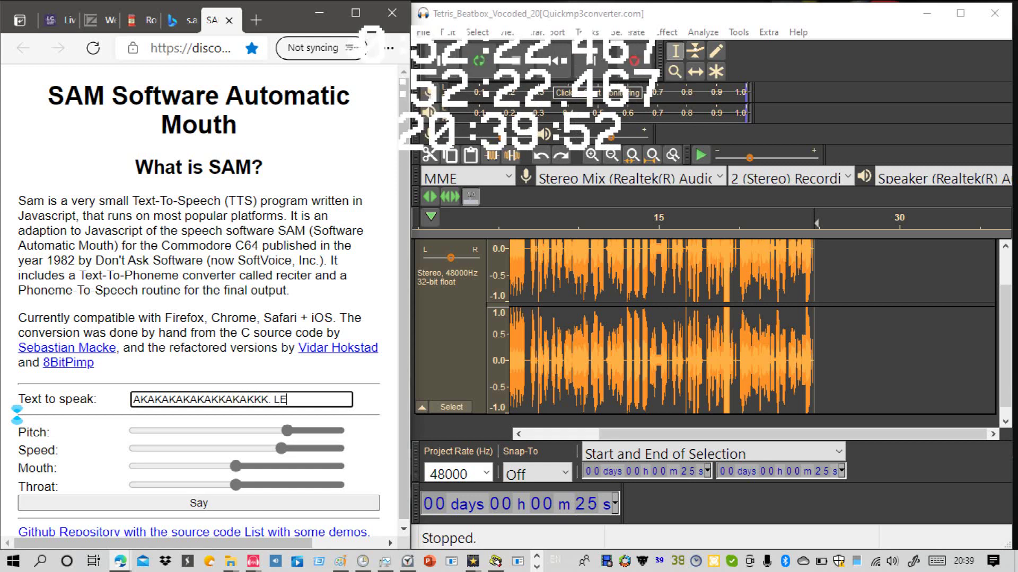
text(KIT)
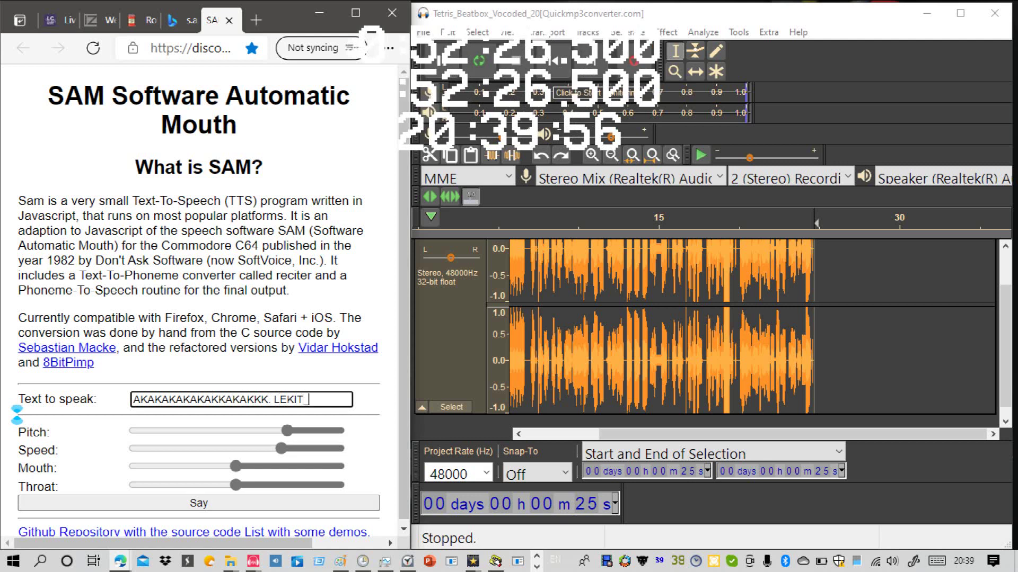
key(BackSpace)
key(BackSpace)
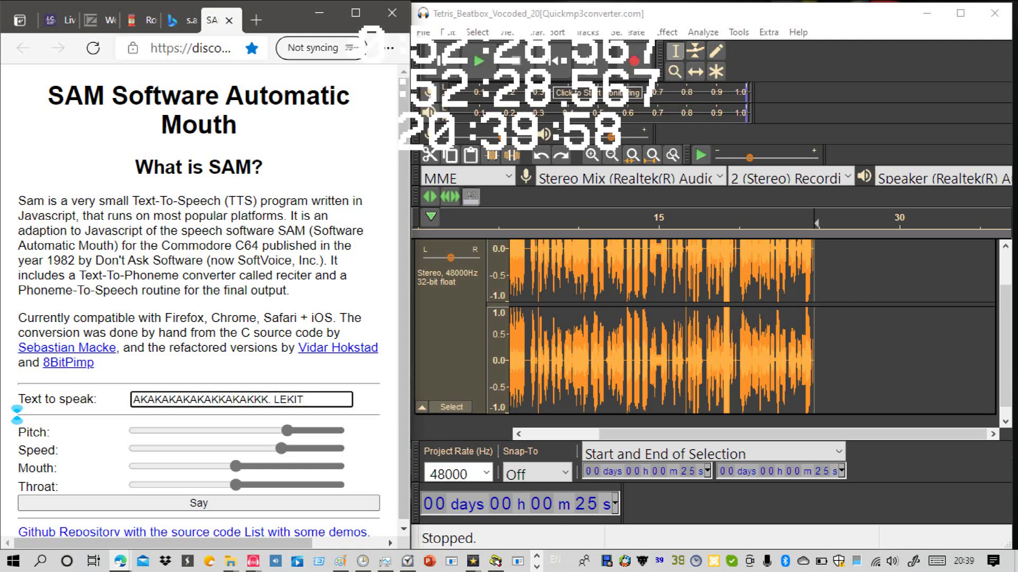
text(-O)
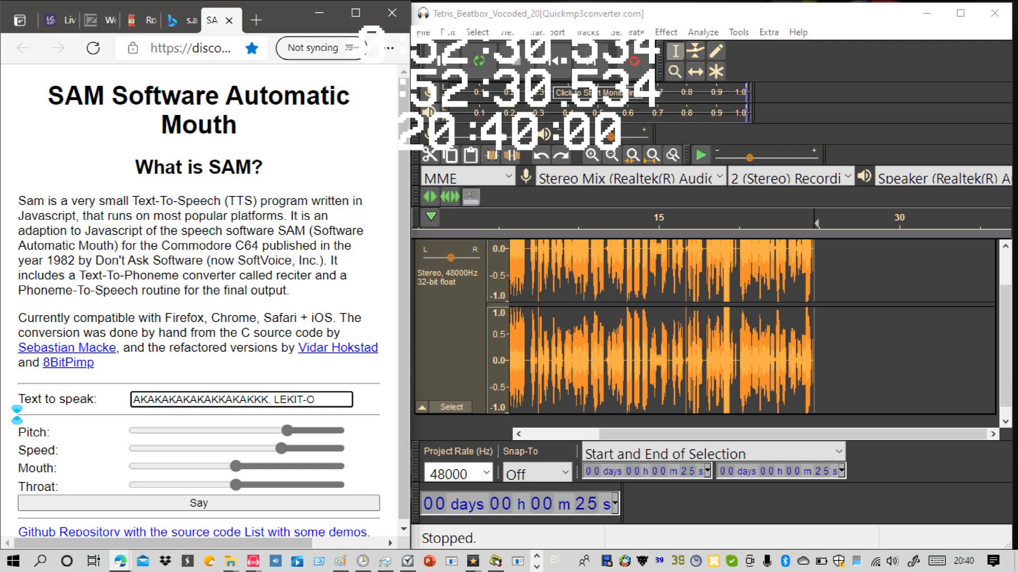
text( H)
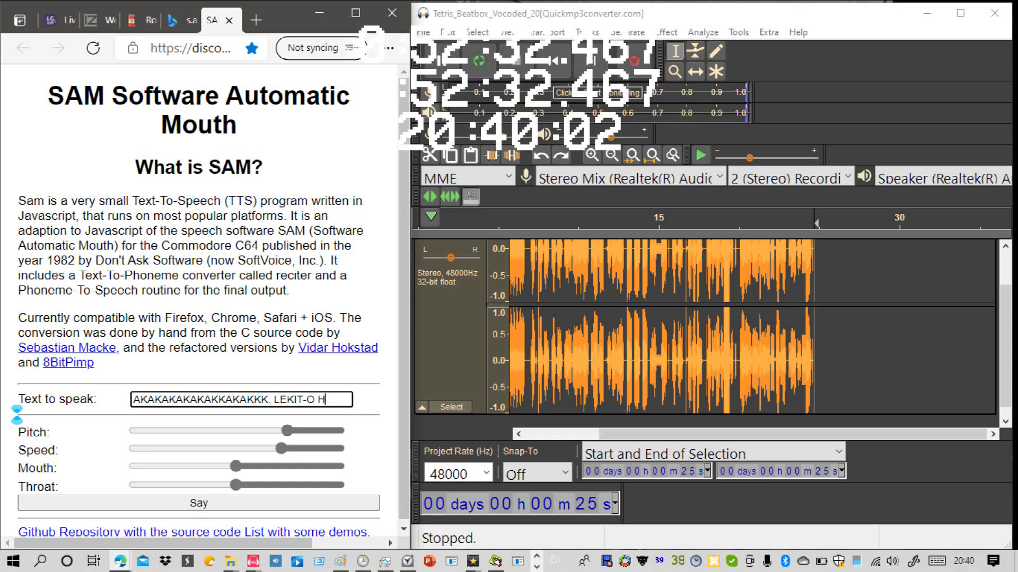
text(AEK)
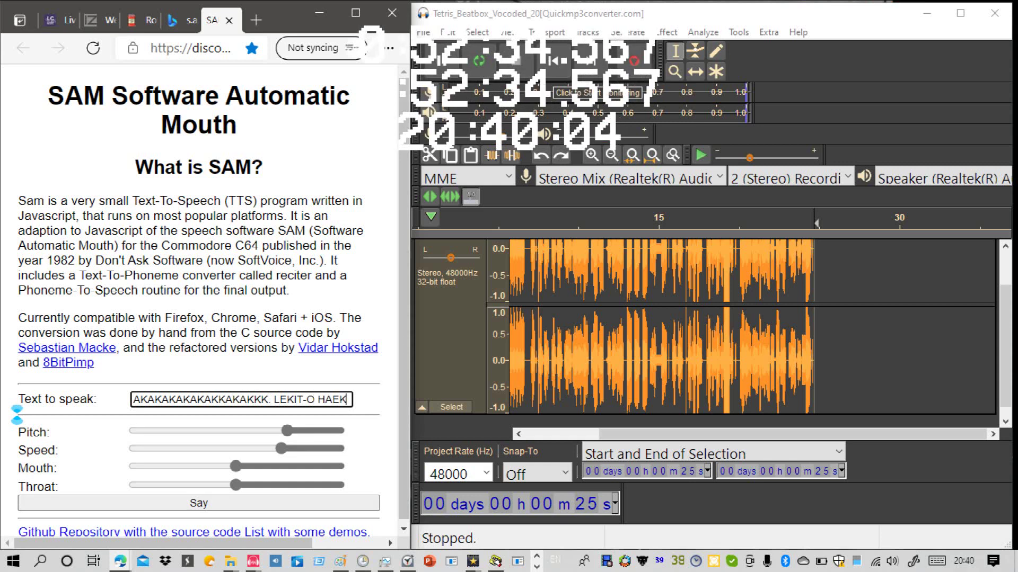
text(_O)
key(BackSpace)
key(BackSpace)
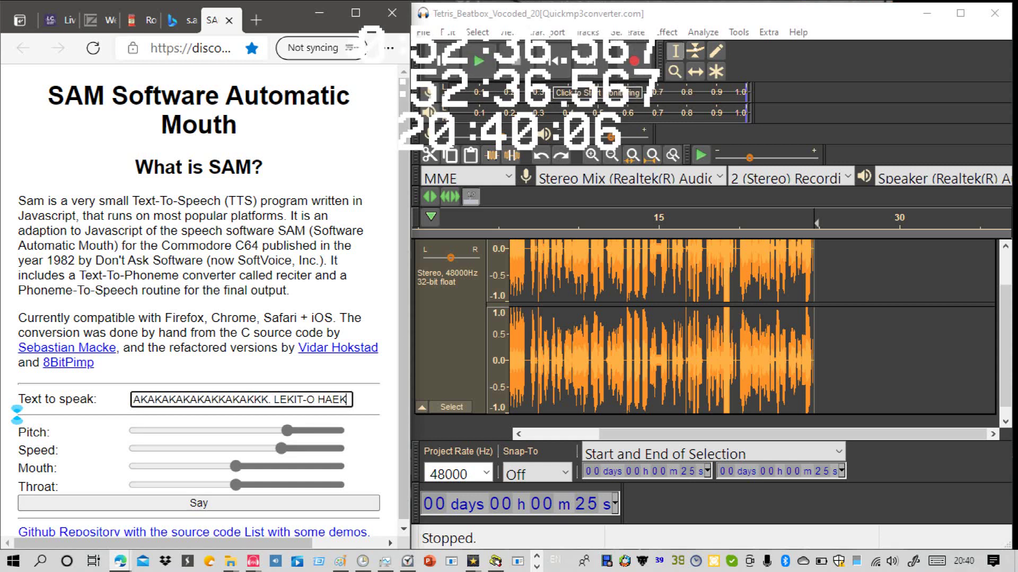
text(AEK-d)
key(BackSpace)
text(O.)
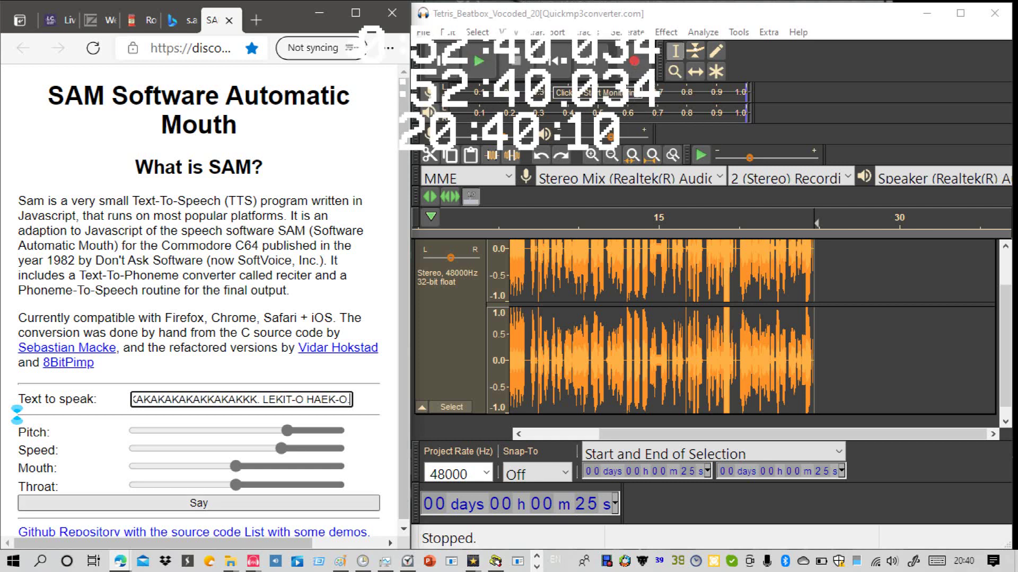
click(199, 504)
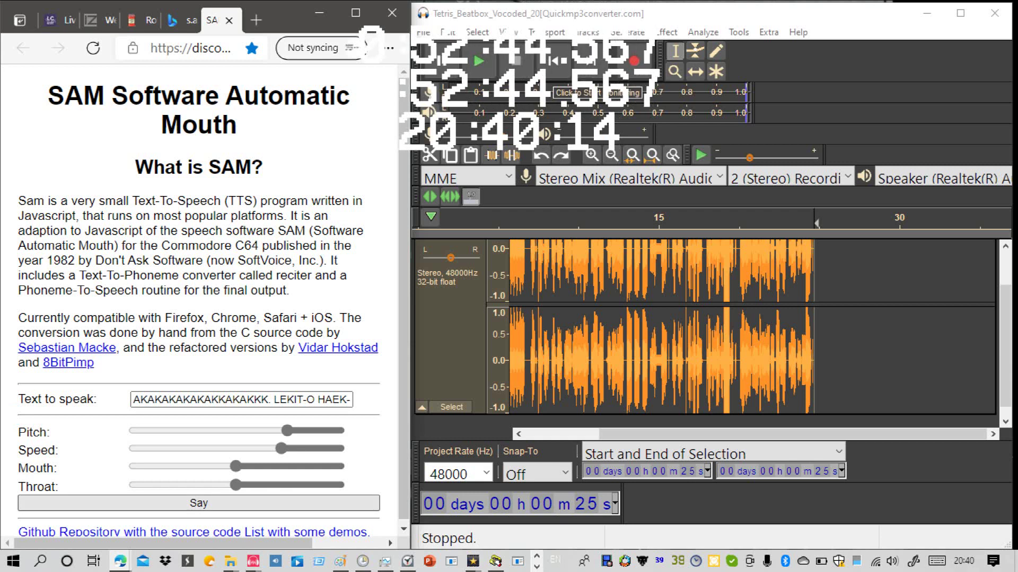
Step: Append " IUIUIU" after "HAEK-O." at the end of the text to speak
click(324, 400)
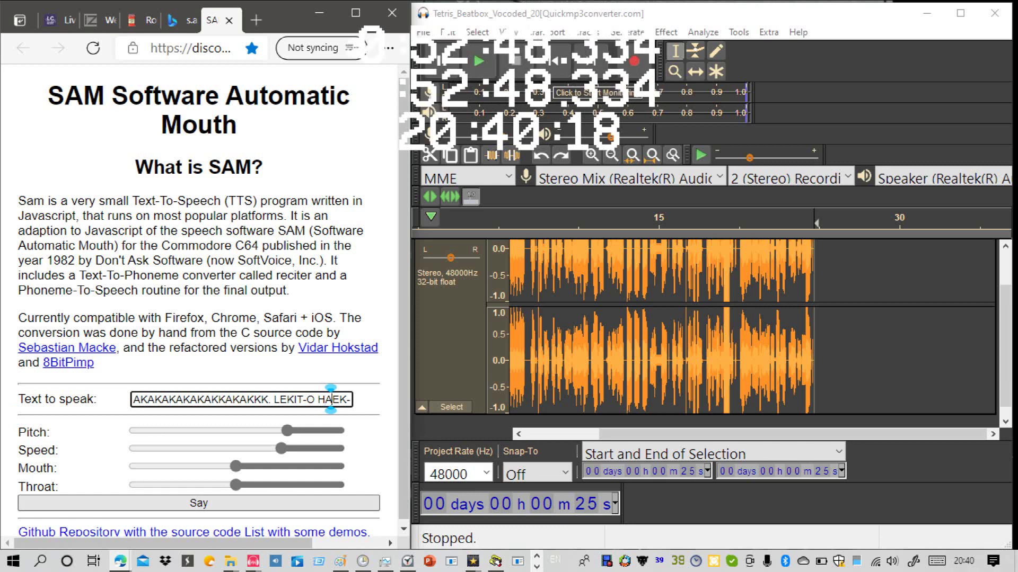
key(End)
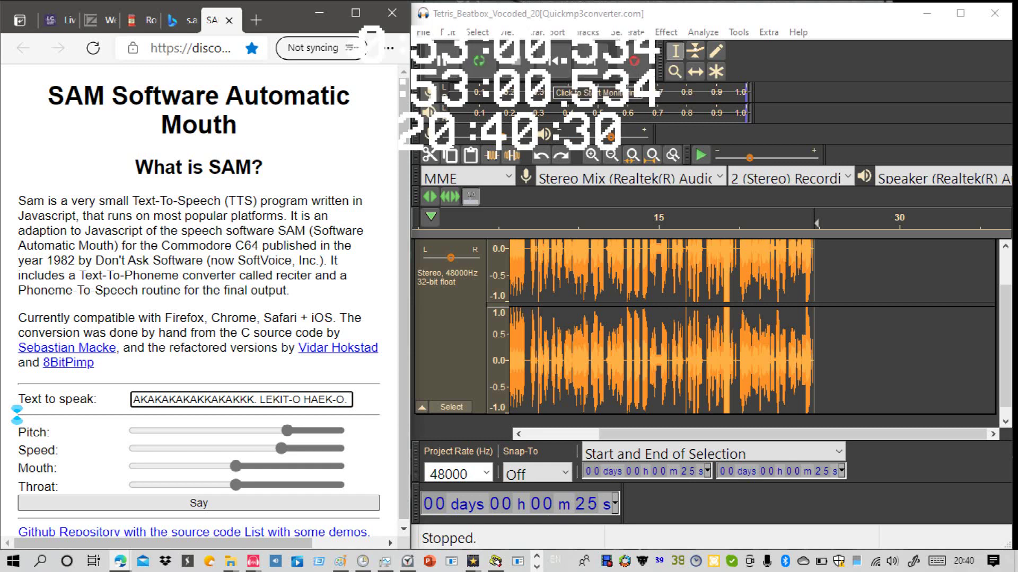
text(IUIUIU)
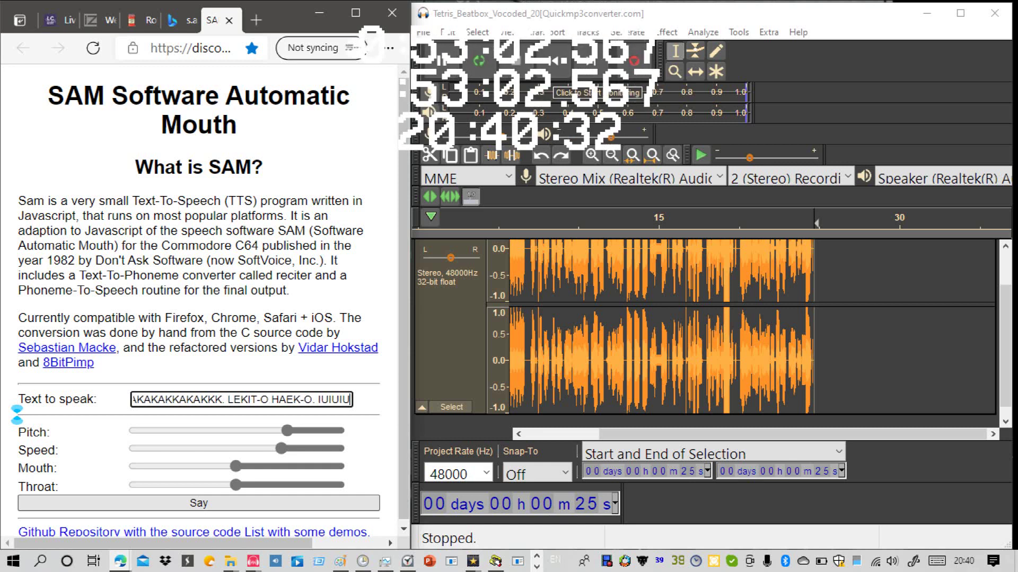
text(_PPL)
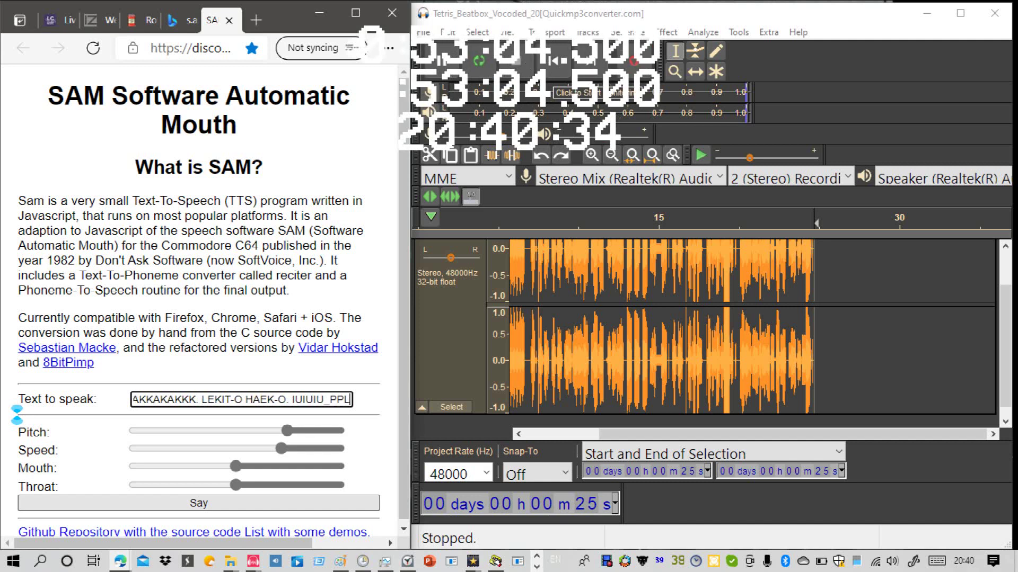
text(OLK)
key(BackSpace)
key(BackSpace)
key(BackSpace)
key(BackSpace)
key(BackSpace)
key(BackSpace)
key(BackSpace)
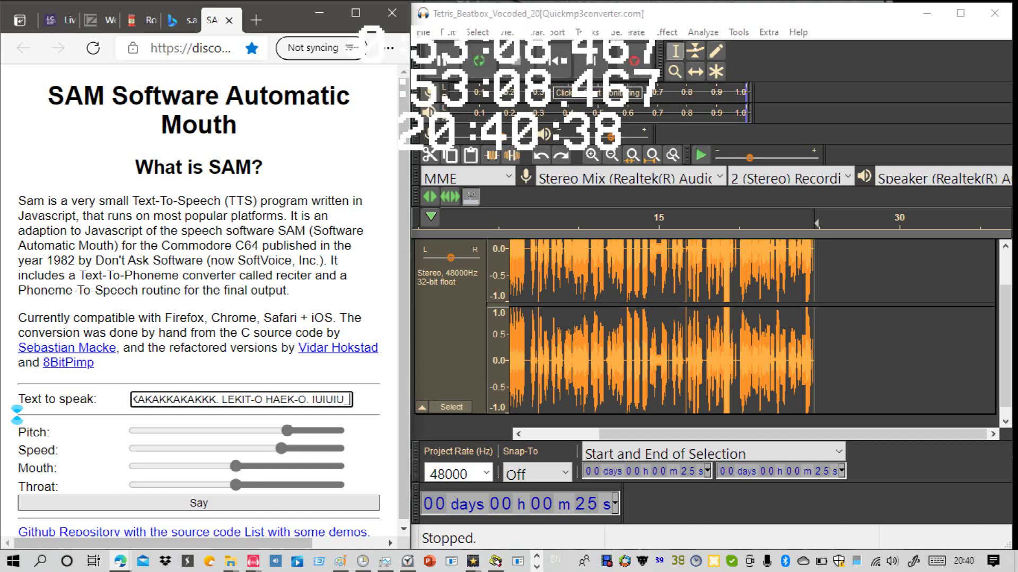
text(_L)
key(BackSpace)
key(BackSpace)
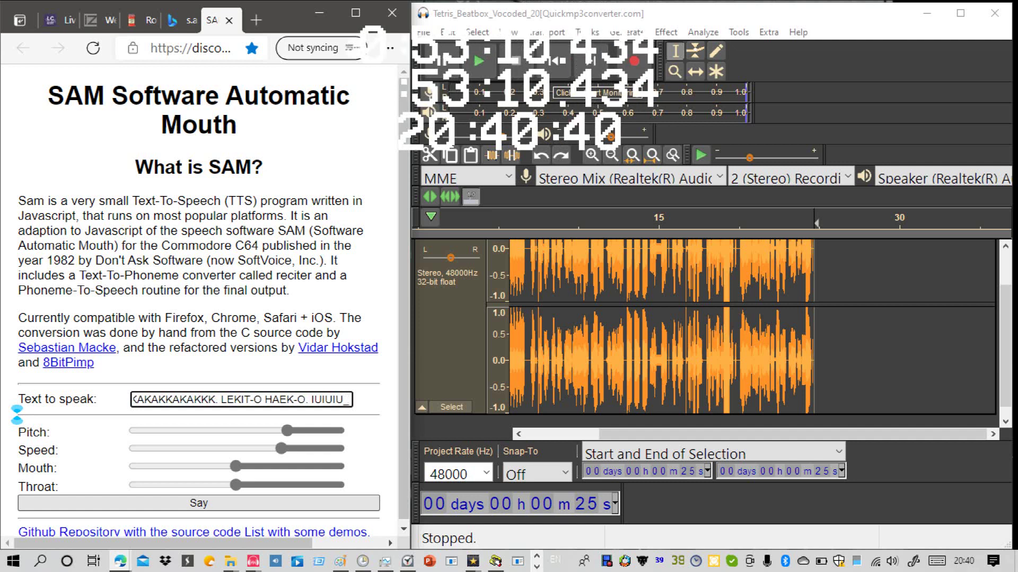
Step: Extend "IUIUIU" to "IUIUIU-LKOKLO." in the text to speak and have the phrase spoken
text(-LKOKLO)
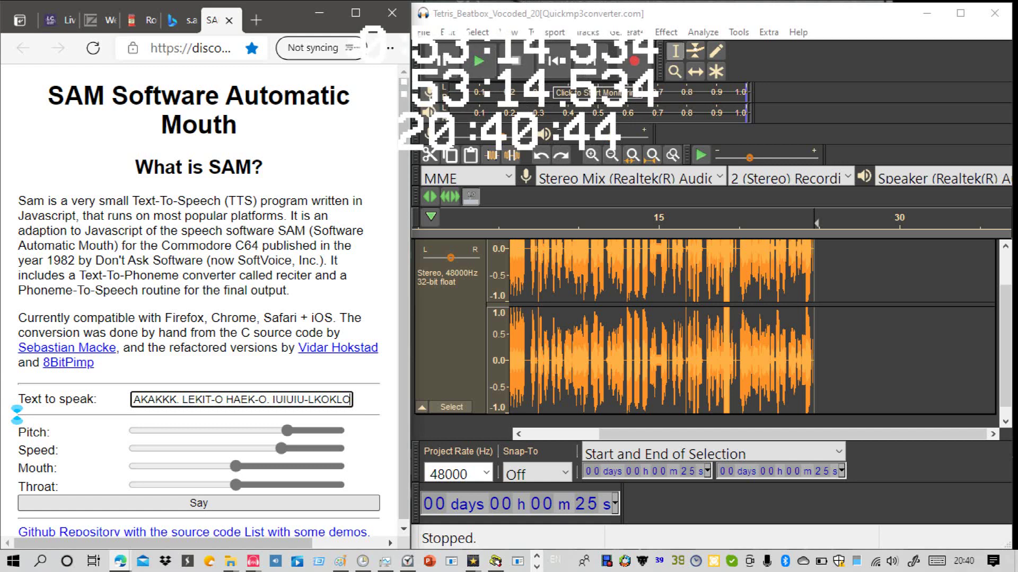
text(.)
click(199, 504)
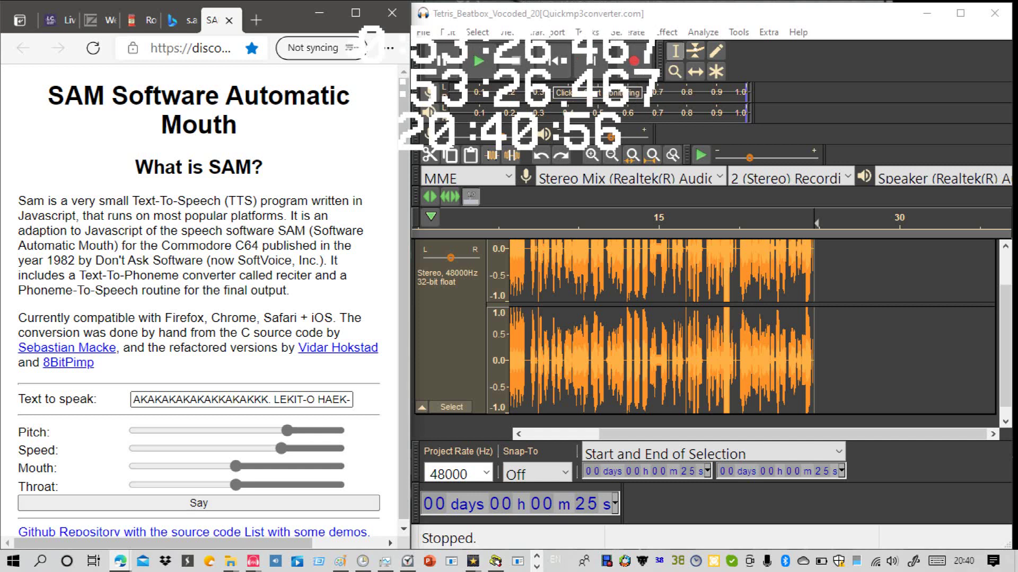
Step: Append a long run of repeated "PK" syllables ending in a period after "LKOKLO." and have the text spoken
click(345, 399)
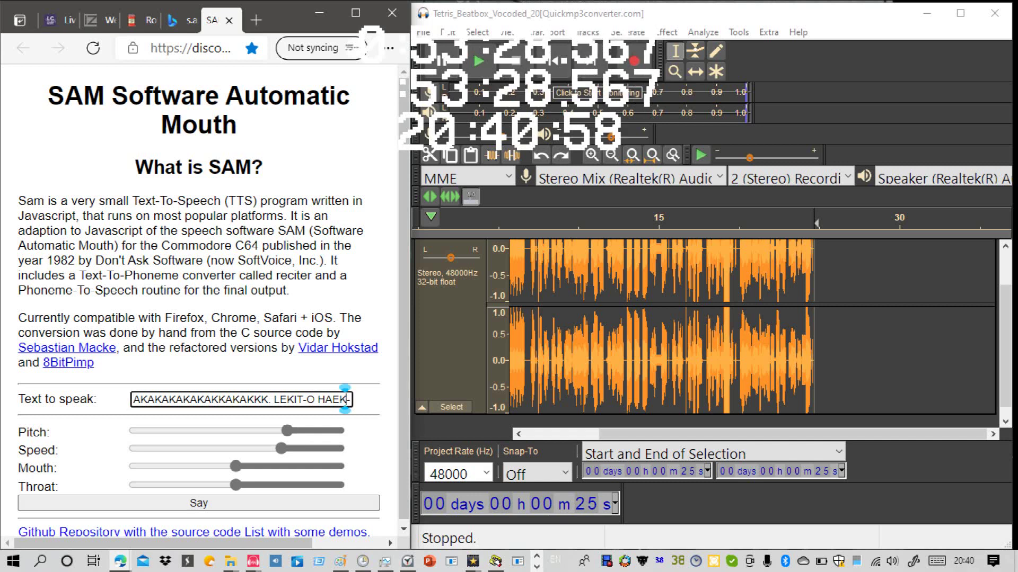
text(KLO.)
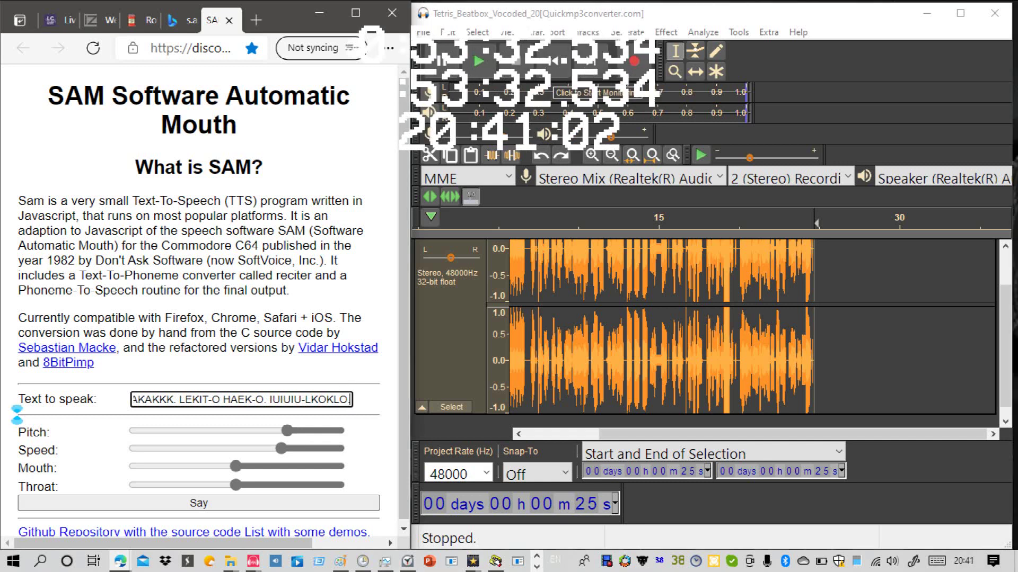
text( PK)
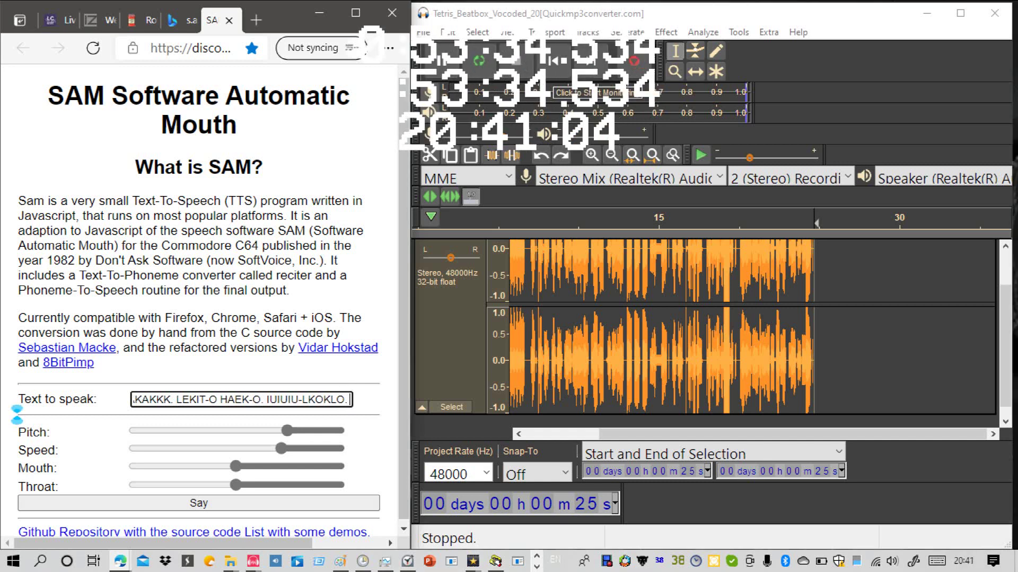
text(PKPKPK)
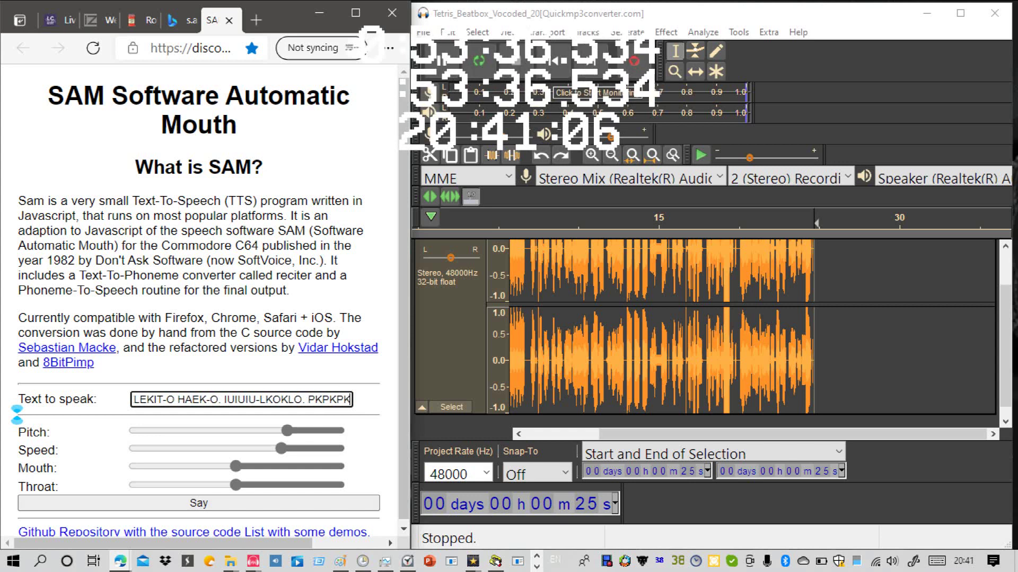
text(PKPKPKPKPKPKP)
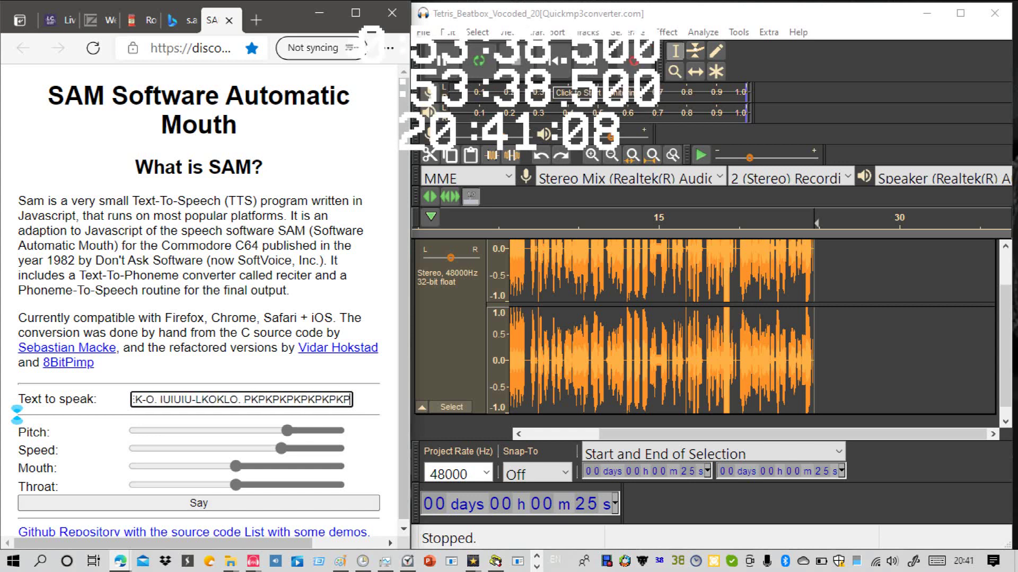
text(KPKP.)
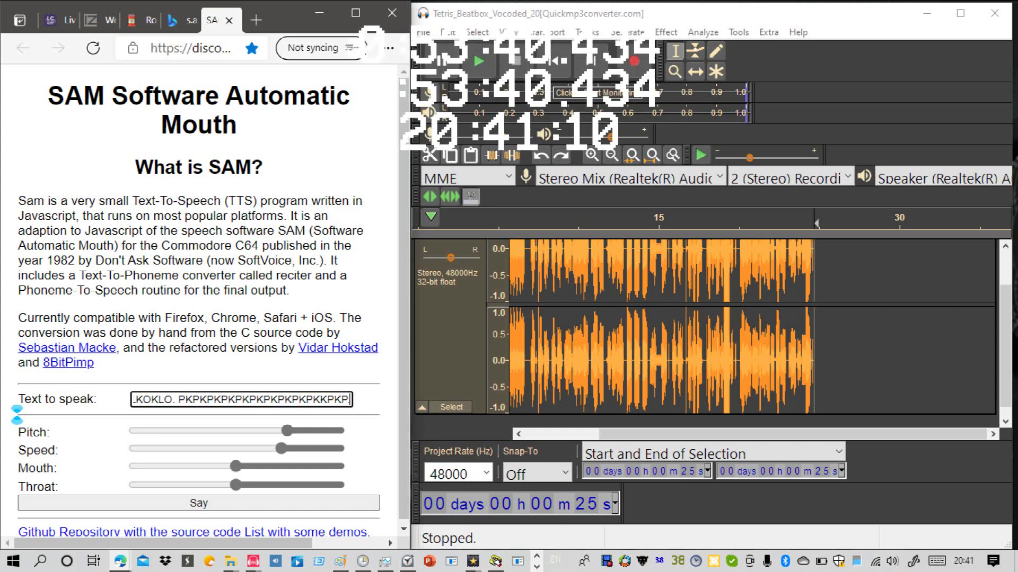
click(199, 503)
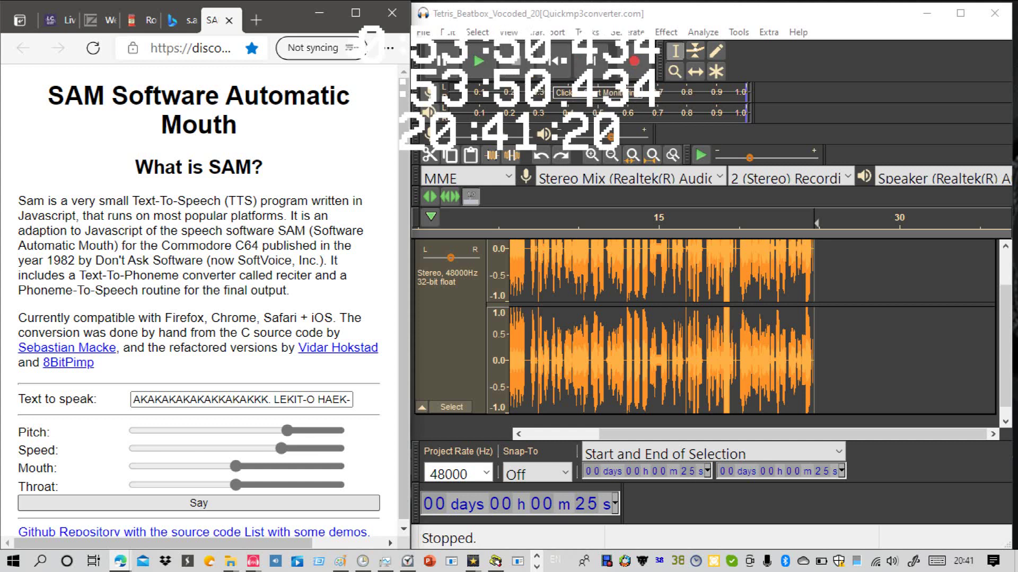
Step: Delete the whole run of "PK" syllables after "LKOKLO." from the text to speak
click(337, 399)
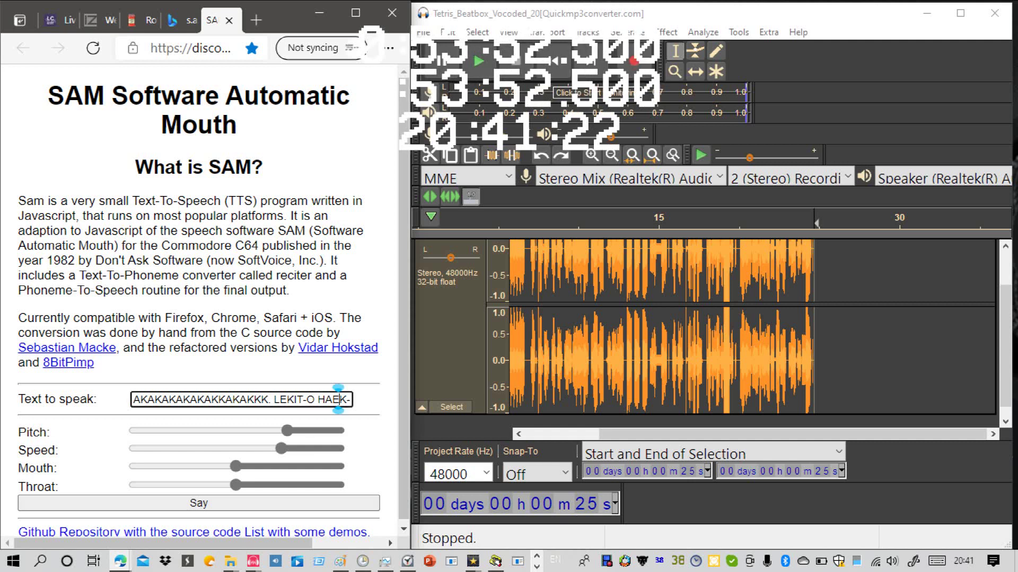
key(Right)
key(Right)
key(Right)
key(Right)
key(Right)
key(Right)
key(Right)
key(Right)
key(Right)
key(Right)
key(Right)
key(Right)
key(Right)
key(Right)
key(Right)
key(Right)
key(Right)
key(Right)
key(Right)
key(Right)
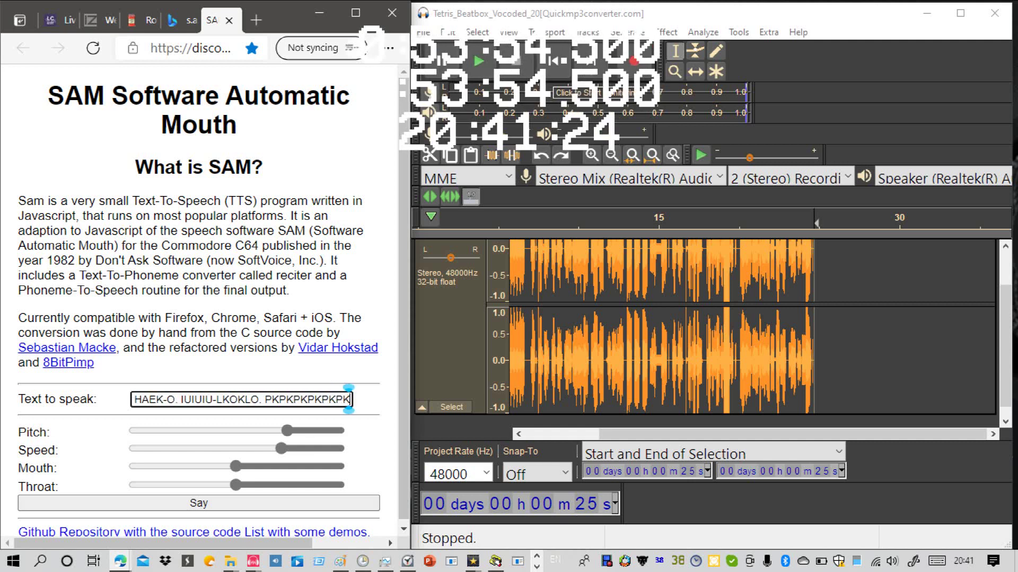
key(BackSpace)
key(BackSpace)
key(BackSpace)
key(BackSpace)
key(BackSpace)
key(BackSpace)
key(BackSpace)
key(BackSpace)
key(BackSpace)
key(BackSpace)
key(BackSpace)
key(BackSpace)
key(BackSpace)
key(BackSpace)
key(BackSpace)
key(BackSpace)
key(BackSpace)
key(BackSpace)
key(BackSpace)
key(BackSpace)
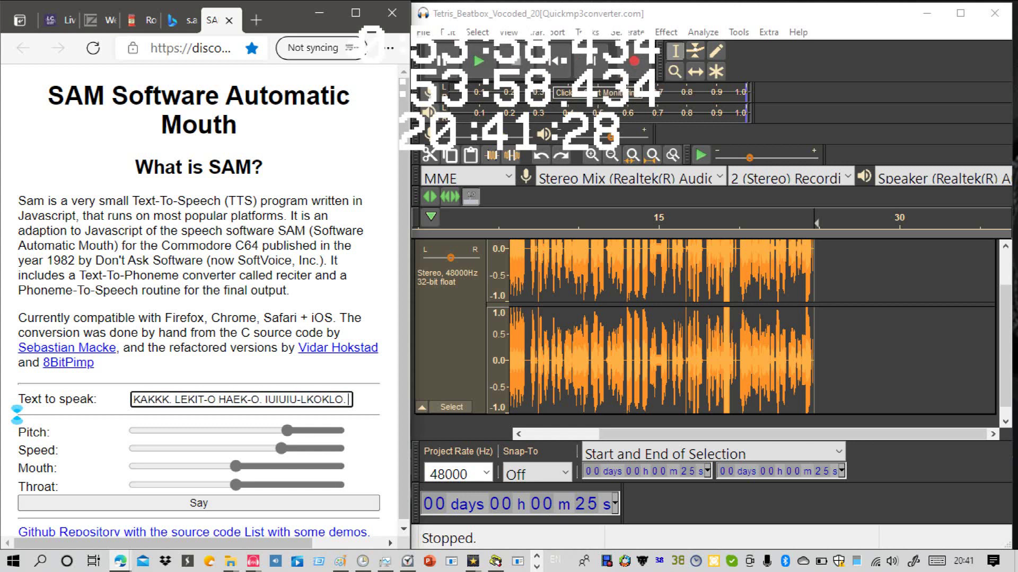
Step: Append "PH-PH-PK-HKHKHKHKHK-PKPKP" after "LKOKLO." in the text to speak and have the phrase spoken
text(P)
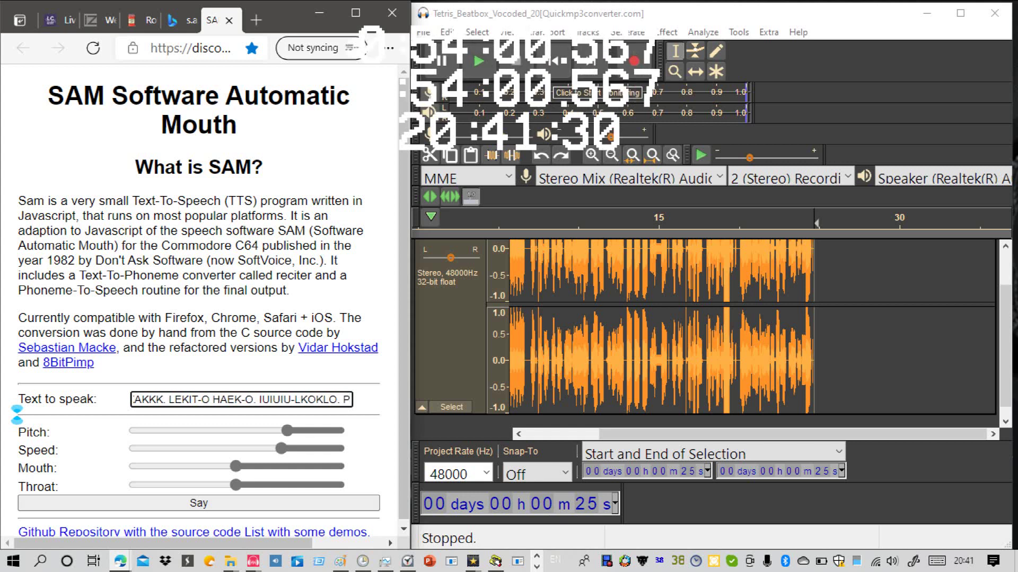
text(H-PH)
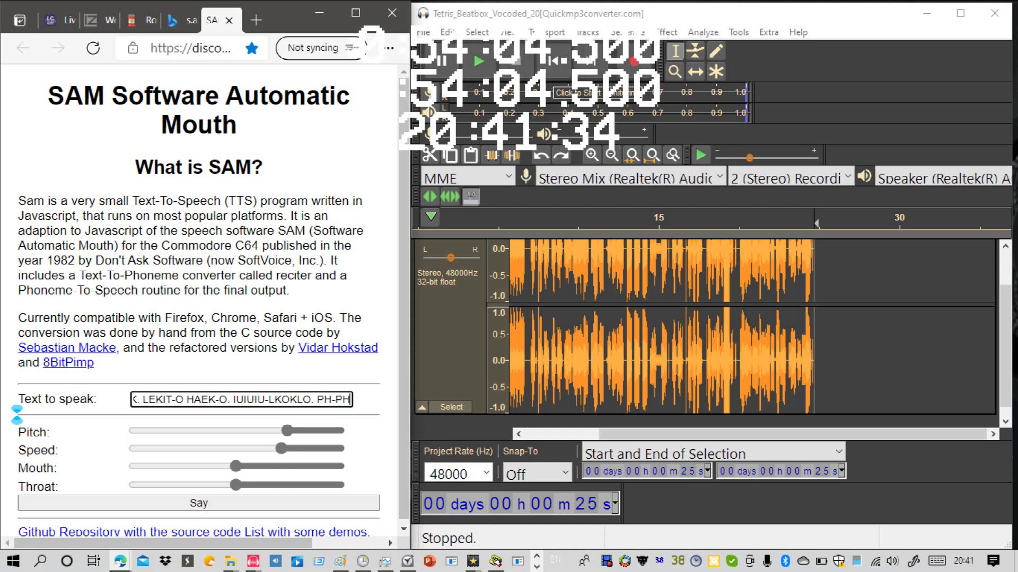
text(-K)
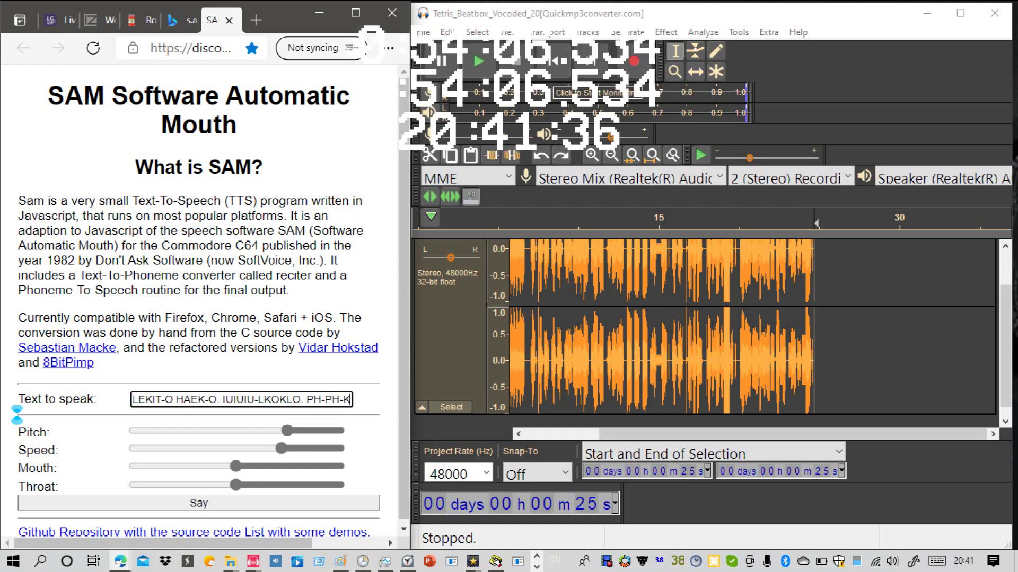
key(BackSpace)
text(PK)
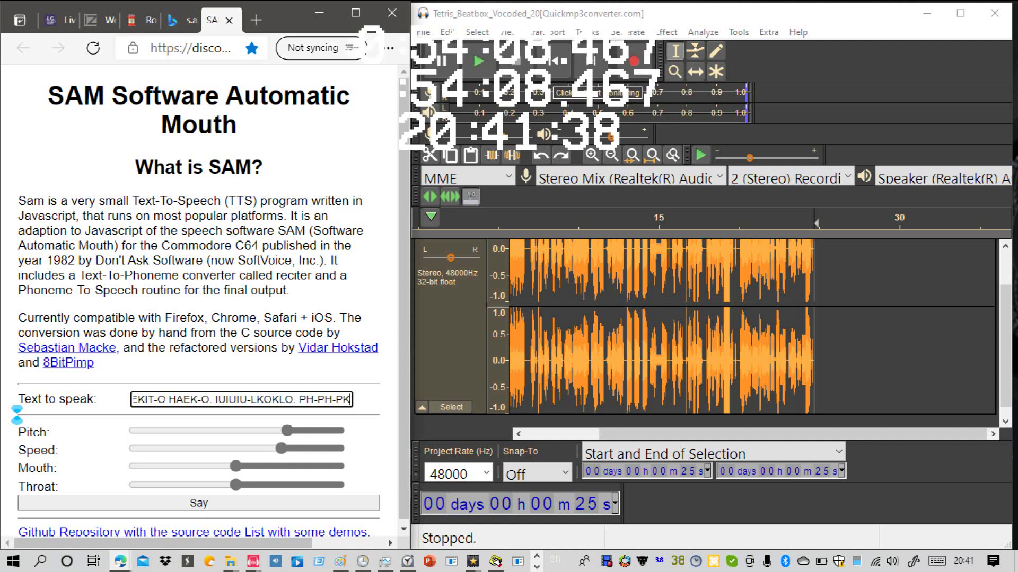
text(-HKHK)
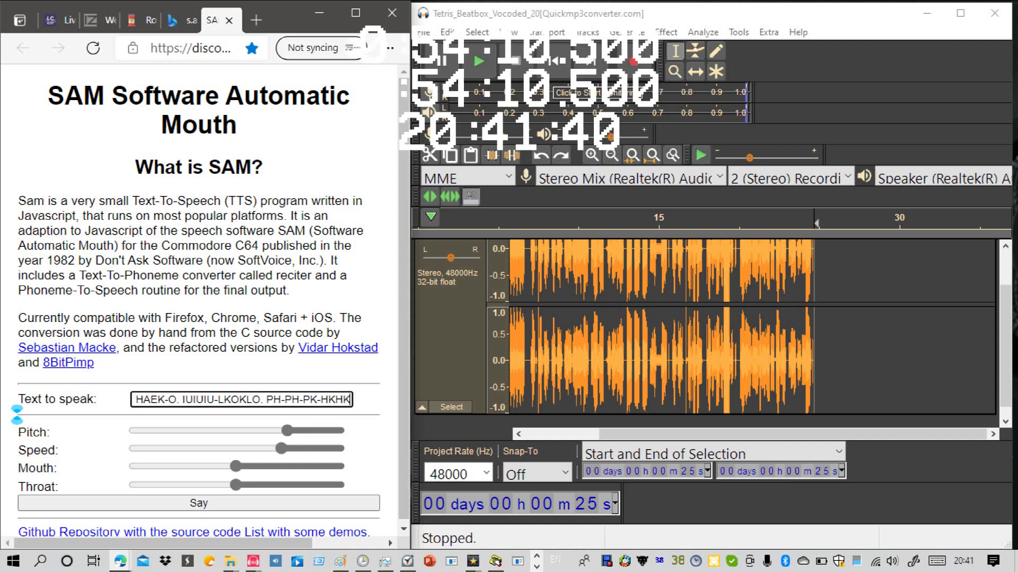
text(HKHKHK)
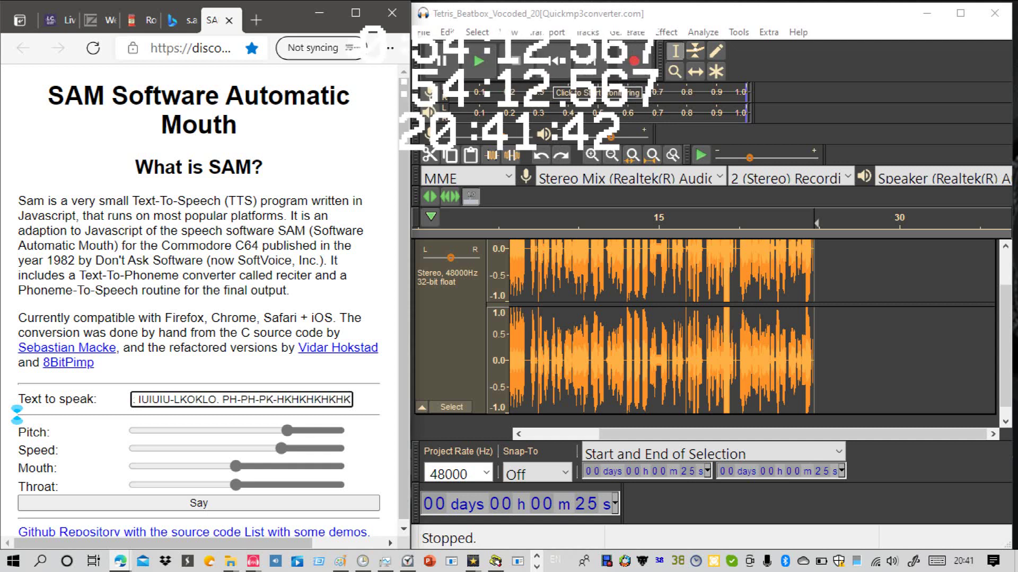
text(-PKPK)
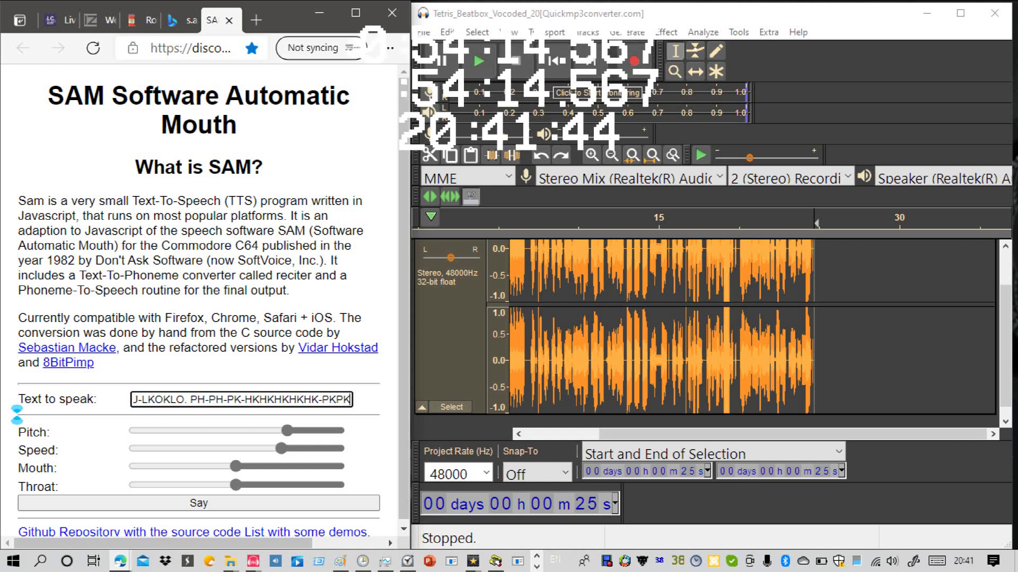
text(P)
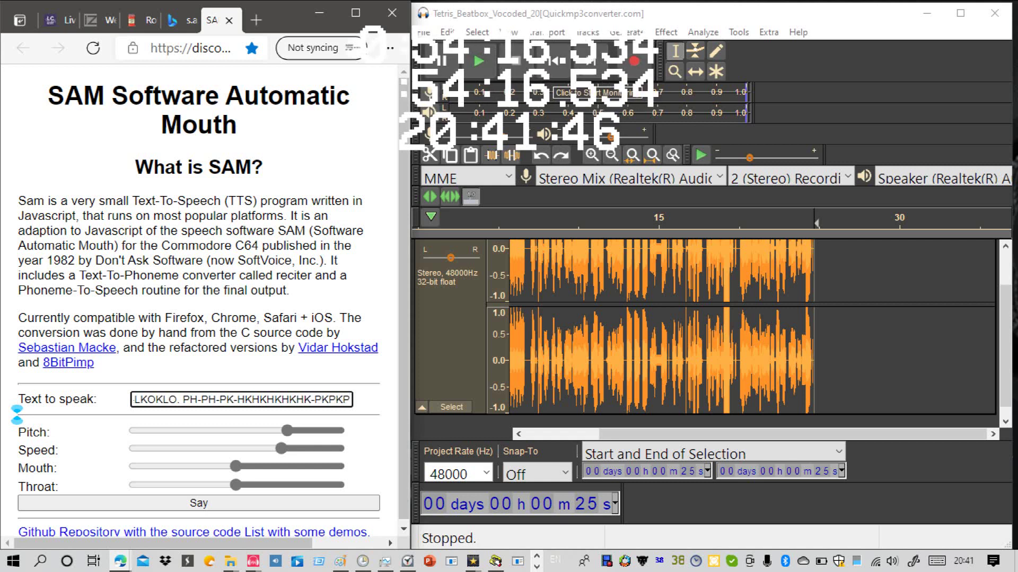
text(K)
click(198, 504)
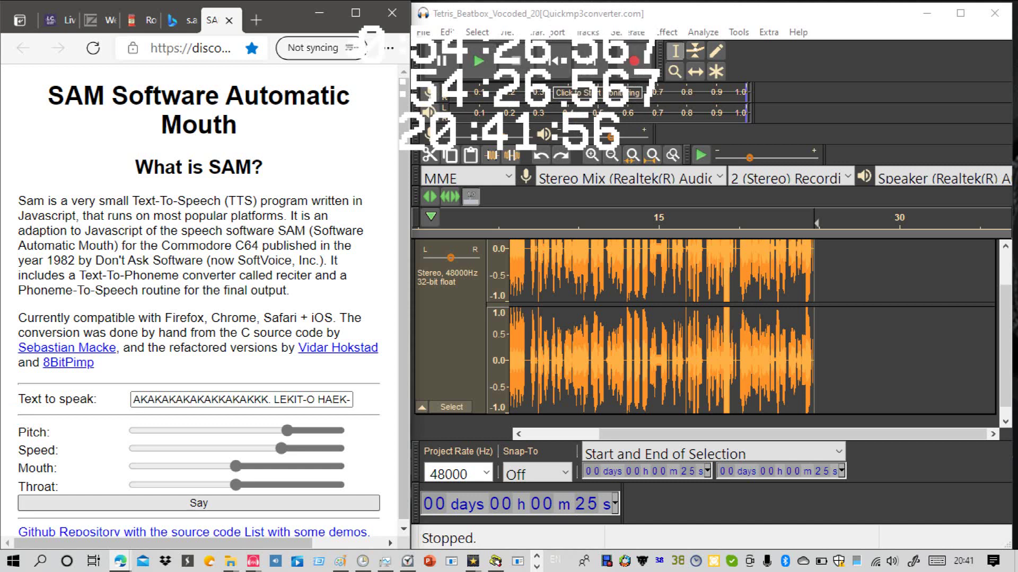
Step: Delete the whole "PH-PH-PK-HKHKHKHKHK" passage and its "PK" ending after "LKOKLO." from the text to speak
click(344, 400)
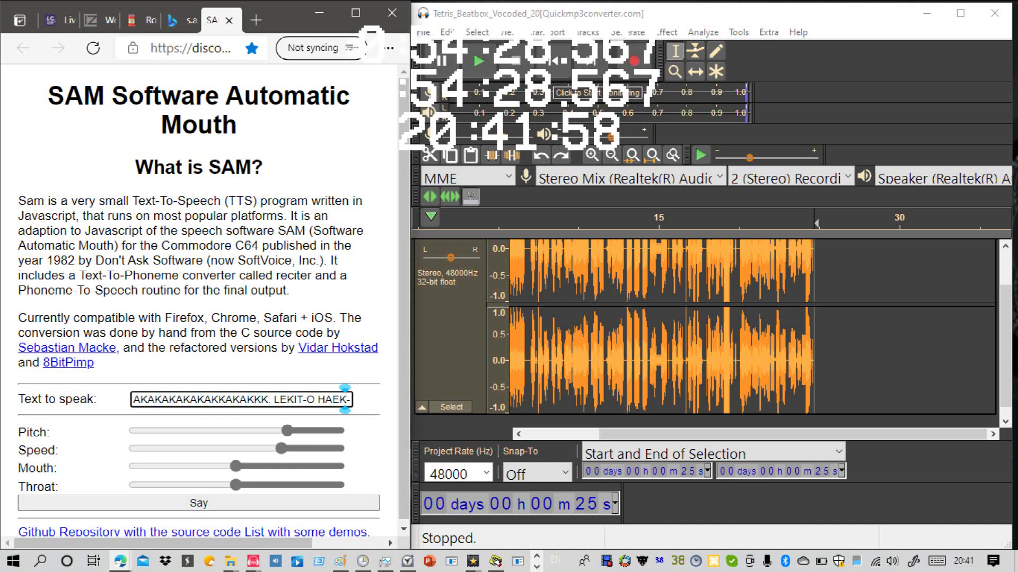
key(Right)
key(Right)
key(Right)
key(Right)
key(Right)
key(Right)
key(Right)
key(Right)
key(Right)
key(Right)
key(Right)
key(Right)
key(Right)
key(Right)
key(Right)
key(Right)
key(Right)
key(Right)
key(Right)
key(Right)
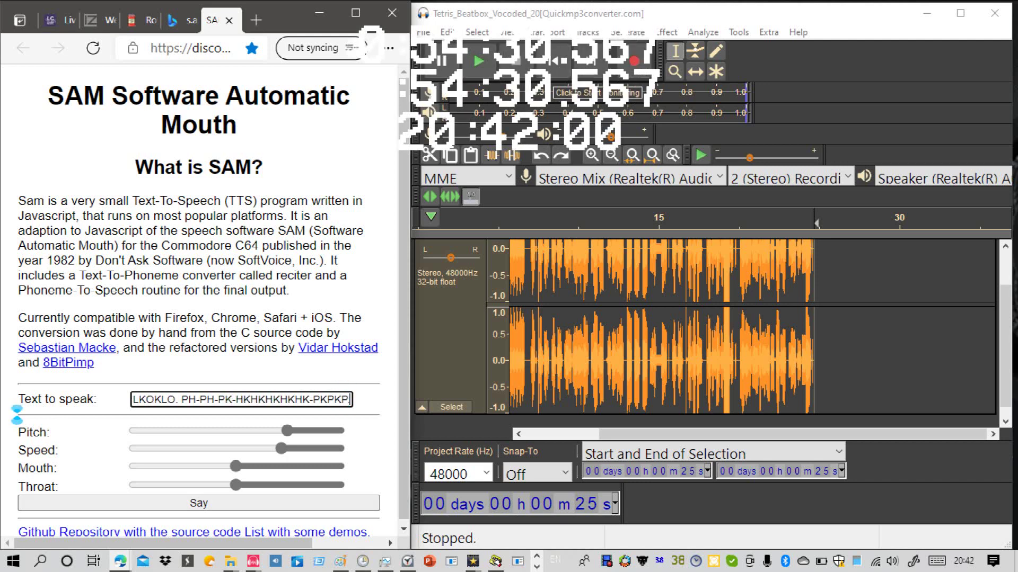
key(BackSpace)
key(BackSpace)
key(BackSpace)
key(BackSpace)
key(BackSpace)
key(BackSpace)
key(BackSpace)
key(BackSpace)
key(BackSpace)
key(BackSpace)
key(BackSpace)
key(BackSpace)
key(BackSpace)
key(BackSpace)
key(BackSpace)
key(BackSpace)
key(BackSpace)
key(BackSpace)
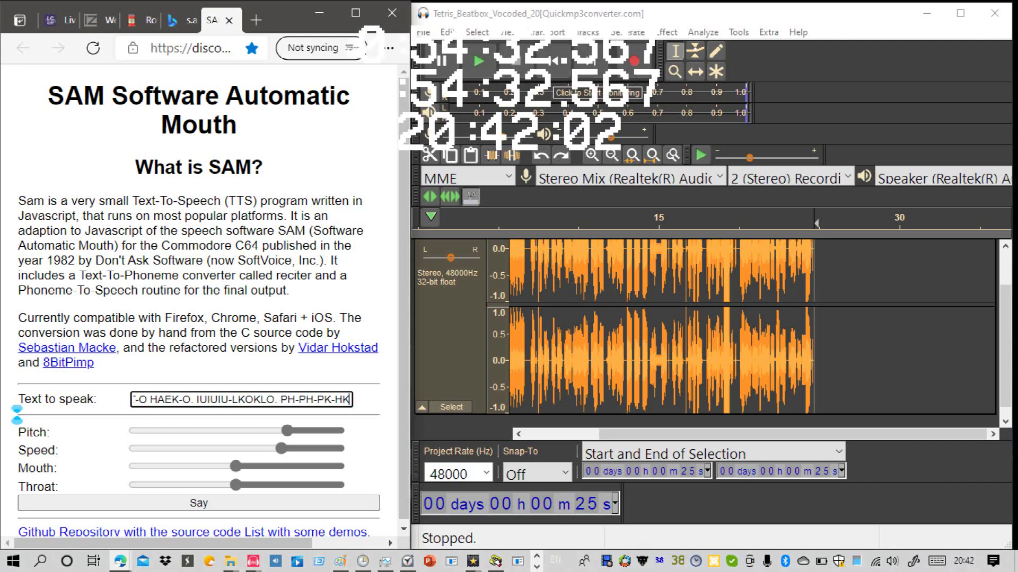
drag(17, 415, 17, 415)
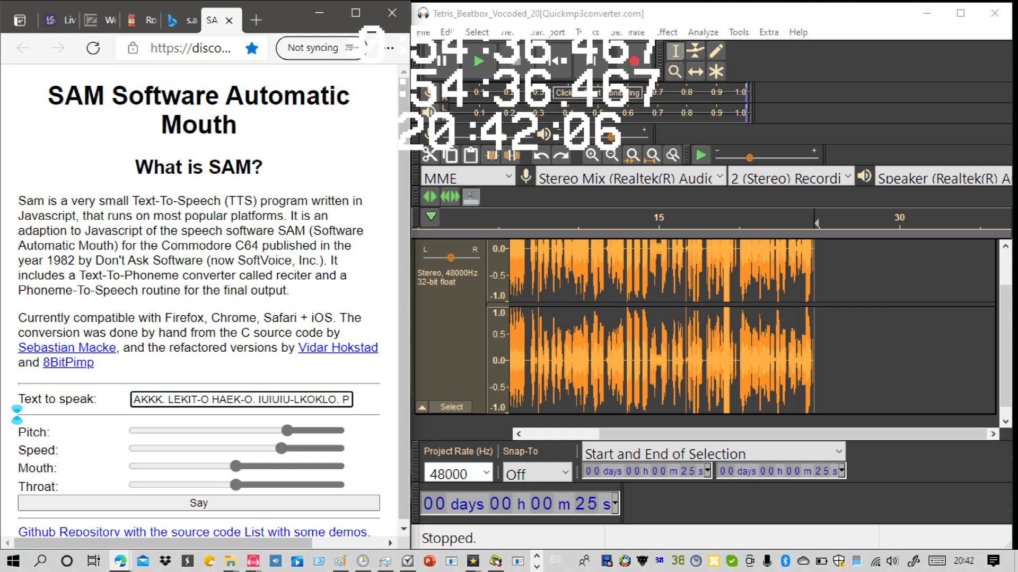
key(BackSpace)
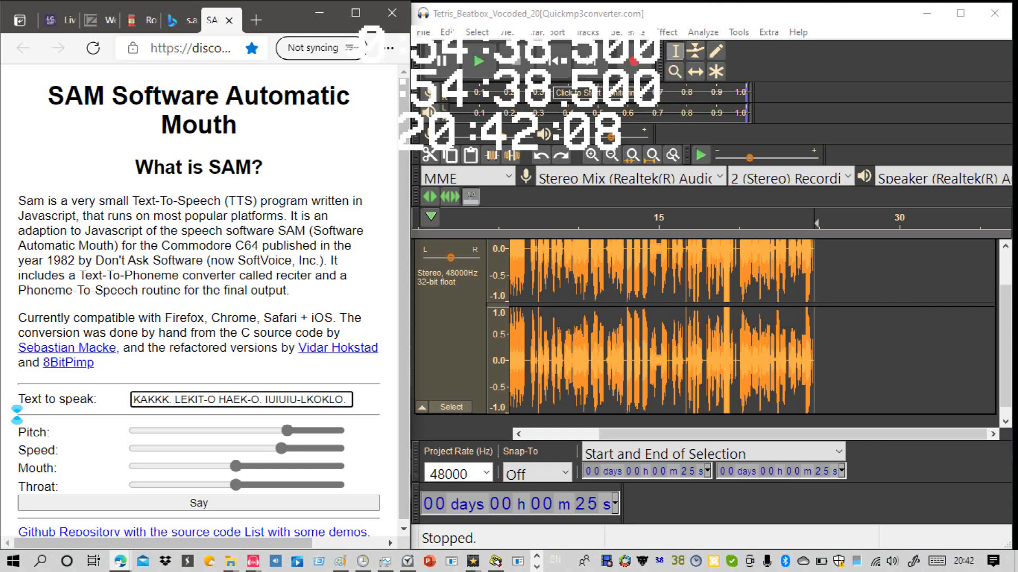
Step: Append a long run of repeated "PH" syllables with a stretch of "P" letters, ending in a period, after "LKOKLO."
text(ph)
key(BackSpace)
key(BackSpace)
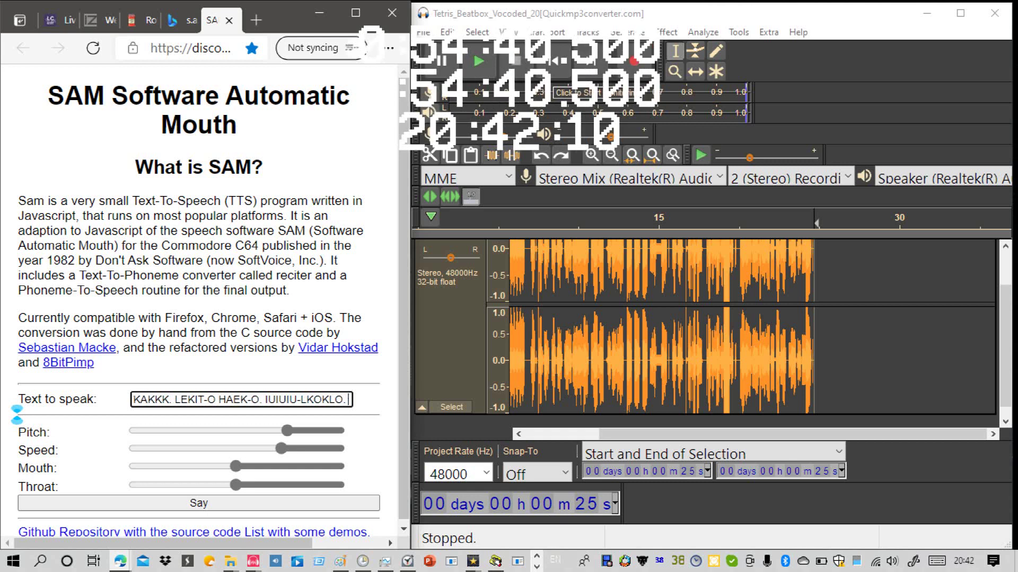
text(PH)
key(BackSpace)
text(P)
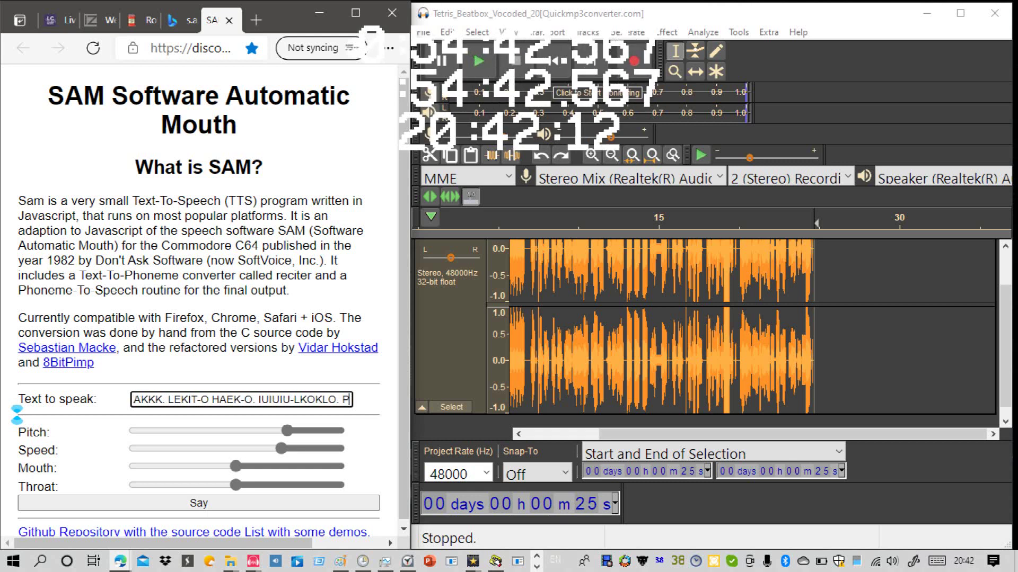
text(HPHPHPHPHPH)
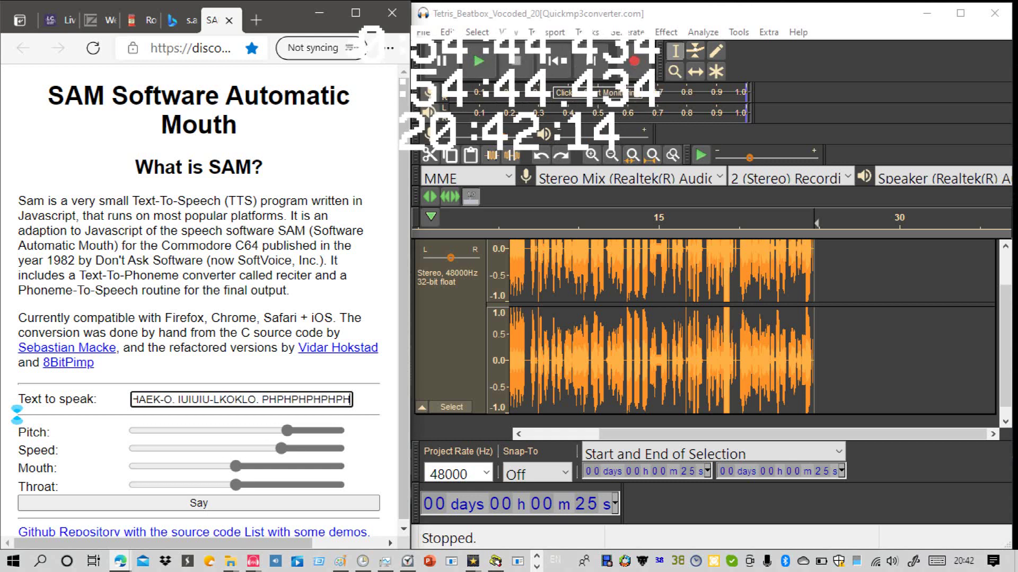
text(PHPHPHPP)
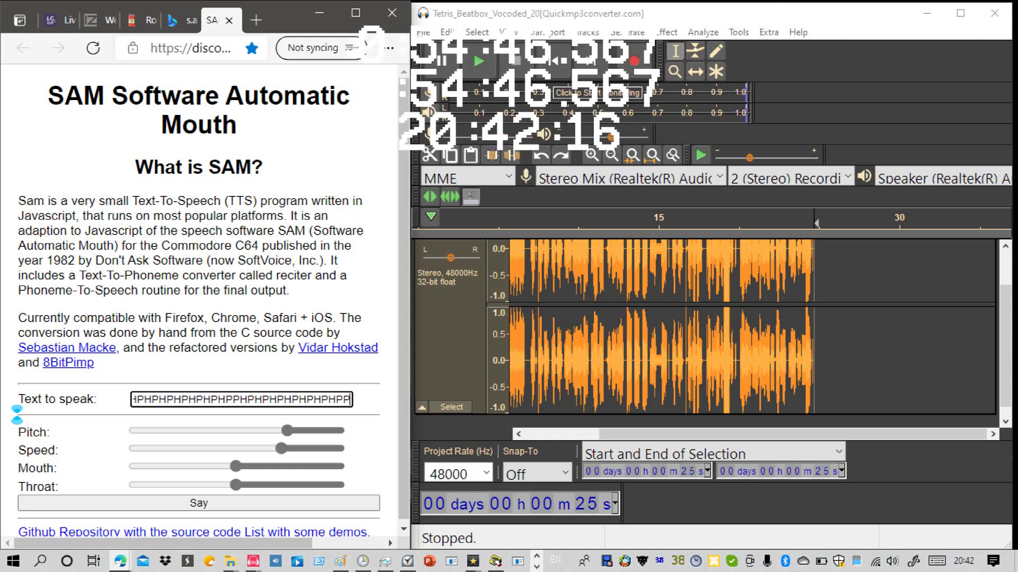
text(HPHPHPHPHPHPPPPPPPPPHPHPHPHHPHP)
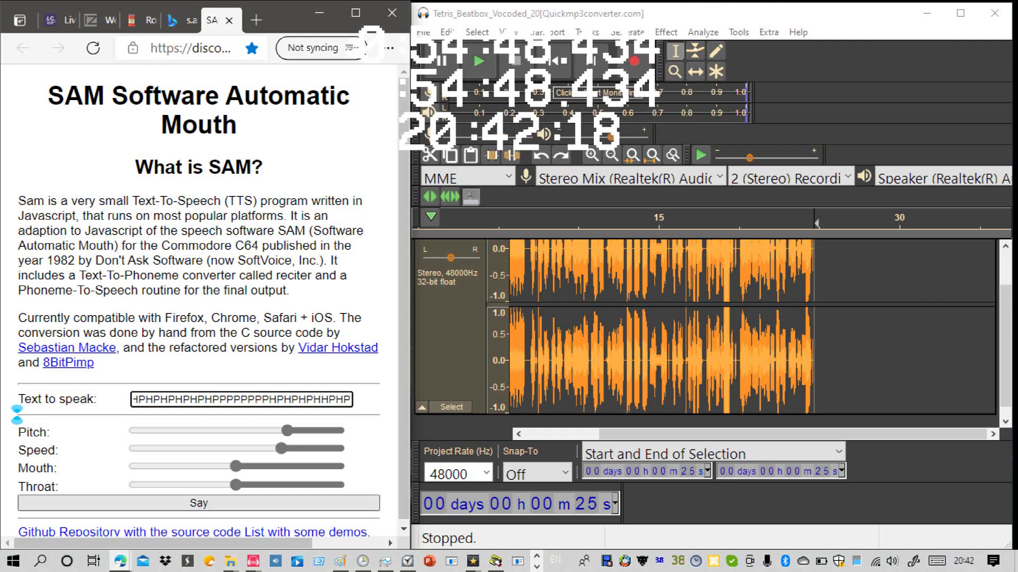
text(.)
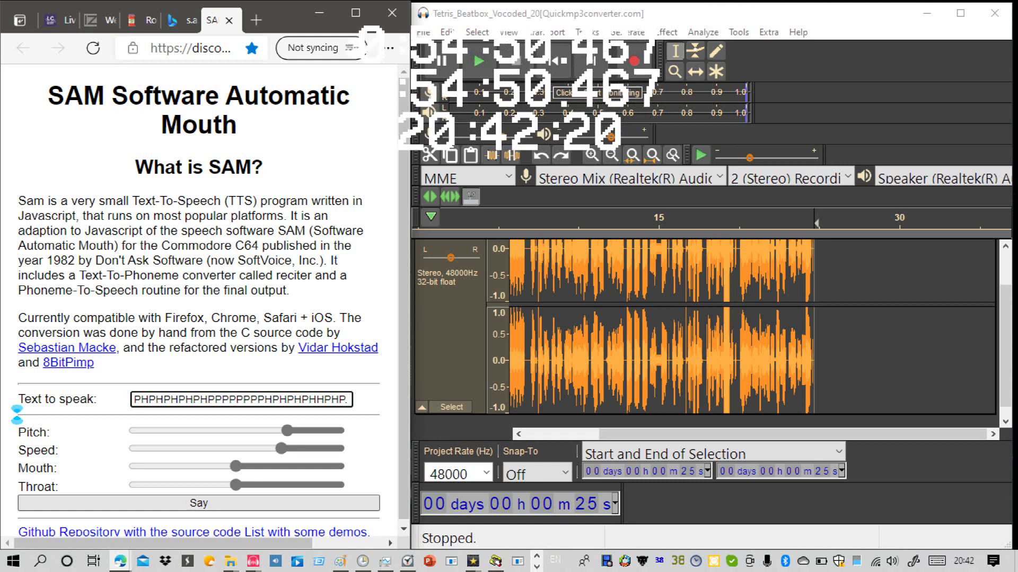
Step: Append a run of repeated "UT" syllables ending in "PTOYPK." to the text to speak and have the whole text spoken
text( UTUTUTUTUT)
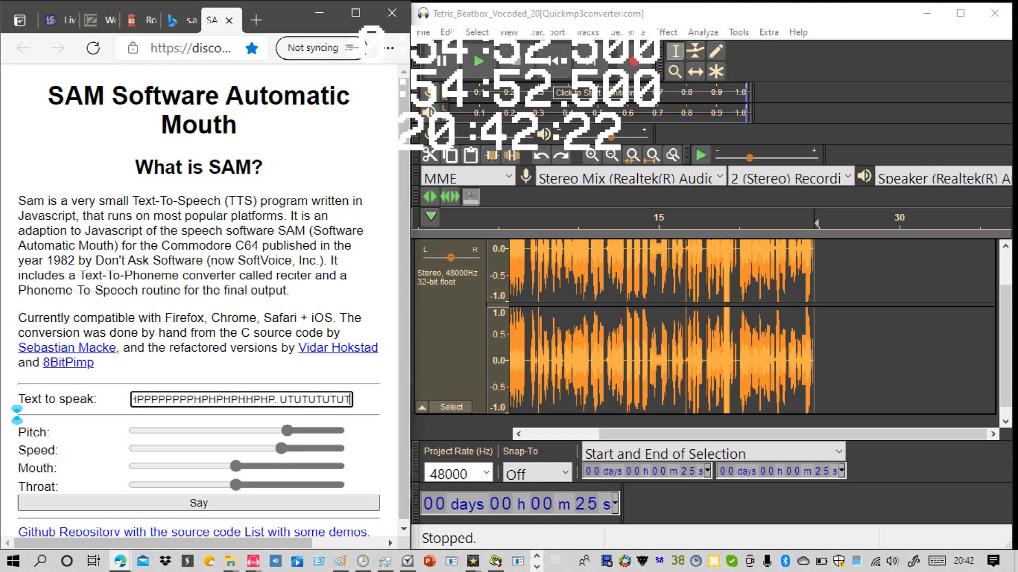
text(UTUTUTUTUTUTPTOYP)
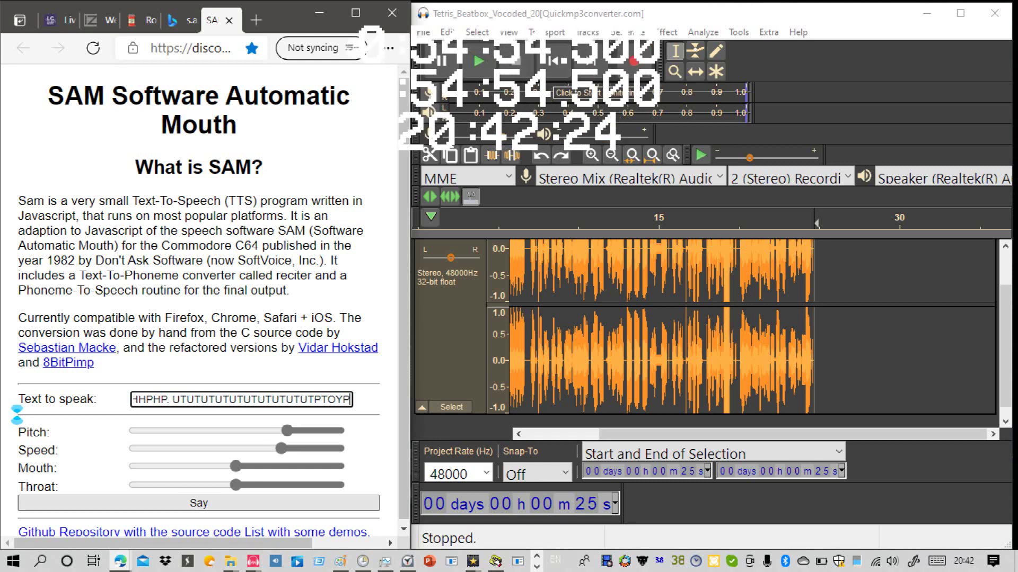
text(K.)
click(199, 503)
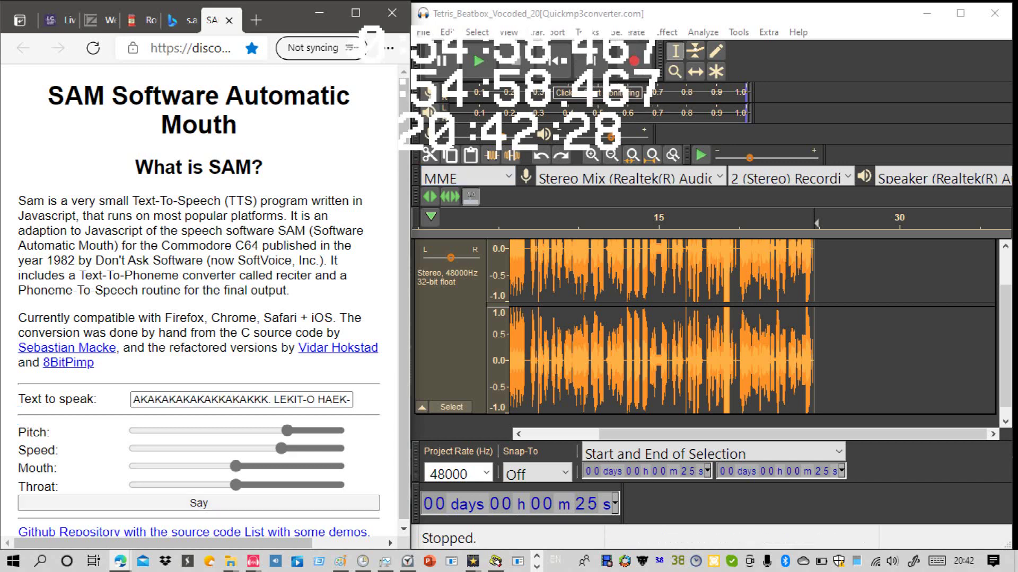
Step: Close the current SAM page and open the bookmarked simulation-site version of SAM in a new browser tab
key(ctrl+t)
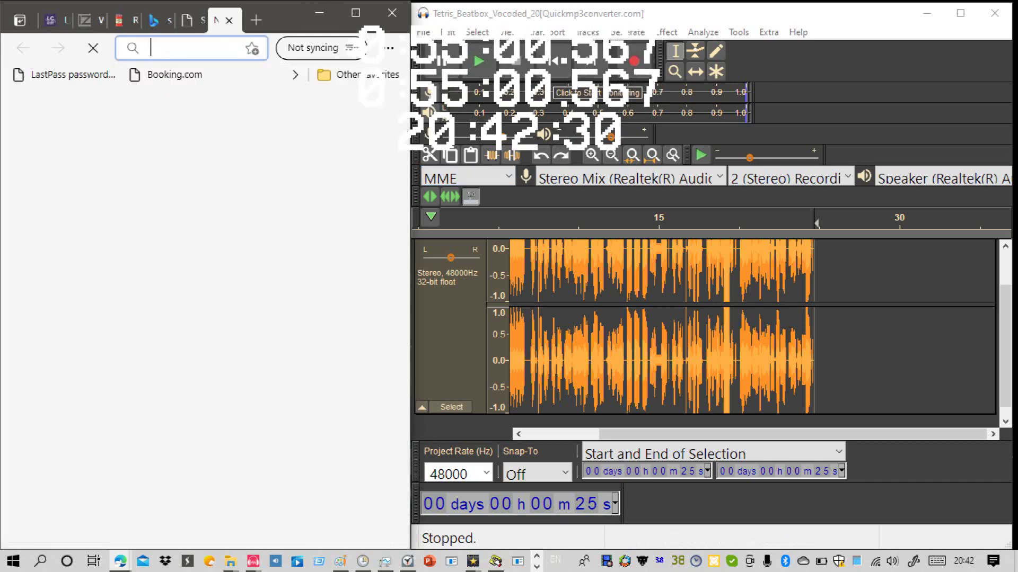
key(ctrl+shift+Tab)
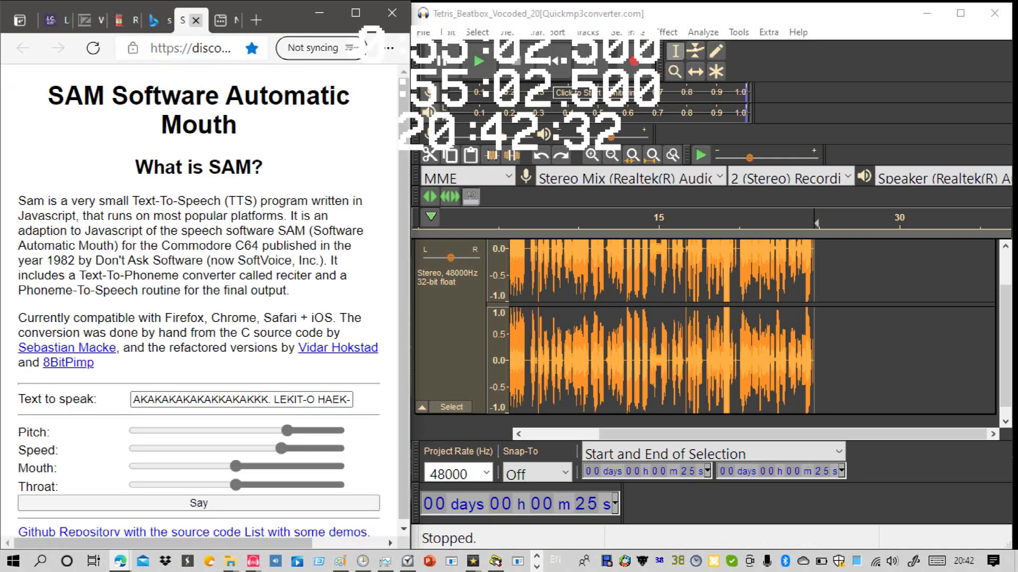
key(ctrl+Tab)
text(S)
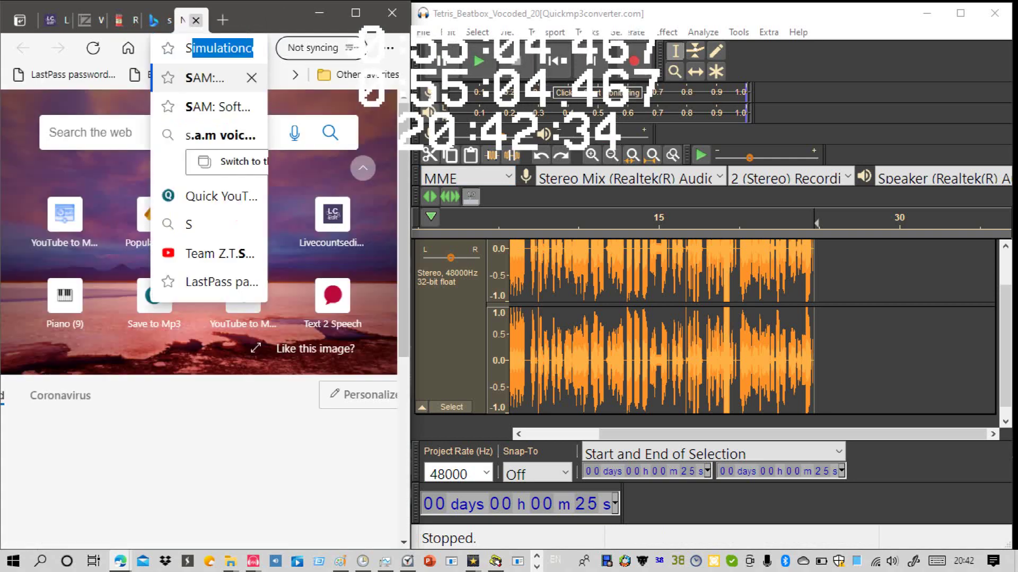
key(Return)
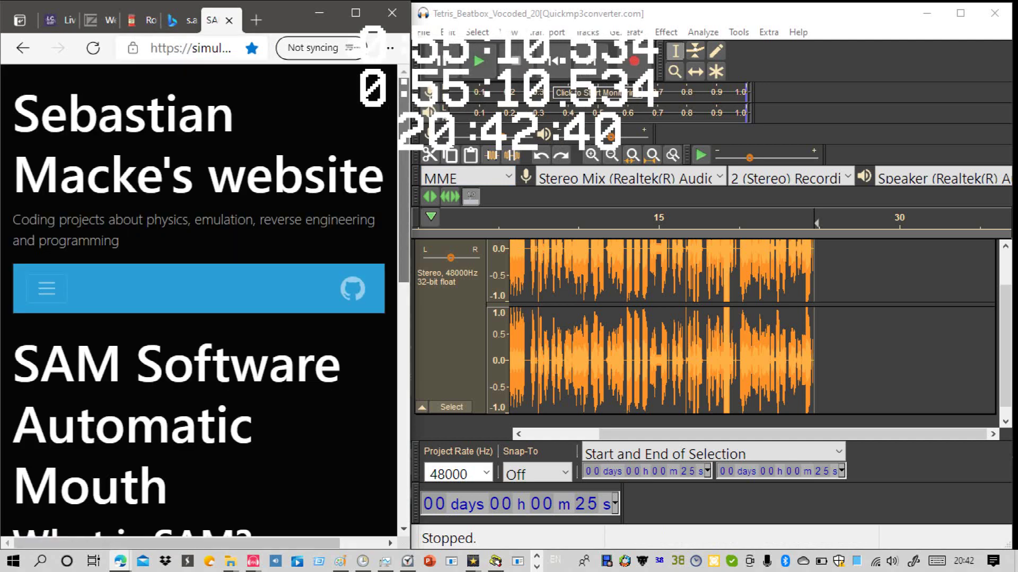
Step: Replace the default text in the web version's input box with "EAR-EAR-EAR-I" and have it spoken
scroll(199, 318, down, 9)
drag(175, 412, 15, 413)
key(BackSpace)
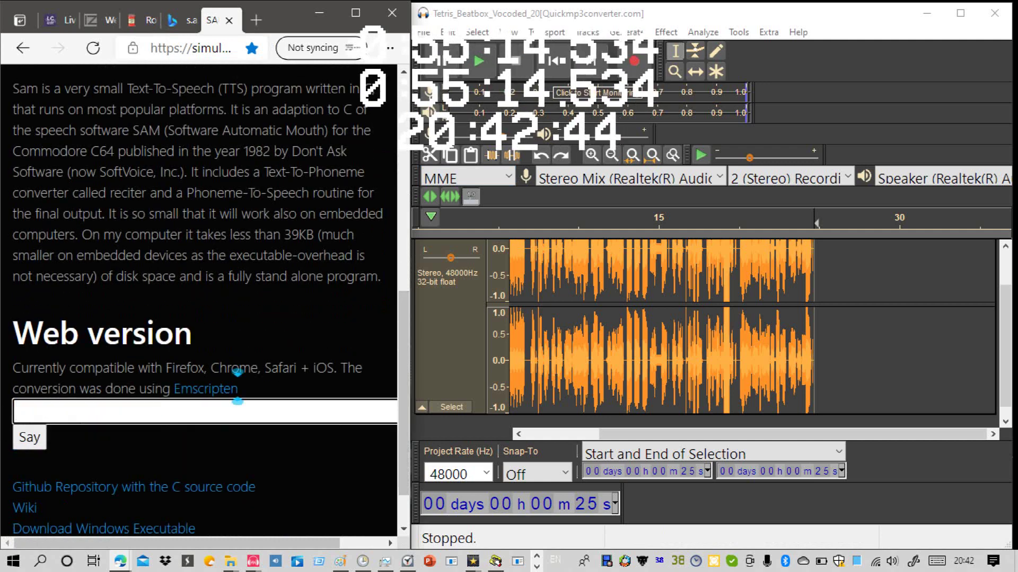
key(Down)
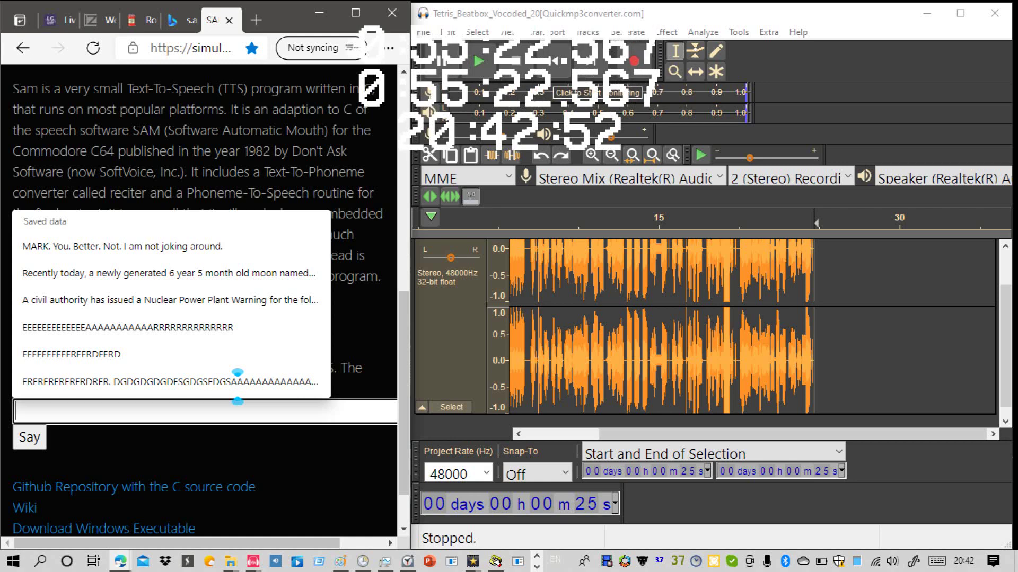
text(EAR-EAR)
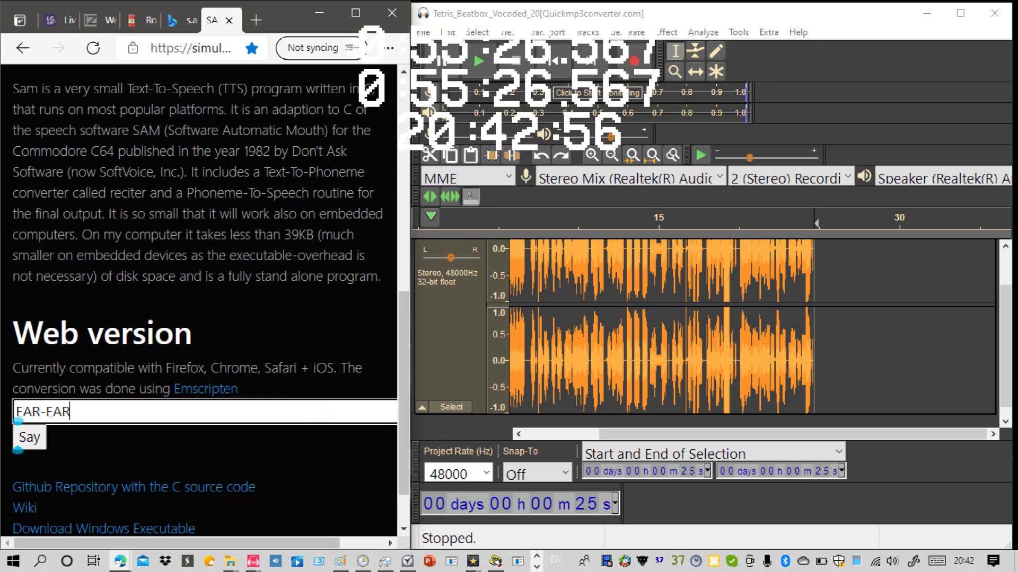
text(-EAR)
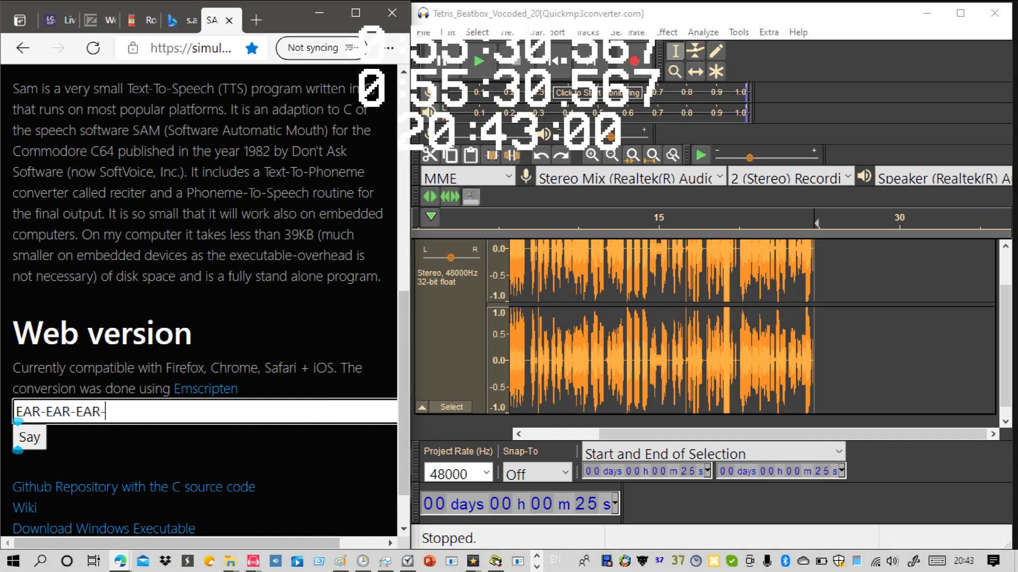
text(-I)
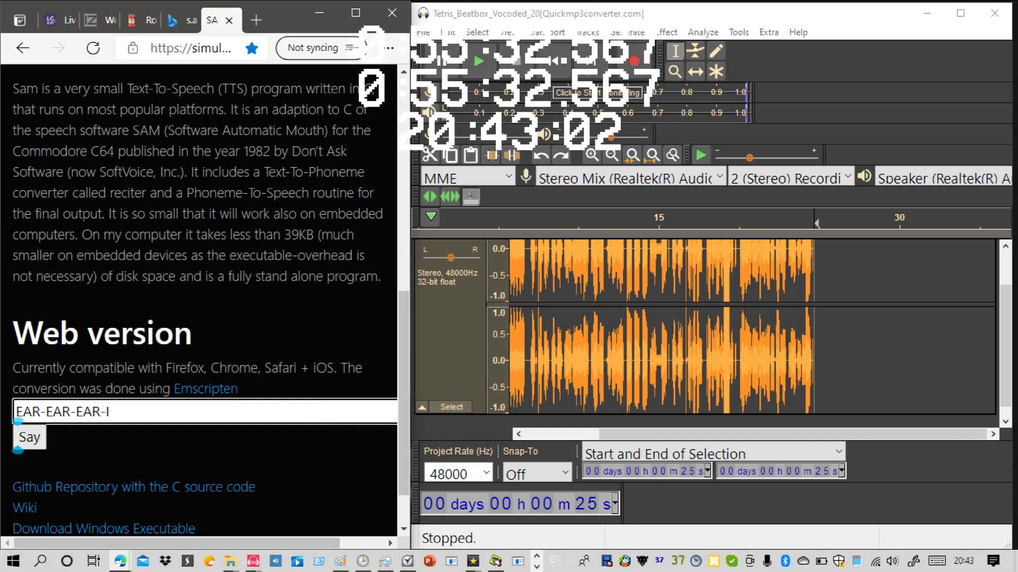
click(29, 437)
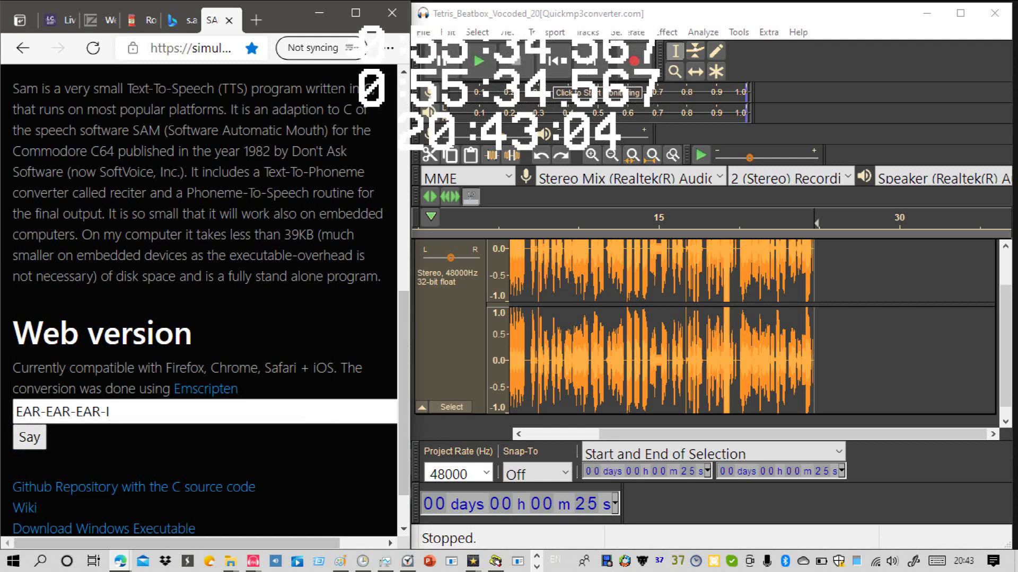
click(29, 437)
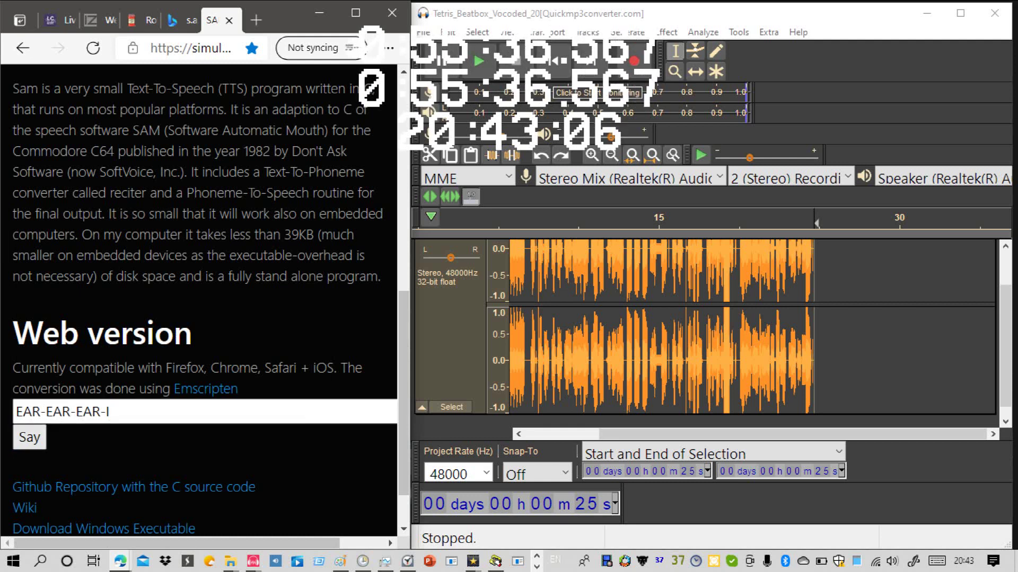
key(shift+Tab)
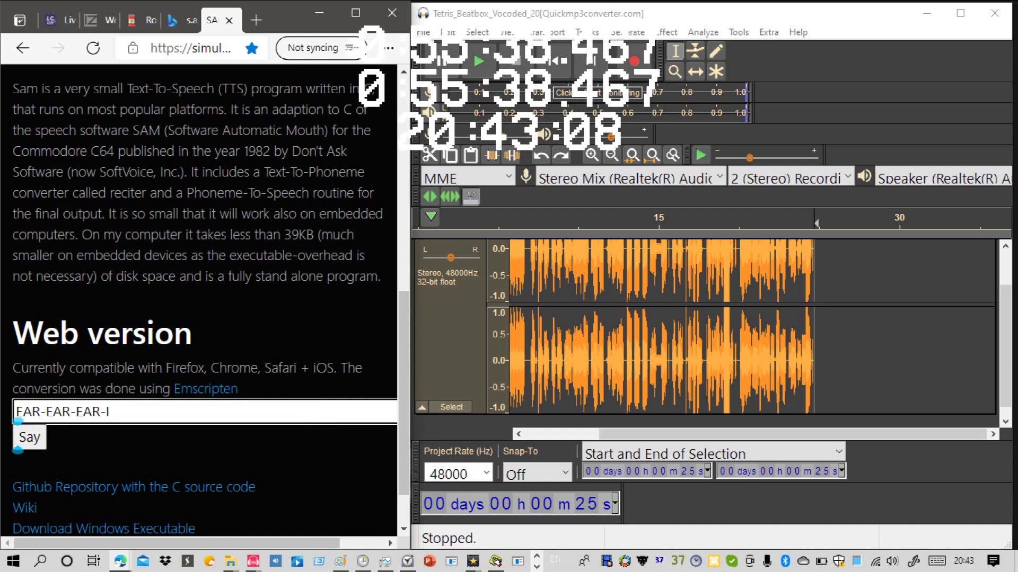
Step: Repeat the phrase "EAR-EAR-EAR-I." in the web version's text so it occurs three times, and have it spoken
drag(17, 412, 113, 412)
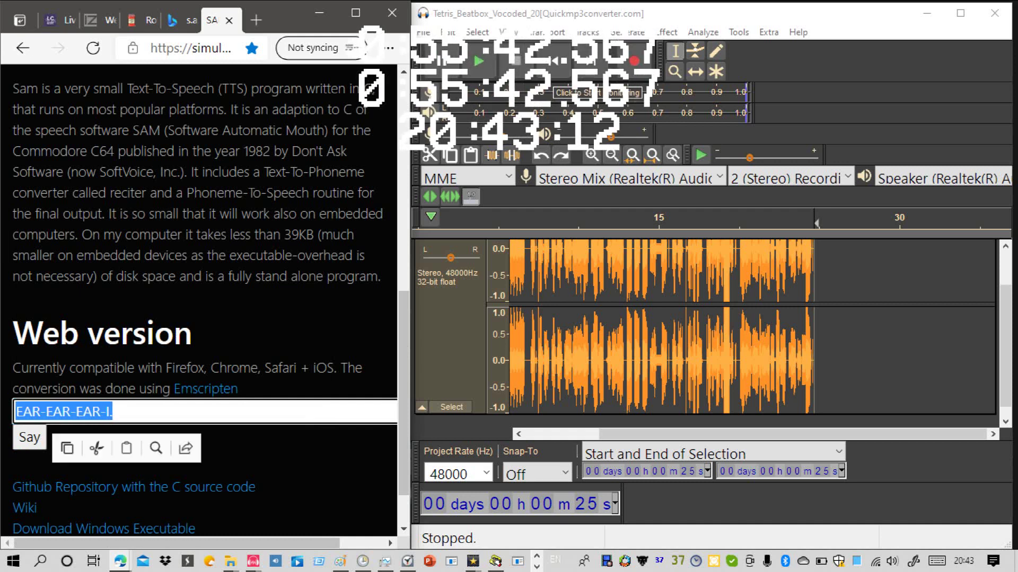
key(ctrl+c)
click(114, 412)
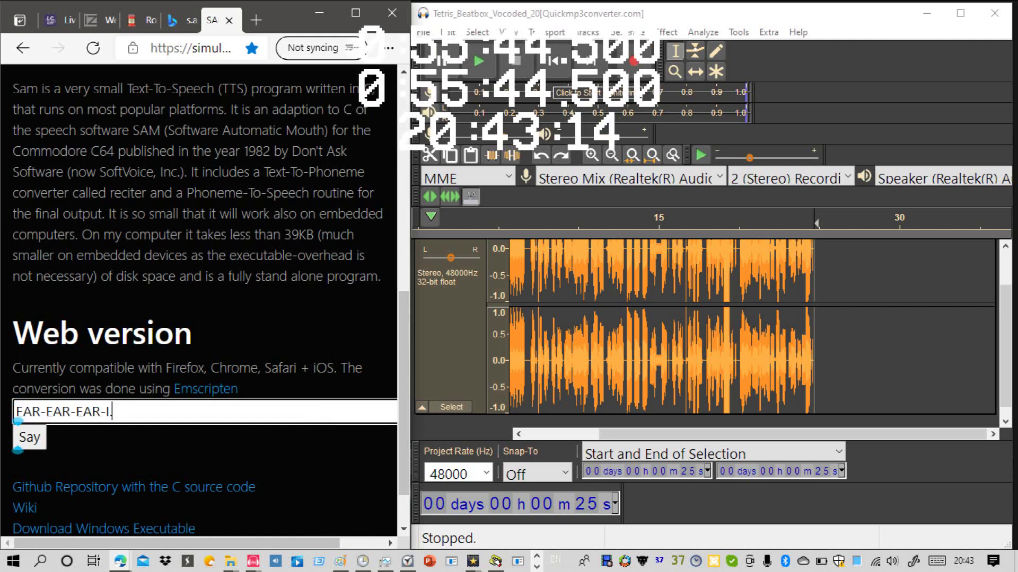
text(v)
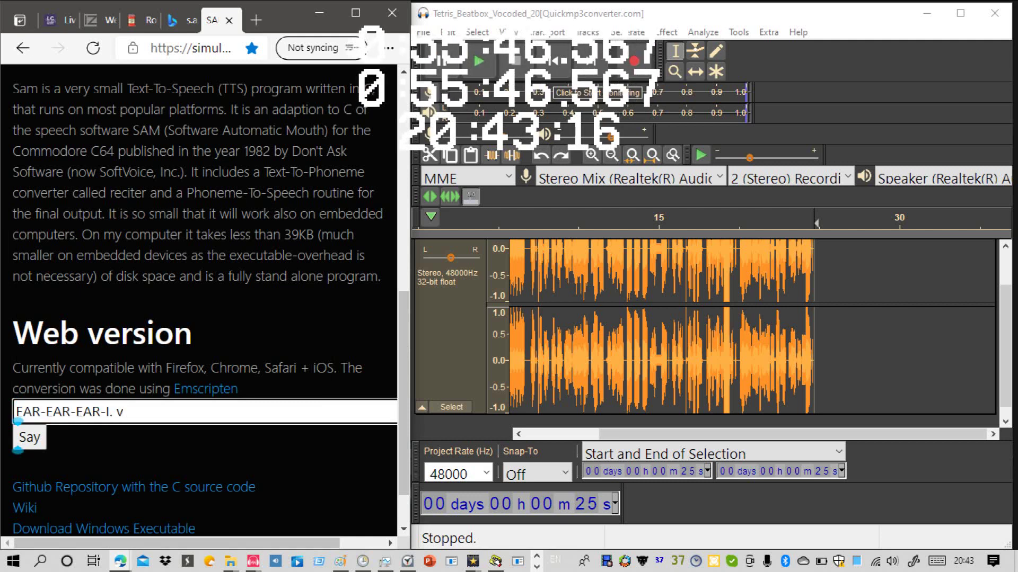
key(BackSpace)
key(ctrl+v)
key(ctrl+v)
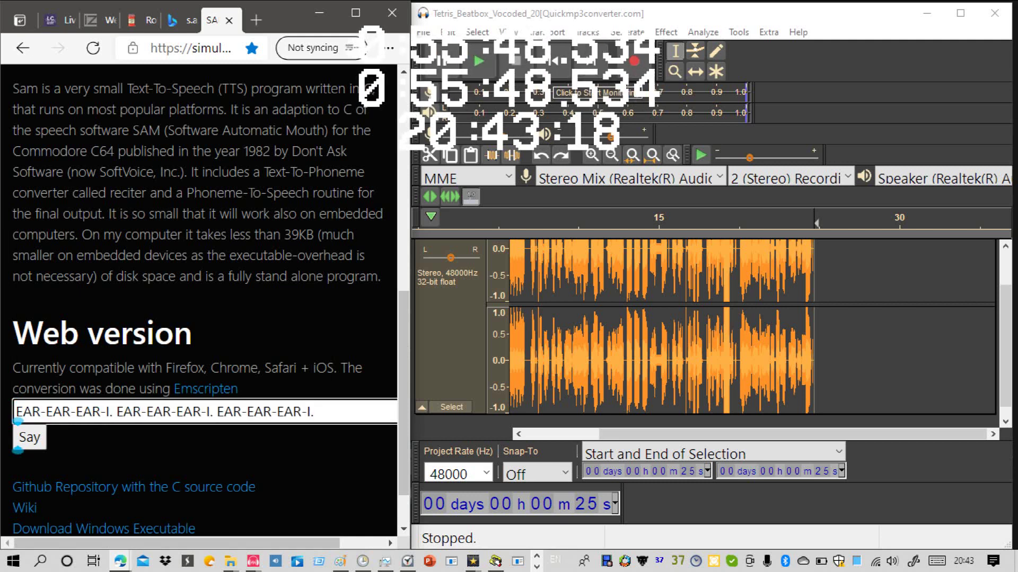
click(30, 437)
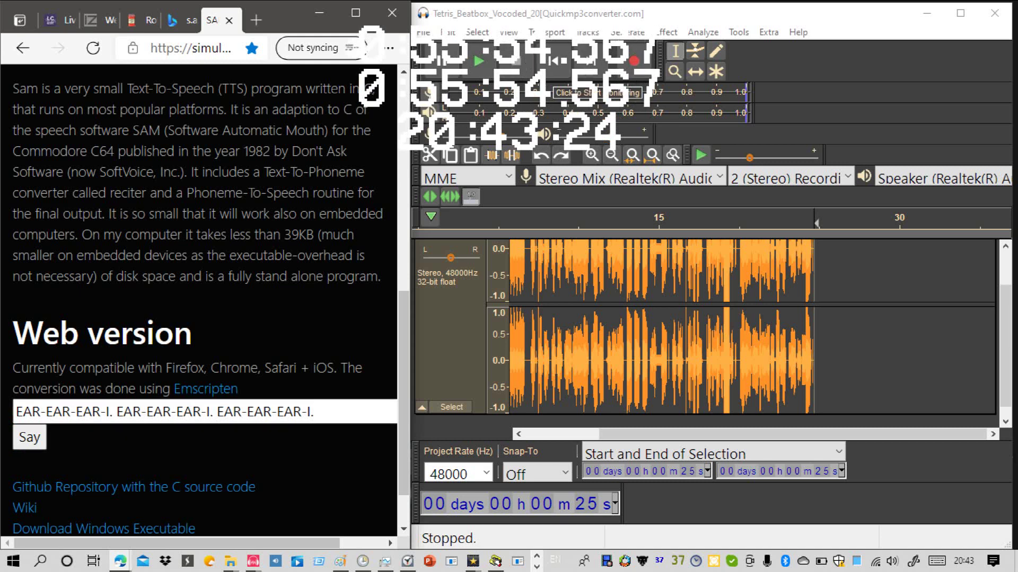
Step: Append "Sorry. I had to do that." after the repeated phrases and have the whole text spoken
click(314, 412)
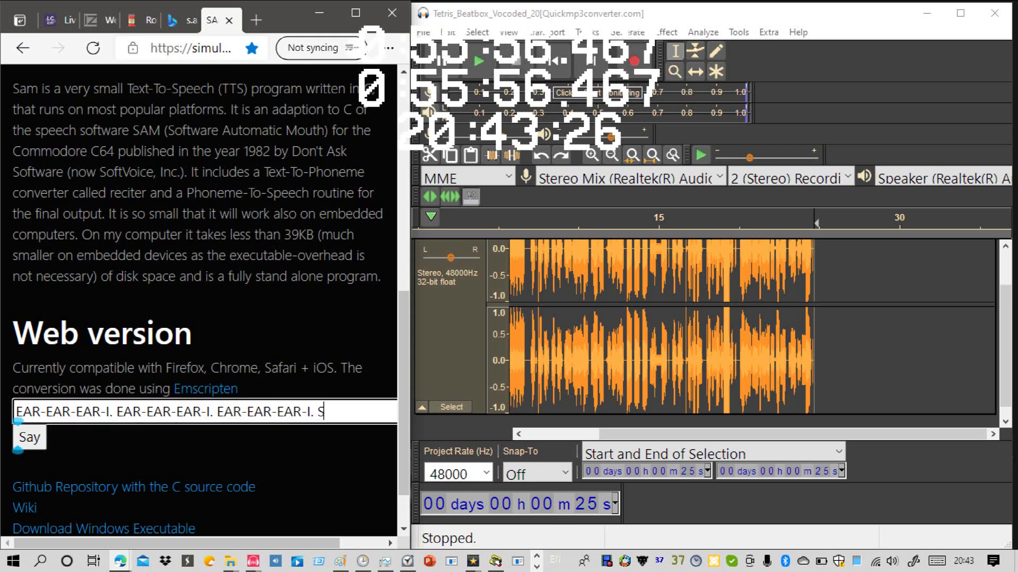
text(Sr)
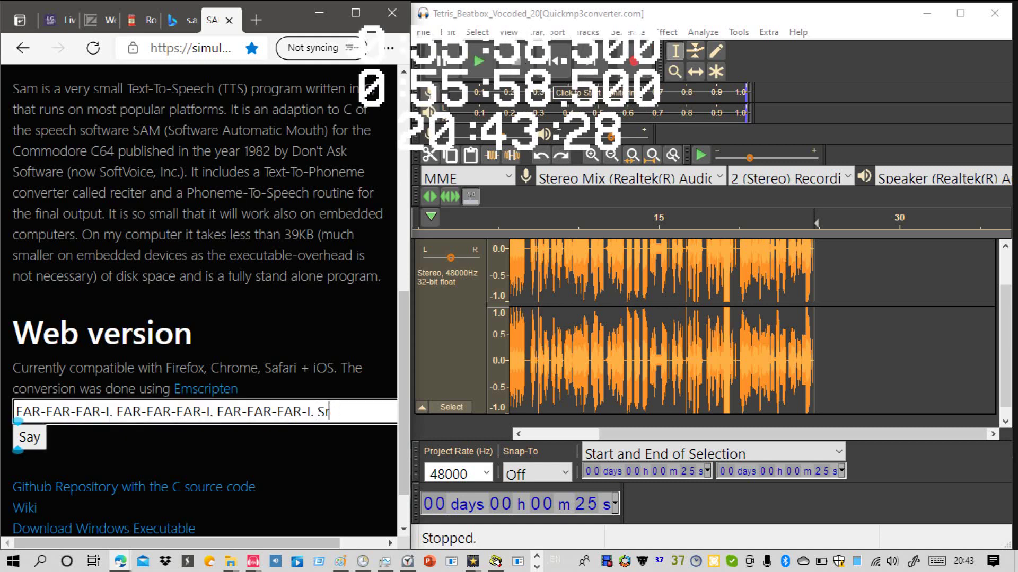
text(ory)
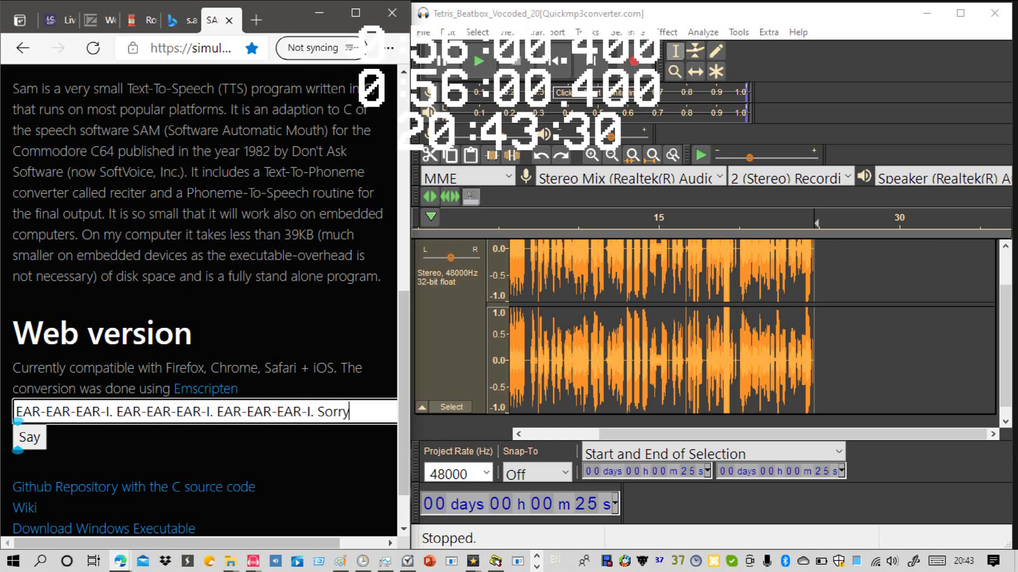
text(. I ha)
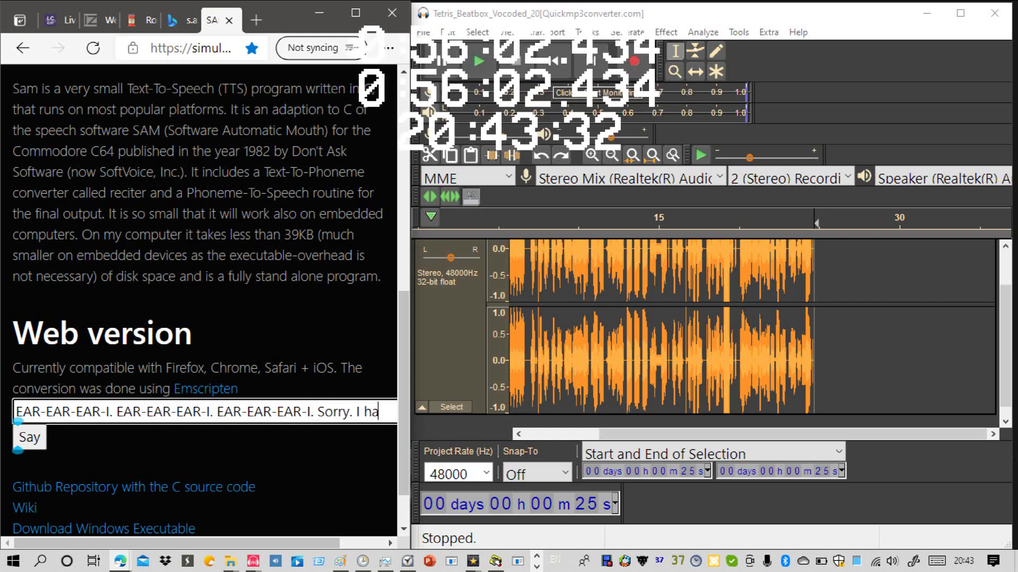
text(d to)
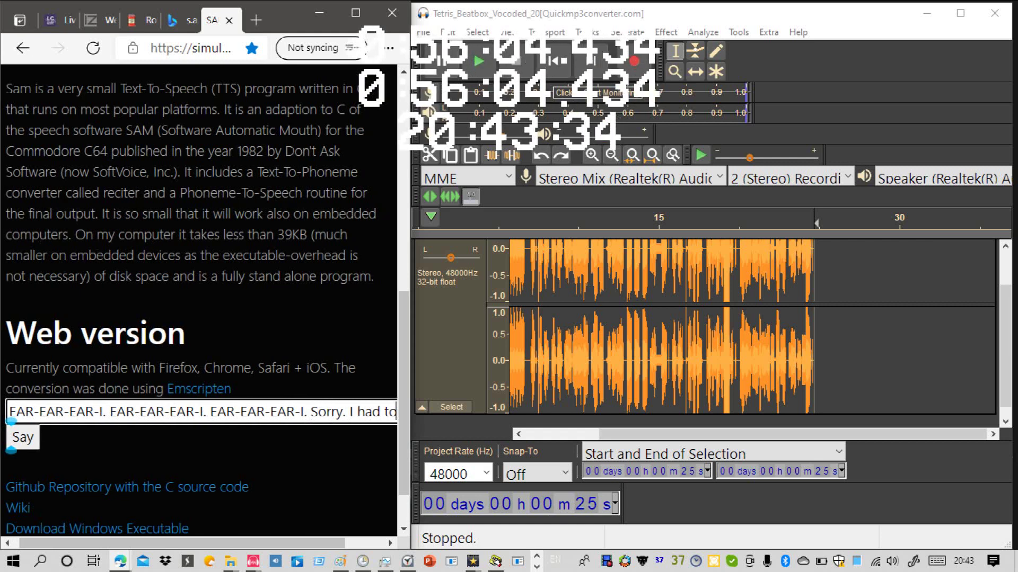
text( do that.)
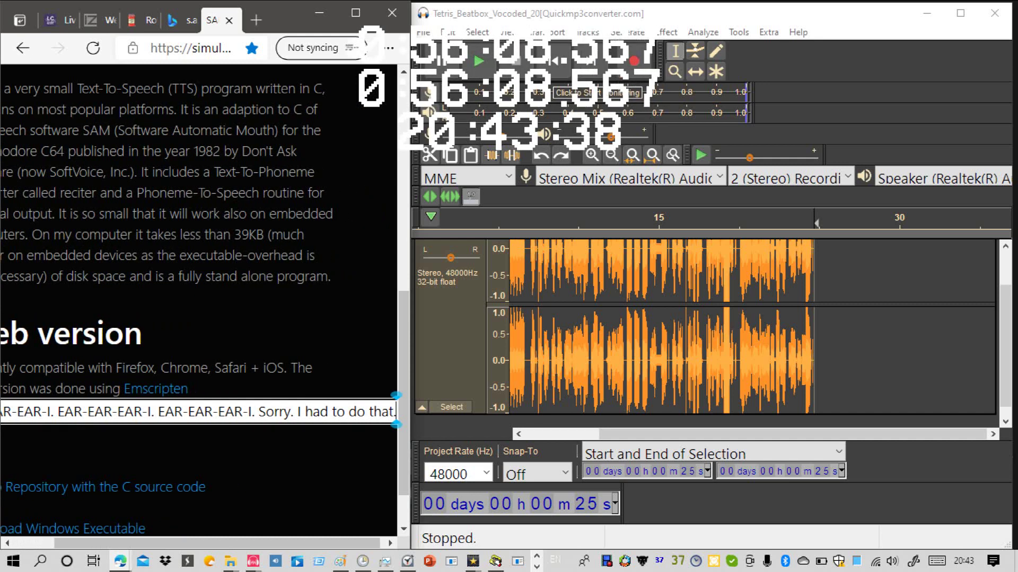
drag(217, 543, 177, 543)
click(30, 438)
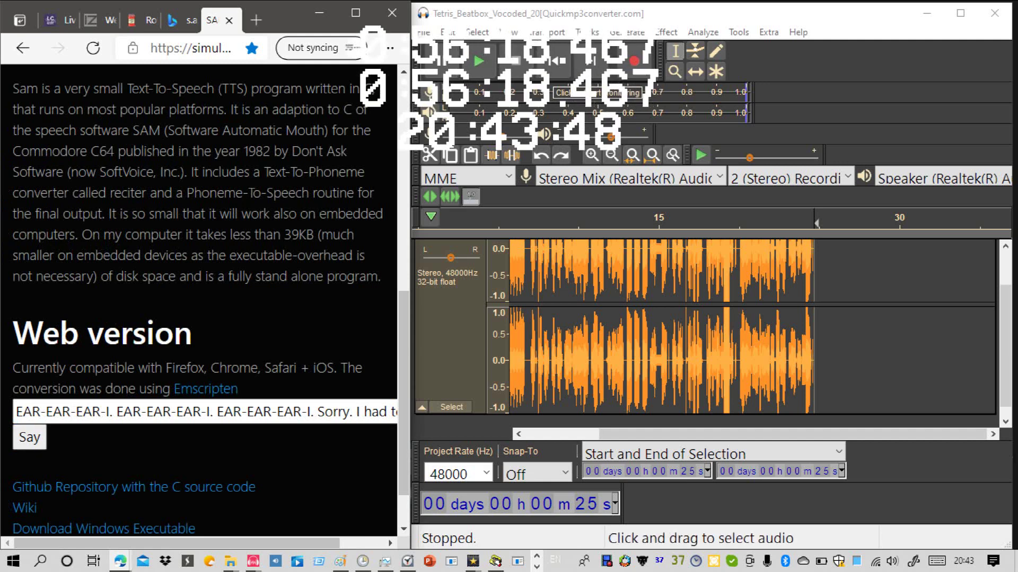
Step: Switch to Audacity and record SAM's spoken text onto the end of the existing track
click(592, 155)
click(592, 155)
click(592, 155)
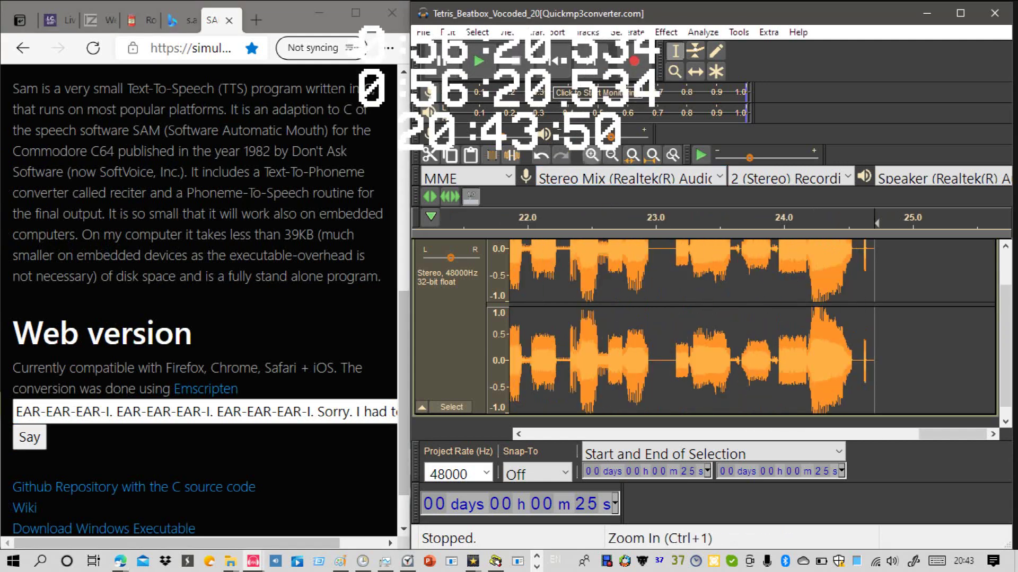
click(592, 155)
click(612, 154)
click(612, 155)
click(612, 155)
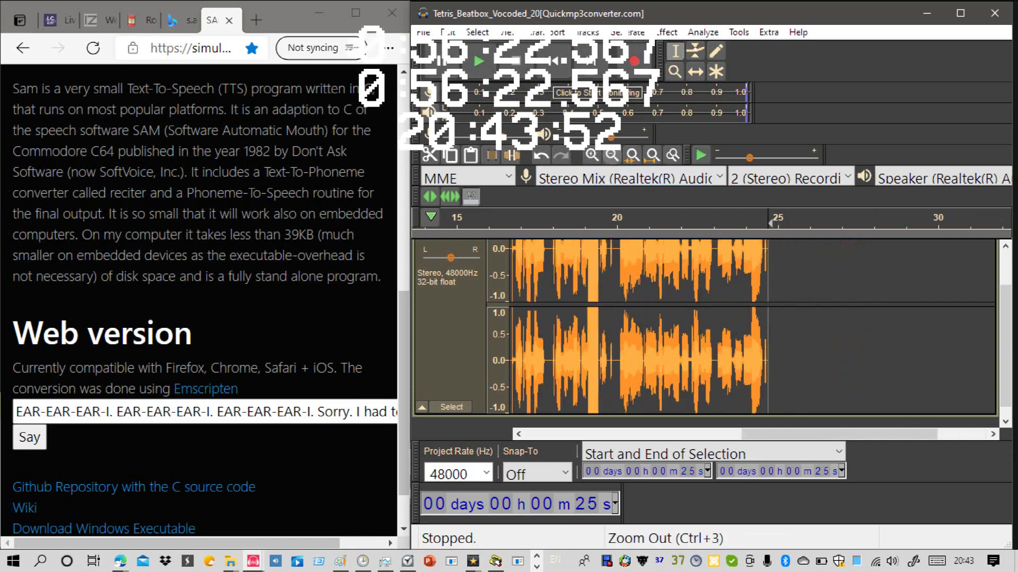
click(606, 562)
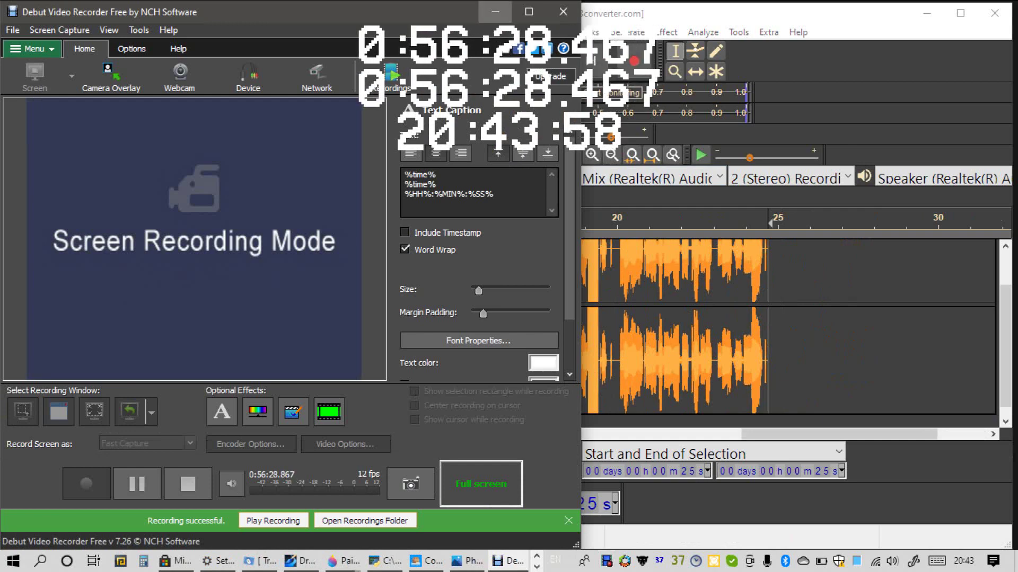
click(496, 12)
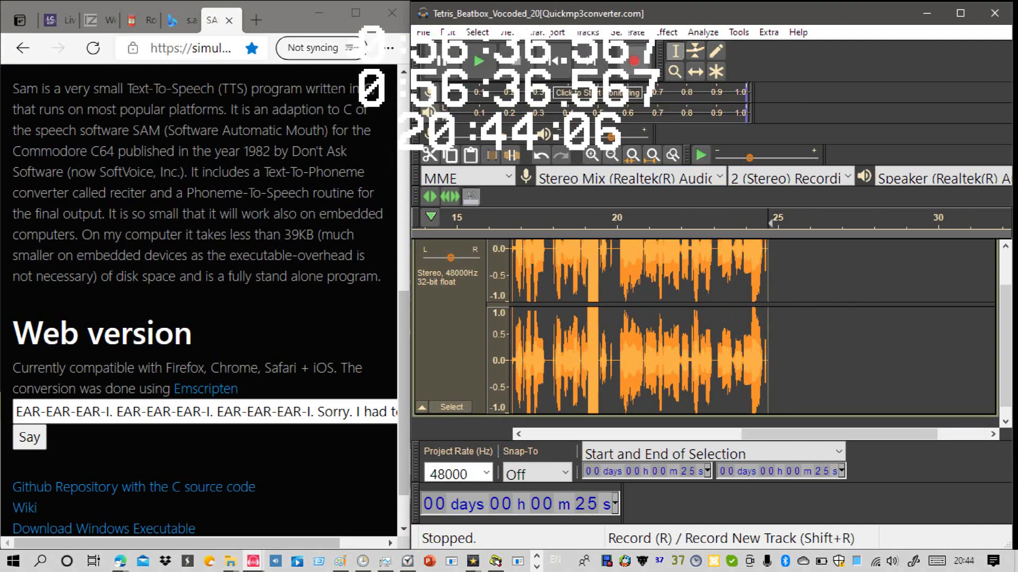
click(633, 60)
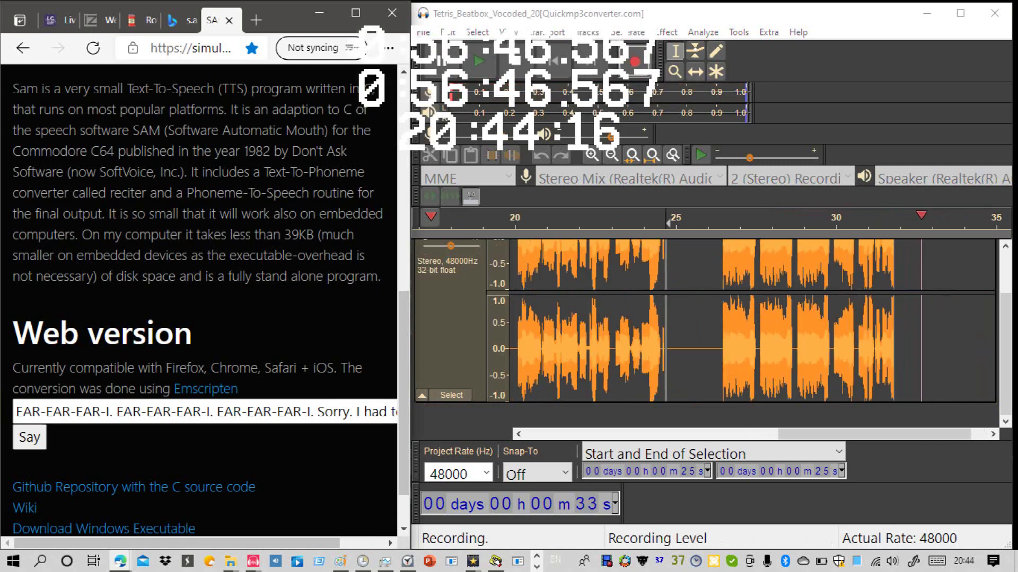
click(513, 59)
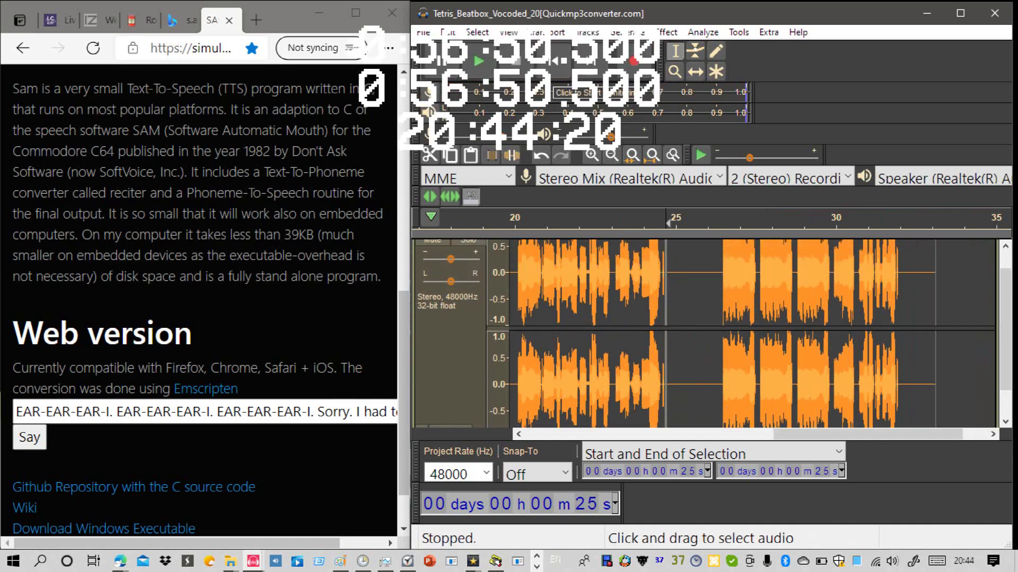
Step: Cut out the silence from about 25 s to 26 s, just before the newly recorded speech
click(725, 297)
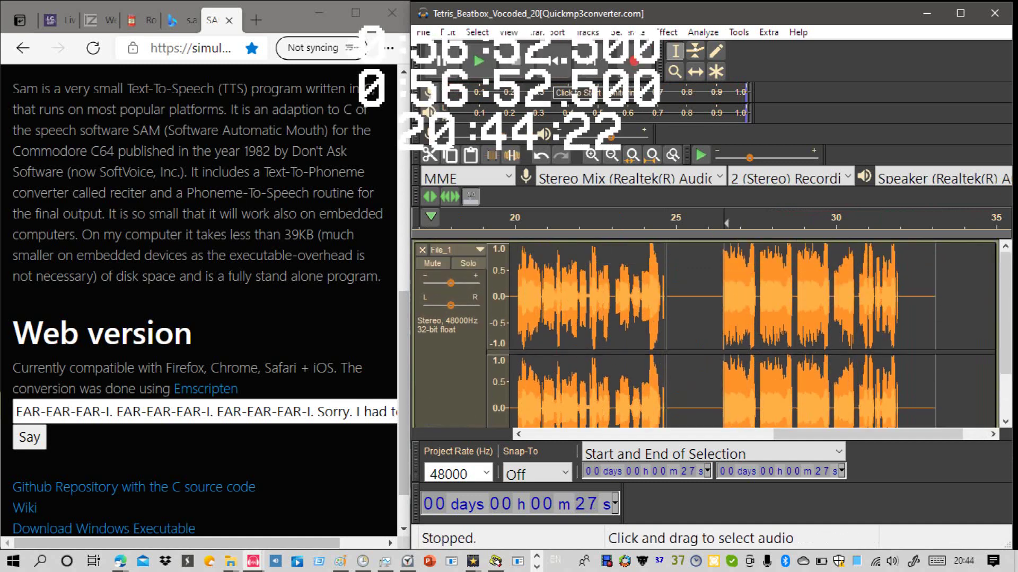
click(722, 297)
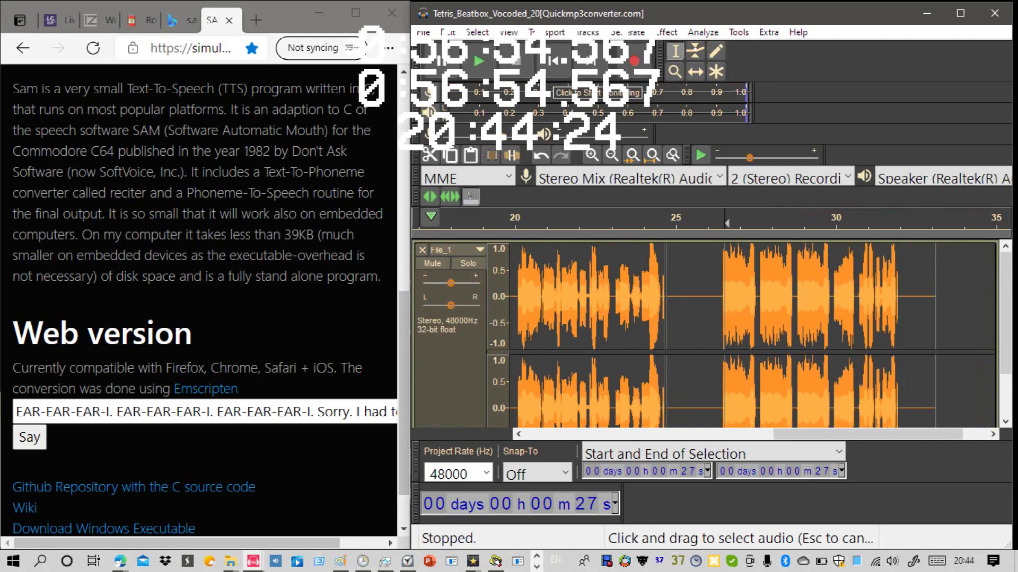
drag(722, 297, 674, 297)
scroll(674, 297, down, 1)
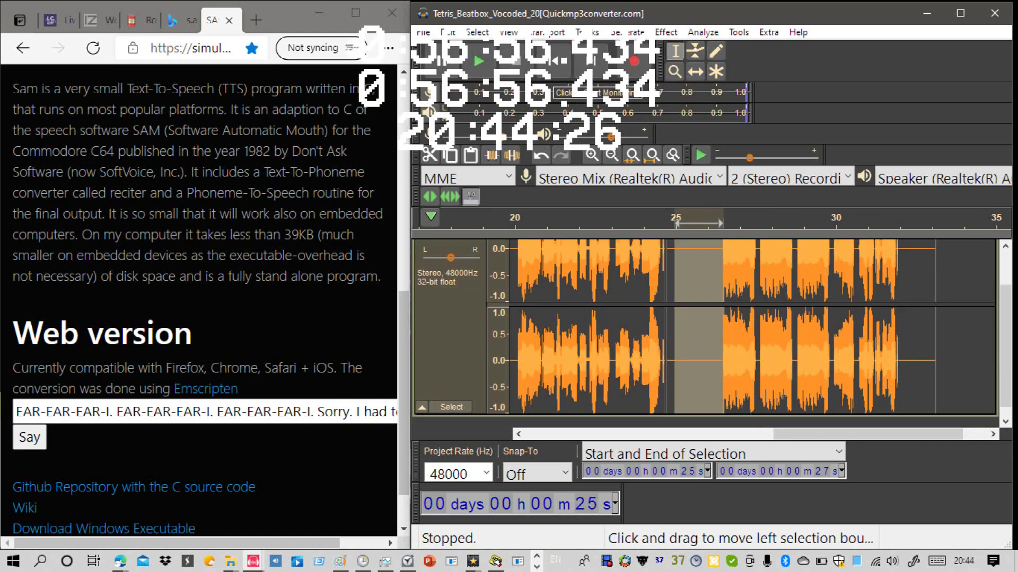
key(space)
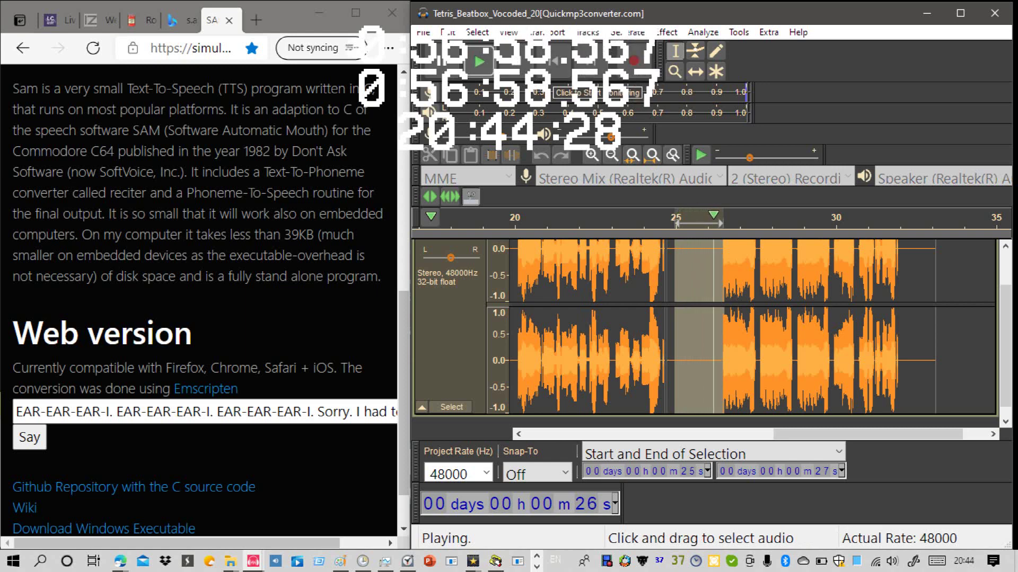
scroll(705, 334, up, 1)
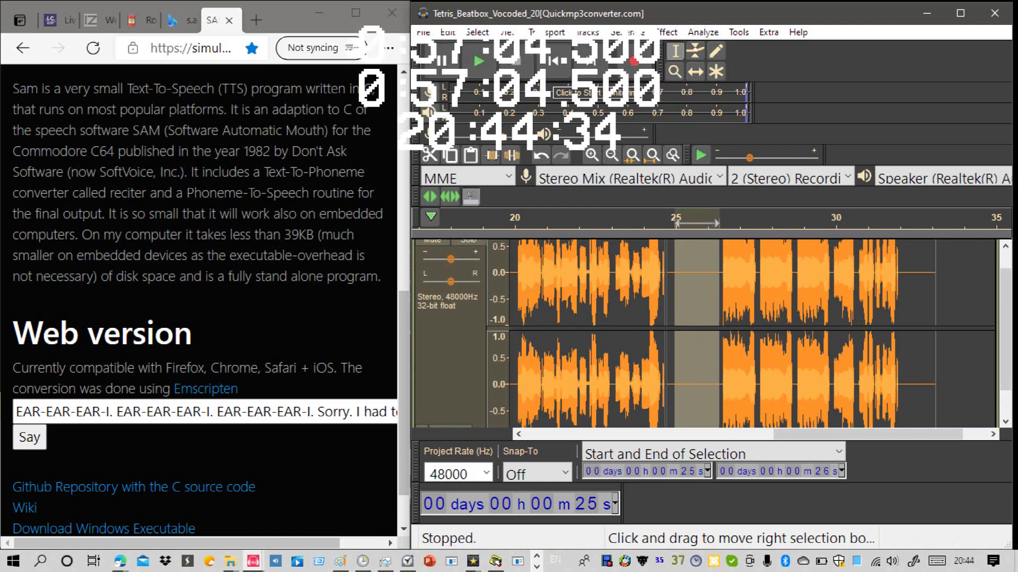
scroll(705, 334, up, 1)
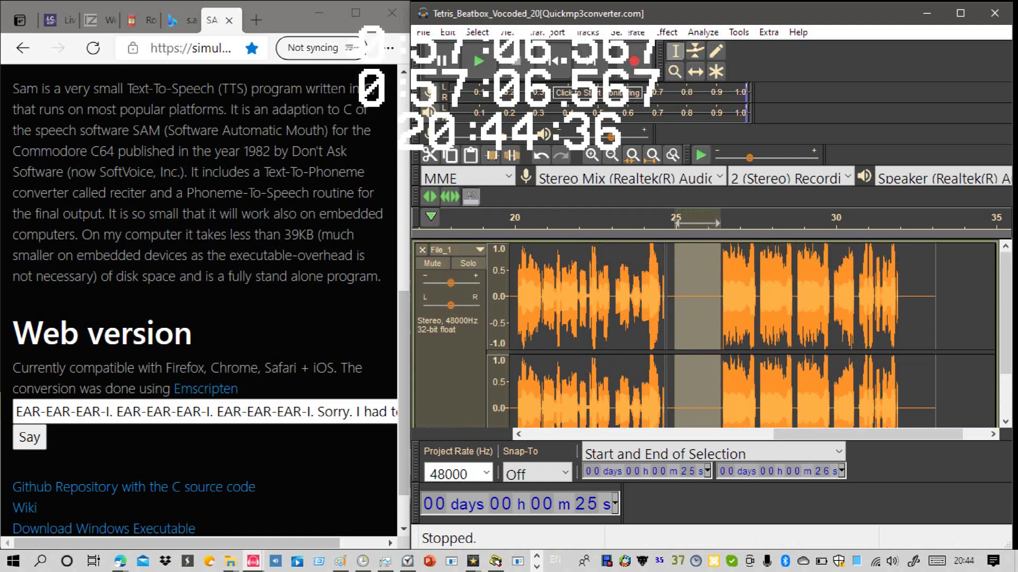
click(430, 155)
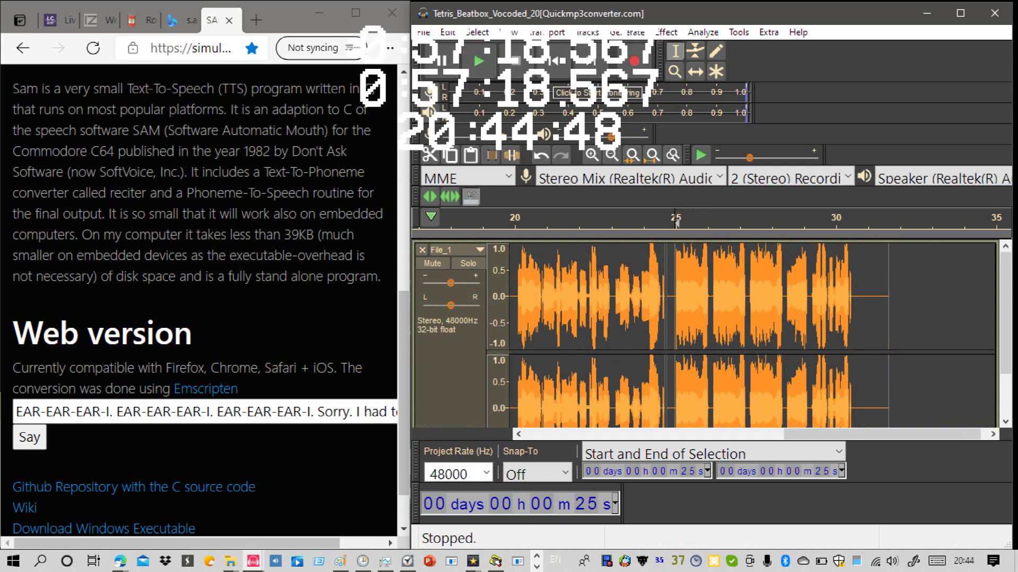
Step: Cut the remaining short silence between the clip boundary at about 24.7 s and the start of the new speech
click(592, 154)
click(592, 155)
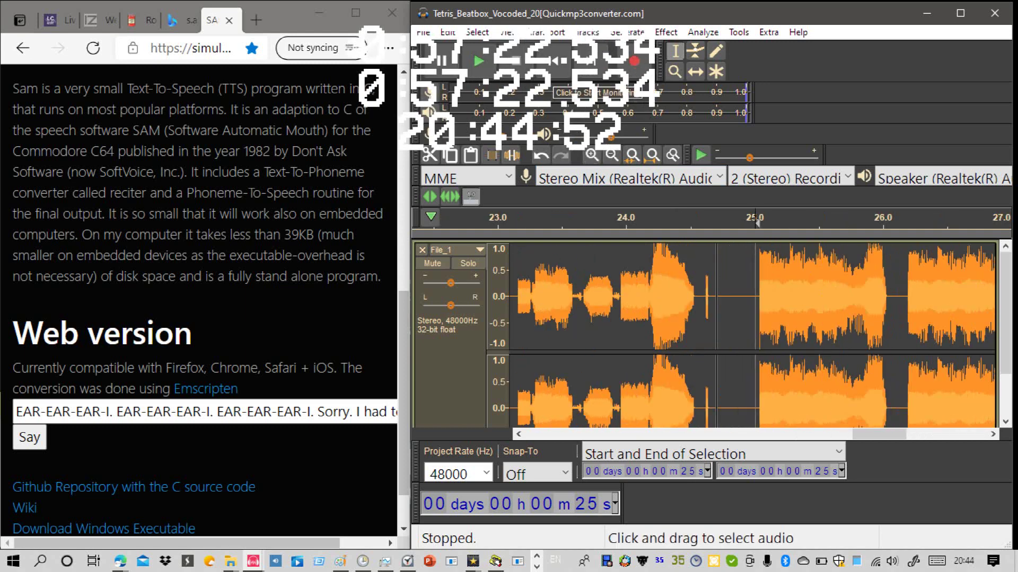
click(760, 297)
key(space)
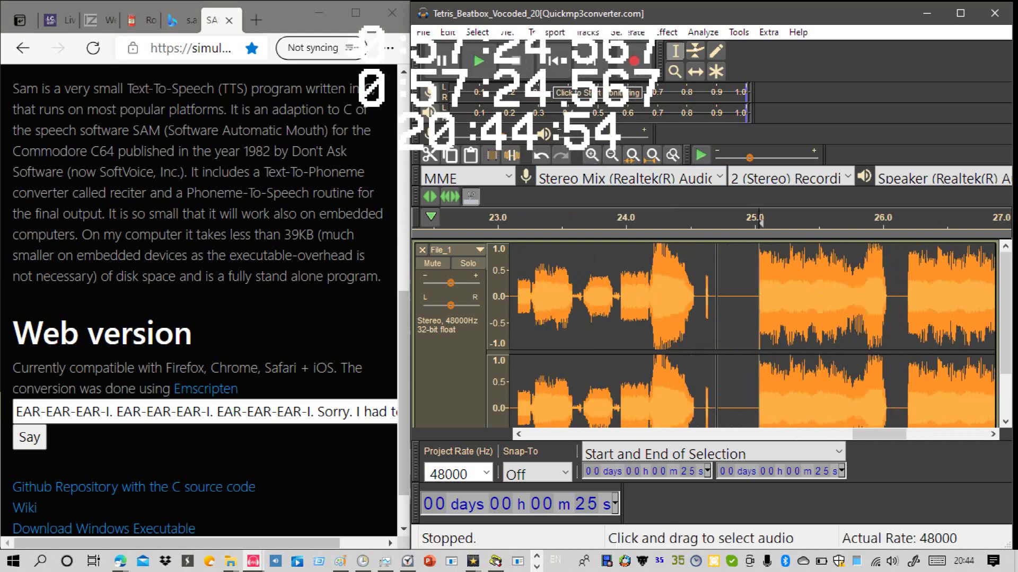
key(space)
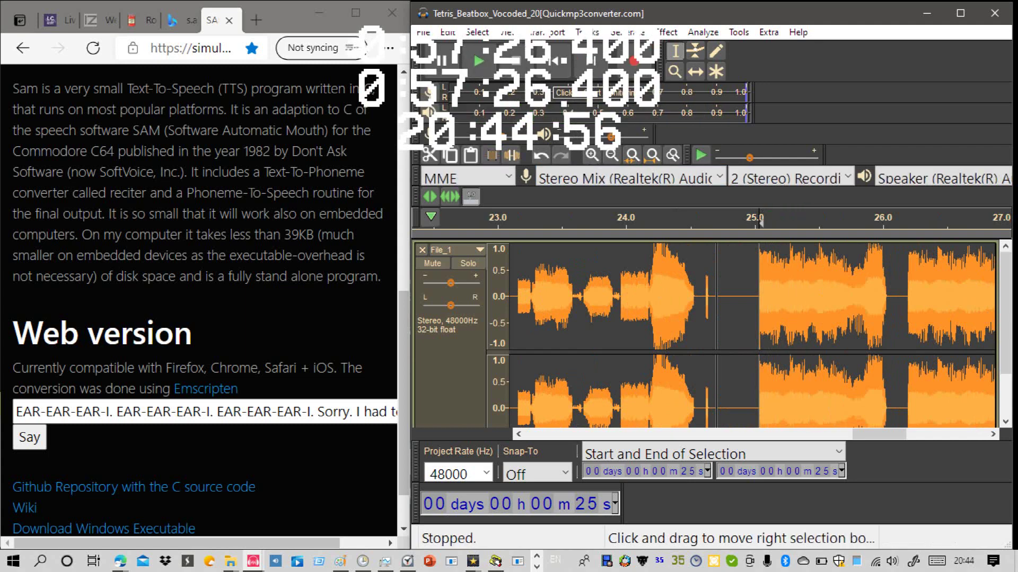
drag(760, 297, 720, 297)
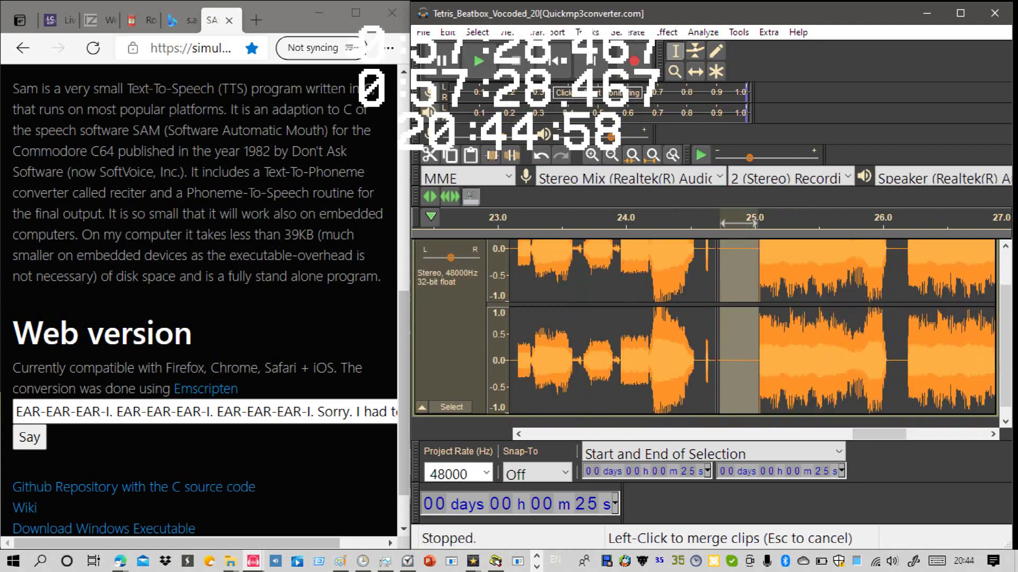
scroll(717, 329, down, 1)
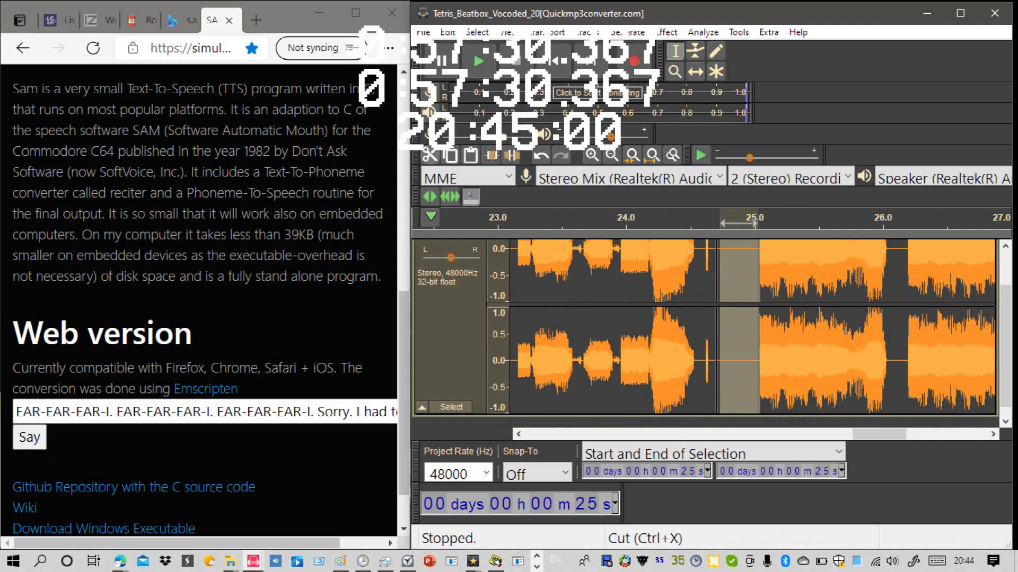
click(429, 155)
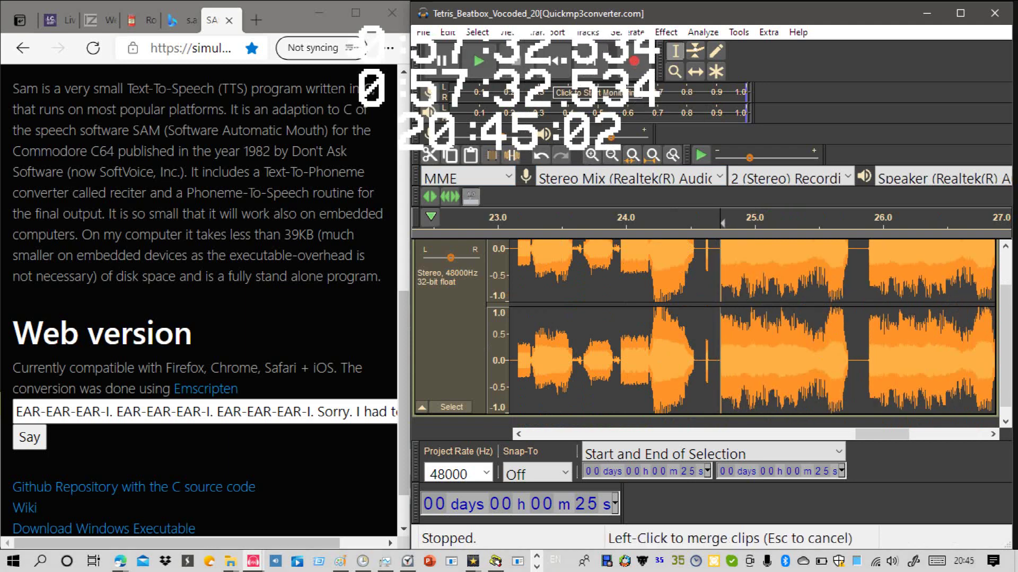
Step: Play back the join between the old audio and the new speech from about 24.6 s, and view the whole track
scroll(705, 334, up, 1)
click(699, 329)
key(space)
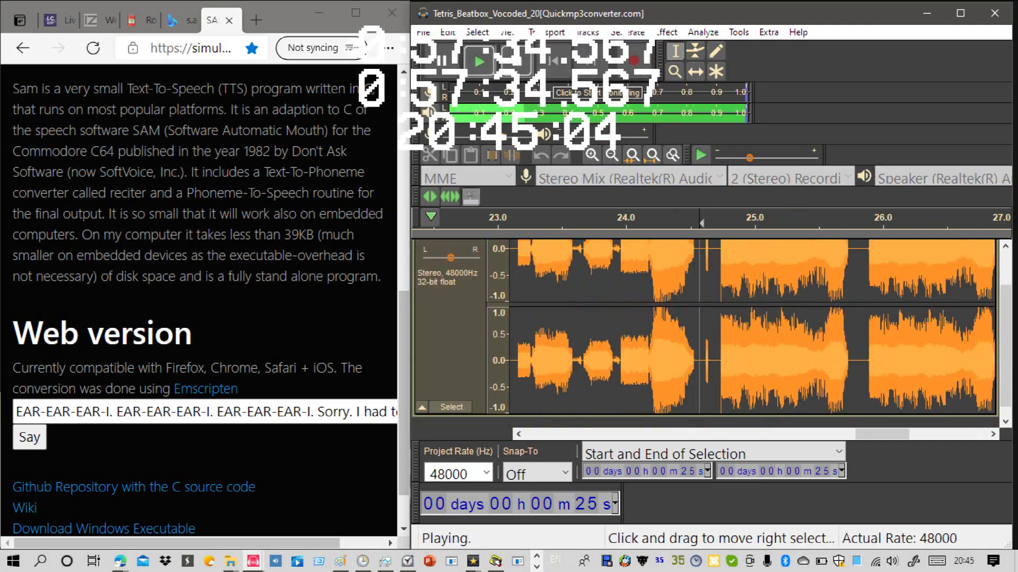
key(space)
key(space)
key(space)
key(space)
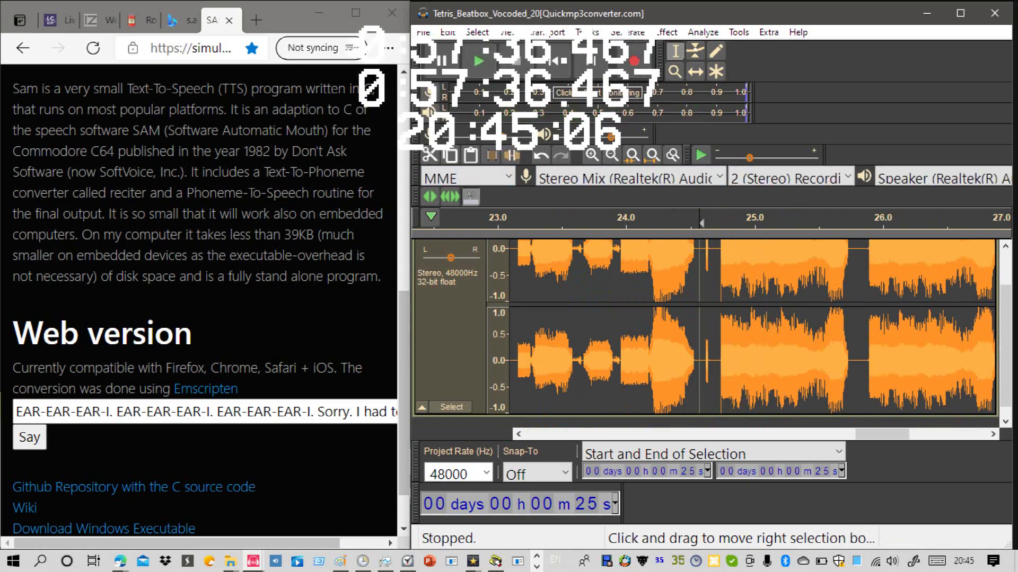
click(612, 156)
click(612, 155)
click(612, 156)
click(612, 155)
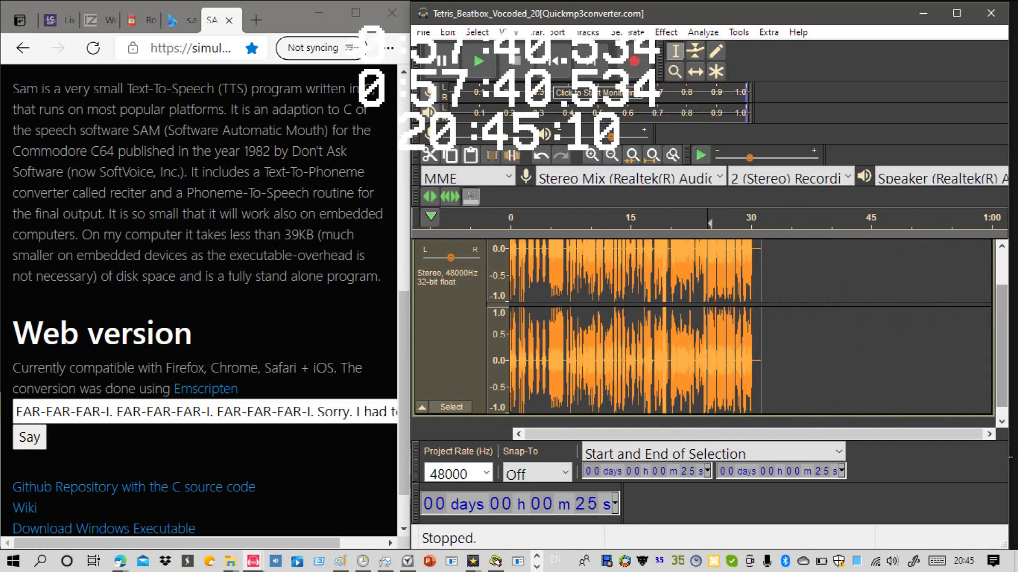
scroll(976, 341, up, 1)
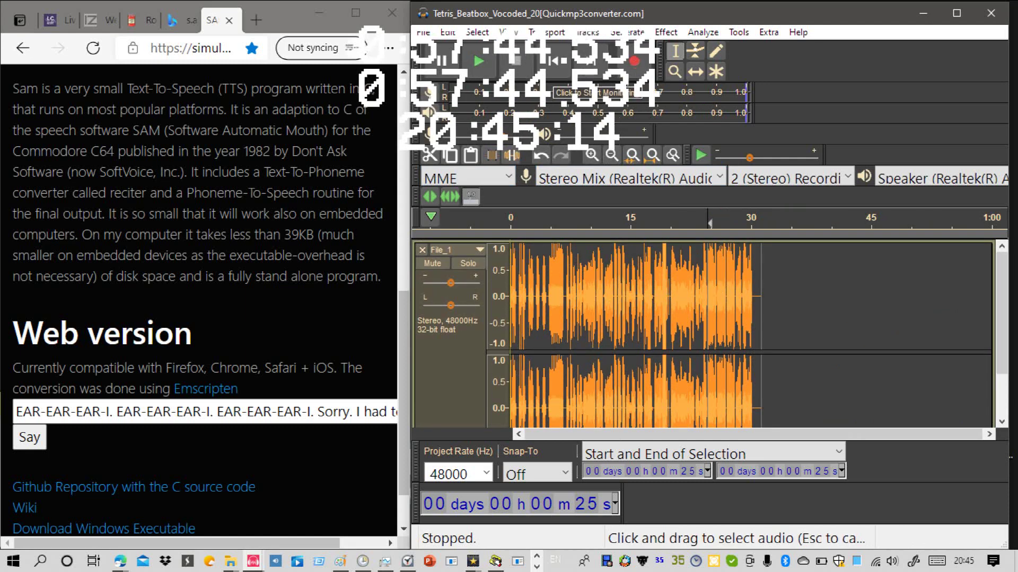
Step: Play back the whole track from its beginning, and place the cursor at the track's end at about 31 s
click(511, 324)
key(space)
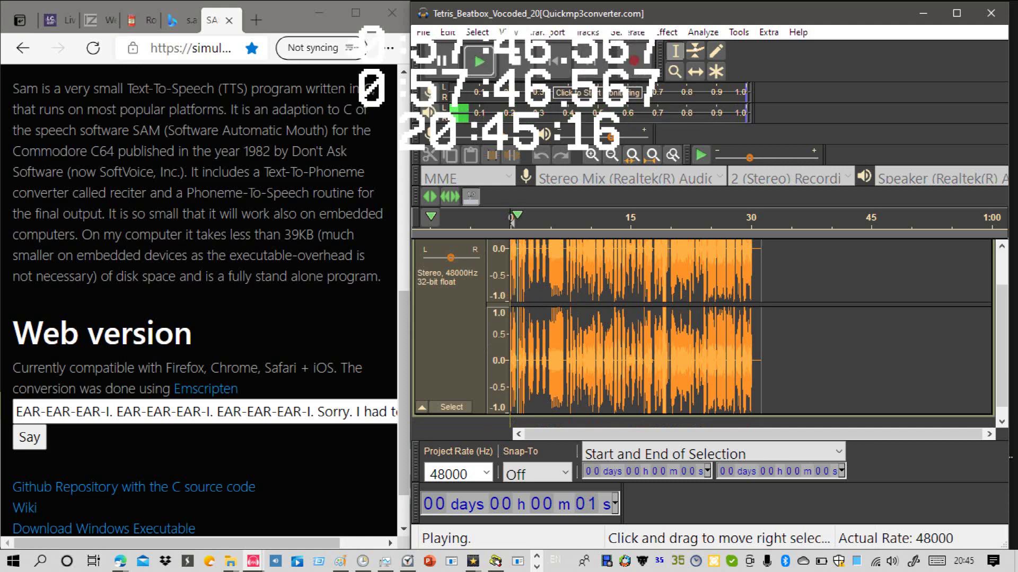
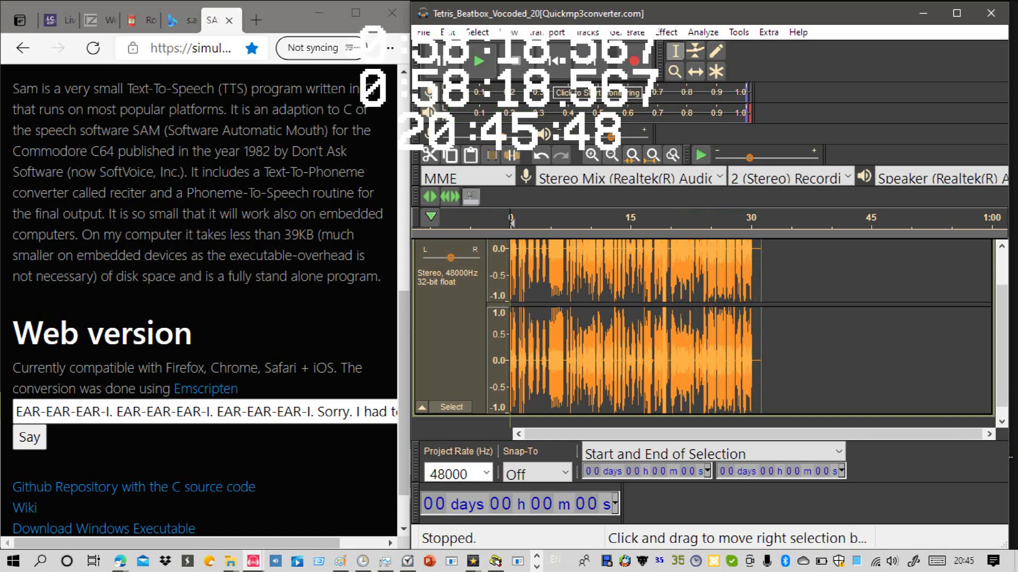
scroll(703, 334, up, 2)
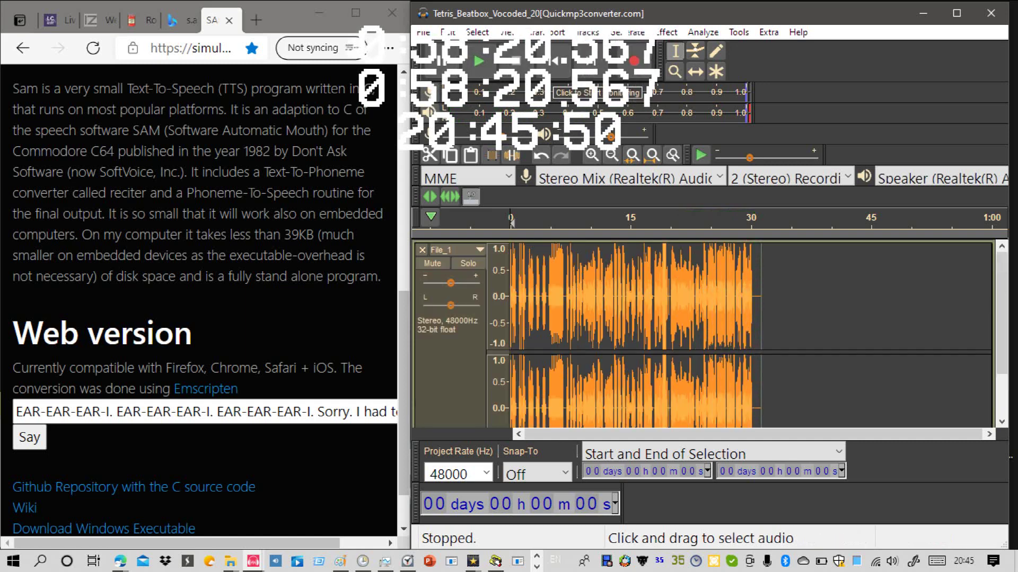
click(801, 329)
scroll(801, 329, down, 2)
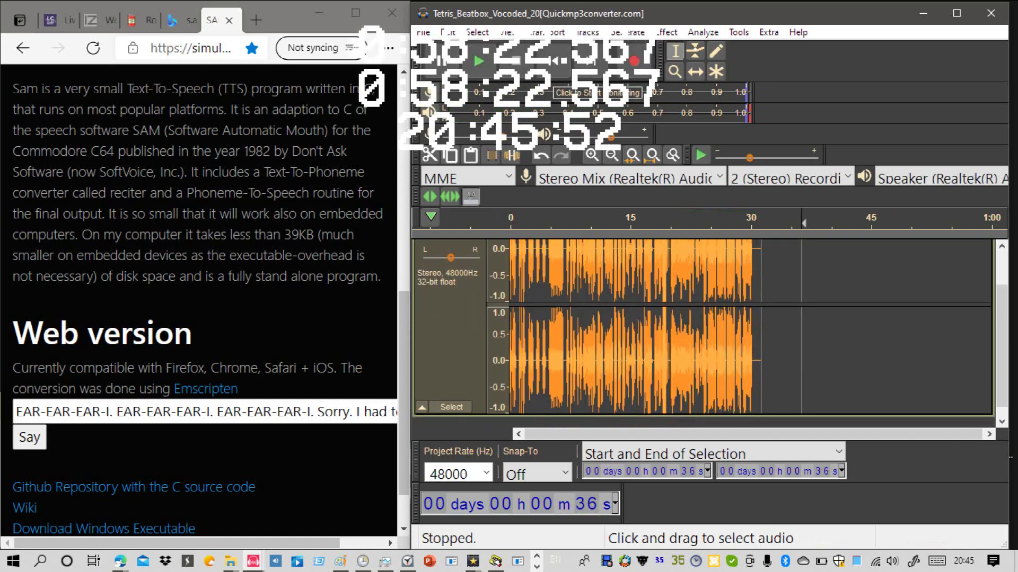
click(762, 334)
scroll(761, 334, up, 2)
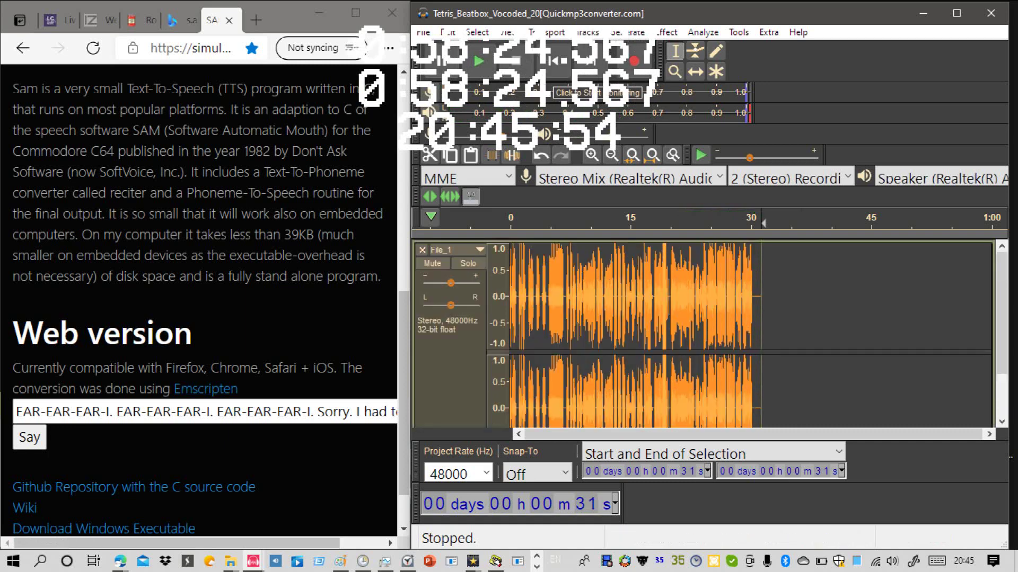
Step: Switch to Edge and open the simulationcorner SAM page in a new browser tab
click(256, 20)
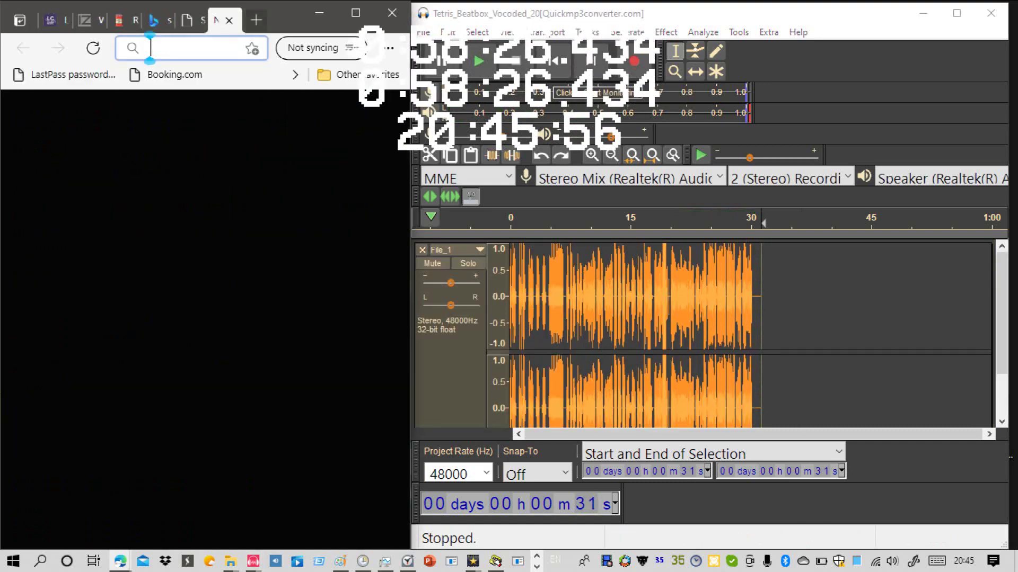
text(simulationc)
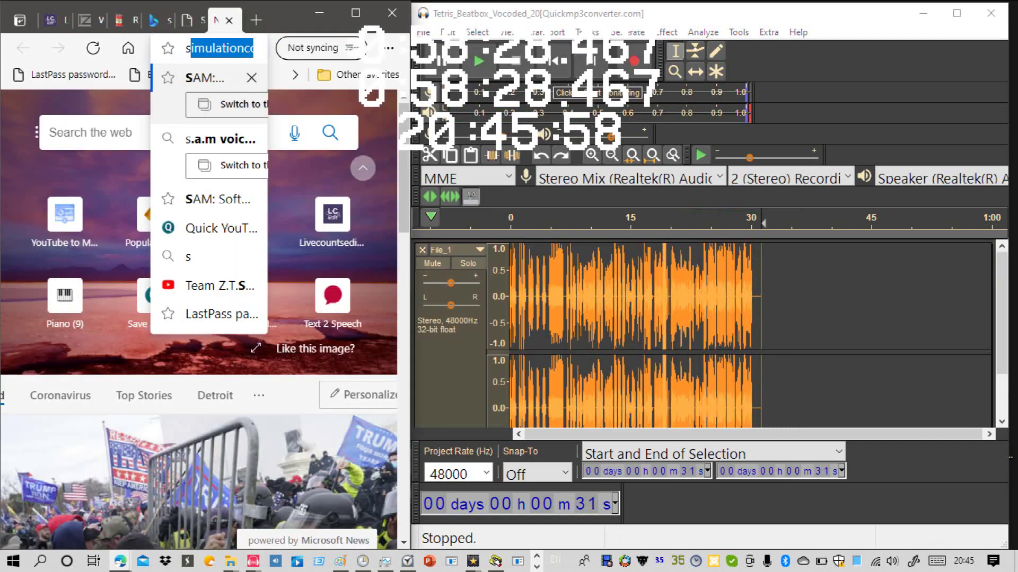
key(Return)
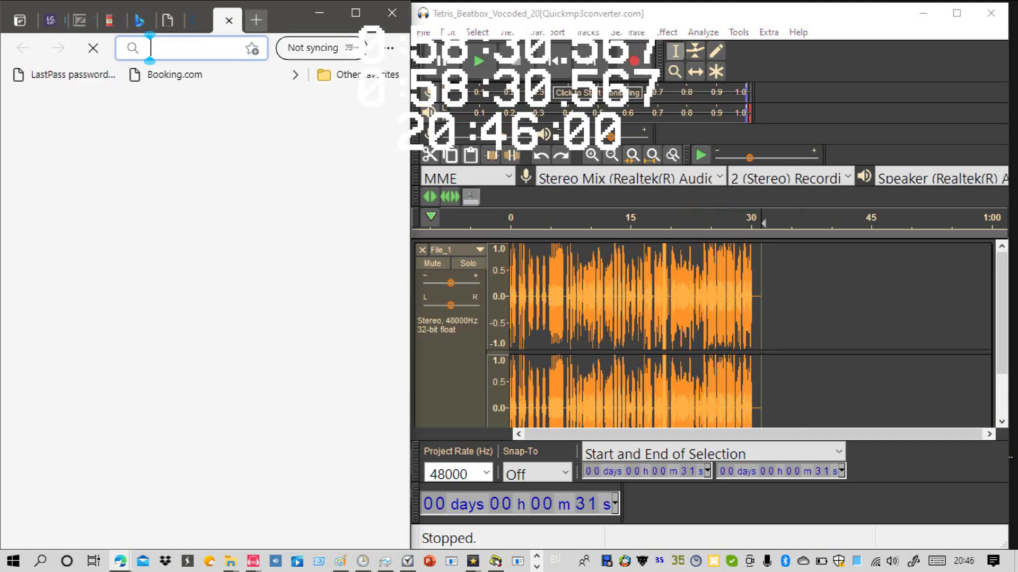
Step: Try to load the suggested discordier.github.io/sam page in another new tab
text(s)
key(Down)
key(Down)
key(Down)
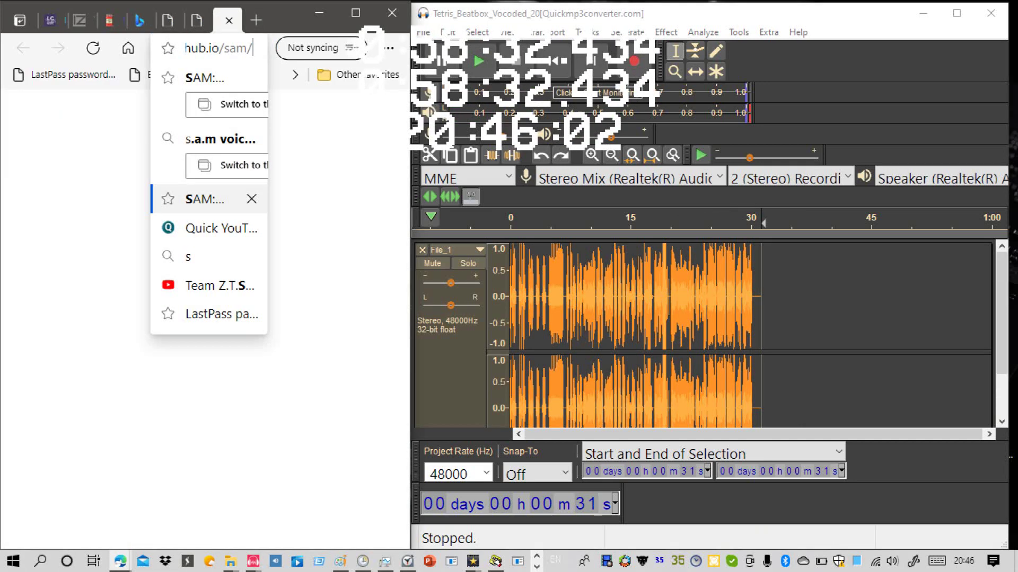
key(Return)
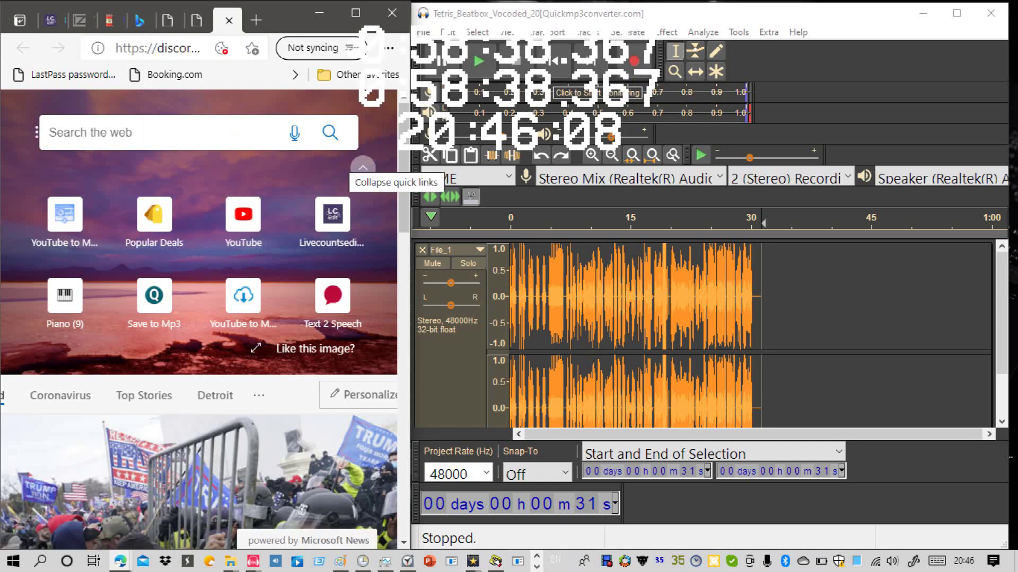
Step: Replace the previous tab with a fresh one and try again to load discordier.github.io/sam
click(256, 20)
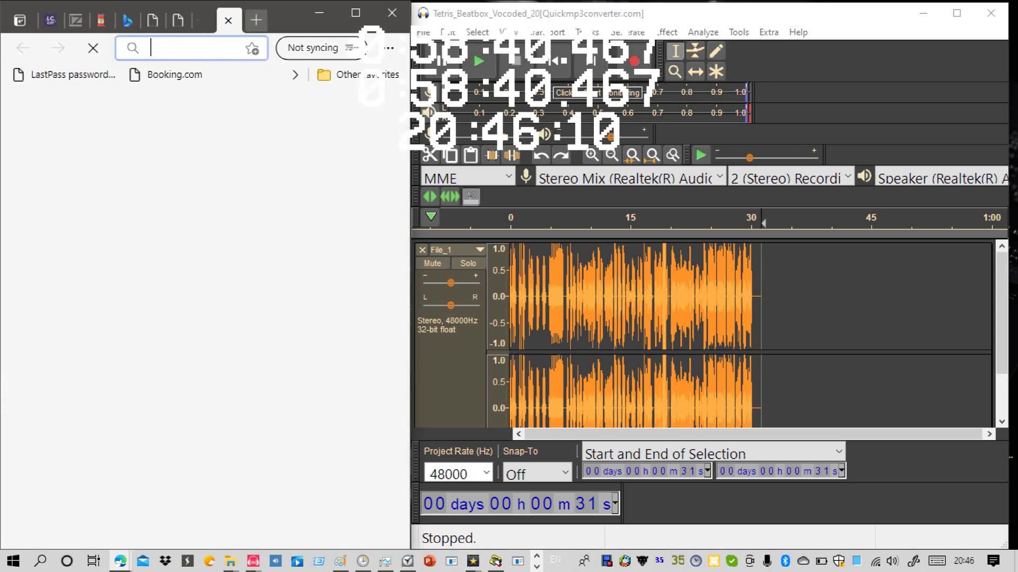
click(203, 20)
click(202, 20)
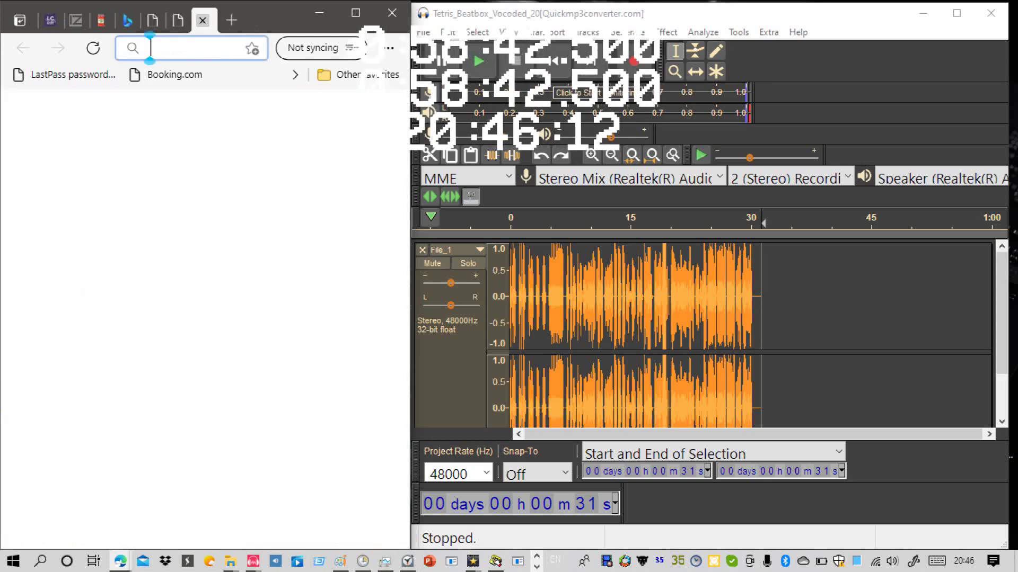
text(s)
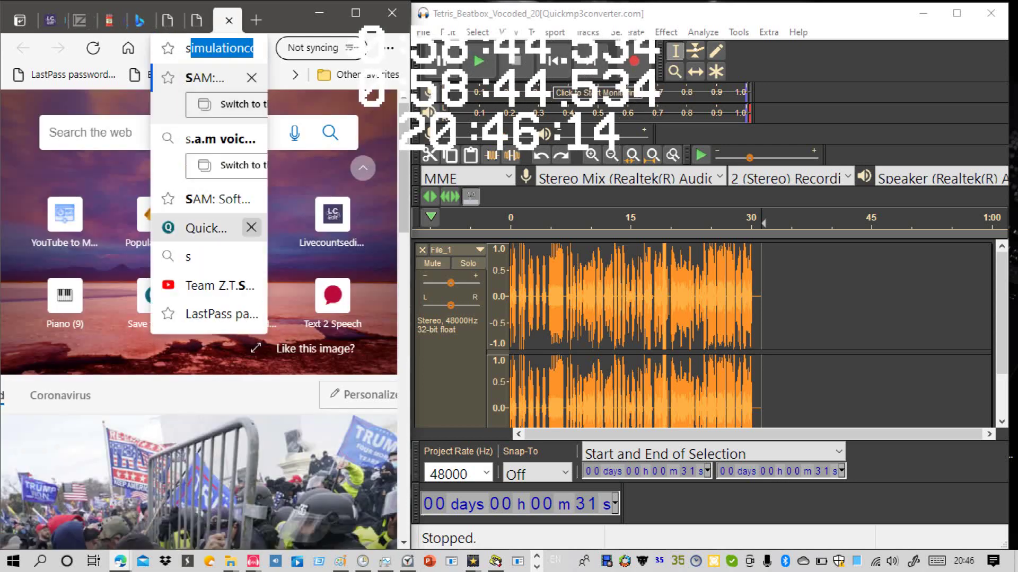
click(206, 200)
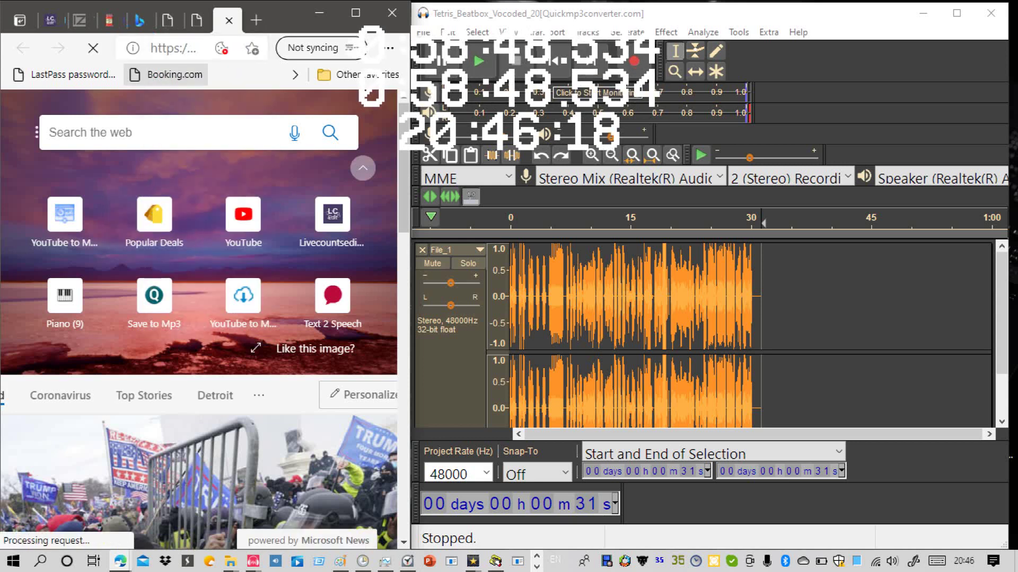
click(173, 48)
click(174, 48)
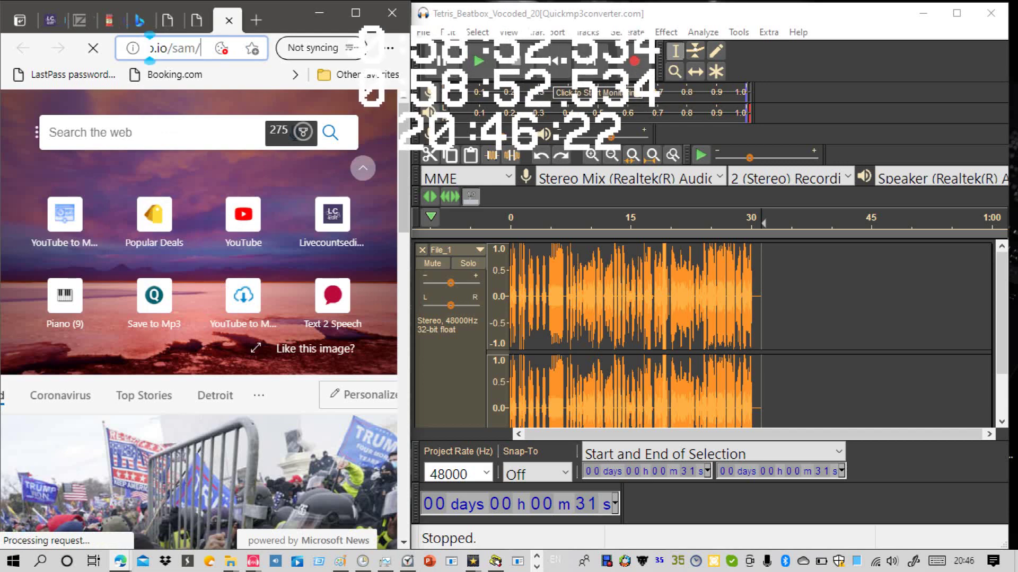
Step: Maximize the browser window and close both simulationcorner SAM tabs
key(super+Up)
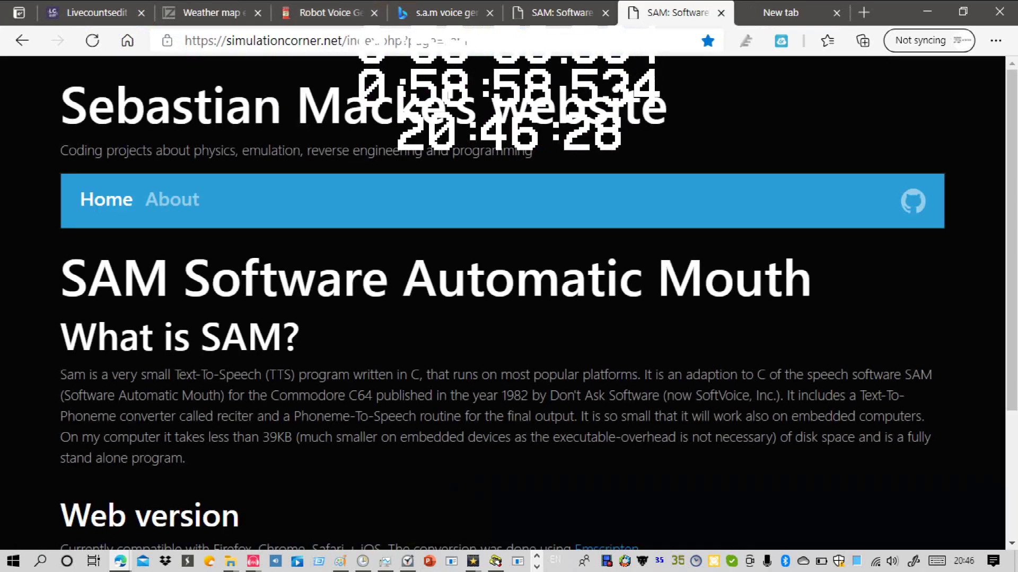
click(720, 12)
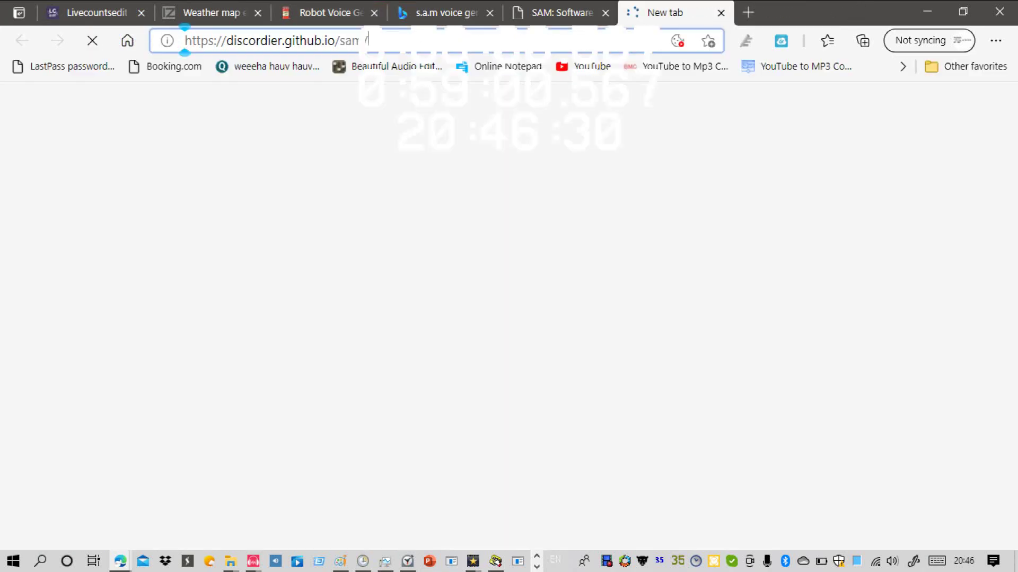
click(605, 12)
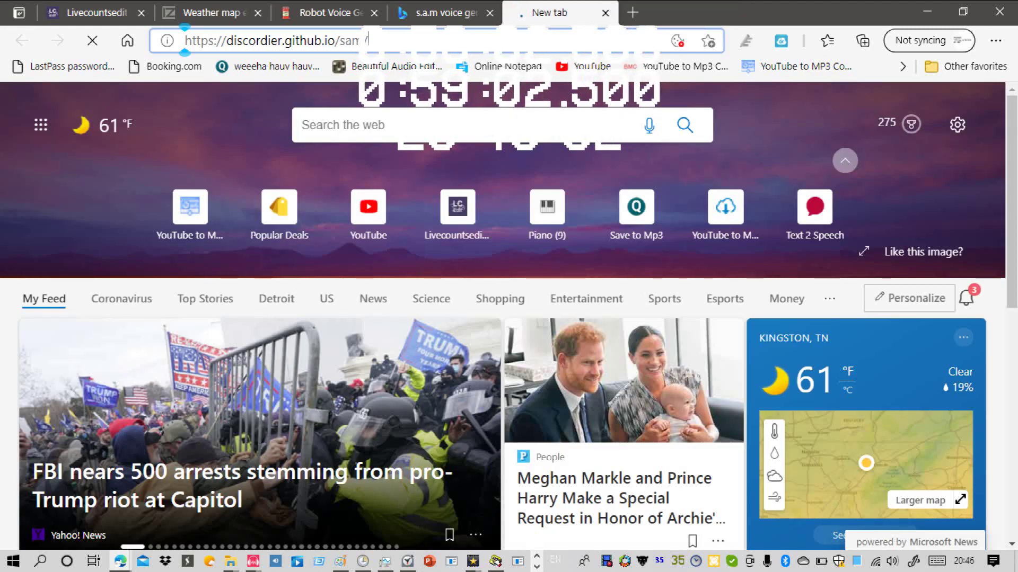
Step: Try to open the "SAM: Software Automatic Mouth" result from the Bing search in a new tab, and close that tab
click(439, 12)
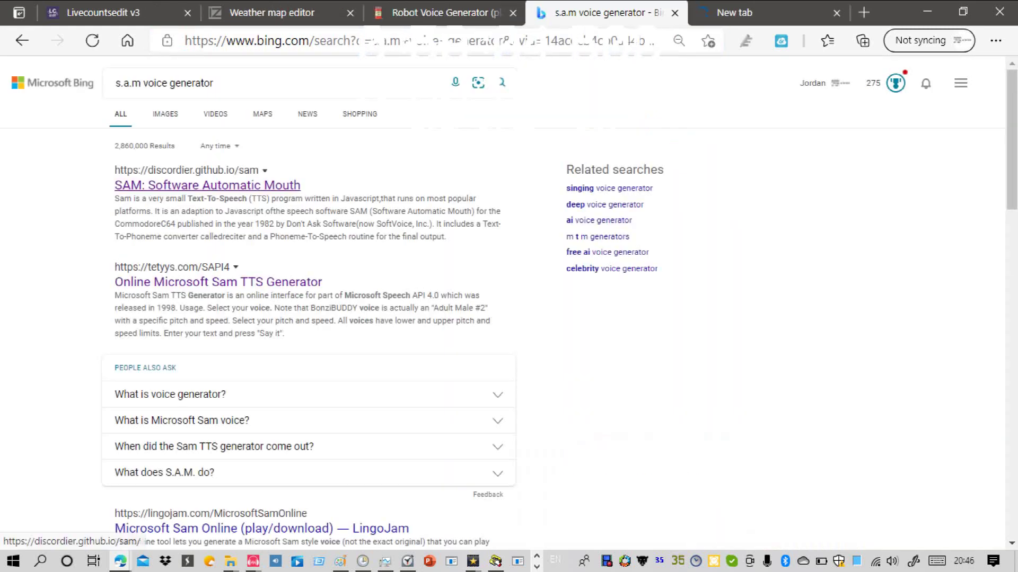
drag(207, 186, 849, 22)
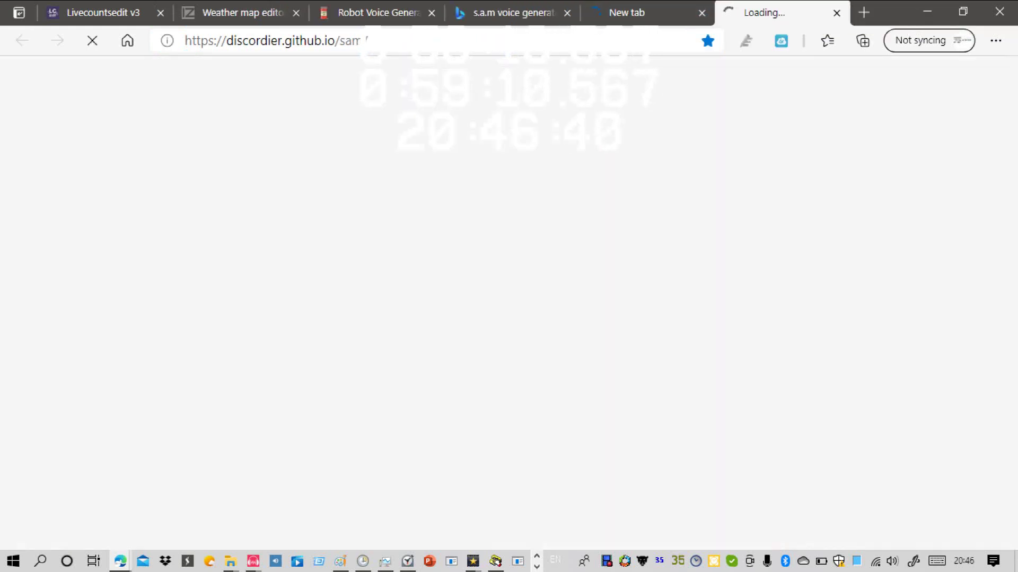
click(837, 12)
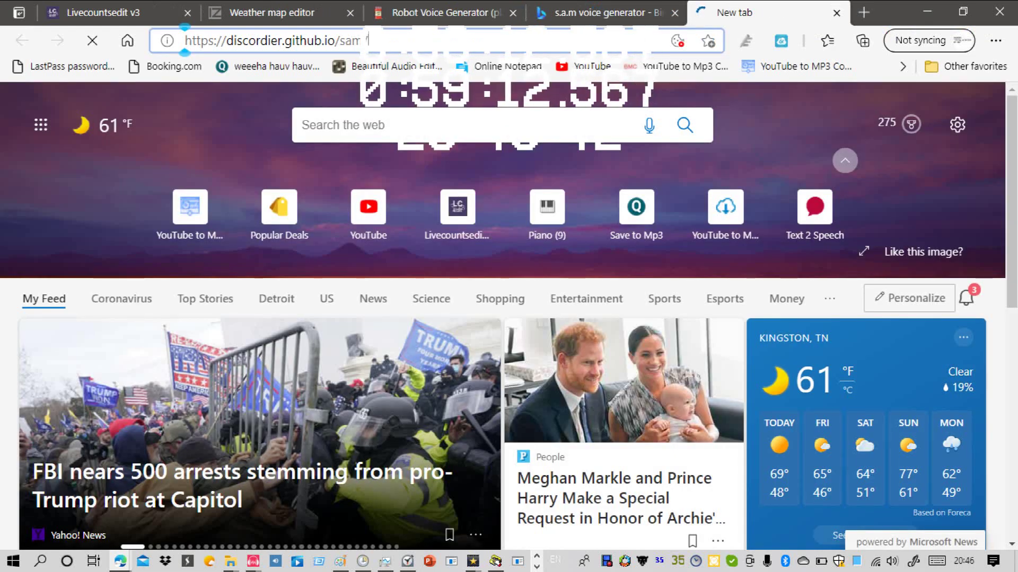
Step: Browse further down the "s.a.m voice generator" Bing results and open the spik.ai "Free AI online text to speech software" result
click(607, 12)
drag(1011, 139, 1011, 327)
scroll(509, 302, down, 2)
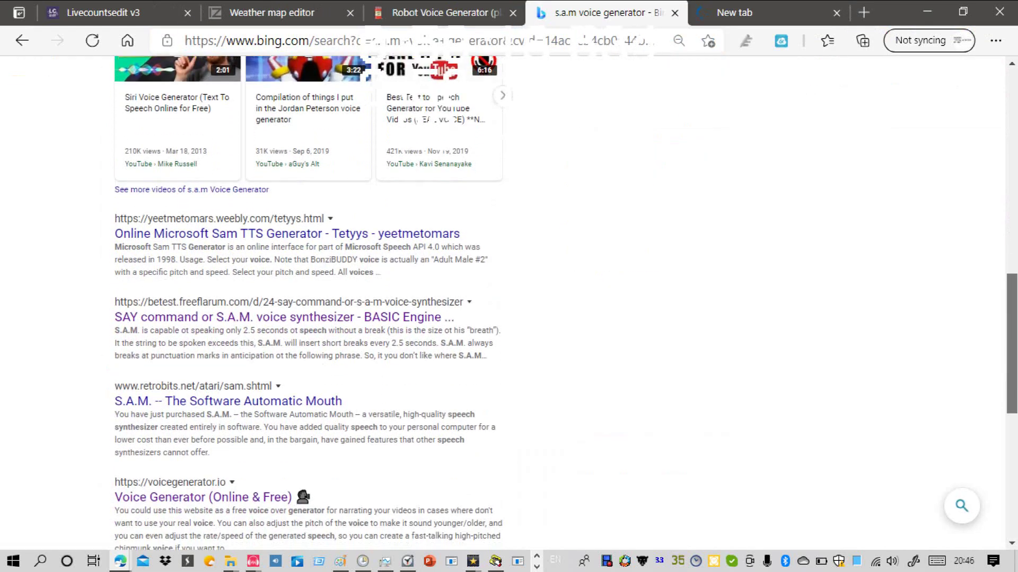
scroll(509, 302, down, 1)
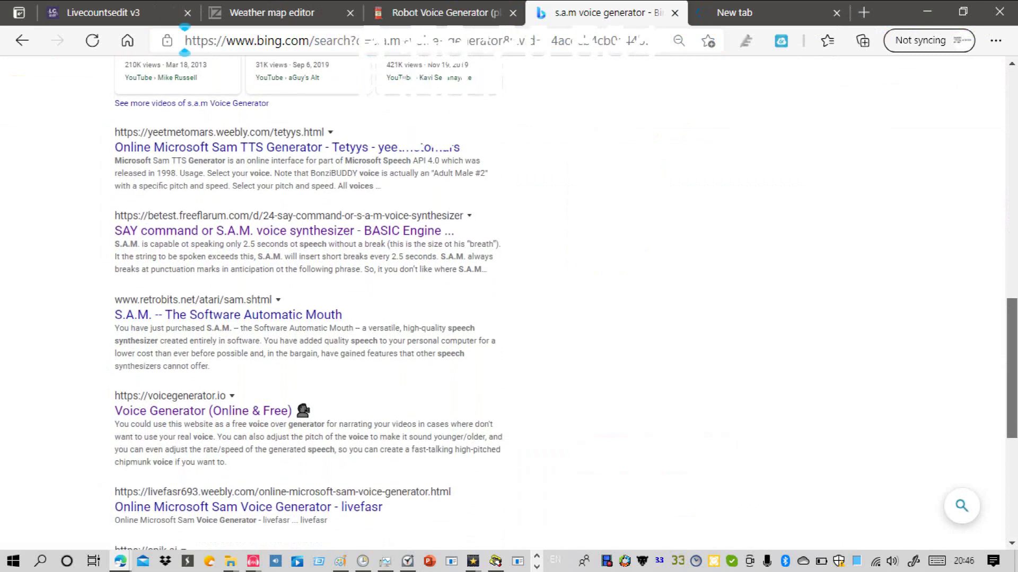
scroll(508, 302, down, 1)
scroll(509, 302, down, 2)
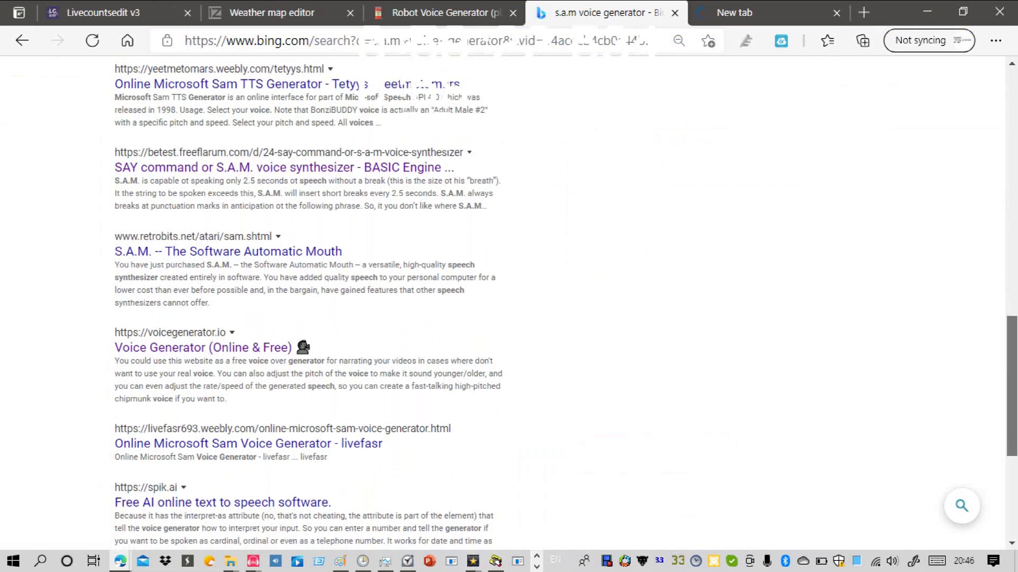
scroll(509, 302, down, 1)
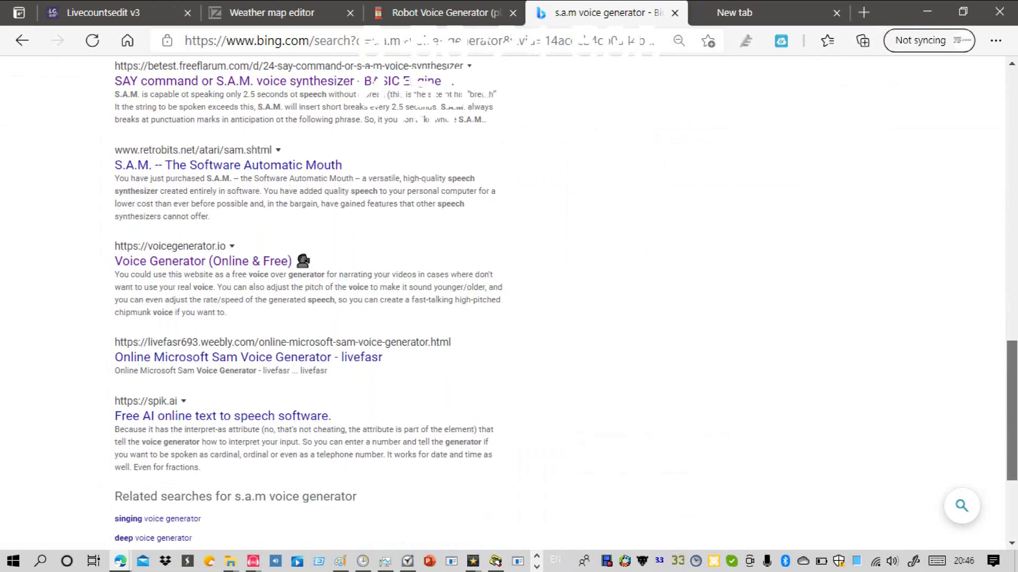
scroll(509, 302, down, 1)
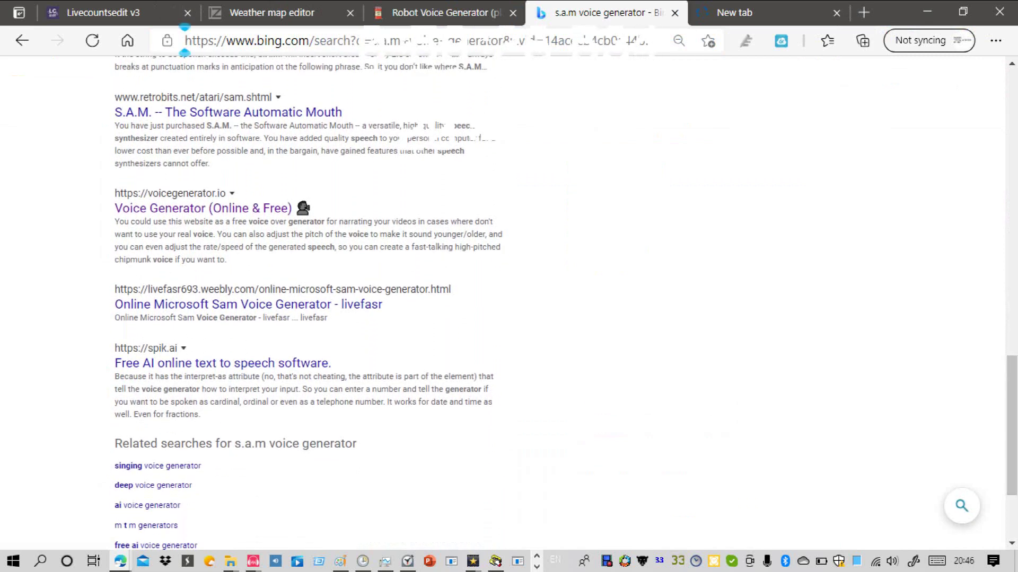
click(222, 364)
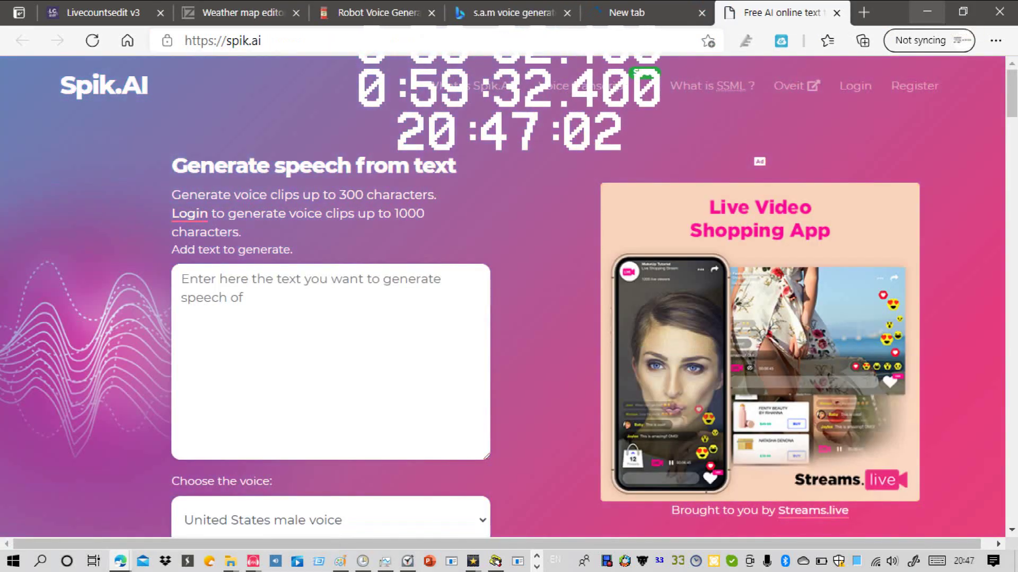
Step: Examine the voice choices on the Spik.AI page and activate the empty speech text field
scroll(502, 297, down, 6)
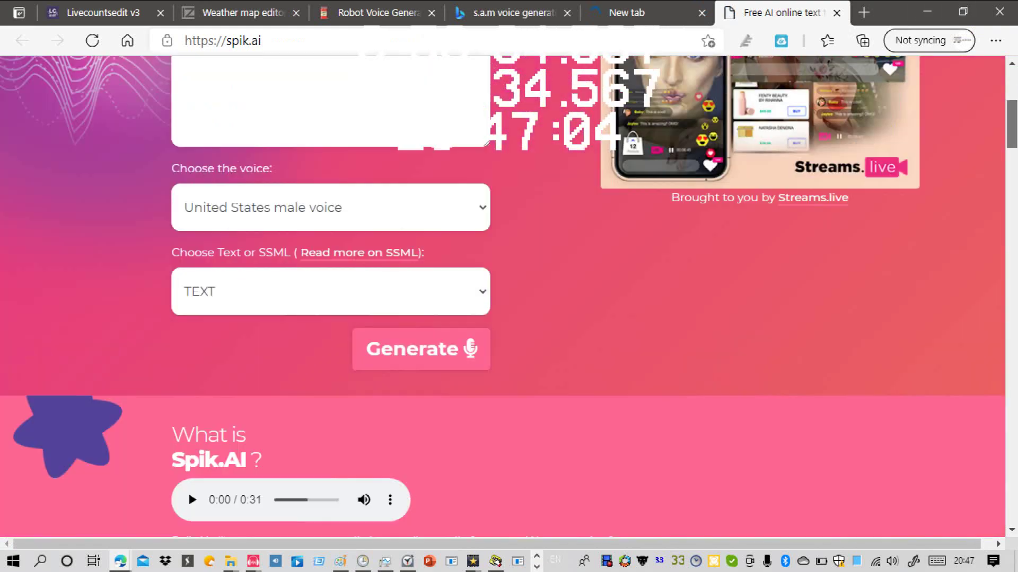
scroll(503, 297, up, 1)
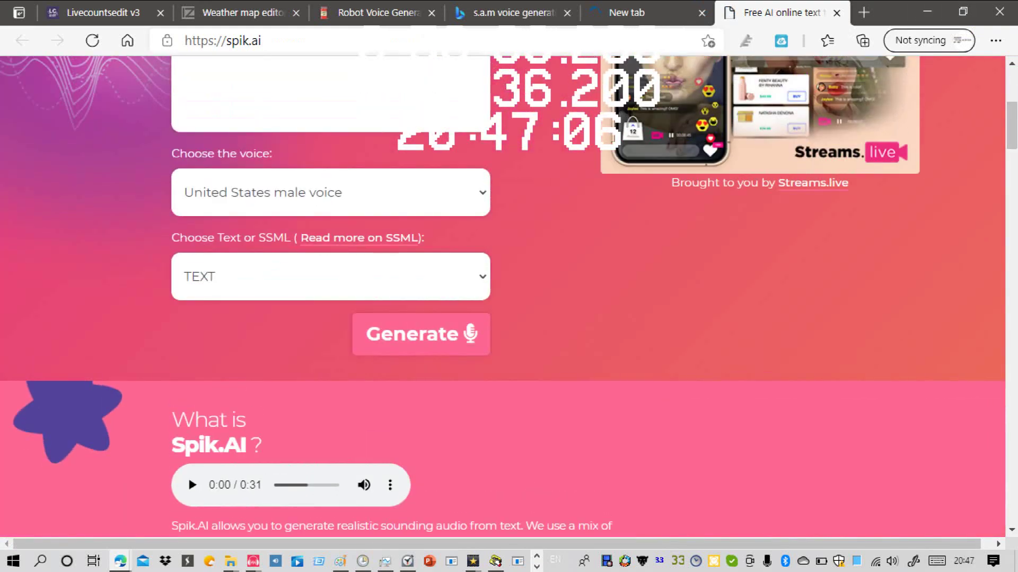
click(331, 192)
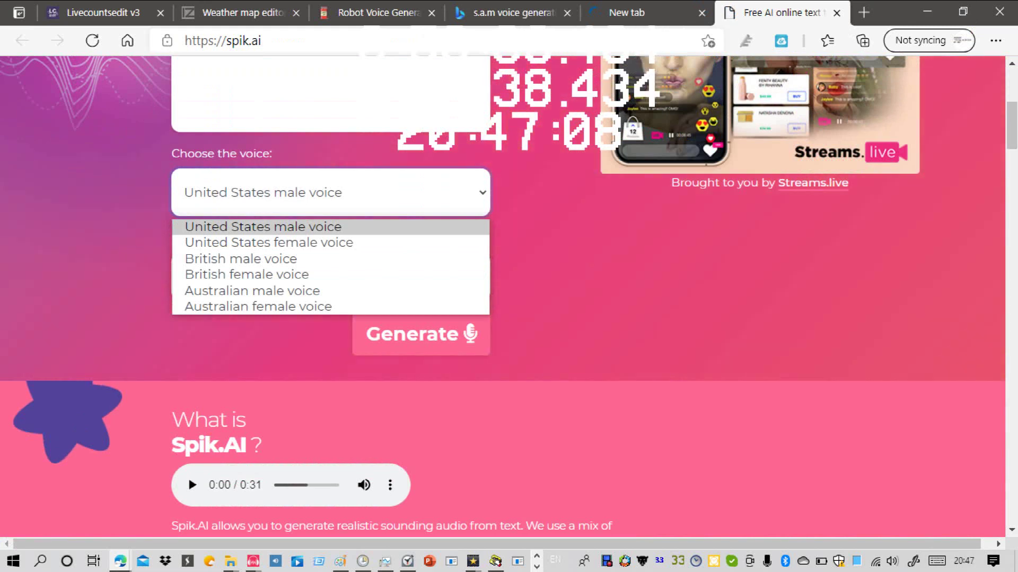
key(Escape)
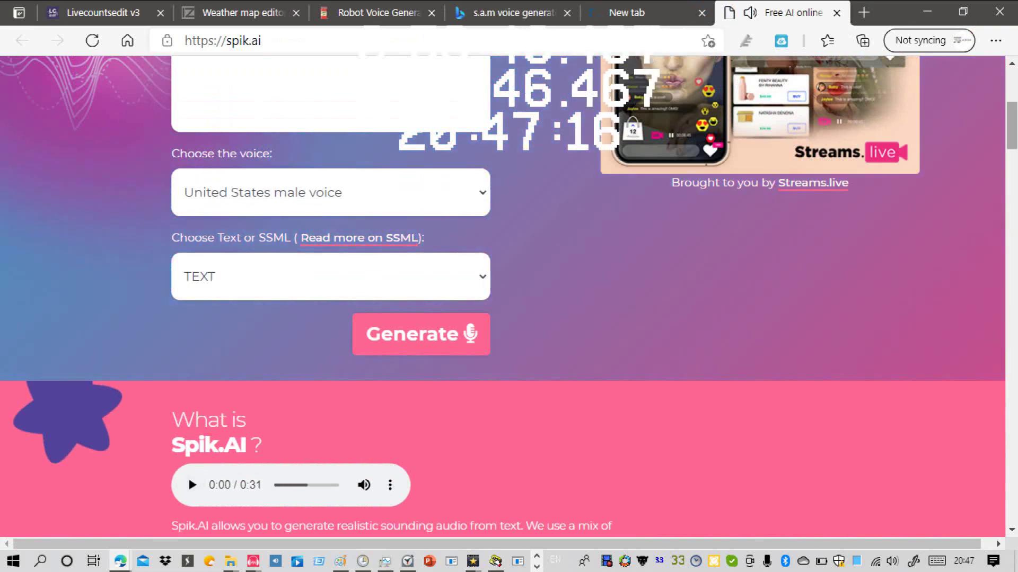
scroll(503, 296, up, 6)
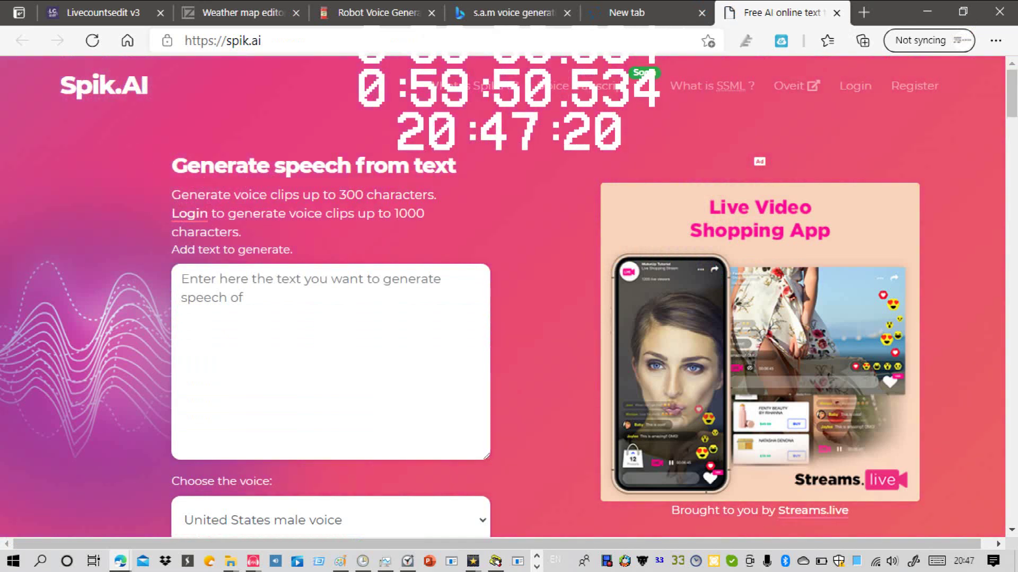
click(293, 265)
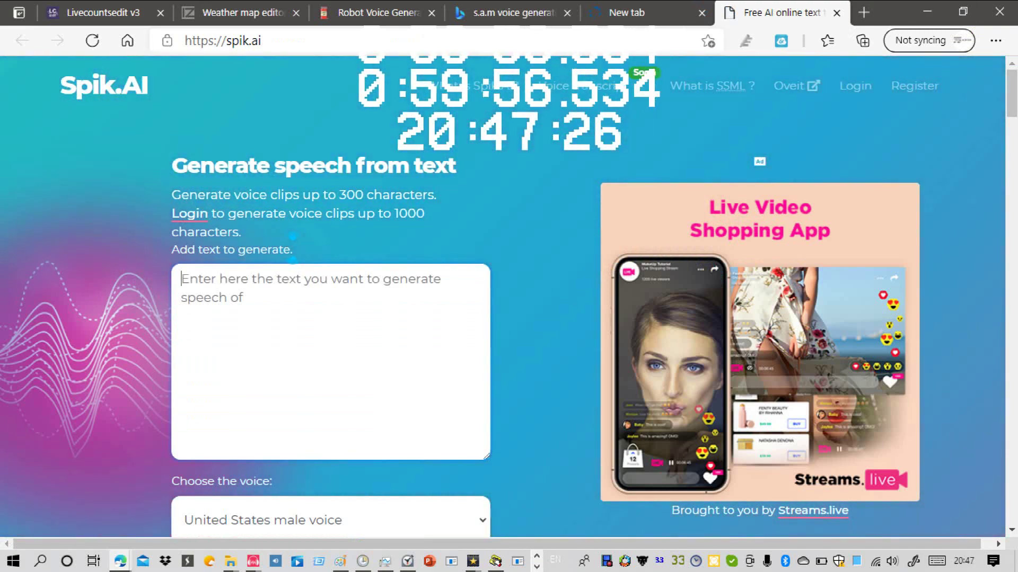
Step: Return to the "s.a.m voice generator" Bing results and run the related search "deep voice generator"
click(501, 13)
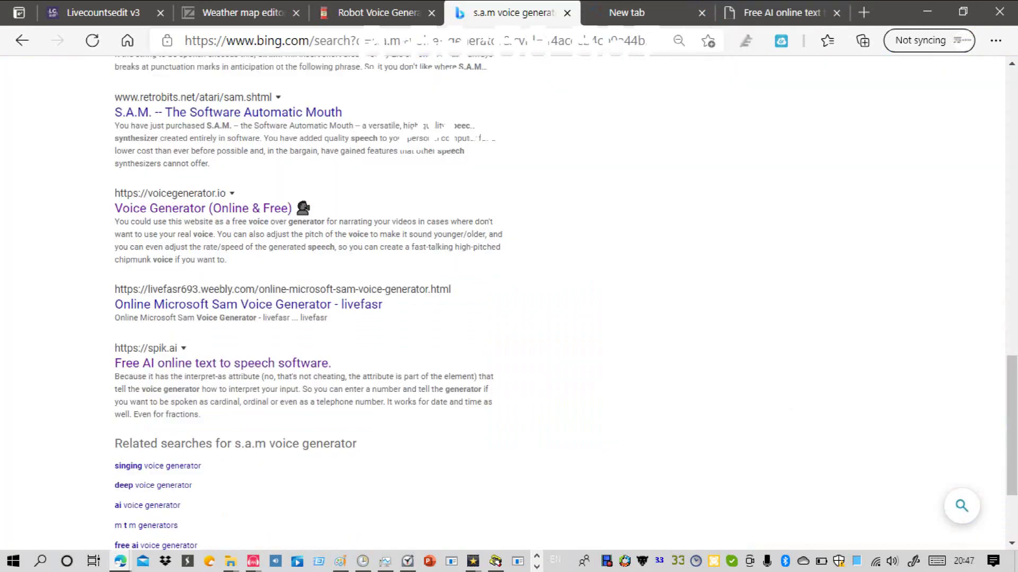
scroll(292, 198, down, 3)
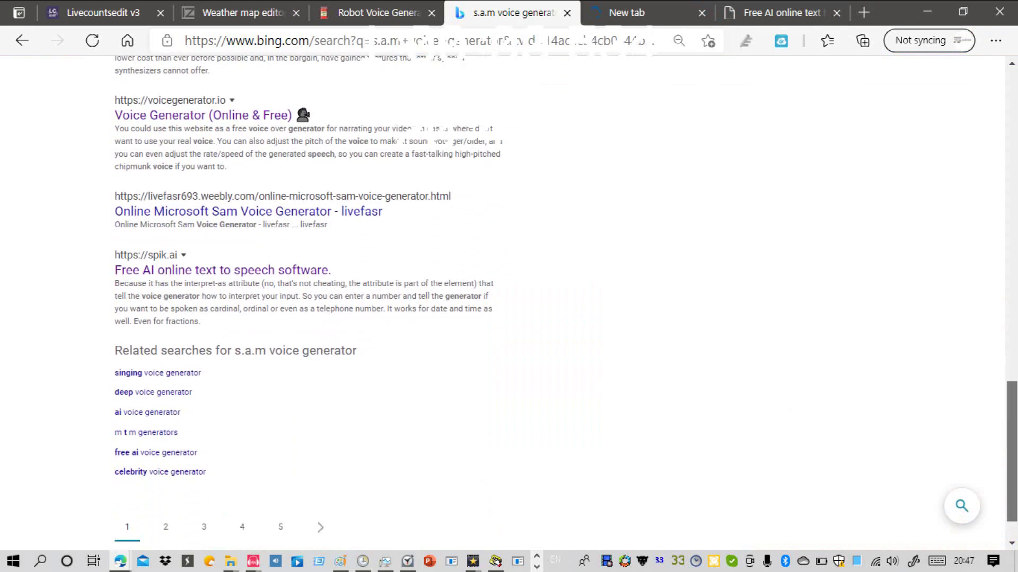
click(153, 339)
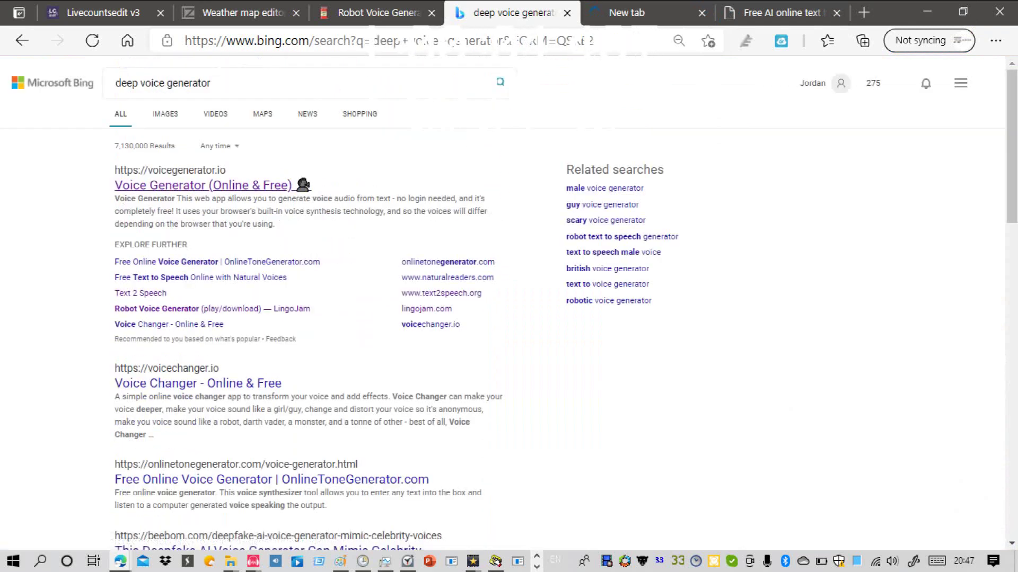
Step: Open the OnlineToneGenerator.com "Free Online Voice Generator" result, close its tab and return to the Bing results
scroll(509, 307, down, 2)
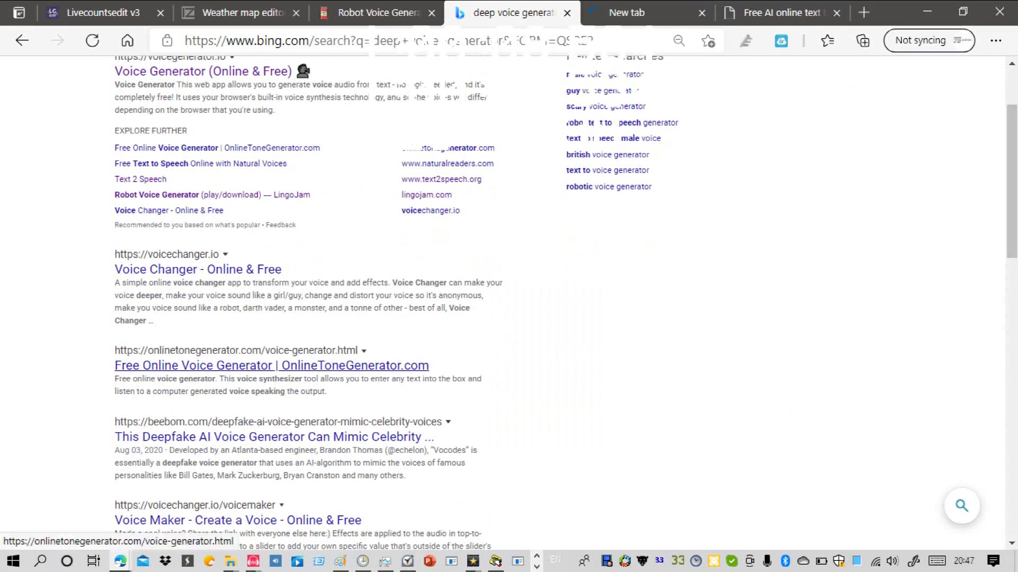
click(271, 365)
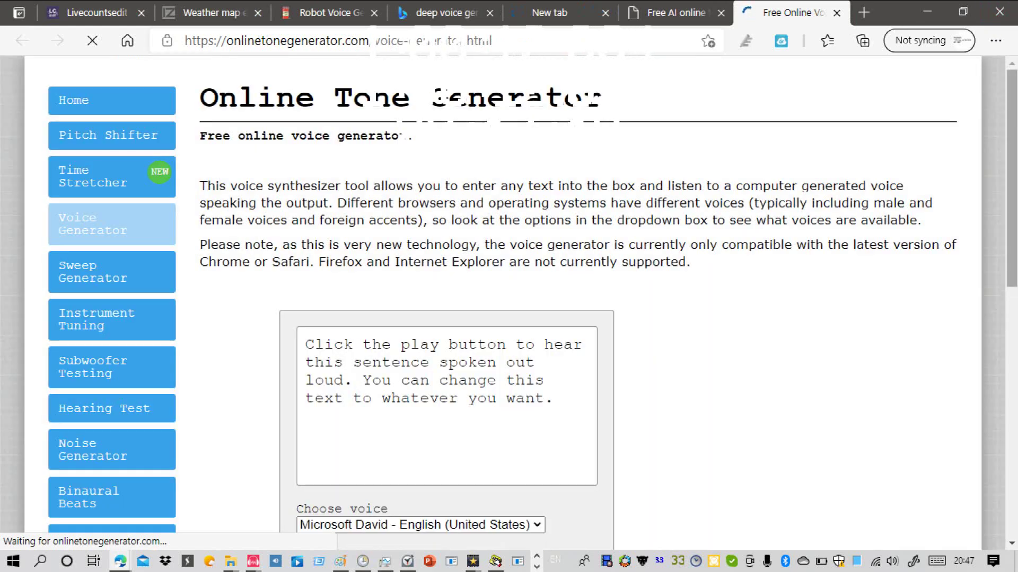
mouse_move(1012, 170)
mouse_down()
mouse_move(1012, 244)
mouse_move(1012, 170)
mouse_up()
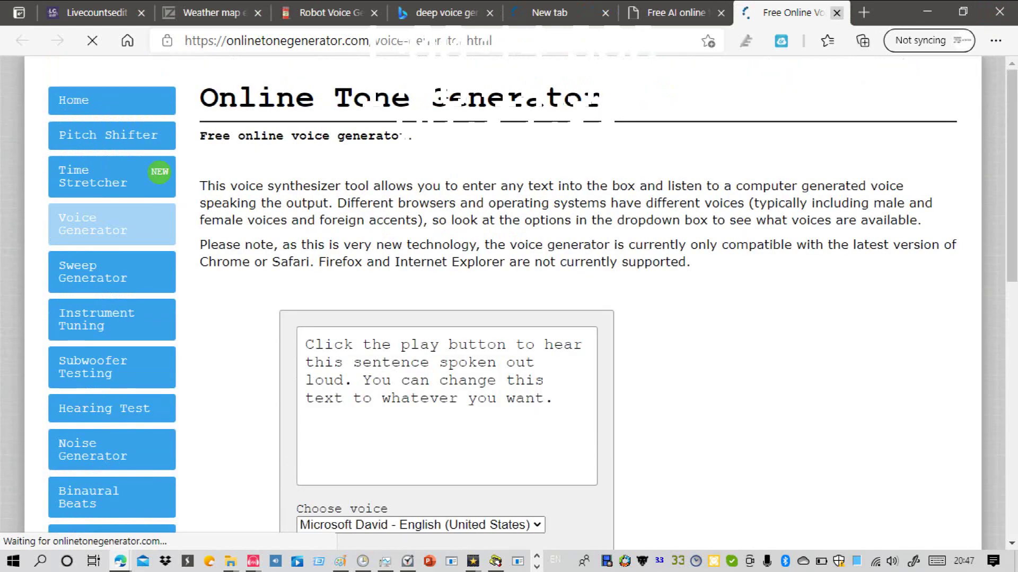
click(836, 13)
click(509, 12)
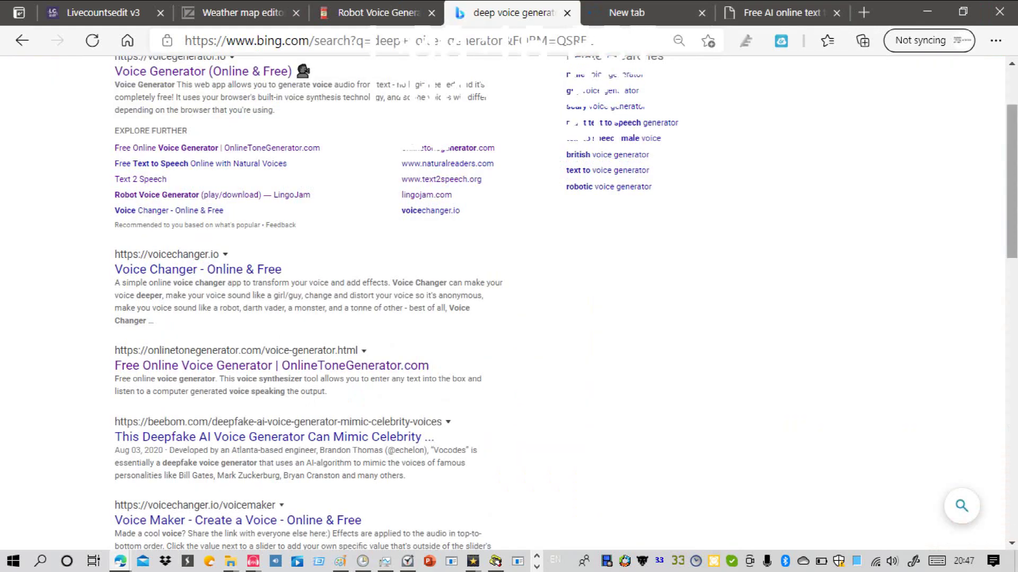
Step: Open the Cepstral "Demo High Quality Text to Speech Voices" result from the "deep voice generator" search
scroll(293, 198, down, 3)
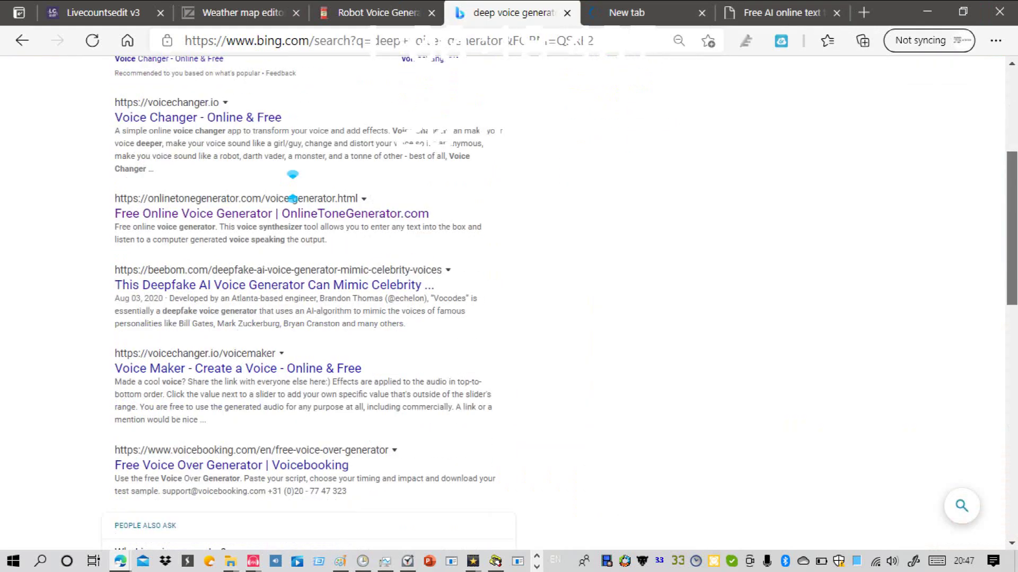
scroll(293, 199, down, 3)
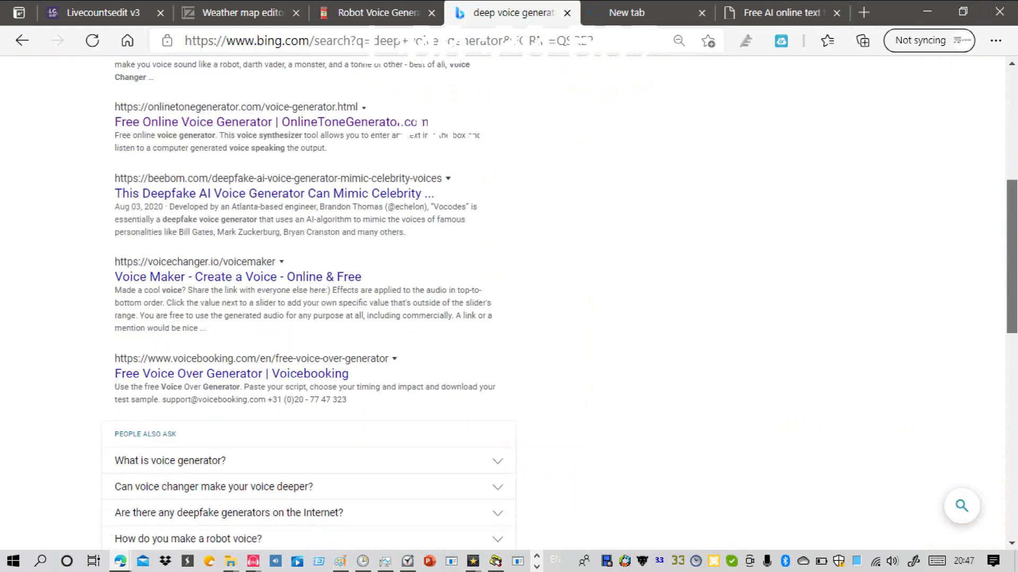
scroll(293, 198, down, 3)
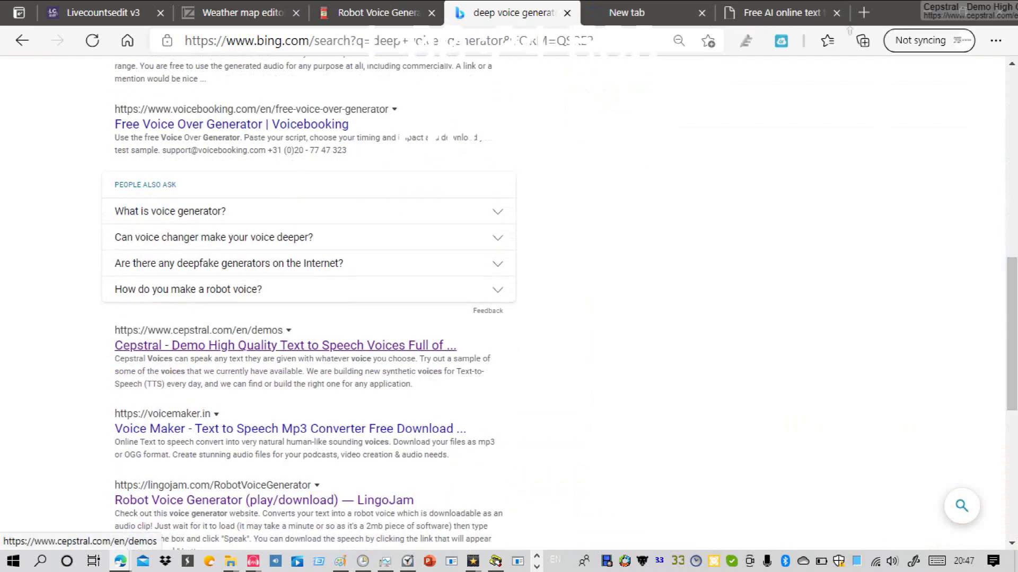
click(285, 345)
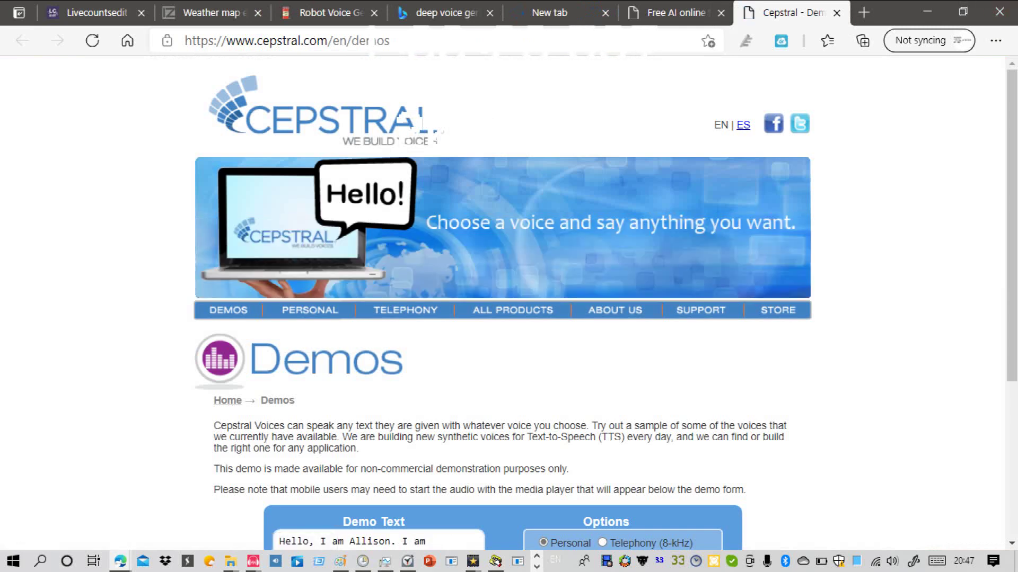
click(228, 310)
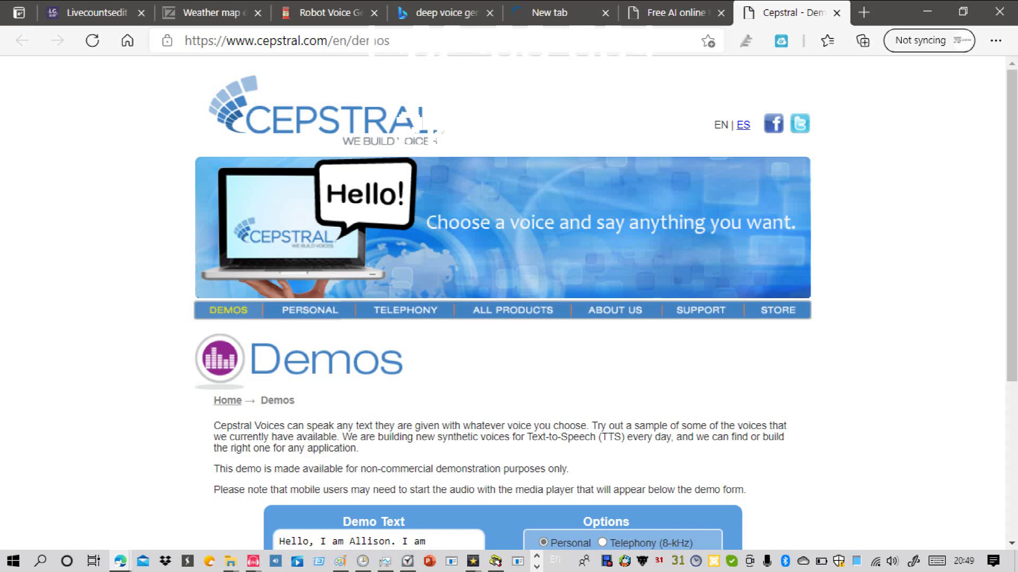
Step: Set the Cepstral demo to Telephony (8-kHz) and choose the William-8kHz voice
scroll(502, 302, down, 5)
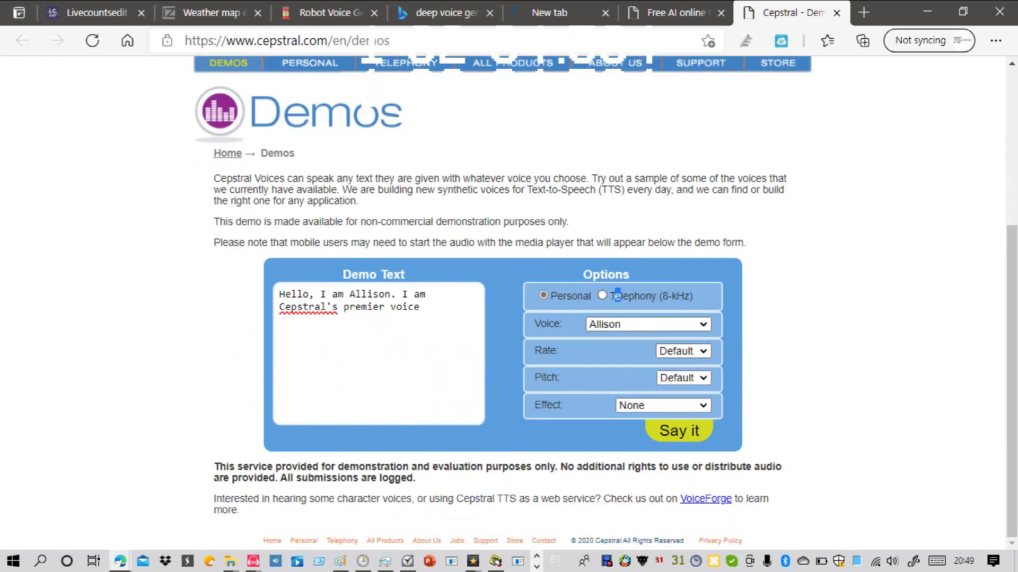
click(616, 295)
click(647, 325)
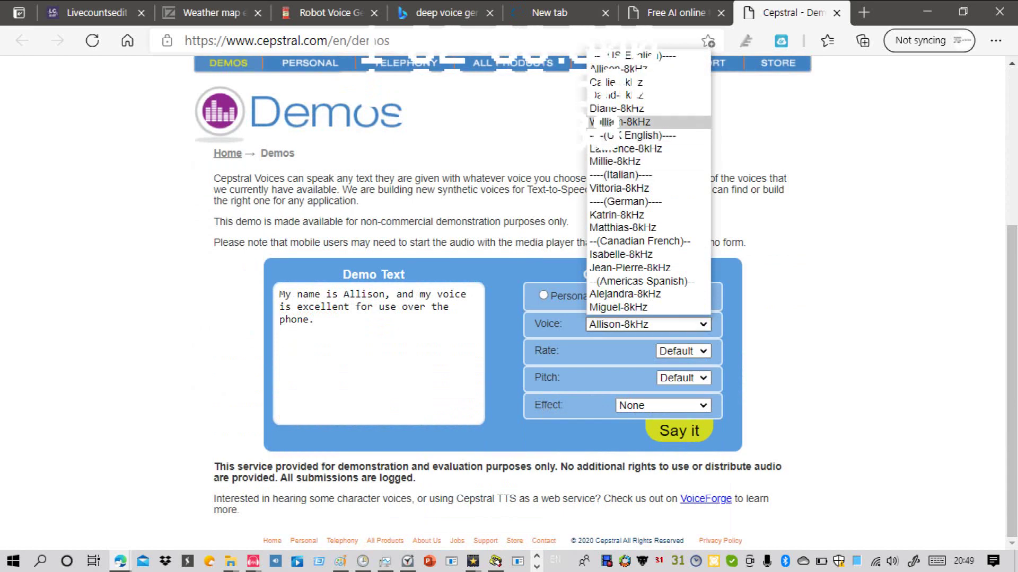
click(607, 123)
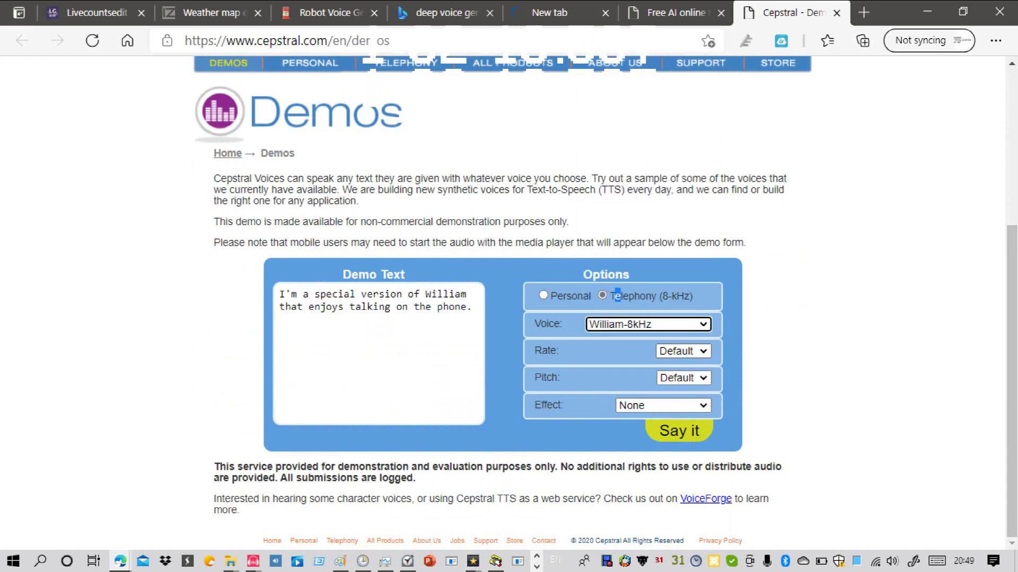
Step: Replace the demo text with "I can't even say anything. Just, why?" and have it spoken
drag(460, 307, 275, 295)
key(BackSpace)
key(BackSpace)
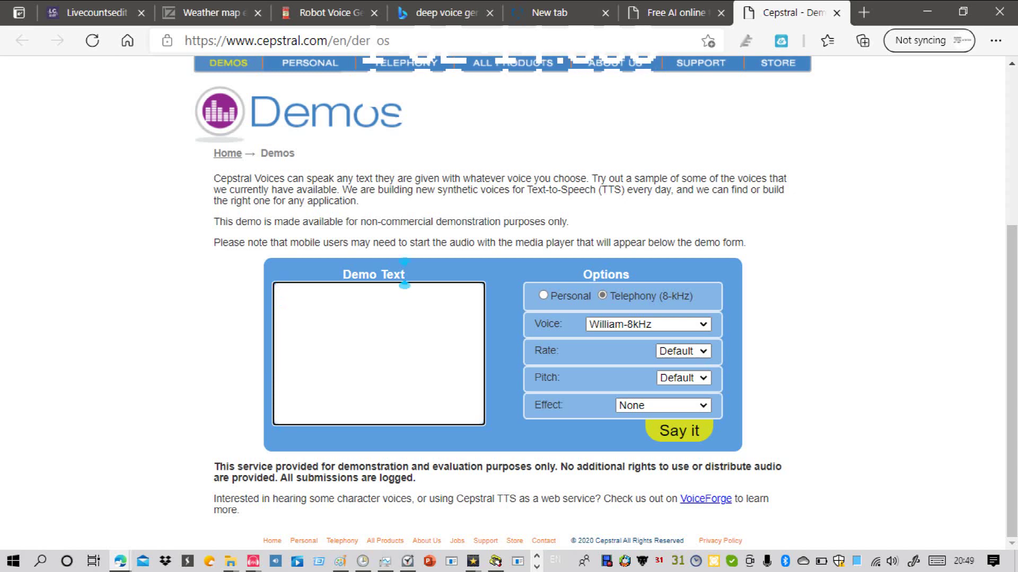
text(I)
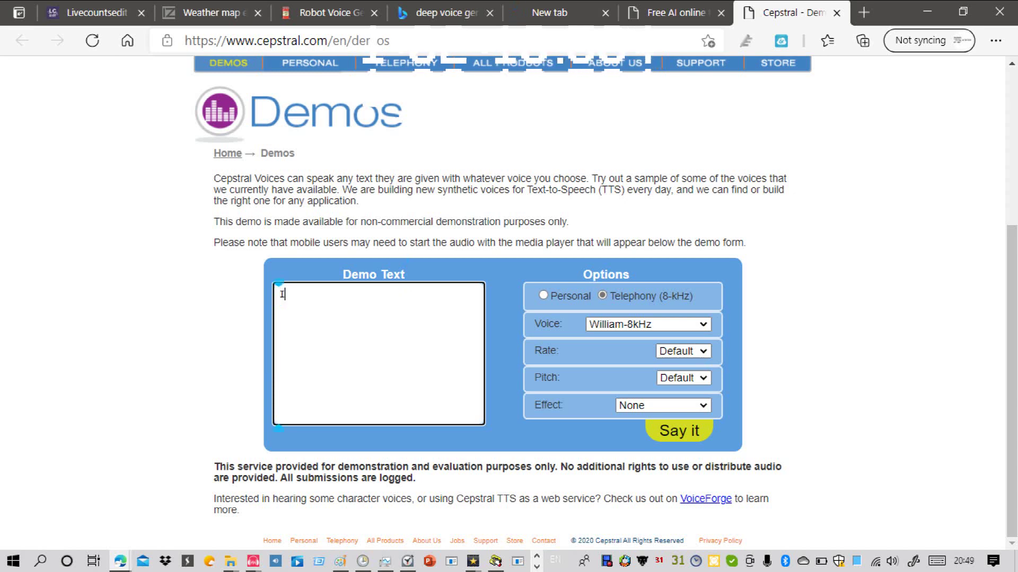
text( cna)
key(BackSpace)
key(BackSpace)
text(an)
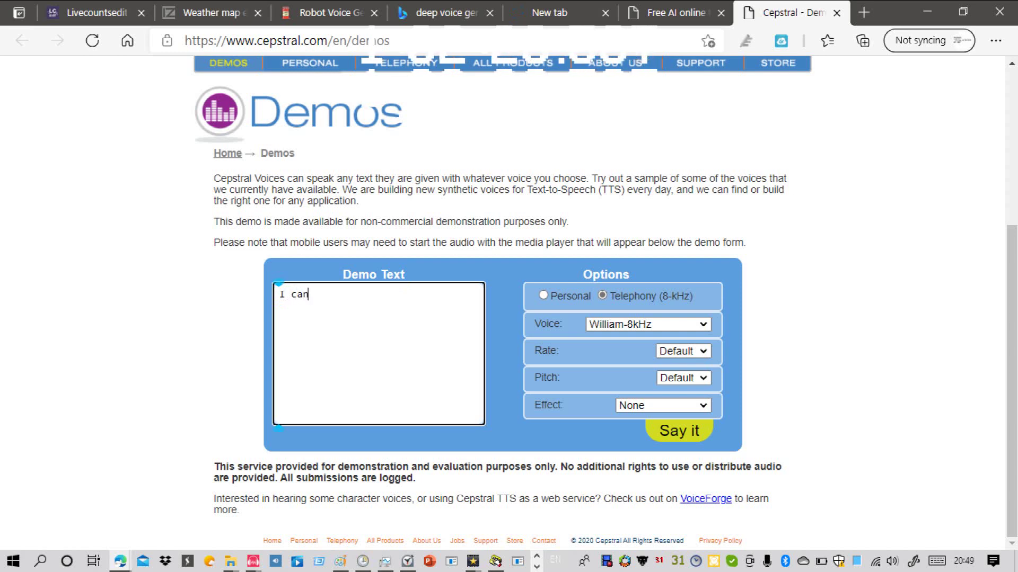
text('t even)
text( pro)
key(BackSpace)
key(BackSpace)
key(BackSpace)
text(say)
key(BackSpace)
key(BackSpace)
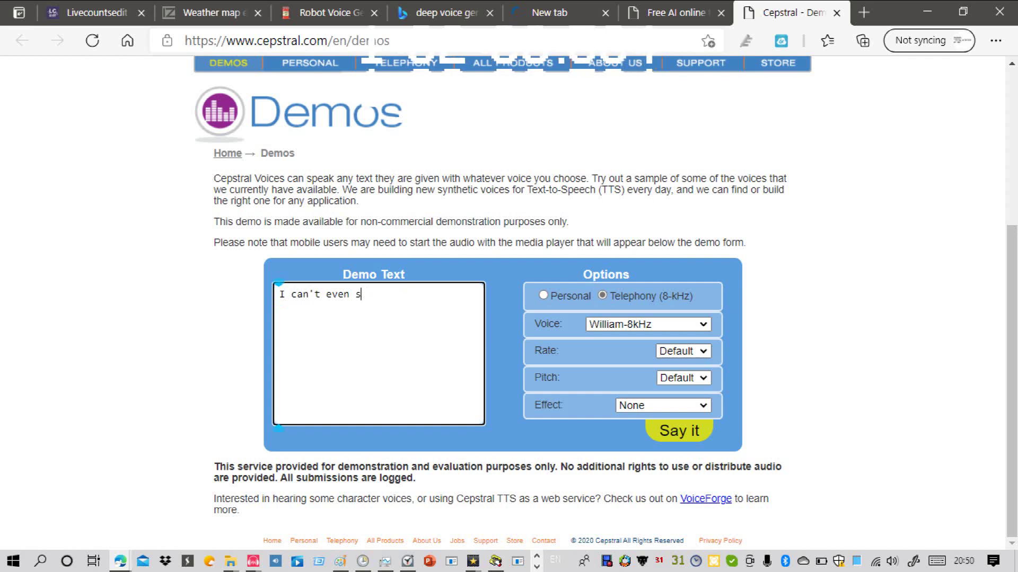
text(ay anything)
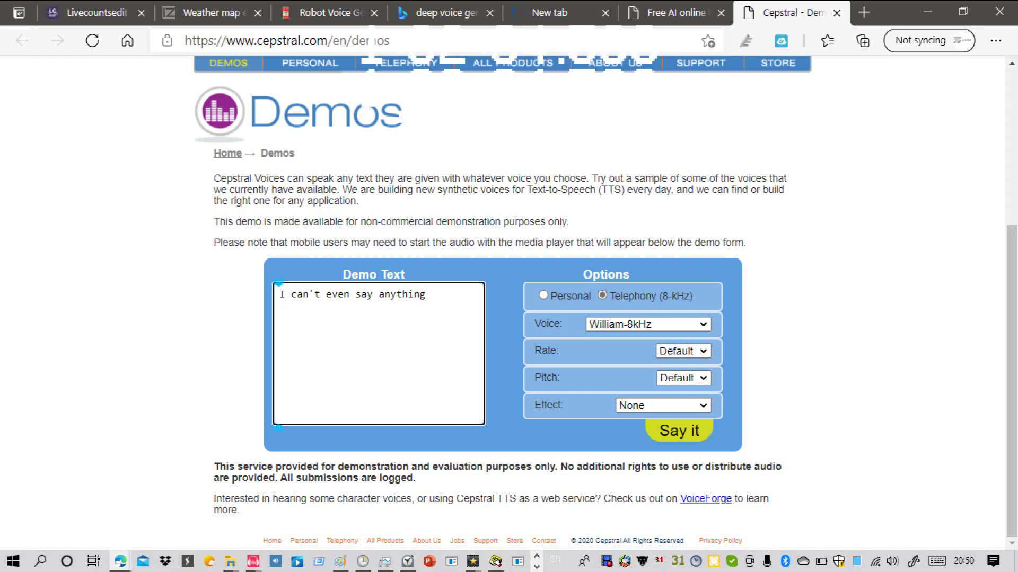
text(. Just)
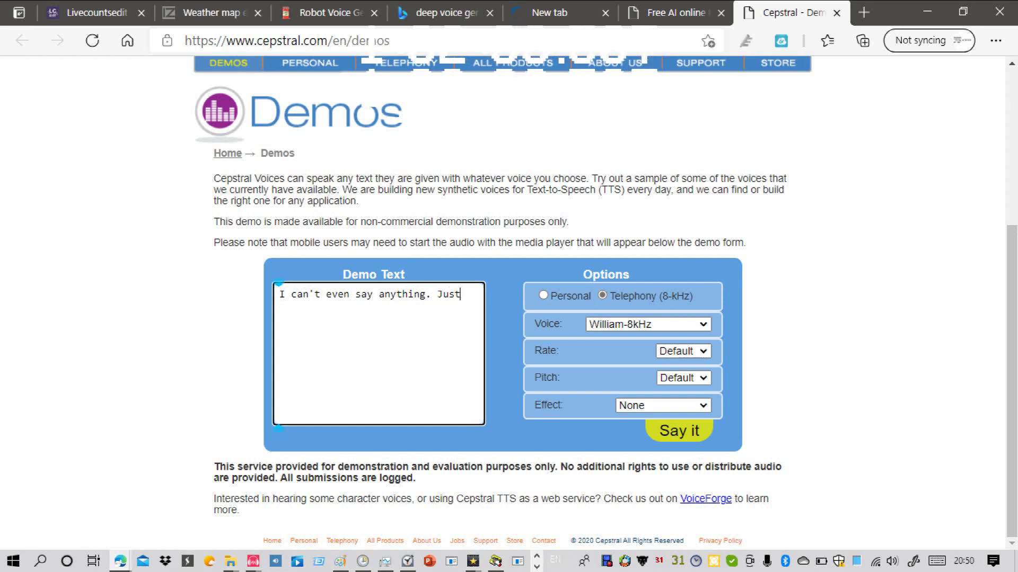
text(, why?)
click(679, 431)
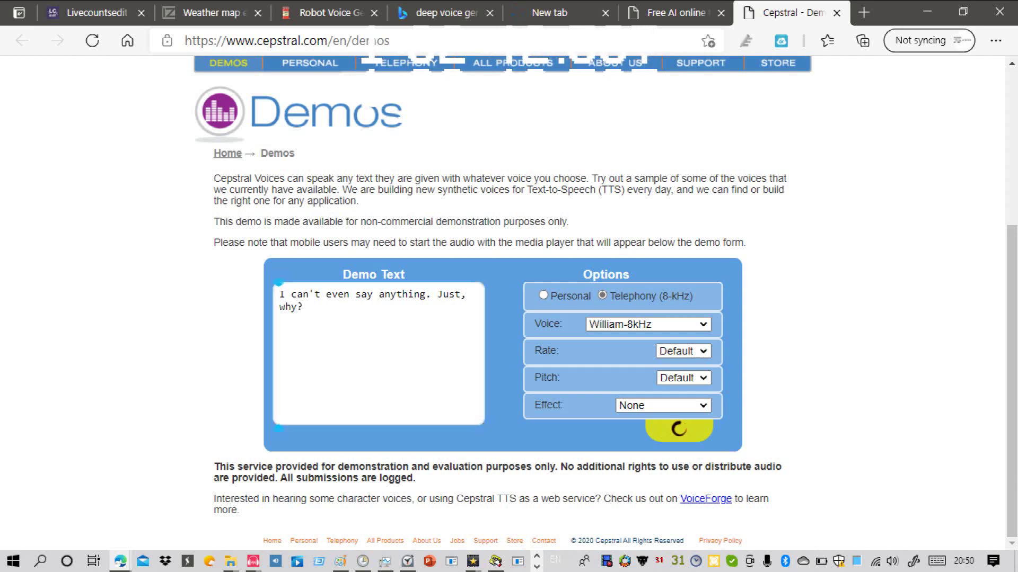
drag(1012, 414, 1012, 441)
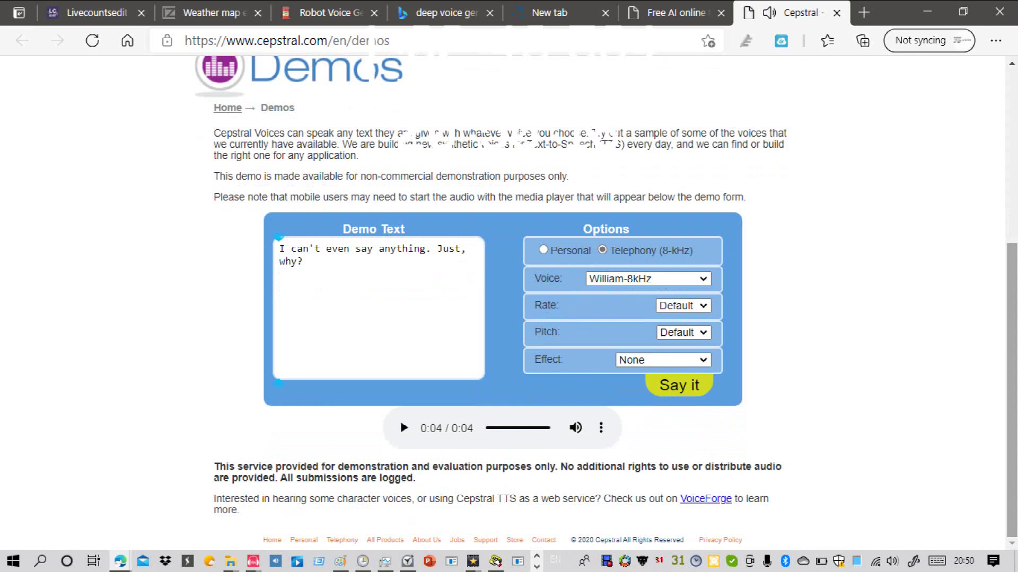
Step: Set the voice pitch to Low, have the text spoken again, and set the rate to Slow
click(683, 332)
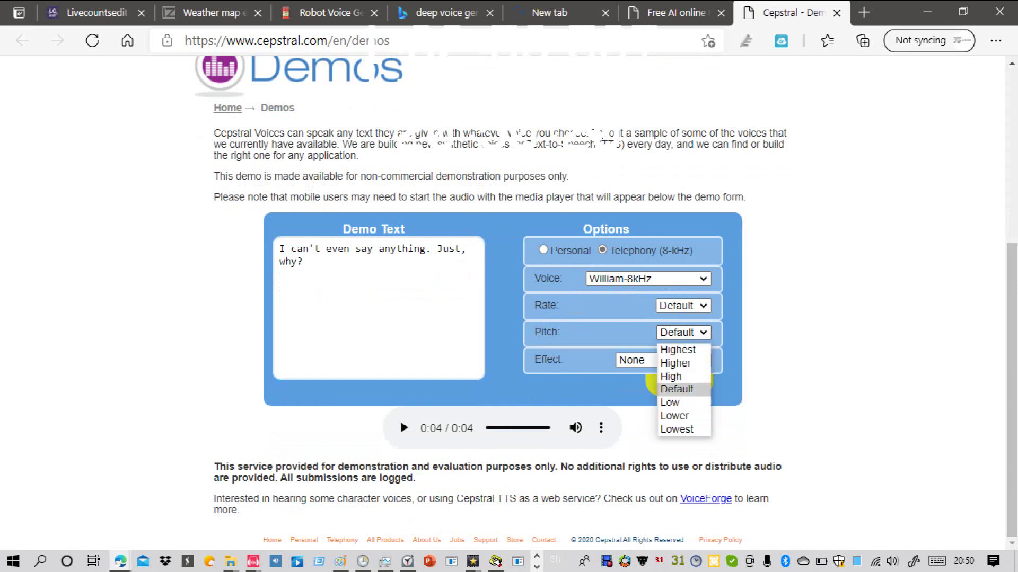
click(669, 402)
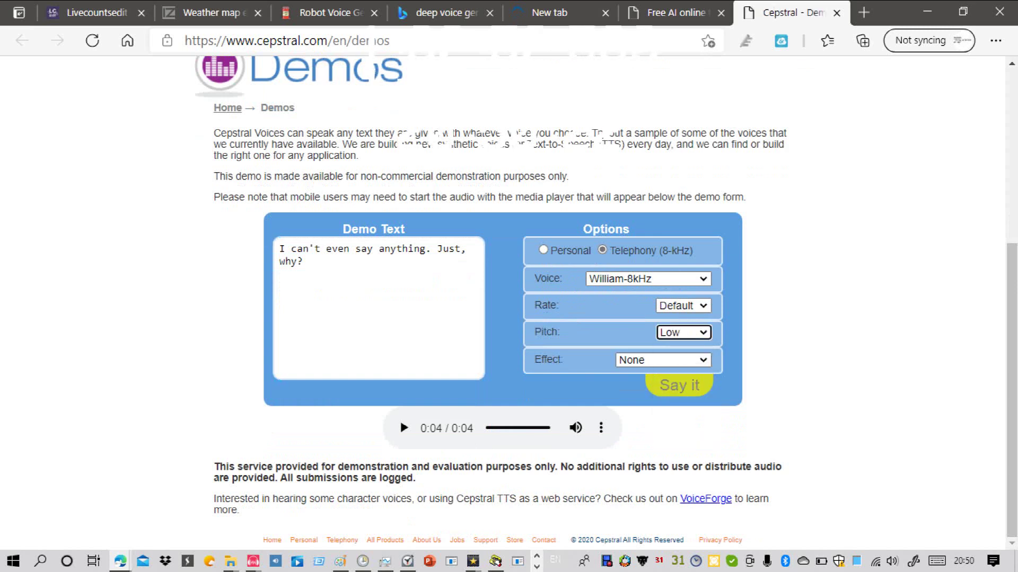
click(679, 385)
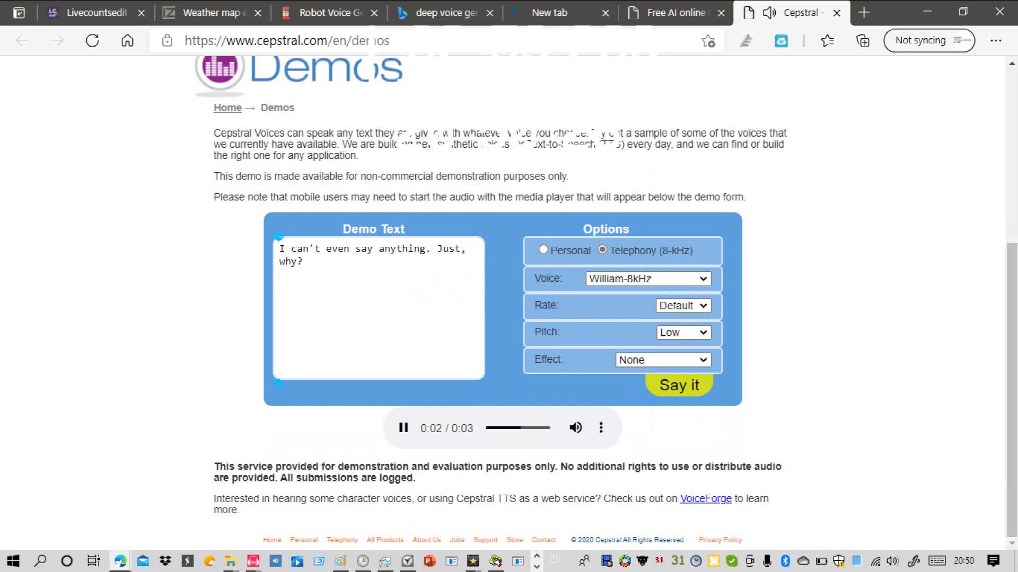
click(683, 306)
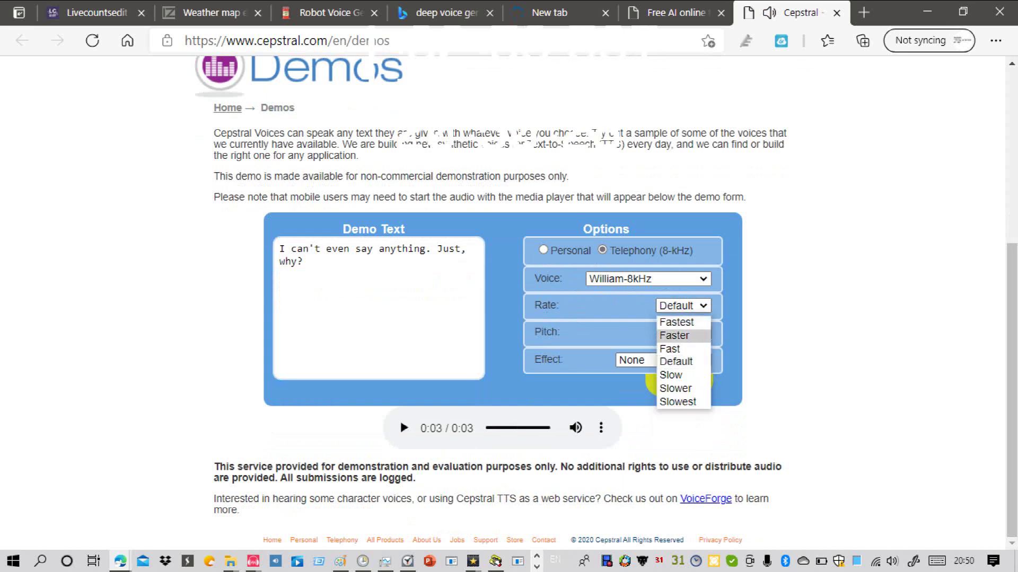
click(671, 374)
Step: Apply the Dizzy Droid effect to the voice and have the text spoken
click(684, 360)
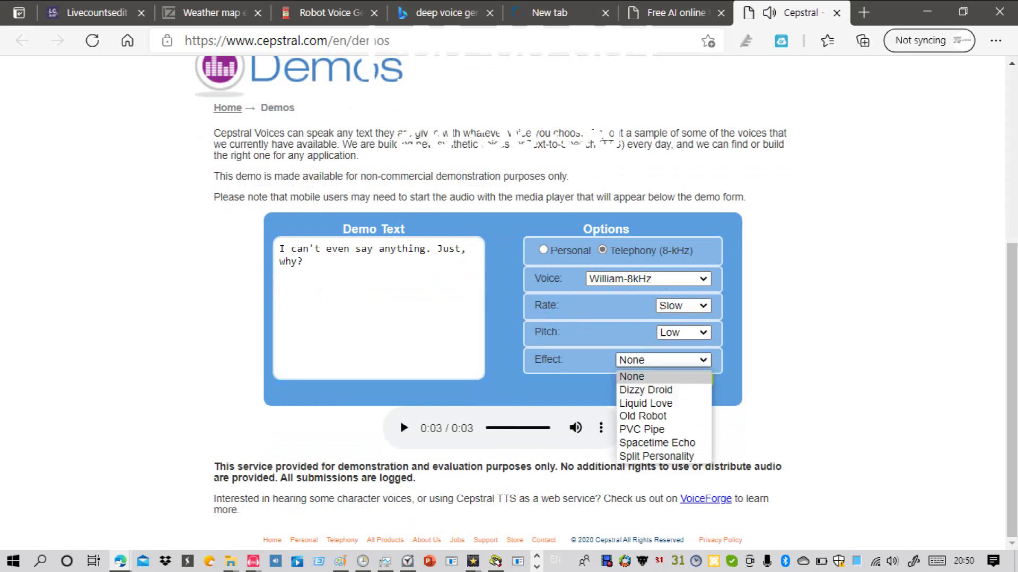
key(Up)
key(Up)
key(Down)
key(Down)
key(Down)
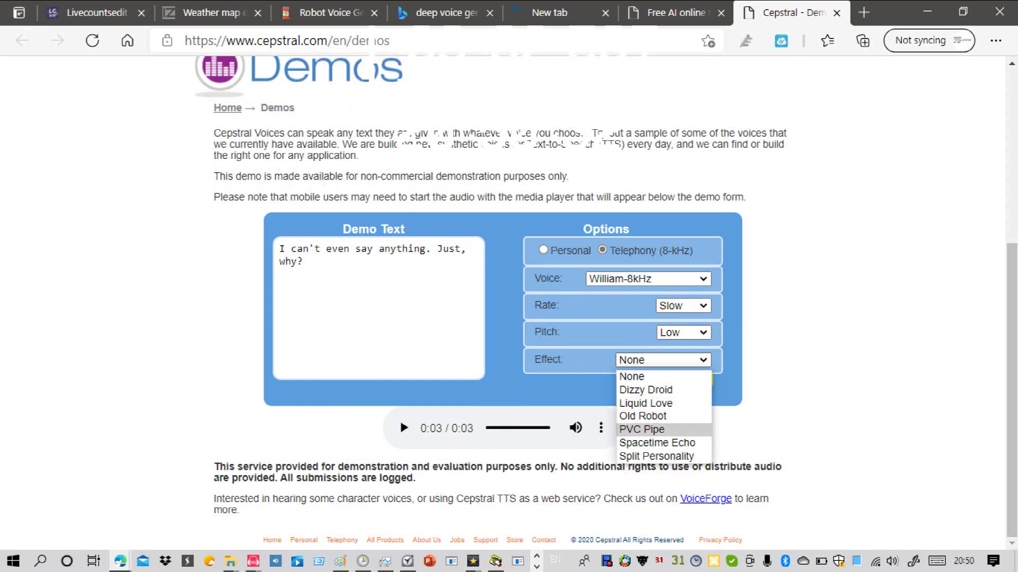
key(Up)
key(Up)
key(Up)
key(Up)
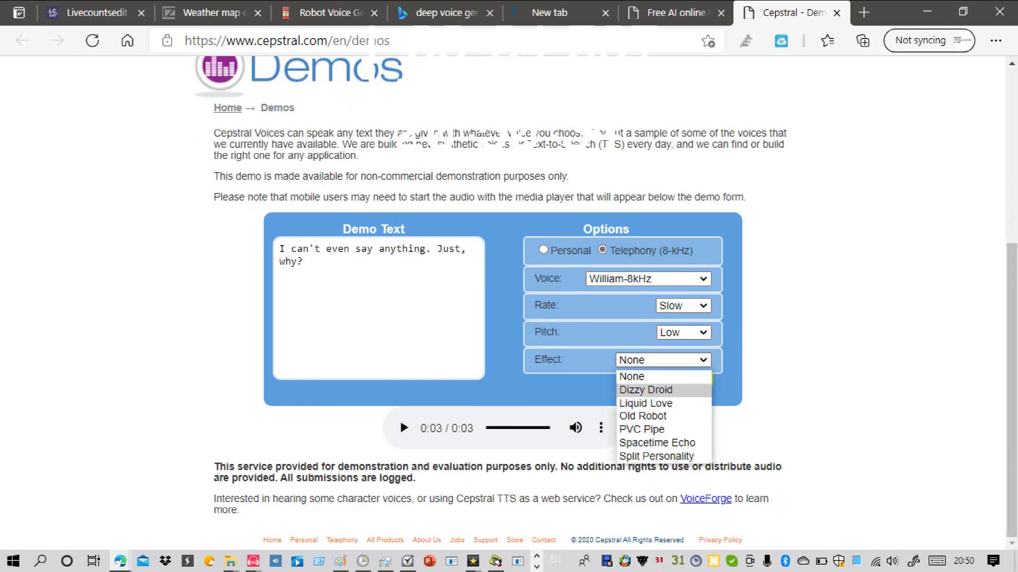
key(Return)
click(679, 385)
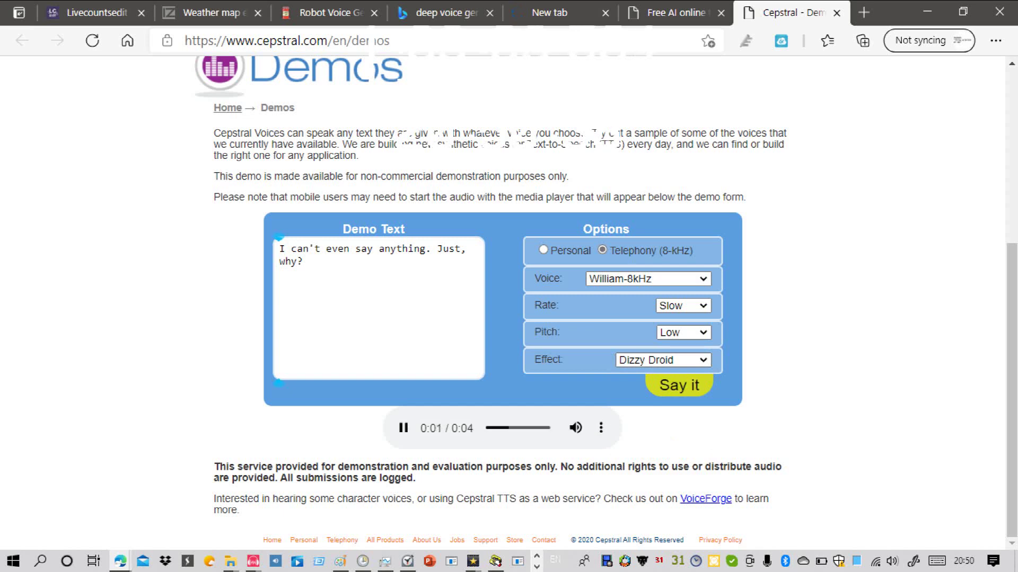
Step: Set the voice effect back to None and have the text spoken with the Slow rate
click(664, 361)
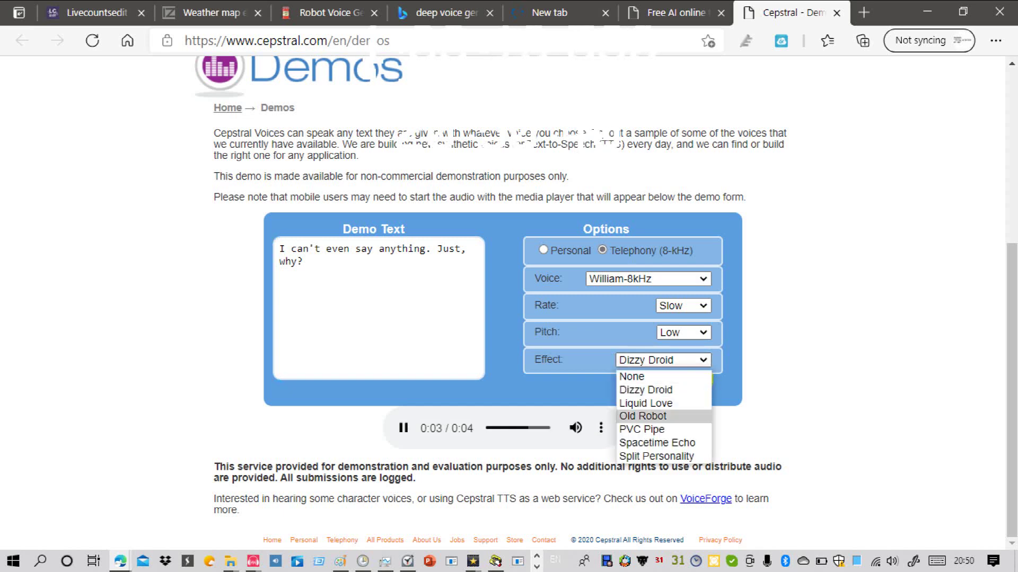
click(664, 377)
key(Tab)
key(Return)
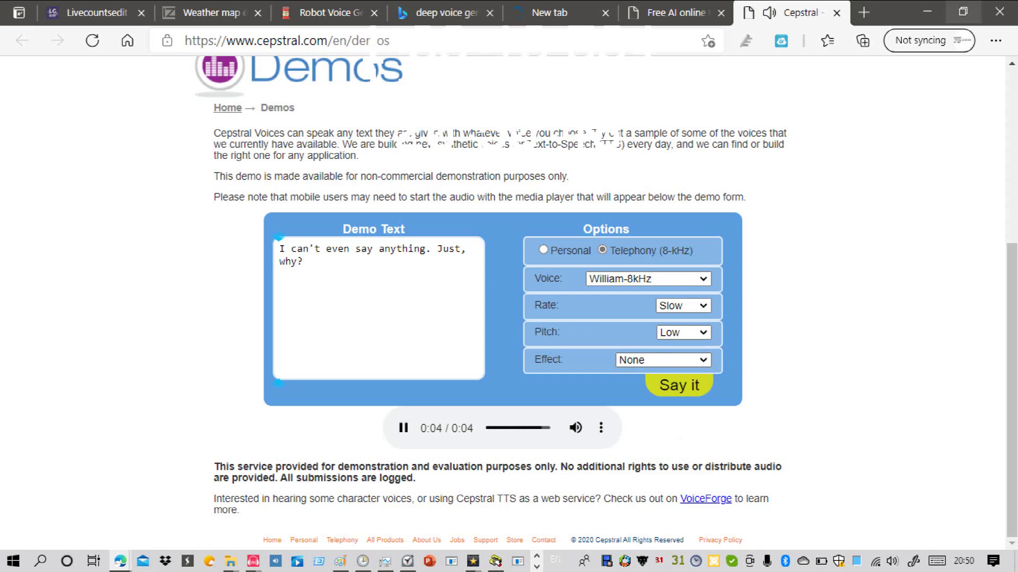
Step: Restore the browser window to half the screen beside Audacity and raise the system volume to 100
click(963, 12)
drag(511, 99, 0, 165)
key(XF86AudioRaiseVolume)
key(XF86AudioRaiseVolume)
key(XF86AudioRaiseVolume)
key(XF86AudioRaiseVolume)
key(XF86AudioRaiseVolume)
key(XF86AudioRaiseVolume)
key(XF86AudioRaiseVolume)
key(XF86AudioRaiseVolume)
key(XF86AudioRaiseVolume)
key(XF86AudioRaiseVolume)
key(XF86AudioRaiseVolume)
key(XF86AudioRaiseVolume)
key(XF86AudioRaiseVolume)
key(XF86AudioRaiseVolume)
key(XF86AudioRaiseVolume)
key(XF86AudioRaiseVolume)
key(XF86AudioRaiseVolume)
key(XF86AudioRaiseVolume)
key(XF86AudioRaiseVolume)
key(XF86AudioRaiseVolume)
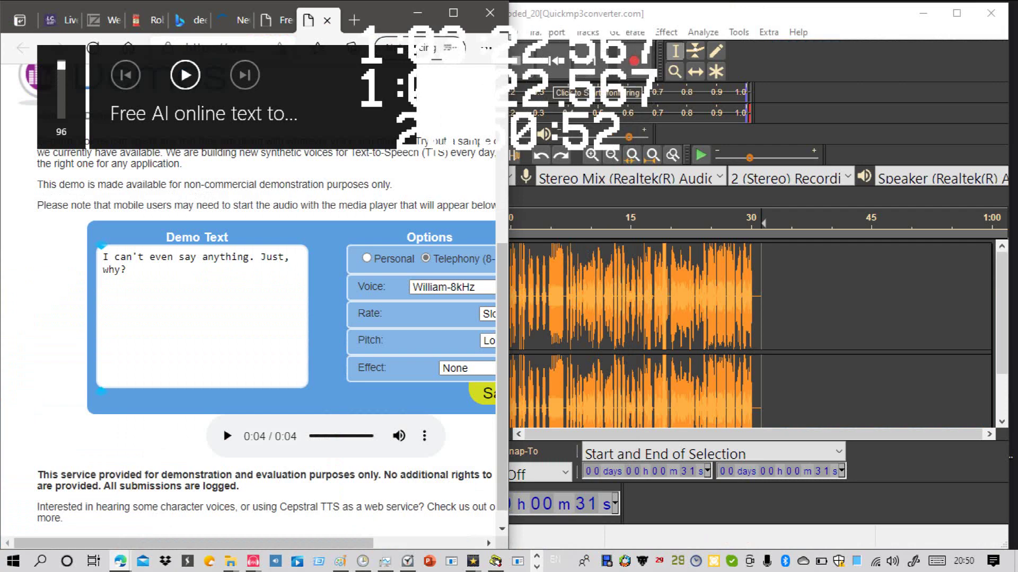
Step: Record the Cepstral voice's playback of "I can't even say anything. Just, why?" onto the end of the beatbox track in Audacity
click(832, 333)
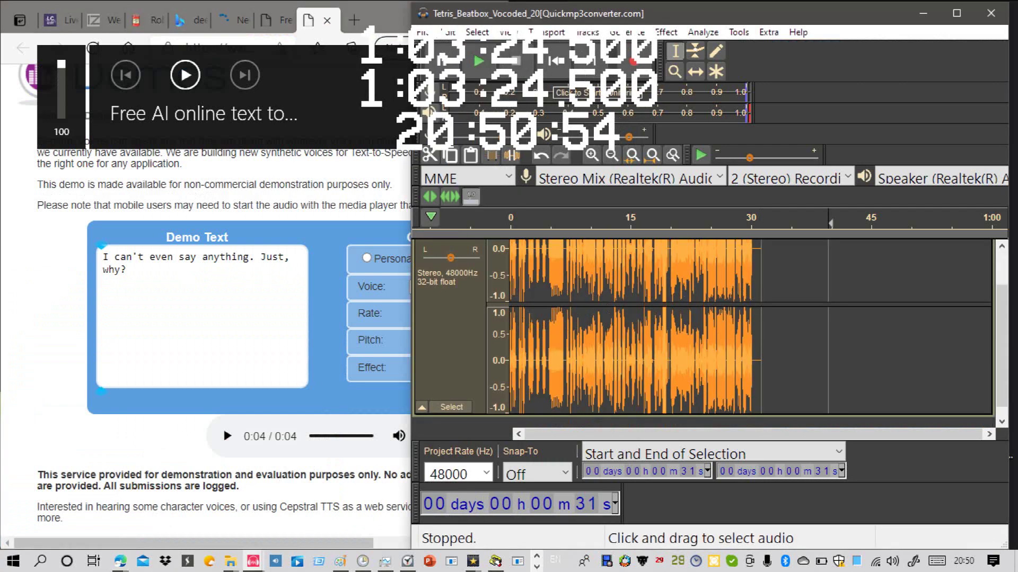
click(761, 329)
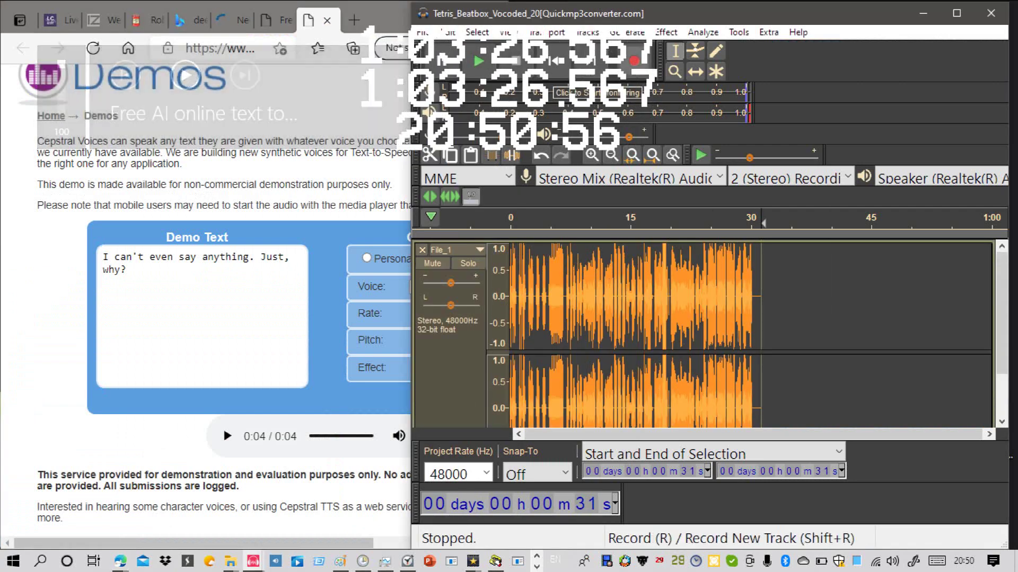
click(635, 61)
click(227, 436)
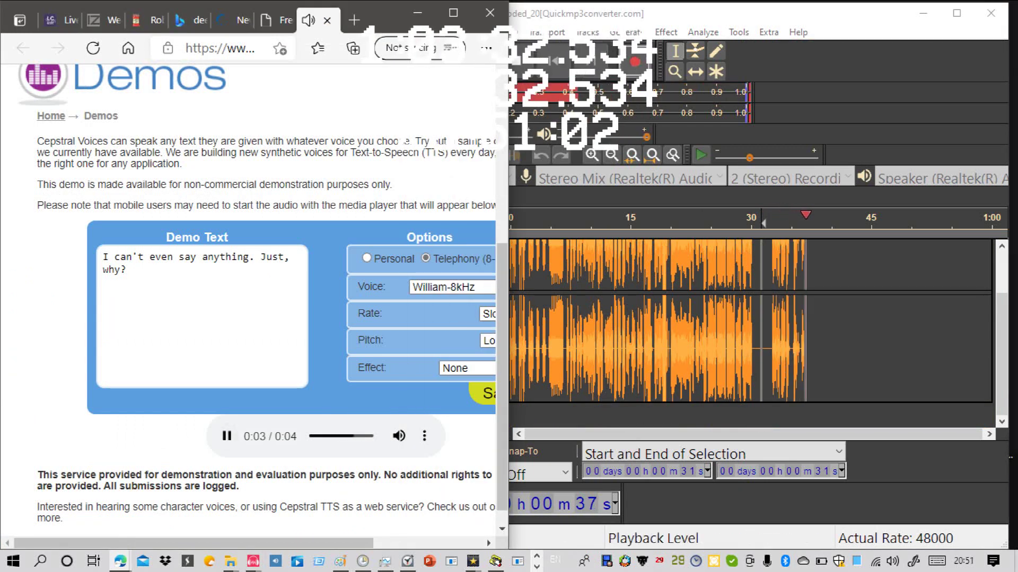
click(520, 61)
key(space)
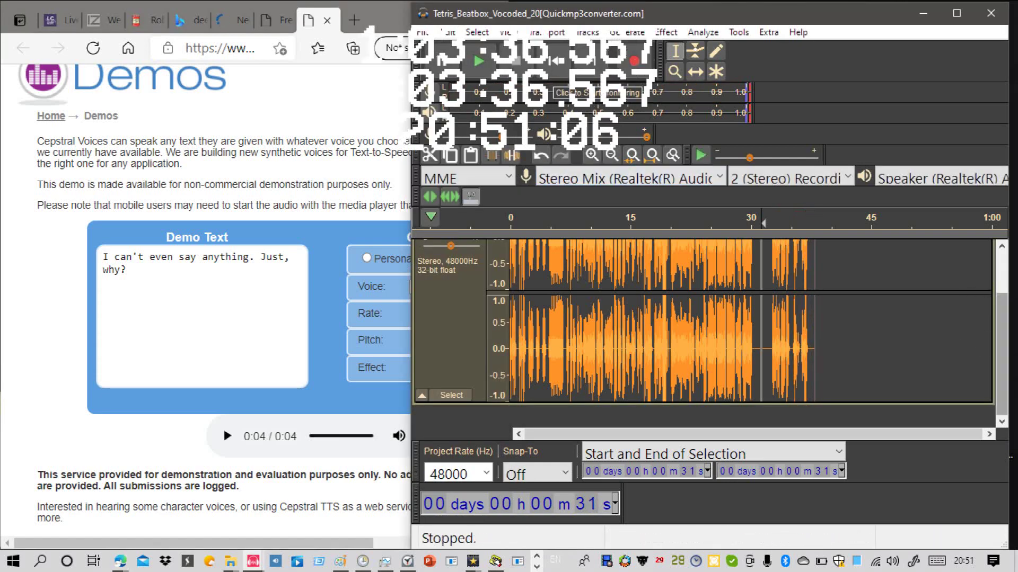
Step: Cut the silent gap from about 31 to 33 seconds, just before the newly recorded phrase
scroll(742, 318, up, 2)
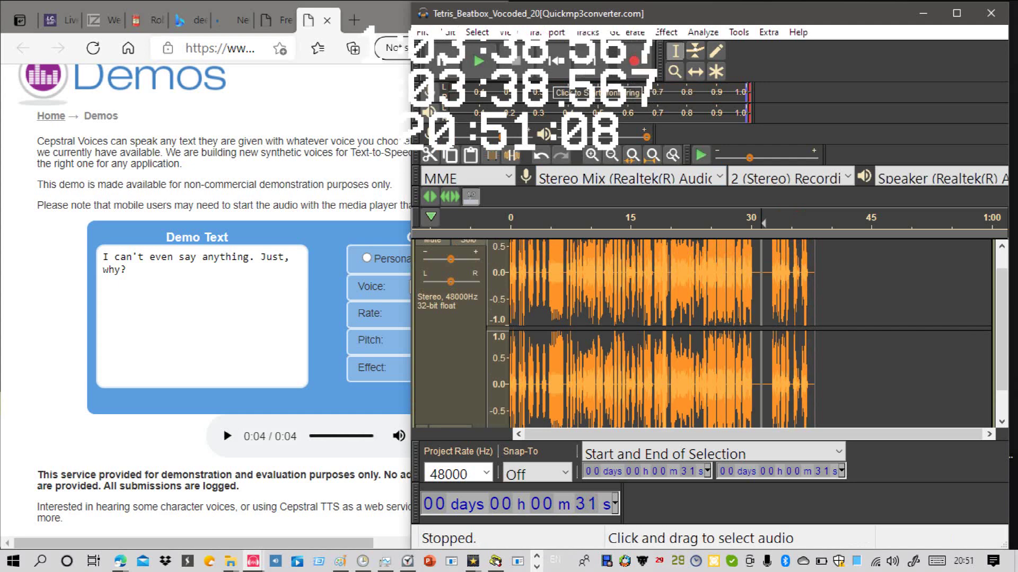
click(771, 318)
drag(771, 318, 755, 318)
scroll(754, 318, down, 2)
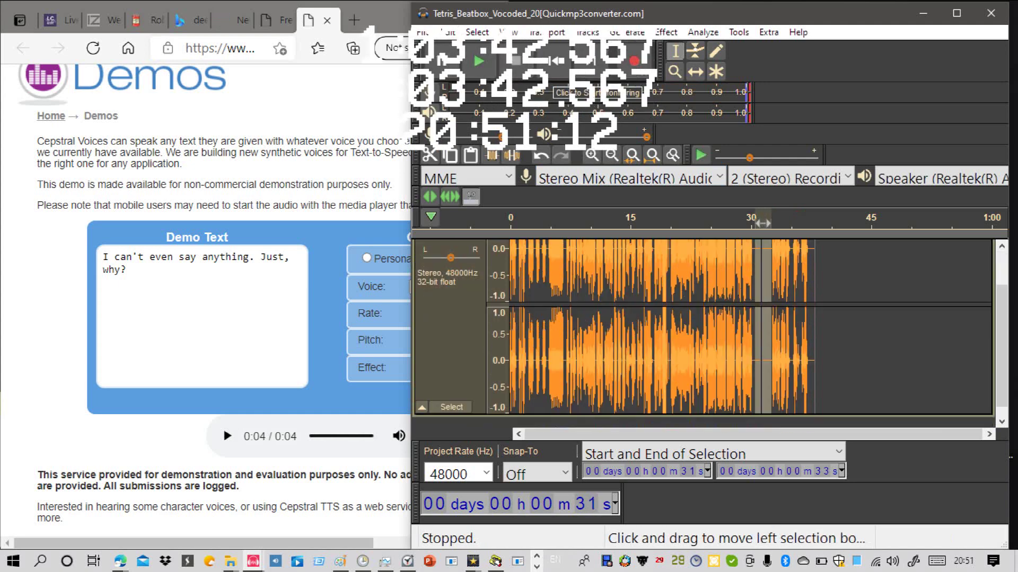
key(ctrl+x)
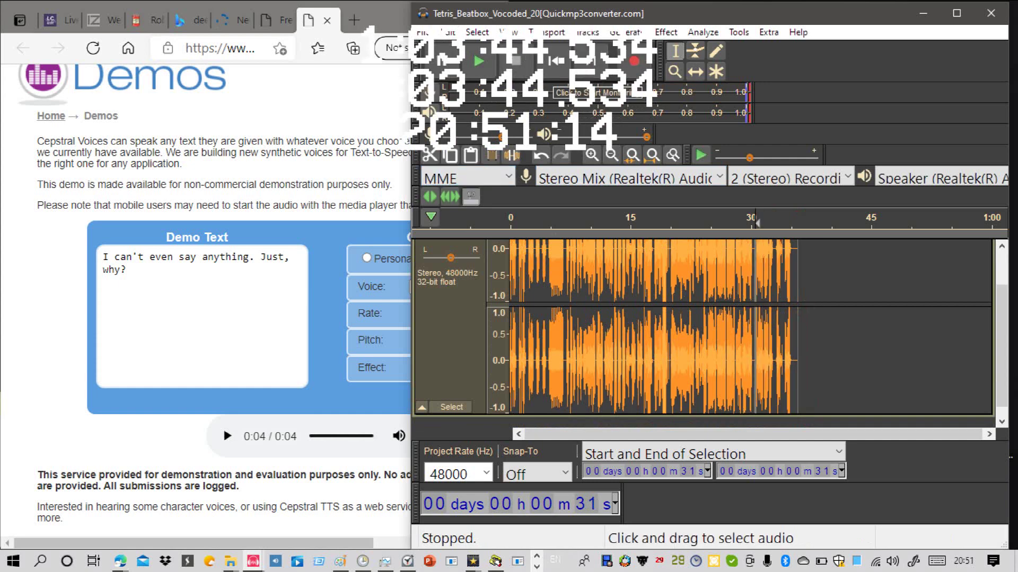
Step: Cut the silent tail after the recorded phrase, from about 35 seconds to the end of the track
scroll(756, 318, up, 1)
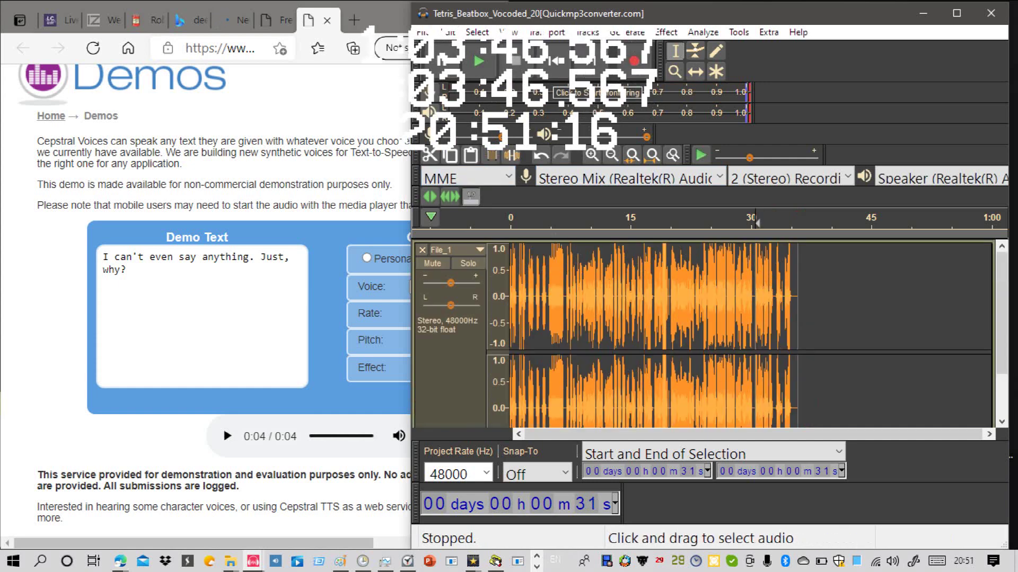
drag(798, 318, 794, 318)
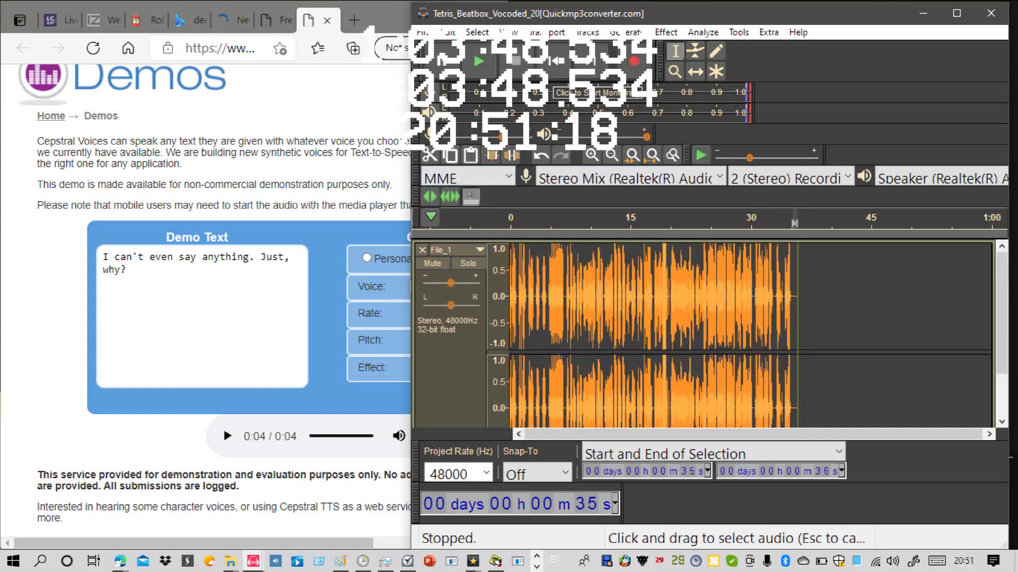
scroll(794, 318, down, 1)
click(430, 155)
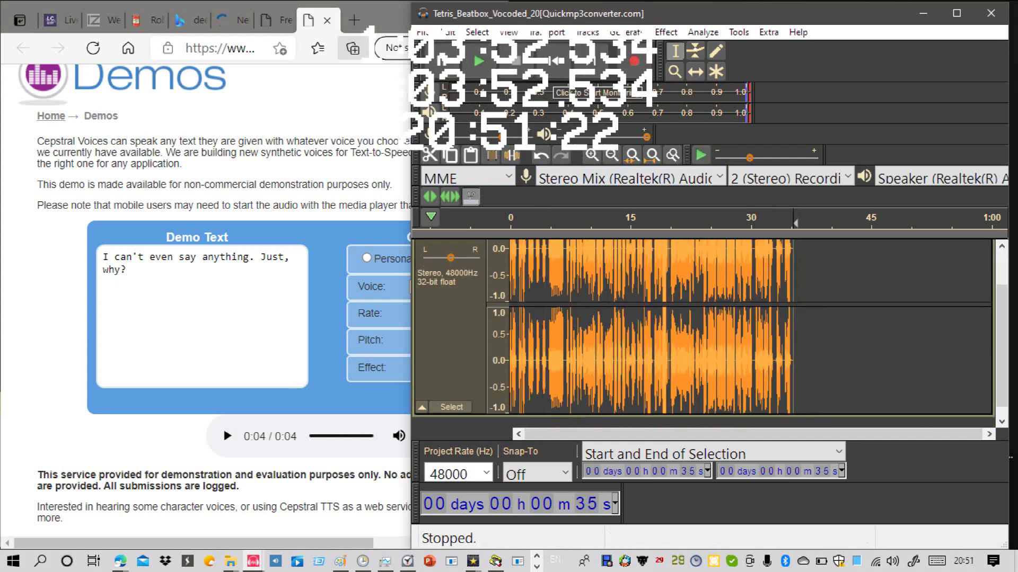
Step: Switch to the Cepstral demo page in the browser, clear the demo text, and choose the Personal voice Damien
key(alt+Tab)
drag(159, 276, 90, 255)
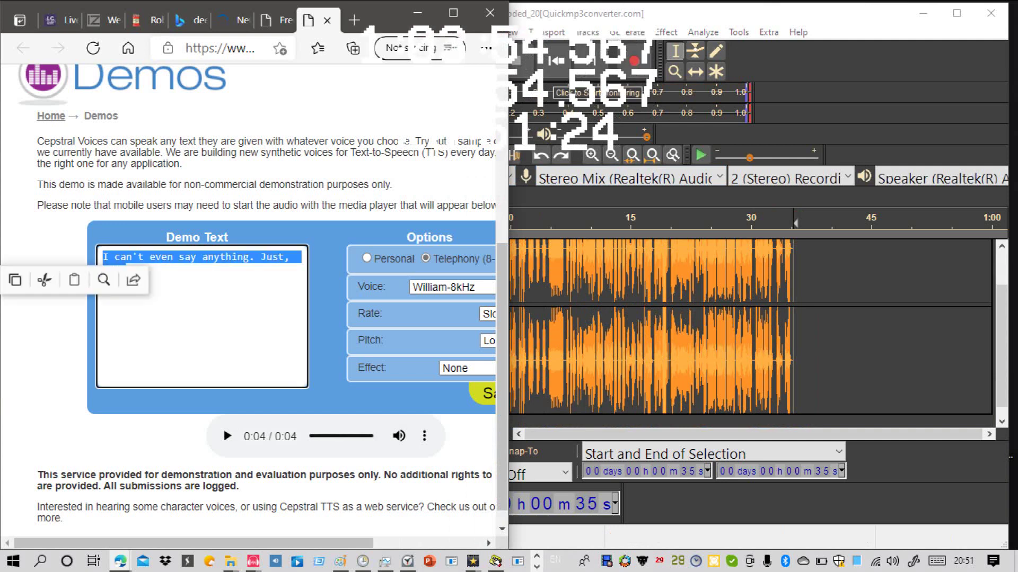
key(BackSpace)
click(367, 259)
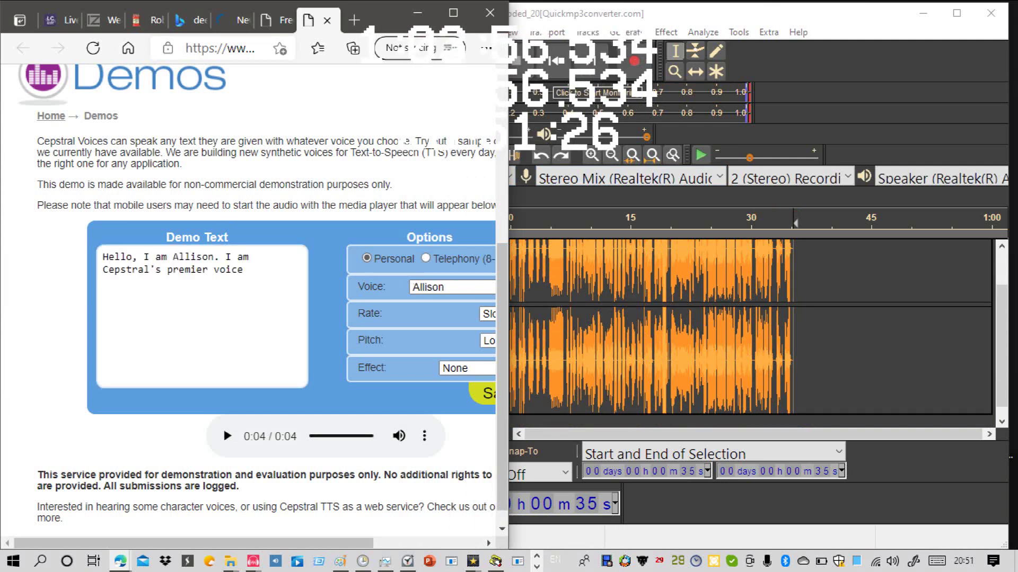
click(453, 287)
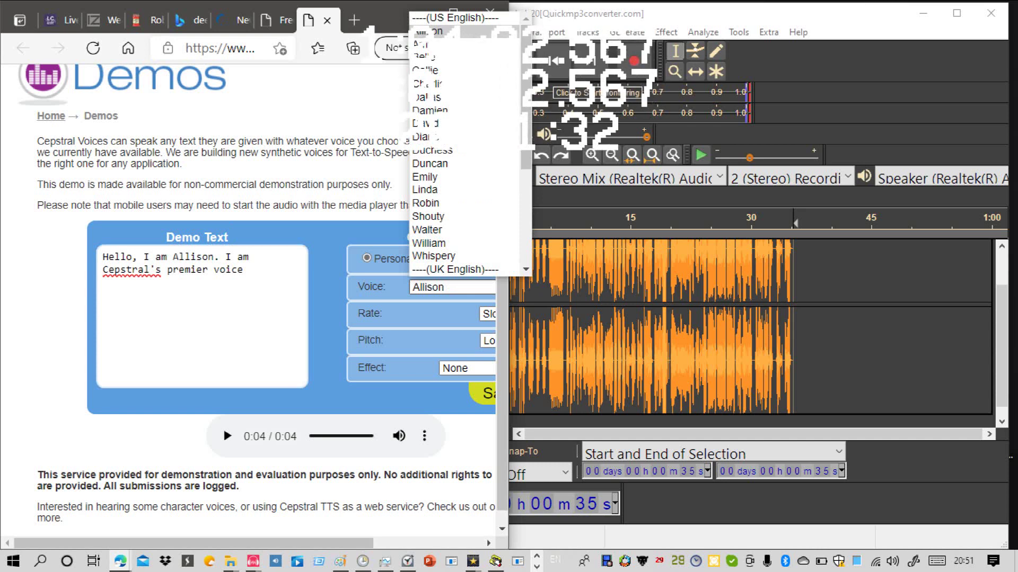
click(440, 110)
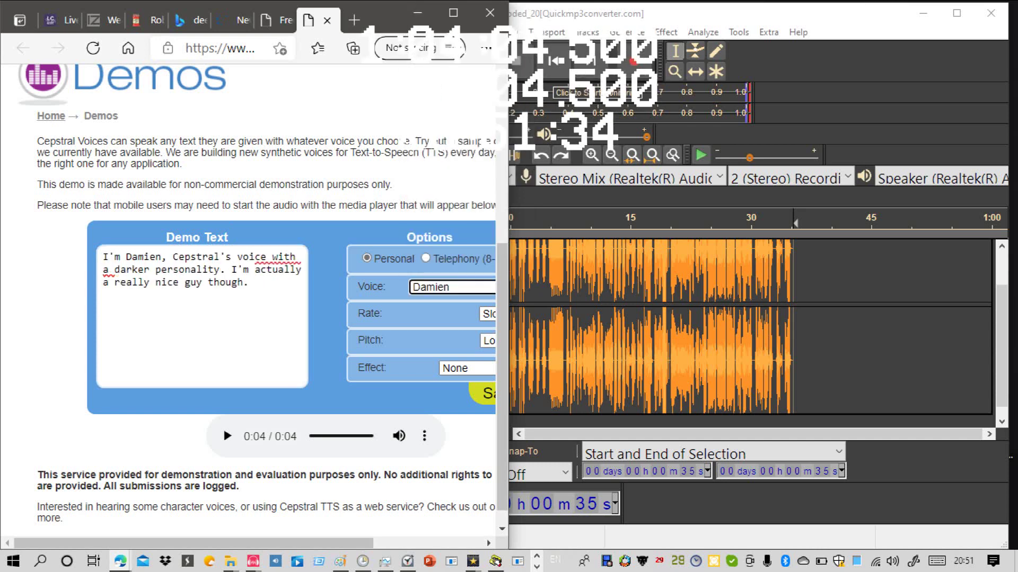
Step: Replace the demo text with "How? Why the flip is there a MASSIVE EF Scale breaking EF9 tornado near us?"
drag(251, 284, 80, 254)
key(BackSpace)
text(H)
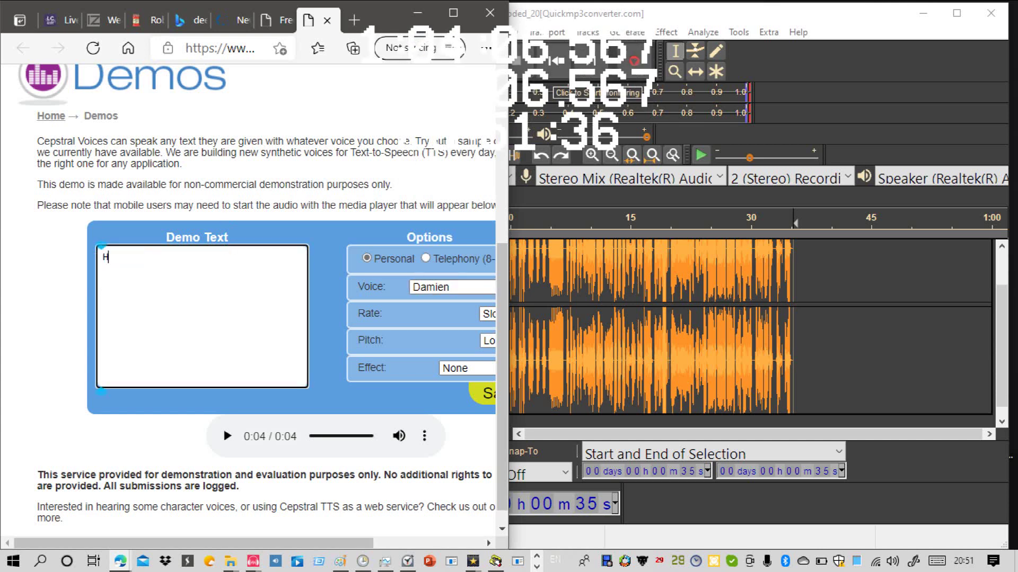
text(OW)
key(BackSpace)
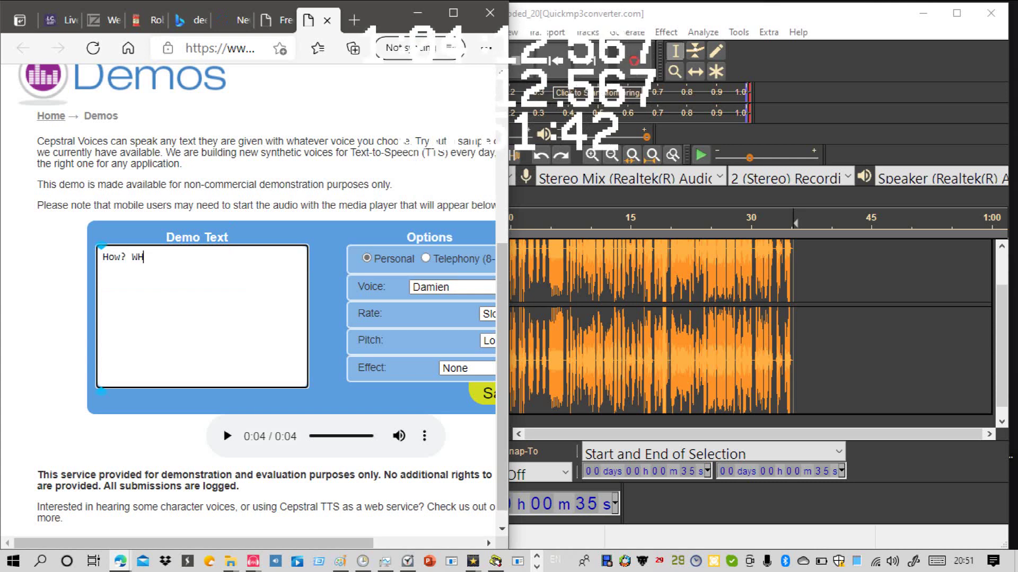
key(BackSpace)
text(hy )
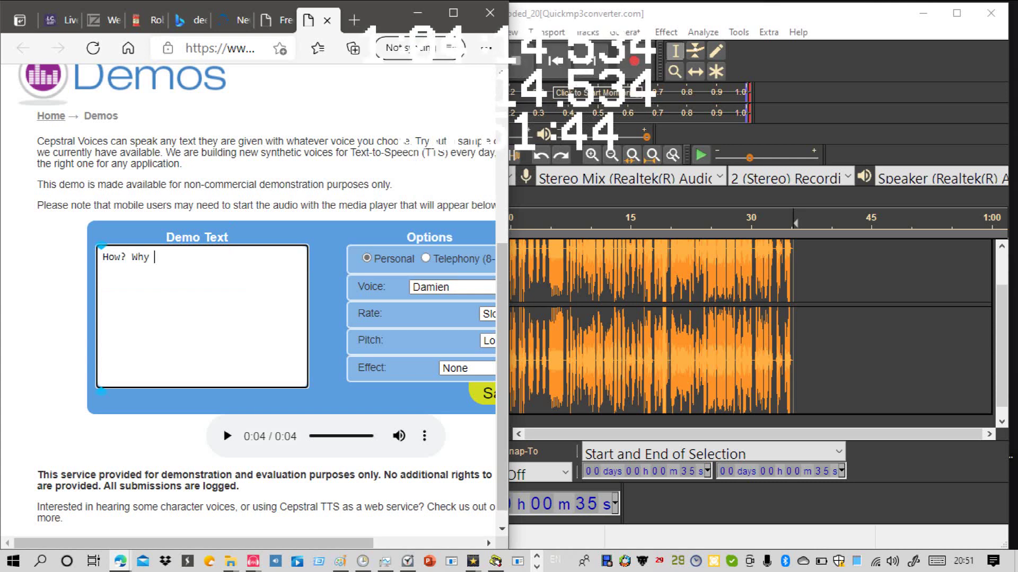
text(the flip)
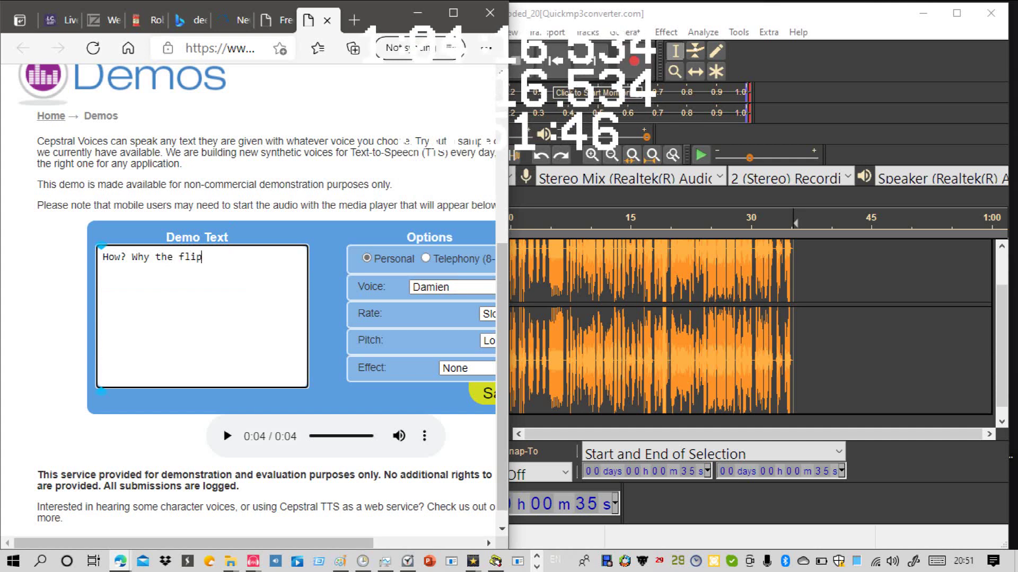
text( is thr=e)
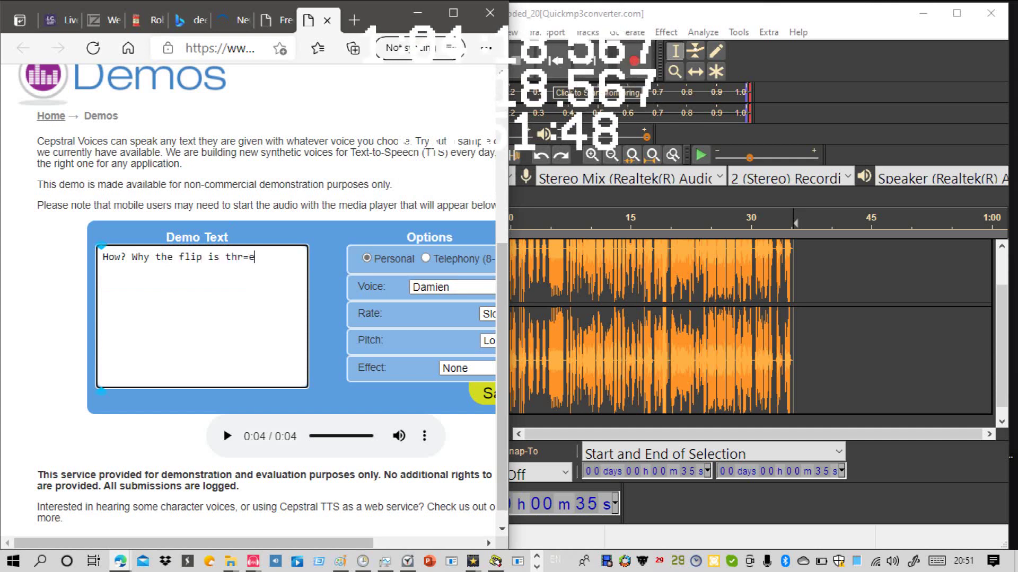
key(BackSpace)
key(BackSpace)
key(BackSpace)
text(ere )
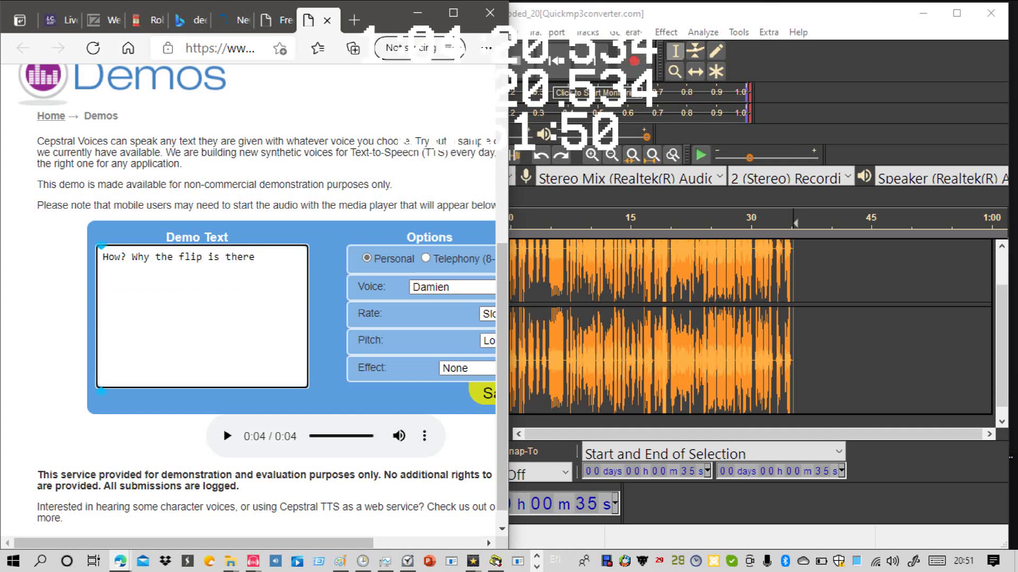
text(a MA)
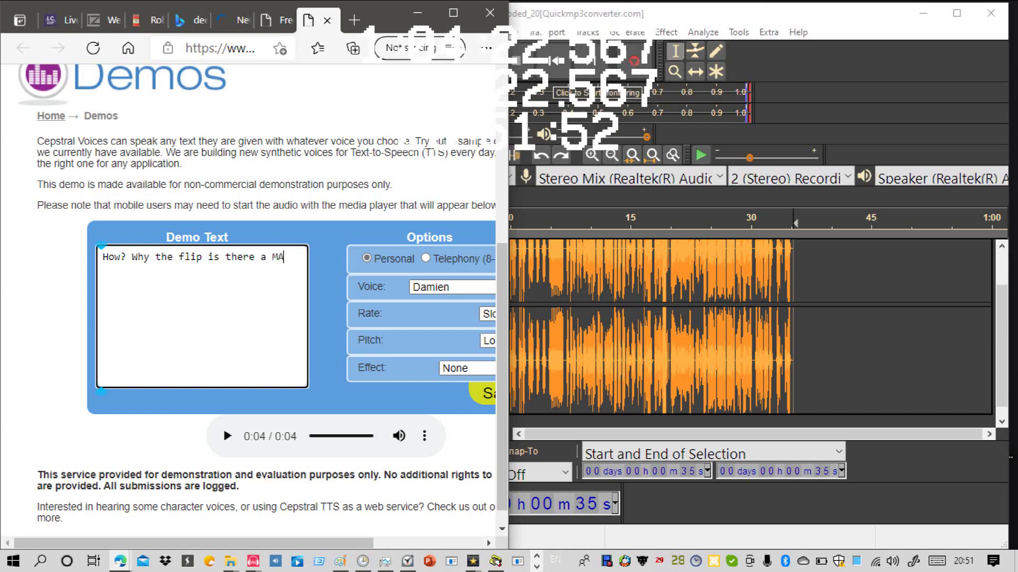
text(SSIVE)
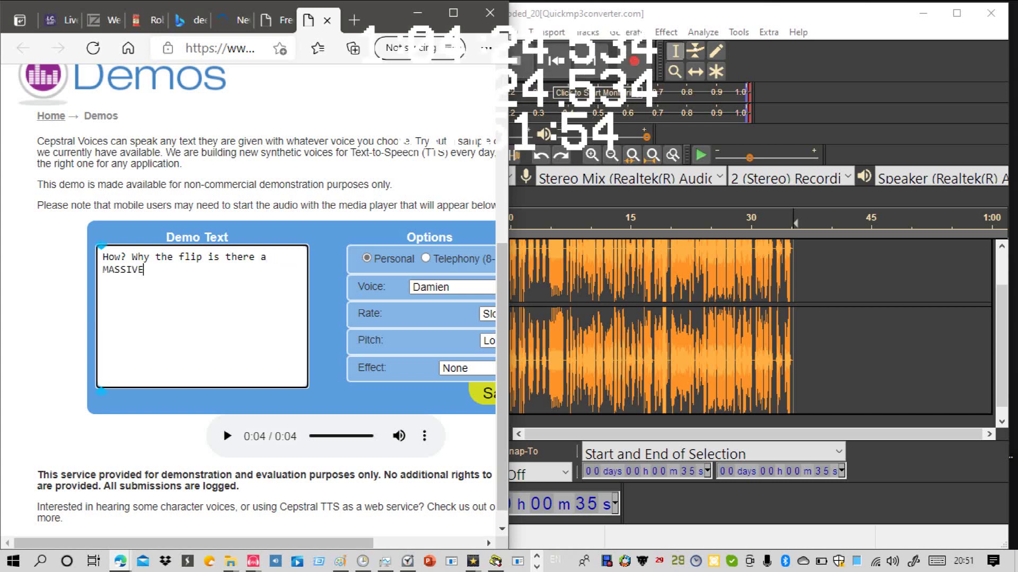
text( EF )
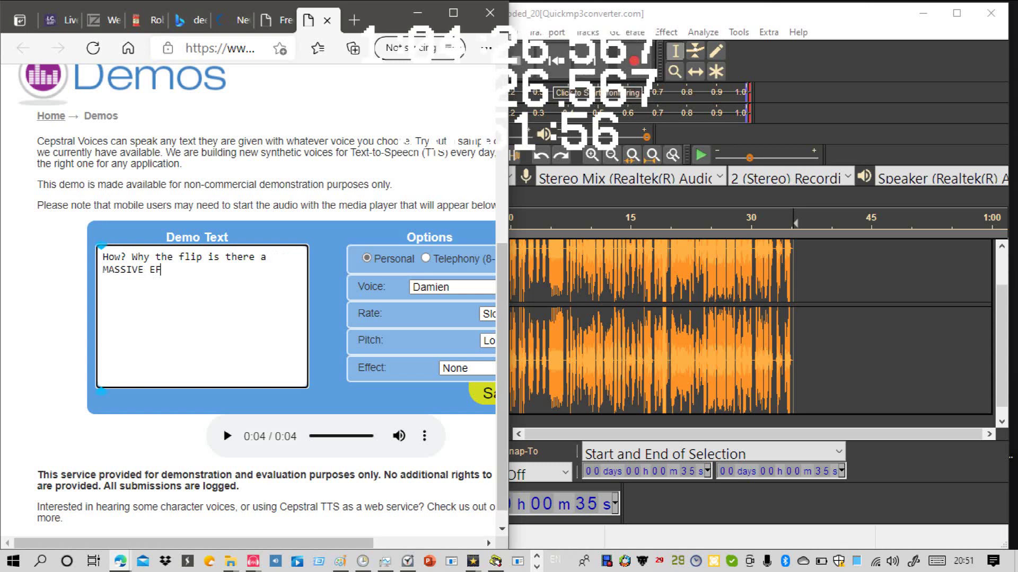
text(s)
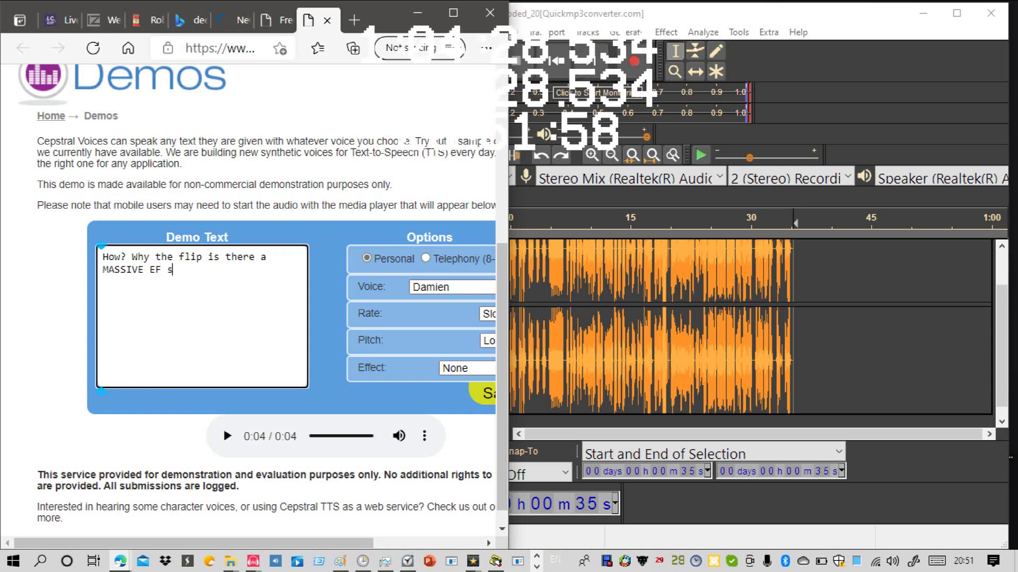
text(=)
key(BackSpace)
text(S)
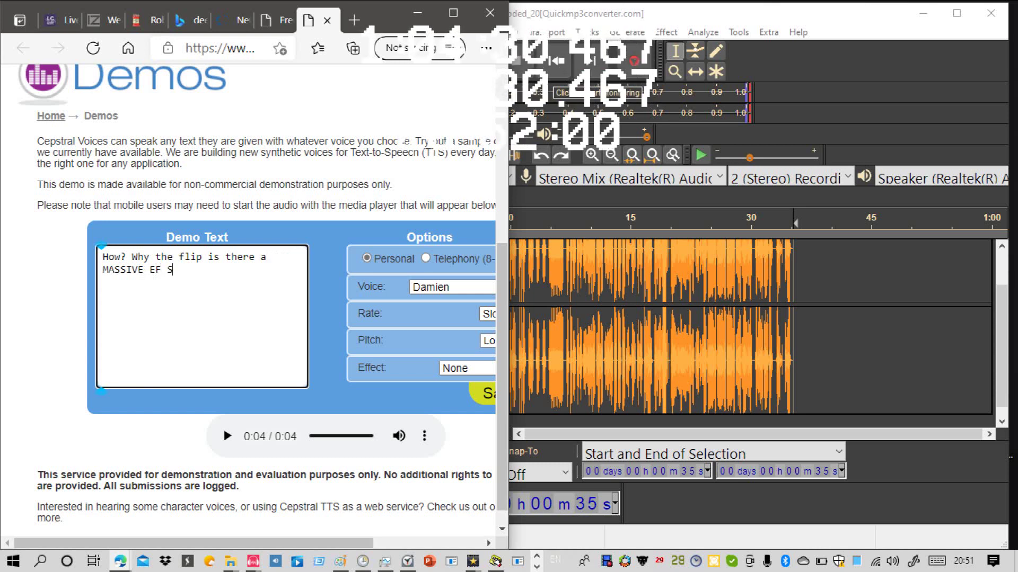
text(cale Br)
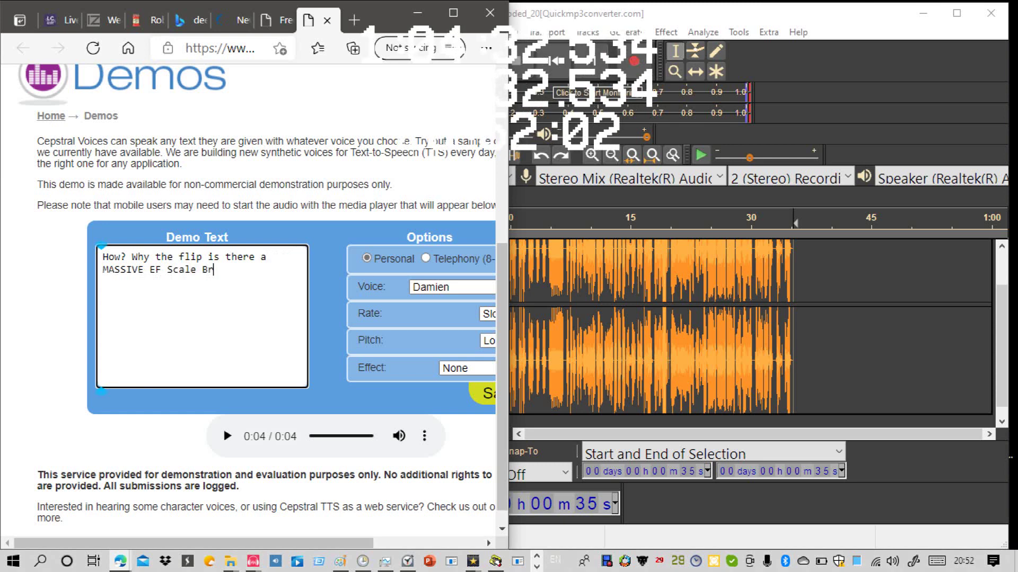
key(BackSpace)
text(brea)
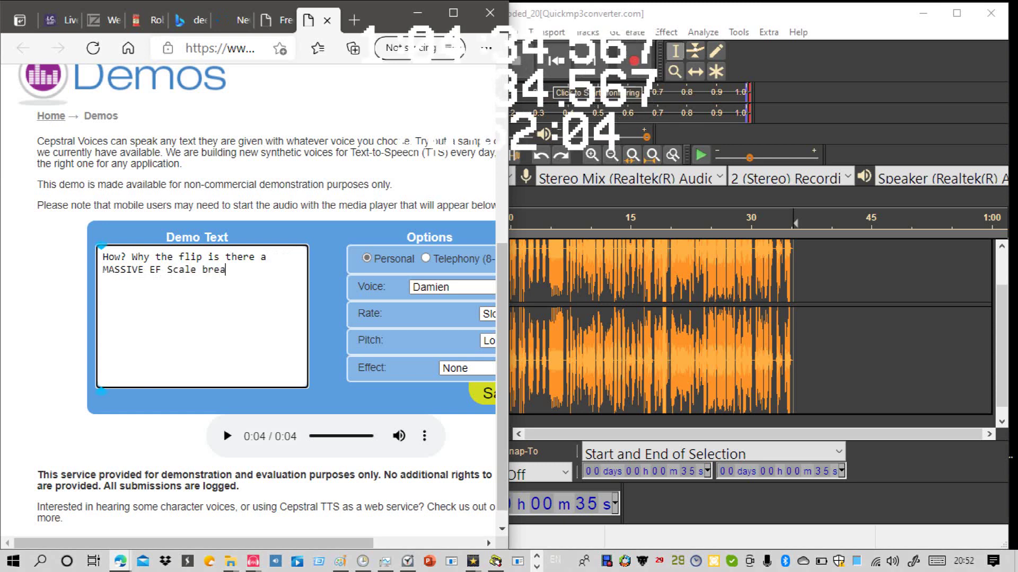
text(king)
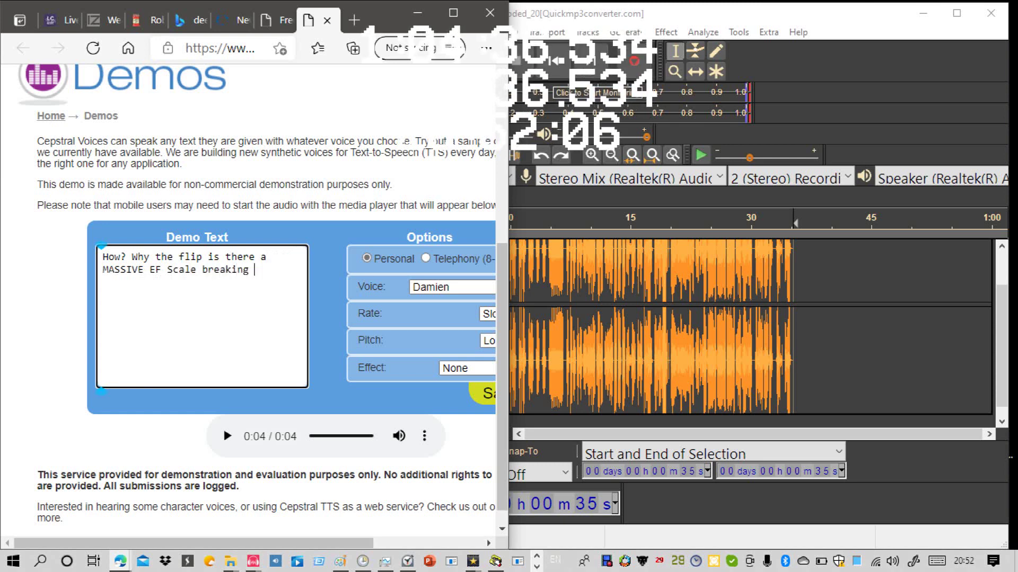
text( EF(*)
text(9)
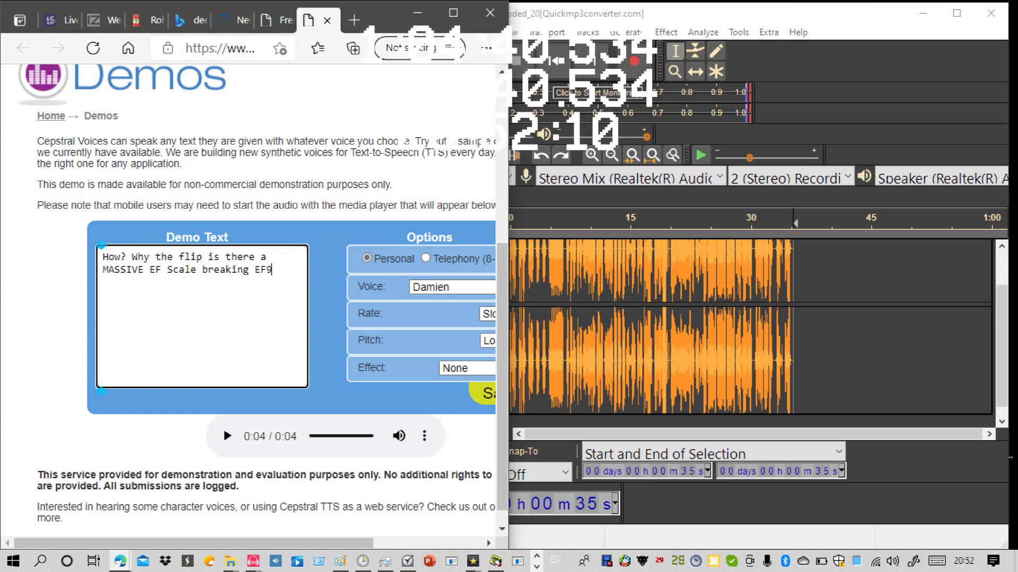
text( tor)
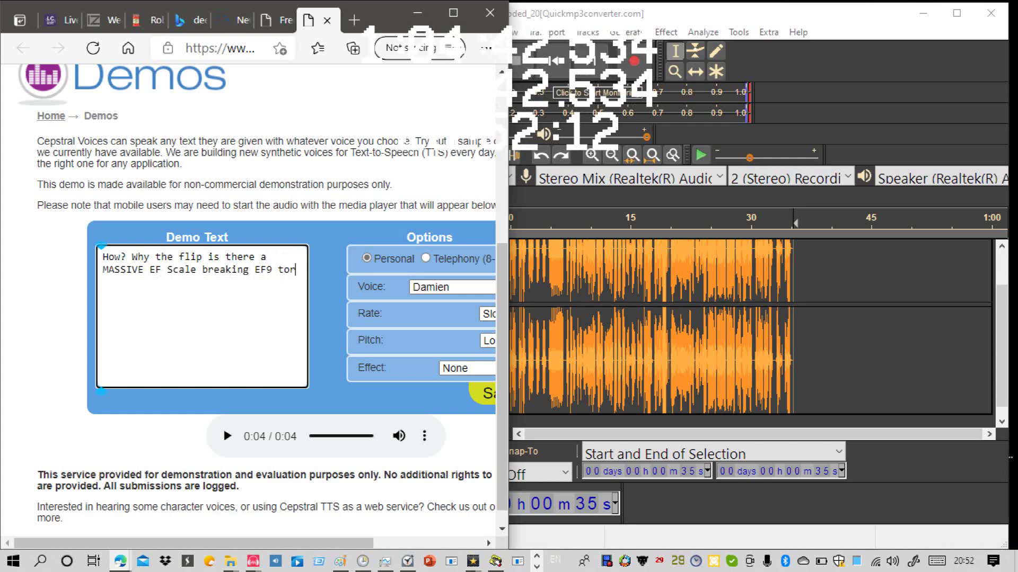
text(nado)
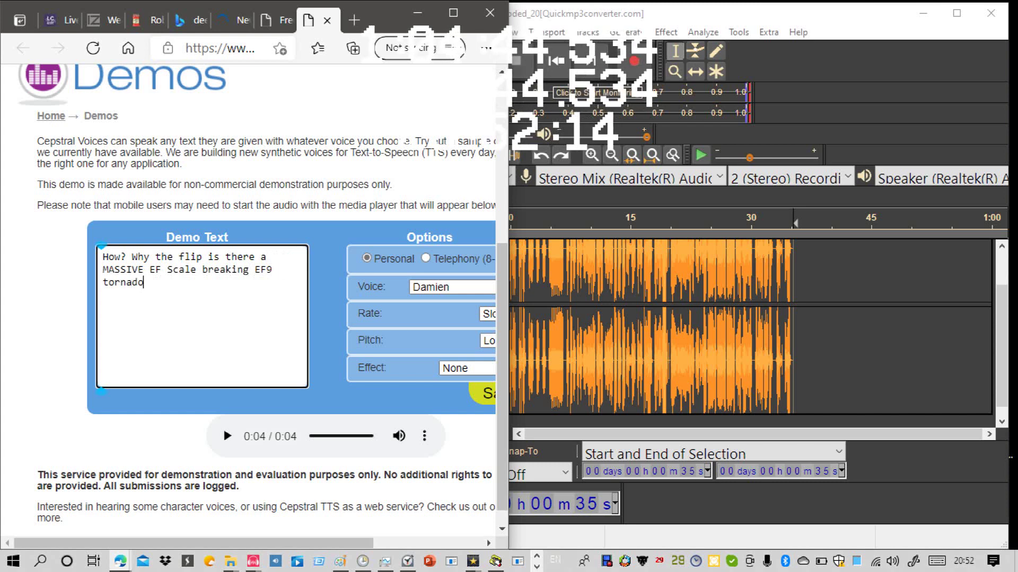
text( near u)
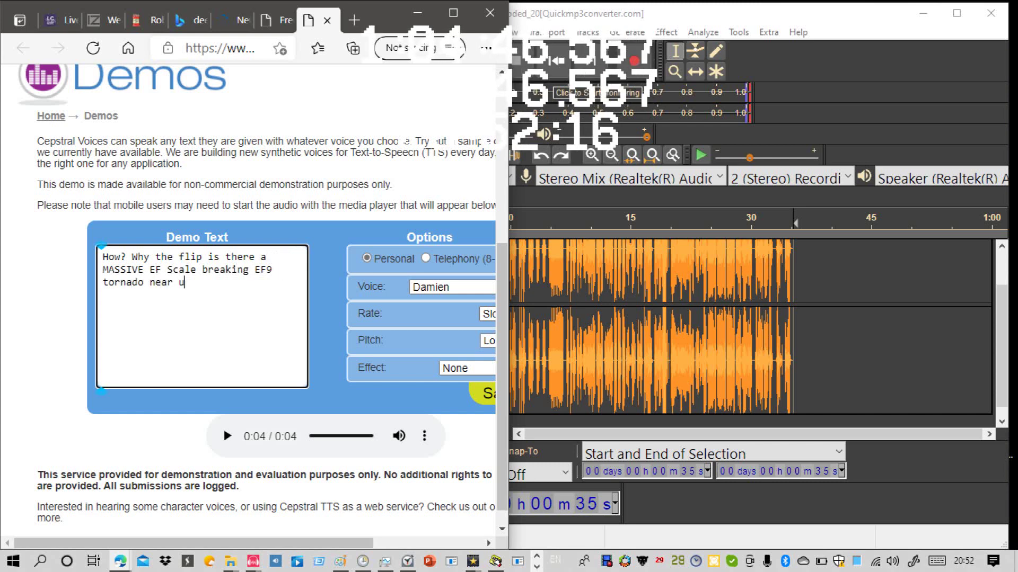
text(s?)
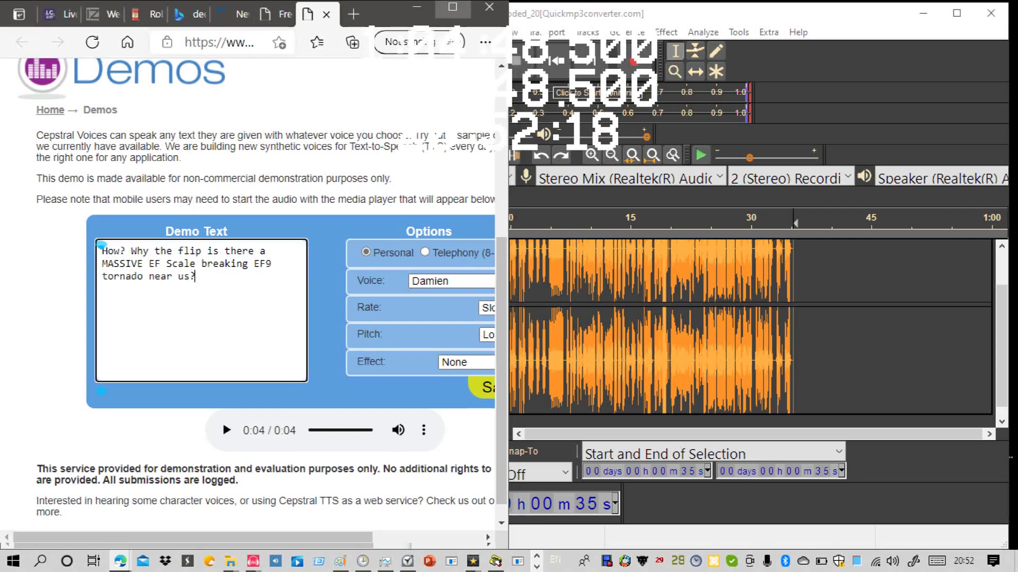
Step: Maximize the browser window and set the voice pitch to Default
click(452, 7)
click(684, 333)
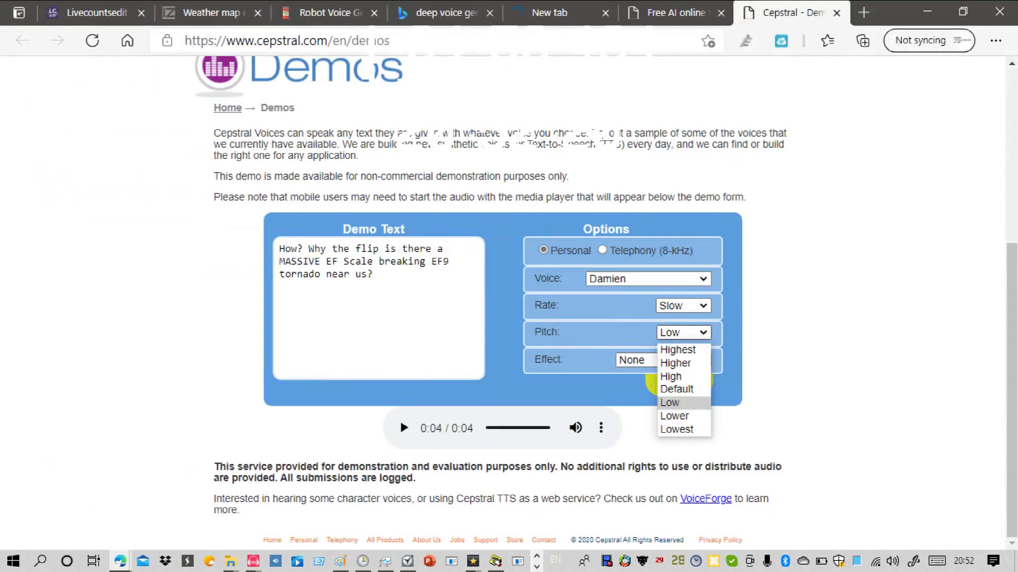
click(677, 389)
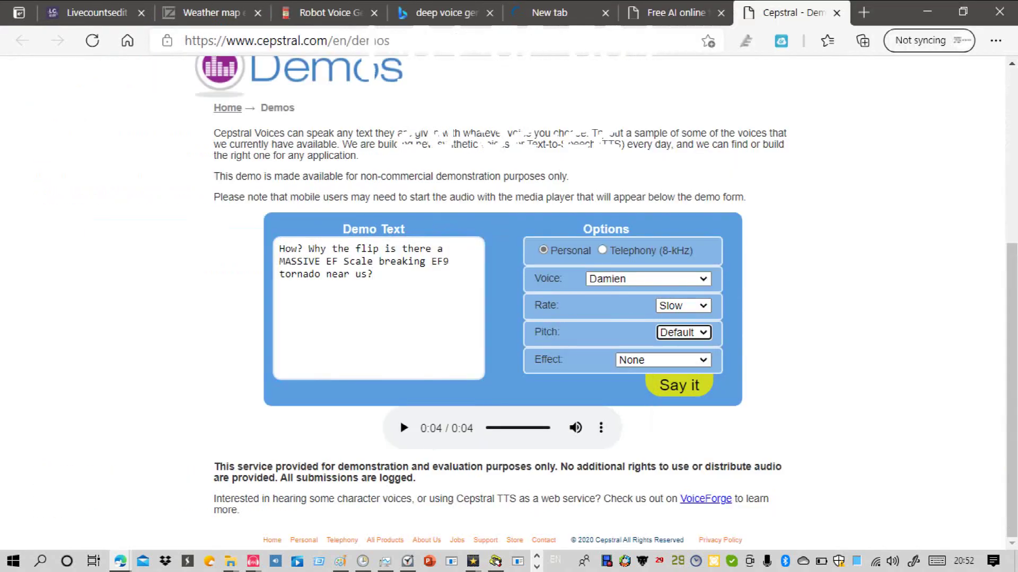
Step: Set the speech rate to Default and have Damien speak the EF9 tornado line
click(683, 306)
click(675, 361)
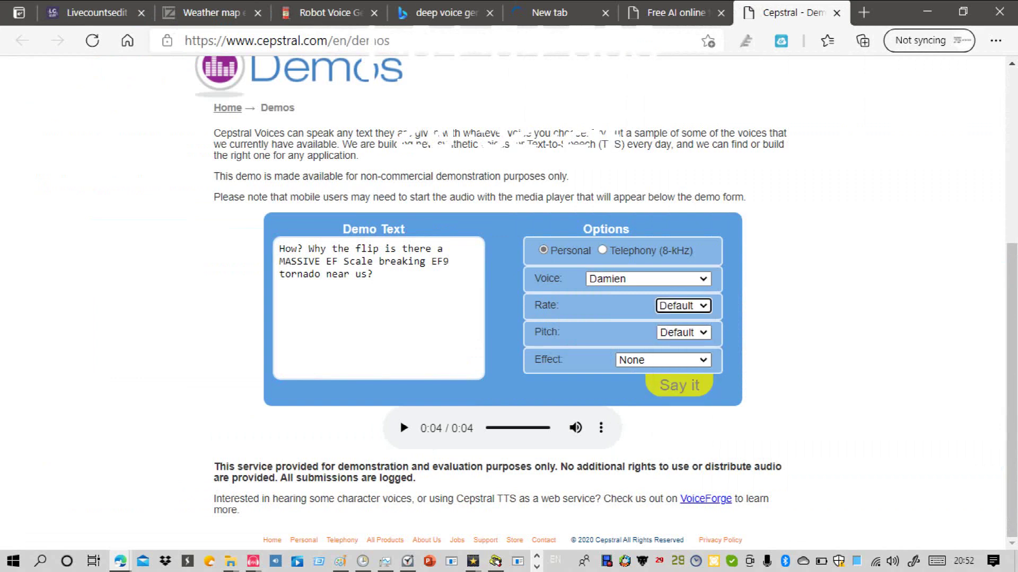
click(679, 384)
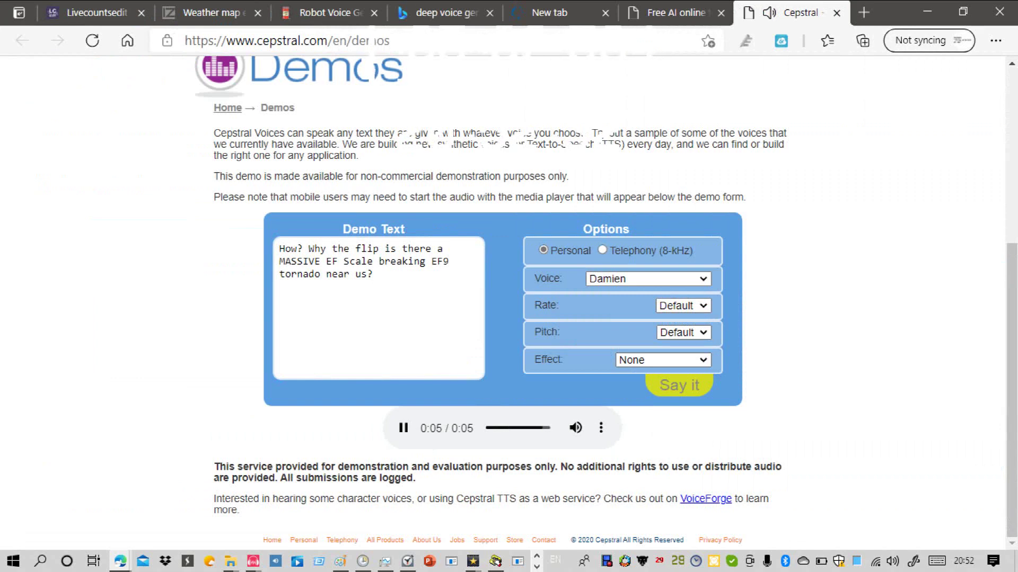
Step: Try the line in Damien's voice at High pitch and return the pitch to Default
click(684, 333)
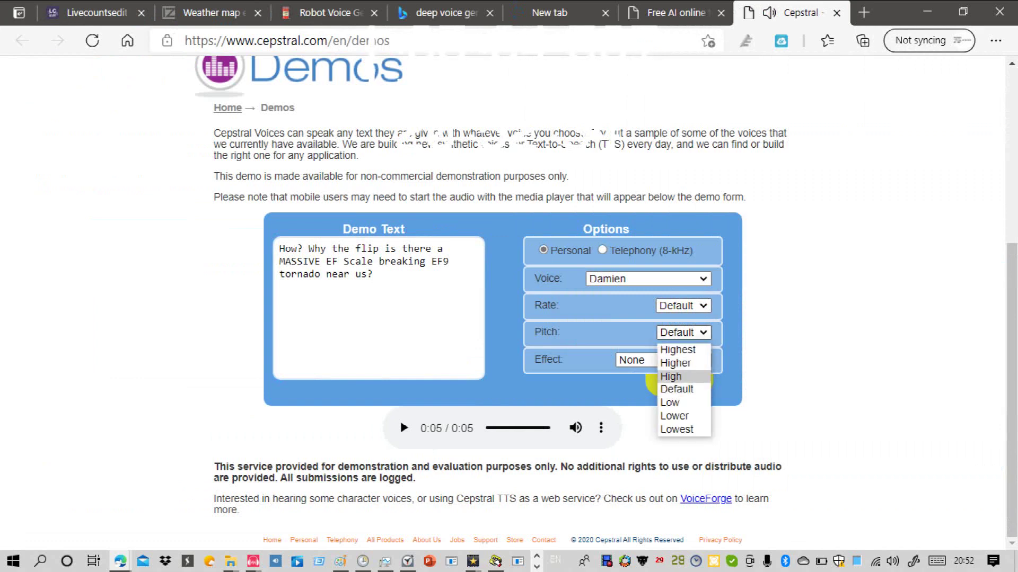
click(671, 377)
click(678, 386)
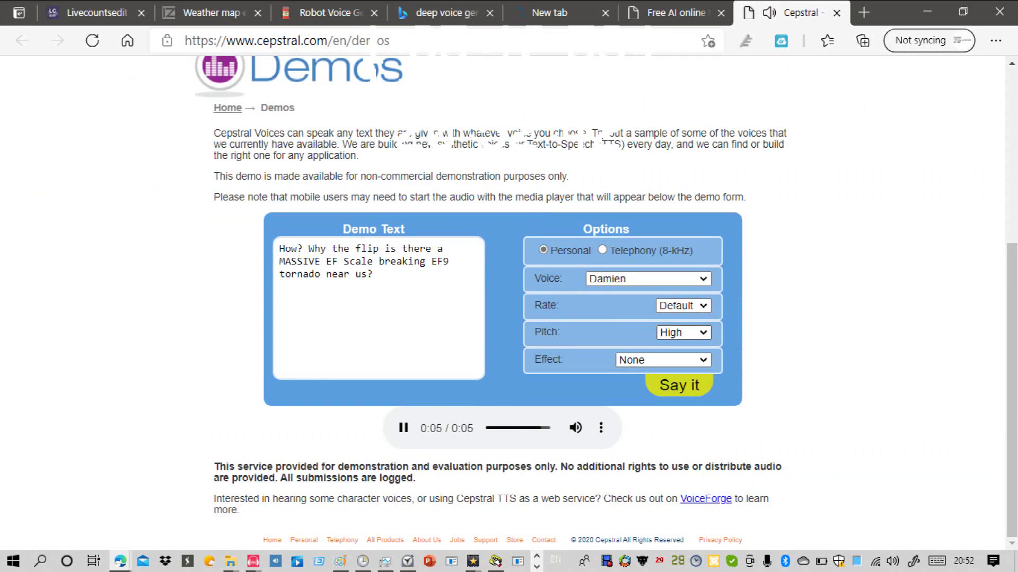
click(683, 332)
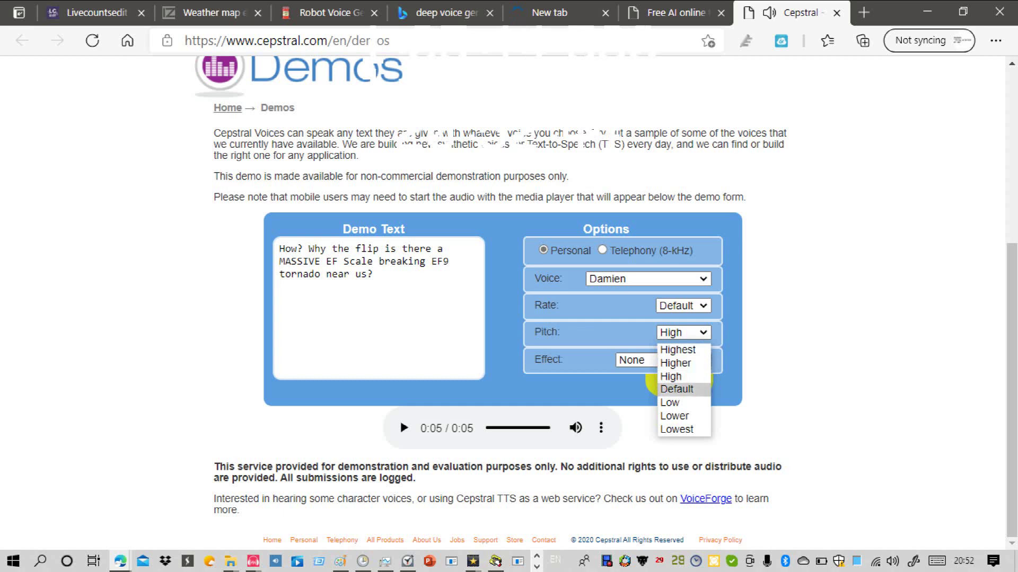
click(676, 389)
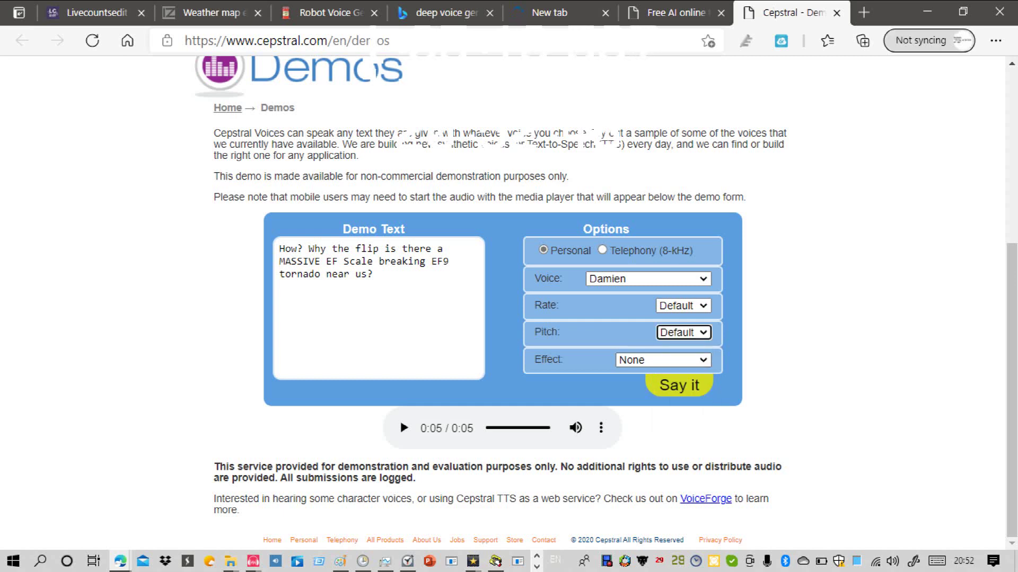
Step: Copy the whole EF9 tornado line from the demo text and clear the text
click(646, 279)
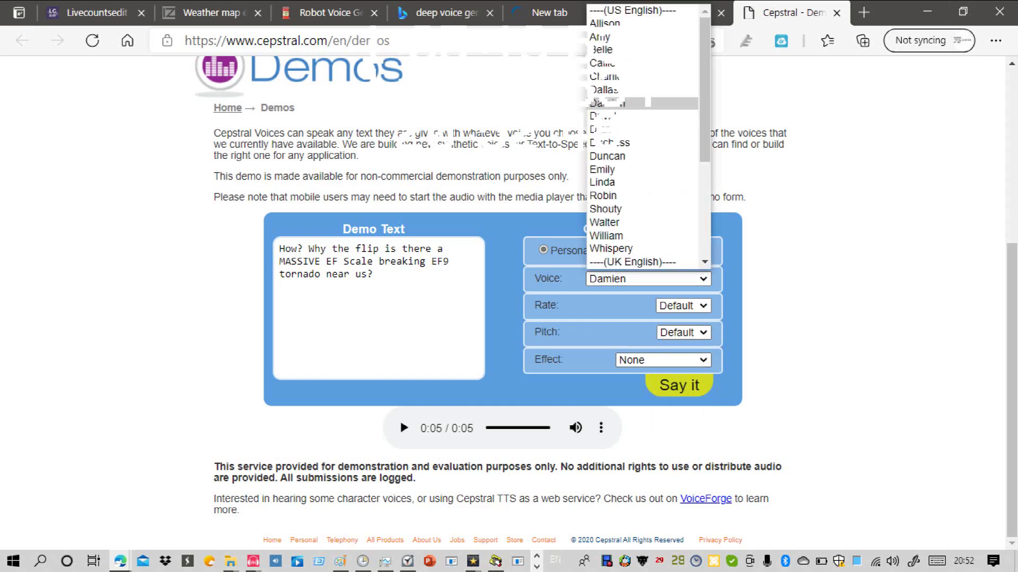
drag(280, 262, 378, 278)
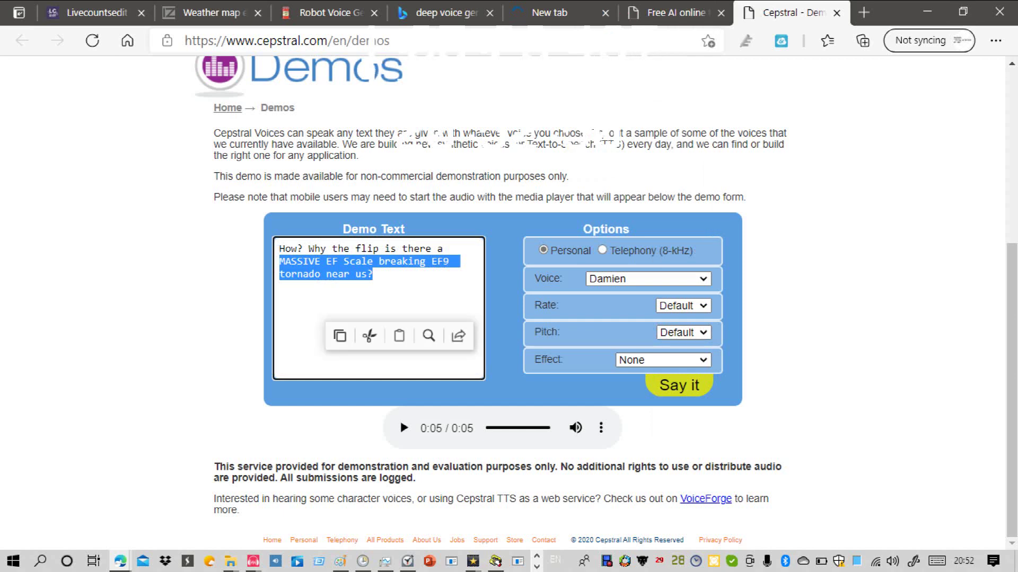
key(ctrl+a)
click(353, 326)
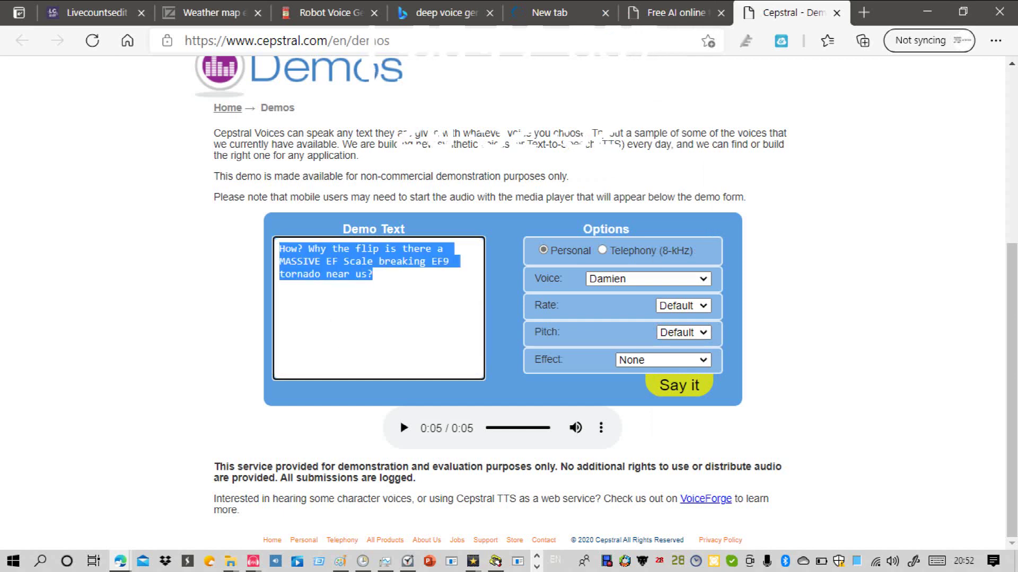
right_click(357, 325)
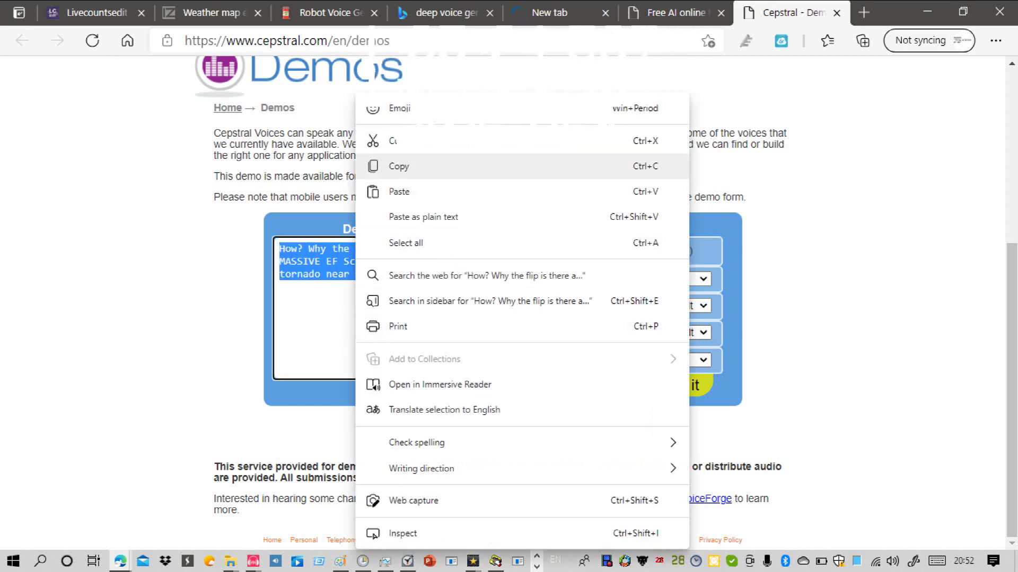
click(398, 165)
key(BackSpace)
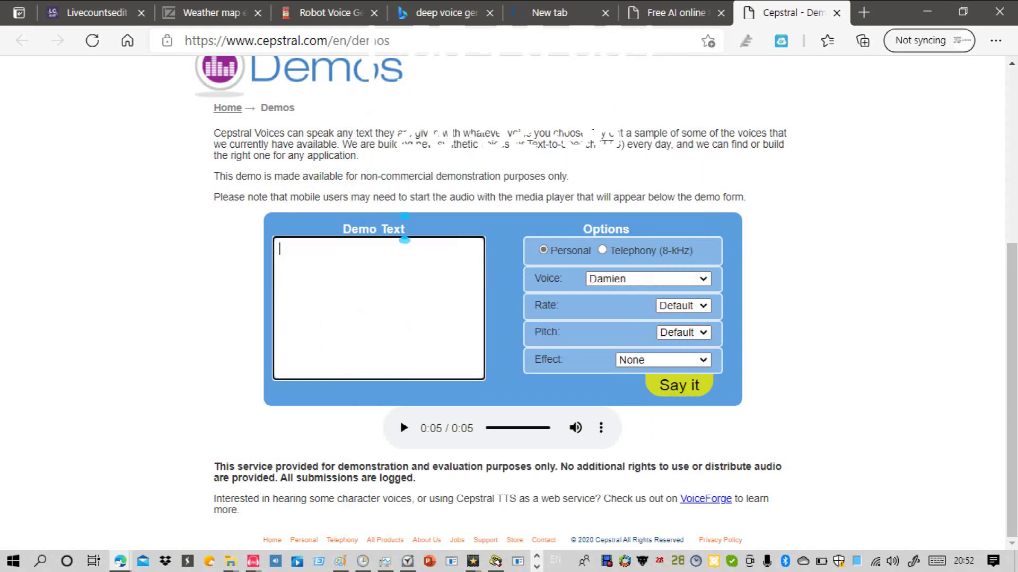
Step: Try the Robin voice on the copied tornado line in place of its sample text
click(641, 279)
key(Up)
key(Up)
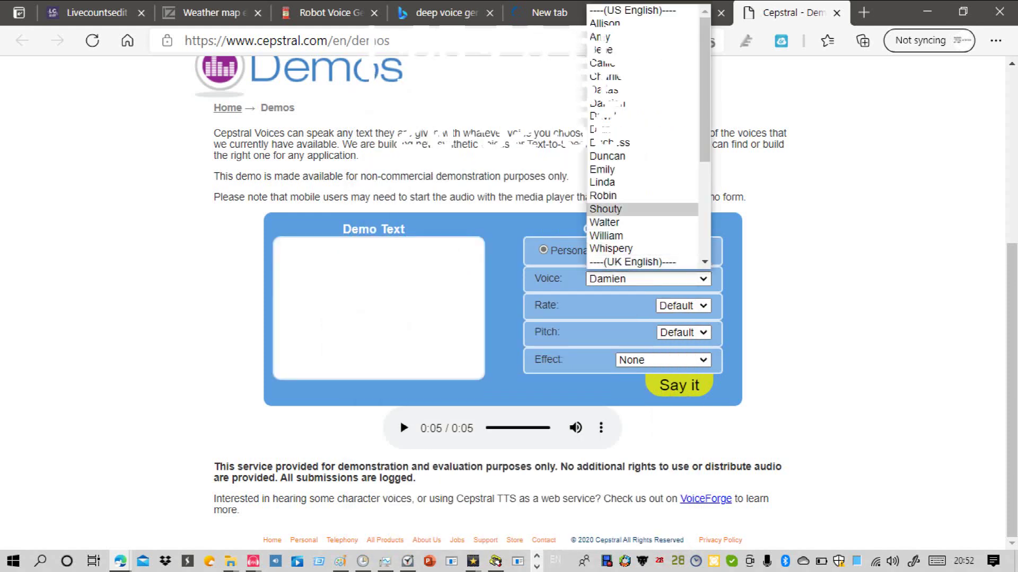
key(Return)
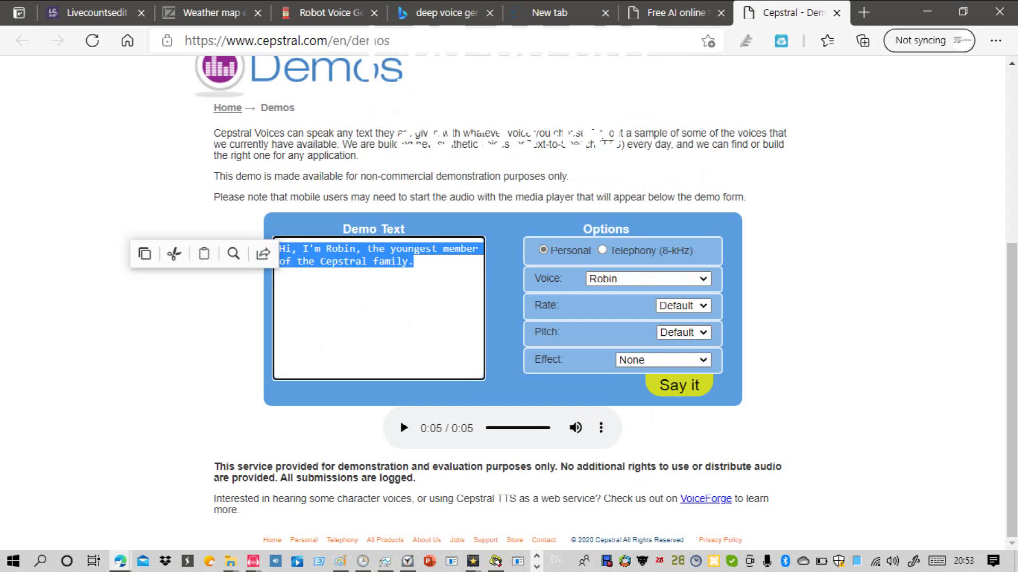
key(BackSpace)
key(ctrl+v)
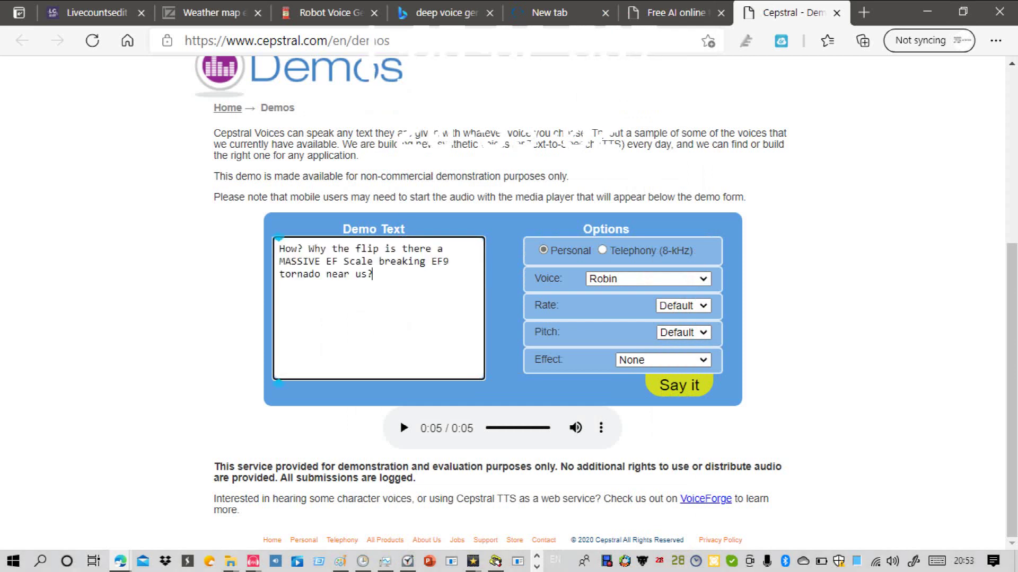
click(678, 386)
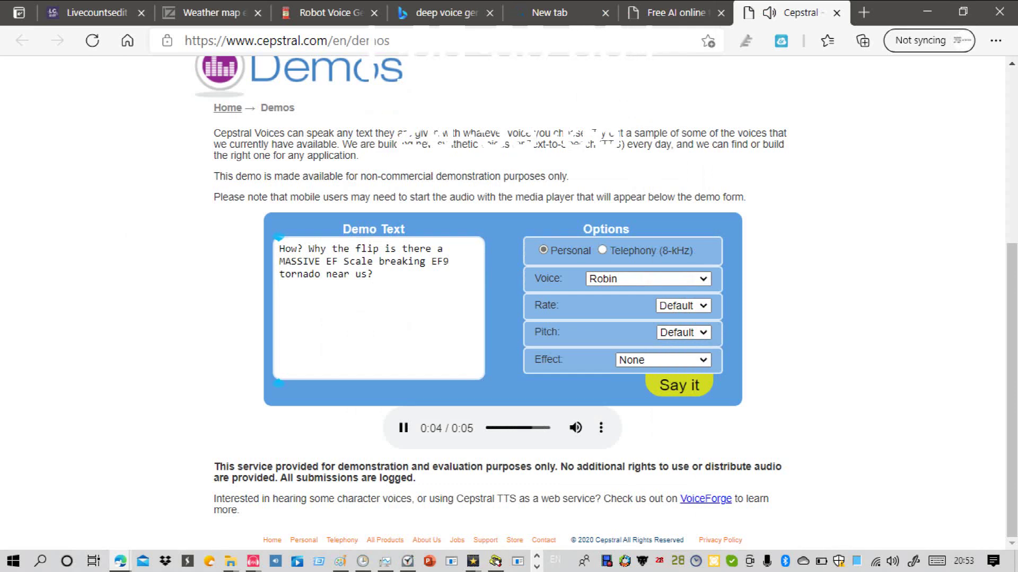
Step: Copy the full tornado line again and erase it from the demo text
click(373, 274)
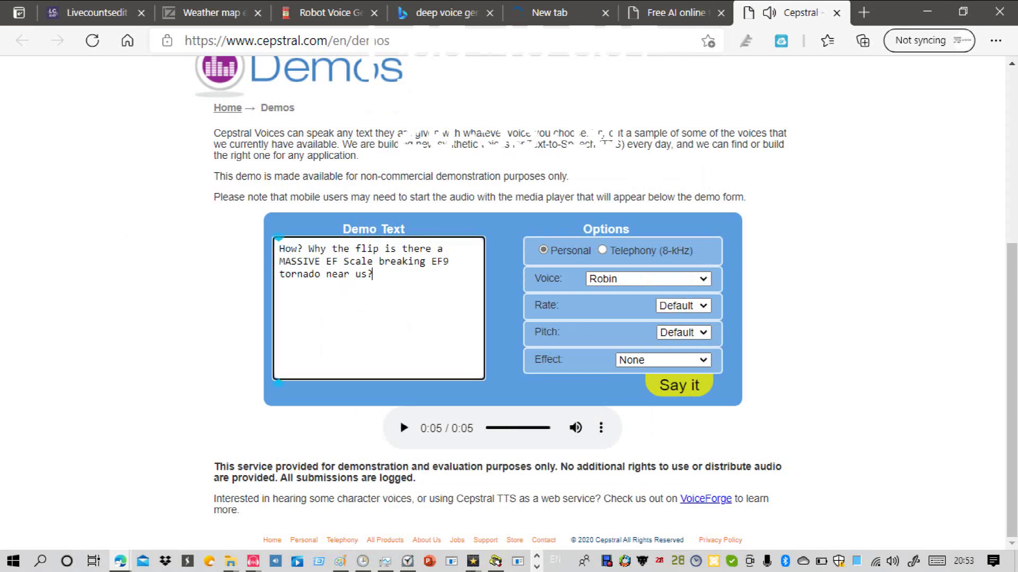
key(ctrl+a)
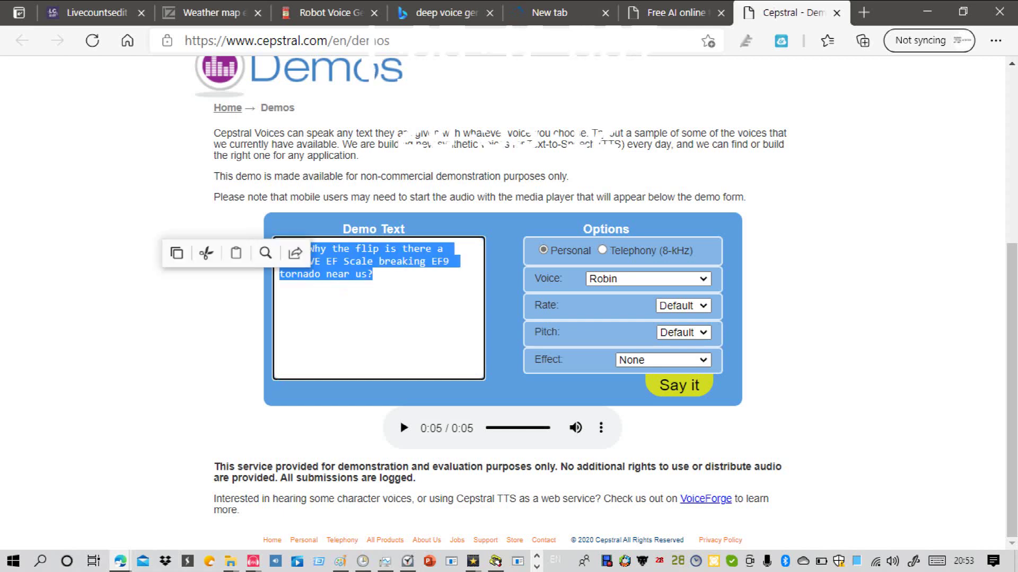
key(ctrl+c)
click(372, 274)
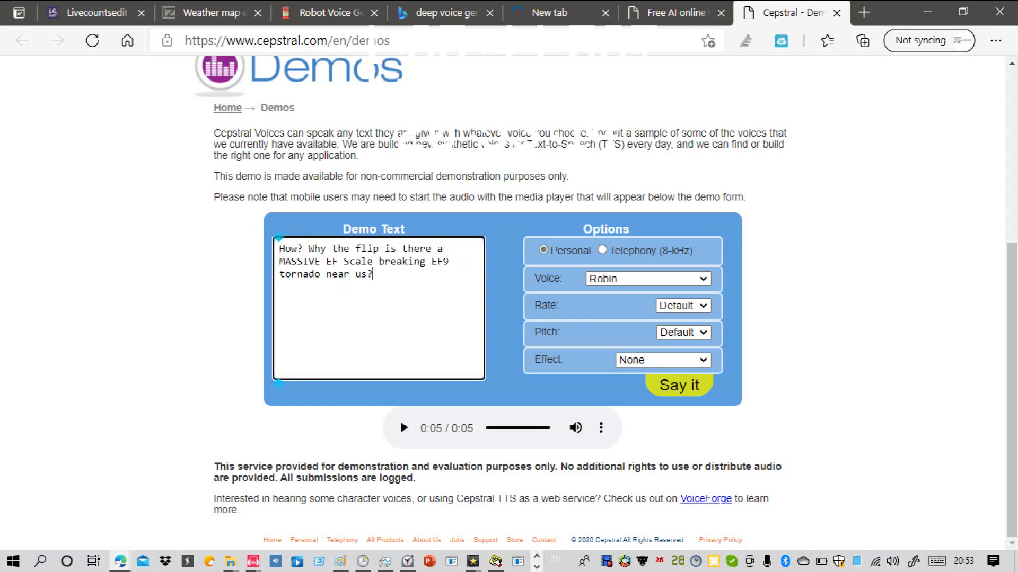
key(BackSpace)
key(BackSpace)
key(BackSpace)
key(BackSpace)
key(BackSpace)
key(BackSpace)
key(BackSpace)
key(BackSpace)
key(BackSpace)
key(BackSpace)
key(BackSpace)
key(BackSpace)
key(BackSpace)
key(BackSpace)
key(BackSpace)
key(BackSpace)
key(BackSpace)
key(BackSpace)
key(BackSpace)
key(BackSpace)
key(BackSpace)
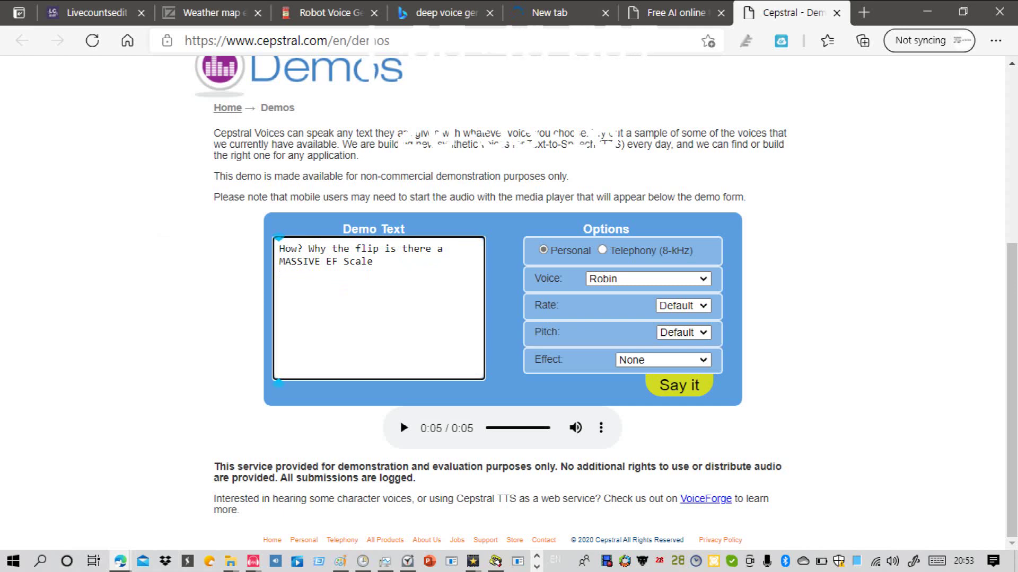
key(BackSpace)
key(BackSpace)
key(BackSpace)
key(BackSpace)
key(BackSpace)
key(BackSpace)
key(BackSpace)
key(BackSpace)
key(BackSpace)
key(BackSpace)
key(BackSpace)
key(BackSpace)
key(BackSpace)
key(BackSpace)
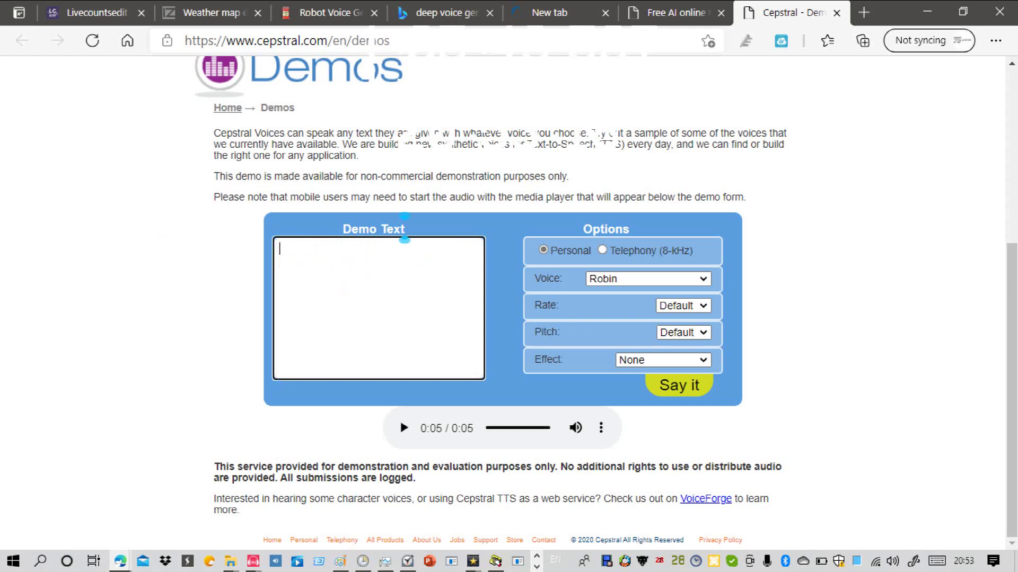
Step: Try the UK English voice Lawrence on the copied tornado line in place of its sample text
click(647, 279)
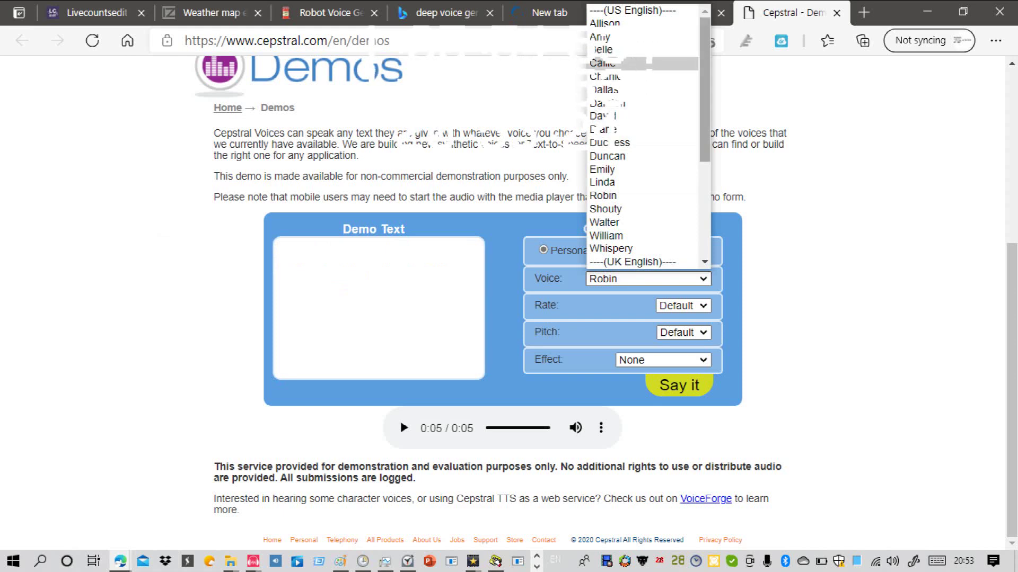
scroll(648, 143, down, 3)
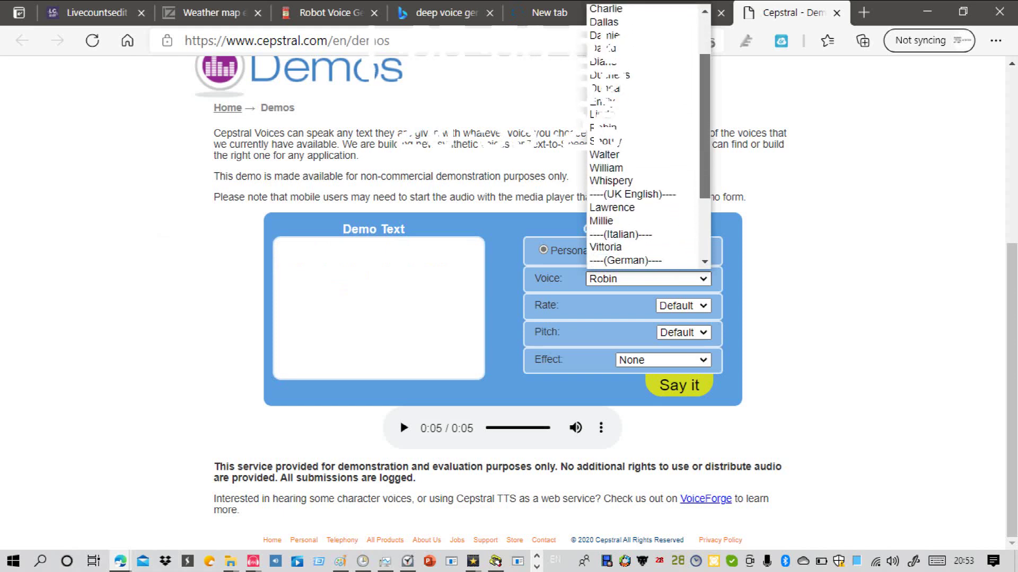
scroll(648, 143, down, 5)
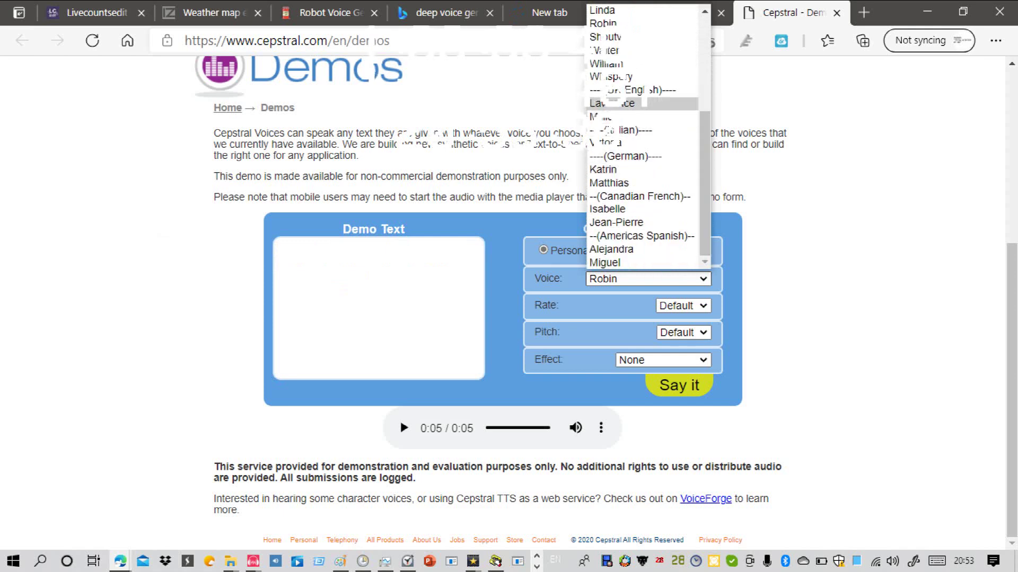
click(613, 103)
drag(342, 288, 237, 237)
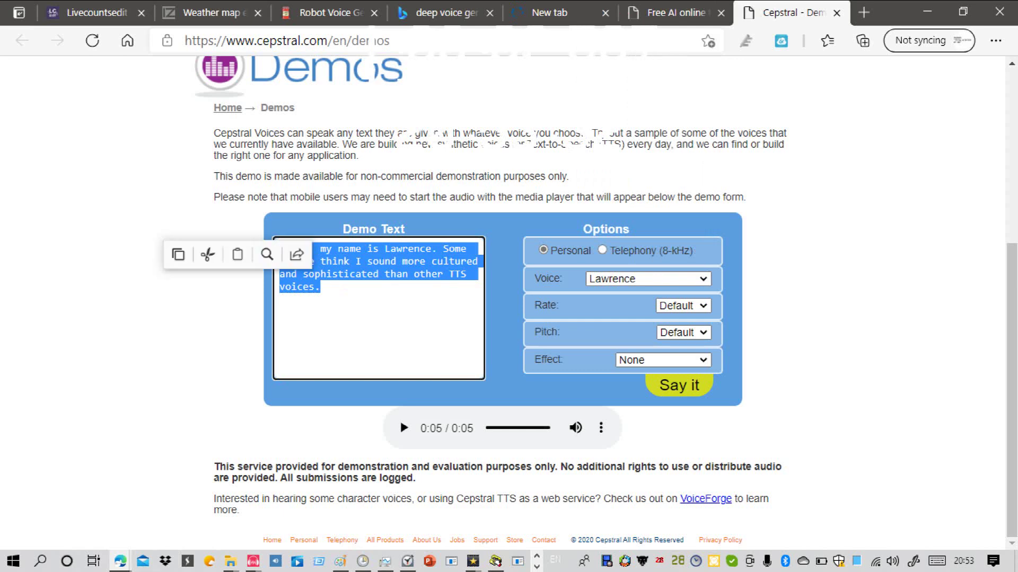
key(Delete)
key(ctrl+v)
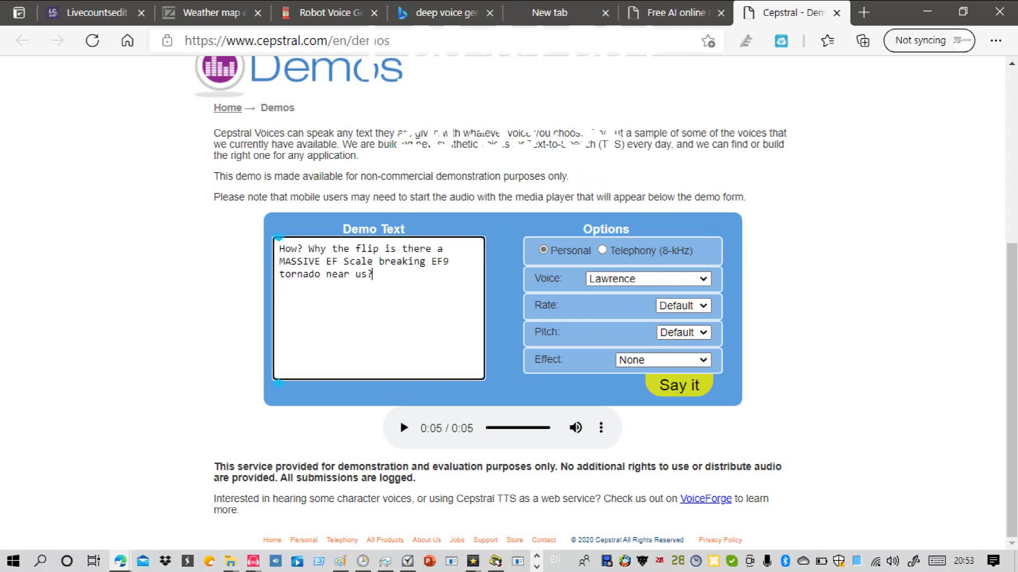
click(678, 385)
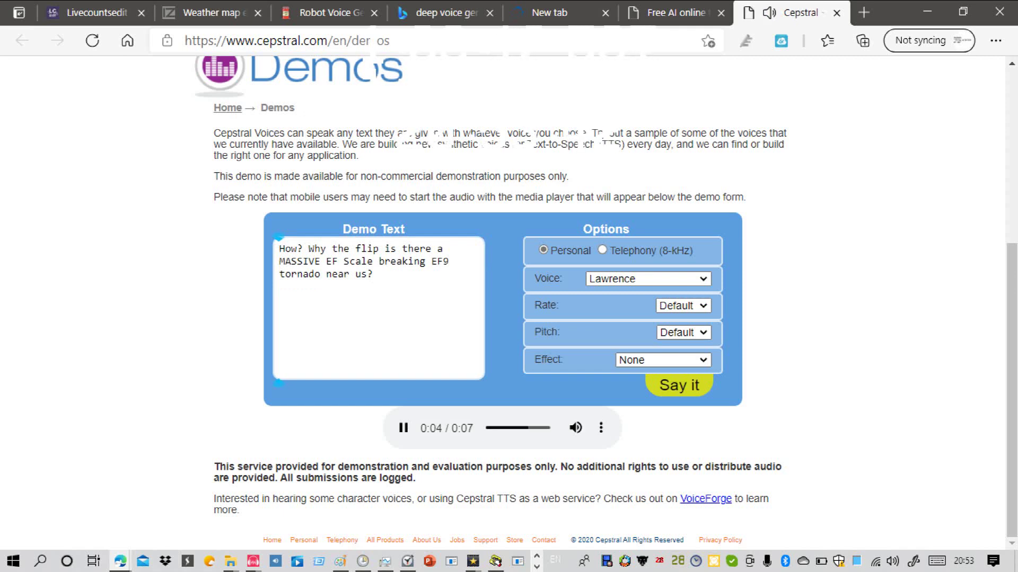
Step: Choose the US English voice Walter and have it speak the pasted tornado line instead of its sample text
drag(377, 275, 279, 247)
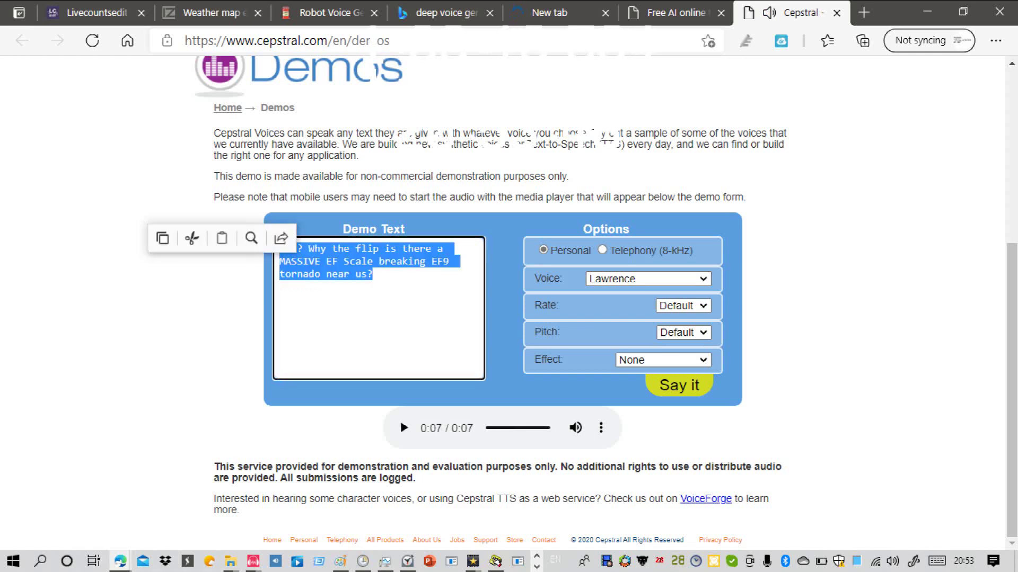
key(BackSpace)
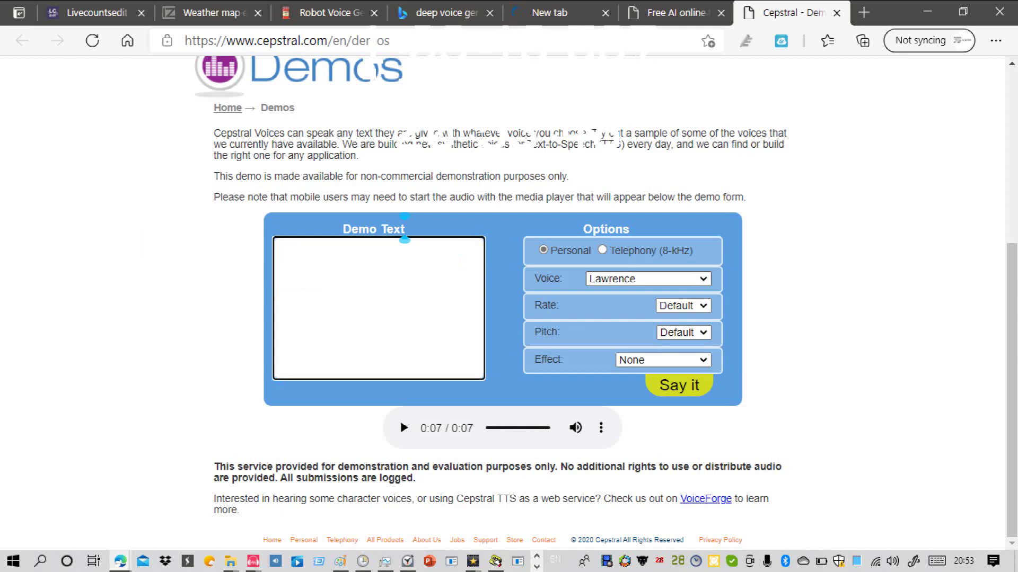
click(689, 279)
drag(704, 143, 705, 230)
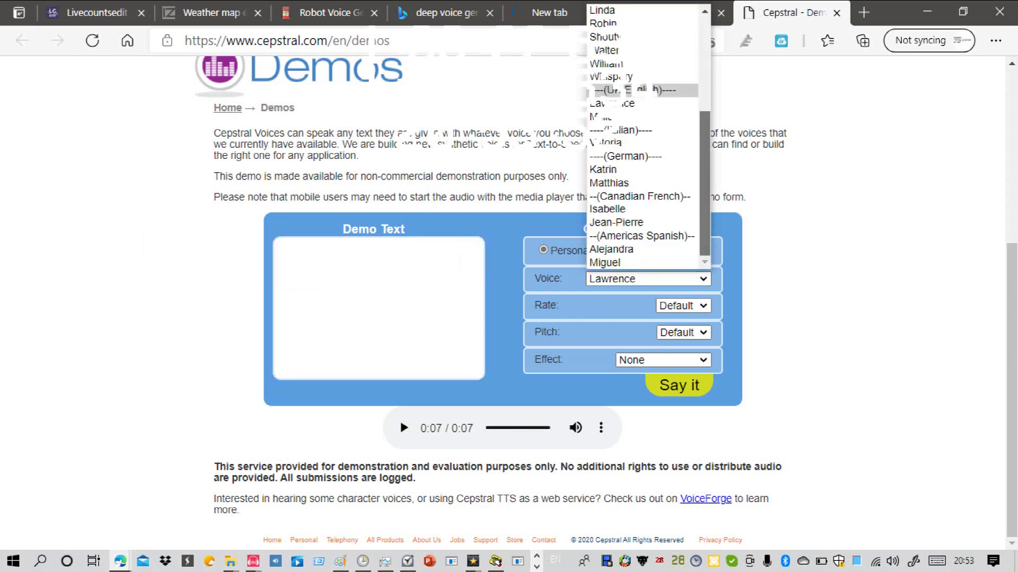
scroll(644, 138, up, 4)
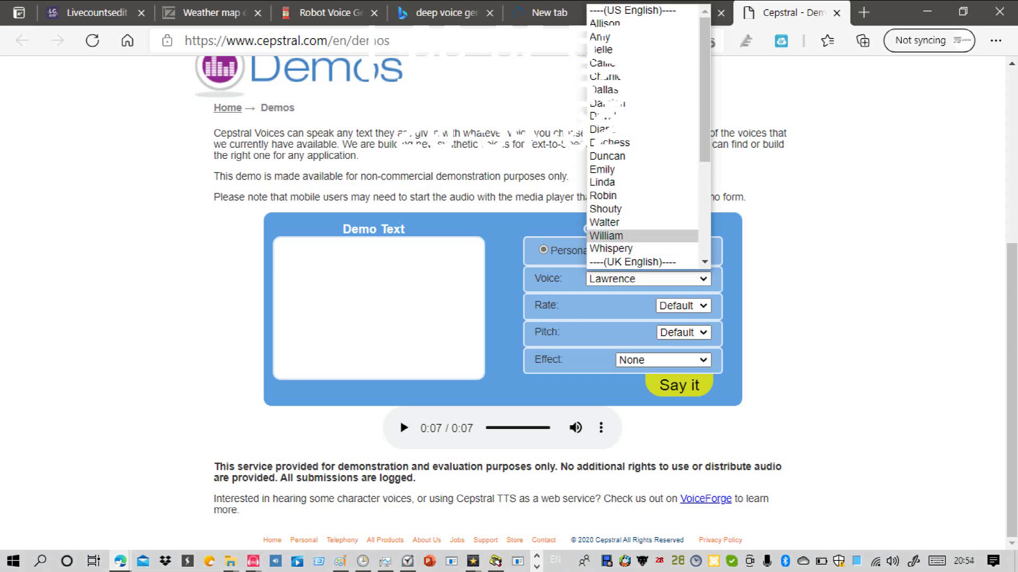
click(604, 222)
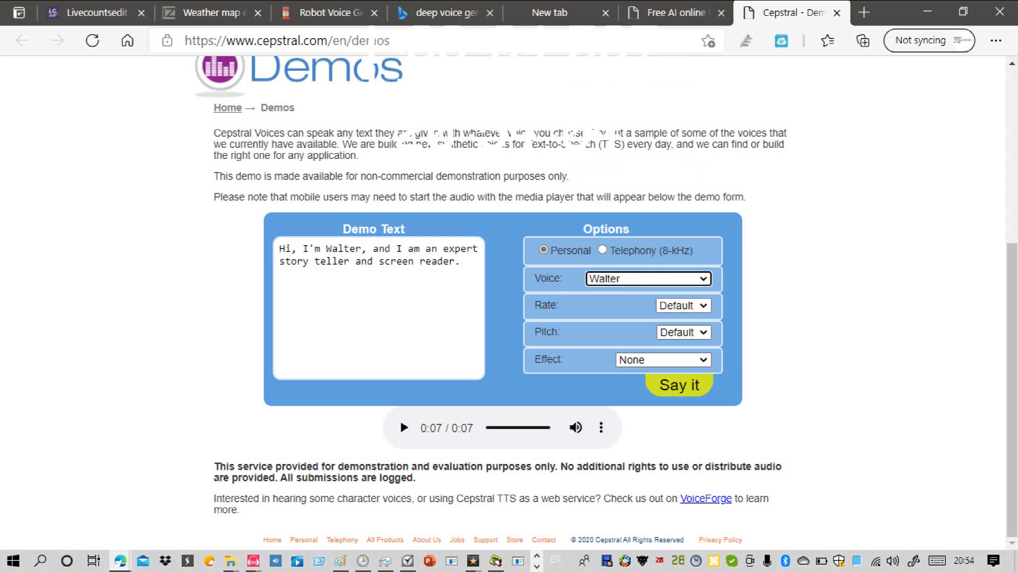
drag(462, 262, 268, 246)
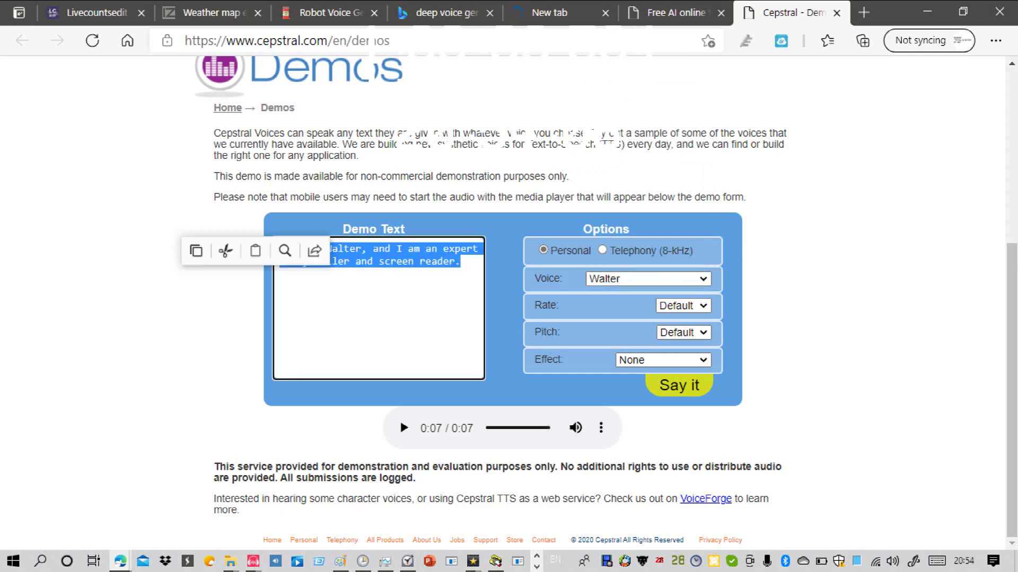
key(BackSpace)
key(ctrl+v)
click(678, 385)
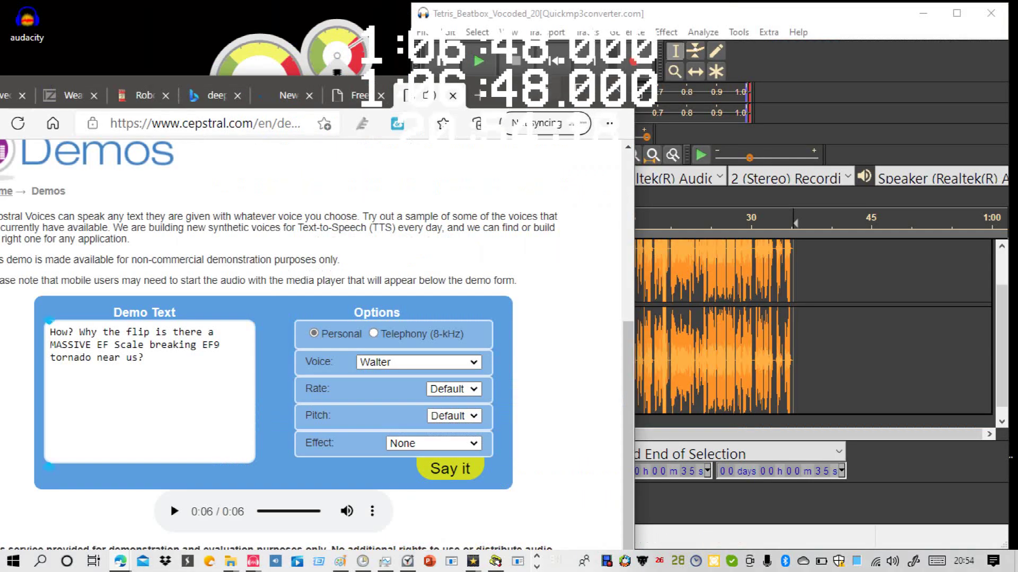
Step: Place the browser in the left half of the screen and record Walter's spoken tornado line onto the end of the Audacity track
drag(522, 98, 2, 185)
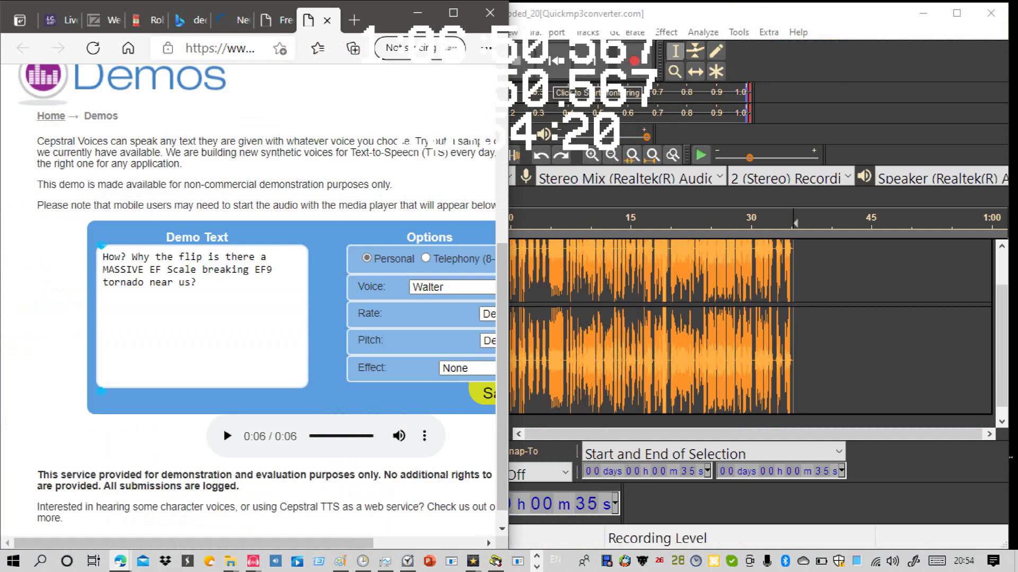
click(634, 61)
click(227, 435)
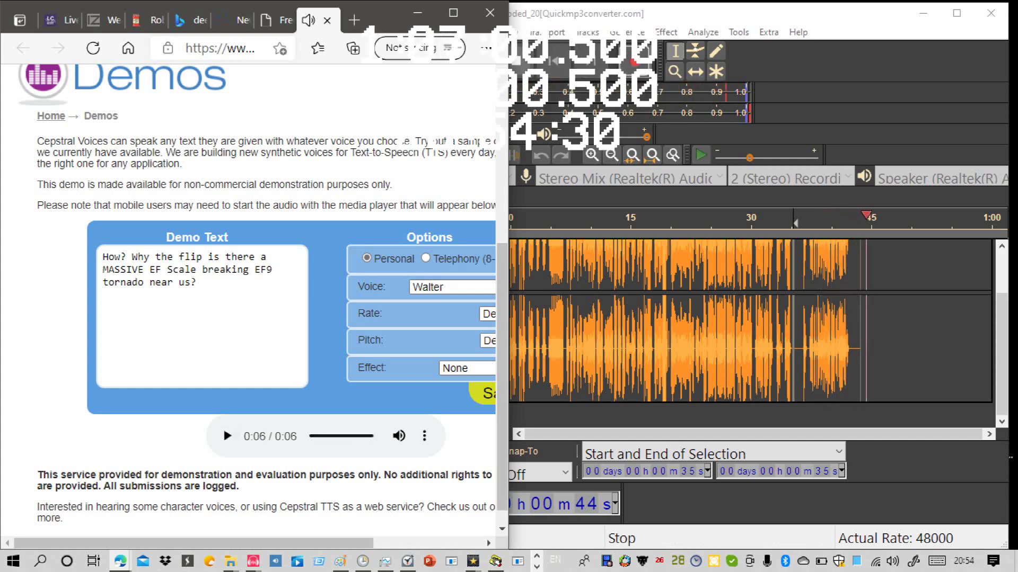
click(517, 61)
Step: Maximize Audacity and cut the trailing silence from about 43 to 44 s at the end of the recording
click(956, 13)
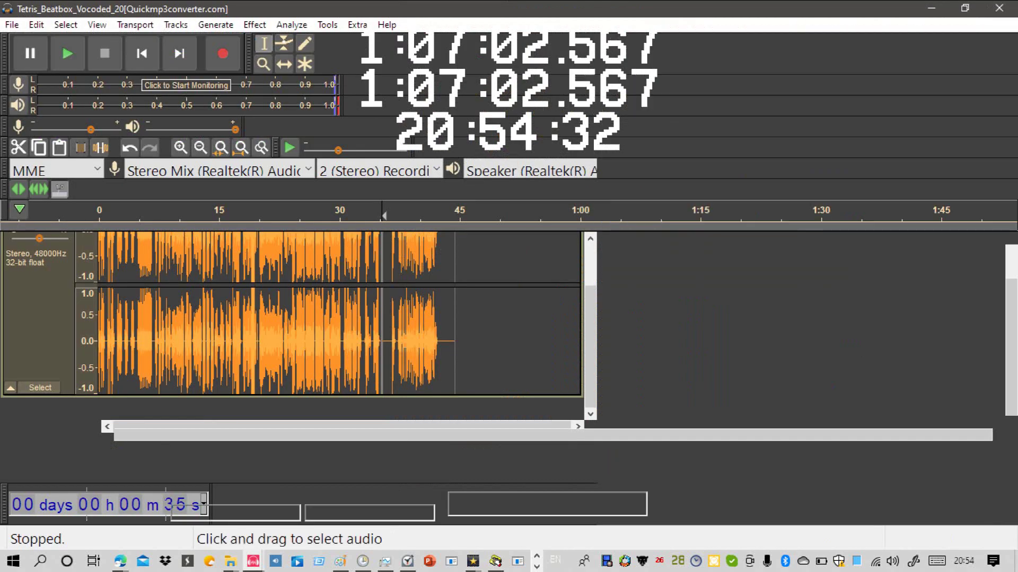
drag(1012, 360, 1011, 317)
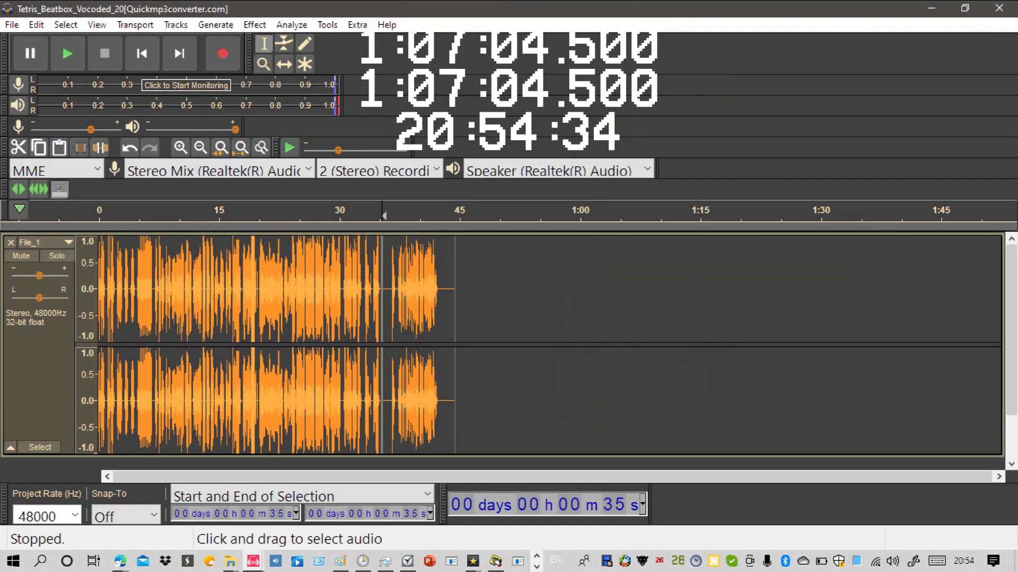
drag(455, 318, 439, 318)
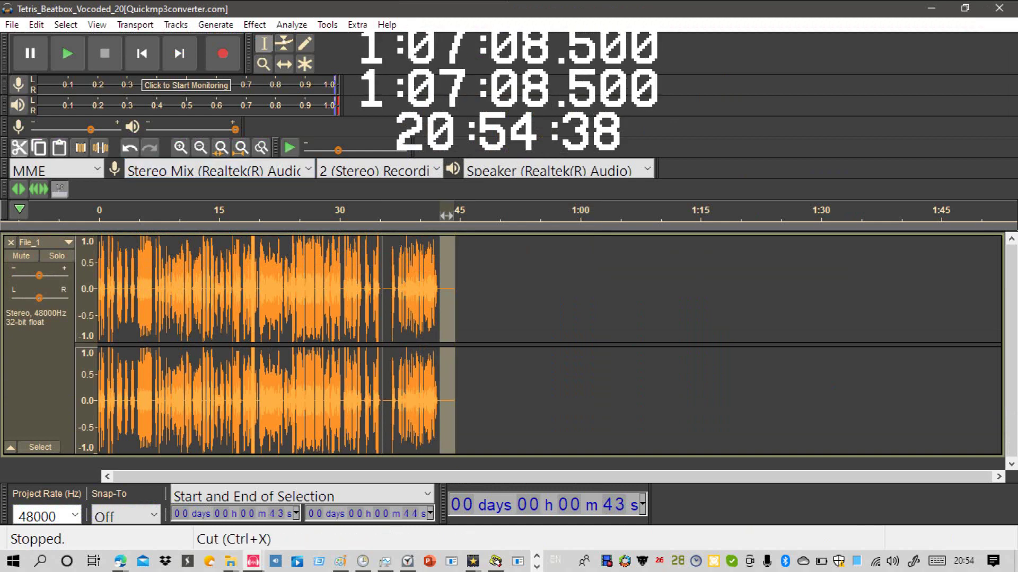
click(19, 148)
Step: Listen through the start of the new recording and select the short section at about 38 s
click(181, 147)
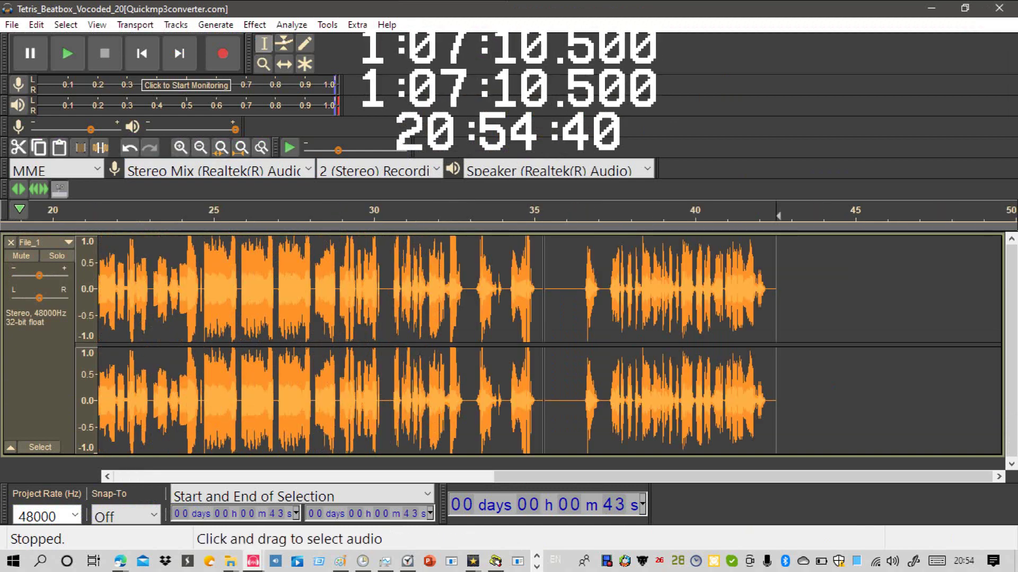
click(585, 318)
key(space)
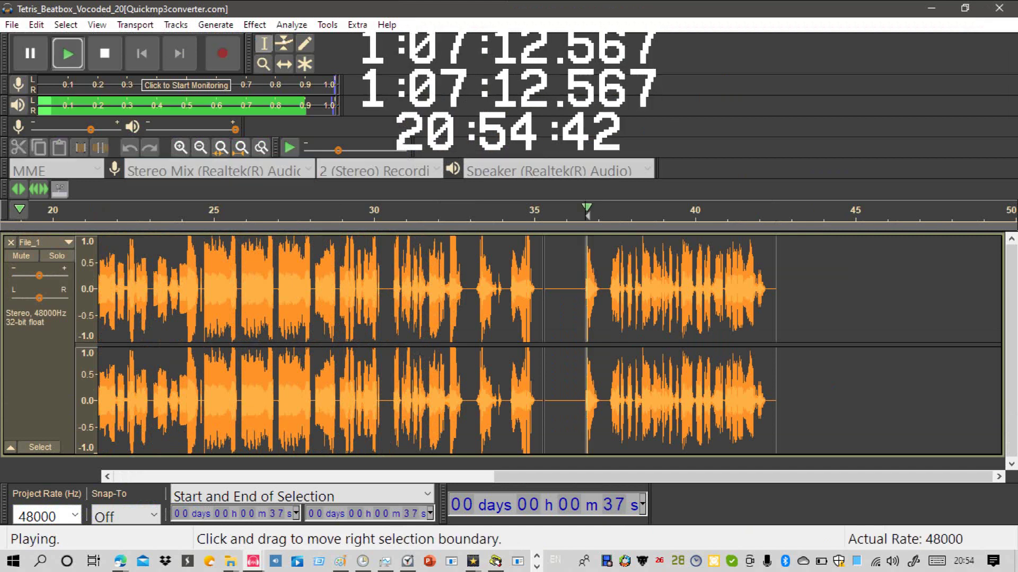
key(space)
click(607, 318)
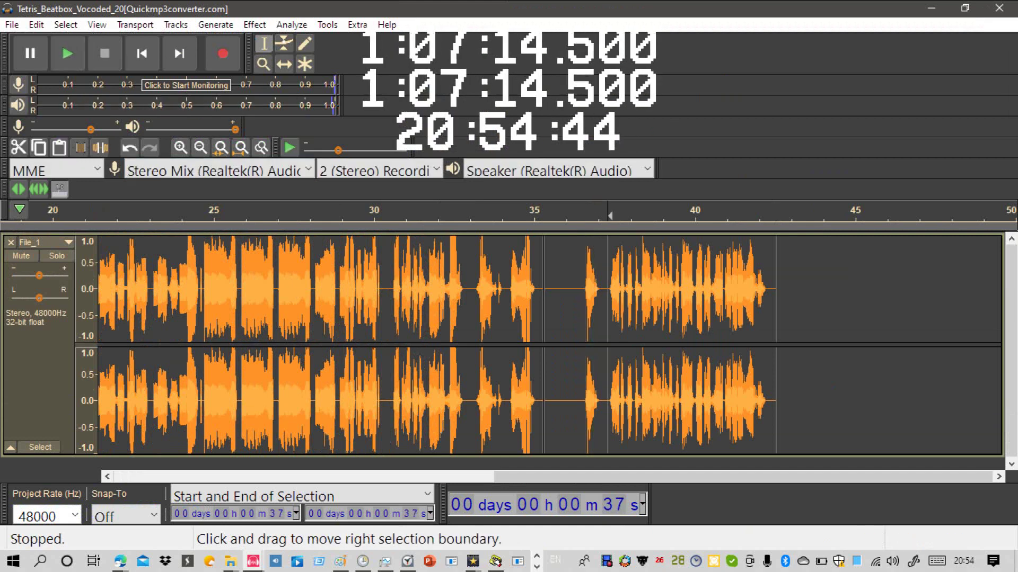
key(space)
key(space)
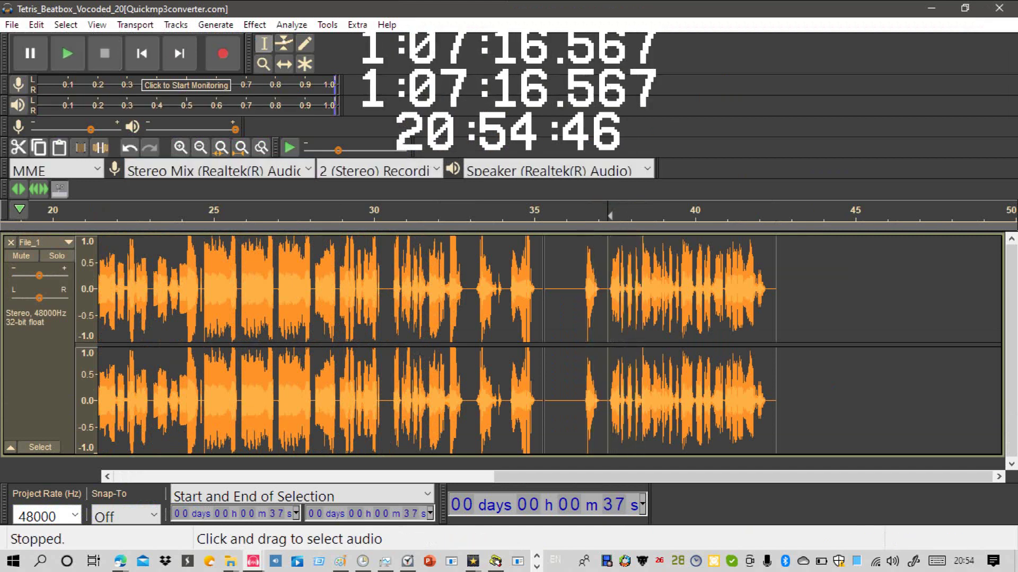
click(624, 318)
key(space)
key(space)
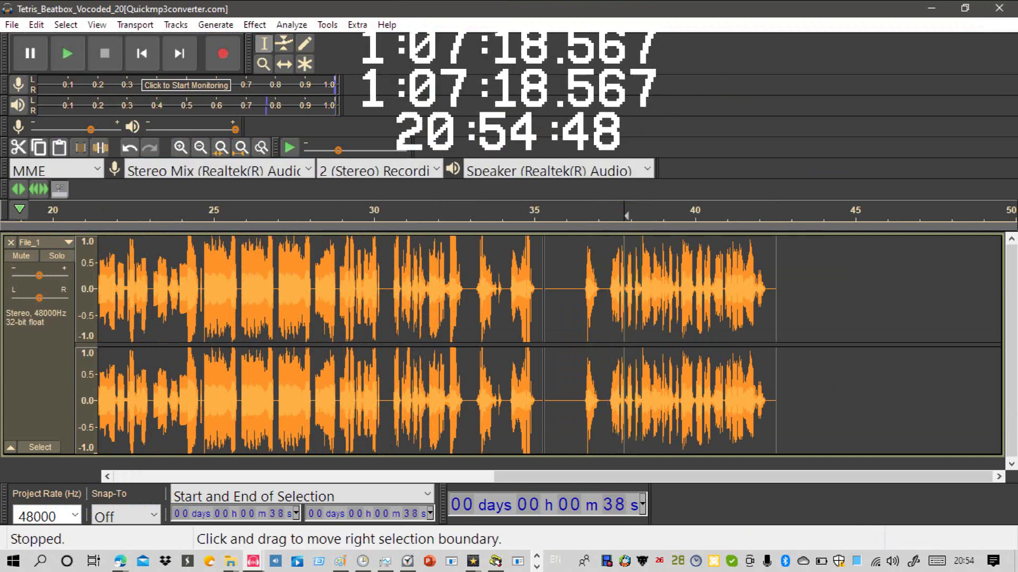
key(space)
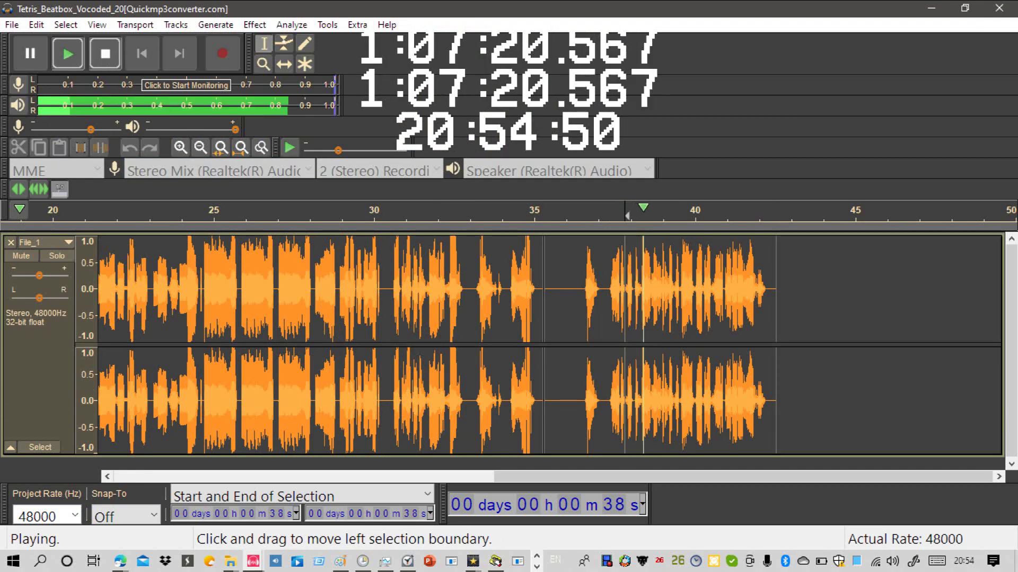
key(space)
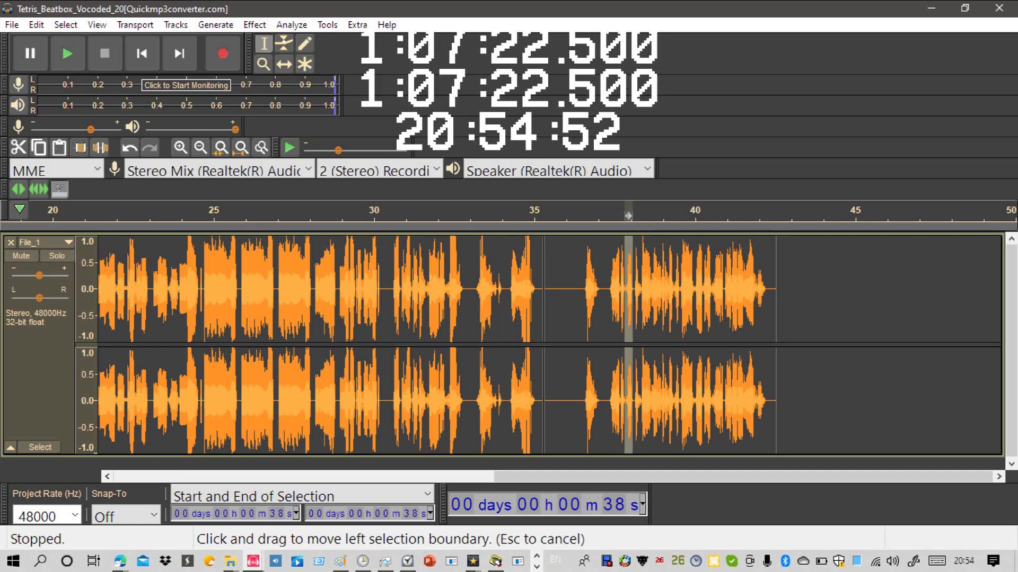
key(space)
key(space)
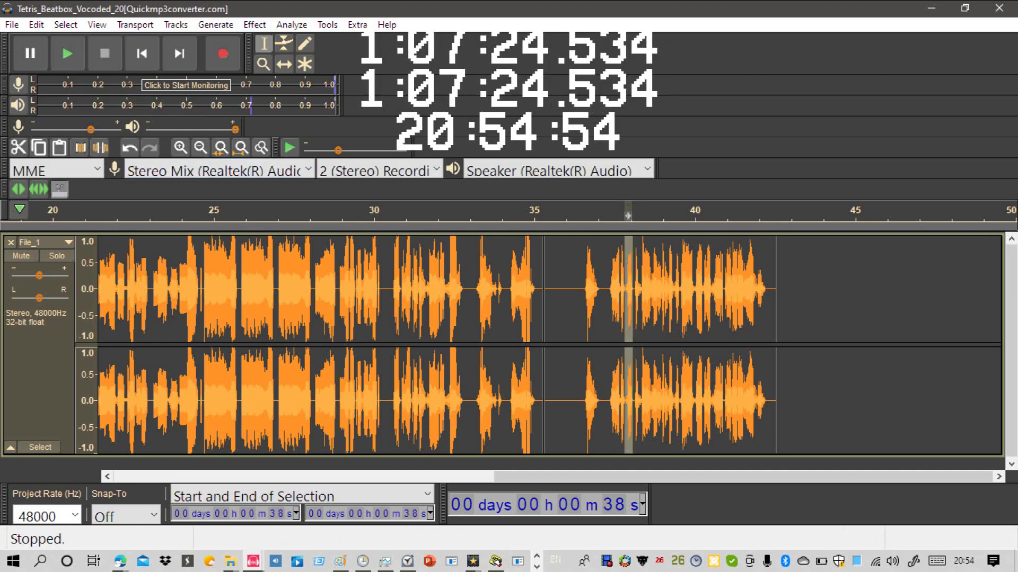
Step: Generate a tone over the selected section at about 38 s and play it
click(215, 24)
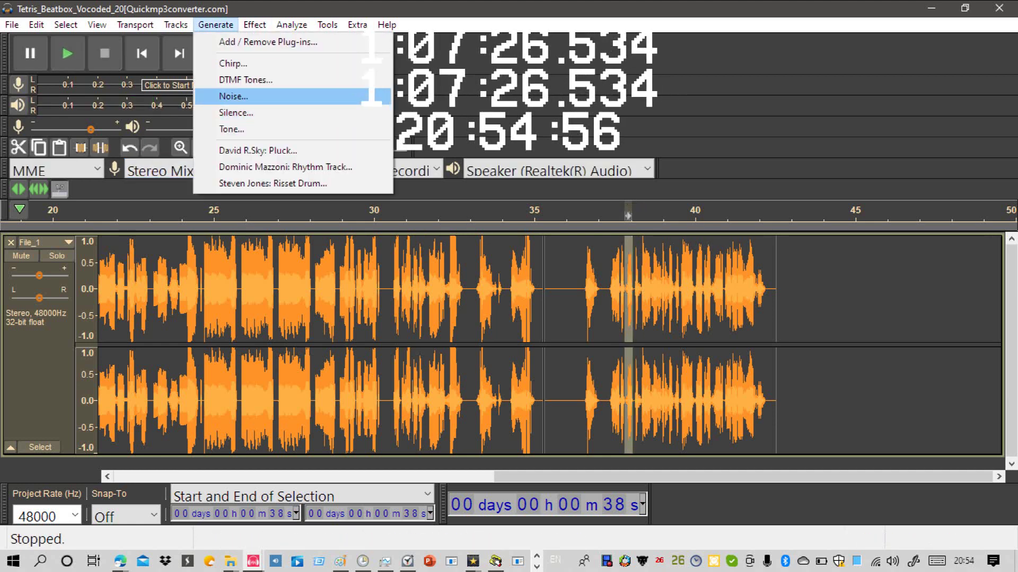
click(232, 129)
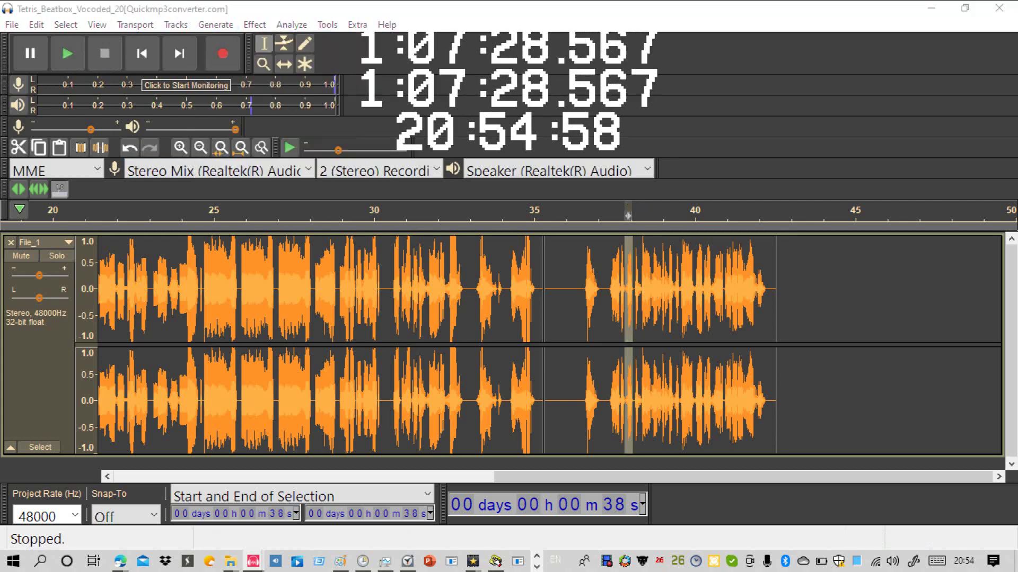
key(Return)
key(space)
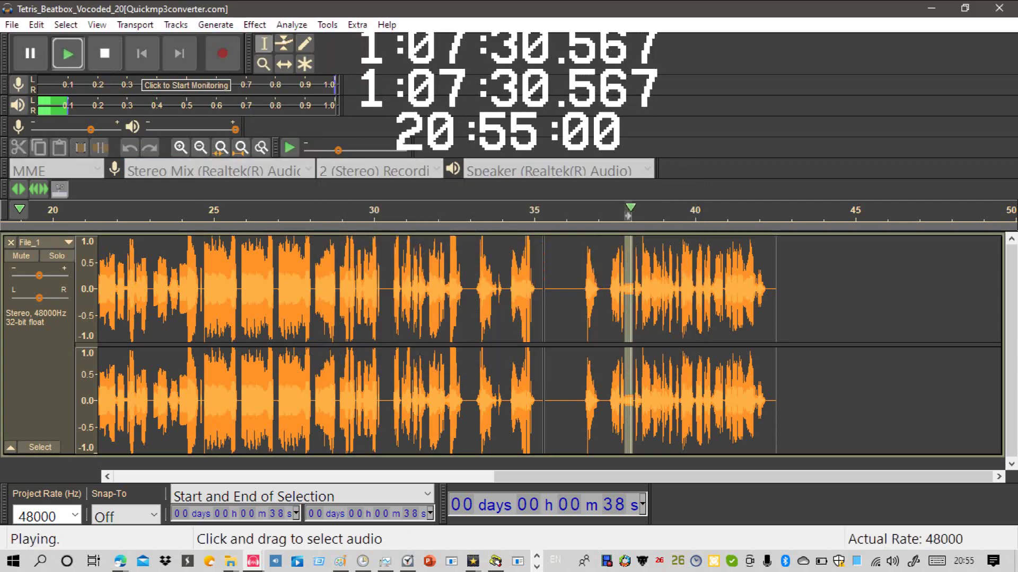
Step: Preview and apply Hard Overdrive distortion to the tone with distortion amount 100 and output level 100
click(254, 25)
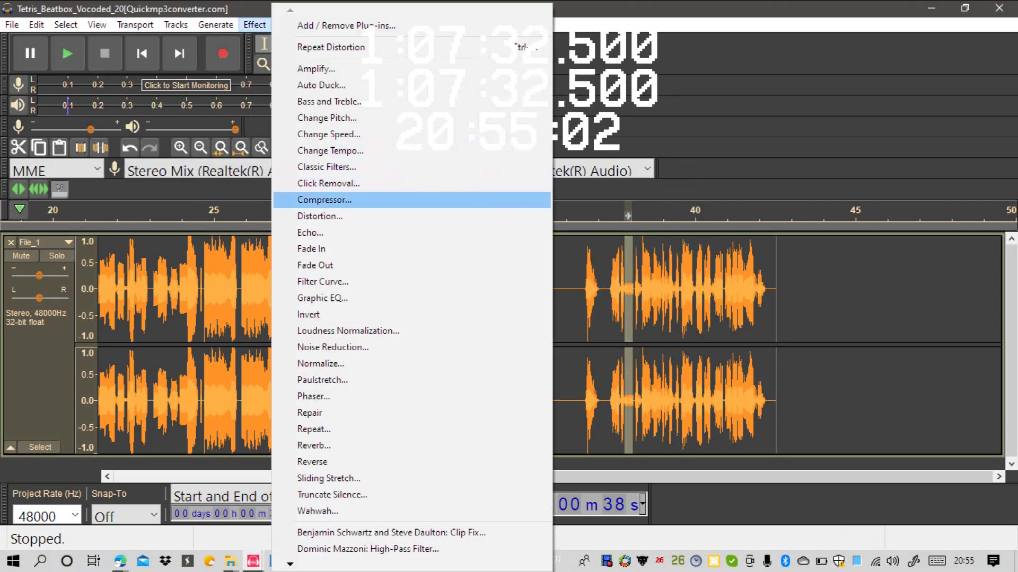
click(318, 217)
click(302, 416)
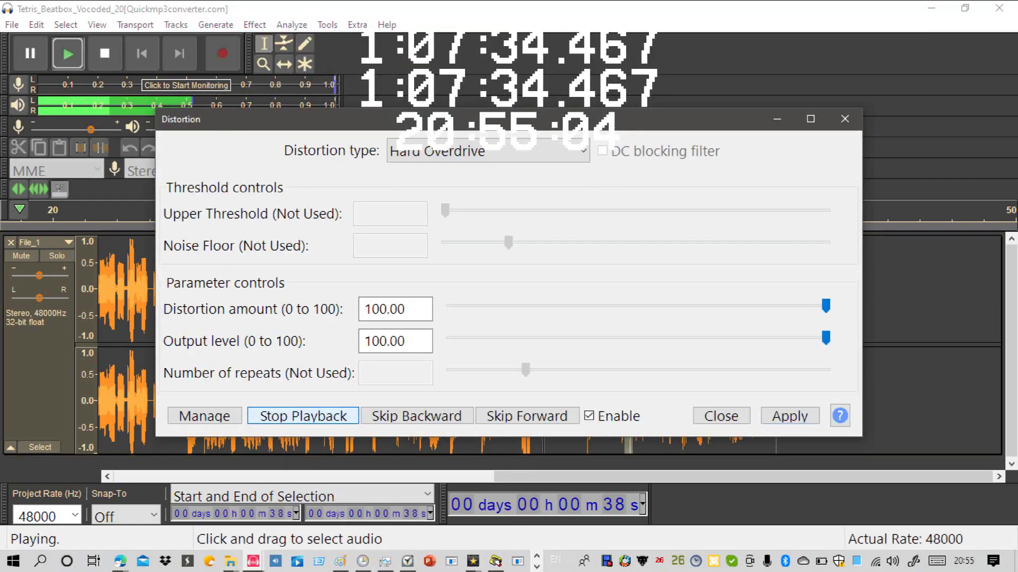
click(790, 416)
click(790, 416)
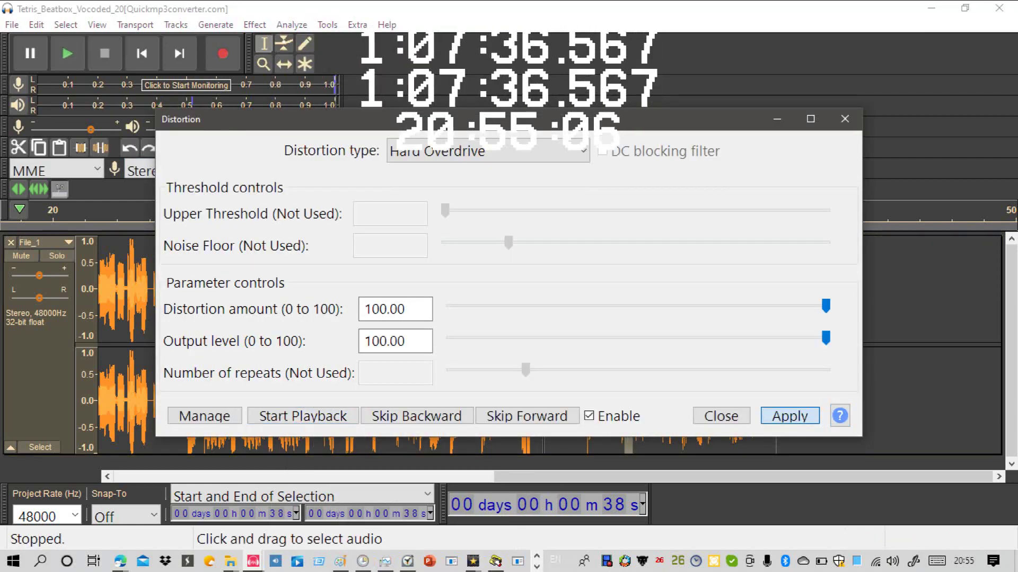
click(844, 120)
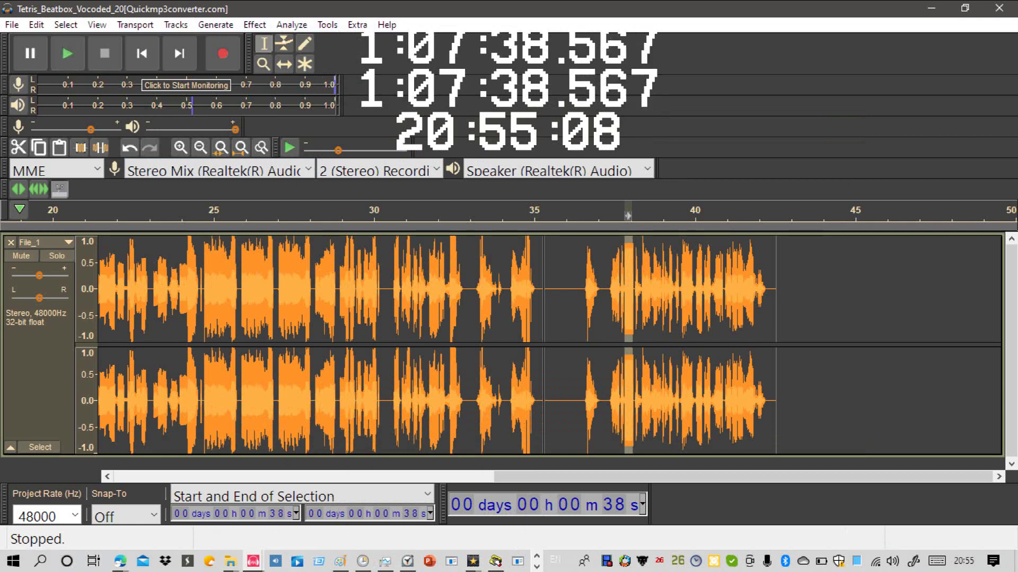
Step: Lower the system volume to 52 and listen to the distorted tone
key(XF86AudioLowerVolume)
key(XF86AudioLowerVolume)
key(XF86AudioLowerVolume)
key(XF86AudioLowerVolume)
key(XF86AudioLowerVolume)
key(XF86AudioLowerVolume)
key(XF86AudioLowerVolume)
key(XF86AudioLowerVolume)
key(XF86AudioLowerVolume)
key(XF86AudioLowerVolume)
key(XF86AudioLowerVolume)
key(XF86AudioLowerVolume)
key(XF86AudioLowerVolume)
key(XF86AudioLowerVolume)
key(XF86AudioLowerVolume)
key(XF86AudioLowerVolume)
key(XF86AudioLowerVolume)
key(XF86AudioLowerVolume)
key(XF86AudioLowerVolume)
key(XF86AudioLowerVolume)
key(space)
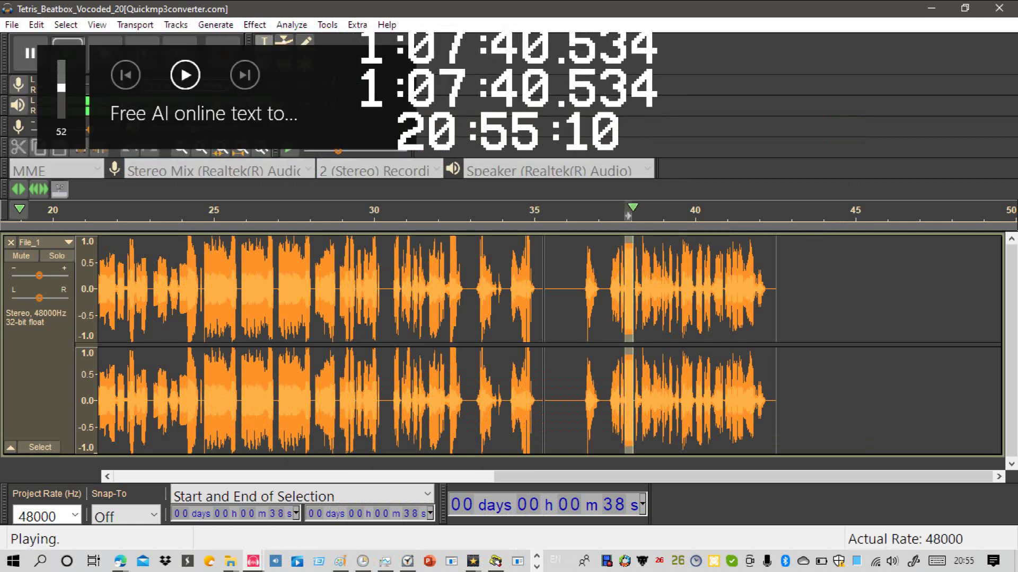
key(space)
Step: Lower the system volume to 42 and try Bass and Treble on the tone with bass 30 dB, treble 0 dB and volume -7 dB
key(XF86AudioMute)
key(alt+c)
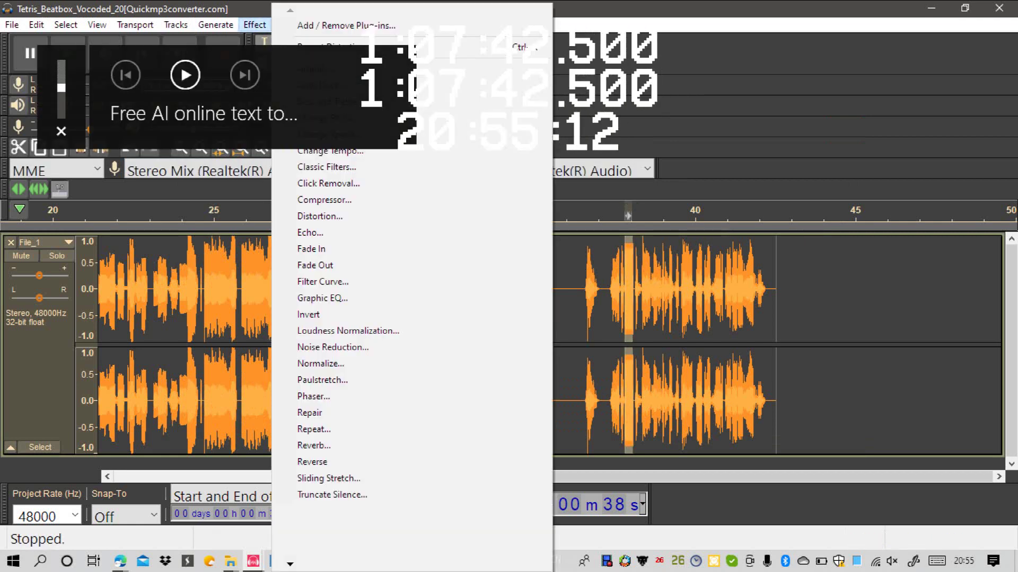
key(Down)
key(Down)
key(XF86AudioMute)
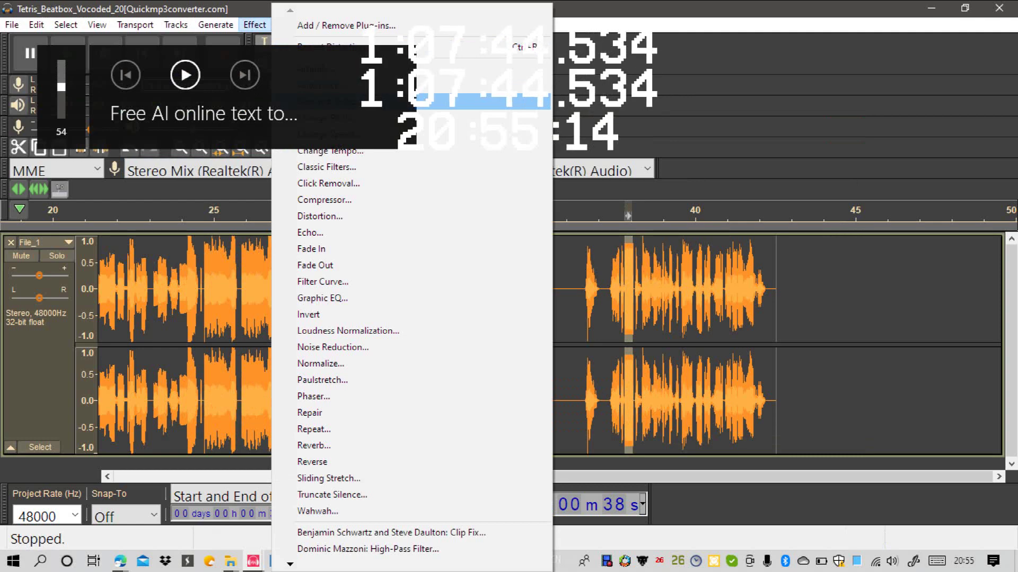
key(XF86AudioLowerVolume)
key(XF86AudioLowerVolume)
key(XF86AudioLowerVolume)
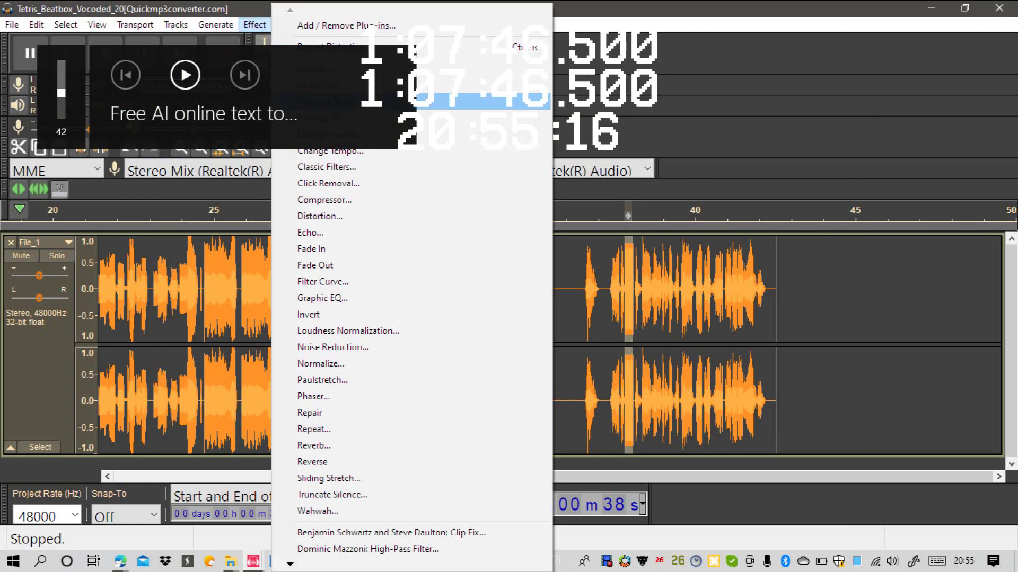
key(Return)
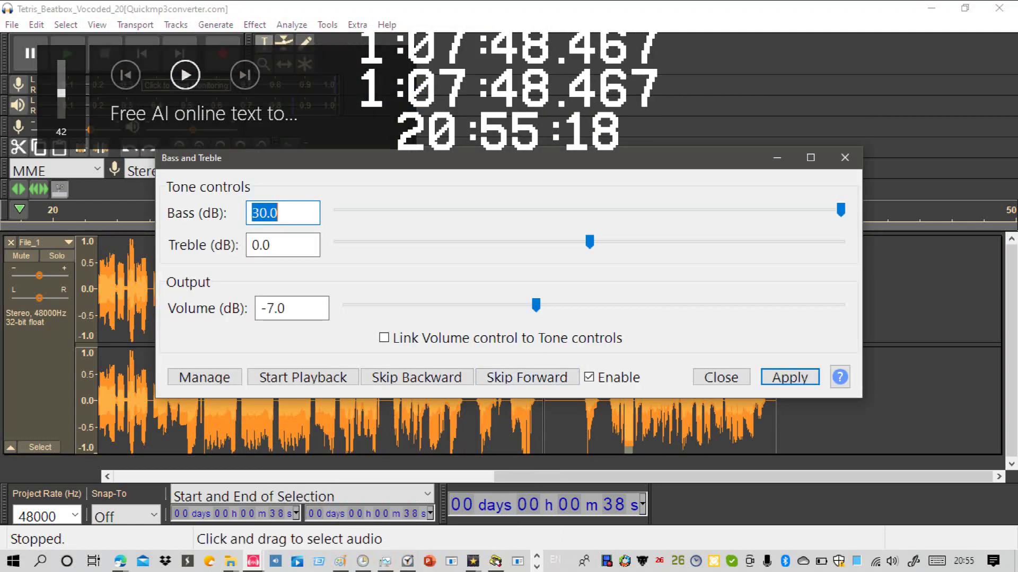
key(alt+p)
click(789, 378)
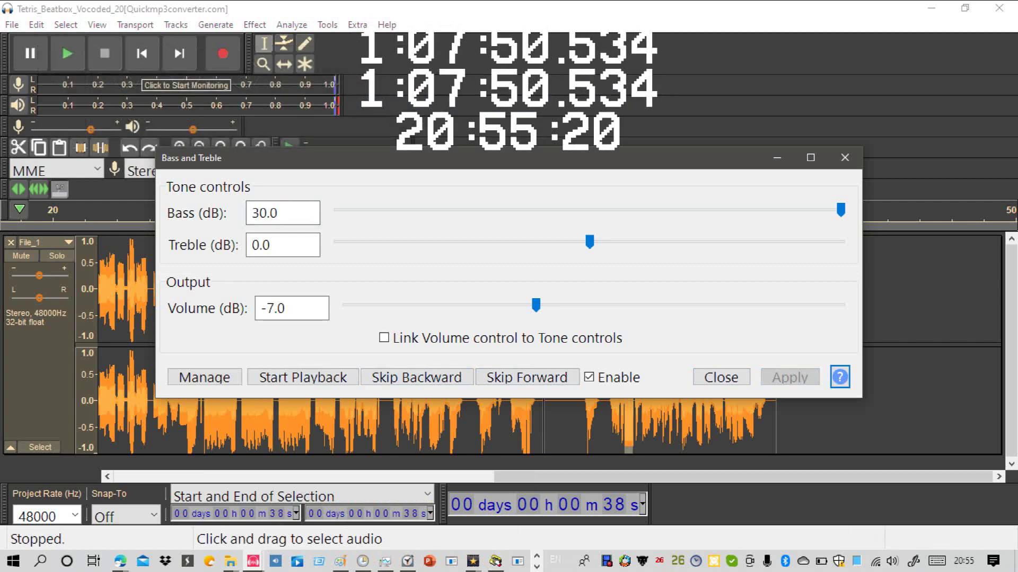
click(789, 378)
click(845, 157)
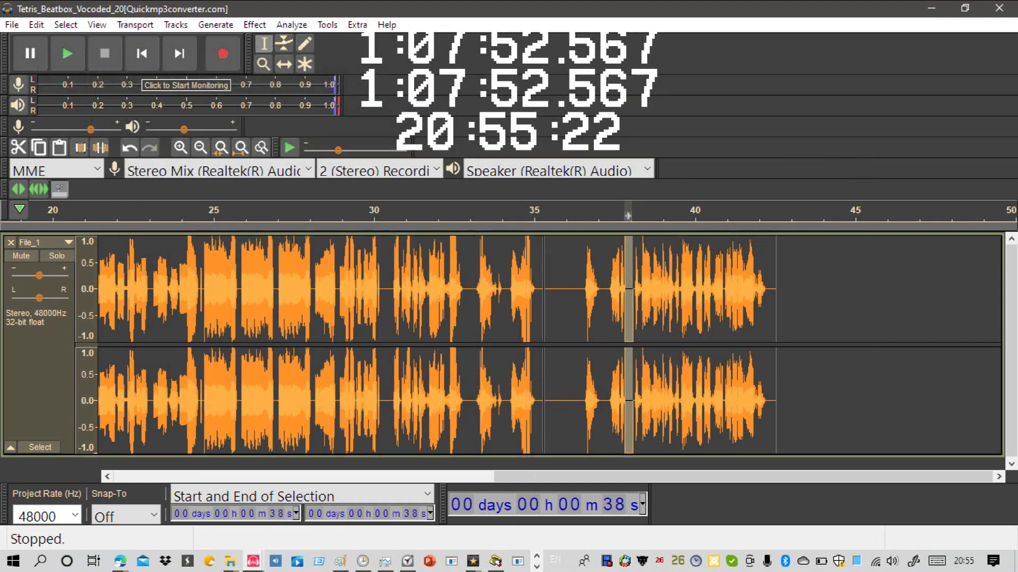
Step: Listen to the bass-boosted tone, undo the Bass and Treble effect and play the section again
key(space)
key(space)
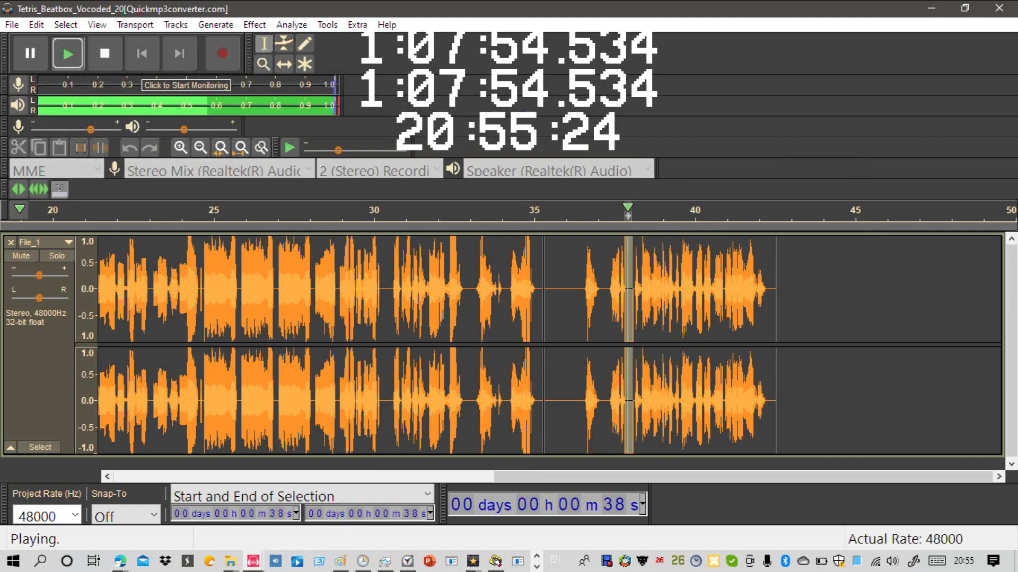
key(ctrl+z)
key(space)
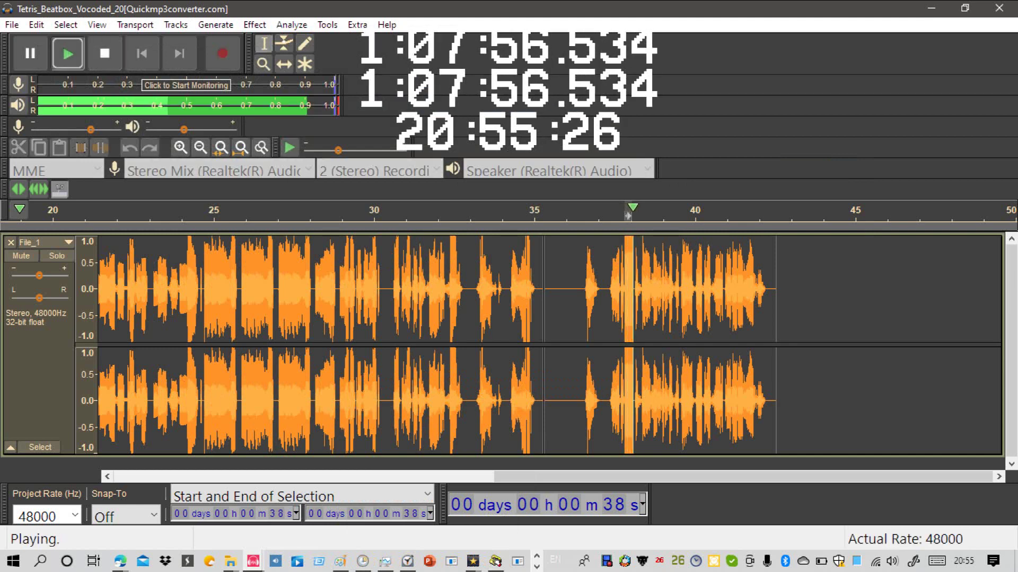
Step: Merge the clips at about 35 s, cut the silent gap from about 35 to 37 s and play from about 34 s
click(543, 289)
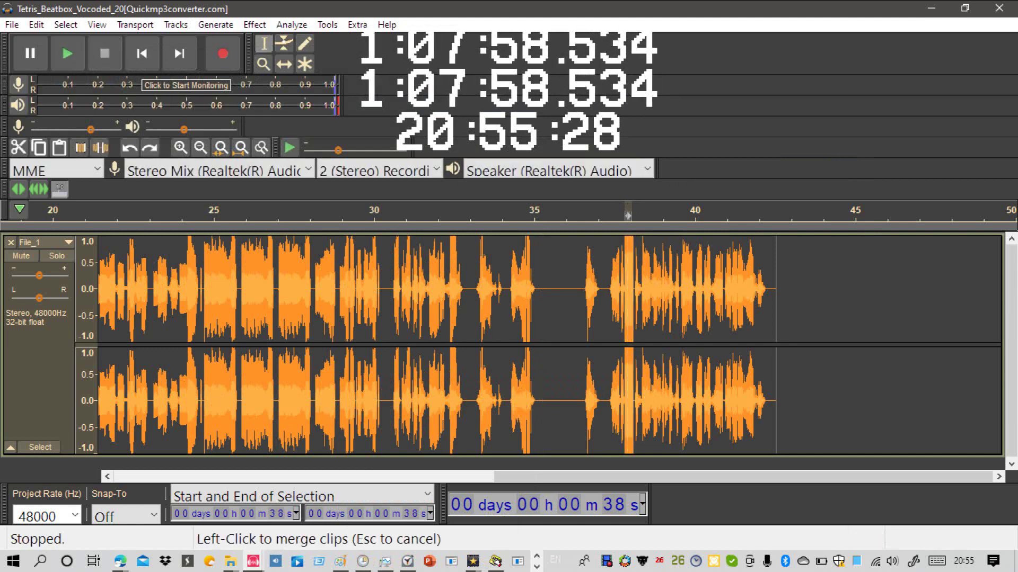
drag(583, 297, 538, 297)
click(19, 147)
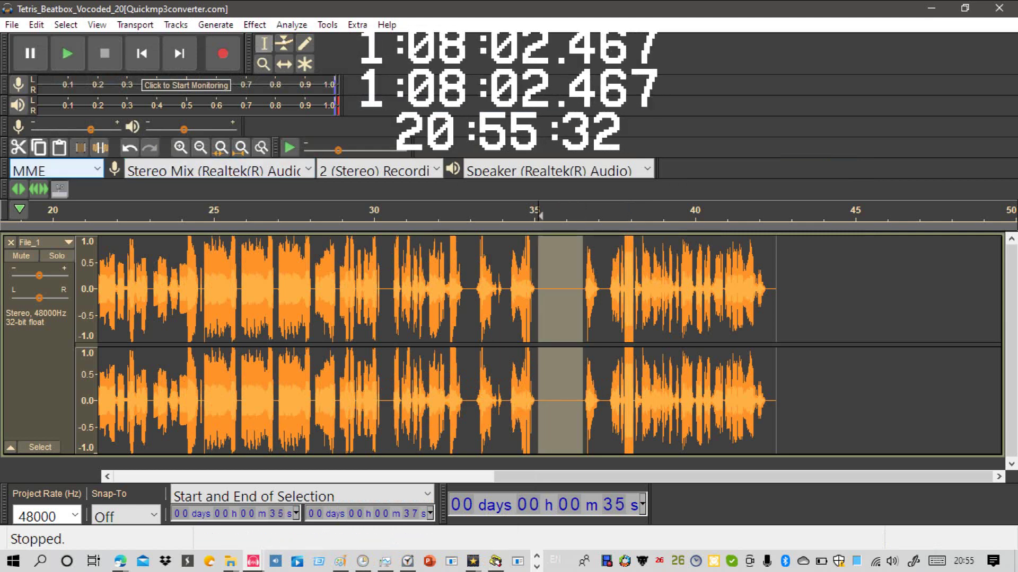
click(509, 289)
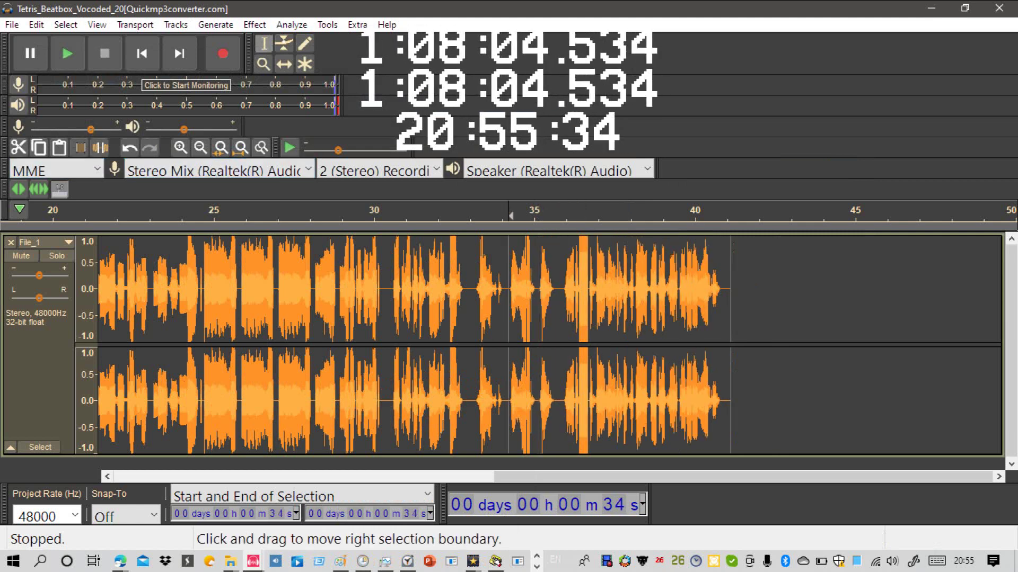
key(space)
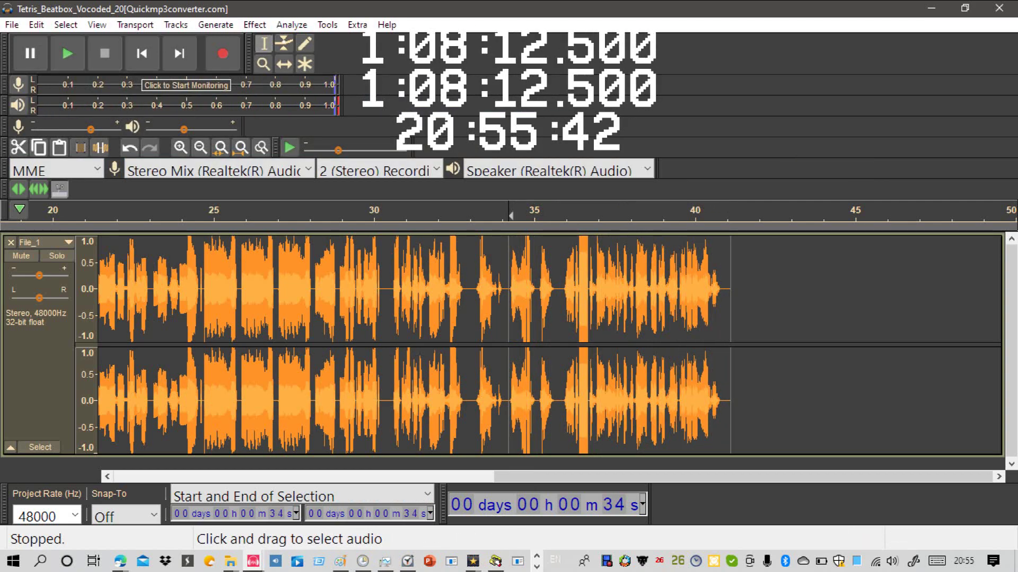
Step: Place the cursor at the track's end, about 41 s, and arrange Audacity in the right half beside the browser
click(731, 318)
click(965, 8)
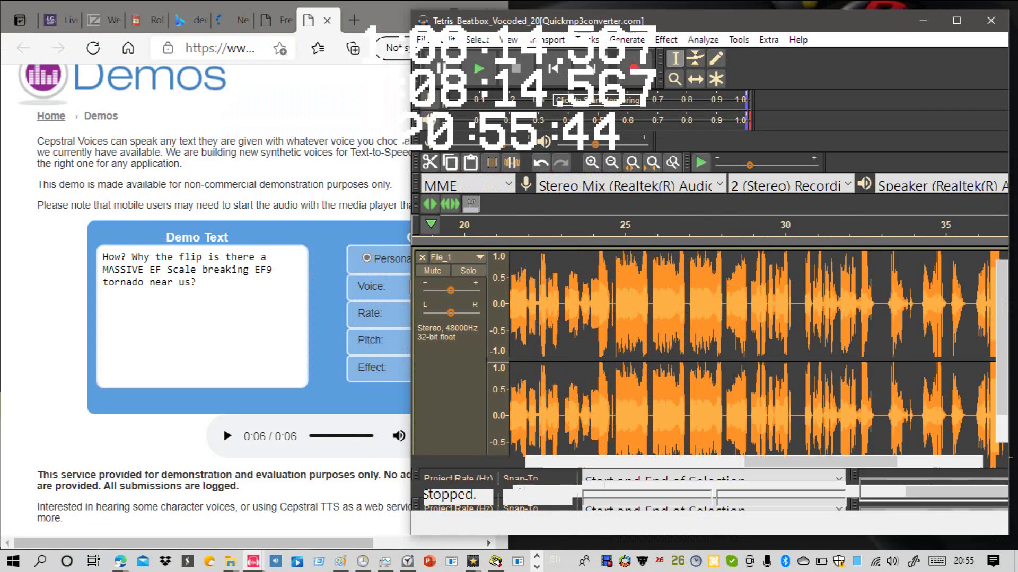
key(super+Right)
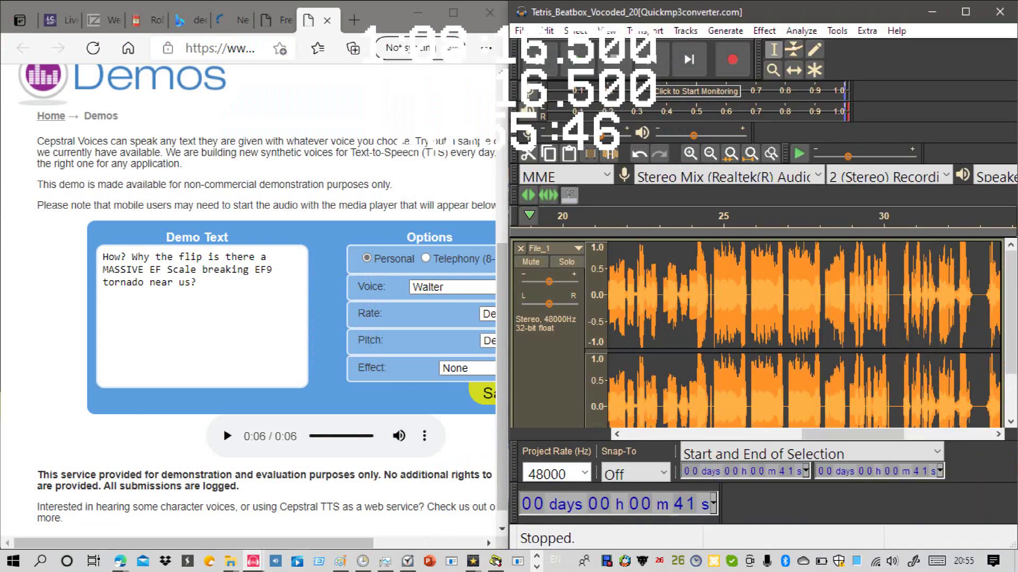
Step: Switch the Cepstral demo voice to Damien and clear the old tornado line from the demo text
click(454, 288)
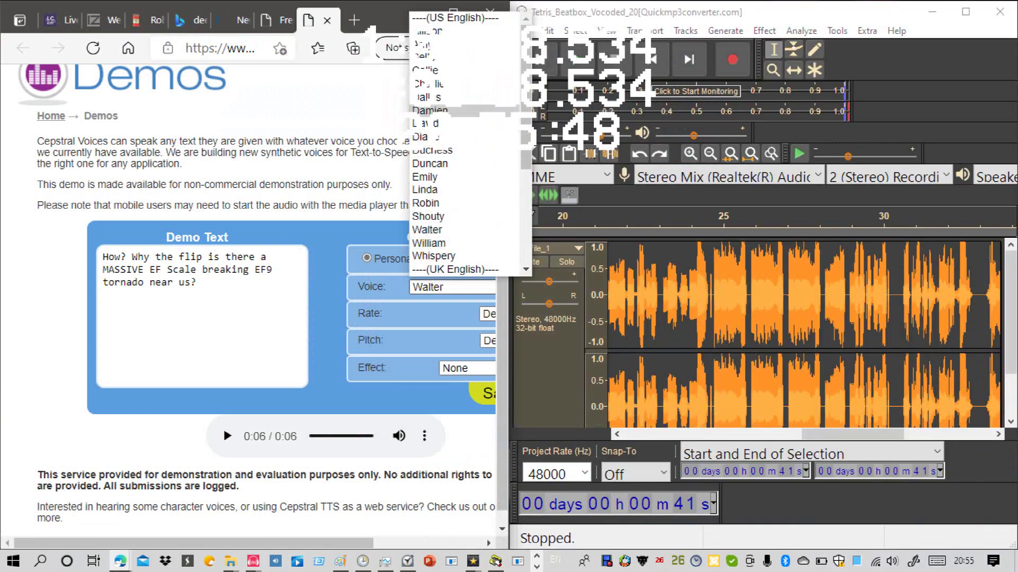
click(429, 110)
drag(249, 282, 102, 256)
key(BackSpace)
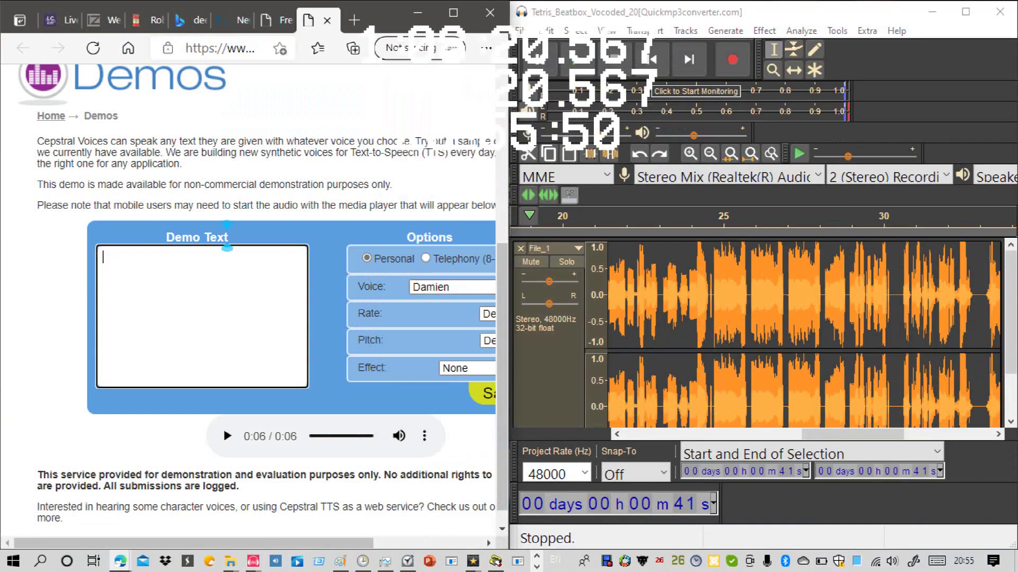
Step: Enter "Possibly because of global climate change." as the demo text
text(I)
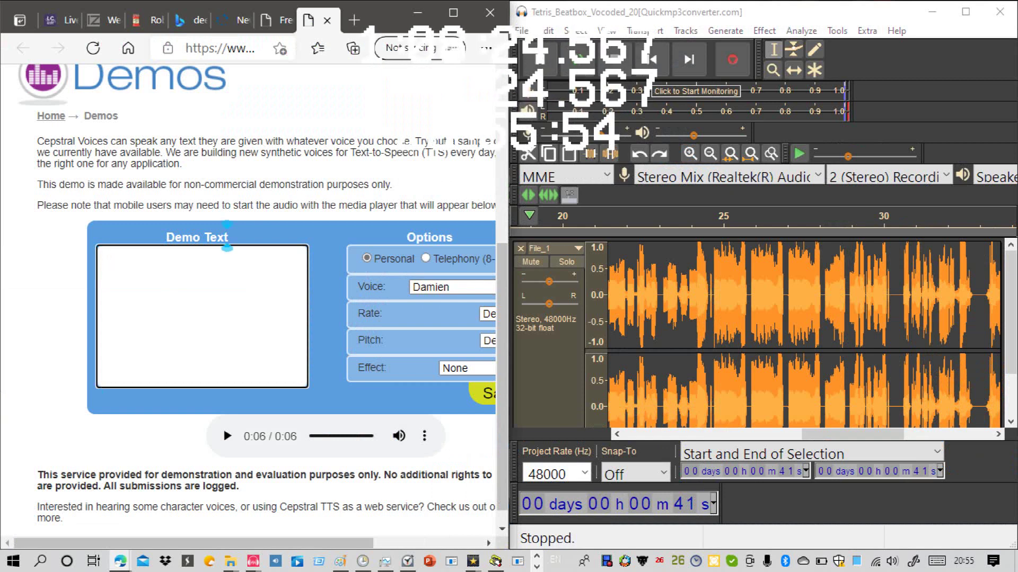
text(Possibly)
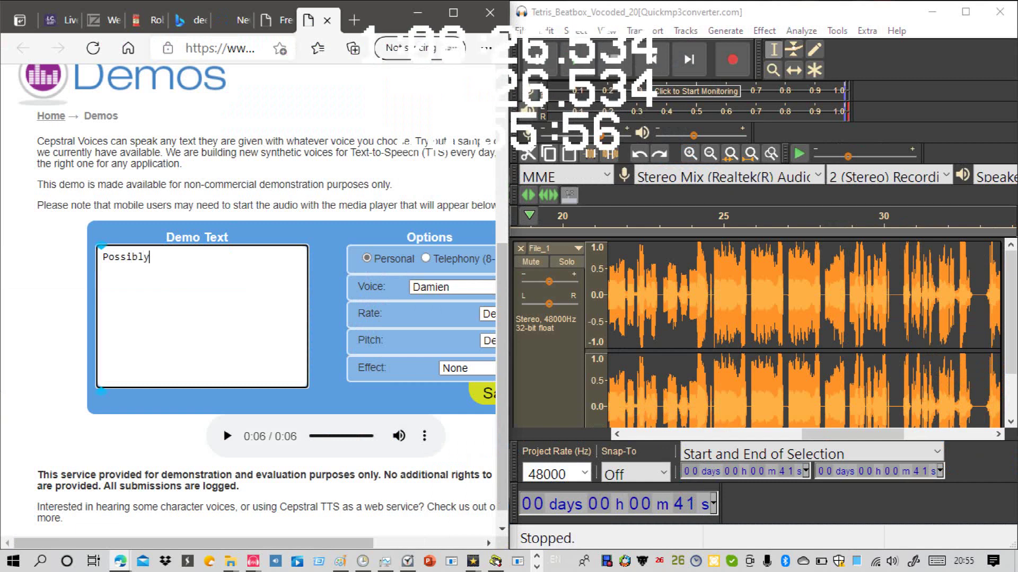
text( be)
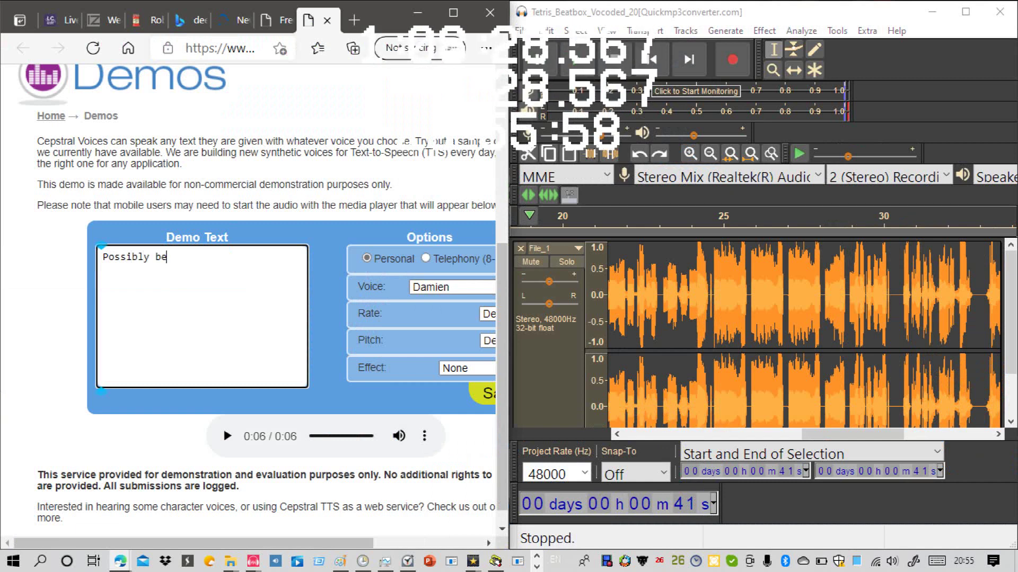
text(cause o)
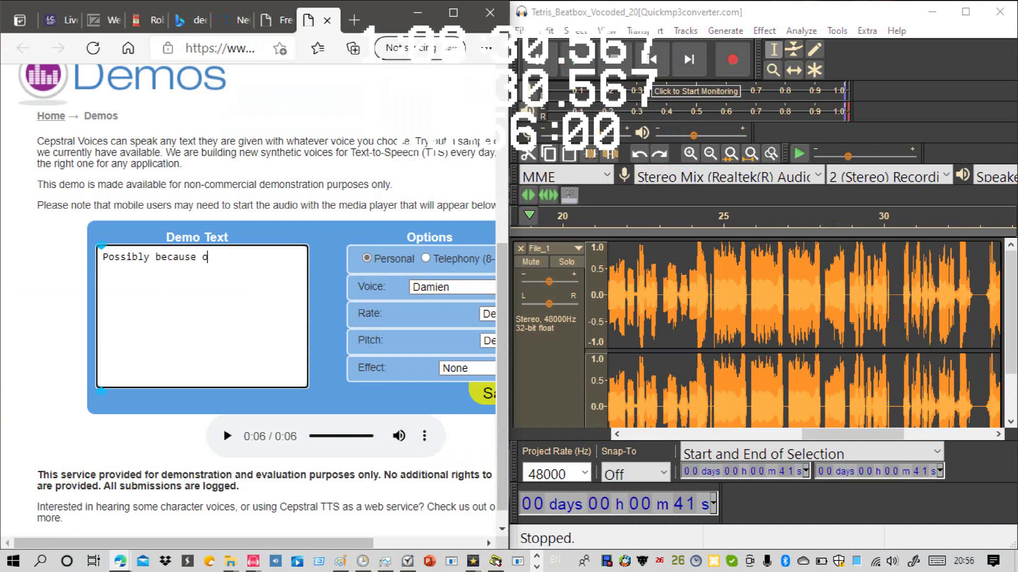
text(f gol)
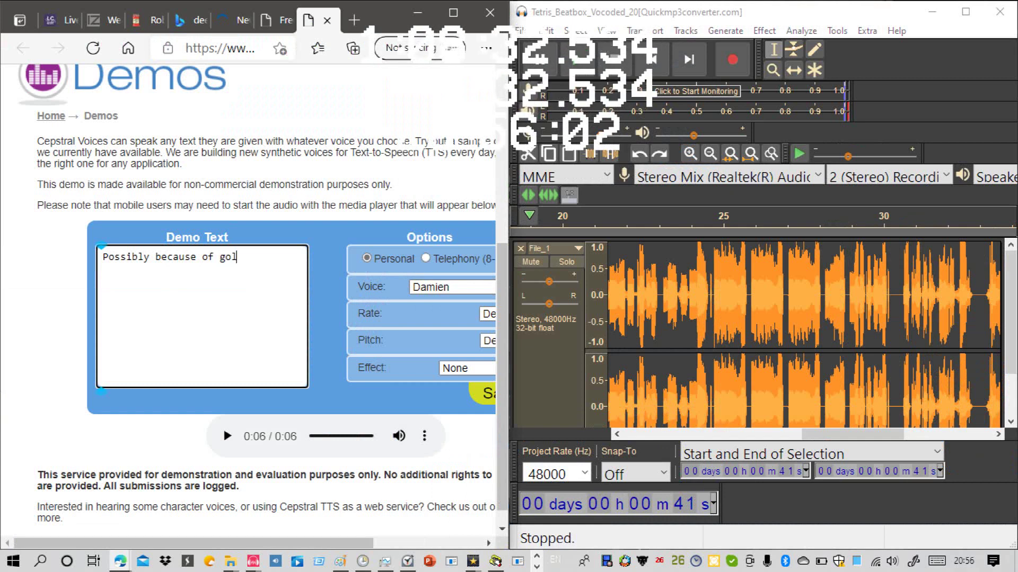
key(BackSpace)
key(BackSpace)
text(lob)
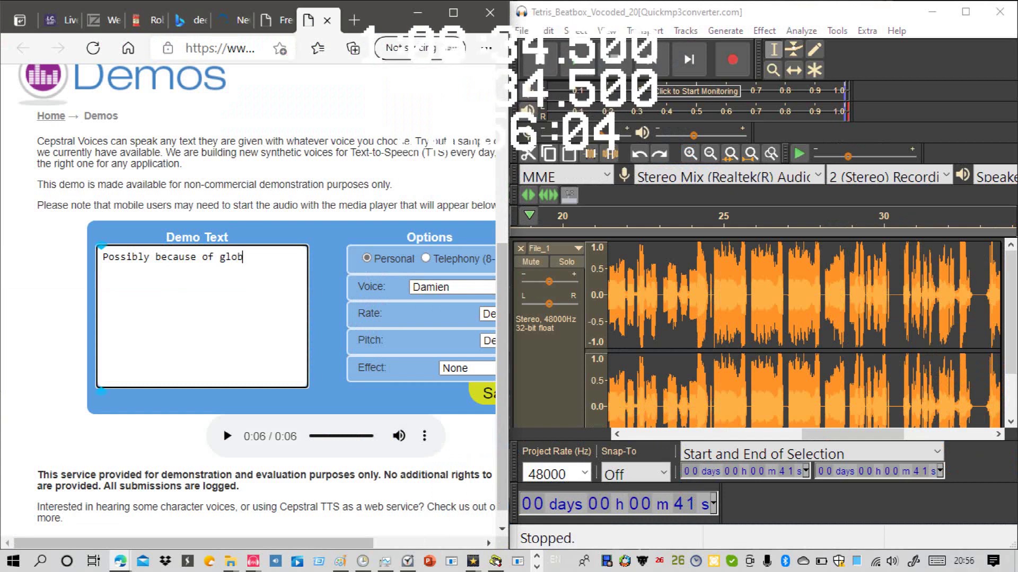
text(al ck)
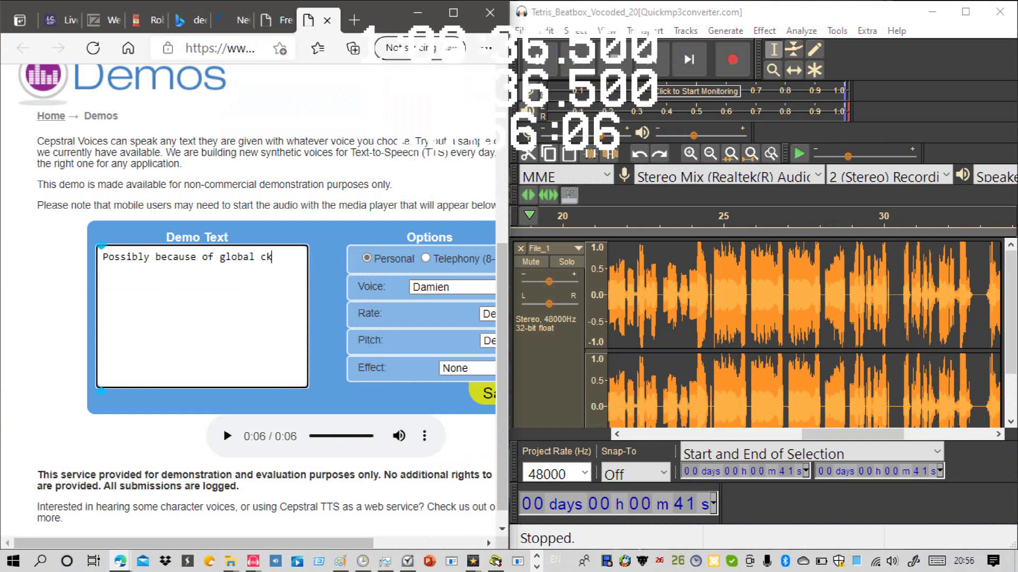
key(BackSpace)
text(lima)
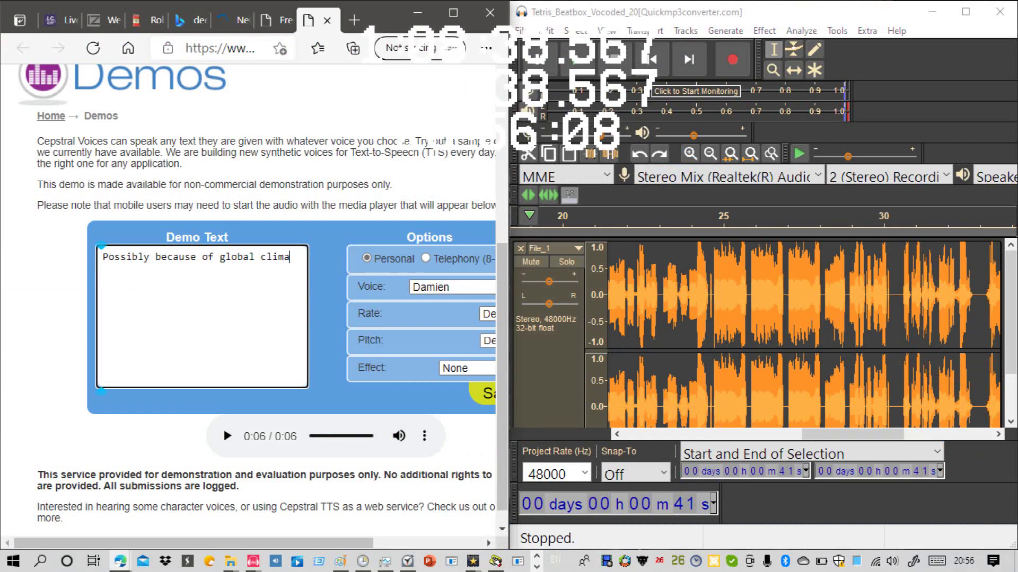
text(te chan)
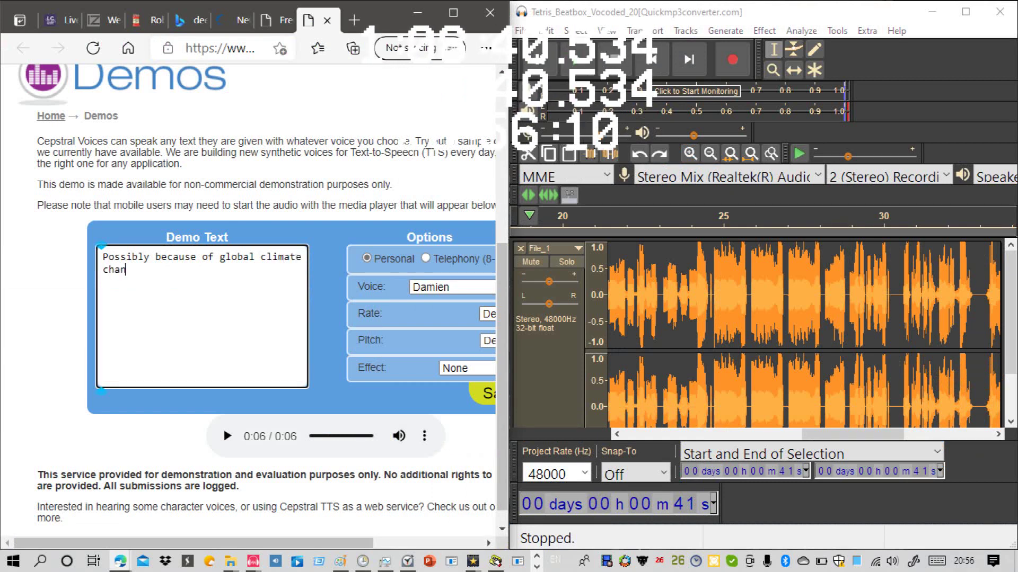
text(ge.)
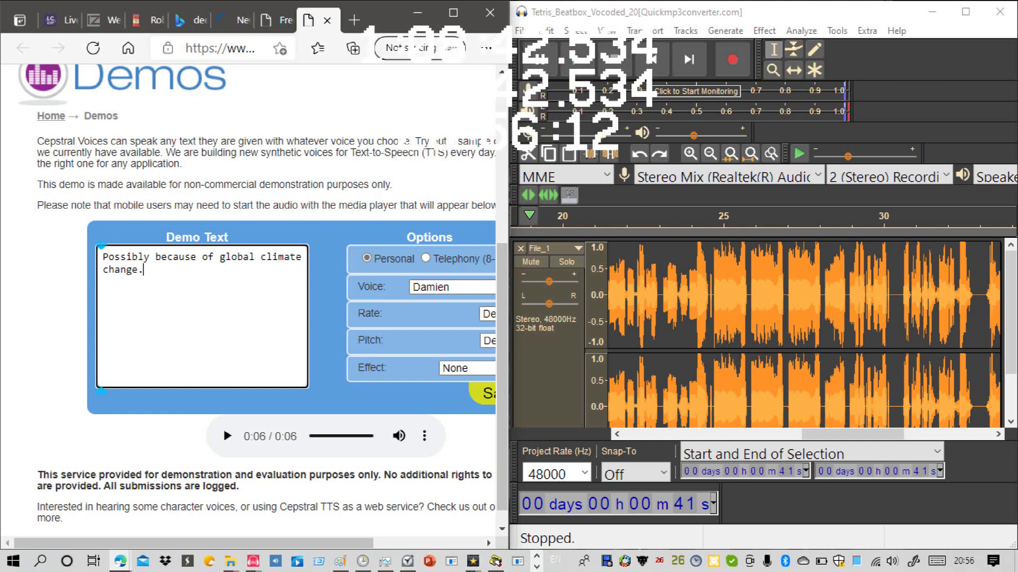
Step: Add "The maps shown are the main cause of global climate change." to the demo text and generate the speech
text( The)
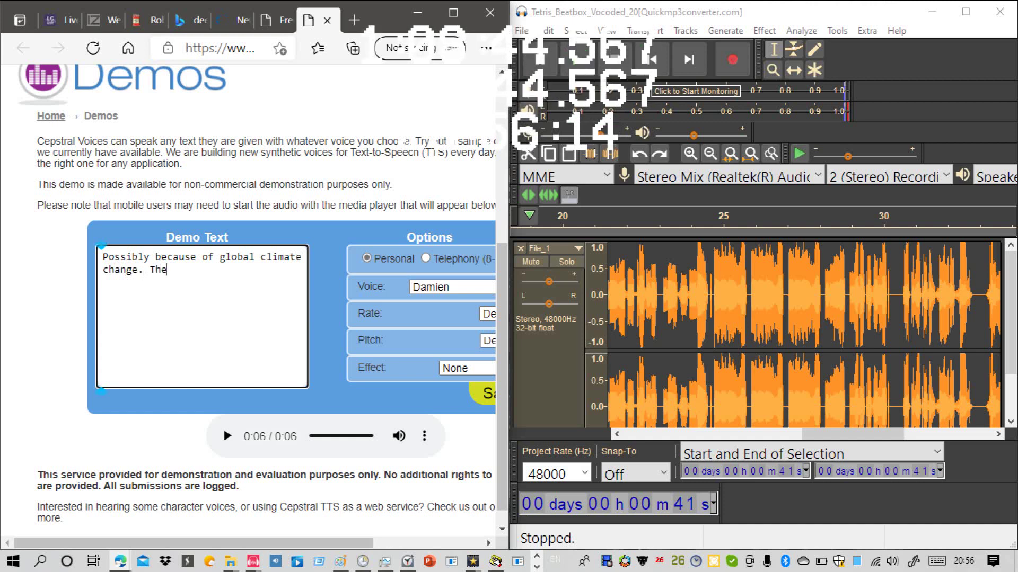
text( map)
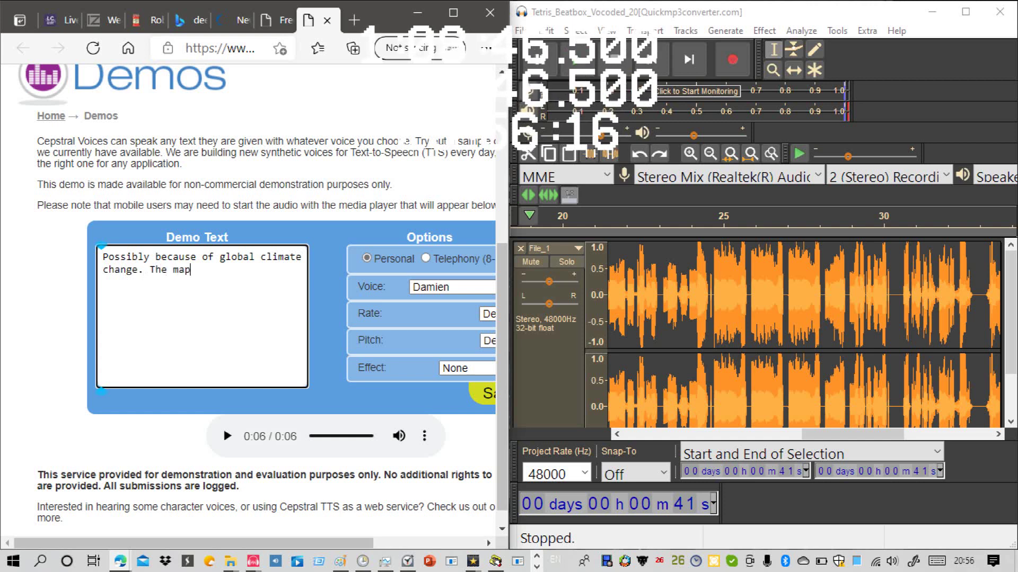
text(s show)
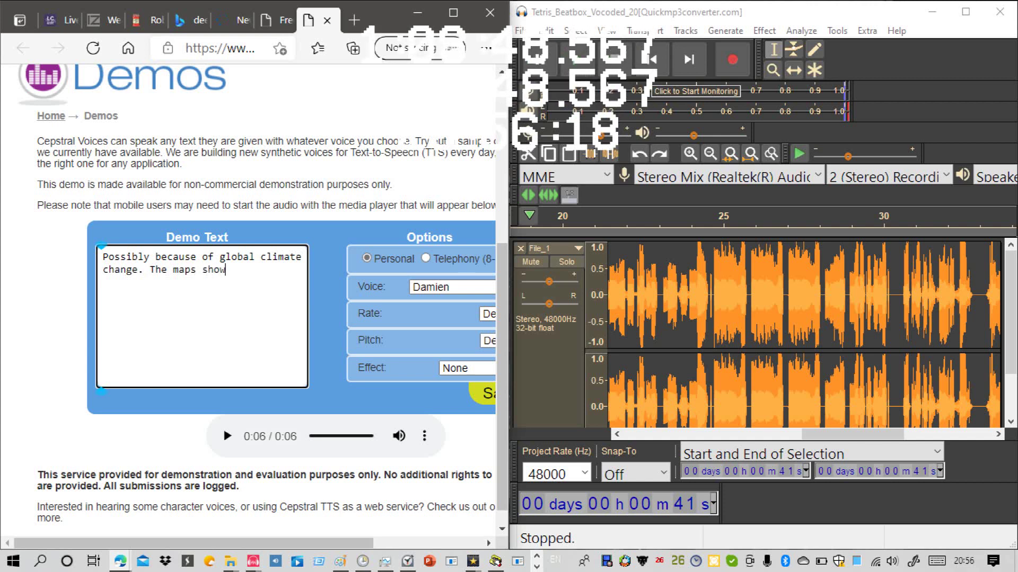
text(n)
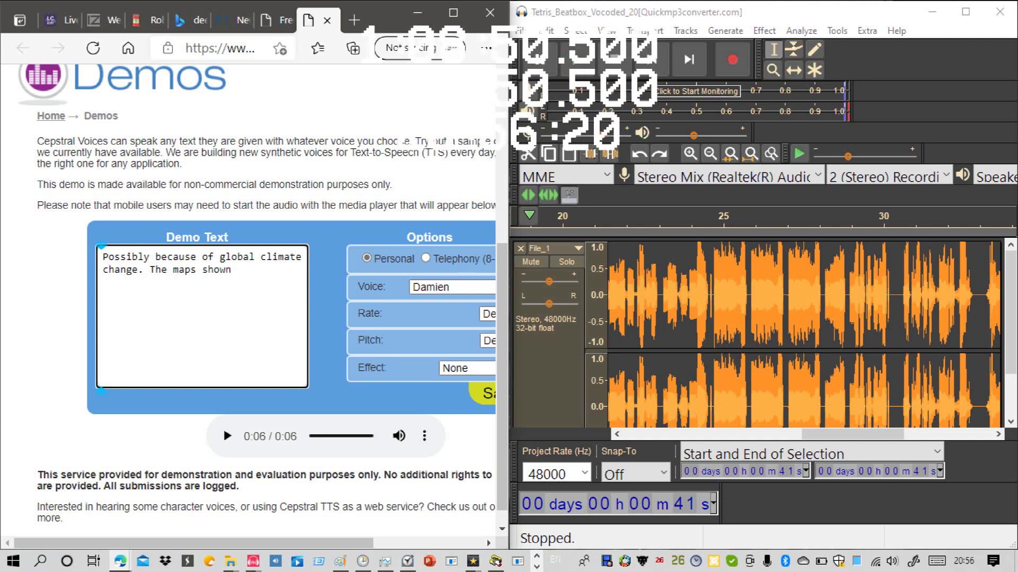
text( are the )
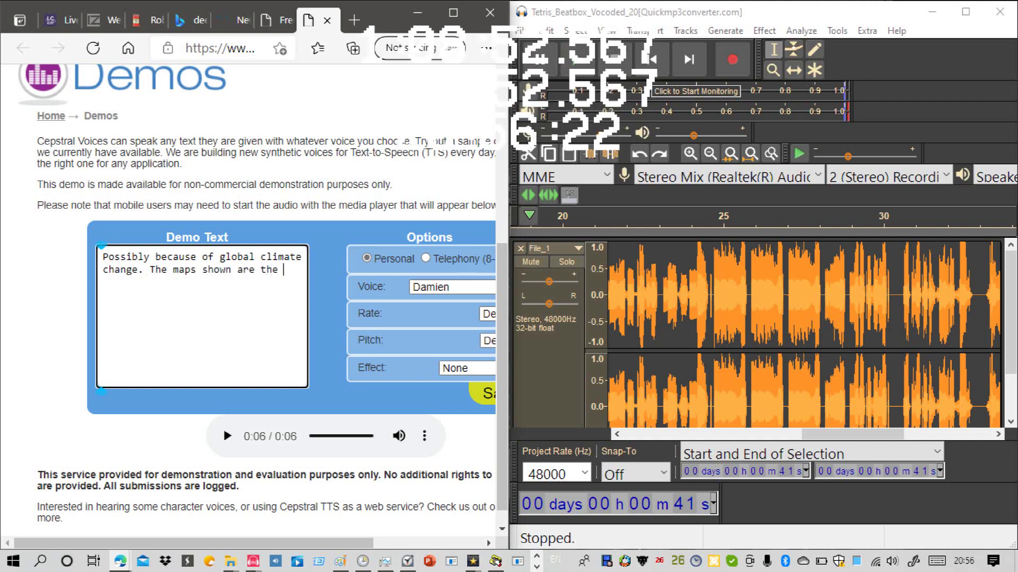
text(main )
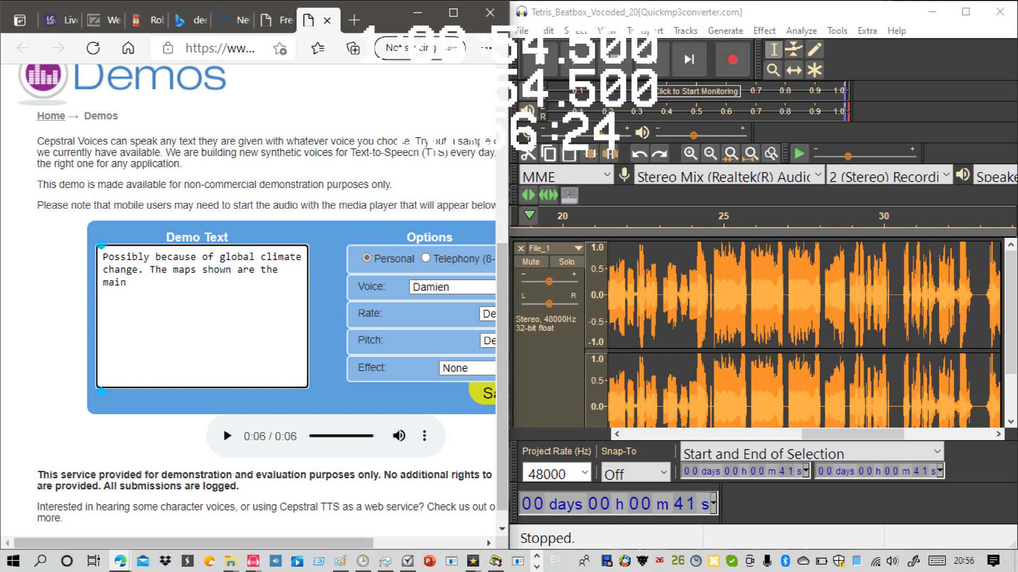
text(cause o)
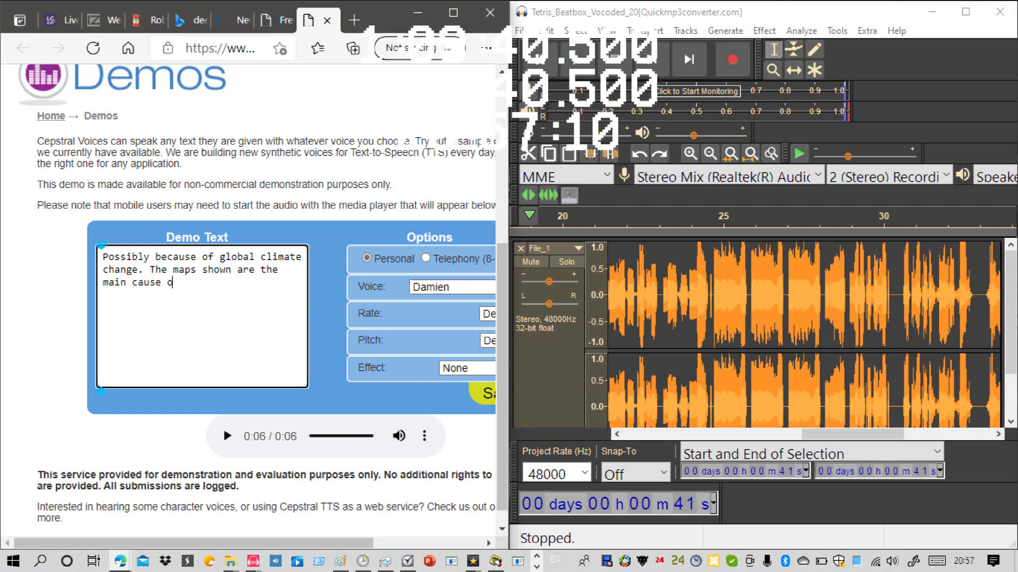
text(f glob)
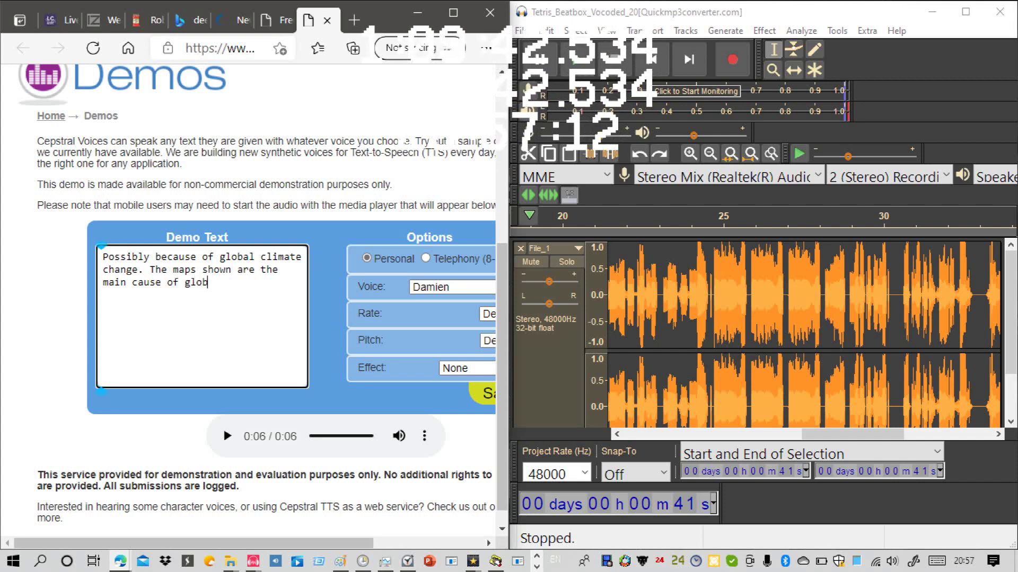
text(al)
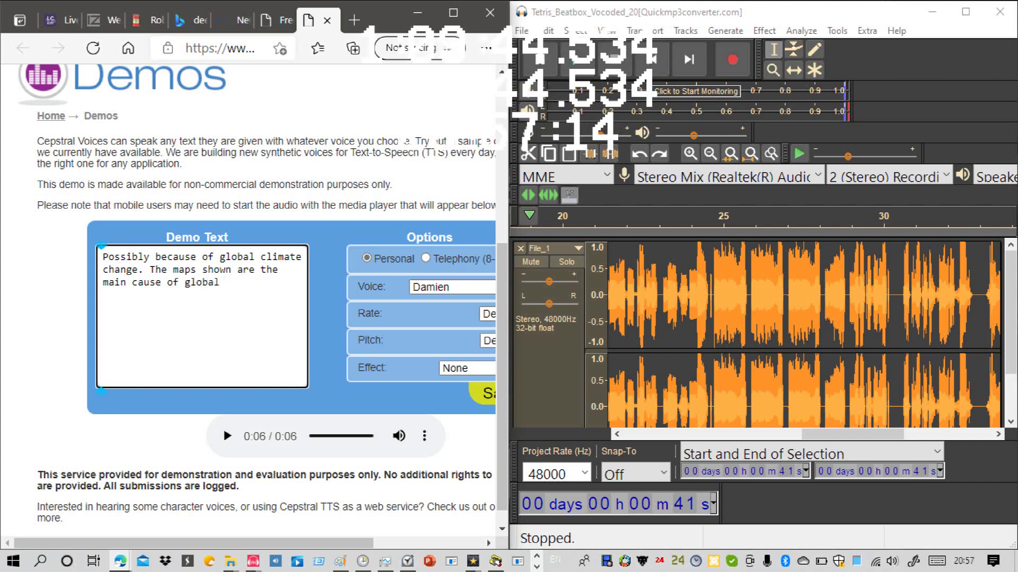
text( climate)
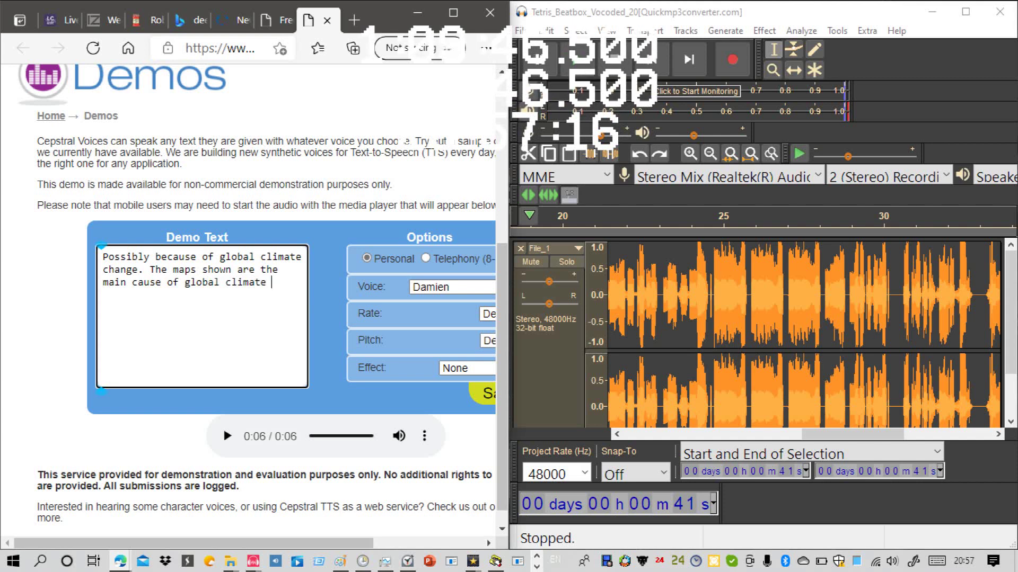
text( chan)
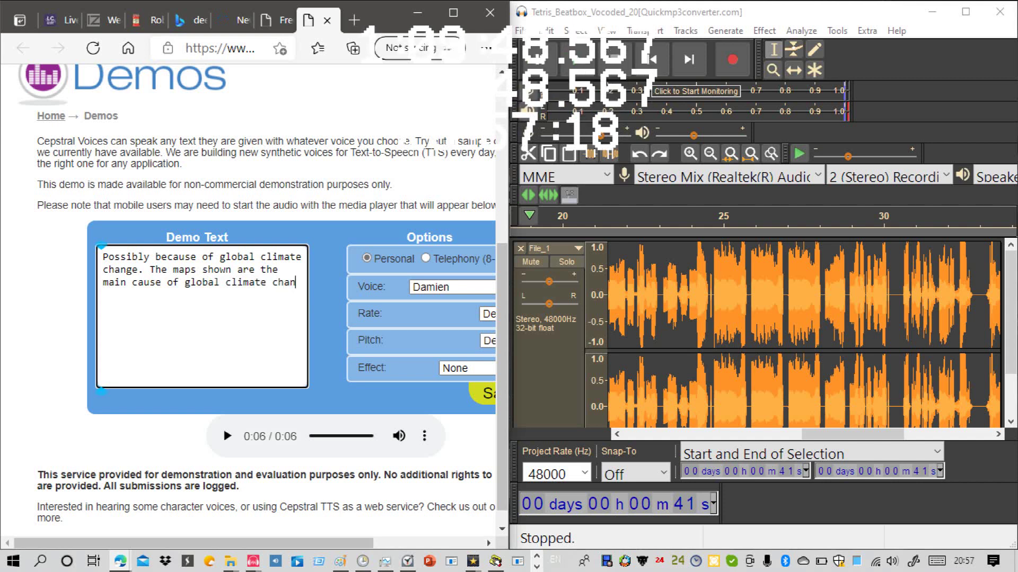
text(ge.)
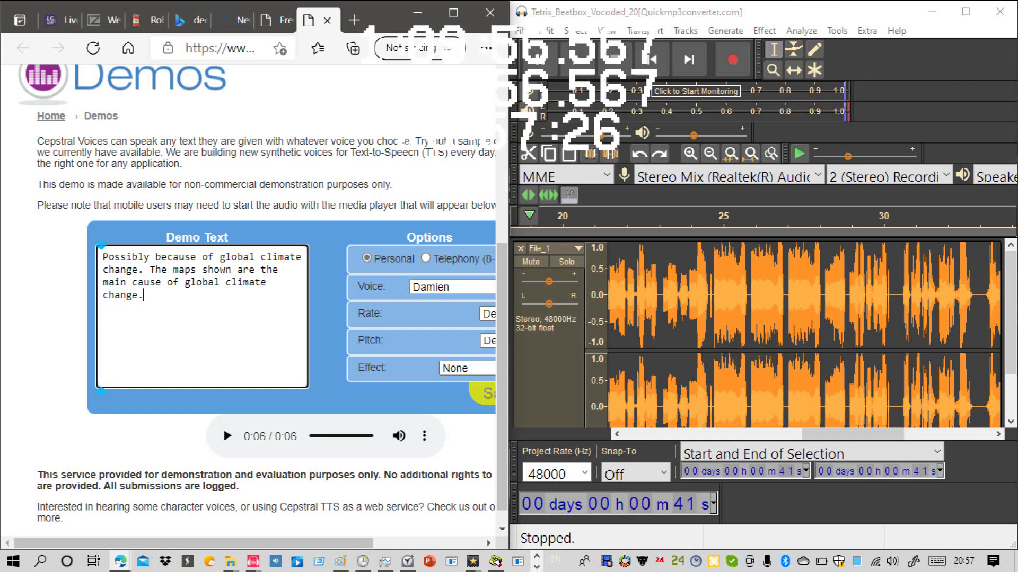
click(487, 394)
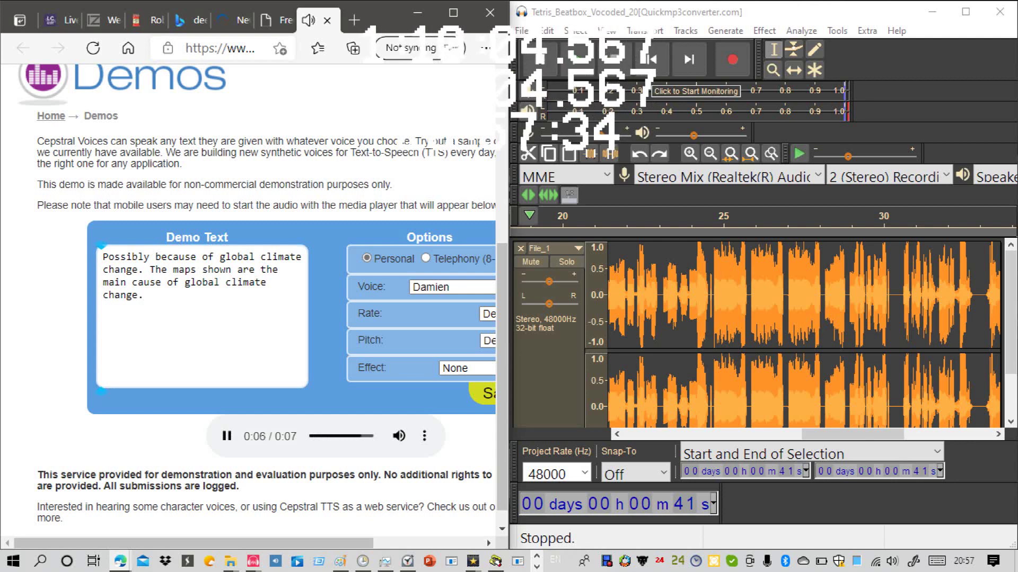
Step: Raise the system volume to 70 for recording at the end of the Audacity track
drag(852, 434, 941, 435)
scroll(902, 339, down, 1)
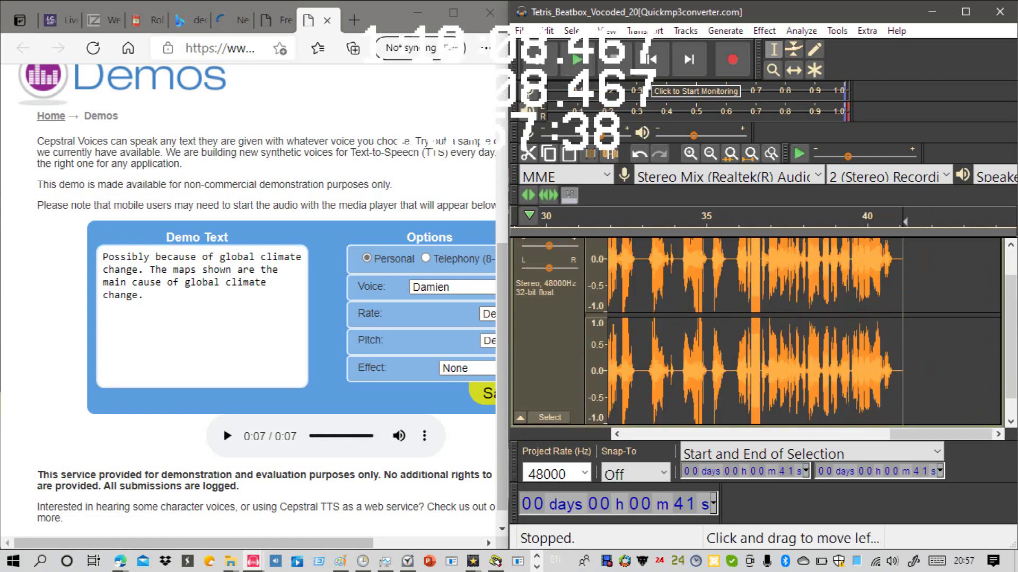
scroll(803, 334, up, 1)
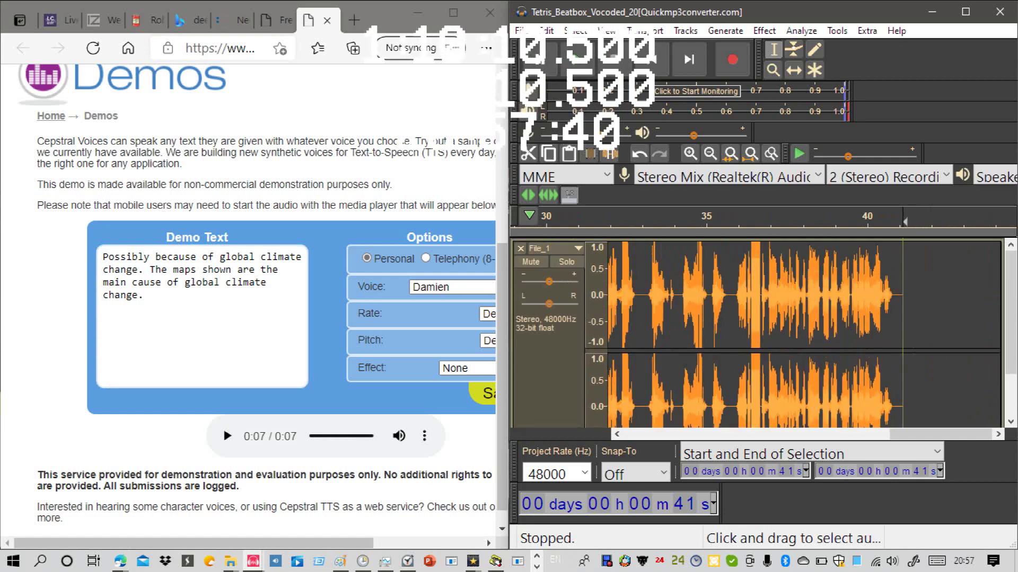
scroll(905, 332, down, 1)
key(XF86AudioRaiseVolume)
key(XF86AudioRaiseVolume)
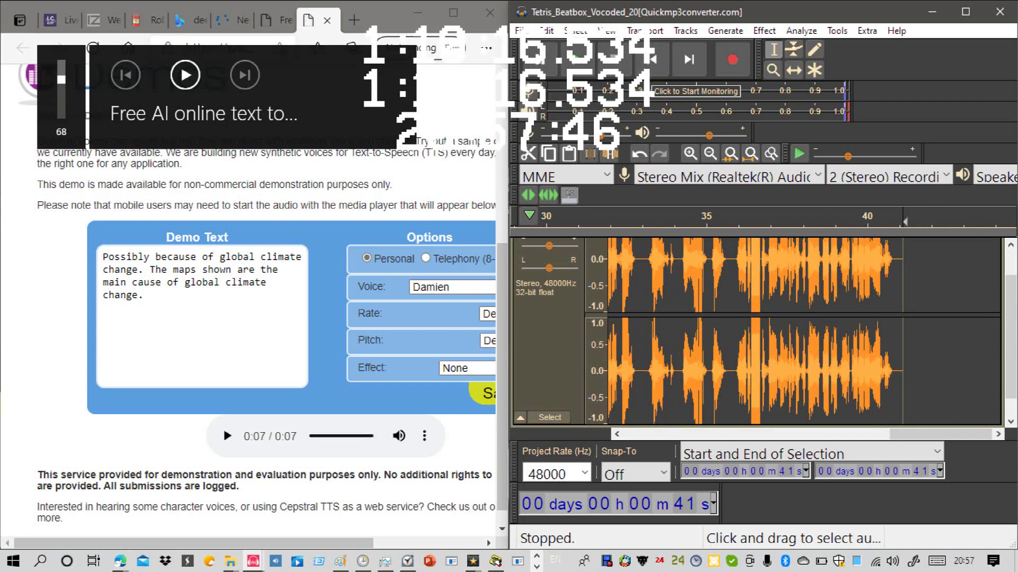
key(XF86AudioRaiseVolume)
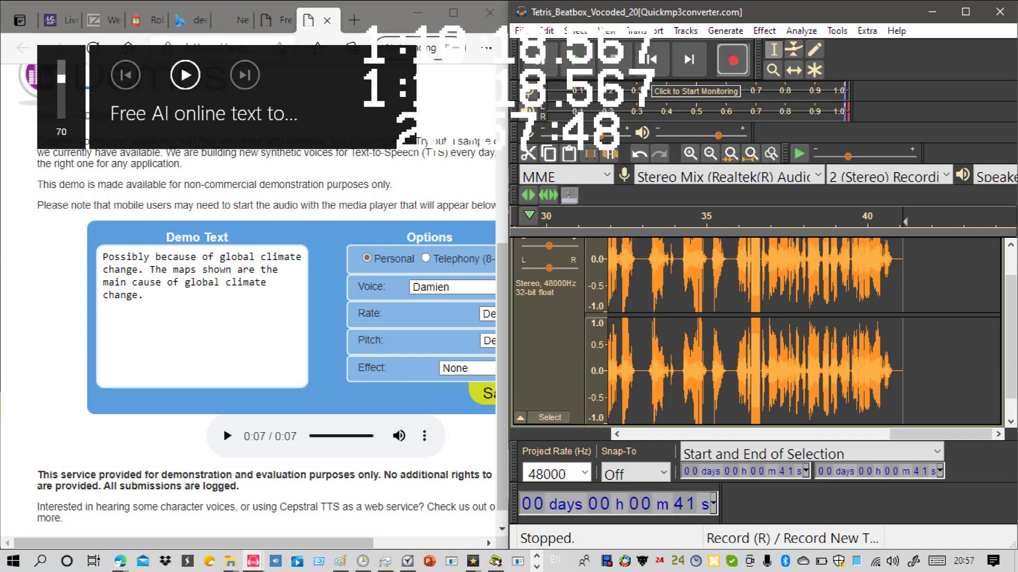
Step: Record the Damien climate change speech onto the track from about 41 s, playing it in the browser during the recording
click(733, 60)
click(227, 436)
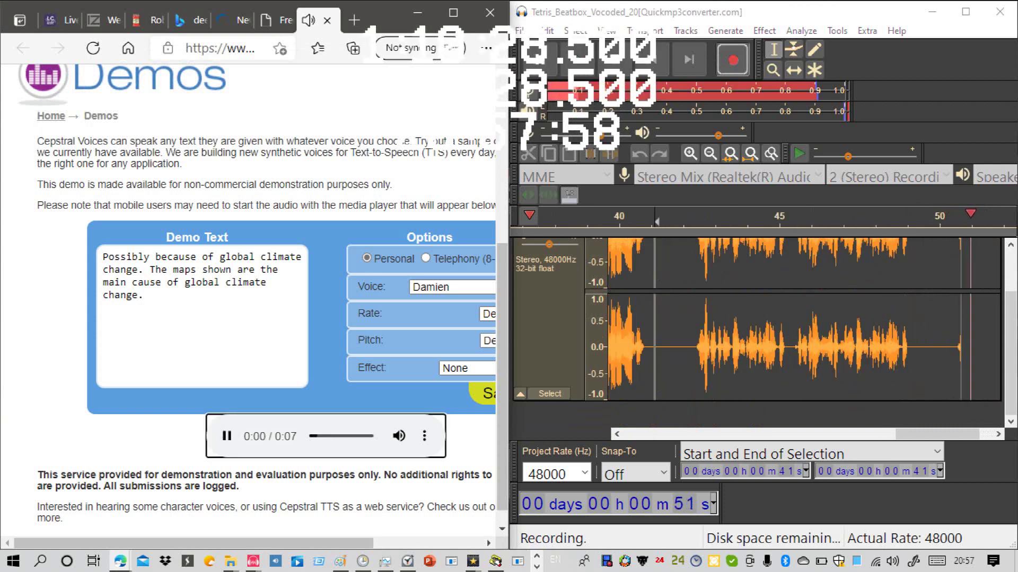
click(615, 59)
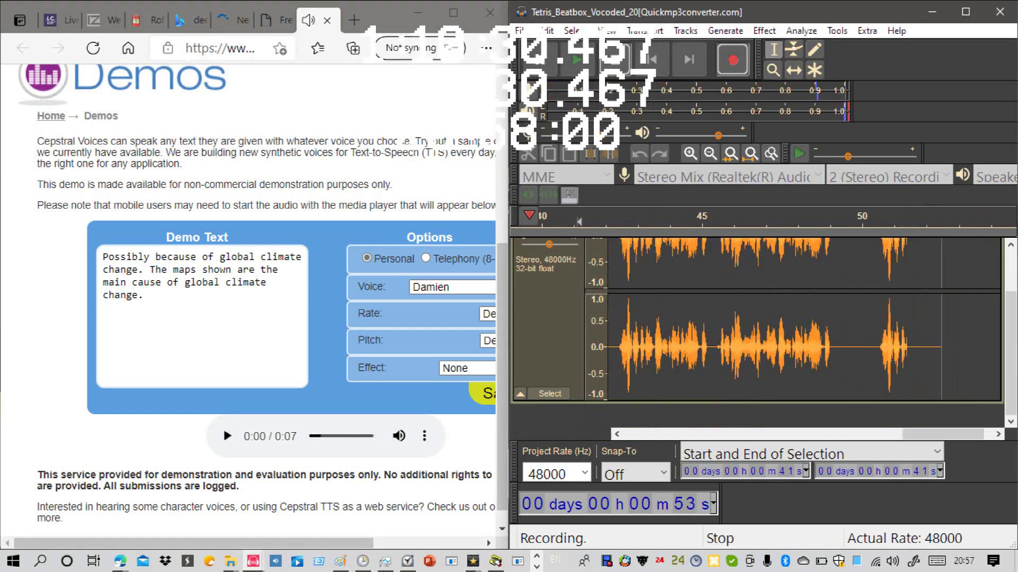
Step: Cut the repeated speech fragment and trailing silence after the climate change phrase, from about 49 s to the track's end
drag(1011, 344, 1011, 303)
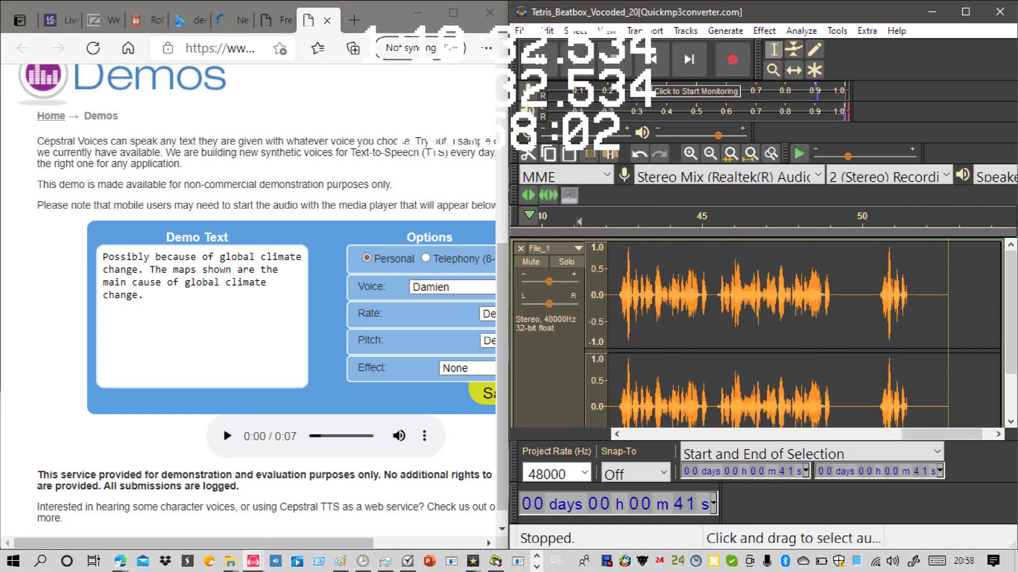
drag(948, 328, 831, 345)
click(527, 154)
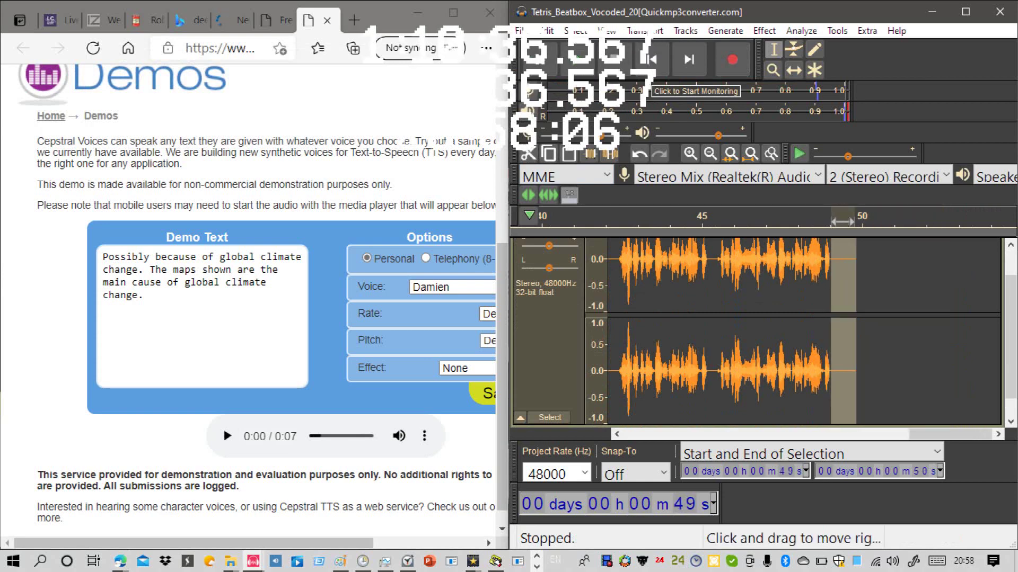
click(528, 153)
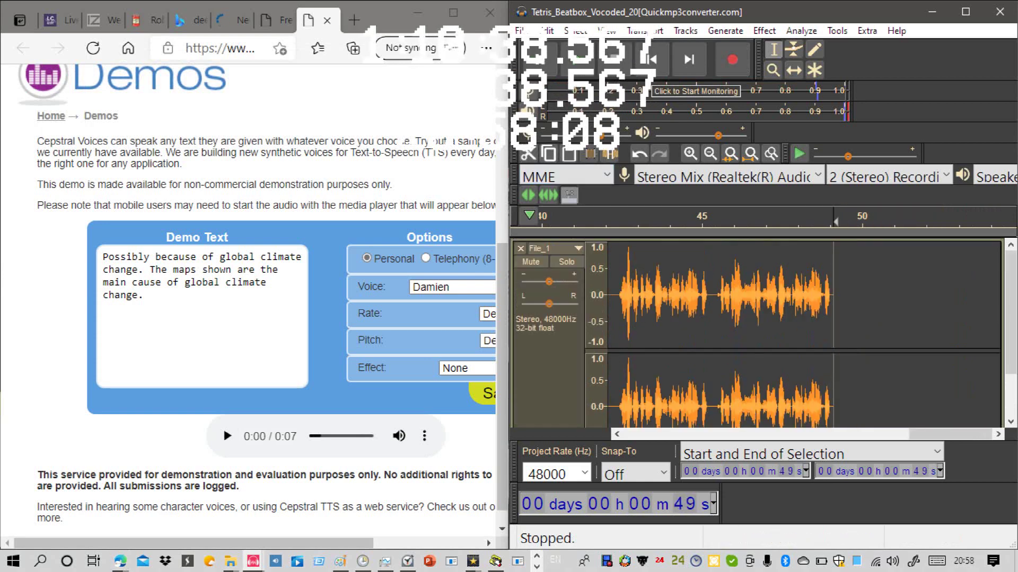
drag(901, 435, 898, 434)
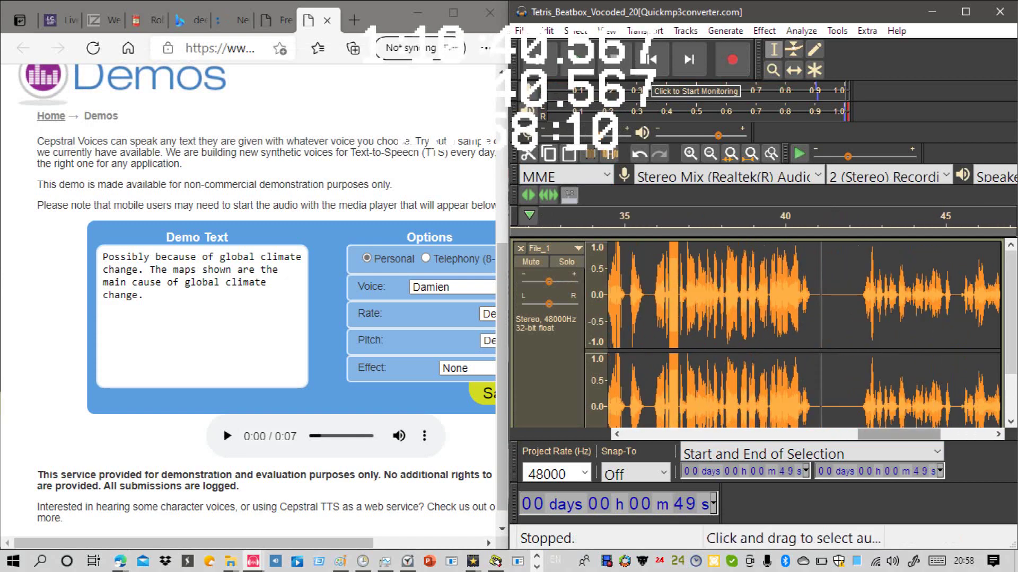
Step: Cut the silent gap before the climate change phrase, from about 41 s to 42 s on the track
drag(860, 371, 814, 371)
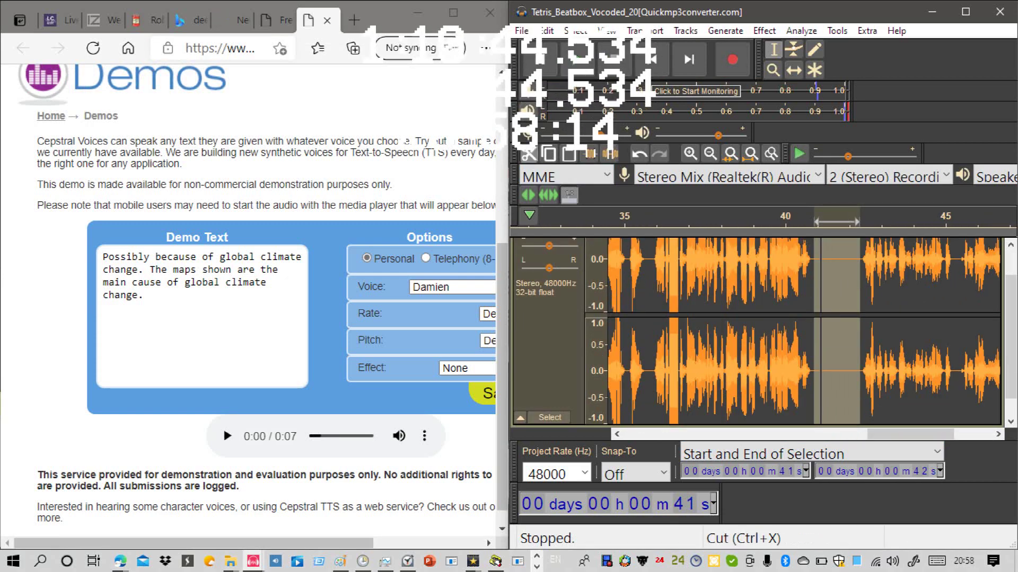
click(528, 153)
scroll(814, 318, up, 1)
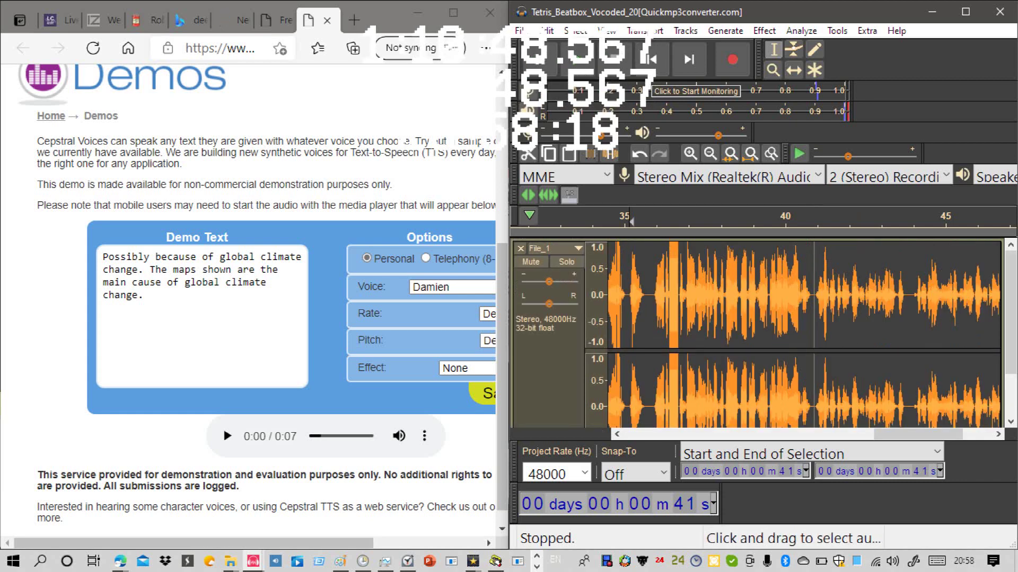
Step: Play the track from about 35 s through the climate change phrase at a lower volume, and place the cursor at the track's end
click(629, 318)
key(space)
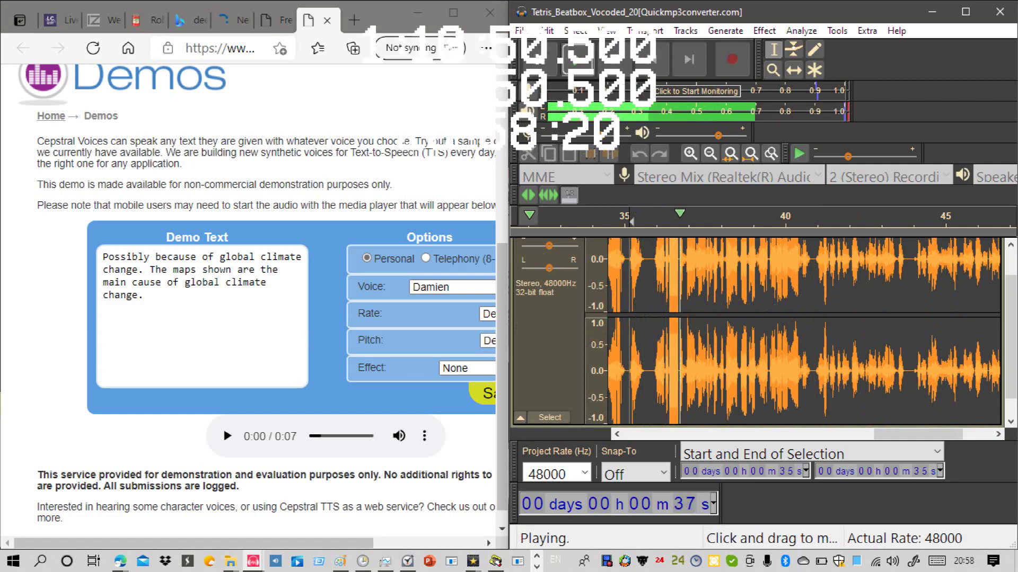
key(XF86AudioLowerVolume)
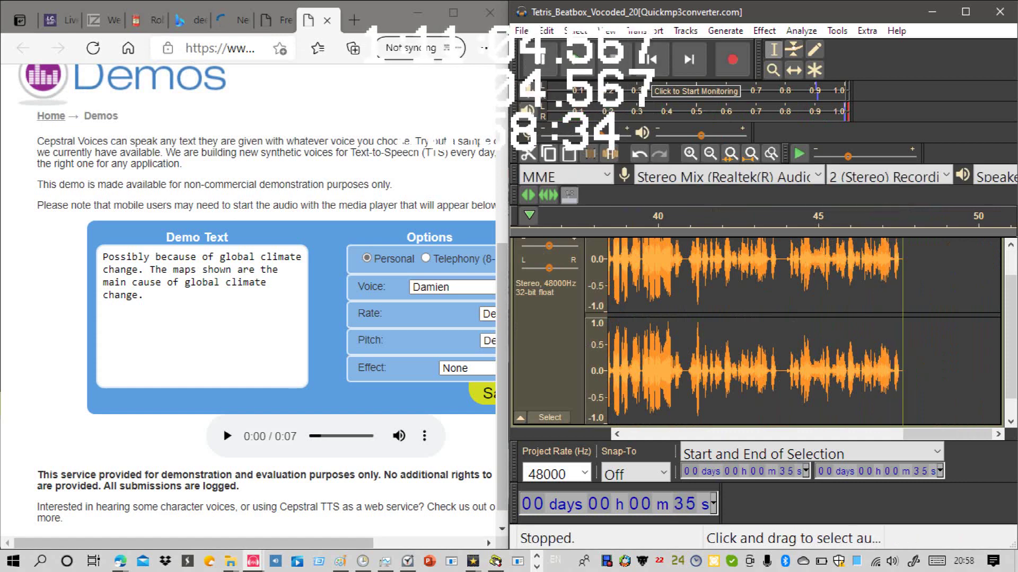
click(903, 344)
Step: Switch to the browser's speech demo, set the voice to Dallas and clear the demo text
click(201, 329)
key(ctrl+a)
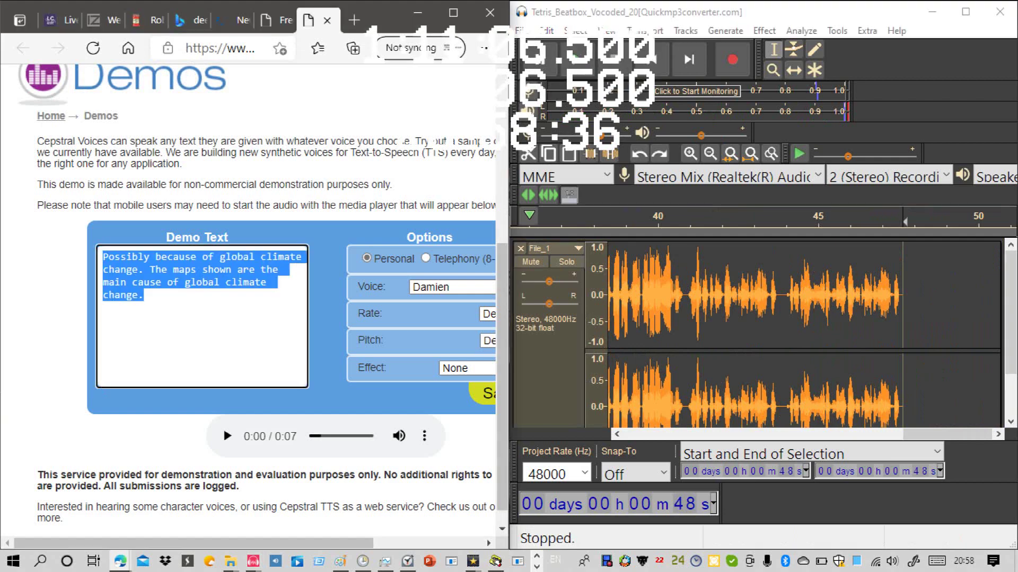
key(BackSpace)
click(452, 287)
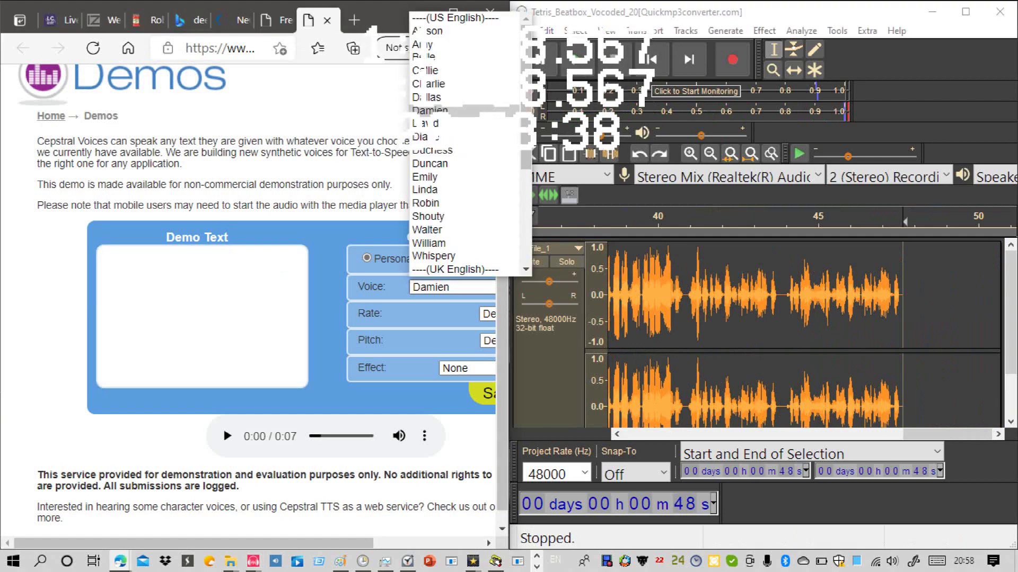
click(427, 98)
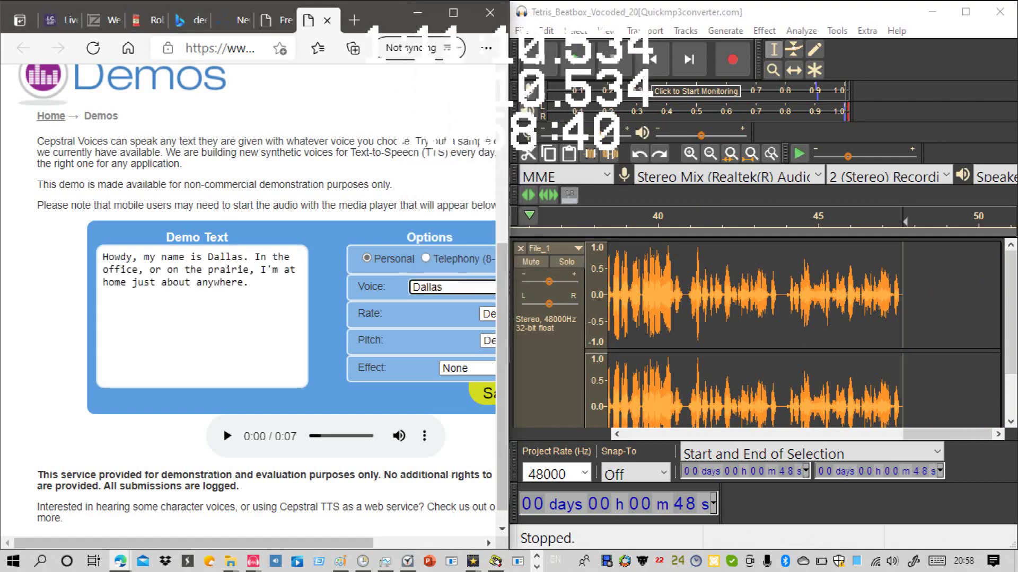
drag(265, 290, 74, 249)
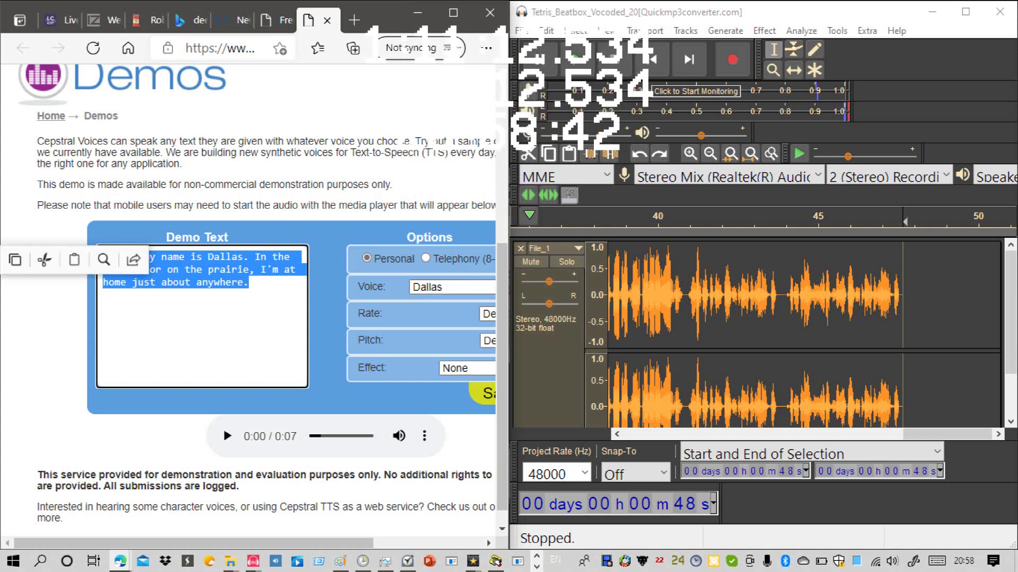
key(Delete)
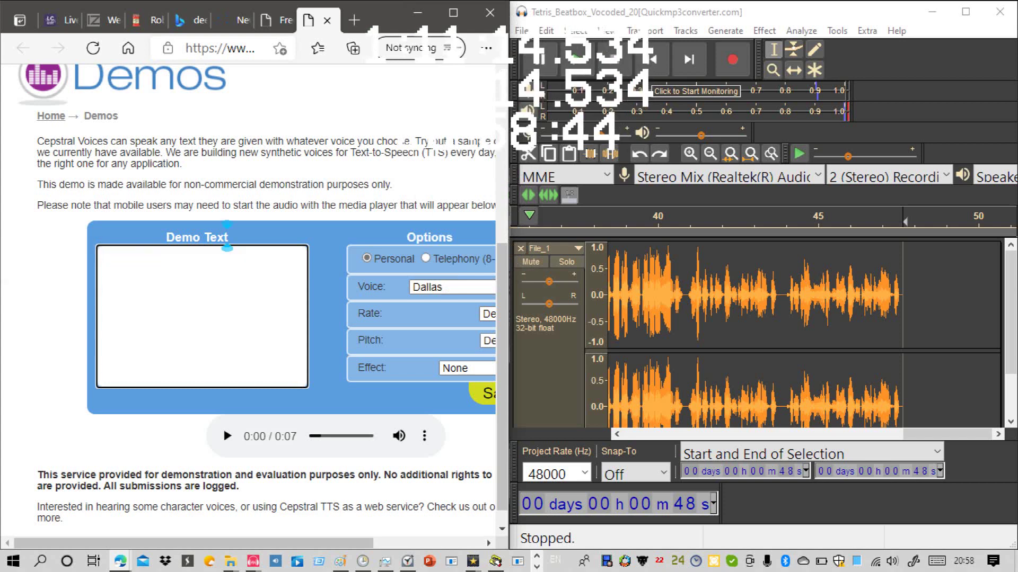
key(ctrl+v)
key(ctrl+a)
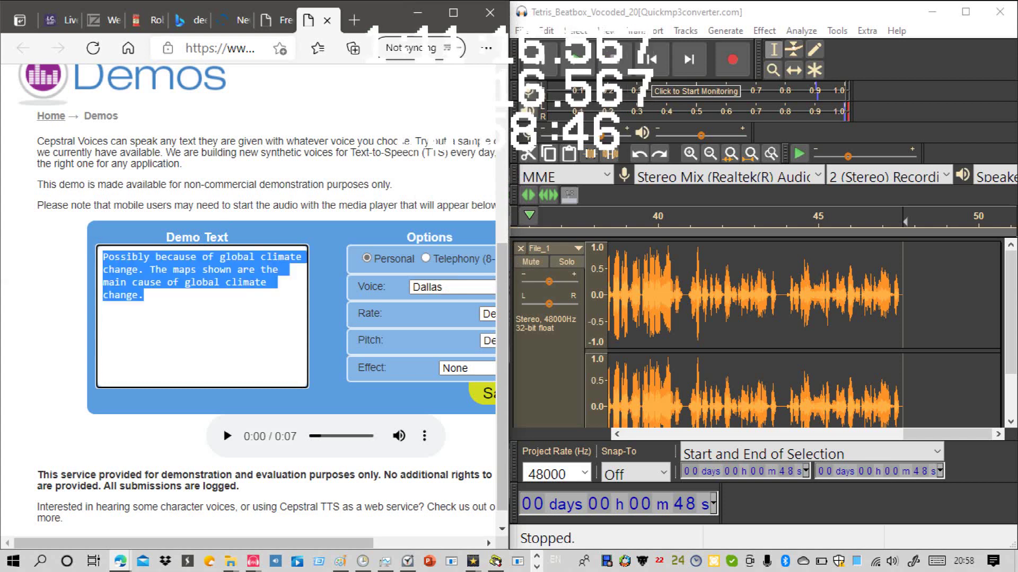
key(Delete)
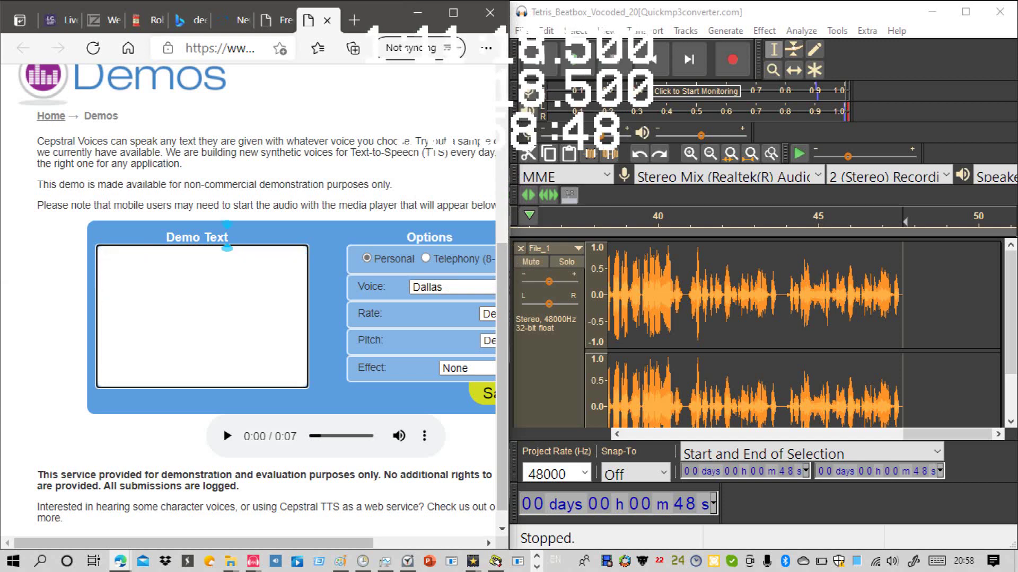
Step: Enter the start of Dallas's line, "Yall, I'm really", in the demo text
text(Y)
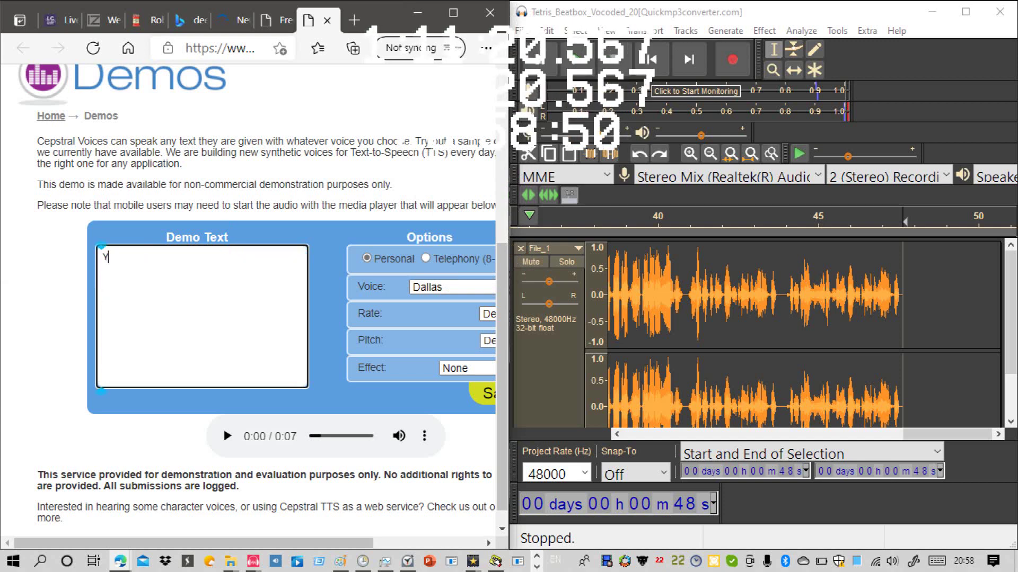
text(a)
text(')
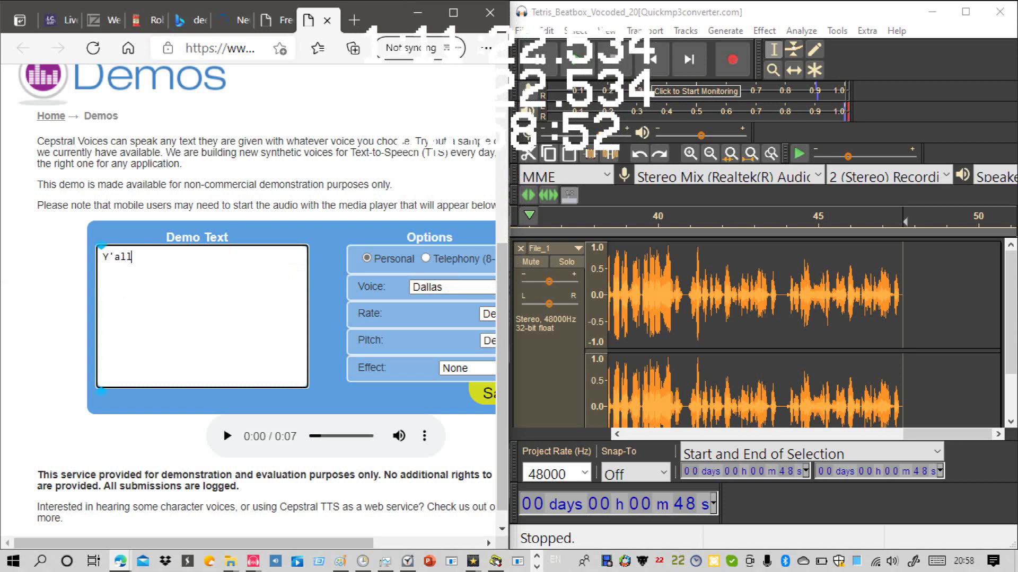
key(BackSpace)
key(BackSpace)
key(BackSpace)
key(BackSpace)
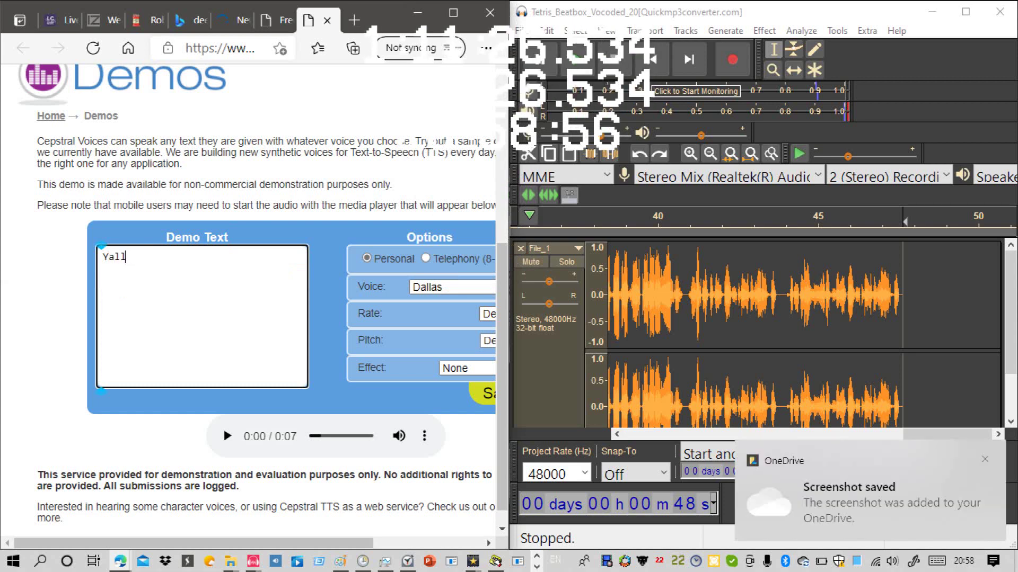
text(, )
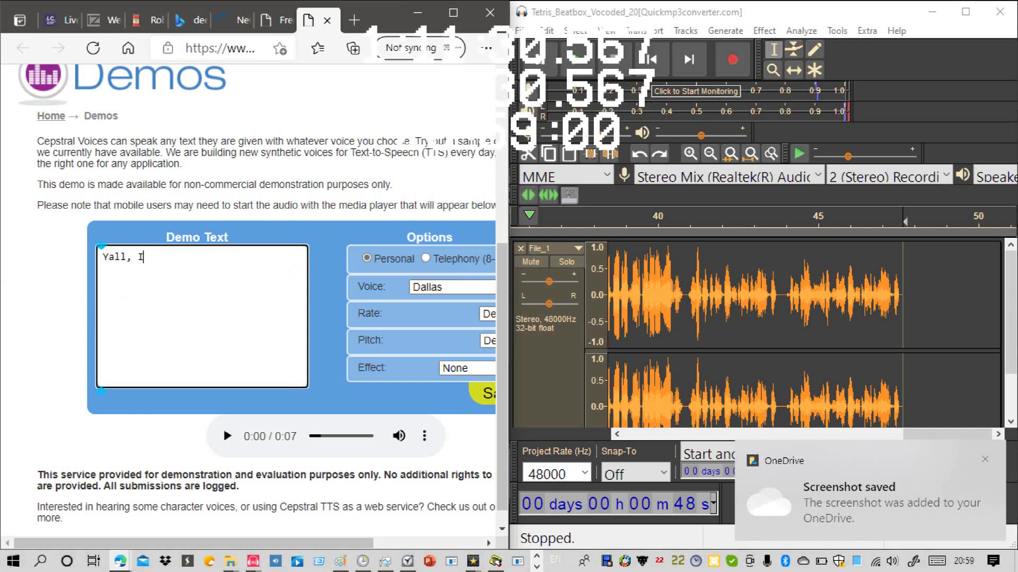
text(I'm )
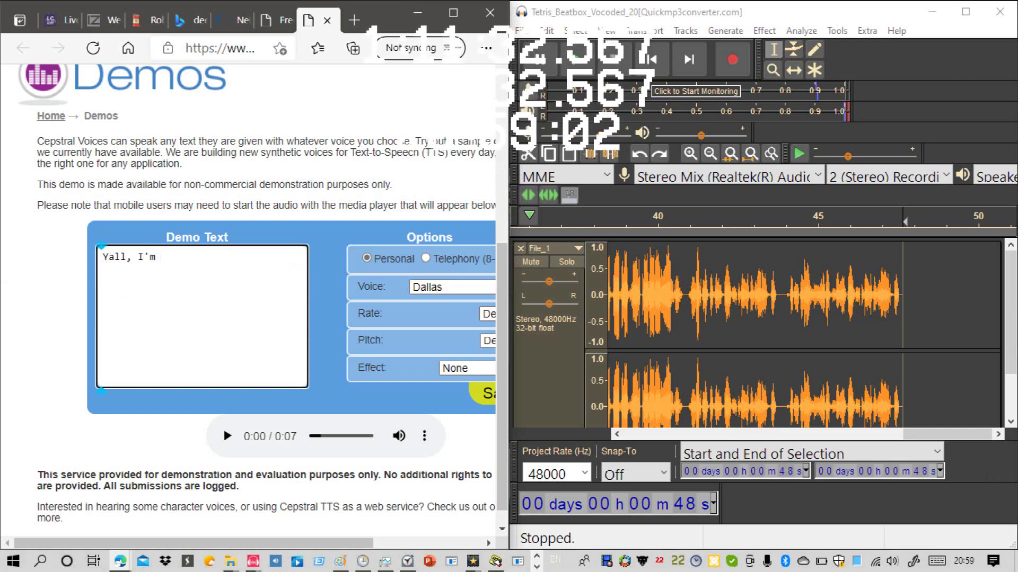
text(really )
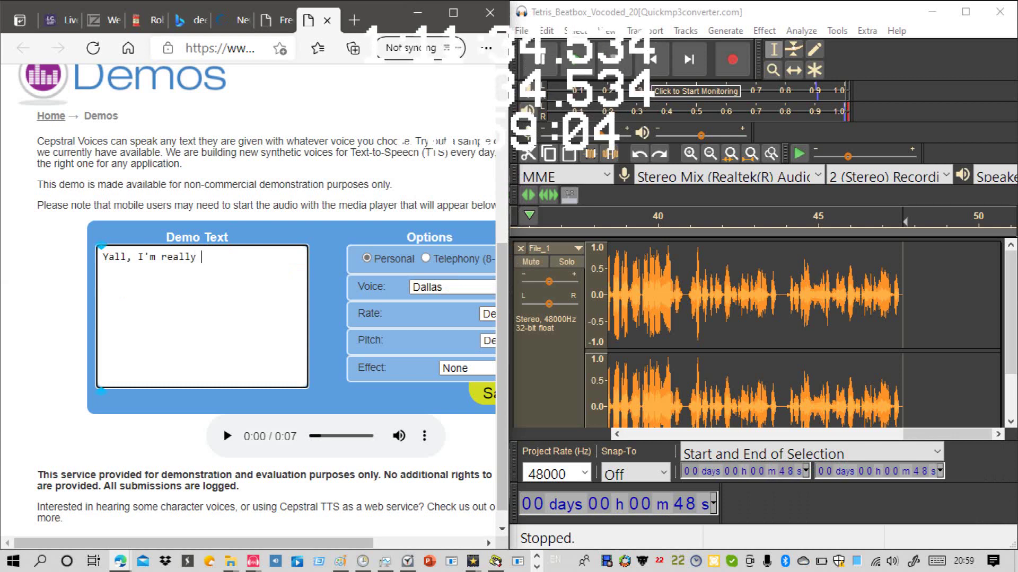
Step: Try to complete the demo text as "Yall, I'm really worried about the outcome of this event." and generate its speech
text(worried )
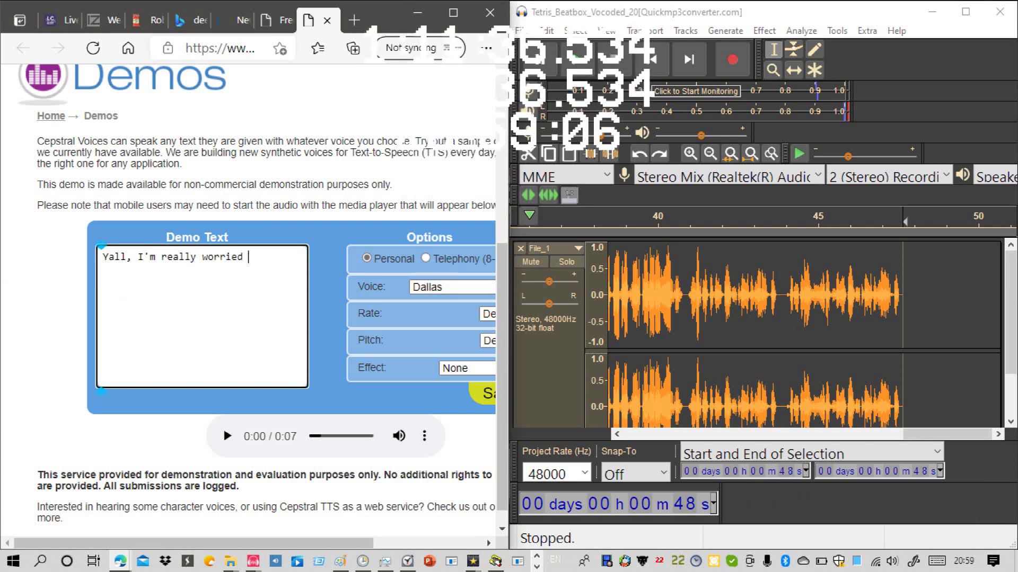
text(abpu)
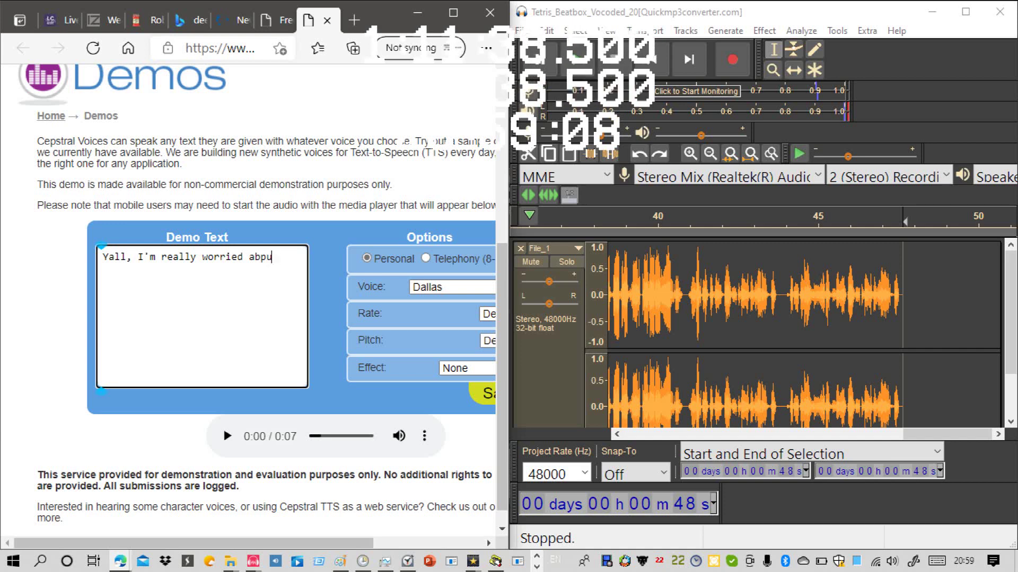
key(BackSpace)
key(BackSpace)
text(out )
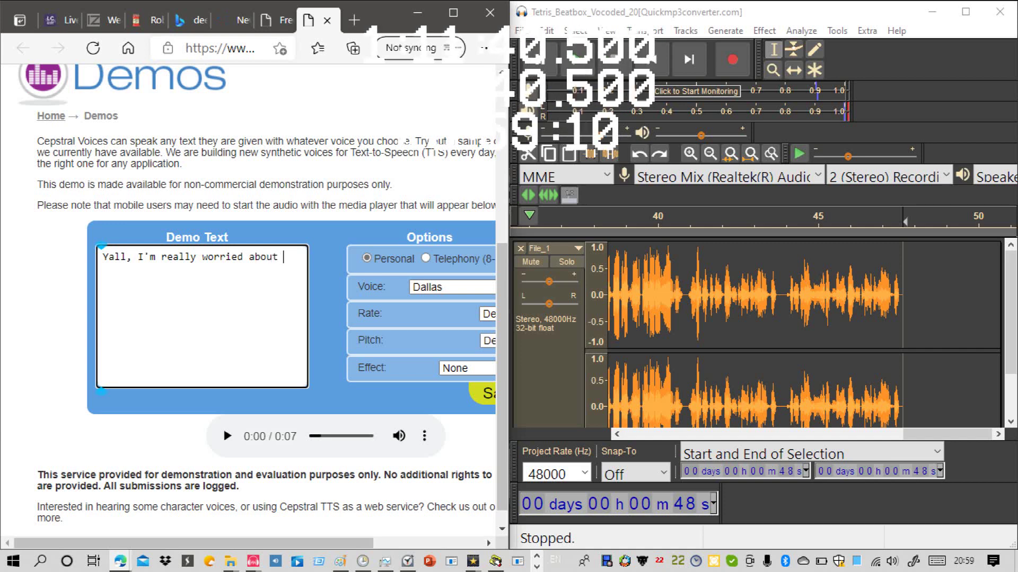
text(the)
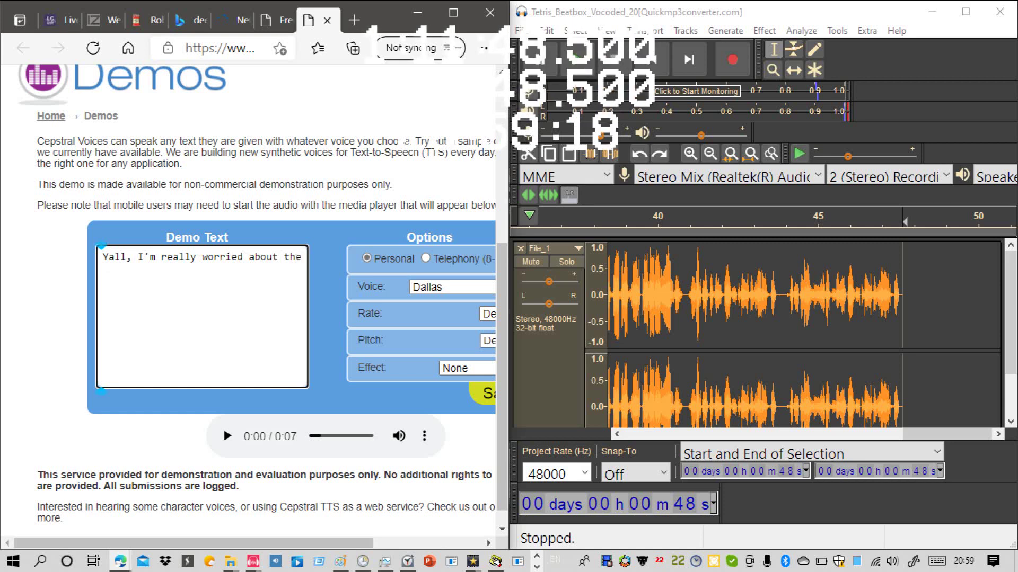
text(out)
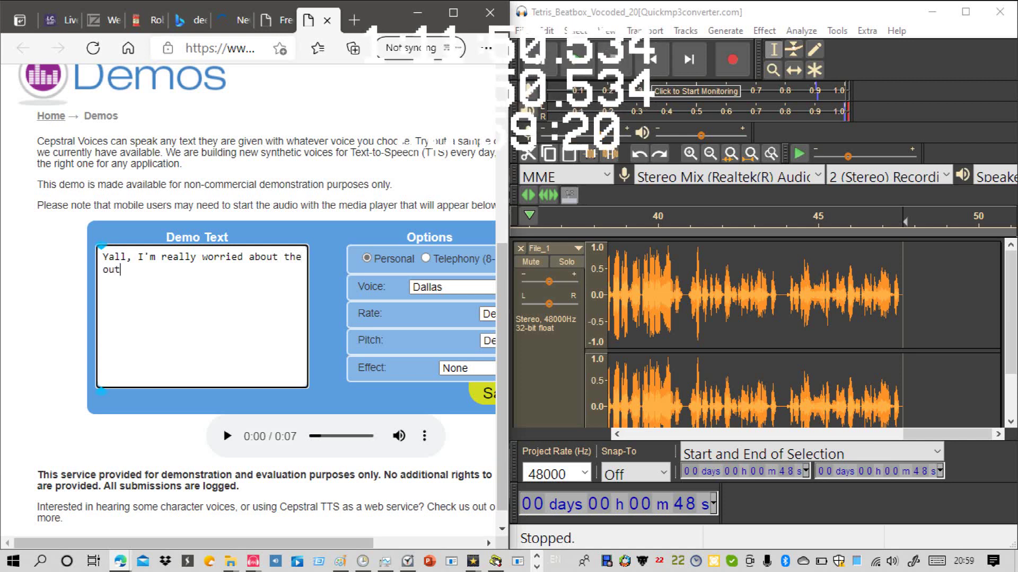
text(come)
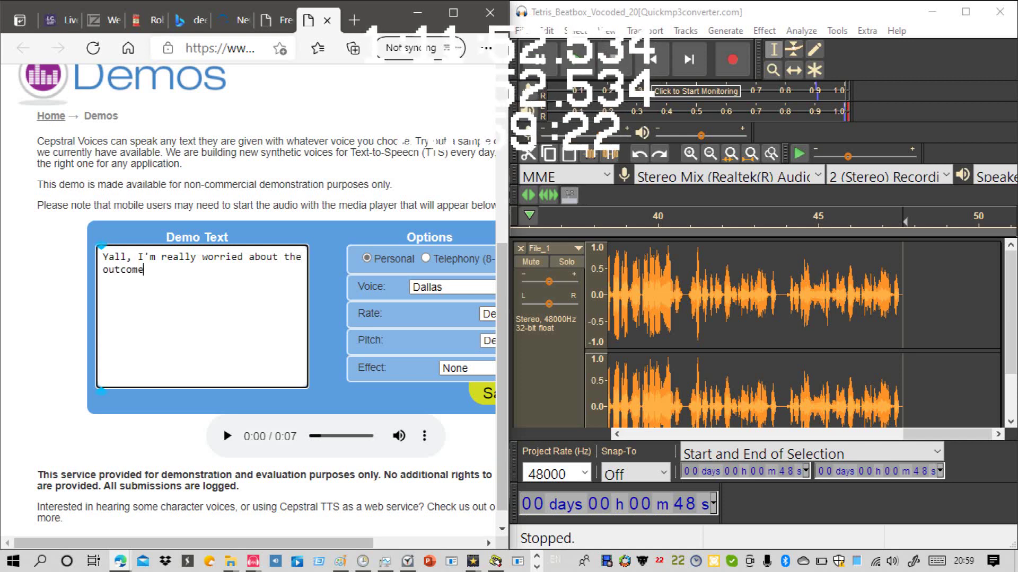
text( of th)
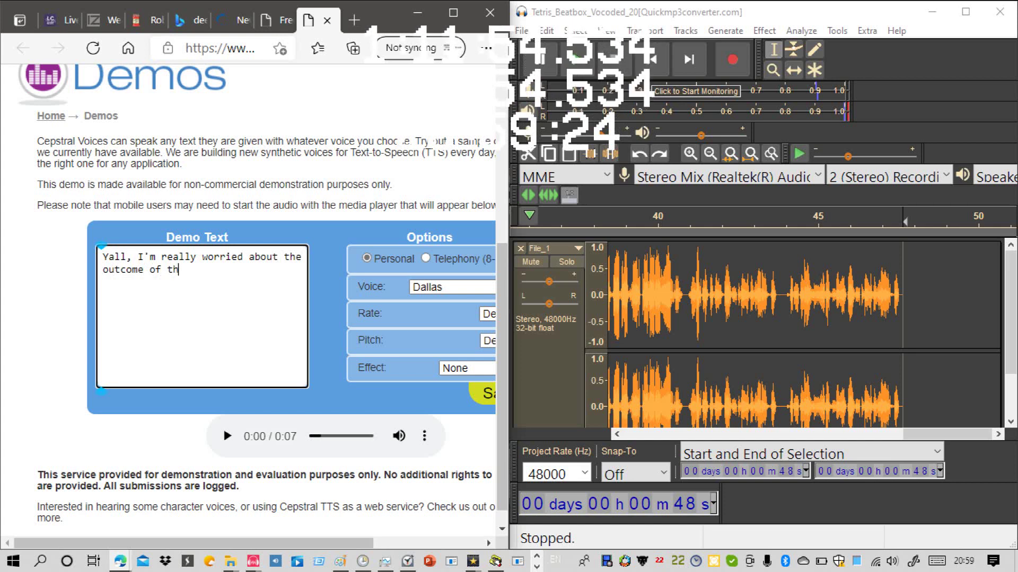
text(is event)
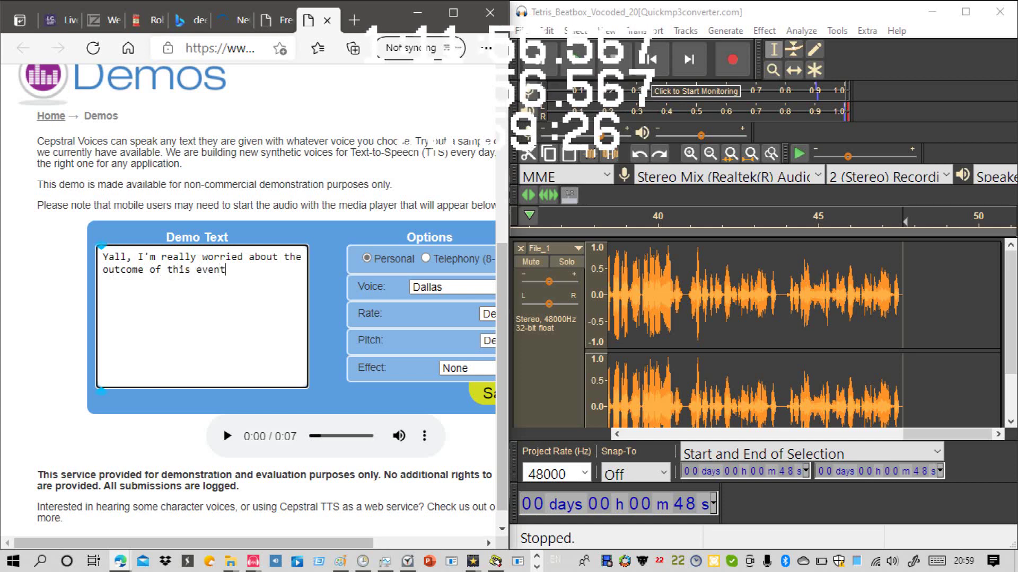
text(.)
click(486, 394)
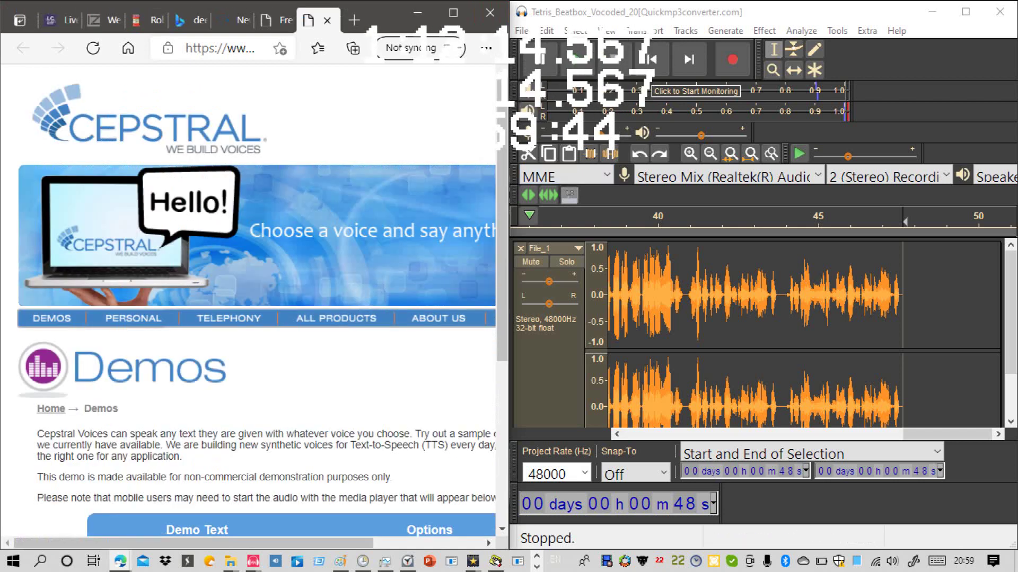
Step: Choose Dallas as the voice for the text-to-speech demo
scroll(254, 300, down, 5)
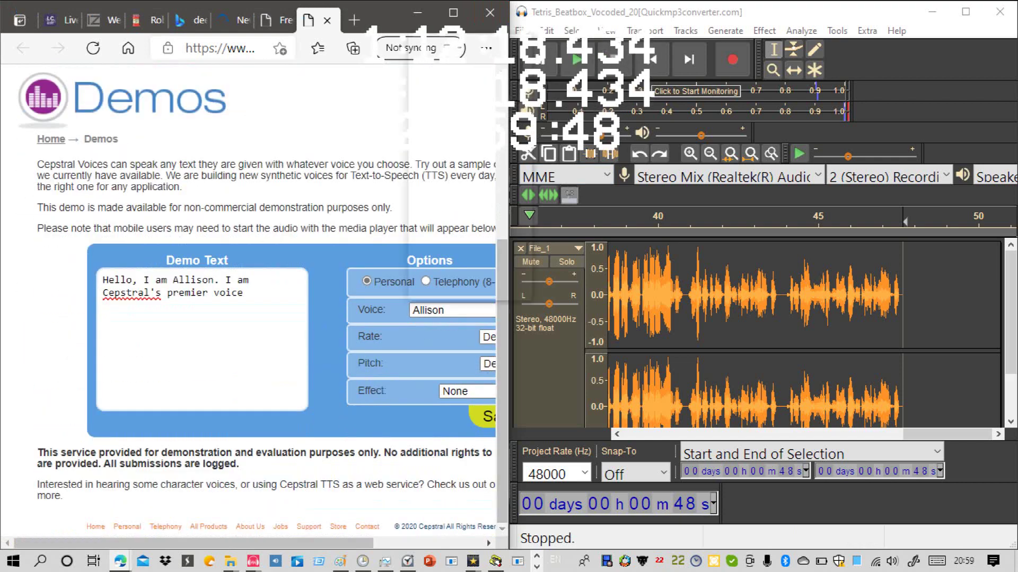
click(451, 310)
click(427, 121)
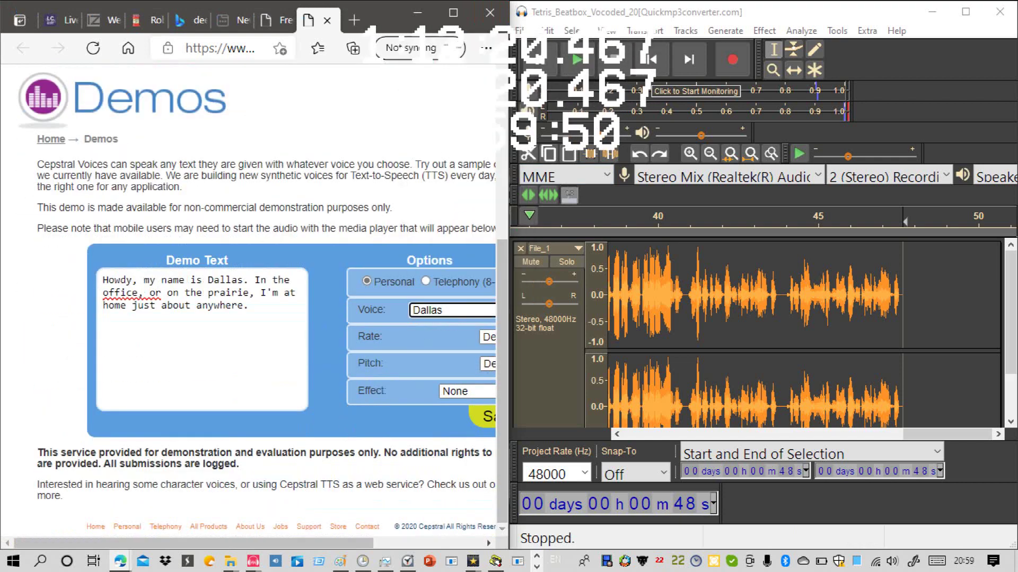
Step: Replace the sample demo text with "Yall, I'm worried about the outcome of this event."
drag(255, 307, 98, 279)
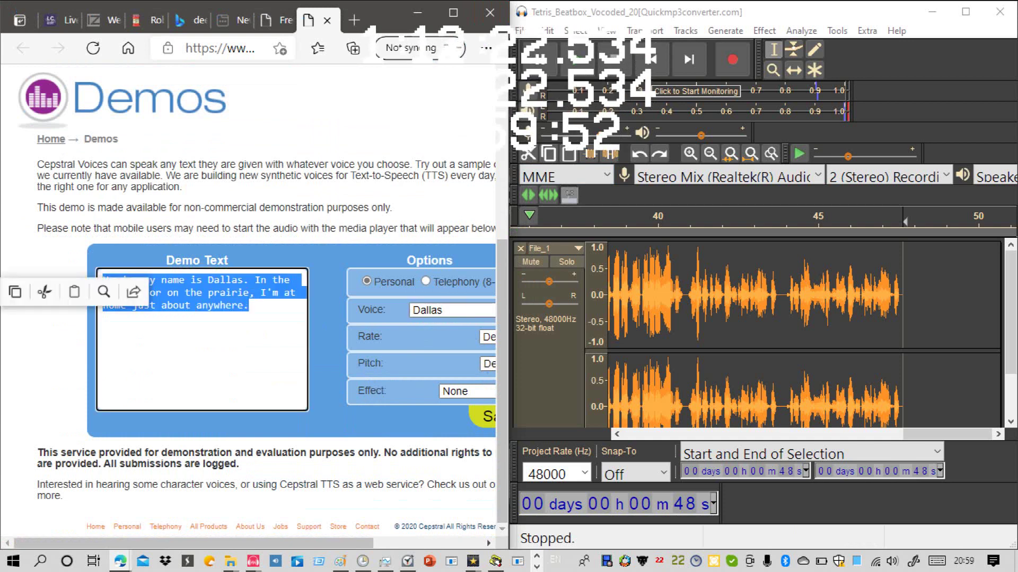
key(BackSpace)
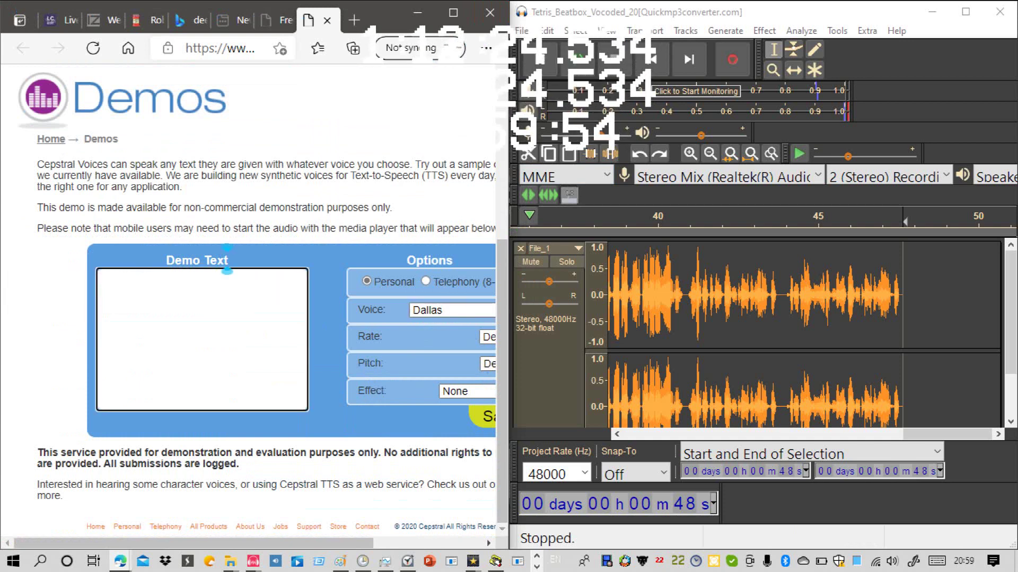
text(Yall, )
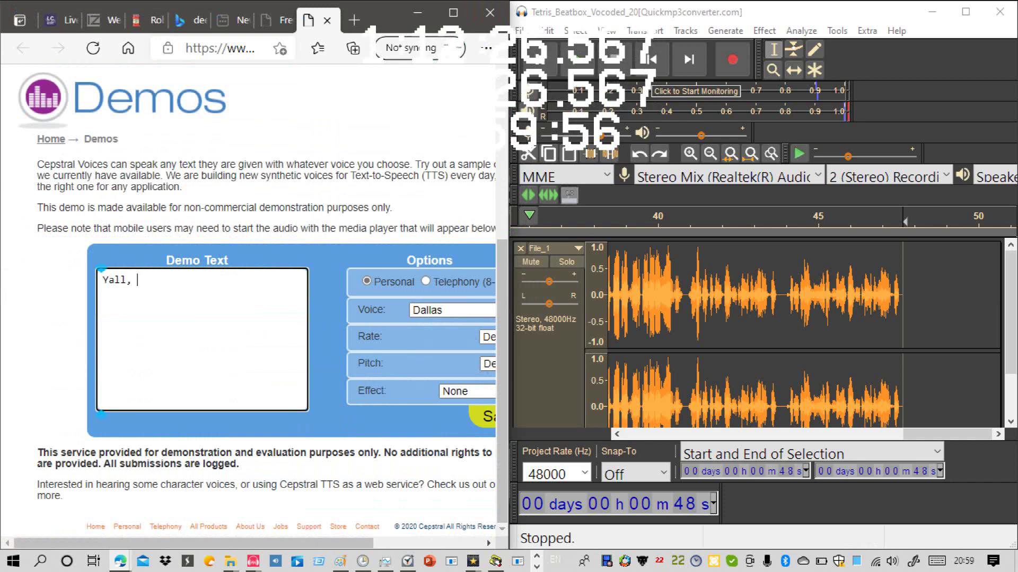
text(I'm worried )
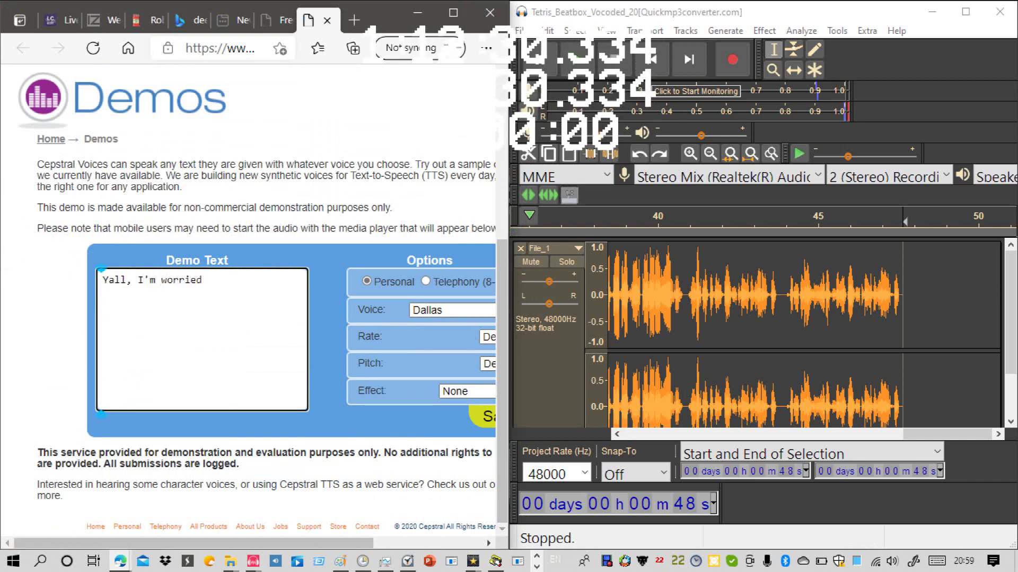
text(about thre)
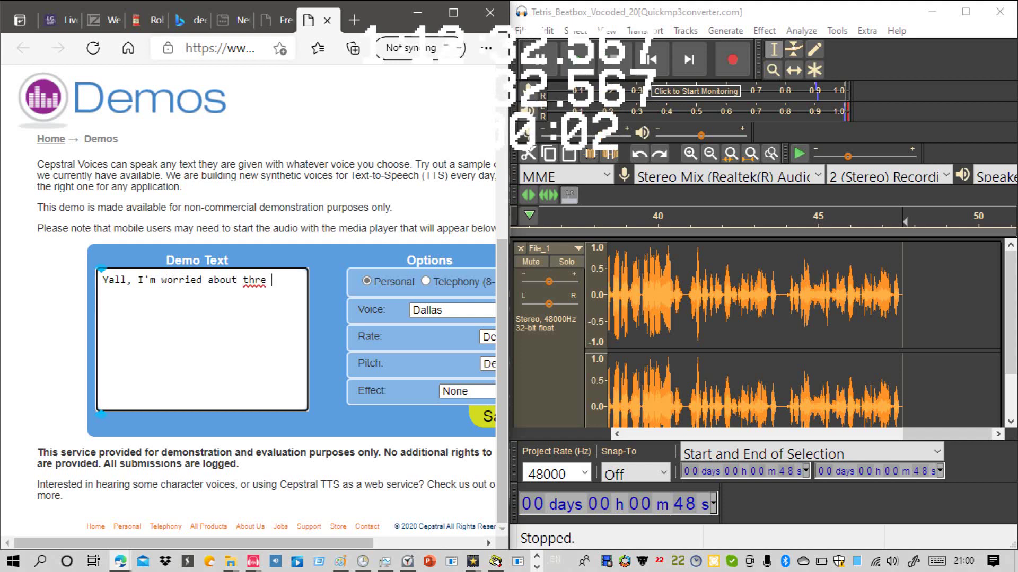
key(BackSpace)
key(BackSpace)
key(BackSpace)
text(e ou)
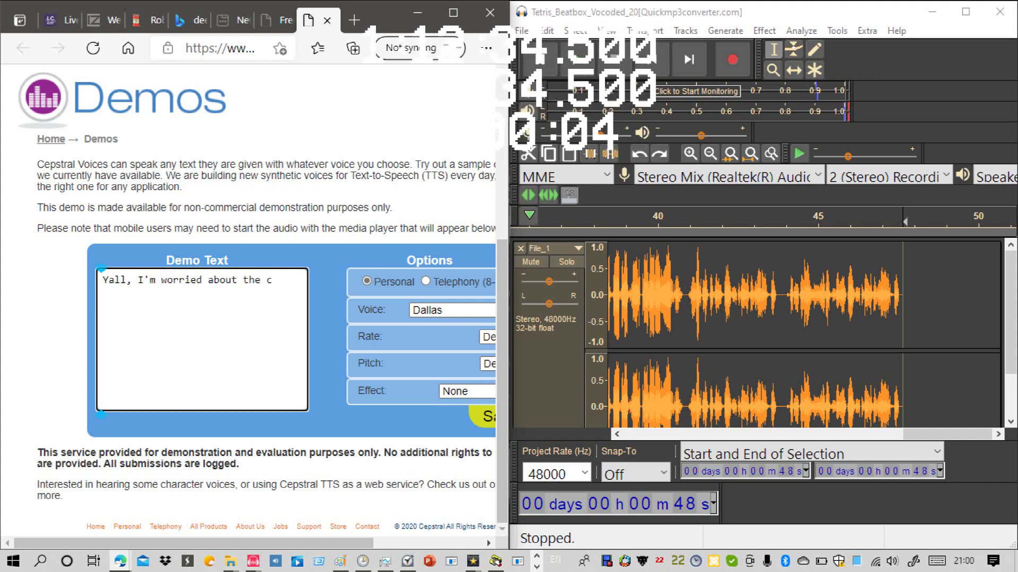
text(tco)
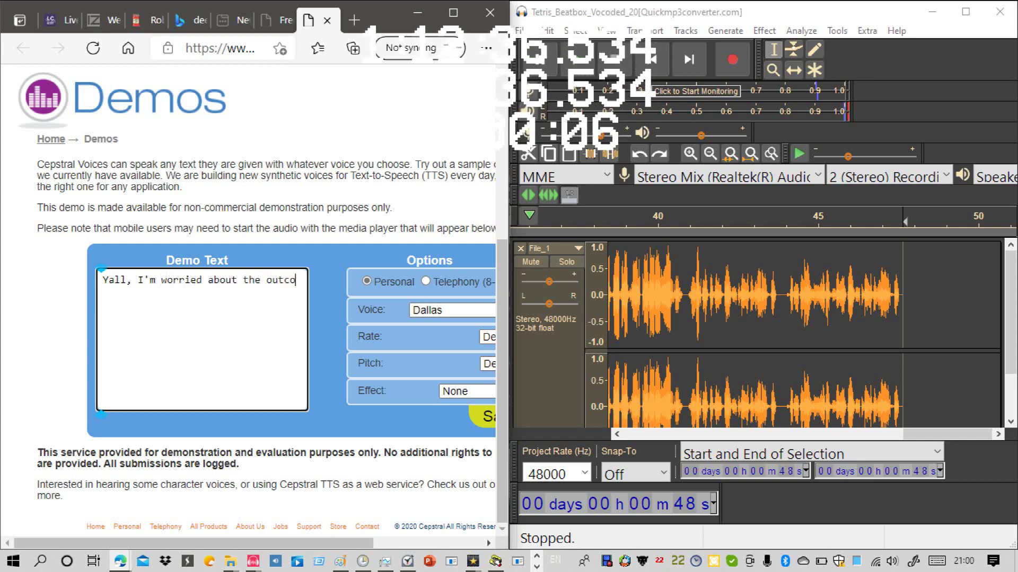
text(me of th)
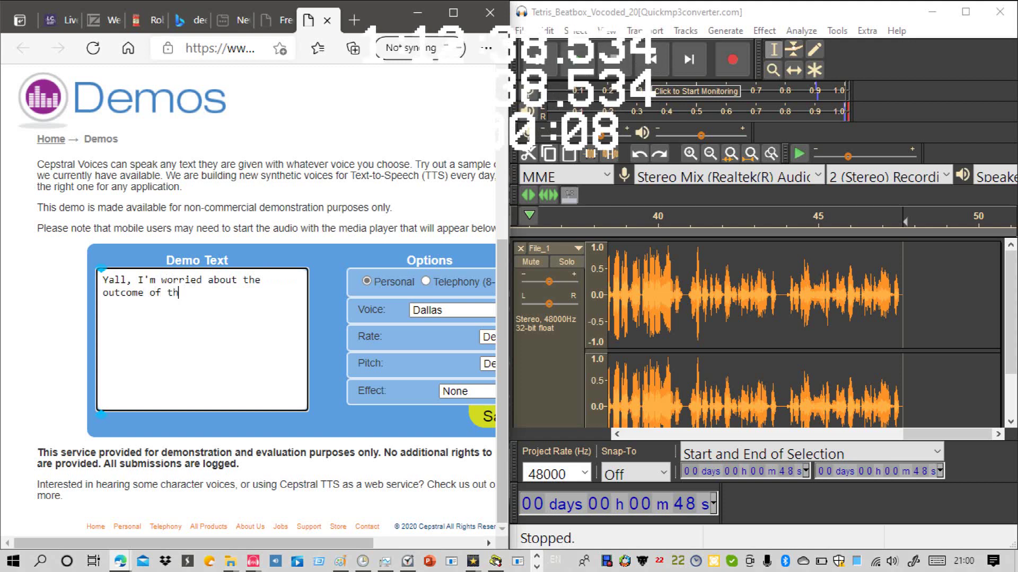
text(is event)
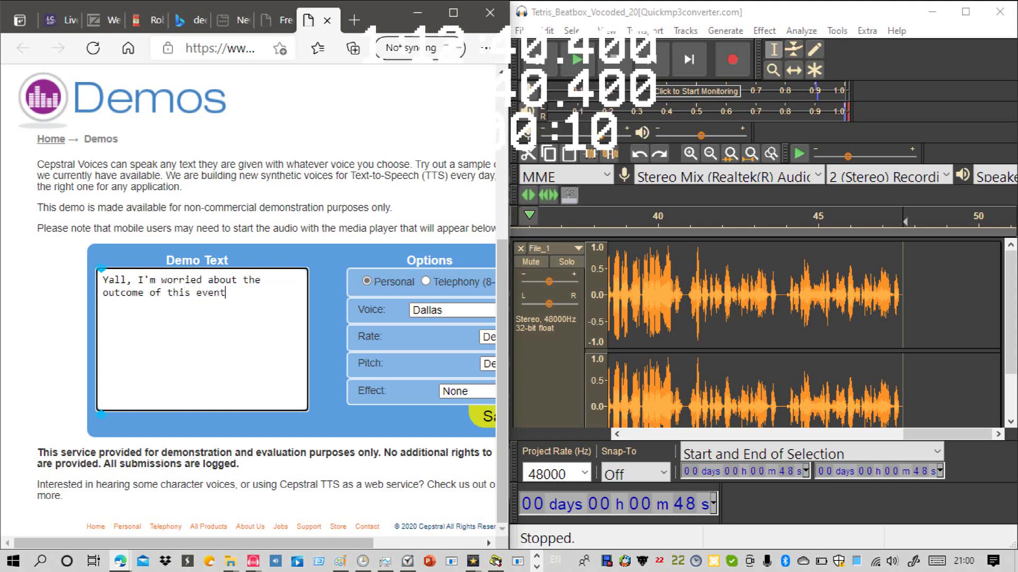
text(.)
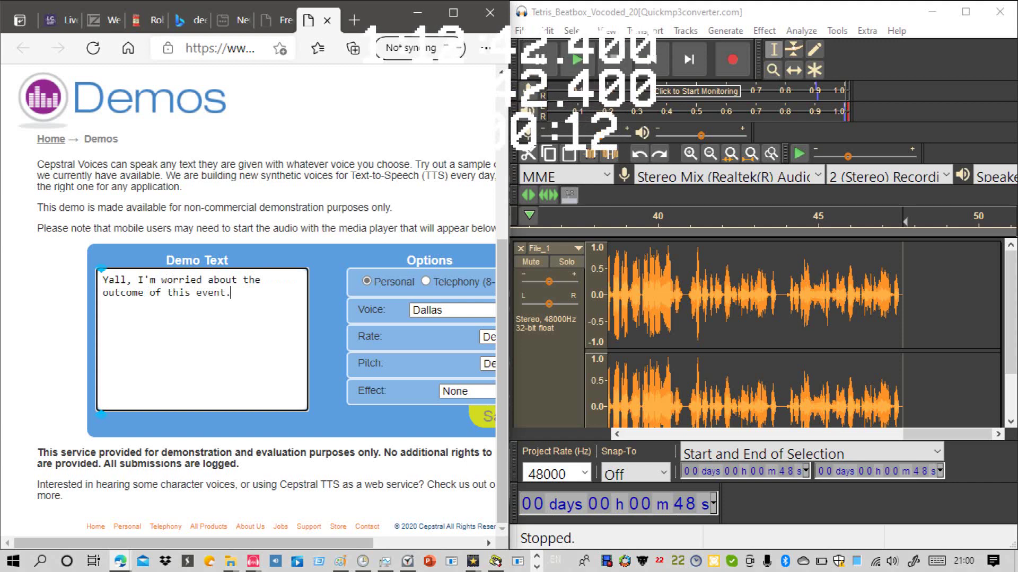
Step: Generate the speech from the entered demo text and listen to its playback
click(486, 416)
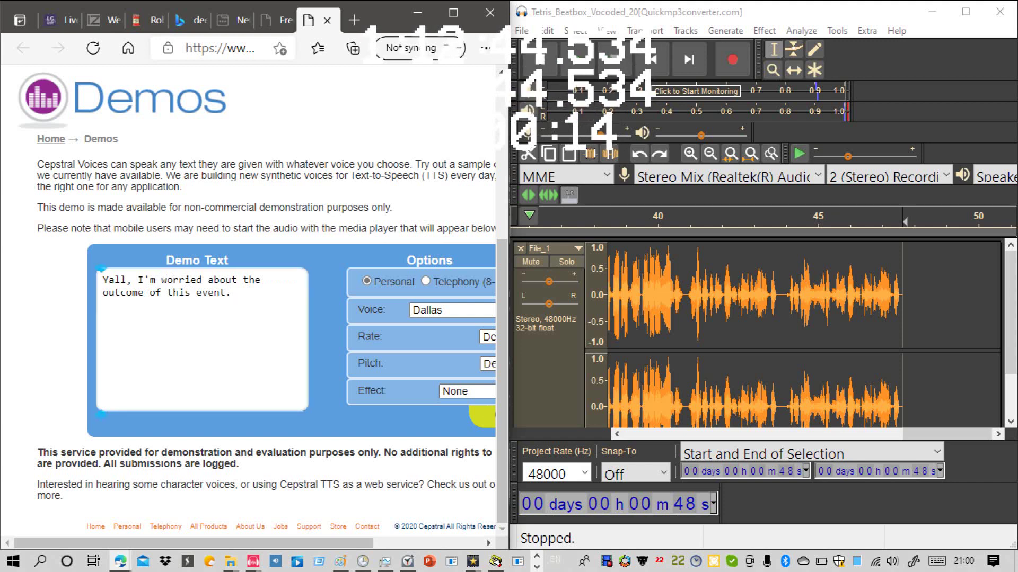
key(Return)
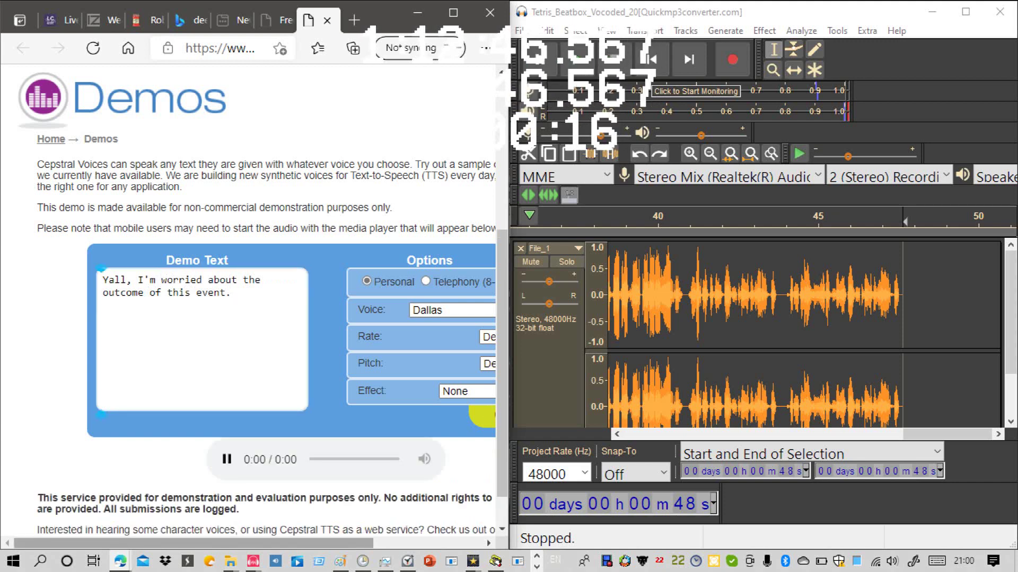
key(Right)
key(Right)
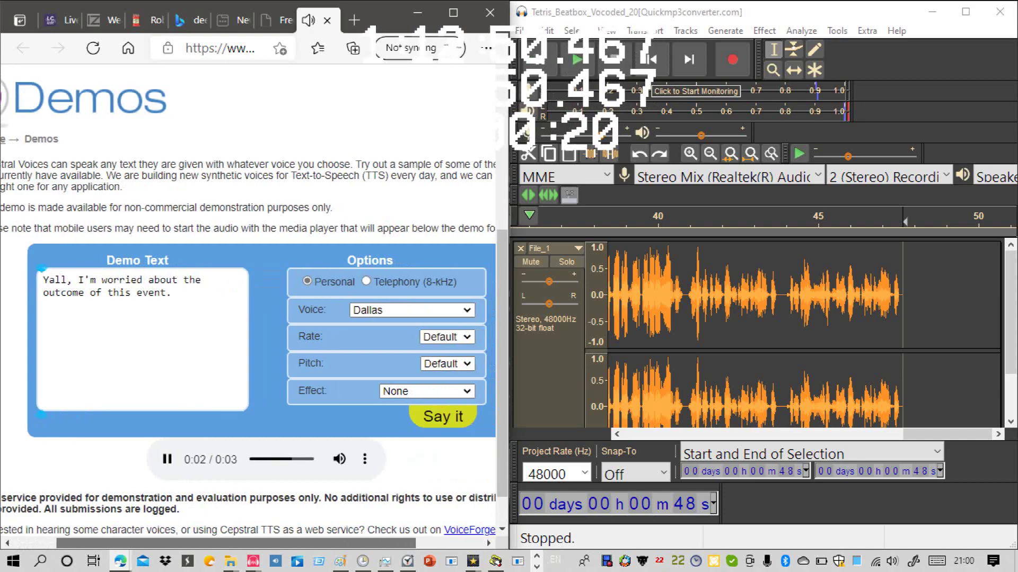
Step: Raise the system playback volume to 80
key(XF86AudioRaiseVolume)
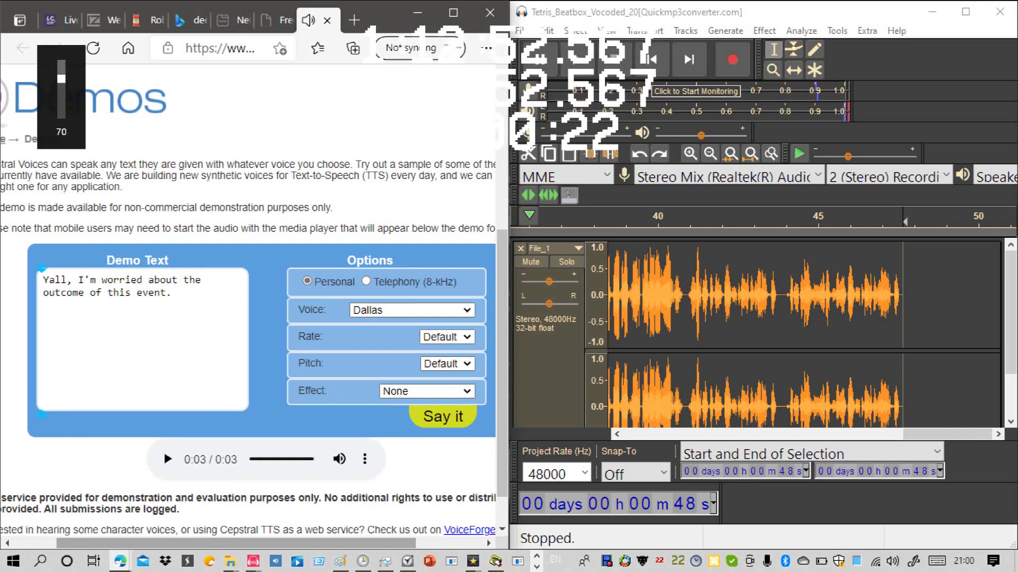
key(XF86AudioRaiseVolume)
key(XF86AudioRaiseVolume)
key(XF86AudioRaiseVolume)
key(XF86AudioRaiseVolume)
key(XF86AudioRaiseVolume)
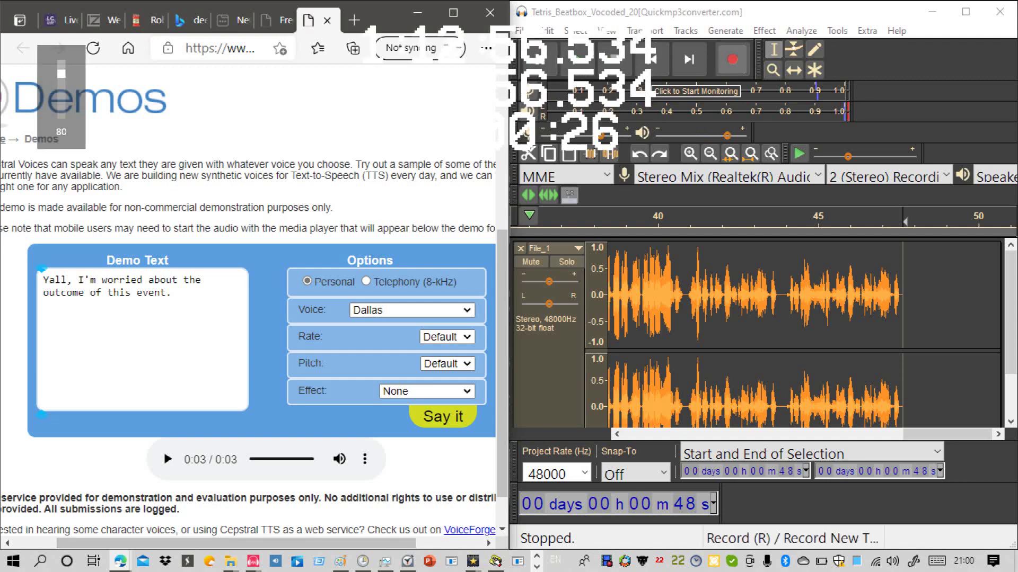
Step: Record the replayed Dallas speech in Audacity at the end of the existing track, stopping once the speech has finished
click(732, 59)
click(167, 459)
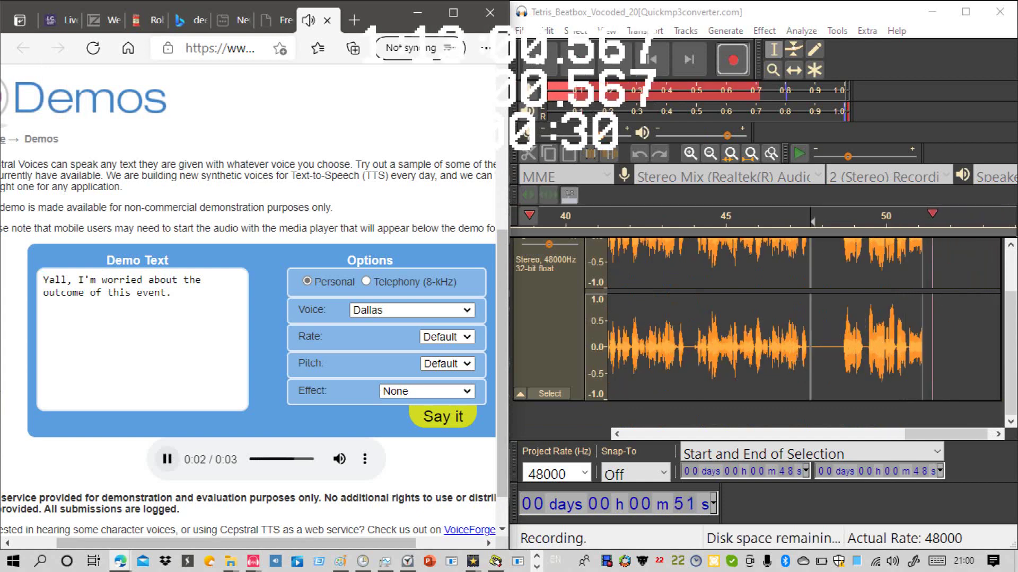
click(613, 59)
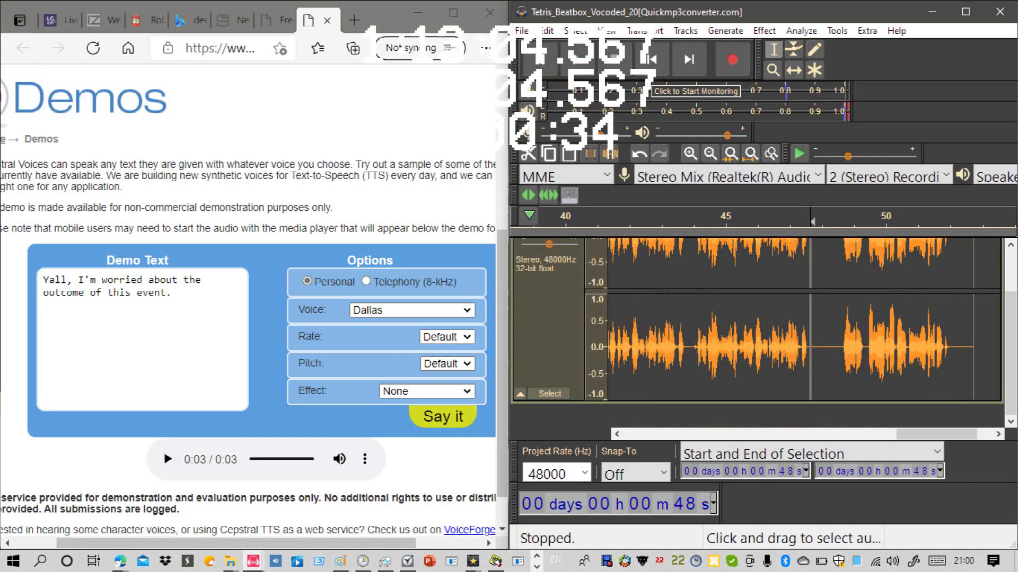
Step: Remove the silence before and after the newly recorded speech and merge its clip with the preceding audio
drag(842, 347, 810, 347)
click(529, 154)
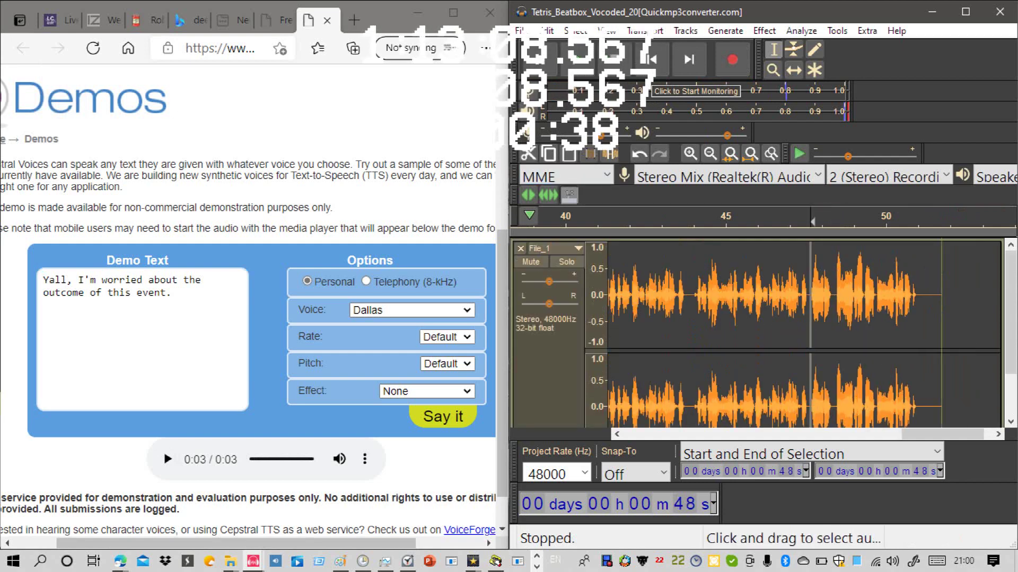
drag(941, 348, 922, 347)
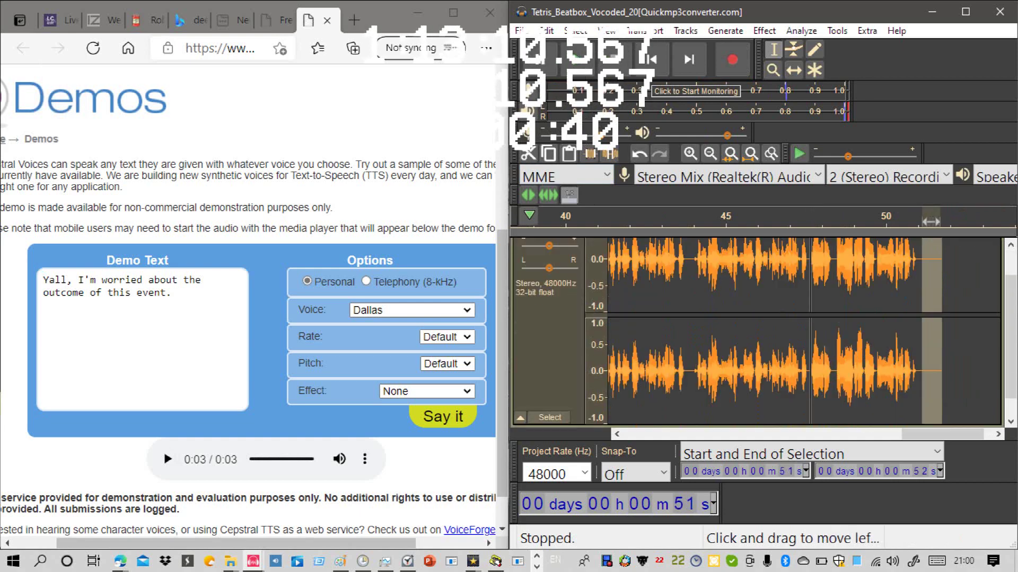
key(Delete)
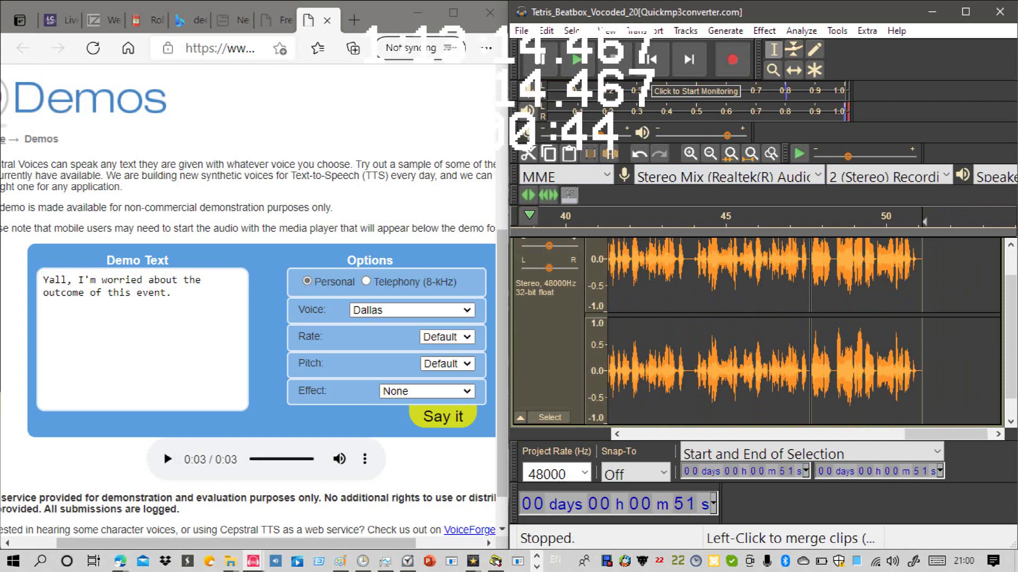
click(810, 366)
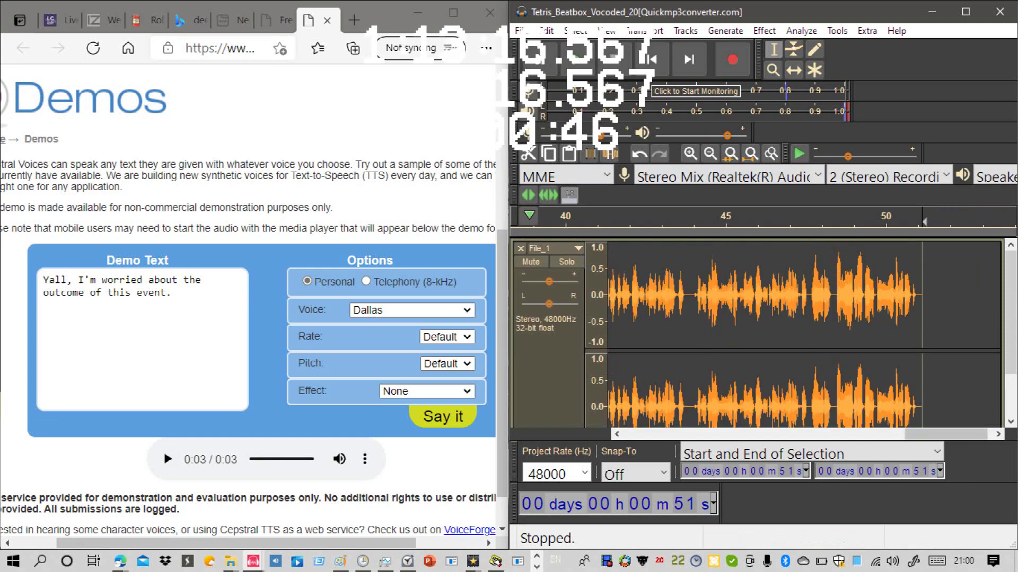
Step: Play the track from about 41 seconds to listen to the latest recorded speech lines
scroll(804, 339, left, 6)
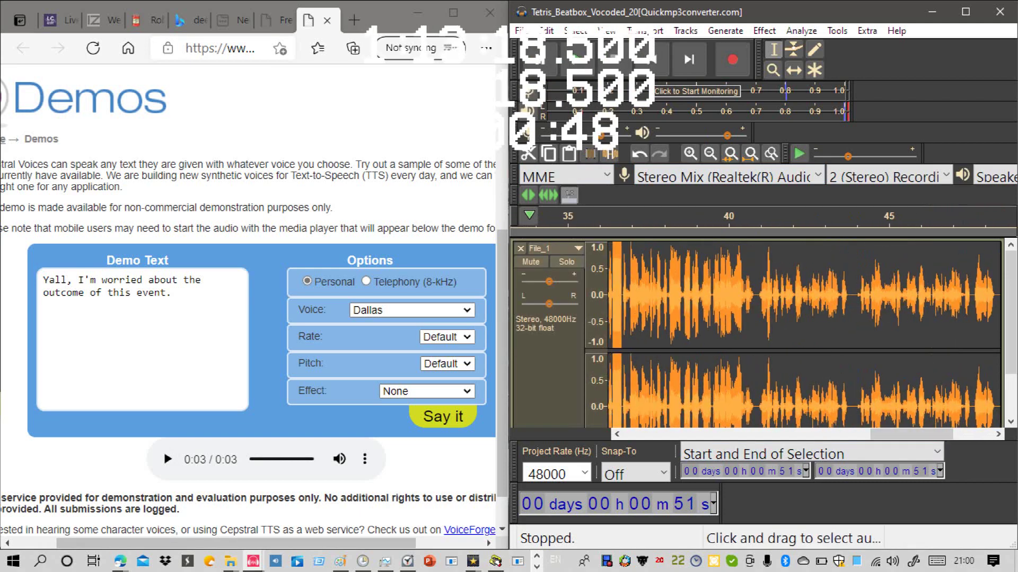
click(758, 339)
key(space)
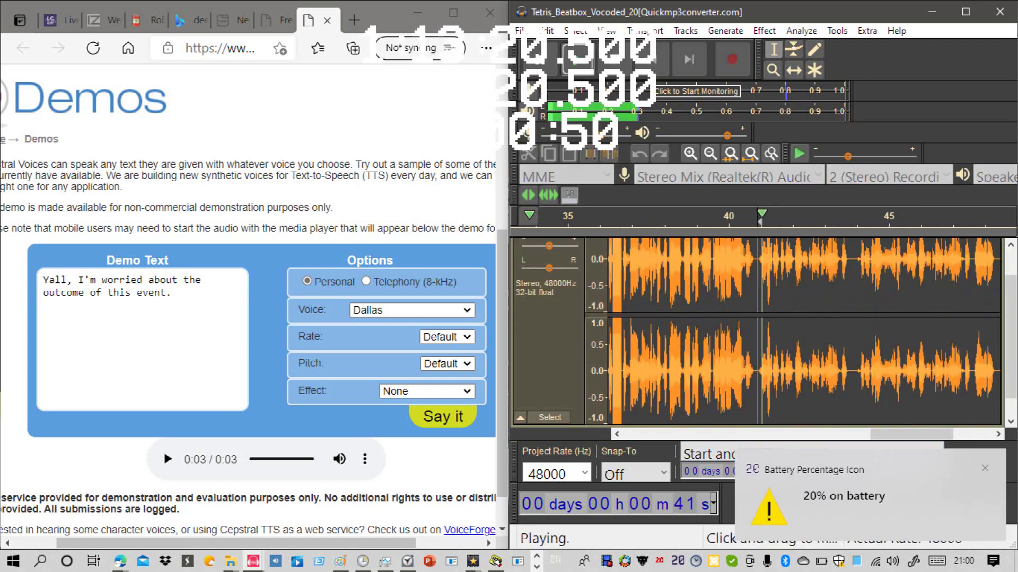
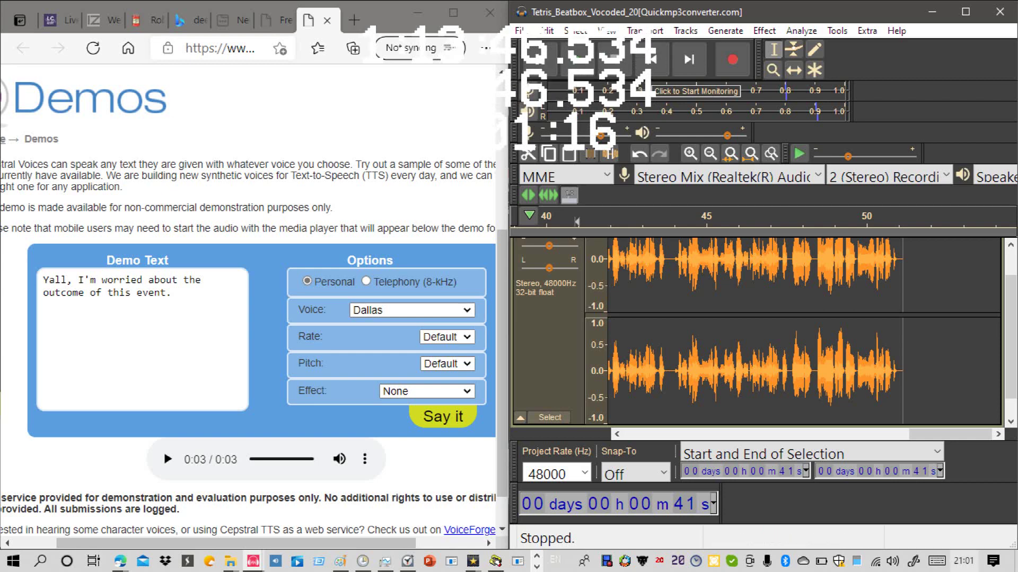
Step: Place the cursor at the end of the recorded audio, about 51 seconds into the track
key(alt+Tab)
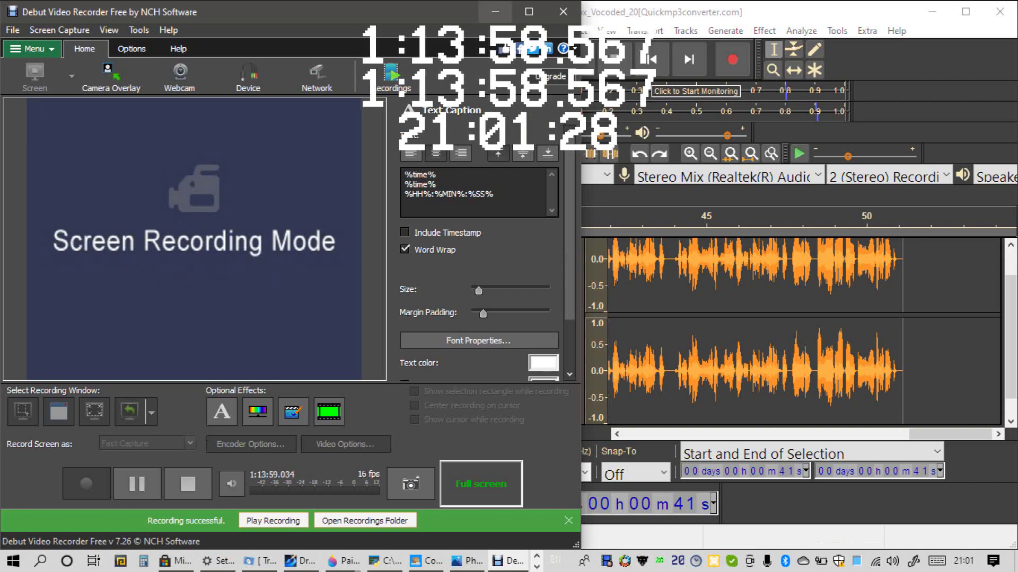
click(495, 12)
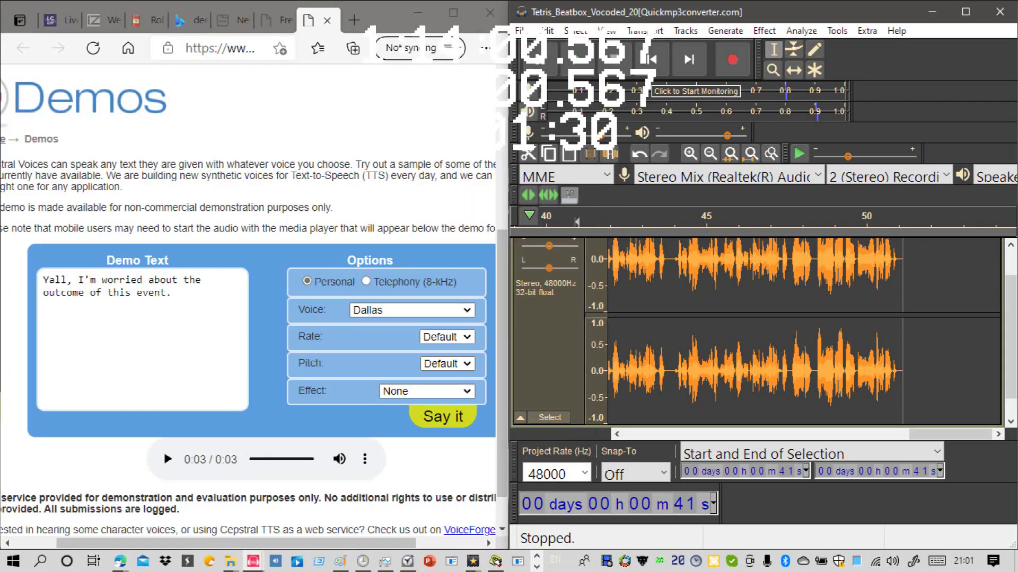
click(903, 339)
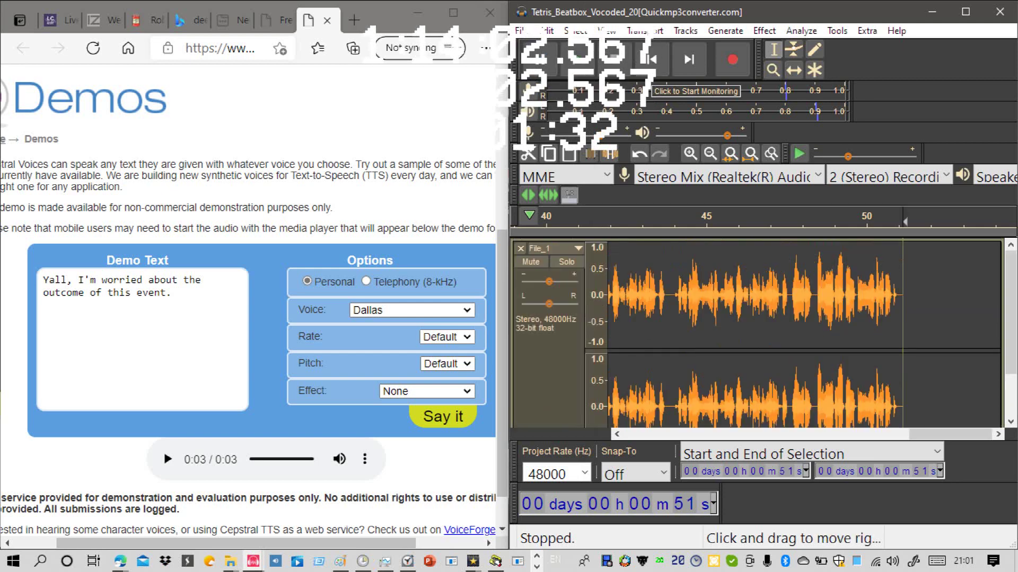
Step: Generate speech in the Shouty voice from the demo text "HOW ABOUT YALL SHUT UP AND GET IN THE STORM SHELTER?"
click(408, 310)
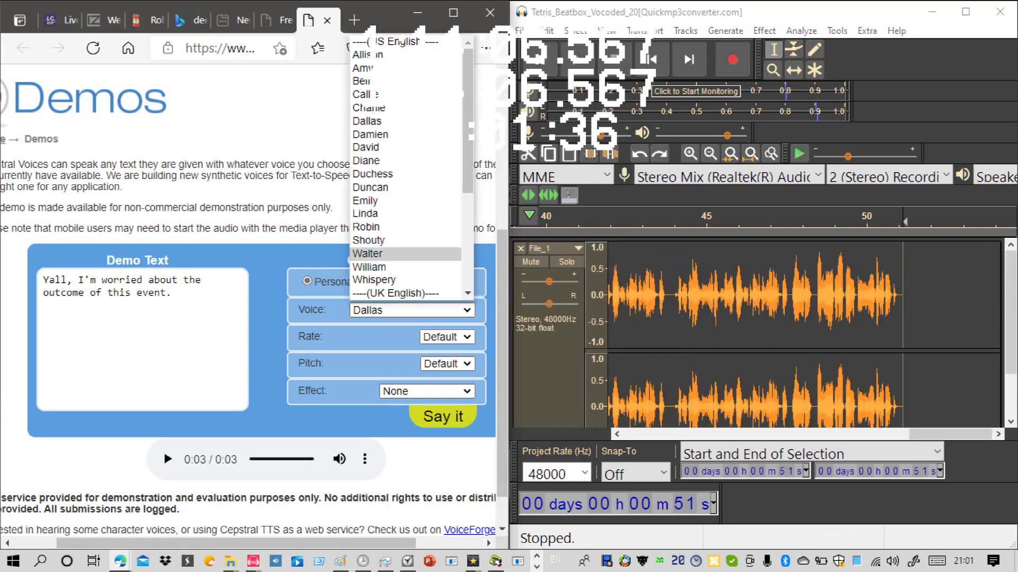
click(368, 240)
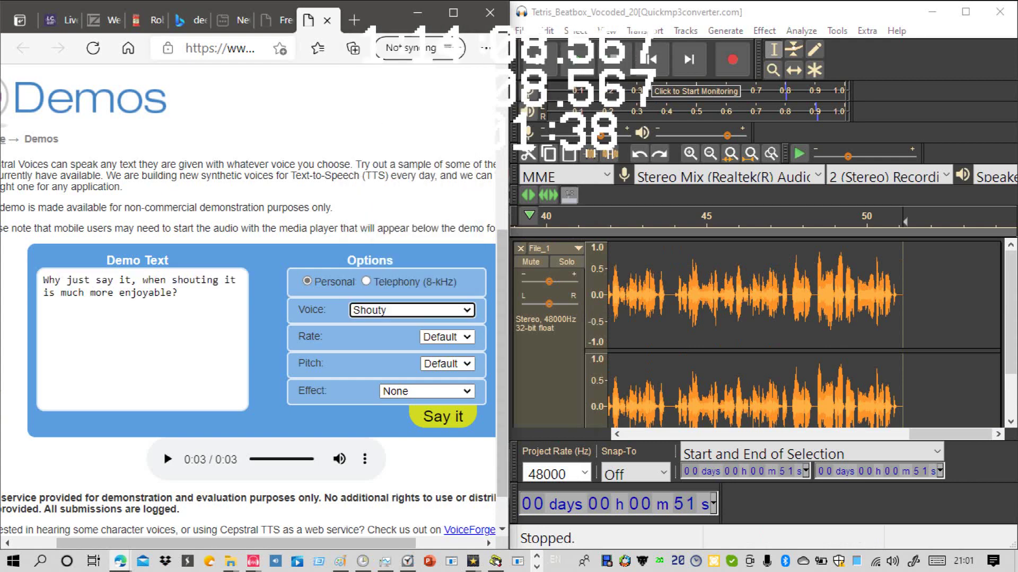
drag(181, 293, 11, 273)
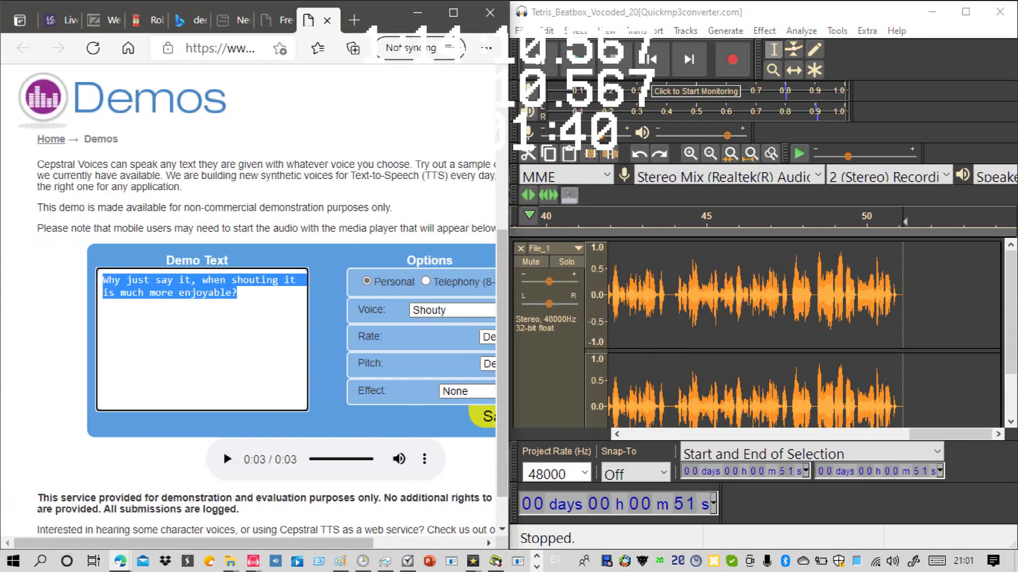
key(BackSpace)
text(HIW)
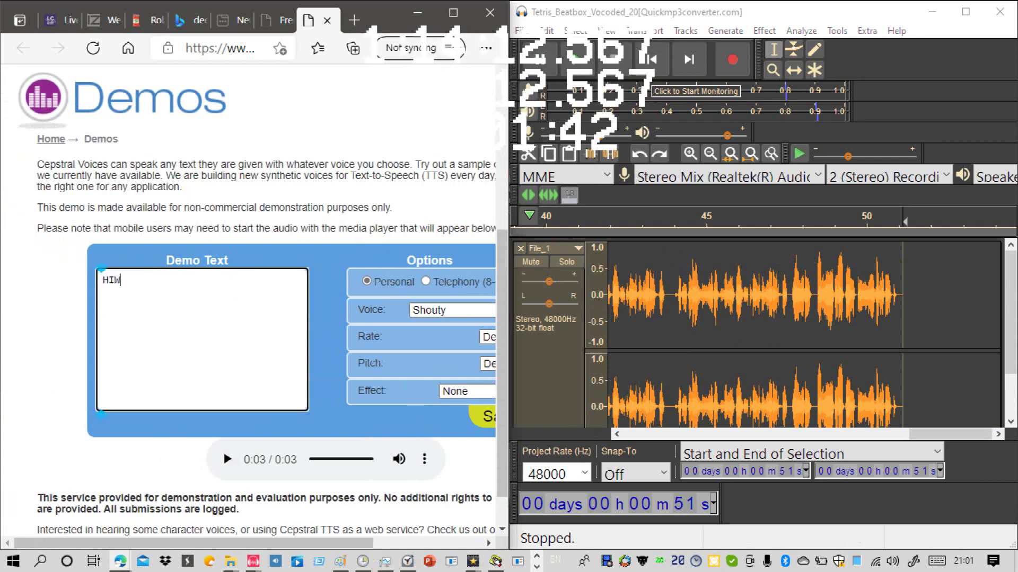
text(OW)
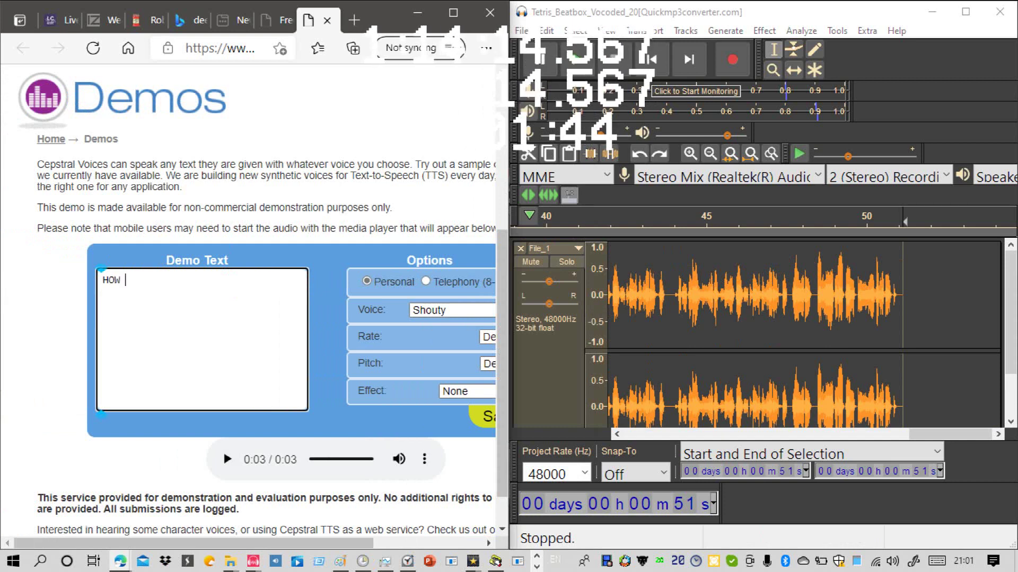
text( ABOUT)
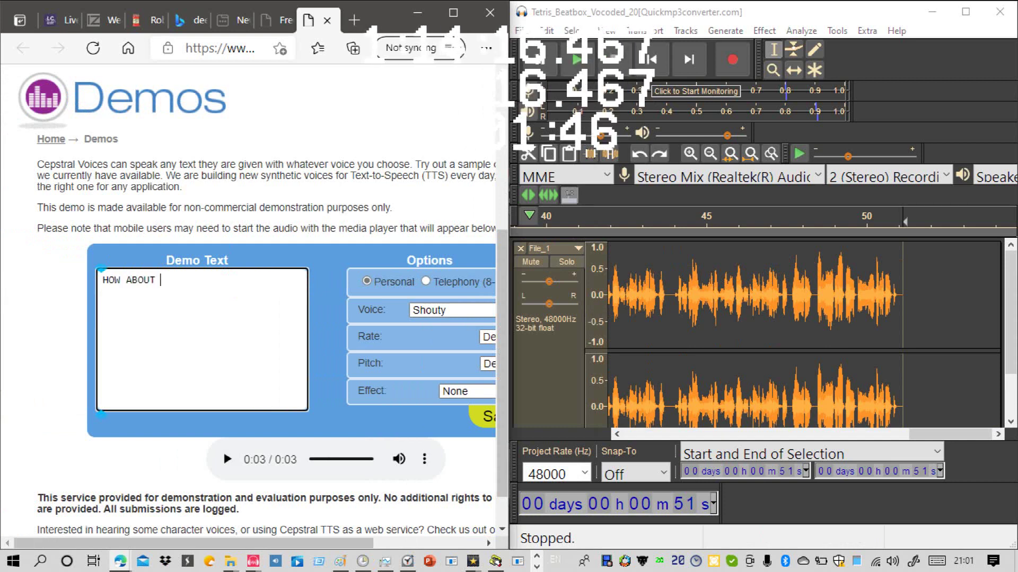
text( YALL SUT)
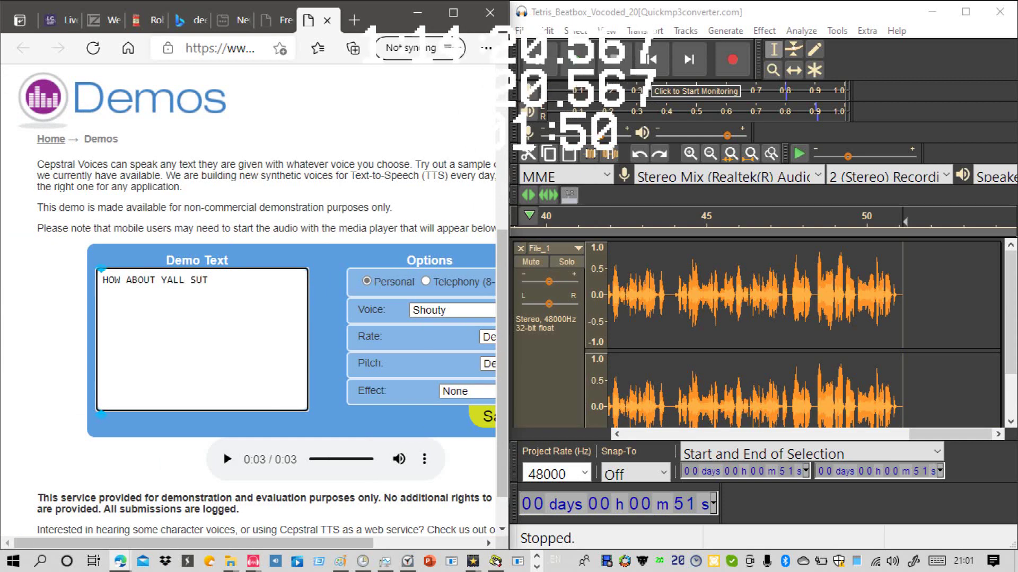
key(BackSpace)
key(BackSpace)
text(HUT )
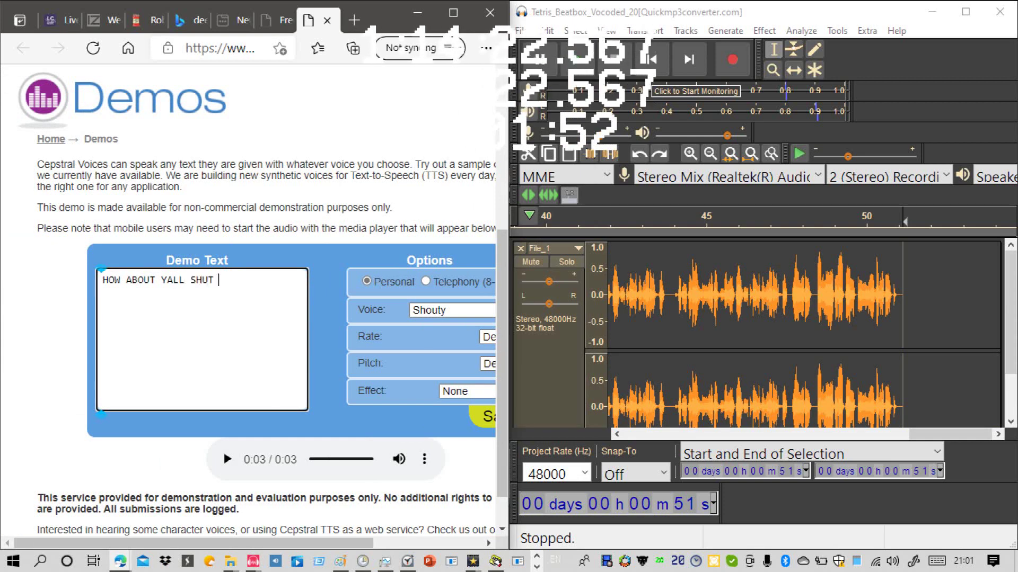
text(UP AND)
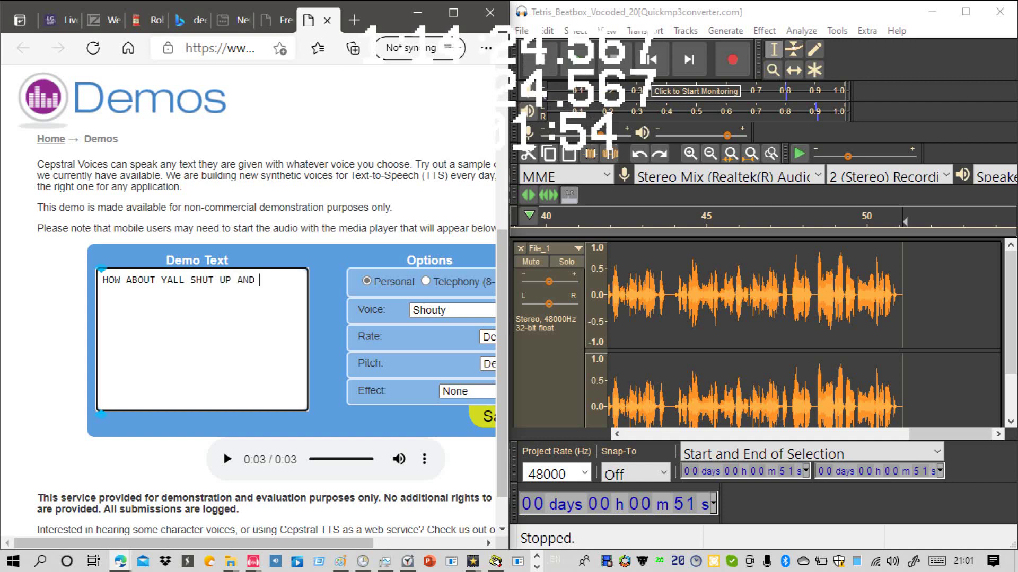
text( GET )
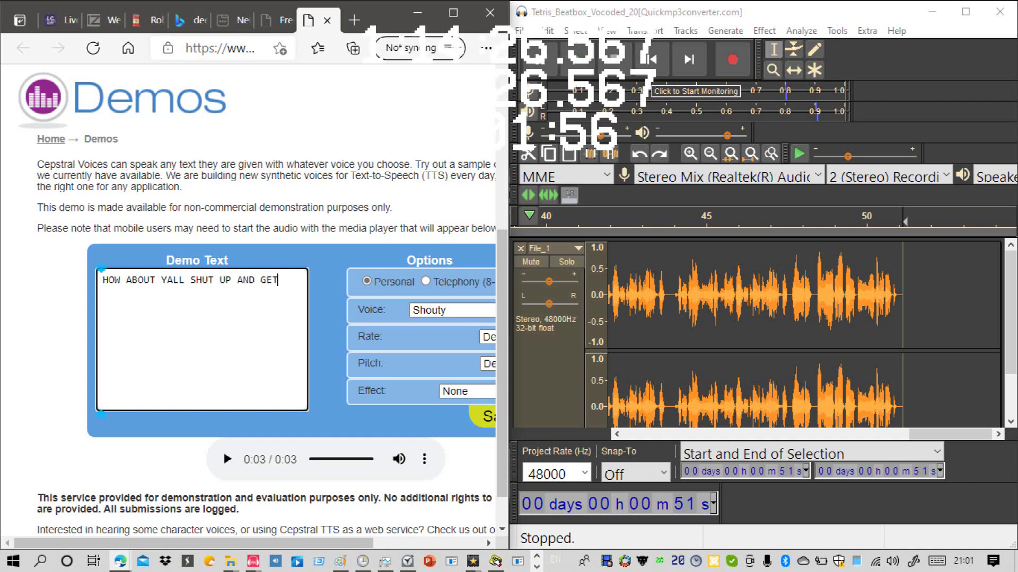
text(IN THE STOR)
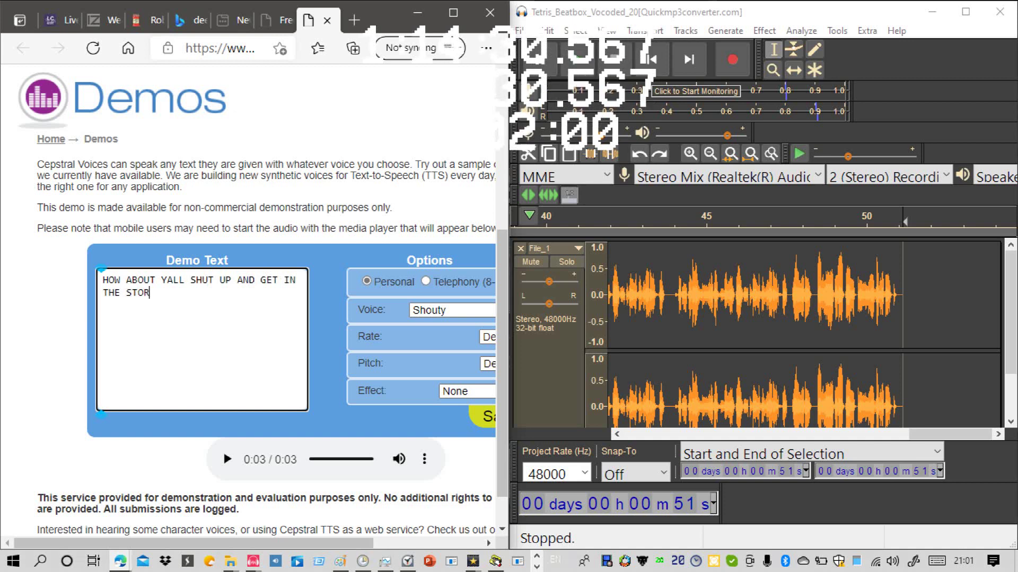
text(M SHEL)
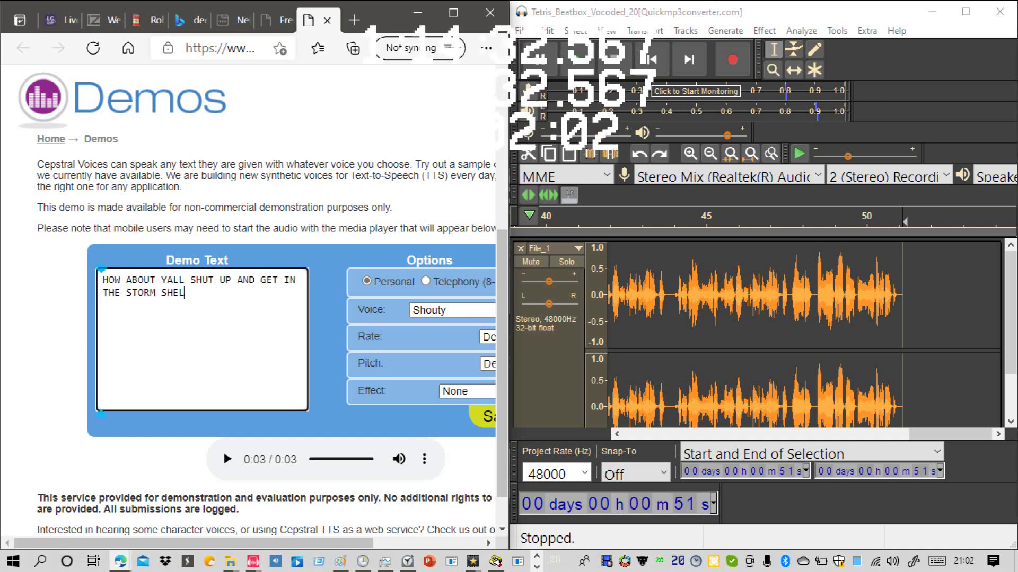
text(TER?)
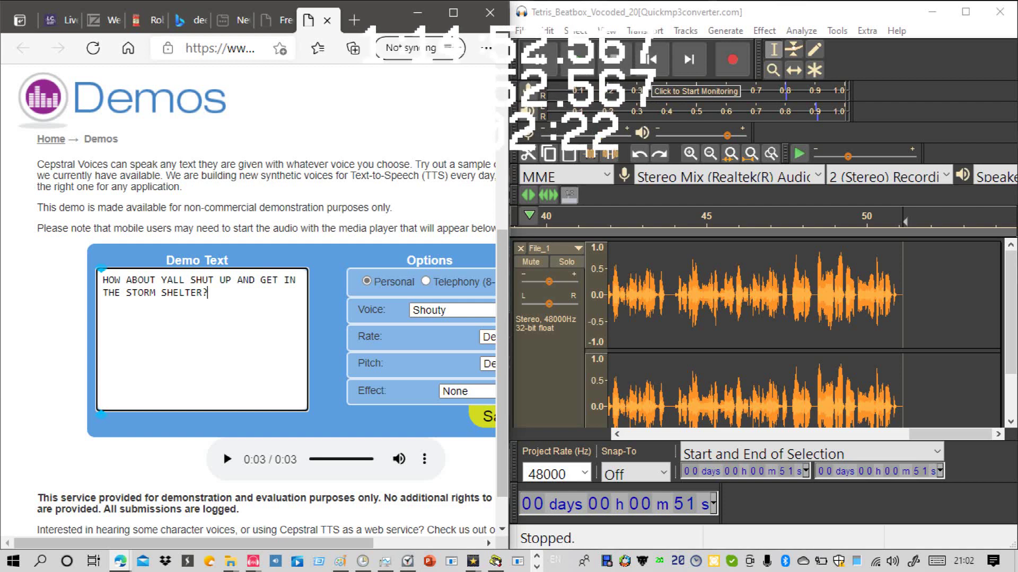
click(485, 416)
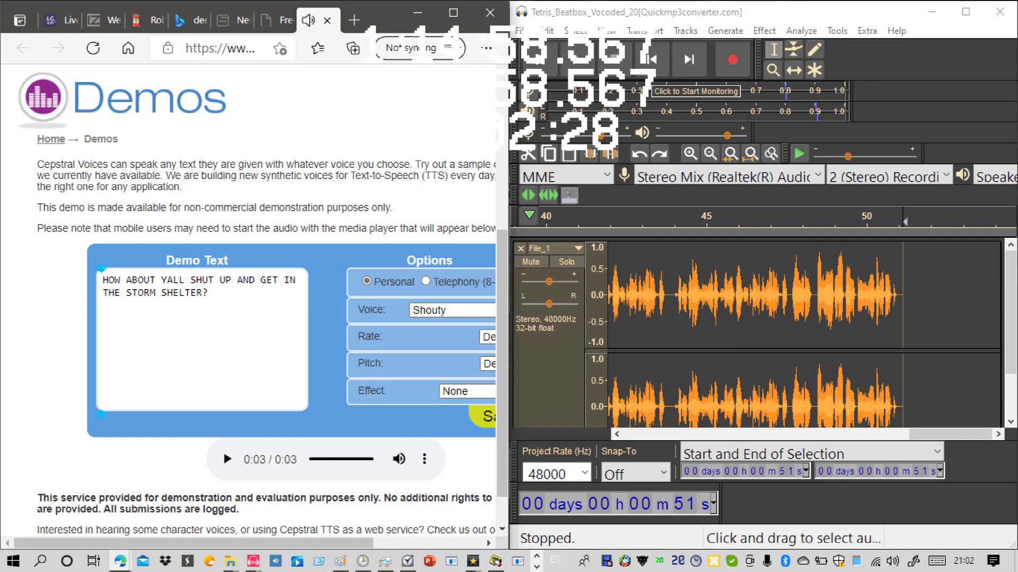
Step: Record the replayed Shouty speech in Audacity at the end of the existing track, stopping after the speech has finished
scroll(795, 334, down, 1)
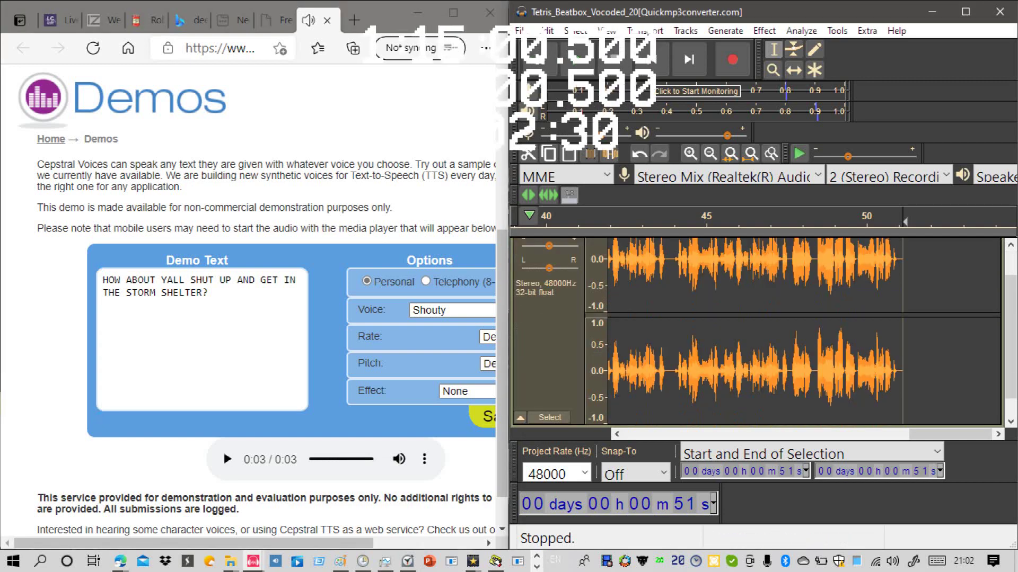
click(733, 59)
click(227, 459)
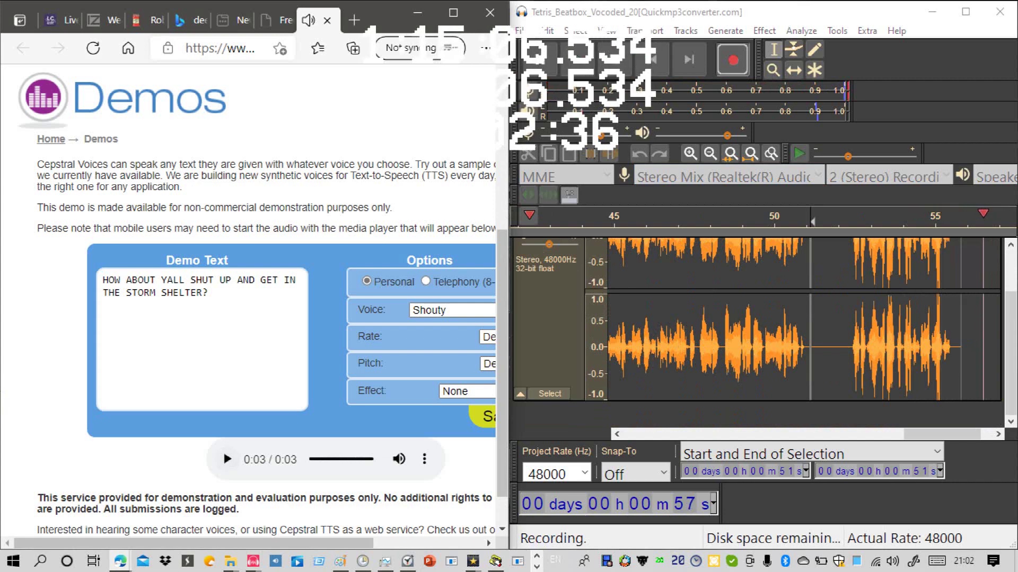
click(612, 59)
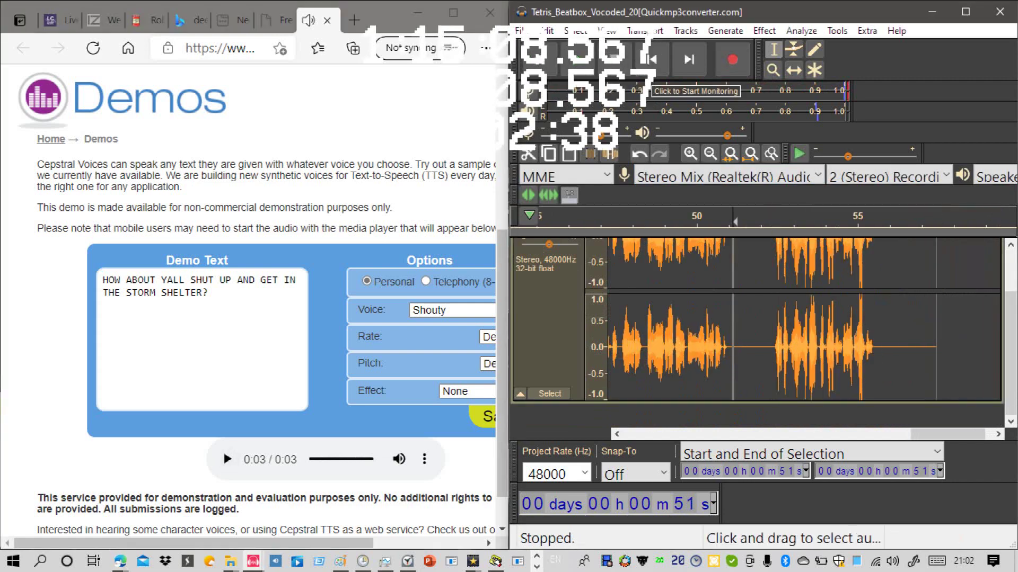
Step: Play the newly recorded Shouty speech from its start at about 52 seconds to check it
click(774, 350)
key(space)
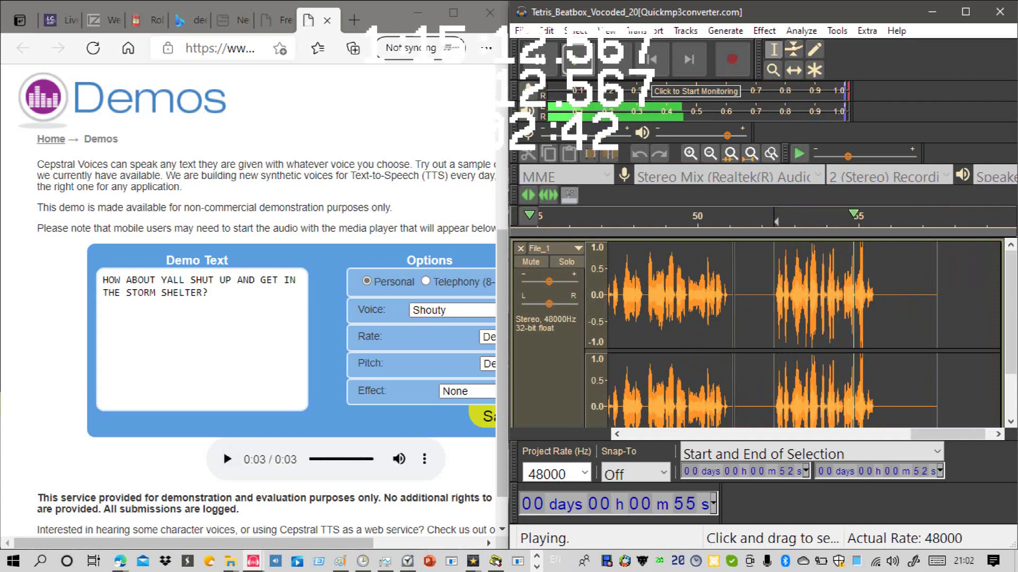
key(space)
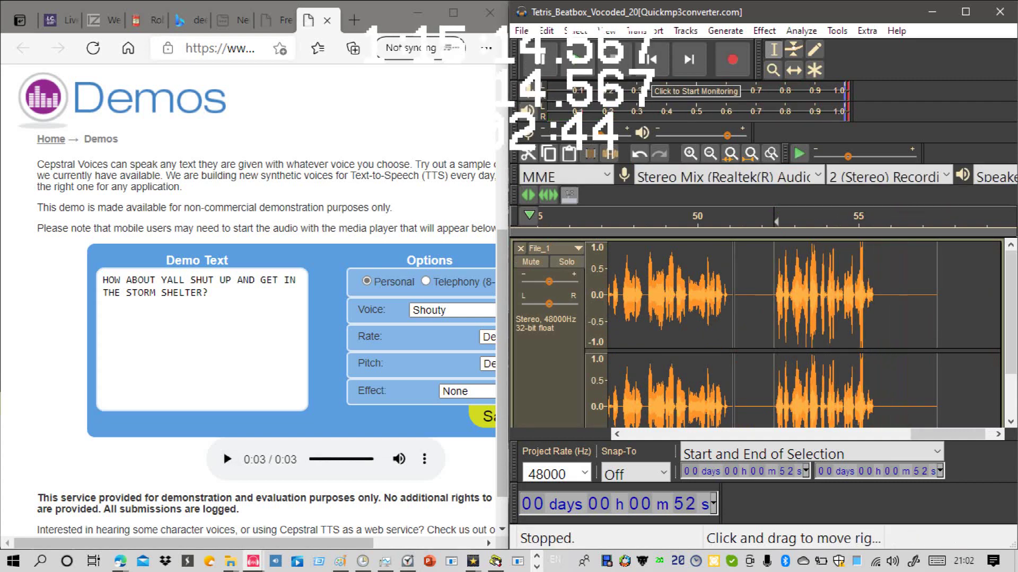
Step: Cut the silence before and after the Shouty speech and merge its clip with the preceding audio
drag(772, 318, 728, 318)
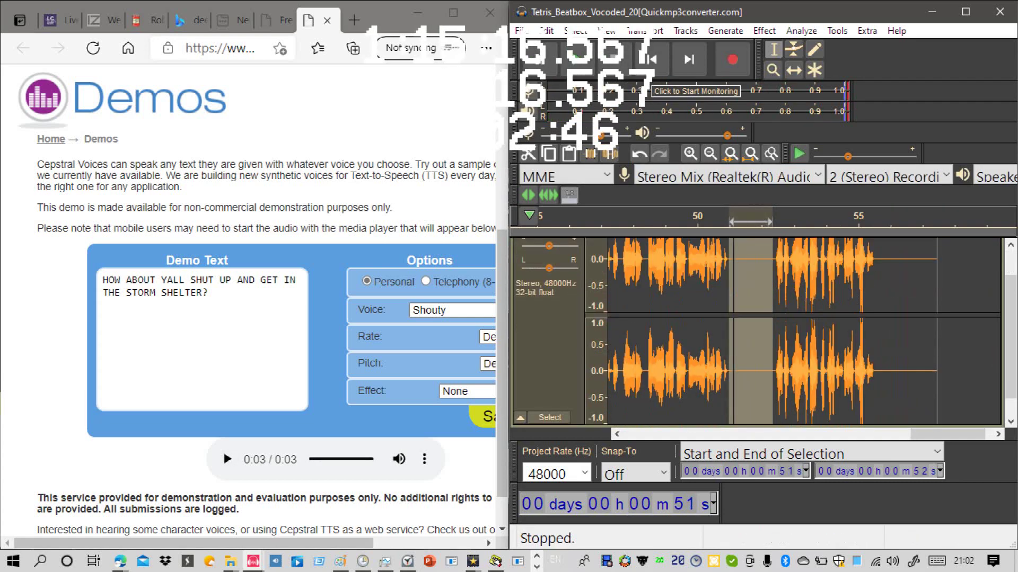
click(528, 154)
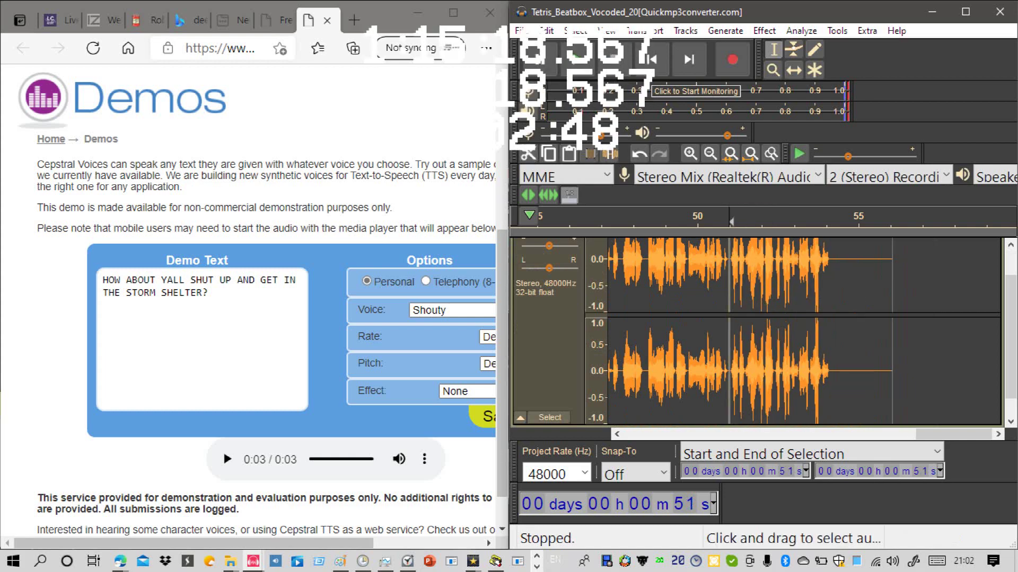
drag(892, 339, 831, 339)
click(527, 153)
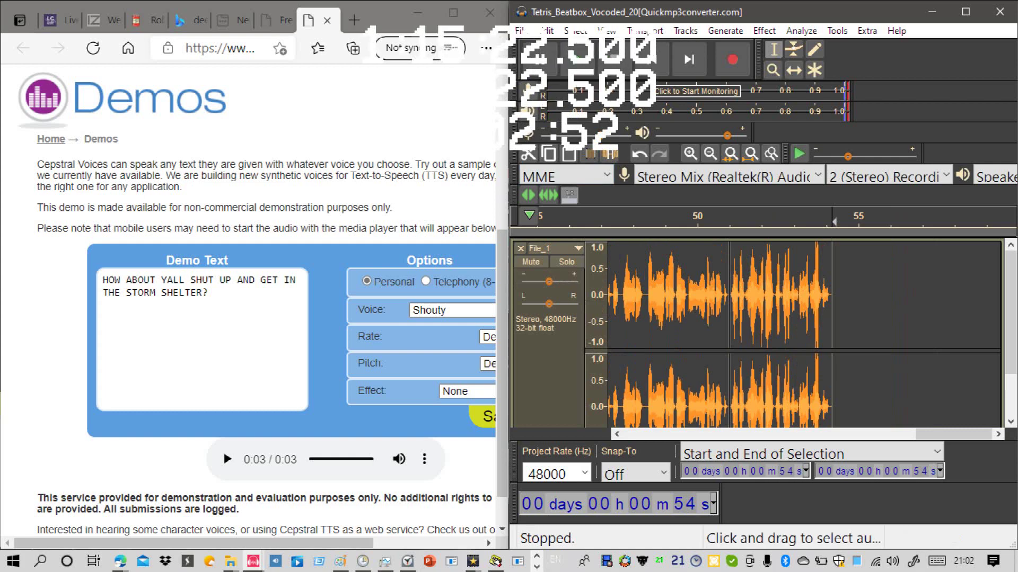
click(728, 318)
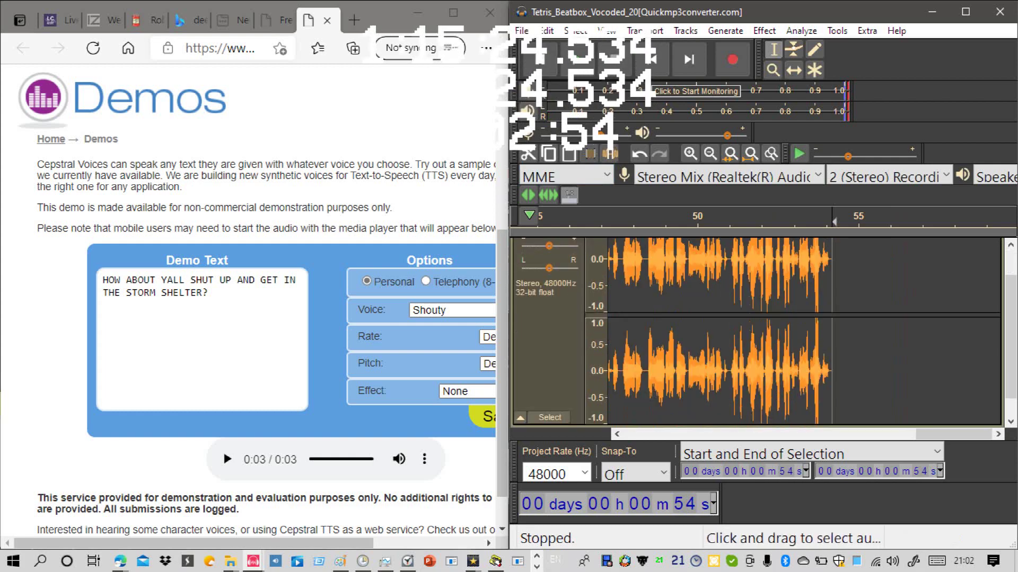
Step: Select the Shouty speech from about 51 to 54 seconds and briefly preview it
drag(729, 328, 830, 328)
scroll(829, 328, up, 1)
key(space)
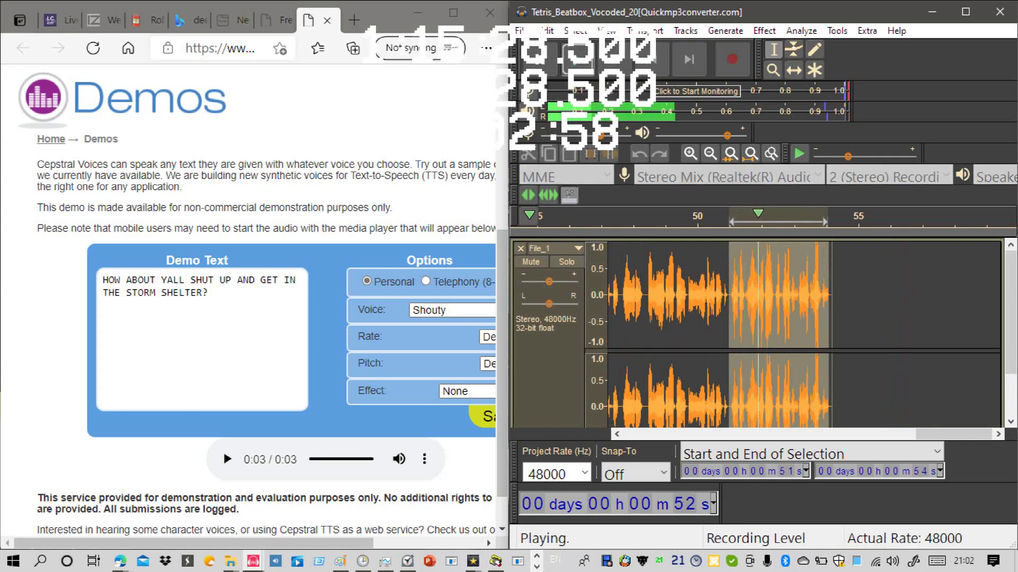
key(space)
Step: Apply Hard Overdrive distortion repeatedly to the selected Shouty speech, with distortion amount and output level at 100, previewing between passes
click(764, 30)
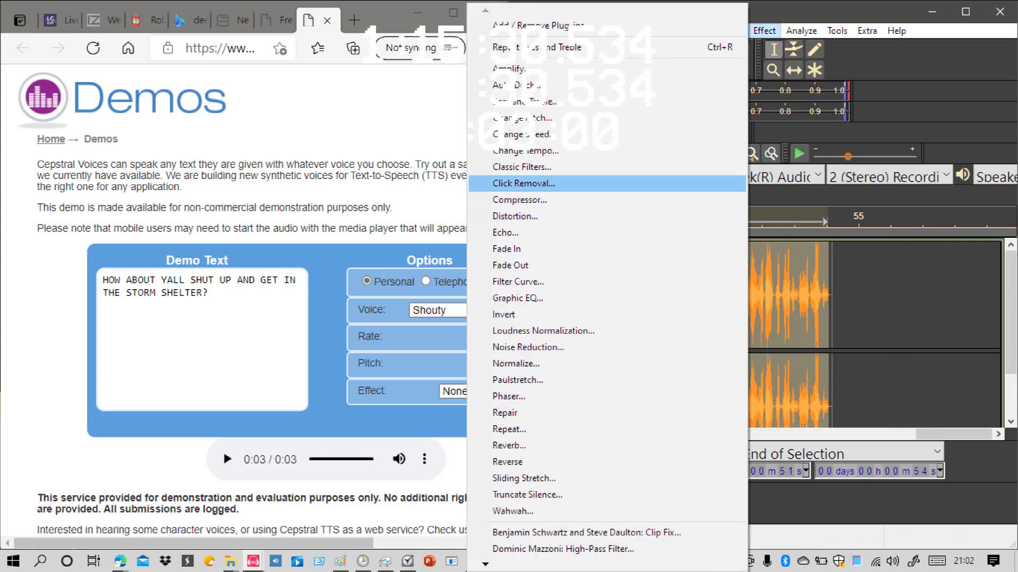
click(515, 217)
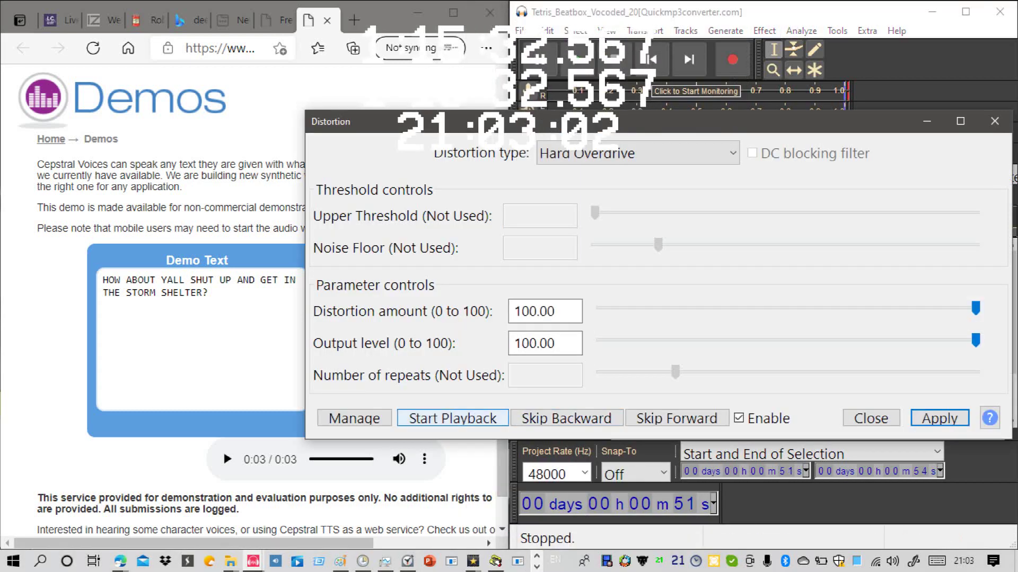
click(452, 418)
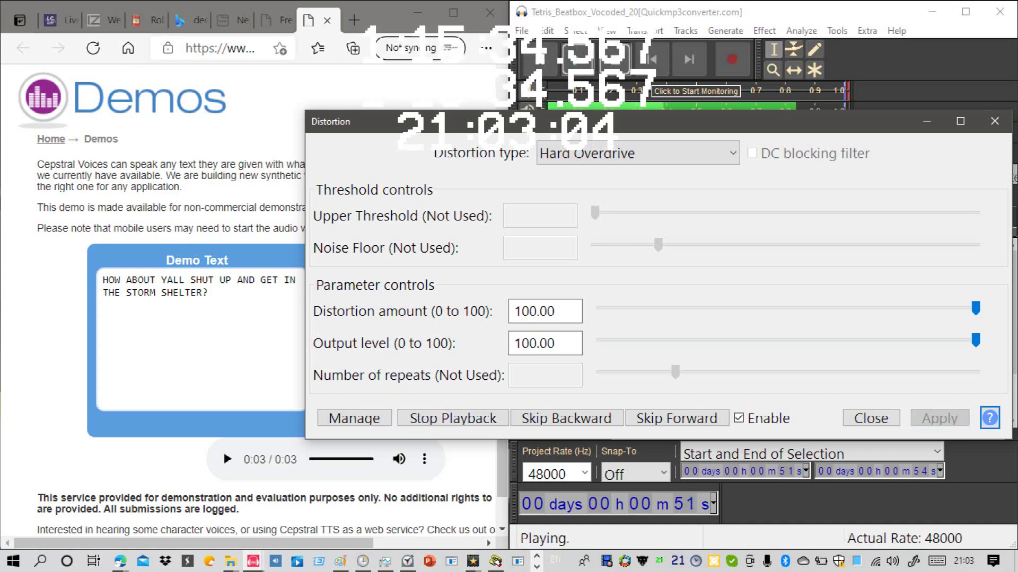
drag(806, 124, 428, 124)
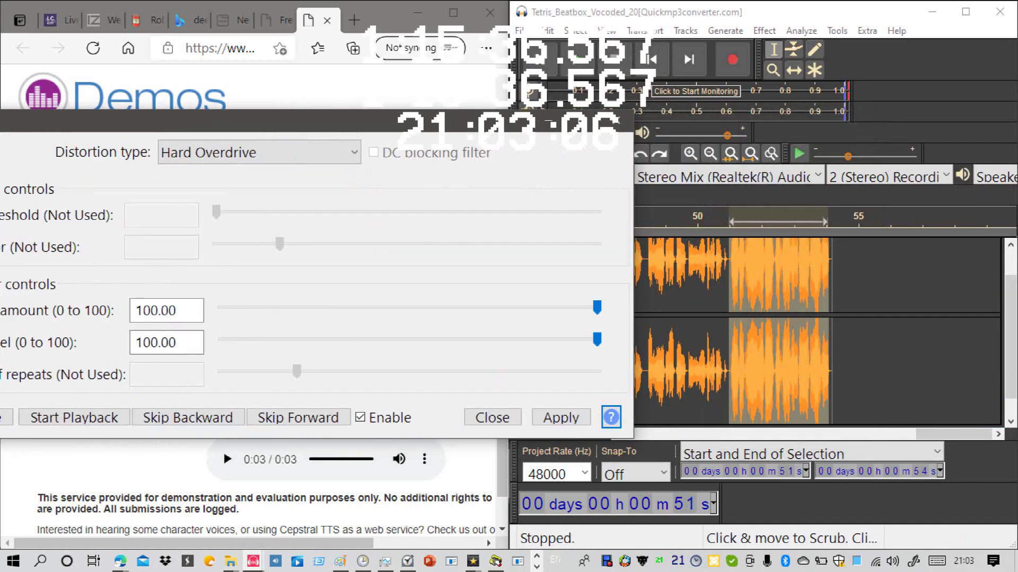
click(95, 421)
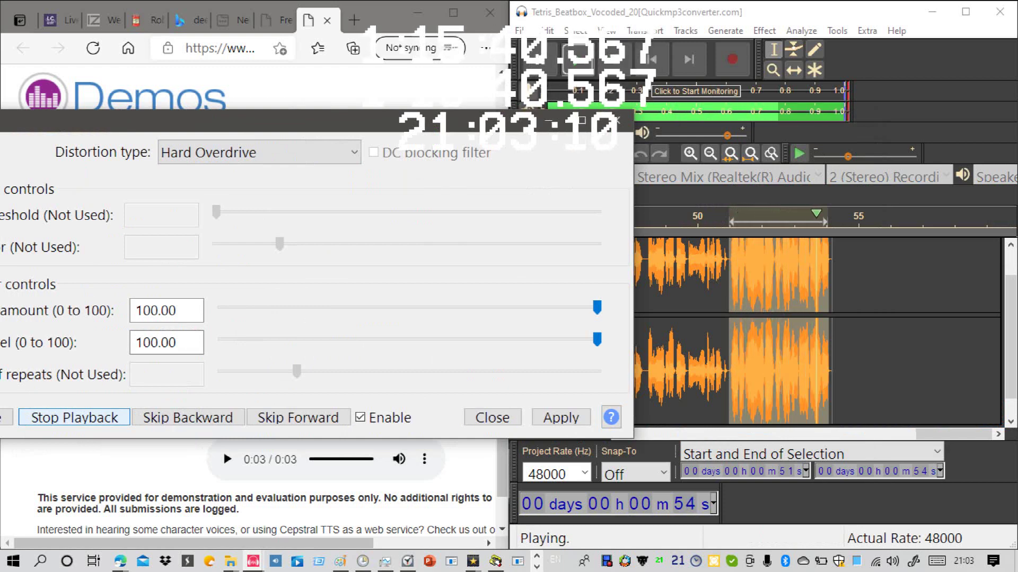
click(560, 418)
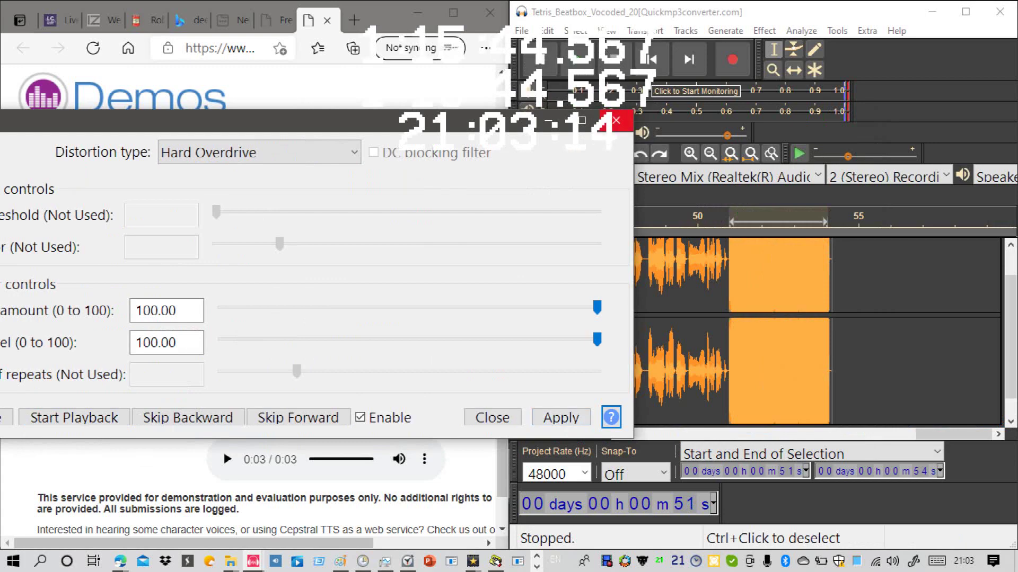
Step: Lower the system playback volume to 18 and play the distorted Shouty speech
key(XF86AudioLowerVolume)
key(XF86AudioLowerVolume)
key(XF86AudioLowerVolume)
key(XF86AudioLowerVolume)
key(XF86AudioLowerVolume)
key(XF86AudioLowerVolume)
key(XF86AudioLowerVolume)
key(XF86AudioLowerVolume)
key(XF86AudioLowerVolume)
key(XF86AudioLowerVolume)
key(XF86AudioLowerVolume)
key(XF86AudioLowerVolume)
key(XF86AudioLowerVolume)
key(XF86AudioLowerVolume)
key(XF86AudioLowerVolume)
key(XF86AudioLowerVolume)
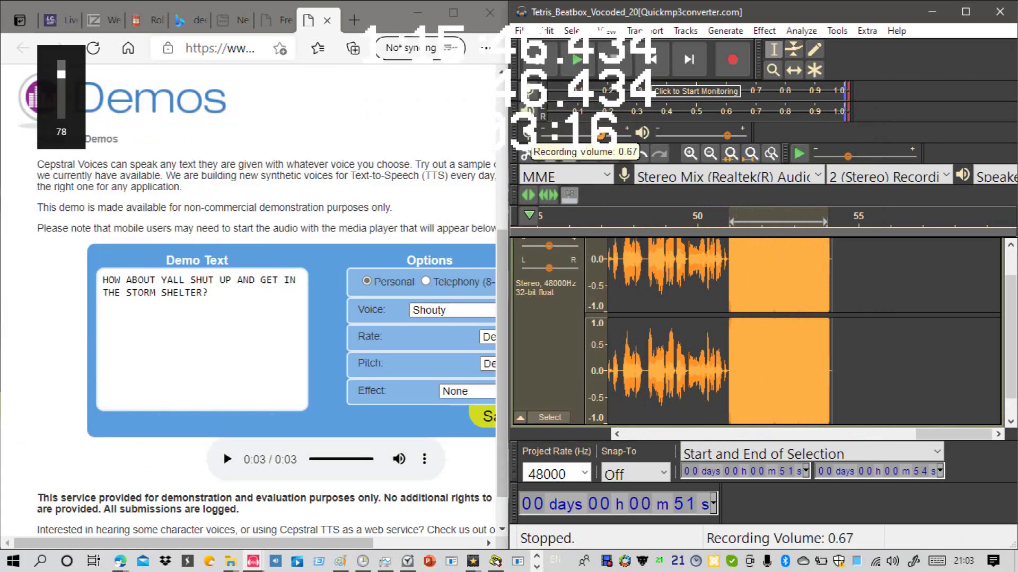
key(XF86AudioLowerVolume)
key(XF86AudioLowerVolume)
key(XF86AudioLowerVolume)
key(XF86AudioLowerVolume)
key(XF86AudioLowerVolume)
key(XF86AudioLowerVolume)
key(XF86AudioLowerVolume)
key(XF86AudioLowerVolume)
key(XF86AudioLowerVolume)
key(XF86AudioLowerVolume)
key(XF86AudioLowerVolume)
key(XF86AudioLowerVolume)
key(XF86AudioLowerVolume)
key(XF86AudioLowerVolume)
key(space)
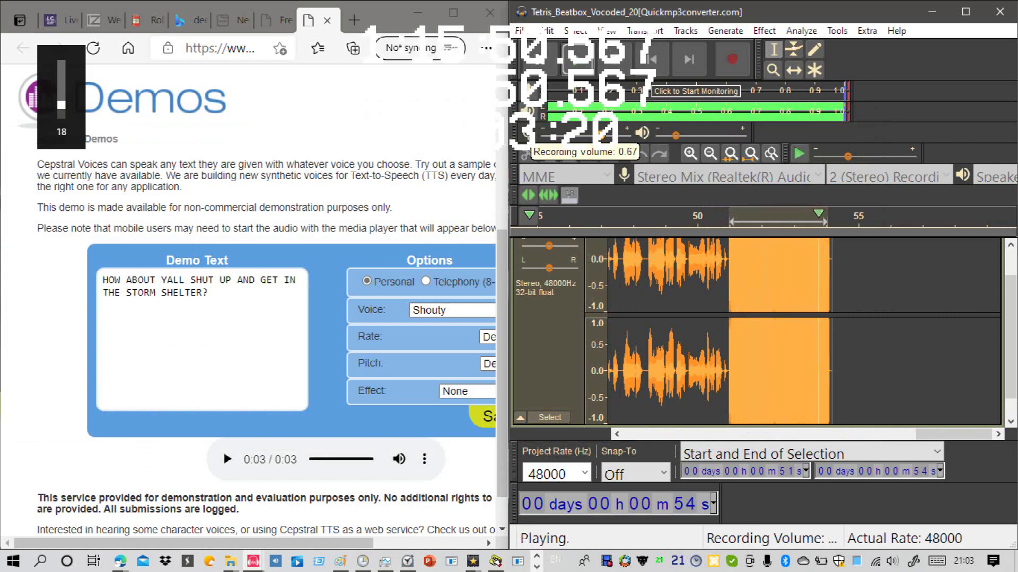
Step: Undo the last distortion pass on the Shouty speech and place the cursor at its end, at about 54 seconds
key(ctrl+z)
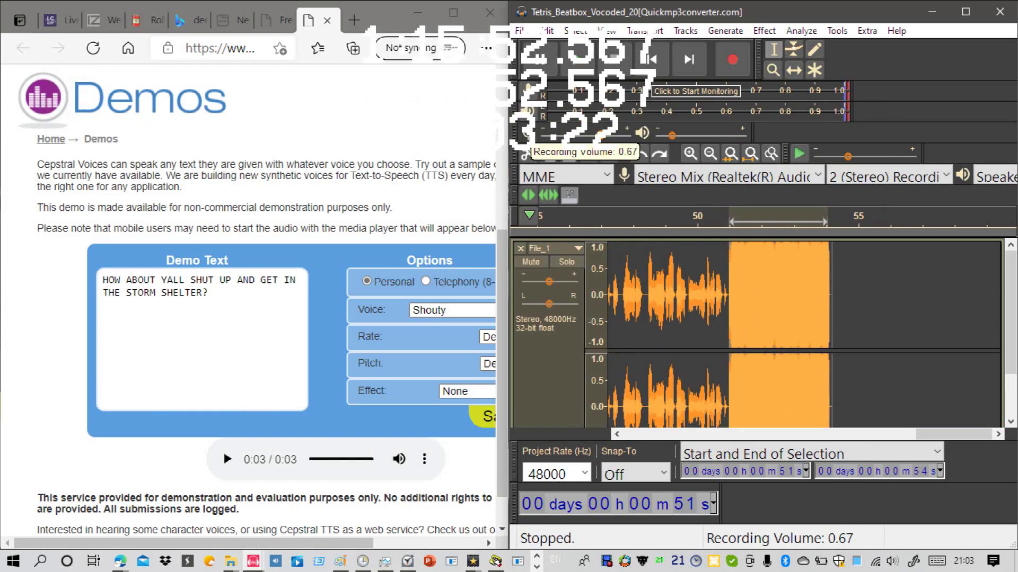
key(space)
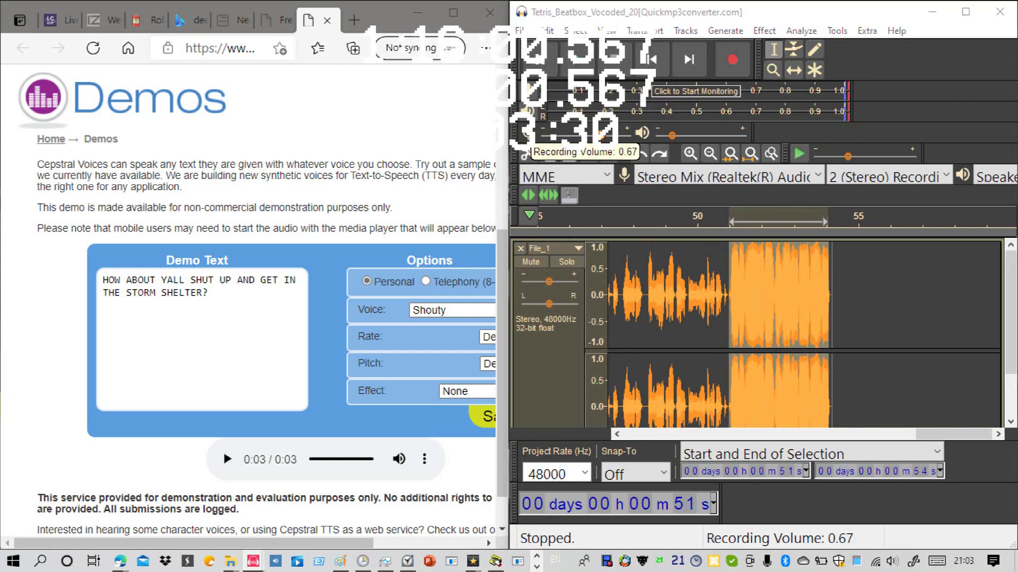
click(908, 371)
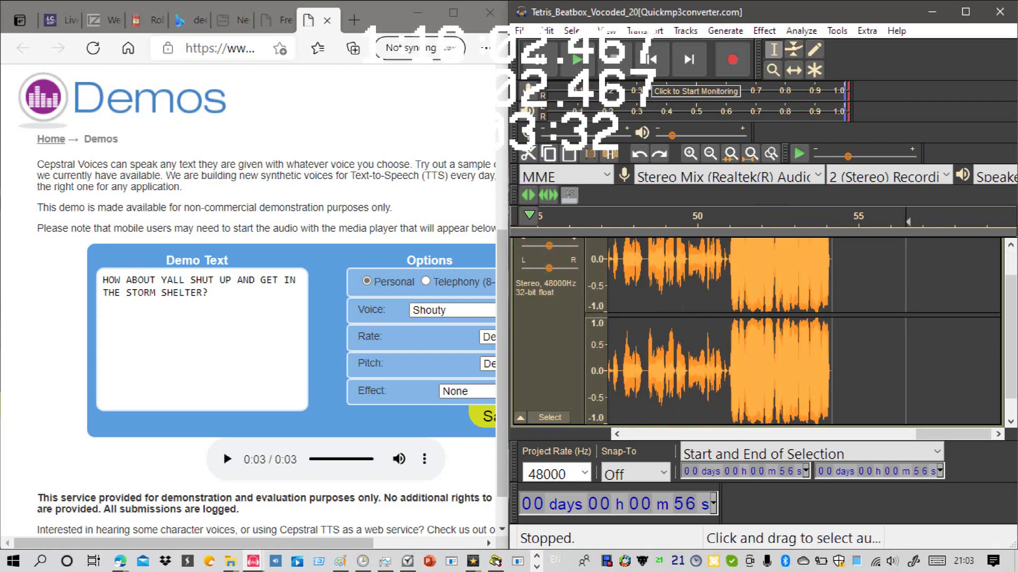
scroll(795, 328, up, 1)
click(832, 340)
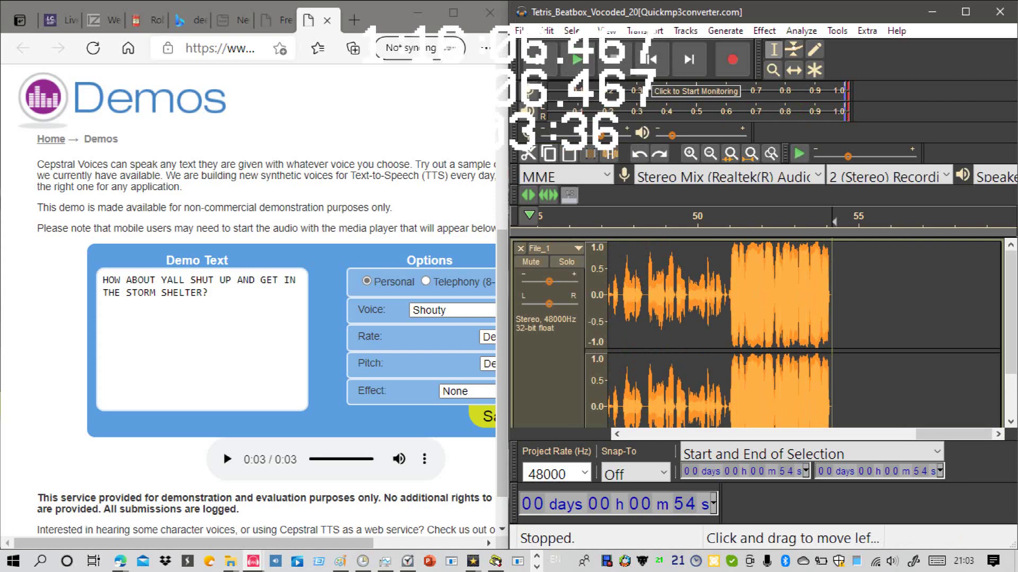
Step: Open the text2speech.org website in a new browser tab
click(354, 20)
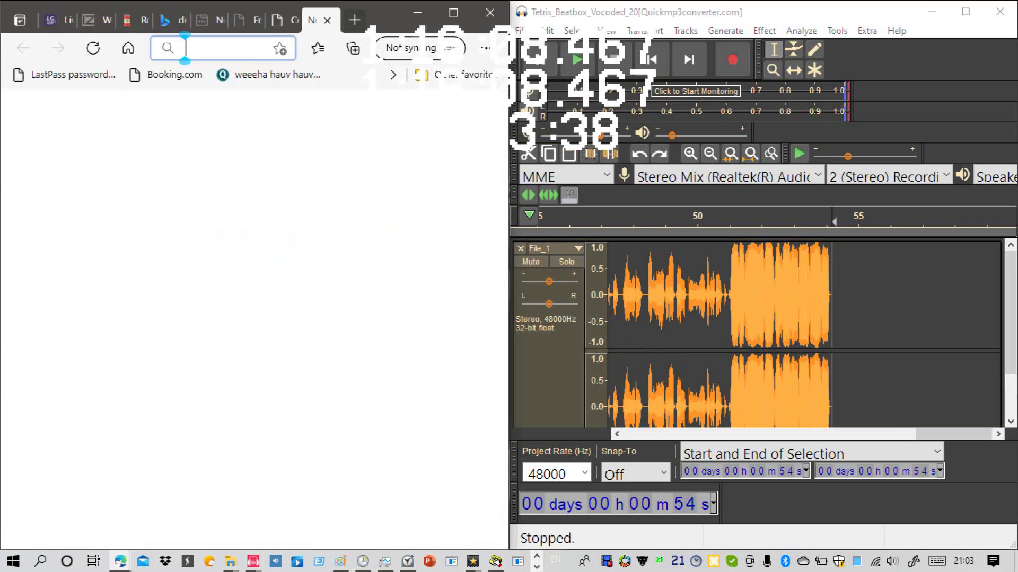
text(2)
key(Down)
key(Down)
key(Down)
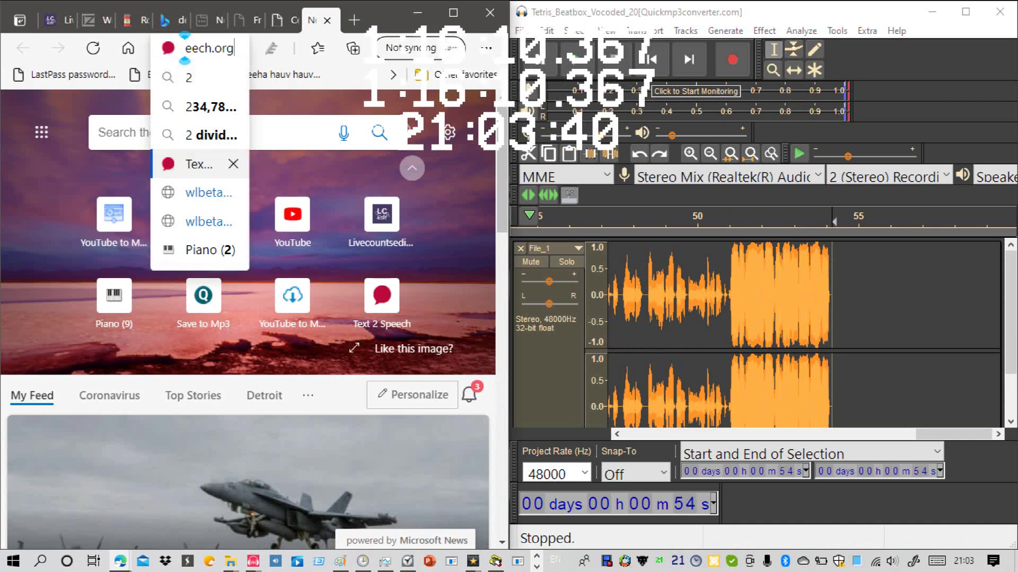
key(Return)
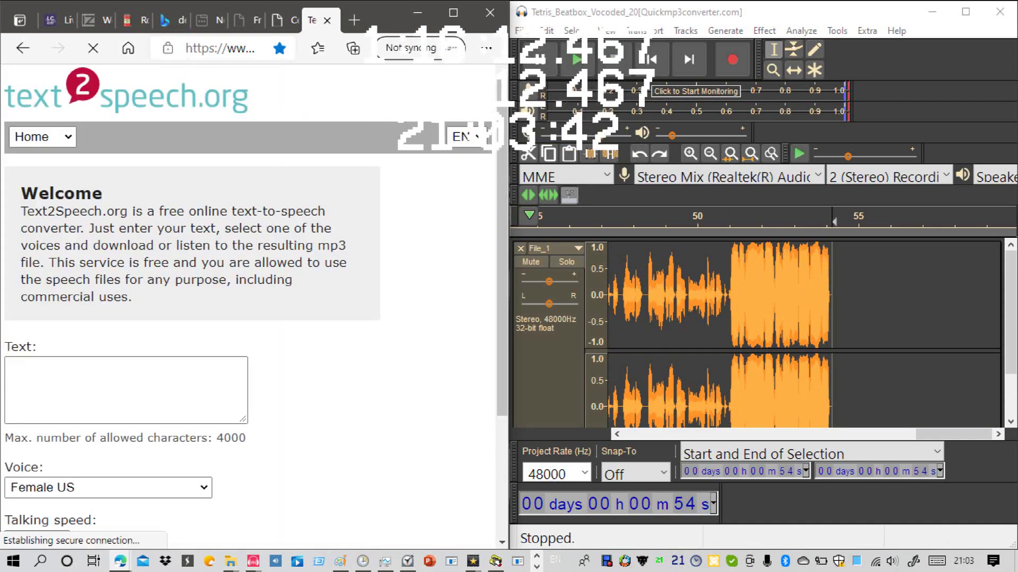
Step: Choose the Male US (Scottish Accent) voice and make the speech text field ready for entry
click(108, 488)
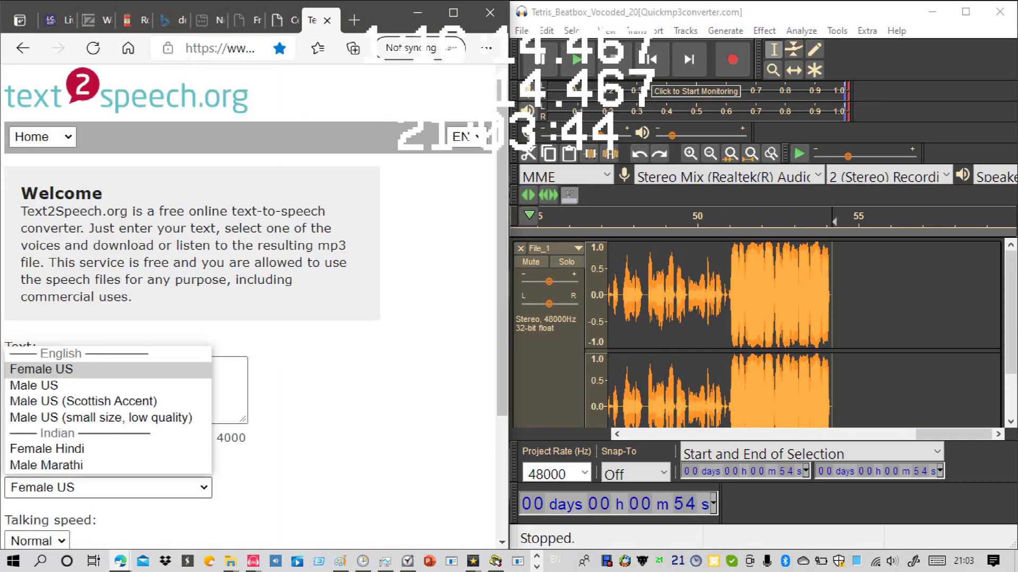
click(83, 401)
click(125, 390)
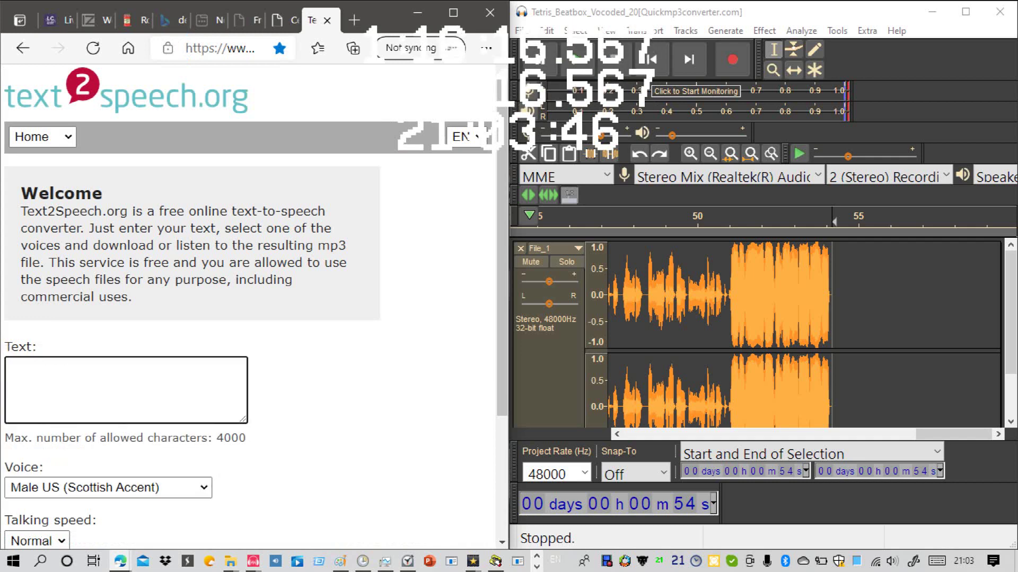
text(No.)
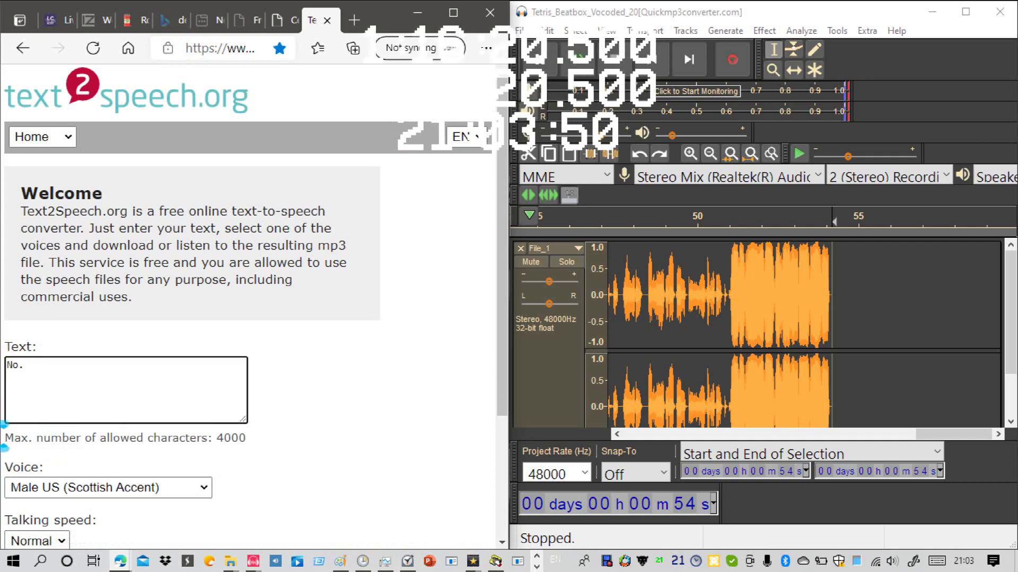
text( How a)
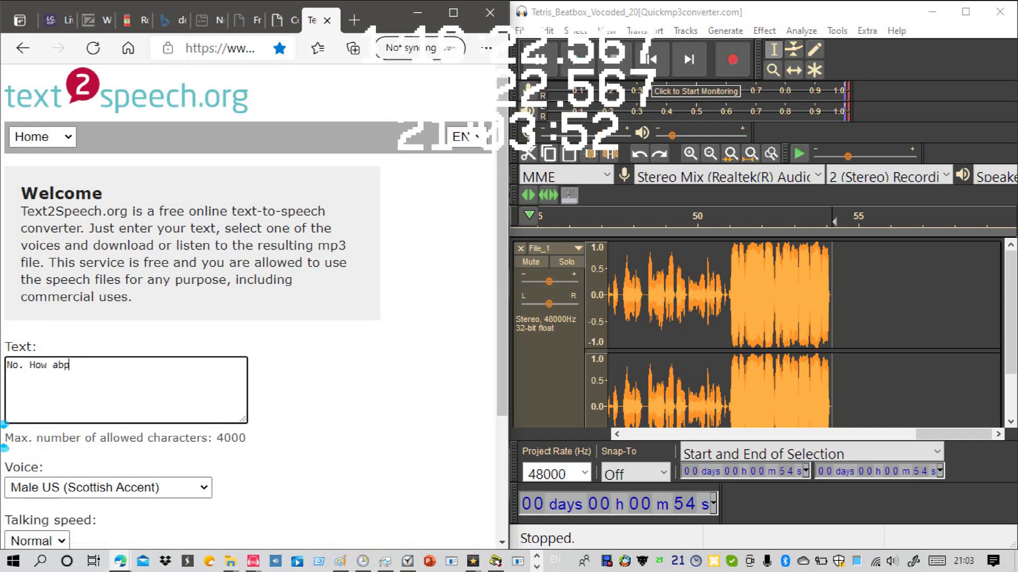
text(bp)
key(BackSpace)
key(BackSpace)
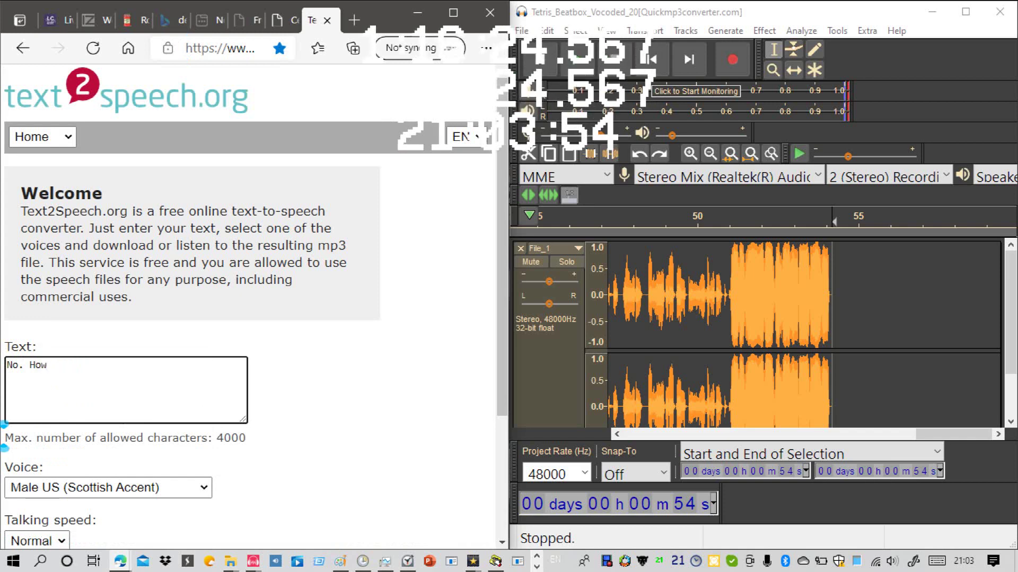
key(ctrl+a)
key(BackSpace)
Step: Enter the speech text "How about you calm down? SHUT. THE. FLIP. UP. I am trying to get some z's."
text(How a)
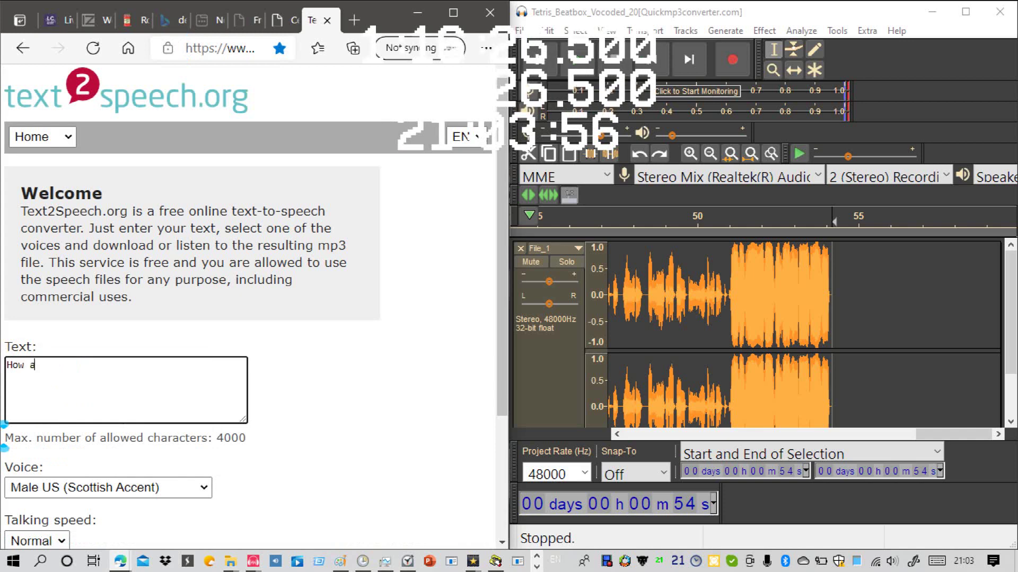
text(bout)
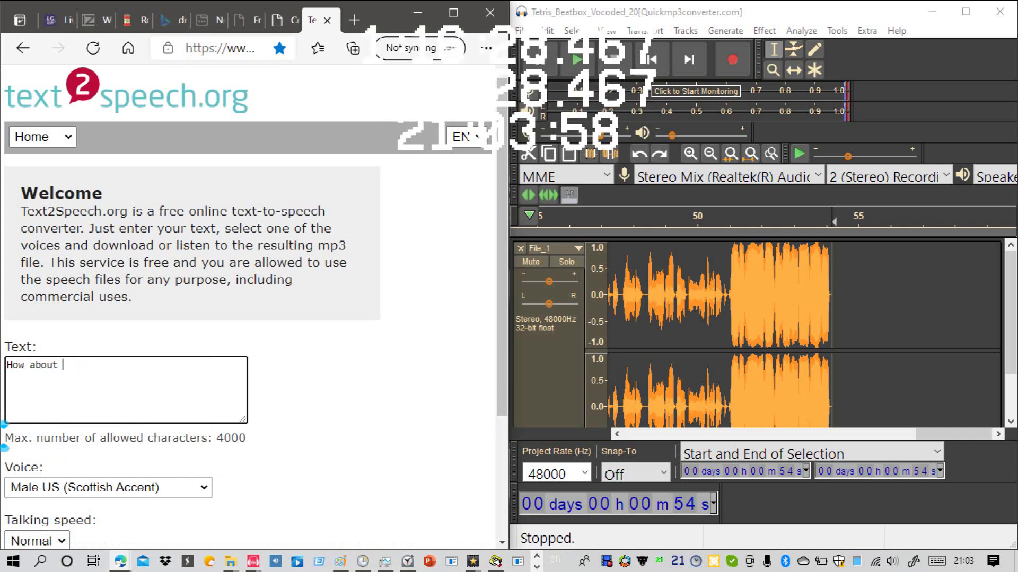
text( you n)
key(BackSpace)
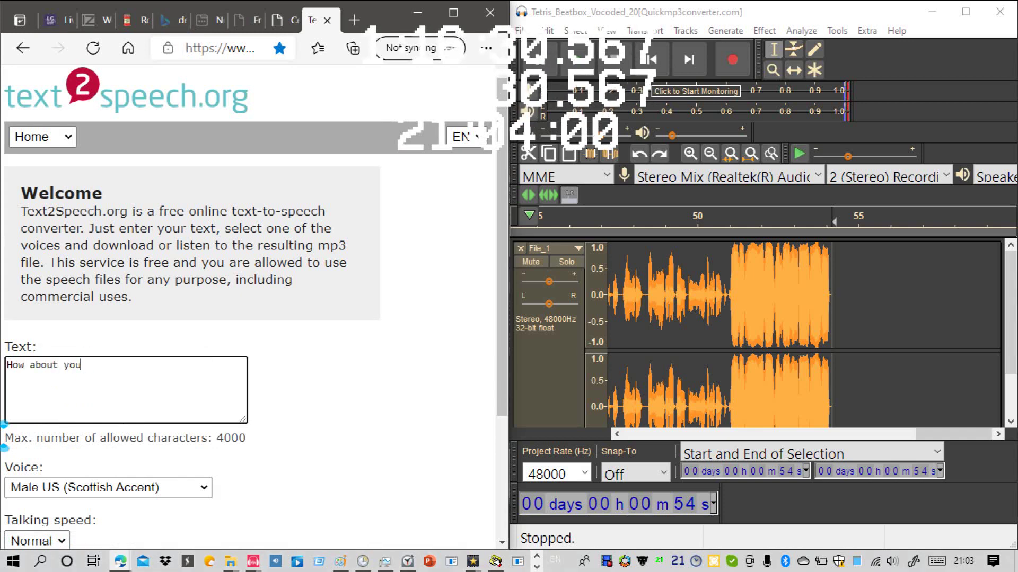
text(calm)
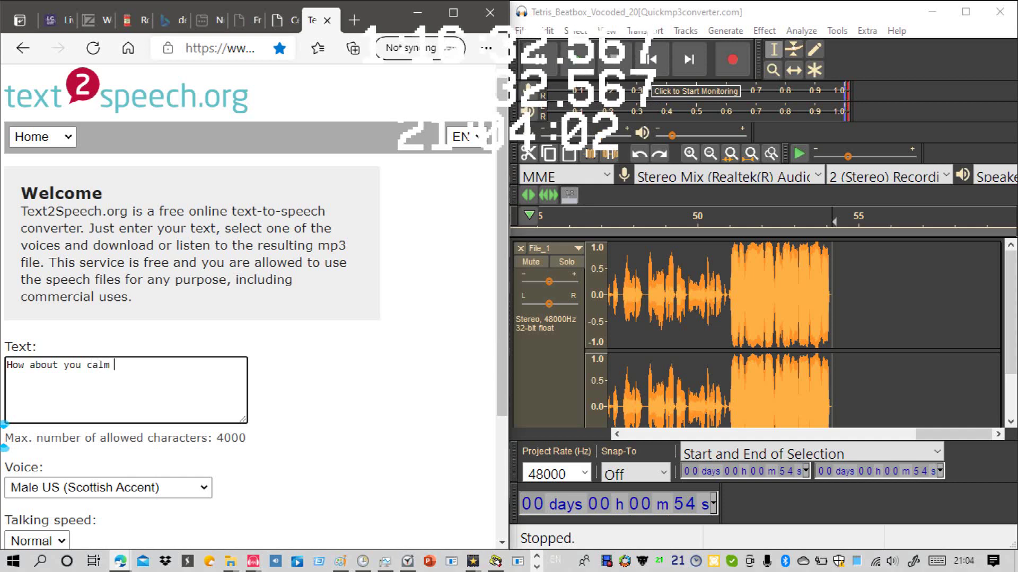
text( down?)
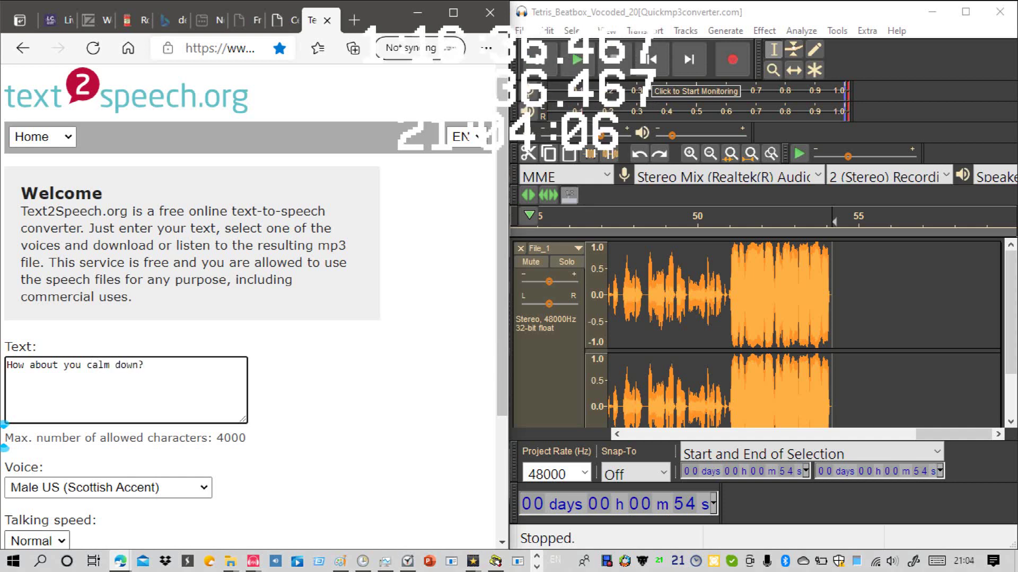
text( SH)
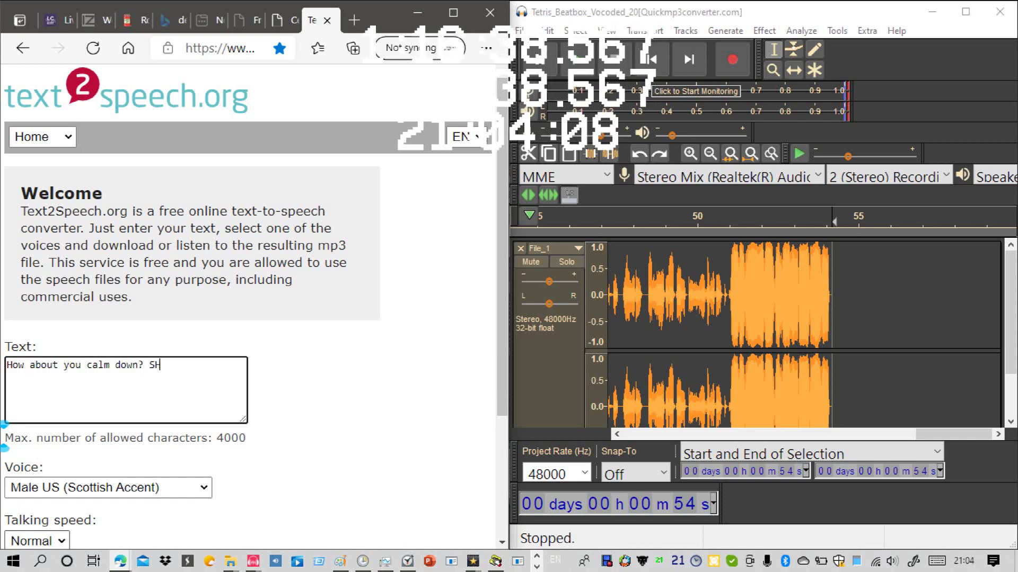
text(UT. T)
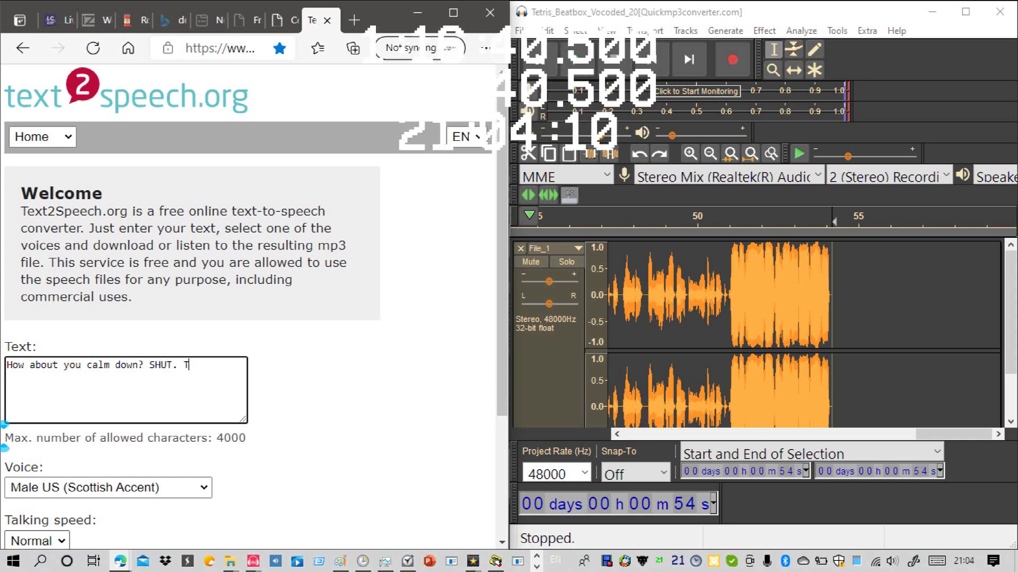
text(HE . FLIP)
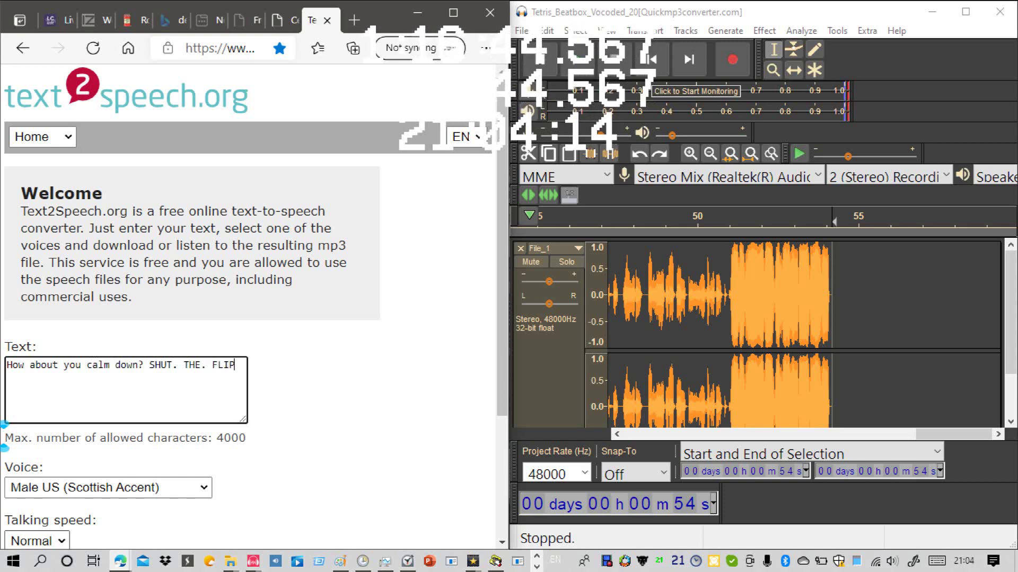
text(. UP)
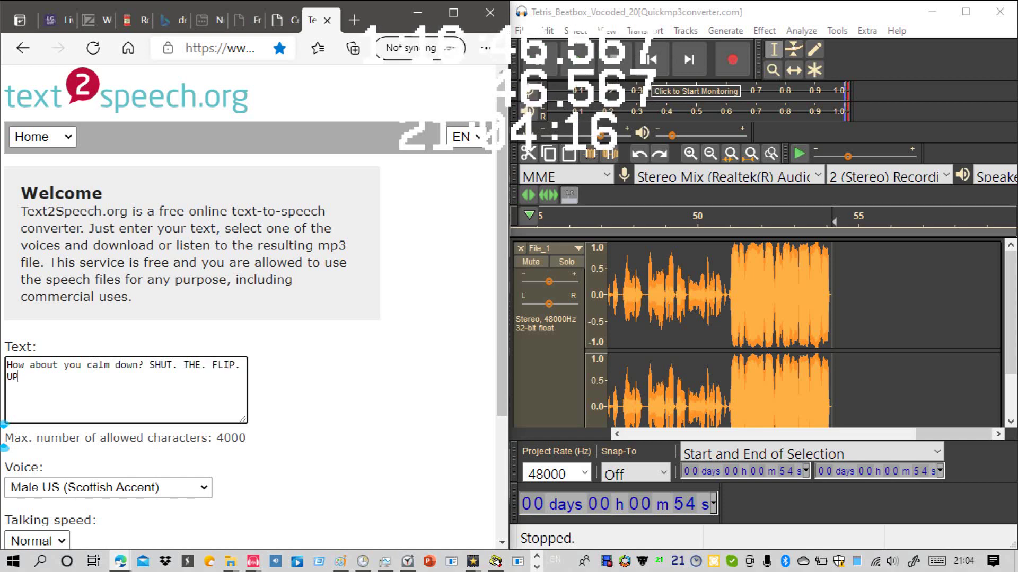
text(.)
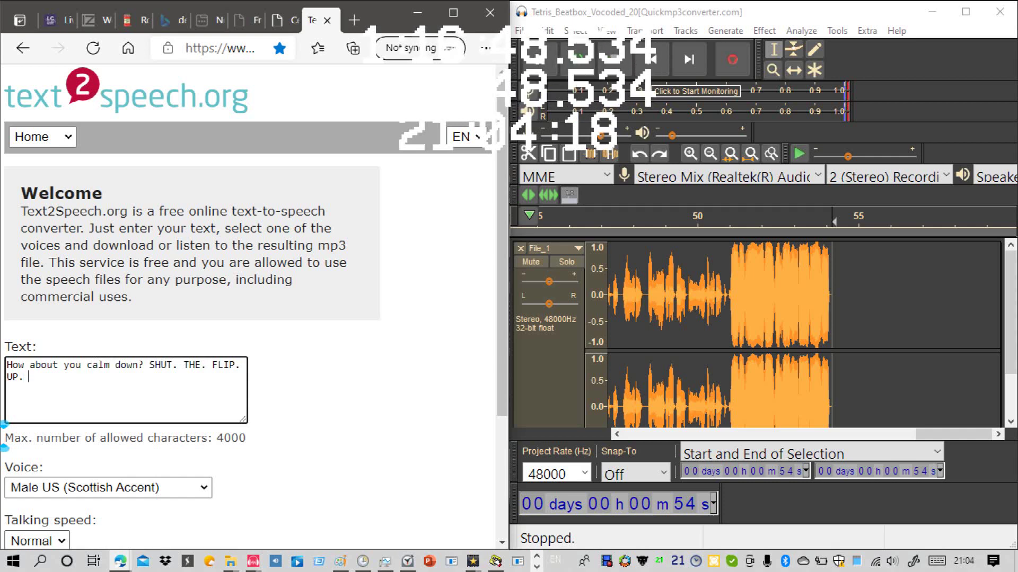
text( I am try)
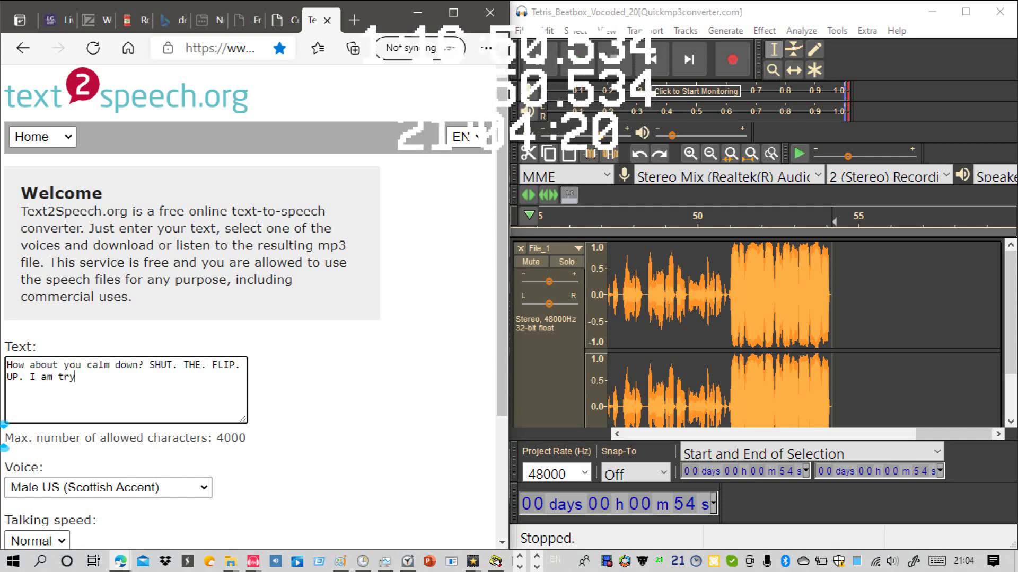
text(ing to get some)
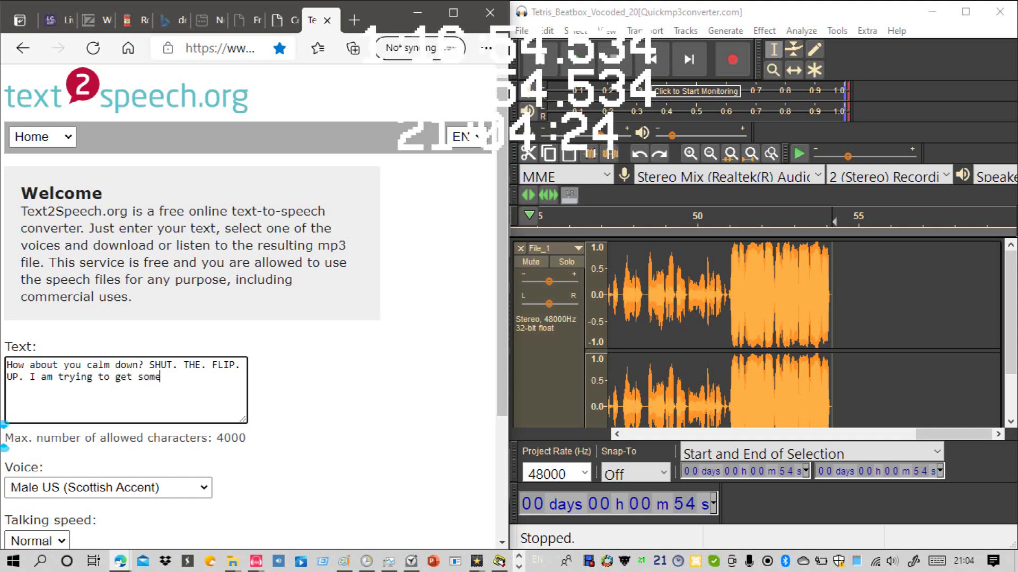
text(z's.)
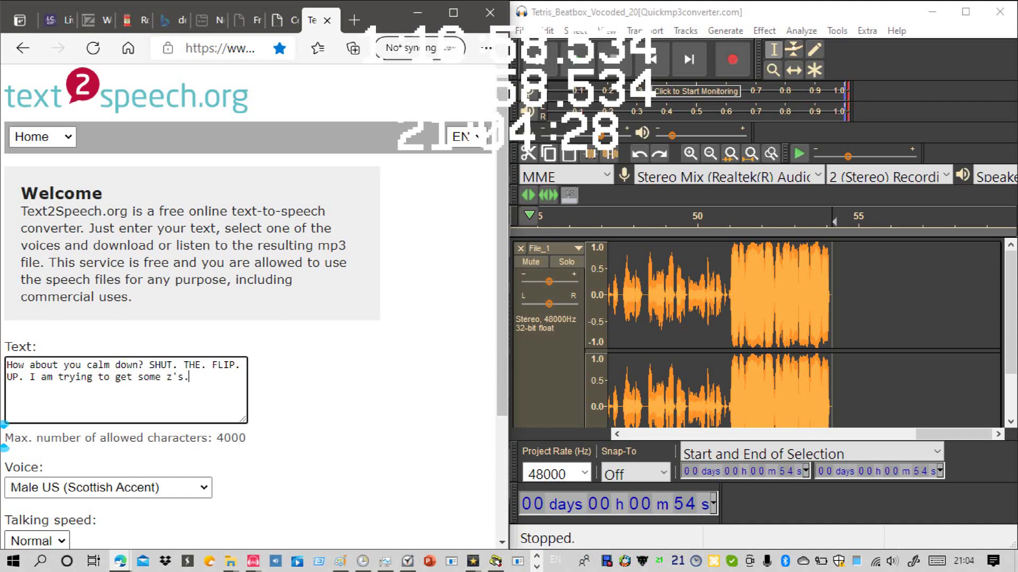
Step: Generate the speech audio, keeping Normal talking speed and the audio file name speech
scroll(250, 307, down, 3)
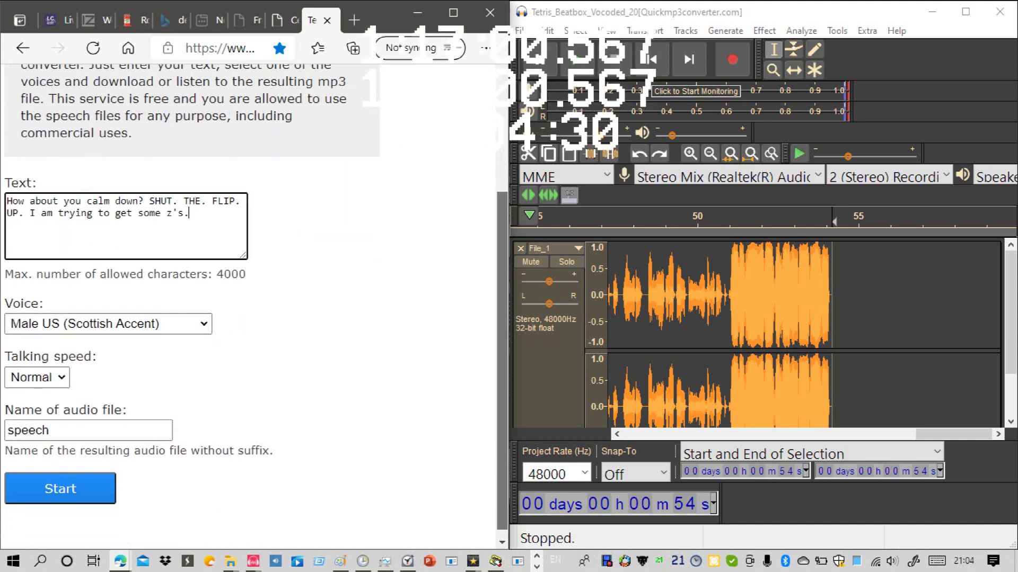
click(88, 422)
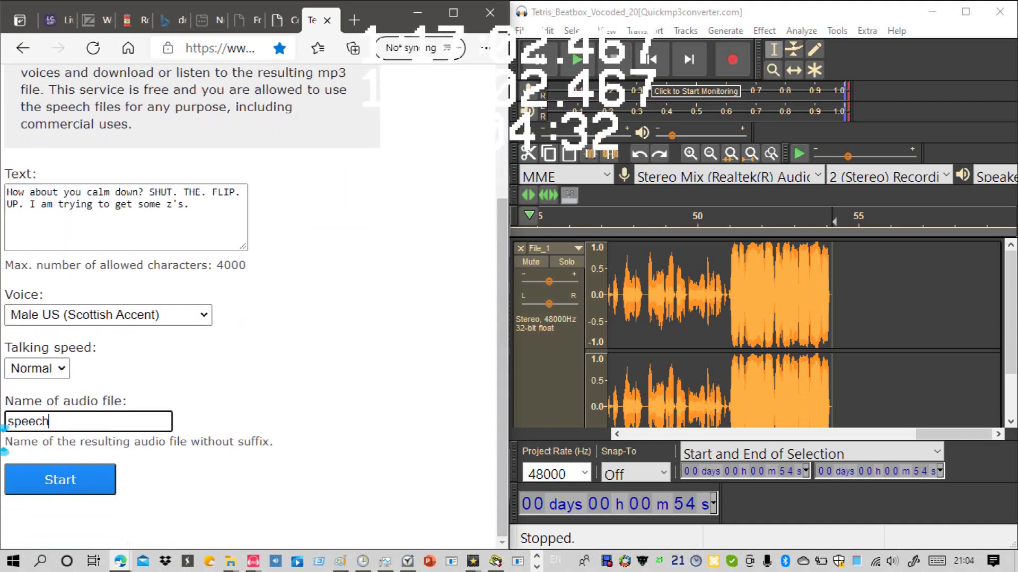
key(Return)
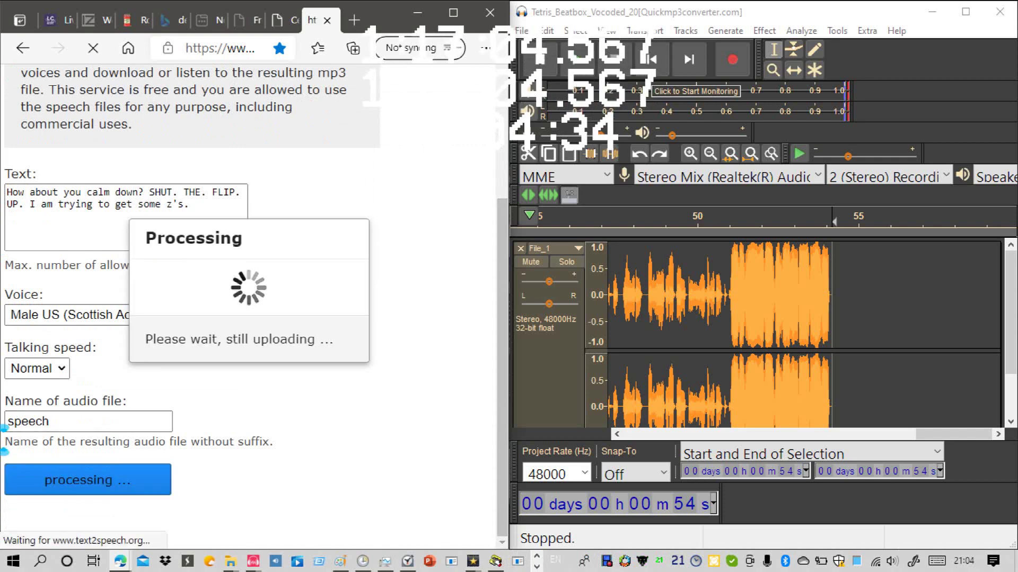
Step: Raise the system playback volume to 80 for the generated speech
key(XF86AudioRaiseVolume)
key(XF86AudioRaiseVolume)
key(XF86AudioRaiseVolume)
key(XF86AudioRaiseVolume)
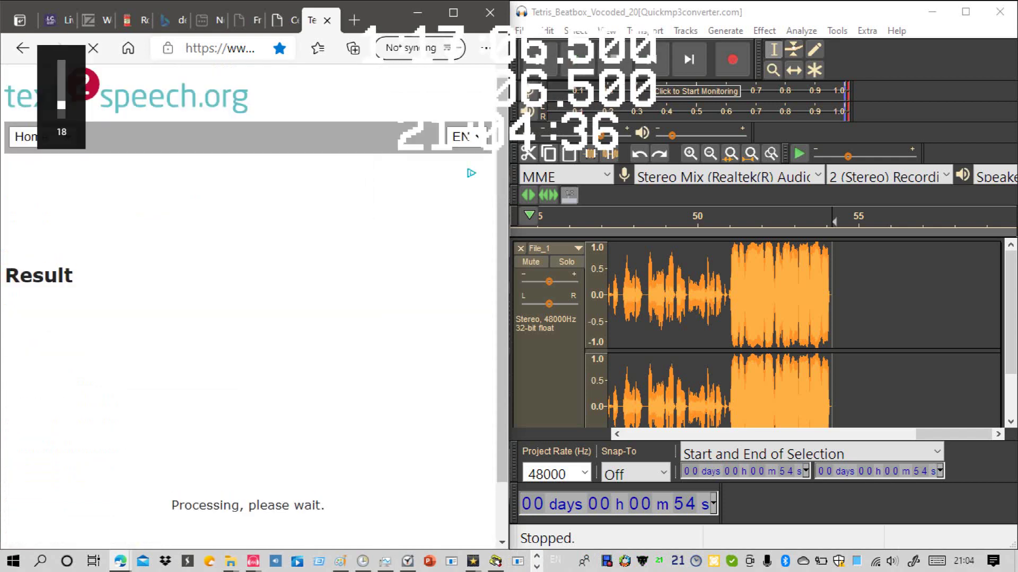
key(XF86AudioRaiseVolume)
key(XF86AudioRaiseVolume)
key(XF86AudioRaiseVolume)
key(XF86AudioRaiseVolume)
key(XF86AudioRaiseVolume)
key(XF86AudioRaiseVolume)
key(XF86AudioRaiseVolume)
key(XF86AudioRaiseVolume)
key(XF86AudioRaiseVolume)
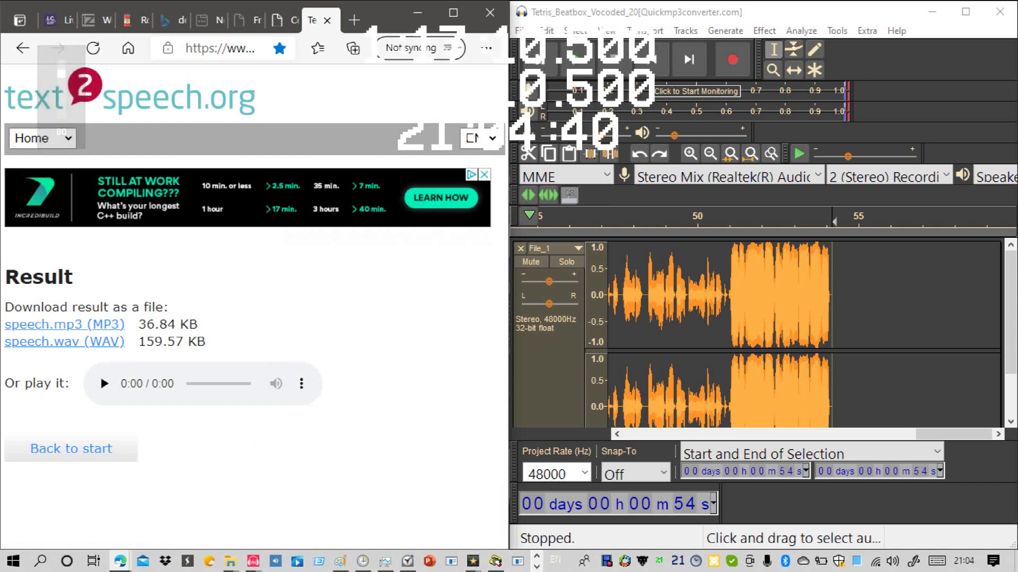
Step: Record the generated Scottish-accent speech in Audacity after the Shouty line, playing it in full before stopping the recording
click(732, 59)
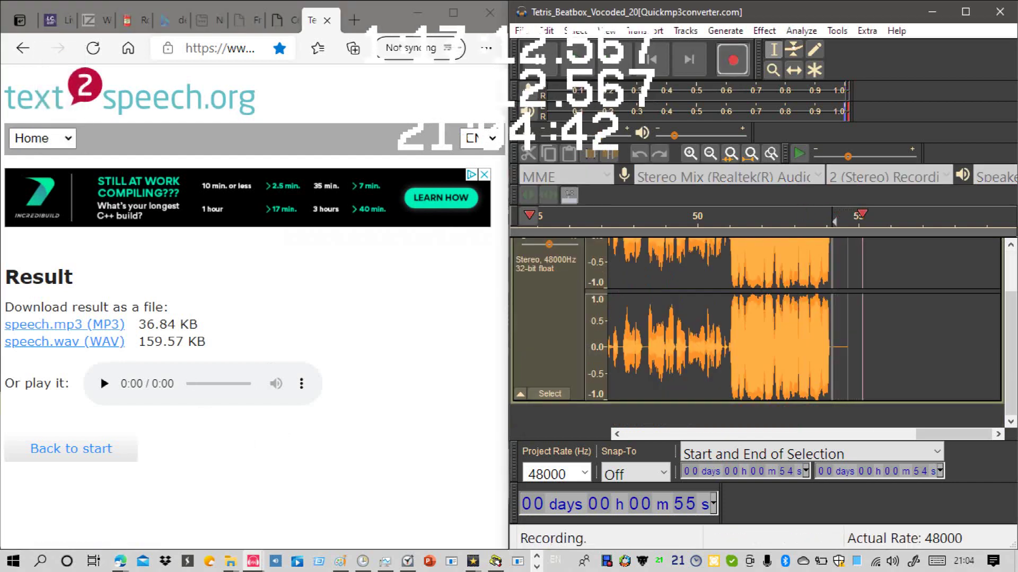
click(105, 384)
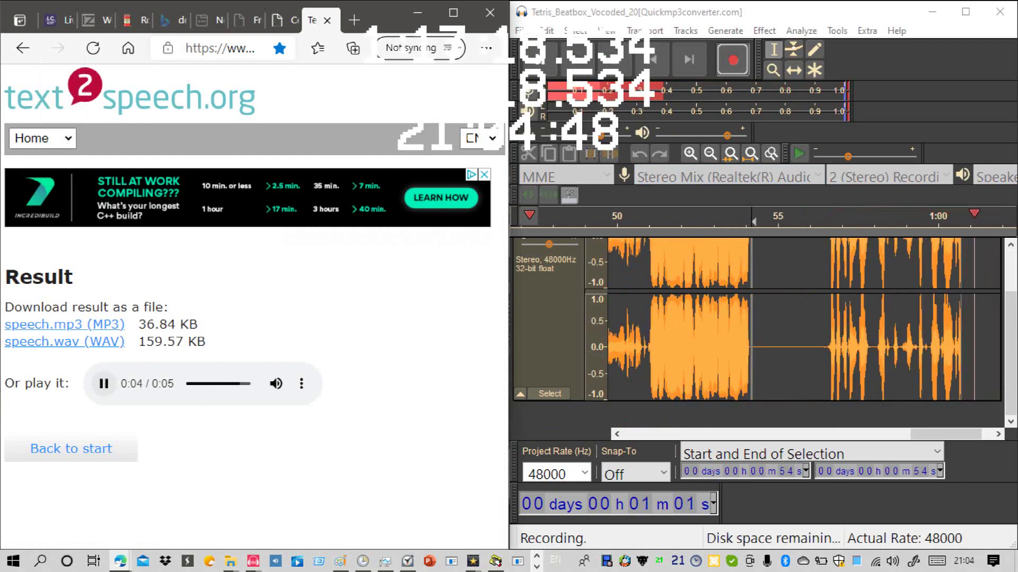
click(613, 59)
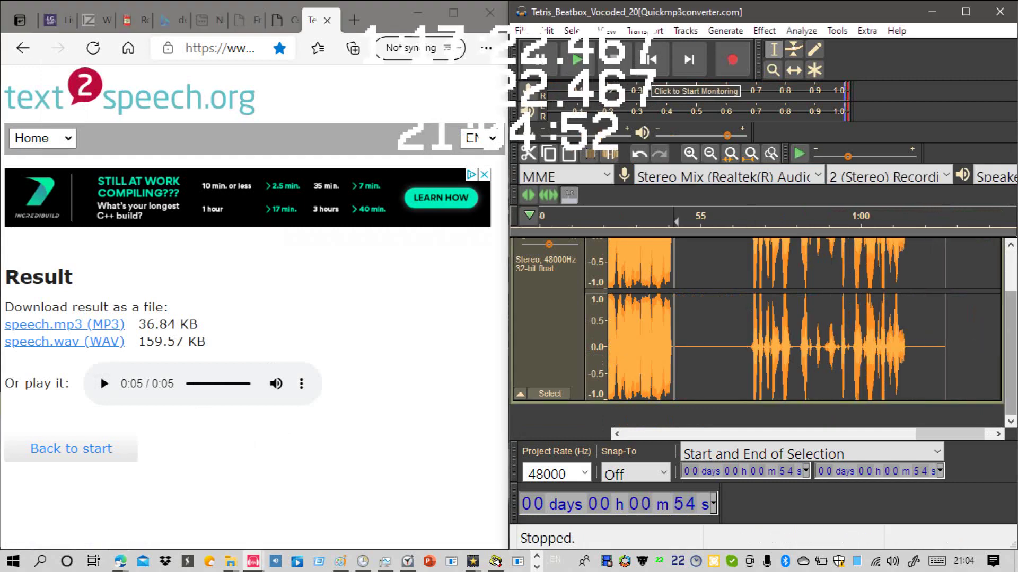
Step: Briefly preview the newly recorded speech from about 58 seconds
scroll(795, 329, up, 2)
click(800, 318)
key(space)
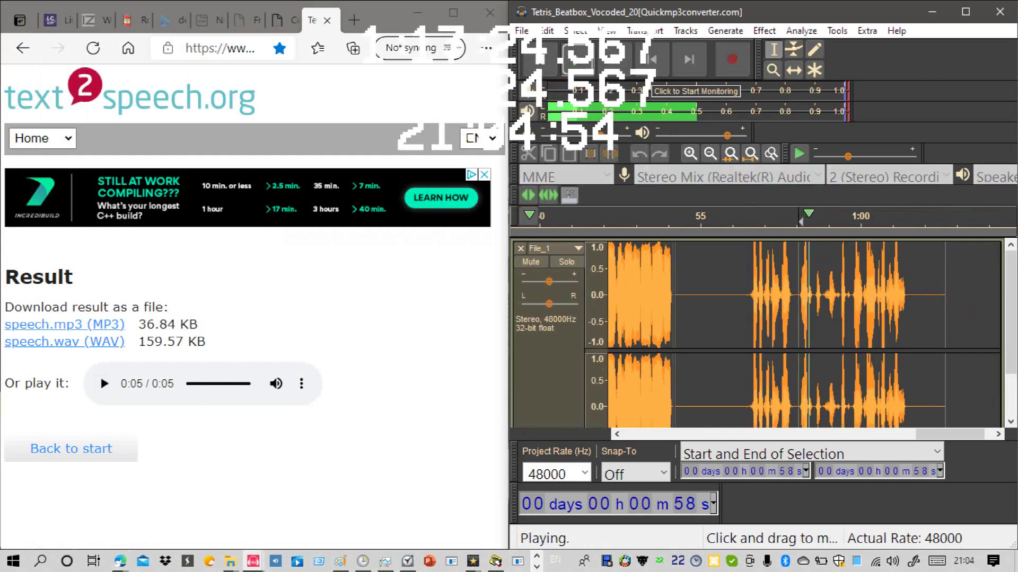
key(space)
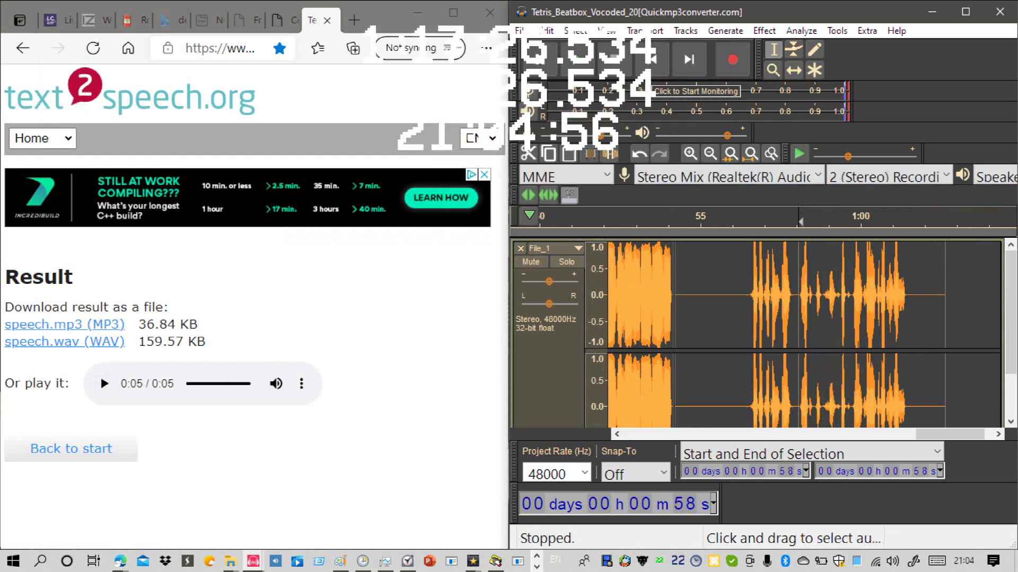
Step: Select the short word at about 59 seconds in the newly recorded speech and play it
drag(824, 318, 834, 318)
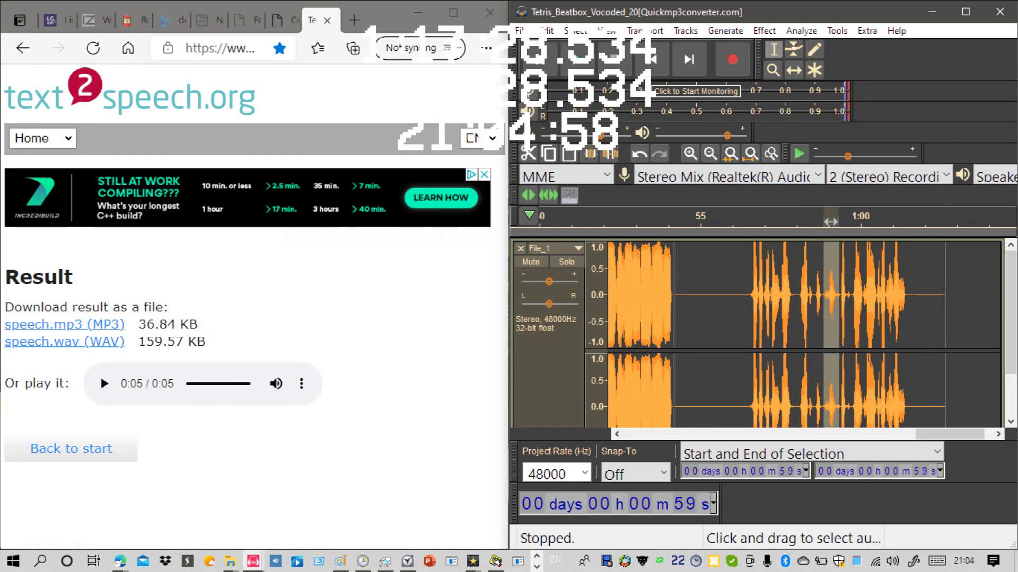
scroll(830, 221, down, 1)
key(space)
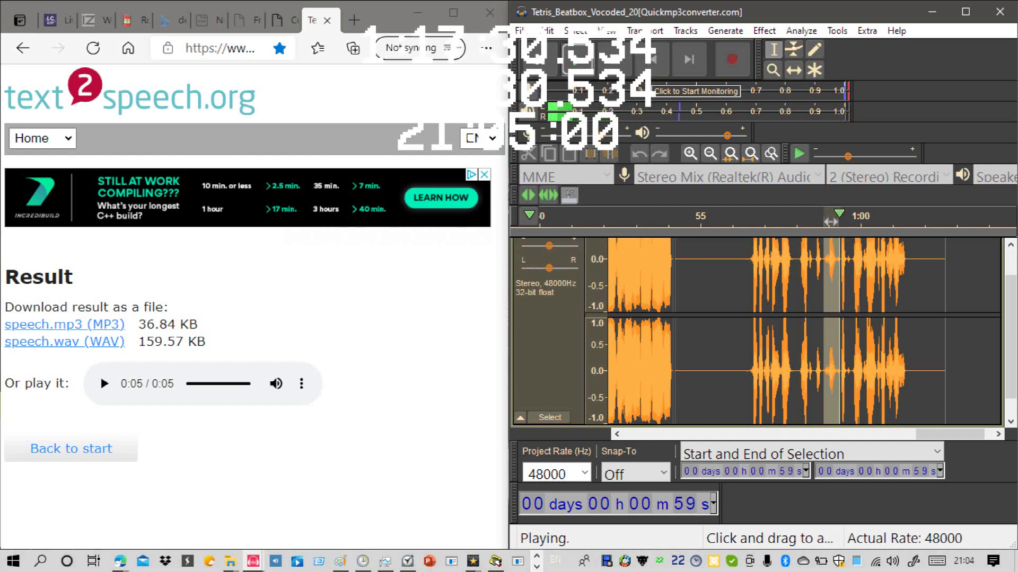
Step: Set up a Tone for the selected word with a frequency of 1050 Hz and preview its sawtooth waveform
click(725, 30)
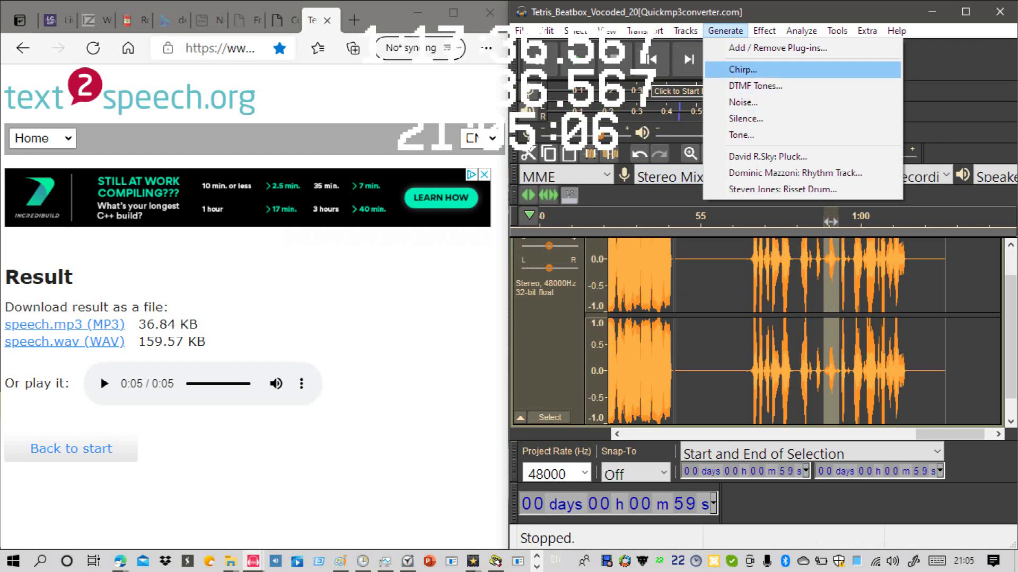
click(741, 135)
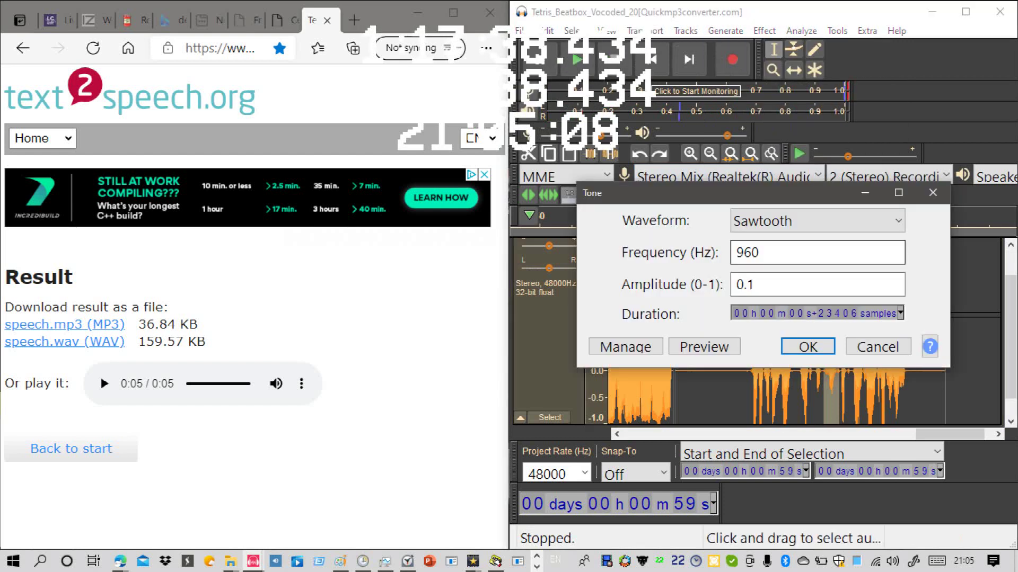
drag(762, 253, 716, 256)
key(BackSpace)
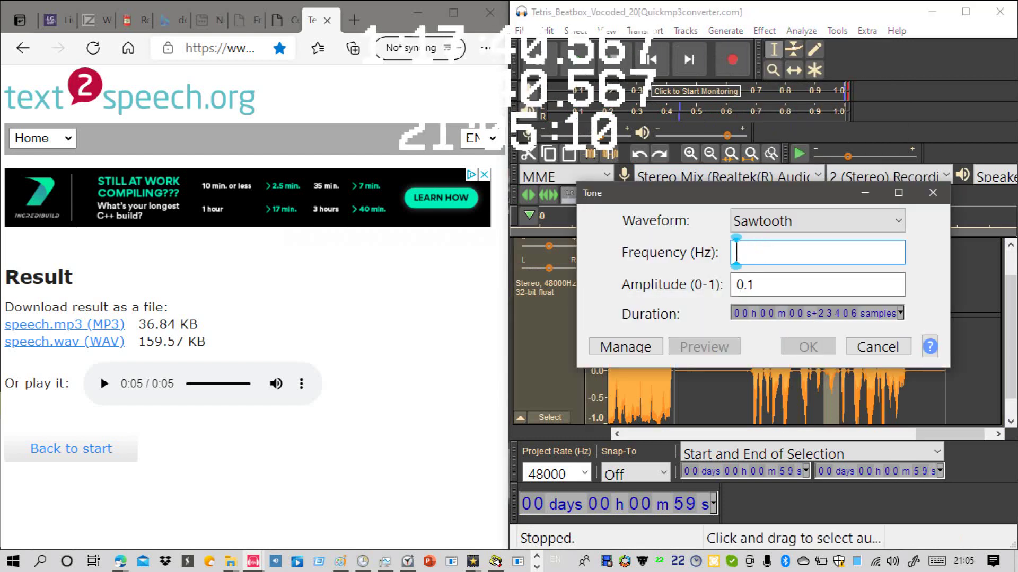
text(10)
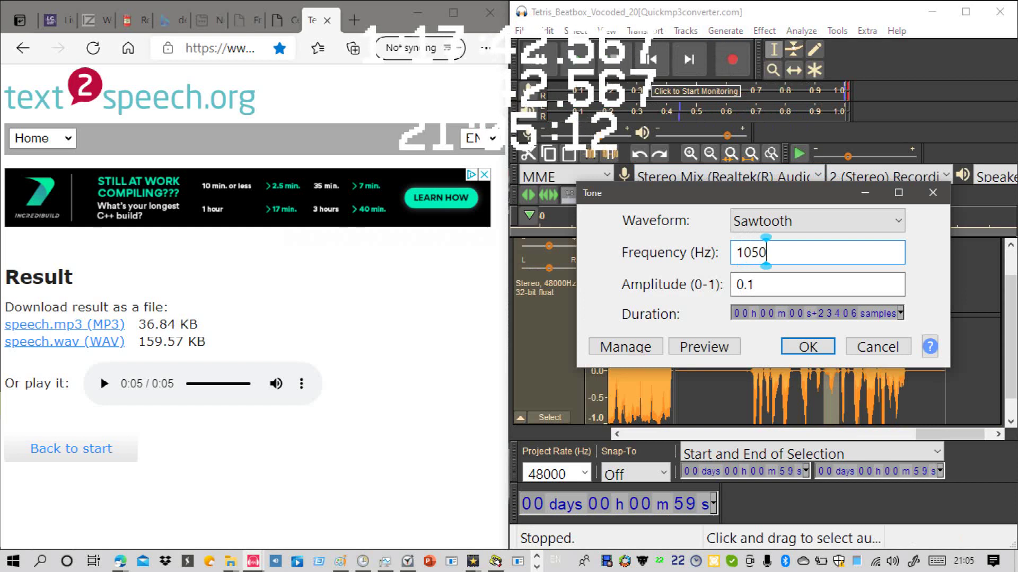
text(50)
click(704, 347)
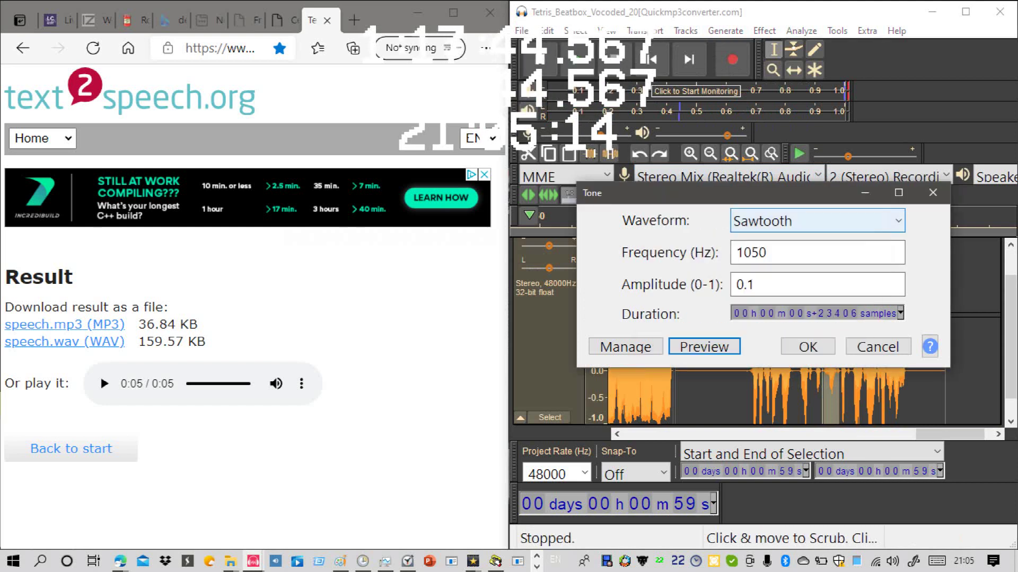
Step: Change the tone's waveform to Sine, preview it, and generate it over the selected word at amplitude 0.1
click(816, 221)
click(753, 243)
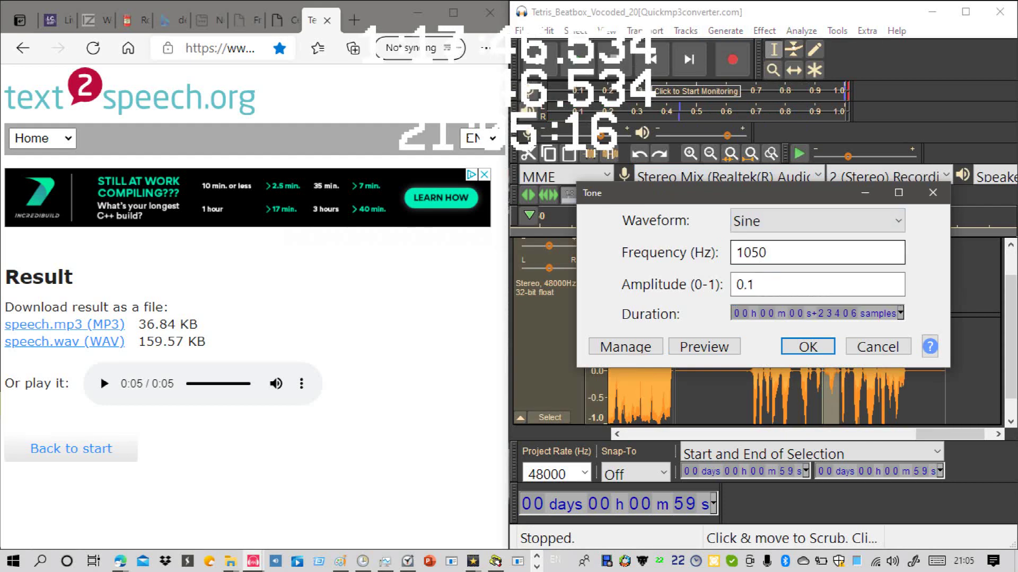
click(704, 346)
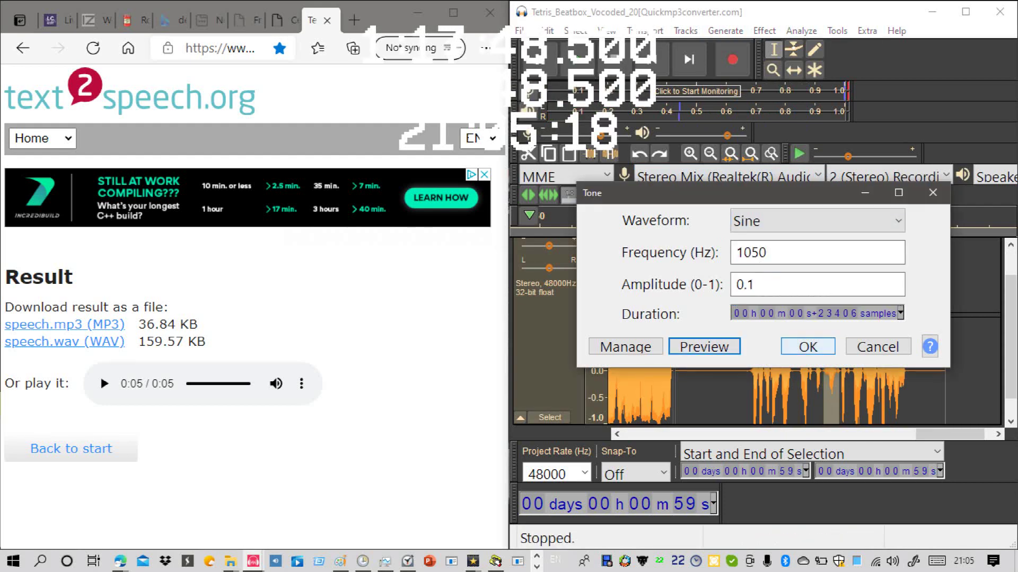
click(808, 347)
key(space)
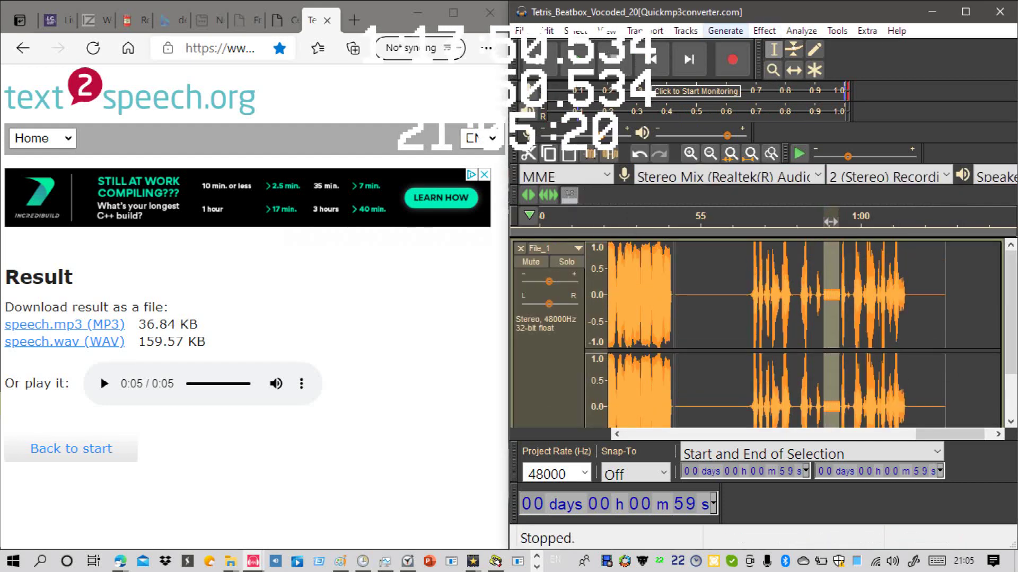
Step: Apply Hard Overdrive distortion to the bleep tone with distortion amount and output level at 100, and play the result
click(765, 31)
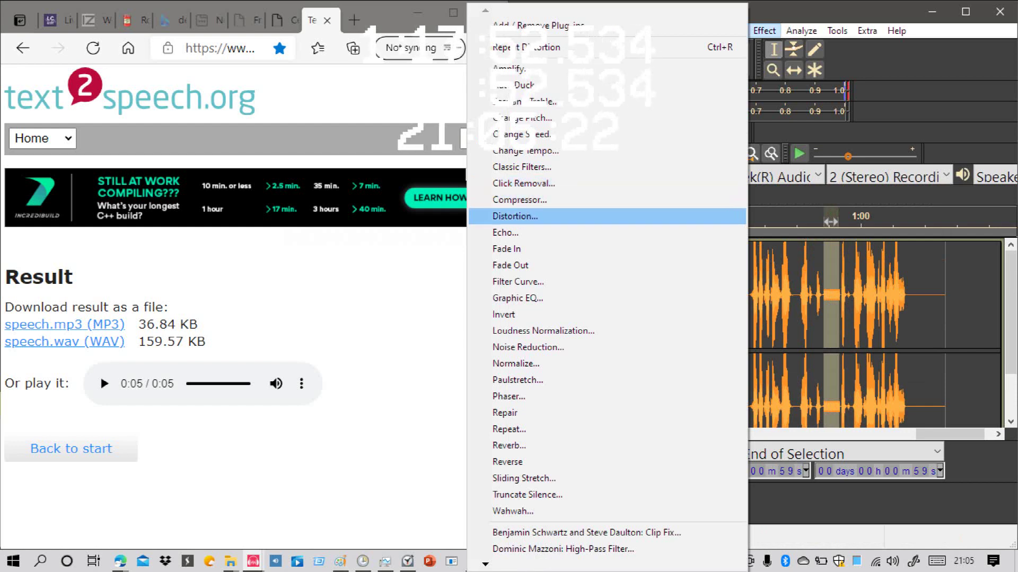
click(514, 216)
click(452, 418)
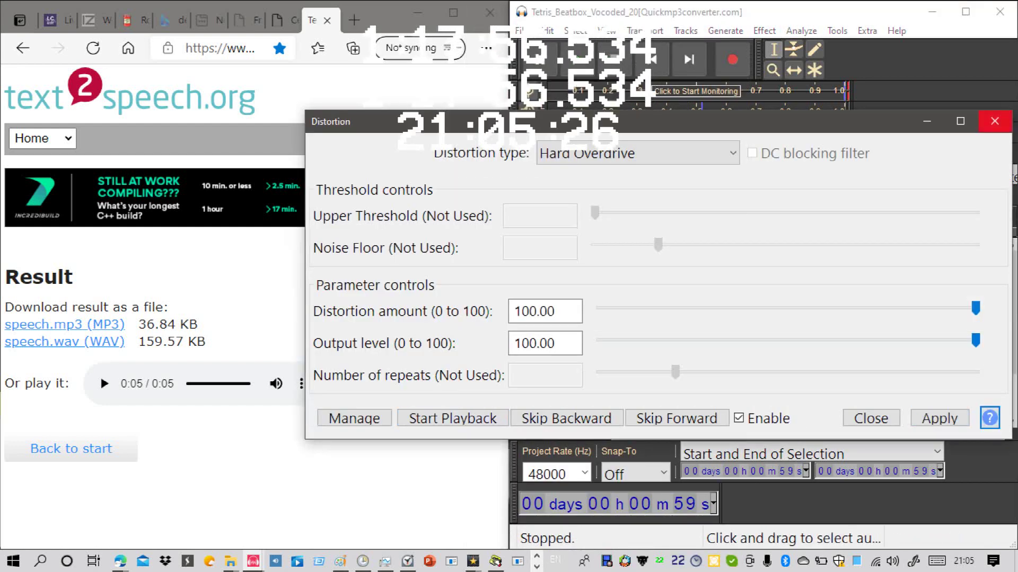
click(995, 121)
key(space)
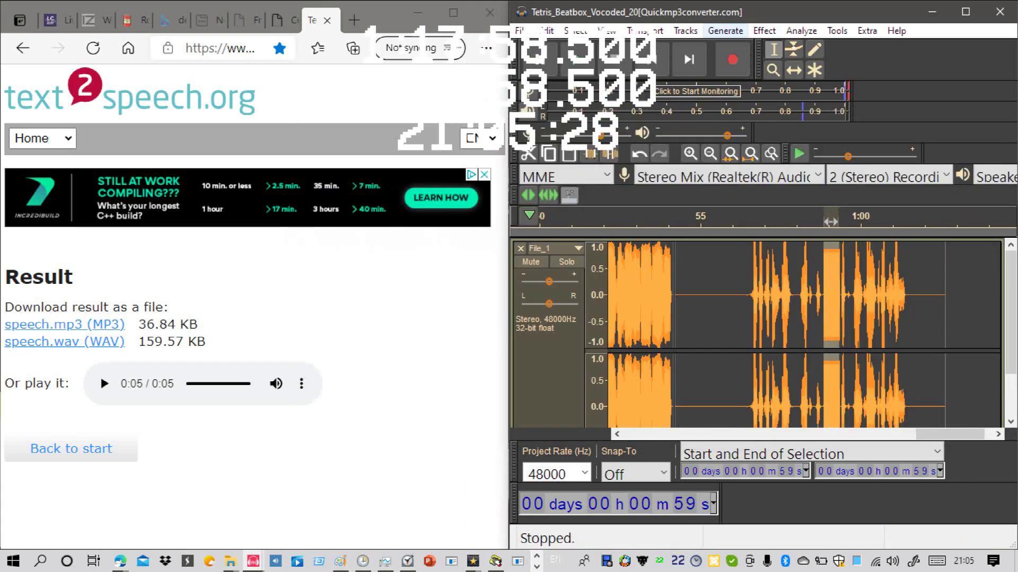
Step: Apply Bass and Treble to the bleep with bass 30 dB, treble 0 dB and volume -7 dB, and play it back
click(765, 31)
click(522, 102)
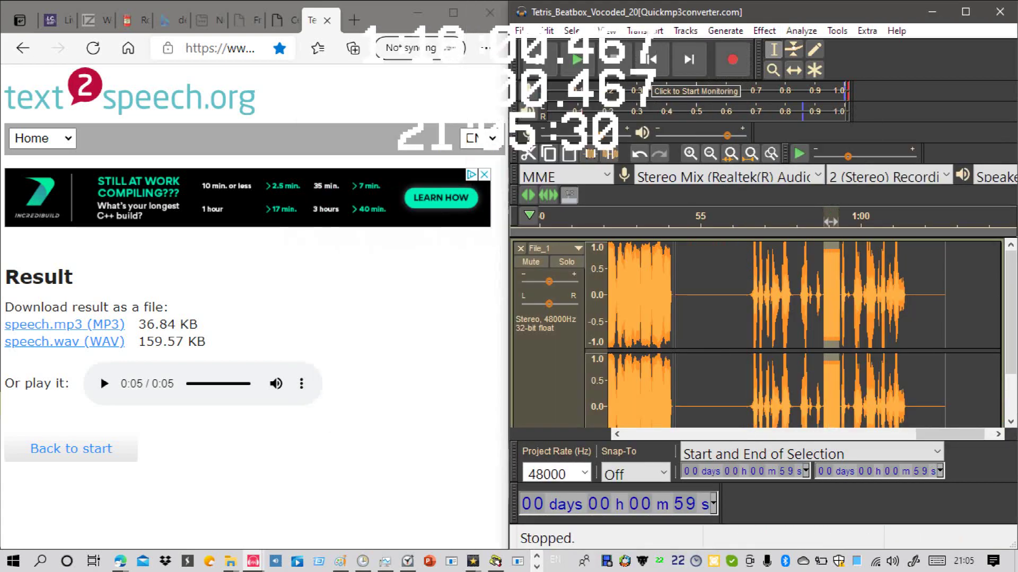
click(939, 380)
click(939, 380)
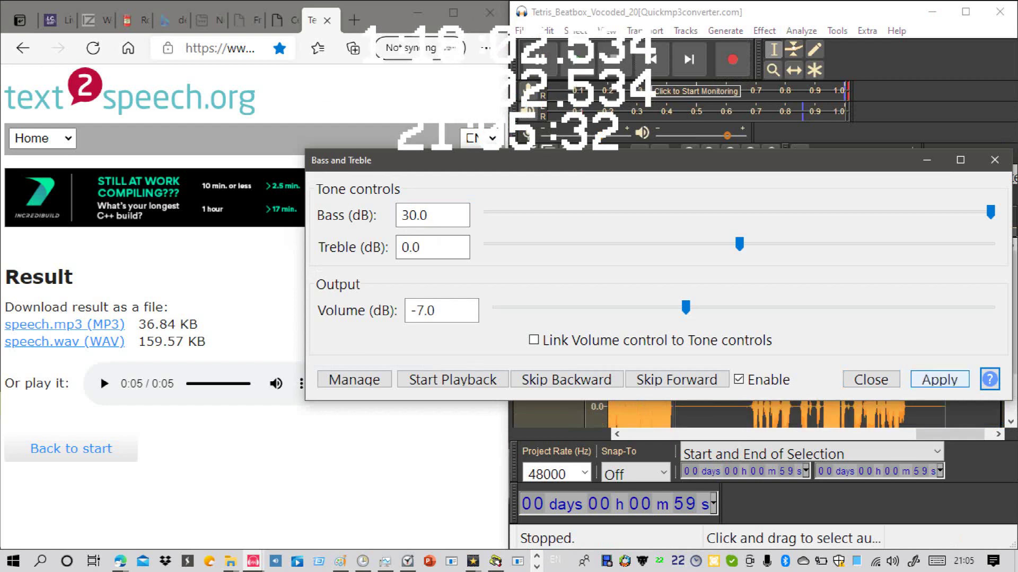
click(994, 161)
key(space)
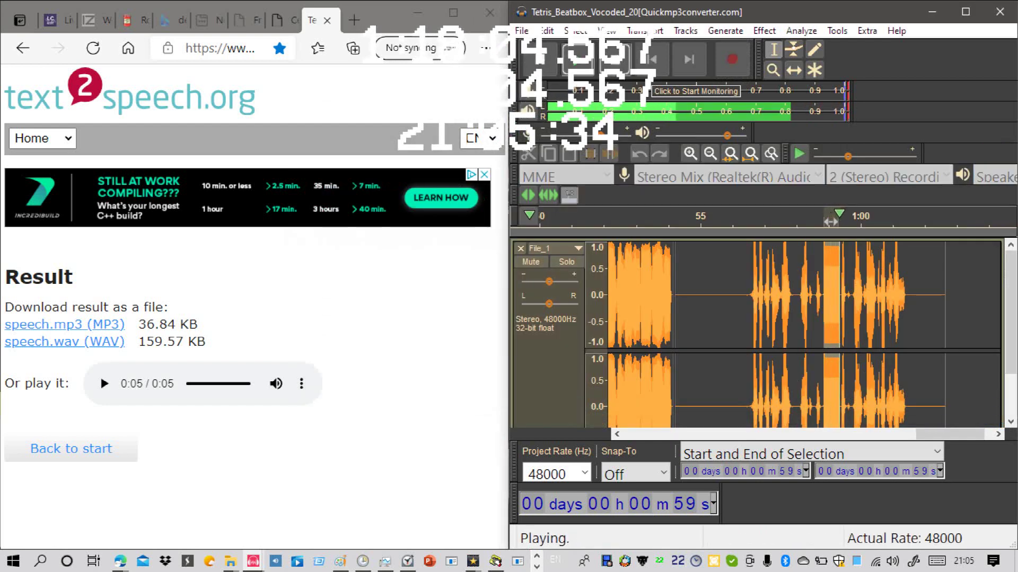
key(space)
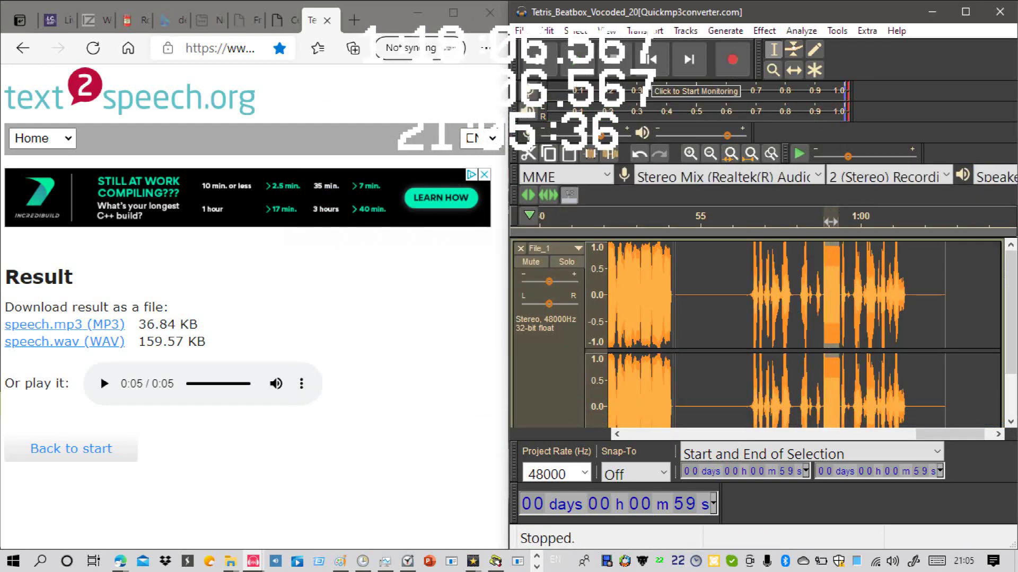
Step: Play the censored speech from about 56 seconds and lower the system volume to 72
click(745, 307)
key(space)
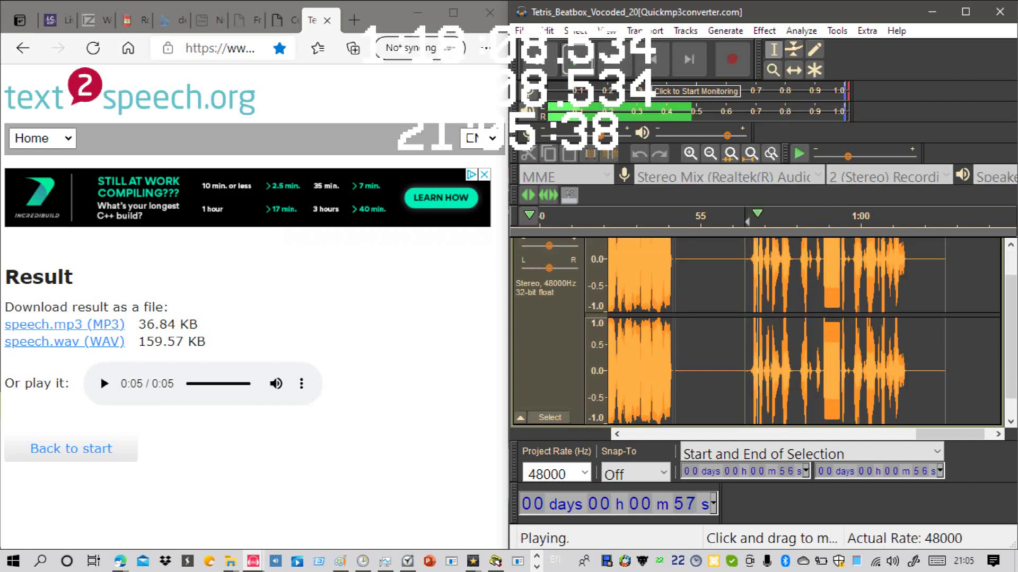
key(XF86AudioLowerVolume)
key(XF86AudioLowerVolume)
key(XF86AudioLowerVolume)
key(XF86AudioLowerVolume)
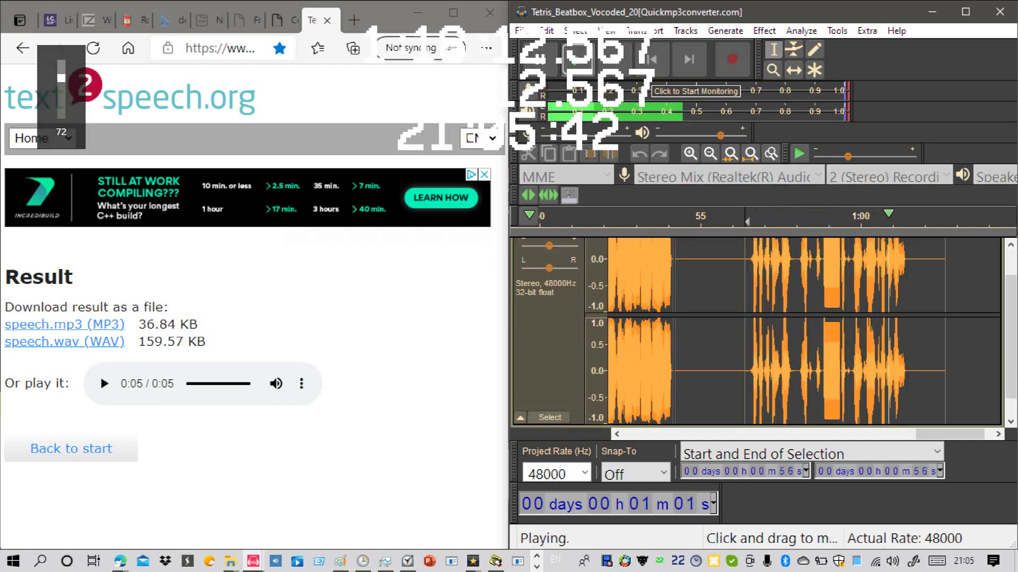
key(space)
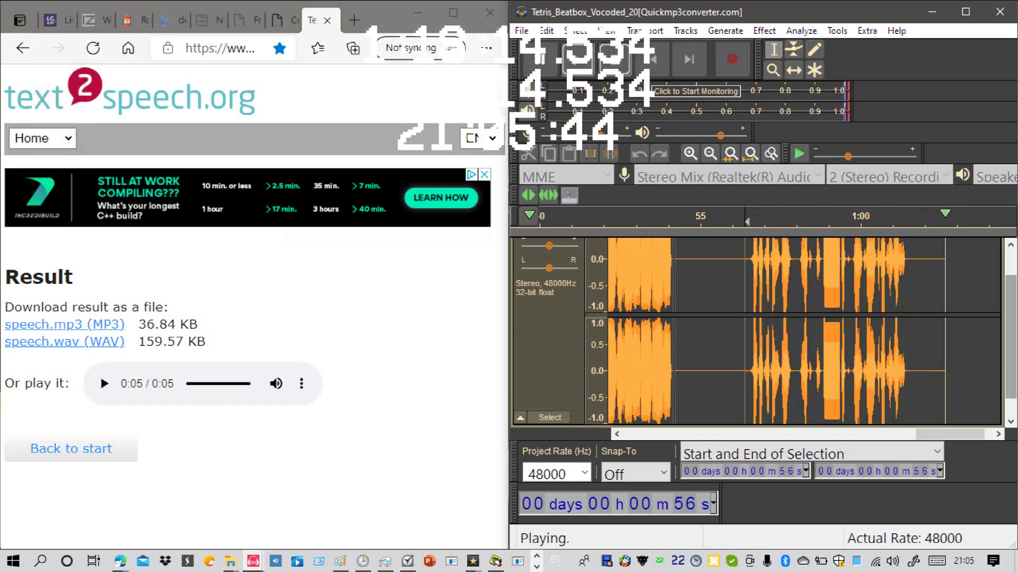
Step: Apply Hard Overdrive distortion, with amount and output level at 100, to the speech before the bleep from about 57 to 59 seconds
scroll(758, 333, up, 1)
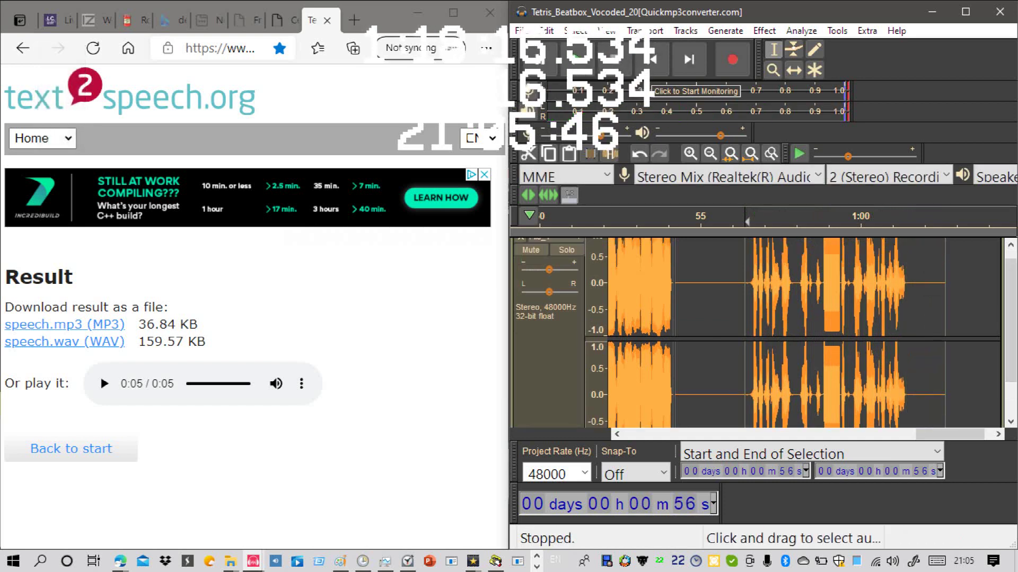
drag(747, 286, 817, 286)
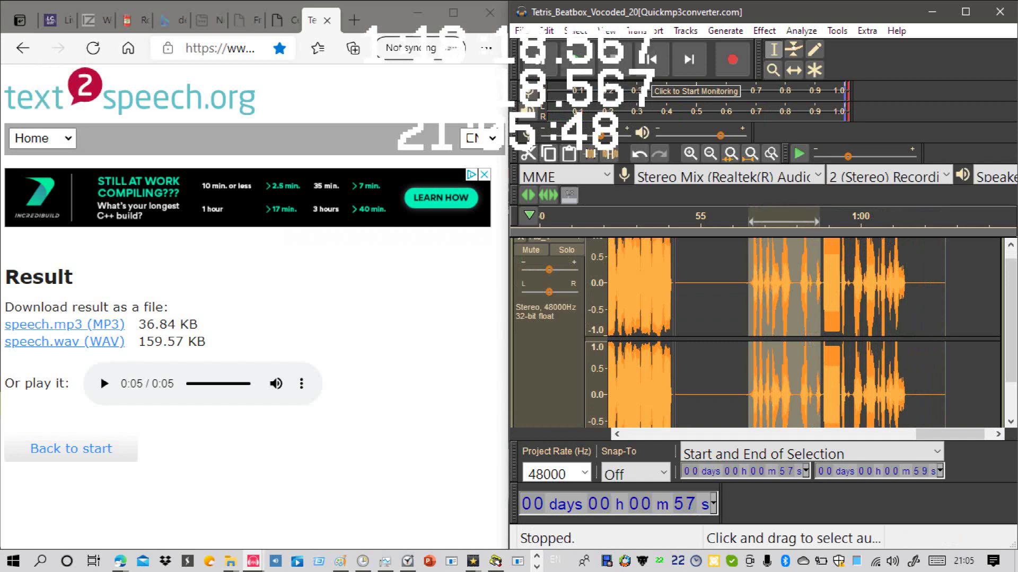
scroll(817, 297, up, 1)
key(space)
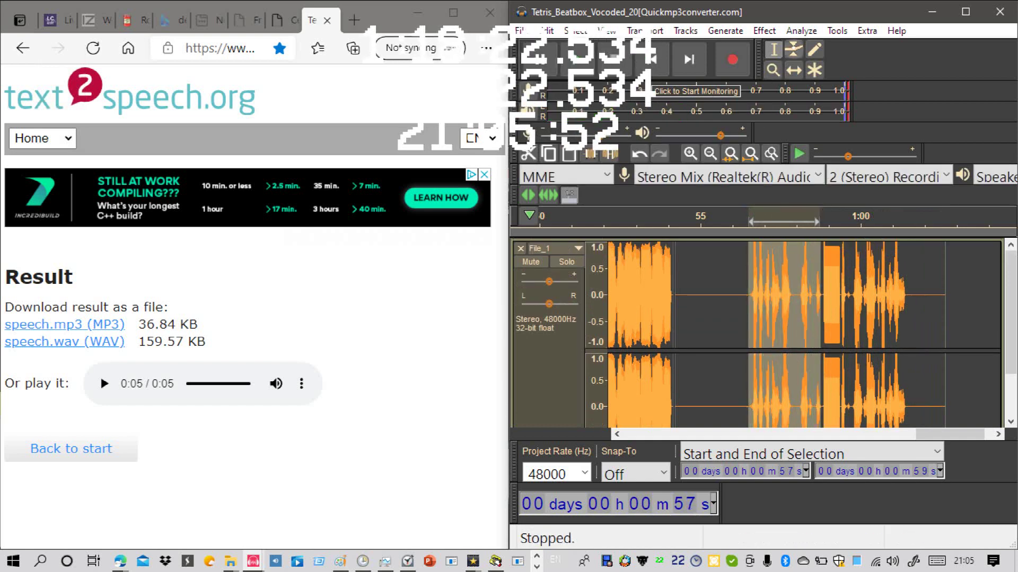
click(764, 30)
click(607, 216)
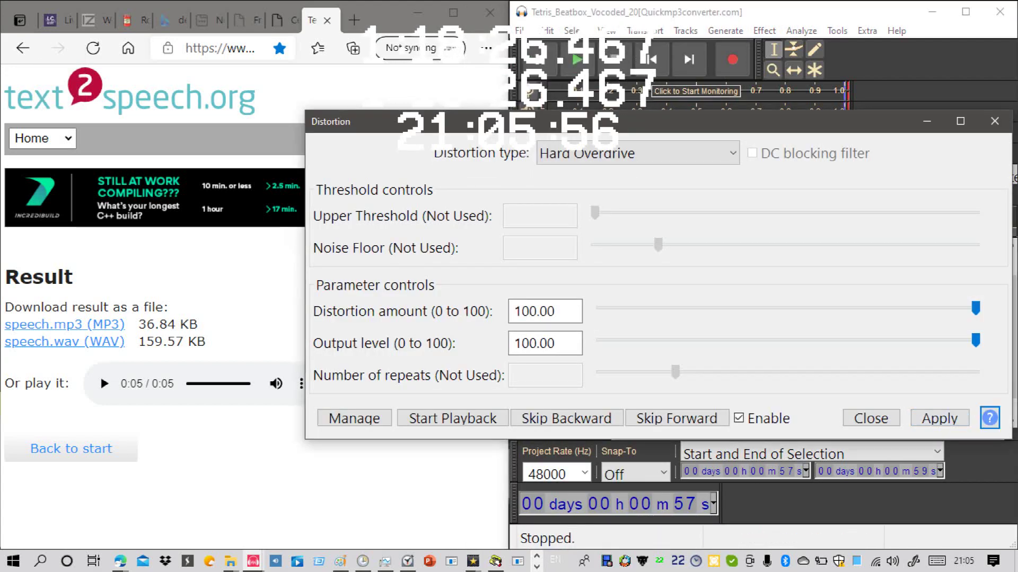
drag(869, 127, 508, 134)
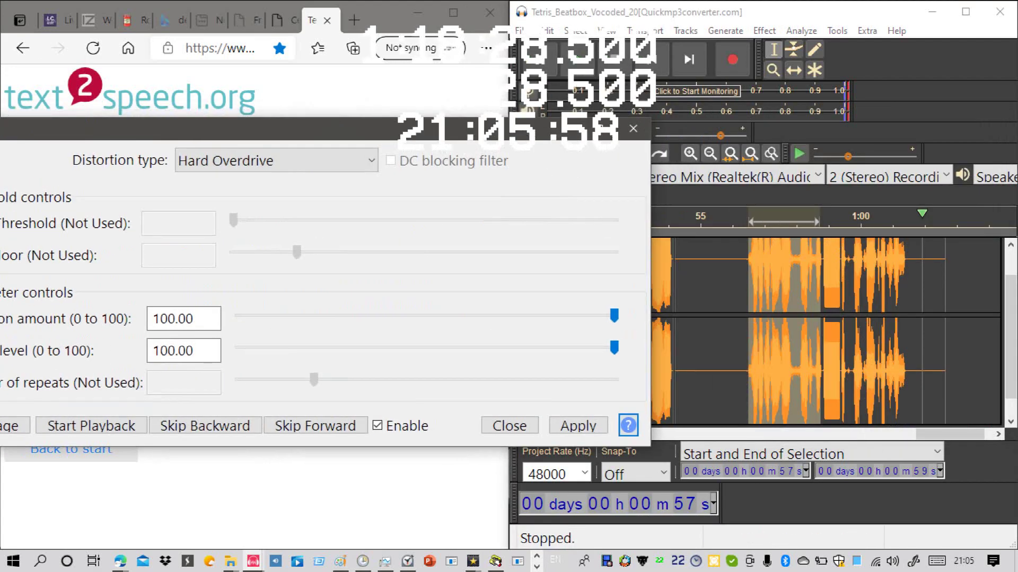
click(91, 425)
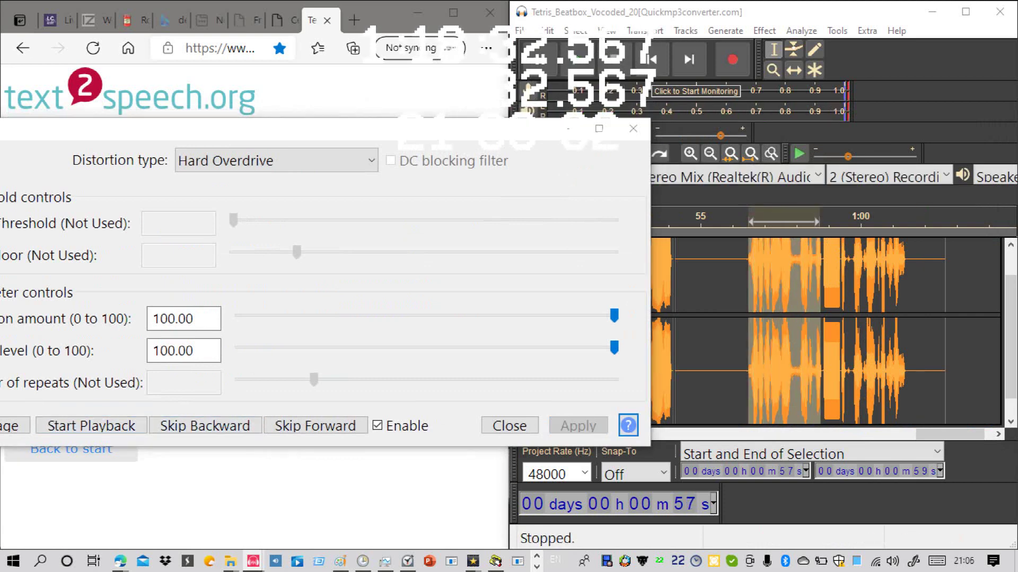
scroll(826, 339, up, 1)
click(509, 426)
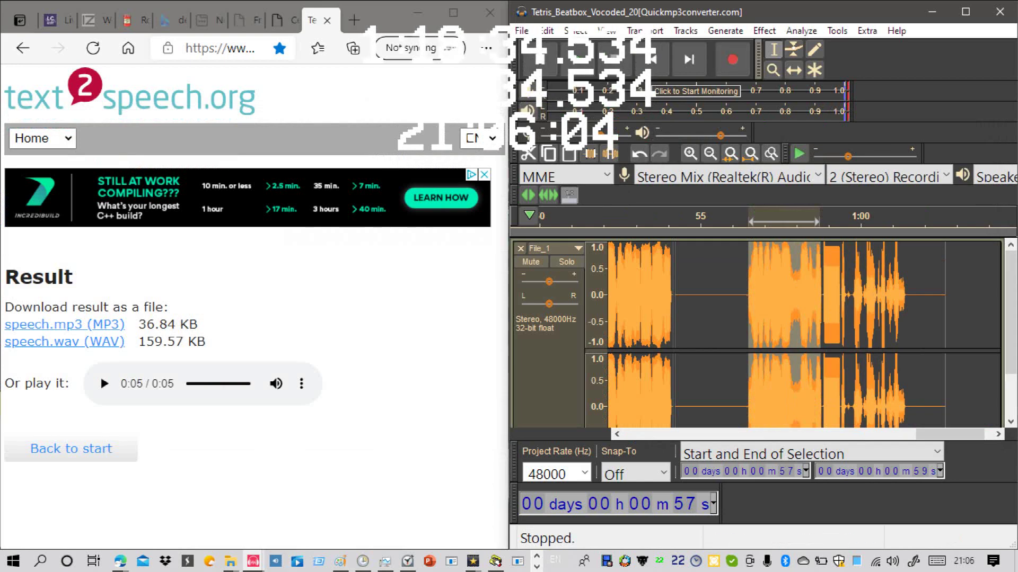
Step: Apply Bass and Treble to the selected speech before the bleep with bass 30 dB and volume -7 dB, and play it back
click(763, 31)
click(525, 101)
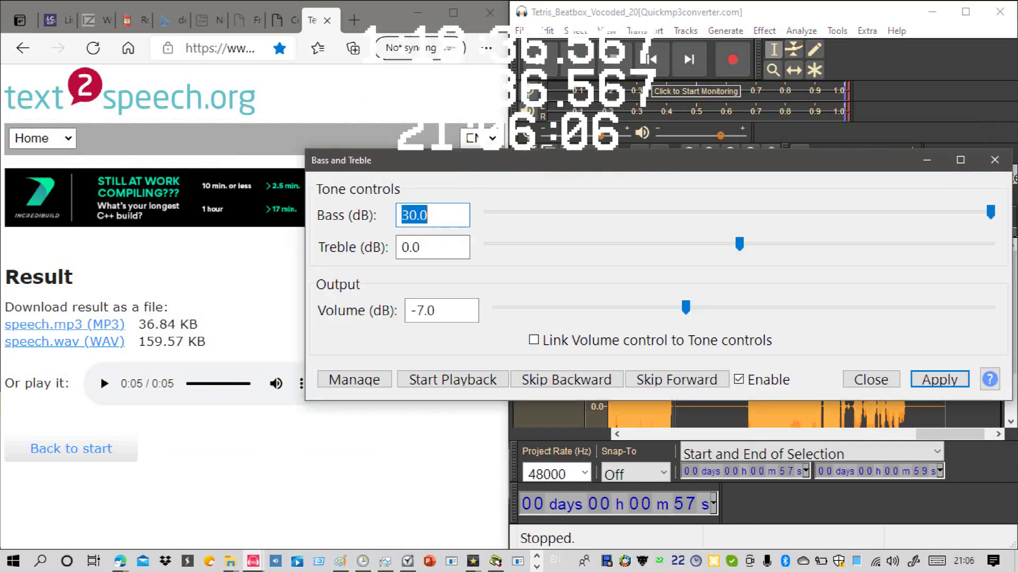
click(452, 380)
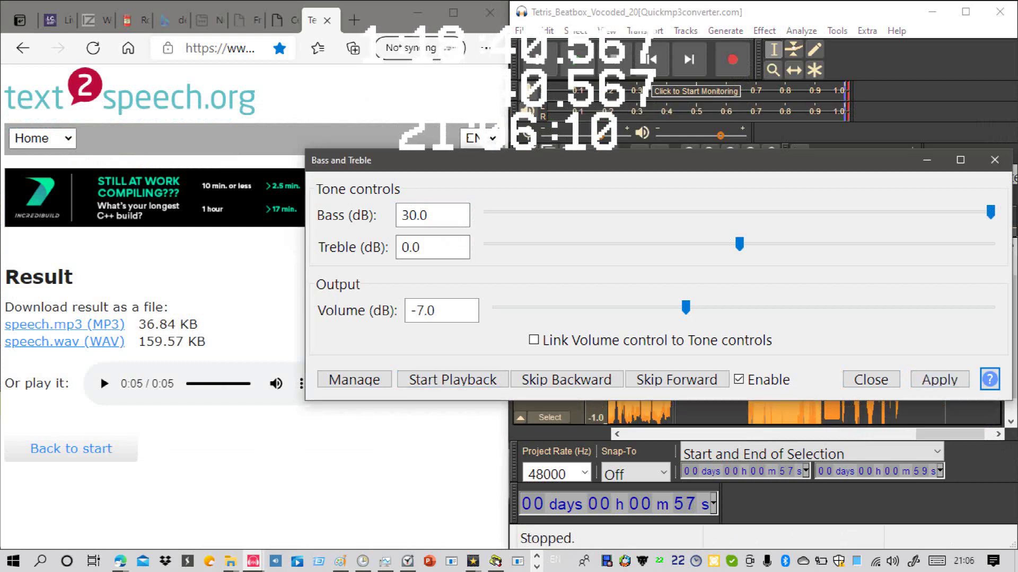
click(450, 379)
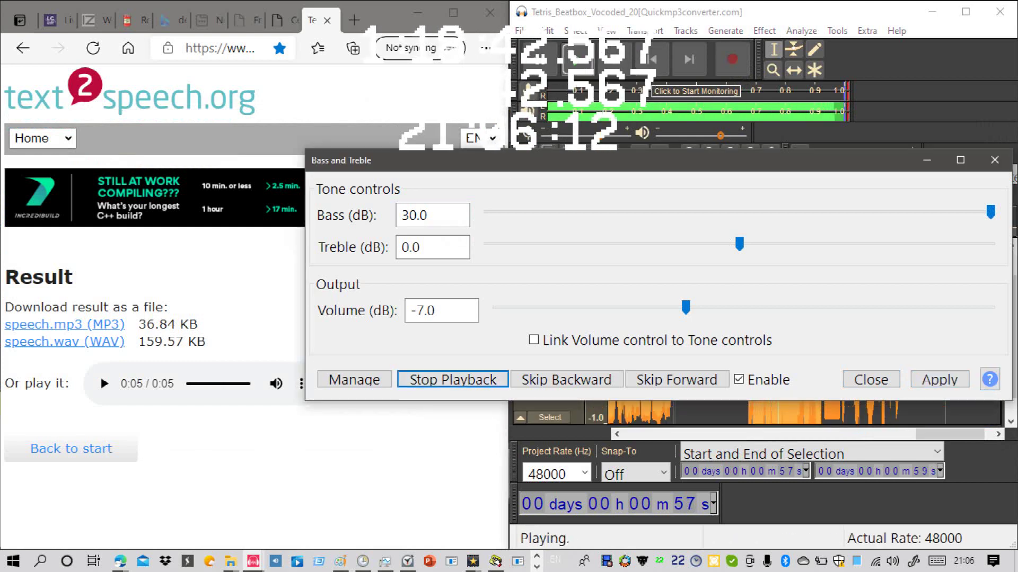
click(994, 160)
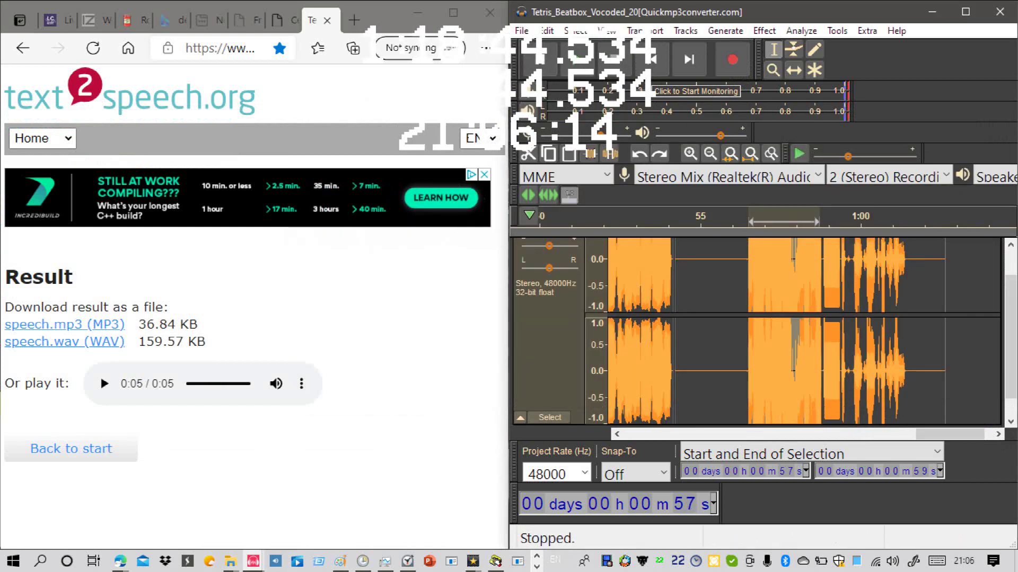
key(space)
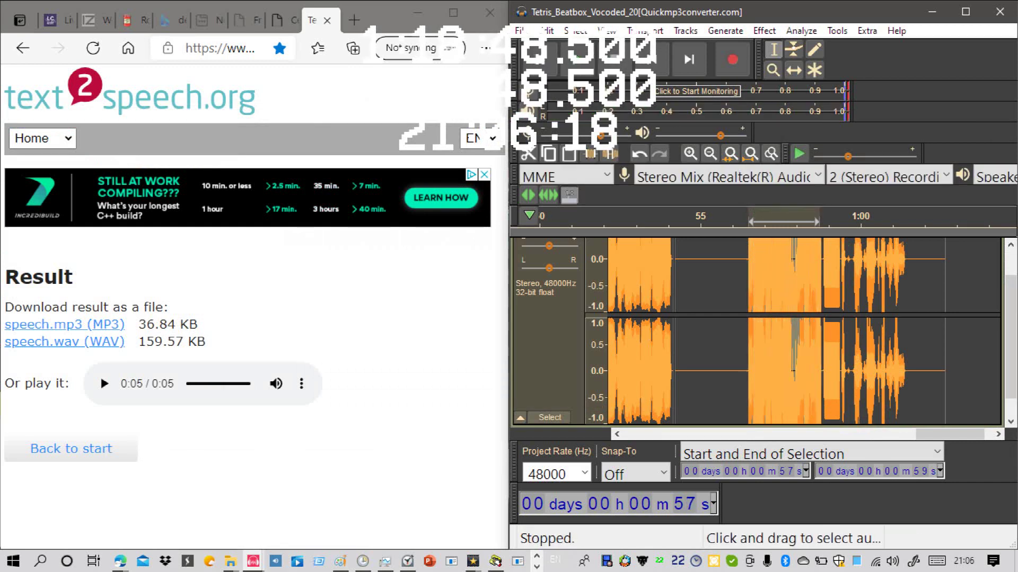
Step: Play the audio right after the bleep from about 59 seconds, stopping and replaying it to check the transition
click(841, 340)
key(space)
key(space)
key(space)
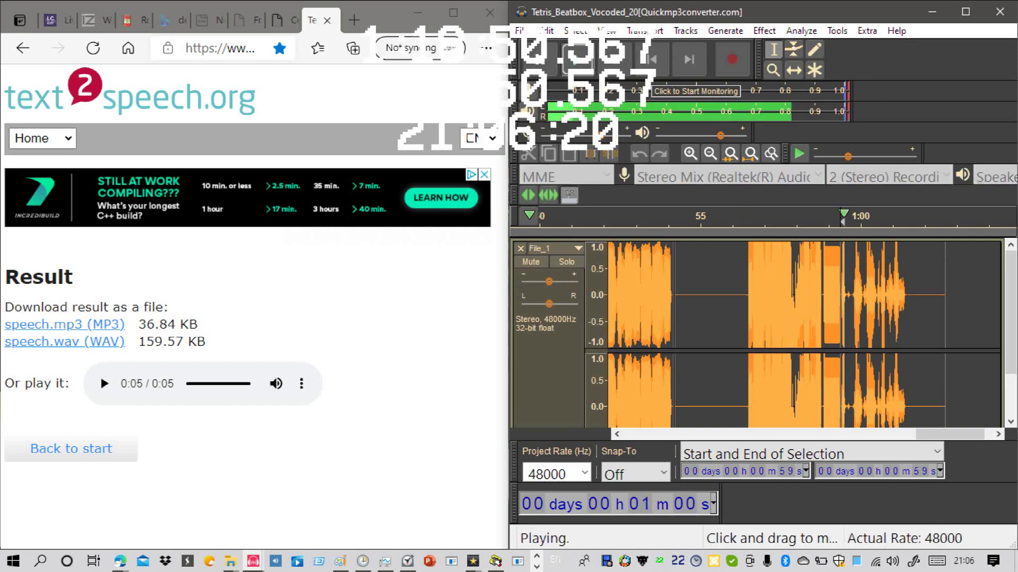
key(space)
key(space)
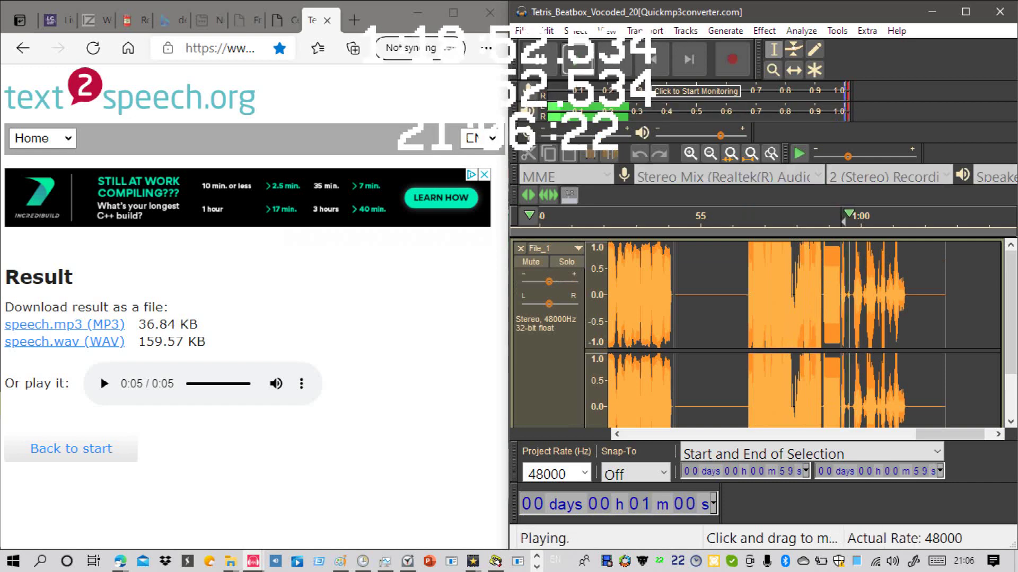
key(space)
Step: Apply Hard Overdrive distortion, with amount and output level at 100, to the speech after the bleep from about 59 seconds to 1:01
drag(860, 339, 904, 339)
key(space)
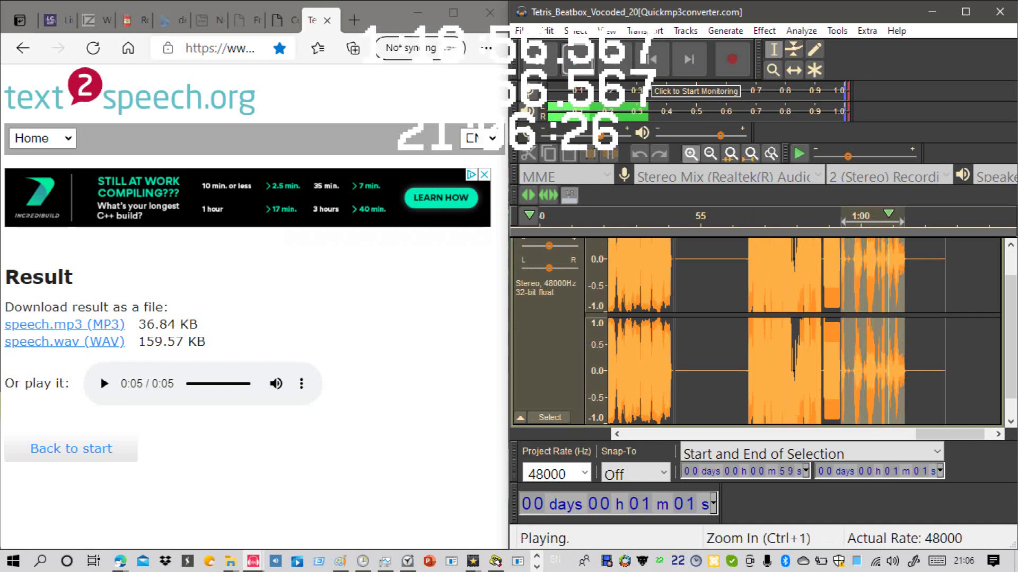
click(690, 153)
click(690, 154)
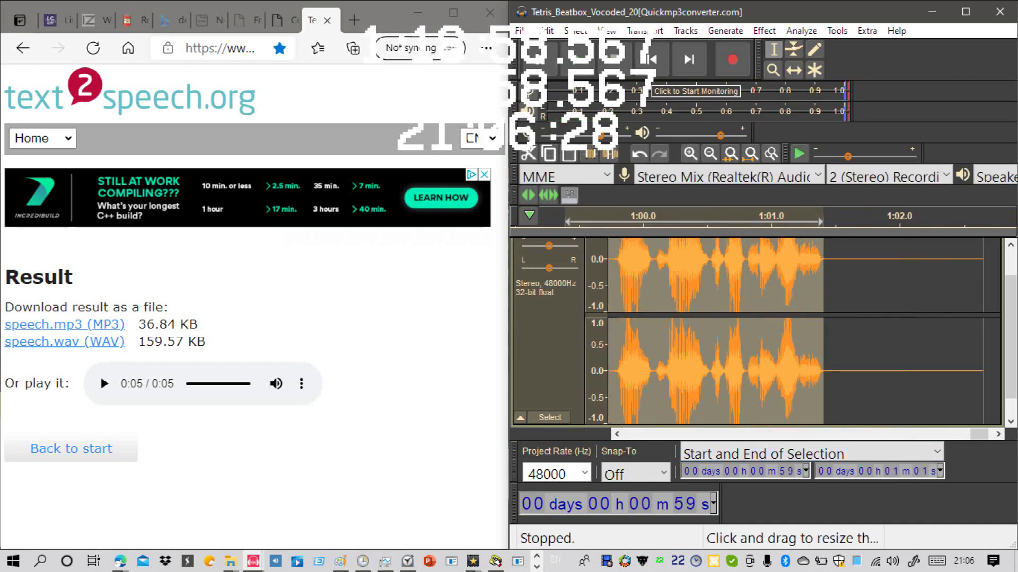
mouse_move(979, 434)
mouse_down()
mouse_move(949, 434)
mouse_move(970, 434)
mouse_up()
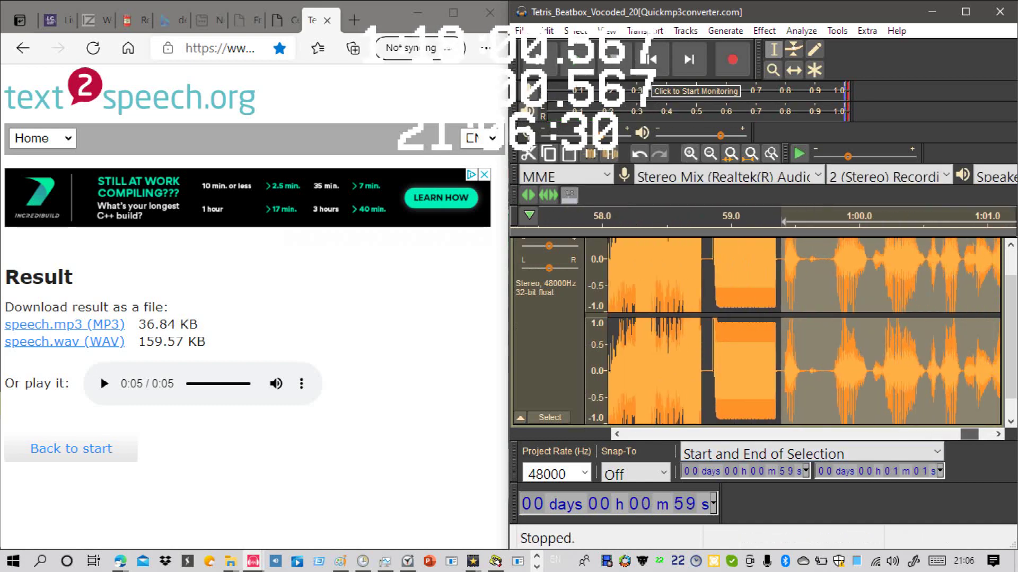
key(space)
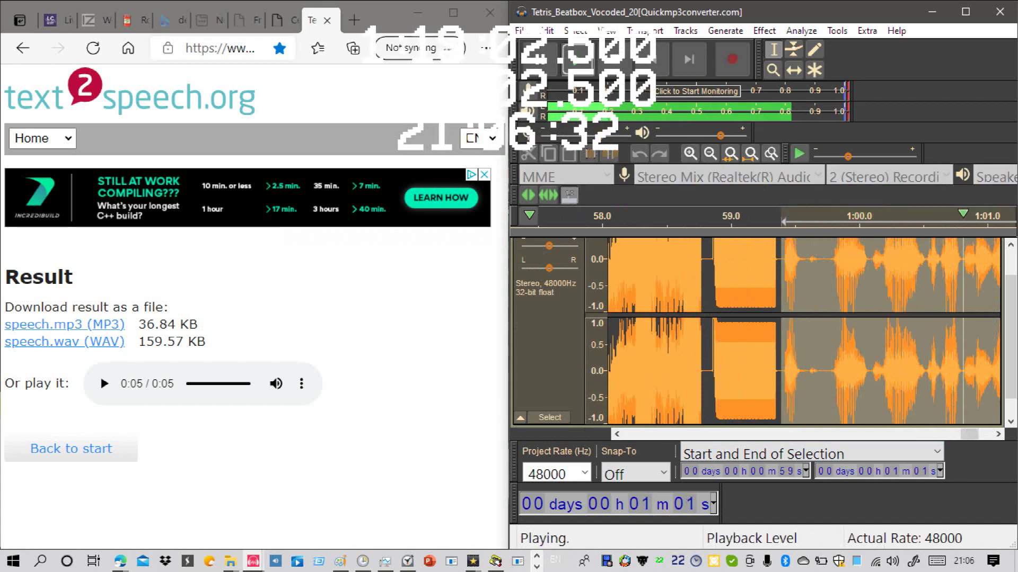
click(764, 31)
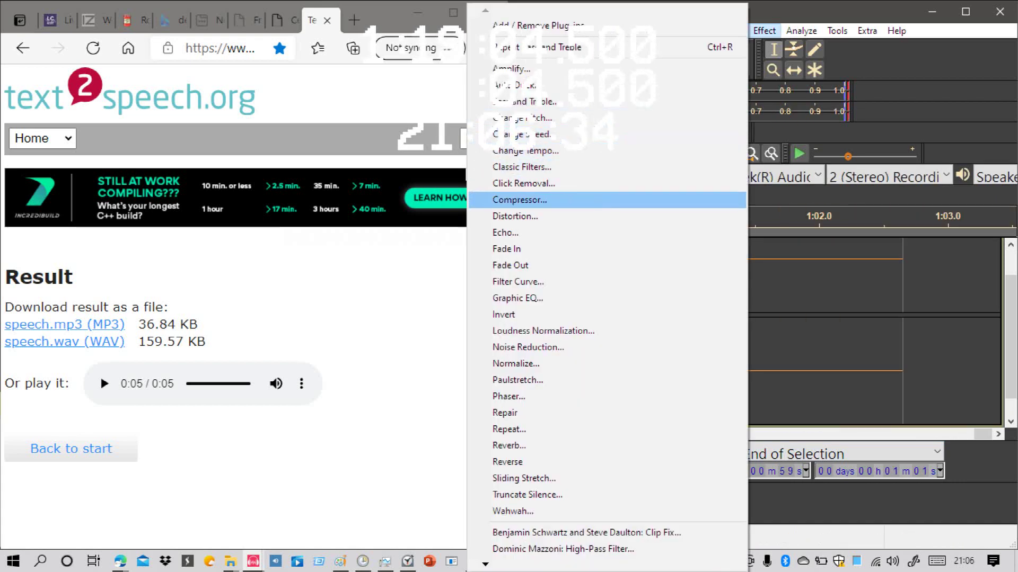
click(689, 217)
click(452, 418)
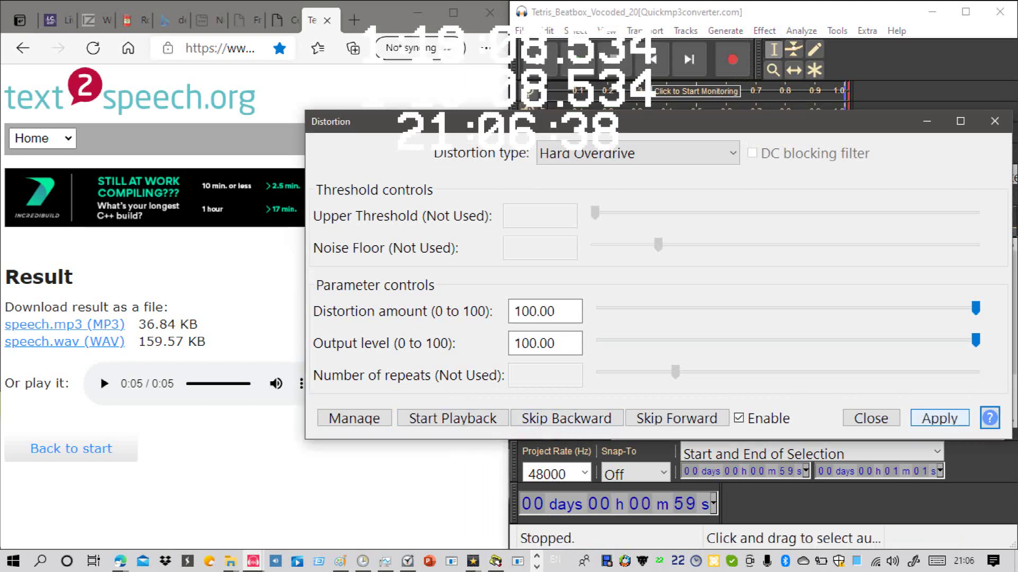
click(994, 121)
key(space)
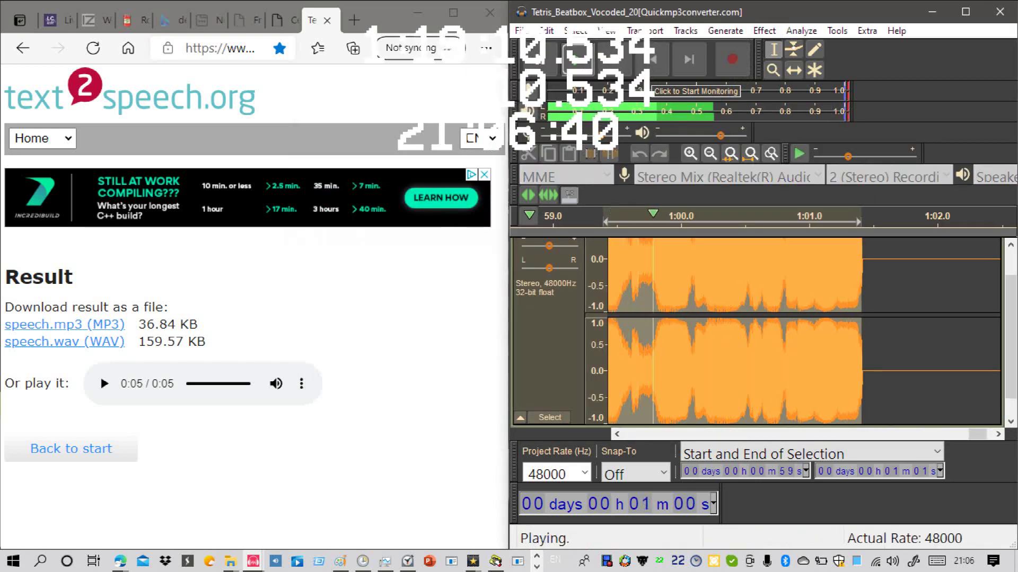
Step: Apply Bass and Treble to the selected speech after the bleep with bass 30 dB, treble 0 dB and volume -7 dB, and play it back
click(764, 31)
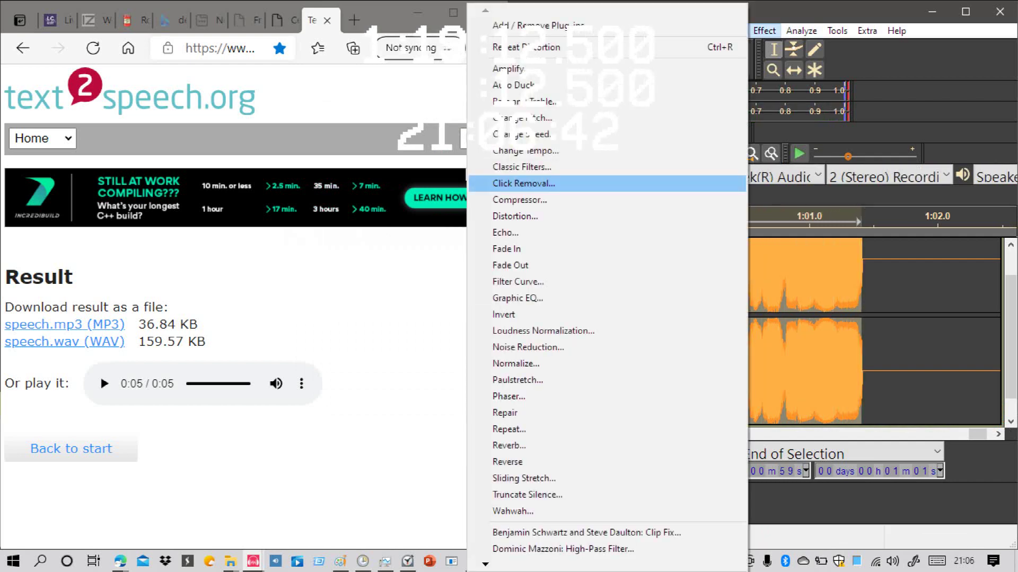
click(658, 102)
click(939, 380)
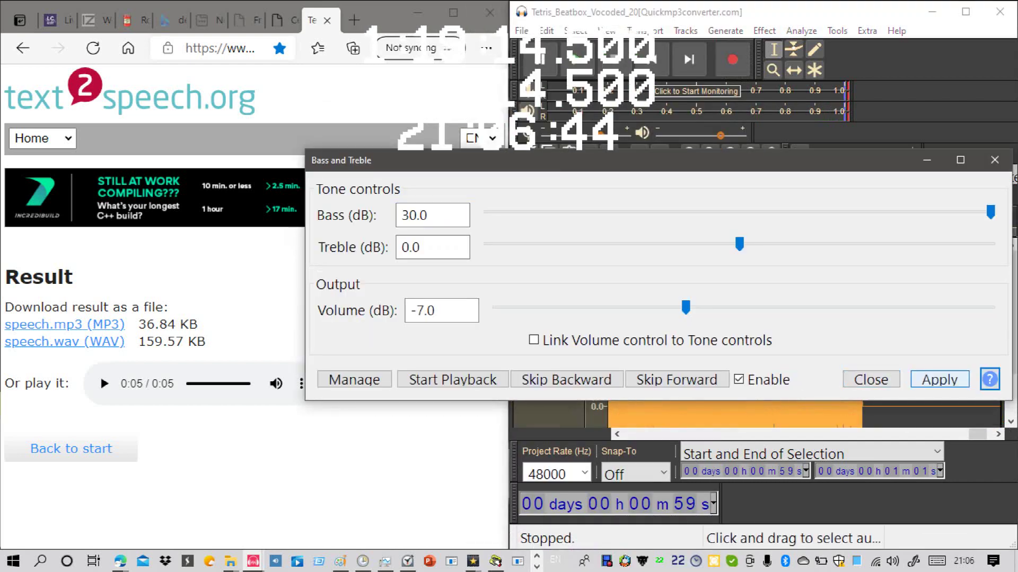
click(452, 380)
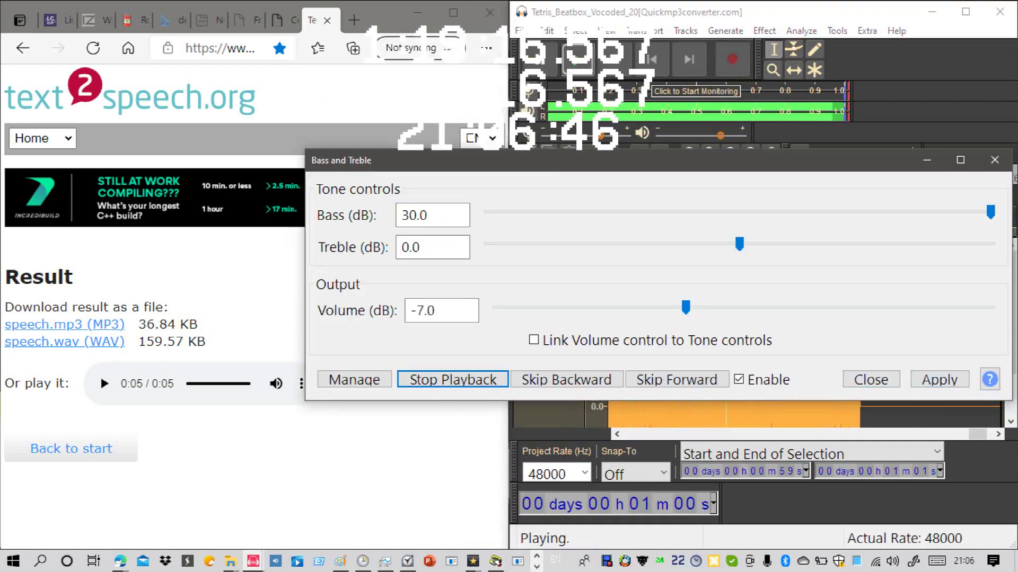
click(994, 160)
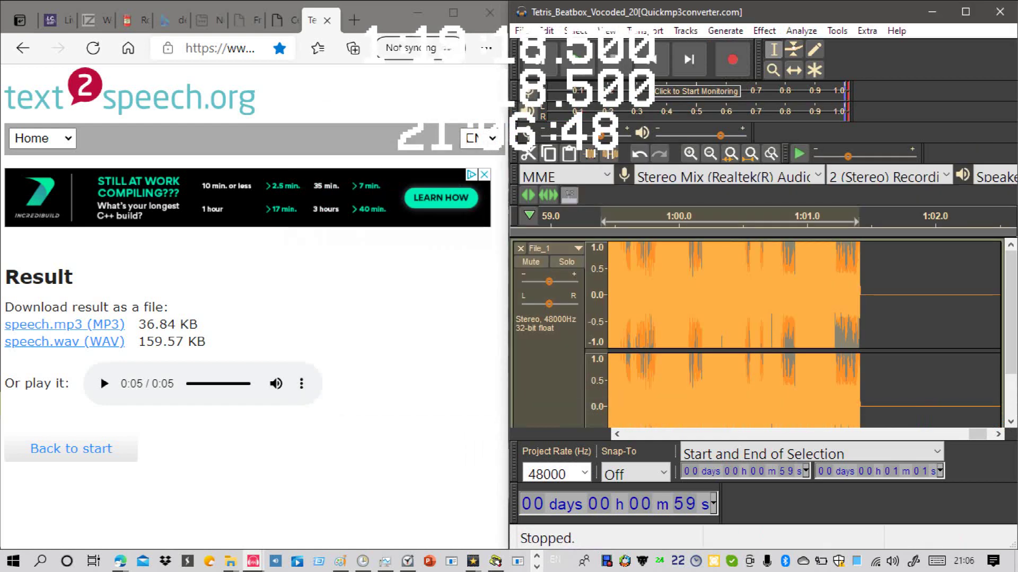
key(space)
Step: Play the whole censored shouted line from about 56 seconds to the end of the track
click(711, 154)
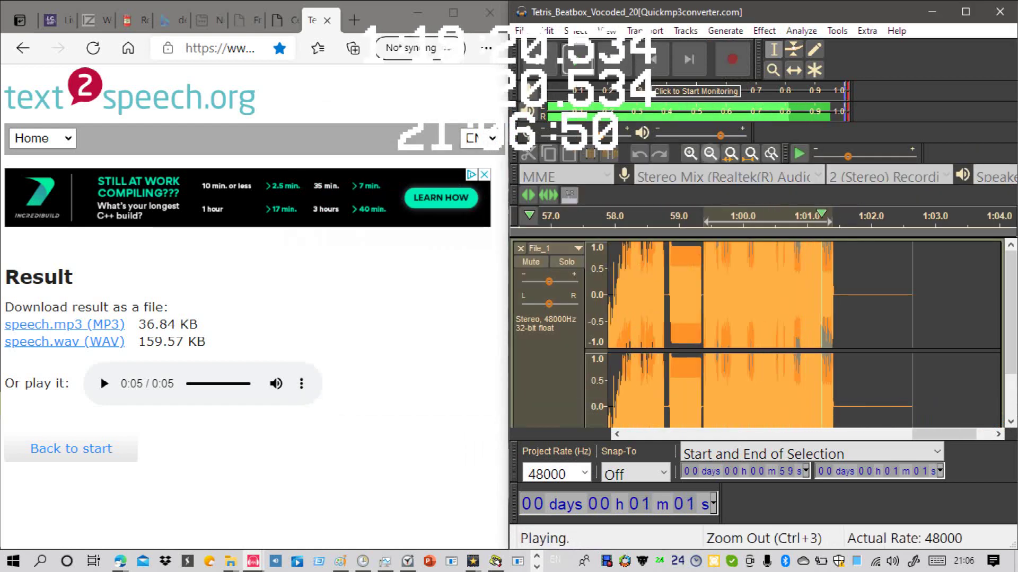
click(711, 153)
click(652, 328)
key(space)
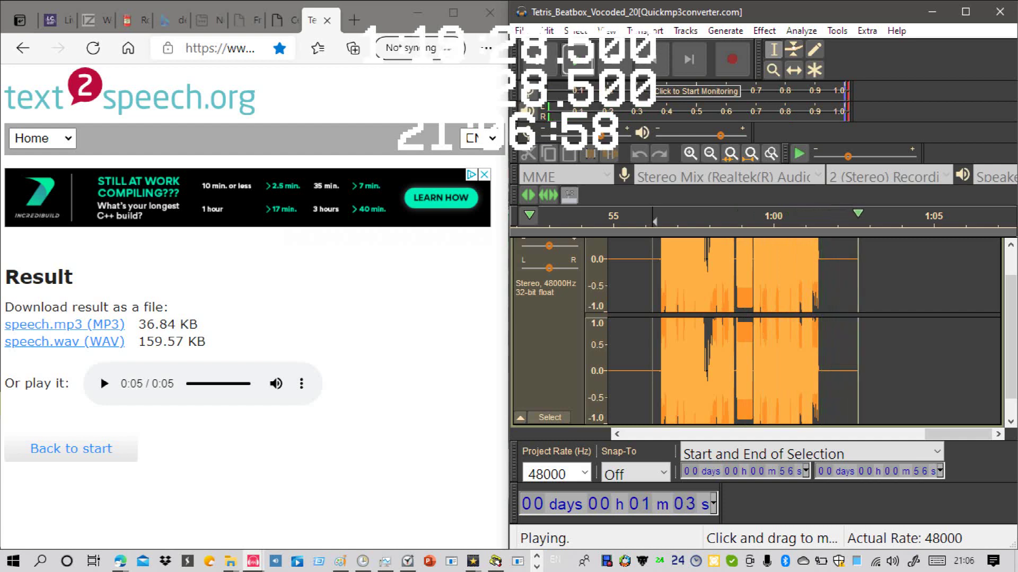
Step: Cut the trailing silence from about 1:02 to 1:03 and delete the silent gap before the censored line, starting at about 55 seconds
click(710, 154)
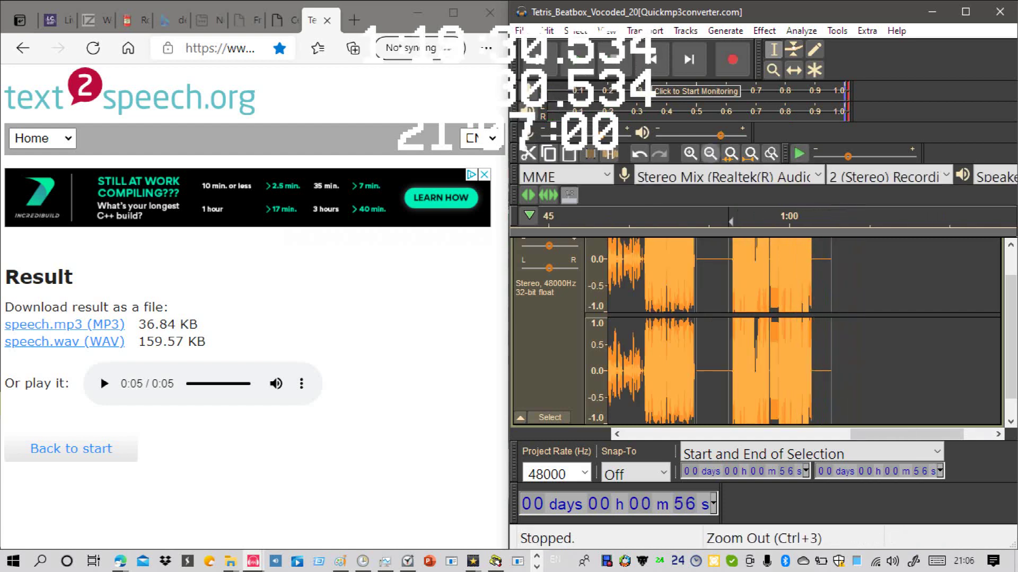
drag(832, 345, 816, 345)
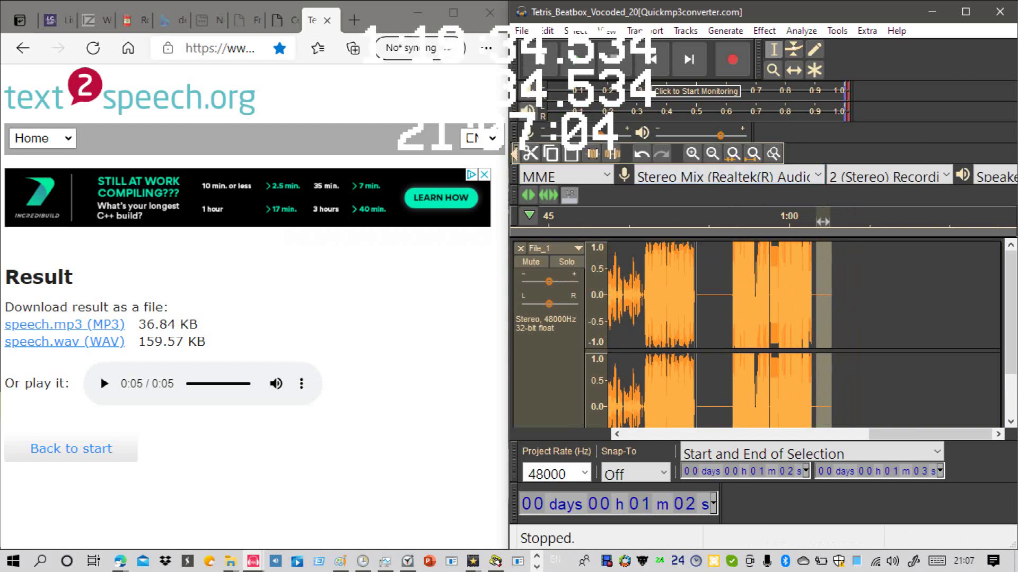
click(528, 154)
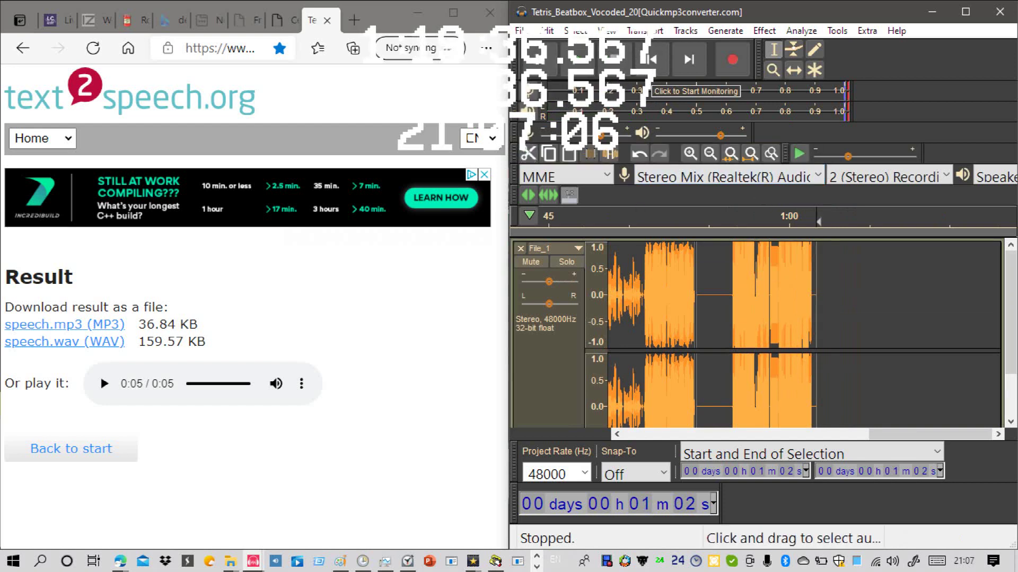
drag(735, 222, 702, 222)
key(Delete)
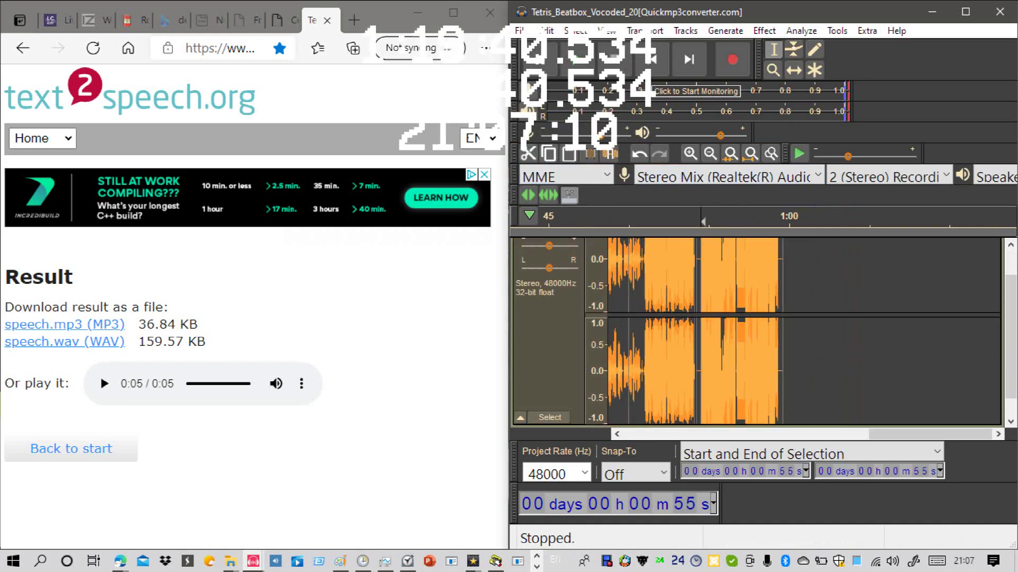
Step: Play the voice track from about 41 seconds to the end to check the trimmed lines
scroll(694, 328, up, 2)
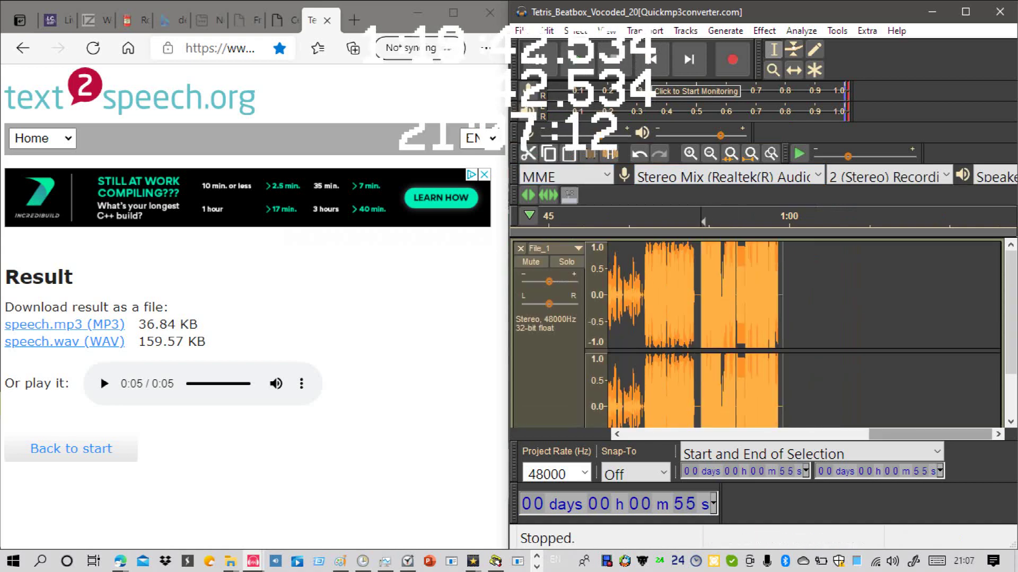
drag(919, 434, 842, 434)
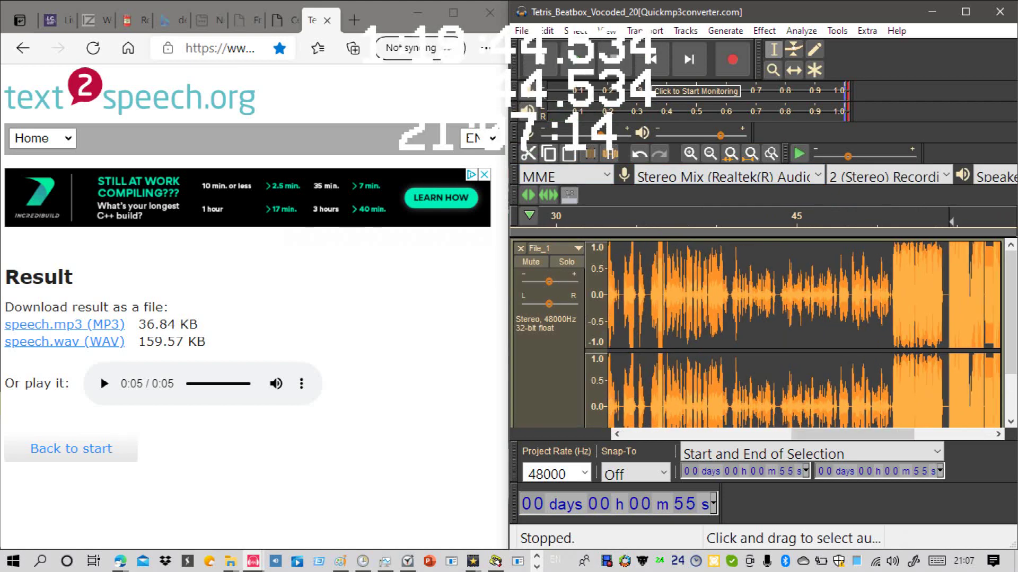
scroll(795, 334, down, 1)
click(734, 371)
key(space)
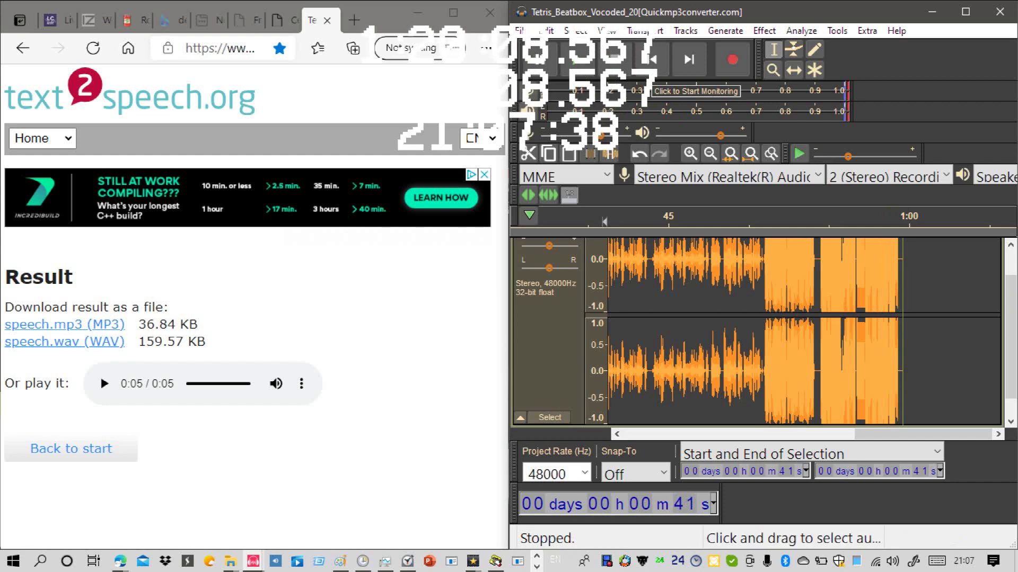
click(903, 344)
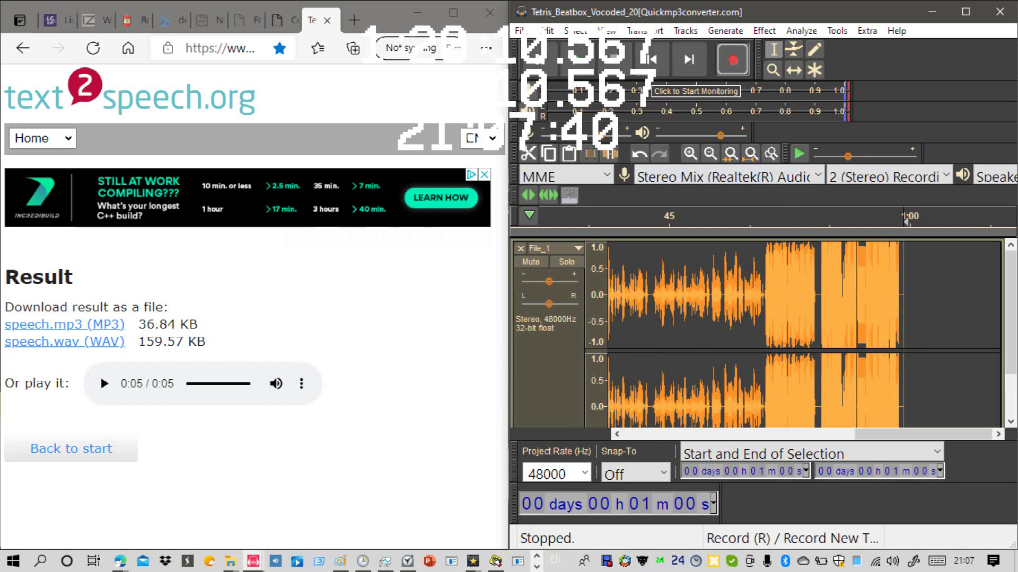
click(732, 59)
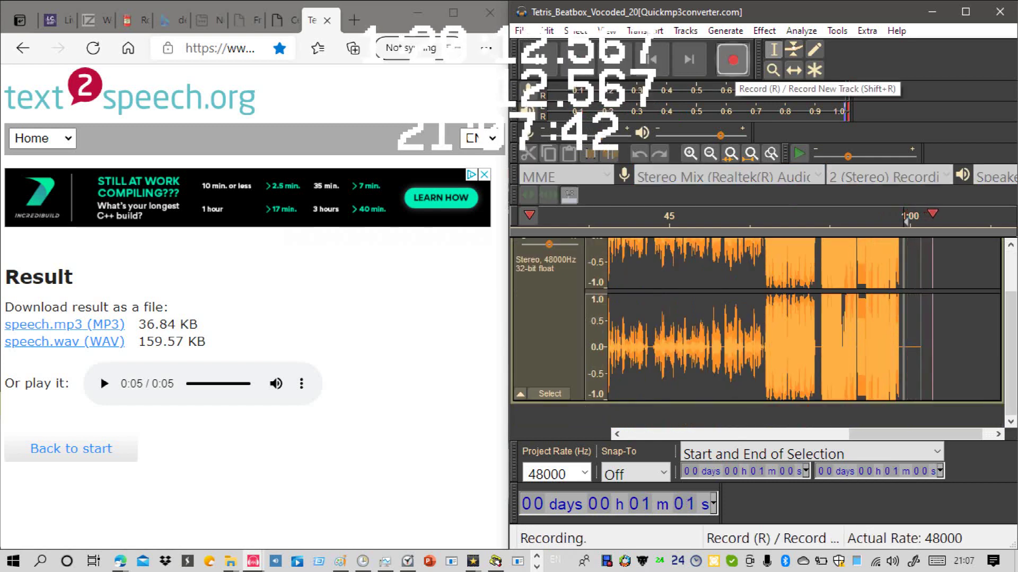
click(614, 59)
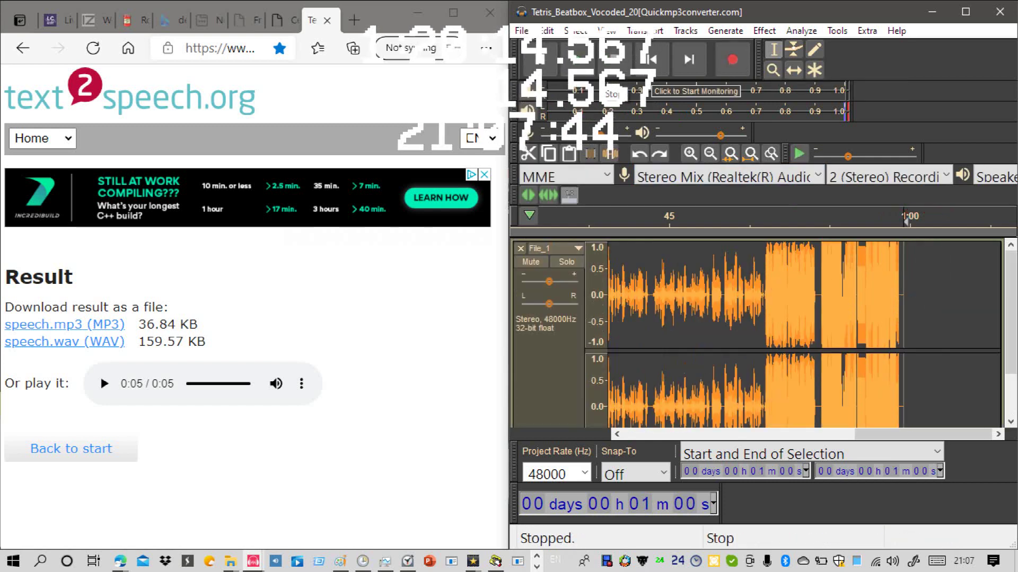
Step: Switch the recording device from Stereo Mix to the second listed input and record a new voice passage from about 1:00 to 1:14
click(723, 177)
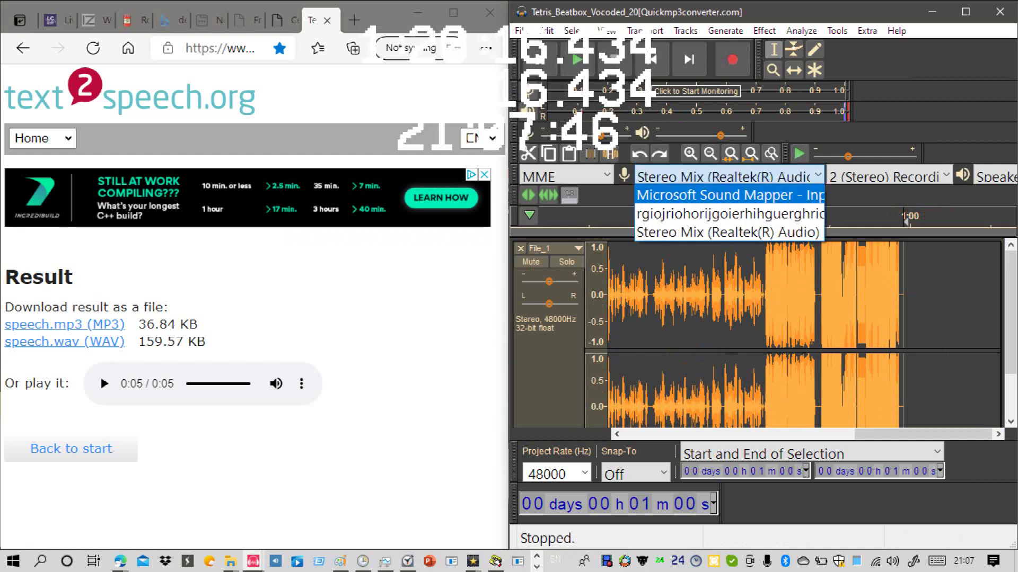
key(Down)
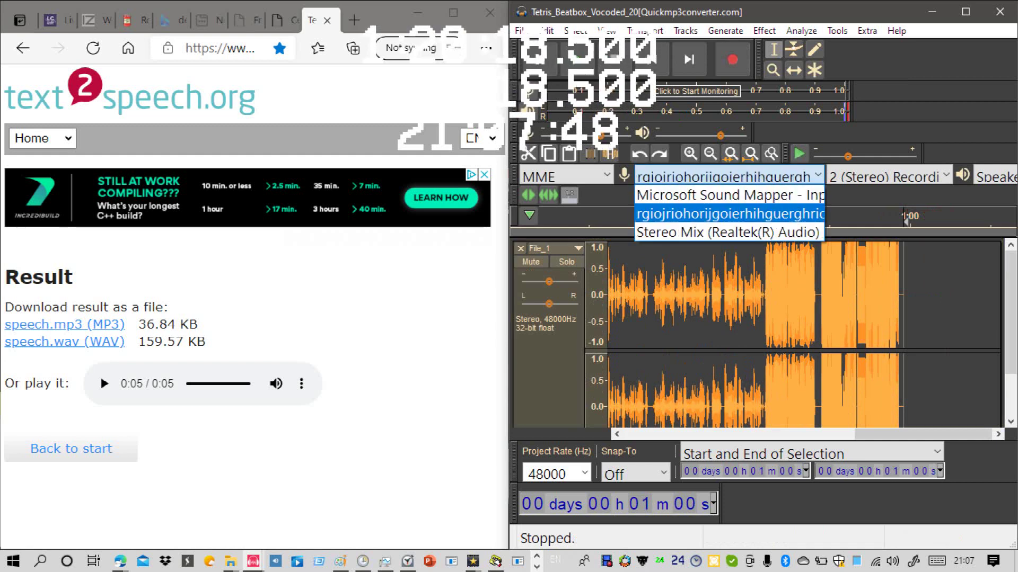
double_click(779, 215)
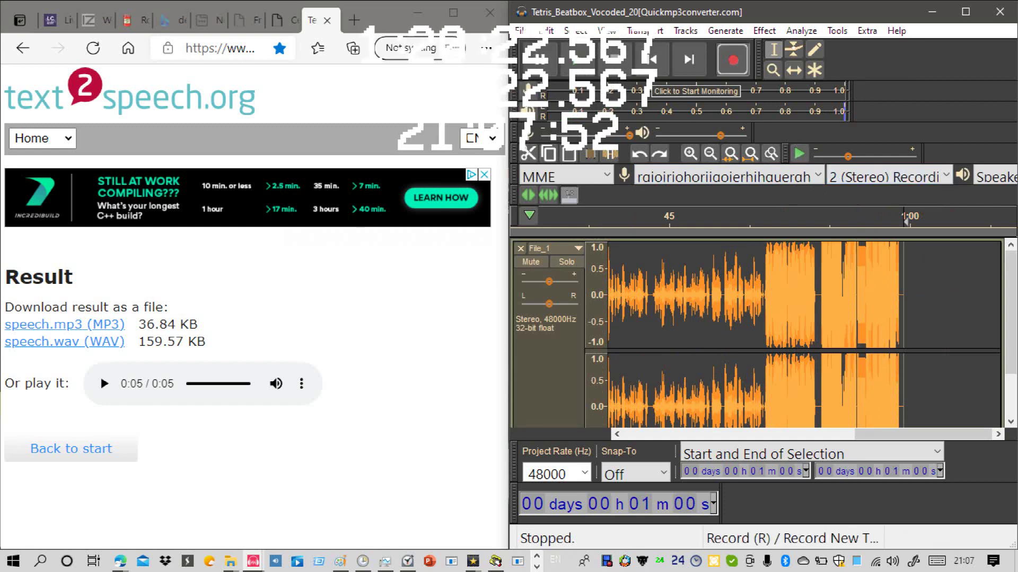
click(732, 59)
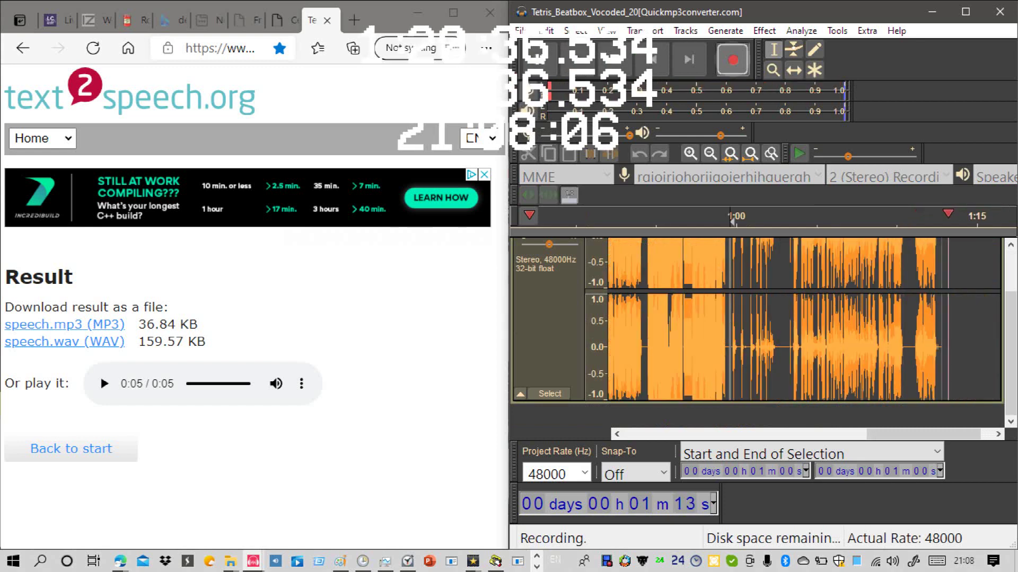
click(616, 59)
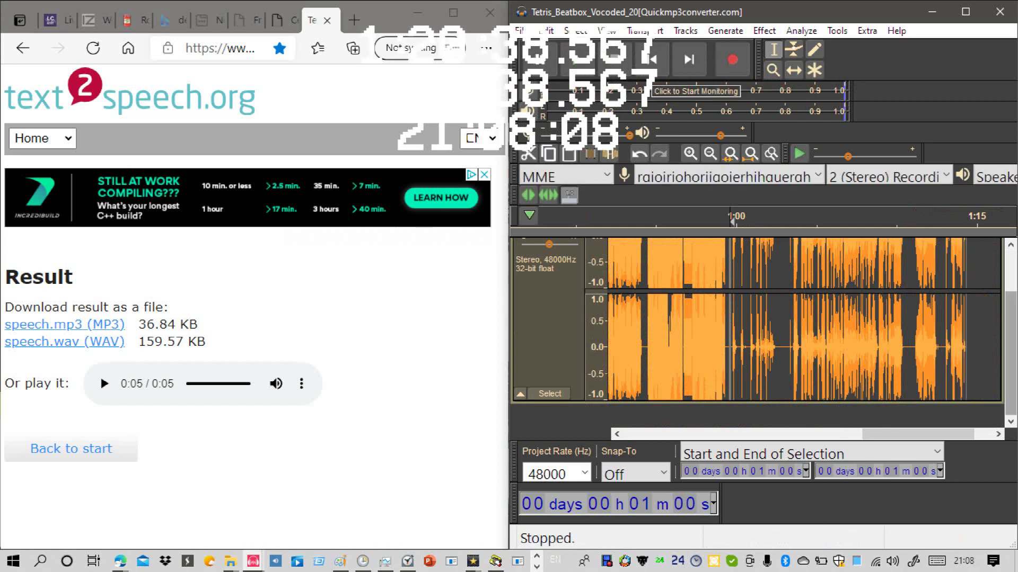
Step: Set the recording device back to Stereo Mix (Realtek(R) Audio)
drag(1016, 275, 1009, 457)
scroll(758, 333, up, 2)
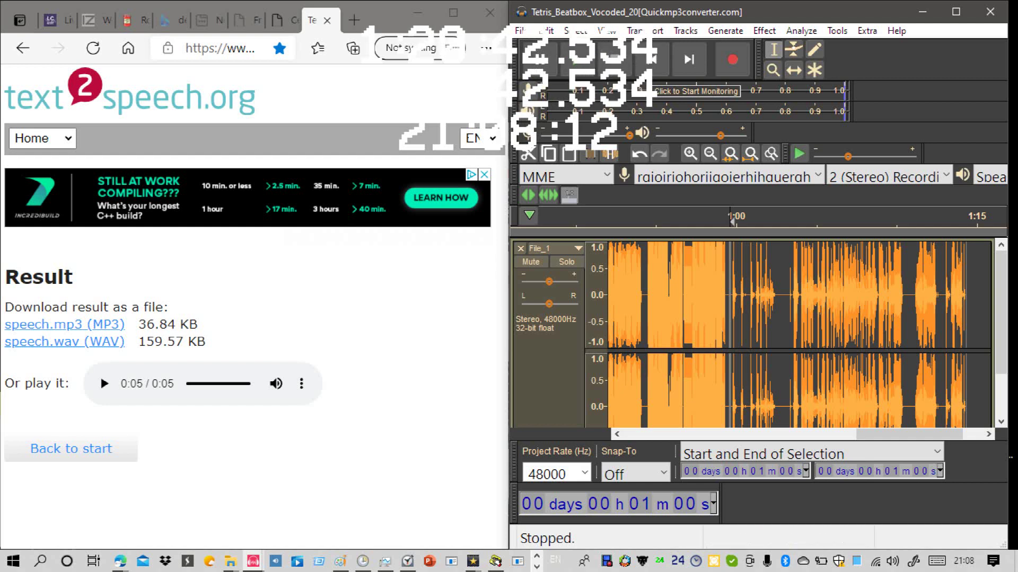
scroll(731, 318, down, 2)
click(731, 176)
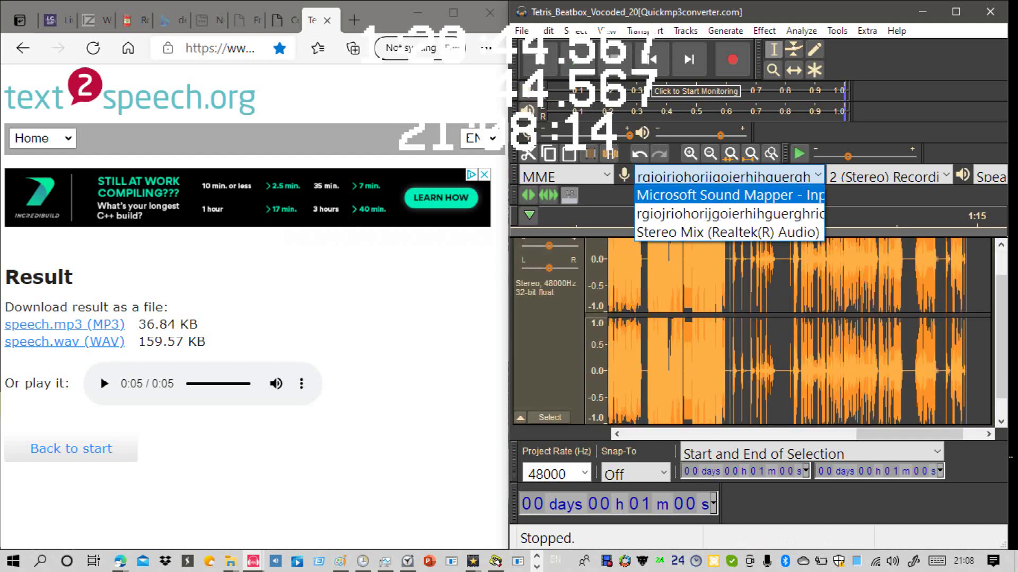
key(Down)
key(Down)
key(Return)
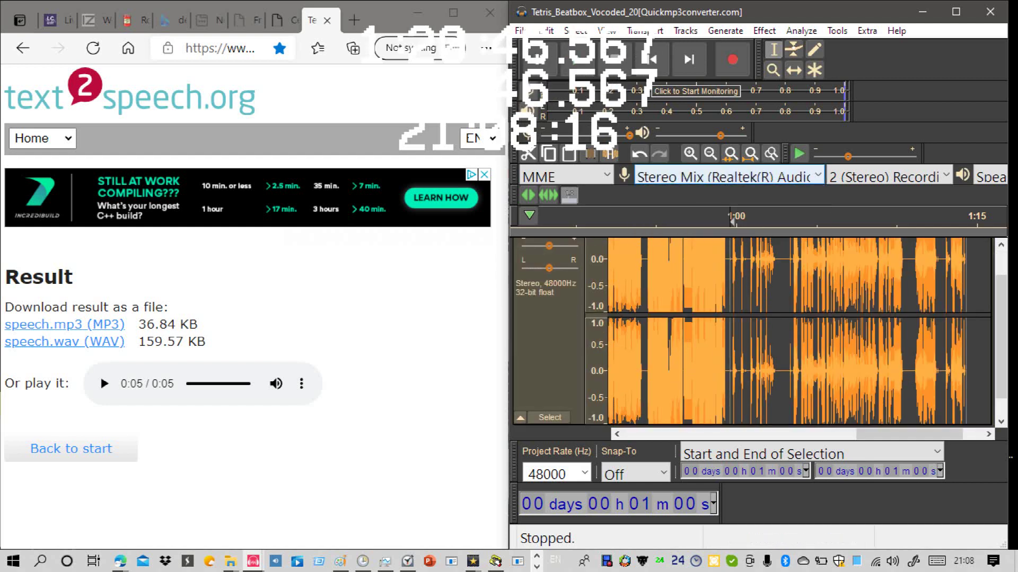
Step: Play the new recording from about 1:00, and select and replay its last part from about 1:13 to 1:15
key(space)
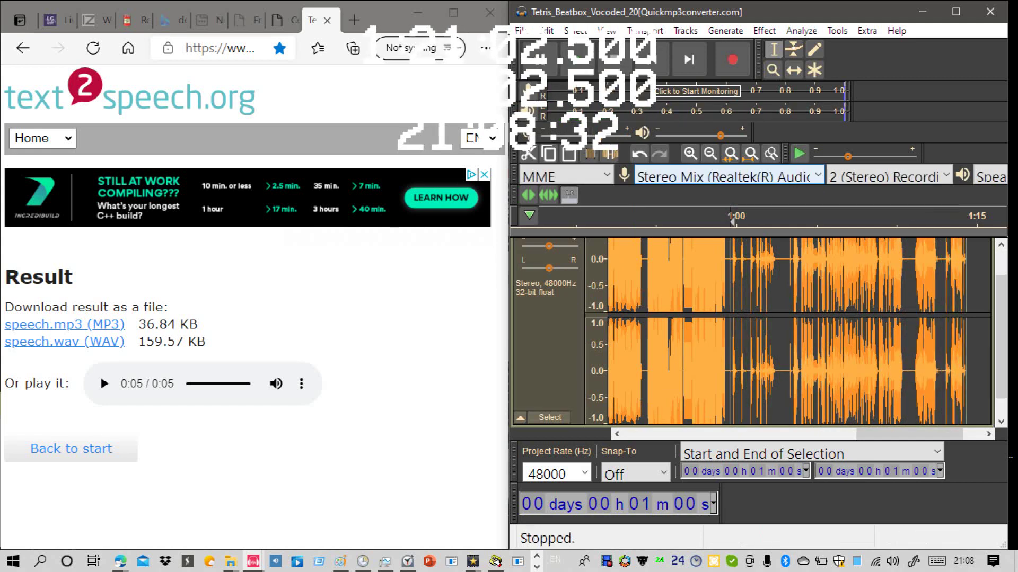
drag(944, 329, 970, 329)
scroll(970, 328, up, 1)
key(space)
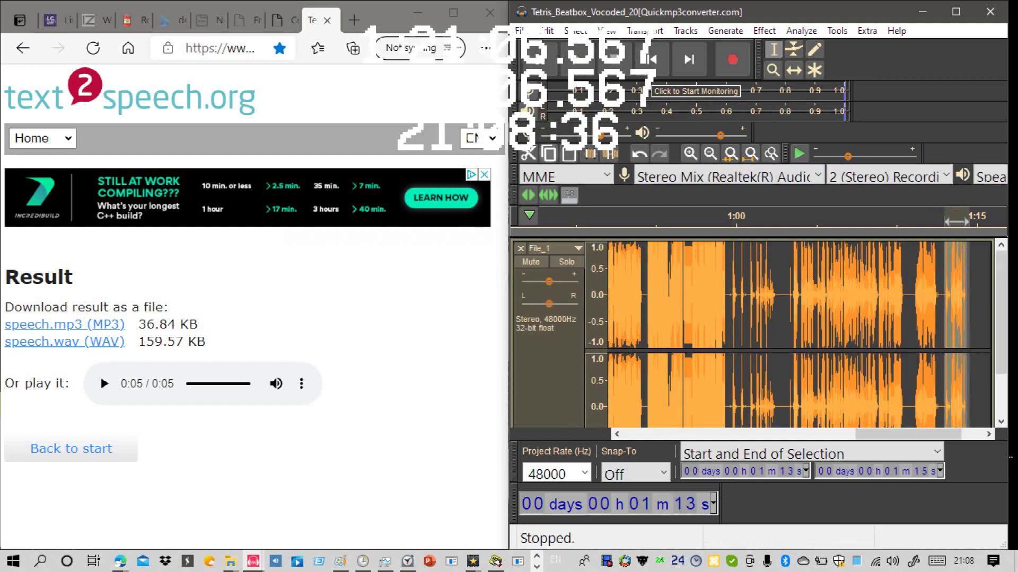
Step: Cut the selected end of the track from about 1:13 to 1:15 and the passage from about 1:00 to 1:03
click(528, 154)
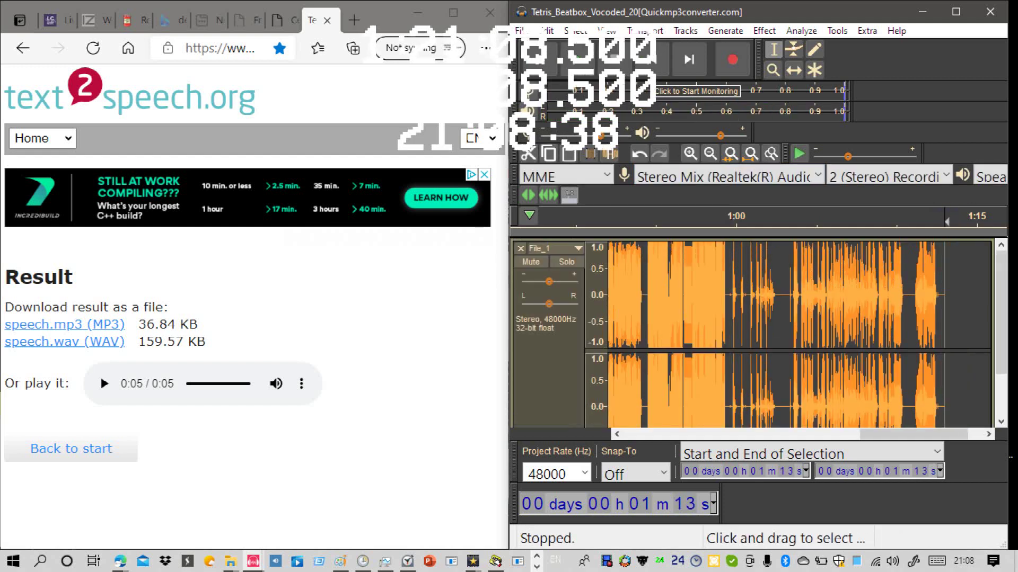
scroll(795, 329, down, 1)
click(790, 328)
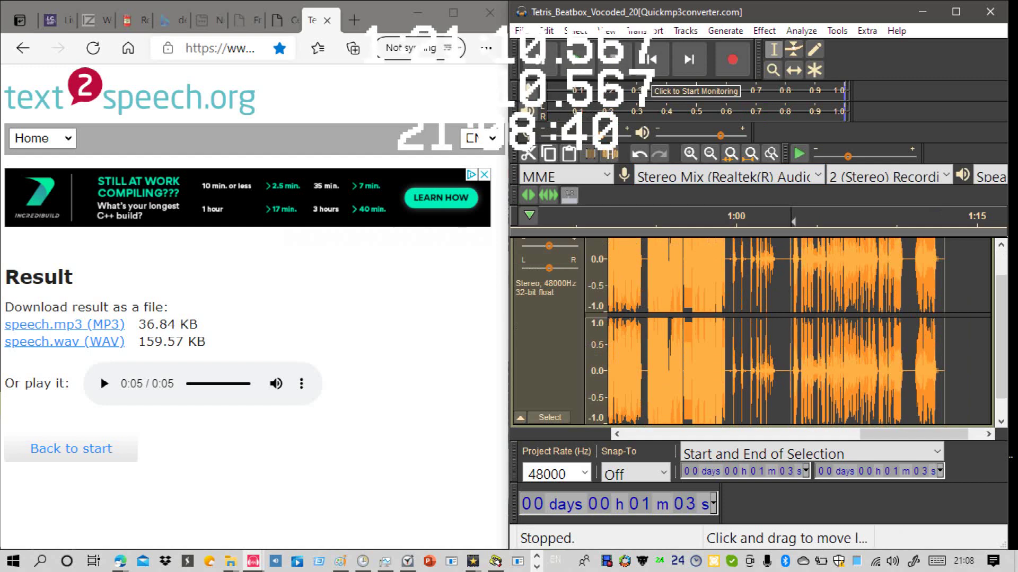
key(space)
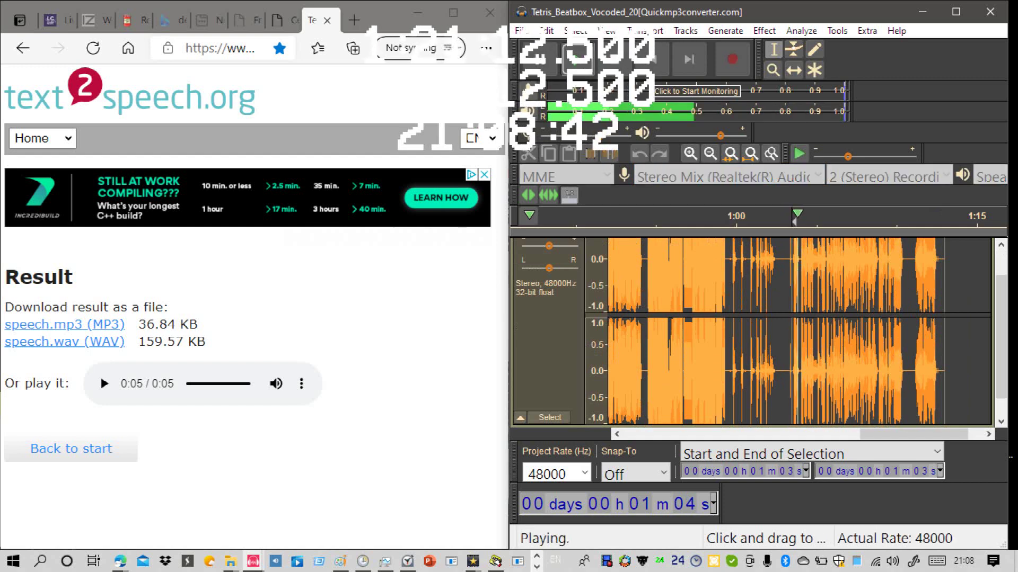
key(space)
drag(791, 329, 731, 345)
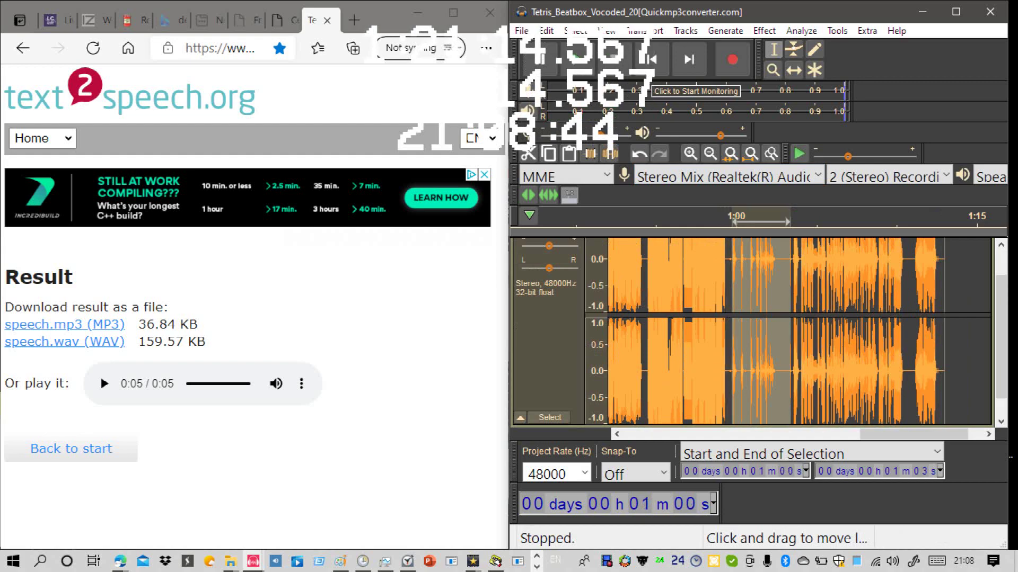
scroll(732, 344, up, 1)
click(528, 154)
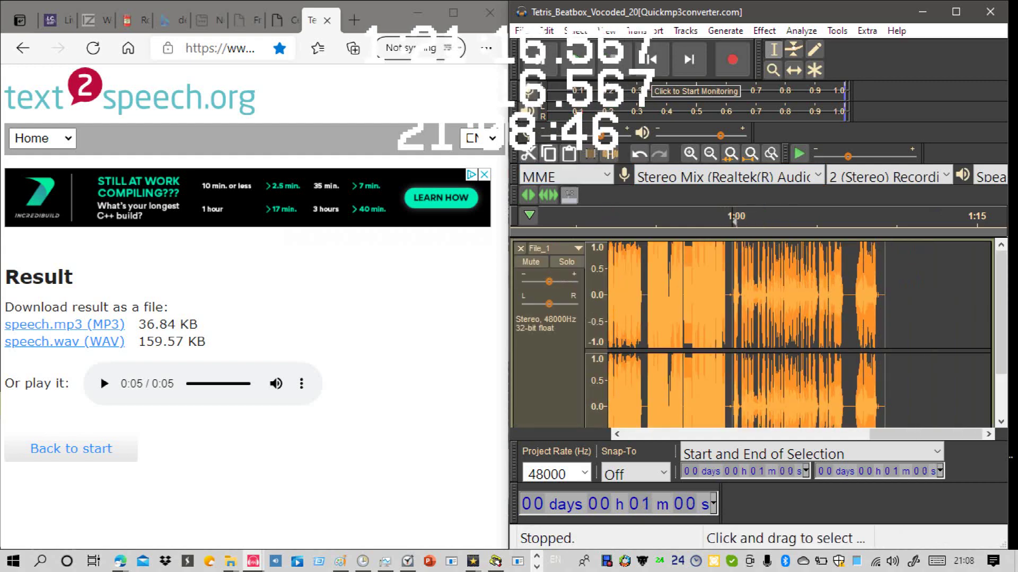
Step: Play the track from about 0:54 to check the join around 1:00
click(646, 329)
key(space)
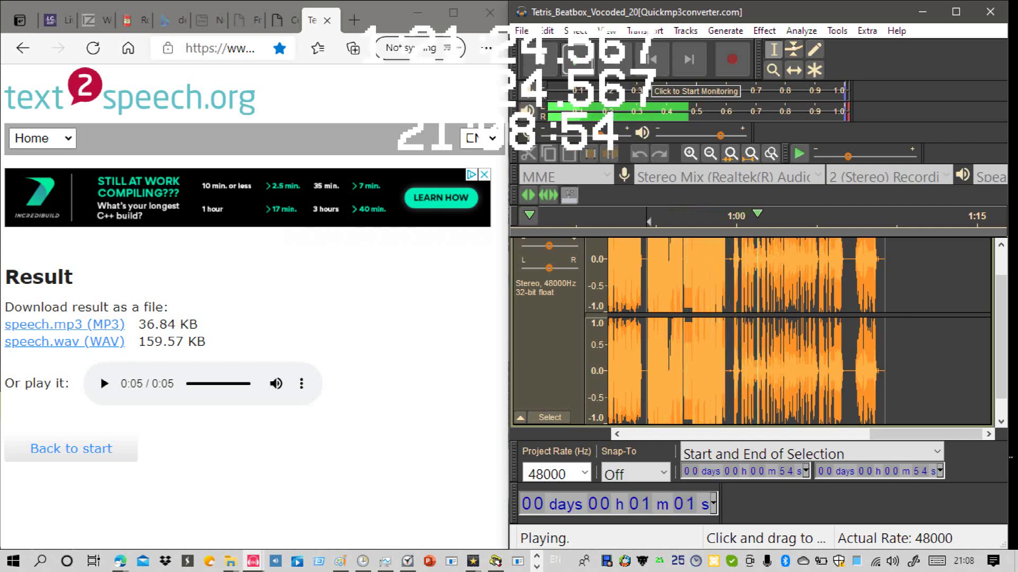
key(space)
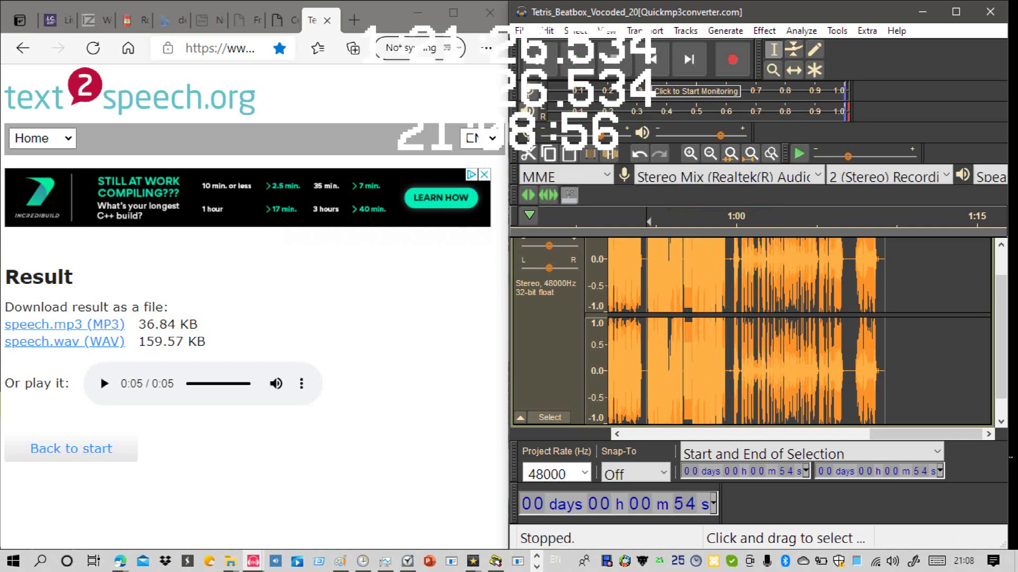
Step: Apply Hard Overdrive distortion with amount 100 and output level 100 to the passage from about 1:00 to 1:07, previewing and replaying it
drag(734, 328, 846, 329)
key(space)
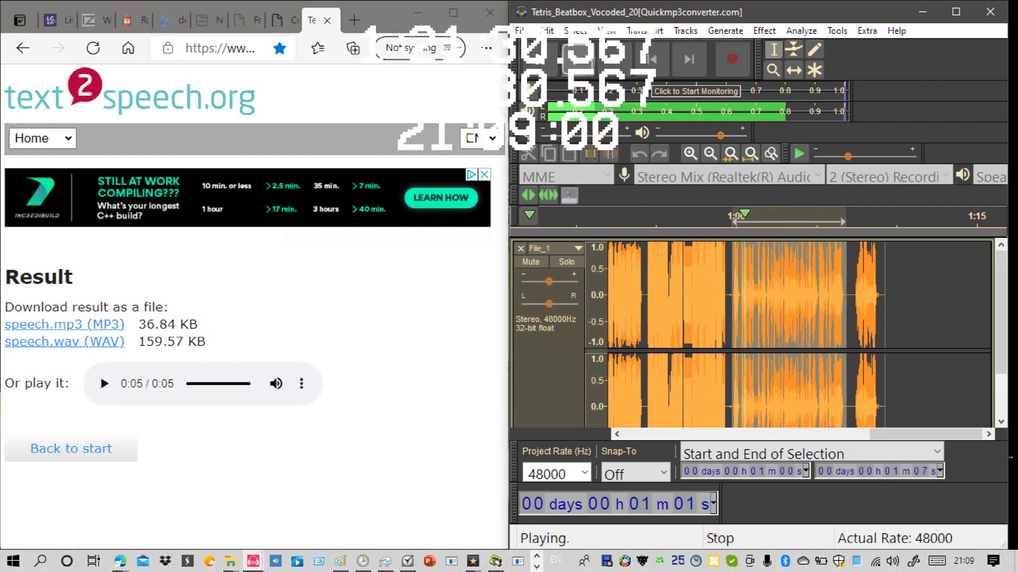
click(615, 60)
click(764, 31)
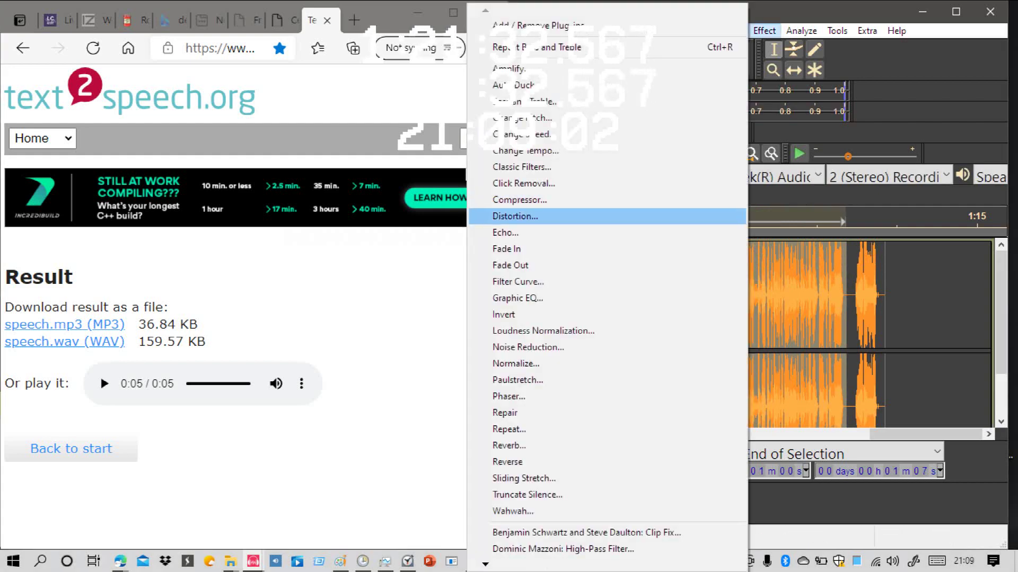
click(508, 216)
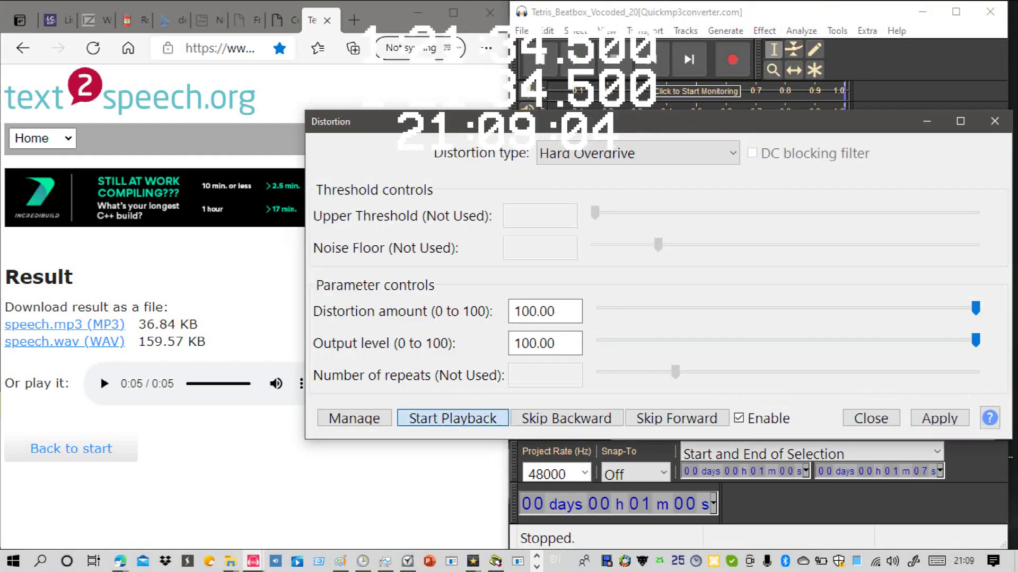
click(453, 419)
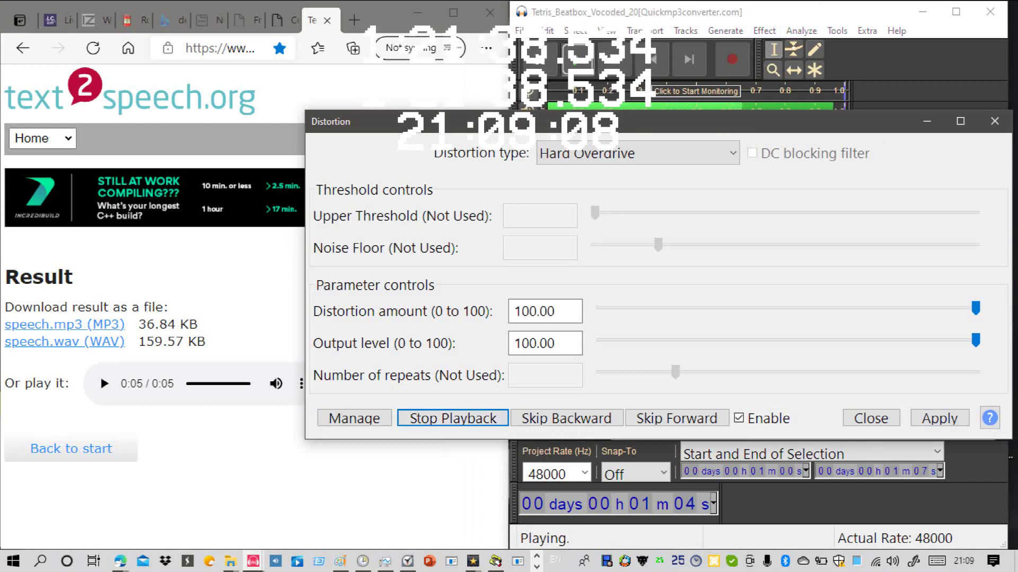
click(939, 419)
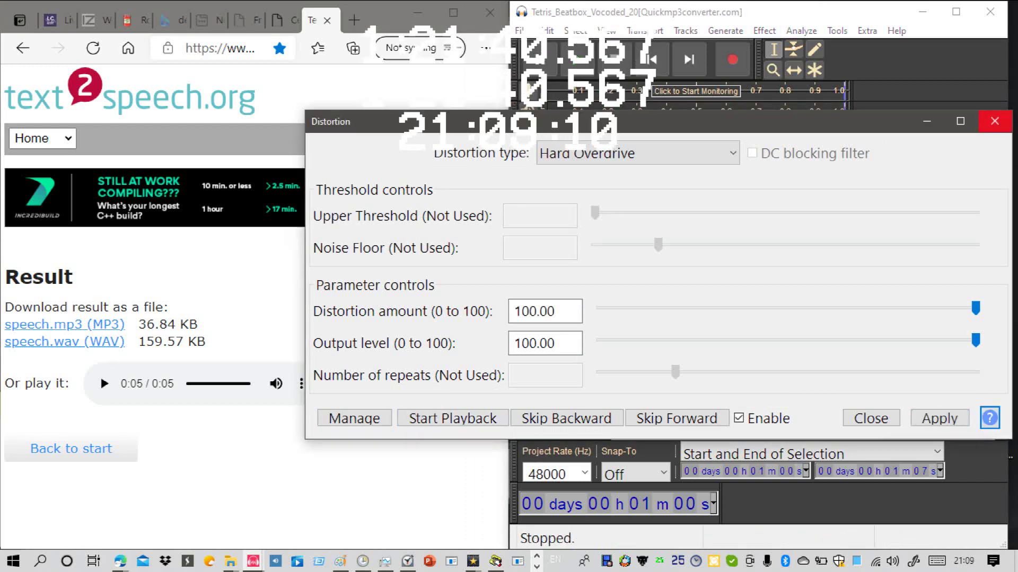
click(995, 121)
key(space)
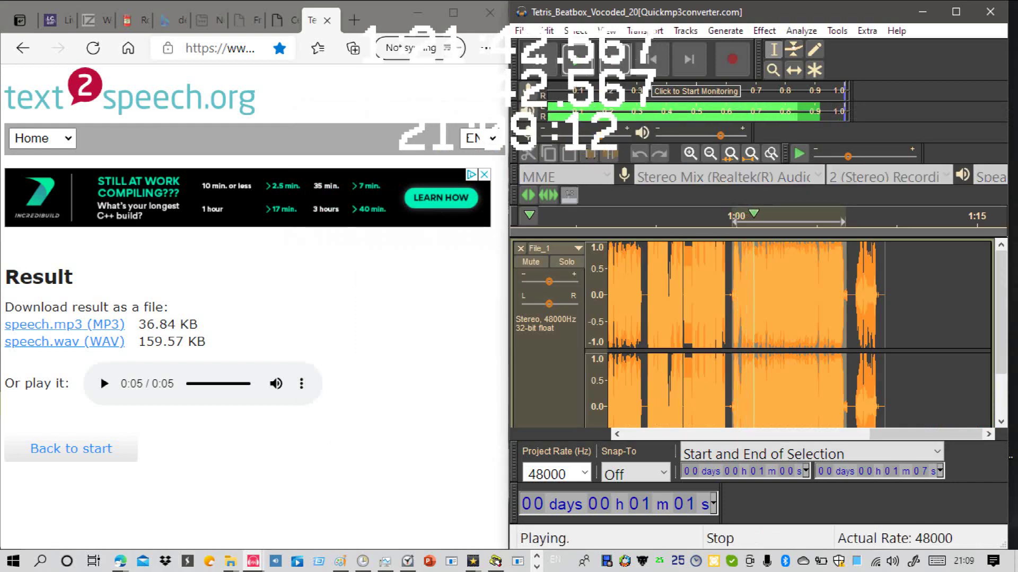
key(space)
Step: Preview and apply Bass and Treble to the 1:00 to 1:07 passage with bass 30 dB, treble 0 dB and volume -7 dB
click(764, 30)
click(689, 102)
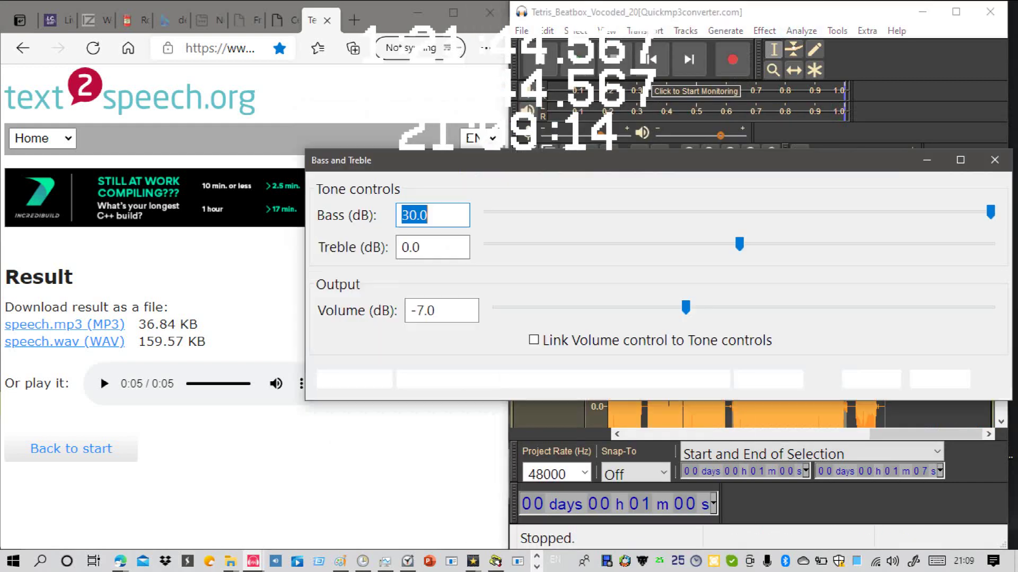
click(440, 380)
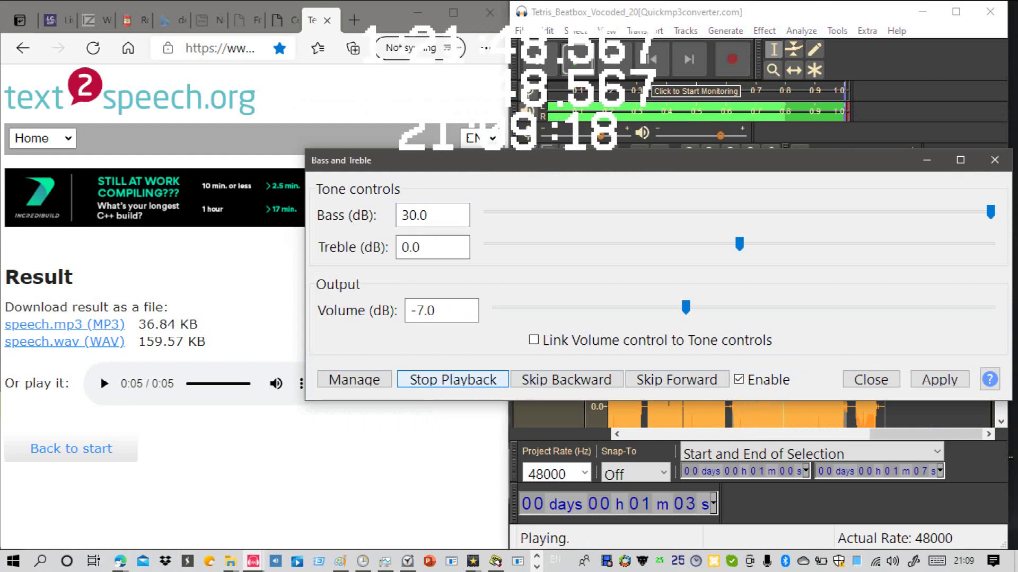
click(939, 380)
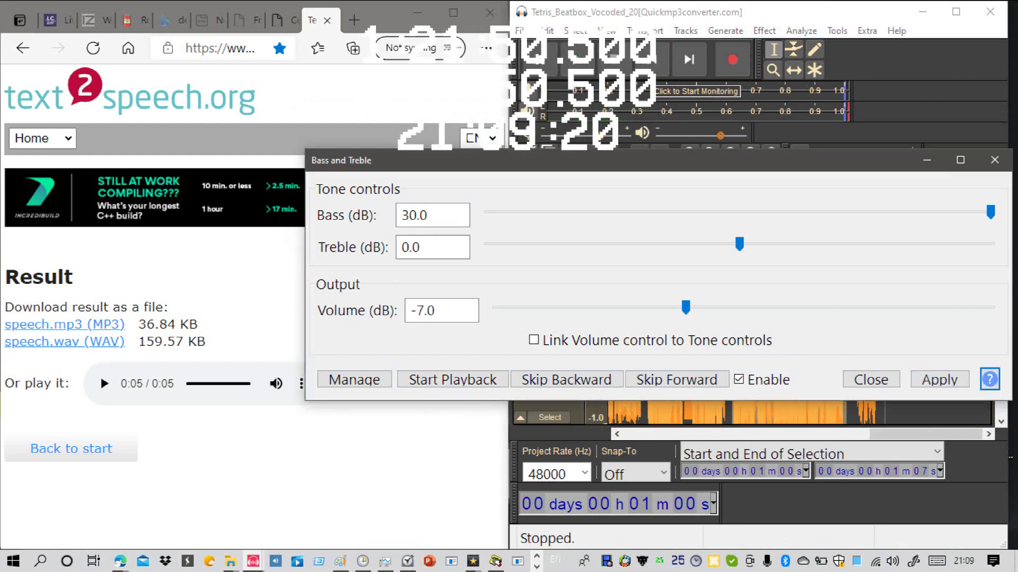
click(995, 160)
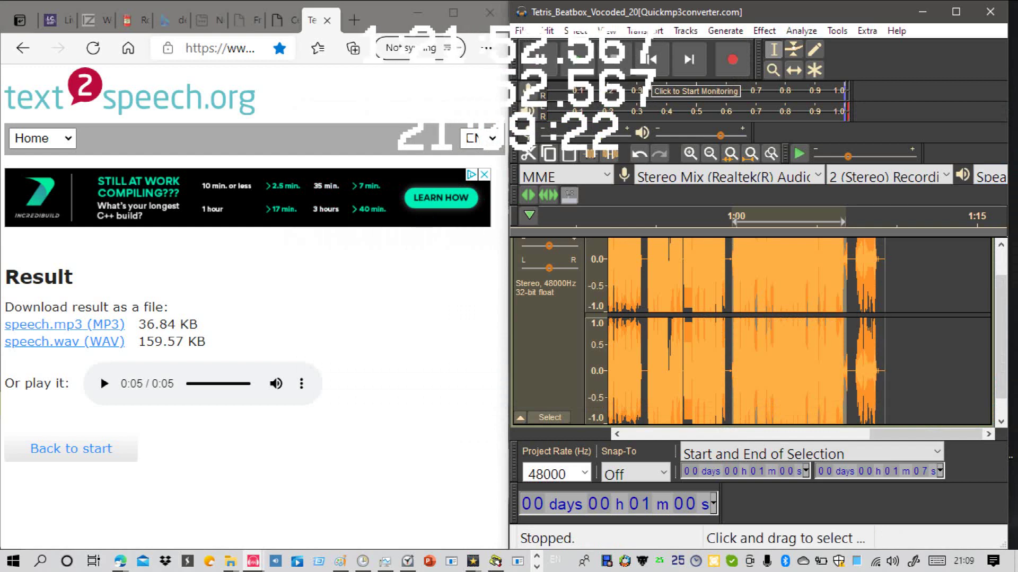
Step: Play the final clip from about 1:07 to 1:09, and narrow the selection to its last part from about 1:08
drag(853, 334, 884, 334)
scroll(884, 334, up, 1)
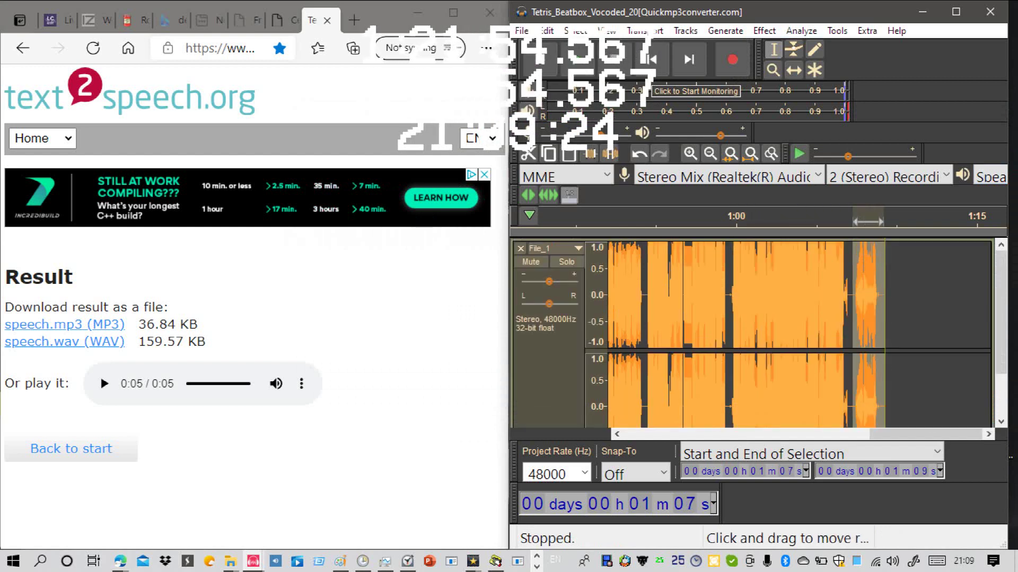
key(space)
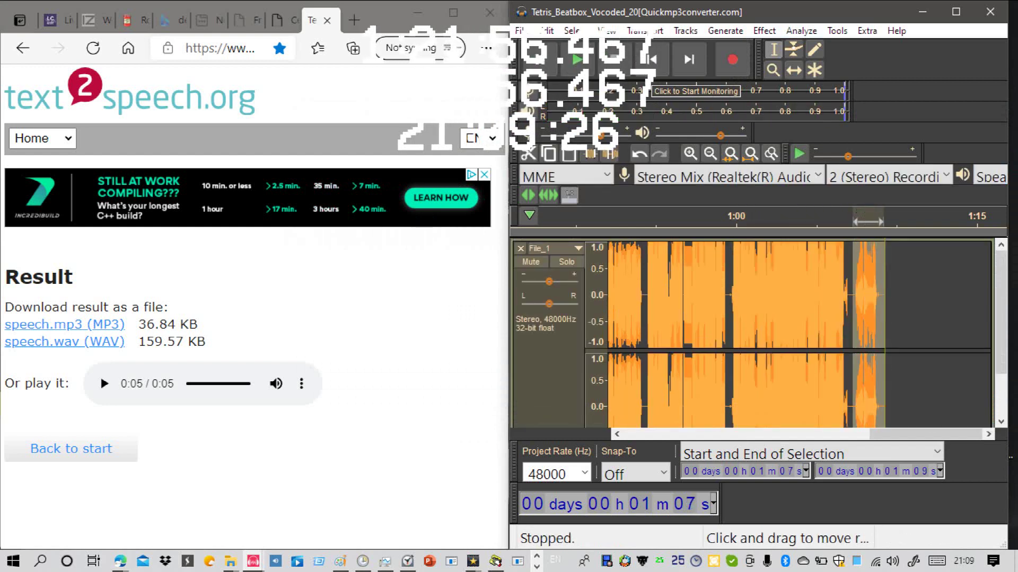
drag(852, 318, 861, 318)
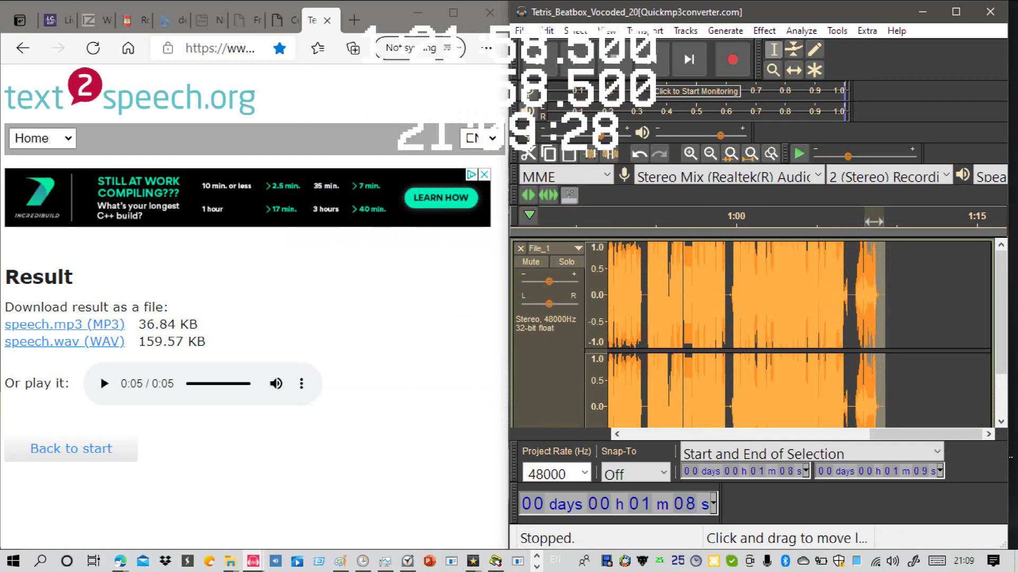
scroll(752, 333, down, 1)
key(space)
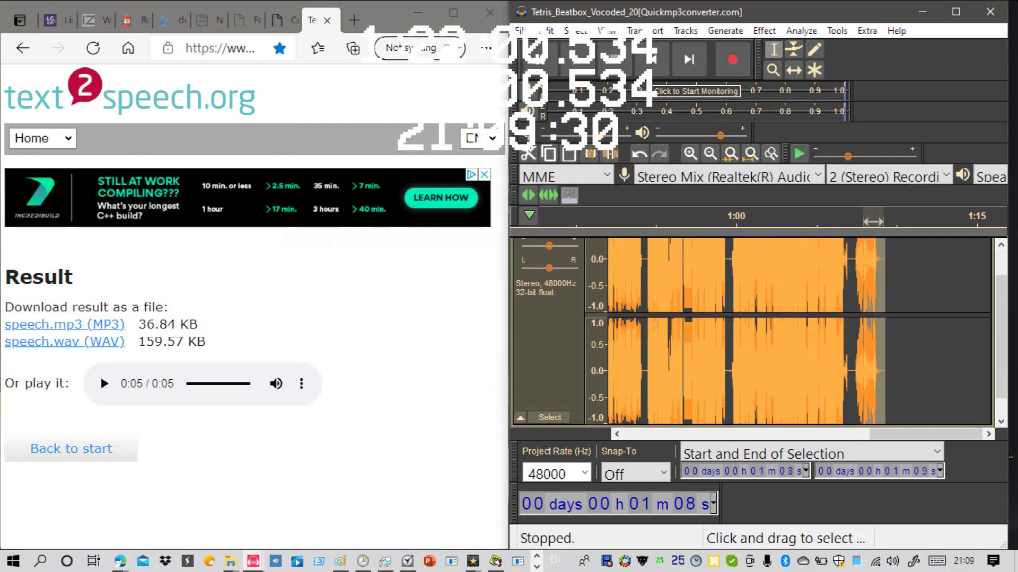
click(691, 154)
click(690, 155)
click(690, 155)
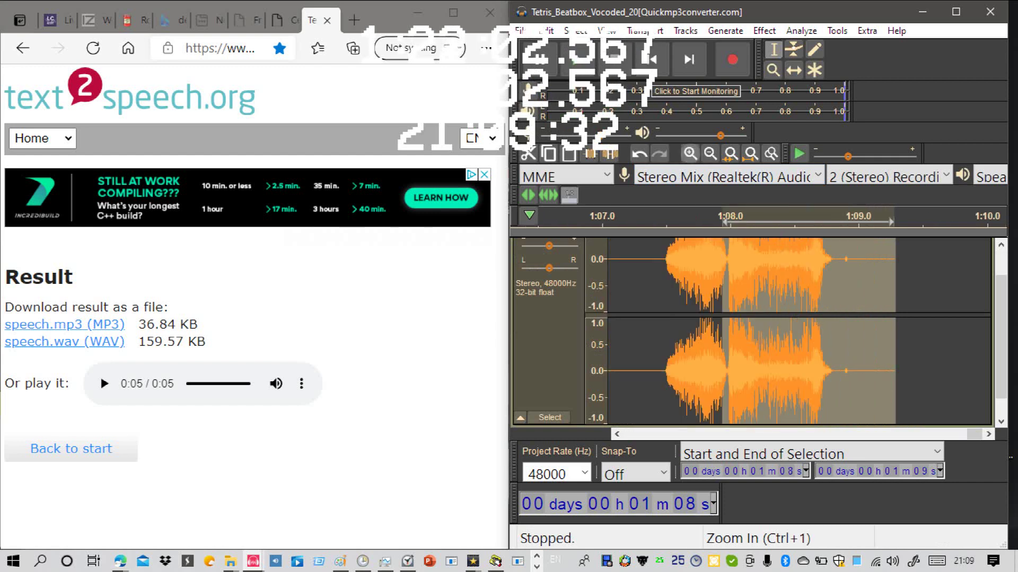
key(space)
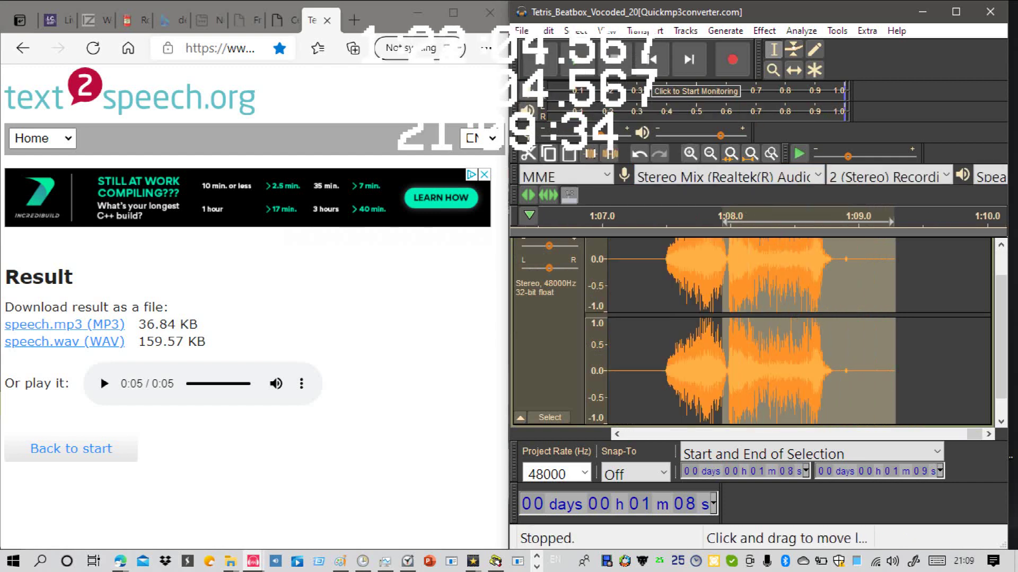
scroll(728, 333, up, 1)
key(space)
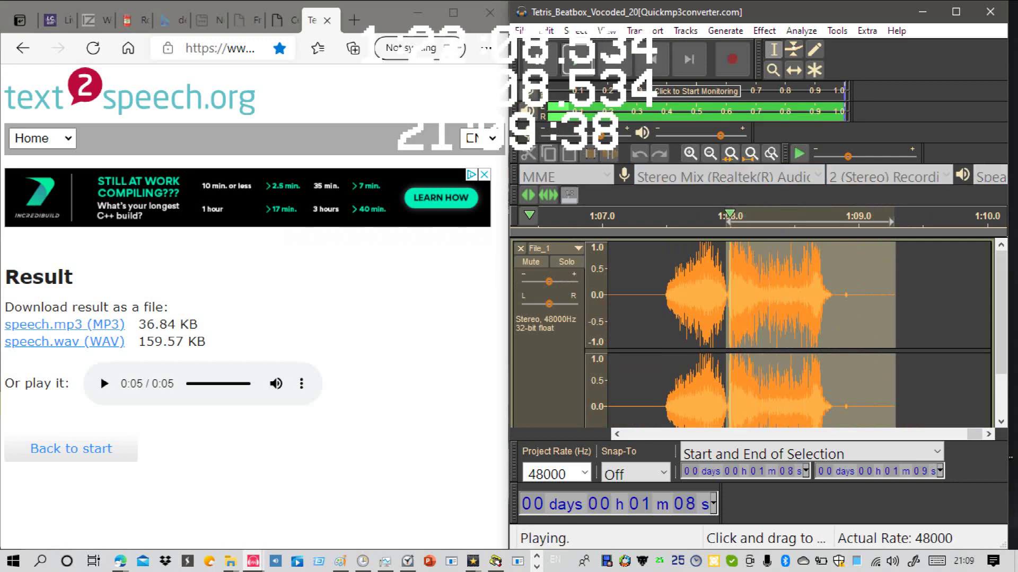
Step: Apply Hard Overdrive distortion with amount 100 and output level 100 to the selected last part of the track, and play the selection
click(764, 30)
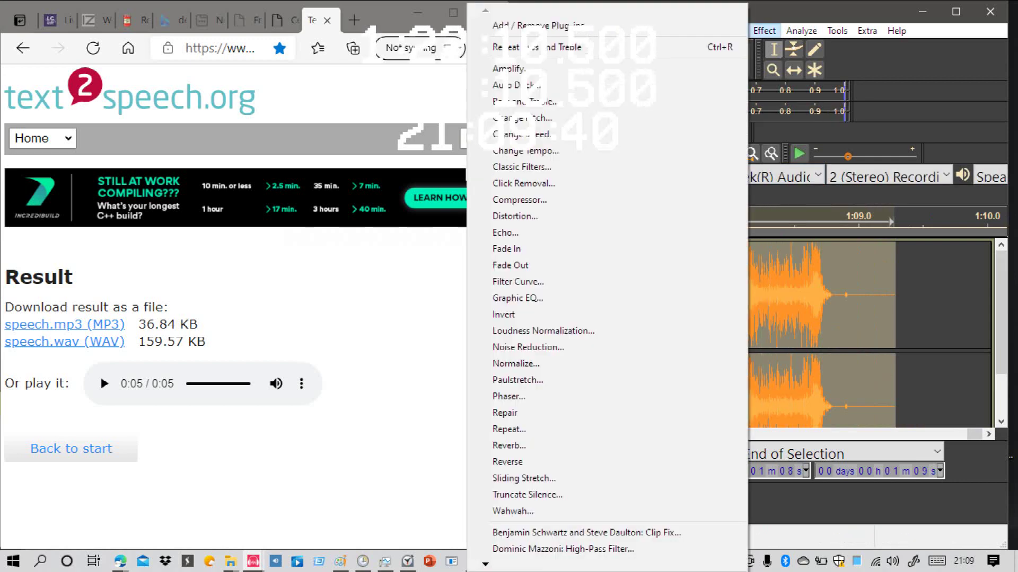
click(515, 216)
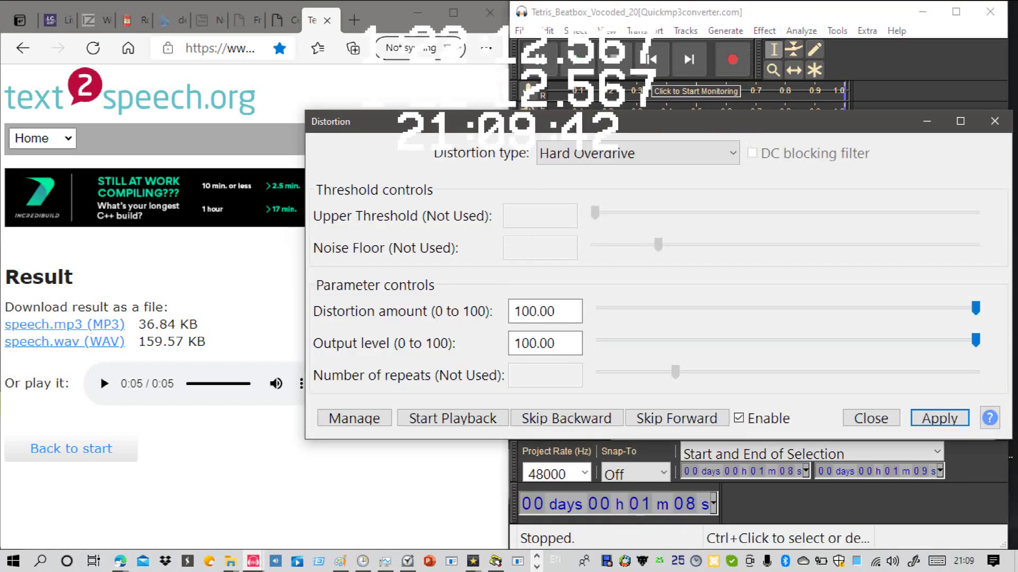
click(453, 418)
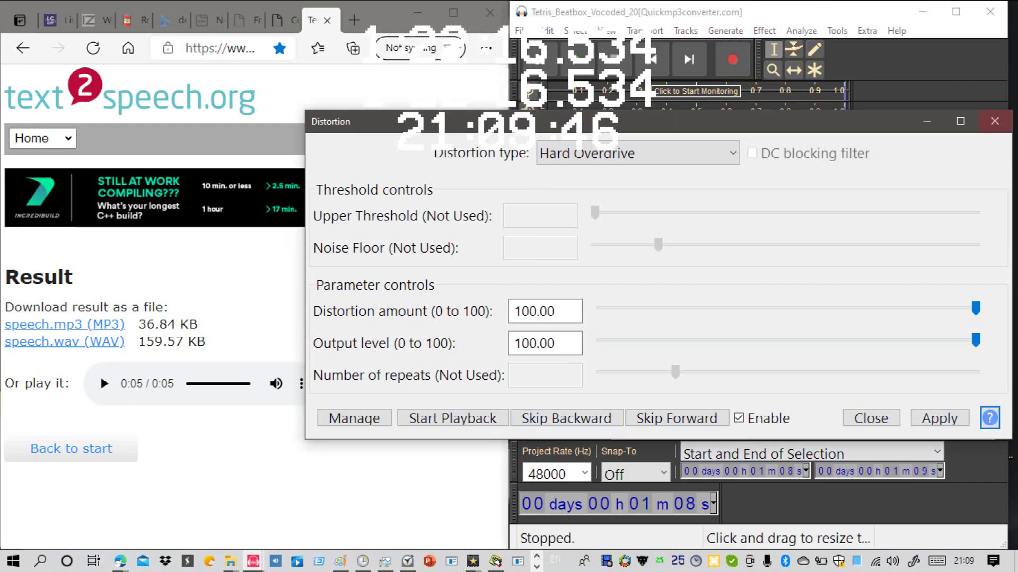
click(995, 121)
key(space)
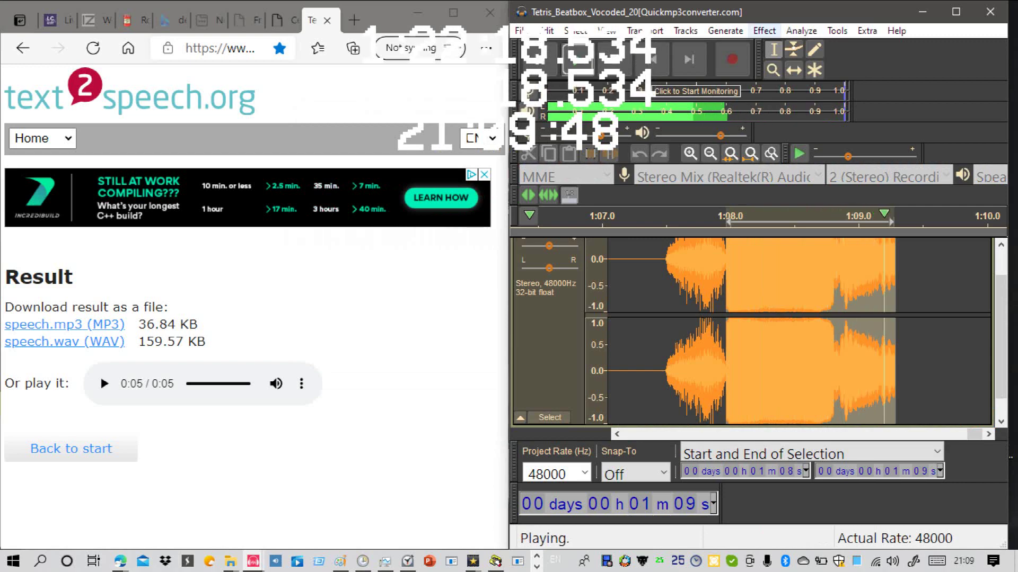
Step: Apply Bass and Treble with bass 30 dB, treble 0 dB and volume -7 dB to the part from about 1:08 to 1:09
click(763, 30)
click(684, 118)
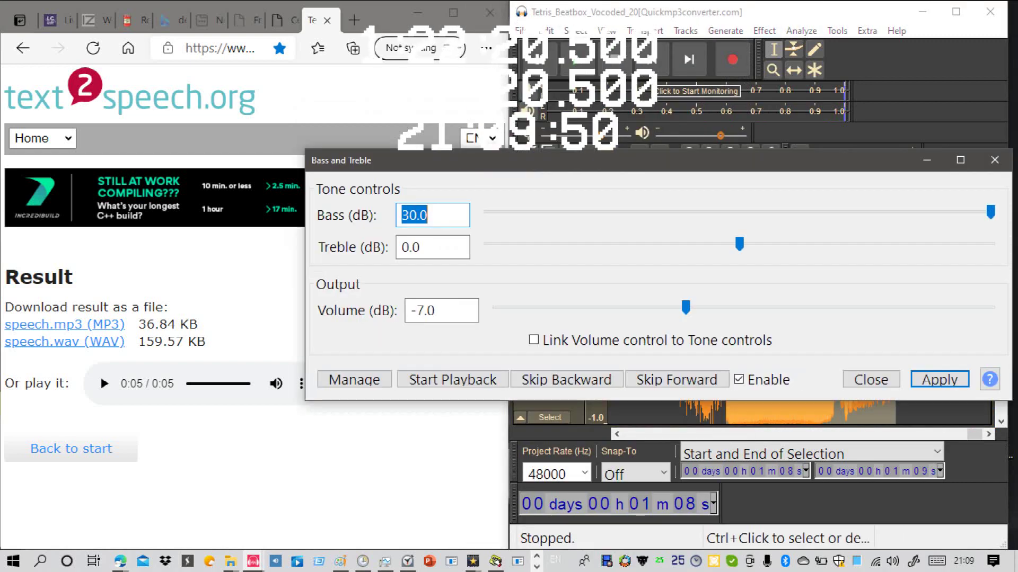
click(453, 380)
click(939, 379)
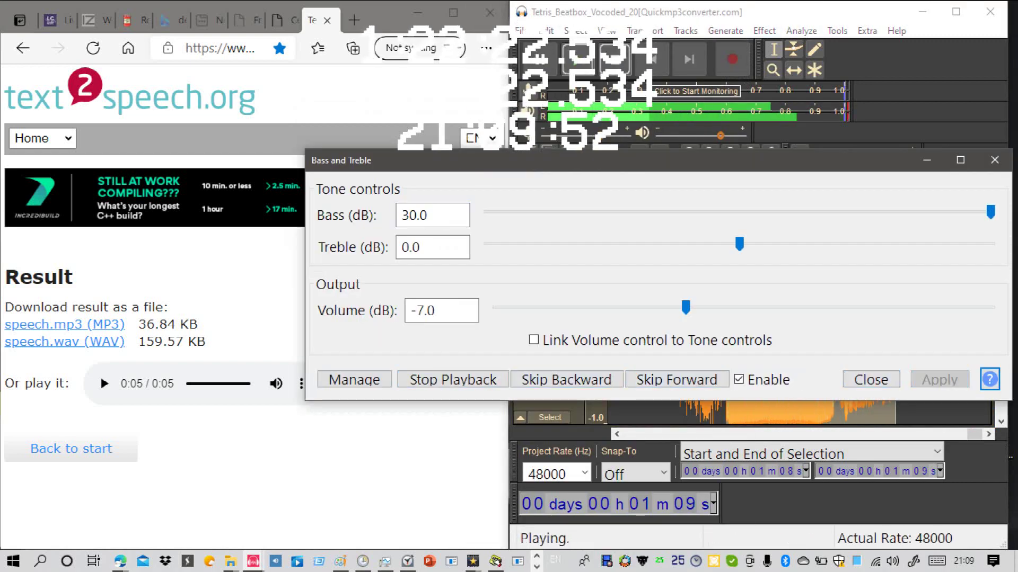
click(994, 160)
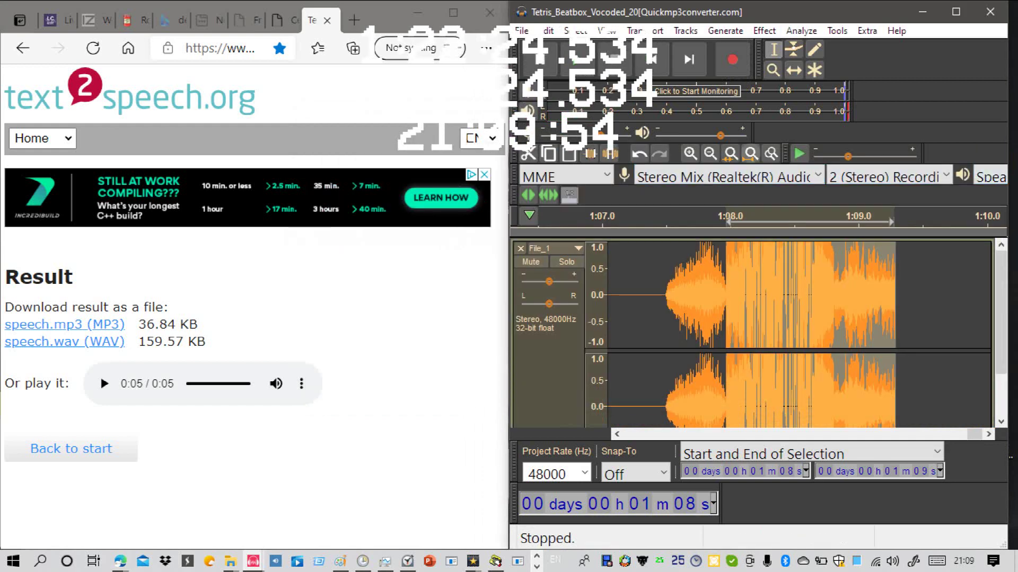
Step: Play the final clip from about 1:07 to check the processed ending
click(710, 153)
click(710, 154)
click(764, 323)
key(space)
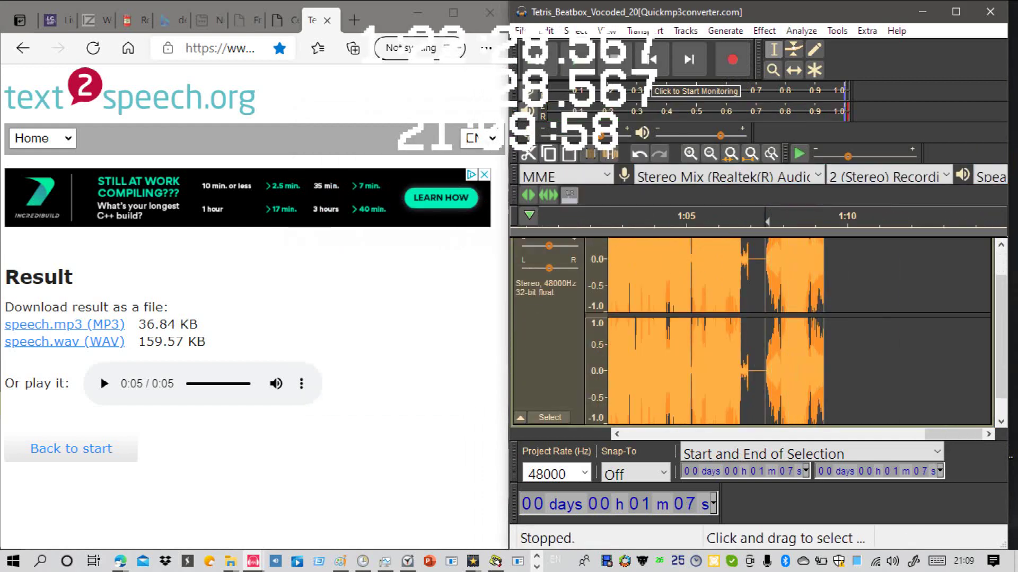
Step: Play the track from about 0:51 to check the distorted passages together
click(710, 153)
click(710, 153)
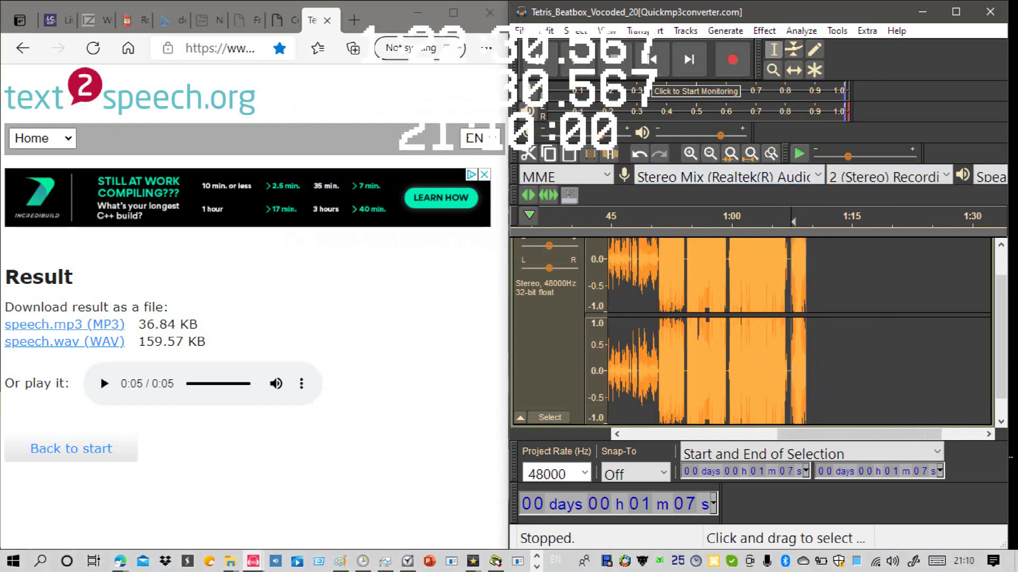
click(657, 339)
key(space)
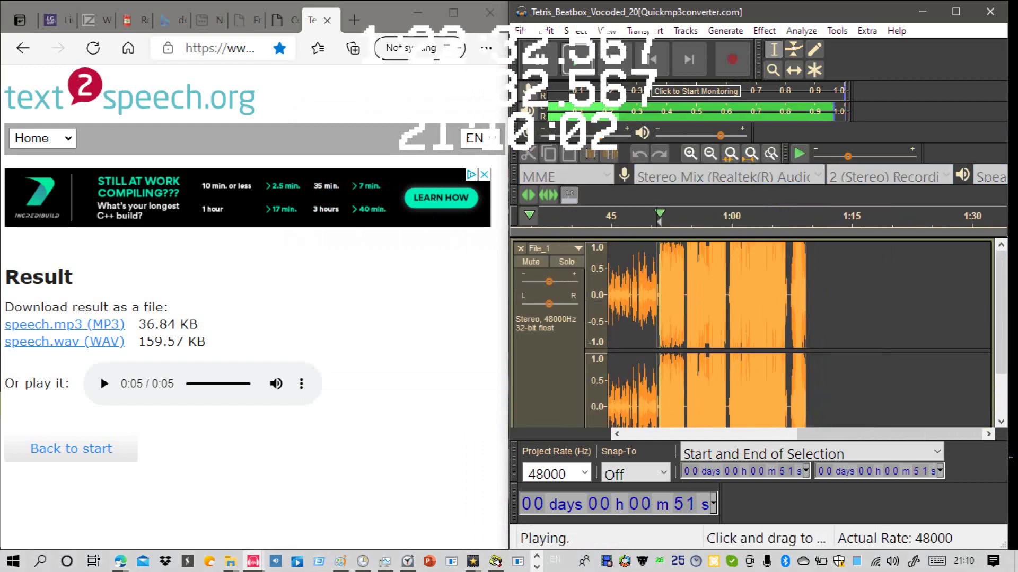
key(space)
key(space)
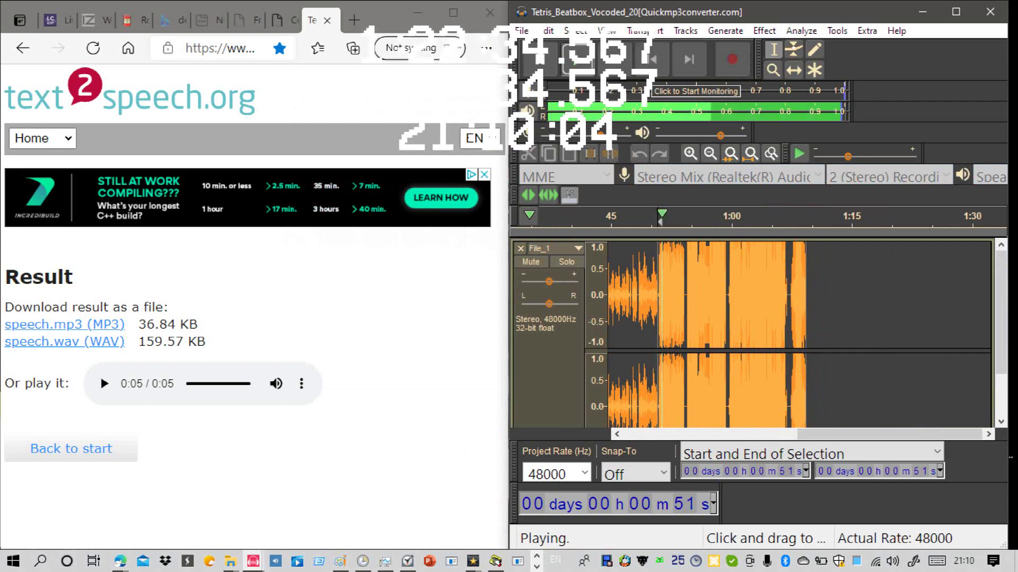
Step: Stop the playback and place the cursor at the end of the track's audio, at about 1:09
key(space)
key(space)
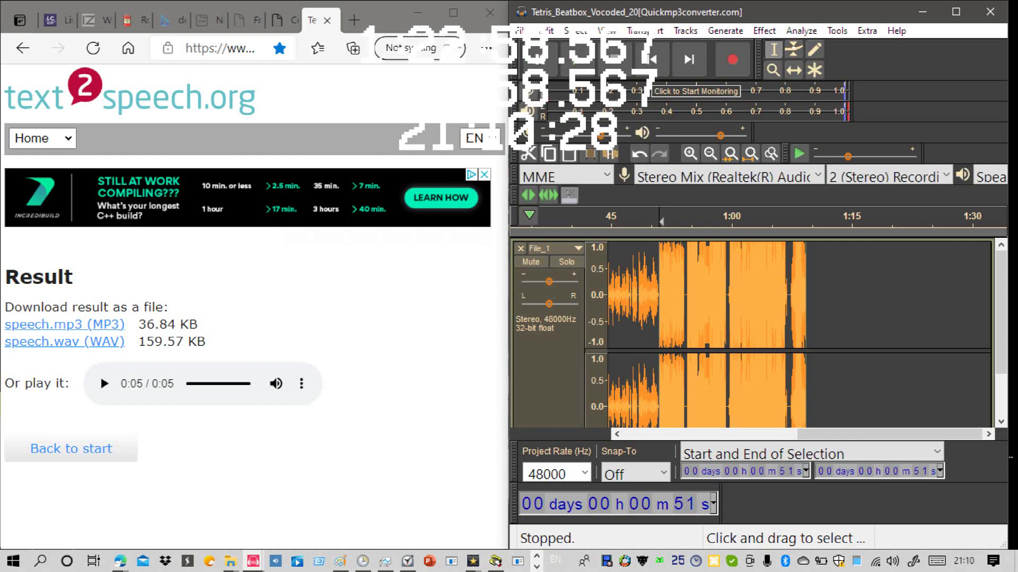
click(806, 328)
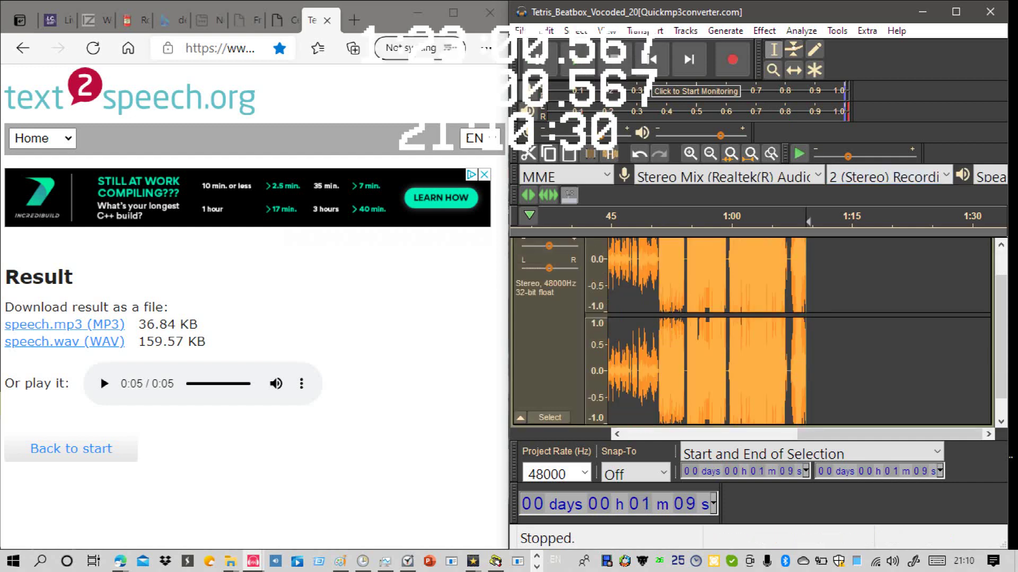
click(285, 20)
click(246, 20)
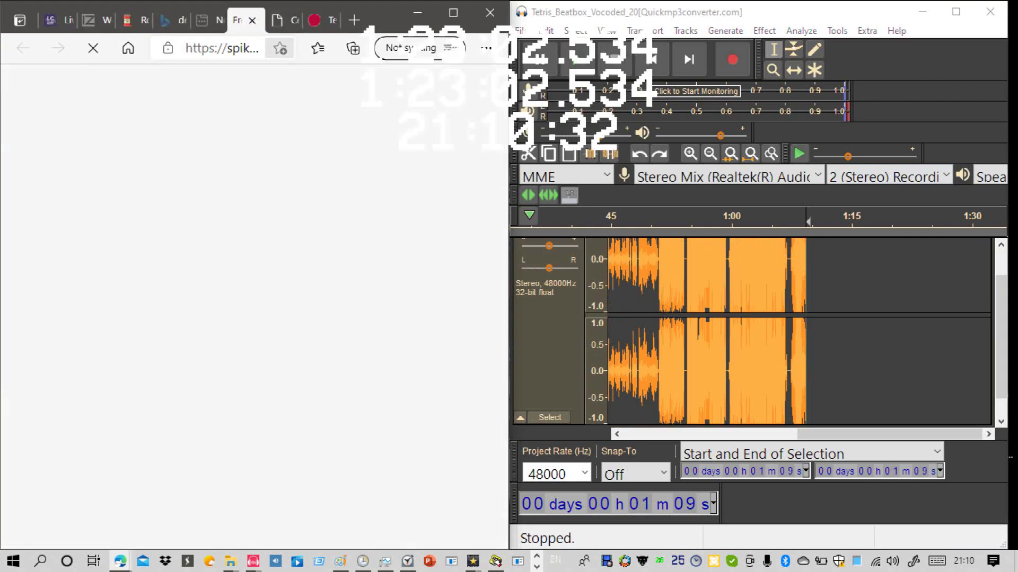
key(ctrl+t)
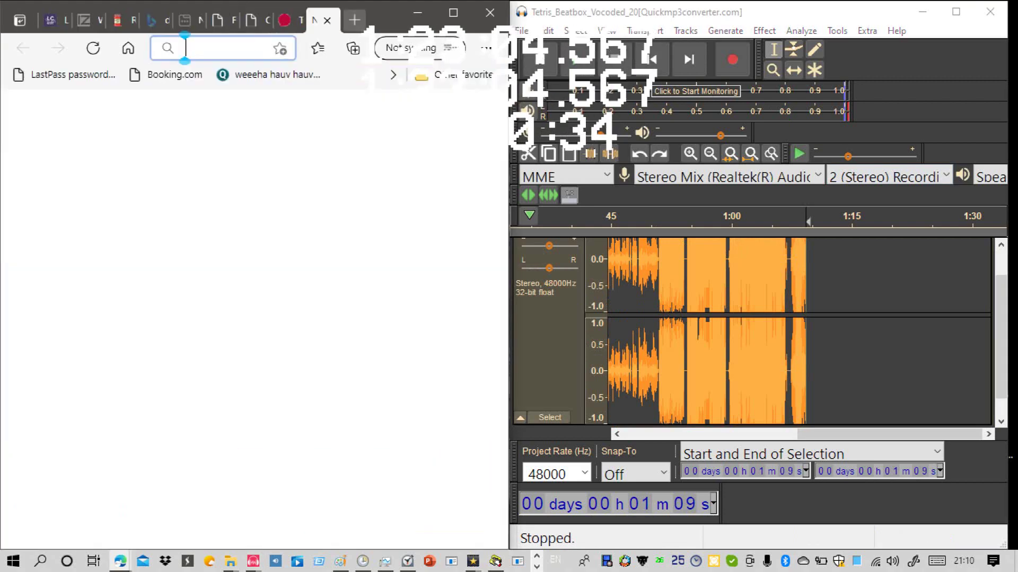
text(Simulatic)
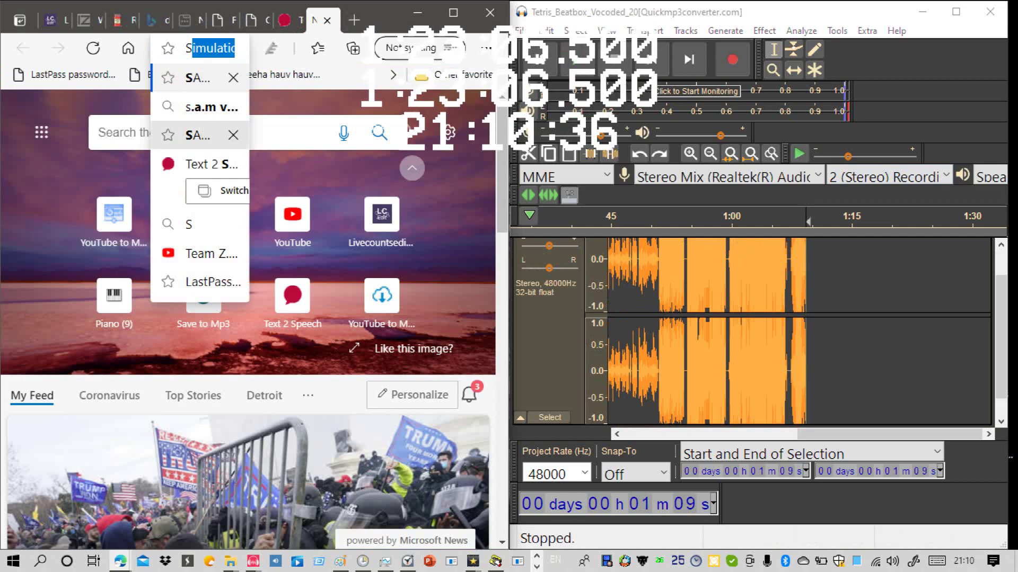
key(Return)
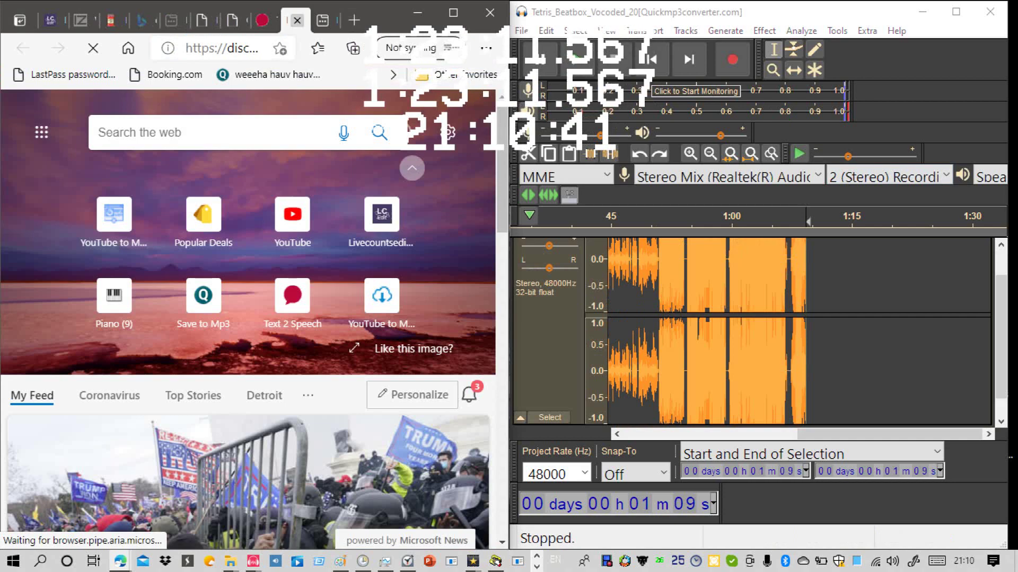
click(297, 20)
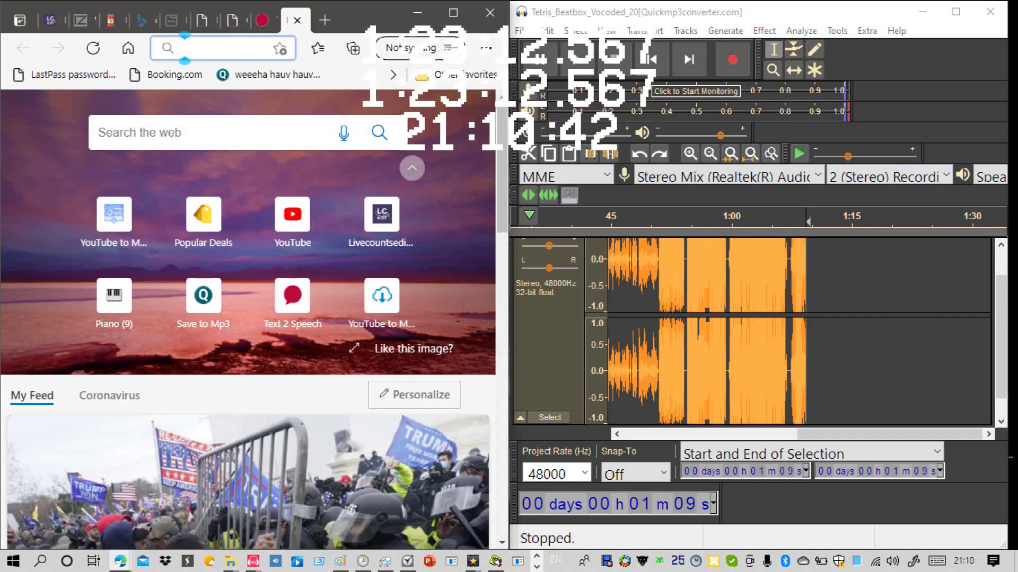
Step: Search the web for "naturalraders" from the new browser tab
text(NA)
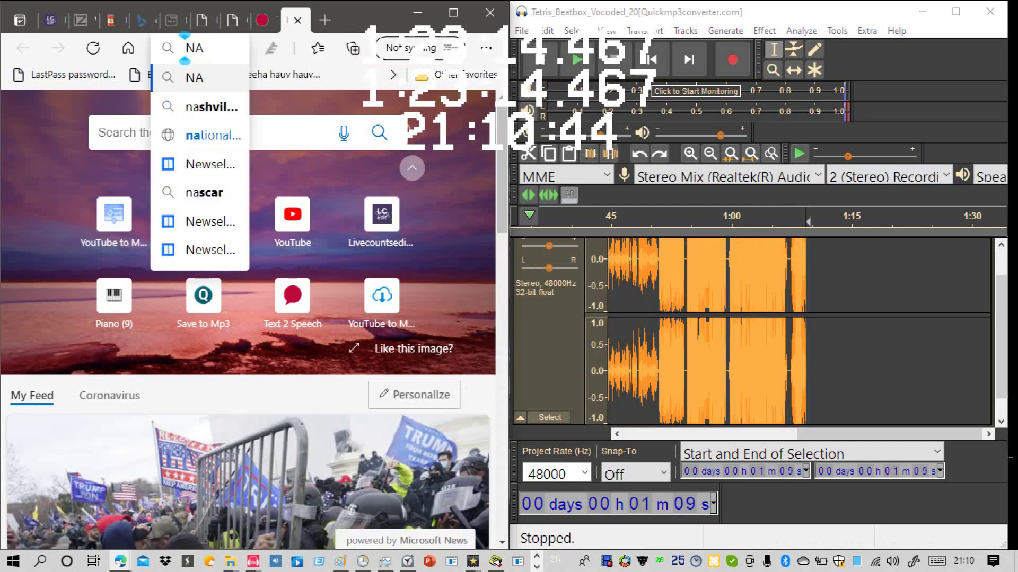
text(TURAL)
key(BackSpace)
key(BackSpace)
key(BackSpace)
key(BackSpace)
key(BackSpace)
key(BackSpace)
key(BackSpace)
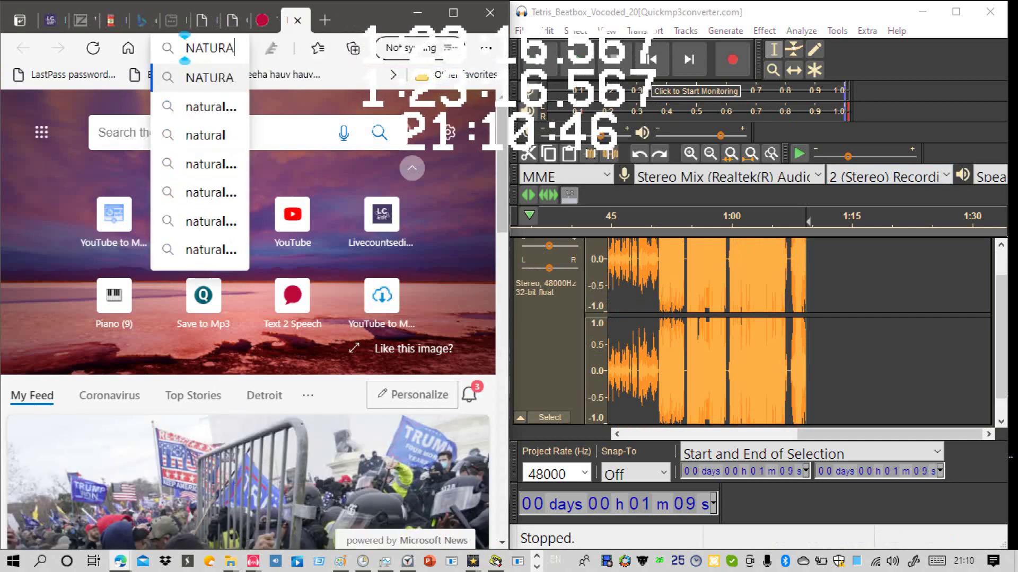
text(n)
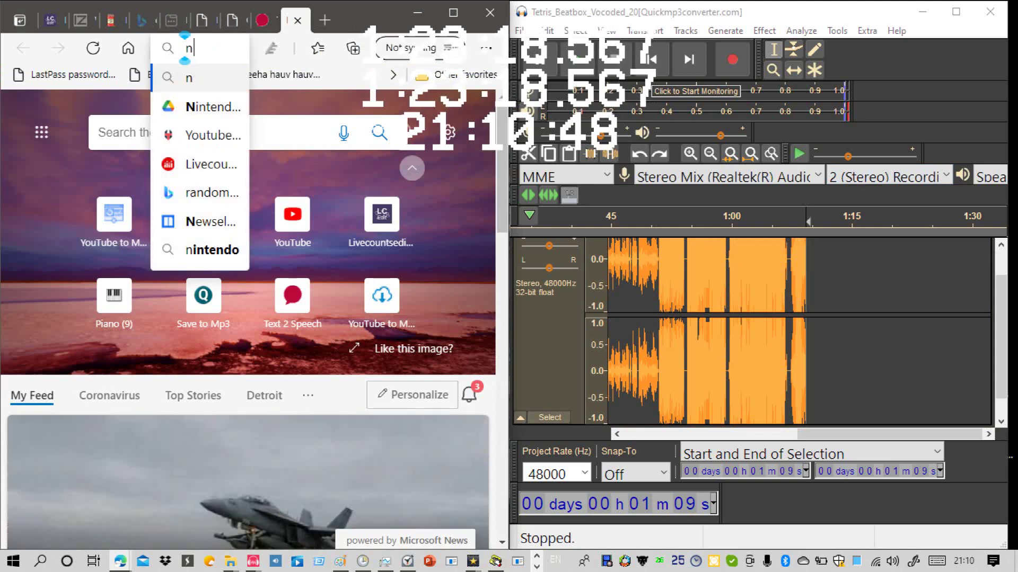
text(atural)
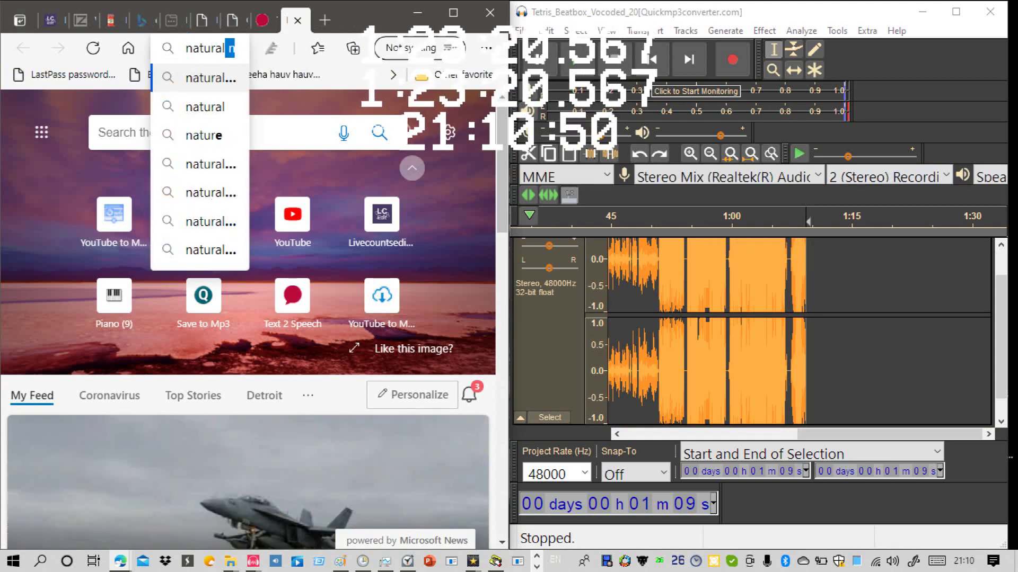
text(ra)
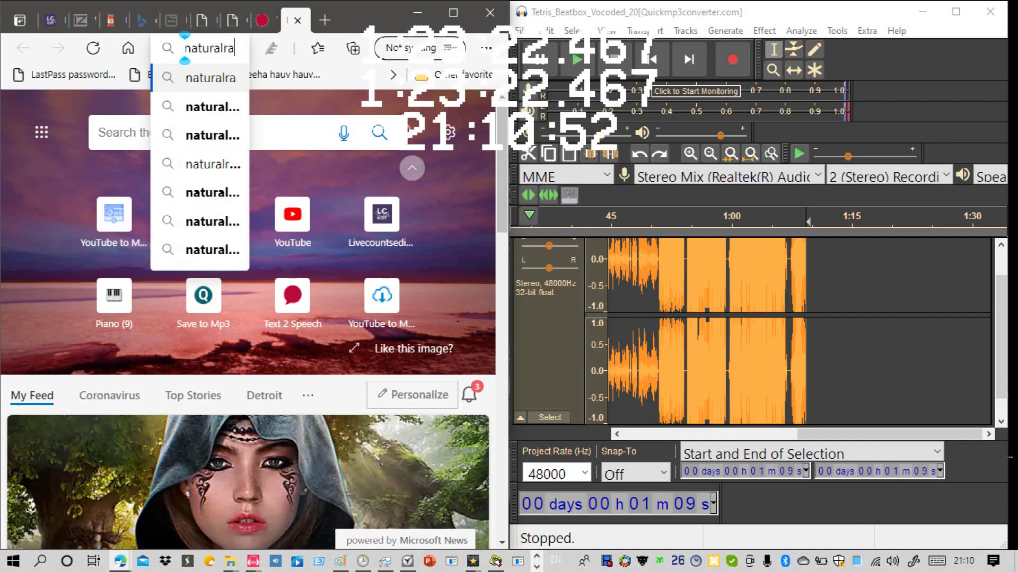
key(Return)
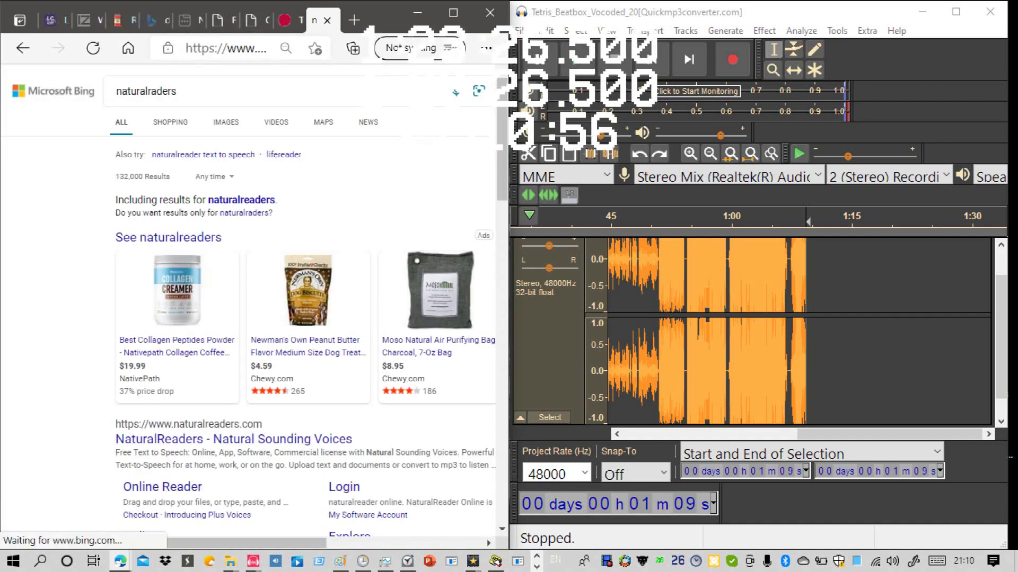
Step: Refine the web search to "naturalreaders text to speech"
click(203, 155)
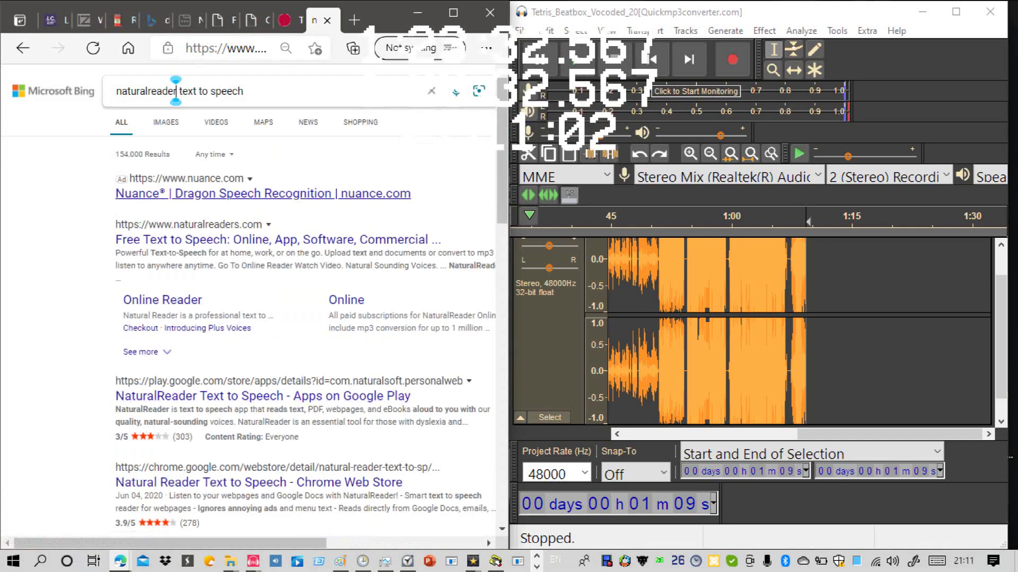
text(s)
key(Return)
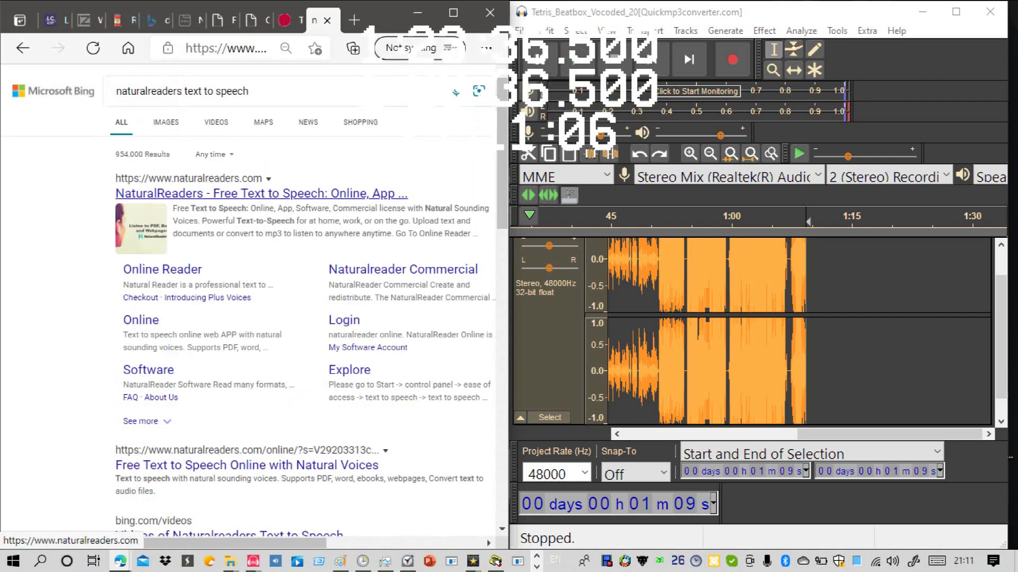
Step: Open the NaturalReaders website from the results, go to its online reader and fit the browser beside Audacity
drag(261, 194, 450, 3)
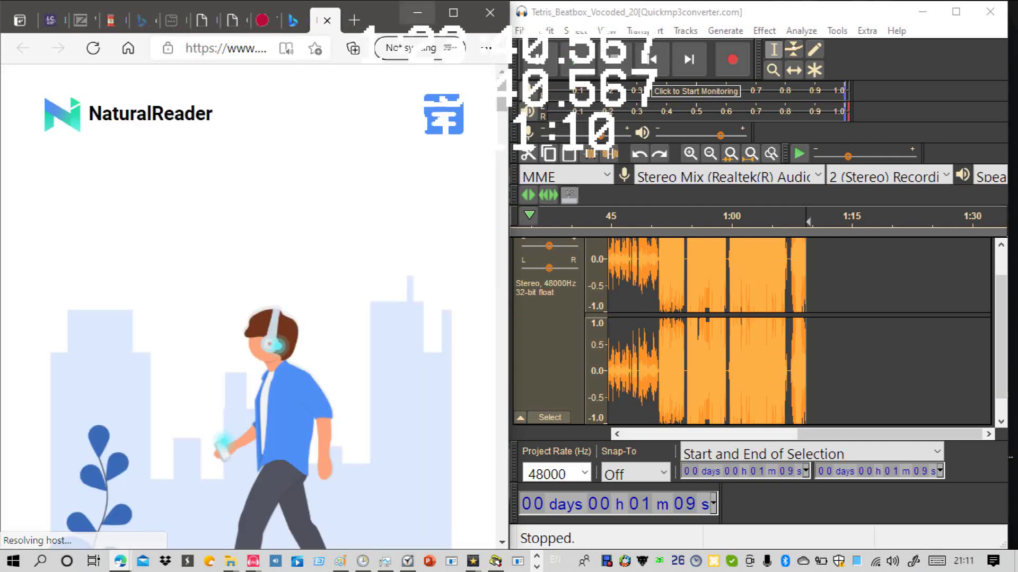
click(453, 12)
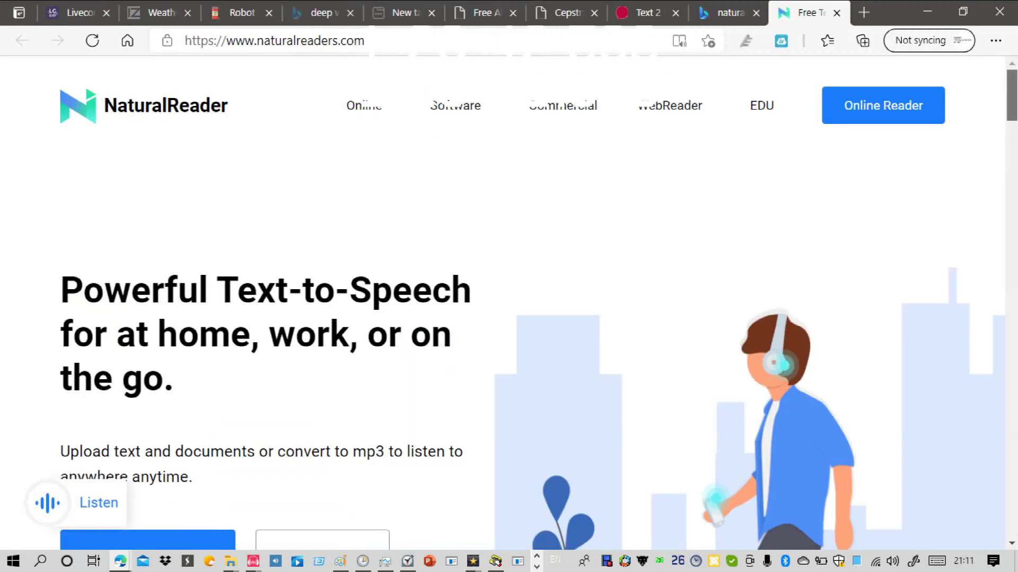
scroll(509, 302, down, 5)
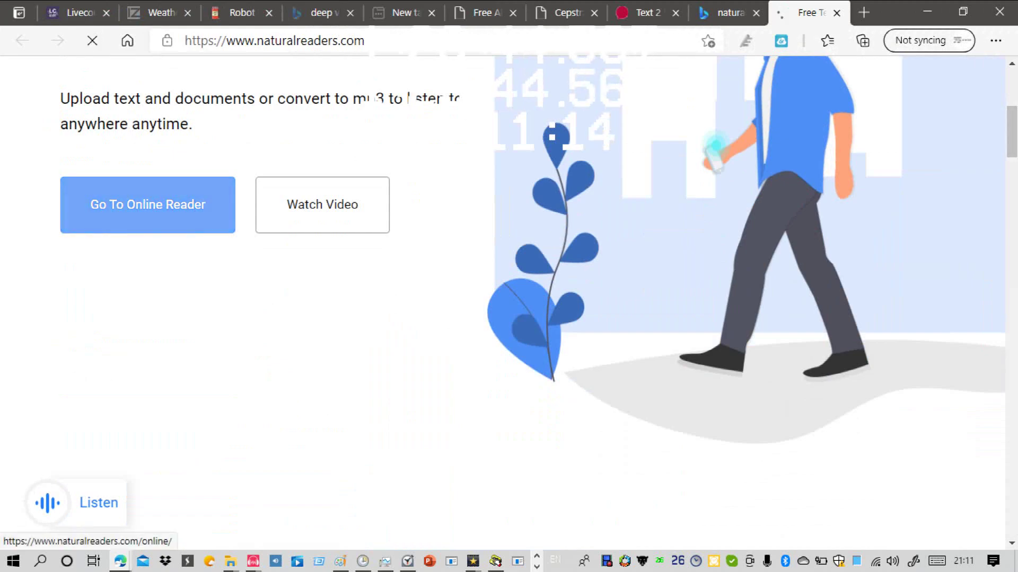
click(148, 205)
click(963, 12)
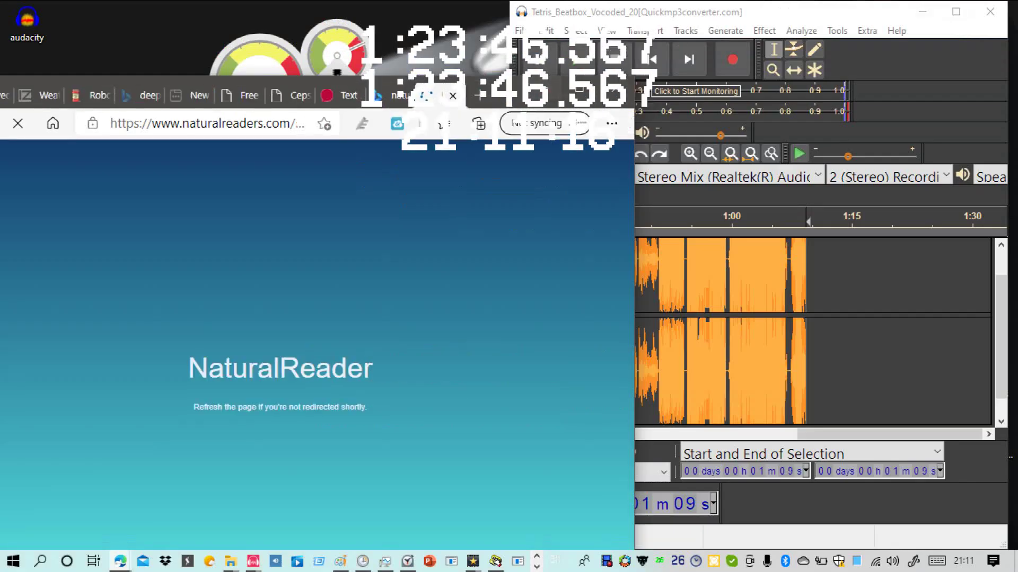
drag(493, 97, 0, 111)
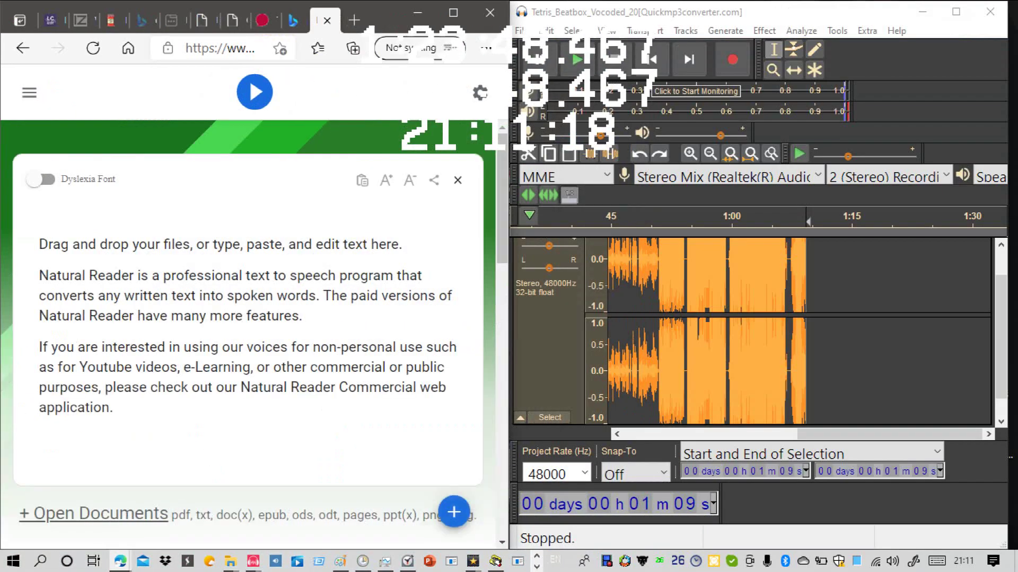
Step: Clear the sample text in the online reader and change the speaker to the Premium voice English (US) - Mike
key(ctrl+a)
key(Delete)
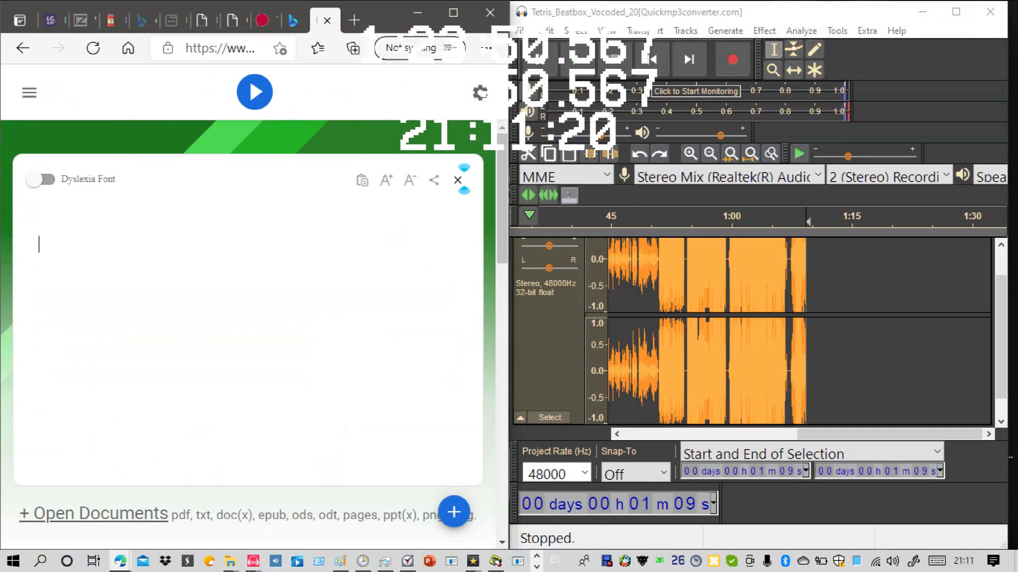
click(480, 93)
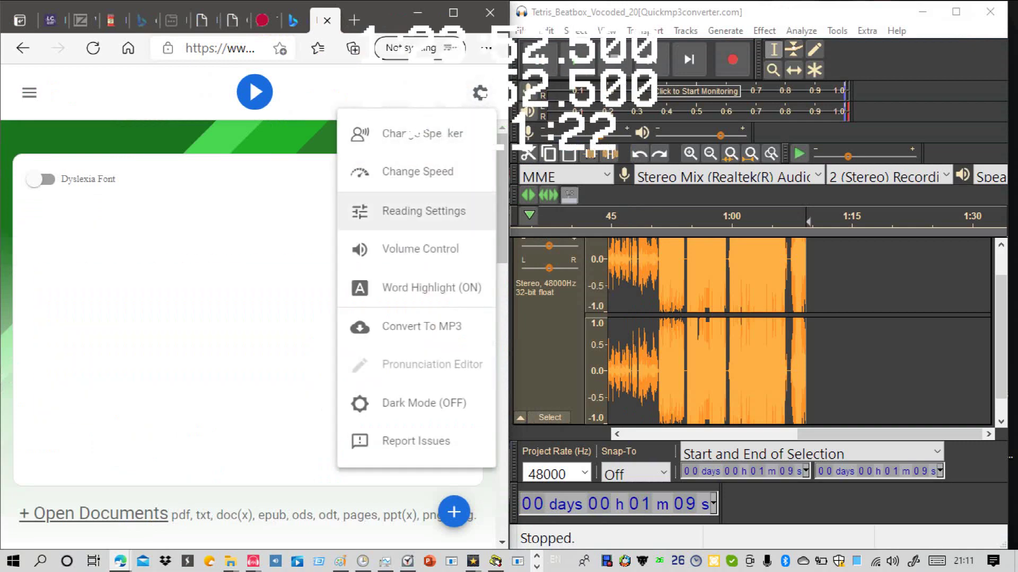
click(441, 129)
click(403, 134)
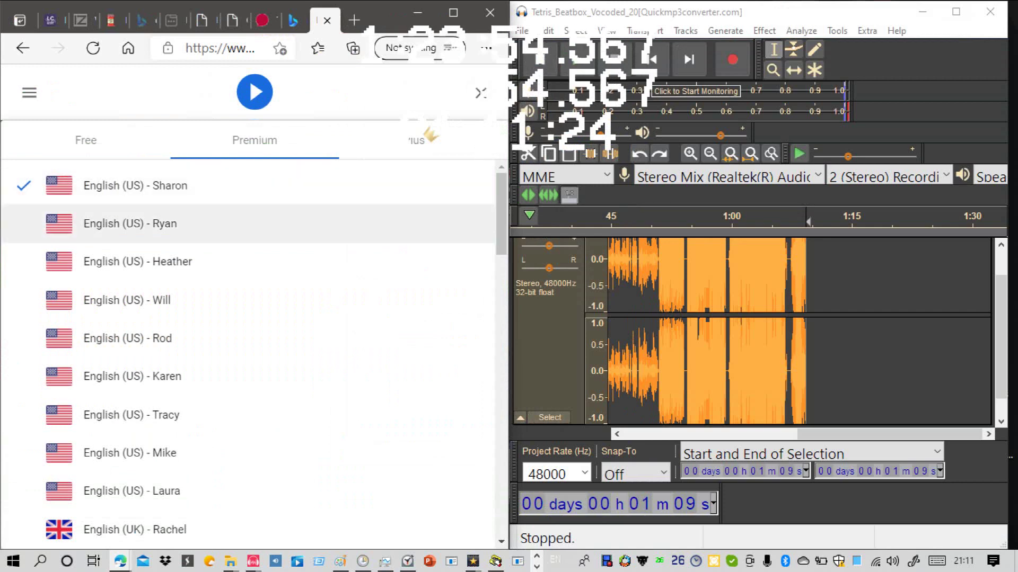
scroll(212, 212, down, 2)
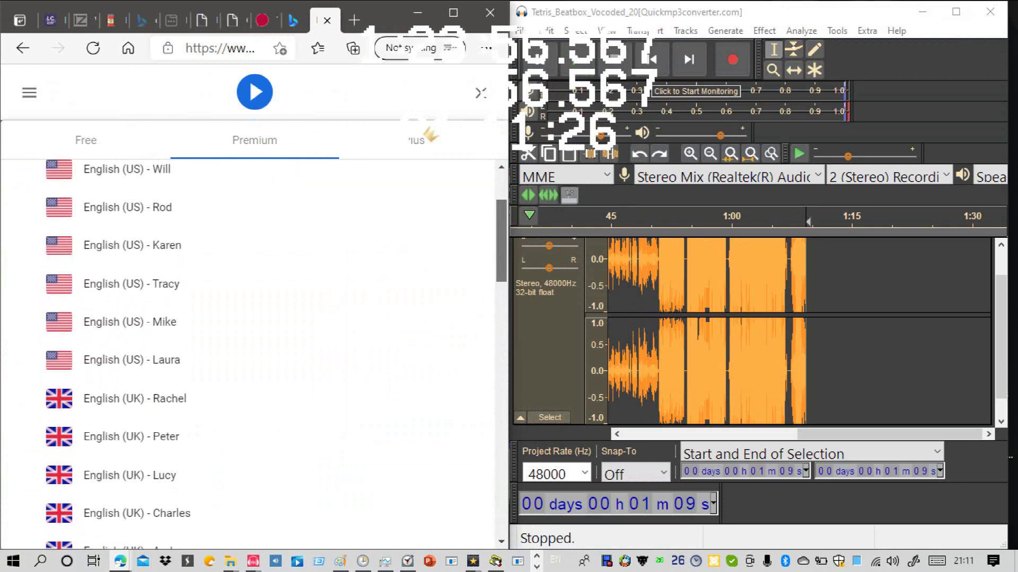
click(130, 321)
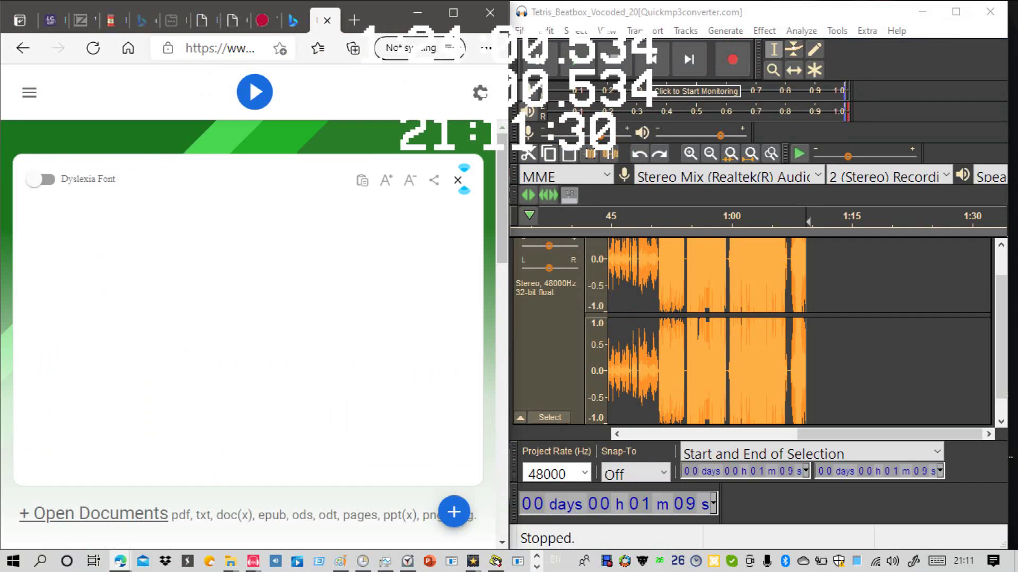
Step: Enter the first sentence in the reader's text area: the addressee's name, followed by "What did you just say, you little brat"
text(W)
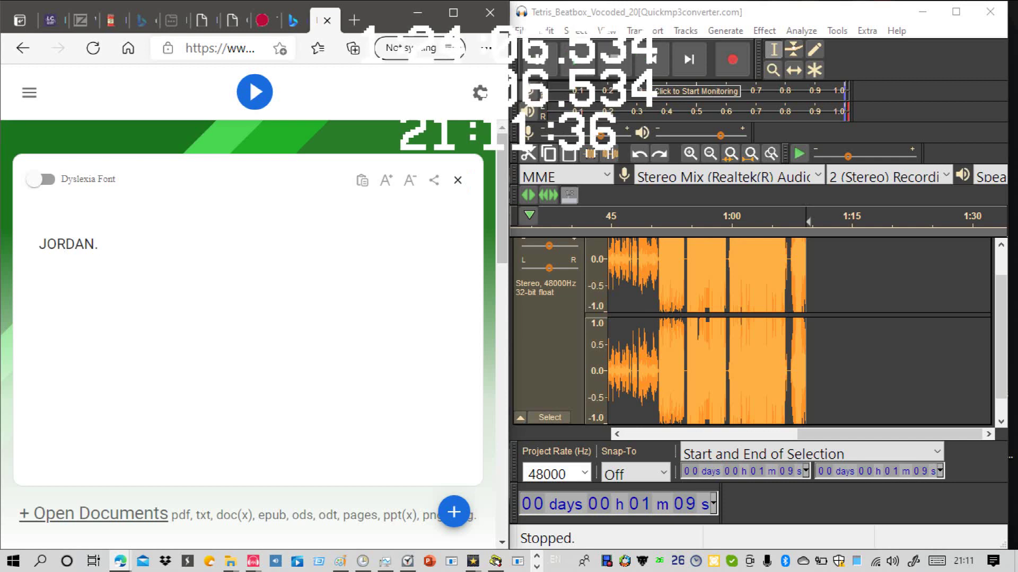
text(W)
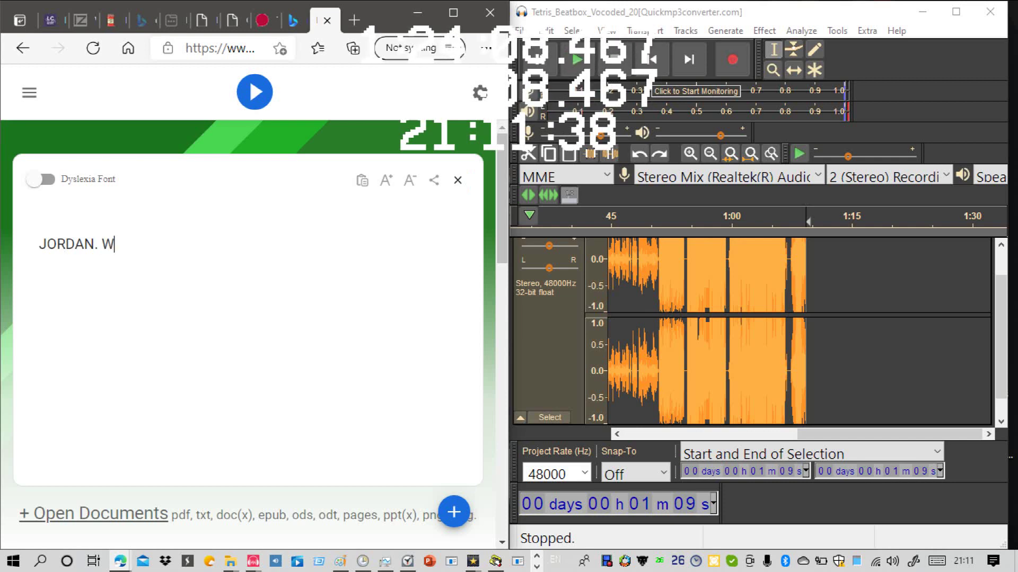
text(hat)
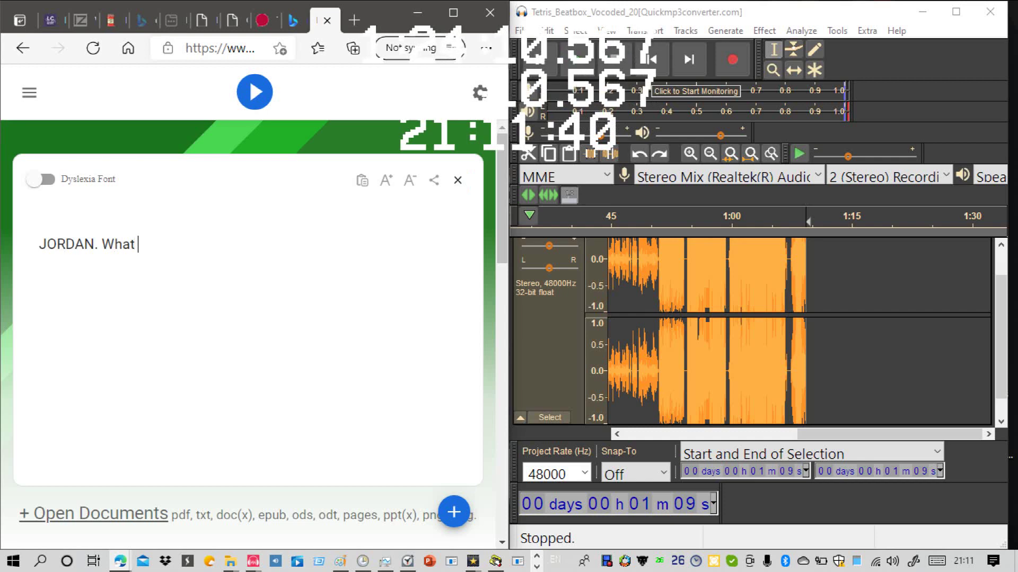
text( did )
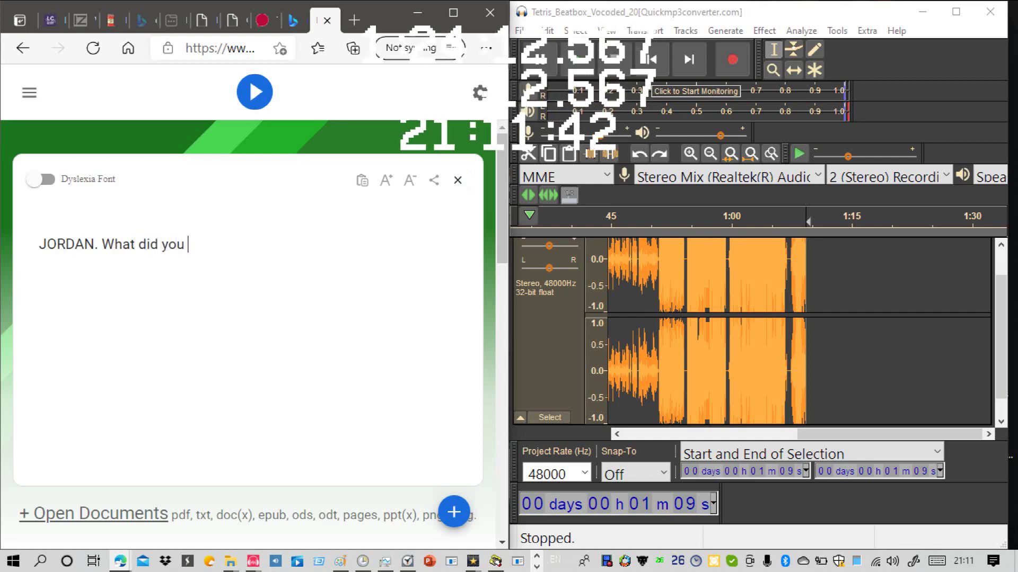
text(you s)
key(BackSpace)
text(jus)
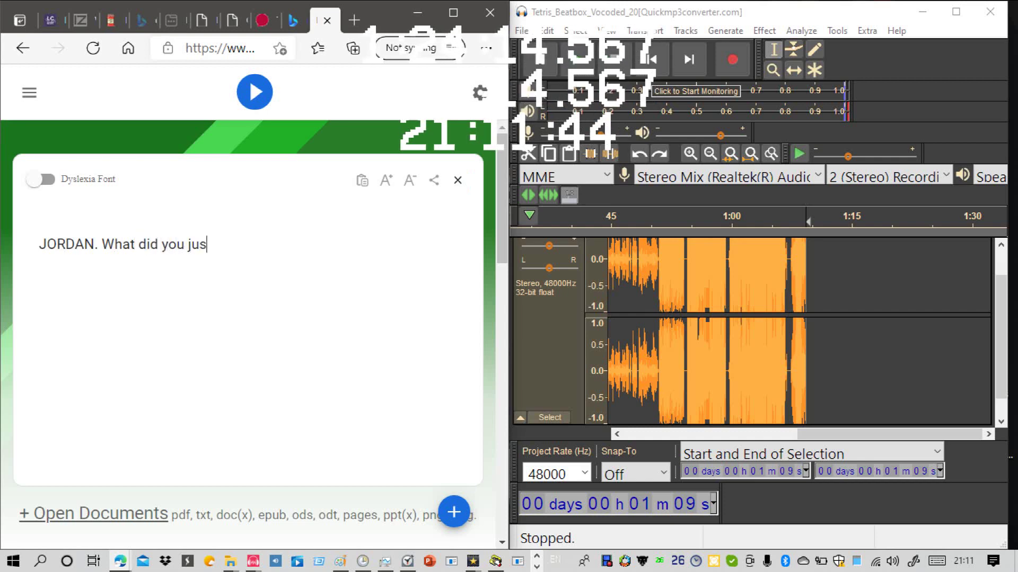
text(t say)
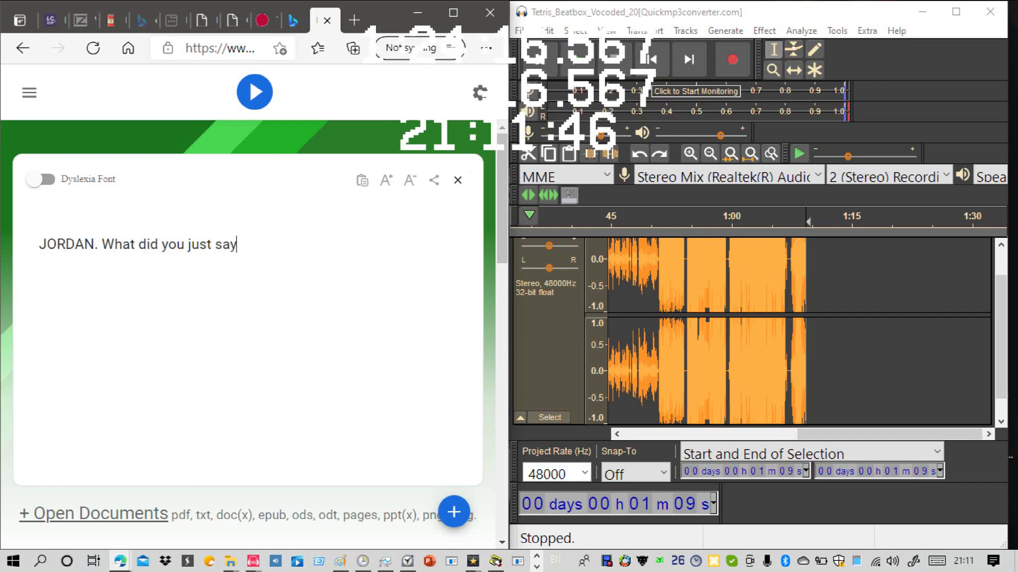
text(, you)
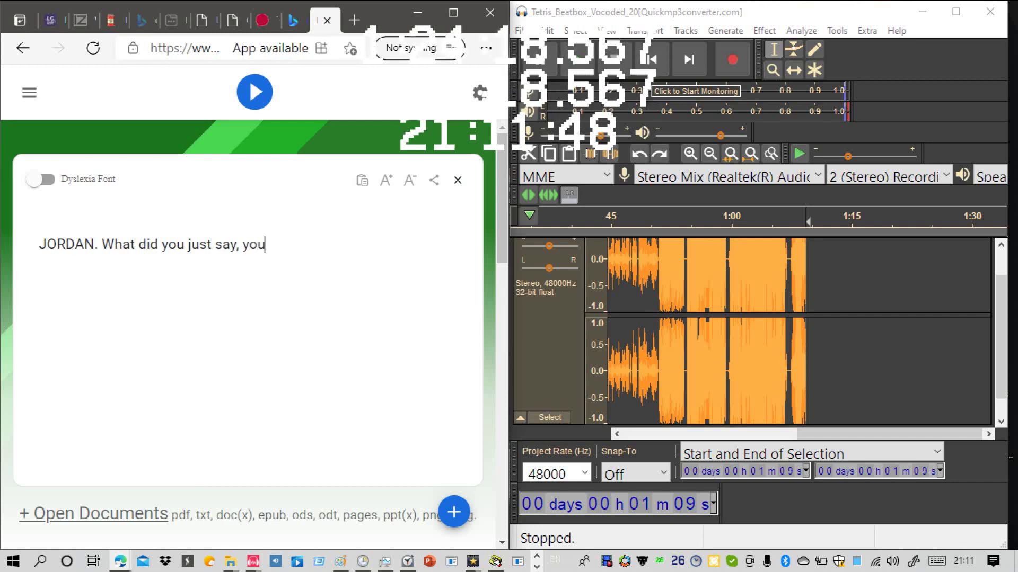
text( litt)
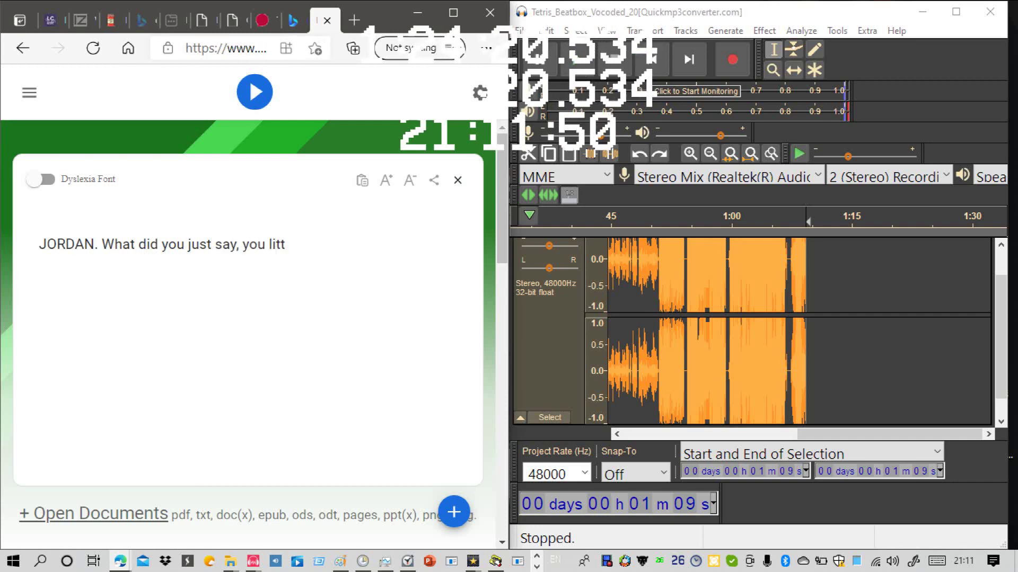
text(le brat)
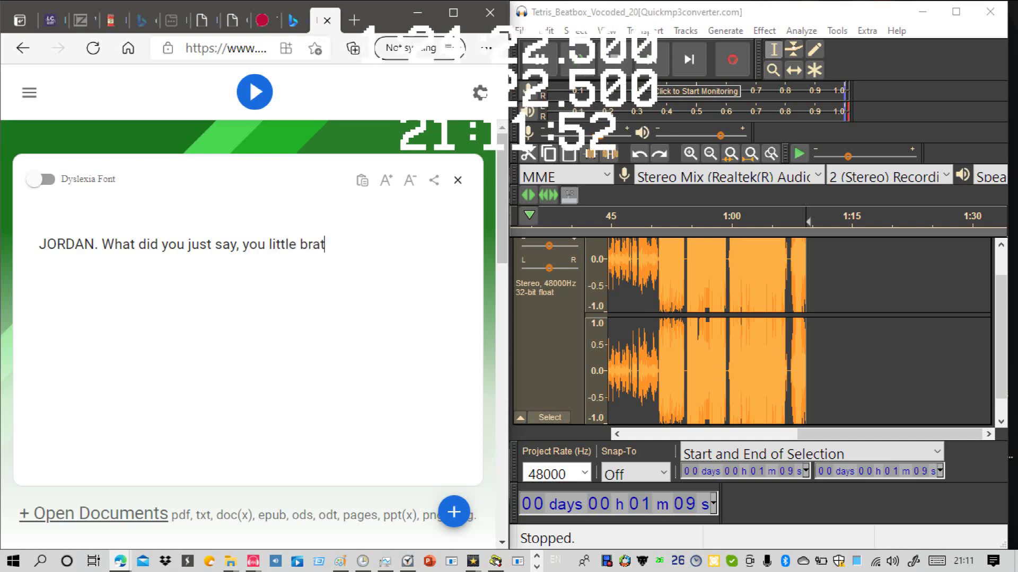
Step: Complete the reader text with "? You NEED to SHUT. THE FLIP. UP."
text(? Y)
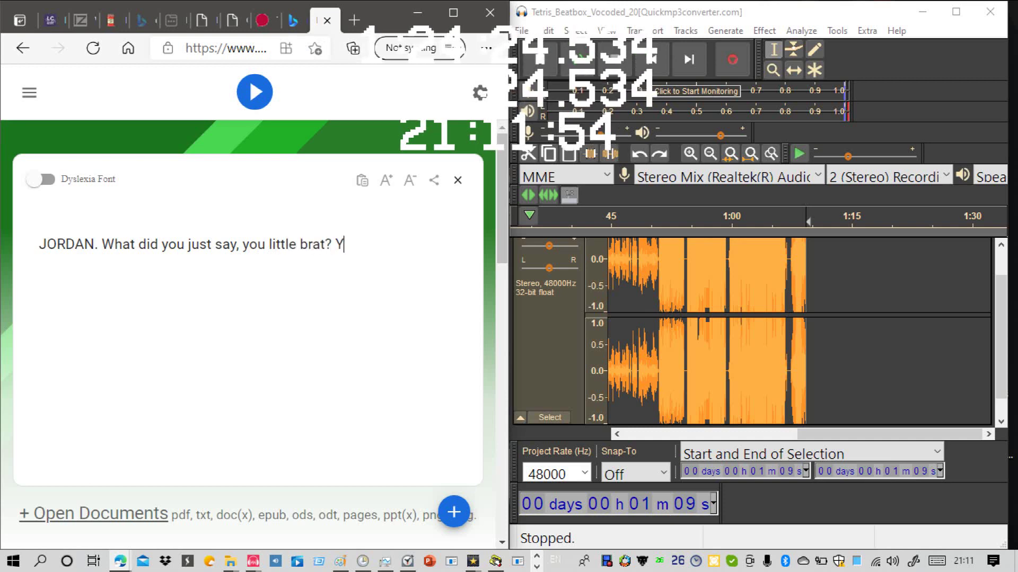
text(ou)
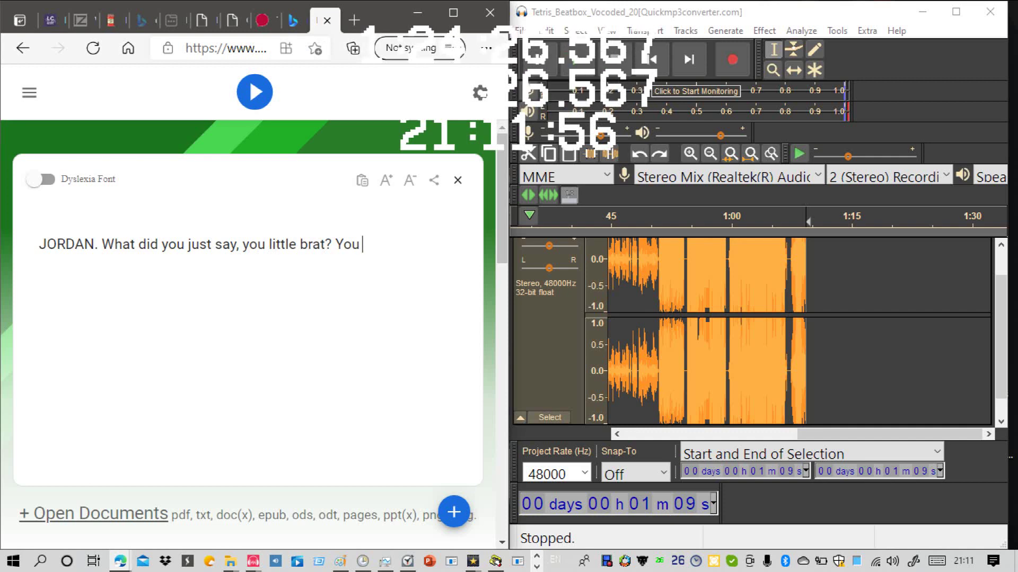
text( NEE)
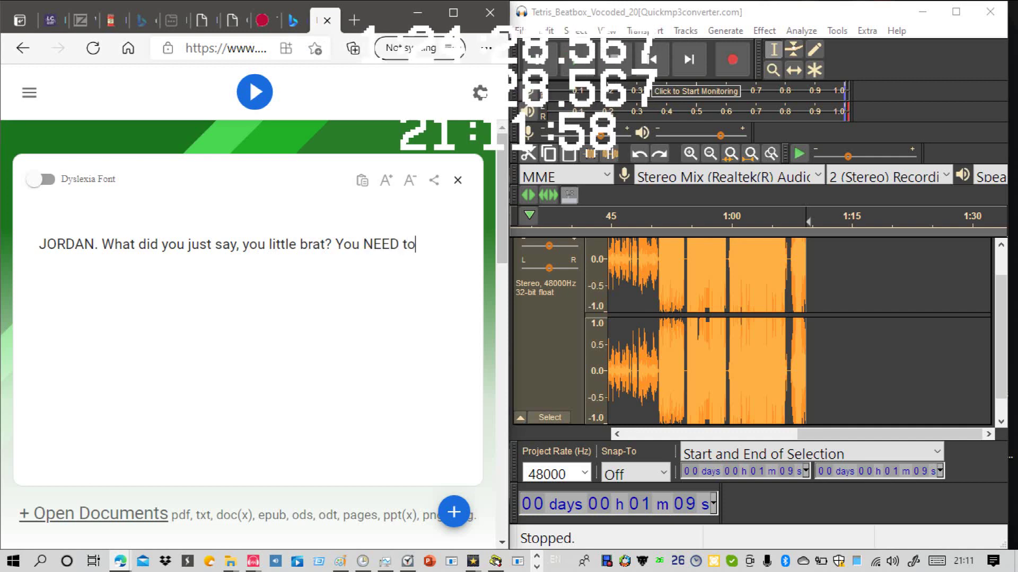
text(D to )
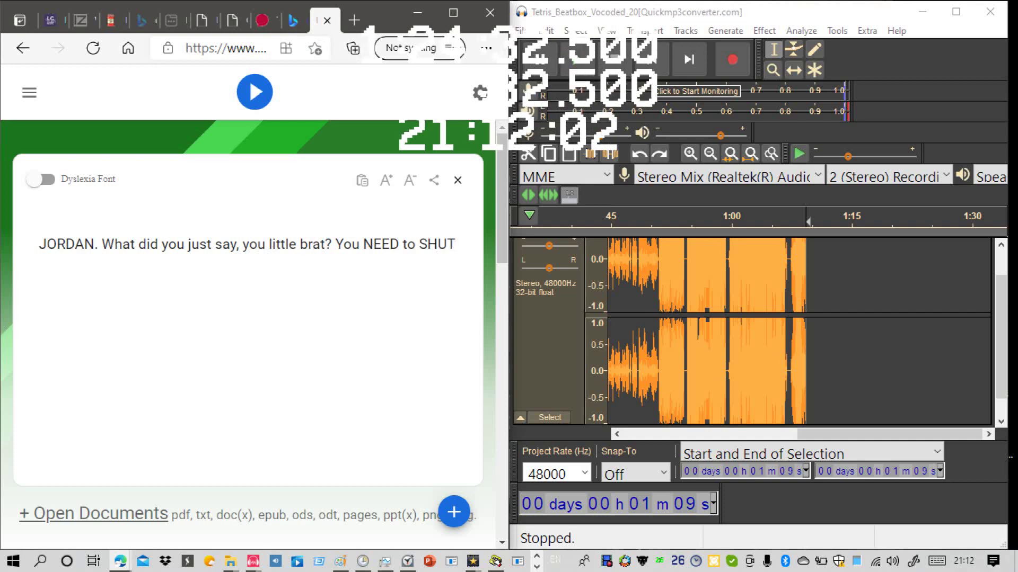
text(SHUT. )
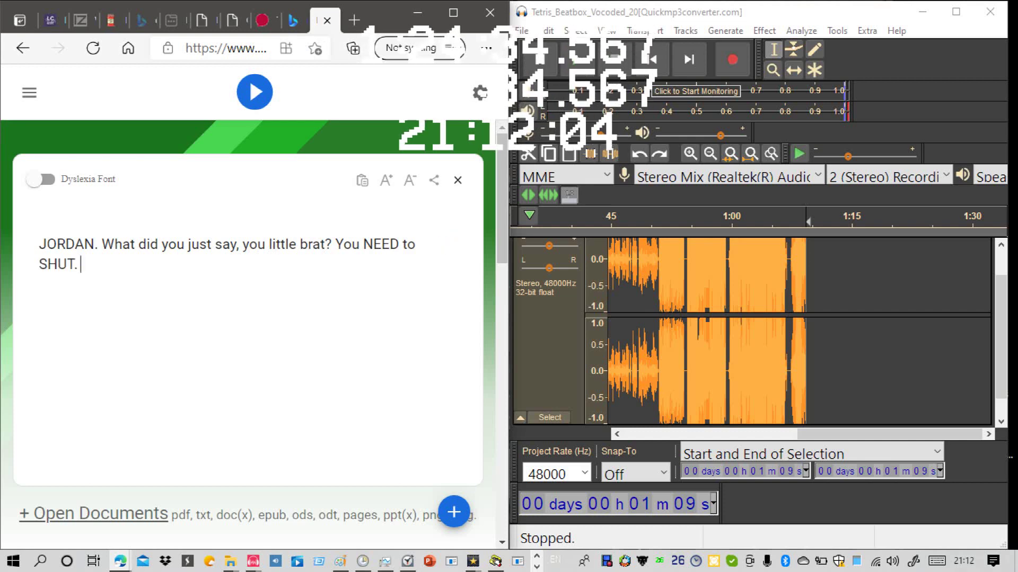
text(THE)
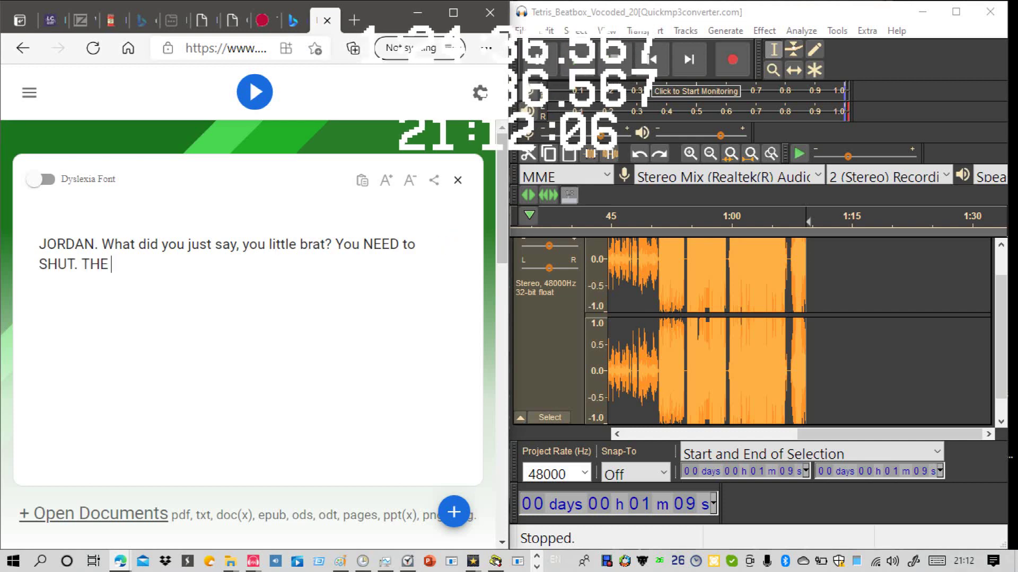
text( FL)
key(BackSpace)
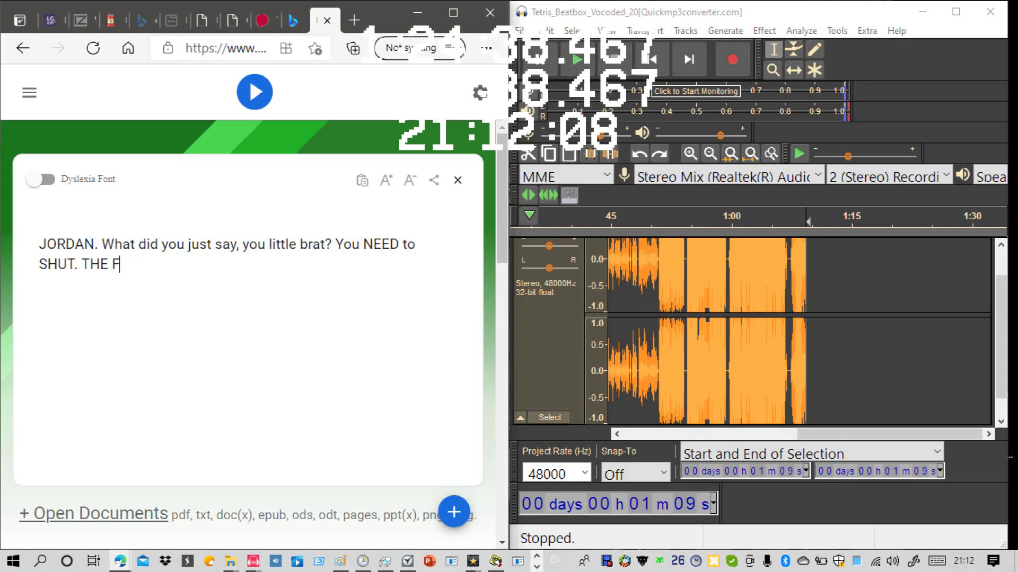
text(LIP. UP.)
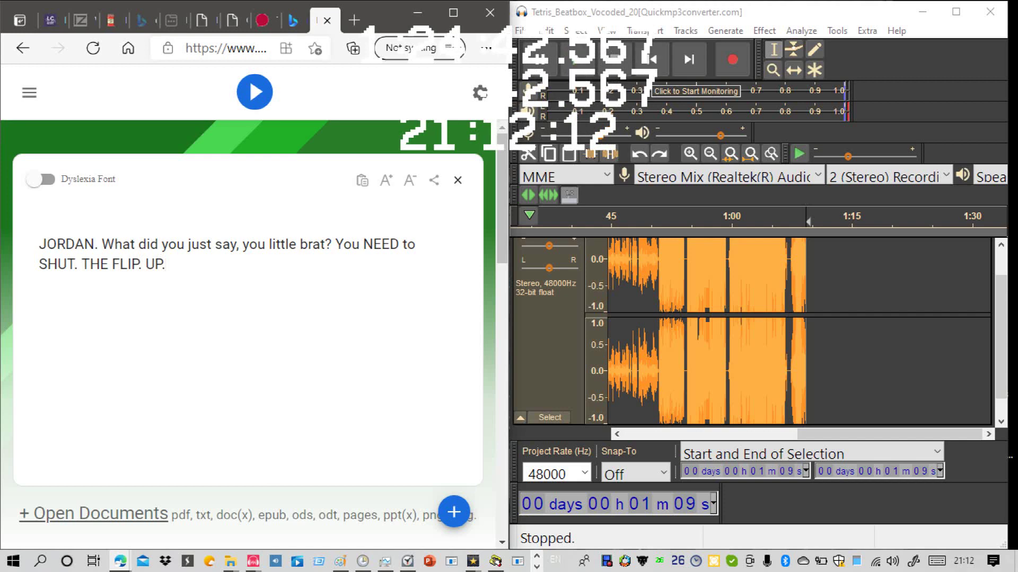
Step: Record the reader speaking the finished line onto the end of the Audacity track, stopping once the speech ends
click(254, 91)
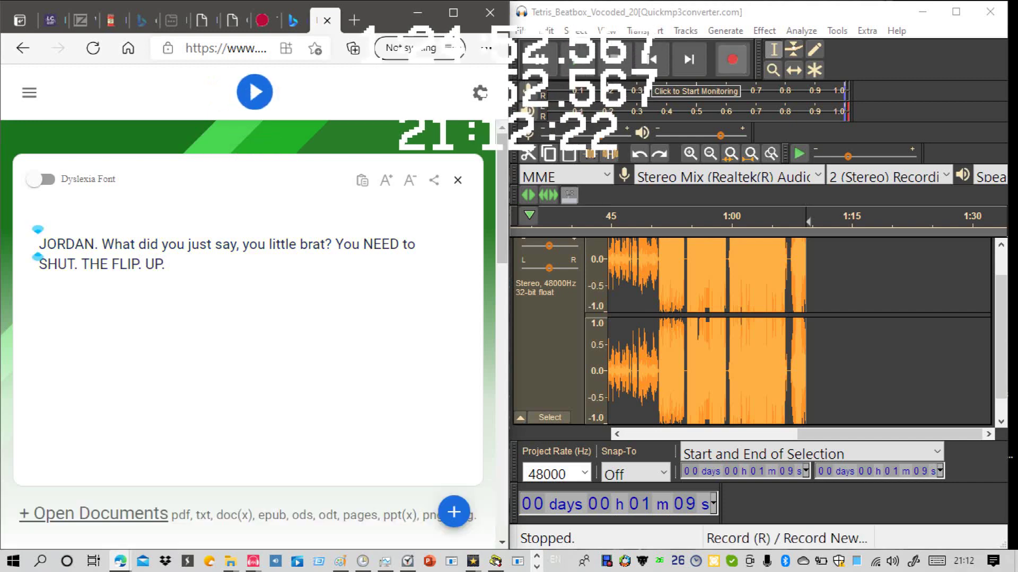
click(731, 59)
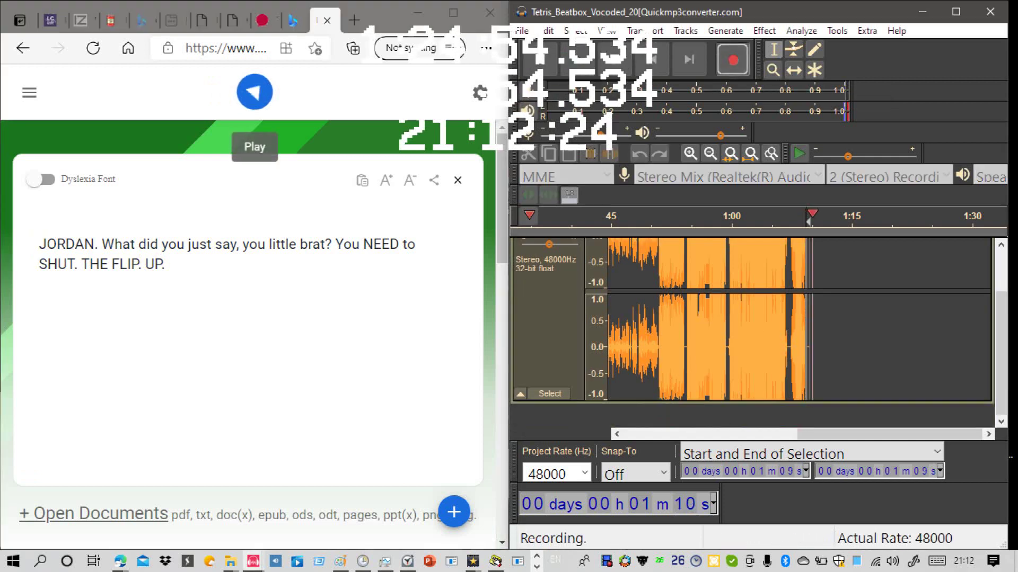
click(255, 93)
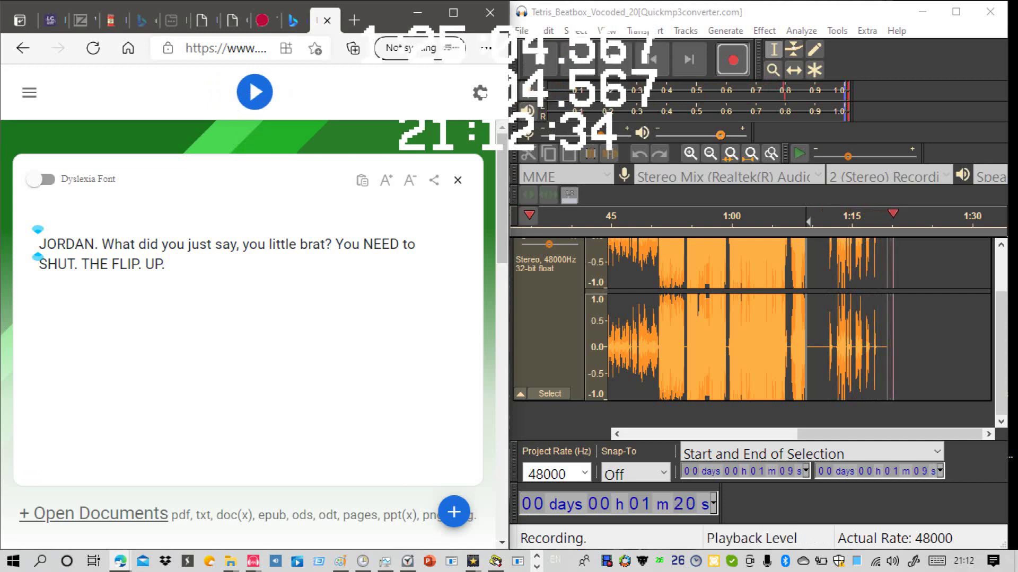
click(615, 58)
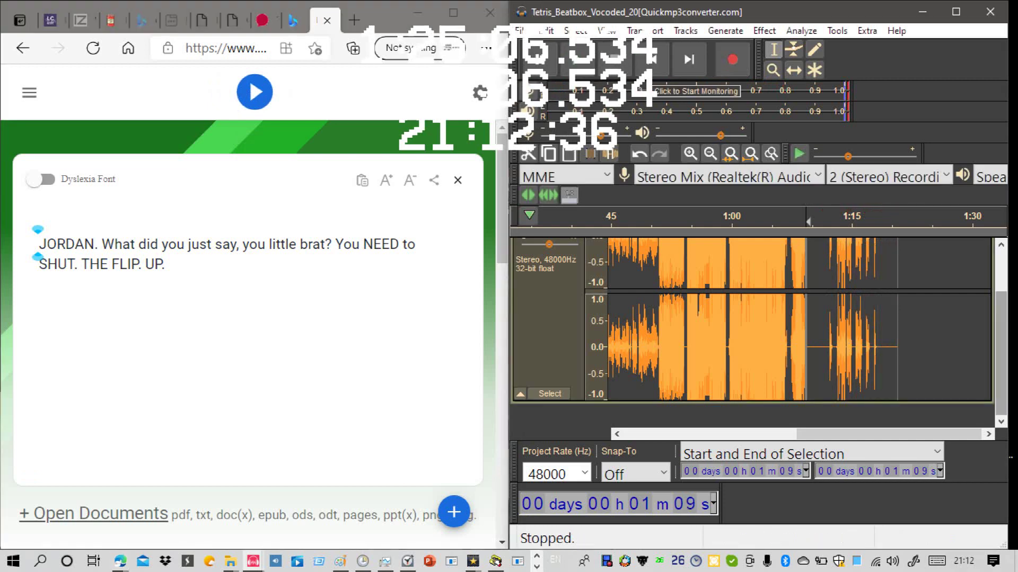
Step: Play the newly recorded line from about 1:12 to check where the speech starts
scroll(795, 334, up, 1)
click(827, 329)
key(space)
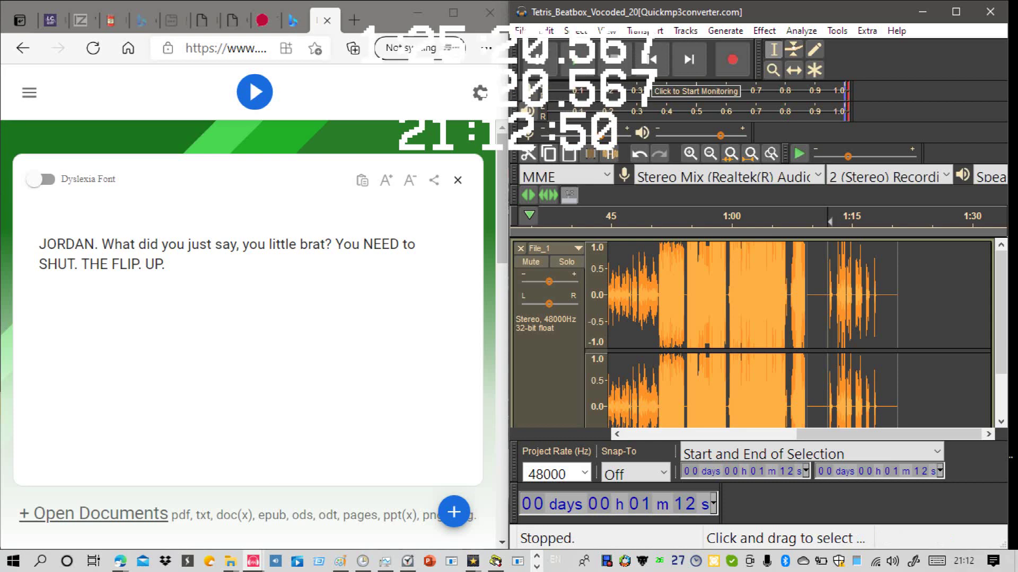
key(space)
key(space)
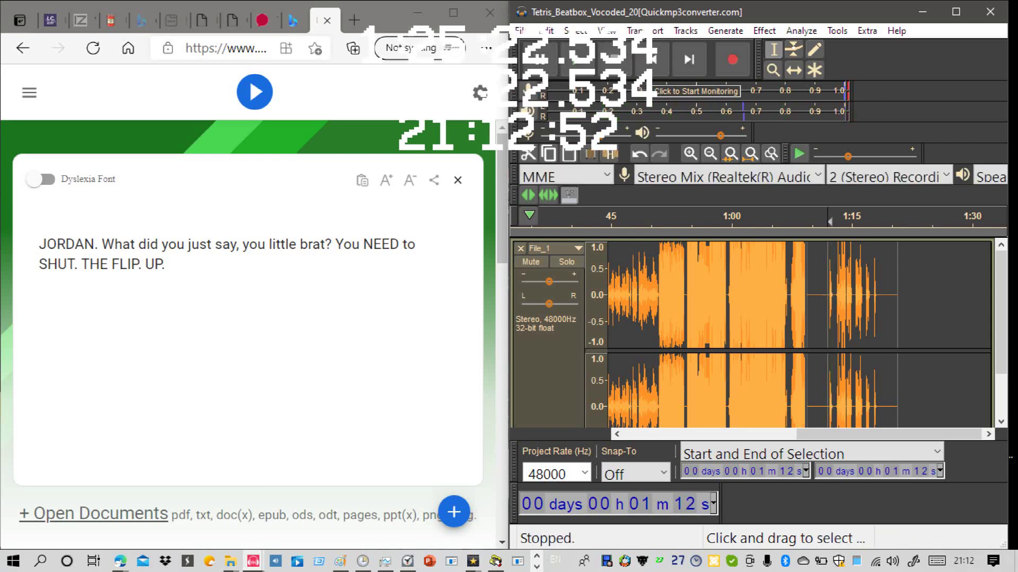
Step: Select the spoken line from about 1:12 to 1:19 and apply Hard Overdrive distortion with amount and output level at 100
drag(828, 297, 879, 296)
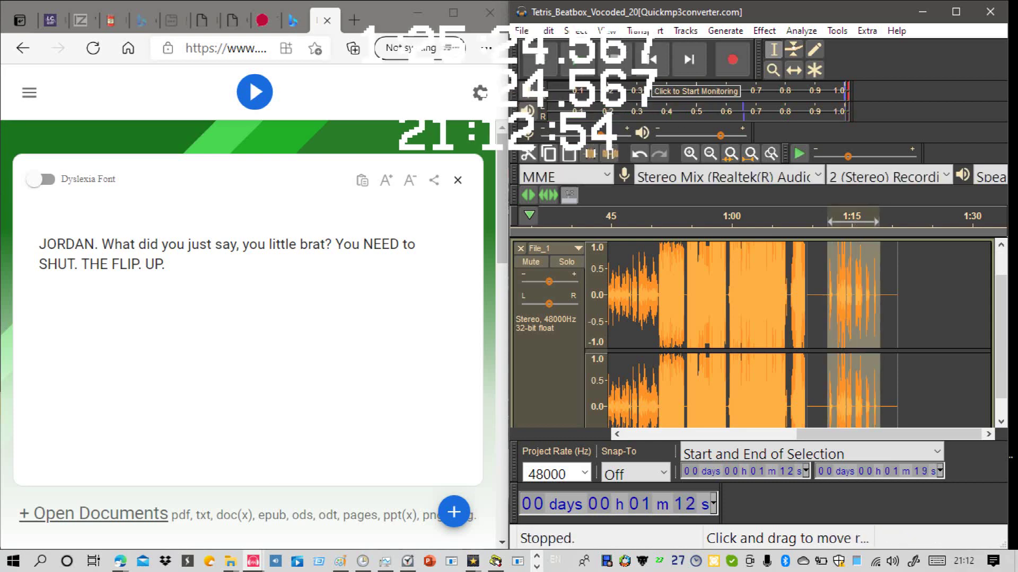
scroll(795, 334, down, 1)
key(space)
key(space)
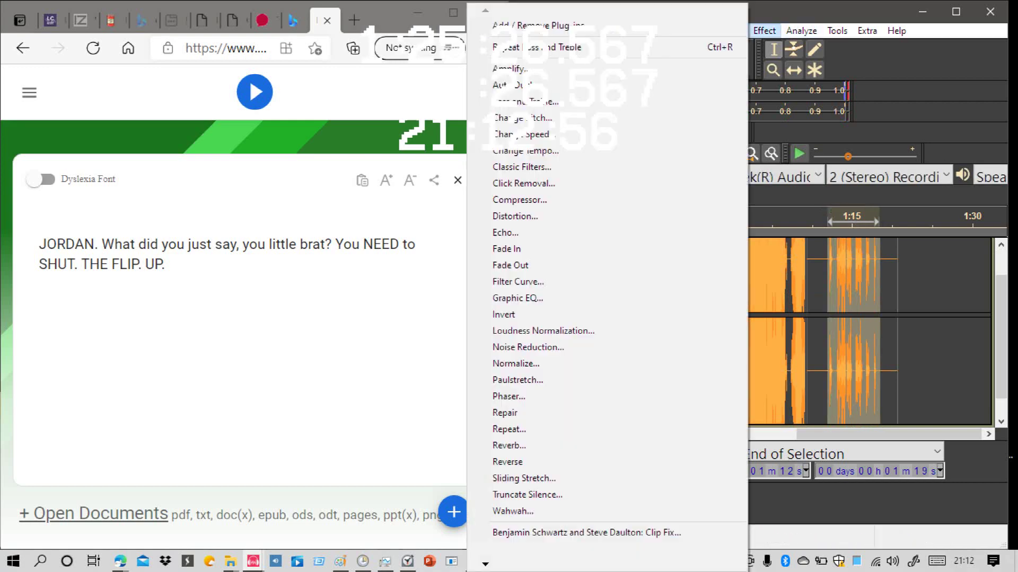
click(764, 30)
key(Return)
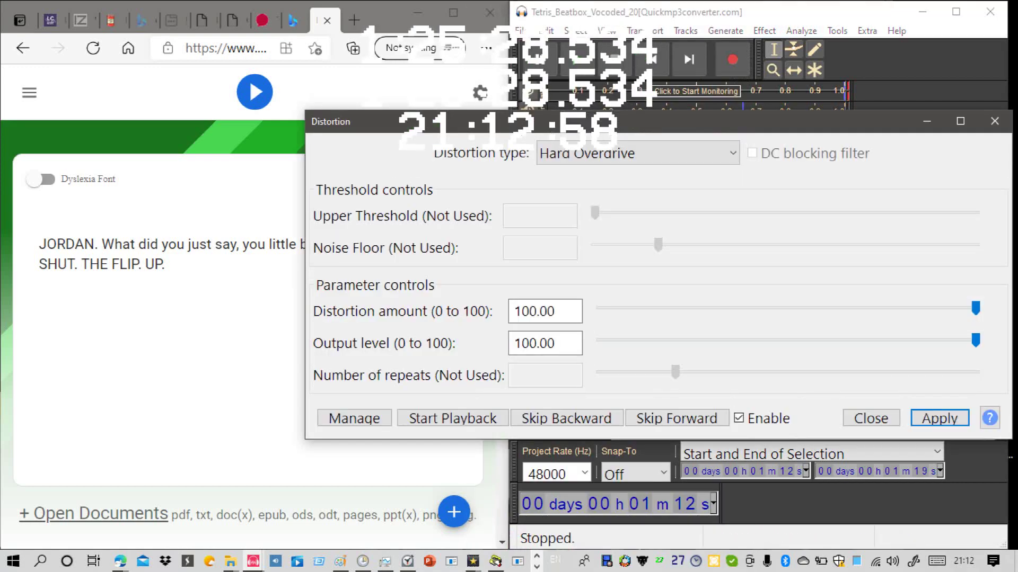
click(939, 418)
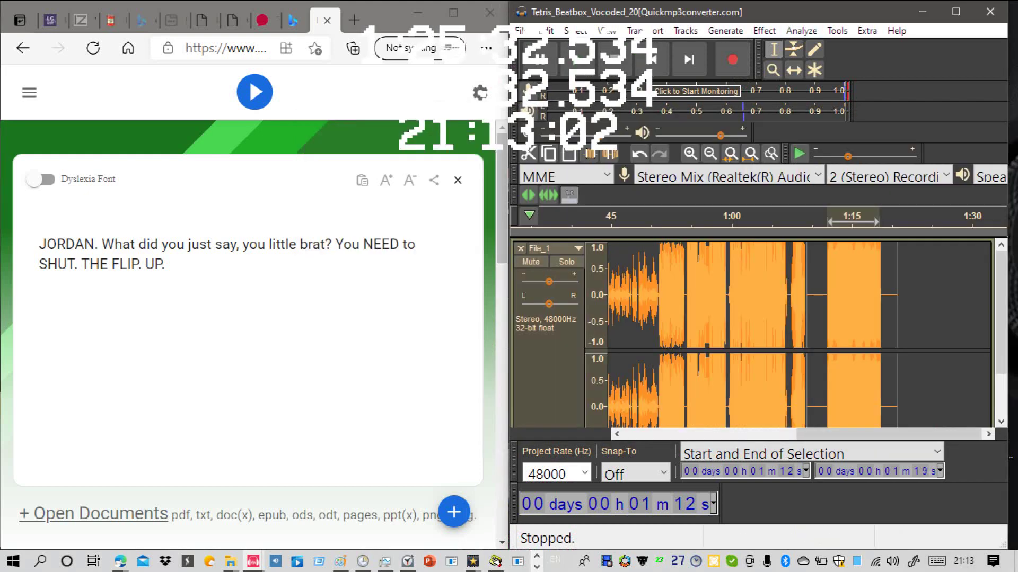
Step: Undo the most recent distortion passes on the selected line and play it back to check the sound
key(space)
key(space)
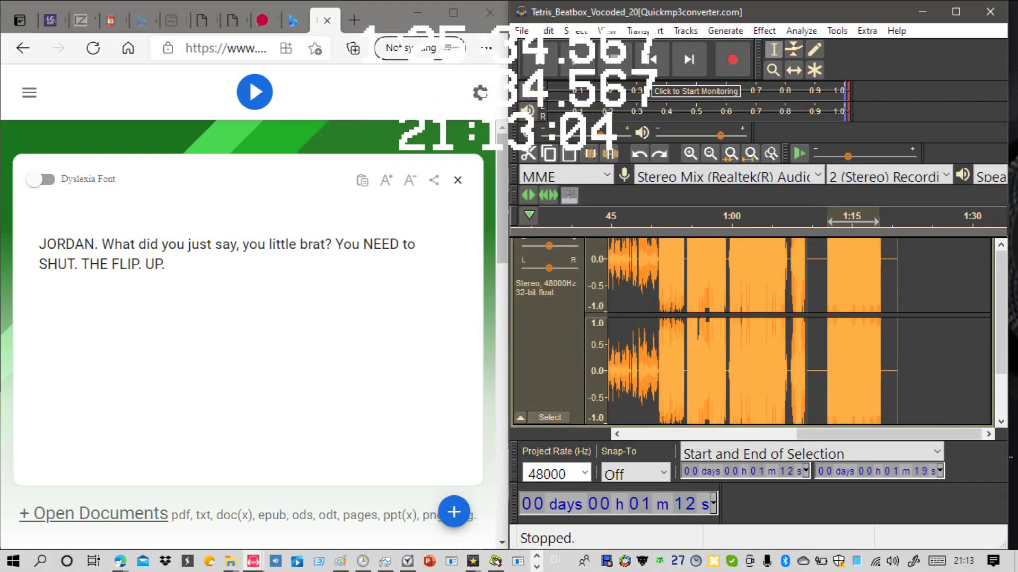
key(ctrl+z)
key(ctrl+z)
key(ctrl+z)
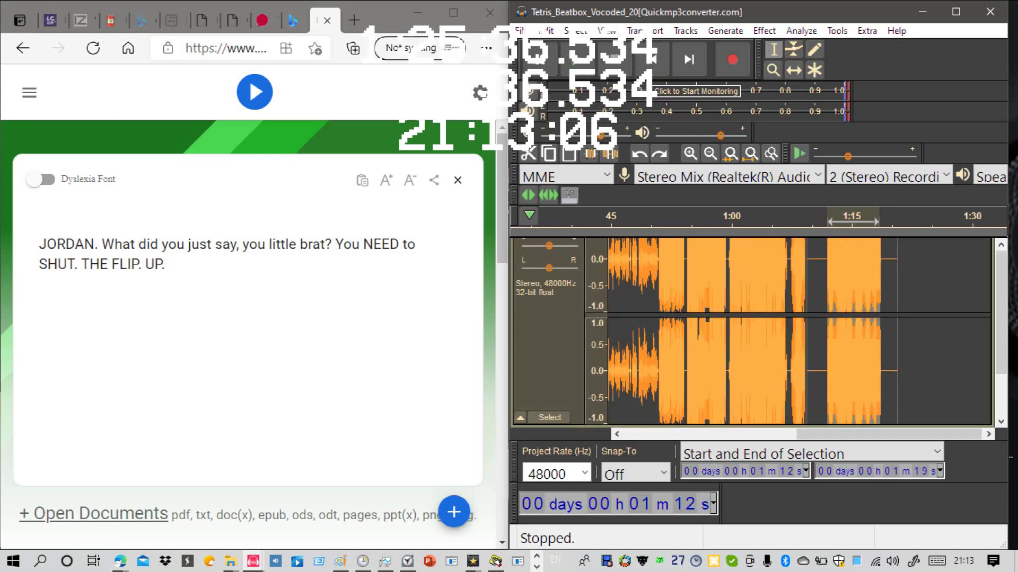
key(space)
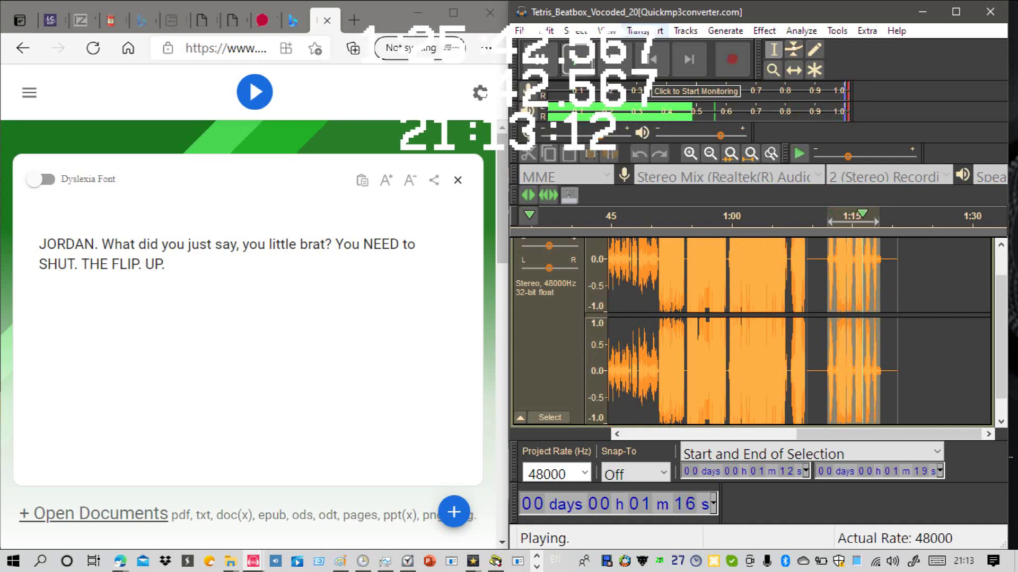
key(space)
Step: Apply Bass and Treble to the selected line with bass 30 dB, treble 0 dB and volume -7 dB, and play the result
click(764, 30)
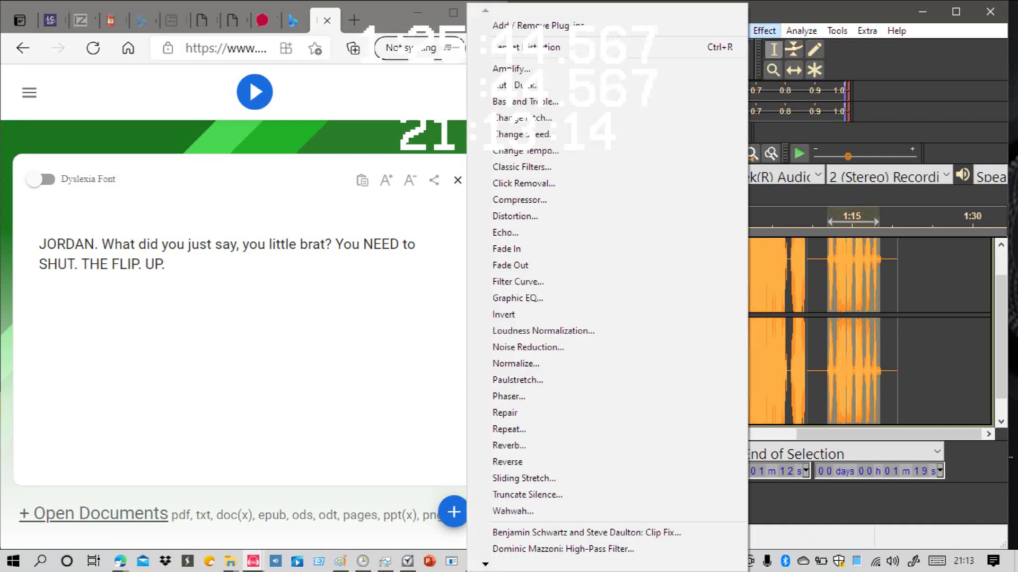
click(546, 100)
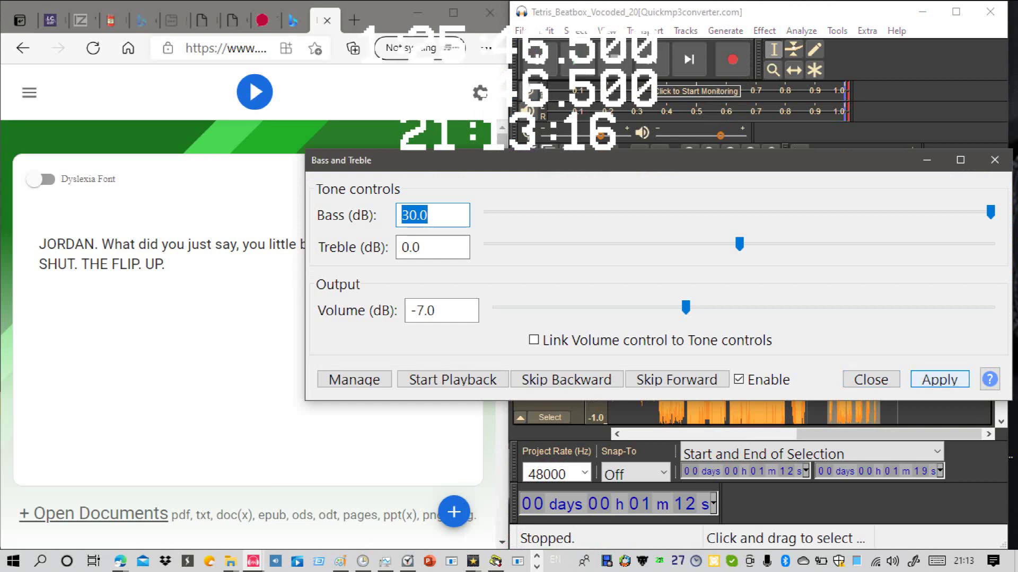
click(939, 379)
click(994, 160)
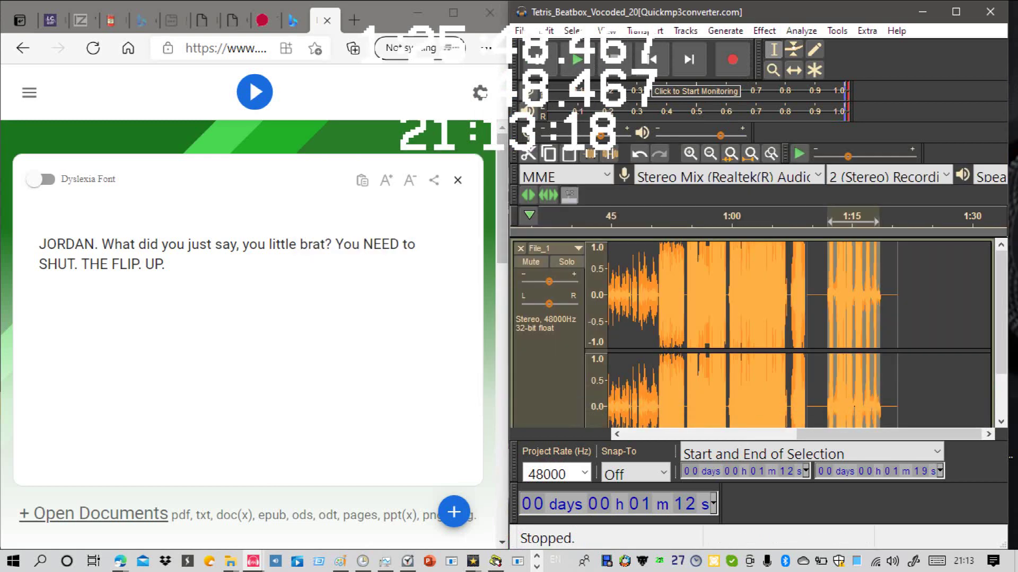
key(space)
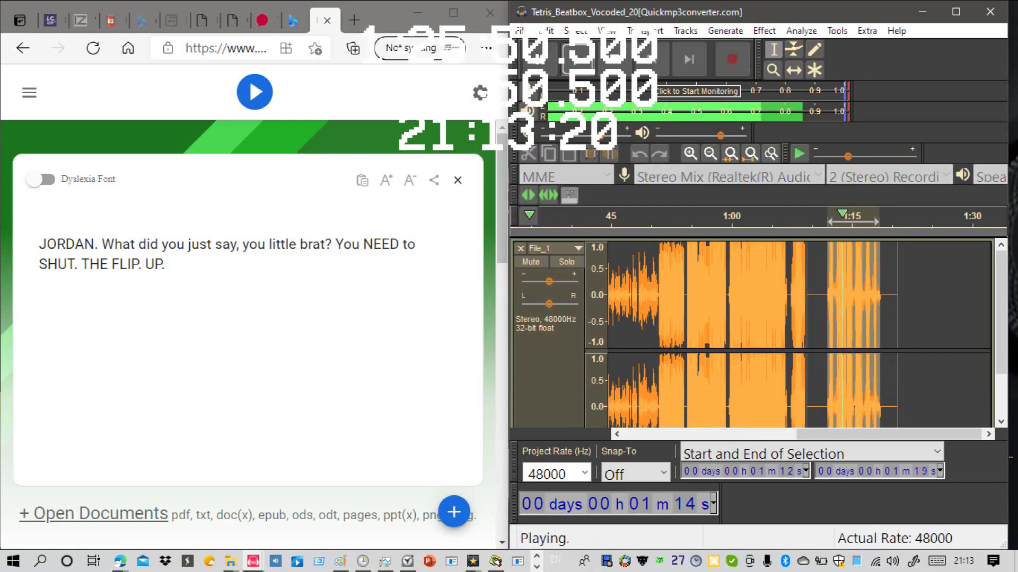
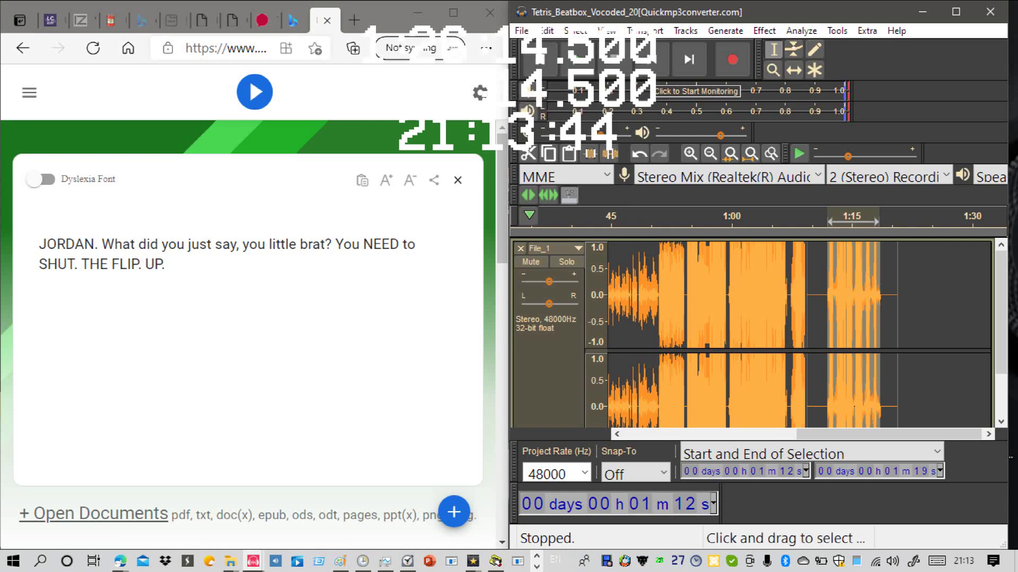
Step: Play short passages of the newest line from about 1:16 onward to locate a word near 1:17
click(856, 406)
key(space)
key(space)
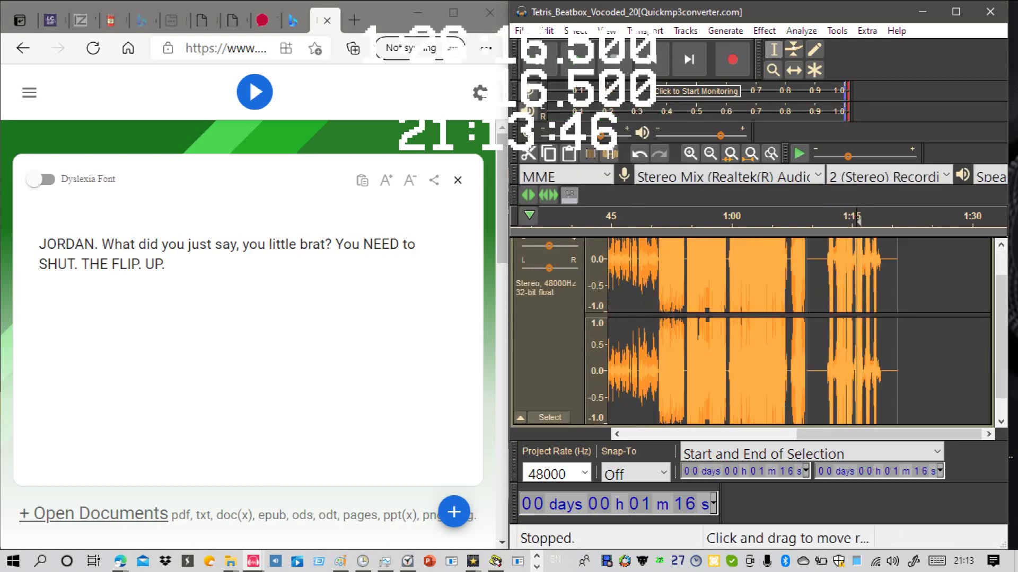
key(Right)
key(Right)
key(Right)
key(Right)
key(Right)
key(Right)
key(Right)
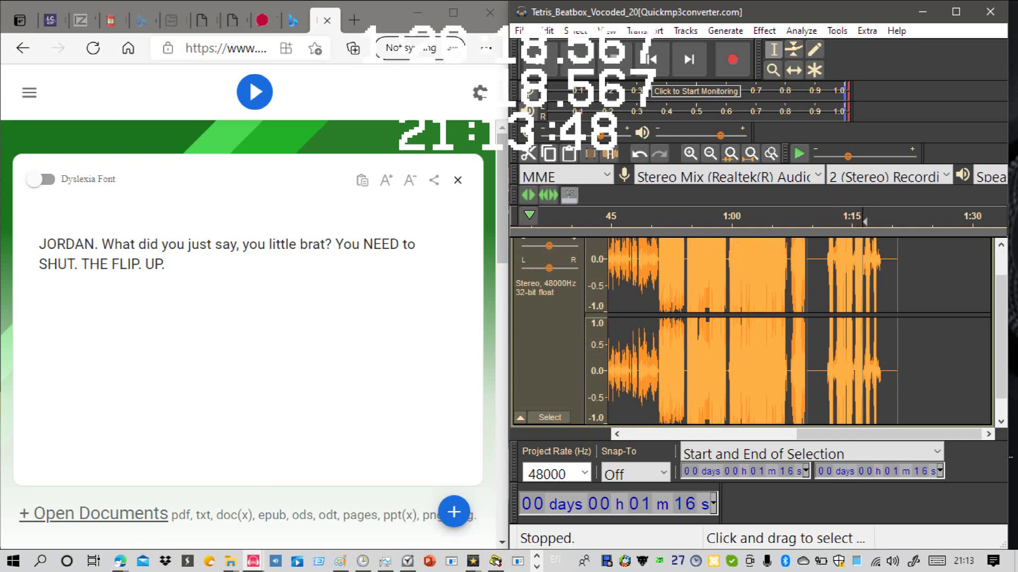
key(space)
key(space)
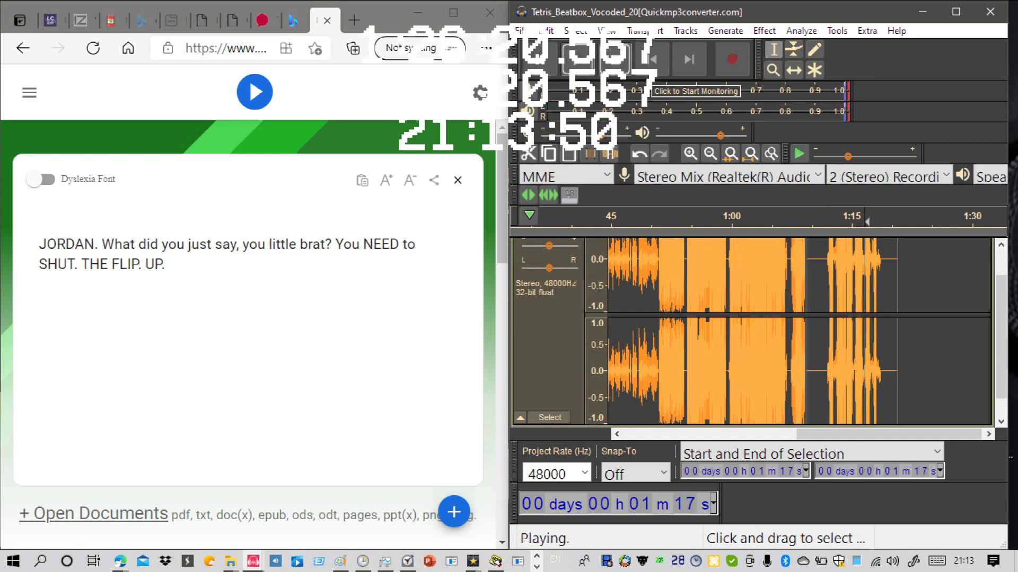
Step: Audition the waveform closely from several points around 1:17 to find where the short word there begins
click(690, 153)
click(690, 154)
click(689, 153)
click(690, 154)
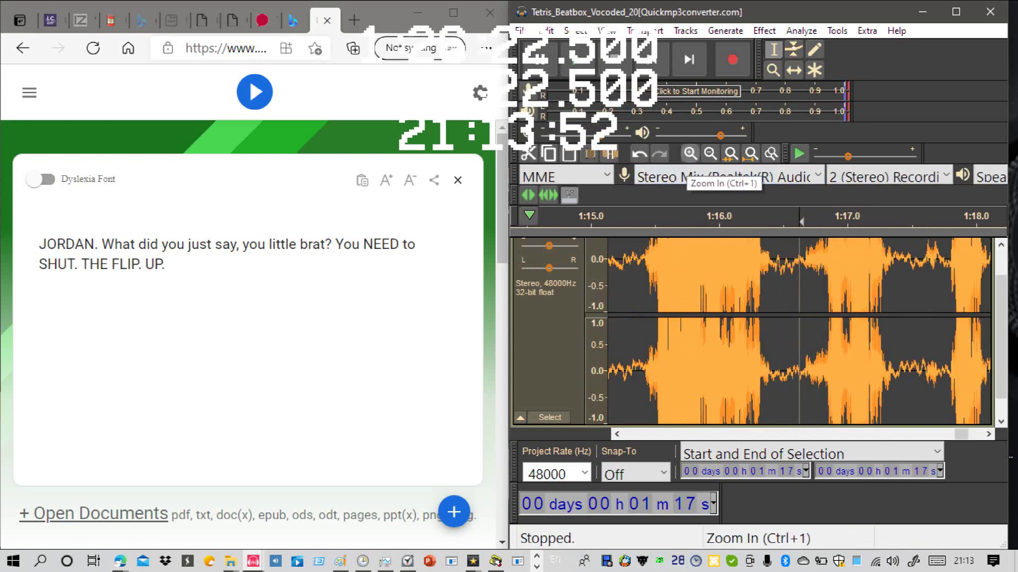
scroll(795, 334, up, 2)
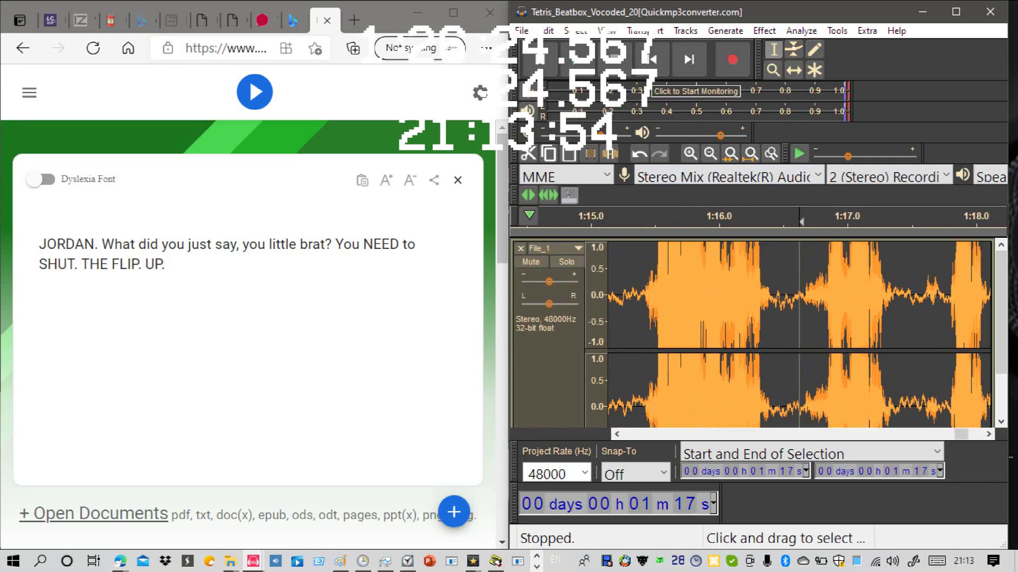
scroll(795, 334, down, 1)
click(851, 344)
key(space)
key(space)
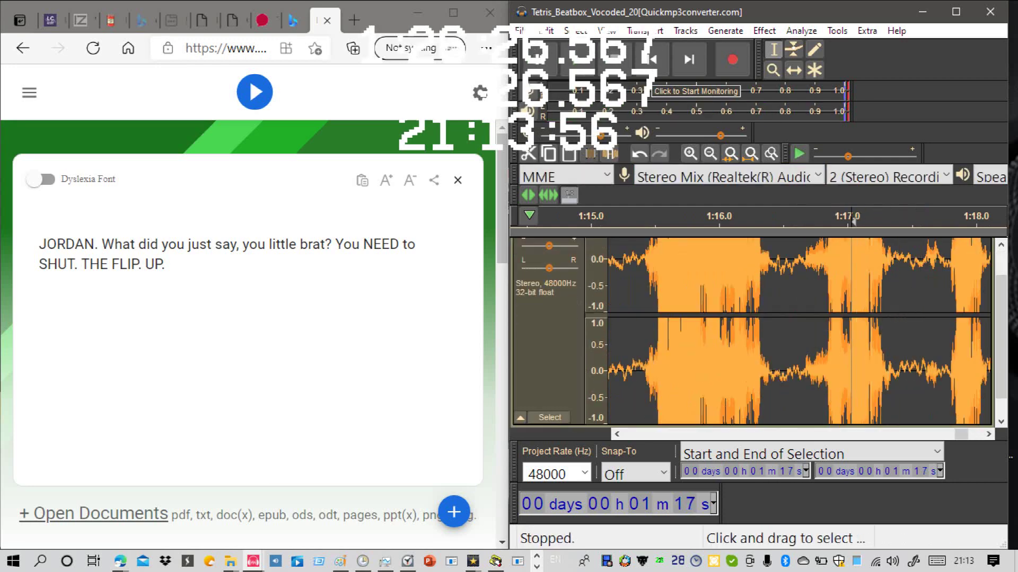
click(827, 339)
key(space)
key(space)
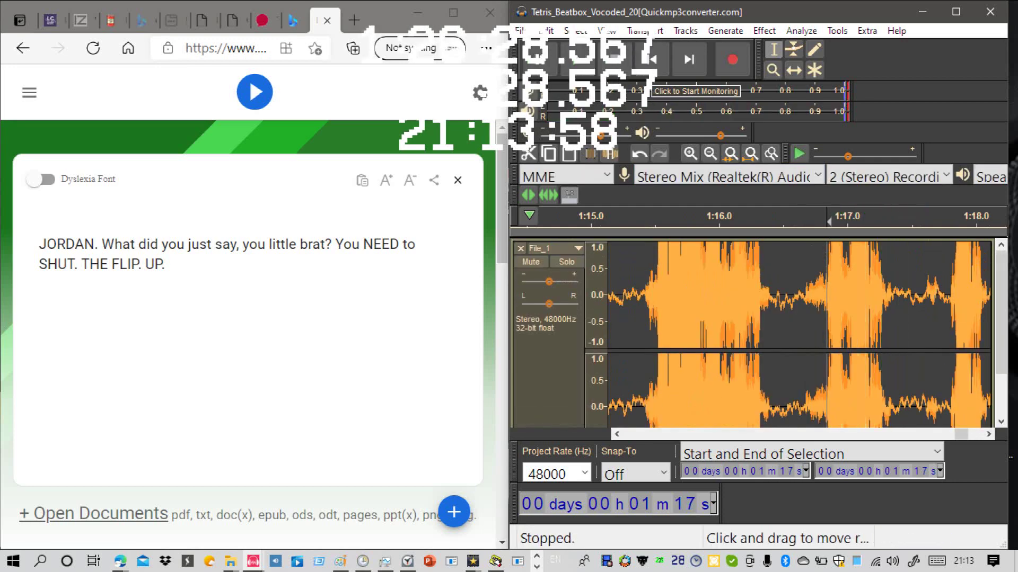
scroll(795, 334, down, 1)
key(space)
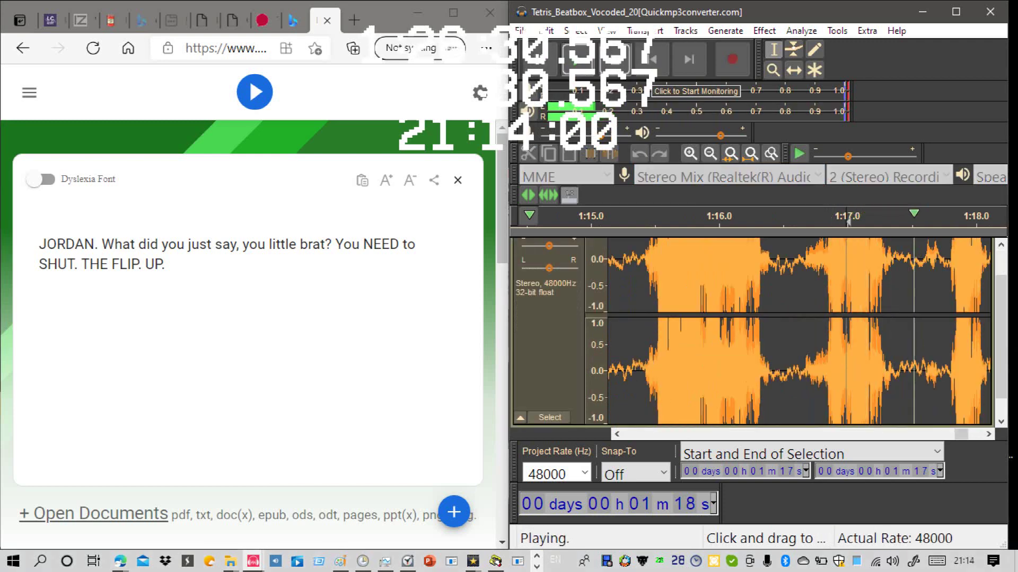
key(space)
Step: Replay the short word from slightly earlier points just before 1:17 to pinpoint its start
click(846, 344)
key(space)
key(space)
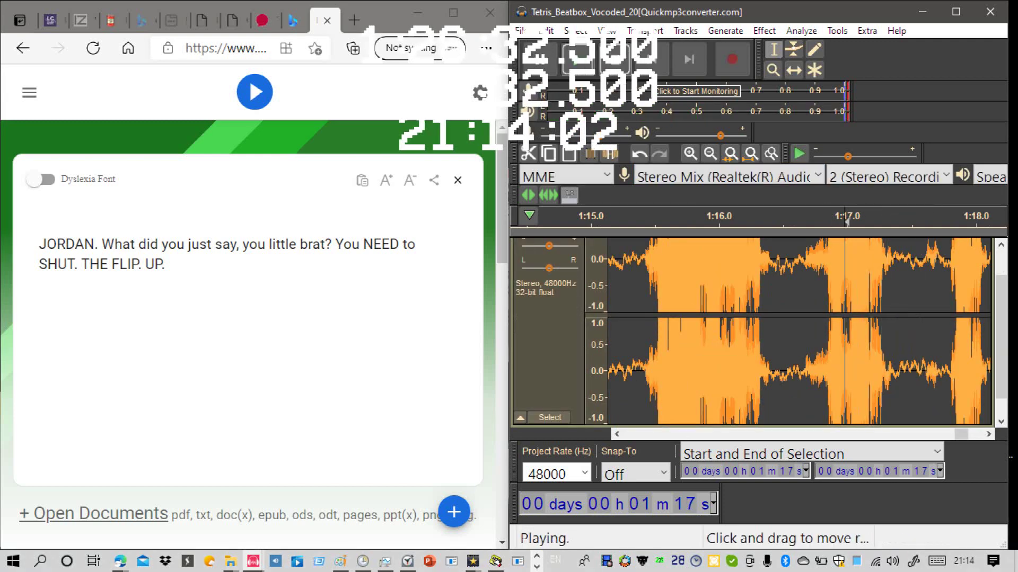
click(842, 344)
key(space)
key(space)
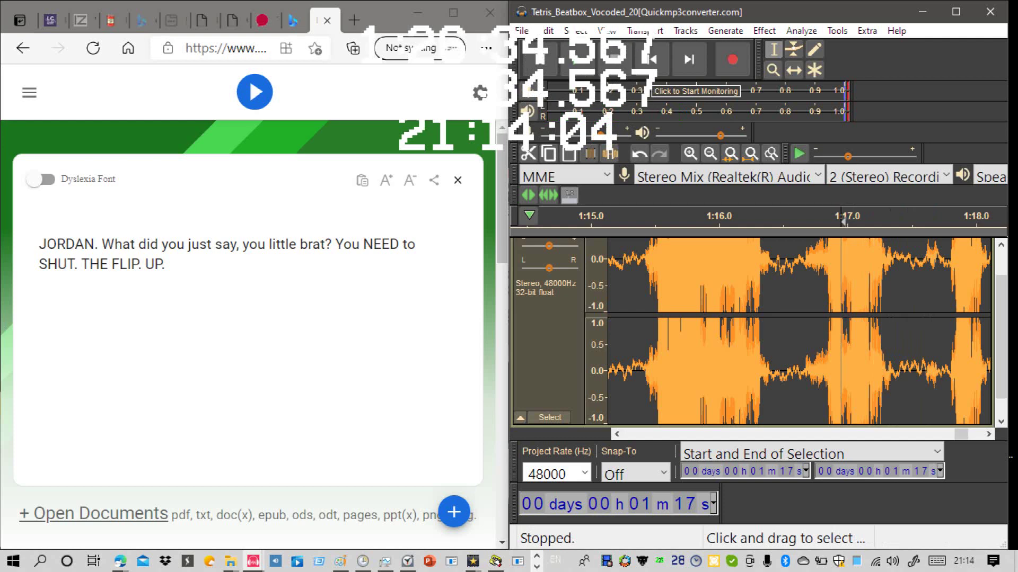
key(space)
key(space)
click(839, 344)
key(space)
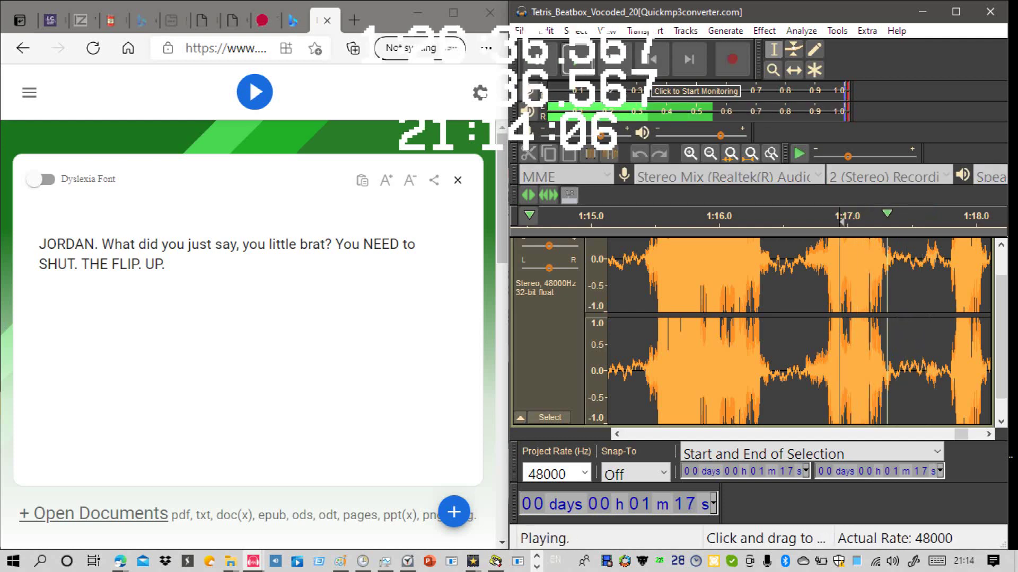
key(space)
key(space)
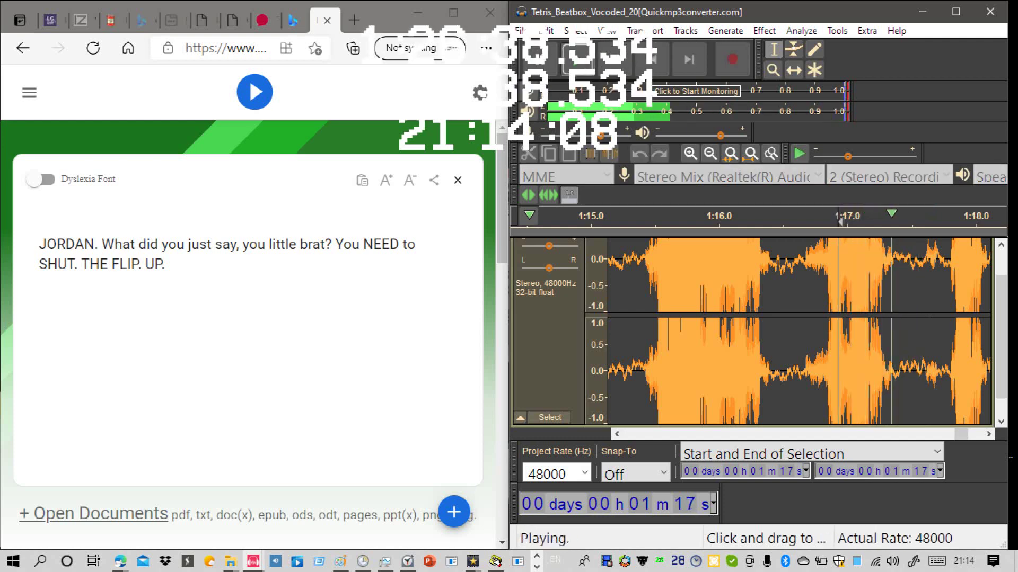
key(space)
key(space)
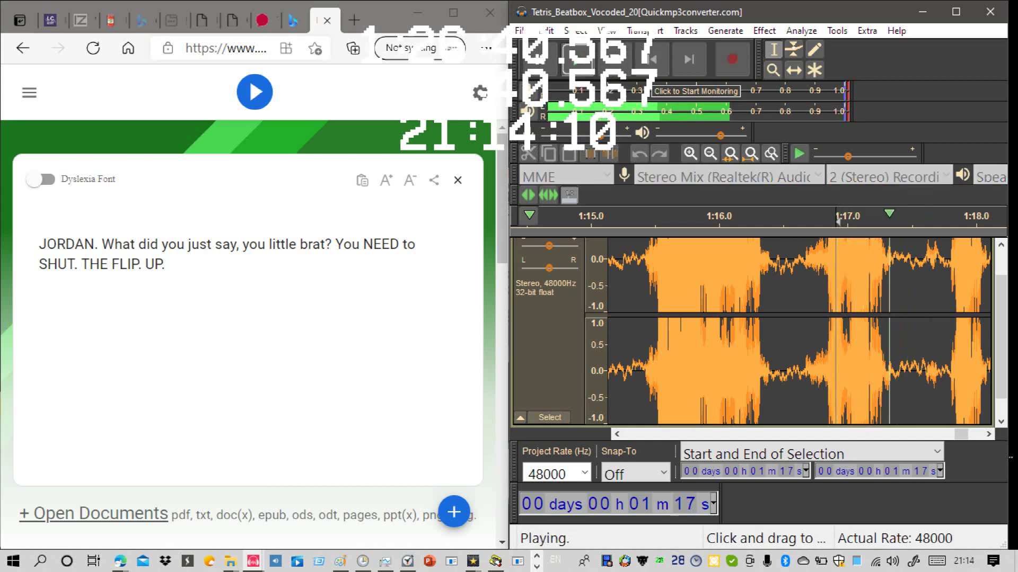
key(space)
key(space)
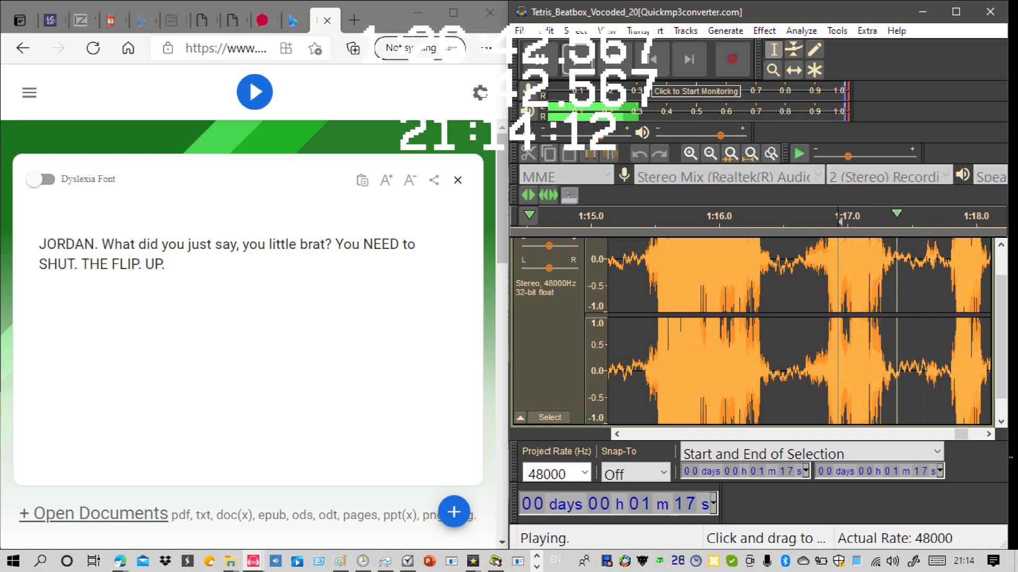
key(space)
key(space)
key(space)
key(space)
key(space)
key(space)
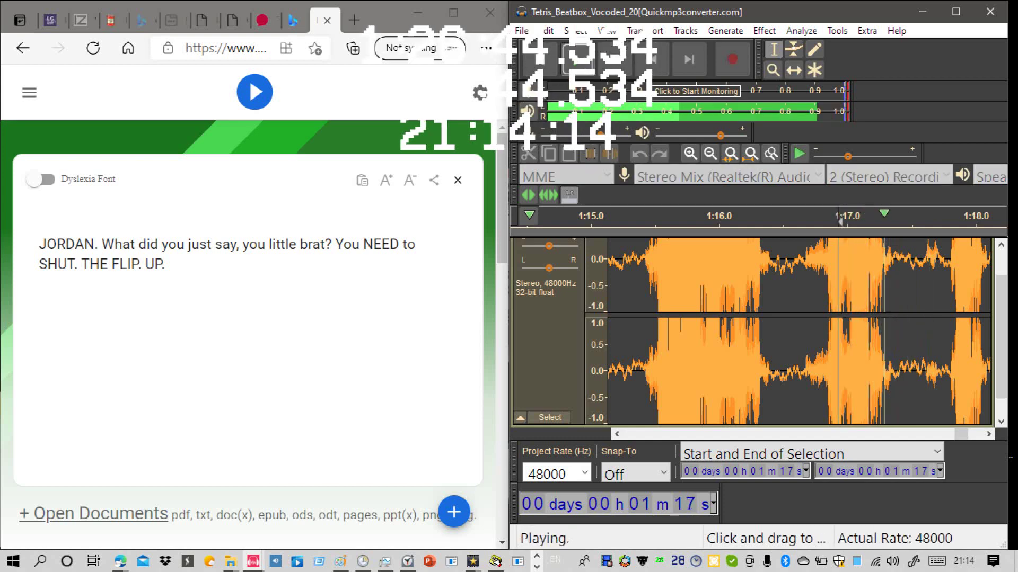
key(space)
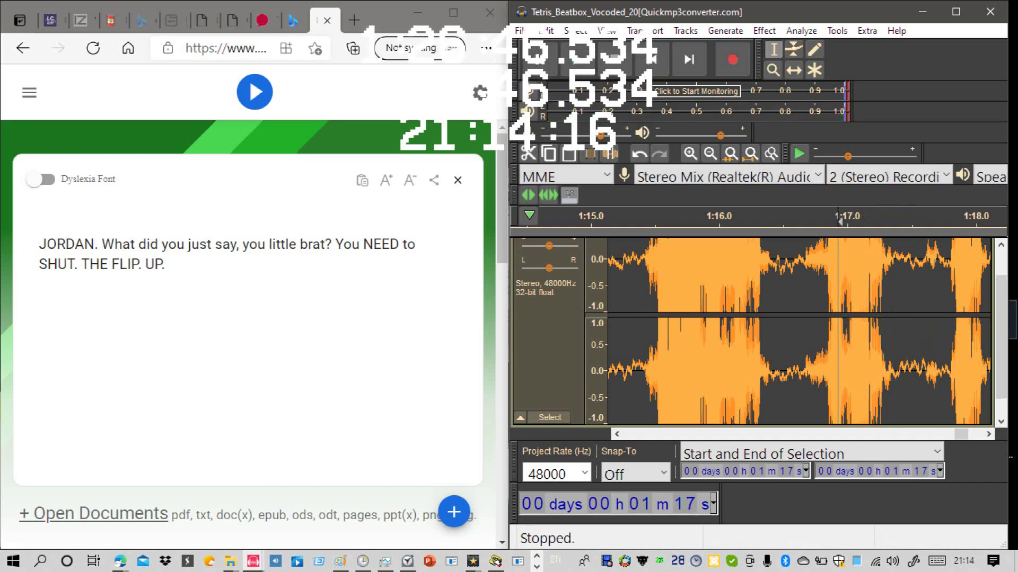
Step: Select about 0.2 seconds of the word, from about 1:17.0 to 1:17.2, and play the selection to check its range
scroll(795, 331, up, 1)
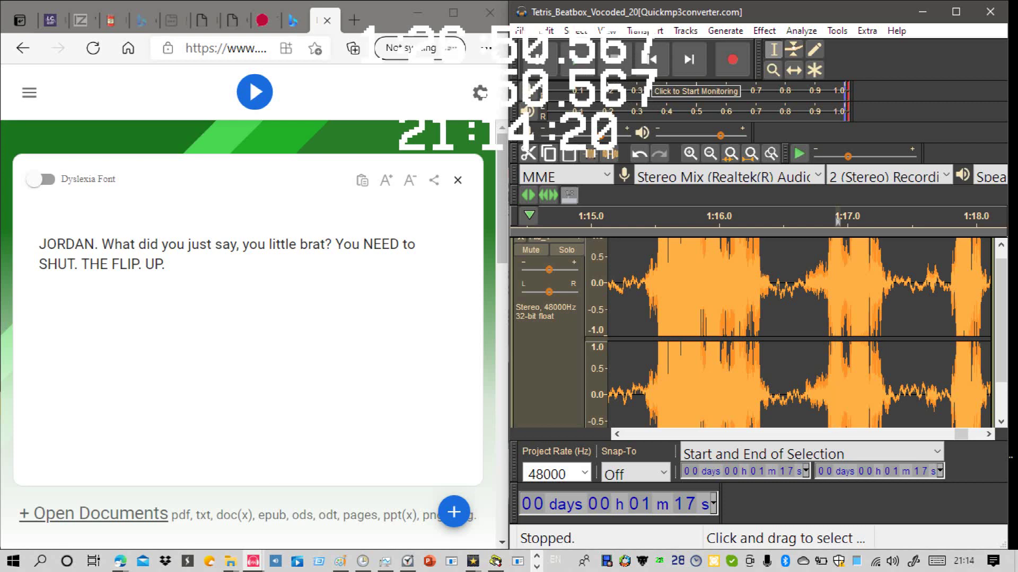
drag(870, 318, 868, 318)
key(space)
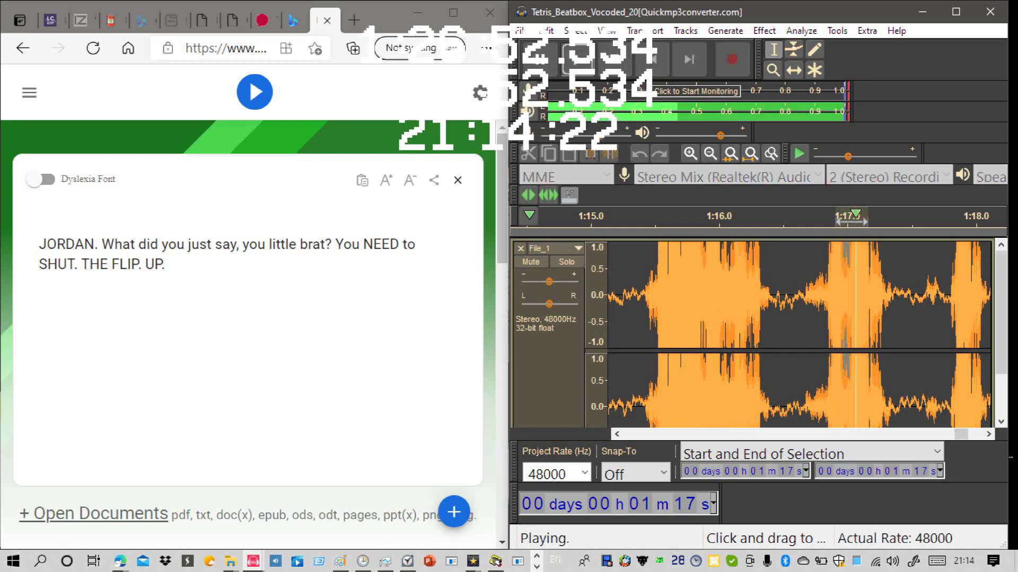
key(space)
click(850, 220)
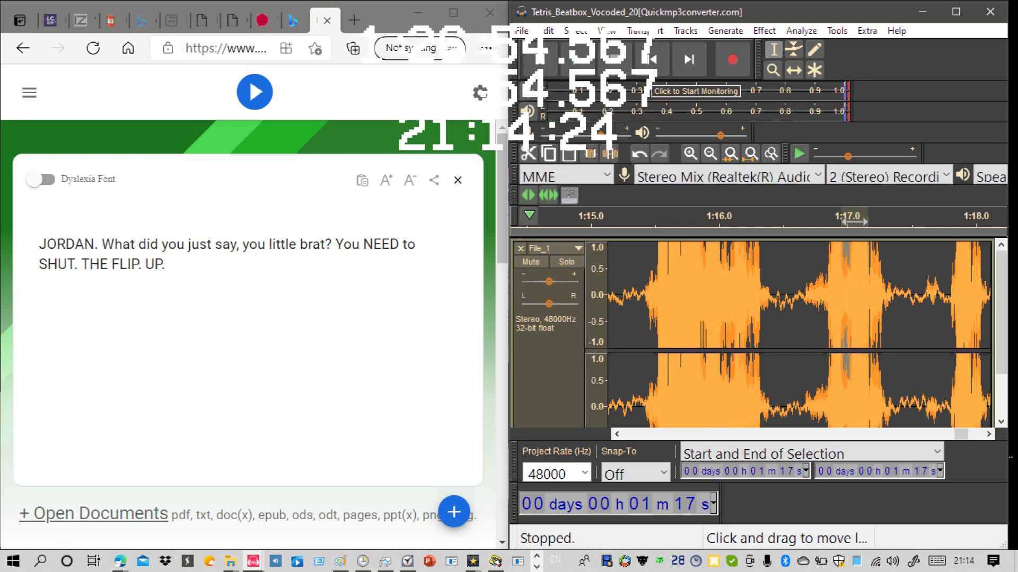
scroll(850, 220, down, 1)
click(850, 219)
click(850, 219)
click(850, 219)
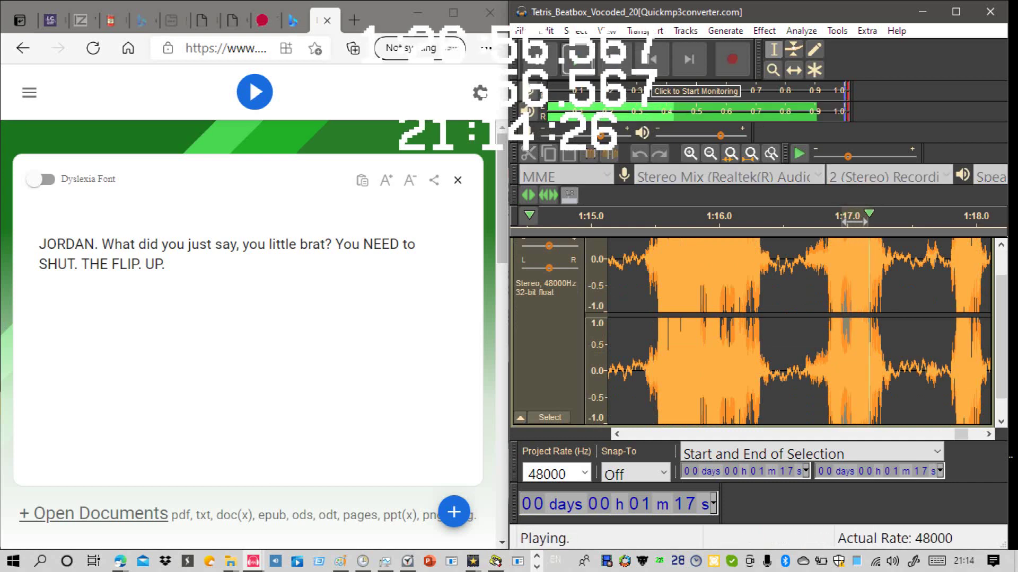
click(725, 30)
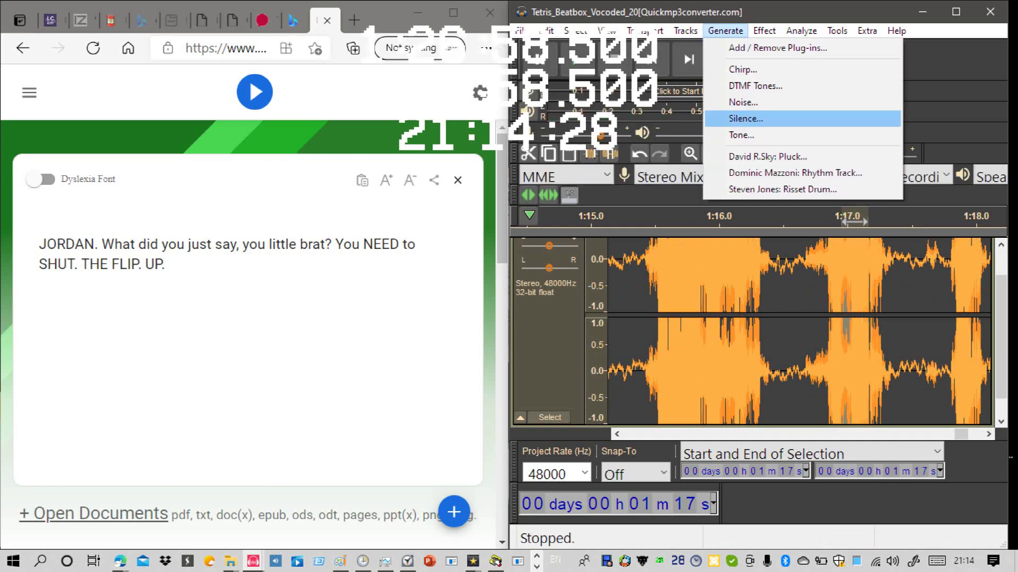
key(Up)
key(Up)
key(Up)
key(Return)
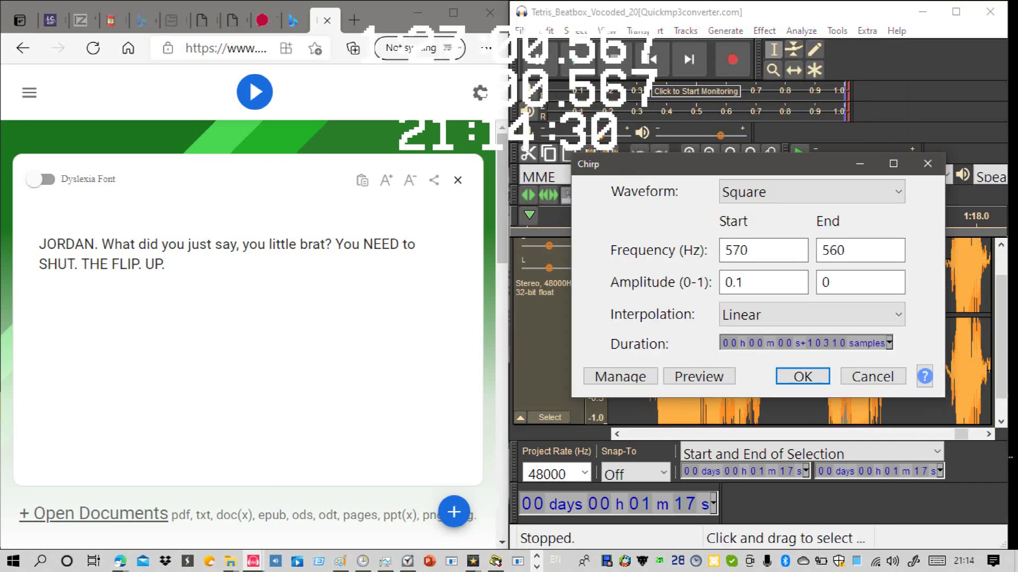
key(Tab)
key(Tab)
key(Tab)
key(Tab)
key(Tab)
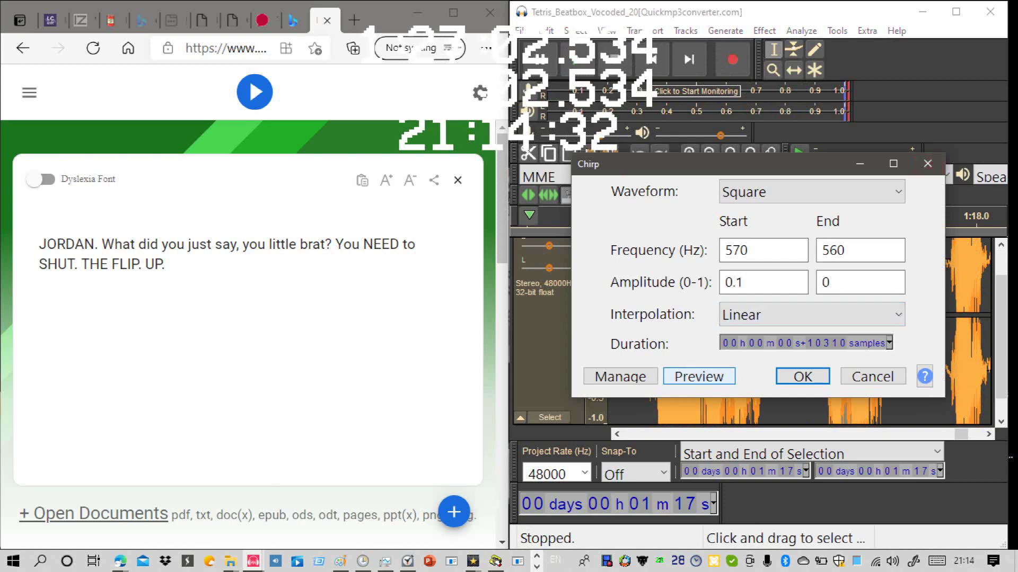
click(703, 377)
click(703, 377)
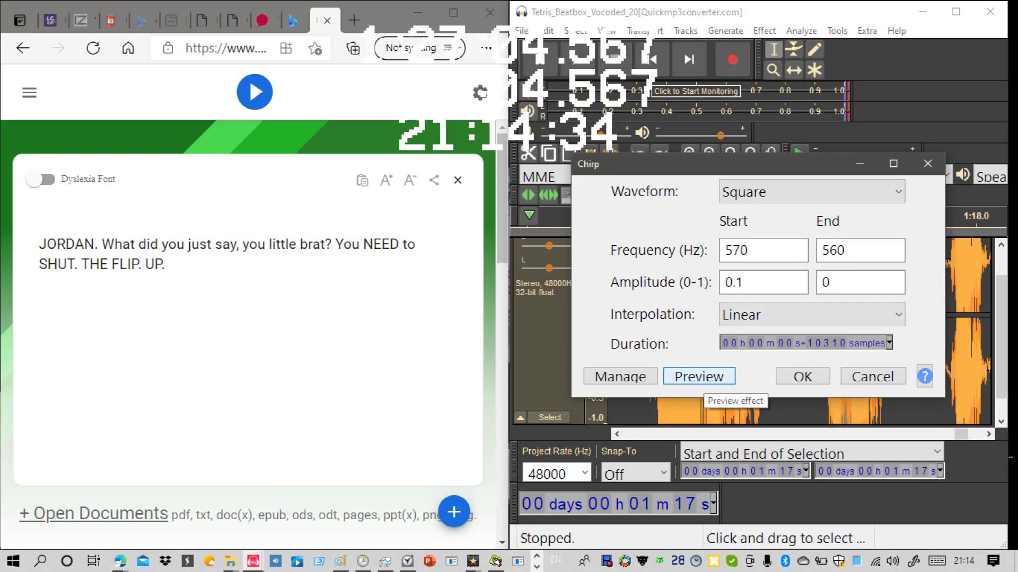
key(Escape)
Step: Replace the selected part of the word at 1:17 with a generated 1050 Hz sine tone at a raised amplitude
key(alt+n)
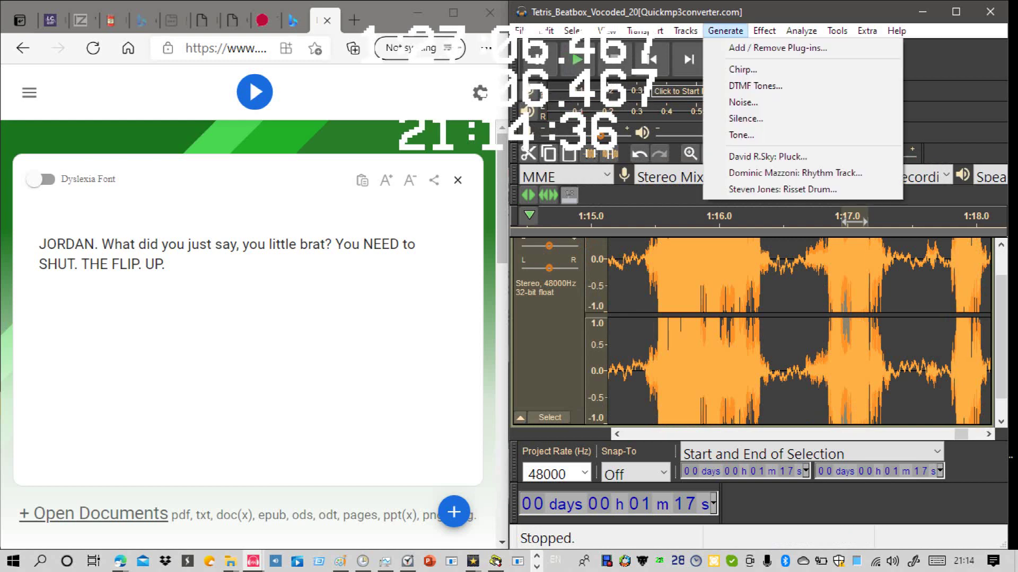
key(Down)
key(Down)
key(Down)
key(Down)
key(Down)
key(Up)
key(Up)
key(Up)
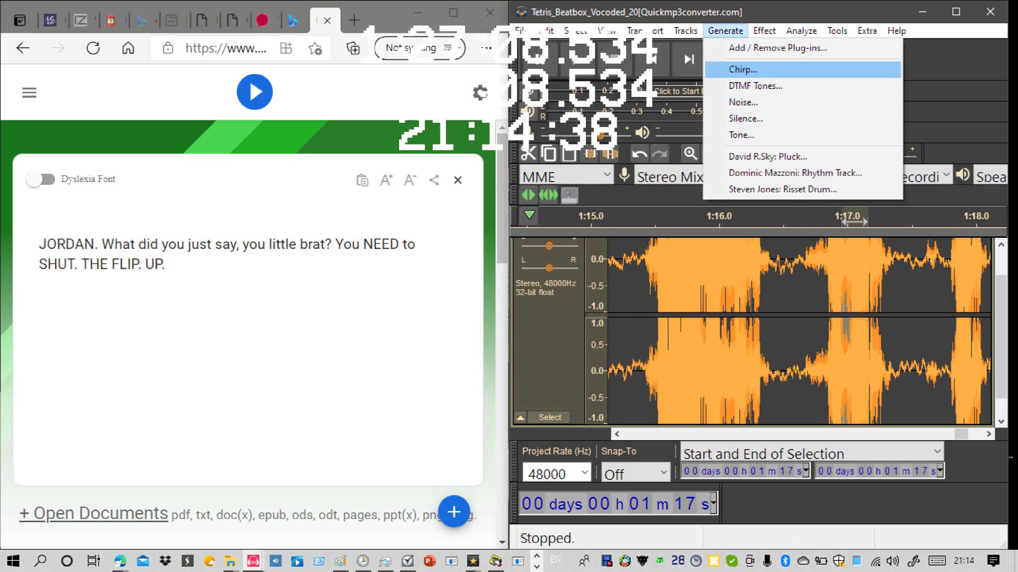
key(Down)
key(Down)
key(Down)
key(Down)
key(Return)
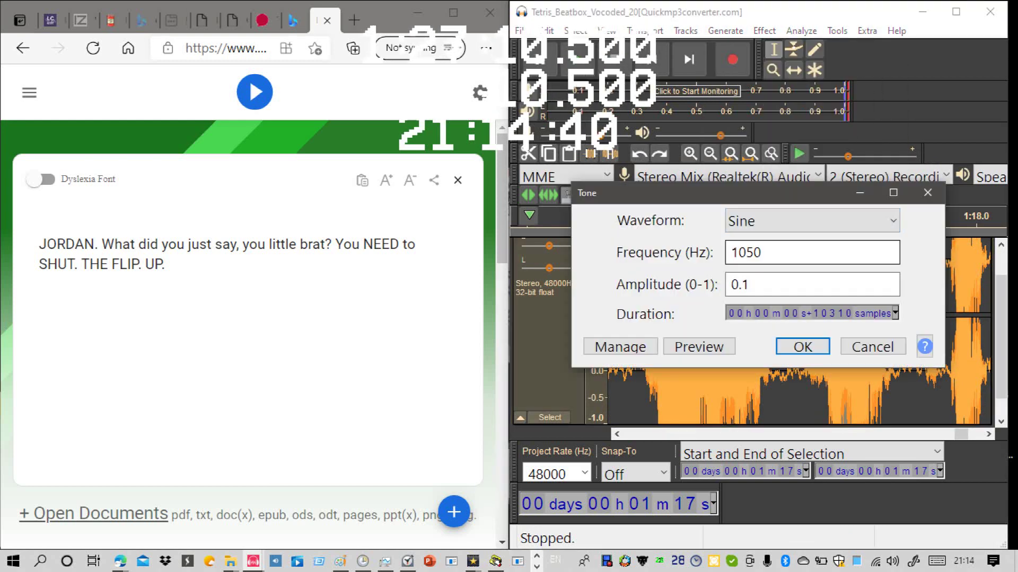
click(749, 284)
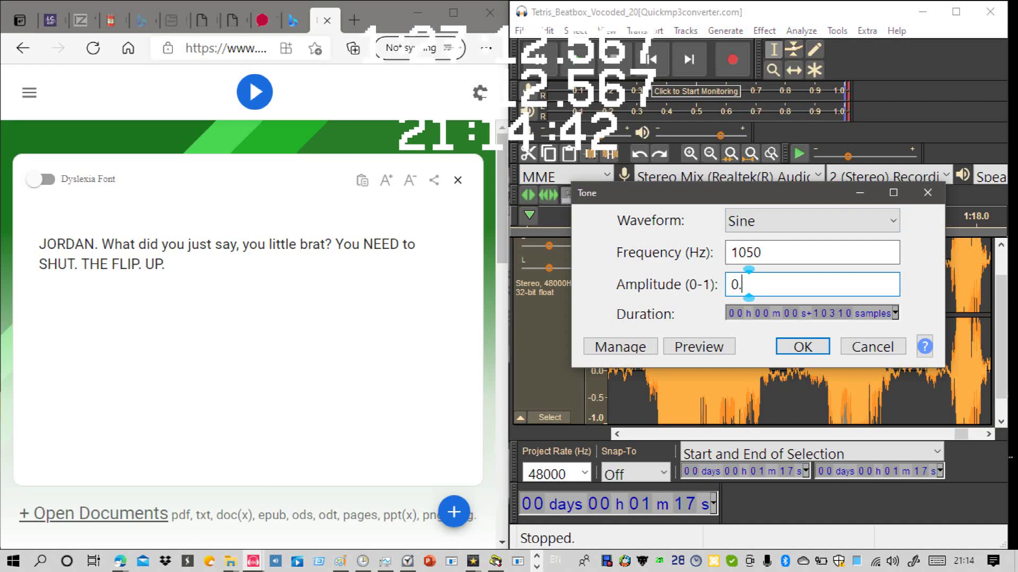
key(Return)
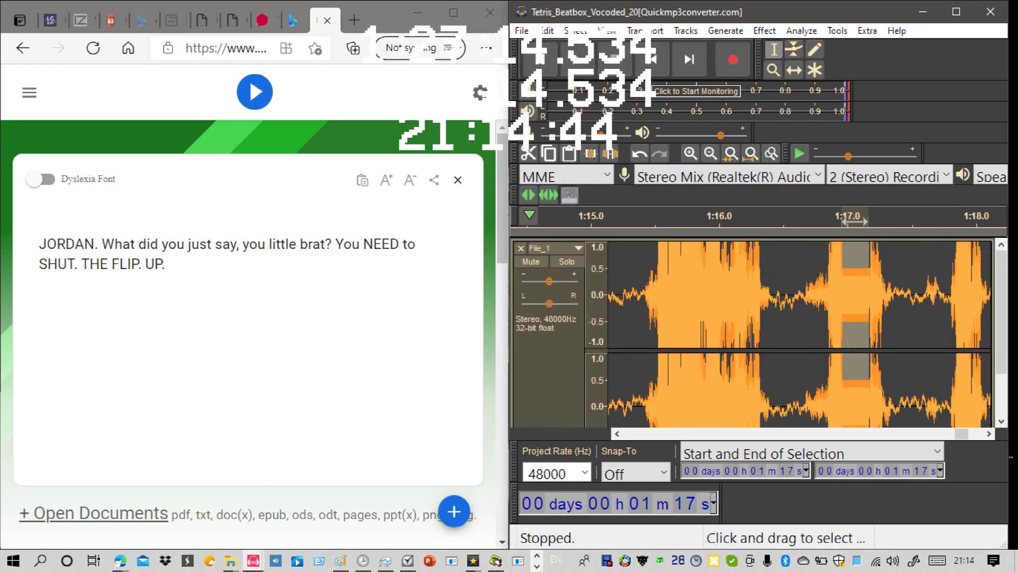
click(848, 218)
click(764, 30)
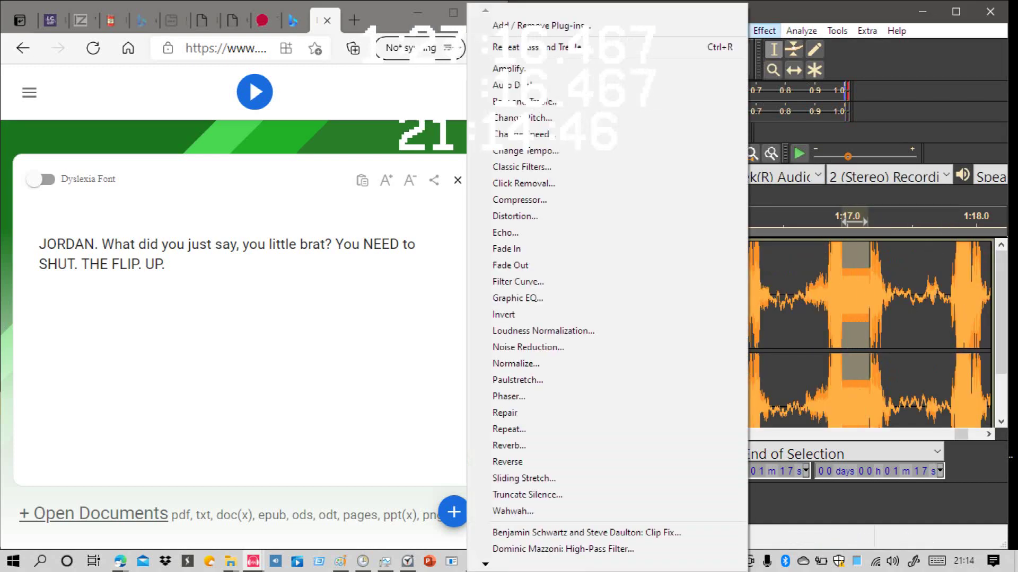
click(710, 233)
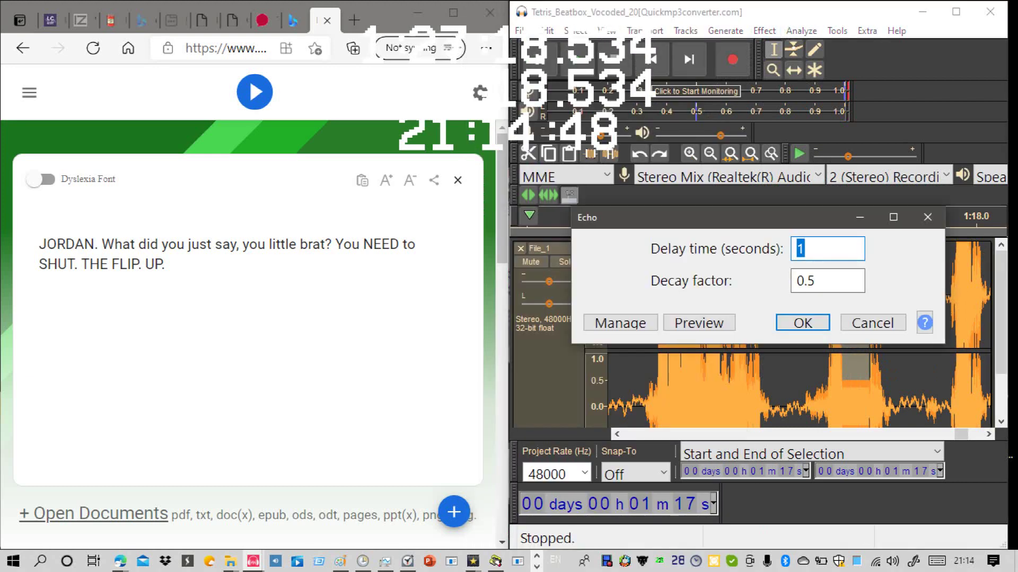
key(Return)
Step: Apply Hard Overdrive distortion to the selected tone with distortion amount 100 and output level 100, and play it back
click(764, 31)
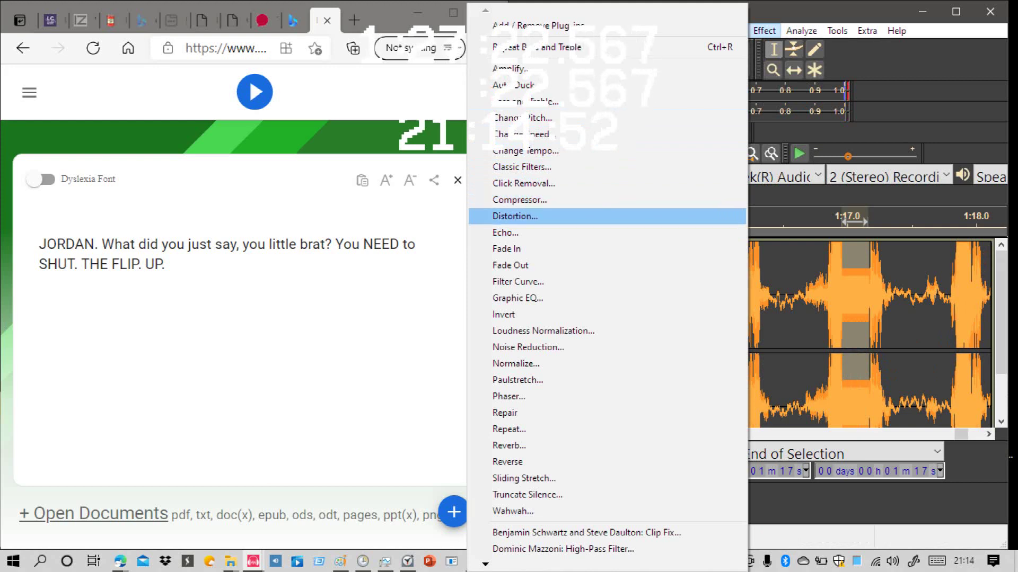
click(607, 216)
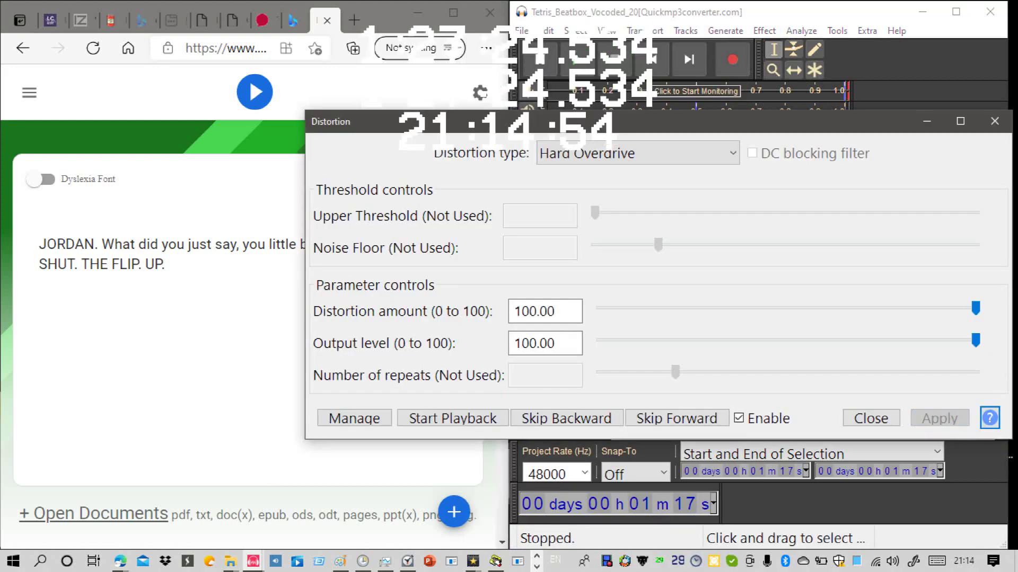
click(994, 122)
key(space)
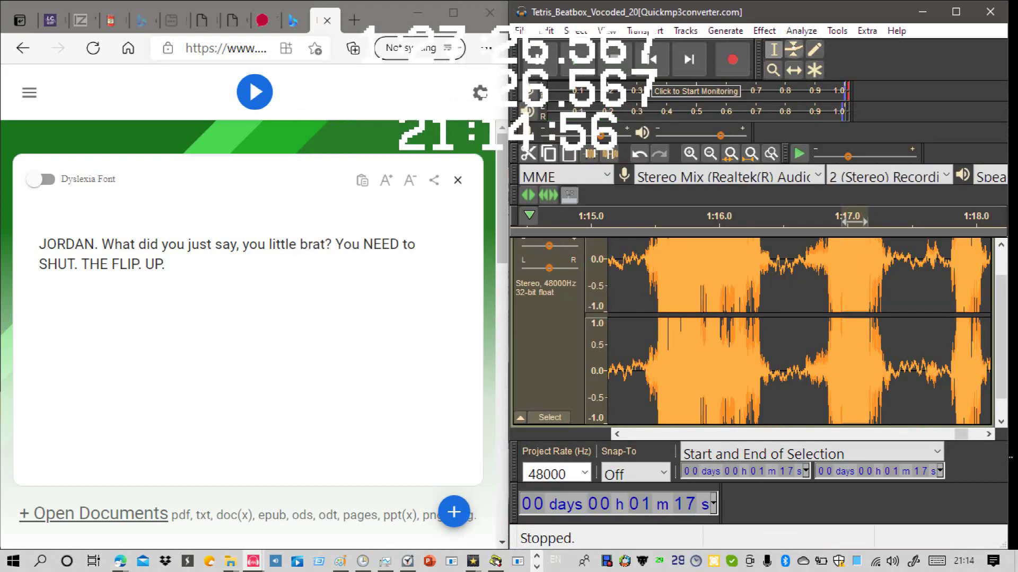
Step: Apply Bass and Treble to the selected tone at 1:17 with bass 30 dB, treble 0 dB and volume -7 dB, and play it back
click(764, 30)
click(607, 102)
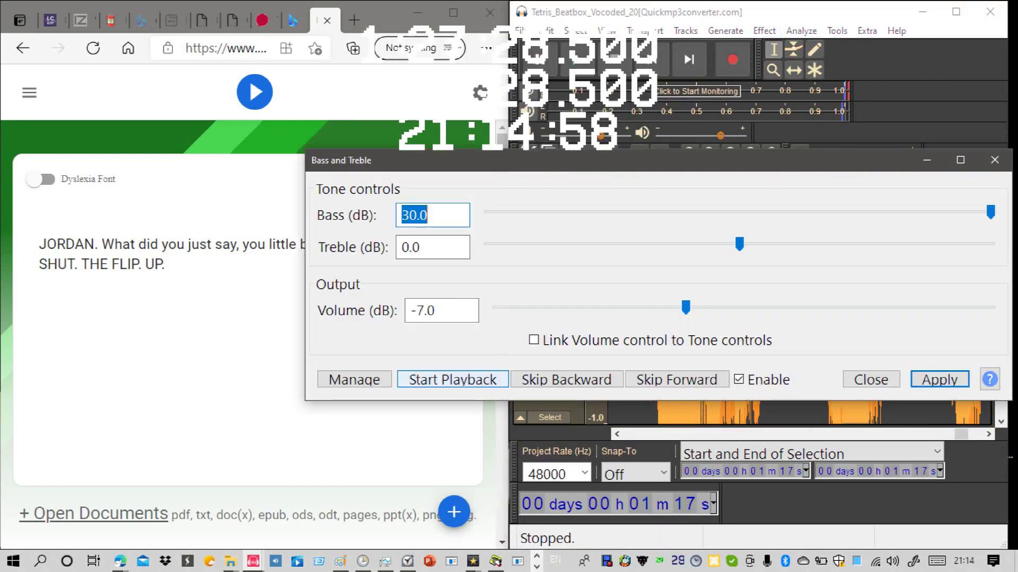
click(452, 379)
click(453, 380)
click(939, 380)
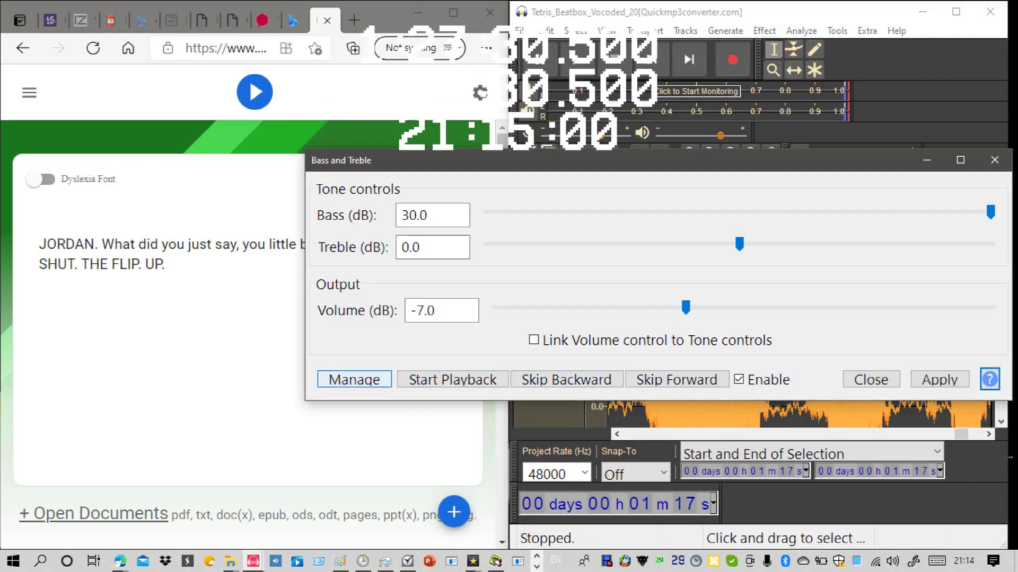
click(453, 379)
key(space)
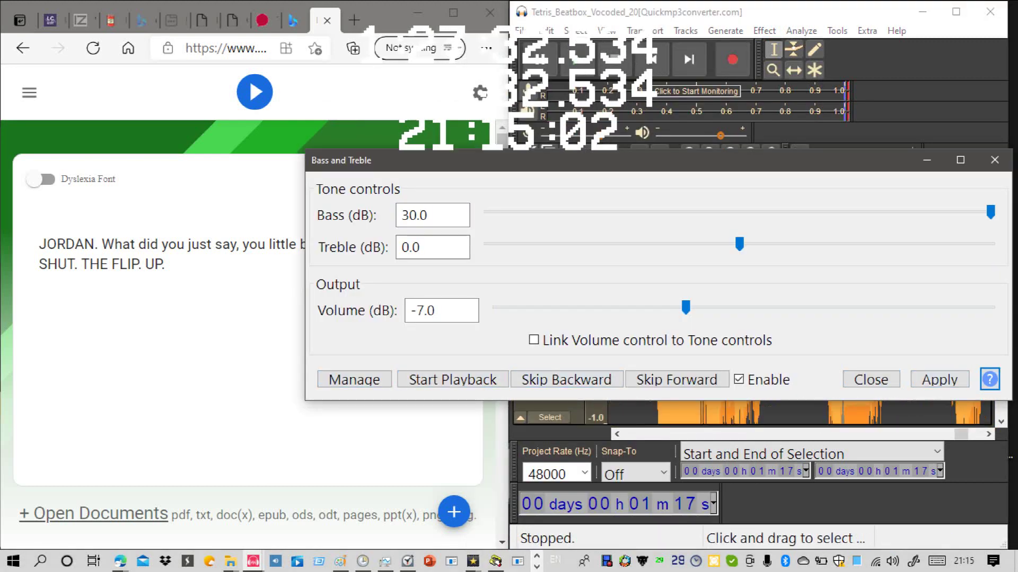
click(453, 380)
click(453, 380)
click(940, 380)
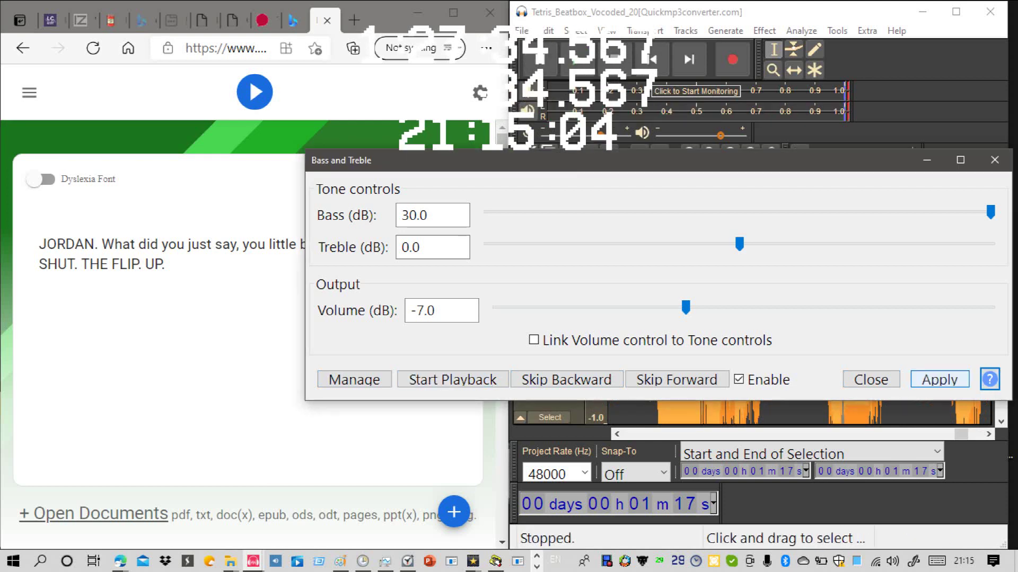
key(Escape)
key(space)
key(space)
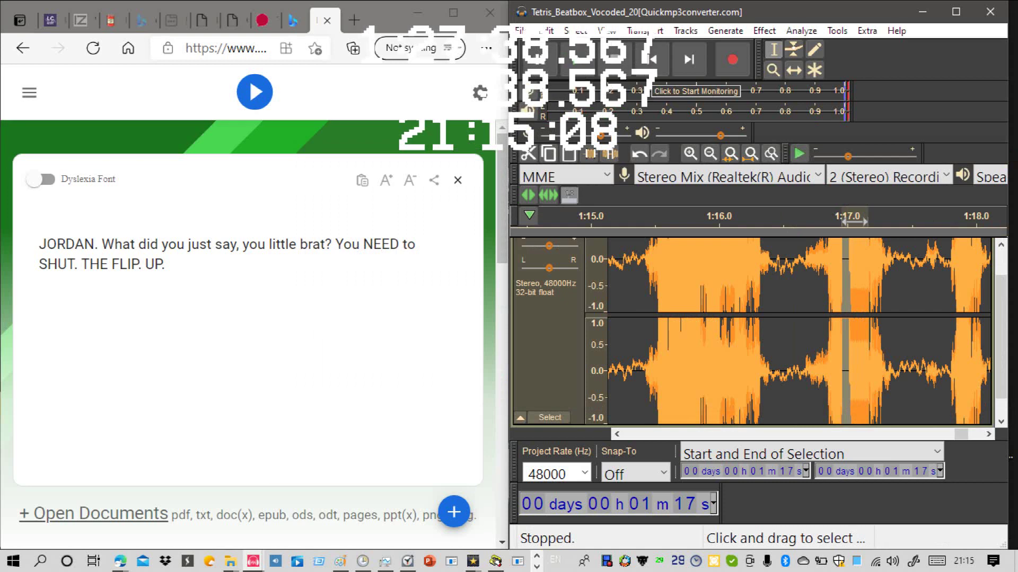
Step: Play the newest line from about 1:16.6 to its end to check how the distorted tone sounds within it
click(798, 339)
key(space)
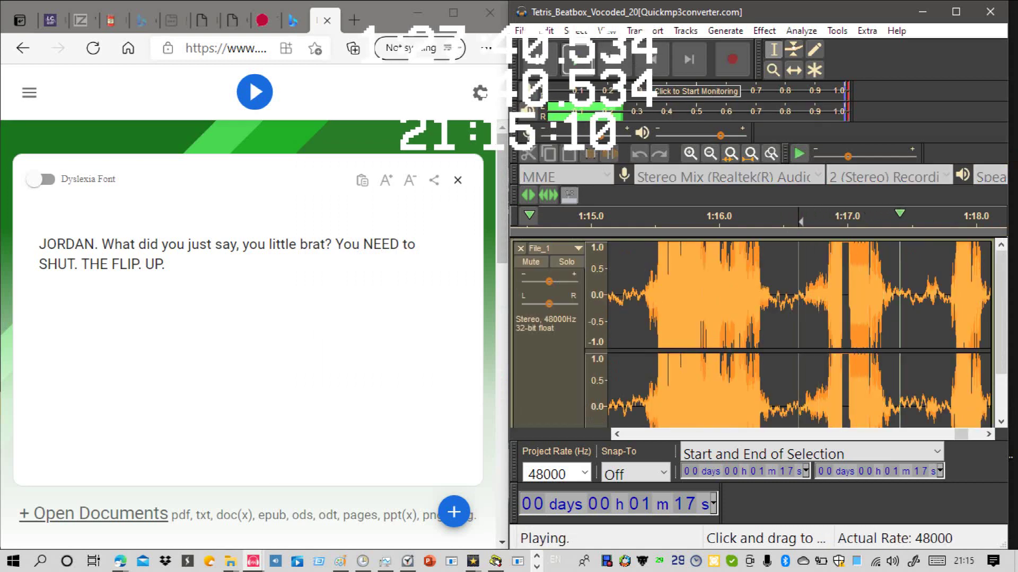
click(710, 154)
click(710, 154)
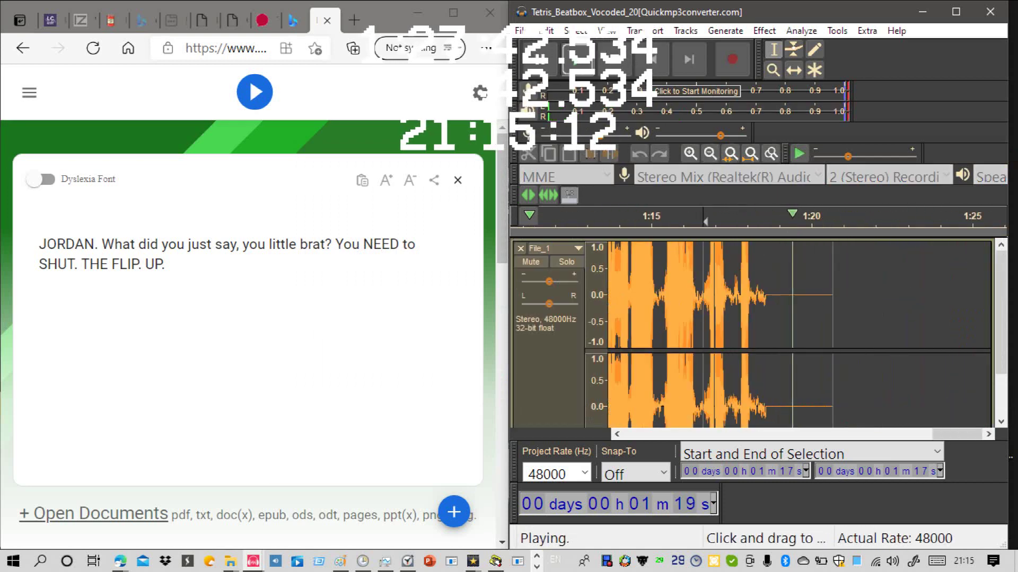
key(space)
scroll(705, 221, down, 1)
click(656, 220)
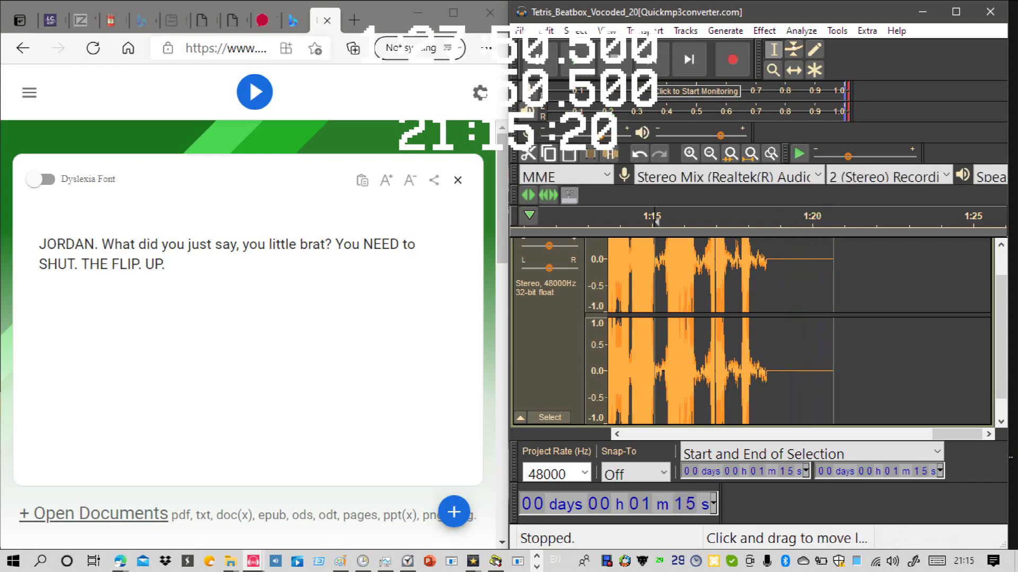
Step: Cut the trailing silence at the end of the track, from about 1:19.1 onwards
click(856, 329)
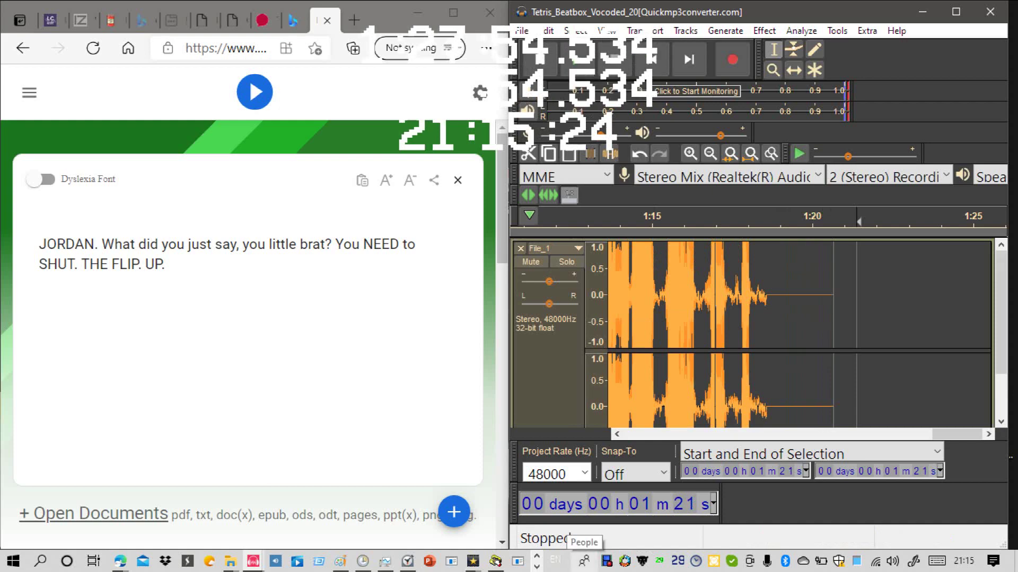
click(607, 561)
click(607, 561)
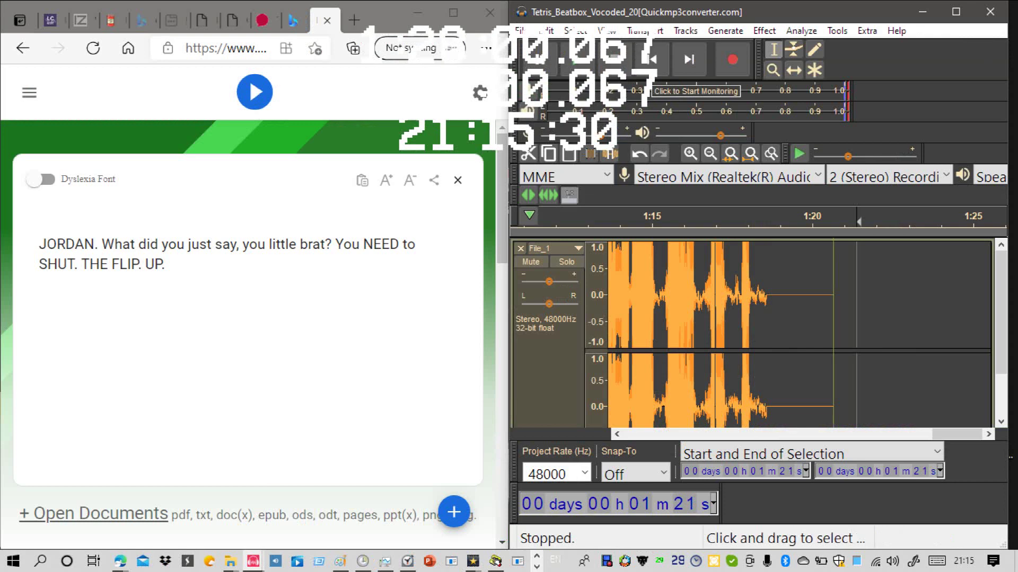
drag(833, 318, 784, 318)
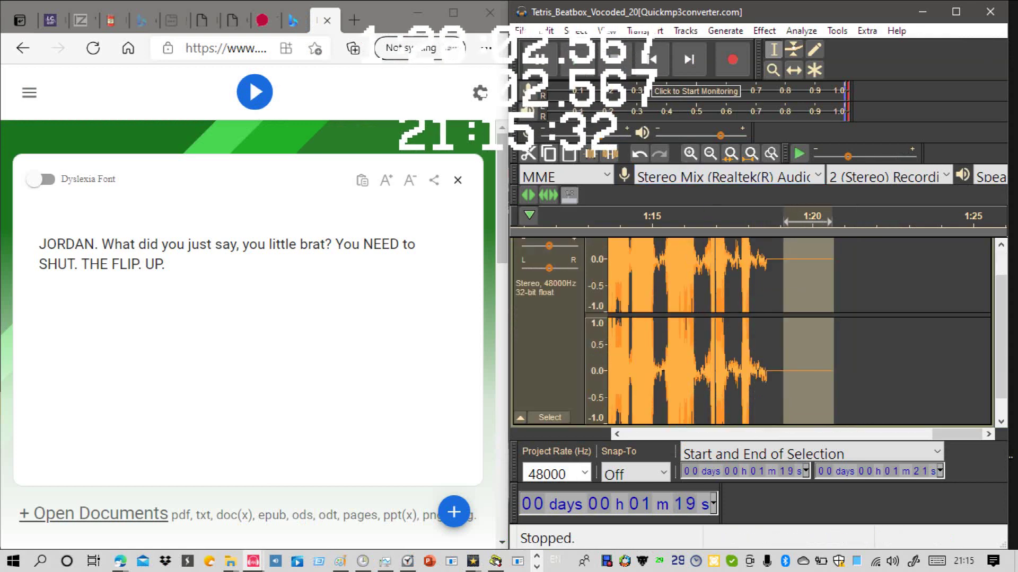
click(528, 153)
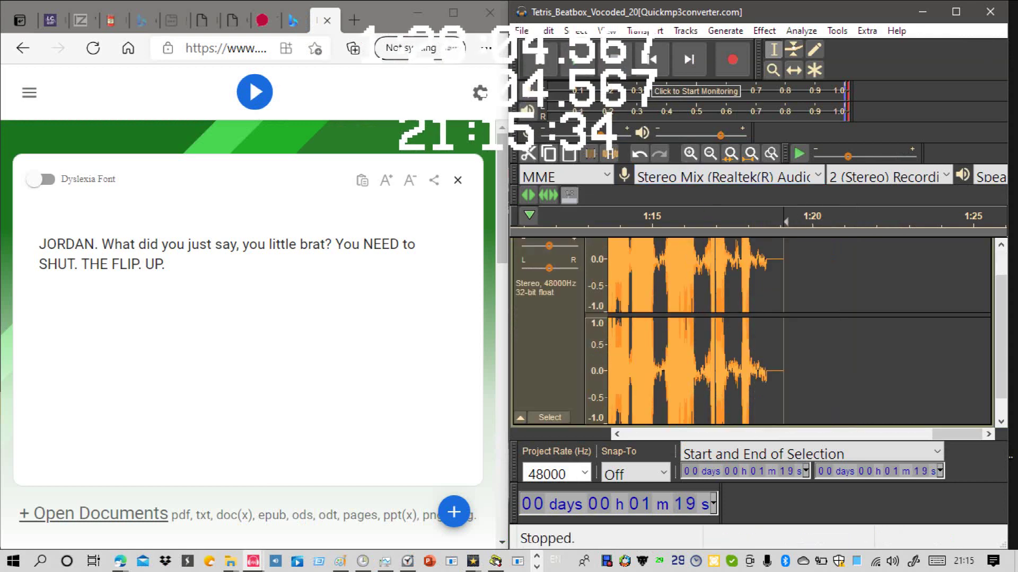
Step: Record a short shout at the end of the track with the microphone as input instead of Stereo Mix, and play it back
click(733, 59)
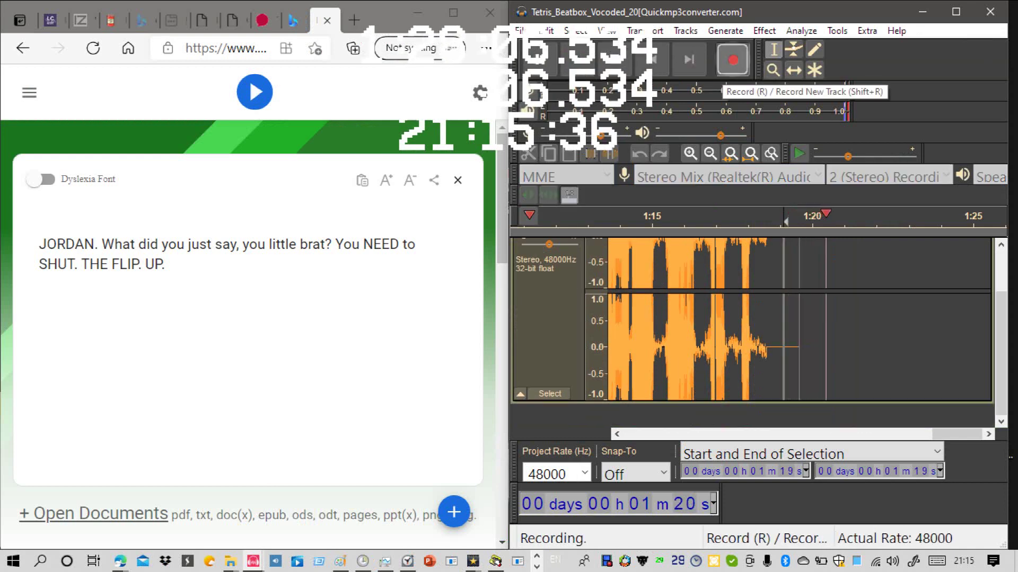
click(615, 60)
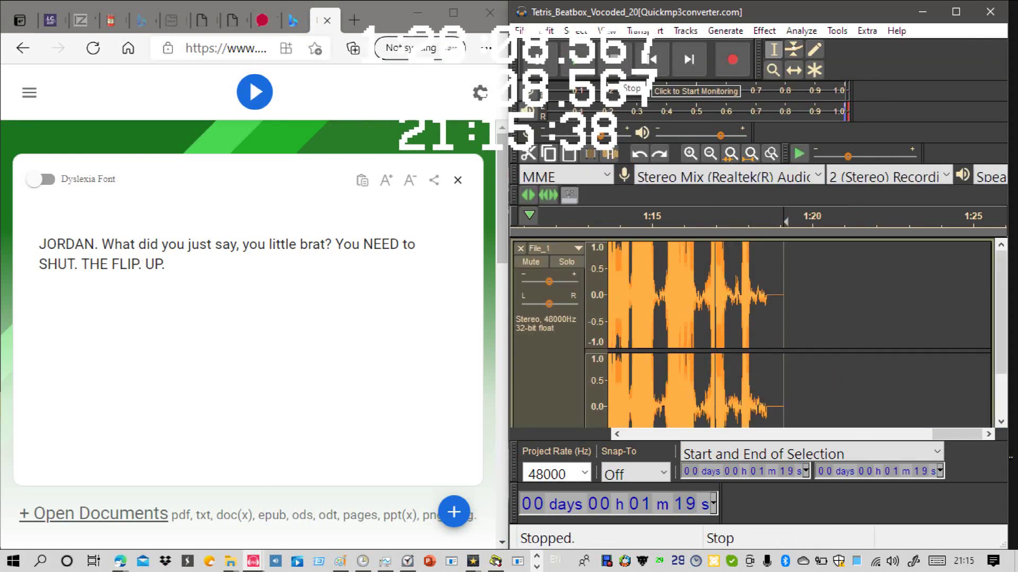
click(710, 176)
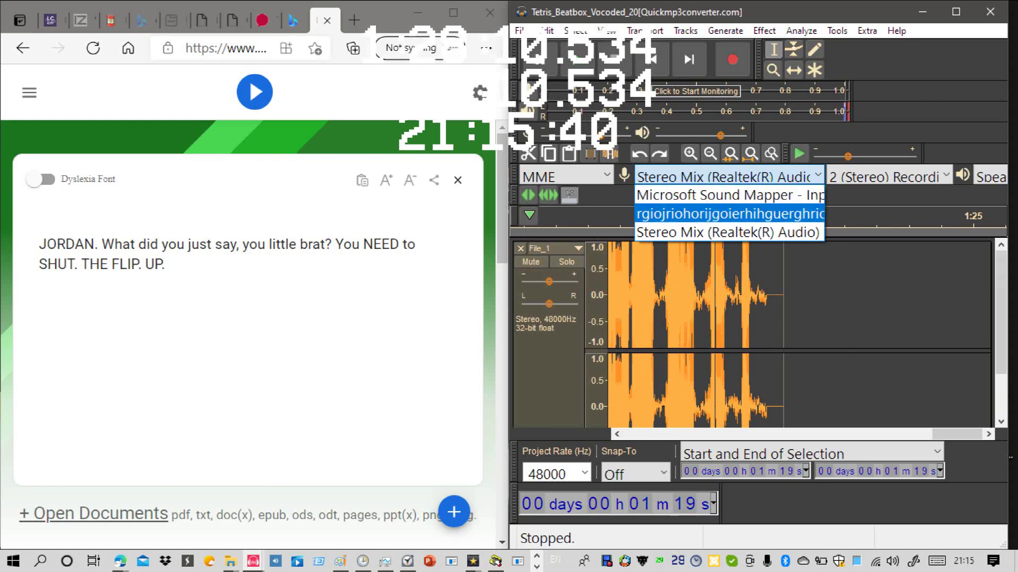
click(710, 214)
key(Return)
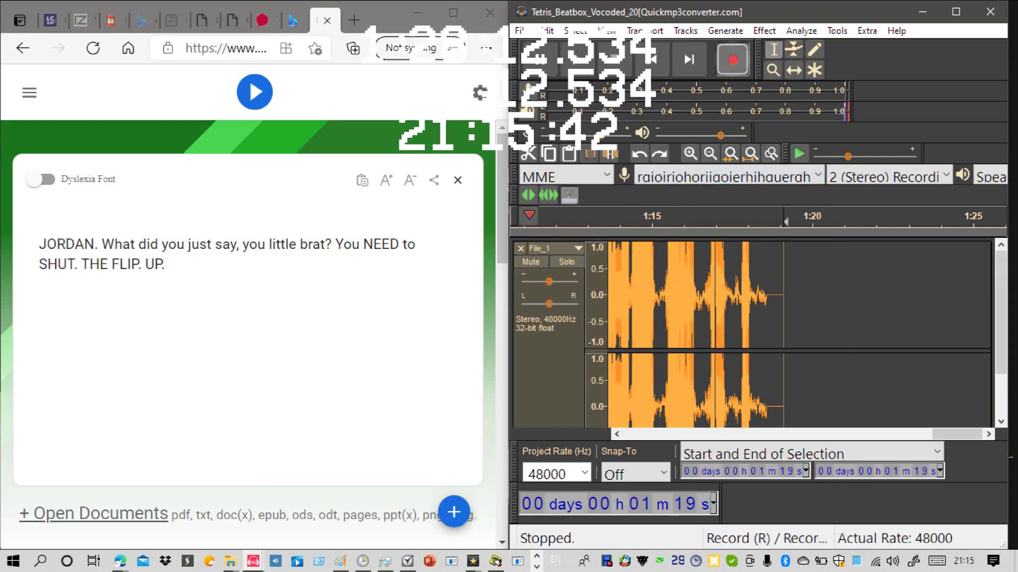
click(732, 59)
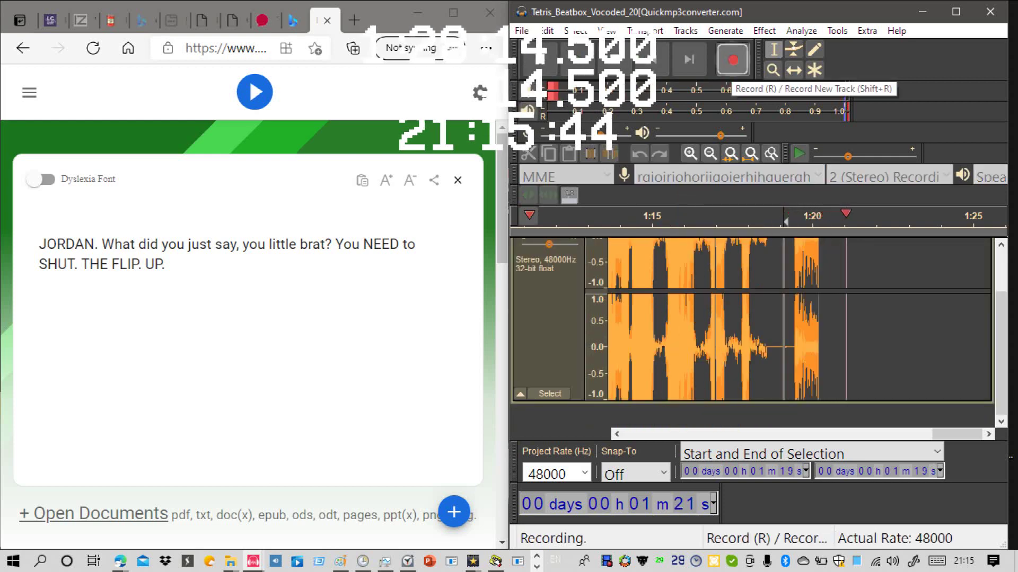
click(619, 64)
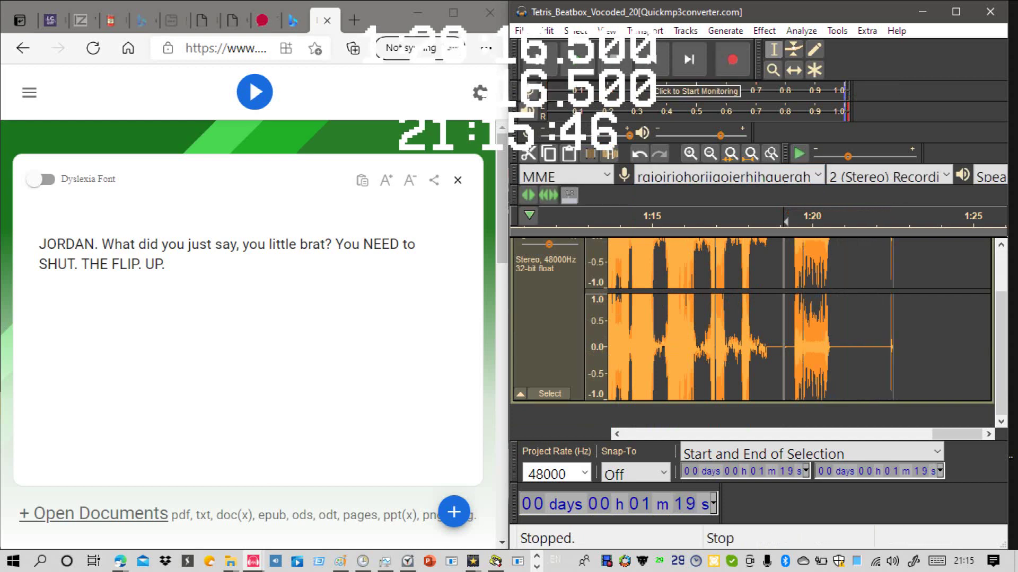
key(space)
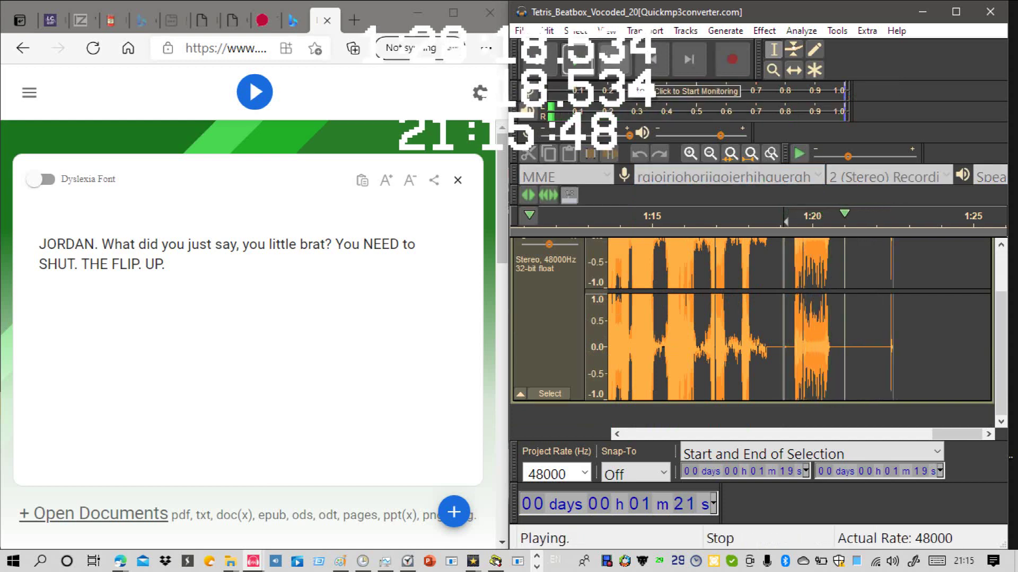
scroll(800, 321, up, 1)
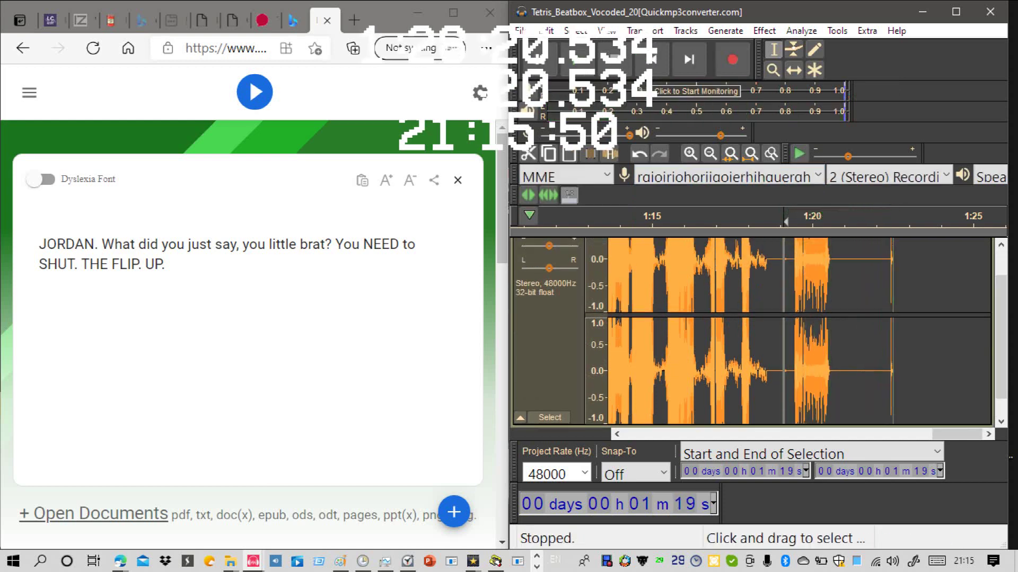
Step: Cut the tail of the new recording from about 1:21.2 to its end, and play the shout from about 1:19.7
drag(892, 328, 851, 329)
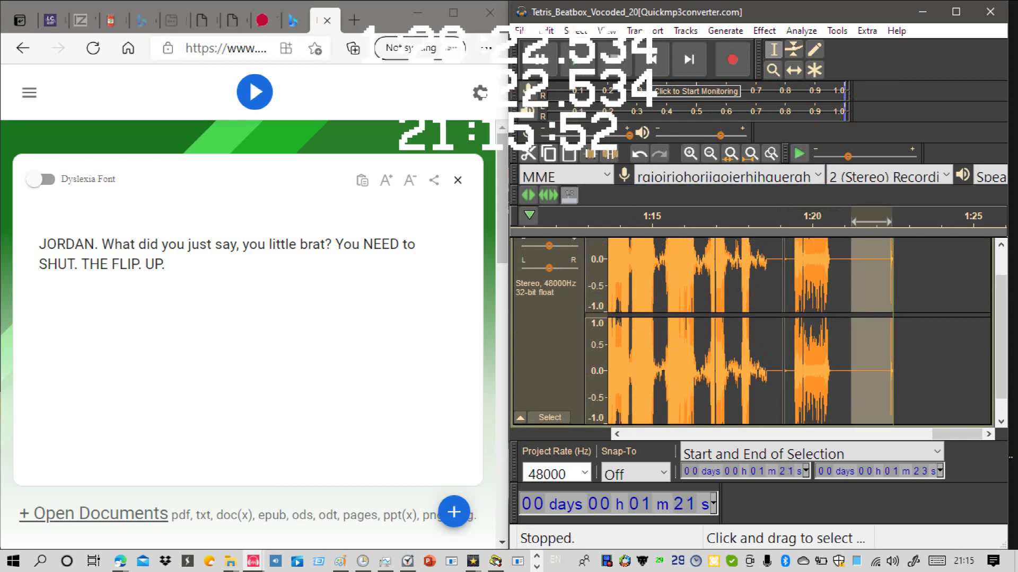
scroll(851, 329, up, 1)
key(ctrl+x)
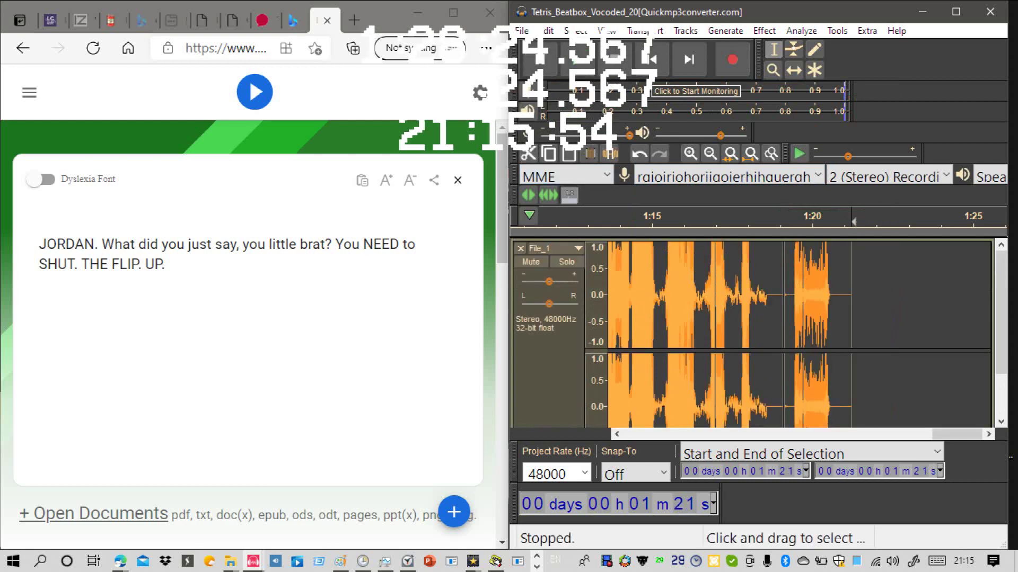
click(804, 328)
key(space)
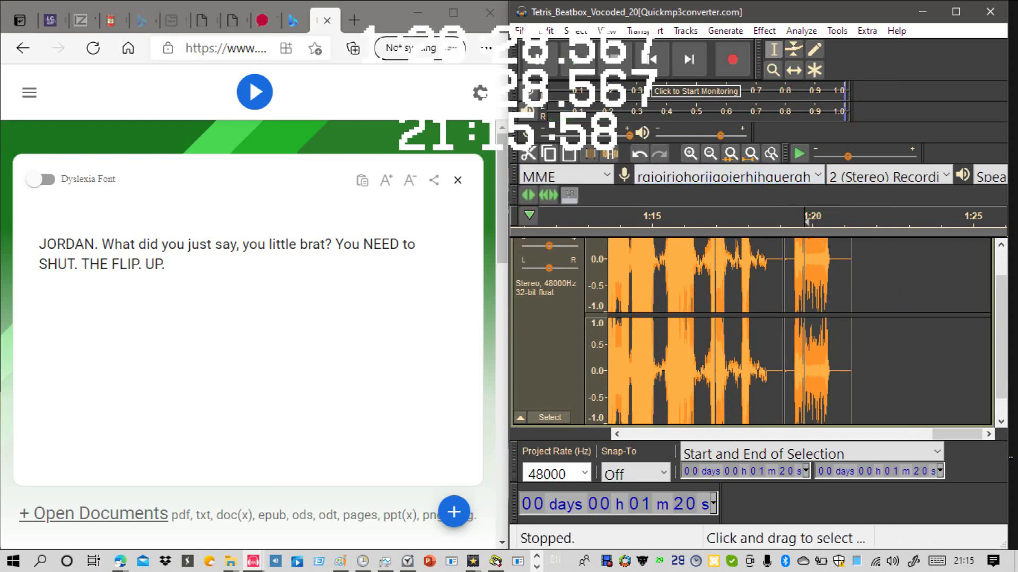
Step: Apply Bass and Treble with bass 30 dB and volume -7 dB to the new shout from about 1:19.4 to 1:20.5, and play it back
drag(794, 371, 828, 371)
scroll(827, 371, up, 1)
key(space)
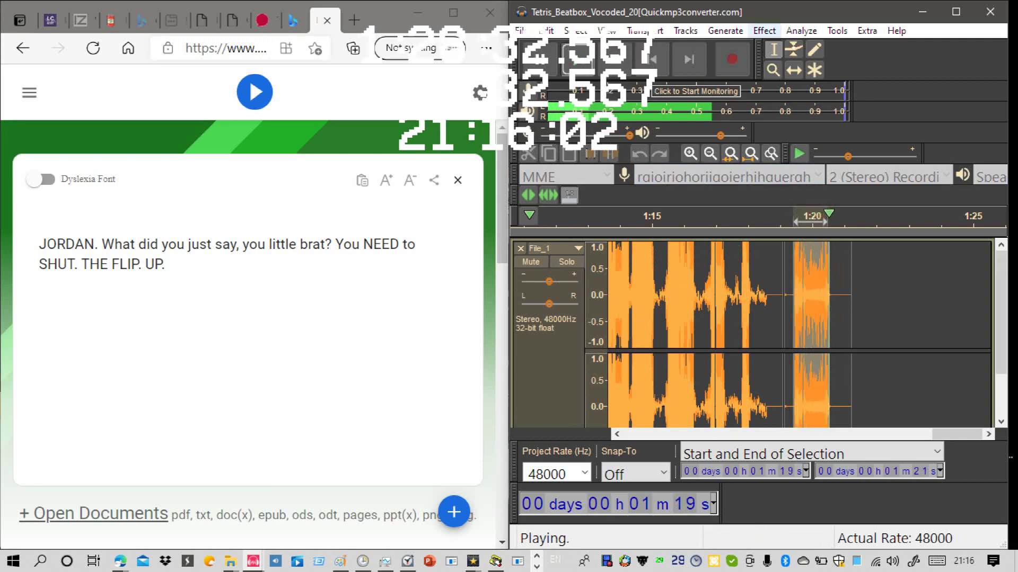
click(764, 30)
click(525, 101)
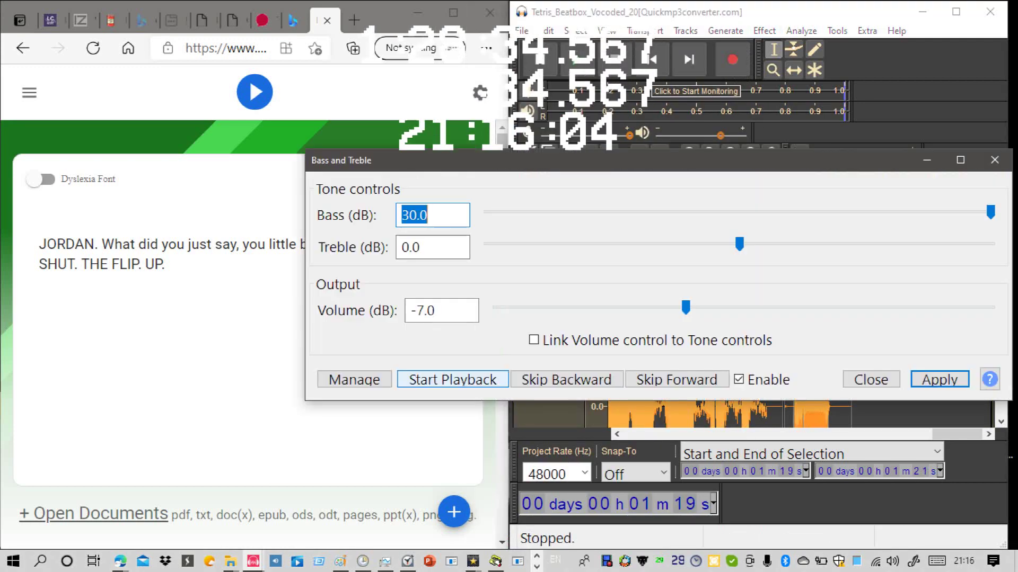
click(472, 379)
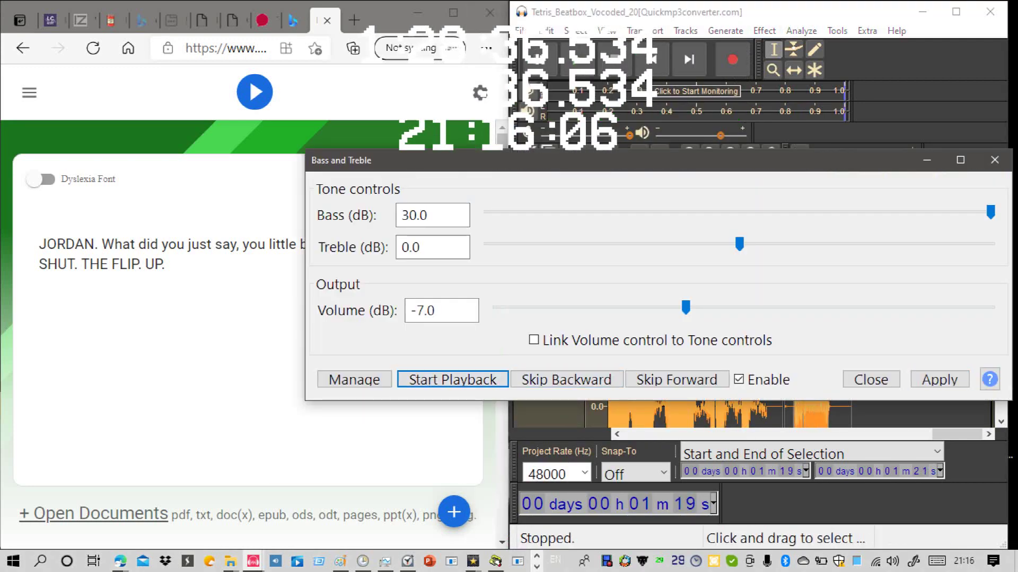
click(939, 380)
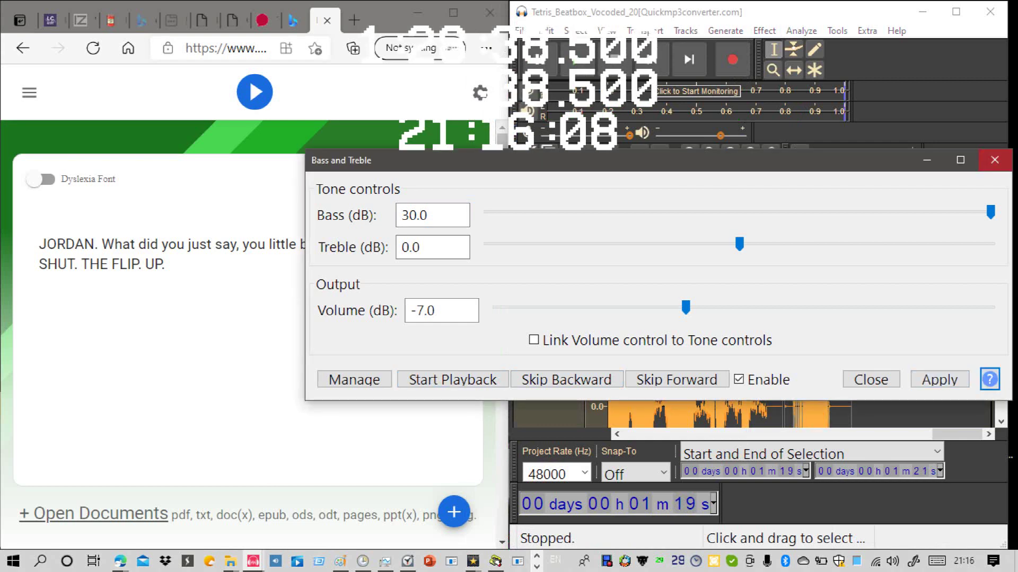
click(994, 160)
key(space)
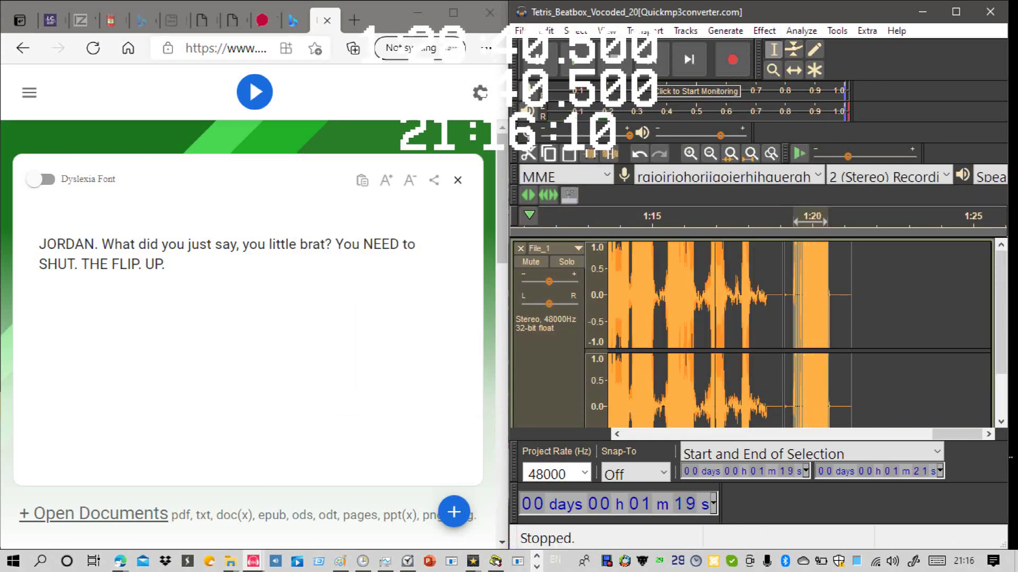
key(ctrl+z)
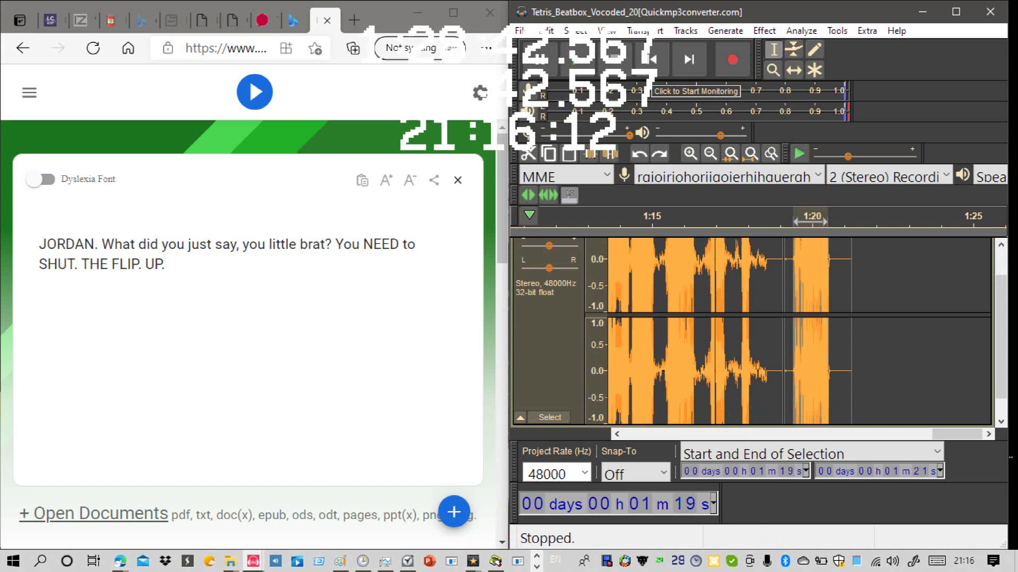
key(space)
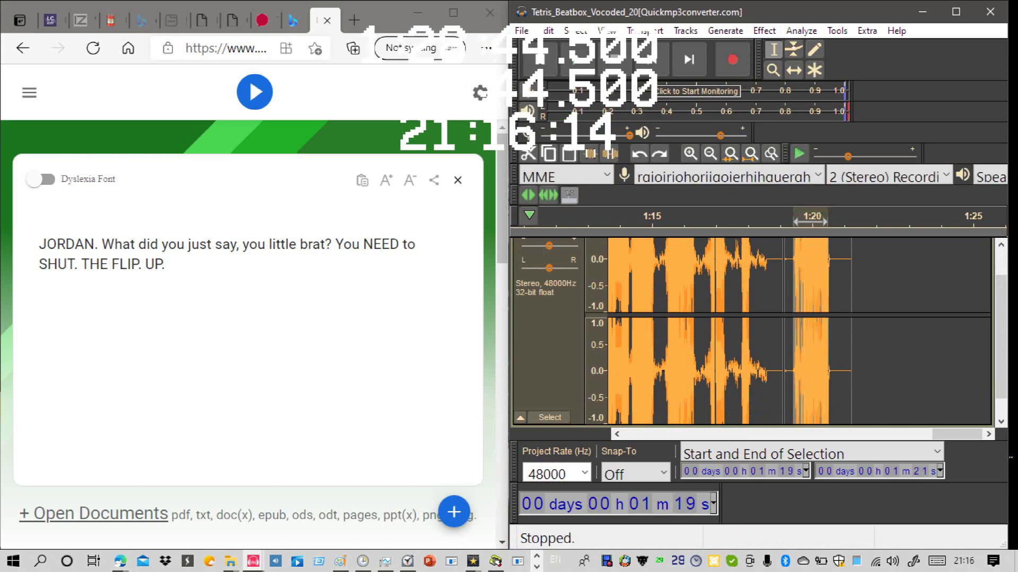
key(space)
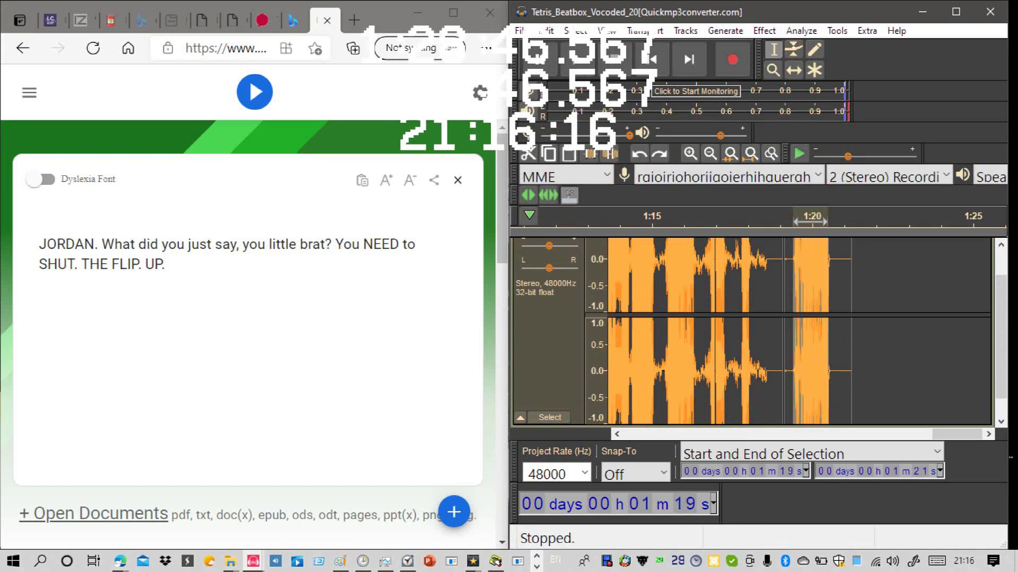
Step: Join the clips at the split near 1:19 and delete the trailing silence from about 1:20.7 to 1:21.2
click(859, 340)
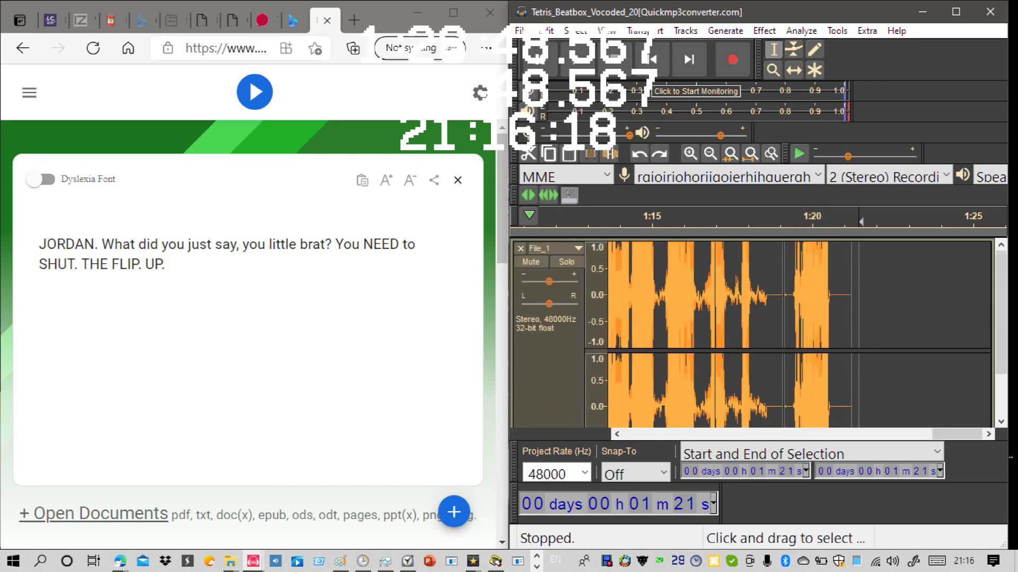
click(784, 329)
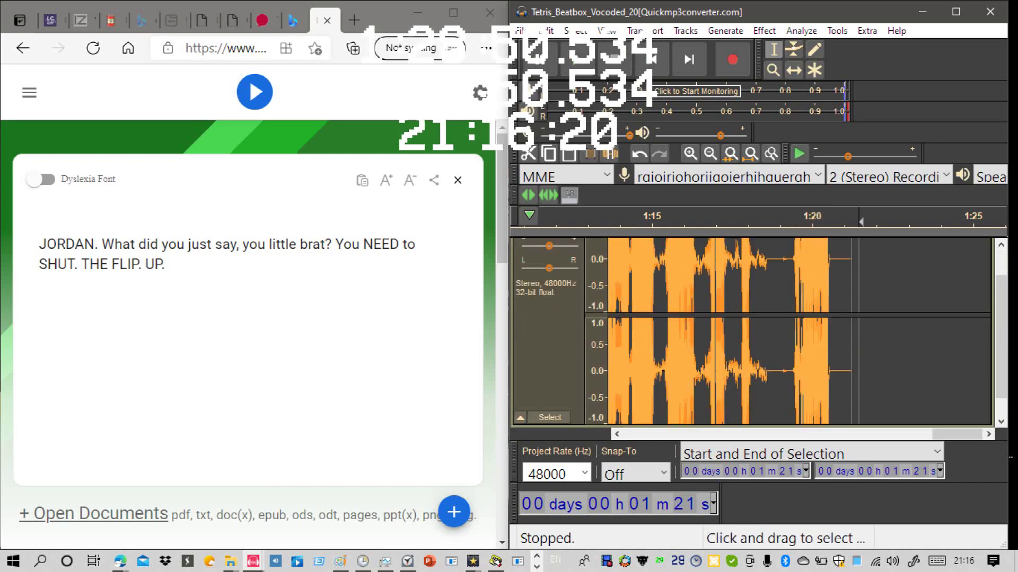
drag(852, 350, 836, 349)
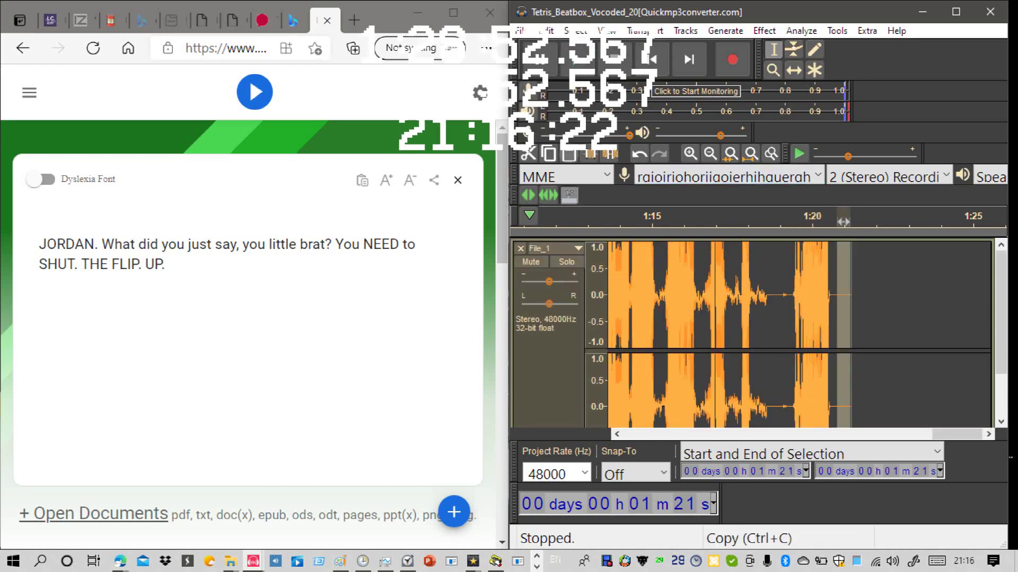
key(Delete)
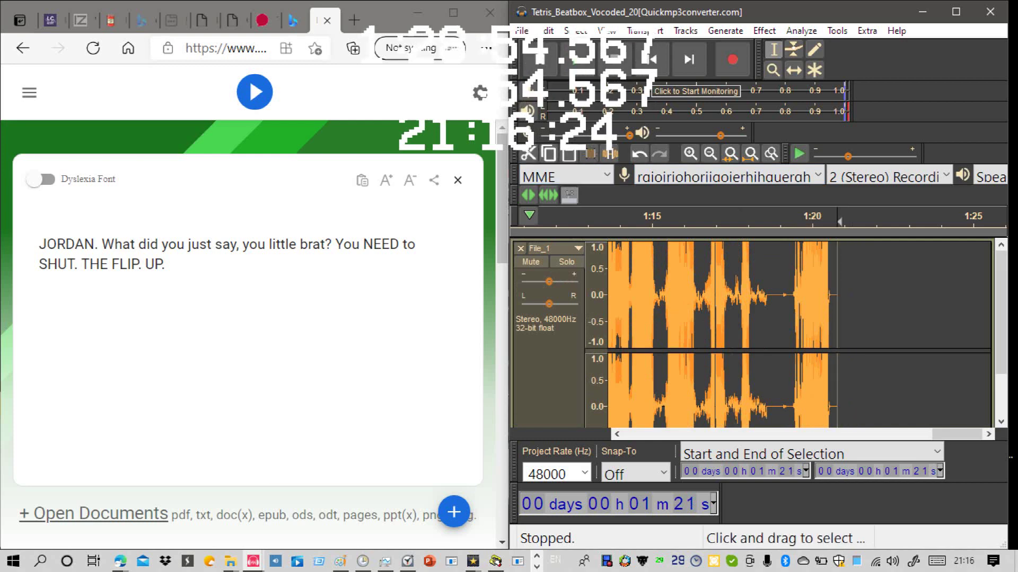
Step: Delete the gap before the last shout from about 1:18.7 to 1:19.4, and play the track from about 1:16.4
drag(792, 329, 771, 328)
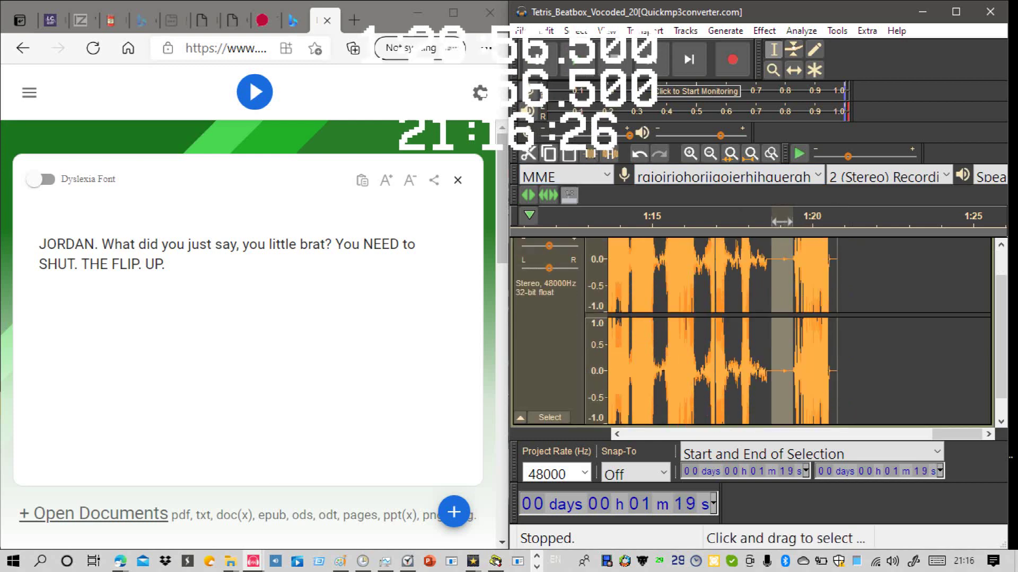
key(Delete)
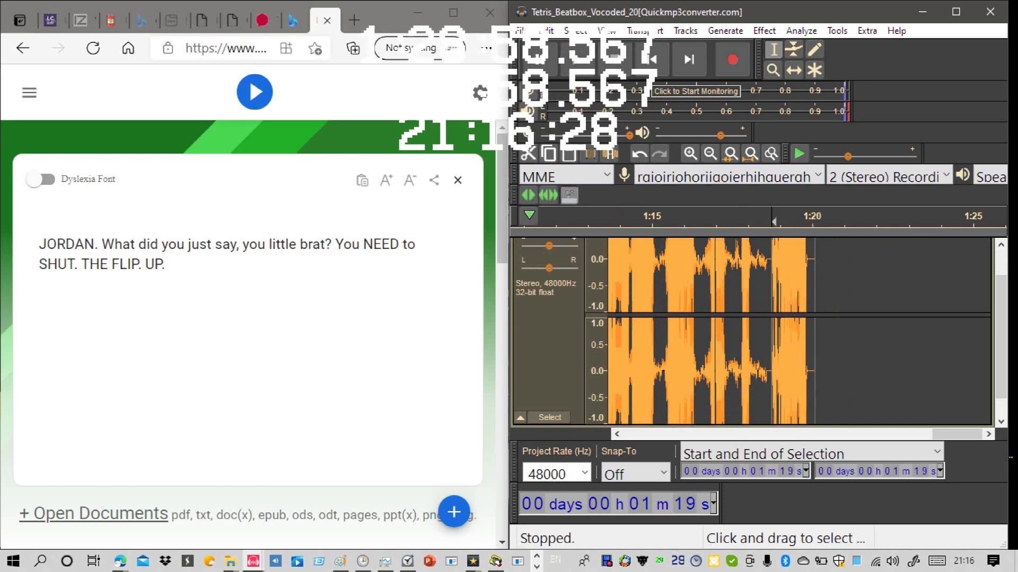
scroll(753, 334, up, 1)
click(698, 318)
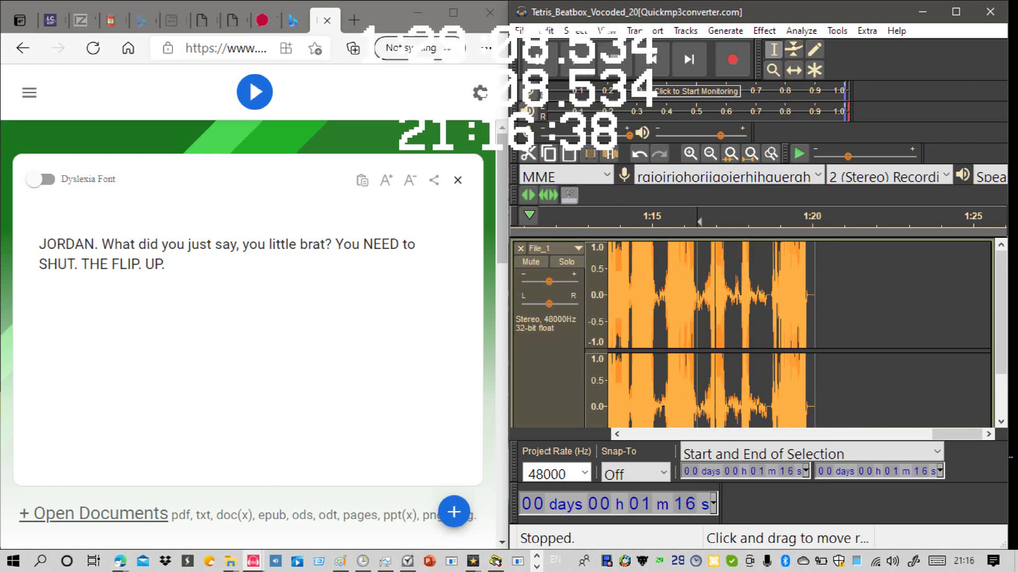
key(space)
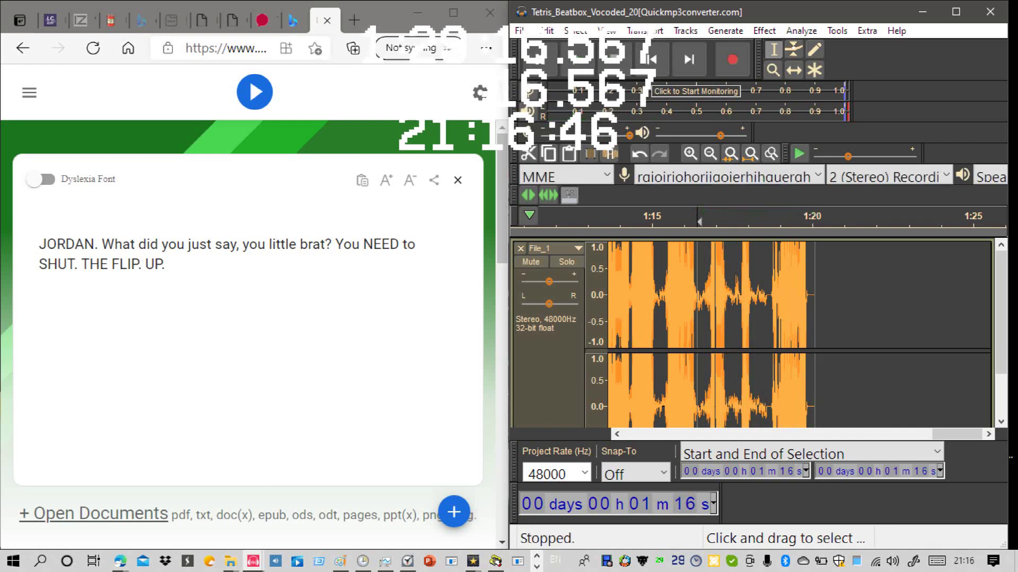
click(816, 329)
Step: Try replacing the text-to-speech line with a string of about 23 lowercase a's and play it aloud
drag(212, 270, 33, 245)
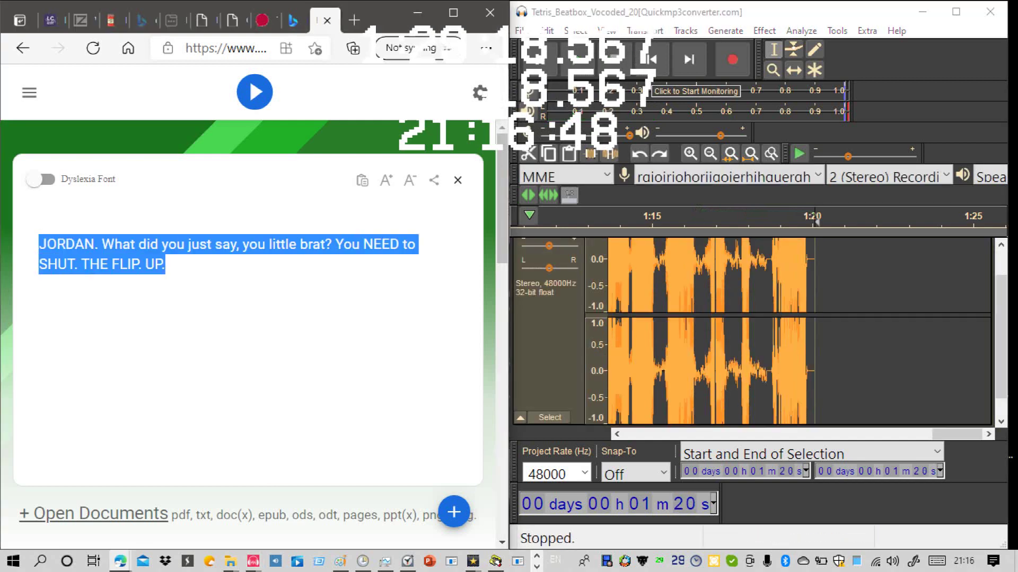
key(BackSpace)
text(a)
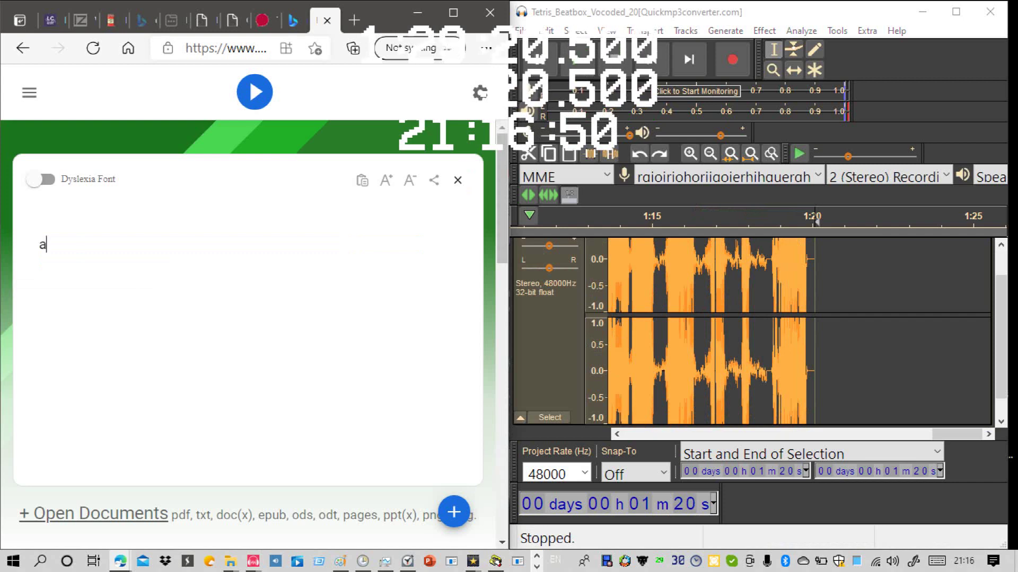
text(aaaaaaaaaaaaaaaaaaaaaa)
click(255, 93)
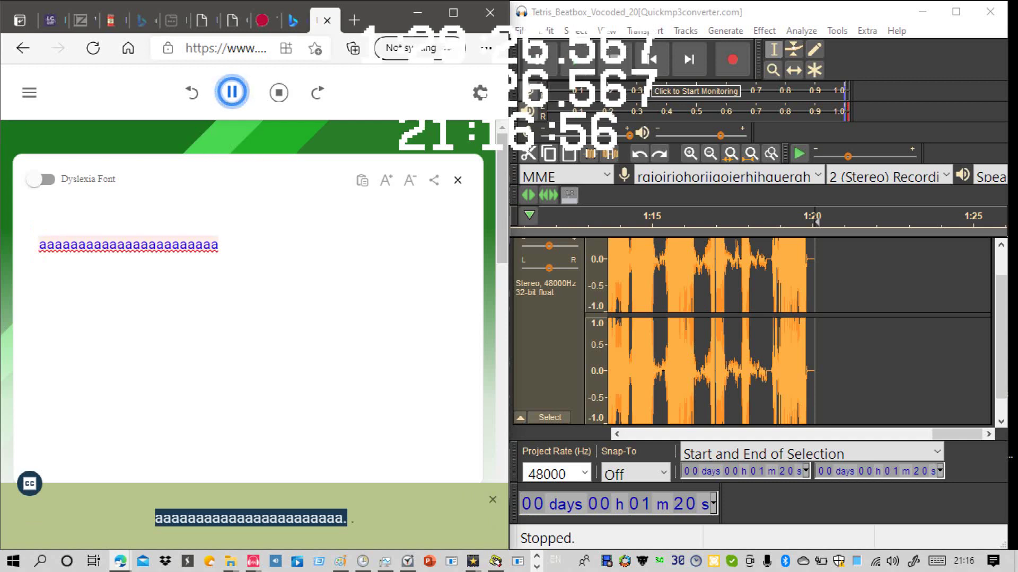
Step: Replace the text-to-speech line with three full rows of capital A's
key(ctrl+a)
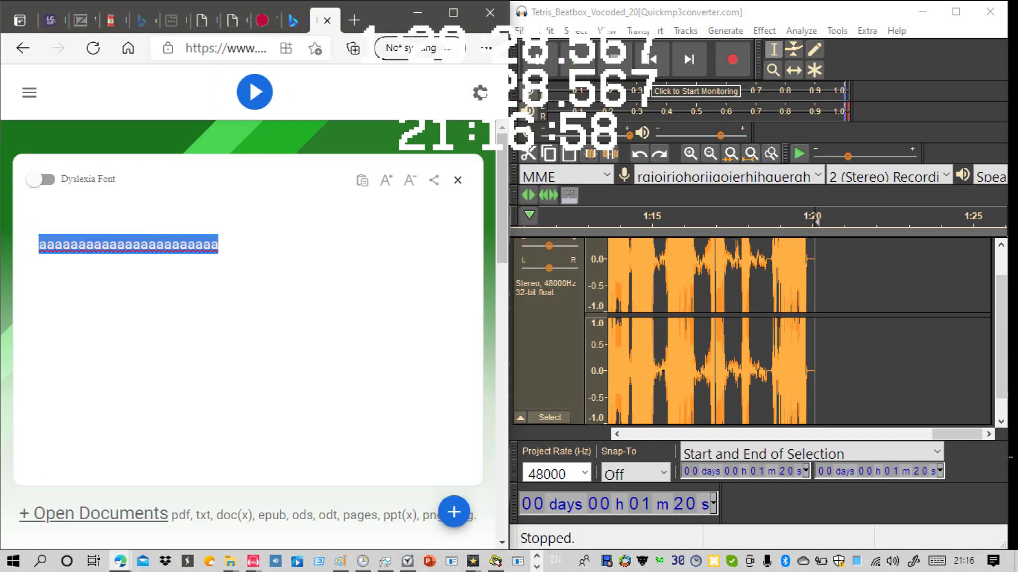
key(BackSpace)
text(AAAAAAAAAAAAAA)
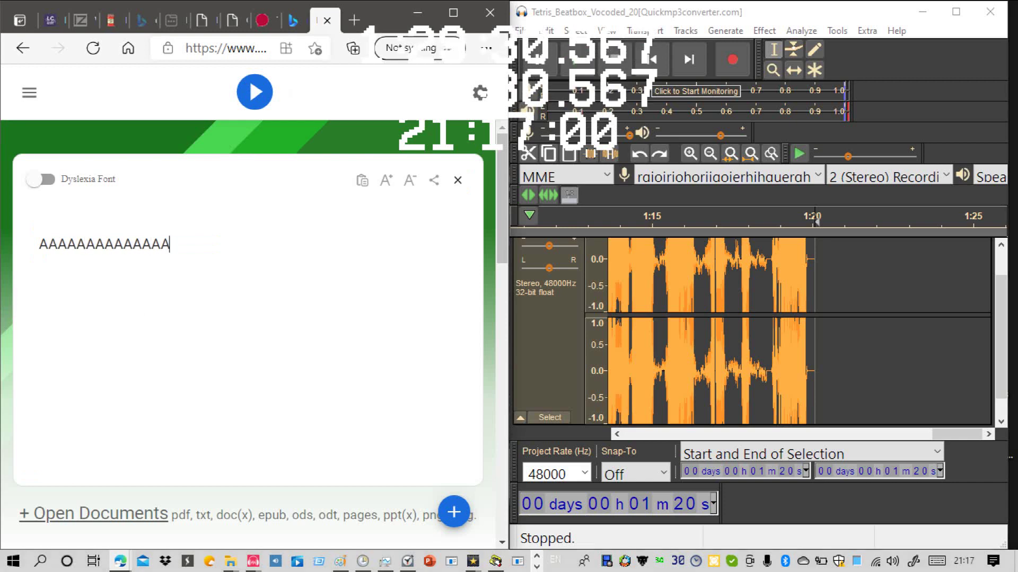
text(AAAAAAAAAAAAAAAAAAAAAAAAAAAAAAAAAAAAAAAAAAAAAAAAAA)
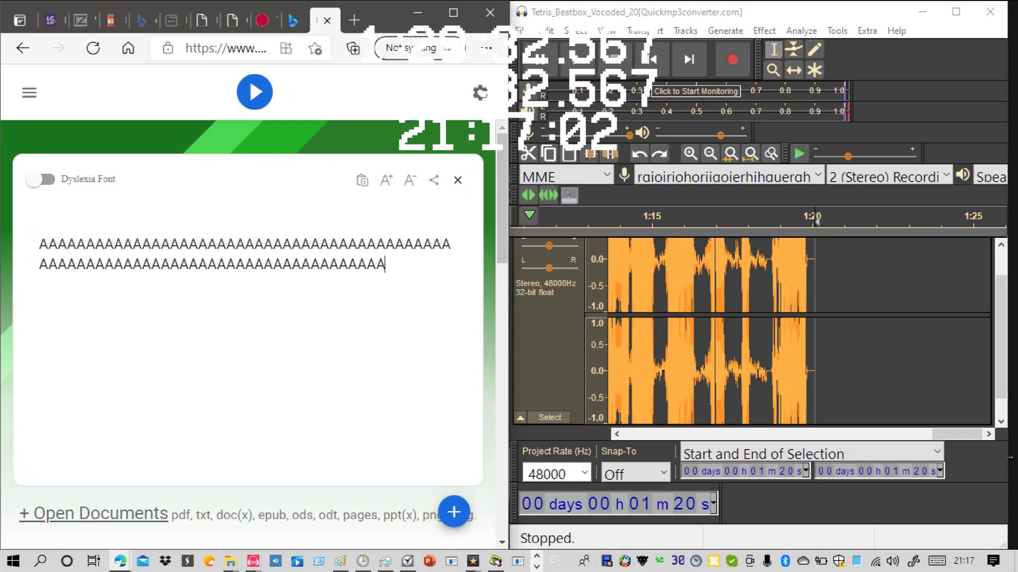
text(AAAAAAAAAAAAAAAAAAAAAAAAAAAAAAAAAAAAAAAAAAAAAAAAA)
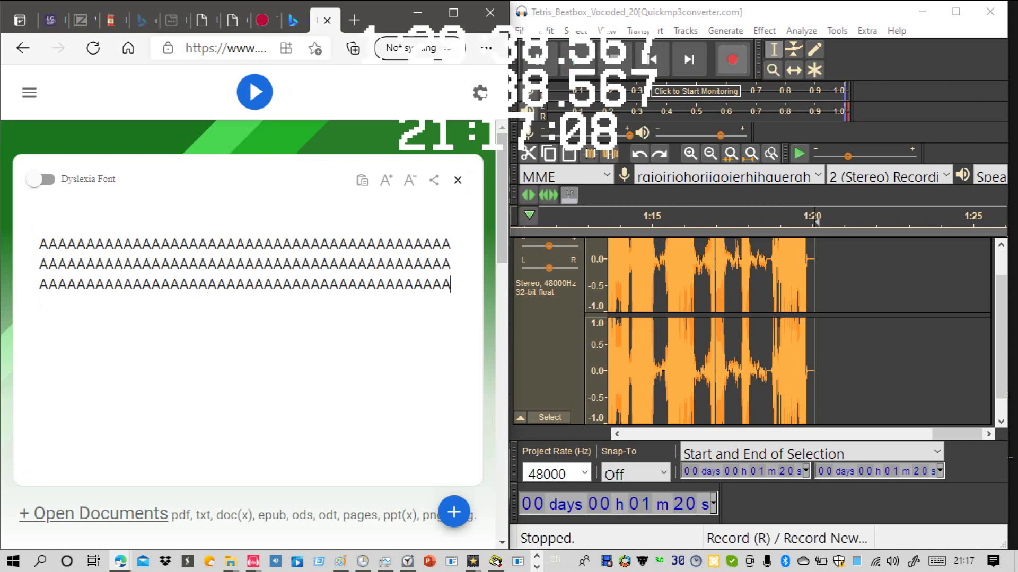
Step: Raise the system volume to 100
key(XF86AudioRaiseVolume)
key(XF86AudioRaiseVolume)
key(XF86AudioRaiseVolume)
key(XF86AudioRaiseVolume)
key(XF86AudioRaiseVolume)
key(XF86AudioRaiseVolume)
key(XF86AudioRaiseVolume)
key(XF86AudioRaiseVolume)
key(XF86AudioRaiseVolume)
key(XF86AudioRaiseVolume)
key(XF86AudioRaiseVolume)
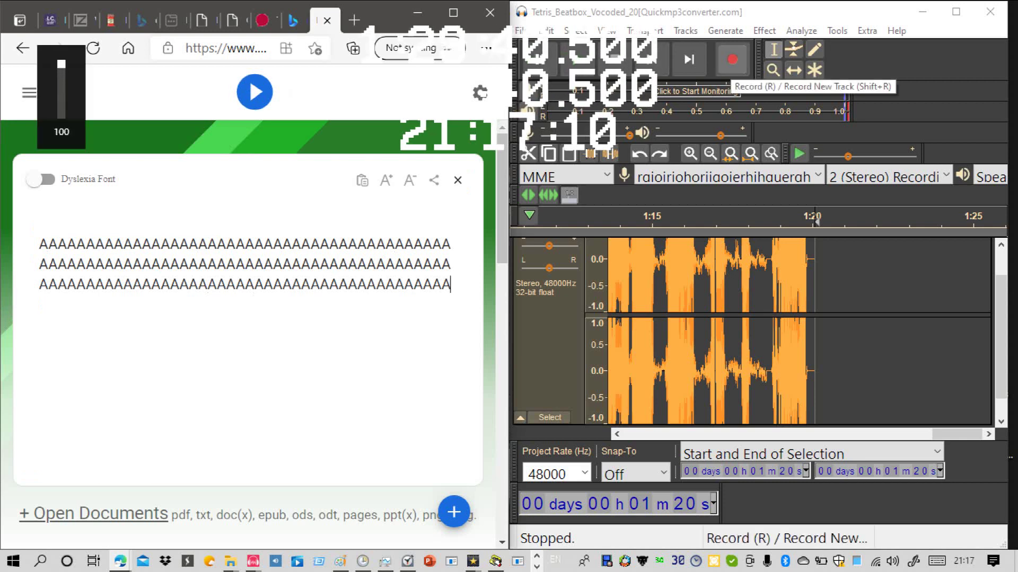
Step: Try recording the text-to-speech reading of the three-line A text onto the end of the track, and play back part of it
click(732, 59)
click(254, 93)
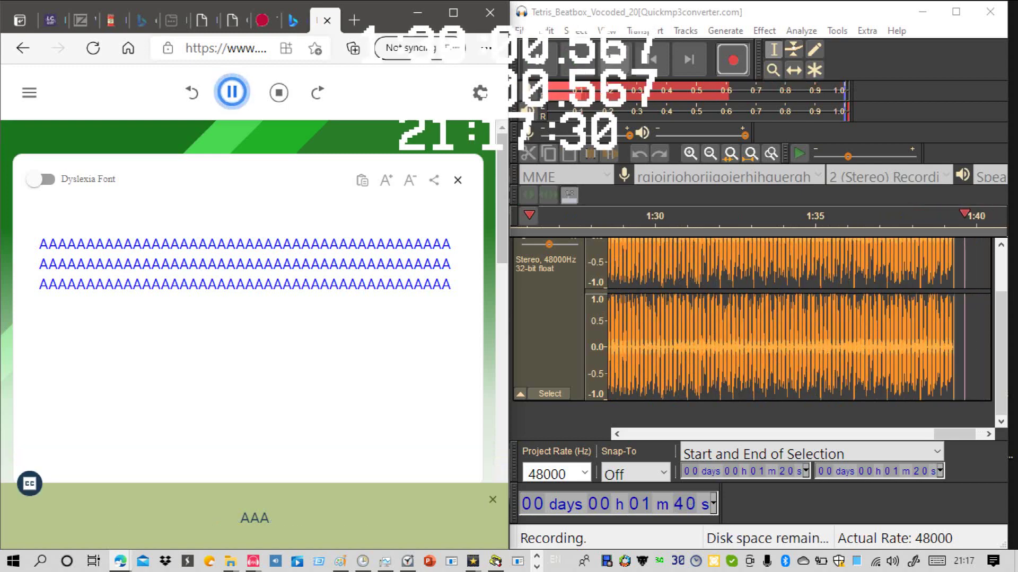
click(614, 60)
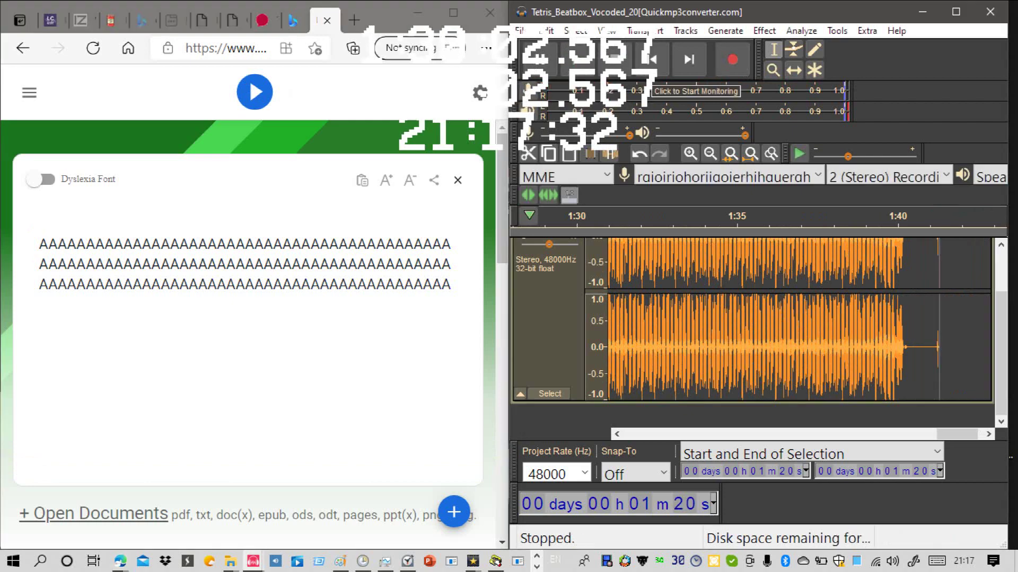
click(708, 318)
key(space)
key(space)
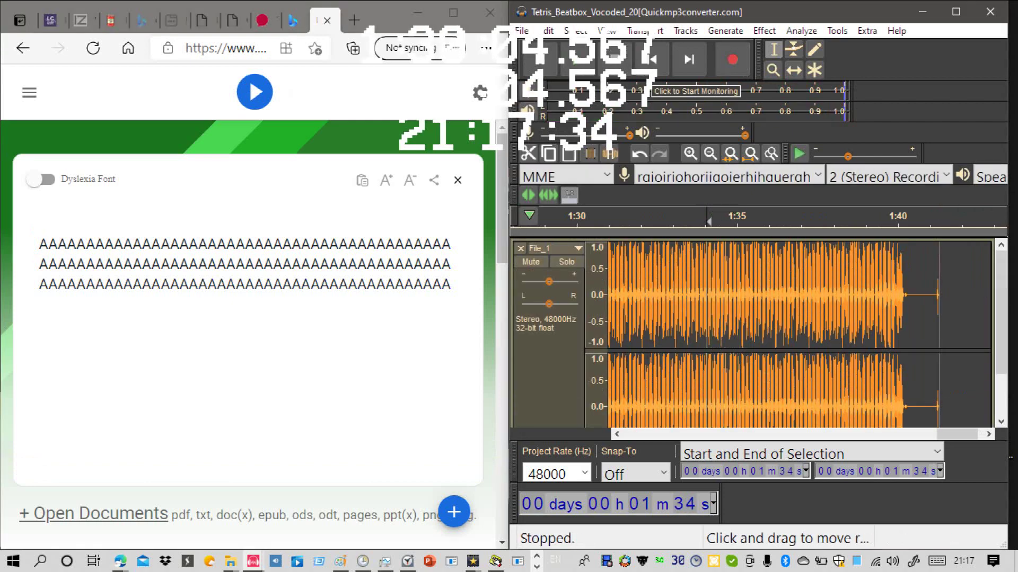
Step: Undo the last recording and return to the end of the remaining audio at about 1:20
key(ctrl+z)
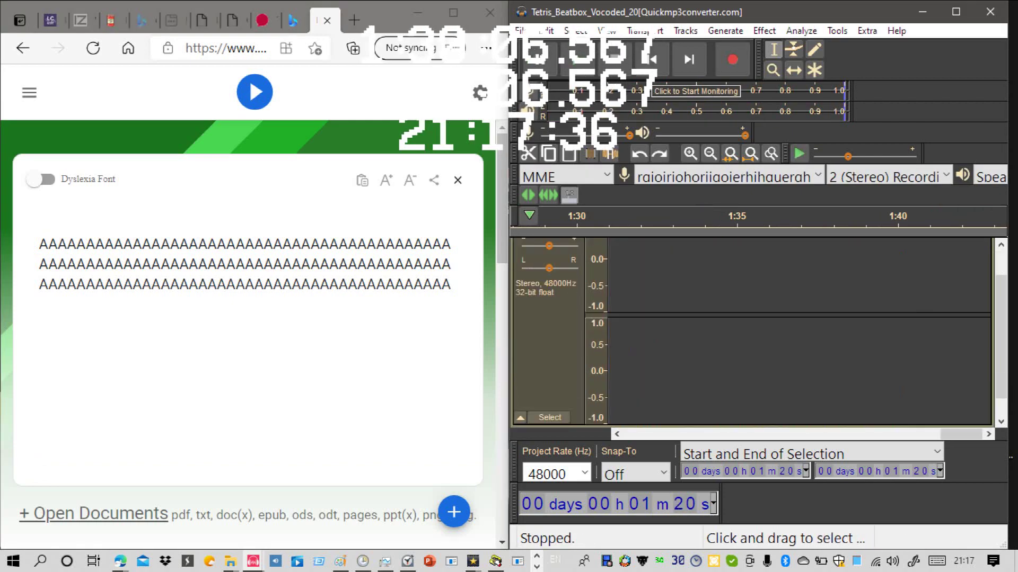
drag(961, 434, 835, 434)
drag(898, 434, 901, 434)
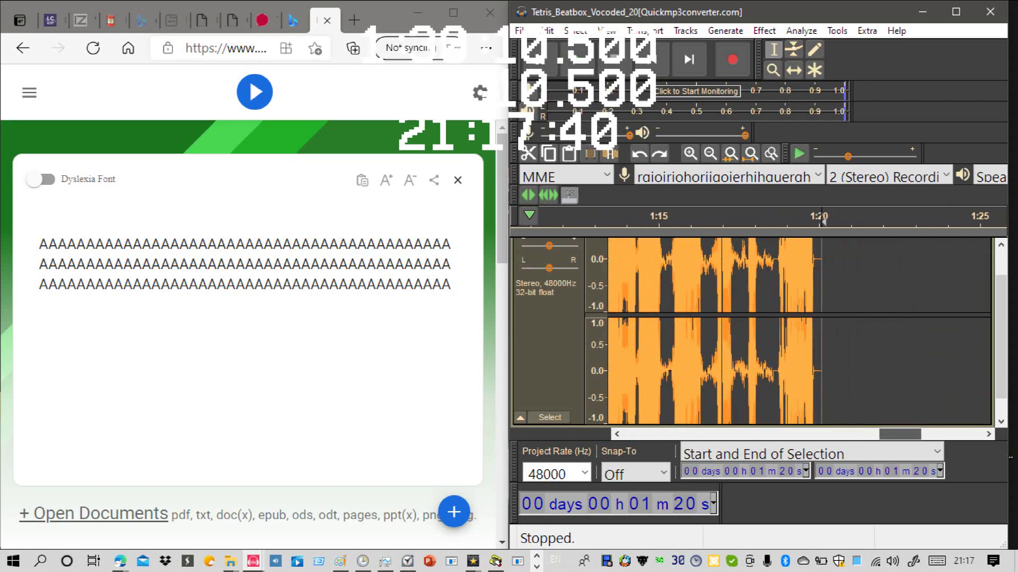
Step: Set the recording device to Stereo Mix (Realtek(R) Audio), with the cursor at the end of the audio near 1:20
click(730, 176)
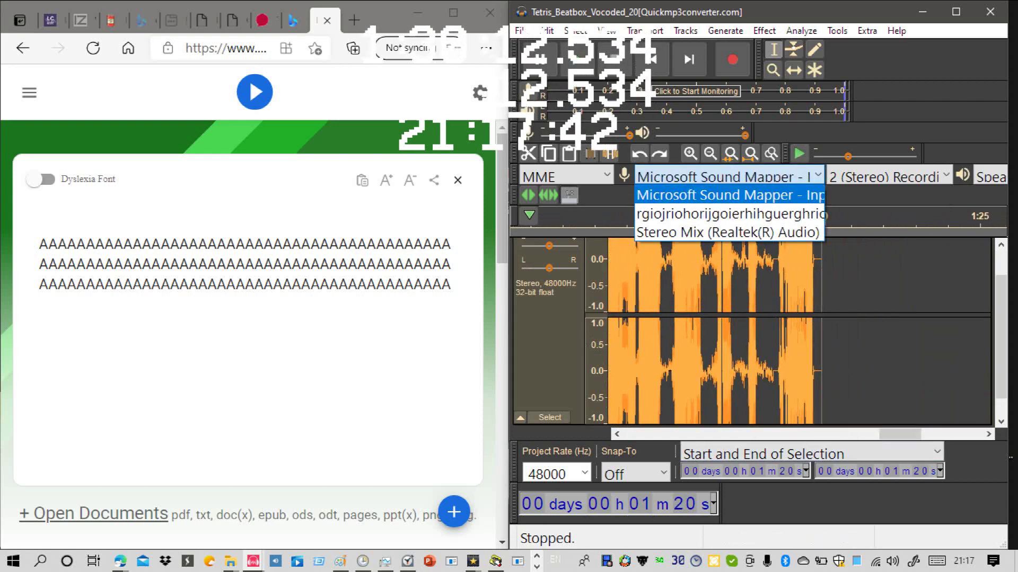
click(821, 217)
click(663, 218)
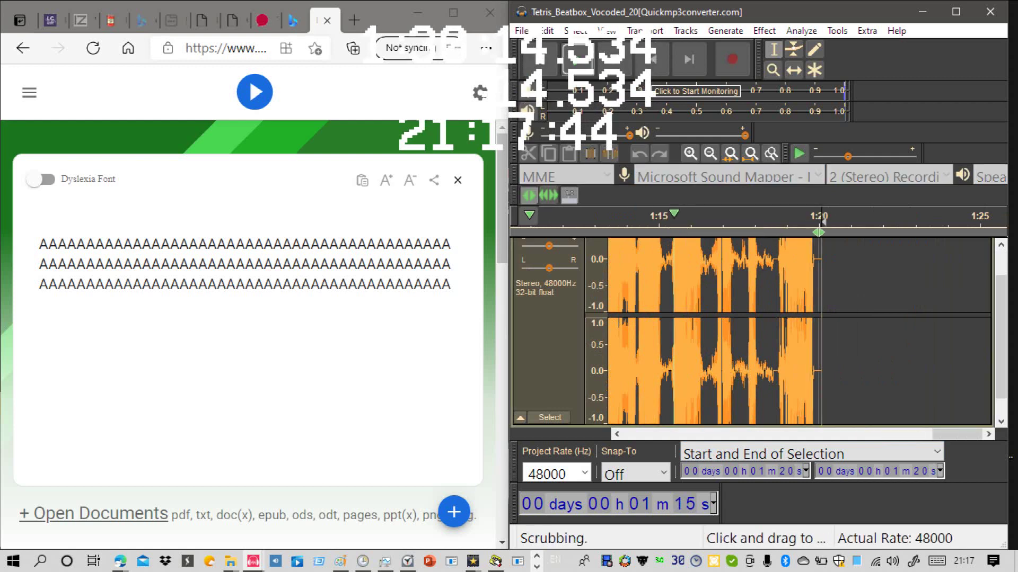
scroll(829, 318, up, 1)
click(717, 221)
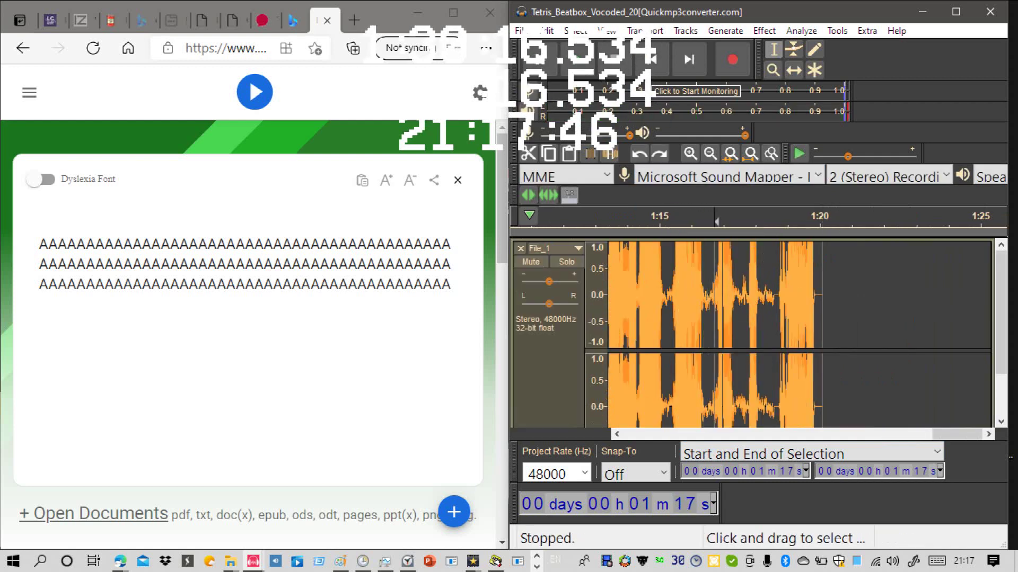
click(825, 318)
click(827, 218)
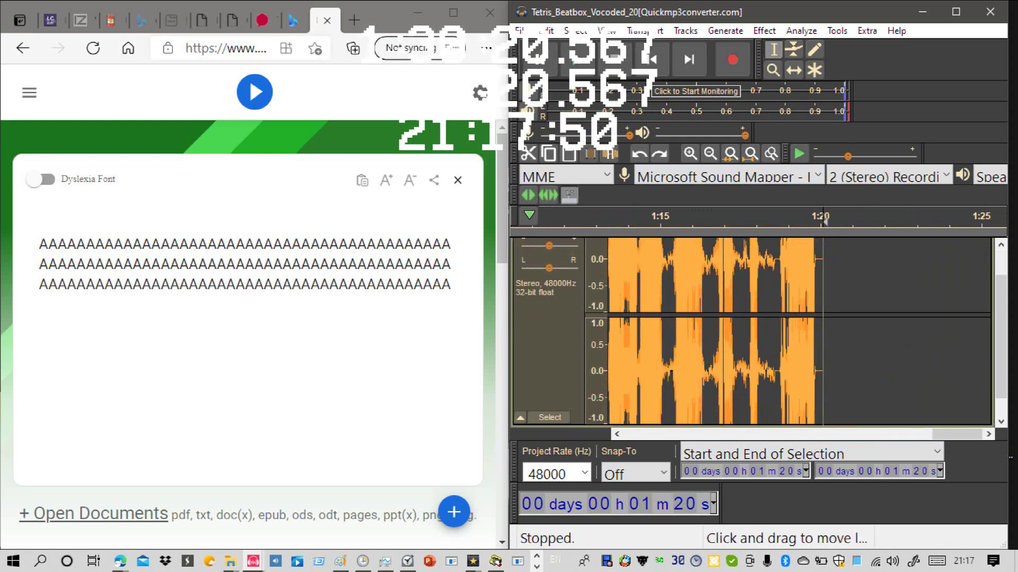
click(726, 178)
click(720, 231)
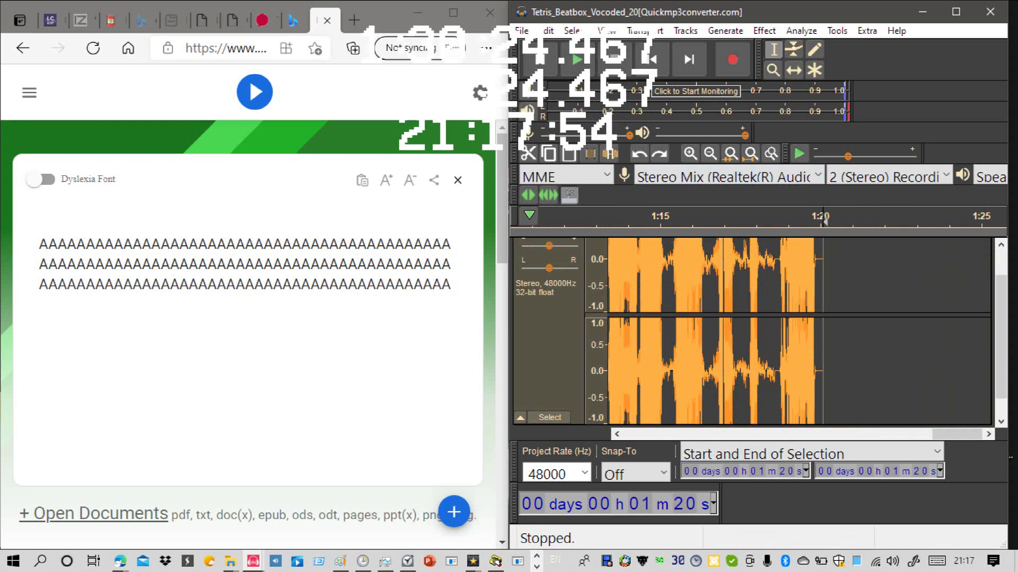
Step: Shorten the text-to-speech text to a single line of 23 capital A letters
drag(450, 284, 151, 244)
key(BackSpace)
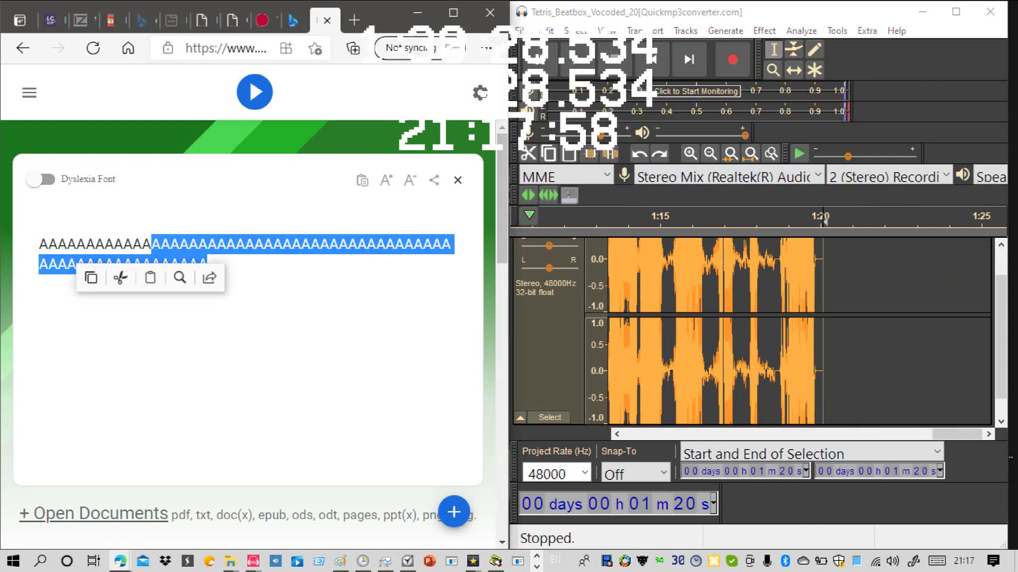
key(BackSpace)
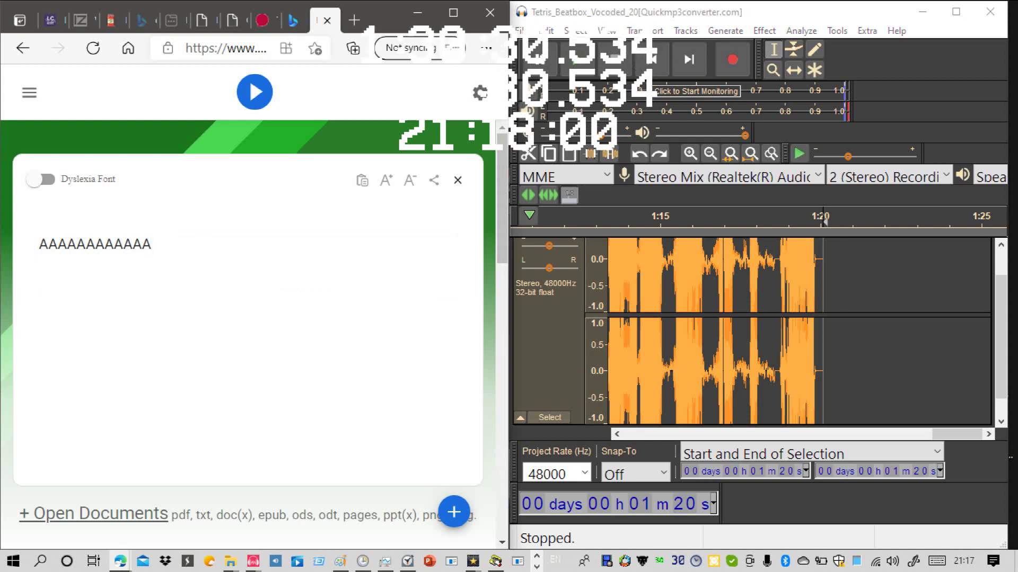
text(AAAA)
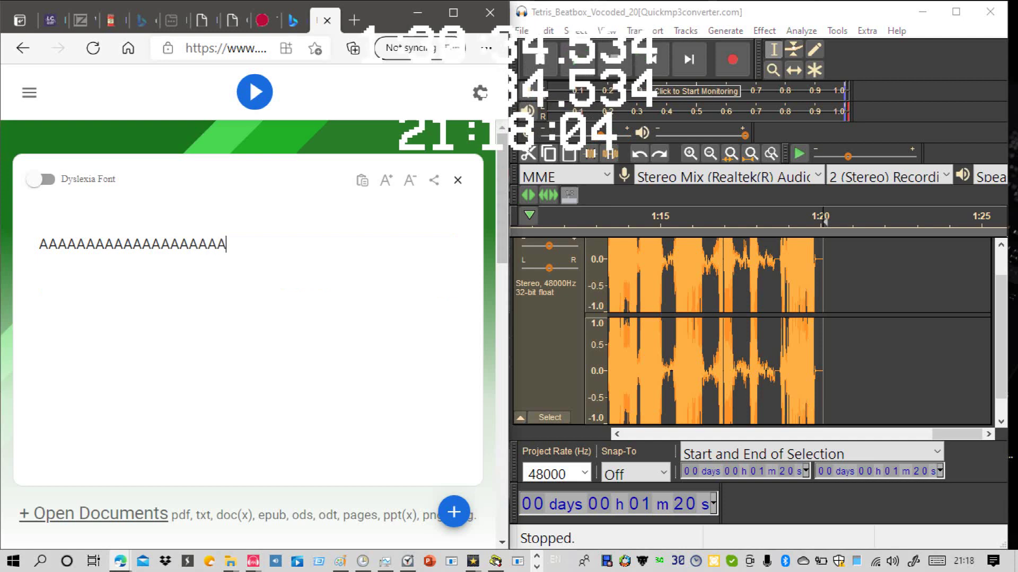
text(AAA)
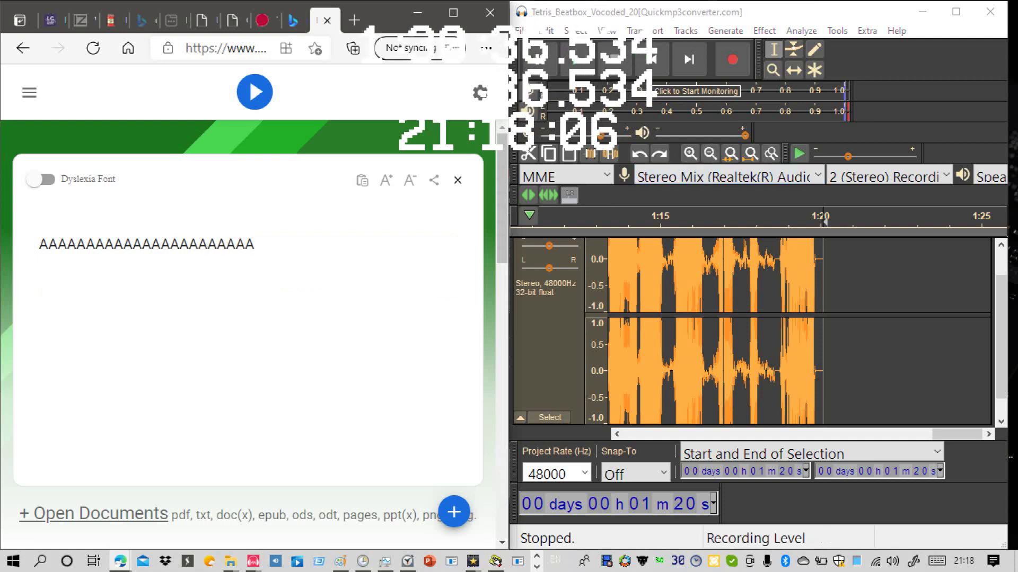
Step: Record the text-to-speech reading of the single A line onto the end of the track
click(732, 59)
click(255, 91)
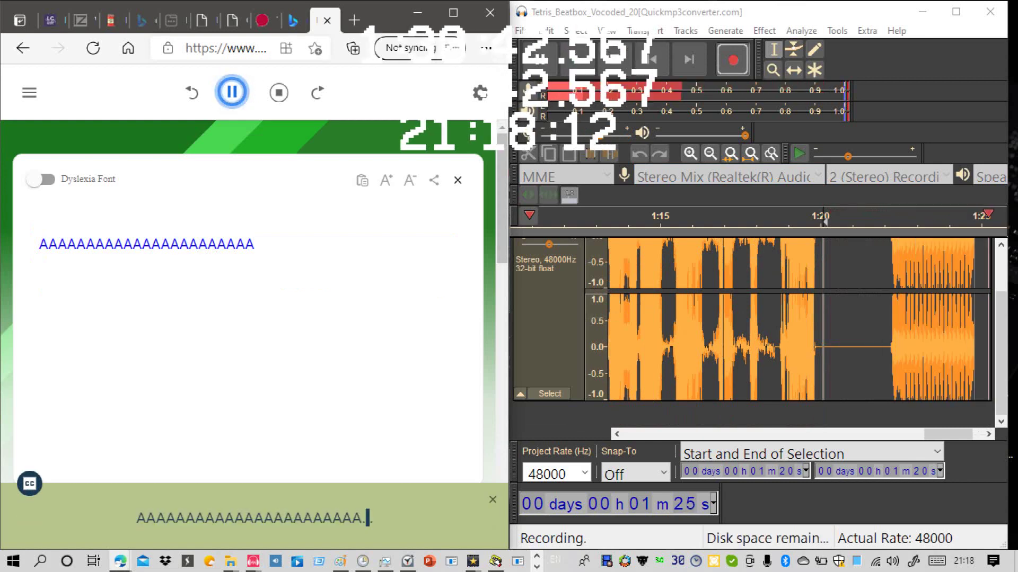
click(615, 59)
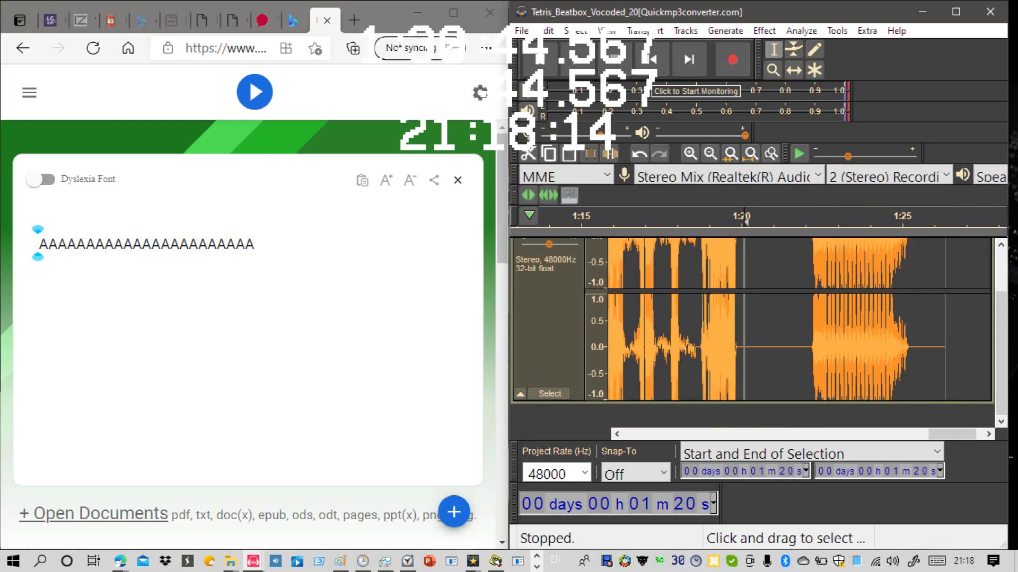
Step: Cut the silent gap between the existing audio and the new recording, so the recording starts at about 1:20
drag(810, 328, 758, 329)
click(528, 153)
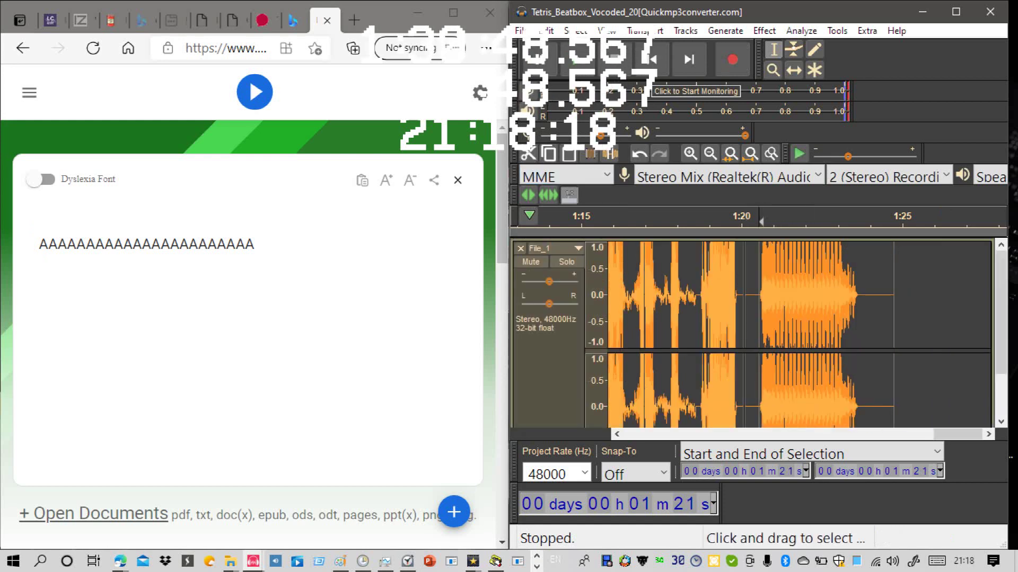
scroll(761, 329, down, 1)
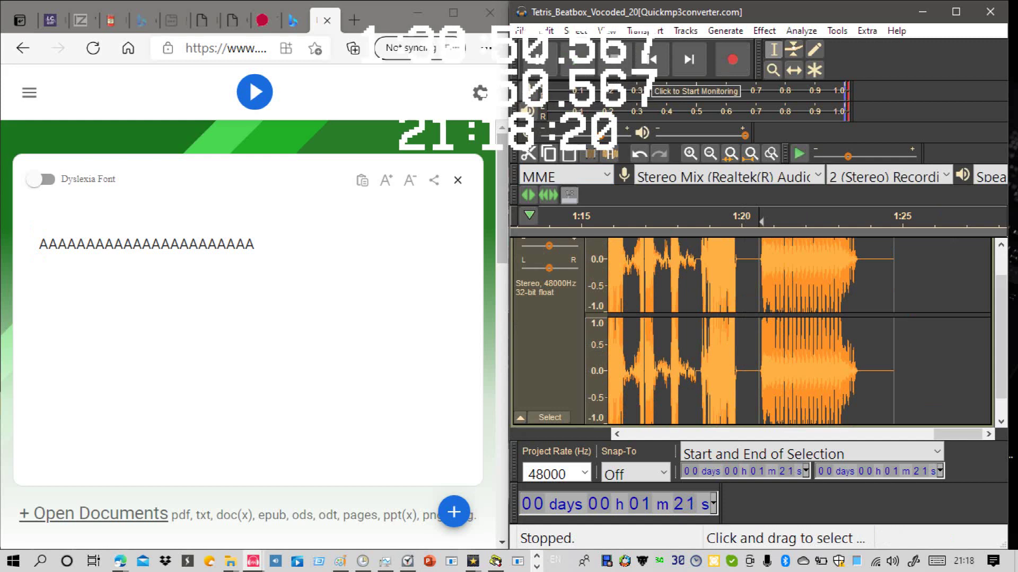
mouse_move(740, 329)
mouse_down()
mouse_move(763, 328)
mouse_move(754, 329)
mouse_up()
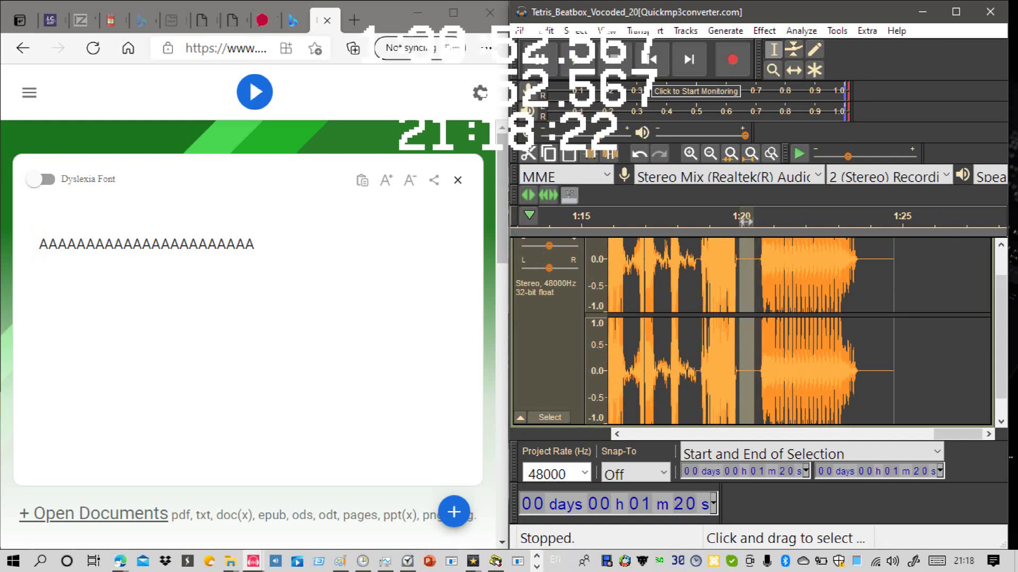
scroll(745, 222, up, 1)
key(ctrl+x)
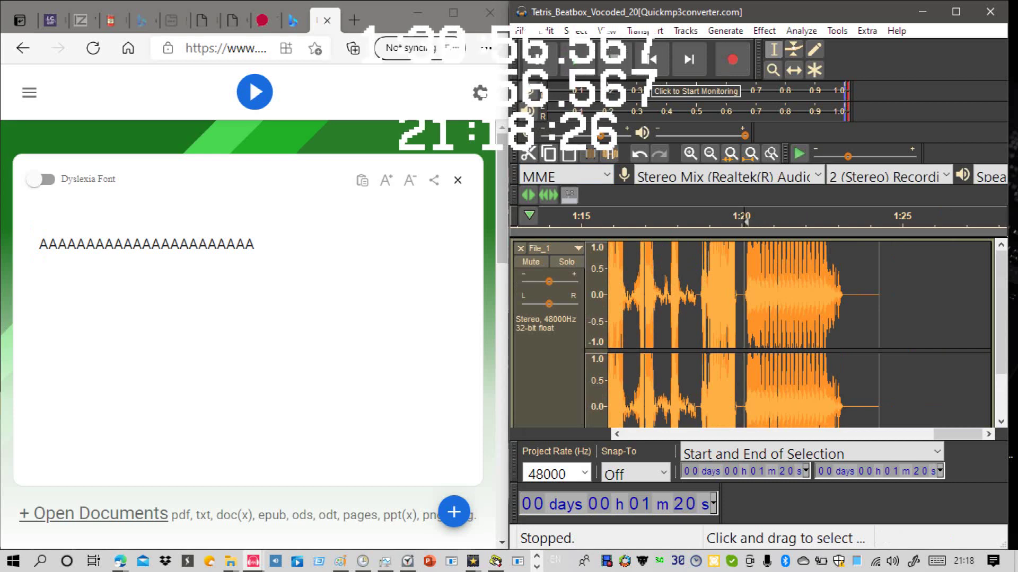
drag(744, 296, 737, 297)
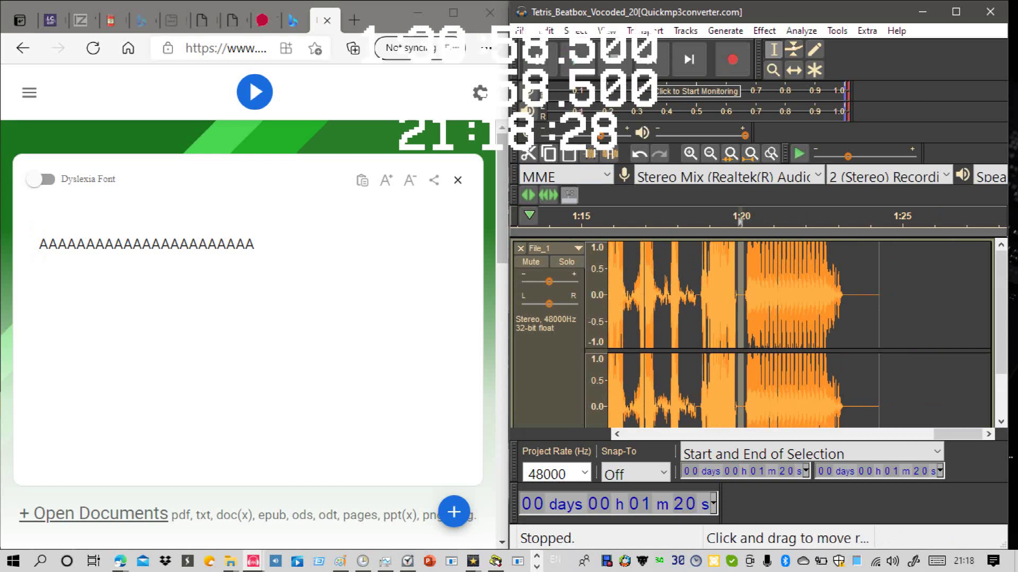
click(529, 153)
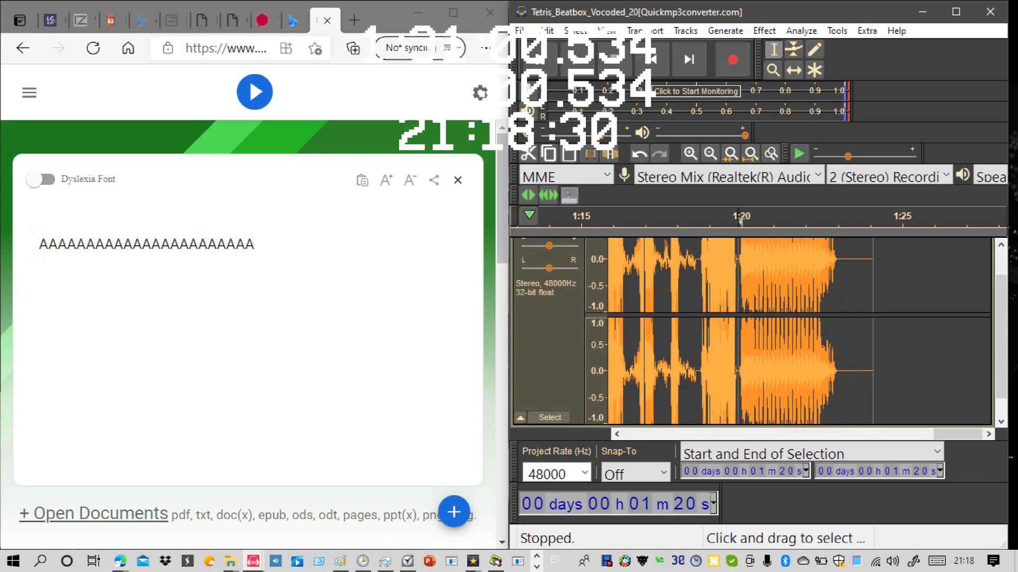
Step: Play back the join between the existing audio and the new recording around 1:20
click(694, 297)
key(space)
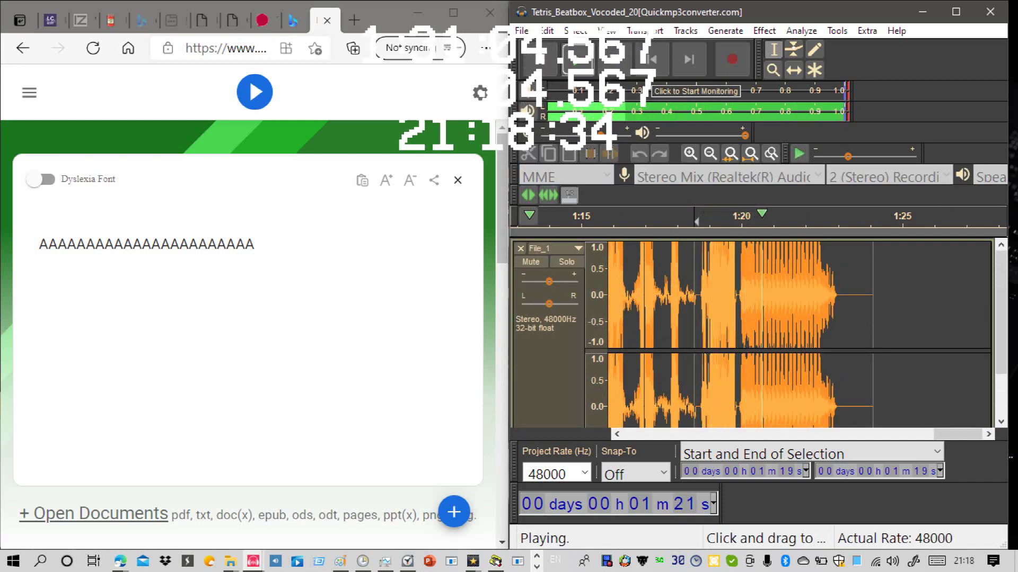
key(space)
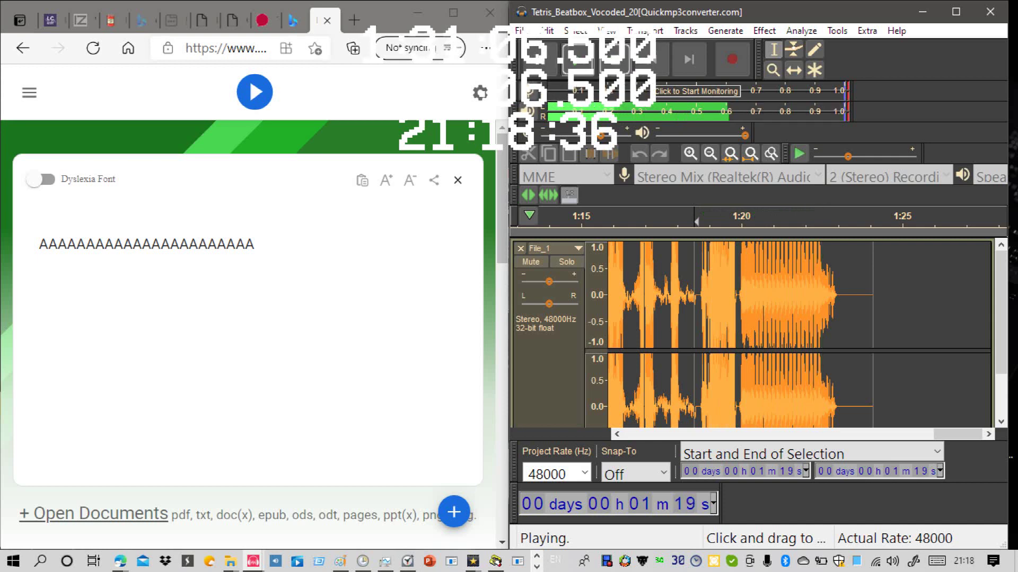
click(737, 297)
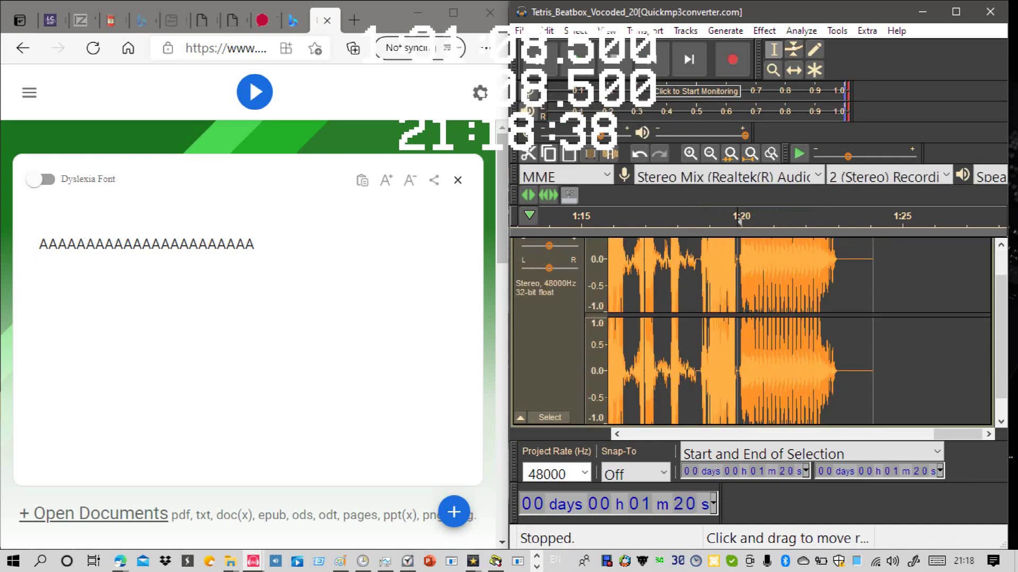
key(space)
key(space)
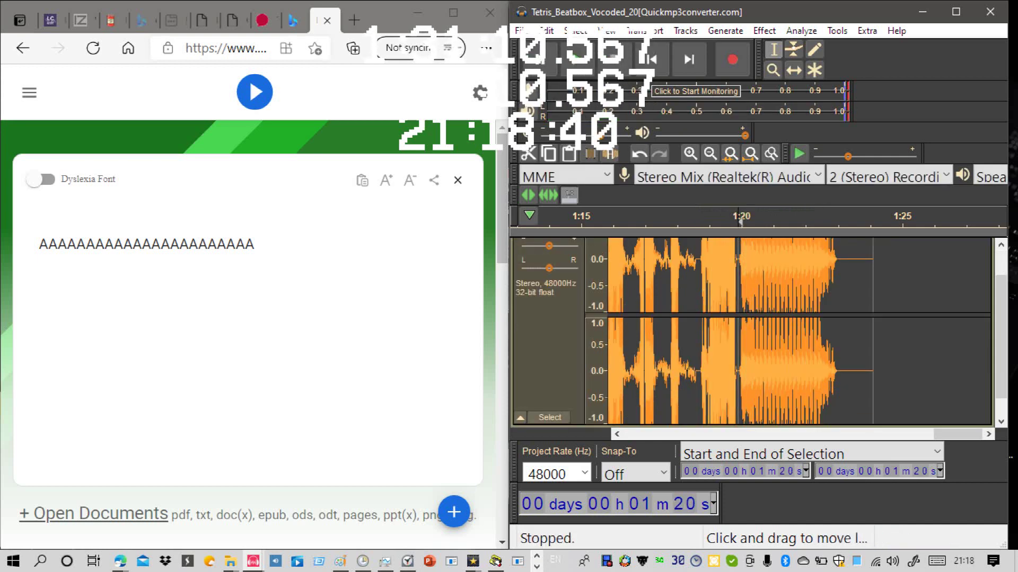
key(space)
key(space)
Step: Select the new recording from about 1:20 to 1:23 and open the Change Pitch effect for it
drag(737, 296, 836, 297)
key(space)
click(764, 31)
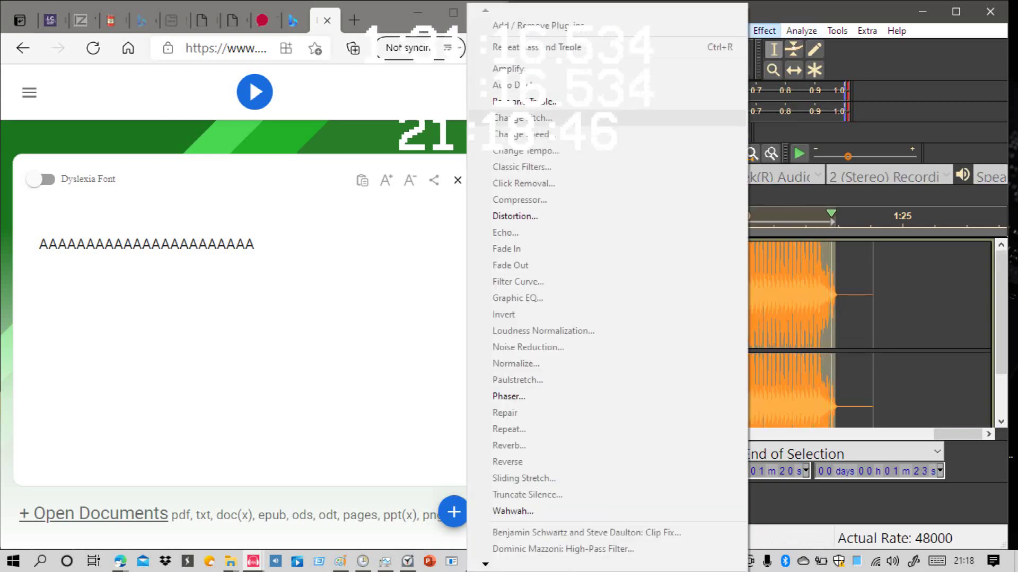
click(522, 118)
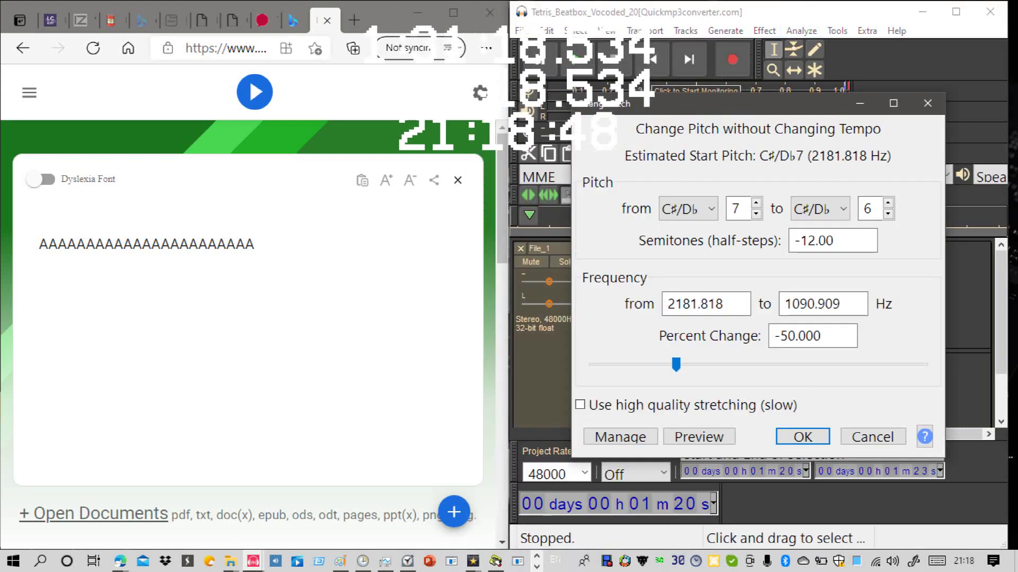
Step: Apply a pitch change of -13 percent to the selected recording after previewing it, and play back the result
double_click(800, 336)
key(BackSpace)
text(-1)
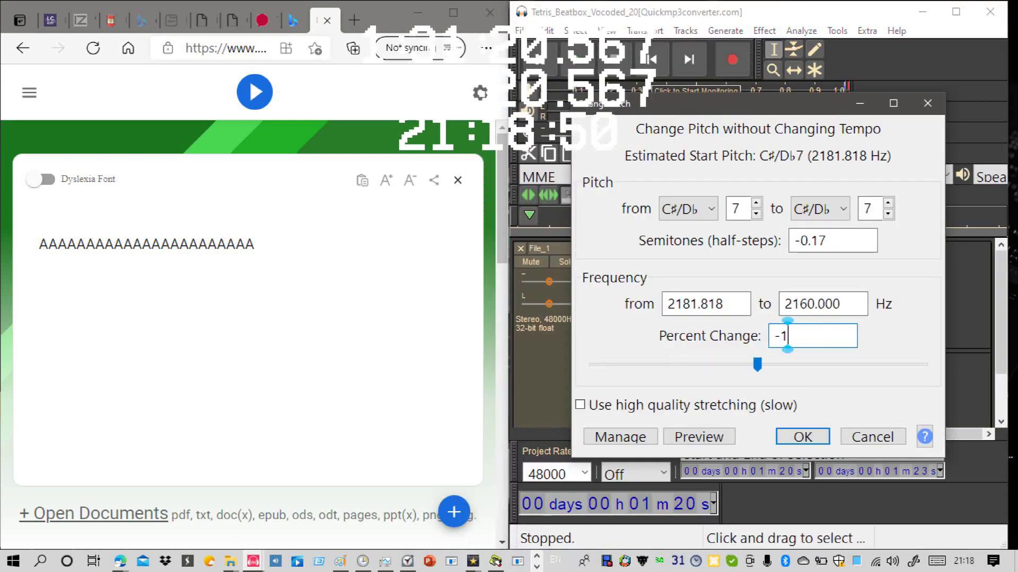
text(3)
key(Tab)
key(Tab)
key(Tab)
key(Tab)
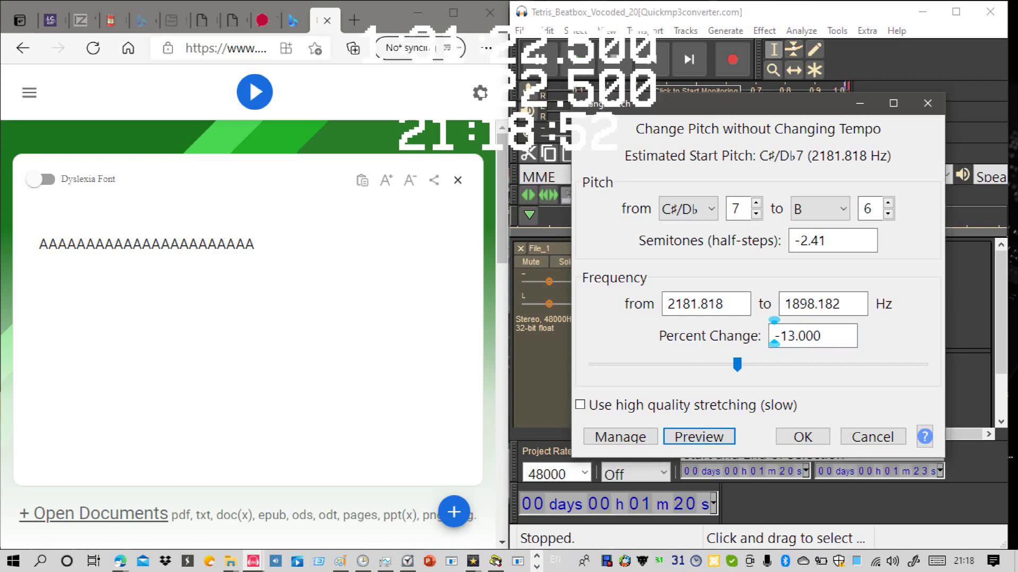
key(Return)
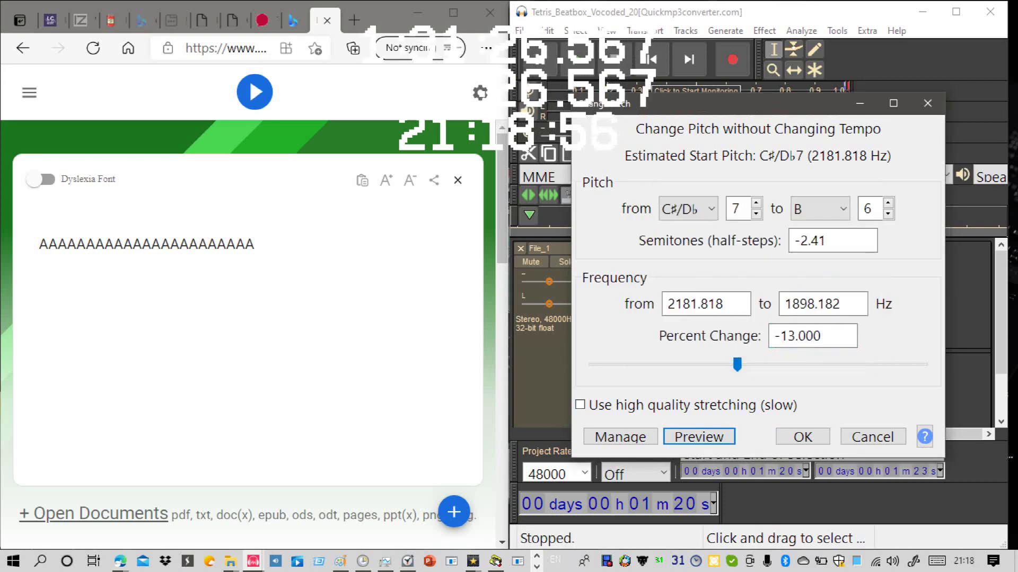
click(803, 437)
key(space)
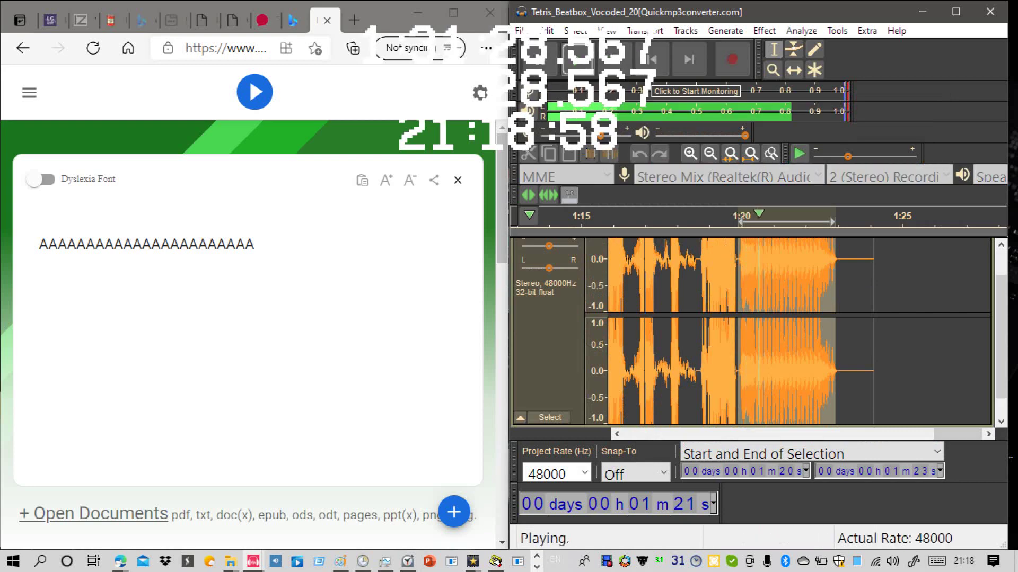
click(615, 59)
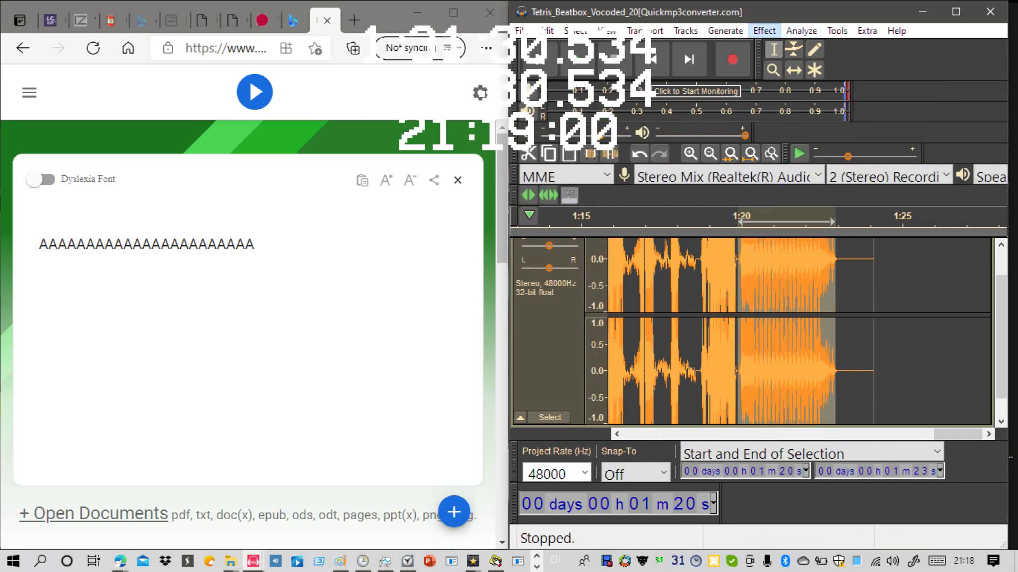
Step: Apply Hard Overdrive distortion to the selected recording with distortion amount 100 and output level 100
click(764, 30)
click(509, 212)
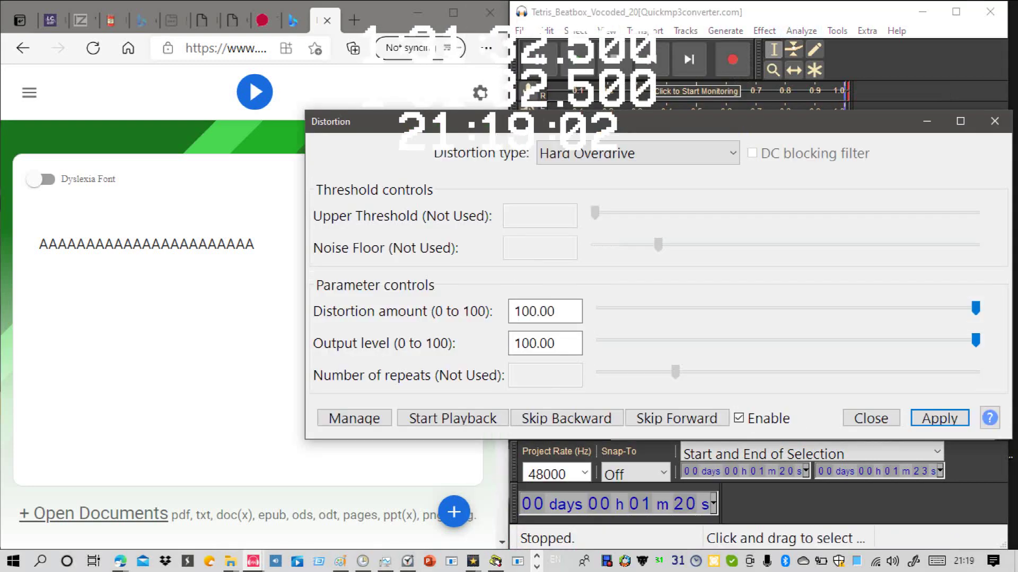
click(939, 418)
click(940, 418)
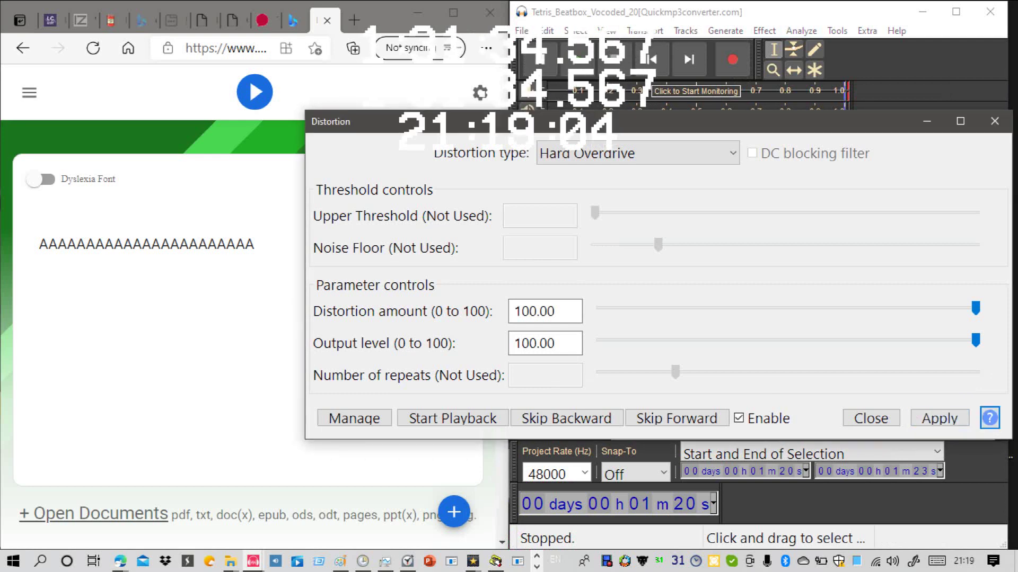
Step: Close the Distortion effect, undo the last two changes to the selected recording, and play back the result
click(994, 121)
key(space)
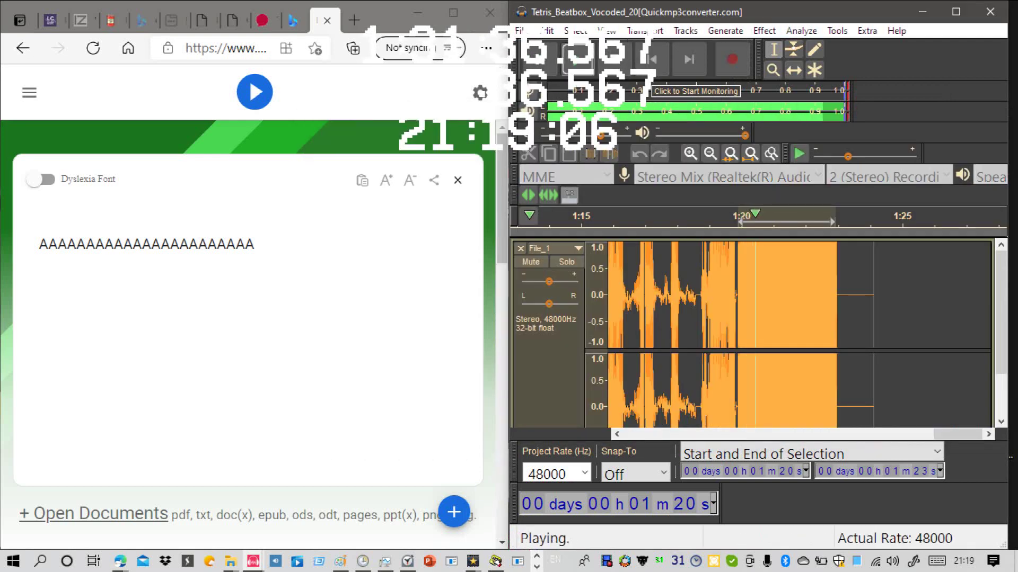
key(space)
key(ctrl+z)
key(ctrl+z)
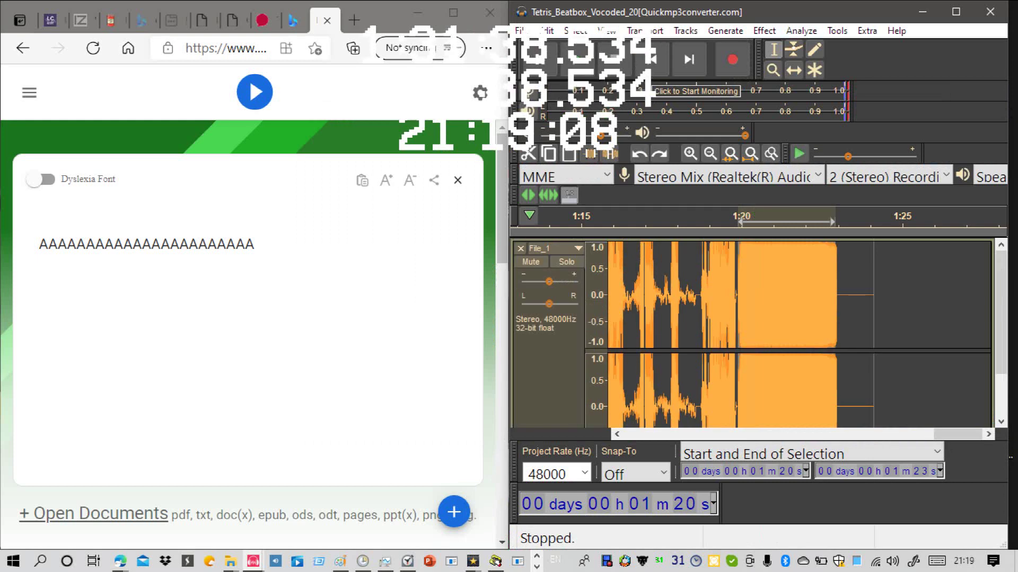
key(space)
key(space)
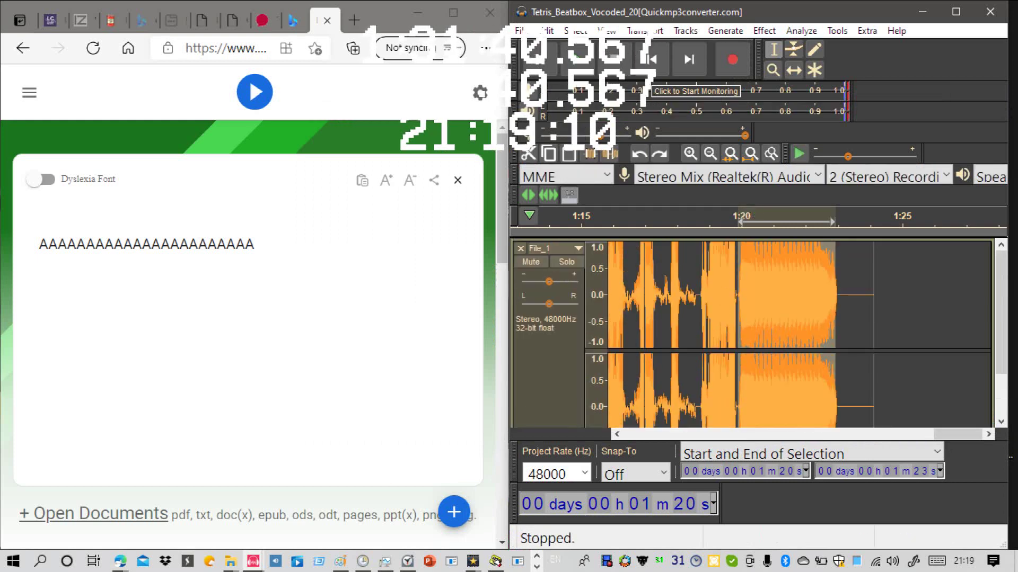
key(space)
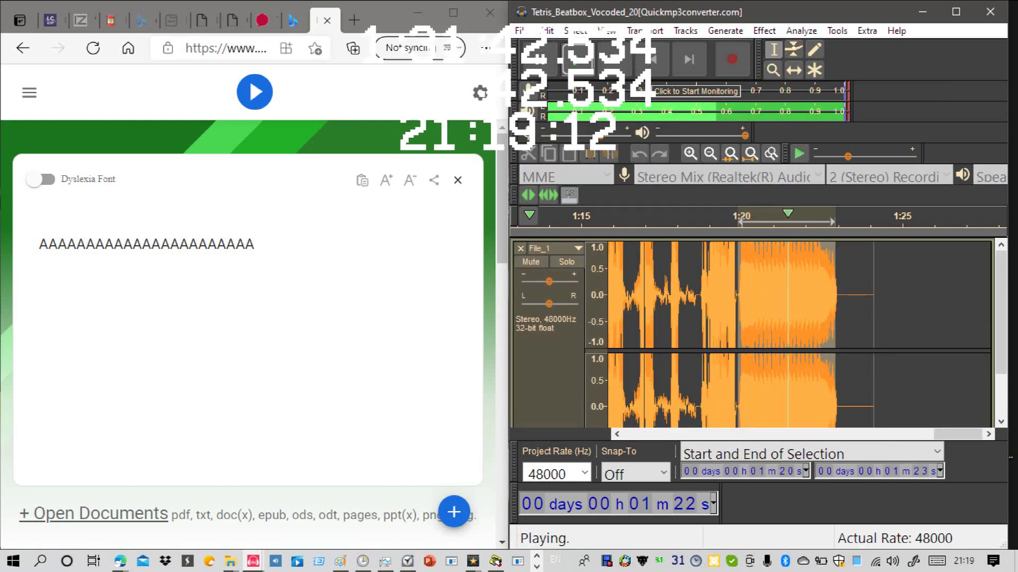
key(space)
Step: Apply Bass and Treble to the selected recording with bass 30 dB, treble 0 dB and volume -7 dB, previewing it first
click(765, 31)
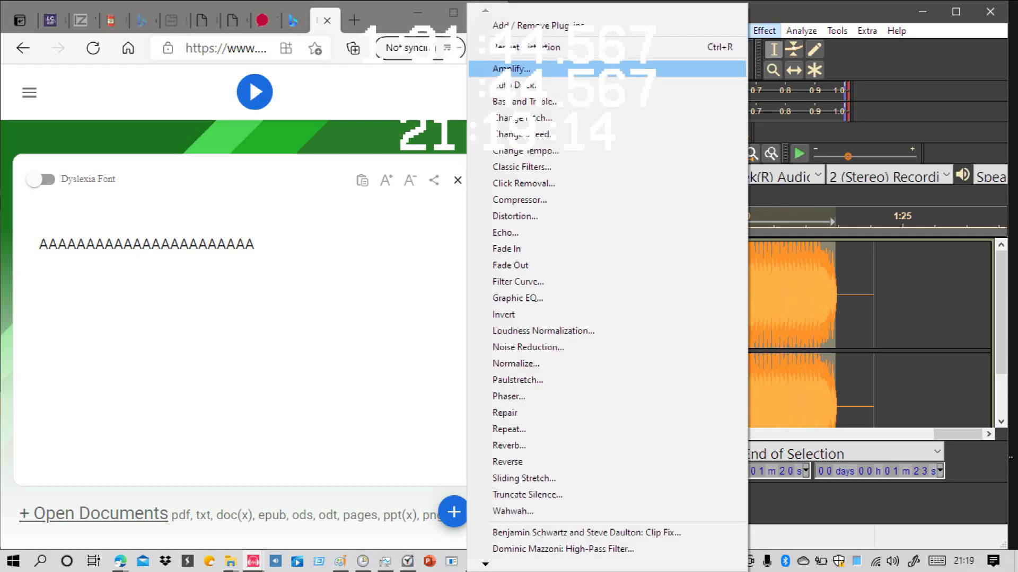
click(742, 100)
click(453, 380)
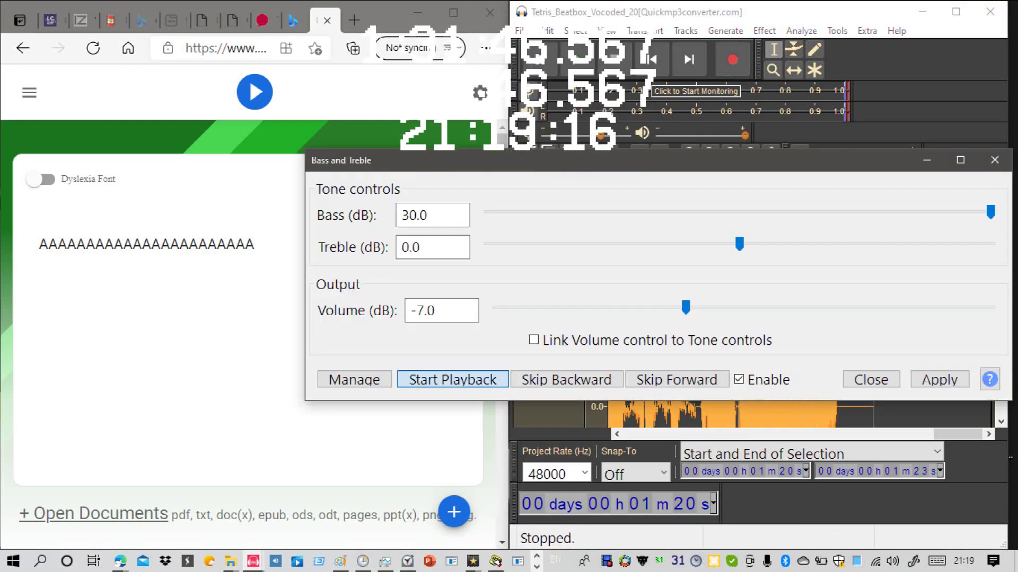
click(461, 381)
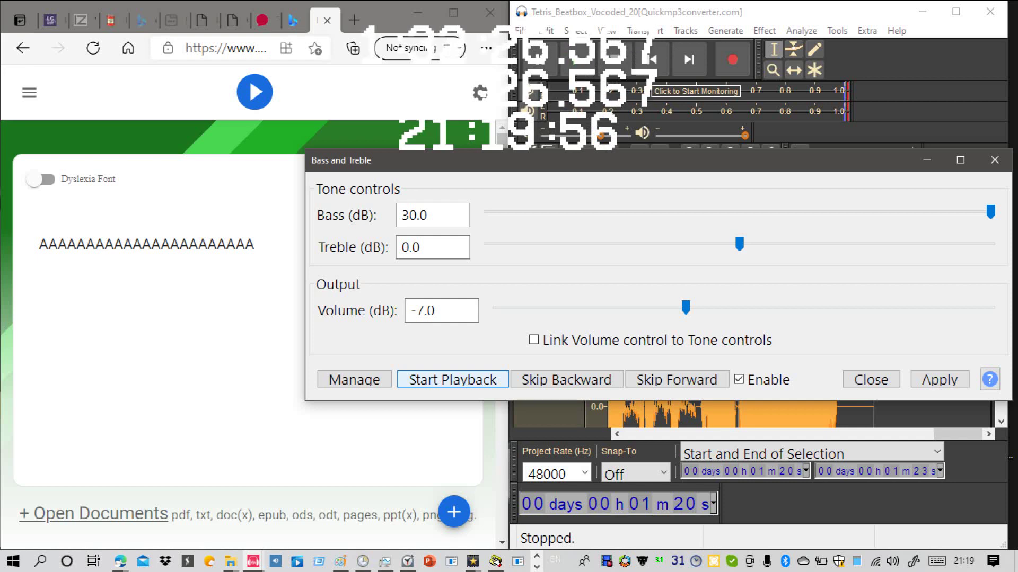
key(space)
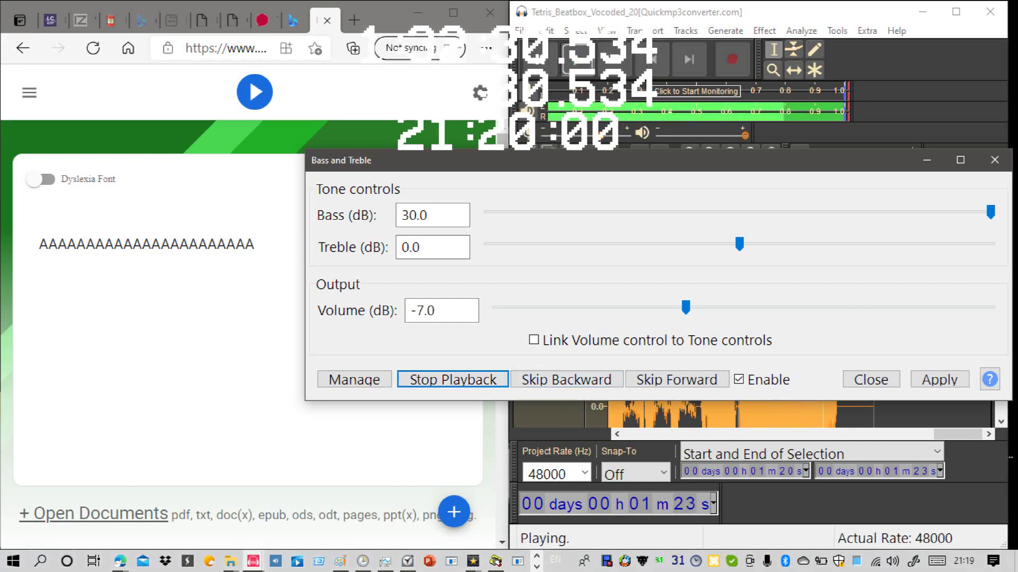
key(space)
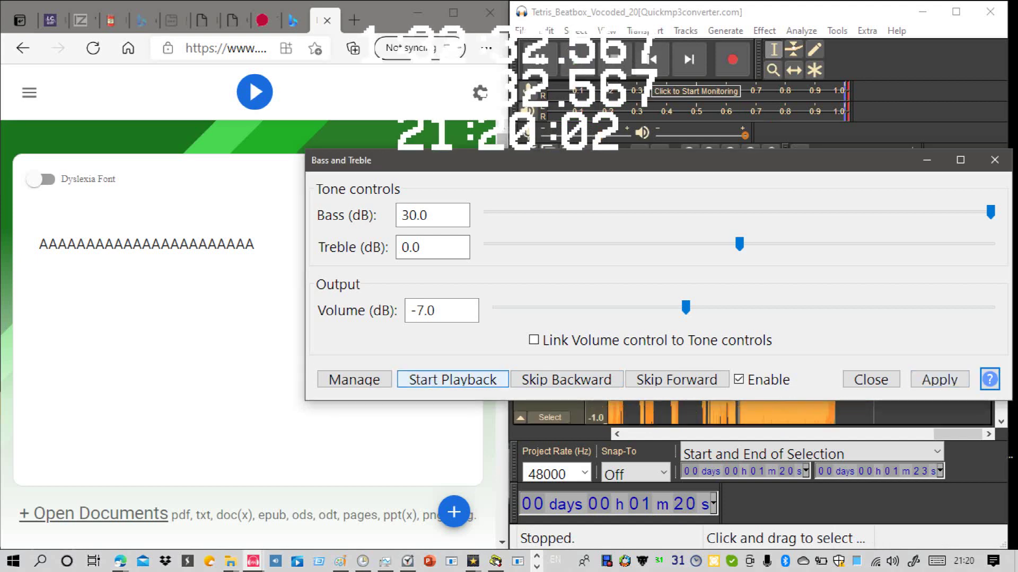
click(995, 160)
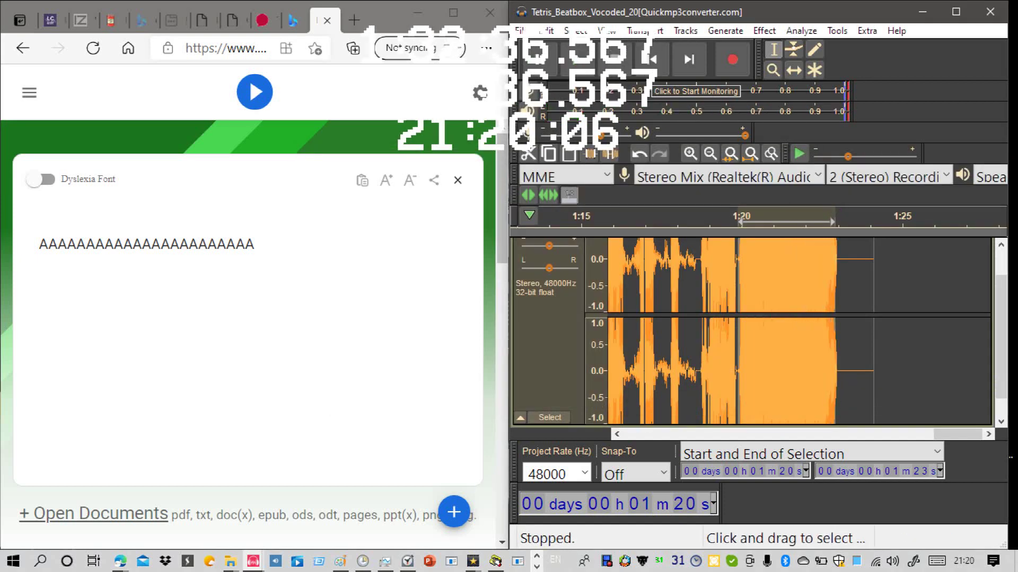
Step: Play back the track from about 1:19 across the join into the processed recording
click(700, 297)
key(space)
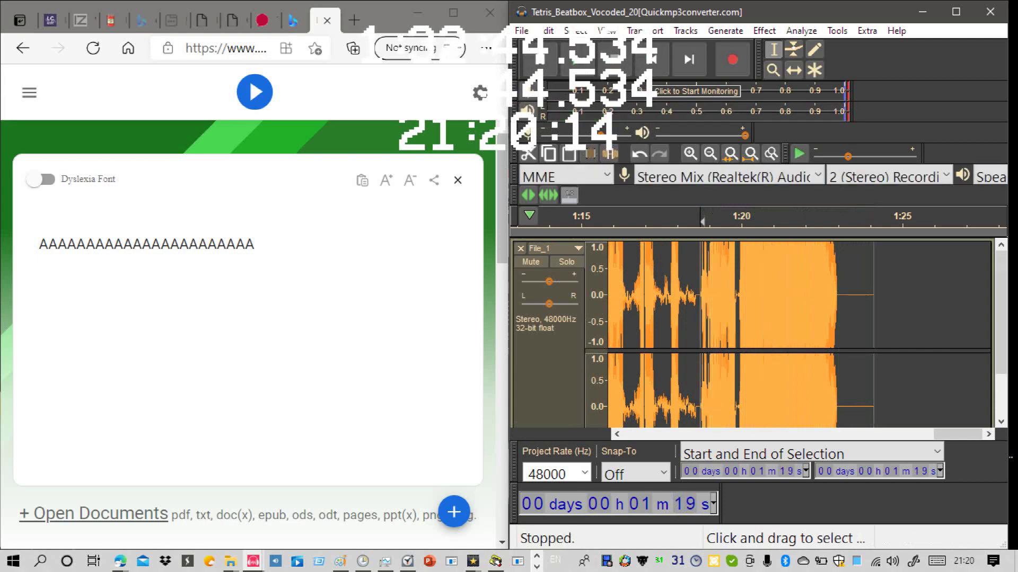
key(space)
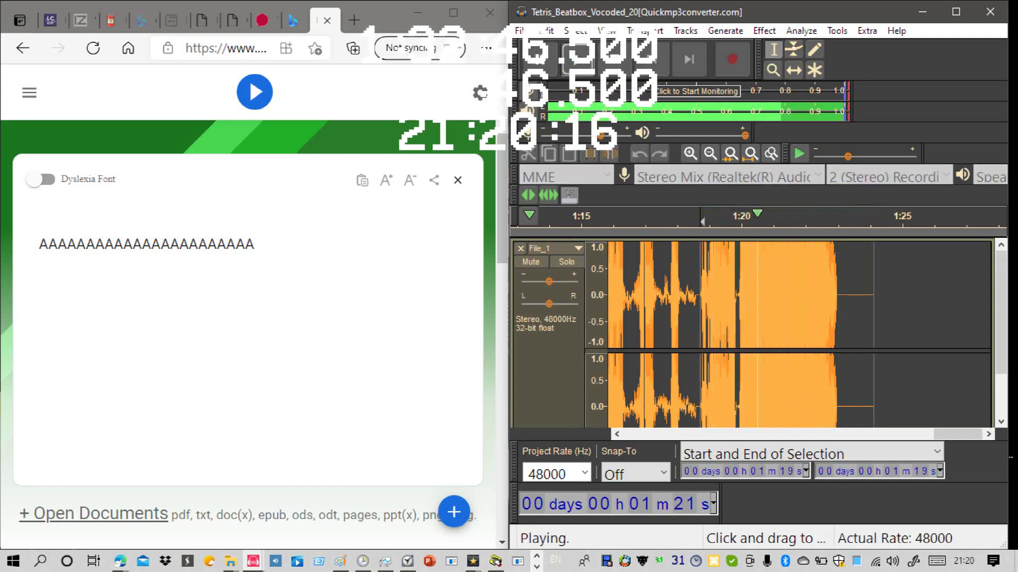
key(space)
key(space)
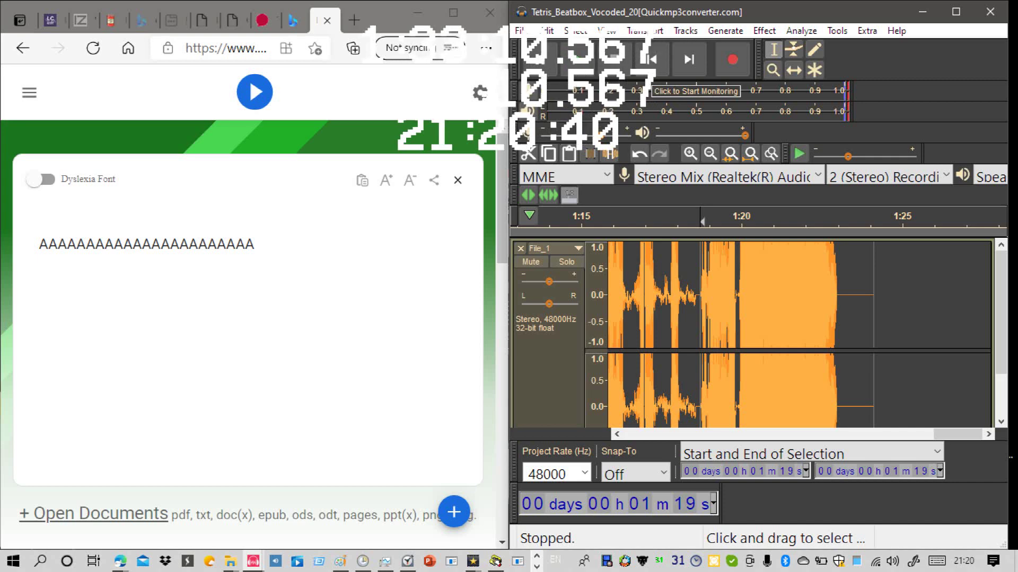
key(space)
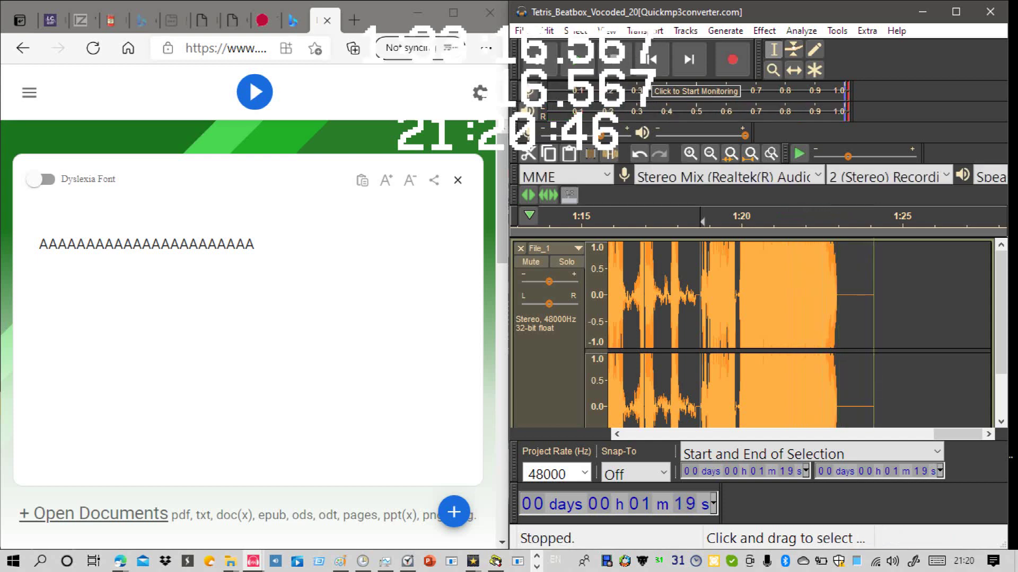
Step: Cut the trailing silence from about 1:23 to 1:24 at the end of the track
key(End)
drag(874, 318, 850, 318)
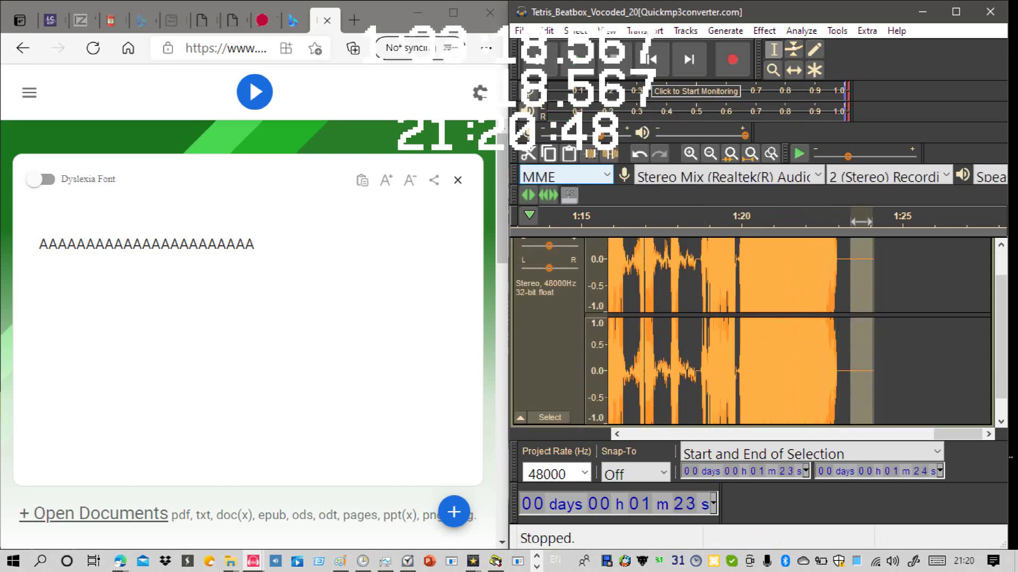
click(528, 154)
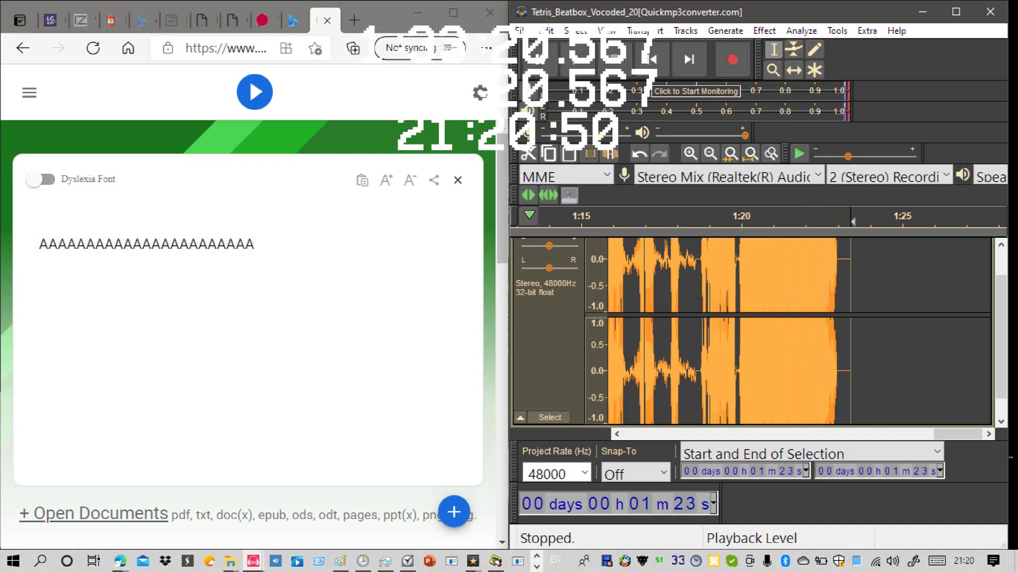
Step: Open a new empty audio project, minimize the browser, and place the new project window beside the beatbox project
click(522, 31)
key(Escape)
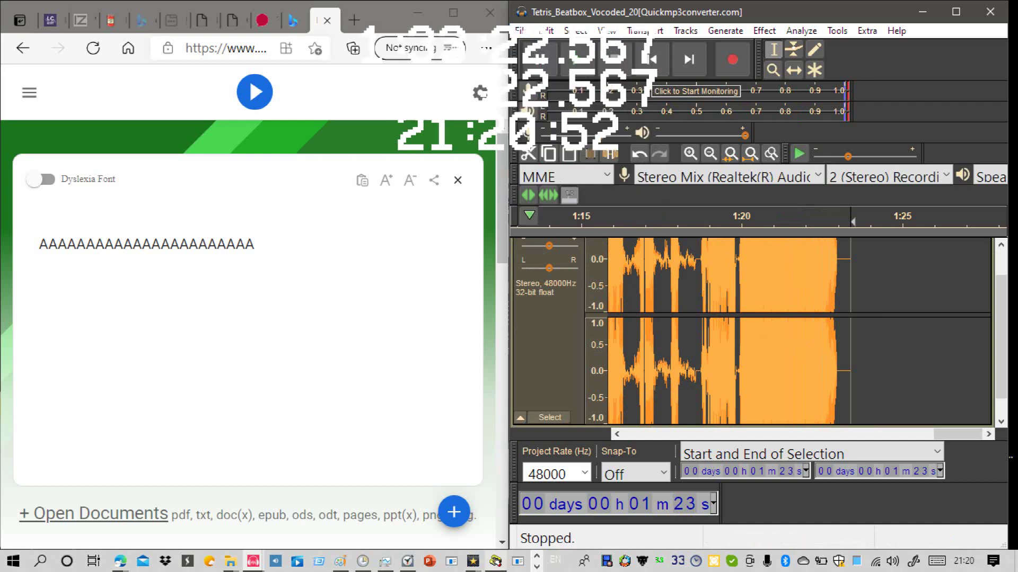
mouse_move(496, 561)
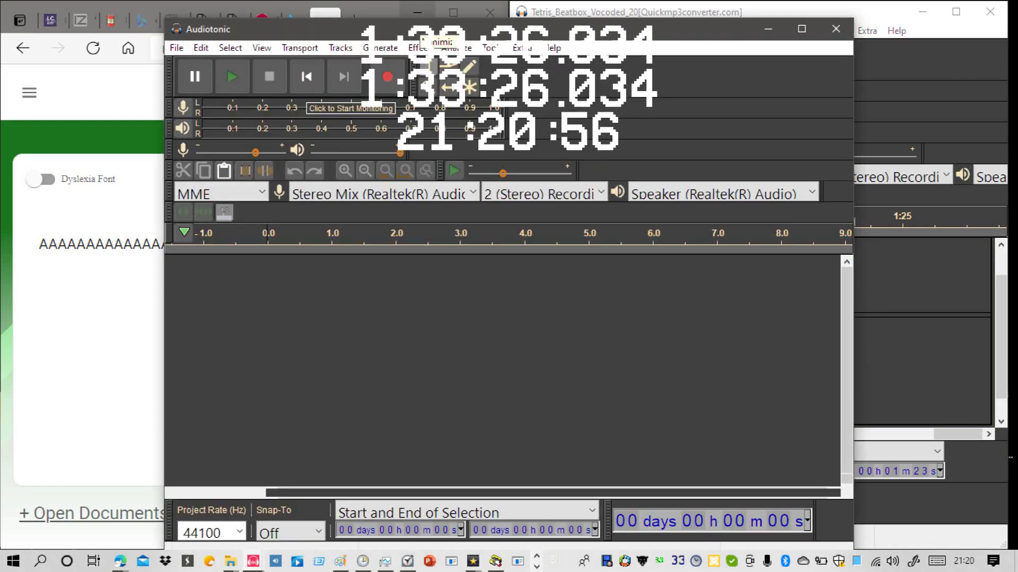
click(417, 13)
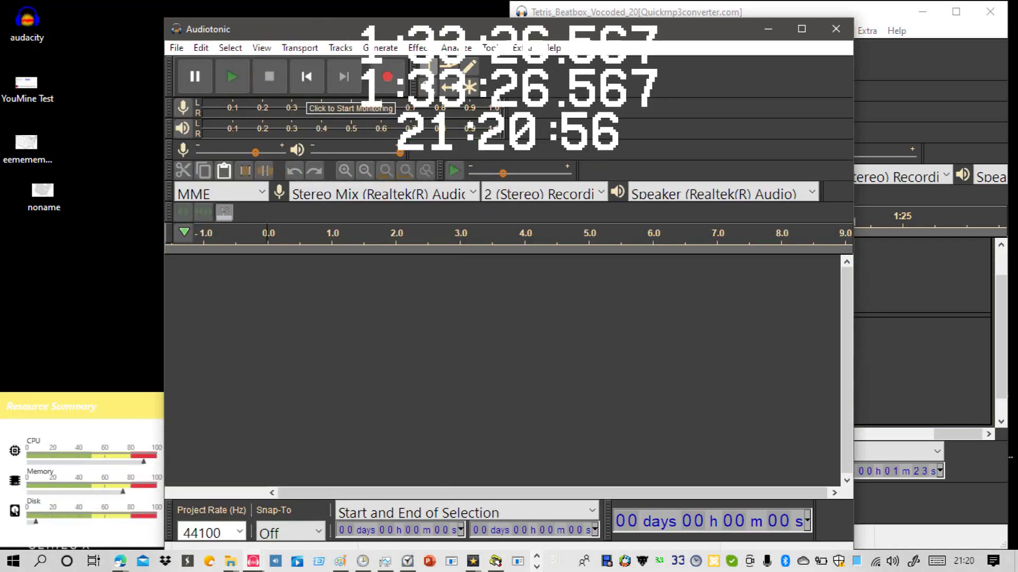
drag(496, 31, 0, 258)
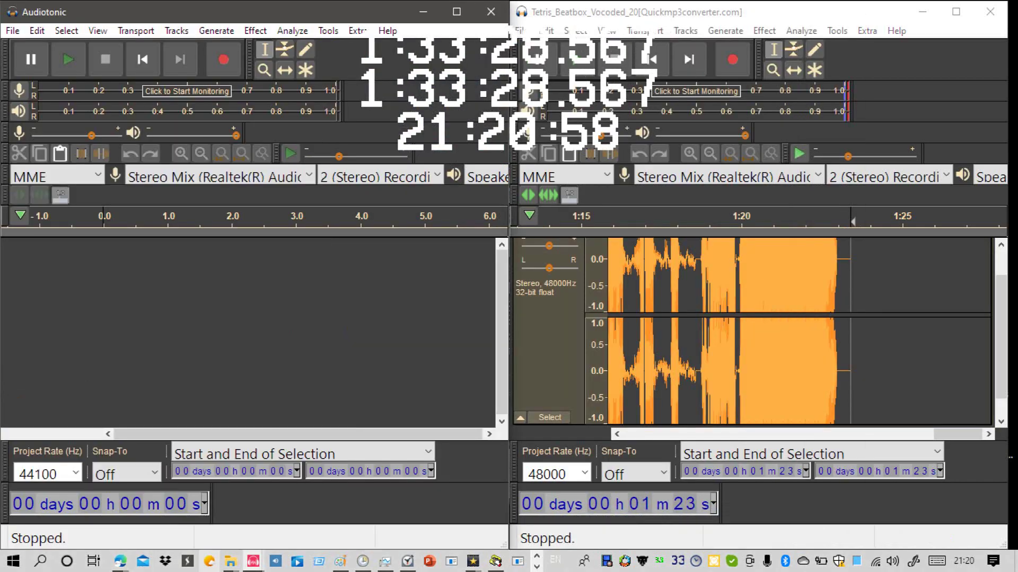
Step: Switch to File Explorer, open the Stuff folder, and browse its contents for sound material
click(230, 561)
click(185, 505)
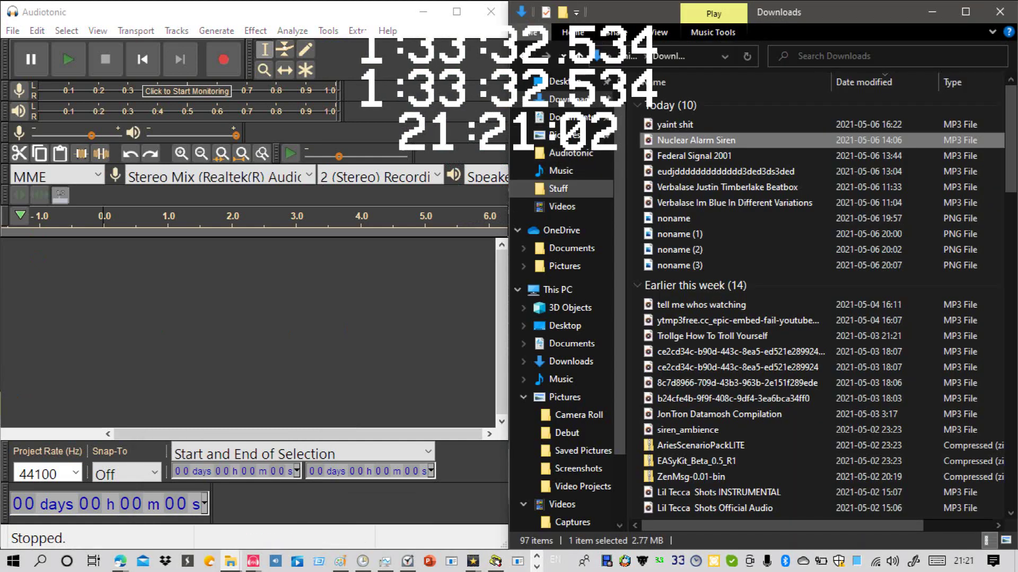
click(558, 189)
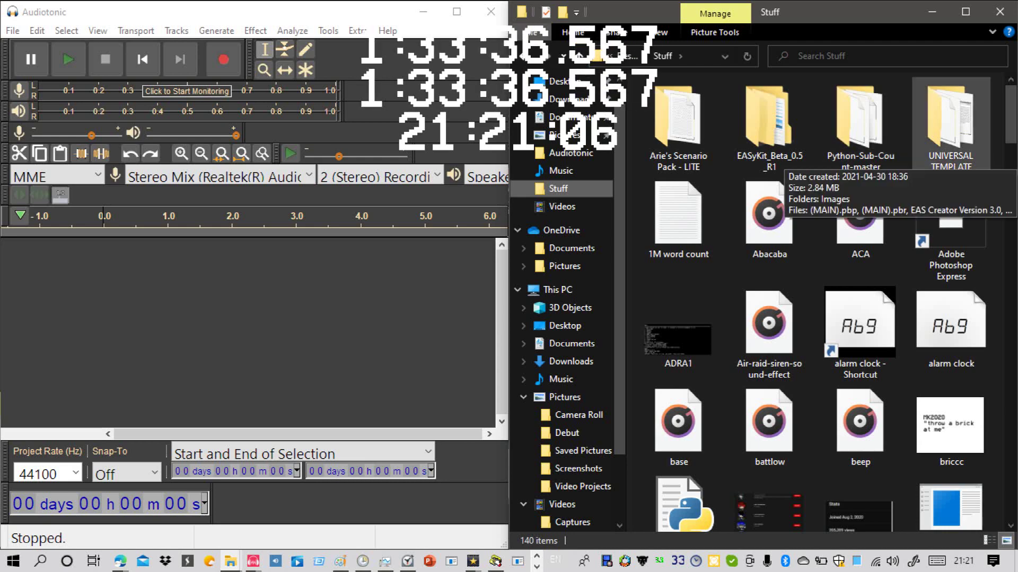
scroll(859, 127, down, 2)
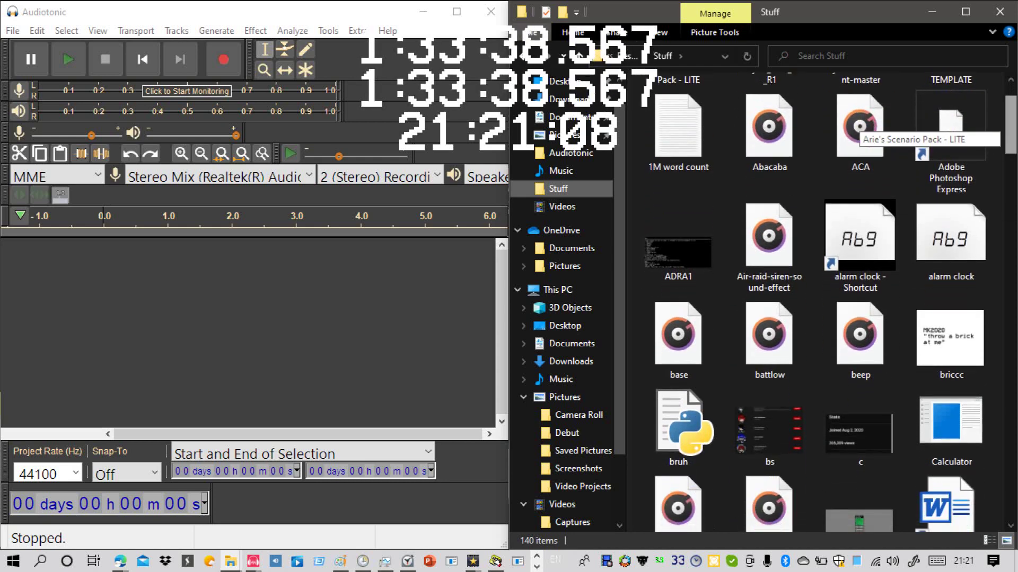
scroll(859, 127, down, 5)
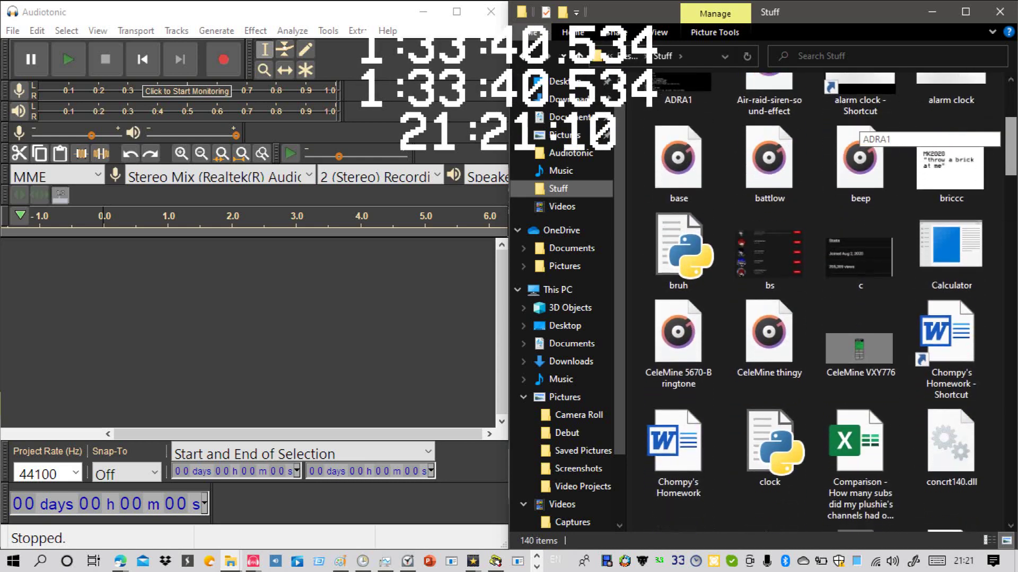
scroll(858, 130, down, 2)
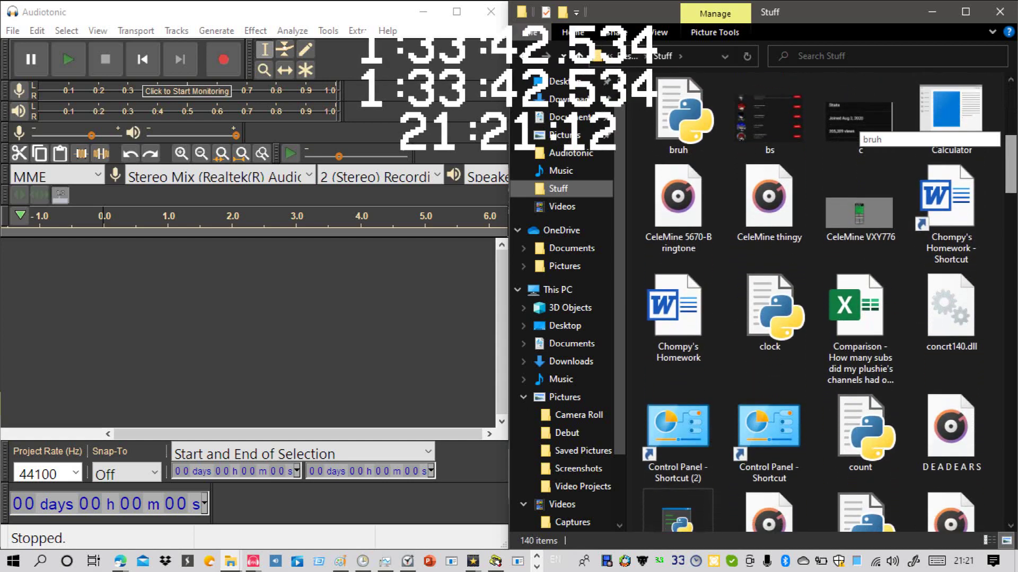
scroll(858, 130, down, 10)
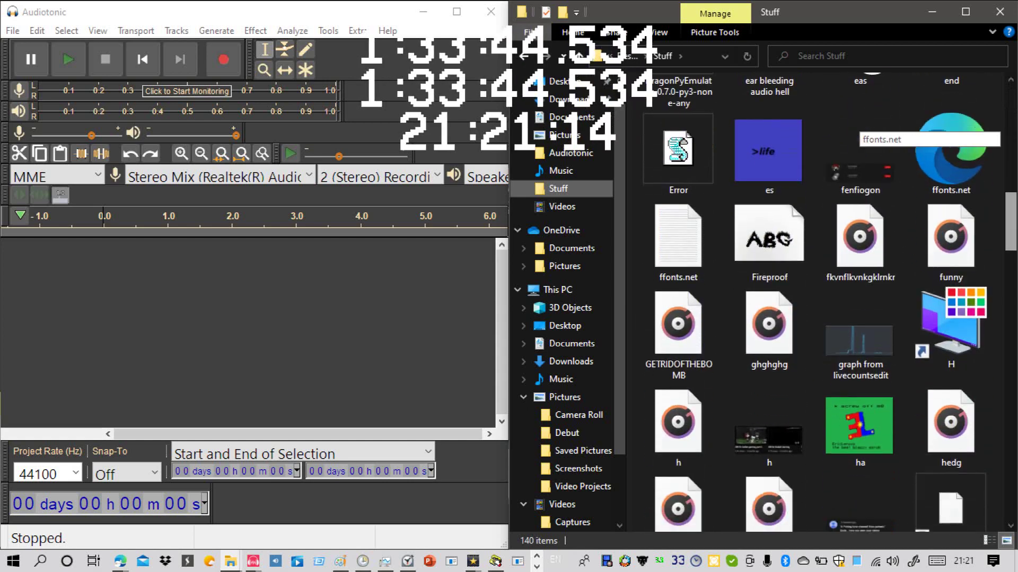
scroll(859, 130, up, 17)
Step: Open the EASyKit_Beta_0.5_R1 folder and go down through its subfolders to Weather Radio Alert Tones
click(769, 127)
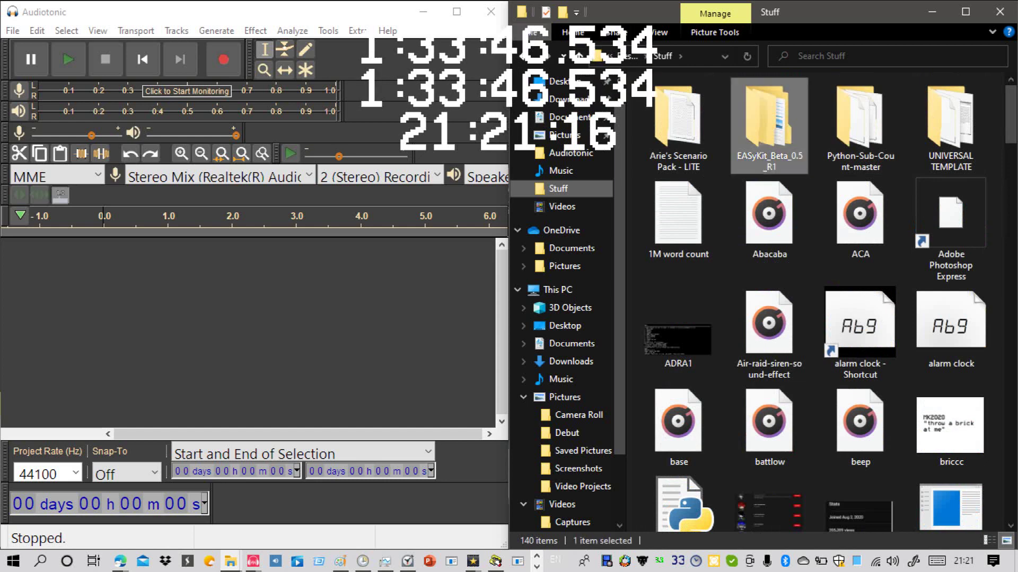
double_click(769, 127)
double_click(769, 103)
click(768, 104)
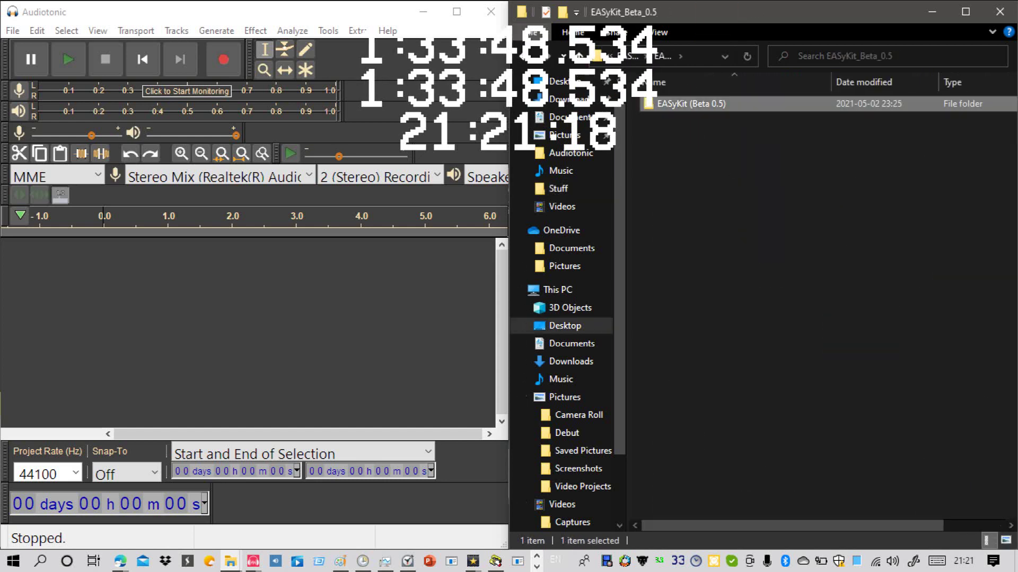
double_click(768, 104)
double_click(768, 166)
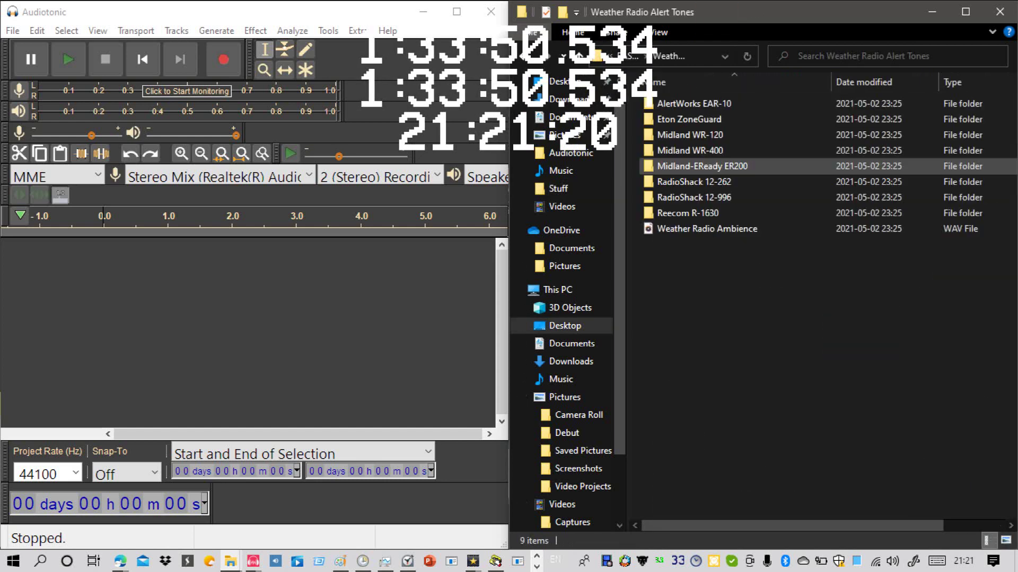
Step: Import the Warning, Watch, and Advisory sound from the Midland-EReady ER200 folder into the empty project and minimize File Explorer
click(782, 167)
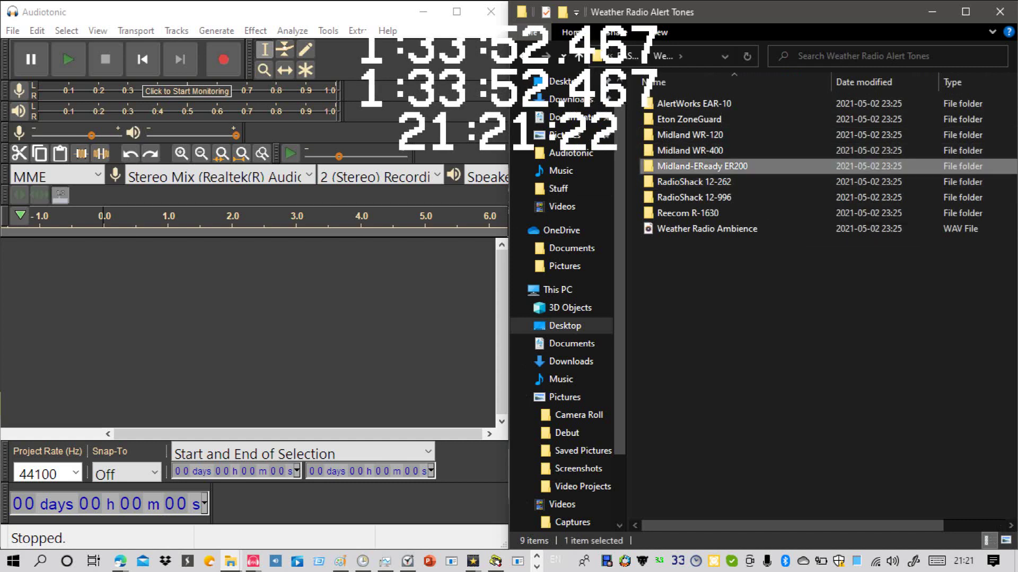
double_click(699, 166)
drag(689, 104, 317, 305)
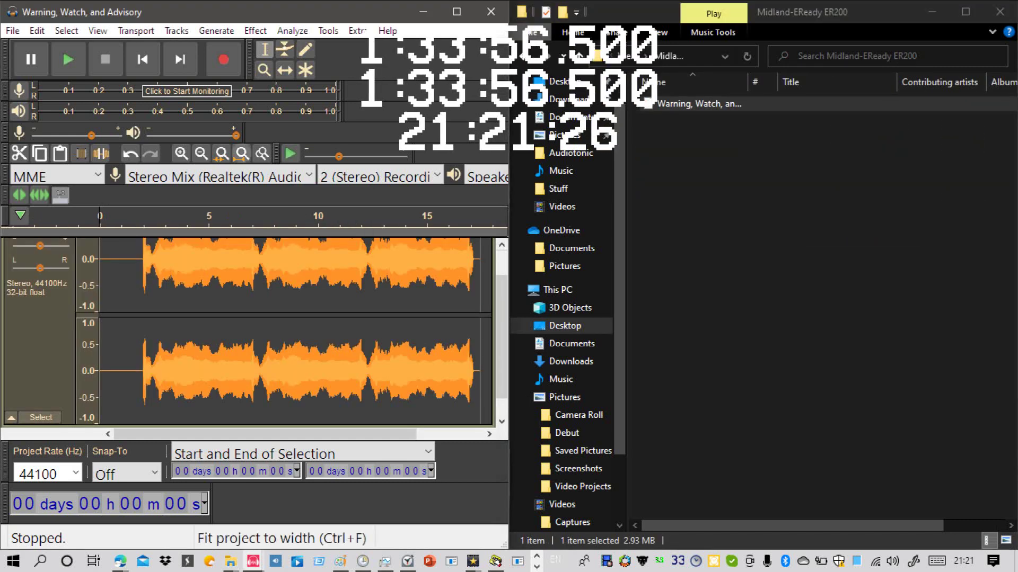
click(932, 11)
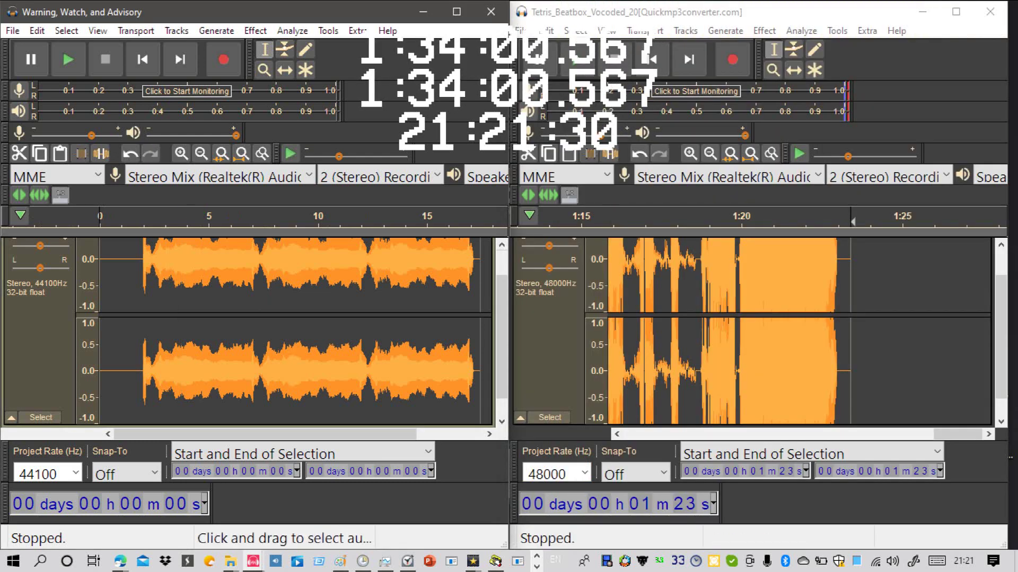
Step: Select the alert tone from about 2 to 17 seconds, play it briefly, and copy the selection
drag(143, 342, 479, 344)
scroll(249, 329, up, 1)
key(space)
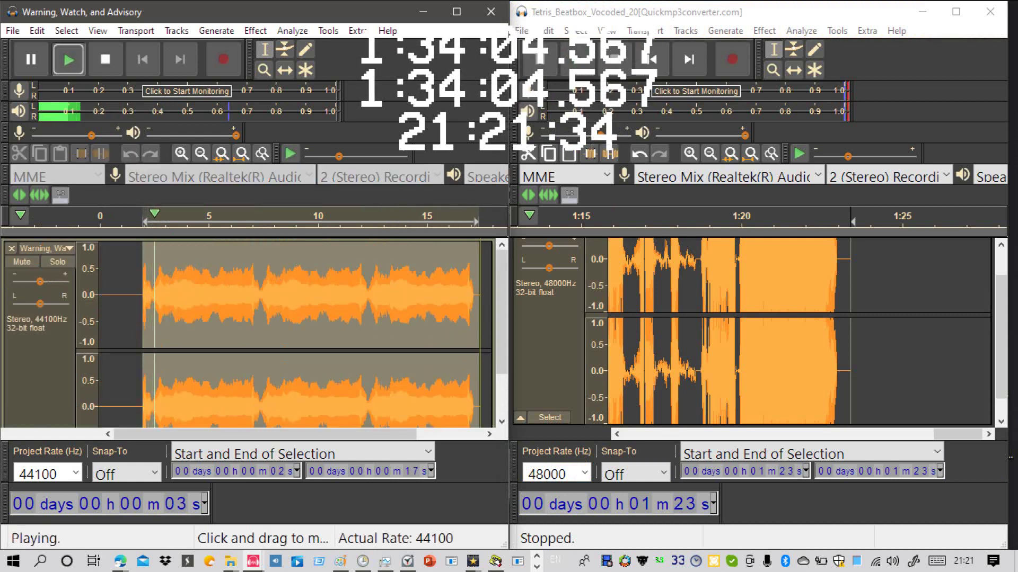
key(space)
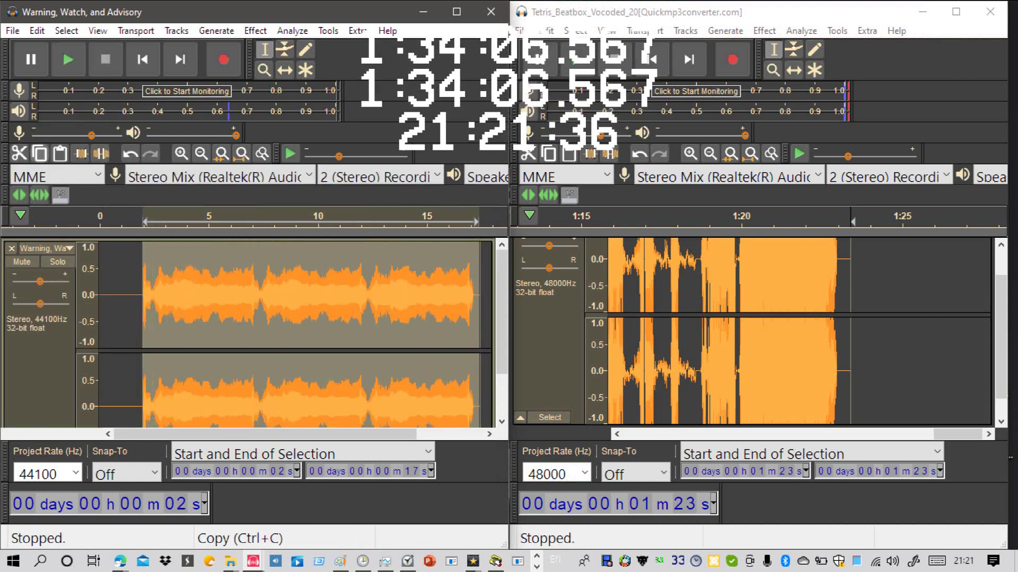
click(40, 153)
Step: Paste the copied alert tone at the end of the Tetris_Beatbox_Vocoded_20 track, at about 1:23
scroll(795, 328, up, 1)
click(860, 329)
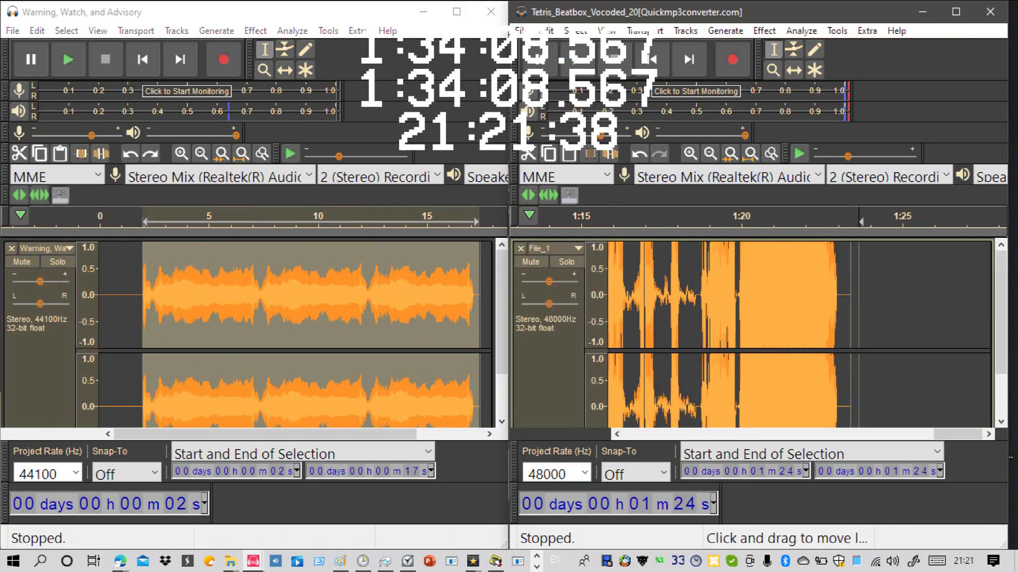
scroll(856, 328, down, 1)
click(851, 328)
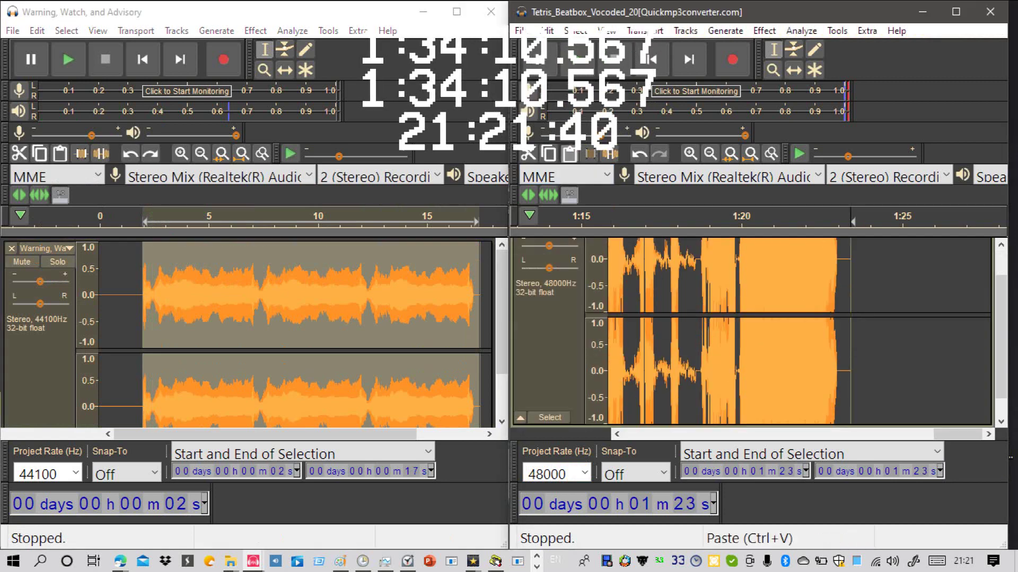
click(569, 153)
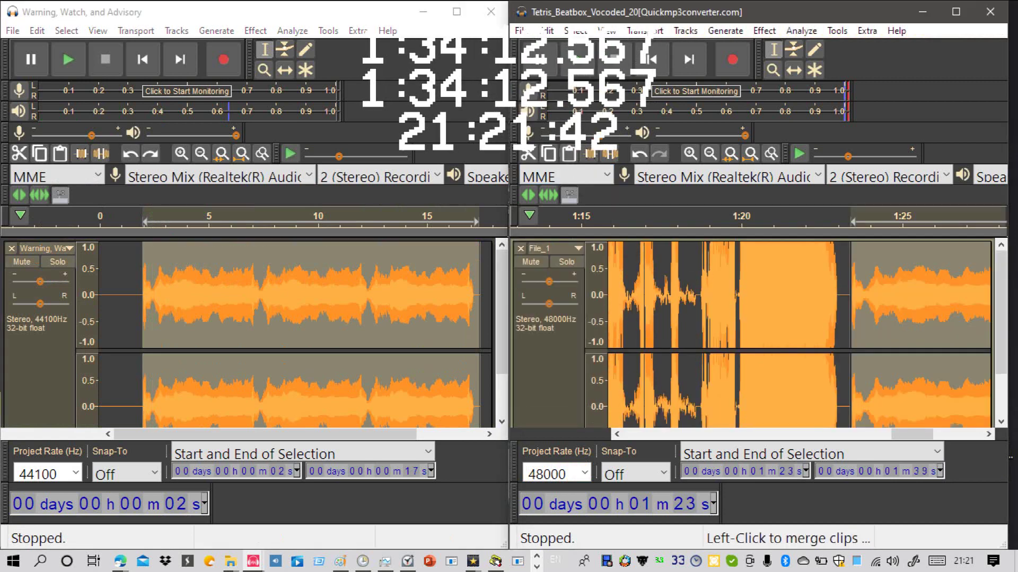
Step: Start the Change Pitch effect on the pasted alert tone and preview it briefly at a -13 percent change
click(764, 30)
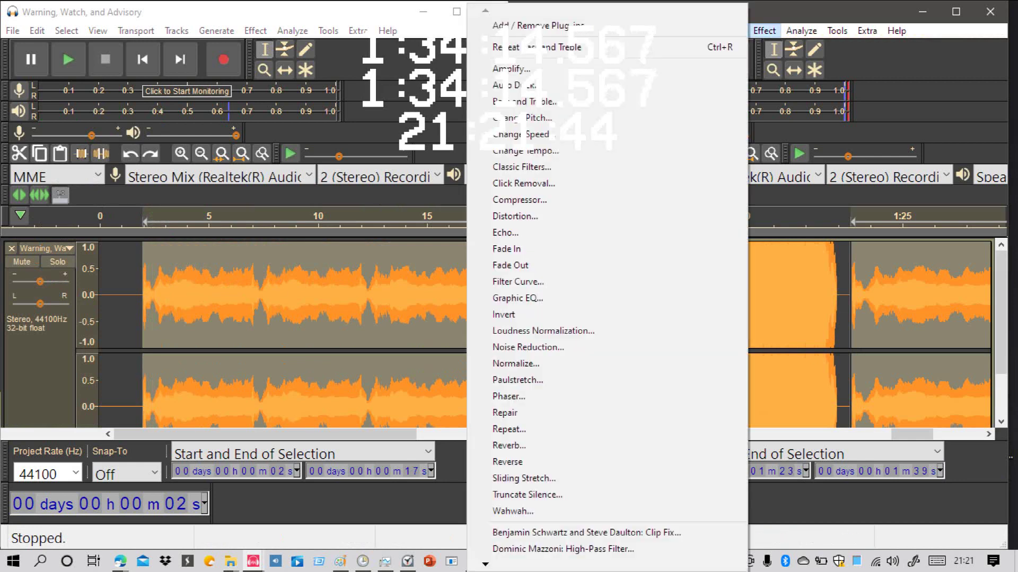
click(522, 118)
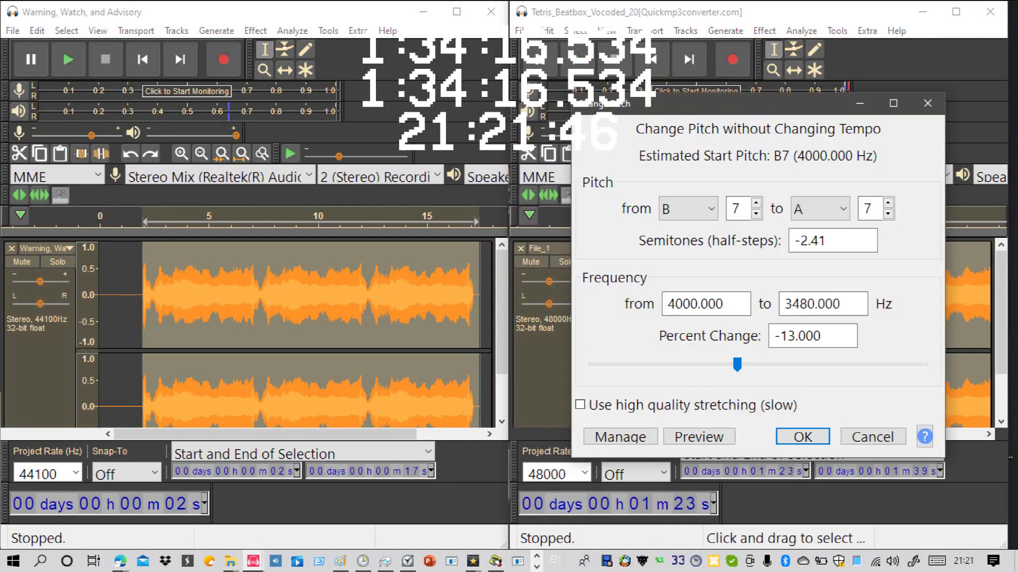
click(699, 437)
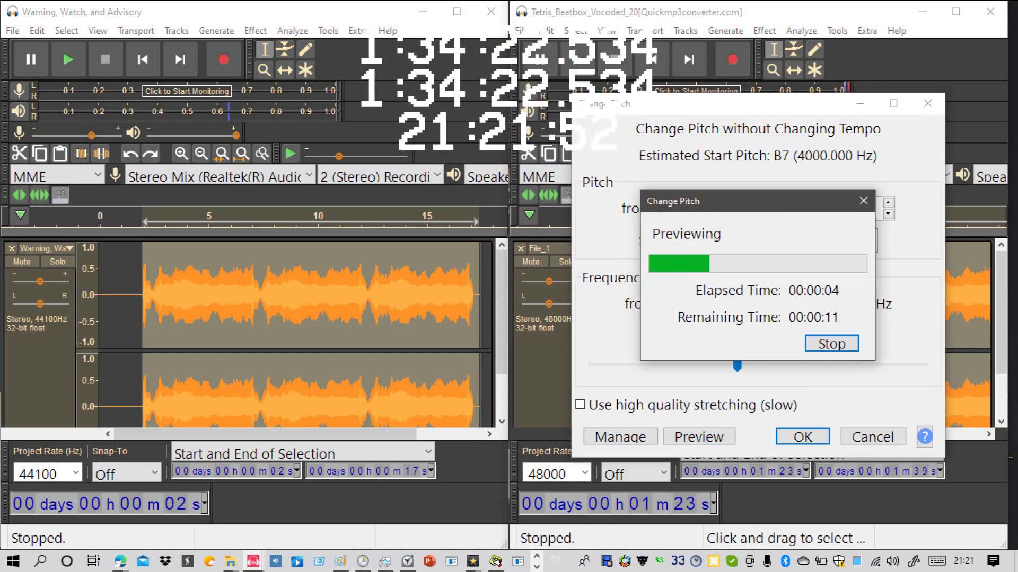
click(864, 201)
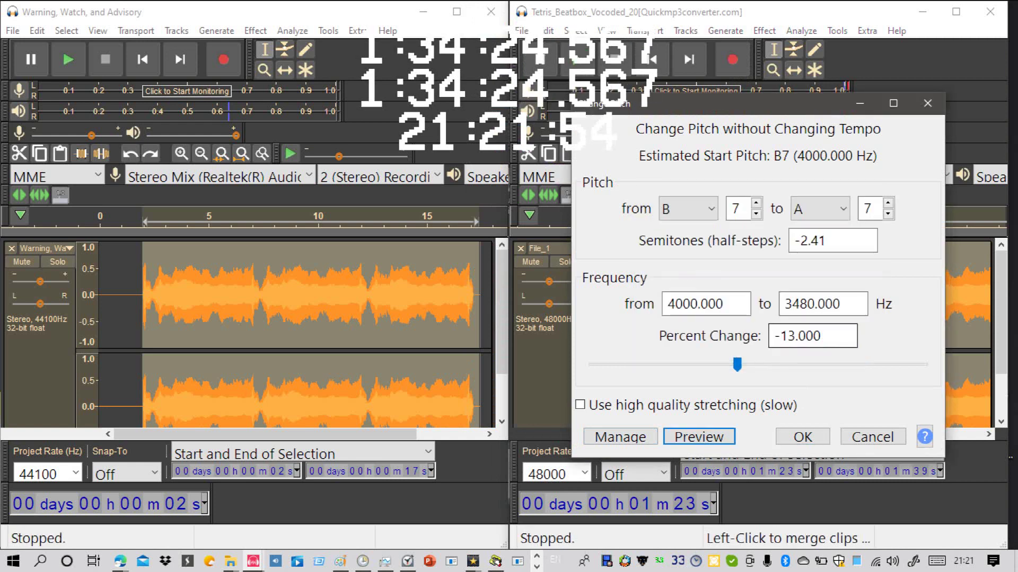
Step: Set the pitch change to -20 percent, preview it briefly, and cancel the effect
click(795, 336)
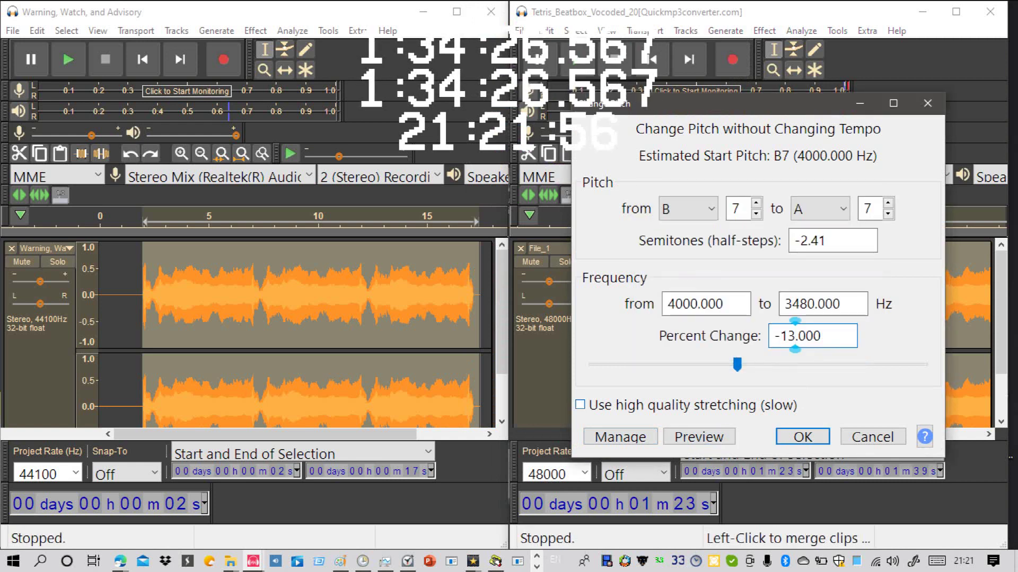
key(BackSpace)
key(BackSpace)
text(20)
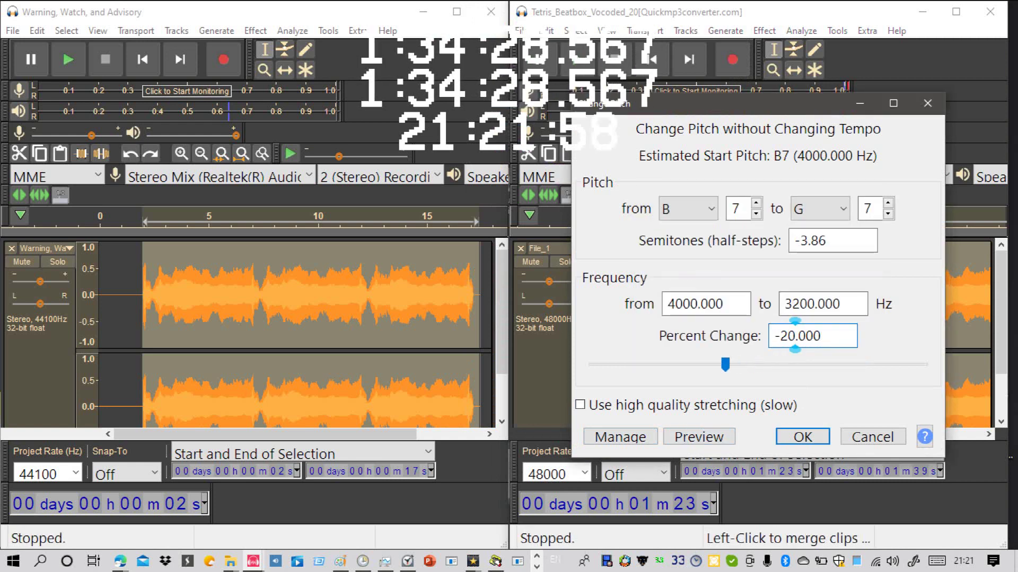
click(699, 437)
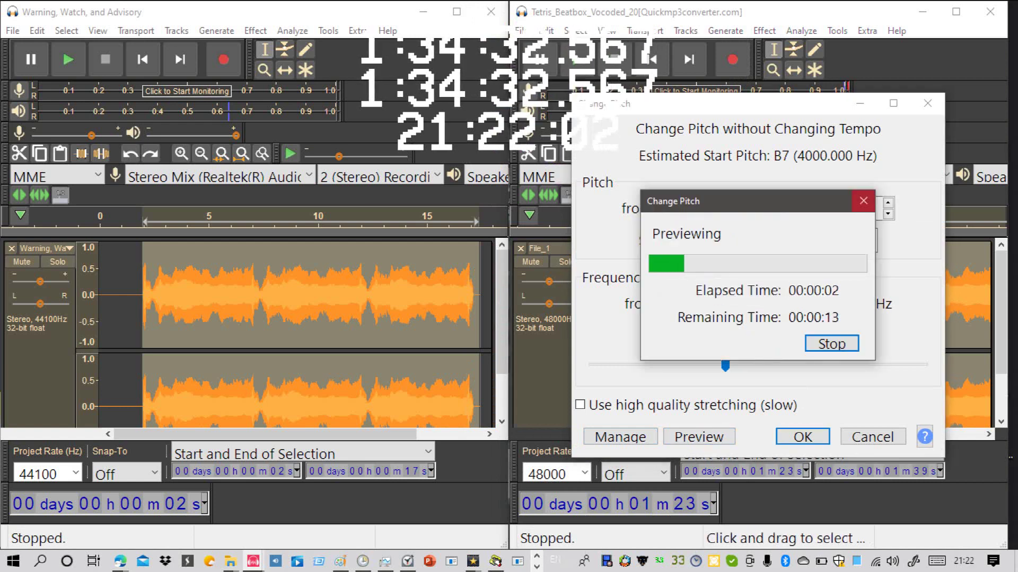
click(864, 201)
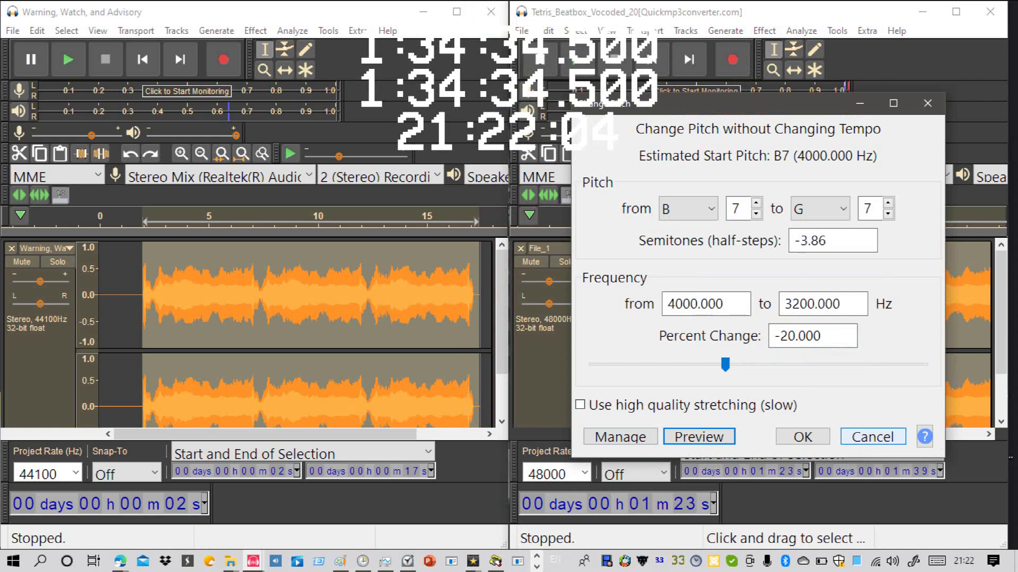
key(Escape)
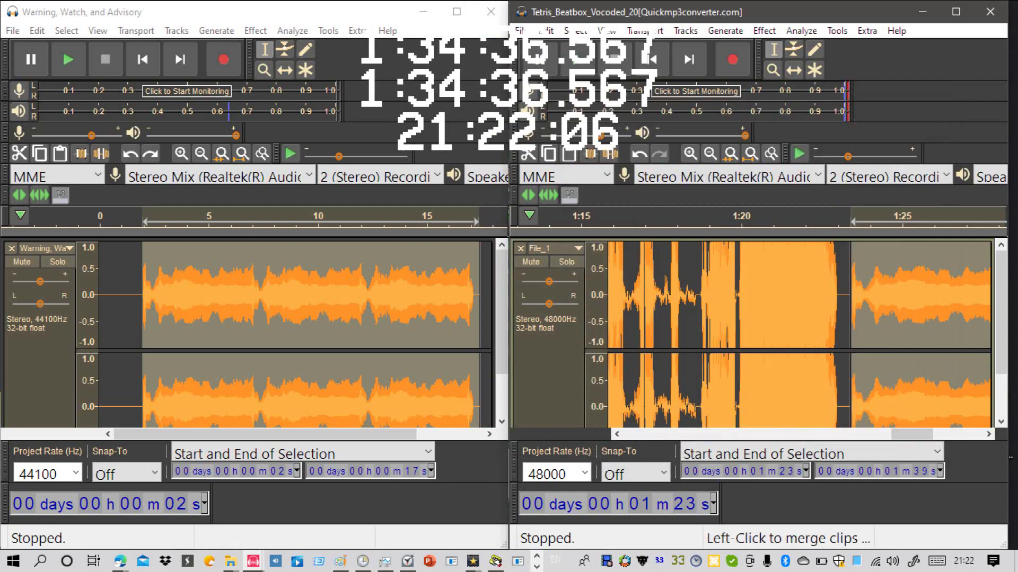
Step: Delete the pasted tone from the Tetris track and remove the imported Warning, Watch, and Advisory track from its project
key(Delete)
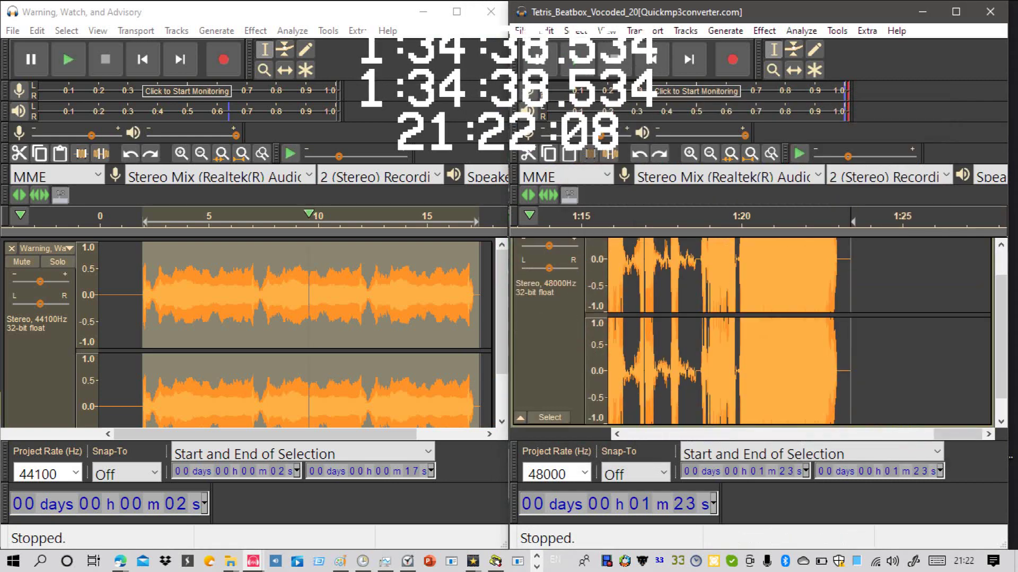
click(11, 248)
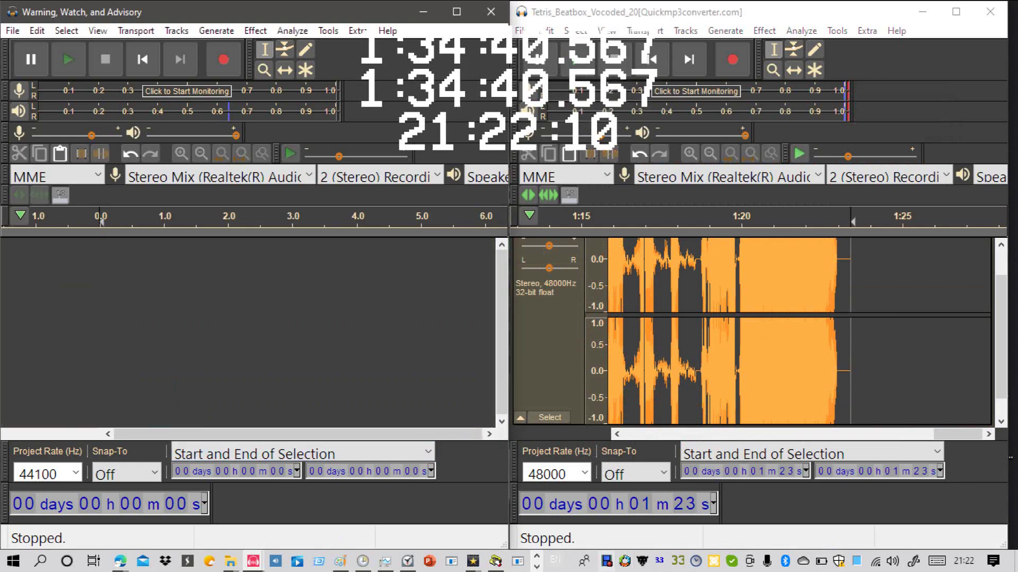
click(606, 561)
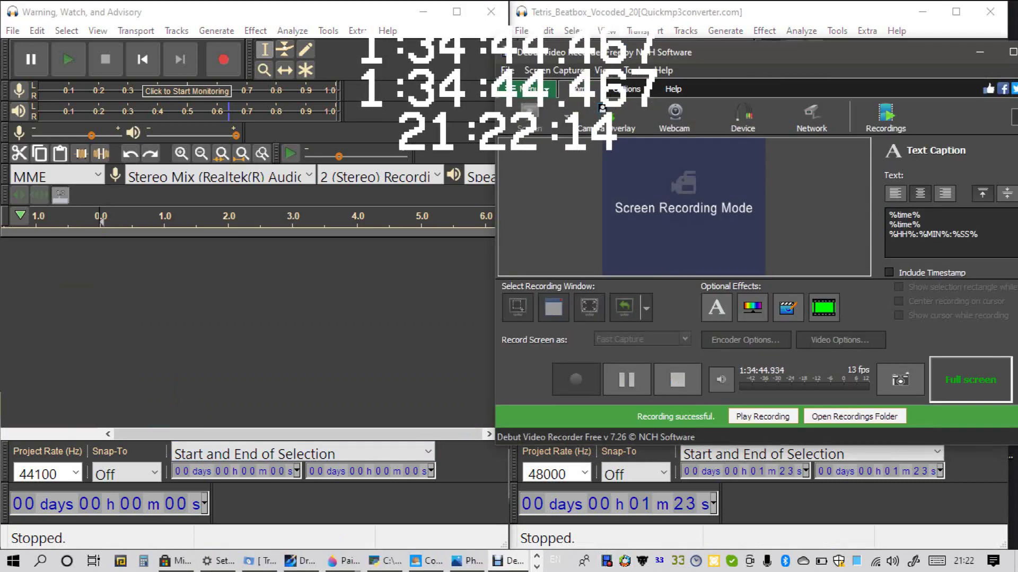
click(979, 52)
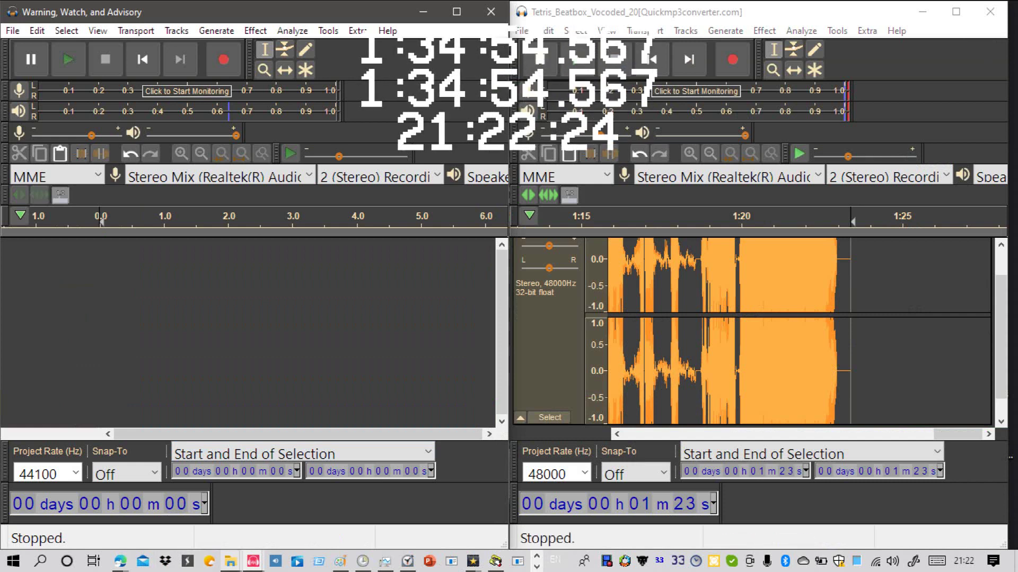
Step: Switch to File Explorer and import the Watch and Warning sound from the RadioShack 12-262 folder into the empty Audacity project
mouse_move(230, 561)
click(184, 494)
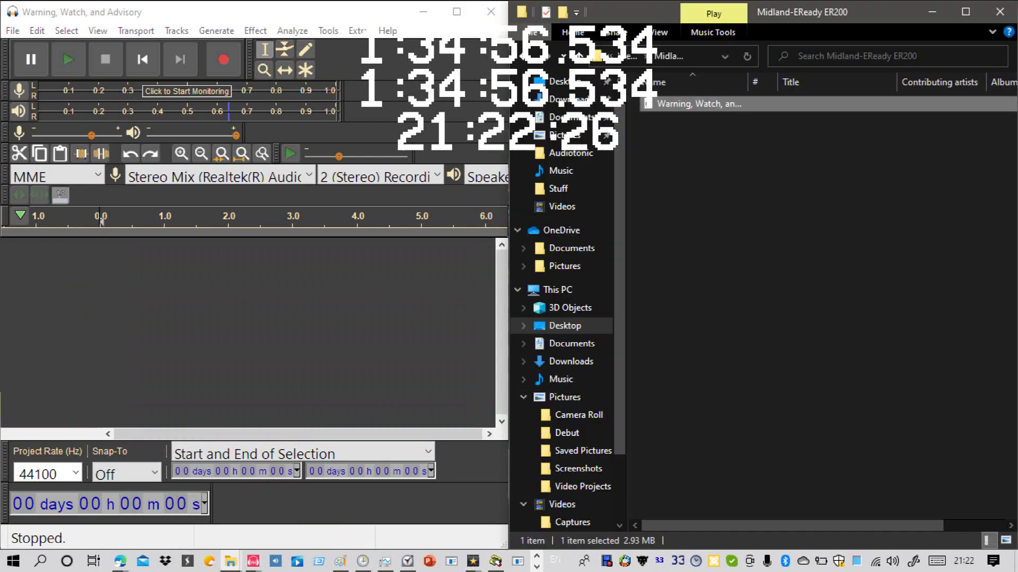
click(629, 56)
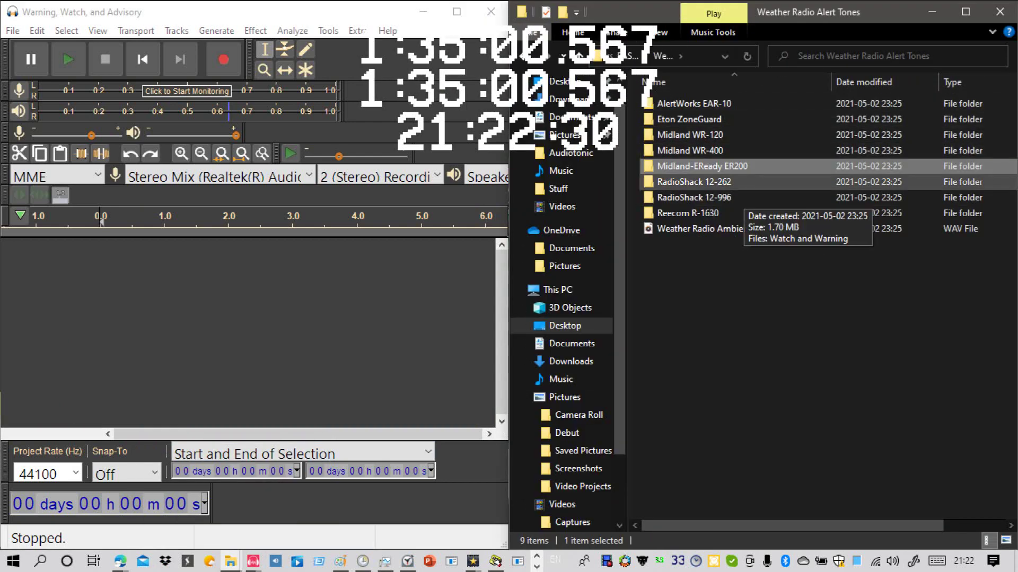
double_click(739, 183)
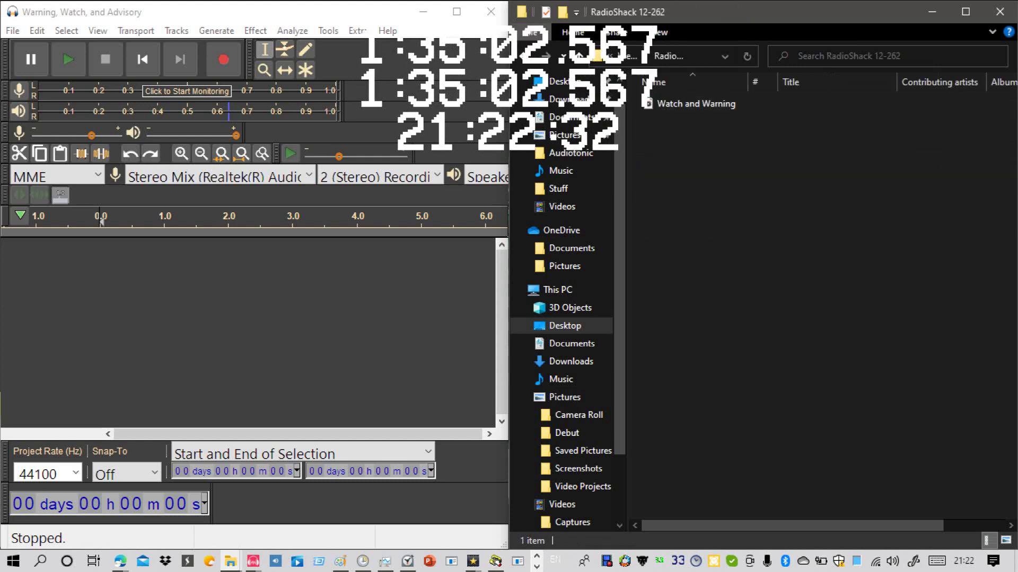
drag(696, 103, 287, 312)
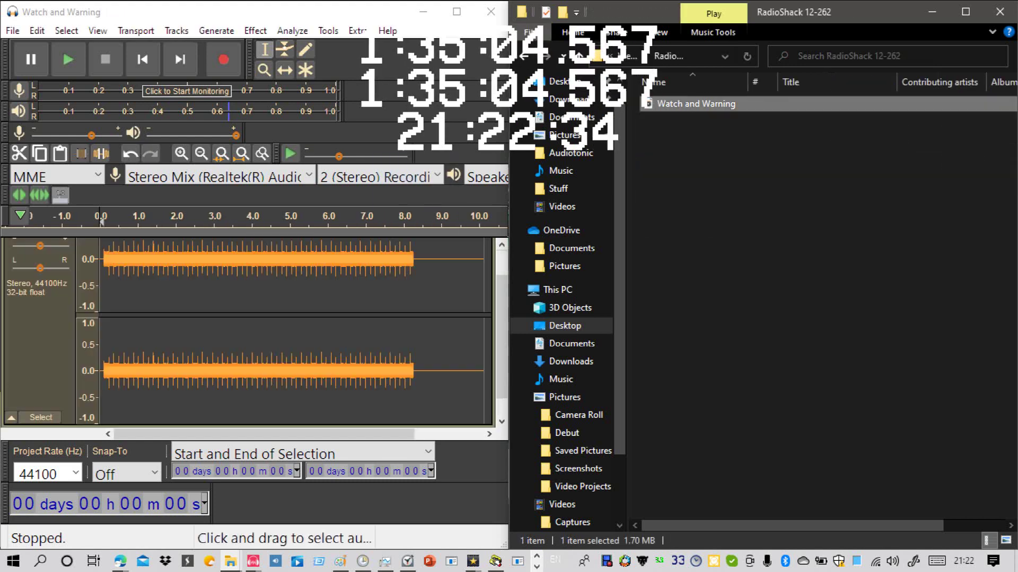
Step: Play the imported Watch and Warning sound briefly, then remove its track from the project
key(alt+Tab)
key(space)
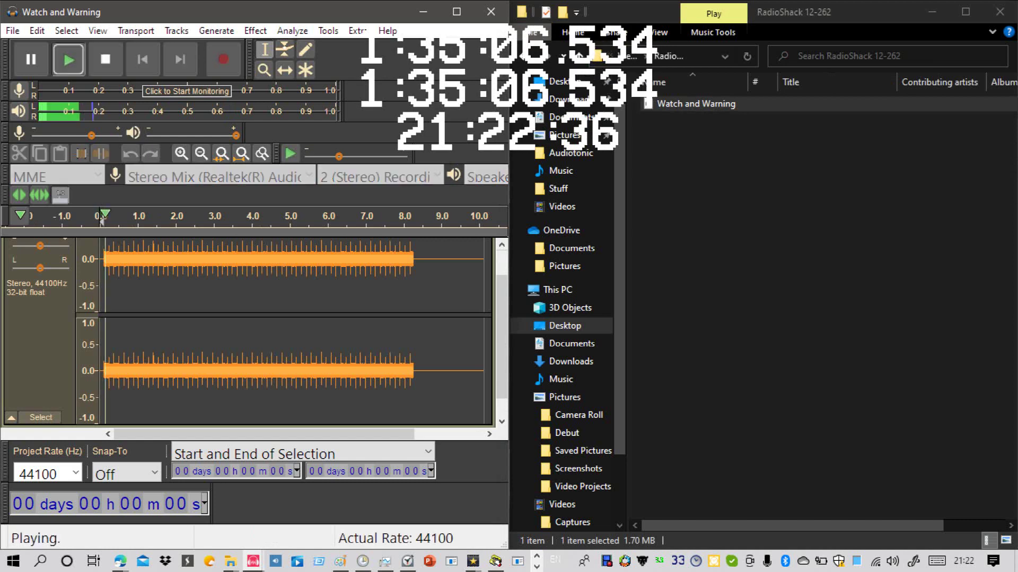
key(space)
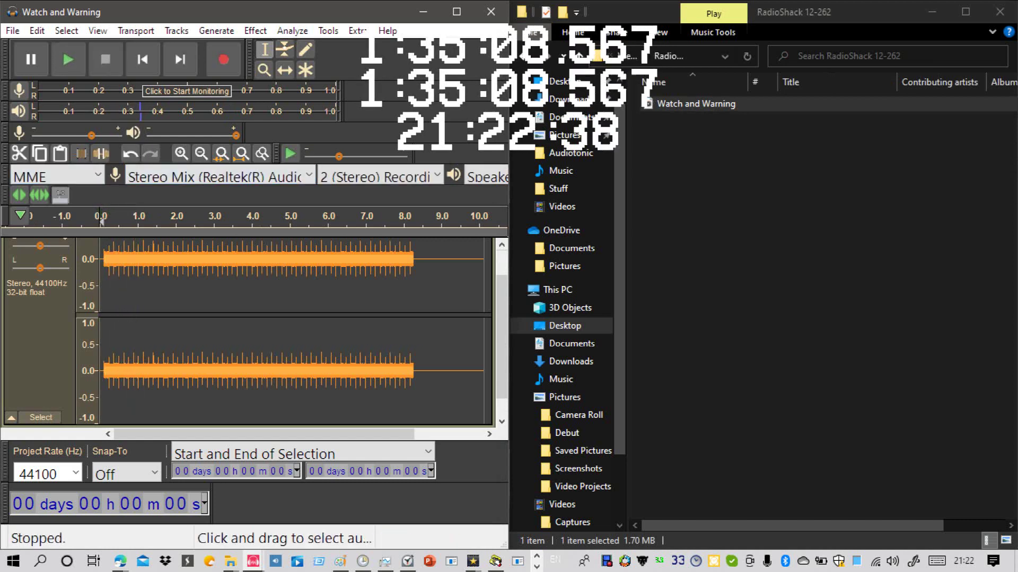
drag(502, 323, 502, 296)
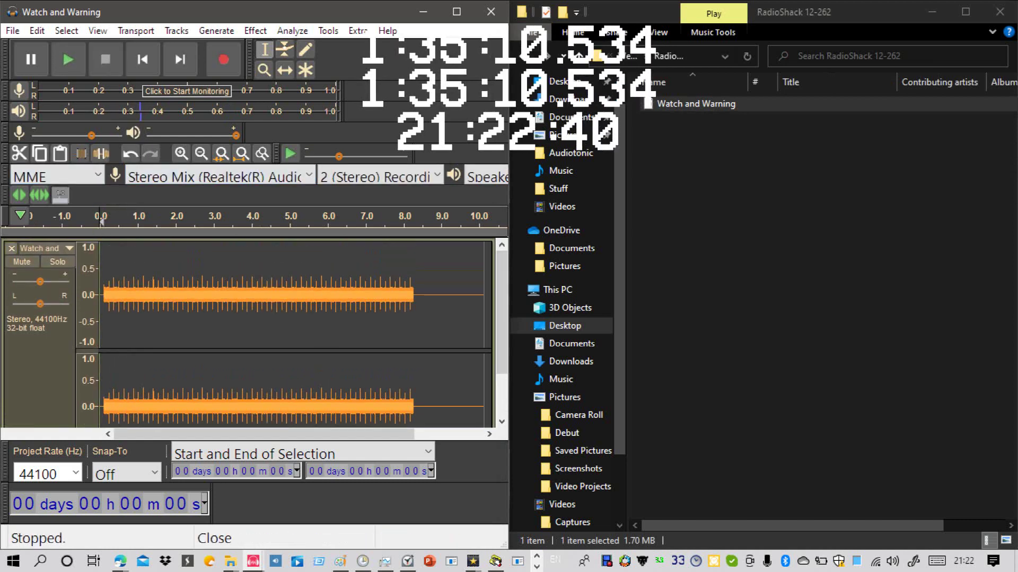
click(11, 249)
Step: Return to Weather Radio Alert Tones, open the RadioShack 12-996 folder, and import its watch and warning tone into the empty project
key(alt+Tab)
key(BackSpace)
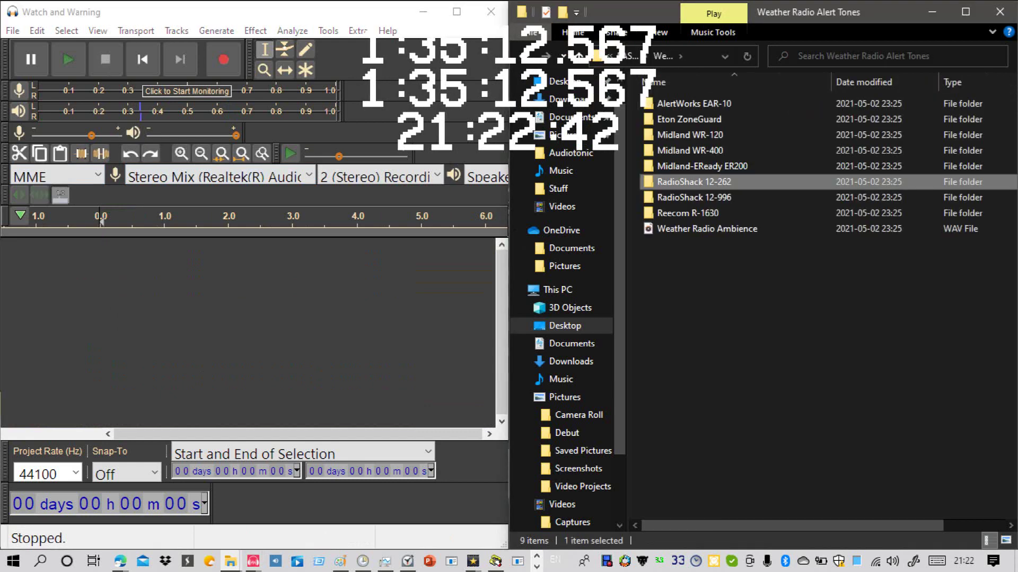
key(Down)
drag(565, 147, 322, 302)
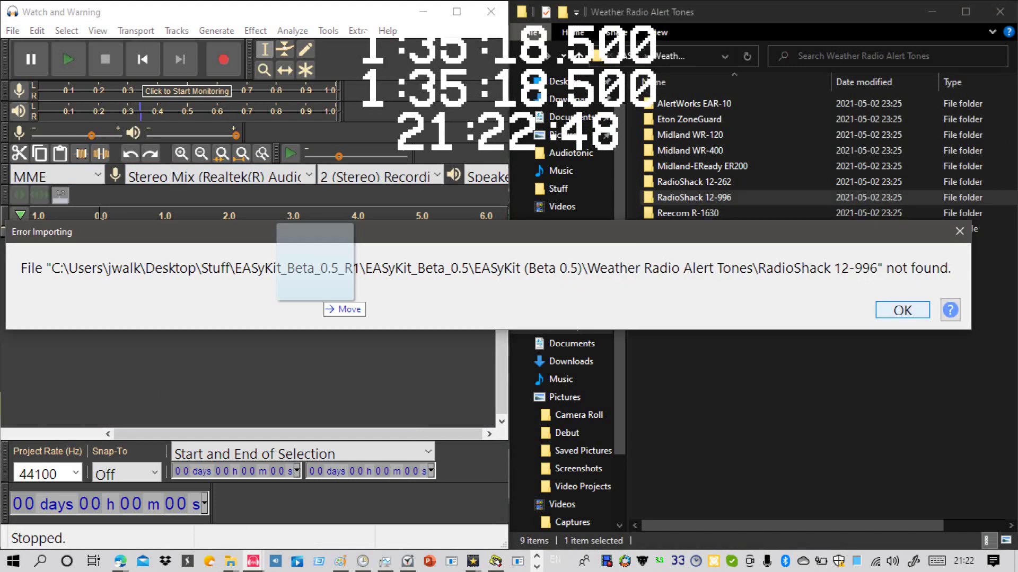
key(Return)
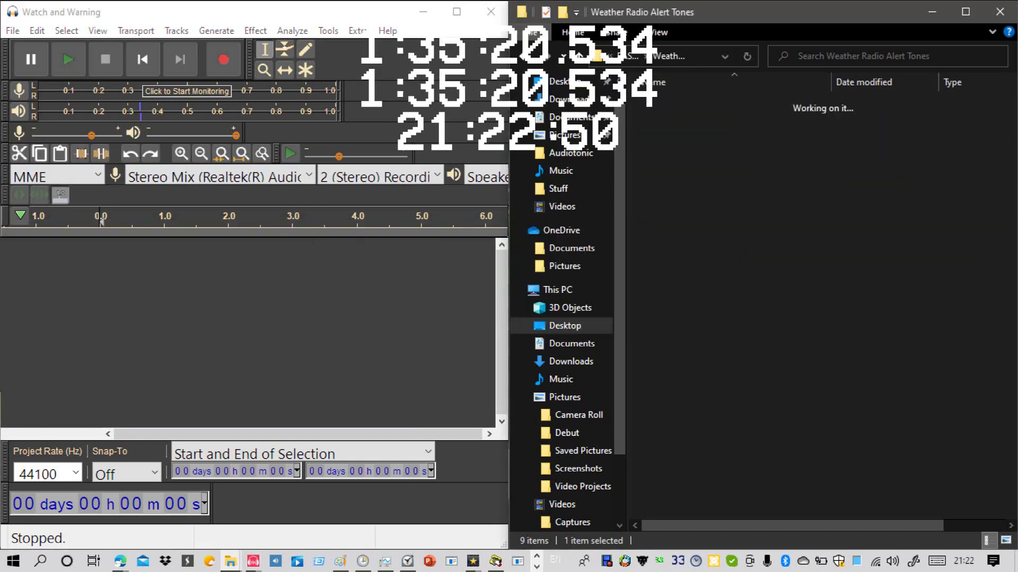
drag(689, 104, 313, 321)
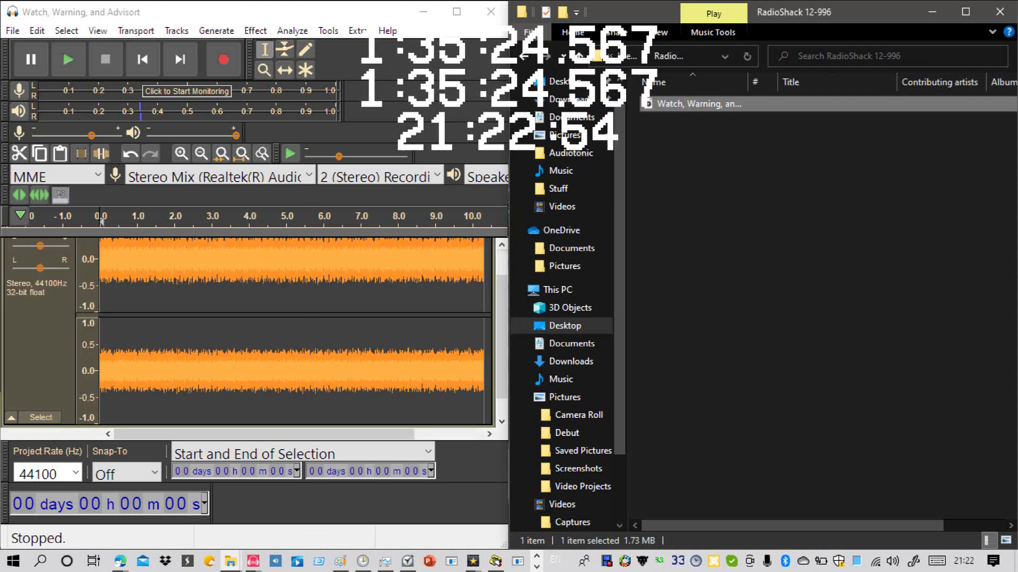
Step: Play the RadioShack 12-996 tone briefly in the maximized project, then select and copy the whole tone
click(69, 61)
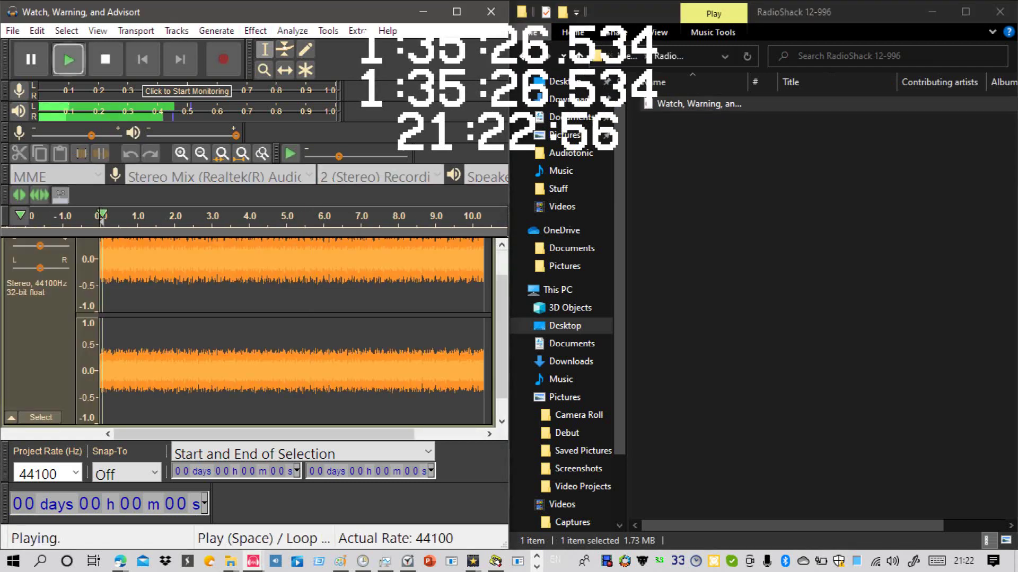
click(456, 12)
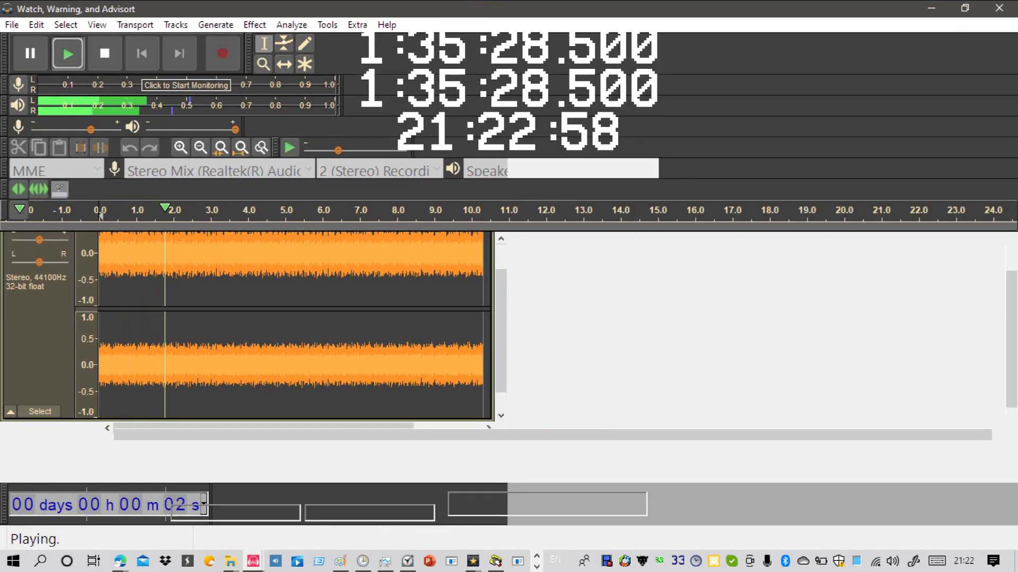
click(105, 54)
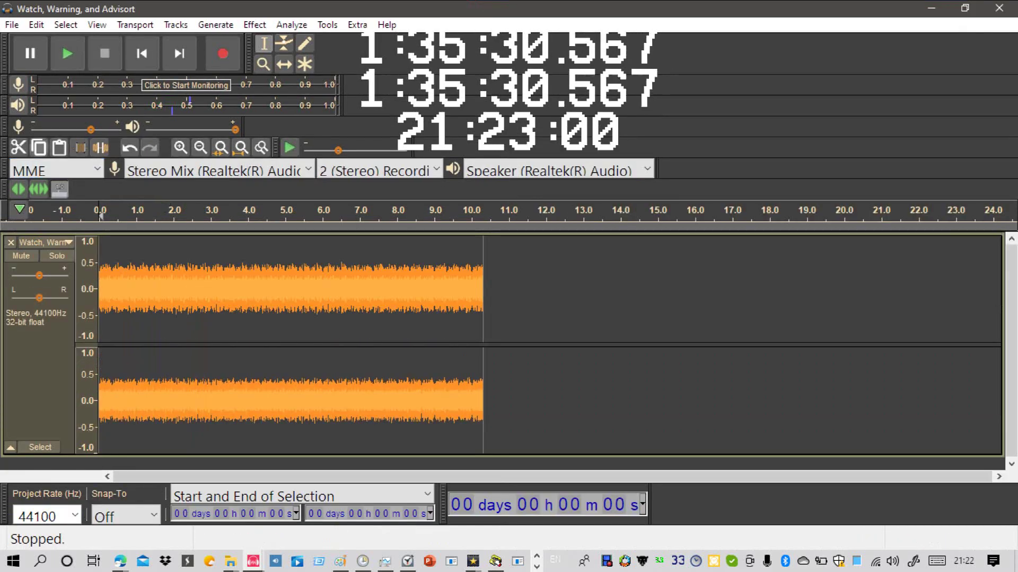
key(ctrl+a)
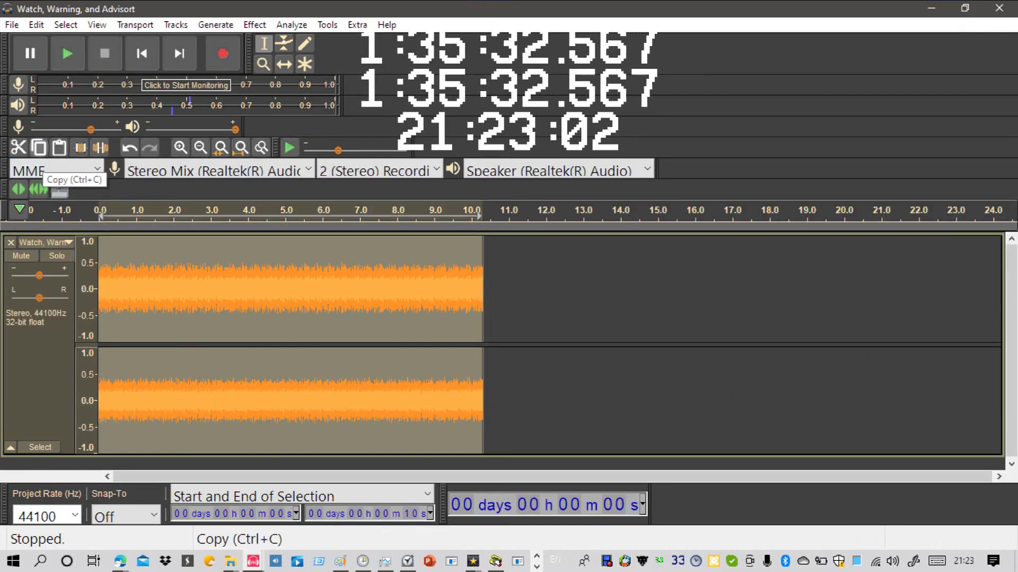
Step: Bring up the Tetris beatbox project, maximize it, and paste the copied tone at its end, at about 1:23
click(931, 8)
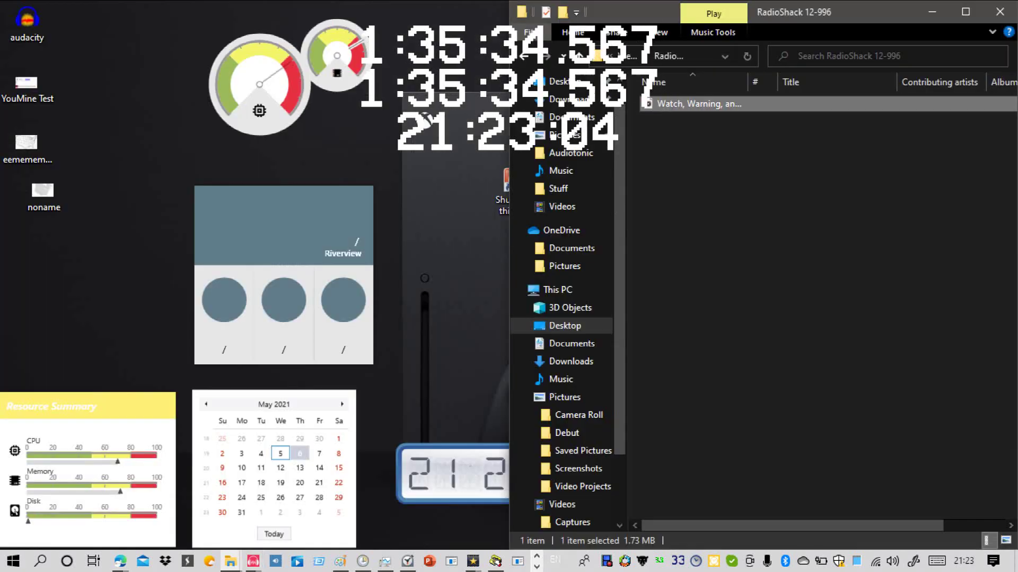
click(931, 11)
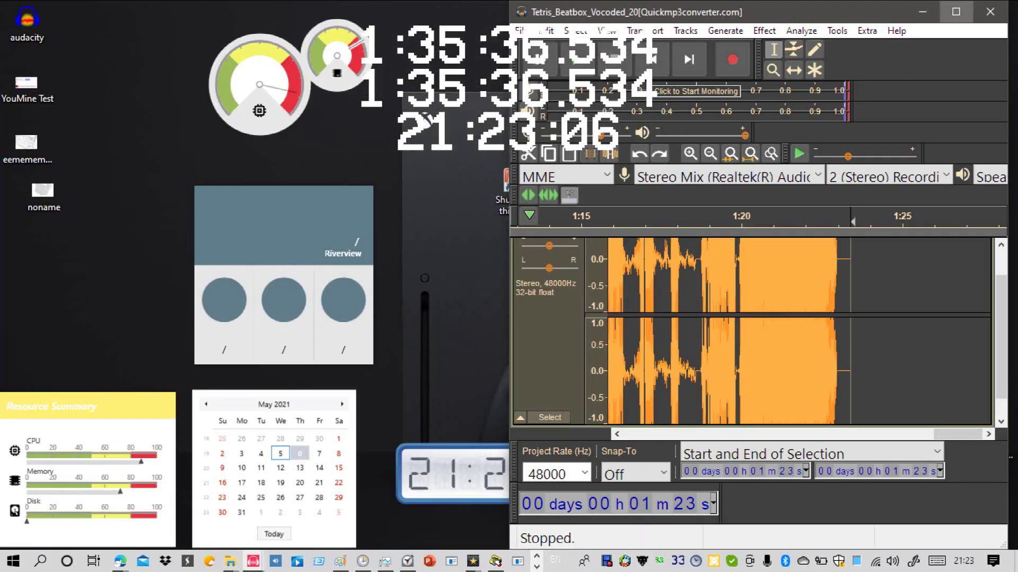
click(956, 11)
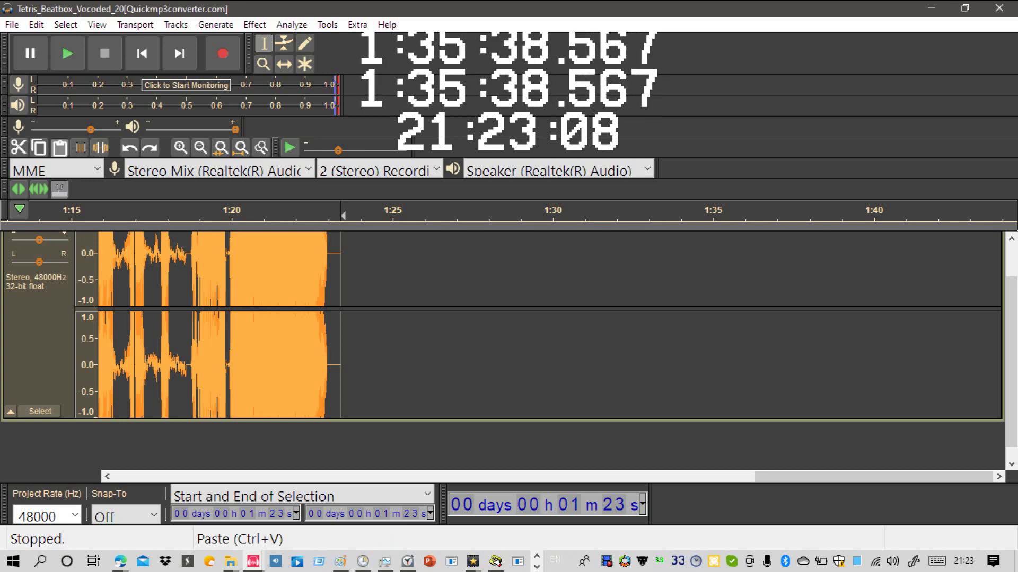
click(59, 147)
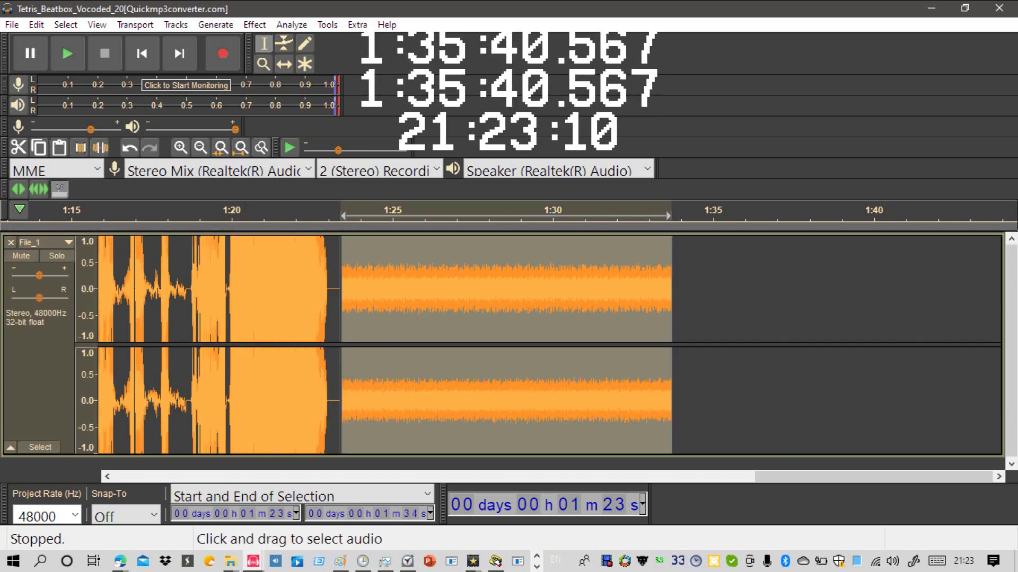
Step: Start Change Pitch on the pasted tone, preview it at -20 percent, then set the change to -13 percent and preview again
click(255, 24)
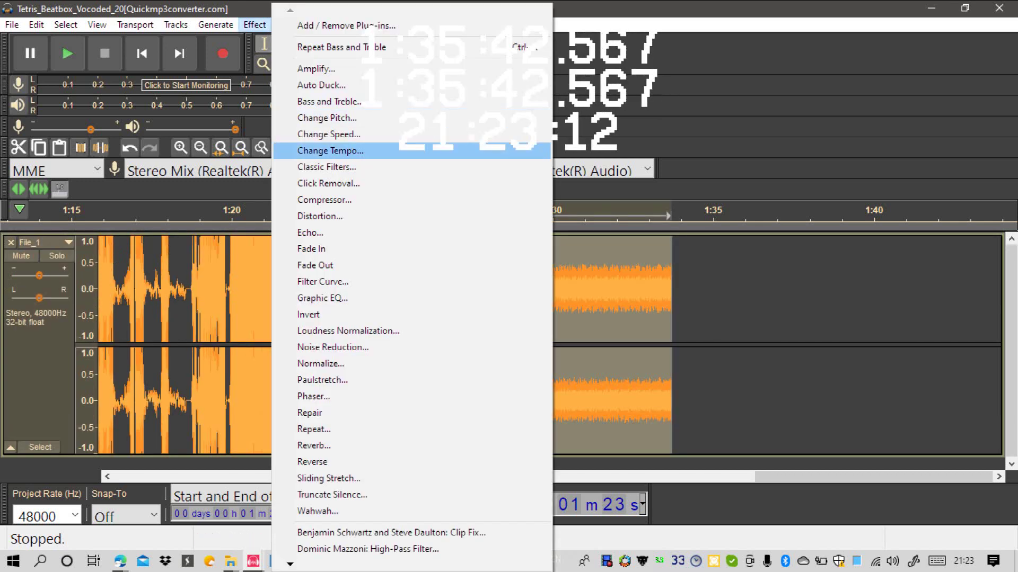
click(325, 116)
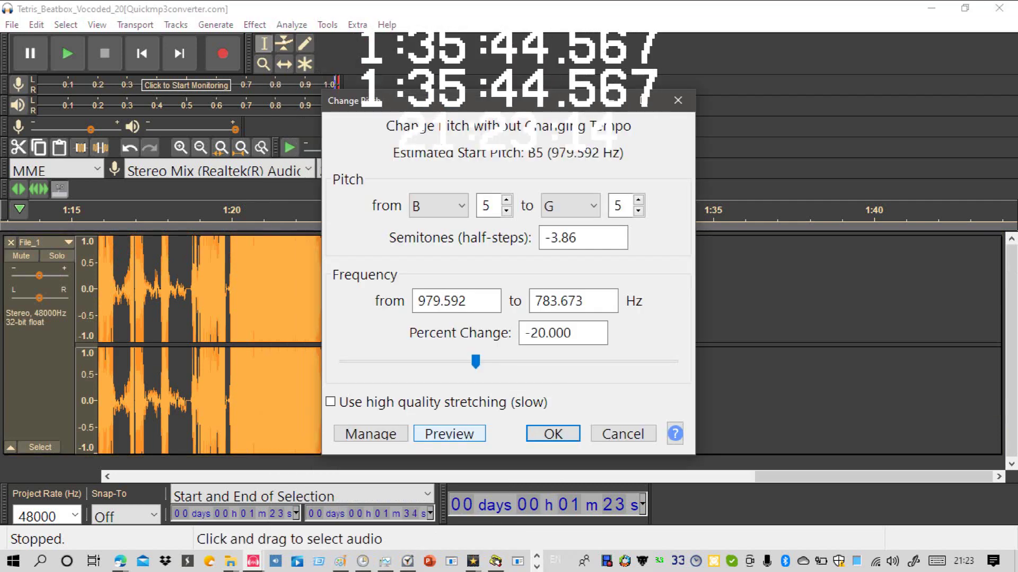
click(449, 433)
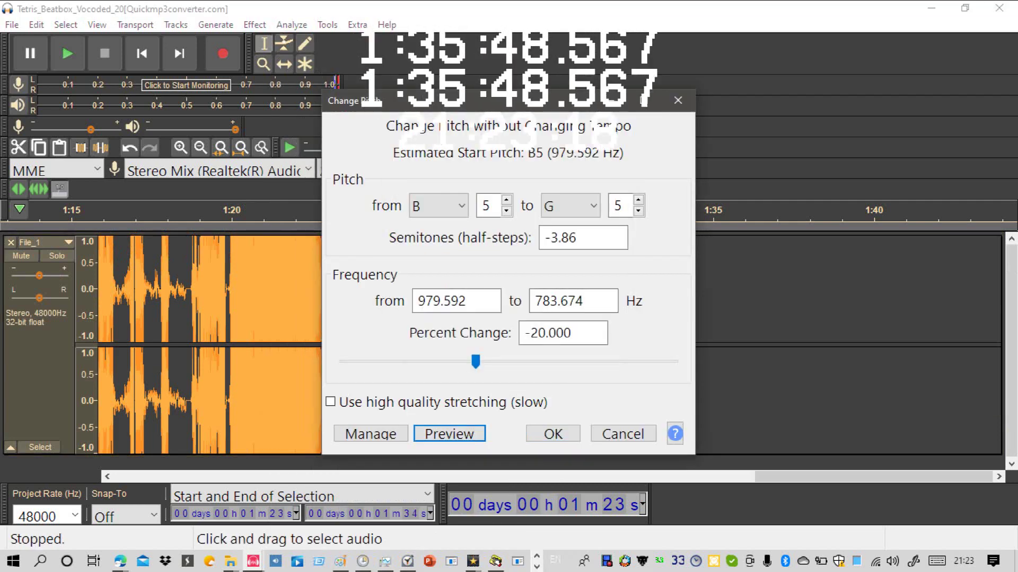
click(544, 333)
key(BackSpace)
key(BackSpace)
text(13)
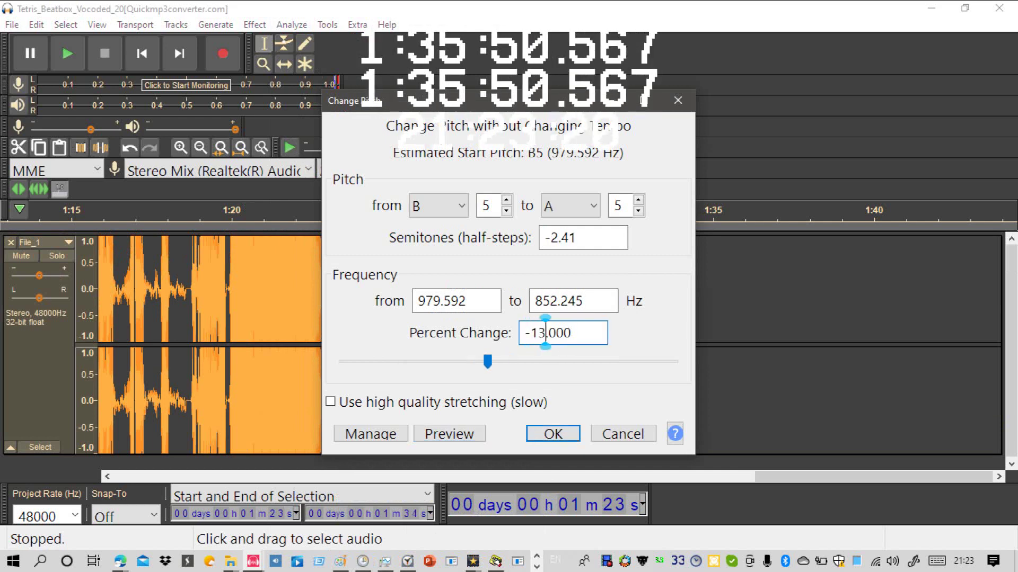
click(449, 433)
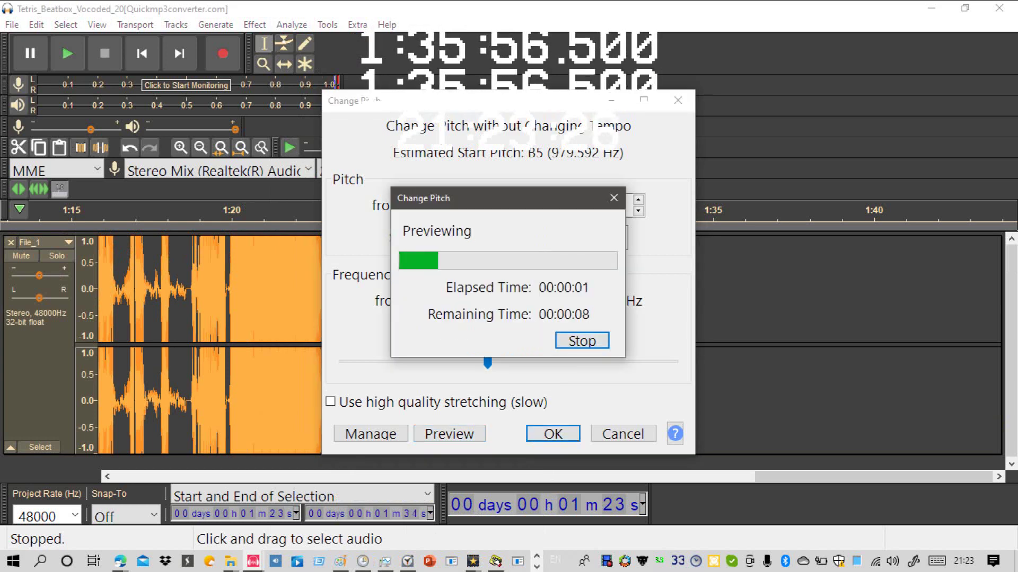
Step: Try the tone's pitch change at -11 percent and then at -2 percent, previewing each
click(546, 333)
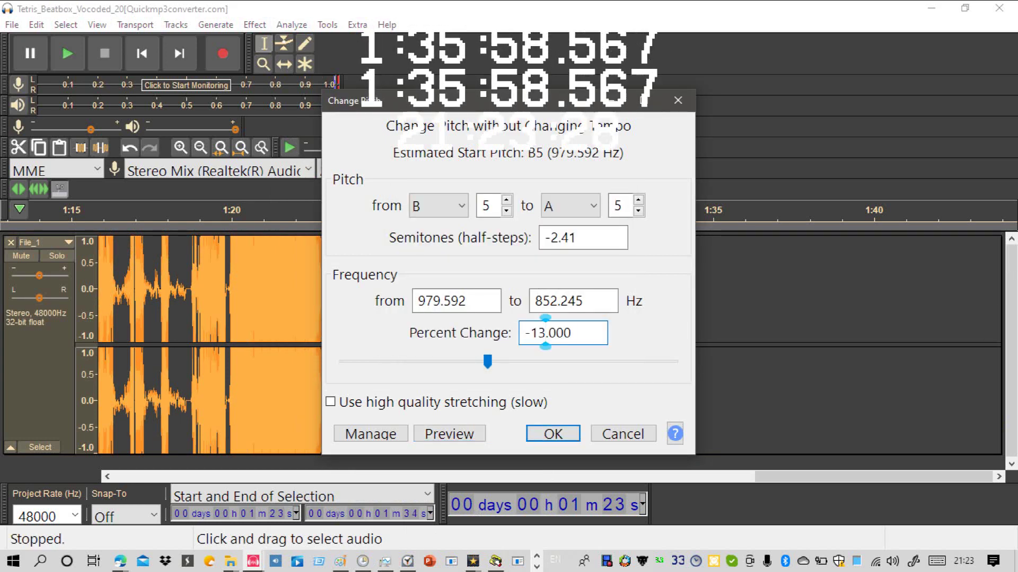
click(449, 434)
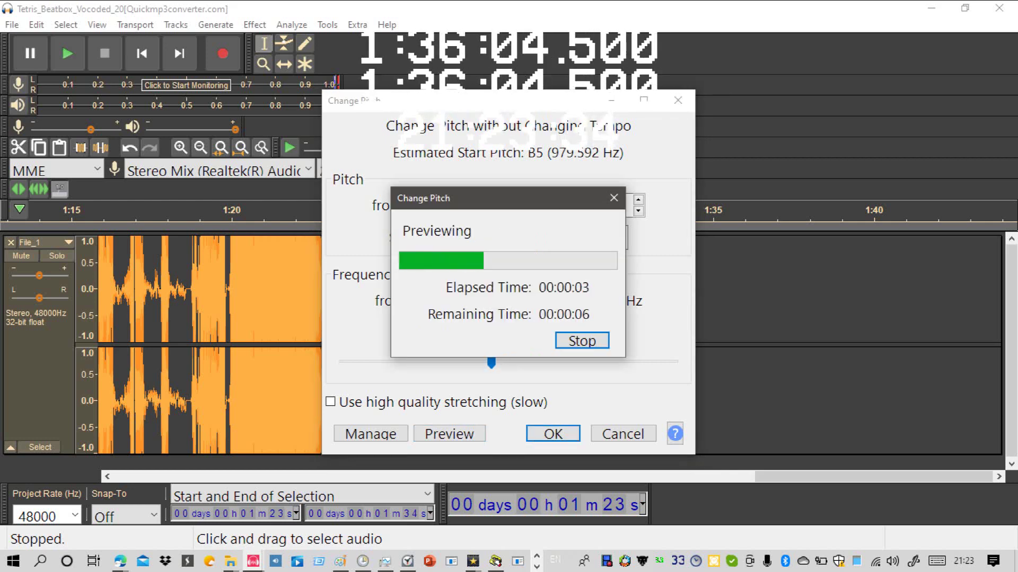
click(582, 341)
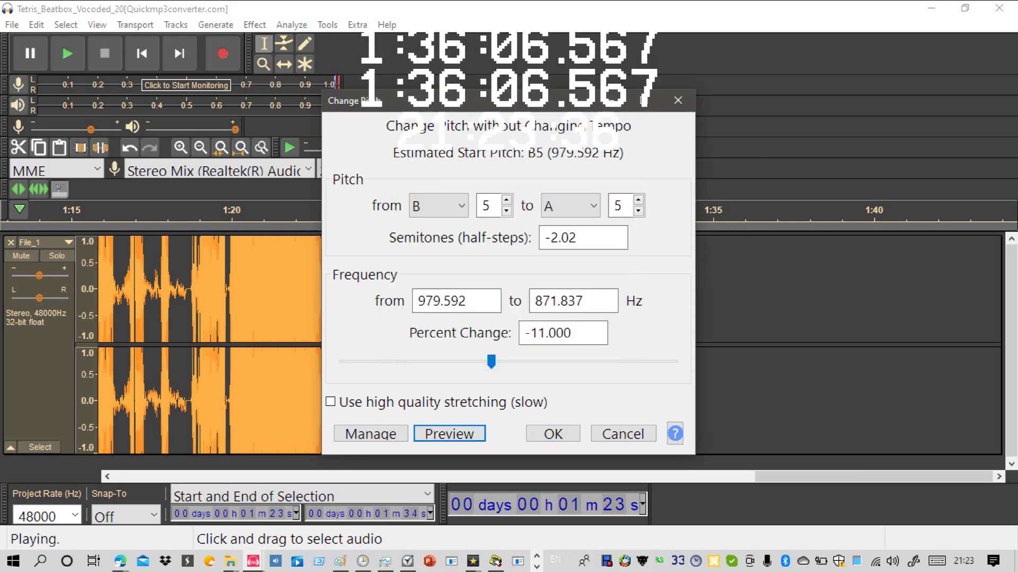
click(546, 333)
key(BackSpace)
key(BackSpace)
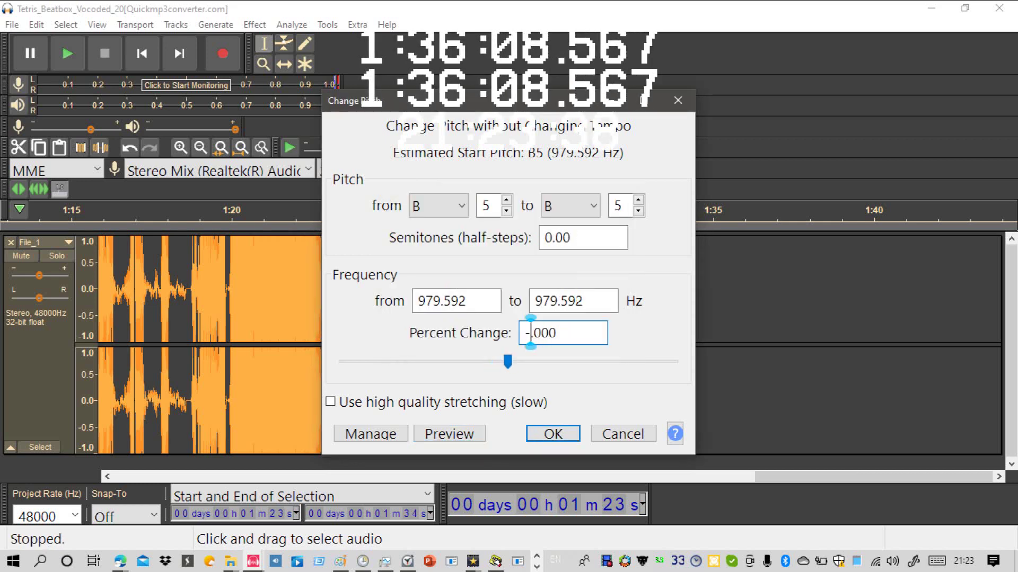
text(2)
key(alt+p)
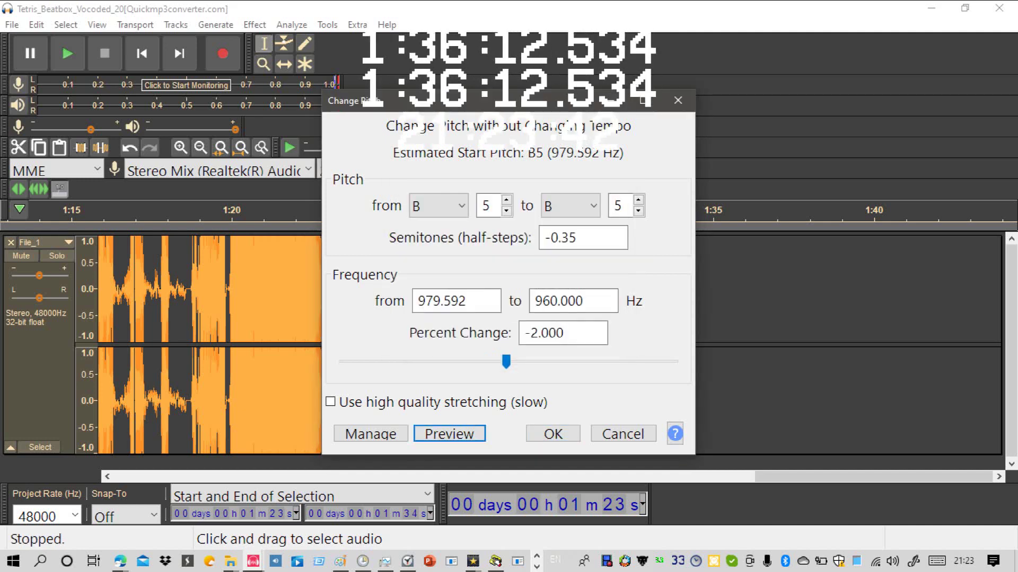
Step: Set the tone's pitch change to -4 percent, preview it, and apply the effect
click(536, 332)
key(BackSpace)
text(4)
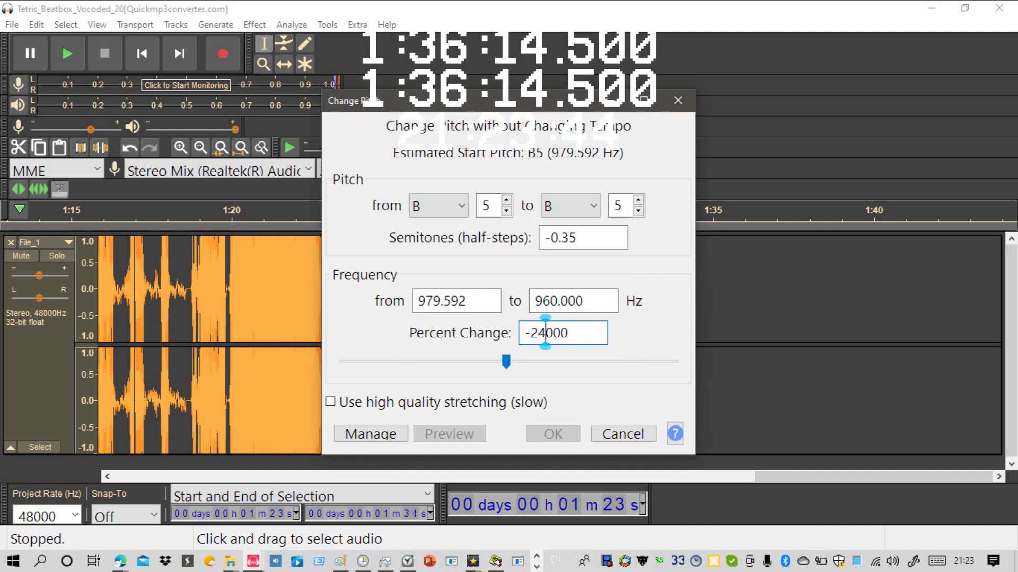
key(BackSpace)
key(BackSpace)
text(4)
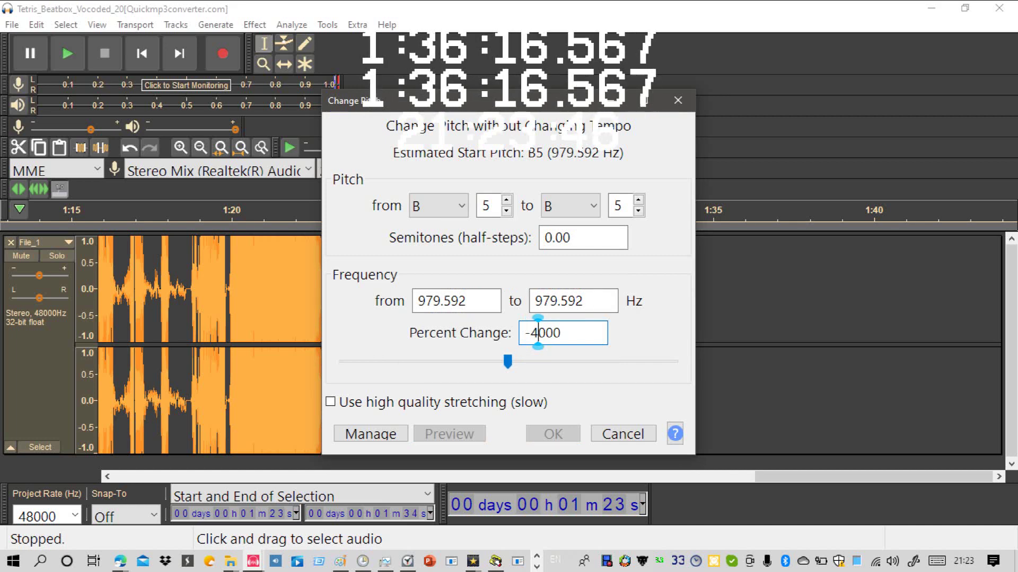
text(.)
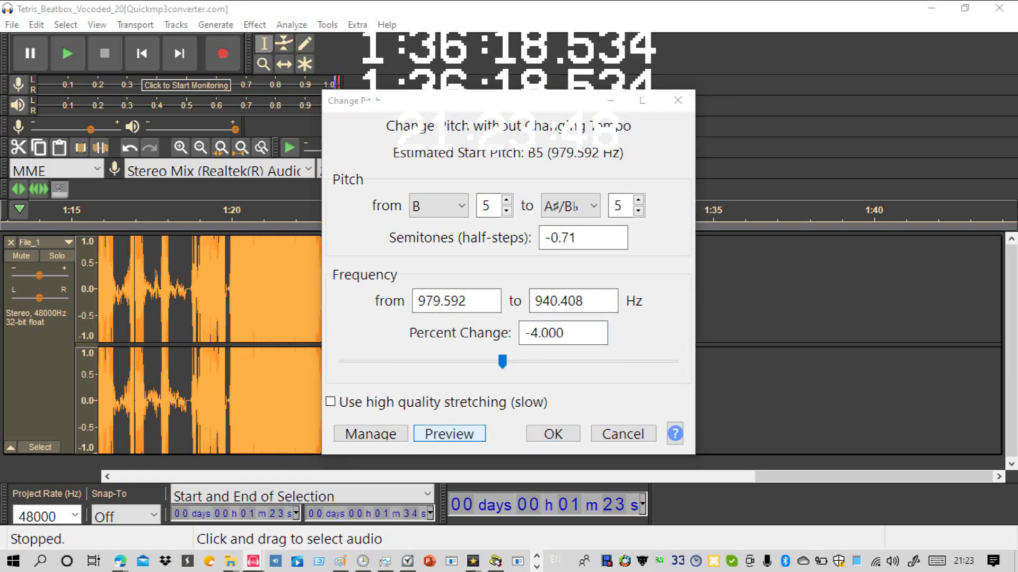
click(449, 434)
click(553, 434)
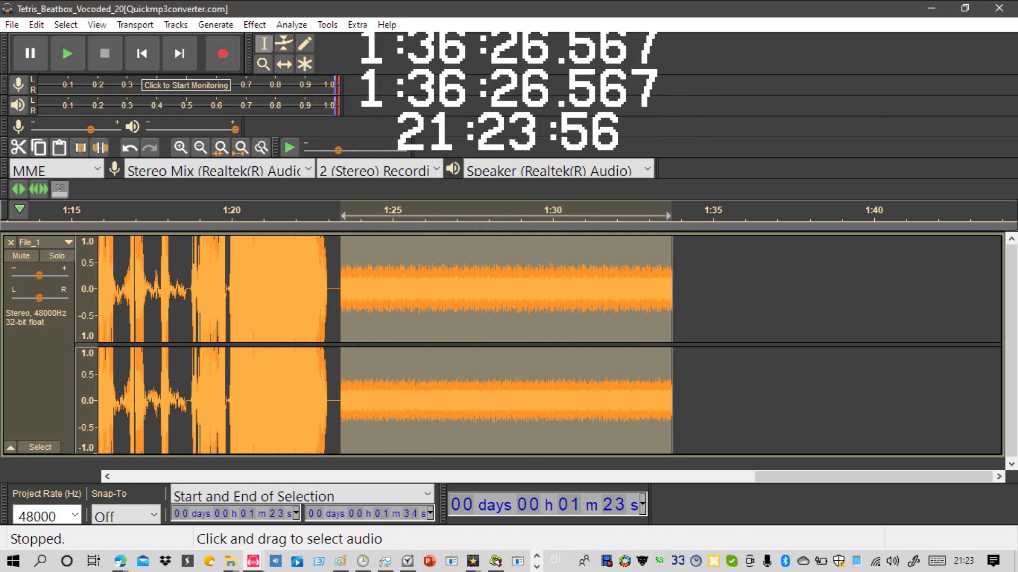
Step: Play the pitch-shifted tone briefly, then place the cursor at its end, at about 1:34
key(space)
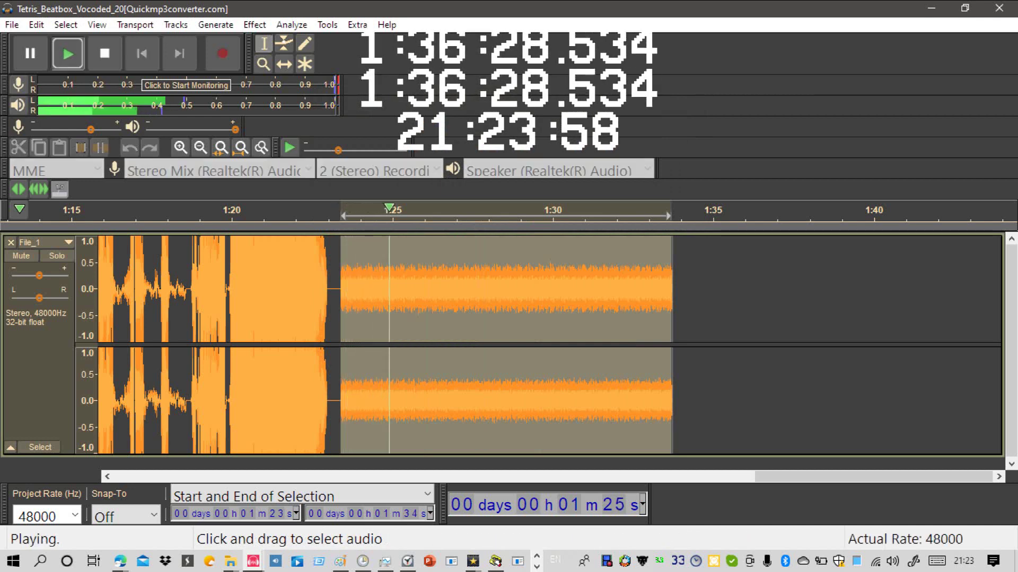
key(space)
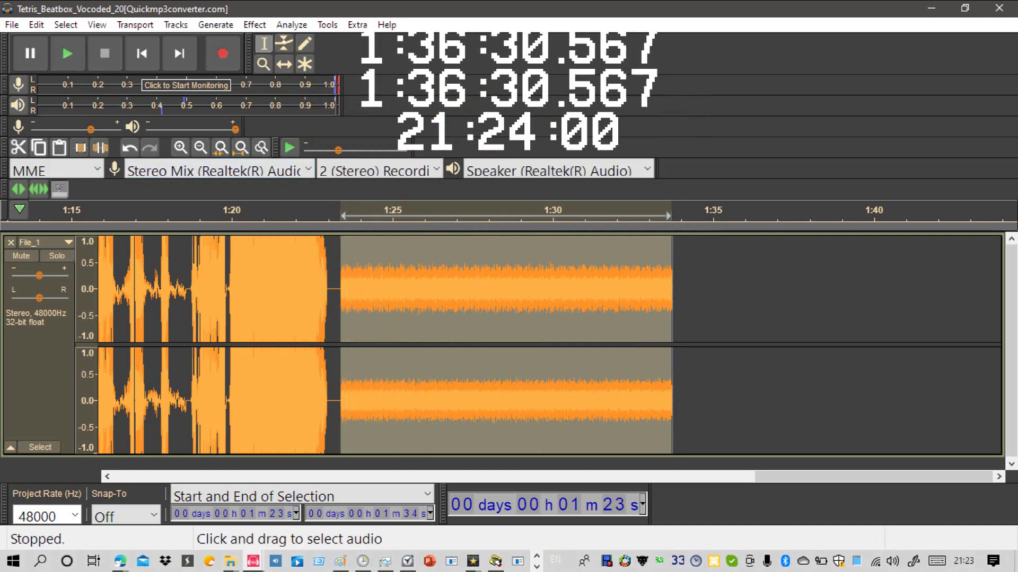
click(672, 398)
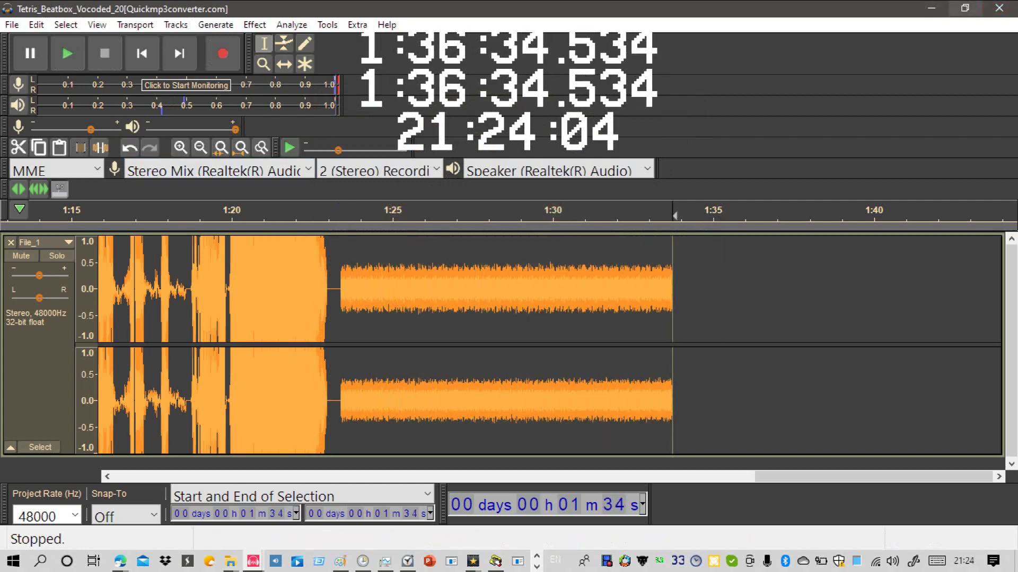
Step: Arrange the Tetris beatbox project and the text-to-speech browser window side by side, then switch the browser to the Cepstral Demos page
click(965, 8)
drag(687, 17, 0, 97)
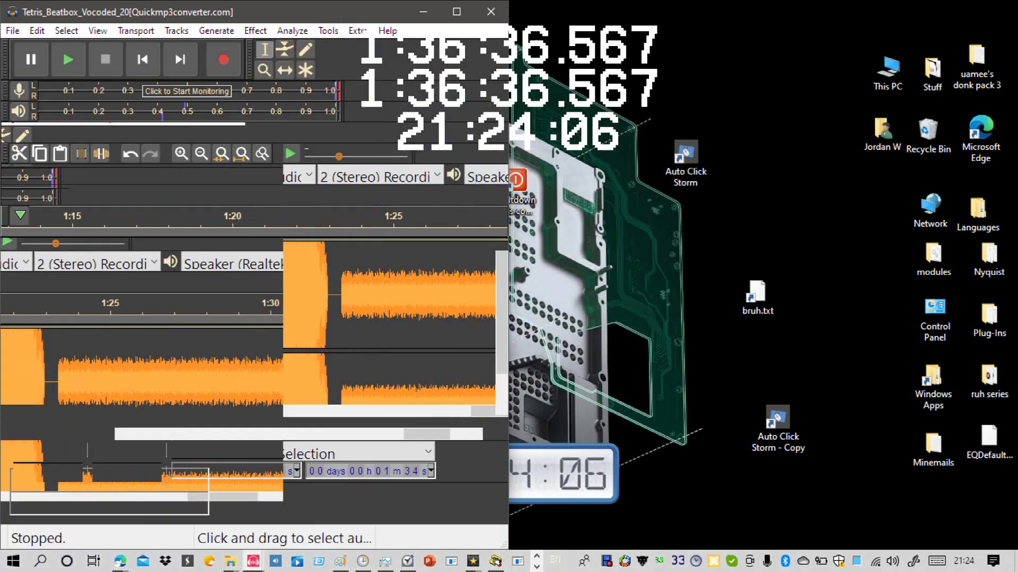
mouse_move(120, 561)
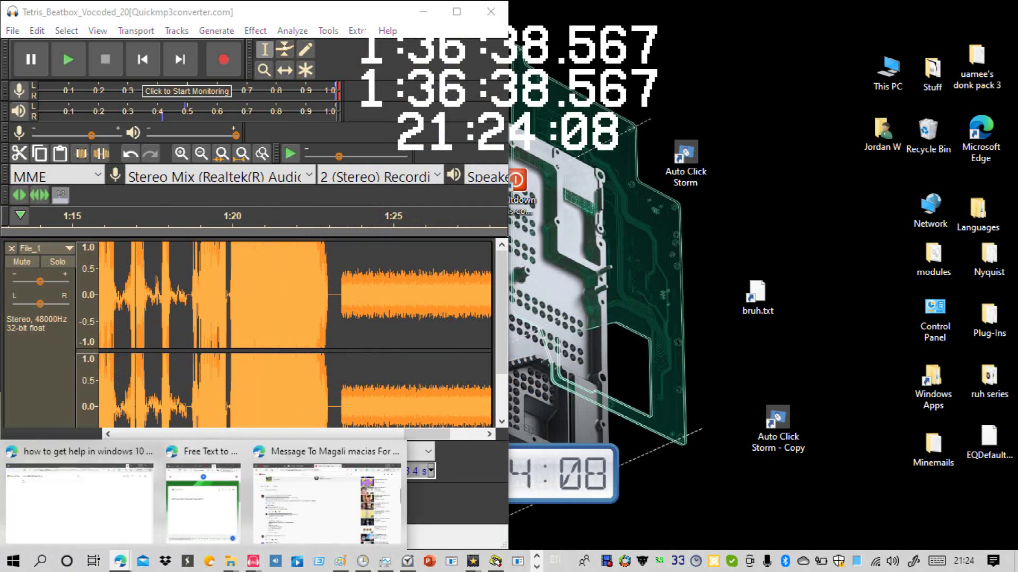
click(203, 501)
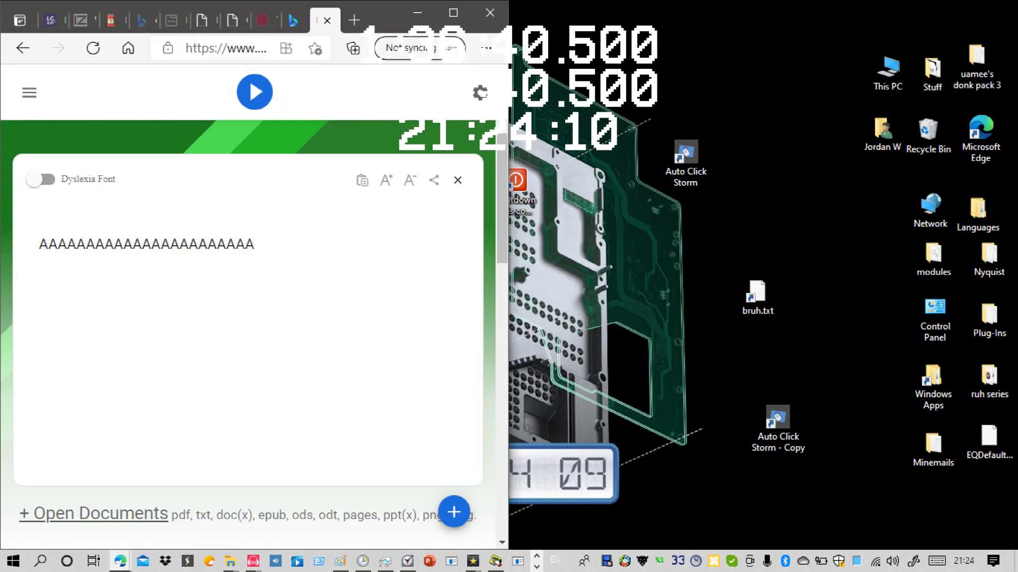
drag(389, 11, 1016, 125)
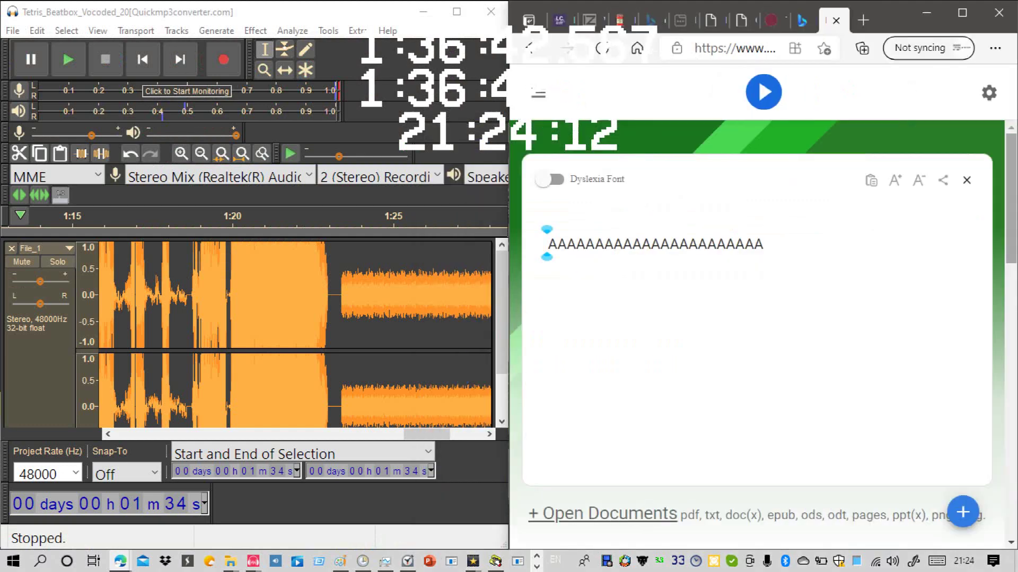
click(741, 20)
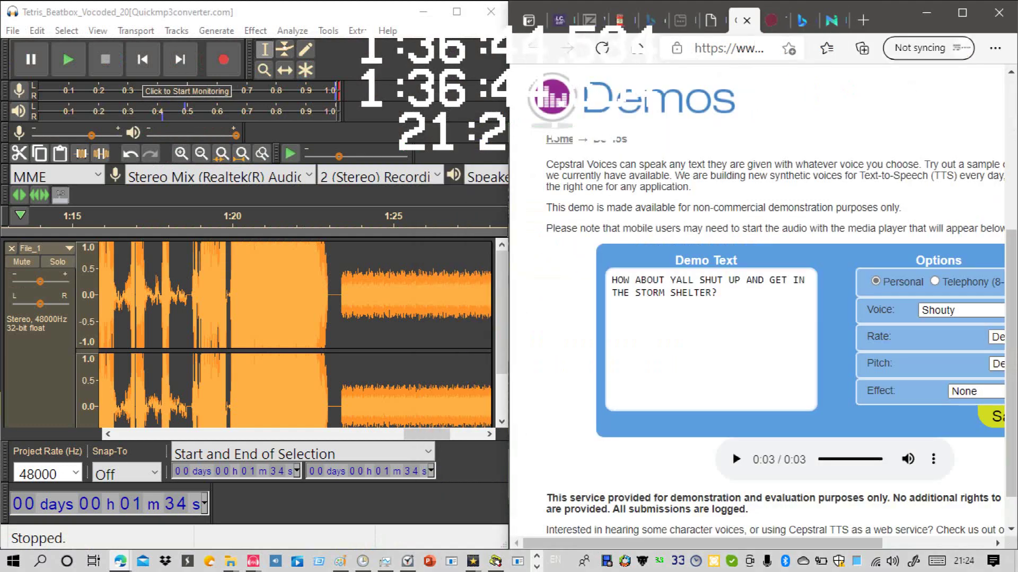
Step: Clear the old demo text, choose the Charlie voice, and remove its sample sentence
click(736, 273)
key(ctrl+a)
key(BackSpace)
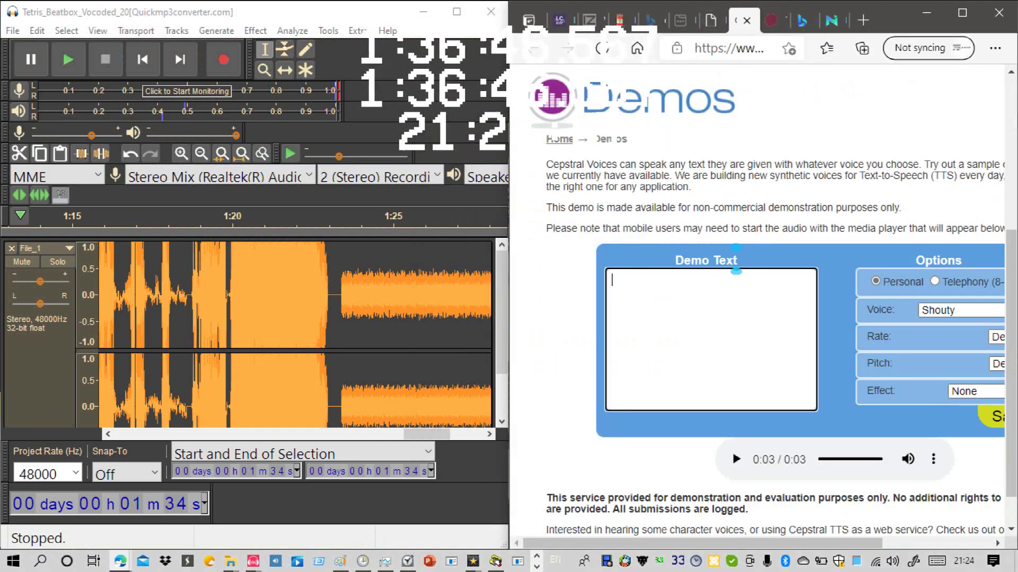
click(959, 310)
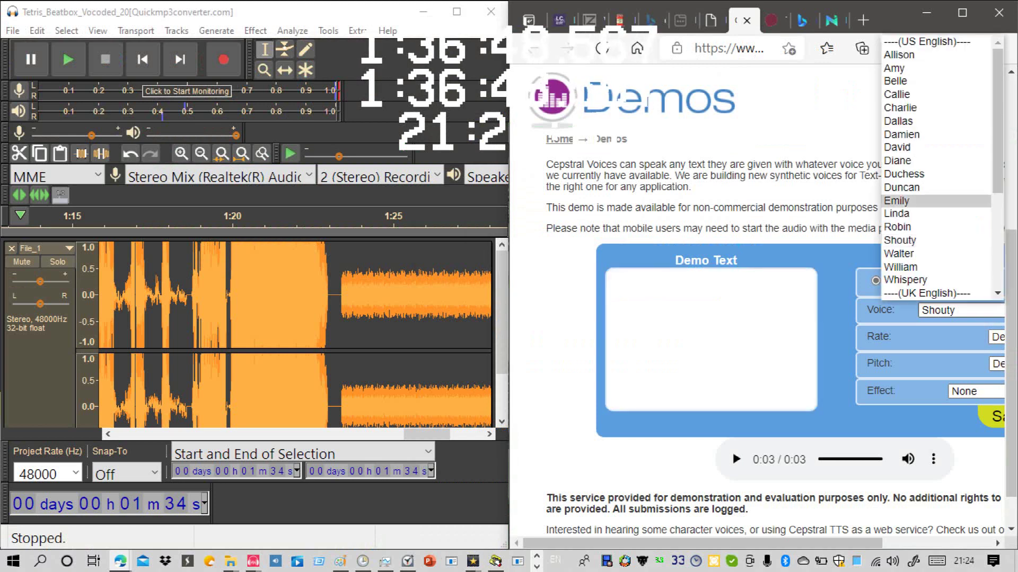
key(Up)
key(Up)
key(Up)
key(Up)
key(Up)
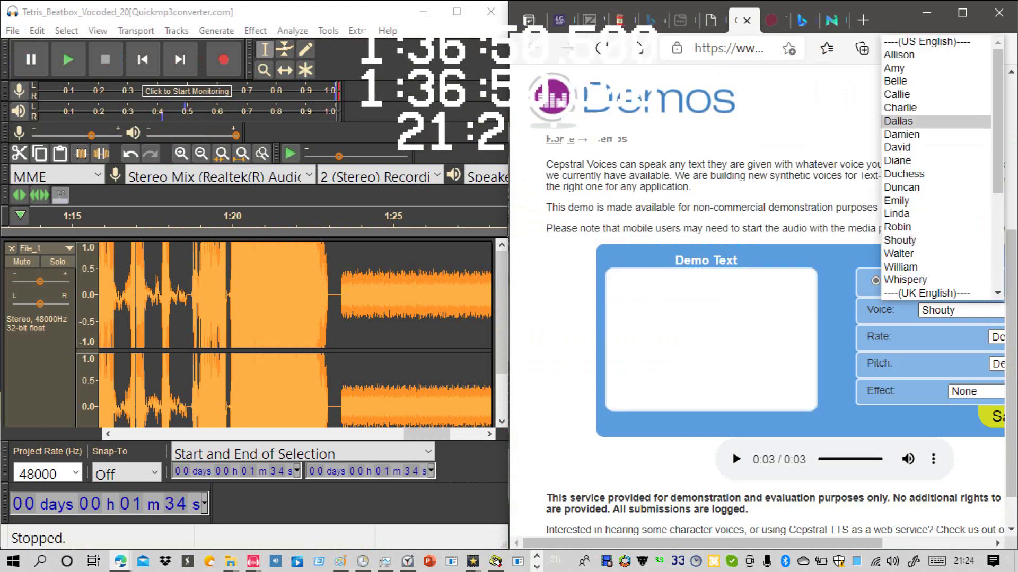
key(Up)
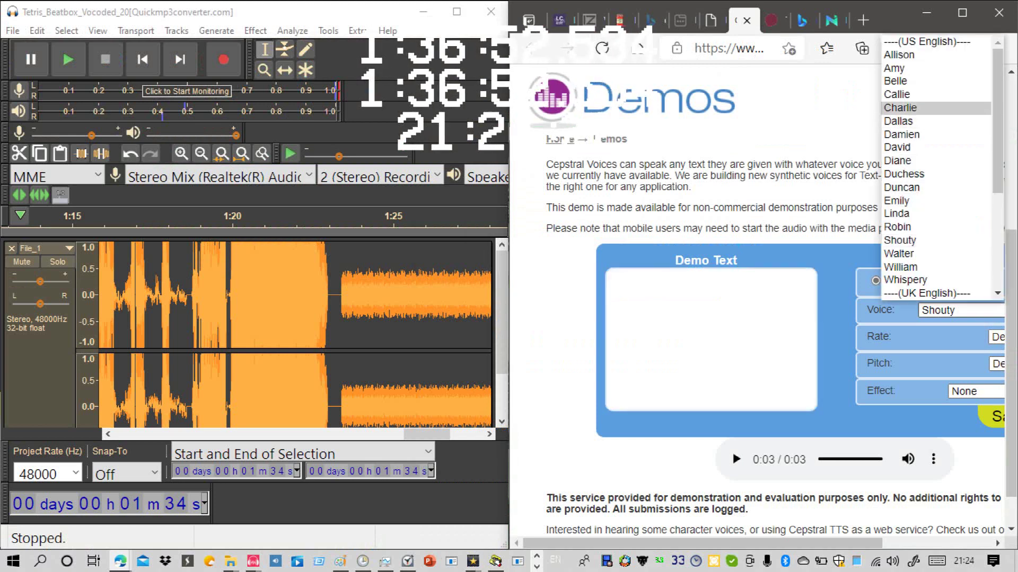
click(900, 107)
drag(705, 309, 595, 276)
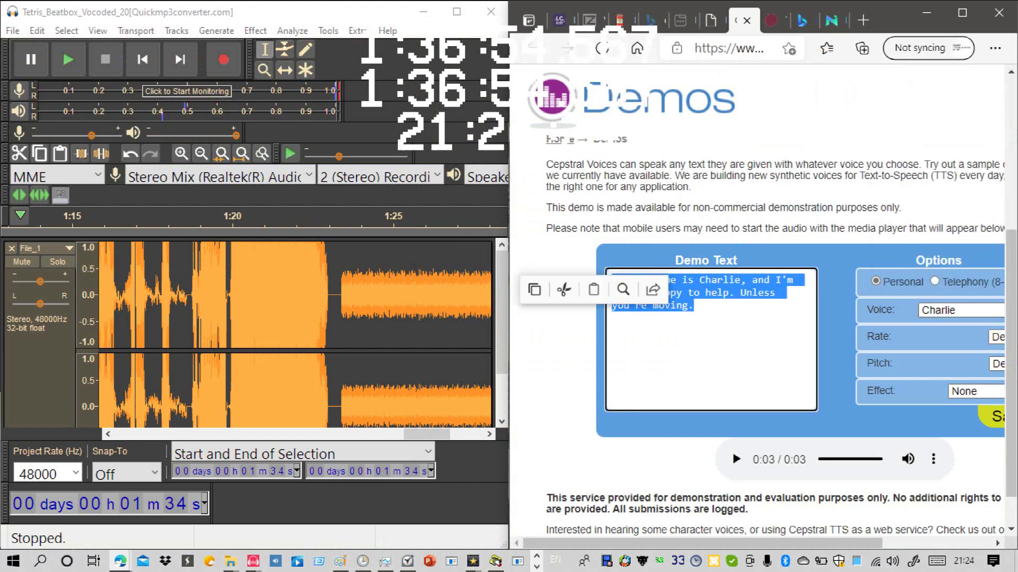
key(BackSpace)
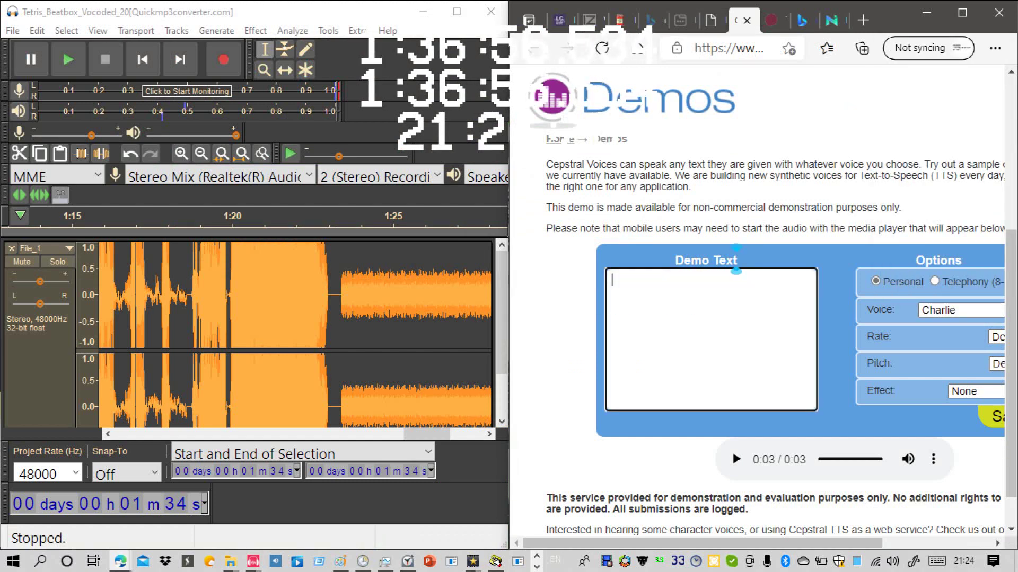
Step: Enter "Was that my 996?" as the demo text for the Charlie voice
text(Wa)
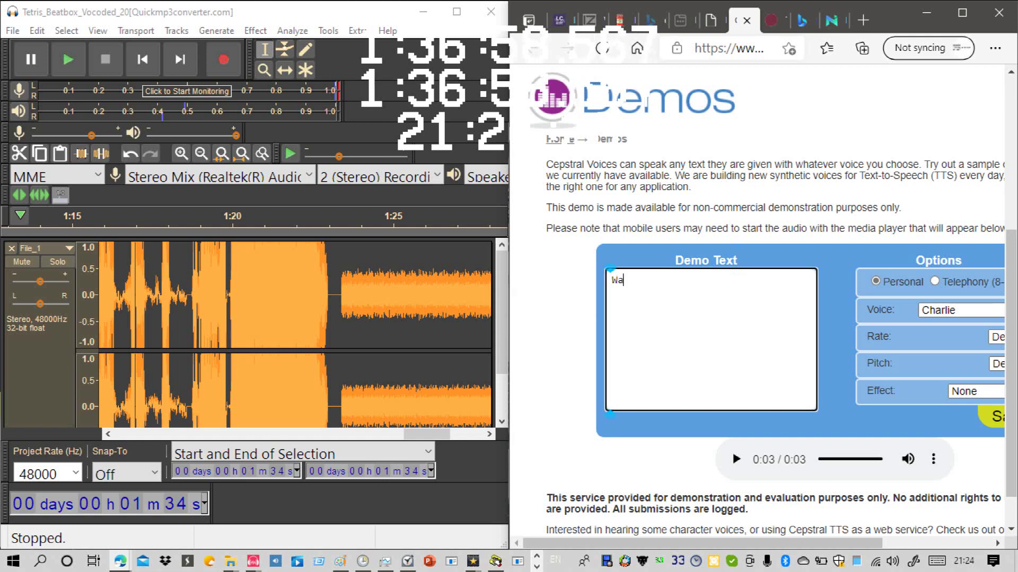
text(s that)
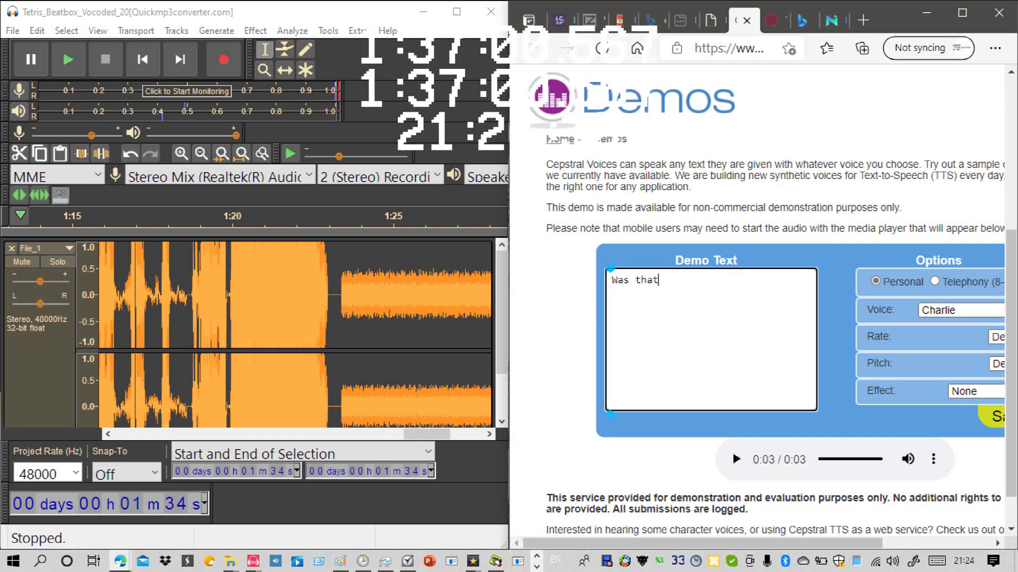
text( myn)
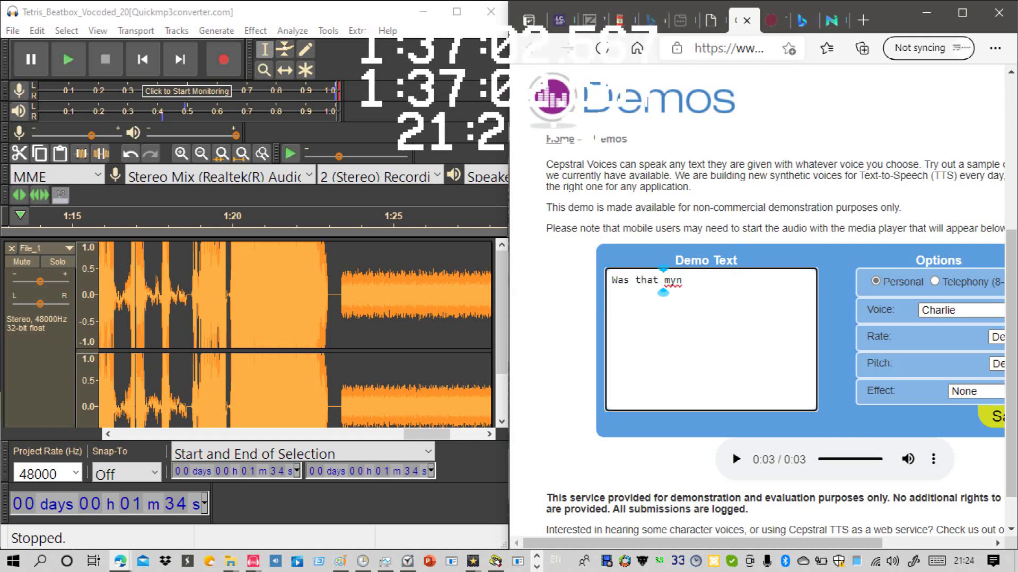
key(BackSpace)
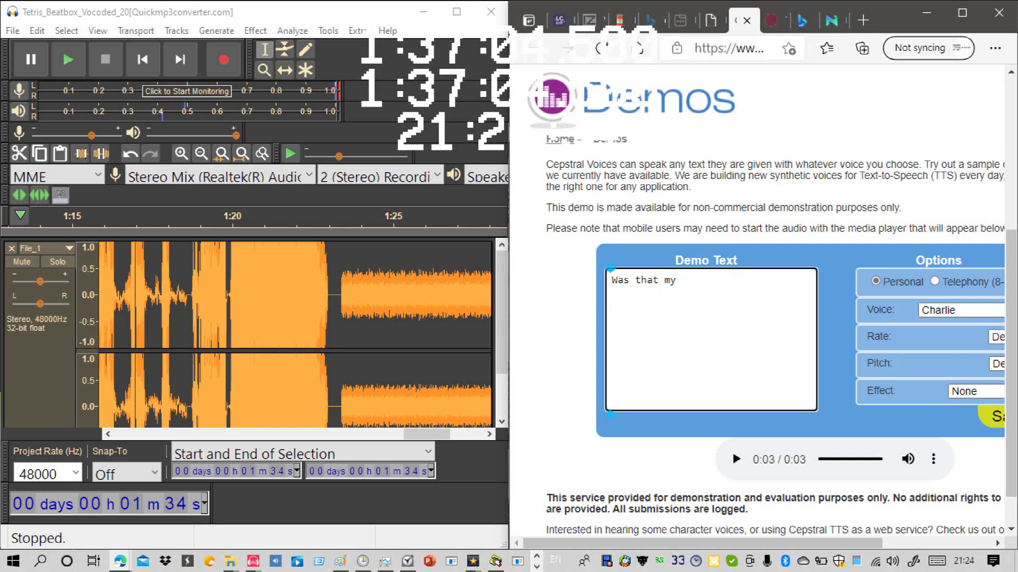
text(996?)
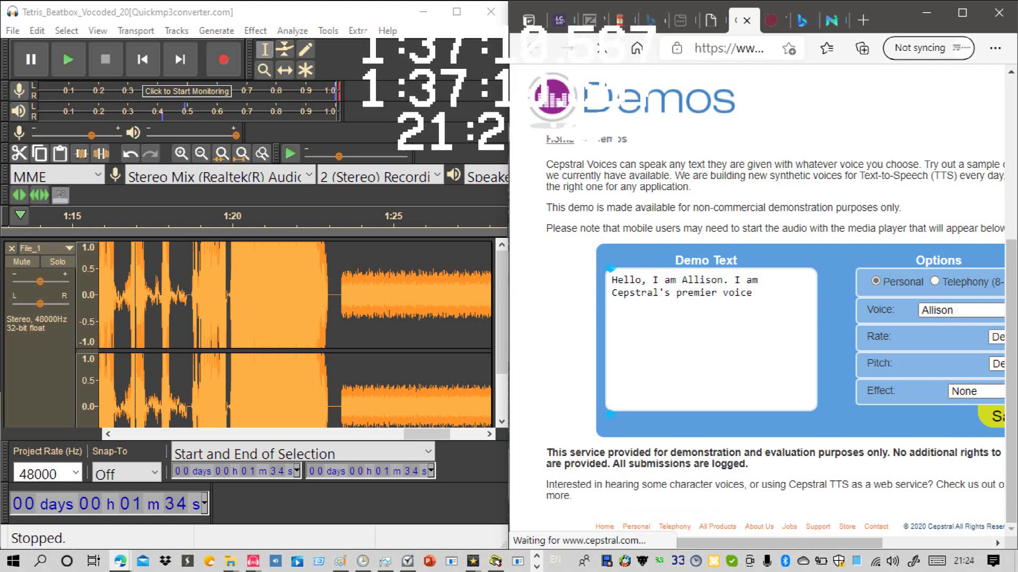
Step: Choose the Charlie voice, replace its sample sentence with "Was that my 996?" and have the line spoken
click(962, 310)
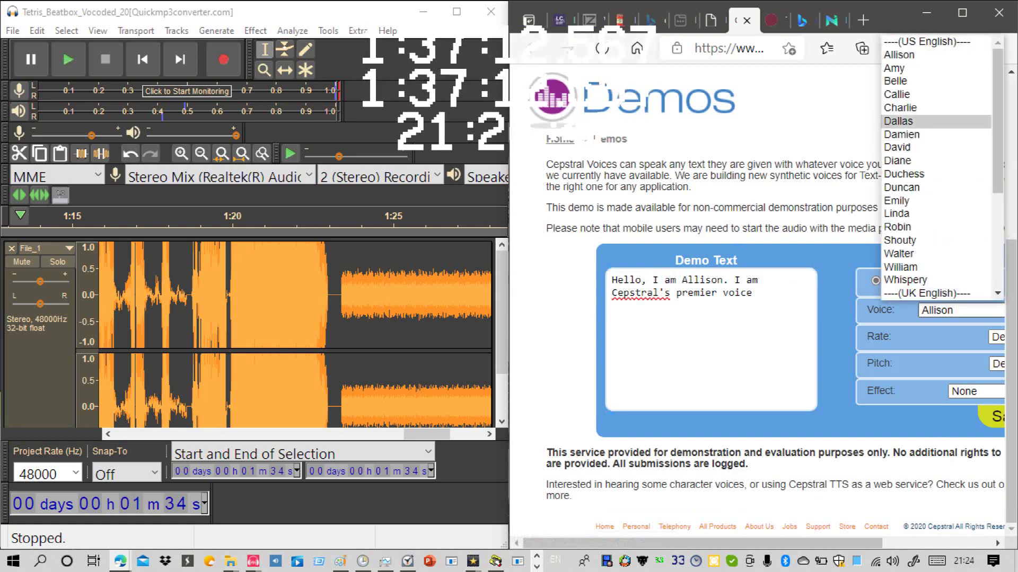
click(900, 108)
drag(710, 314, 572, 274)
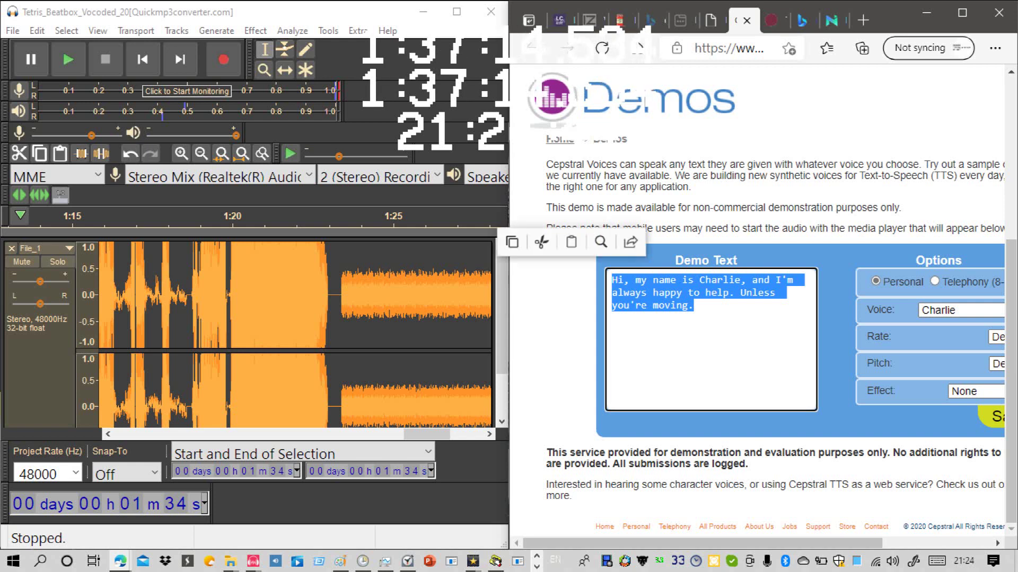
key(BackSpace)
text(Was t)
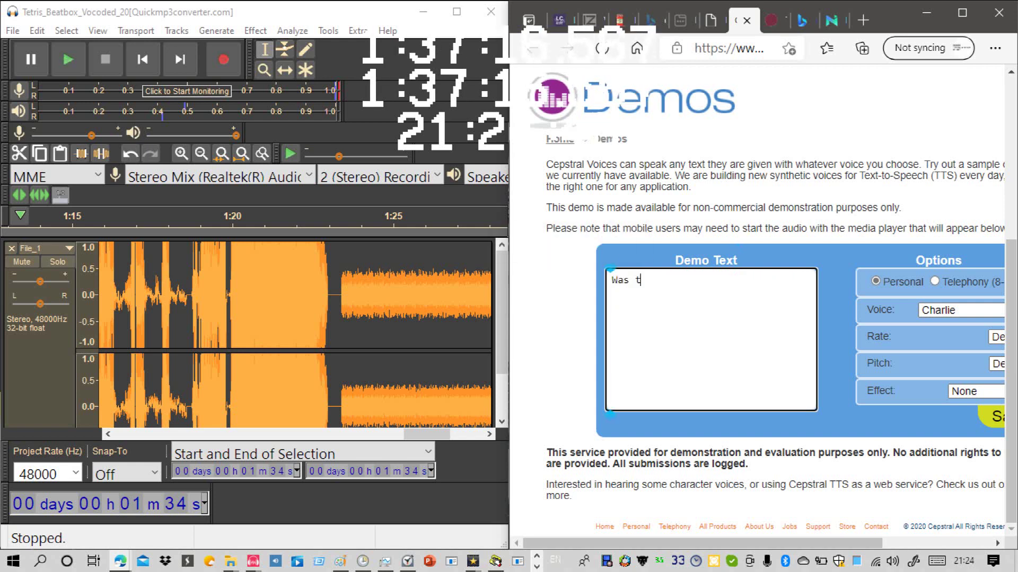
text(hat my 996?)
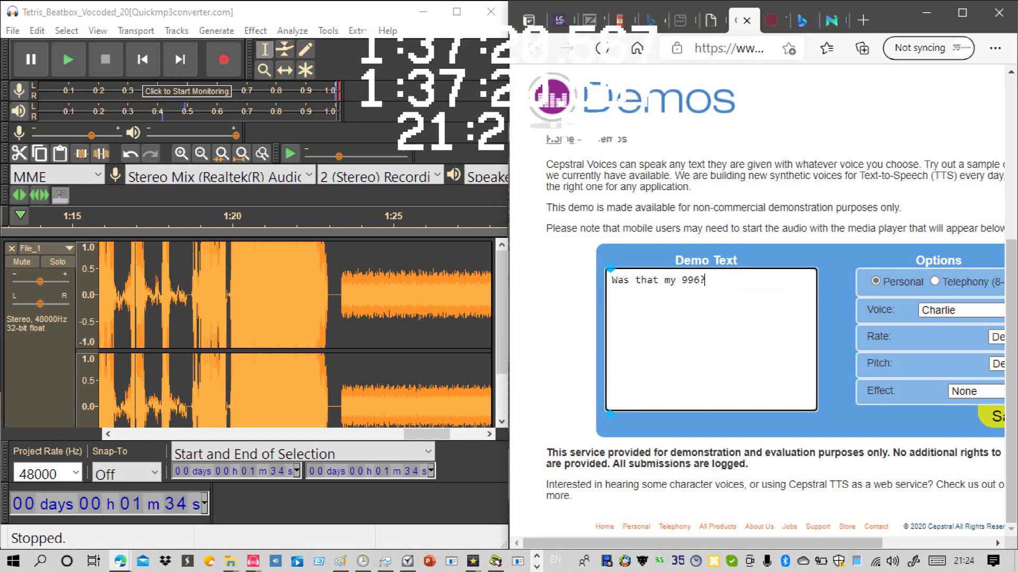
click(992, 417)
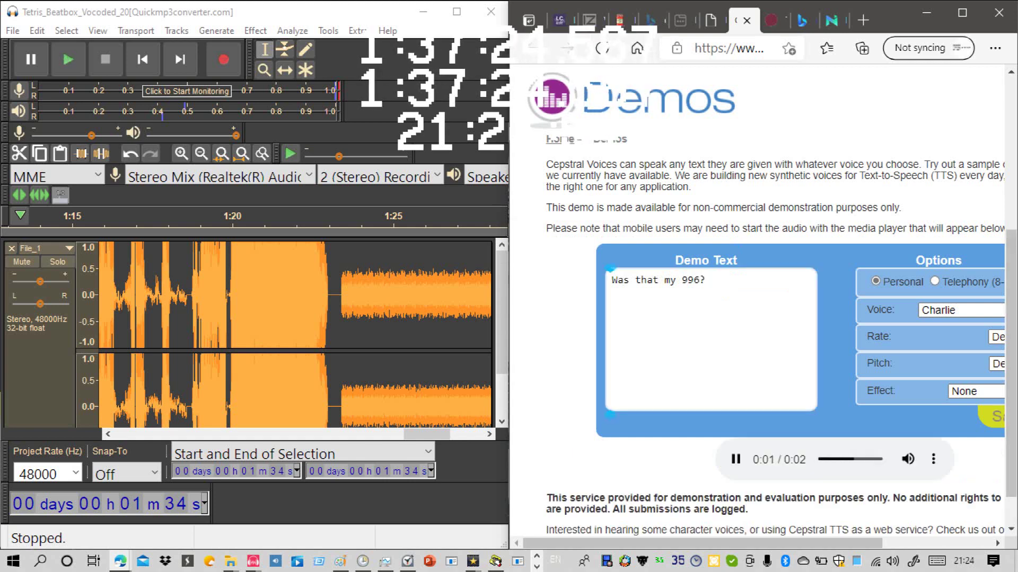
Step: Switch to the David voice and remove its sample sentence from the demo text
click(959, 310)
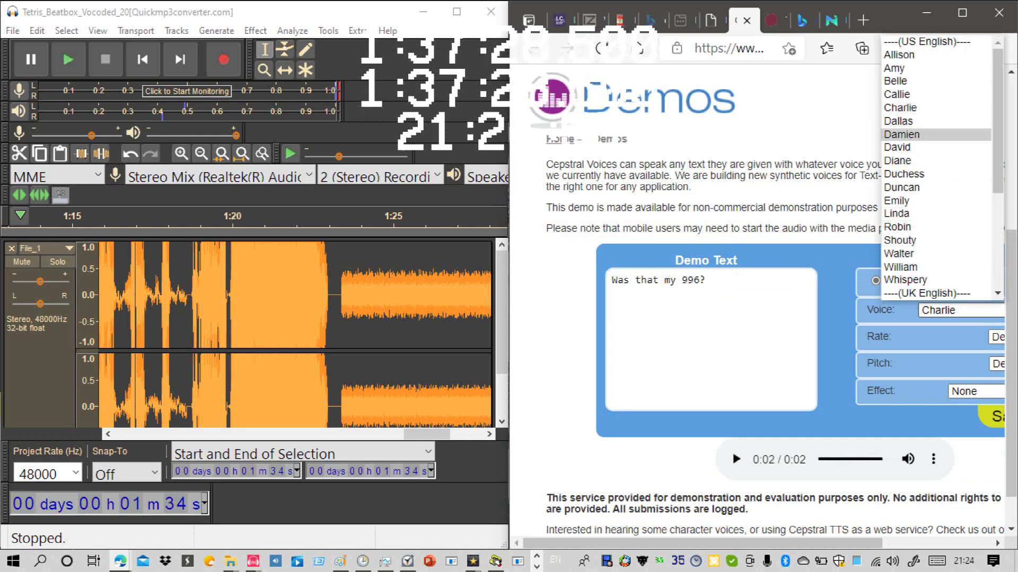
click(897, 147)
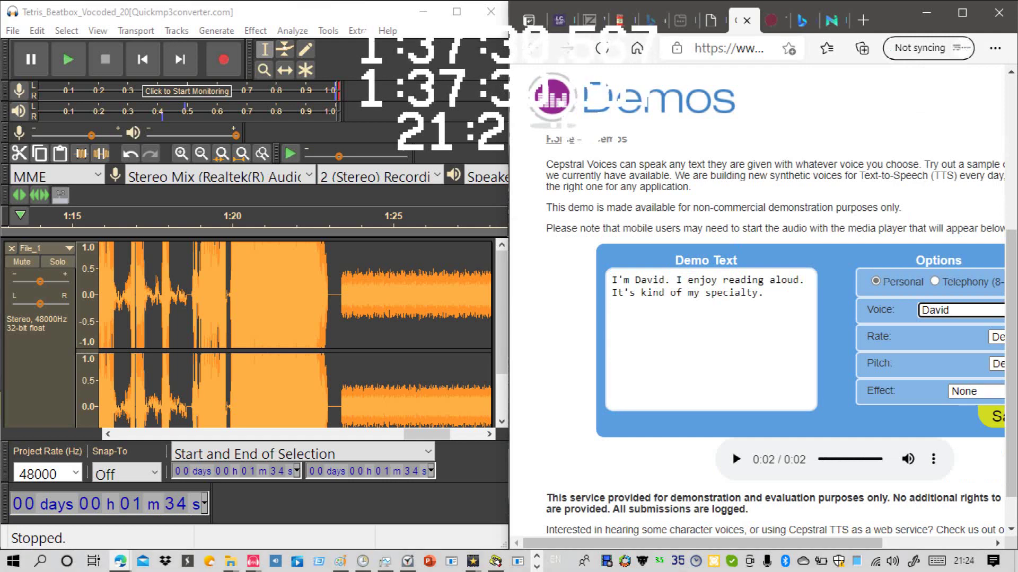
drag(762, 292, 612, 280)
key(BackSpace)
Step: Enter "Was that my 996?" as the demo text for the David voice and have it spoken
text(W)
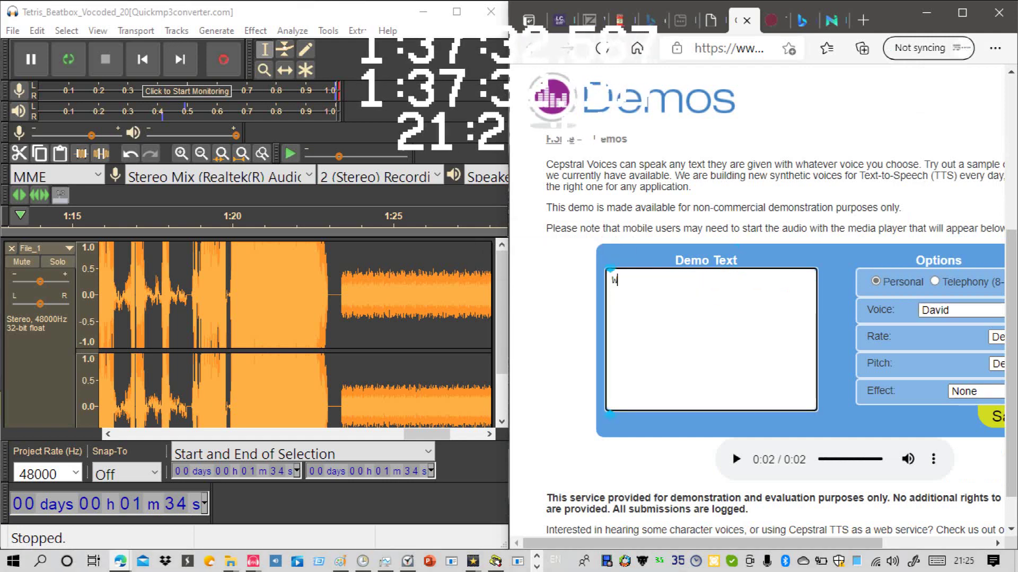
text(as tht)
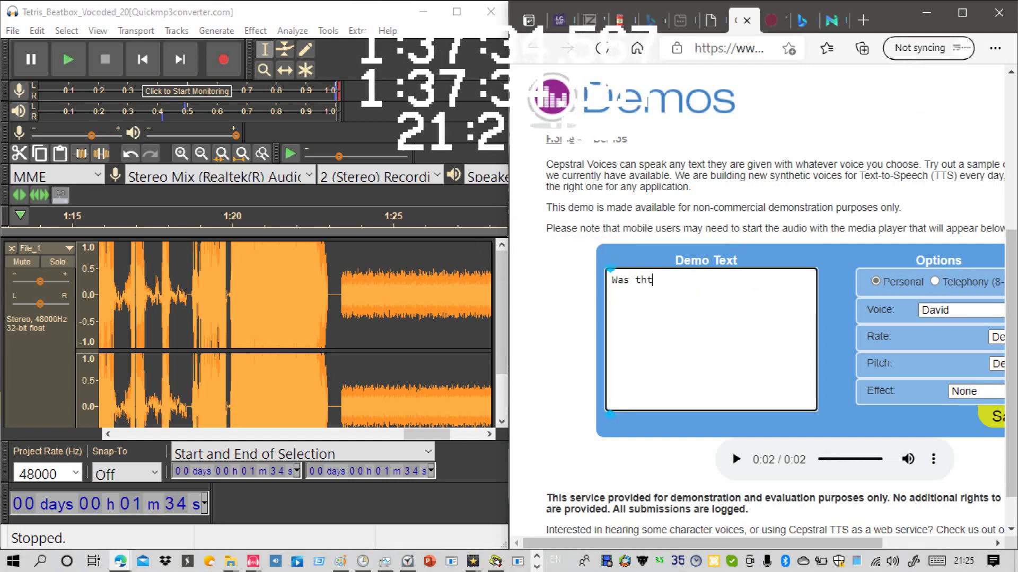
key(BackSpace)
text(at)
key(BackSpace)
text(t )
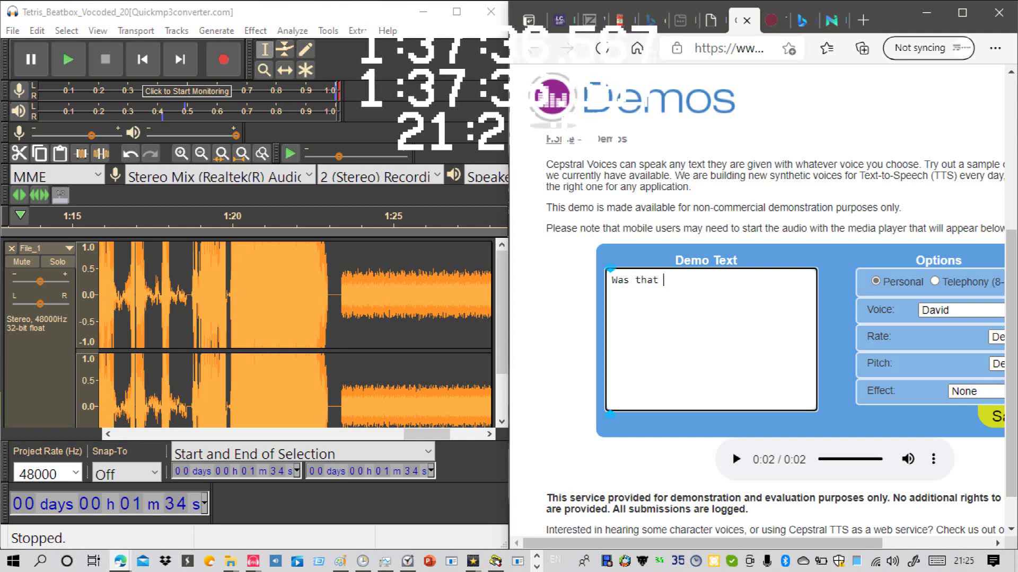
text(my 996?)
click(993, 417)
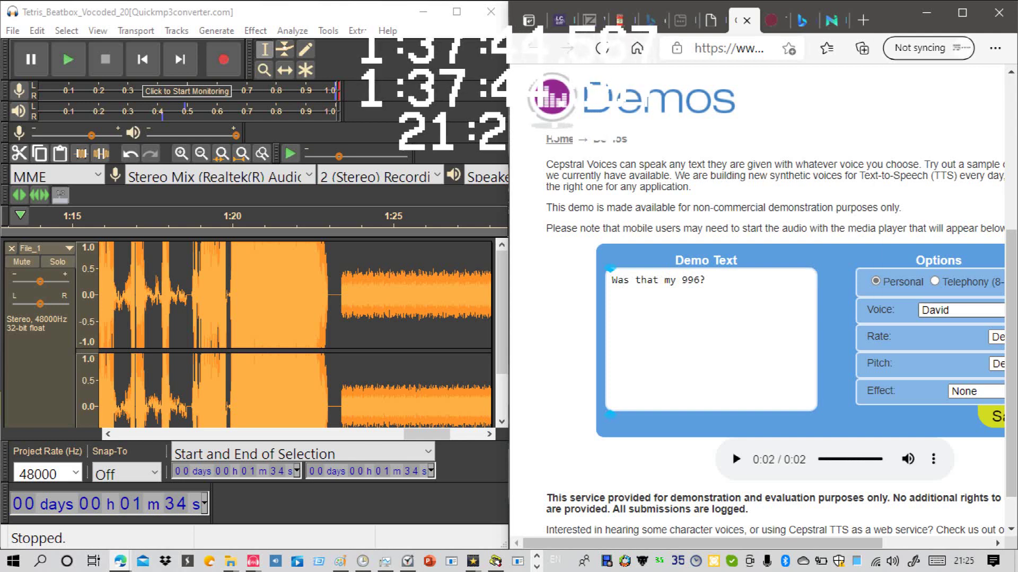
Step: Keep the David voice and spell out the number so the demo text reads "Was that my nine nine six?"
click(962, 310)
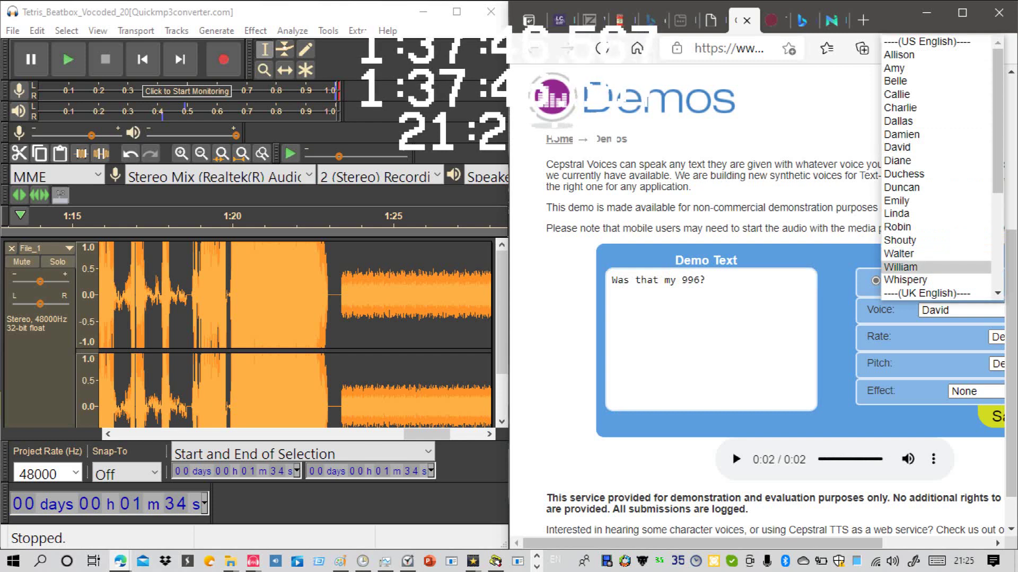
click(708, 281)
key(BackSpace)
key(BackSpace)
key(BackSpace)
key(BackSpace)
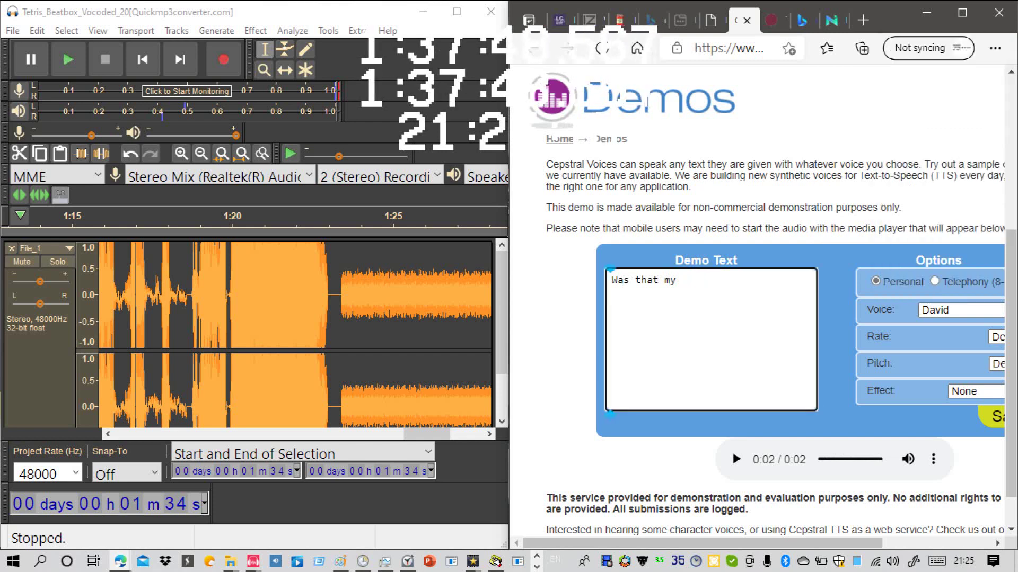
text(nine)
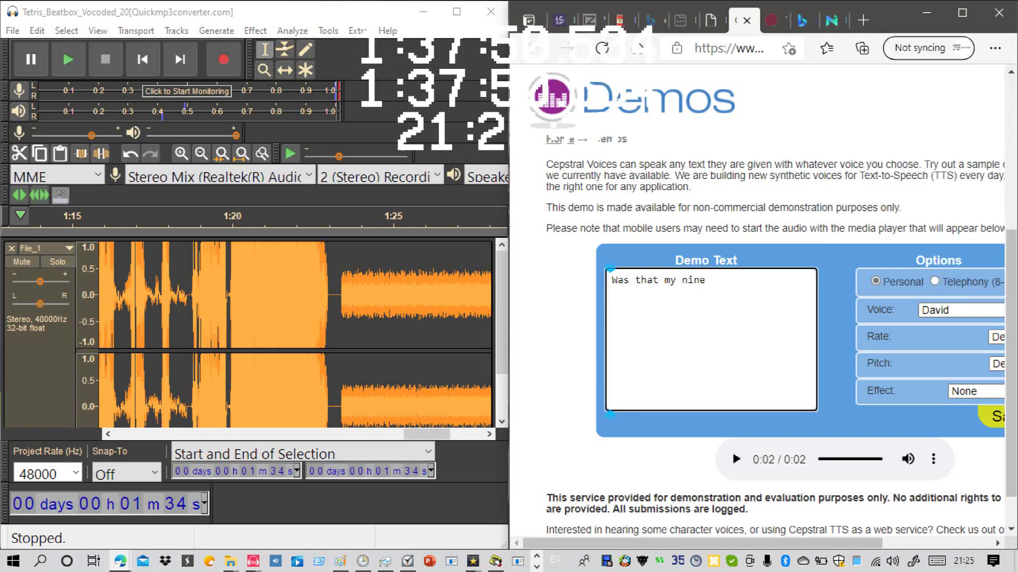
text( nine six)
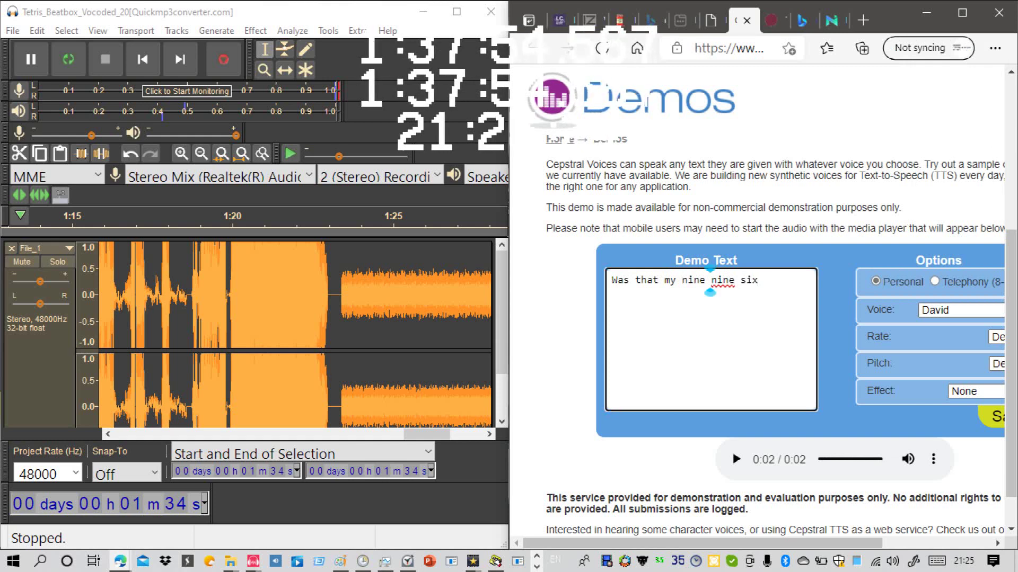
text(?)
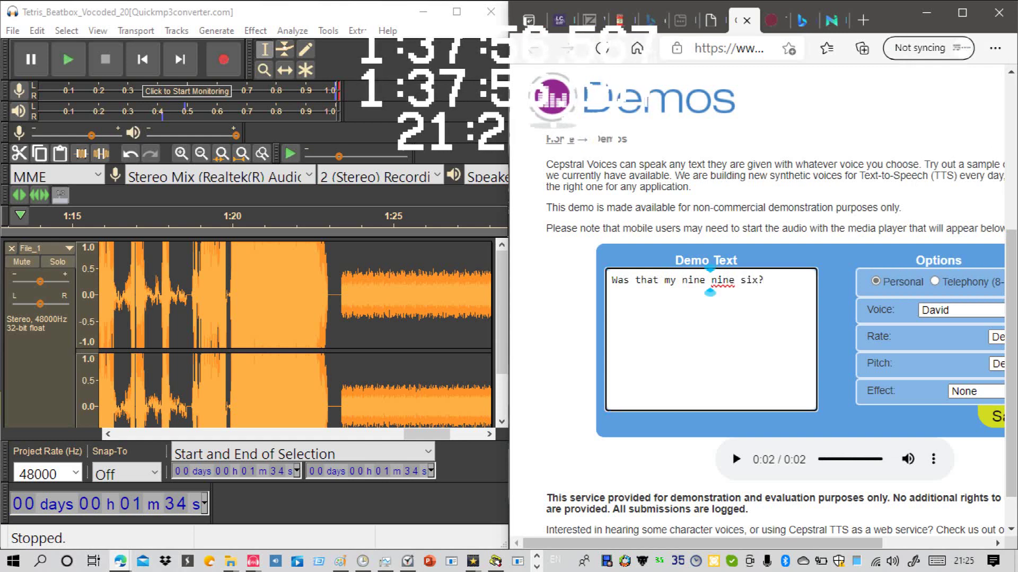
Step: Retype the last two letters of the second "nine", keeping the repeated word, and have David speak the line
click(727, 281)
click(722, 281)
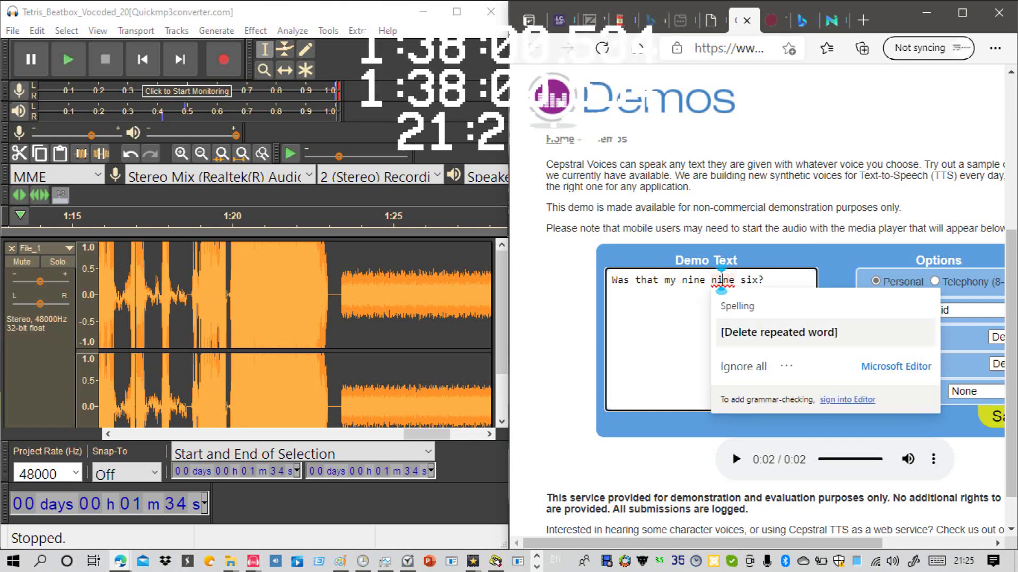
key(Escape)
key(Delete)
key(Delete)
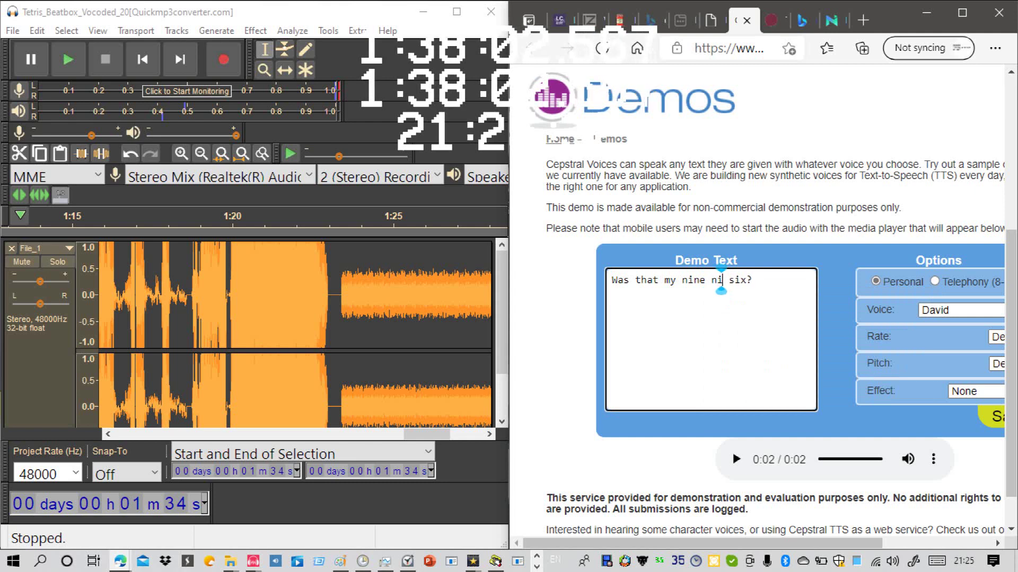
text(ne)
click(763, 281)
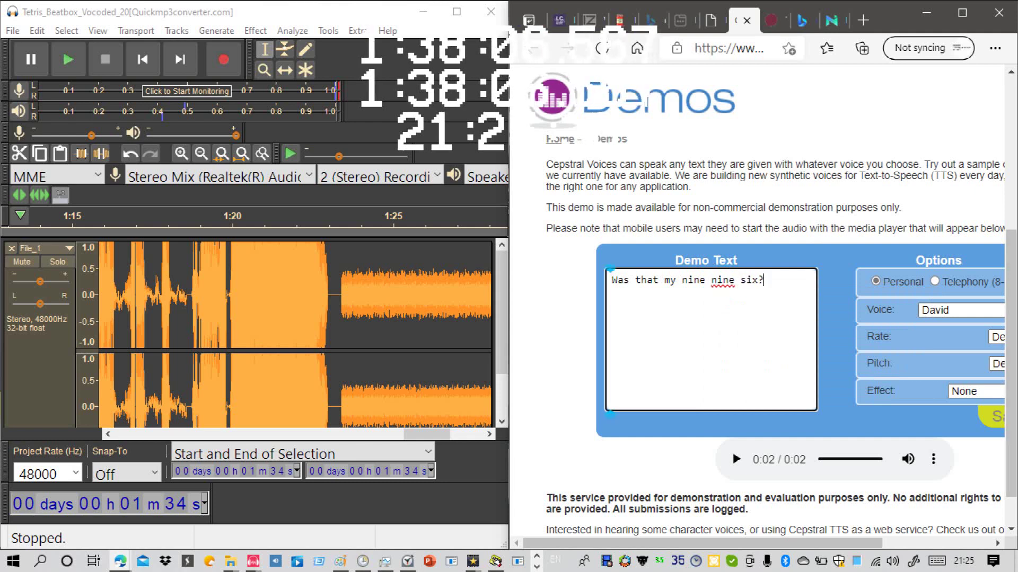
click(995, 417)
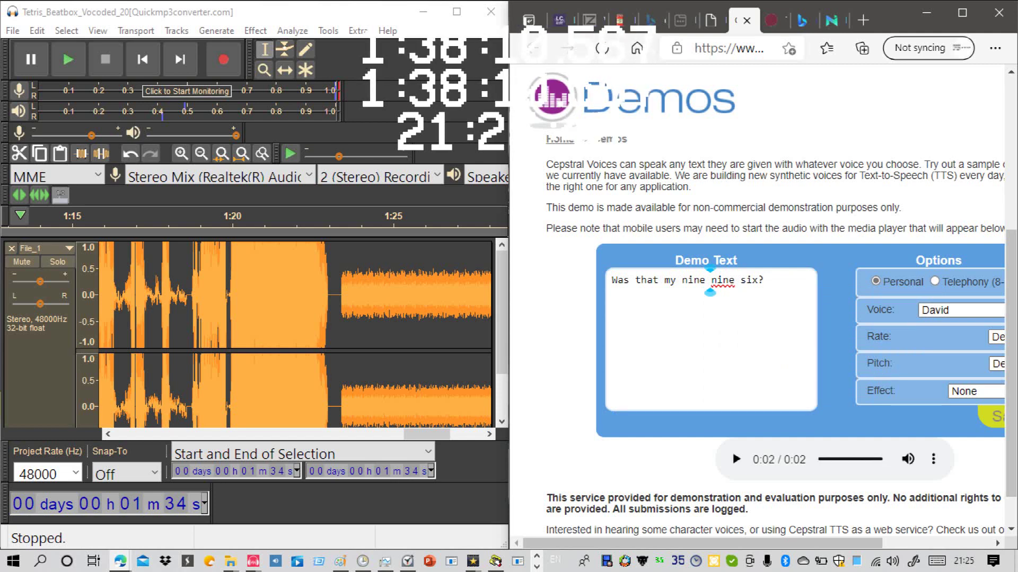
Step: Switch to the Duchess voice and clear its sample text
click(961, 311)
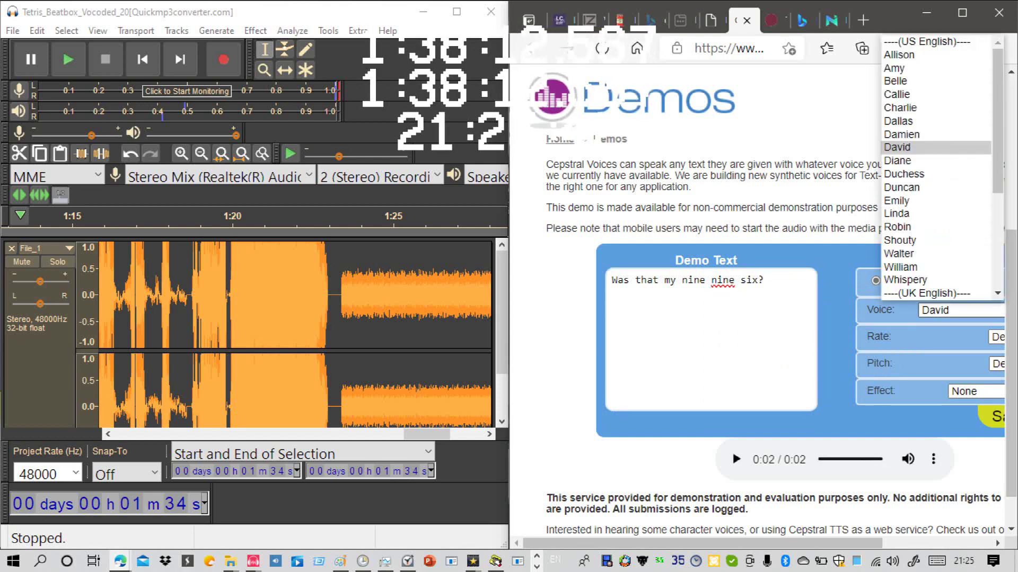
click(904, 174)
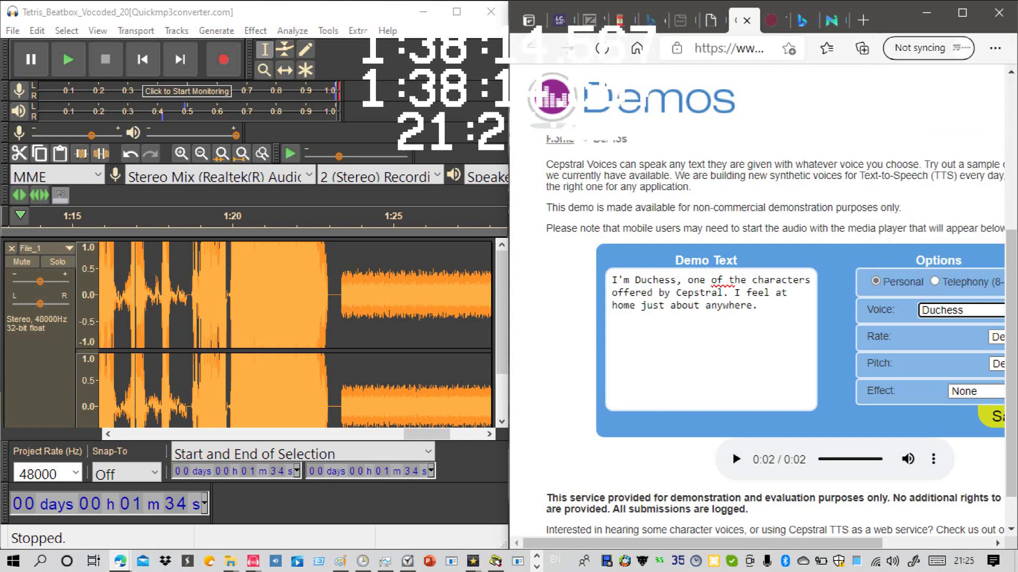
drag(827, 328, 601, 267)
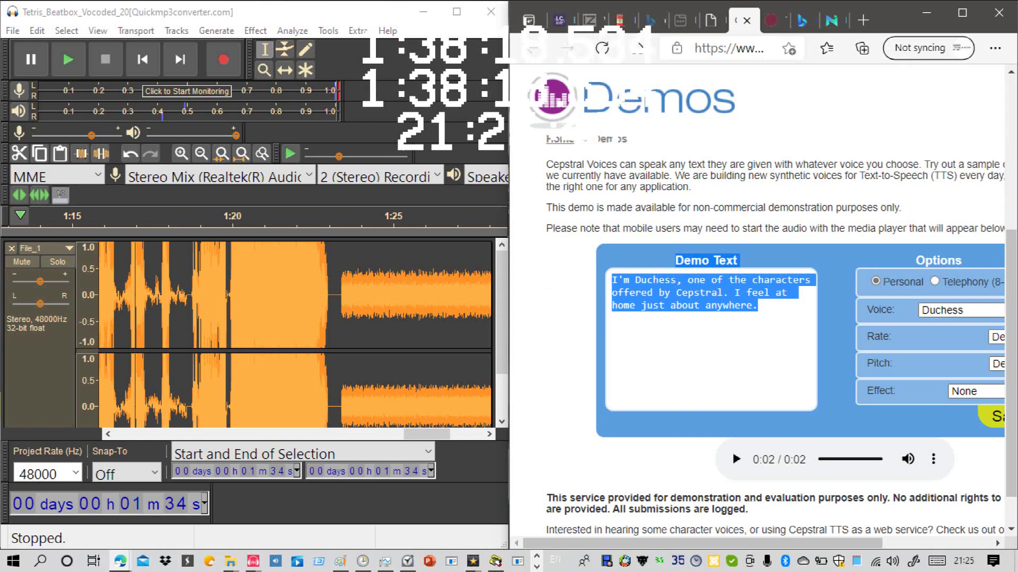
key(Delete)
Step: Enter "Was that my nine nine six?" for the Duchess voice and have the line spoken
text(Wa)
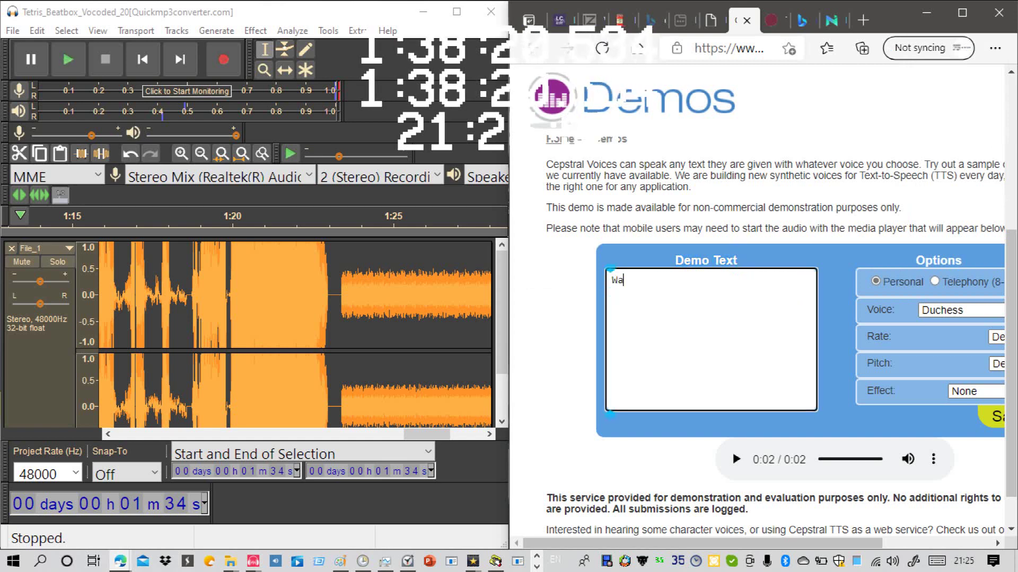
text(s that my nin)
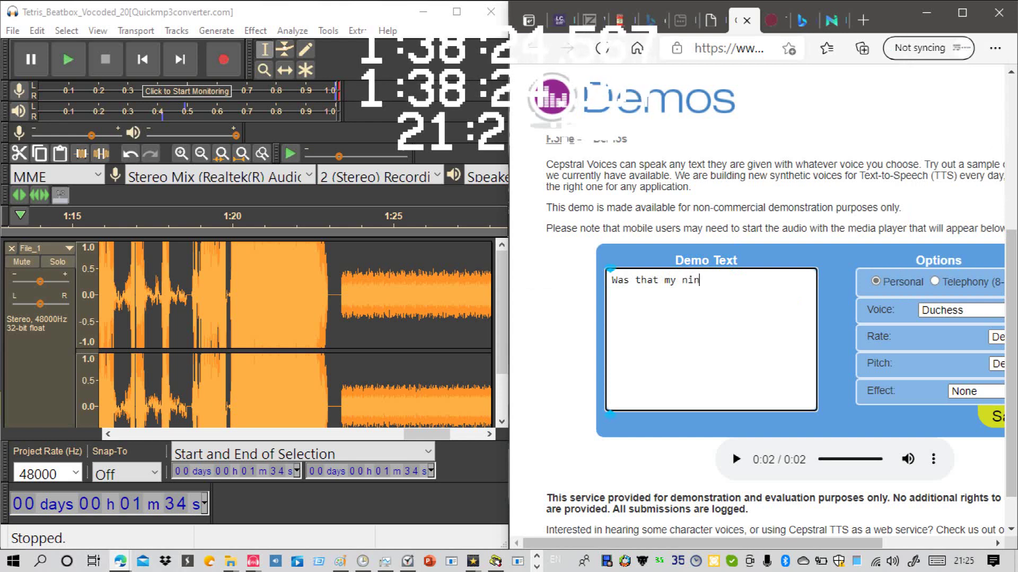
text(e nine)
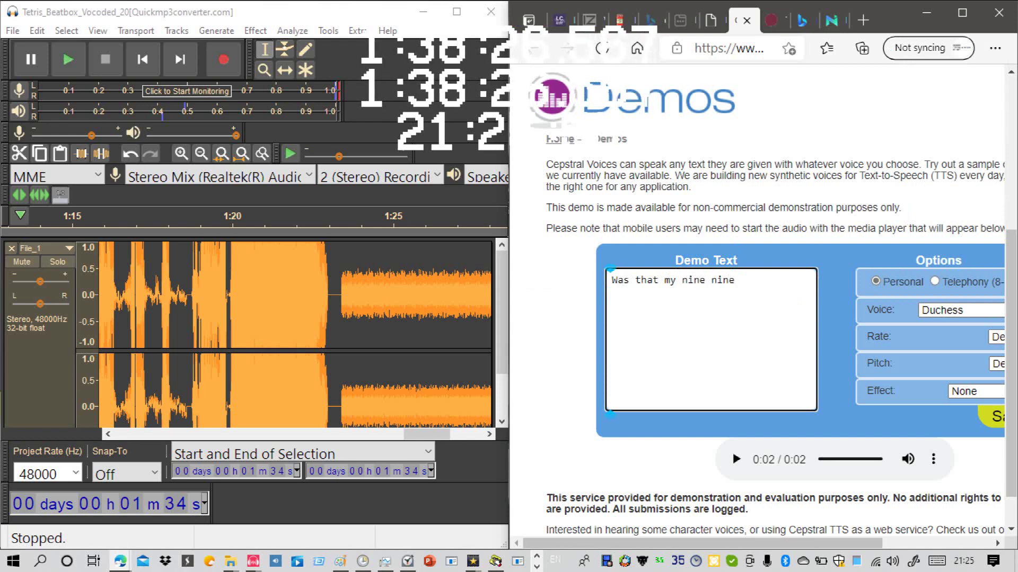
text( six)
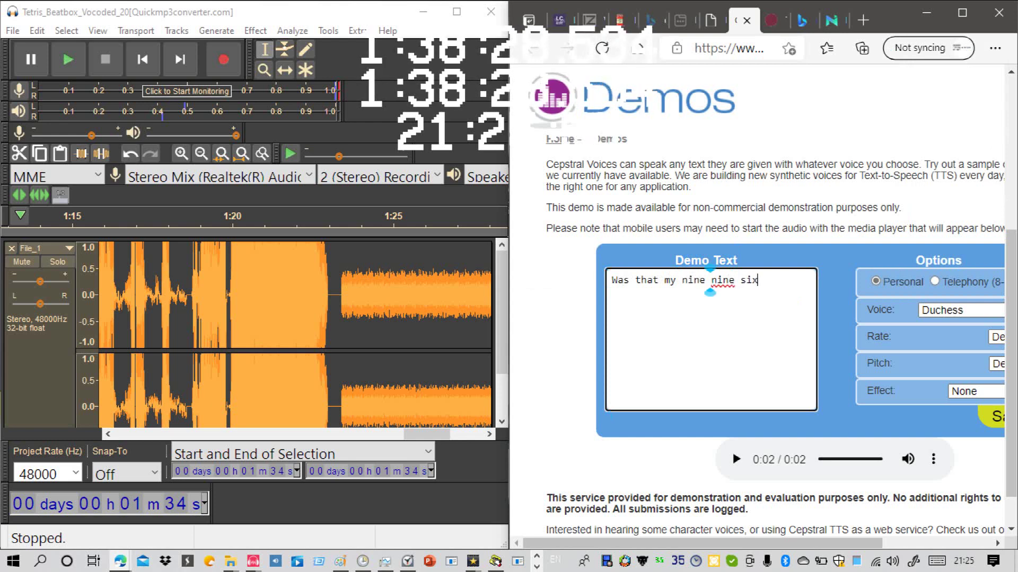
text(?)
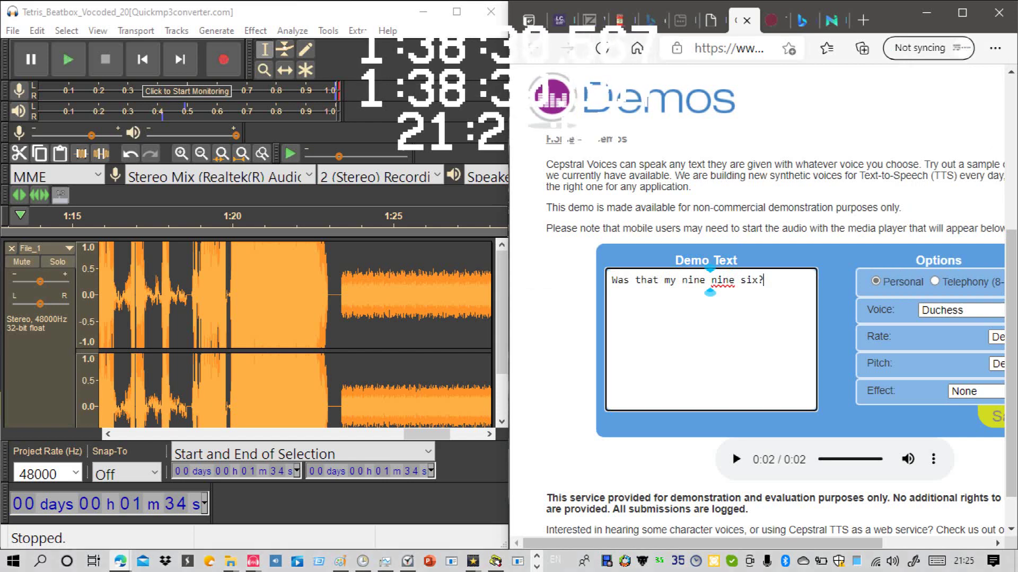
click(993, 417)
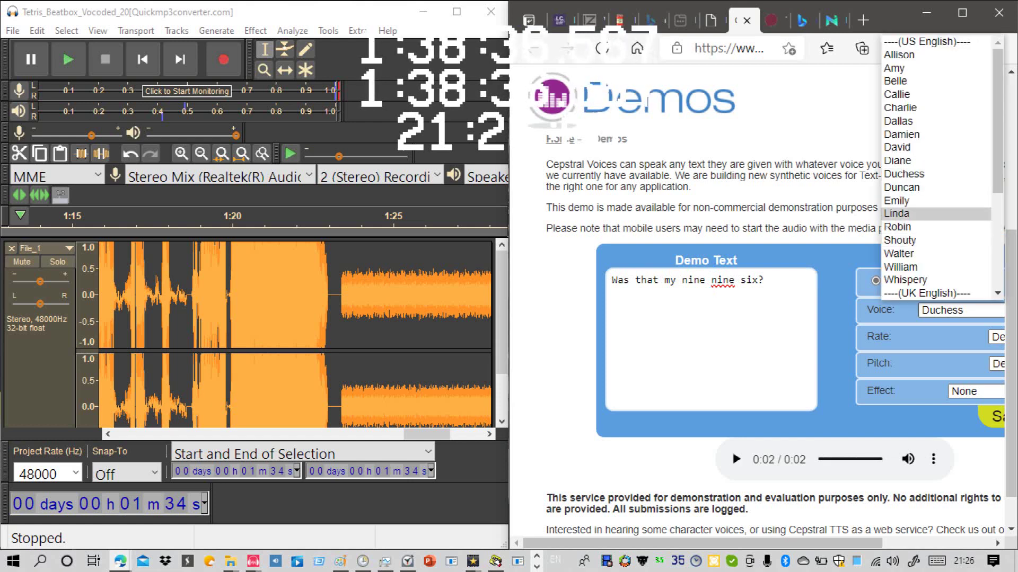
Step: Switch to the Emily voice and replace its sample sentence with "Was that my nine nine six?"
click(923, 200)
drag(711, 307, 609, 277)
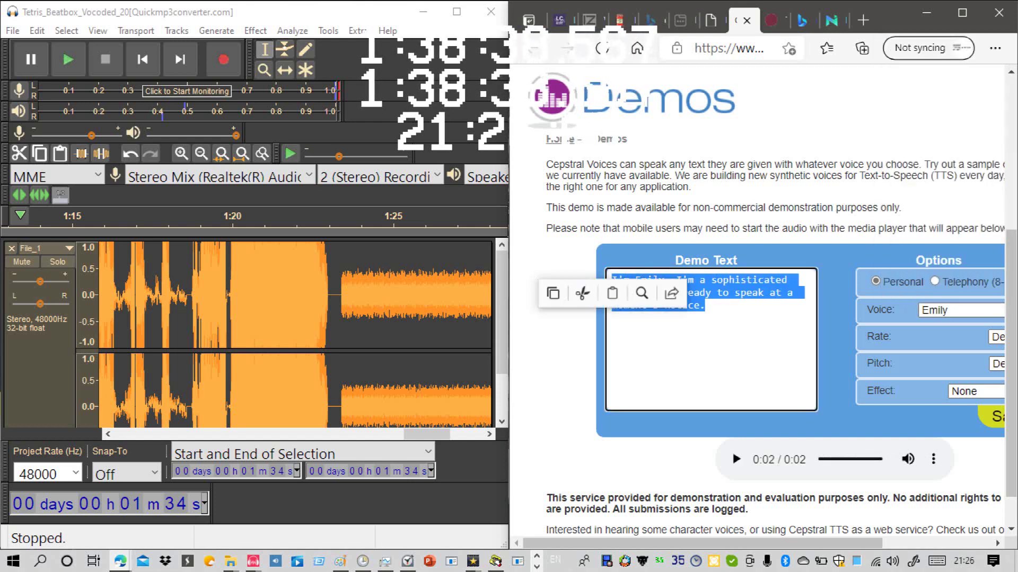
key(BackSpace)
text(W)
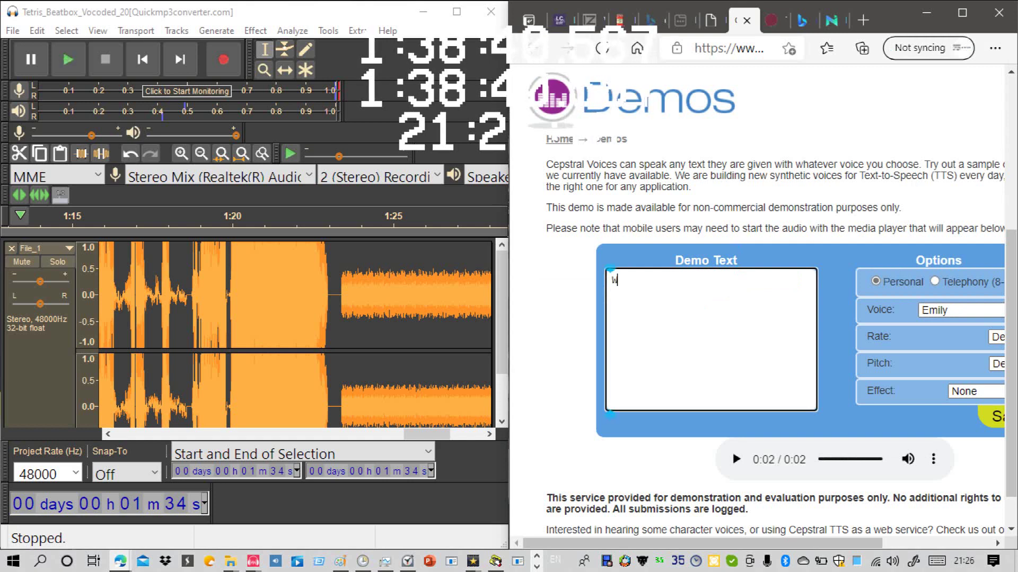
text(as t)
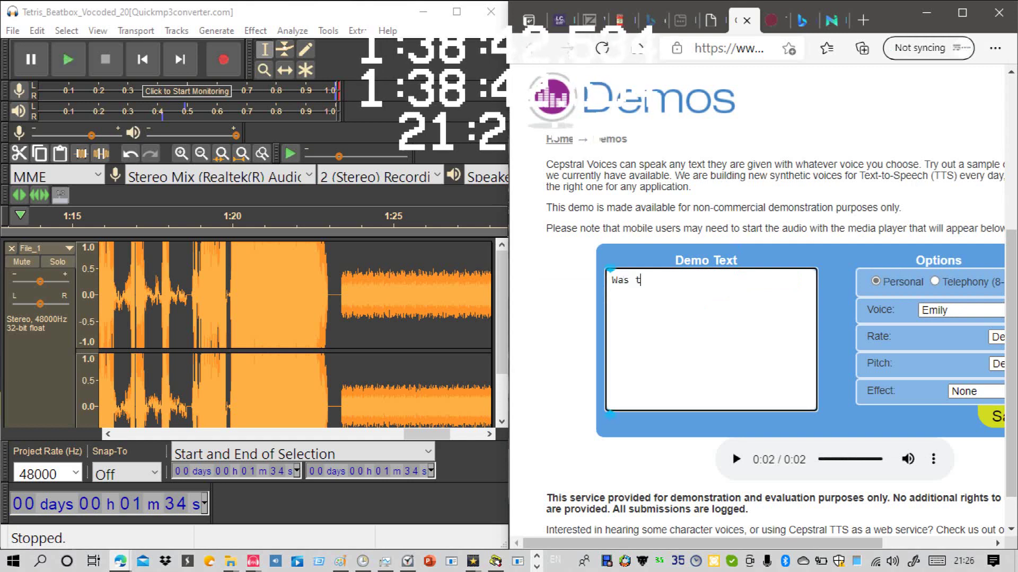
text(hat my )
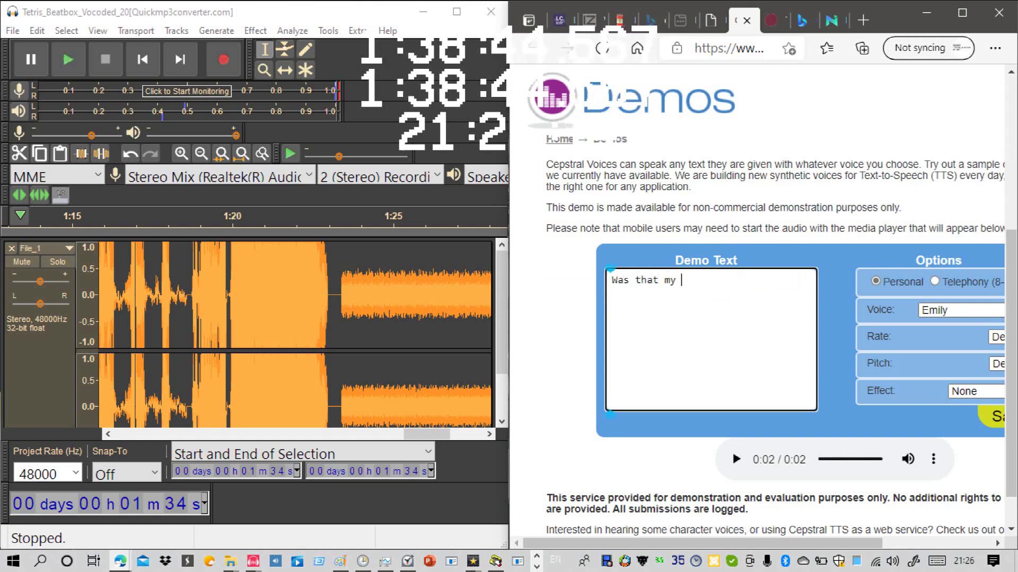
text(nine ni)
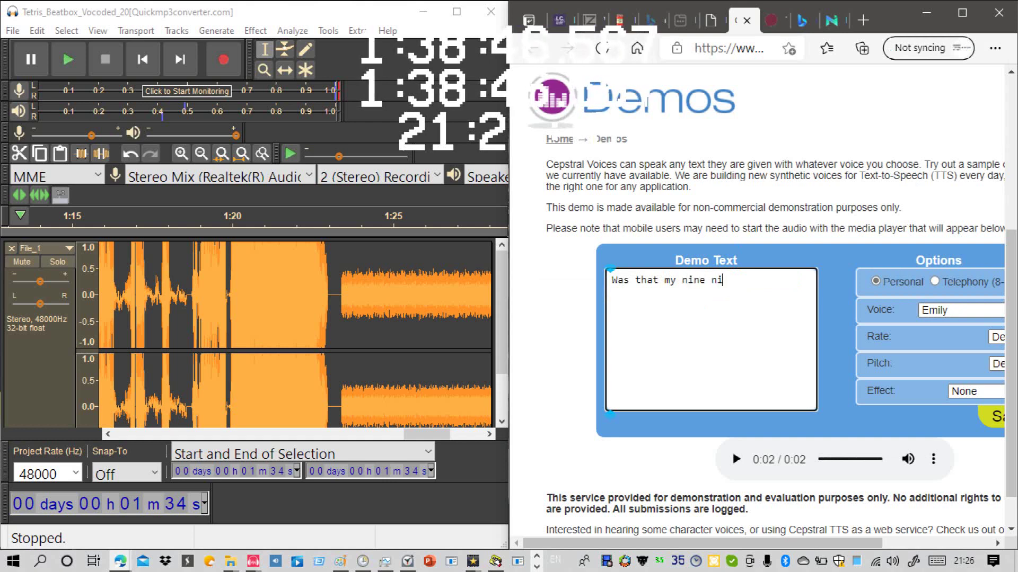
text(ne six?)
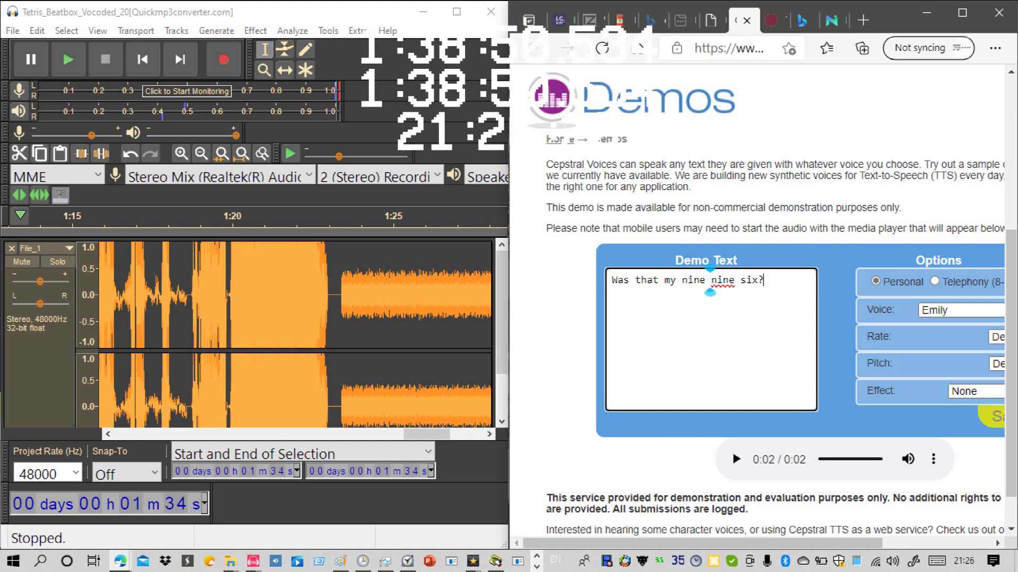
Step: Have Emily speak the line, then switch to the Linda voice and clear its sample text
click(993, 417)
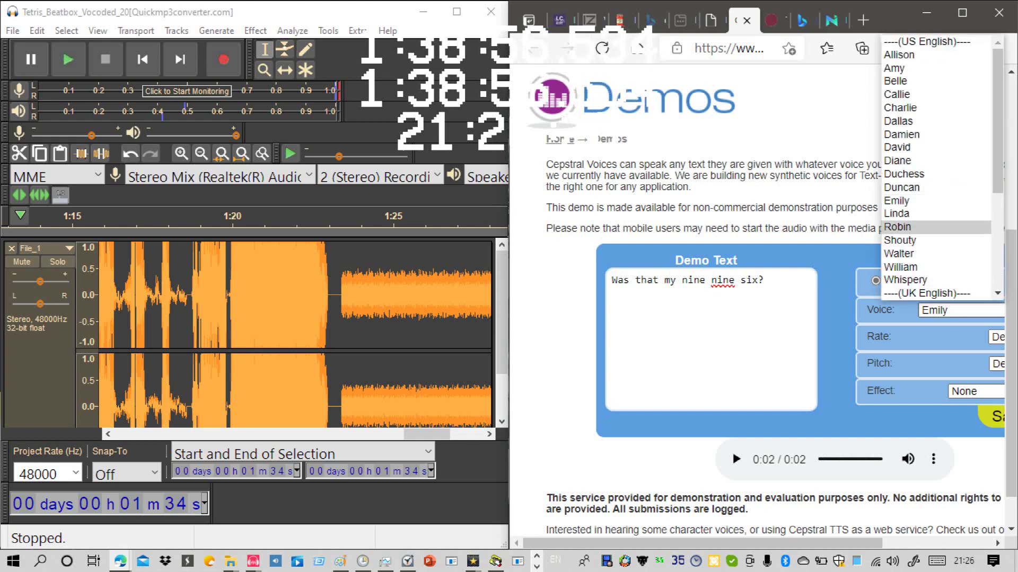
click(897, 214)
drag(668, 311, 586, 275)
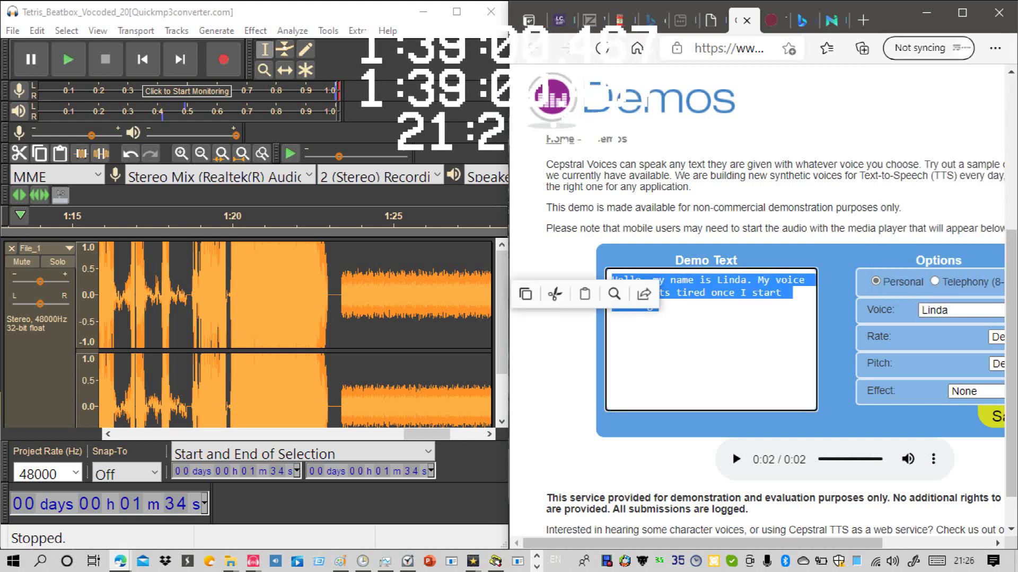
key(Delete)
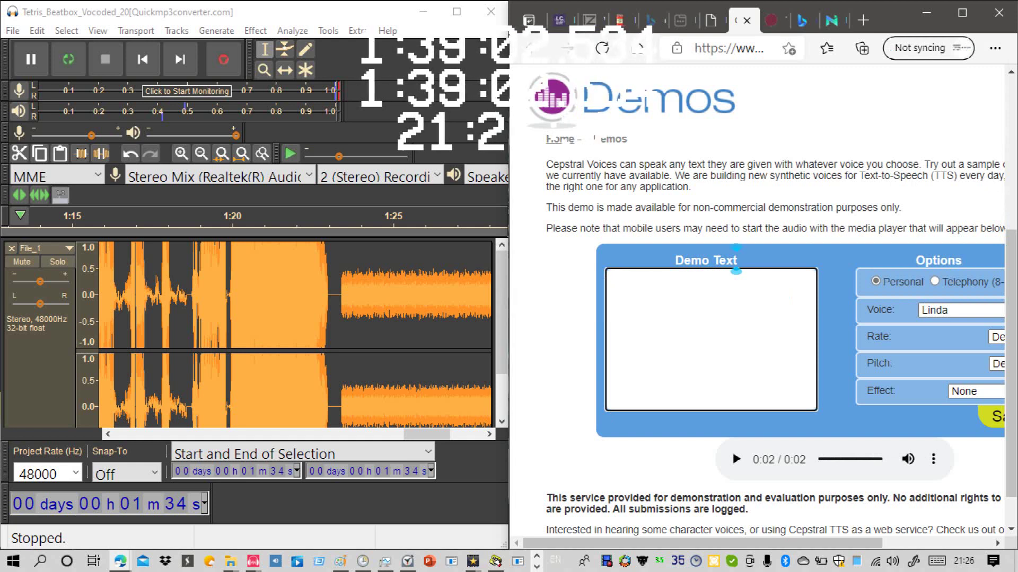
Step: Enter "Was that my nine nine six?" for the Linda voice and have the line spoken
text(Was that )
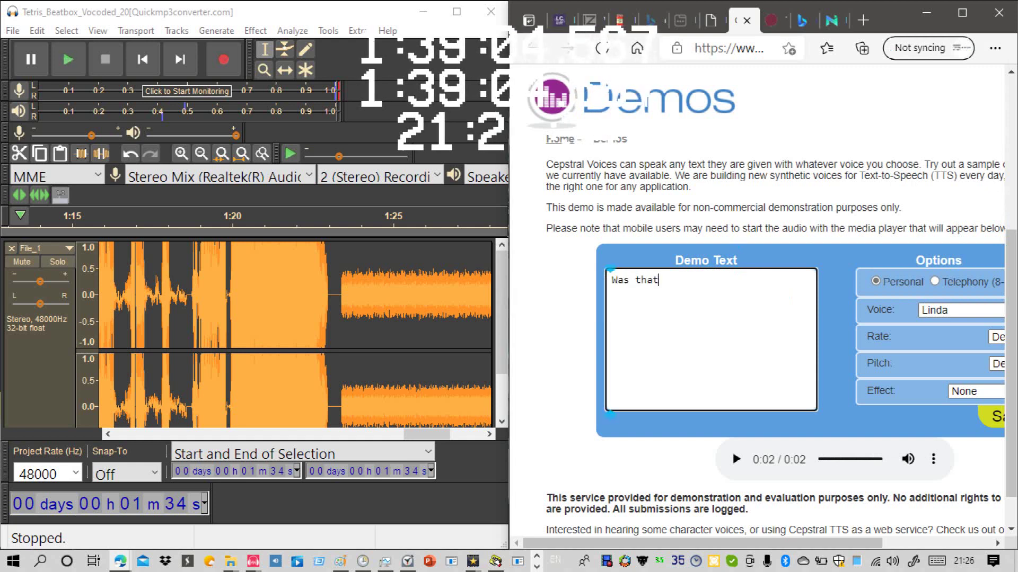
text(my nin)
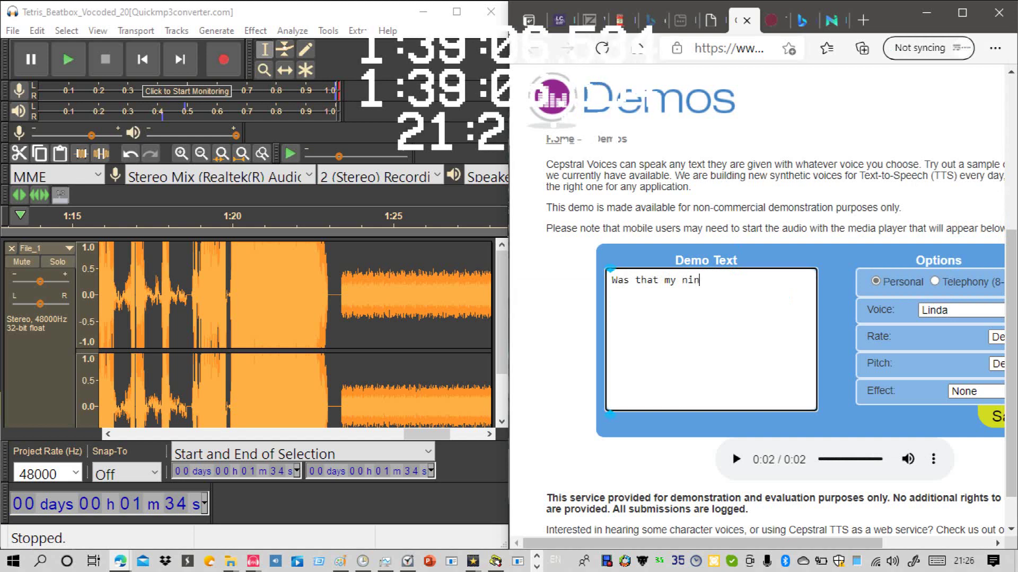
text(e nine )
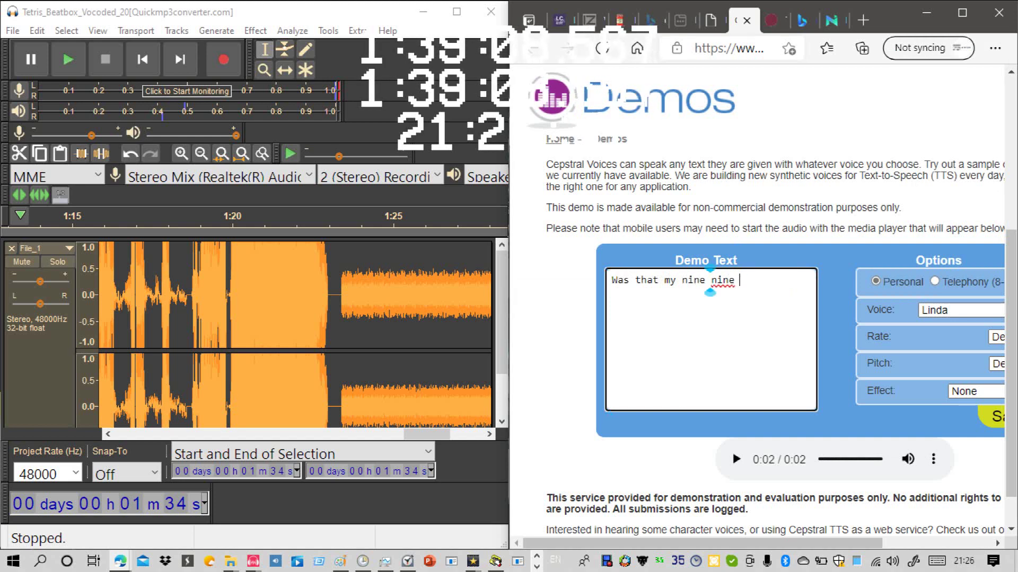
text(six?)
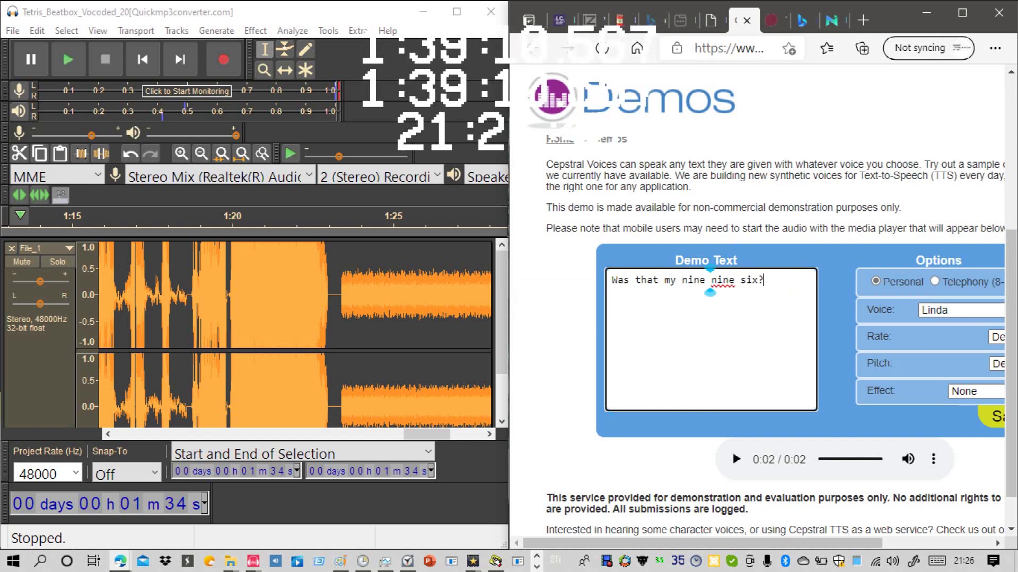
click(992, 417)
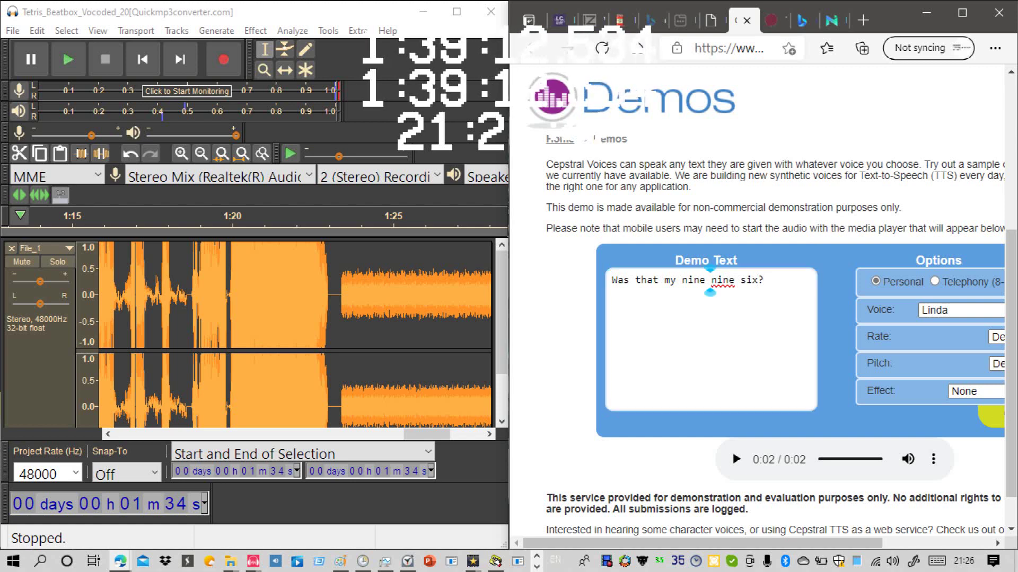
key(Return)
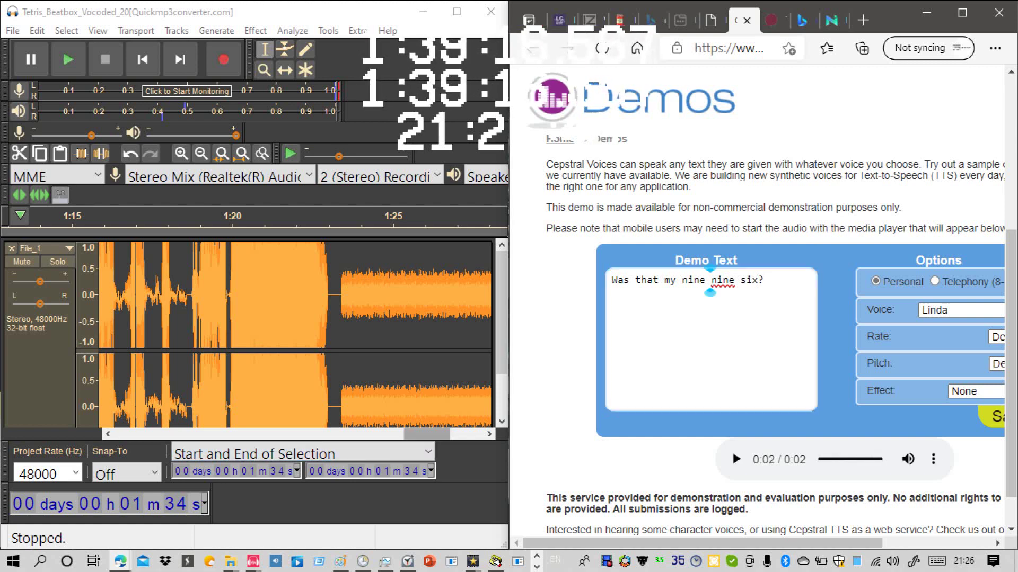
Step: In Audacity, place the edit cursor at the end of the track's audio
drag(427, 434, 456, 434)
scroll(297, 334, down, 1)
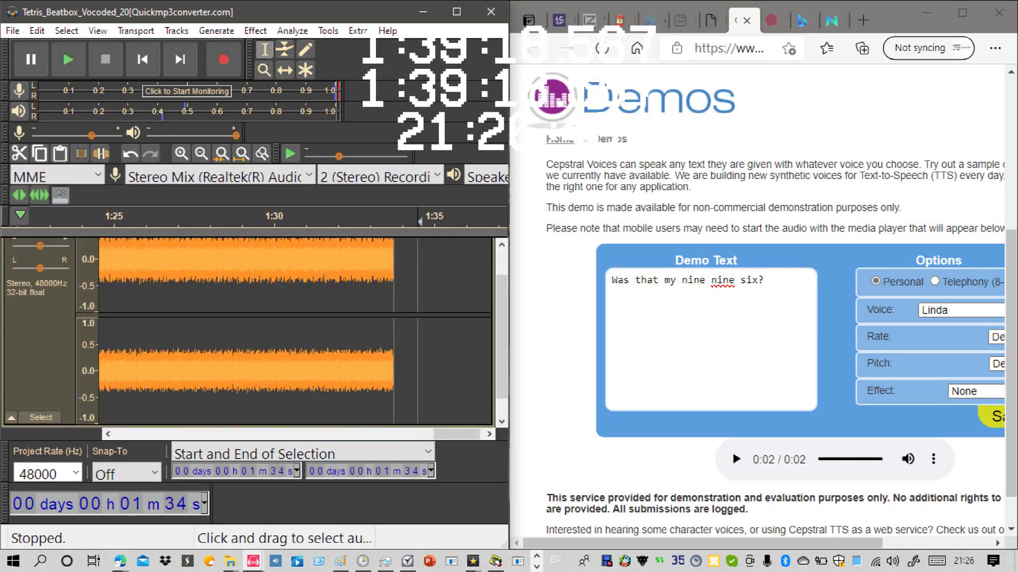
scroll(394, 333, up, 1)
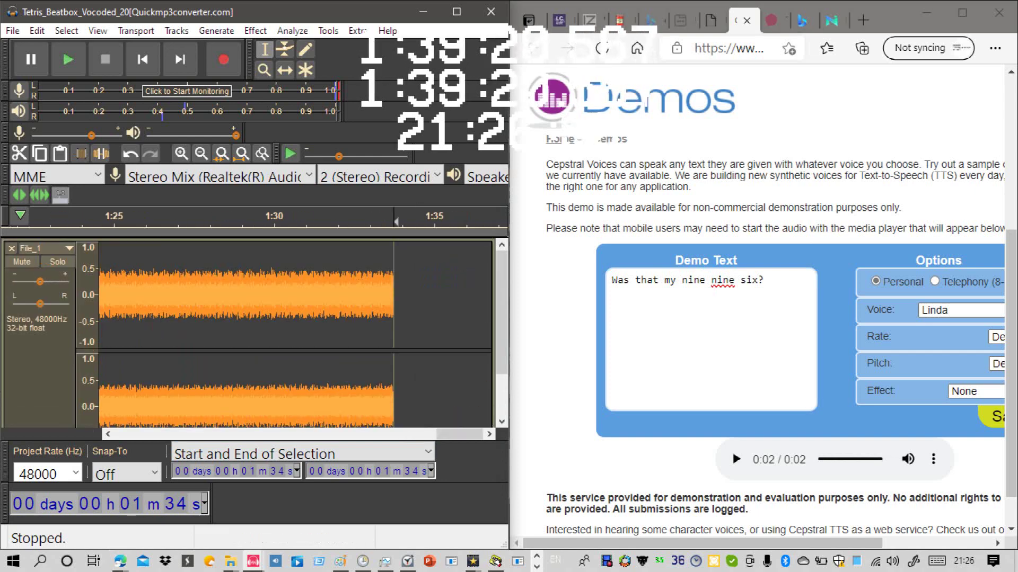
Step: Return to the Cepstral demo, look through the US English voices after Linda and choose Shouty
click(961, 311)
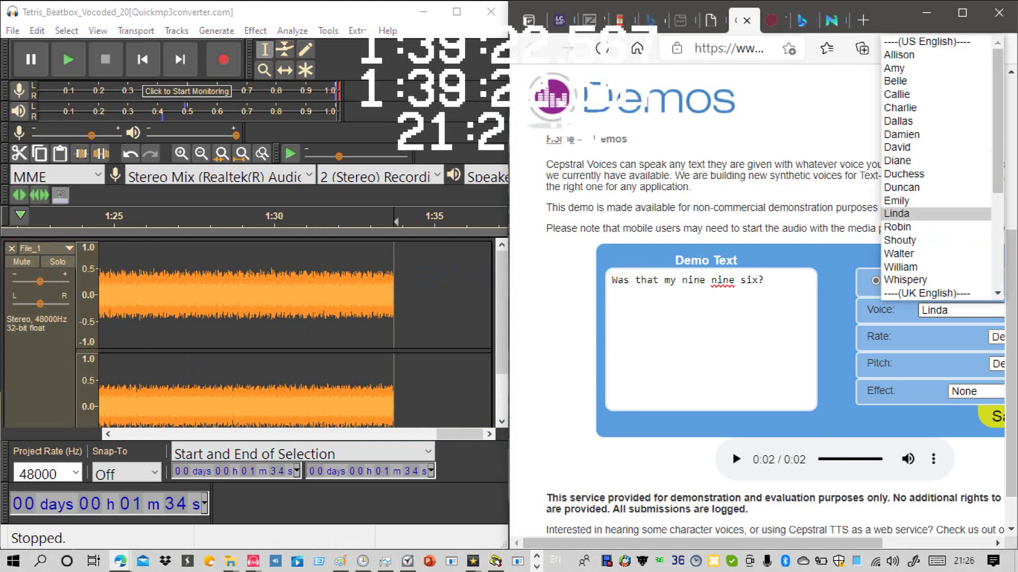
key(Down)
key(Down)
key(Down)
key(Down)
key(Down)
key(Up)
key(Up)
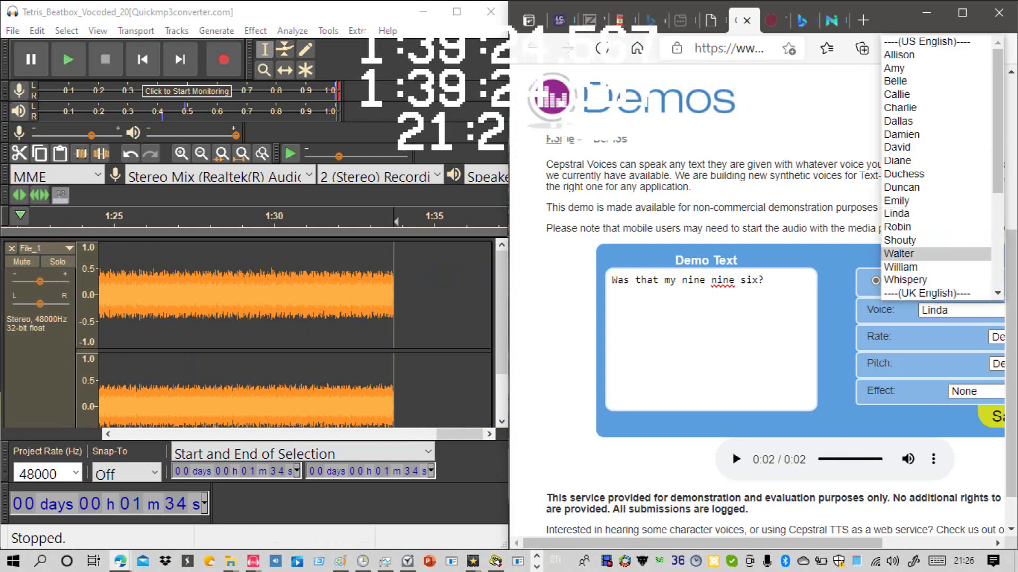
key(Down)
key(Down)
key(Up)
key(Up)
key(Up)
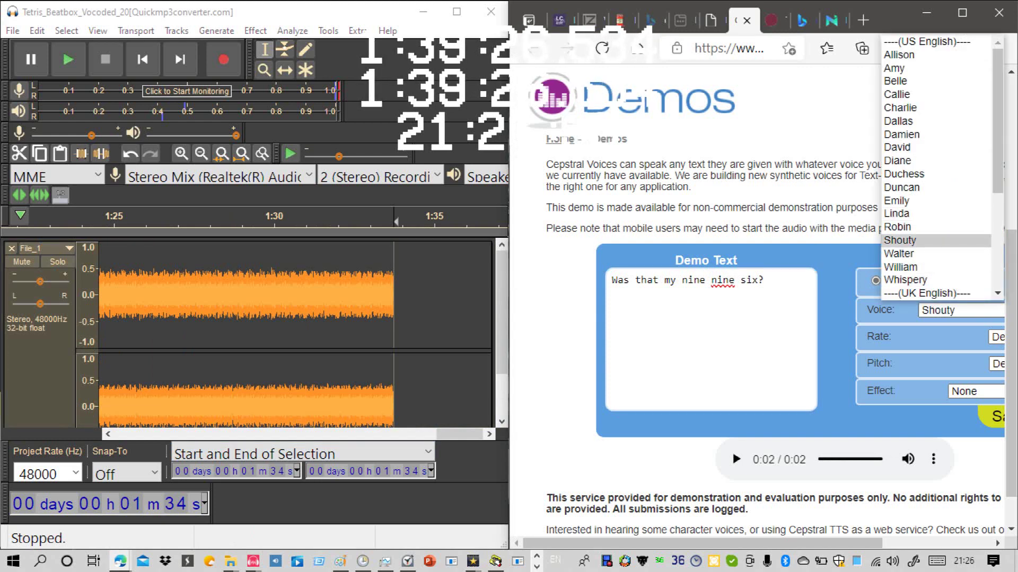
Step: Switch to the UK English voice Lawrence and clear its sample text
drag(997, 121, 998, 193)
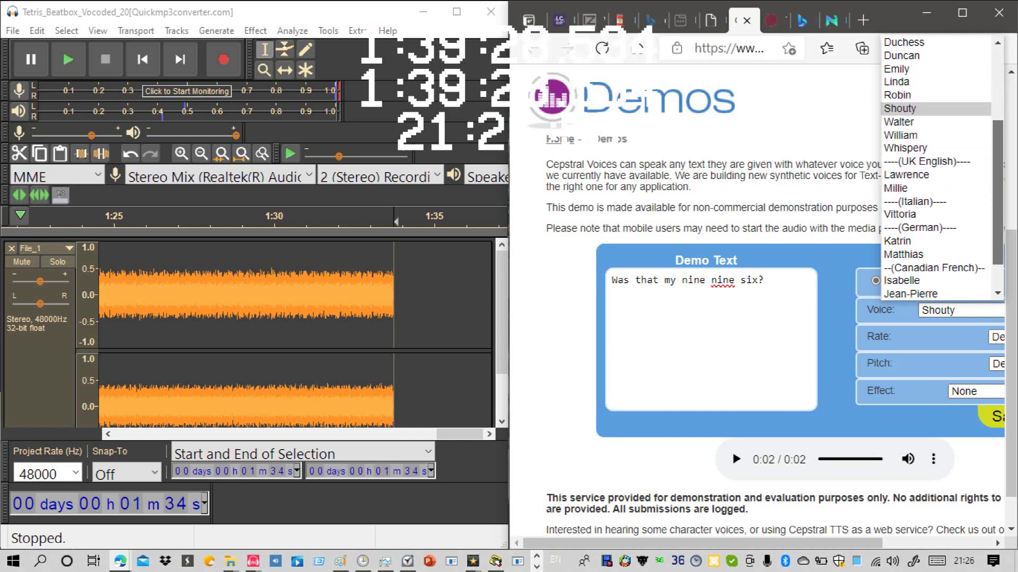
scroll(935, 167, down, 1)
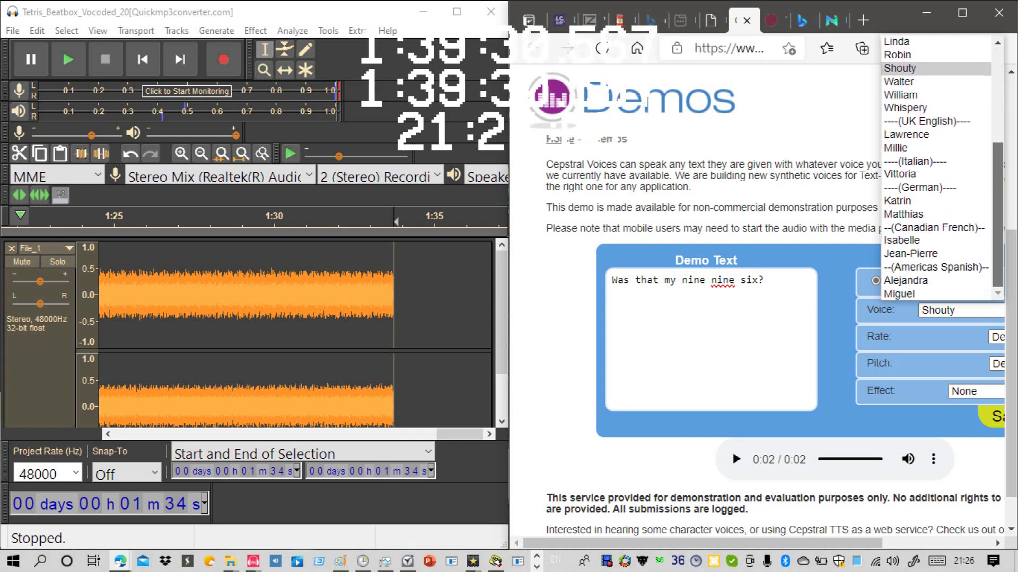
scroll(935, 167, up, 1)
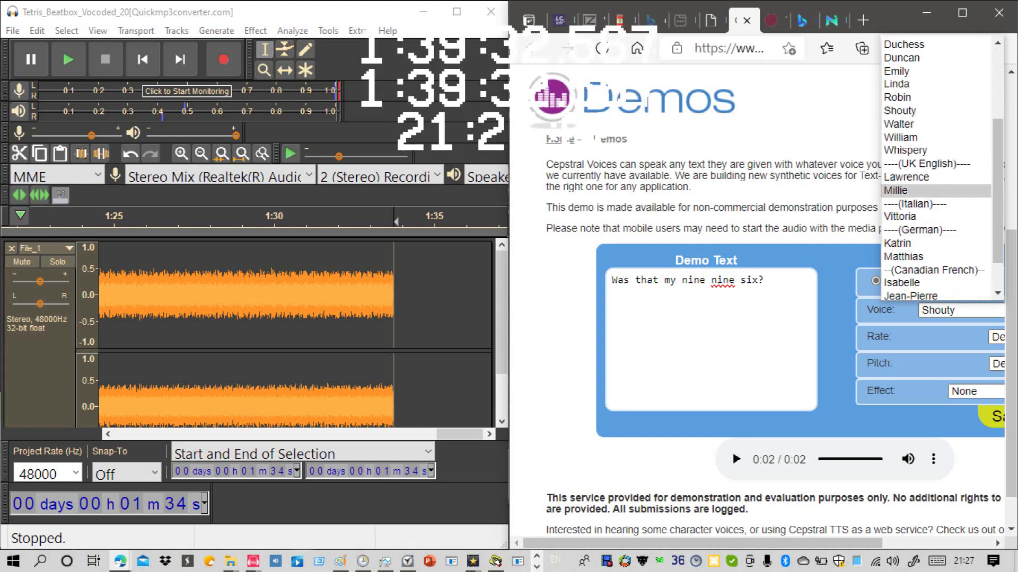
click(907, 176)
key(ctrl+a)
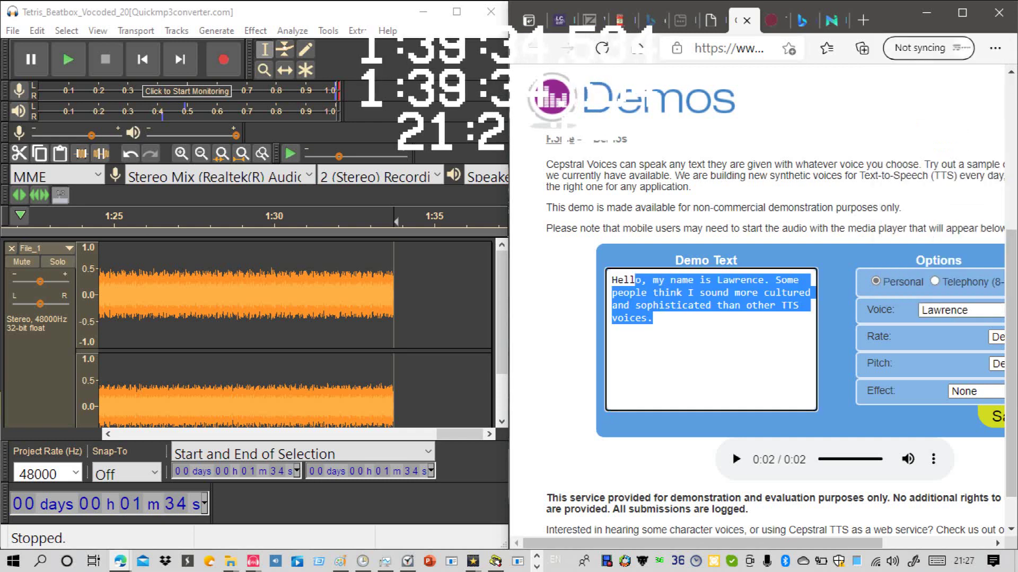
key(BackSpace)
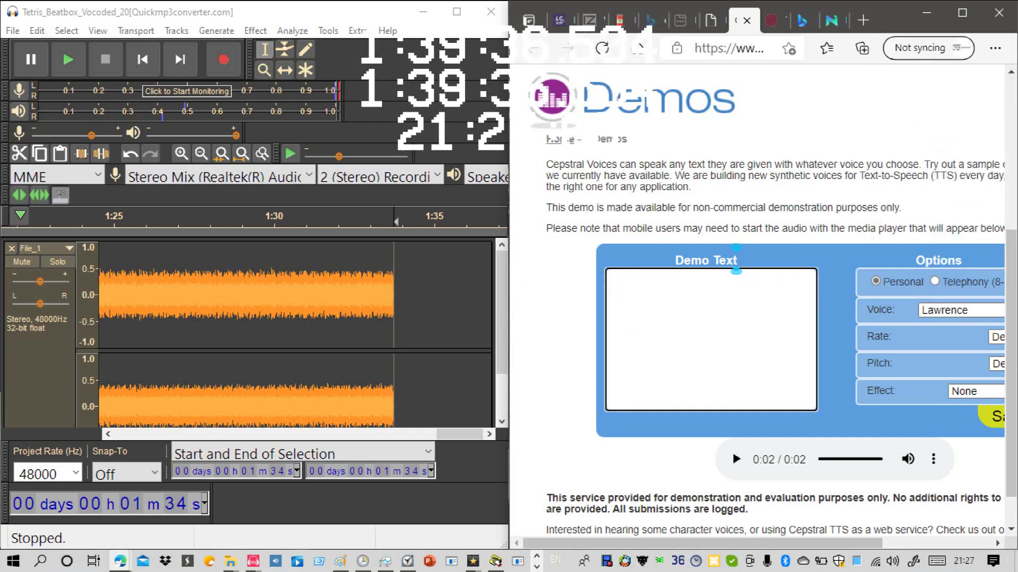
Step: Try the foreign-language voices Katrin, Alejandra and Isabelle one after another
click(959, 310)
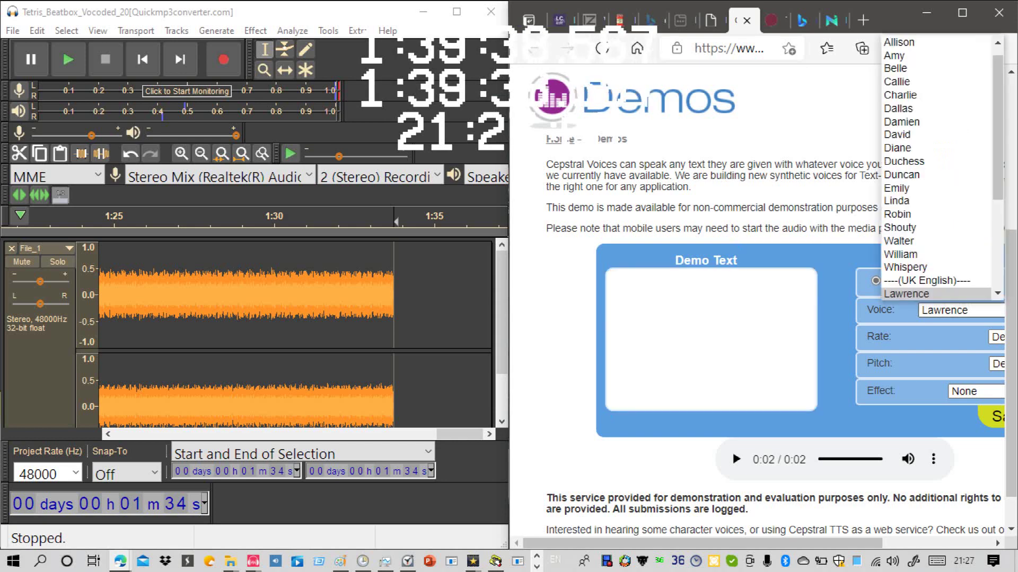
scroll(912, 239, down, 3)
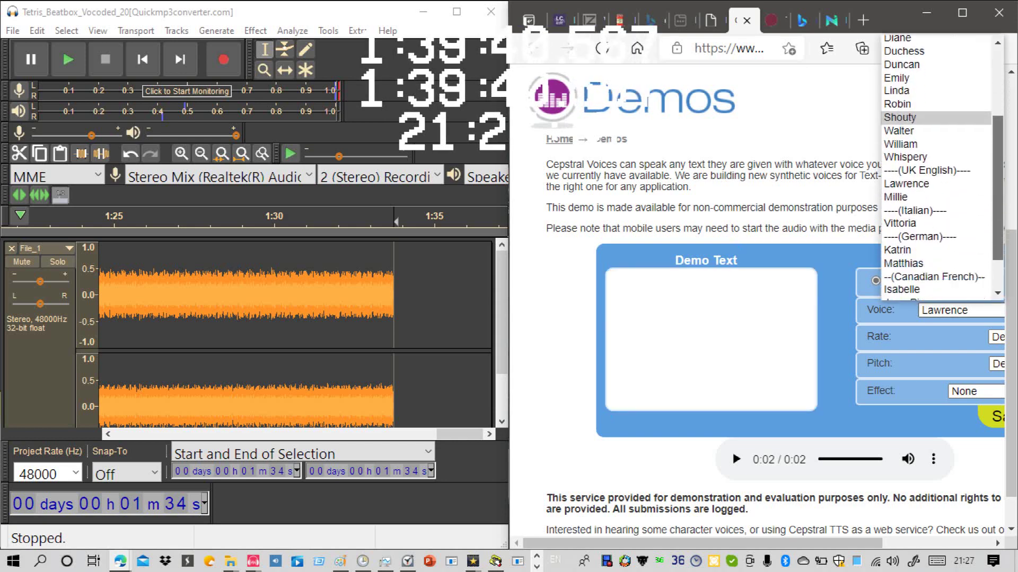
click(912, 239)
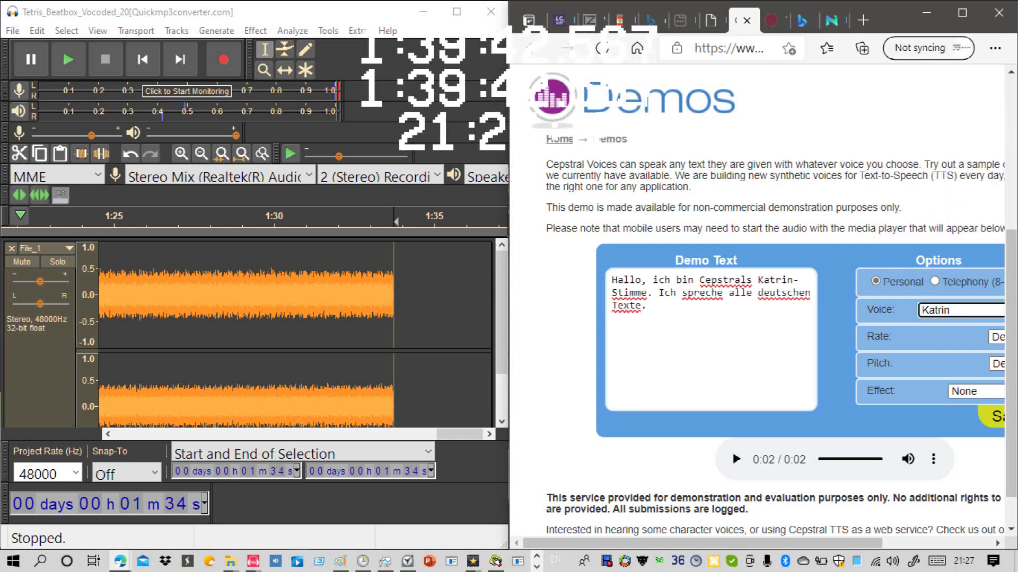
click(960, 310)
scroll(912, 254, down, 2)
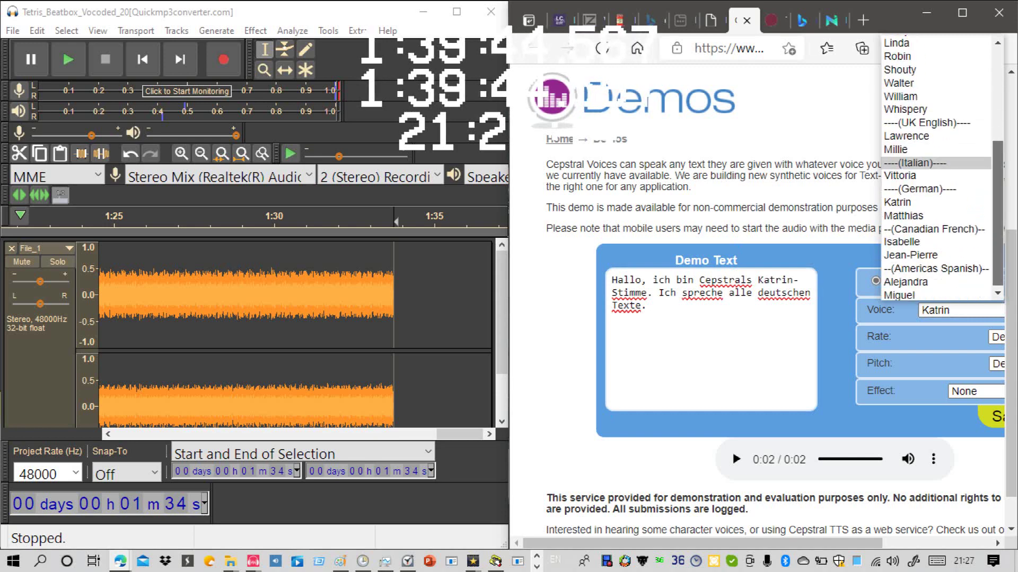
click(905, 280)
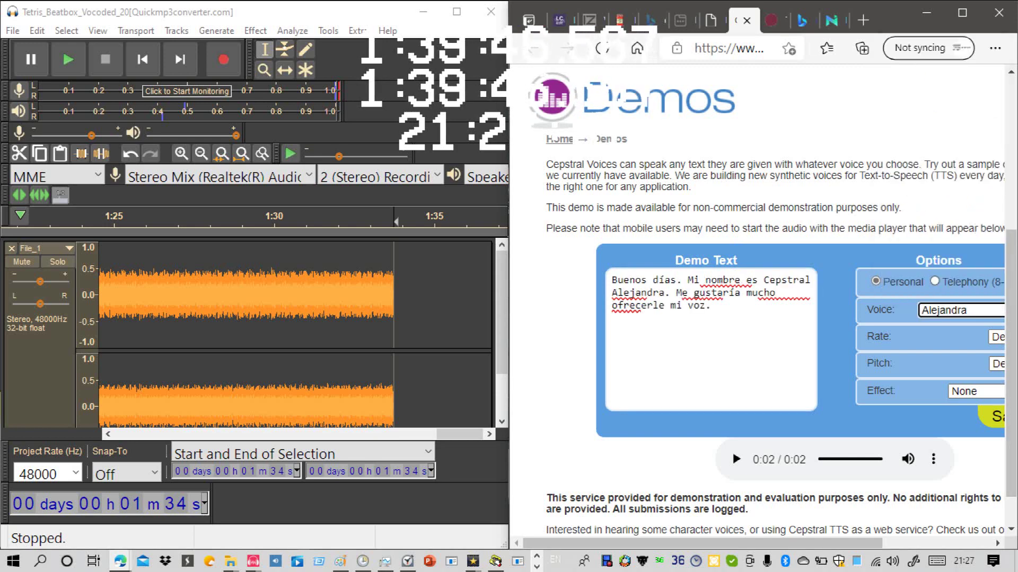
click(959, 310)
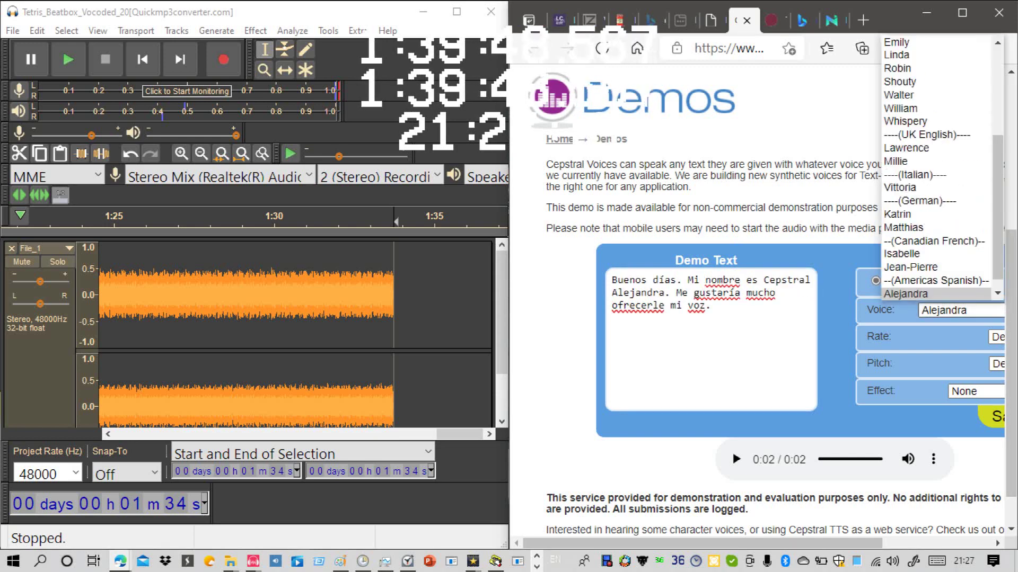
click(901, 254)
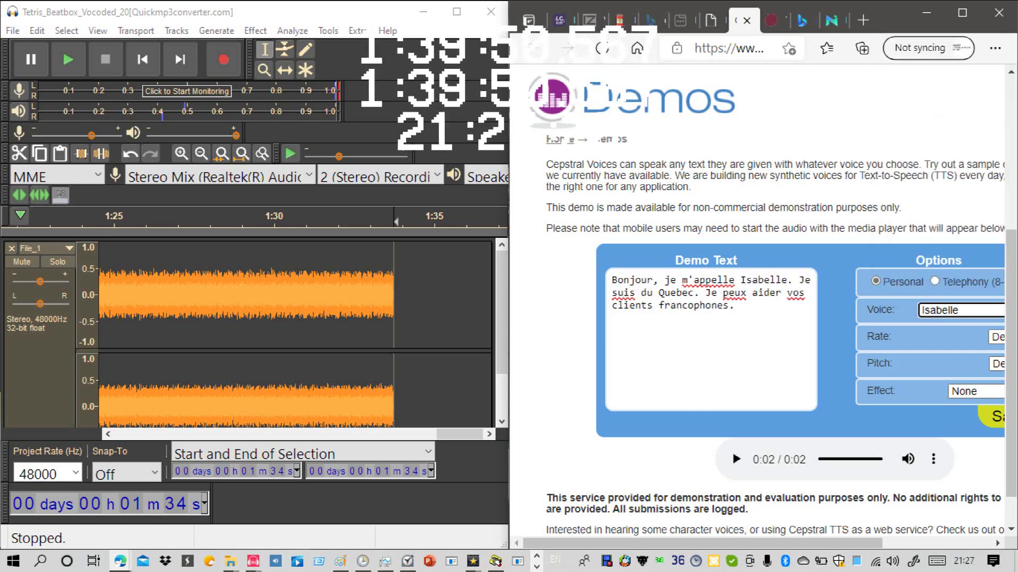
Step: Switch to the UK English voice Millie and clear its sample text
click(959, 310)
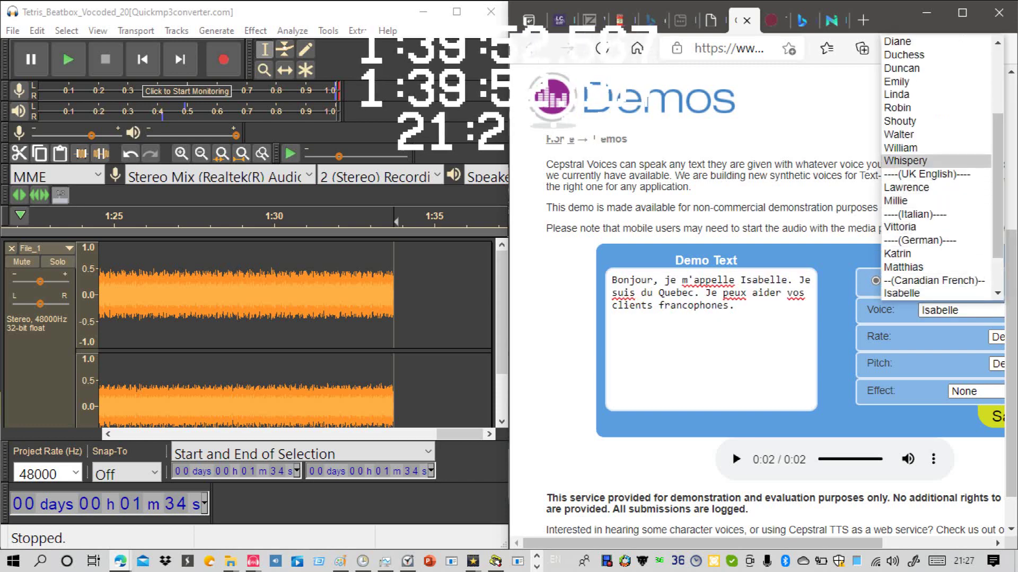
click(896, 201)
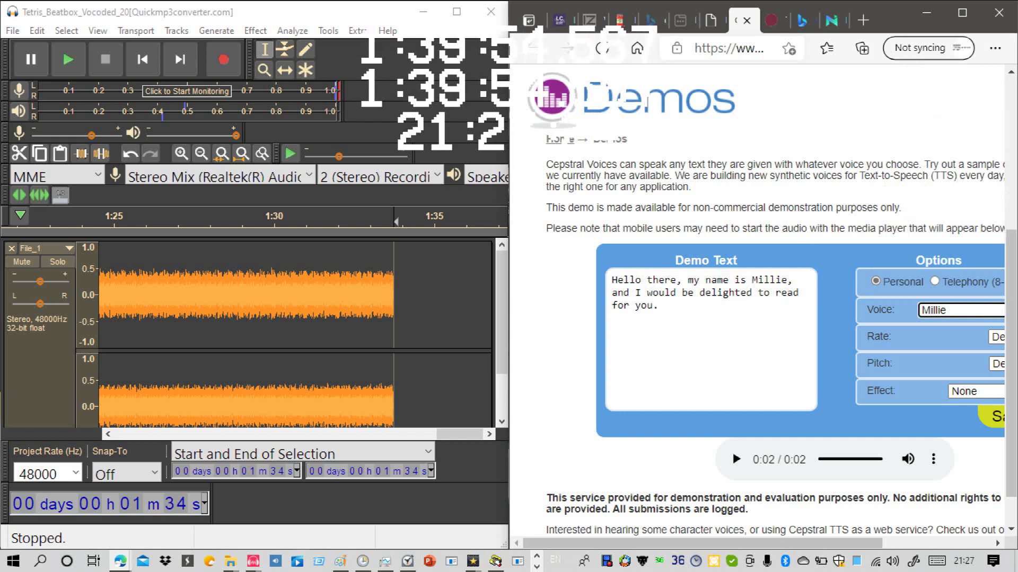
drag(681, 315, 633, 279)
text(Hell)
key(BackSpace)
key(BackSpace)
key(BackSpace)
key(BackSpace)
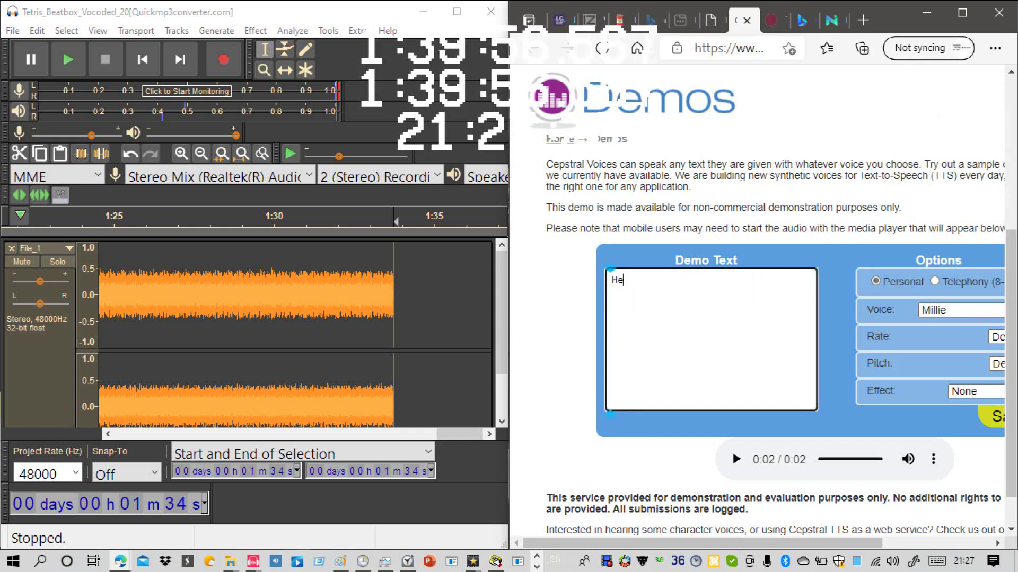
Step: Enter "Was that my nine nine six?" as the demo text for the Millie voice
text(Was thta)
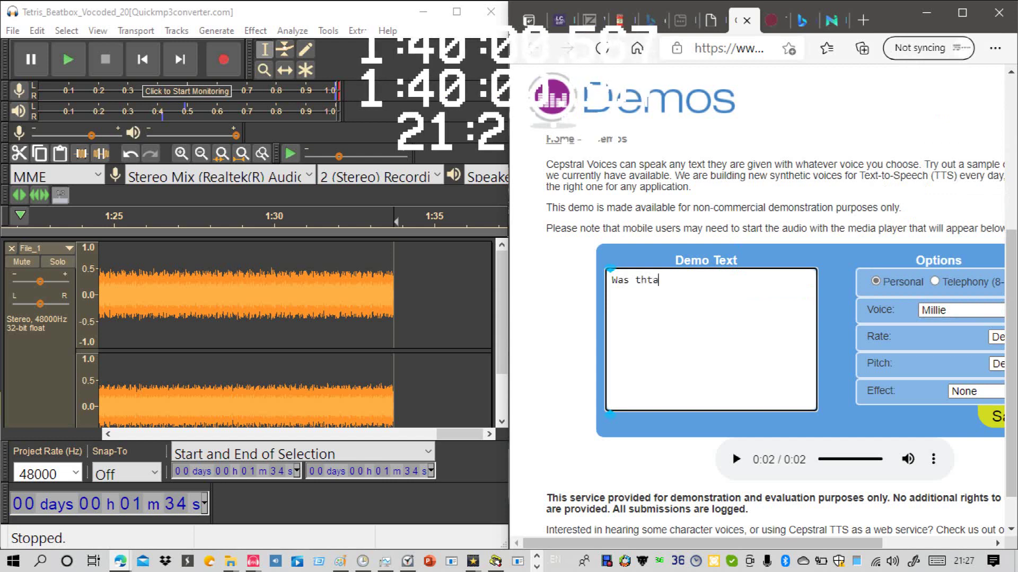
key(BackSpace)
key(BackSpace)
text(at my )
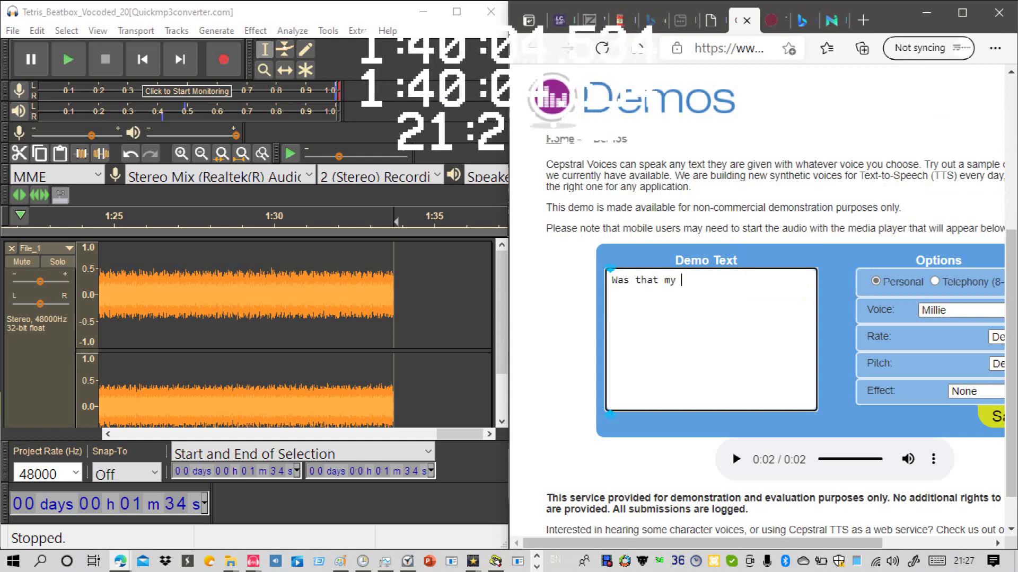
text(nine nine six?)
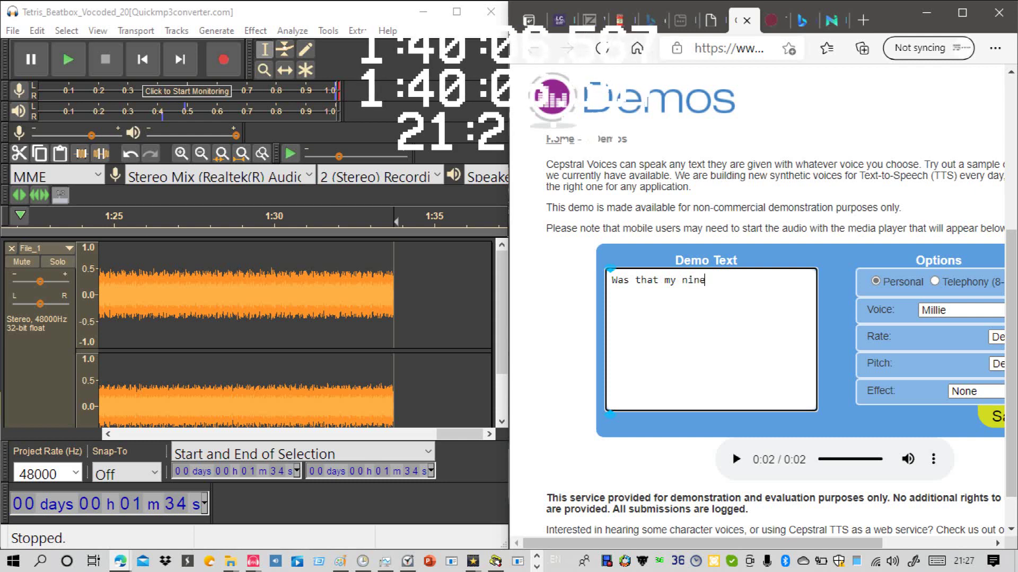
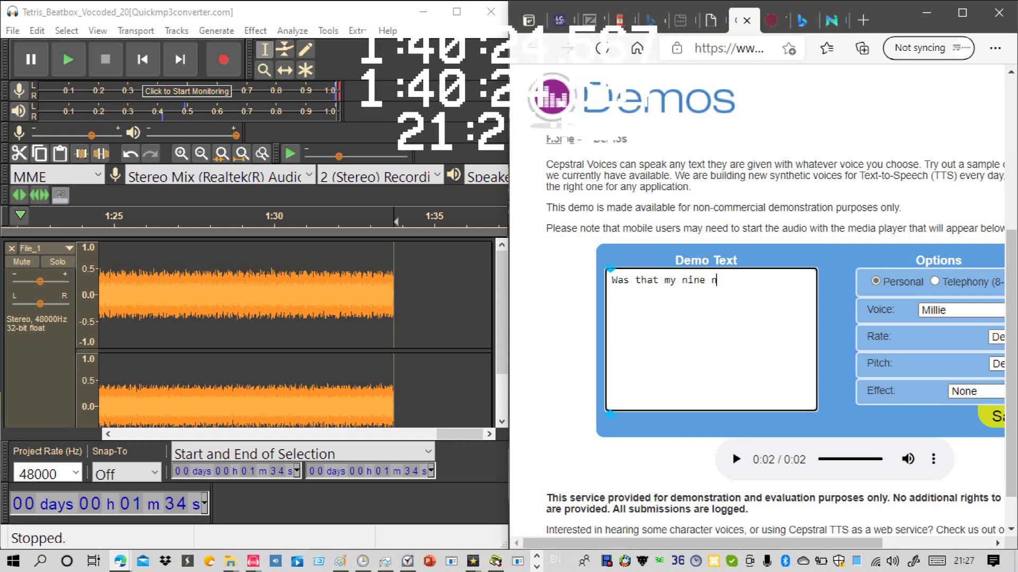
text(s)
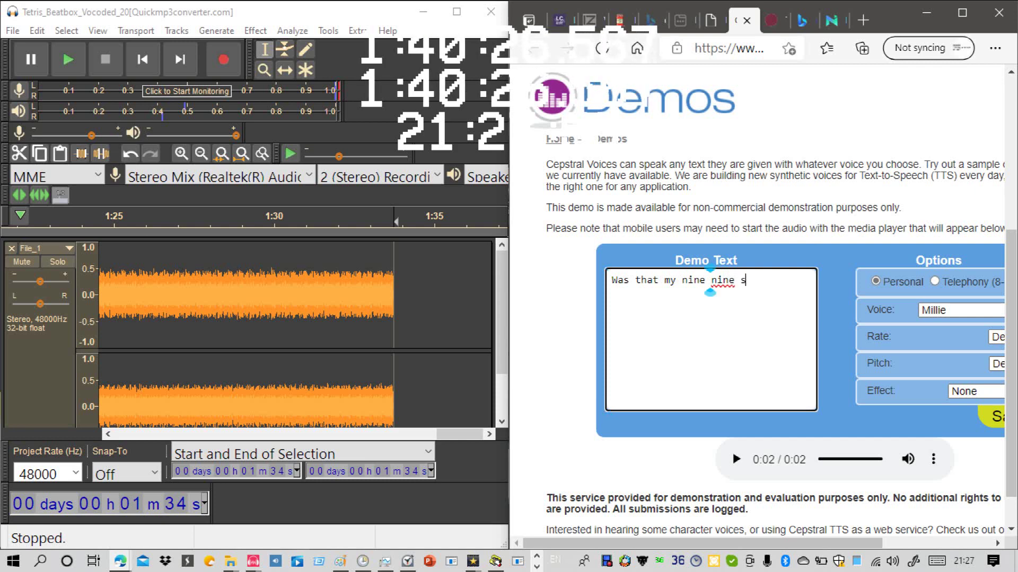
text(i)
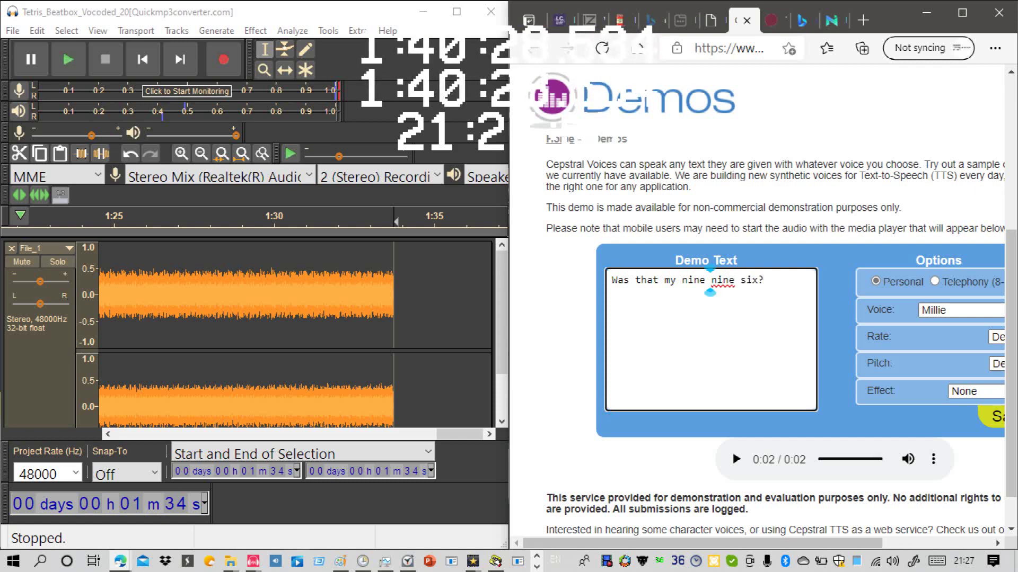
Step: Play Millie's reading of the line and try the Lawrence voice before returning to Millie
click(735, 459)
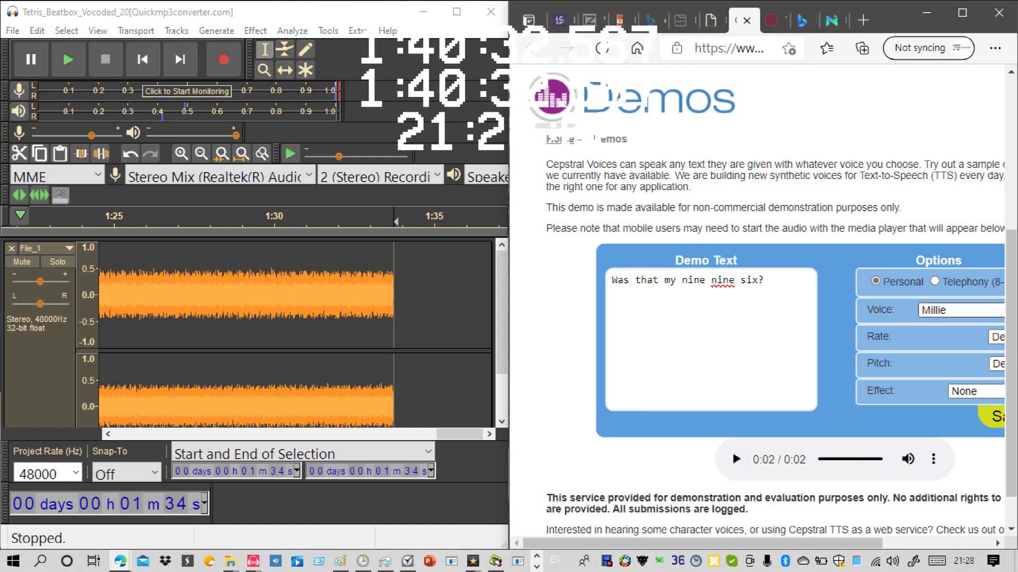
click(962, 311)
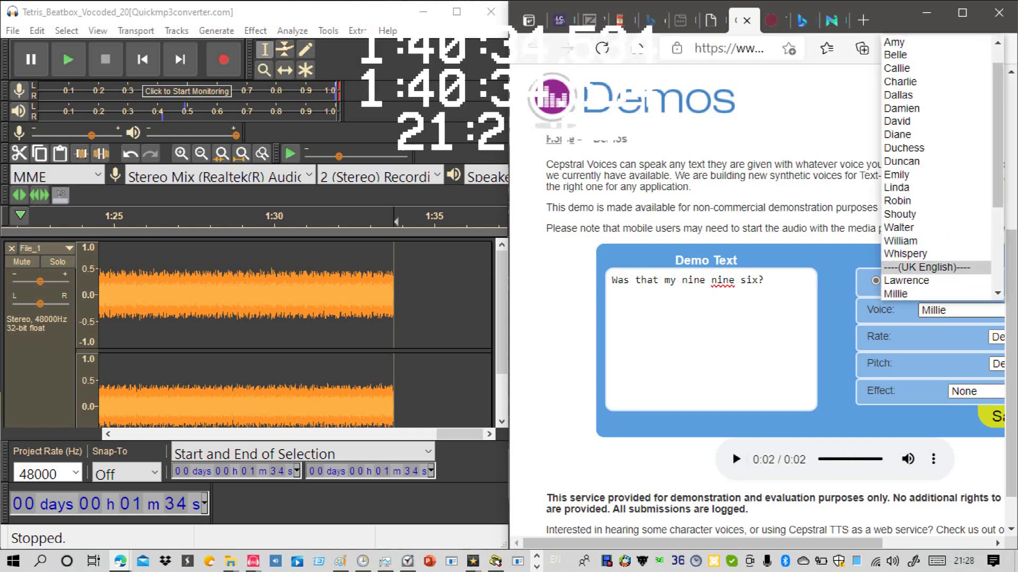
click(935, 281)
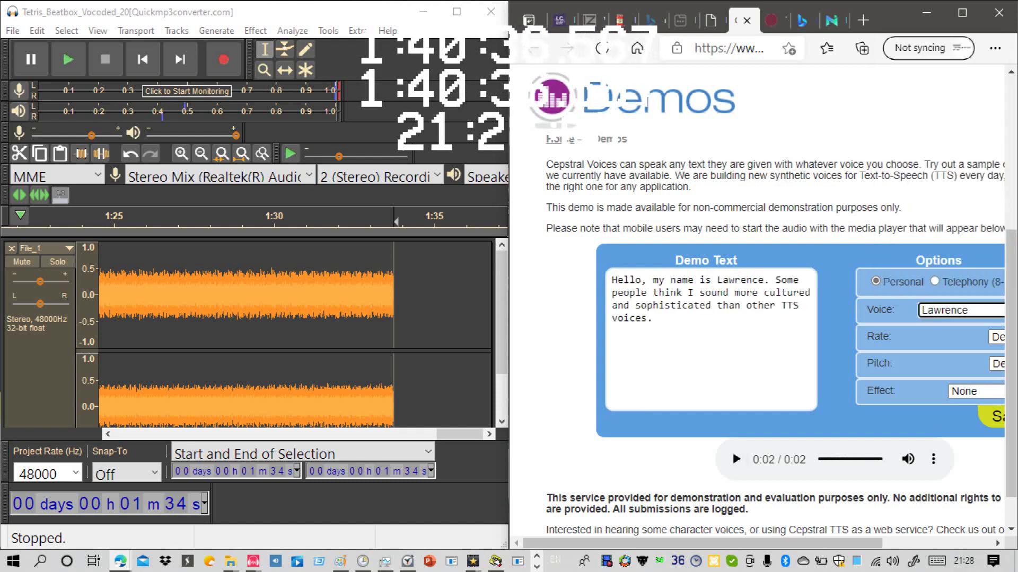
click(962, 310)
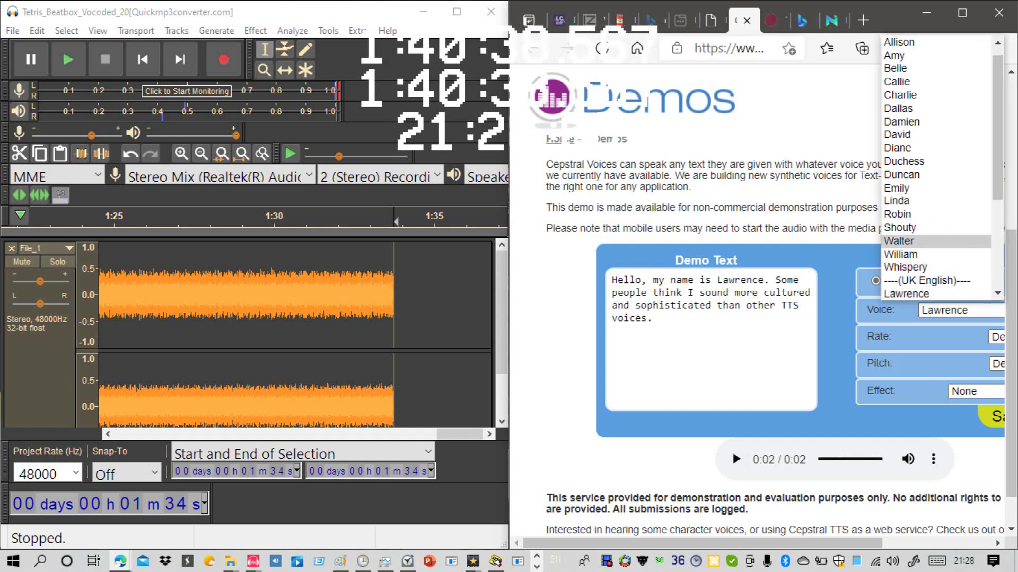
drag(998, 183, 997, 213)
click(935, 253)
Step: Replace Millie's sample text with "Was that my nine nine six?" and have it spoken
drag(689, 313, 593, 271)
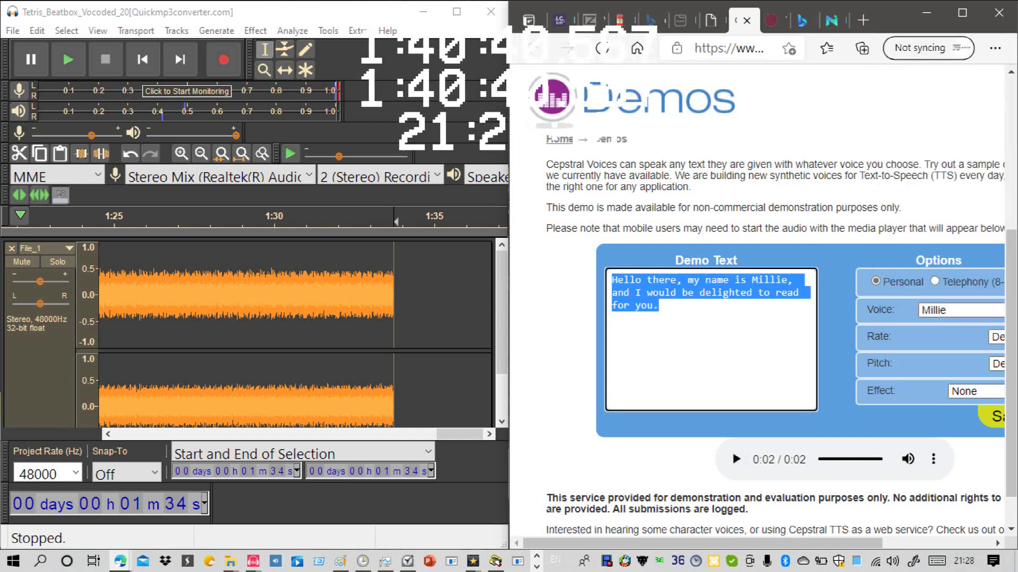
key(BackSpace)
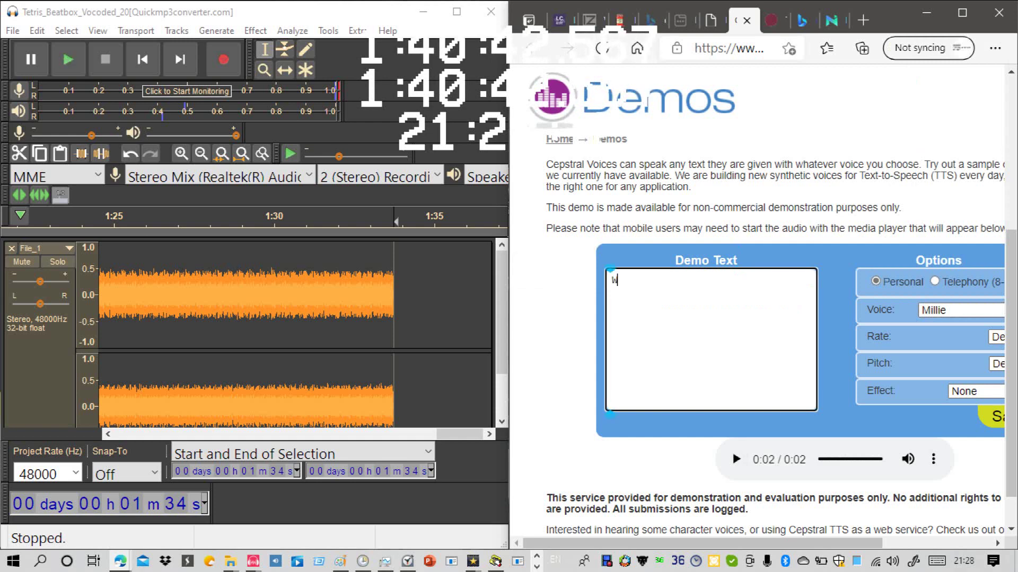
text(Was that)
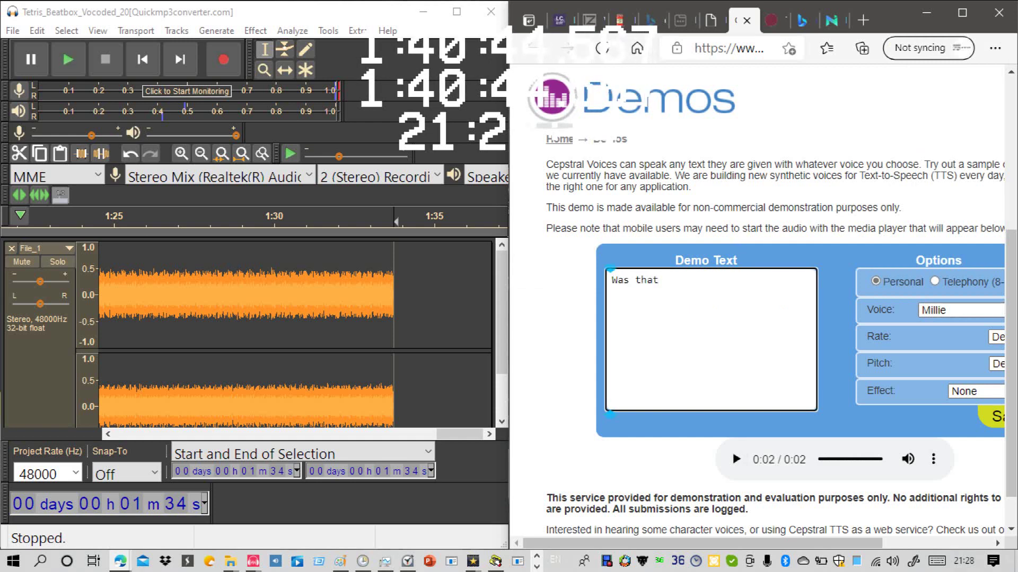
text( my nine)
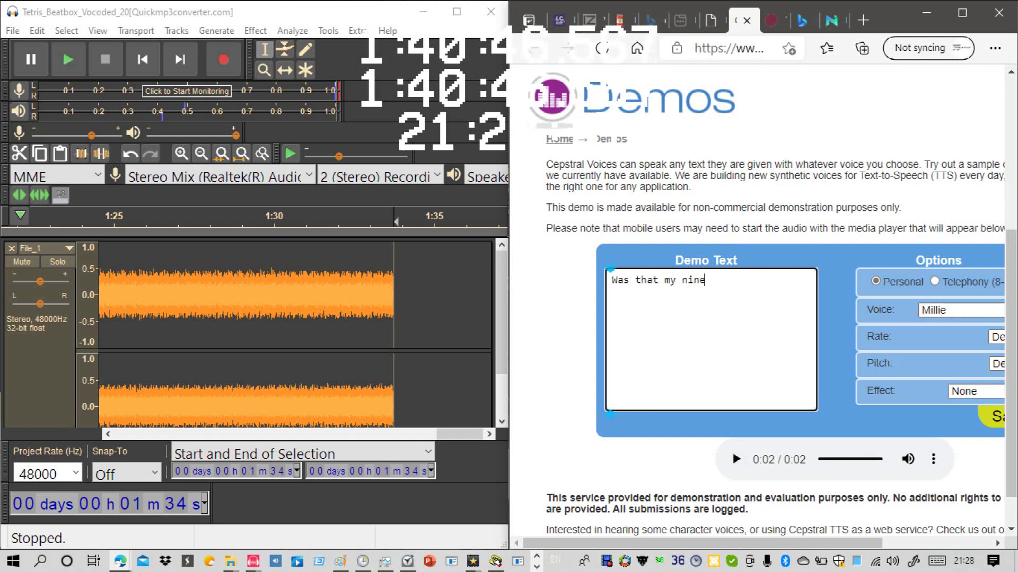
text( r)
text(ine six?)
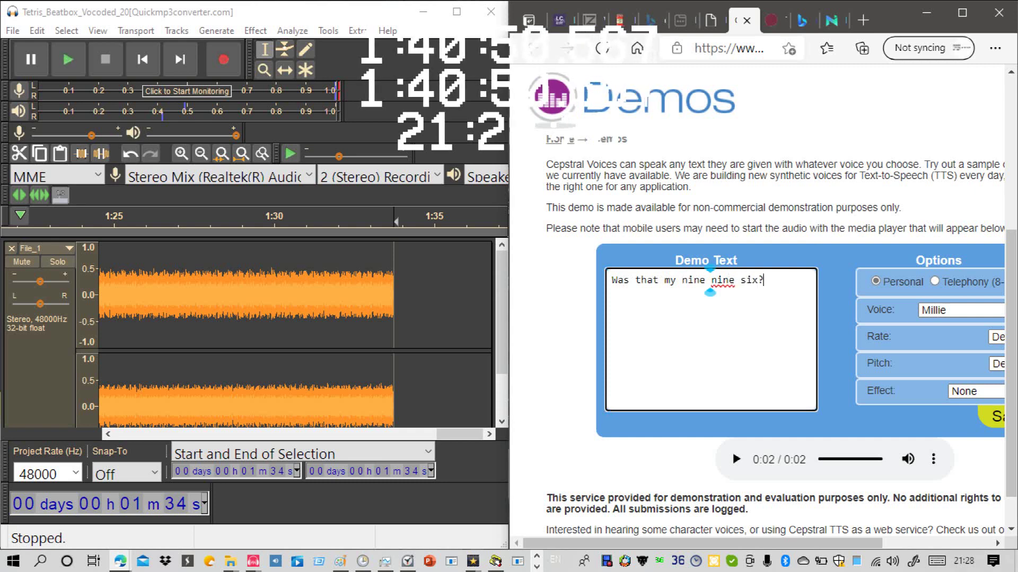
click(991, 416)
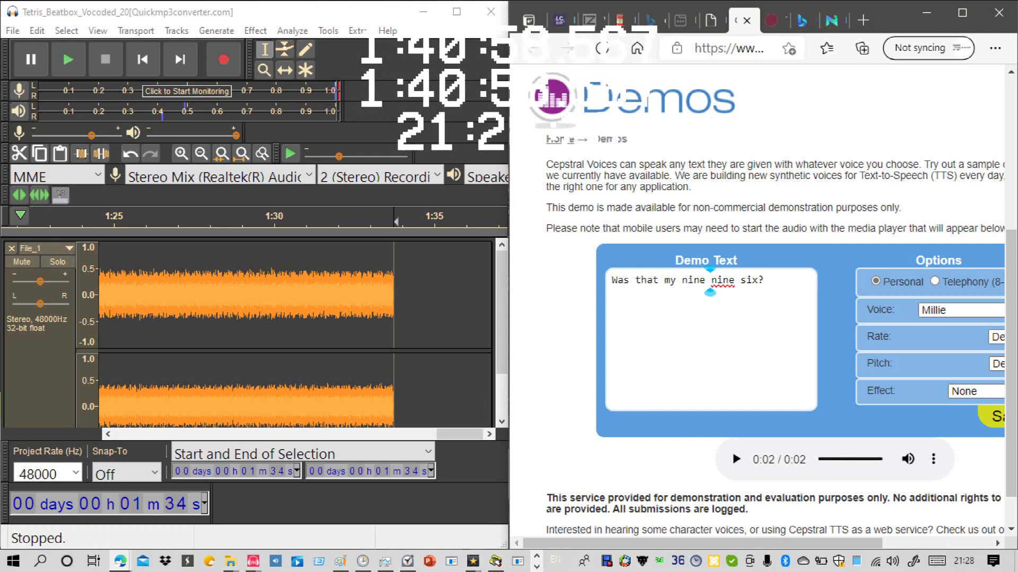
Step: Move "Was that my nine nine six?" over to the UK English voice Lawrence in place of its sample text and have it spoken
triple_click(750, 297)
key(ctrl+c)
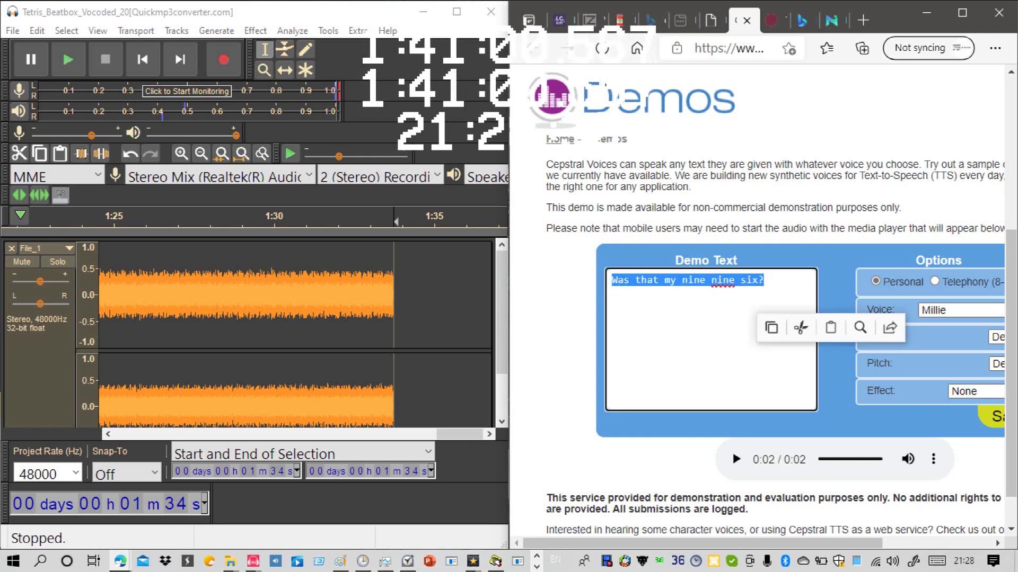
key(BackSpace)
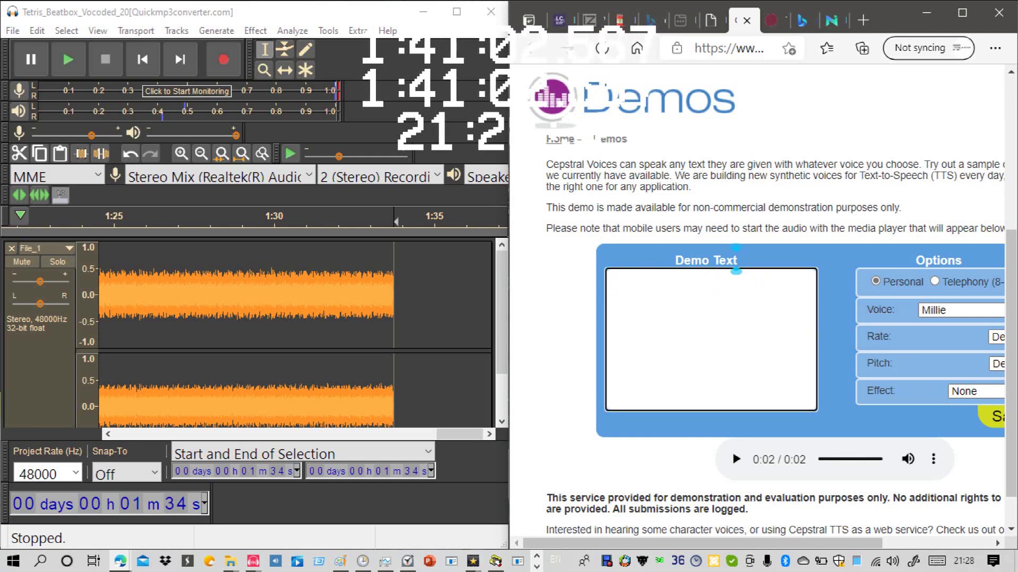
click(962, 310)
click(906, 281)
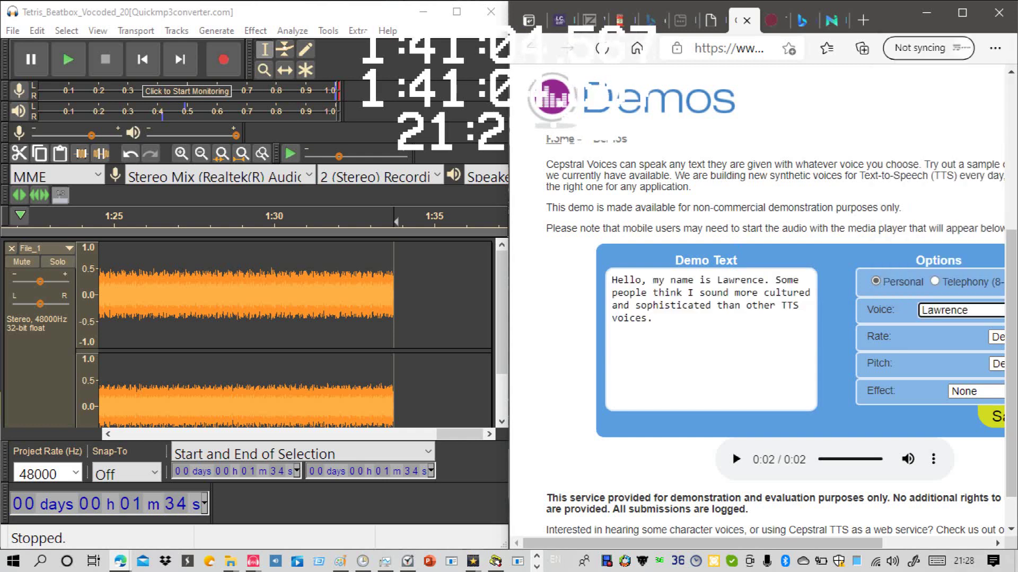
drag(689, 328, 736, 260)
key(BackSpace)
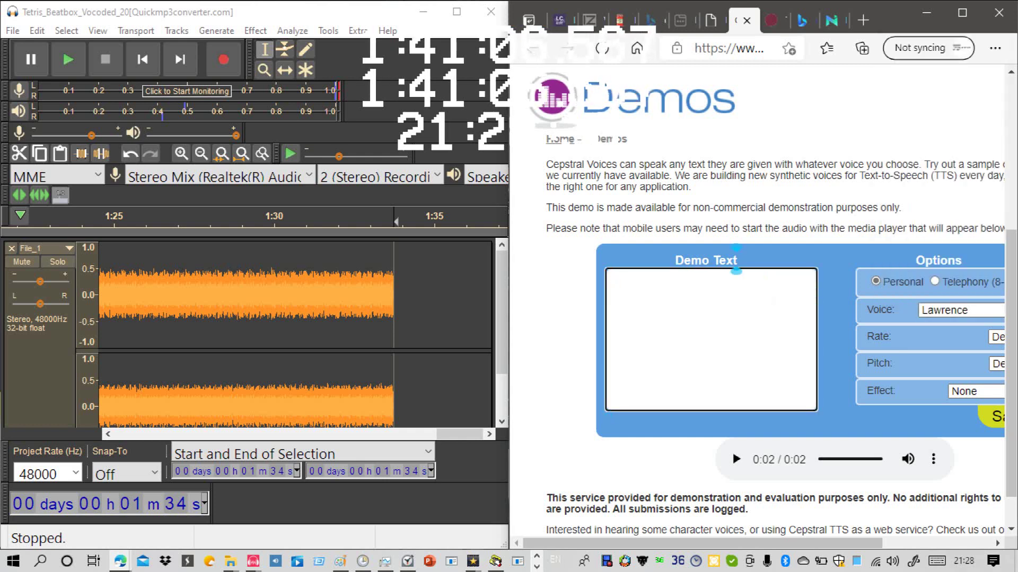
key(ctrl+v)
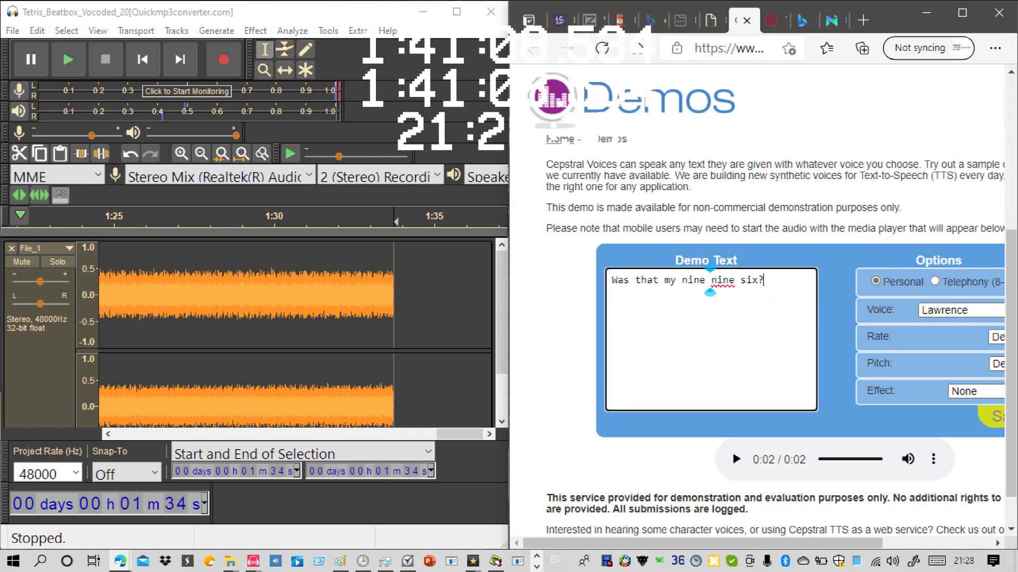
click(993, 417)
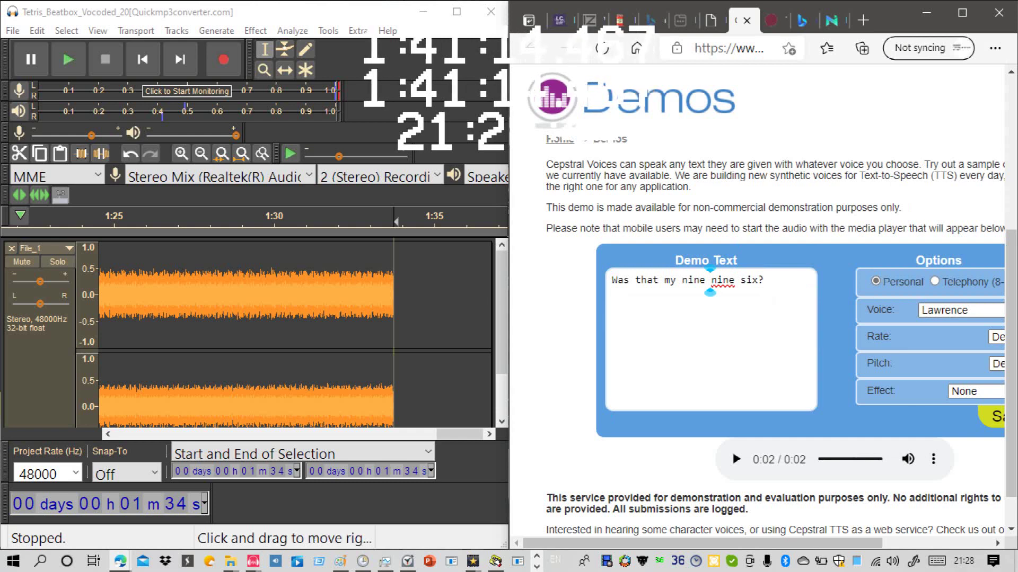
Step: Record Lawrence's spoken line through Stereo Mix onto the end of the File_1 track
click(393, 318)
scroll(393, 318, down, 1)
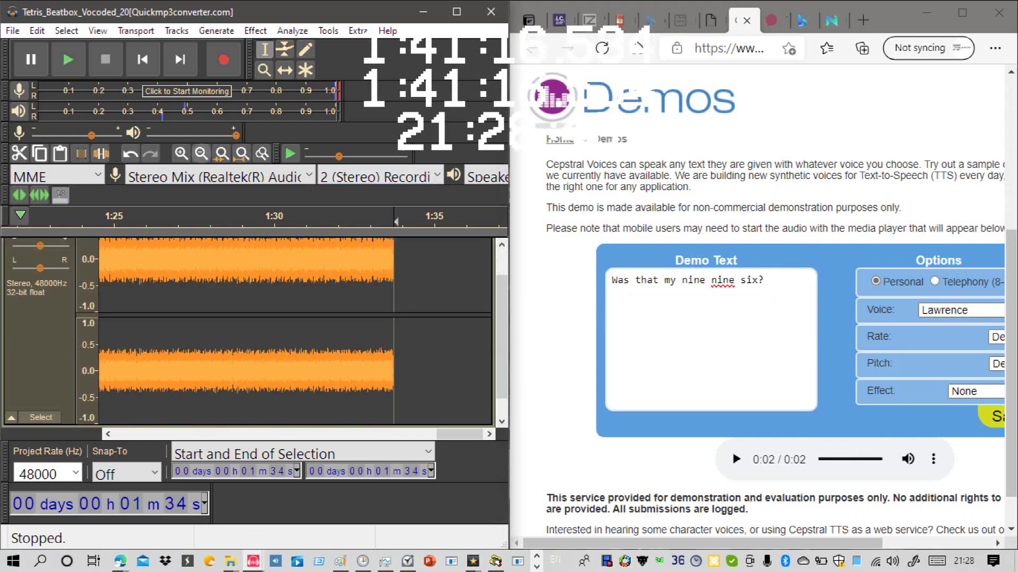
click(223, 59)
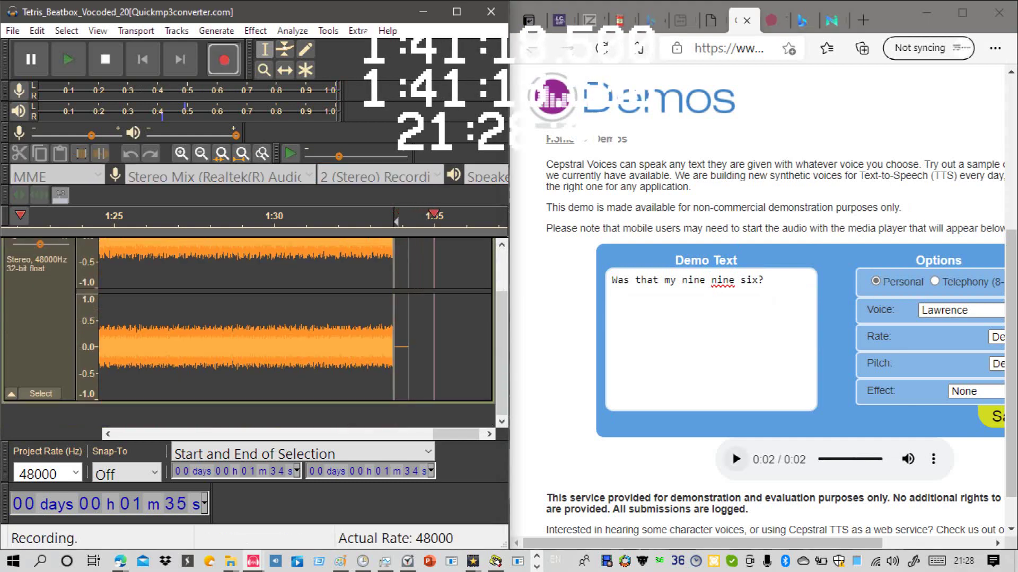
click(735, 460)
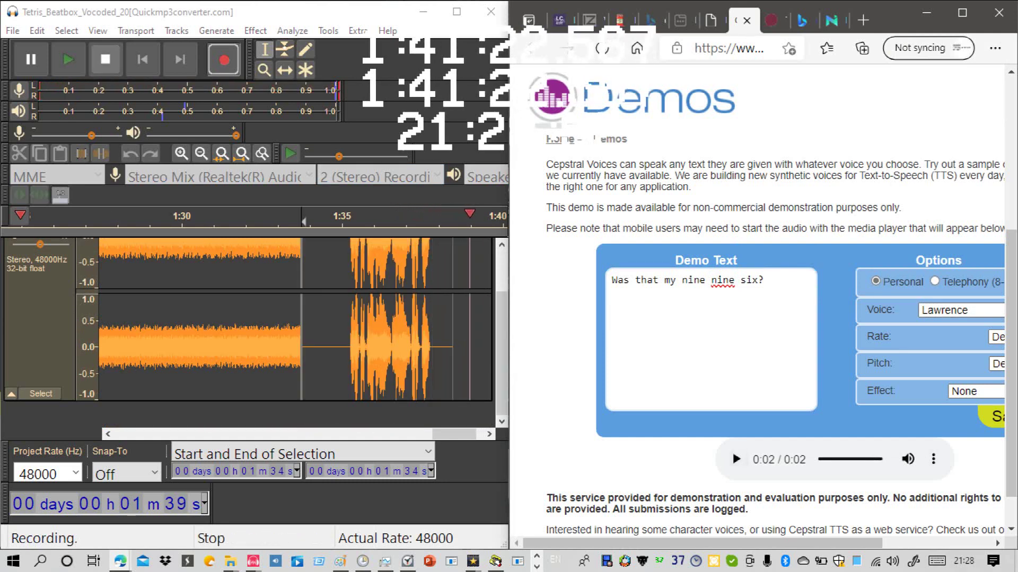
click(105, 60)
Step: Cut the silence before and after Lawrence's recorded line at the end of the File_1 track
drag(348, 345, 309, 344)
scroll(309, 345, up, 2)
click(19, 153)
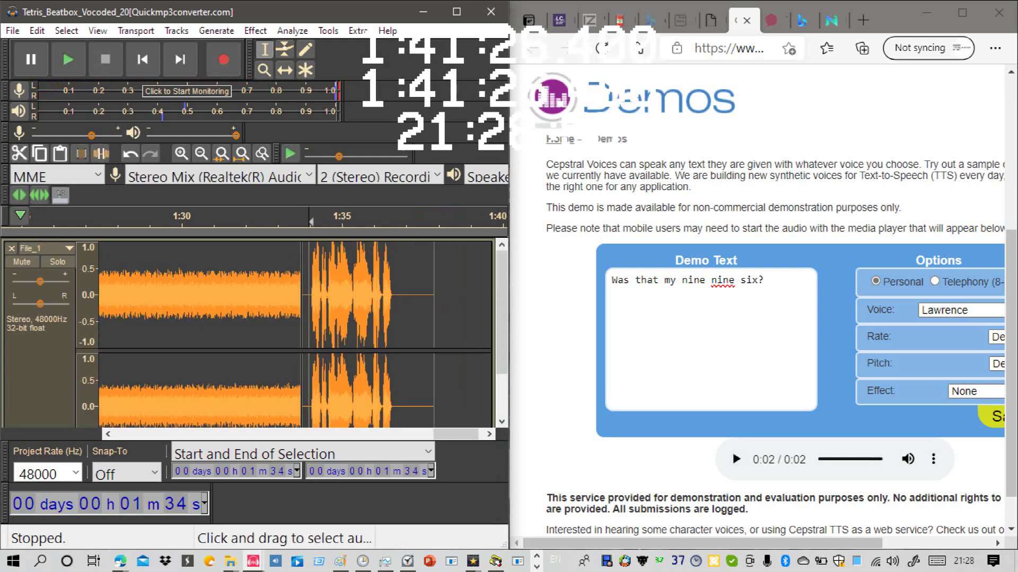
scroll(304, 329, down, 2)
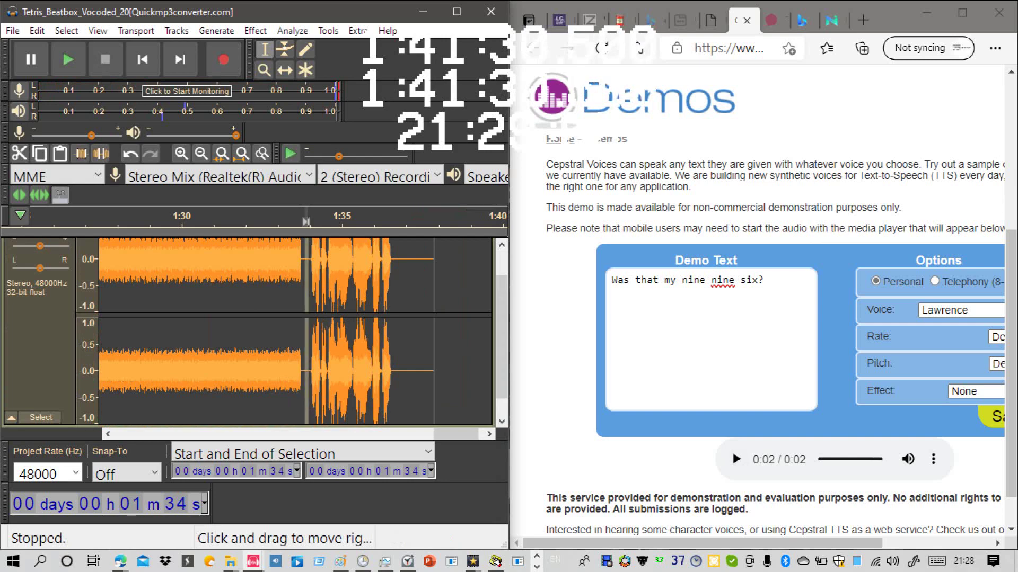
scroll(306, 328, up, 2)
click(19, 153)
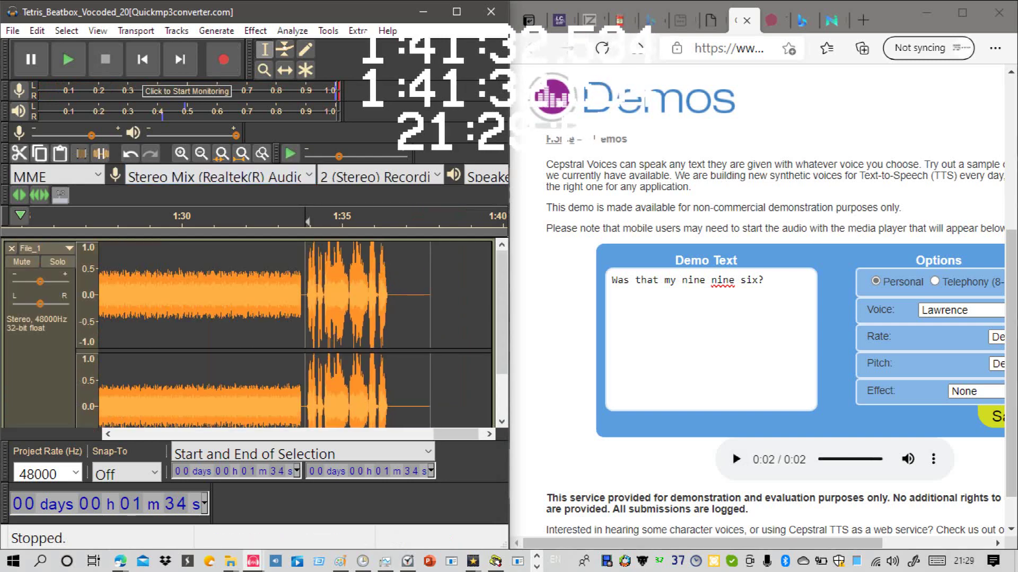
drag(430, 329, 395, 329)
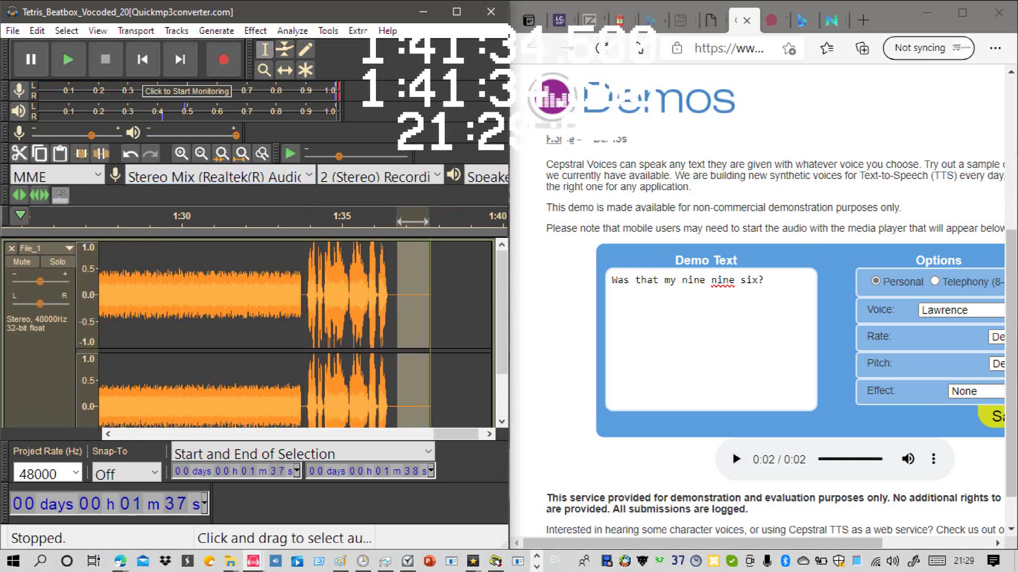
click(19, 153)
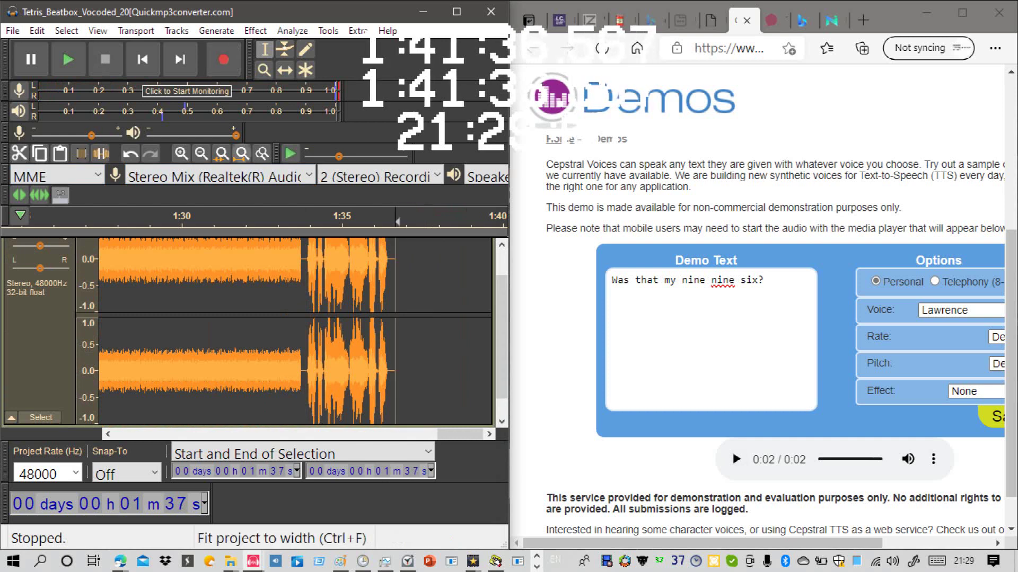
Step: Set the recording device to the input listed between Microsoft Sound Mapper and Stereo Mix, and record about 20 seconds onto the end of File_1
click(242, 176)
click(233, 196)
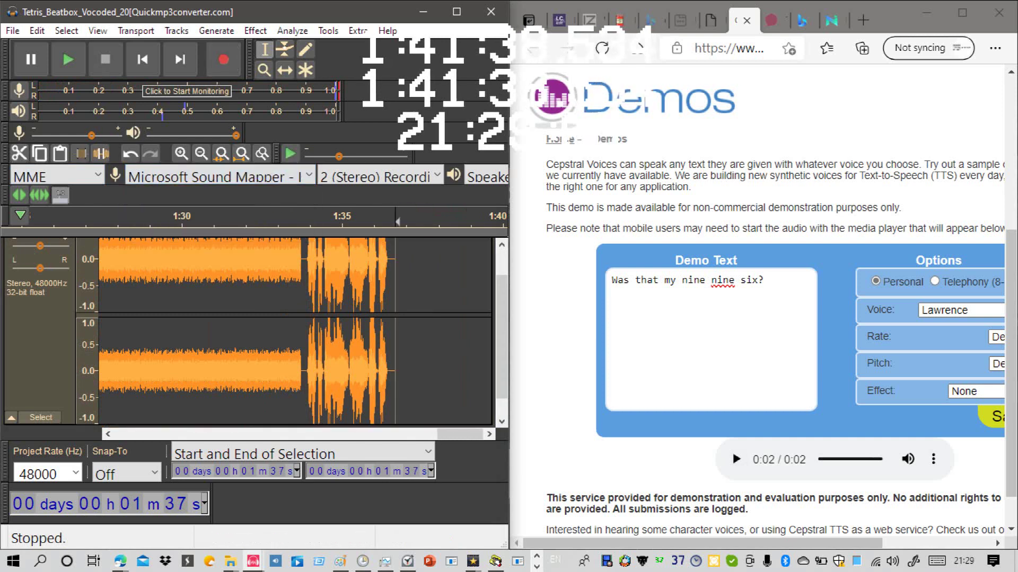
key(alt+Down)
key(Down)
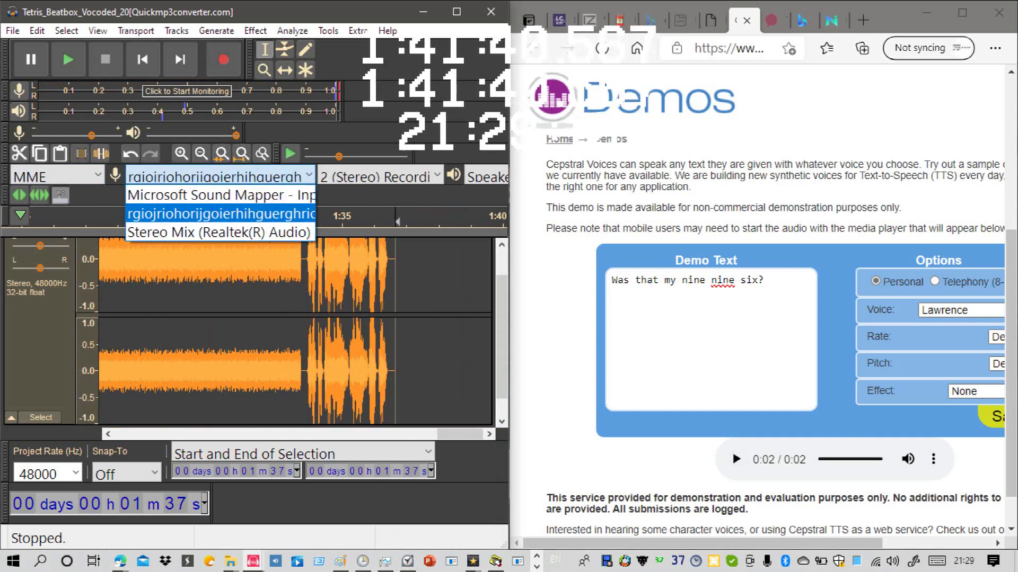
key(Return)
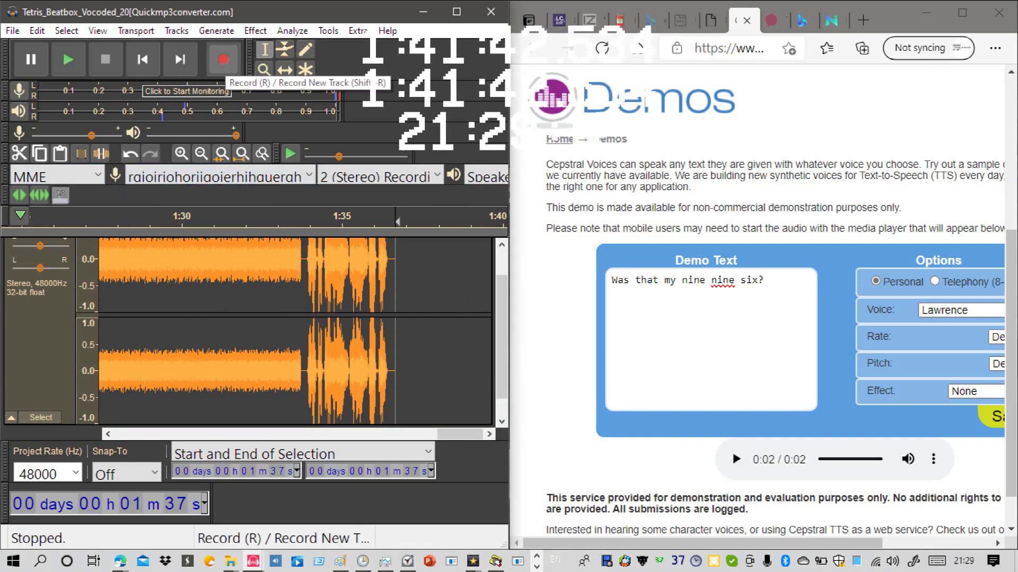
click(223, 60)
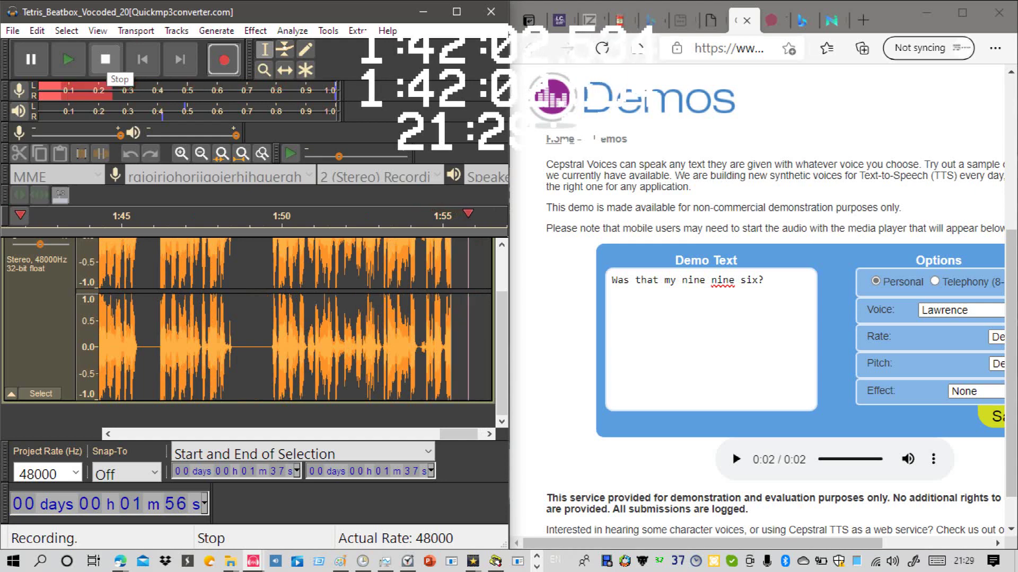
key(space)
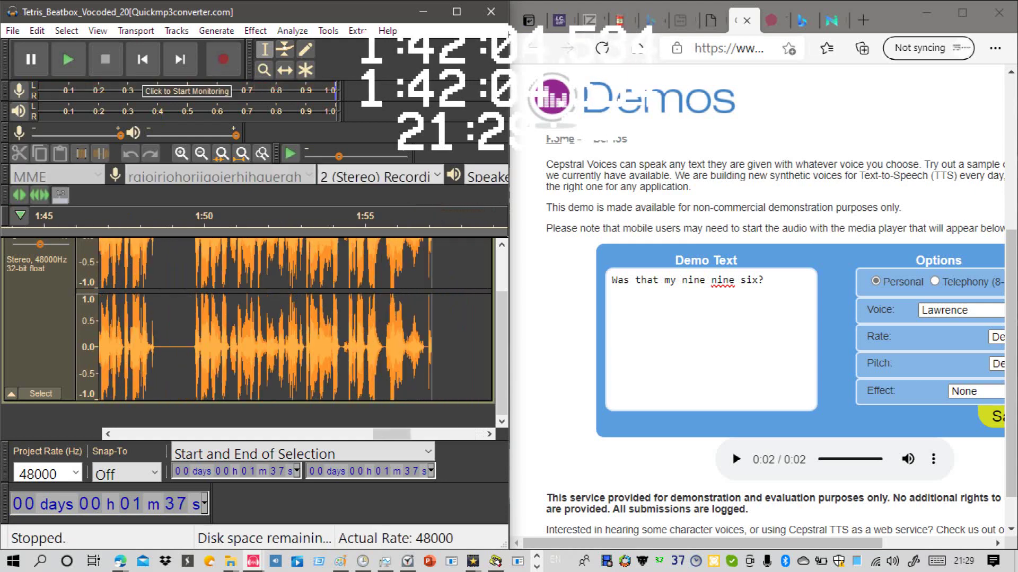
Step: Play back the new recording from 1:37 and check its waveform from beginning to end
key(space)
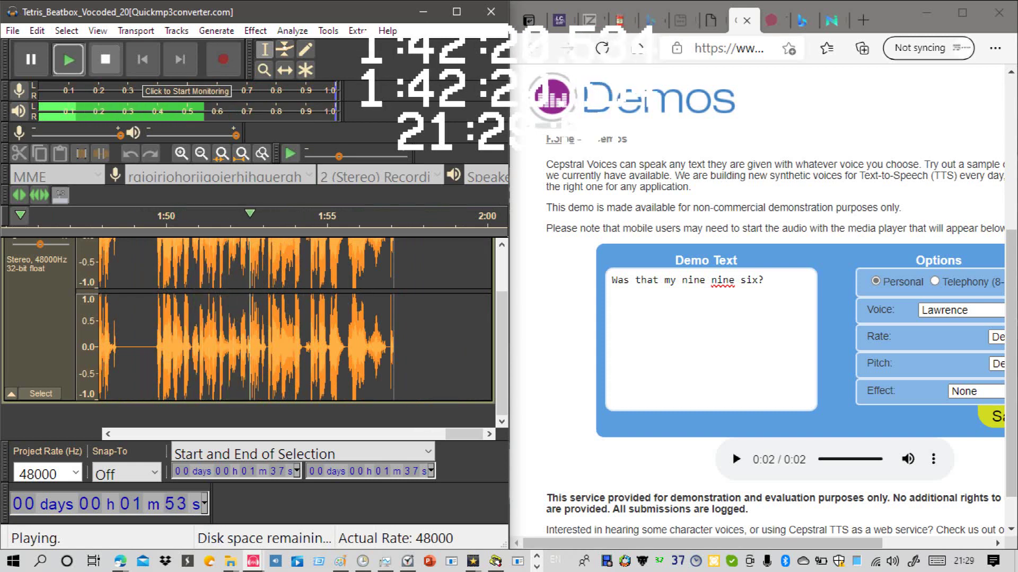
key(space)
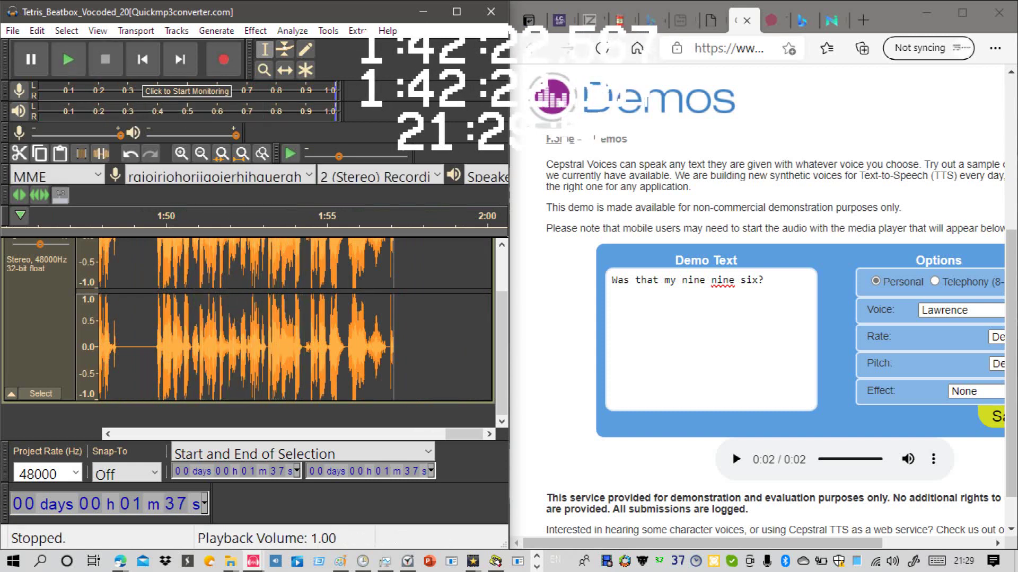
drag(464, 434, 404, 434)
scroll(253, 350, right, 3)
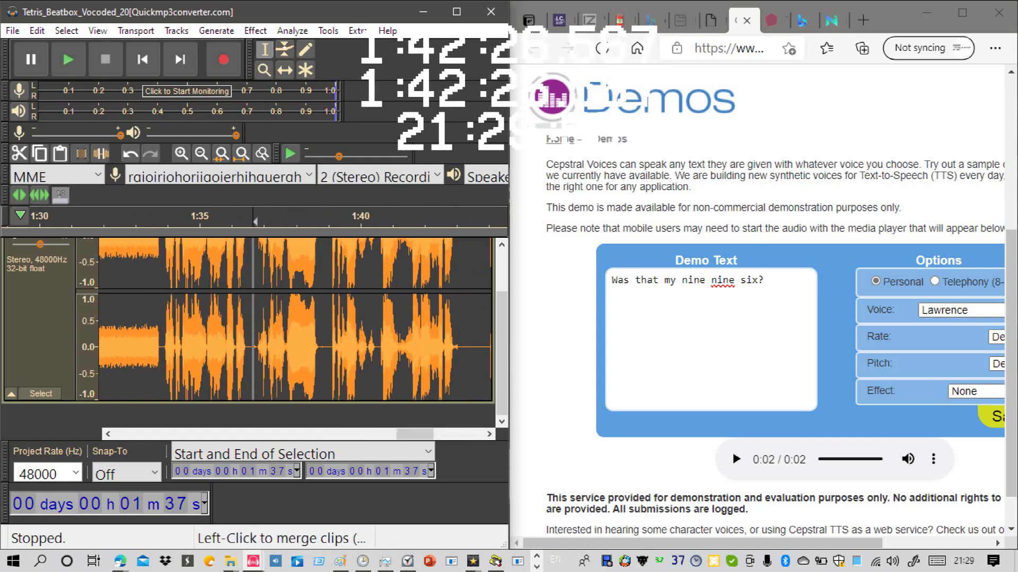
scroll(253, 350, up, 2)
key(space)
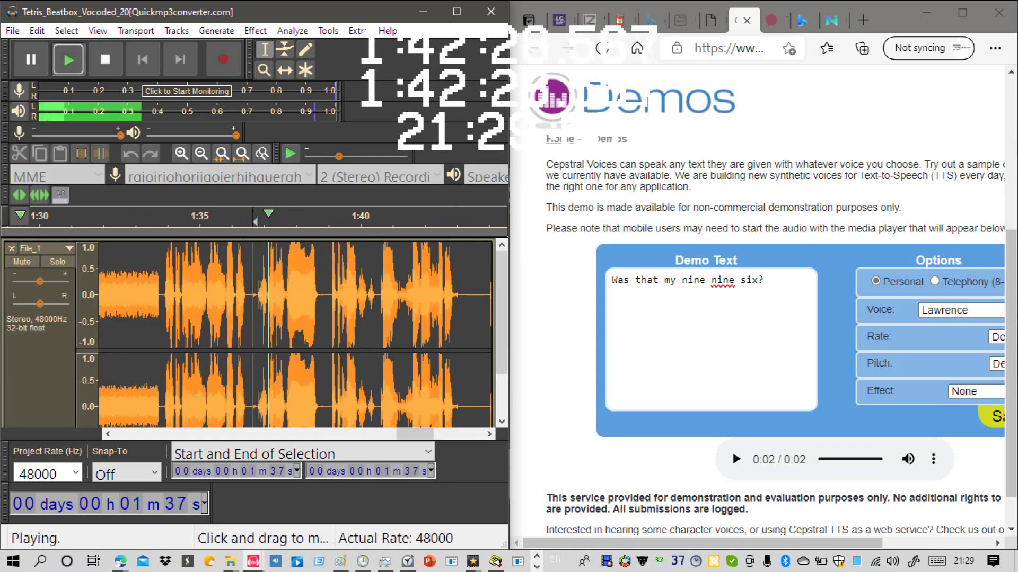
key(space)
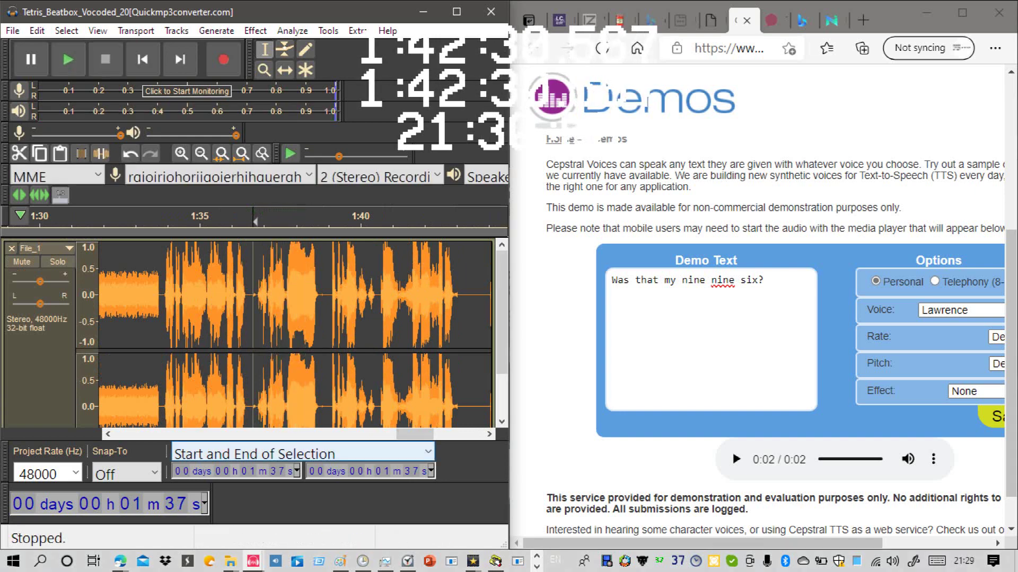
drag(416, 434, 464, 434)
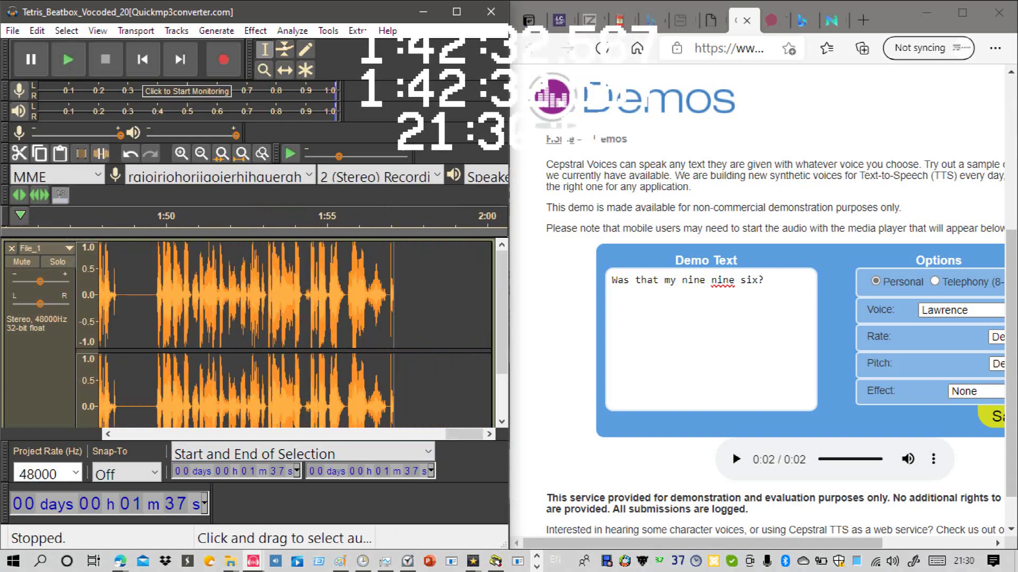
Step: Cut the short noise at the very end of the File_1 track, around 1:57
scroll(391, 318, down, 2)
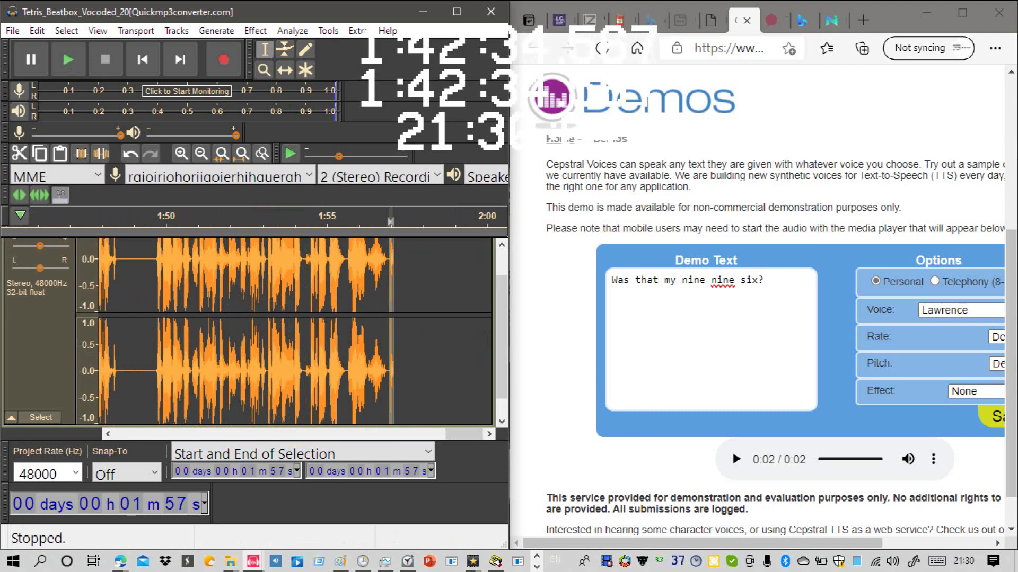
click(20, 154)
Step: Replace the Cepstral demo text with "Well, yeah, I did get it from eBay,"
drag(785, 289, 573, 299)
key(BackSpace)
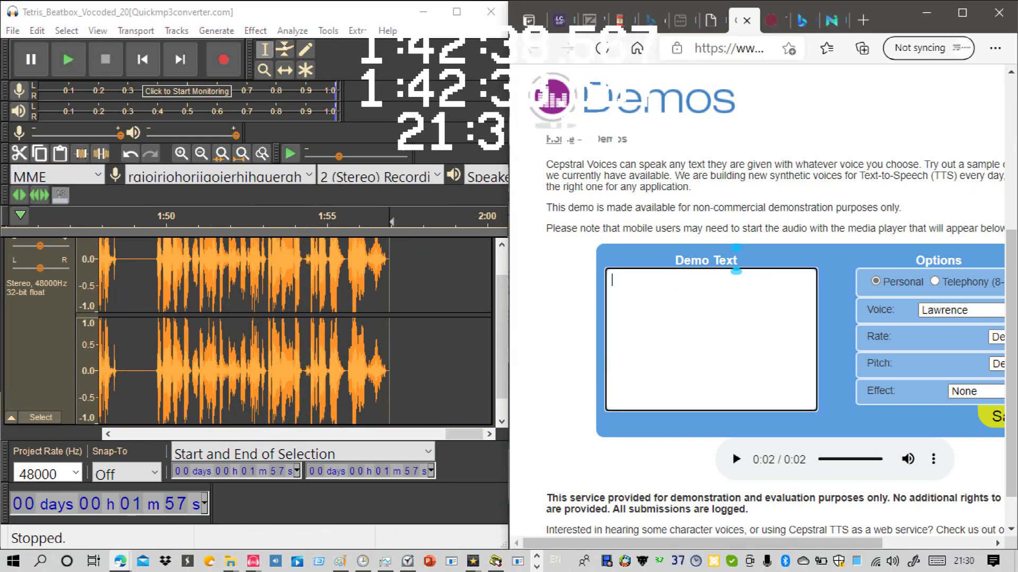
click(216, 31)
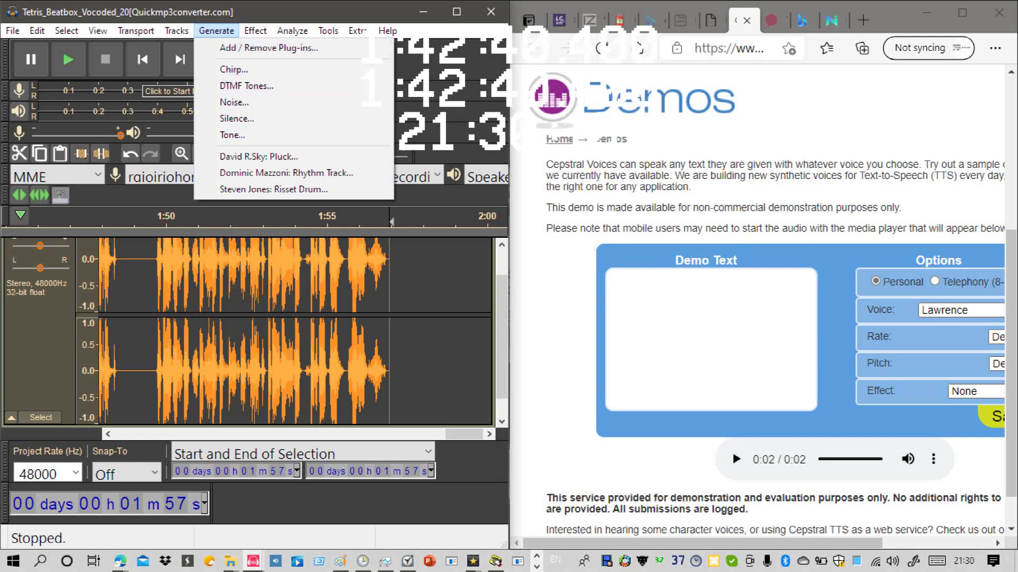
click(710, 318)
text(W)
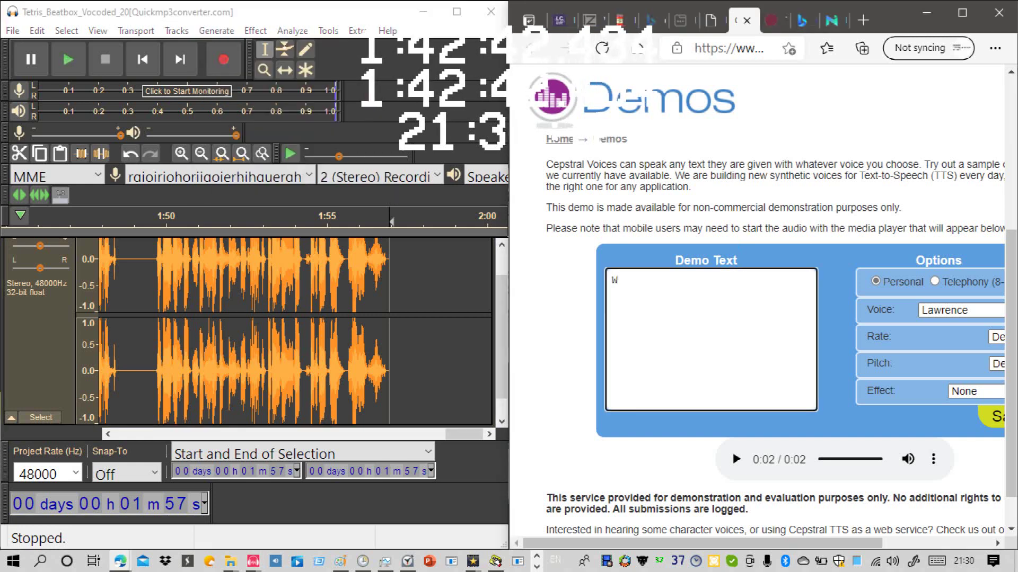
text(ll\\\)
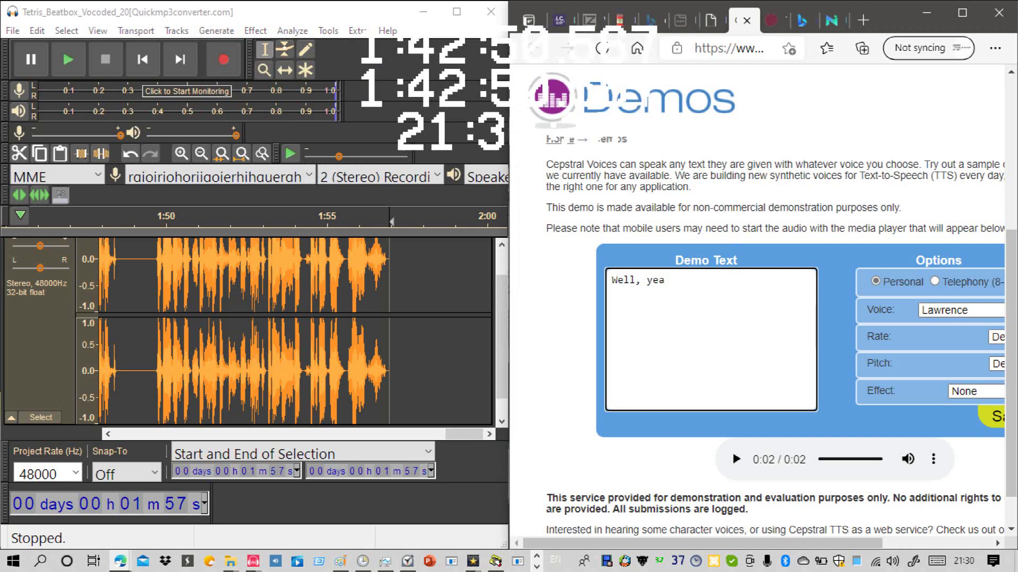
text(h,)
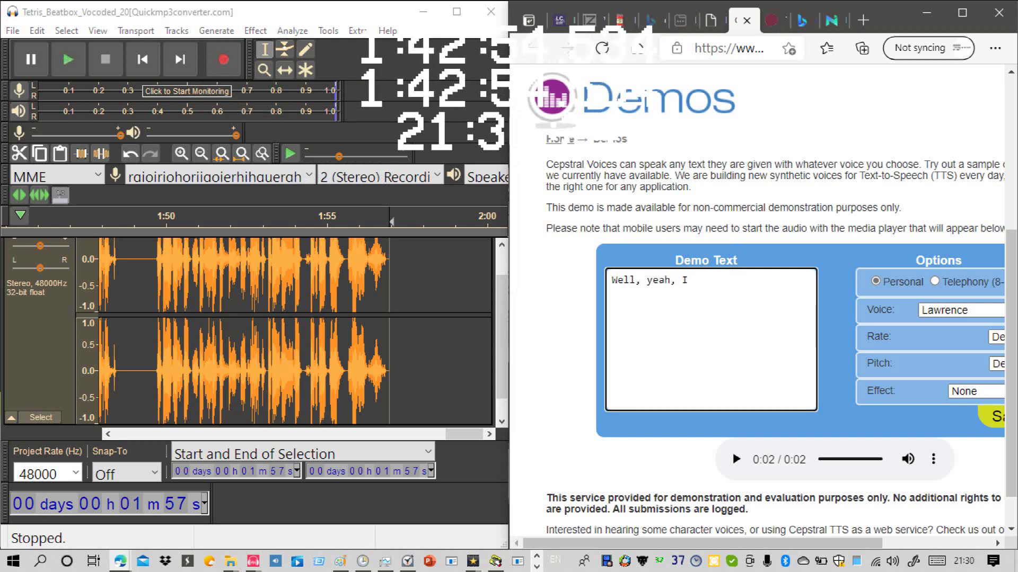
text( I did get)
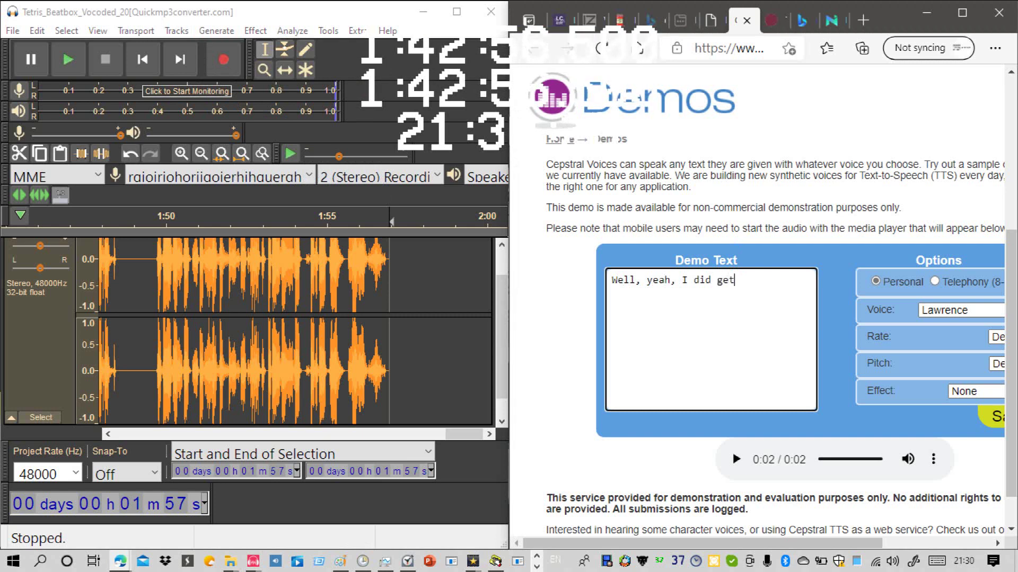
text( i)
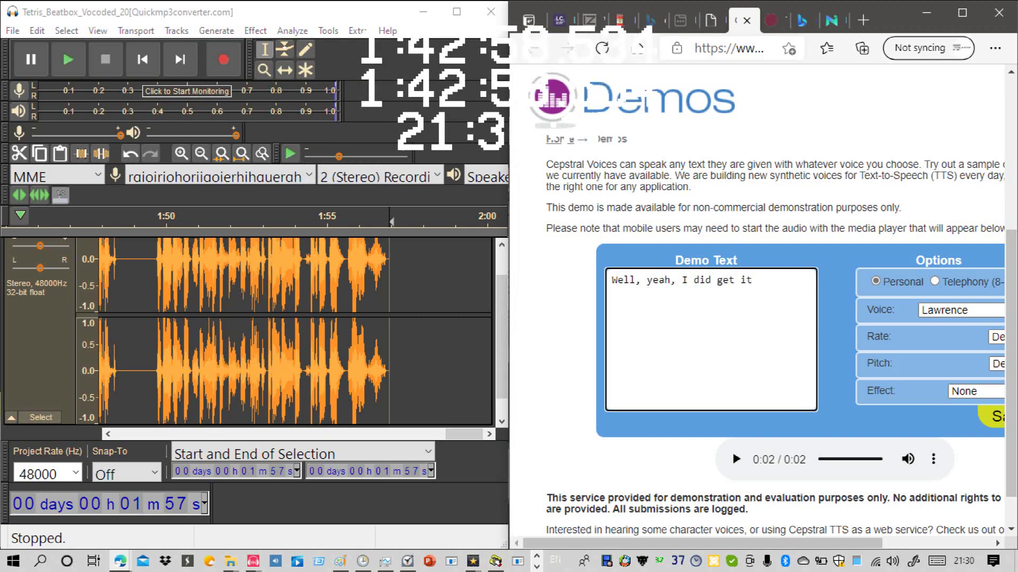
text(t )
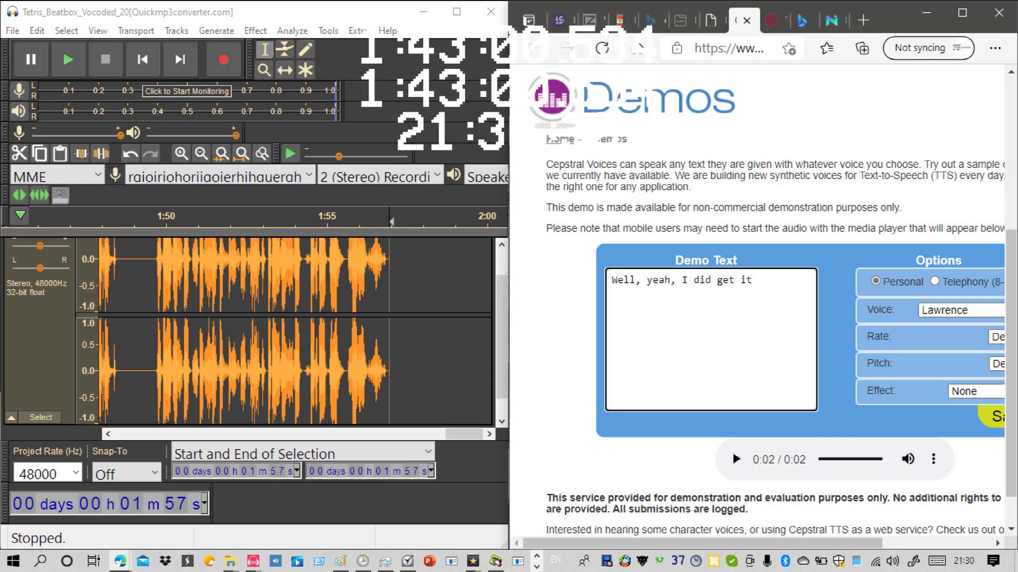
text(f)
key(BackSpace)
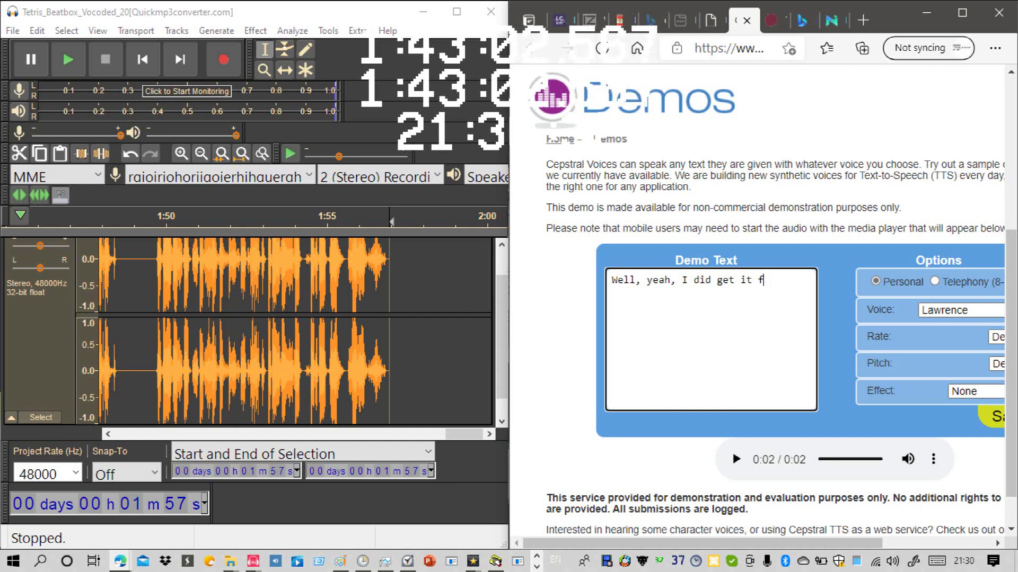
text(m EBa)
text(B)
text(ay,)
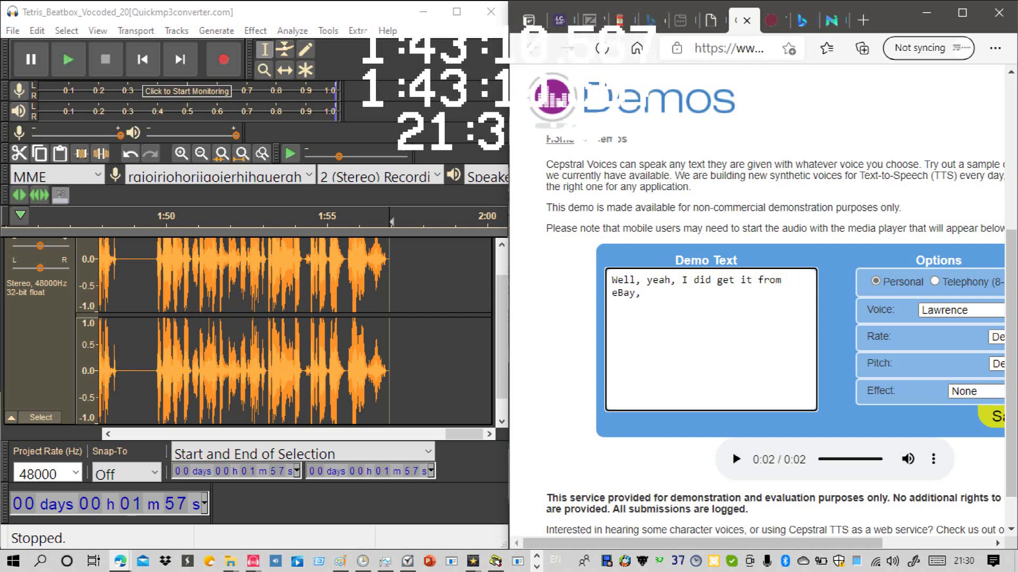
Step: Complete the demo text with "but it has a sound pitching issue." and generate the speech in the Lawrence voice
text( and )
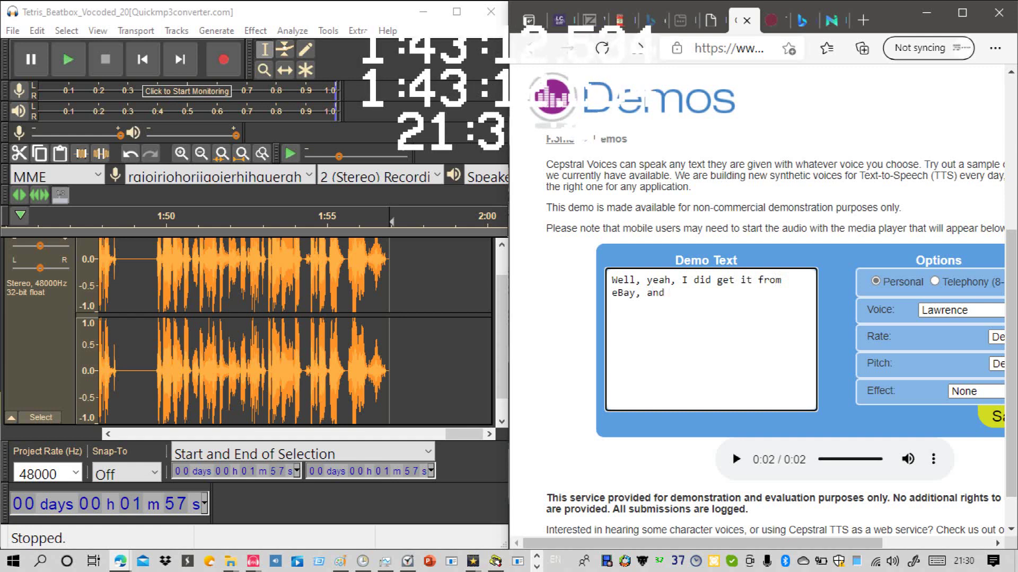
key(BackSpace)
key(BackSpace)
key(BackSpace)
key(BackSpace)
text(nu)
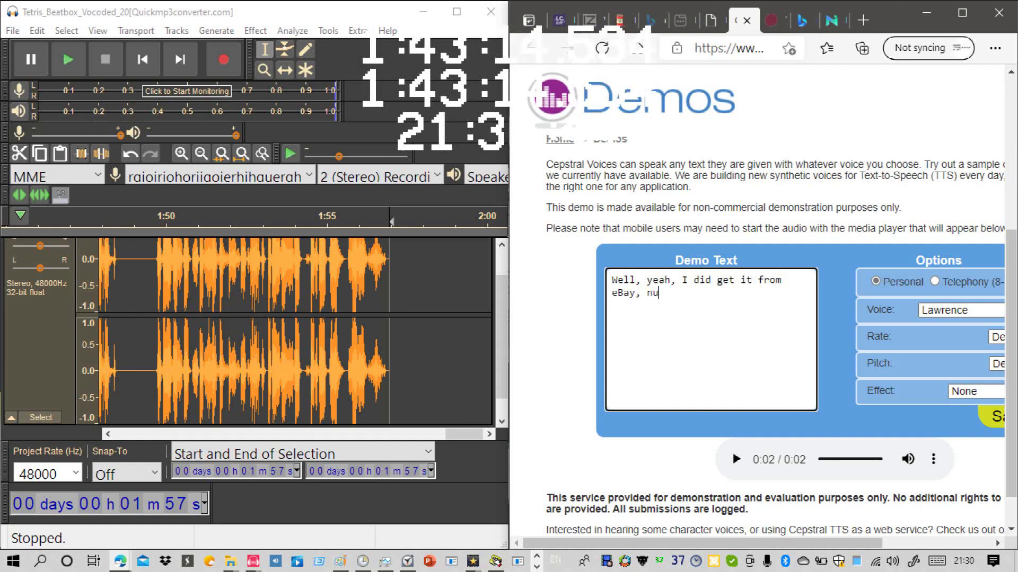
key(BackSpace)
key(BackSpace)
text(but it)
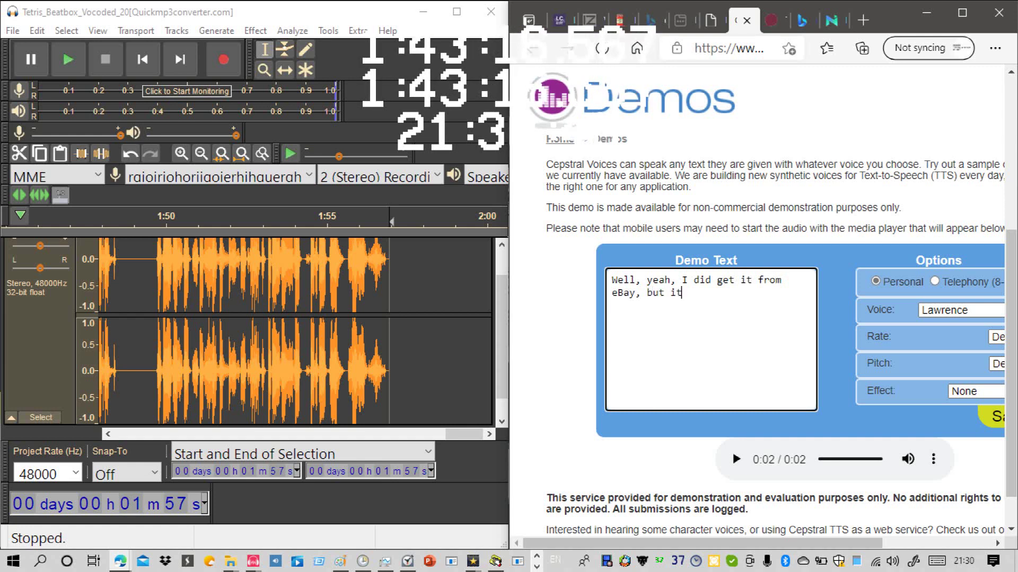
text( h )
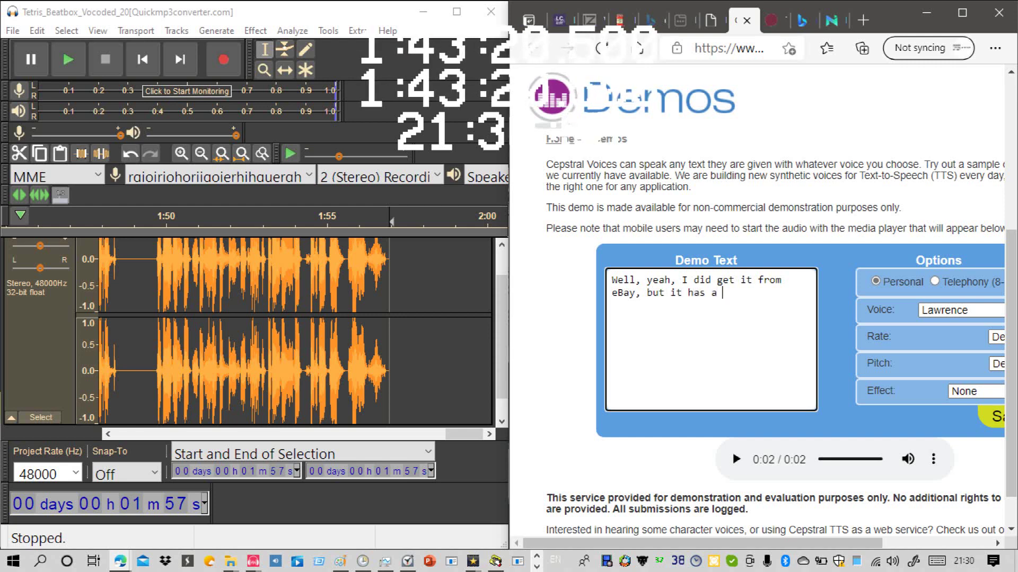
text( soun)
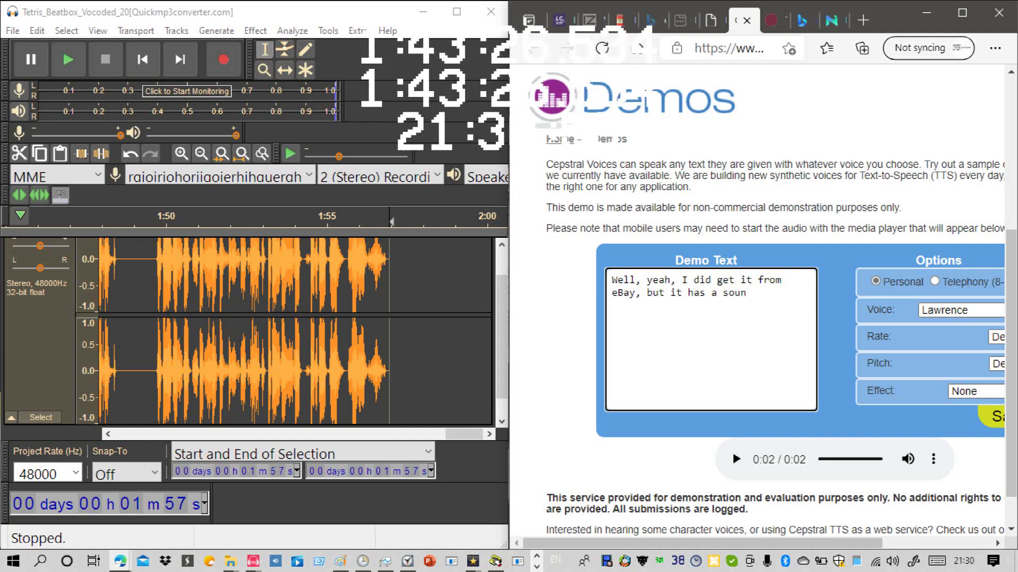
text(d pitching)
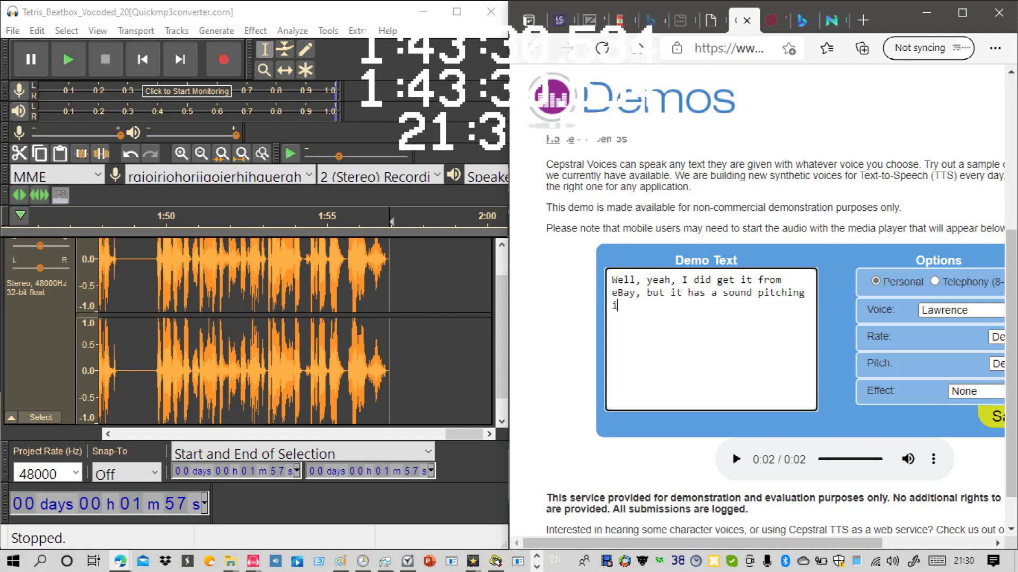
text(ssued.)
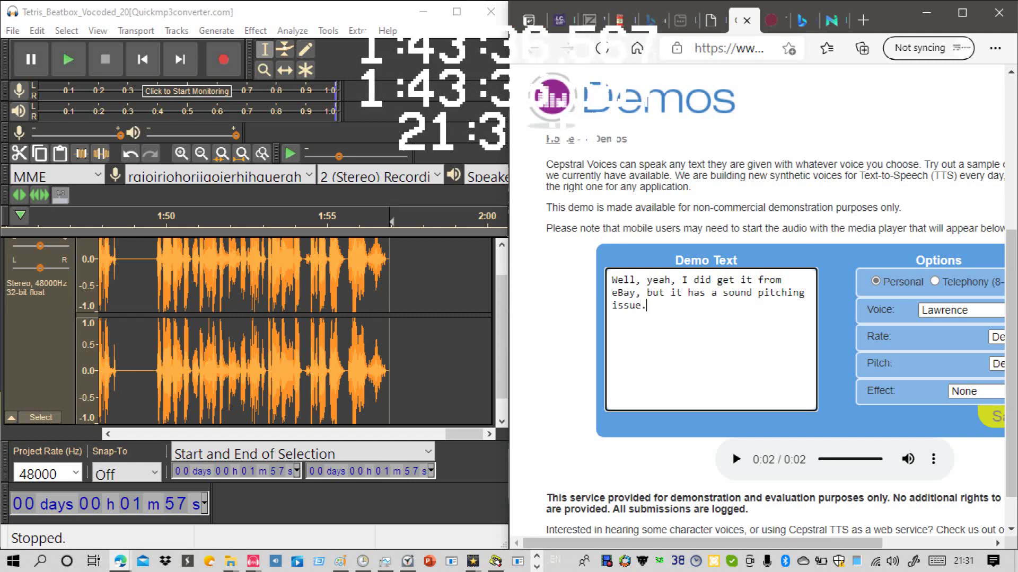
click(992, 417)
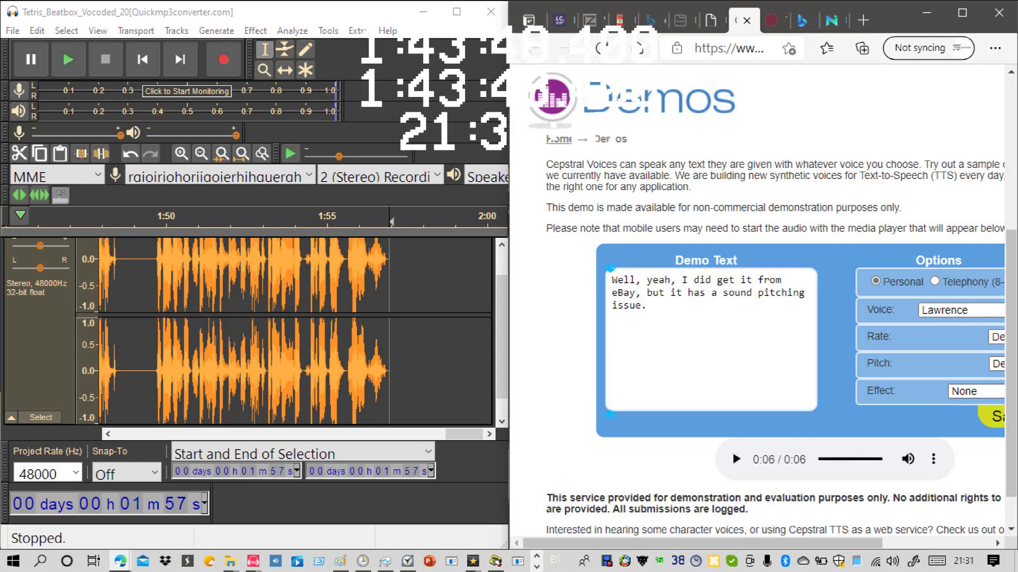
Step: Set the recording device to Stereo Mix and record Lawrence's eBay line onto the end of the File_1 track
click(224, 59)
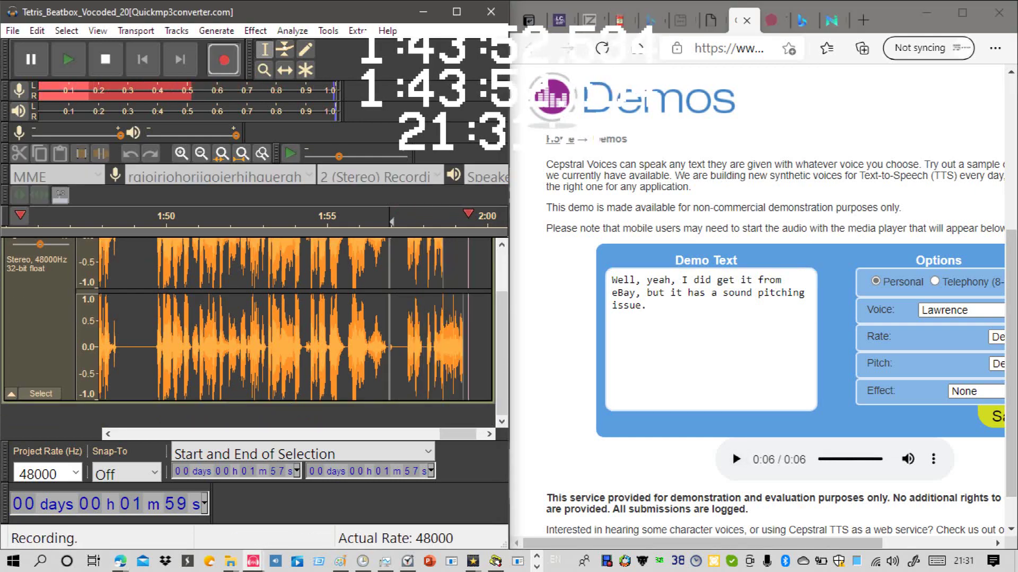
click(105, 59)
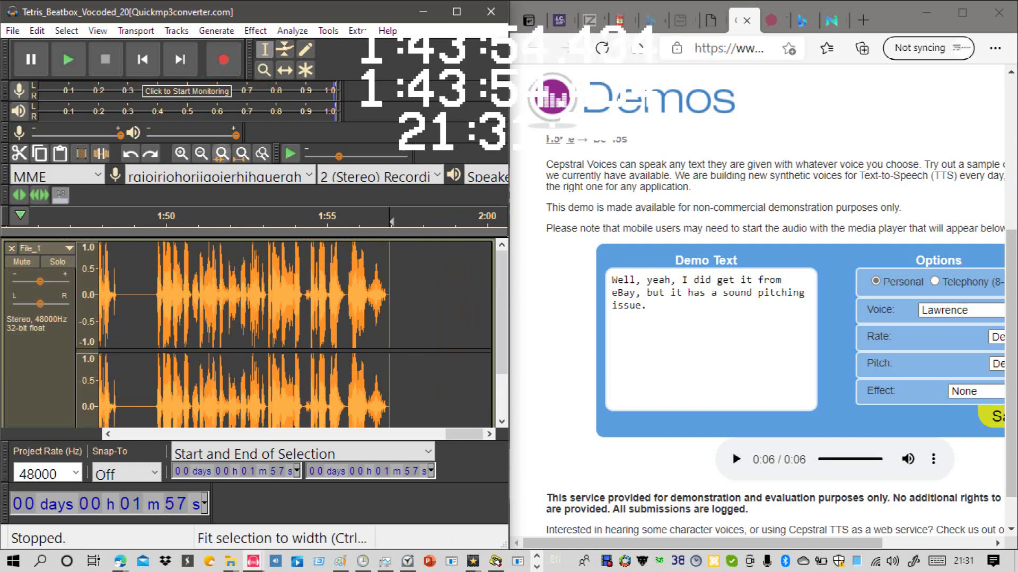
click(309, 175)
click(218, 232)
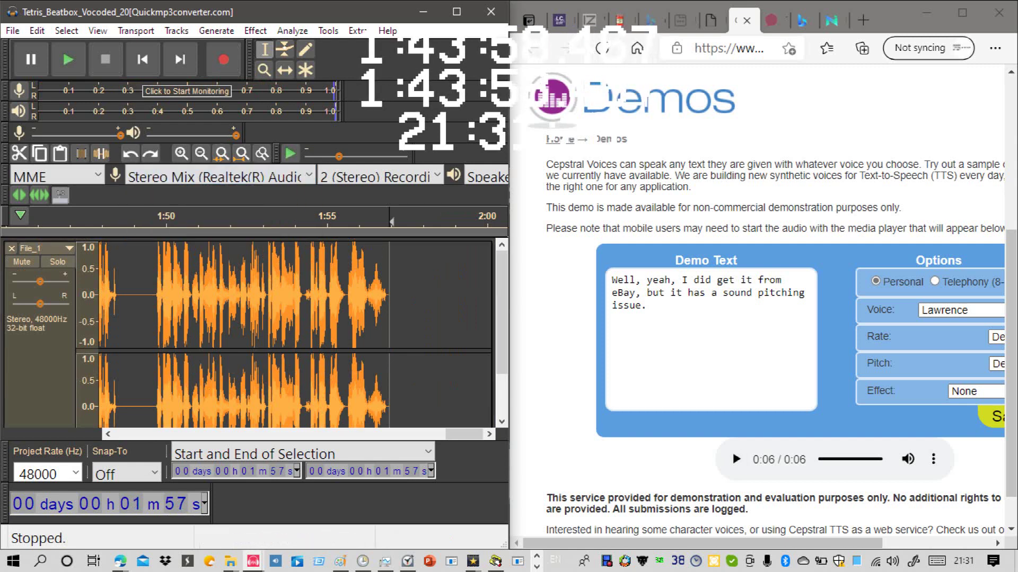
click(224, 59)
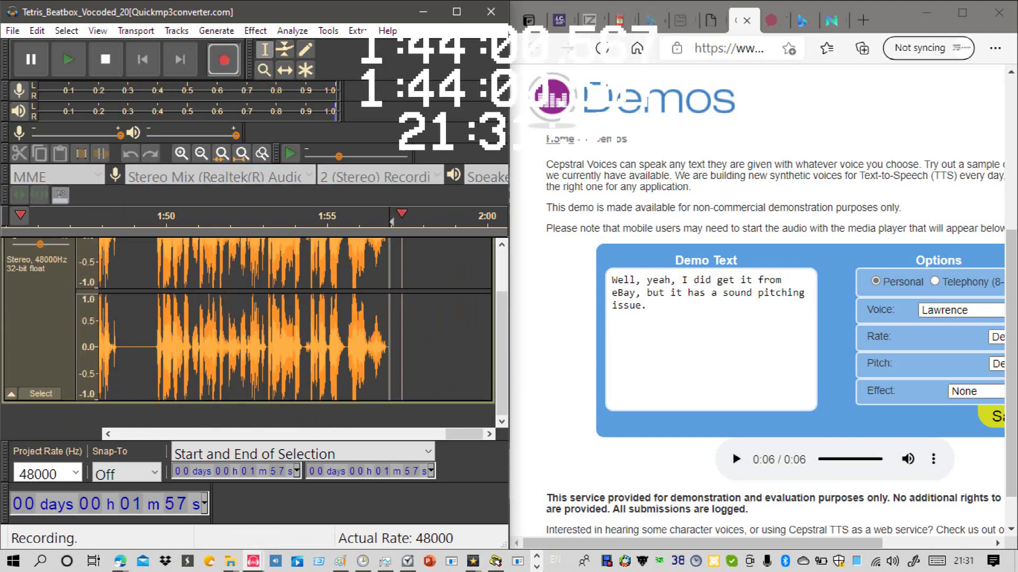
click(736, 460)
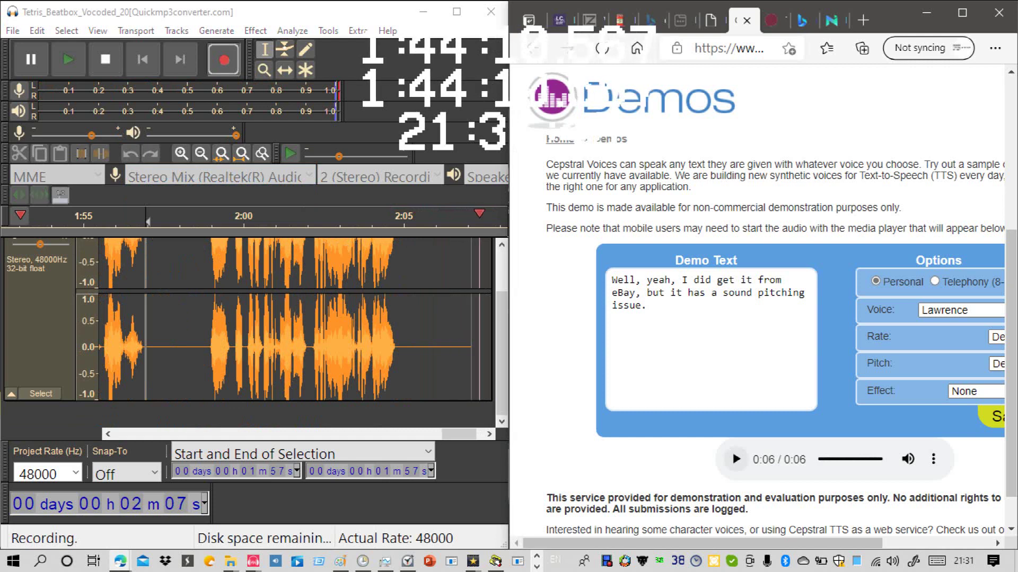
click(106, 59)
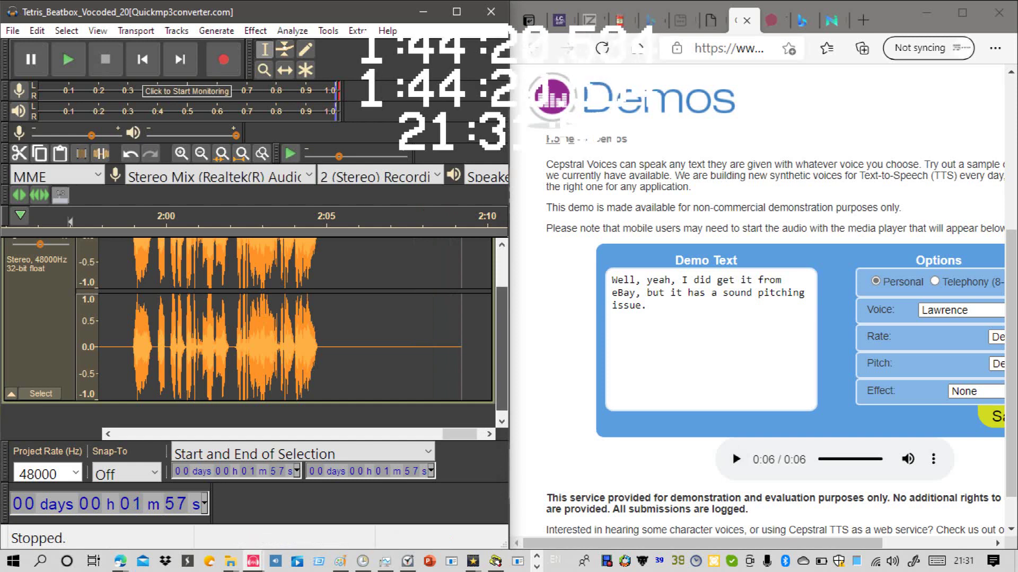
Step: Cut the trailing silence from 2:05 to 2:09 after Lawrence's eBay line in File_1
scroll(297, 334, up, 2)
drag(456, 222, 330, 222)
scroll(329, 221, down, 1)
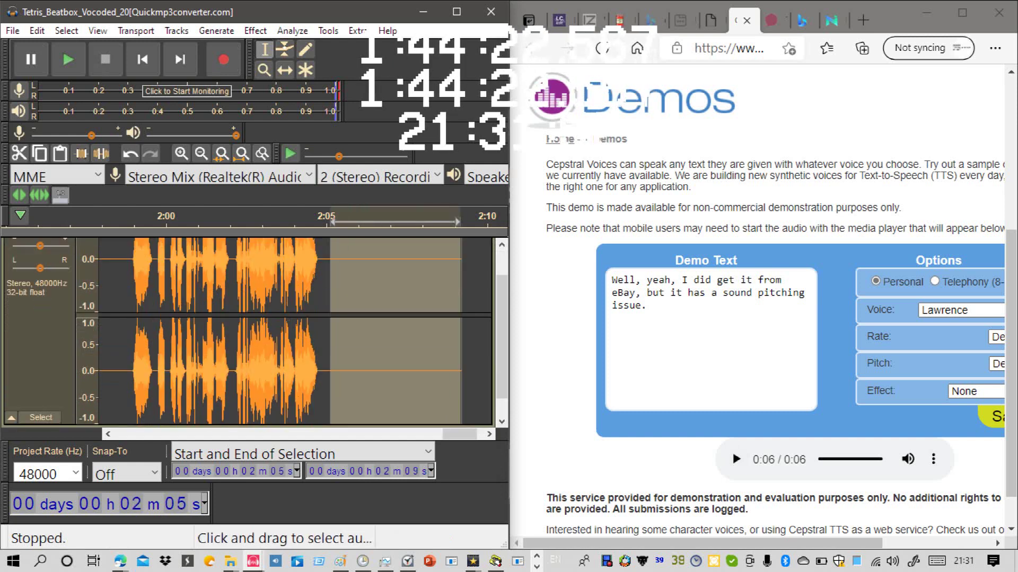
click(19, 153)
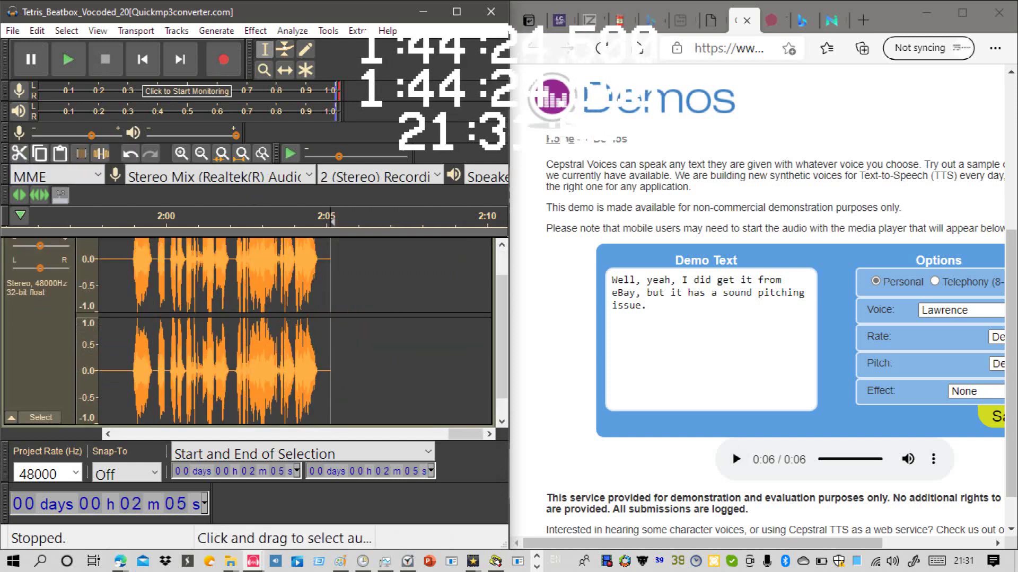
Step: Cut most of the silent gap before Lawrence's eBay line, after about 1:57 in File_1
scroll(294, 328, left, 5)
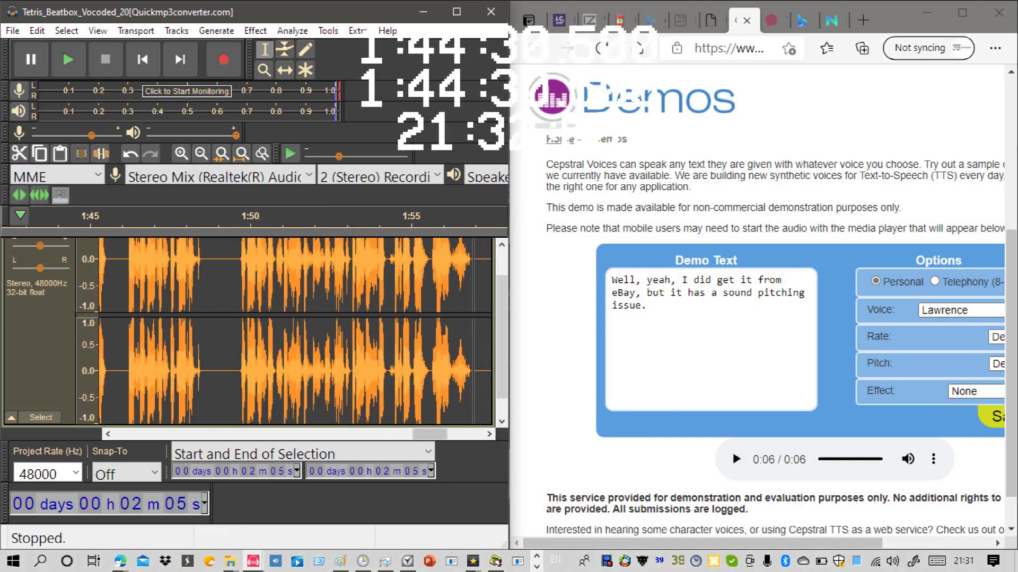
scroll(295, 329, right, 2)
scroll(295, 329, right, 2)
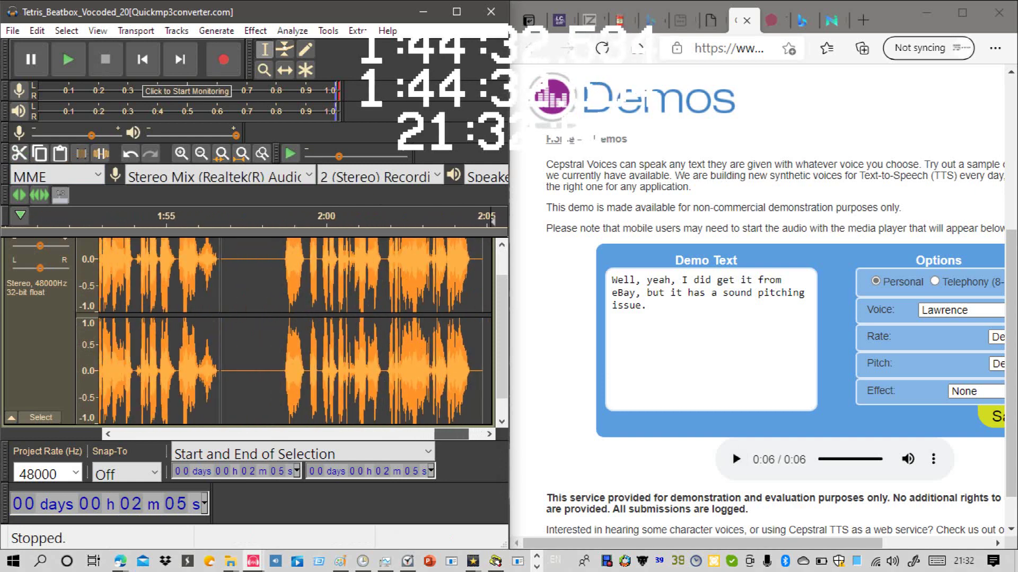
drag(291, 329, 246, 328)
scroll(295, 328, up, 1)
click(19, 153)
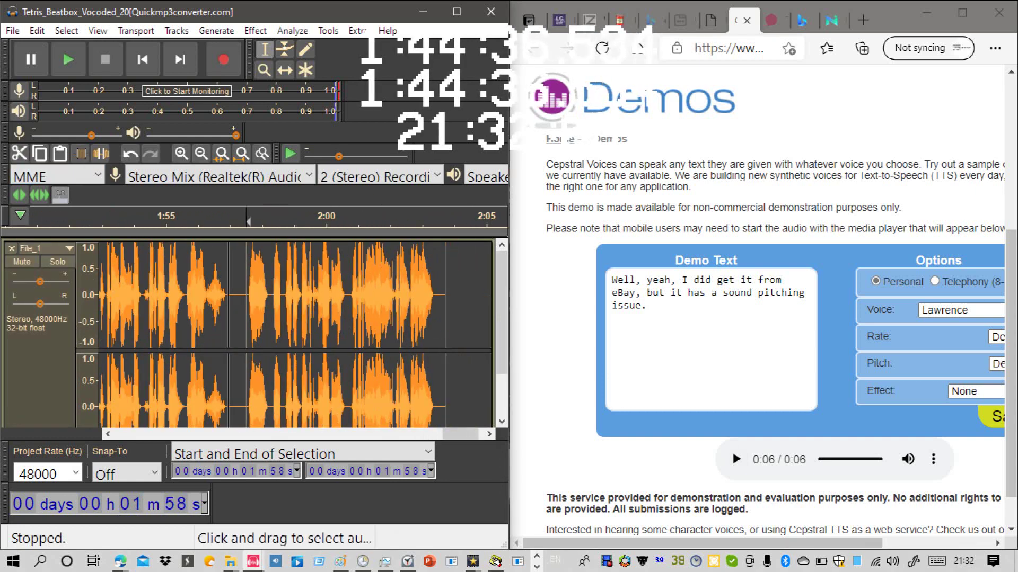
drag(246, 329, 236, 328)
scroll(236, 329, down, 1)
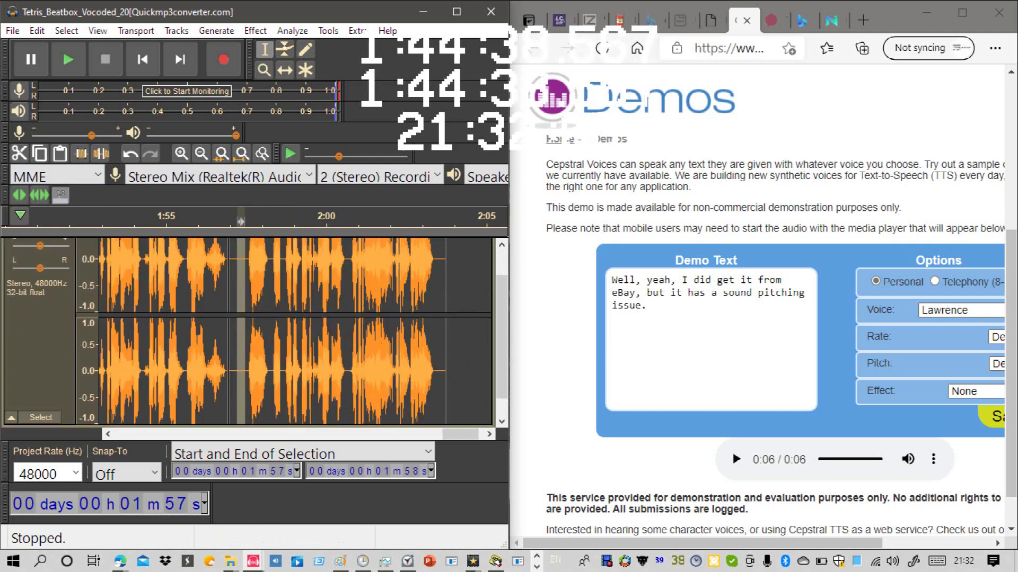
click(19, 153)
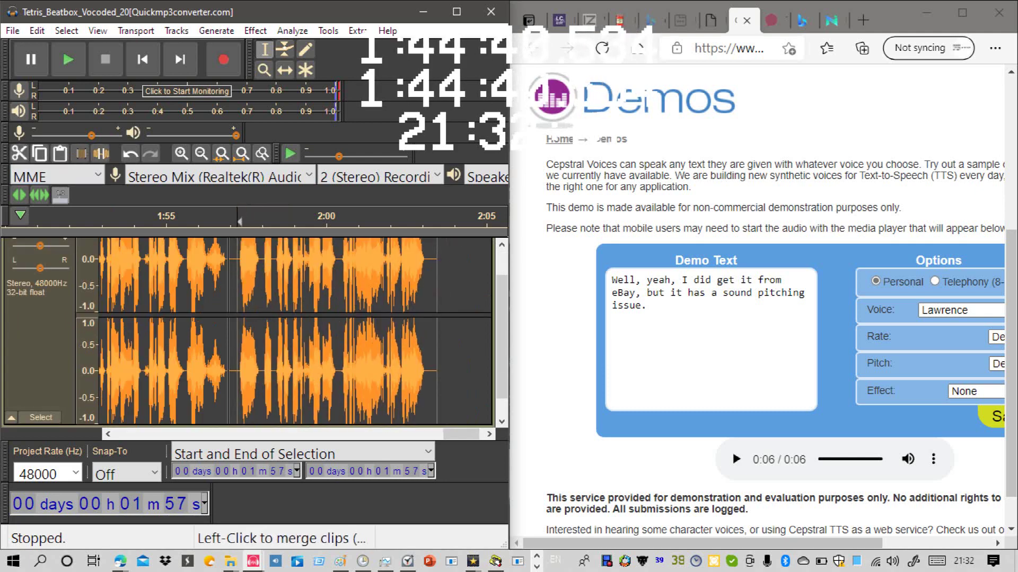
Step: Play back File_1 from 1:56 to check the transition into Lawrence's eBay line
scroll(234, 329, up, 1)
click(187, 329)
scroll(187, 329, down, 1)
key(space)
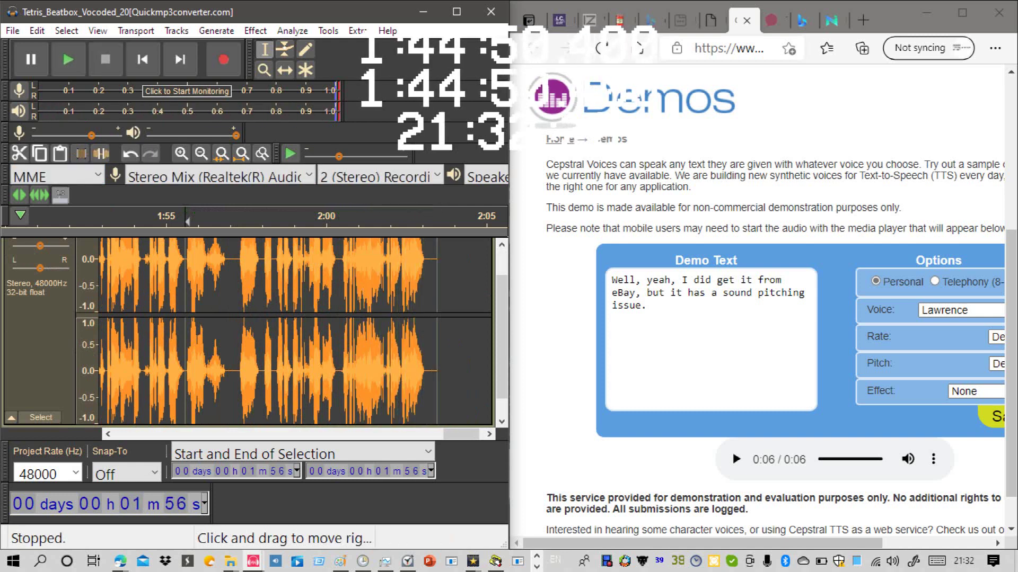
Step: Place the cursor at the end of File_1, choose the William voice and replace the demo text with "Guys, we have no time. Get in the shelter."
click(439, 328)
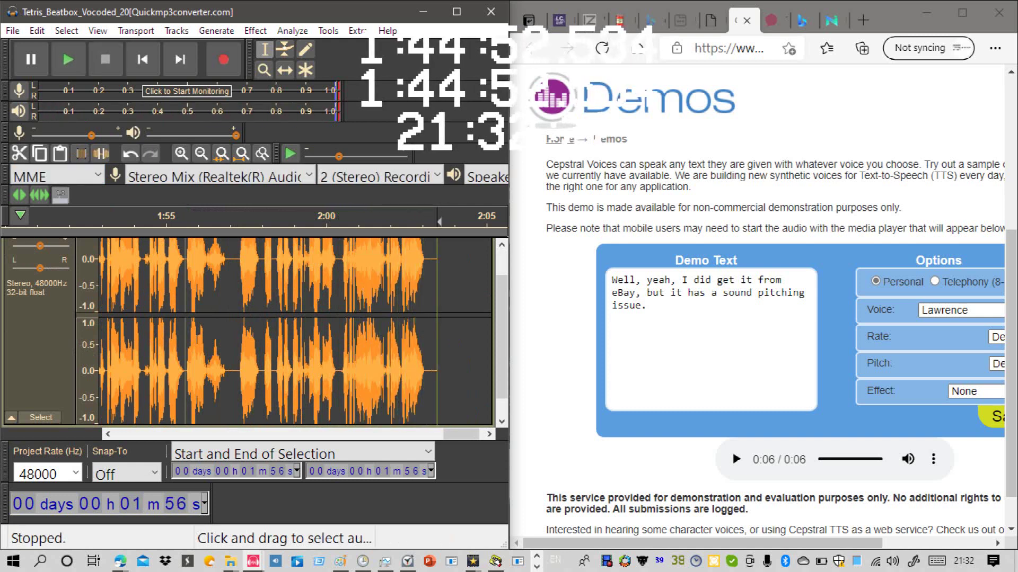
scroll(297, 334, up, 1)
click(959, 311)
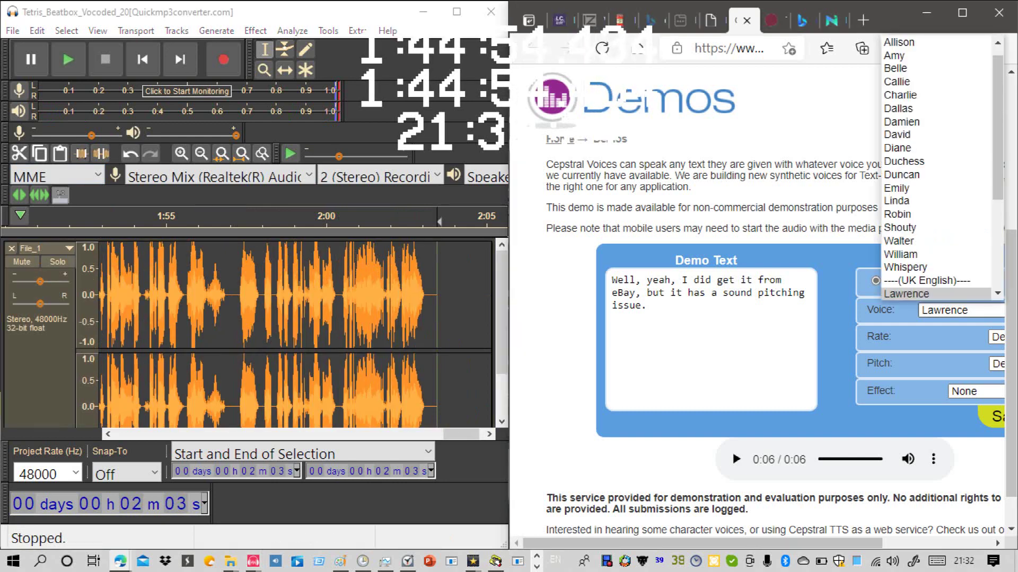
click(933, 255)
drag(713, 309, 609, 281)
key(BackSpace)
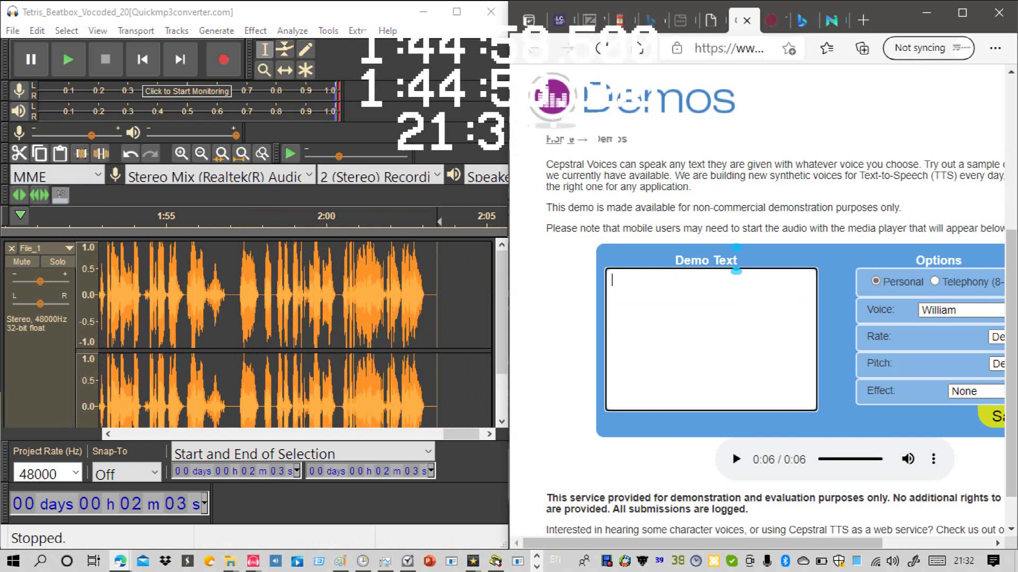
text(Guys,)
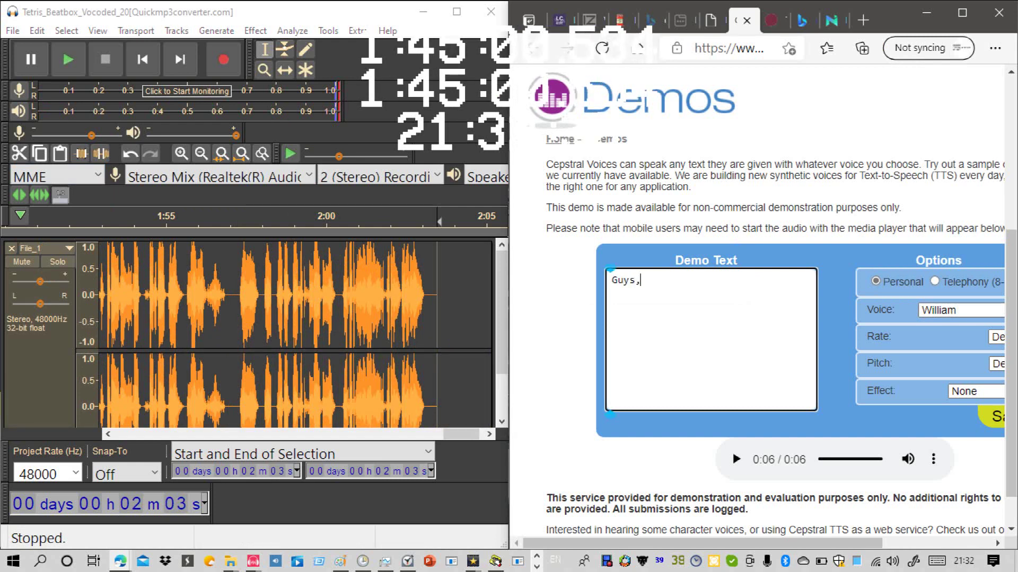
text( we have)
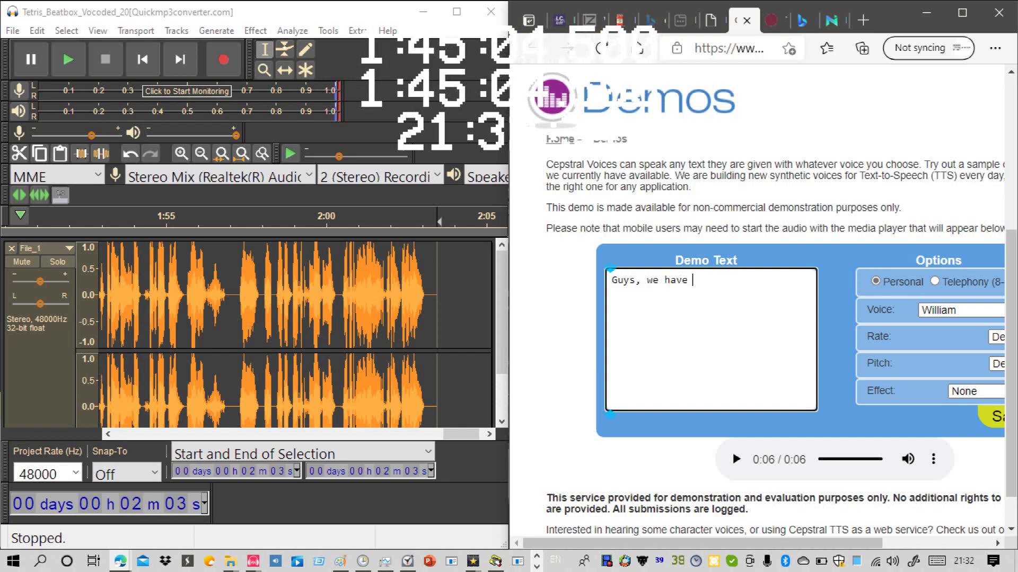
text( no time.)
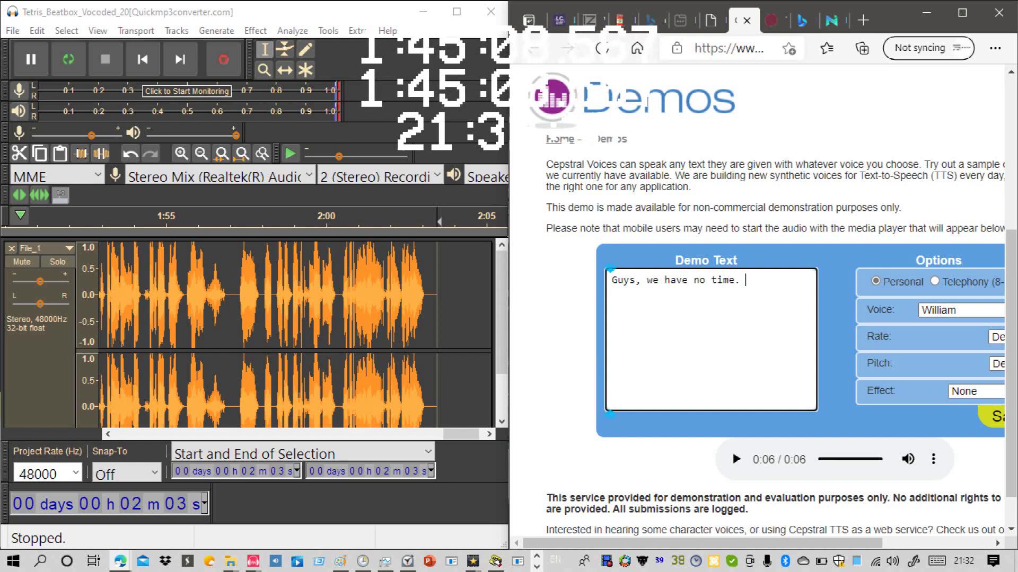
text( Get in)
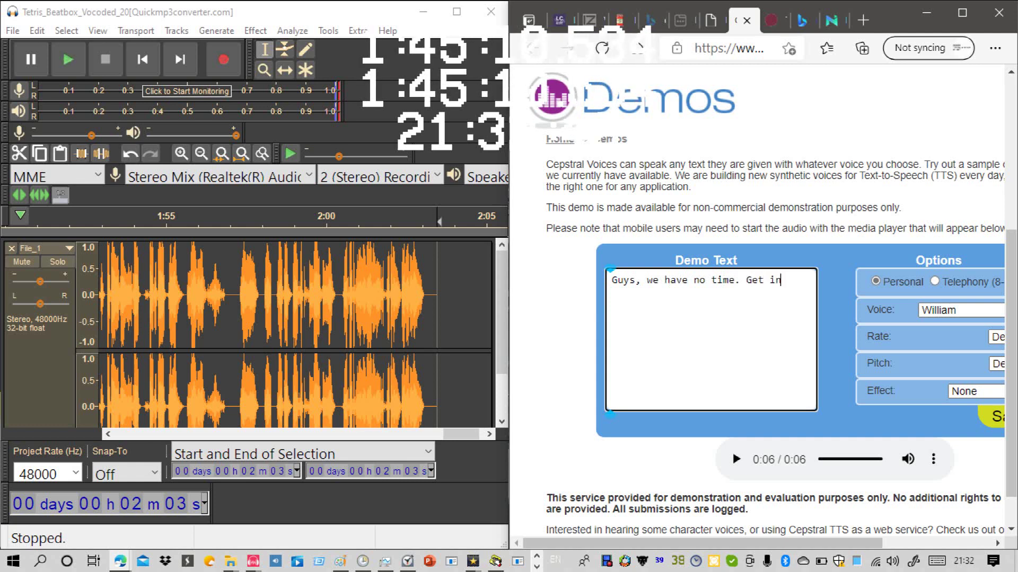
text( the shelter.)
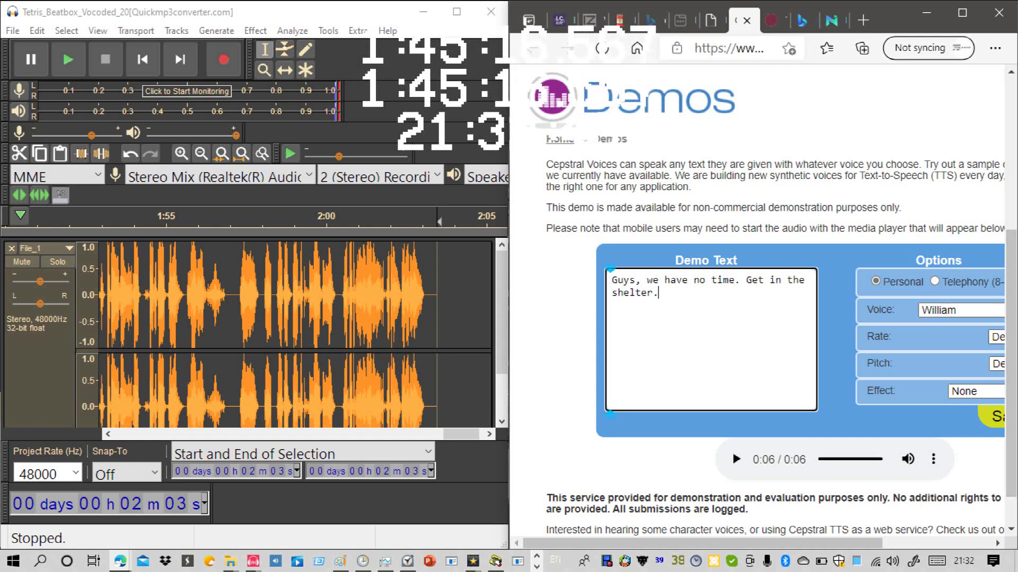
Step: Generate William's shelter line with a slowed speaking rate and the pitch set to Low
click(996, 337)
click(982, 419)
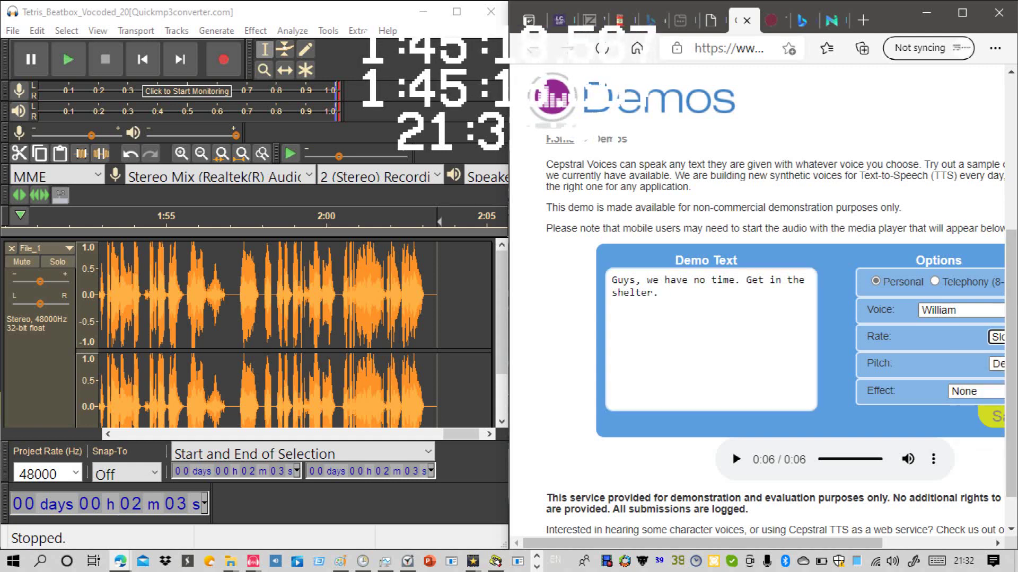
click(996, 364)
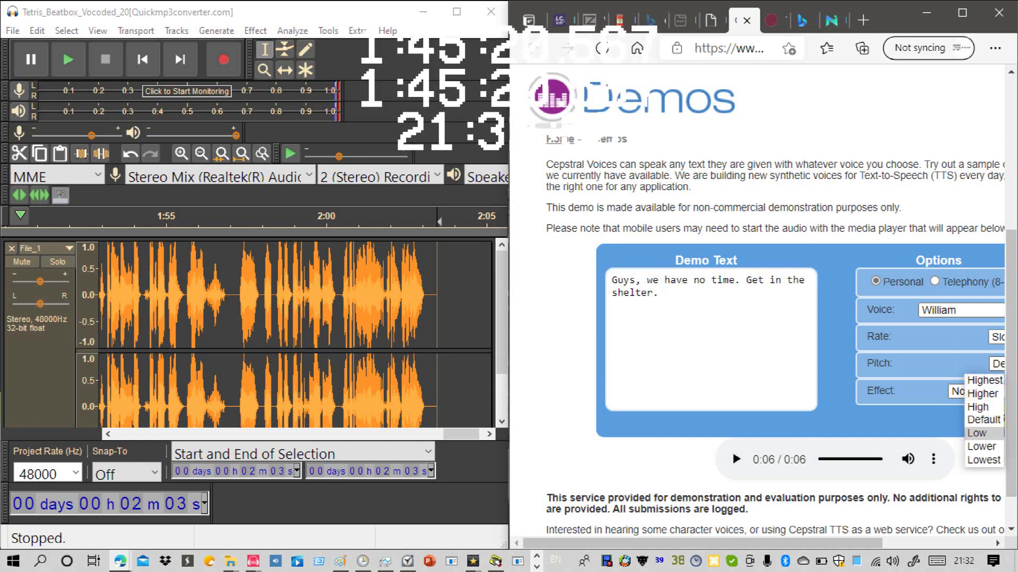
click(977, 433)
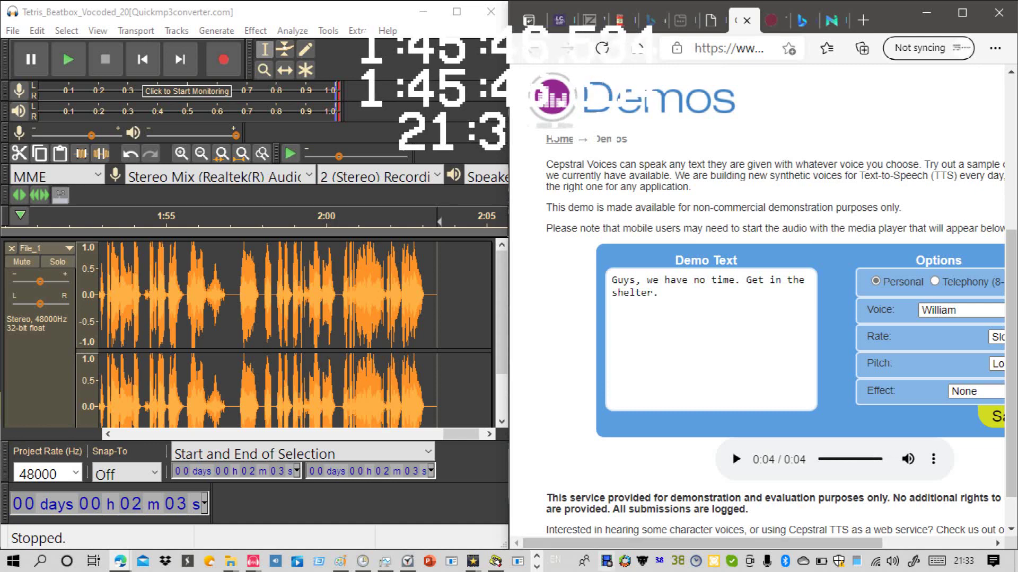
click(606, 562)
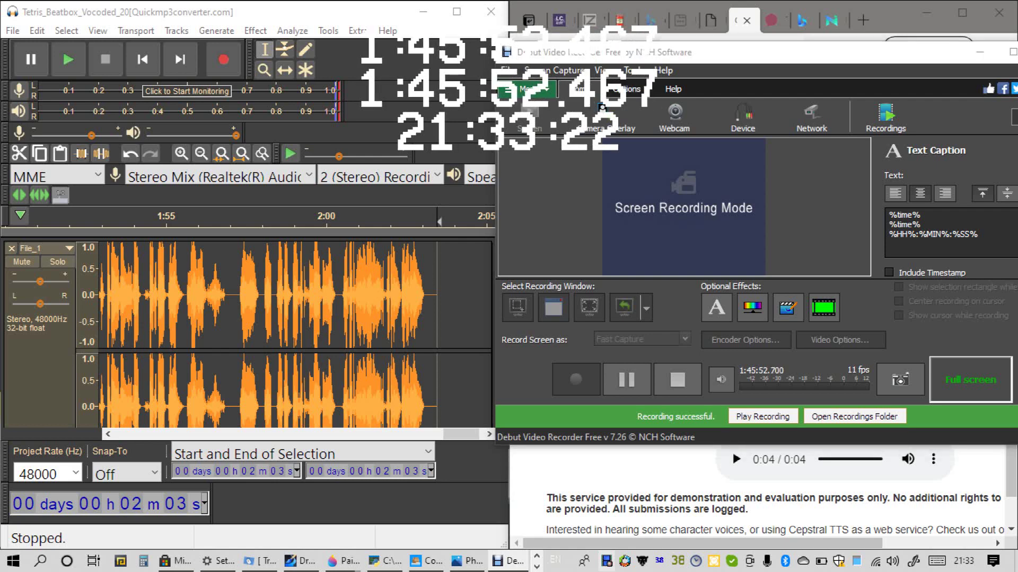
click(979, 52)
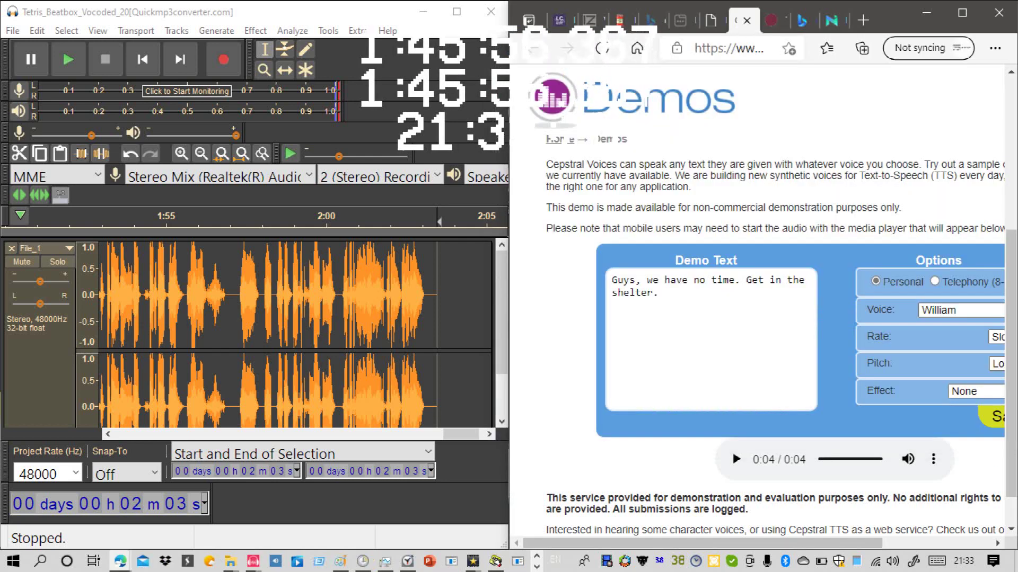
Step: Record the playback of William's shelter line onto the end of the File_1 track, from about 2:03
click(224, 59)
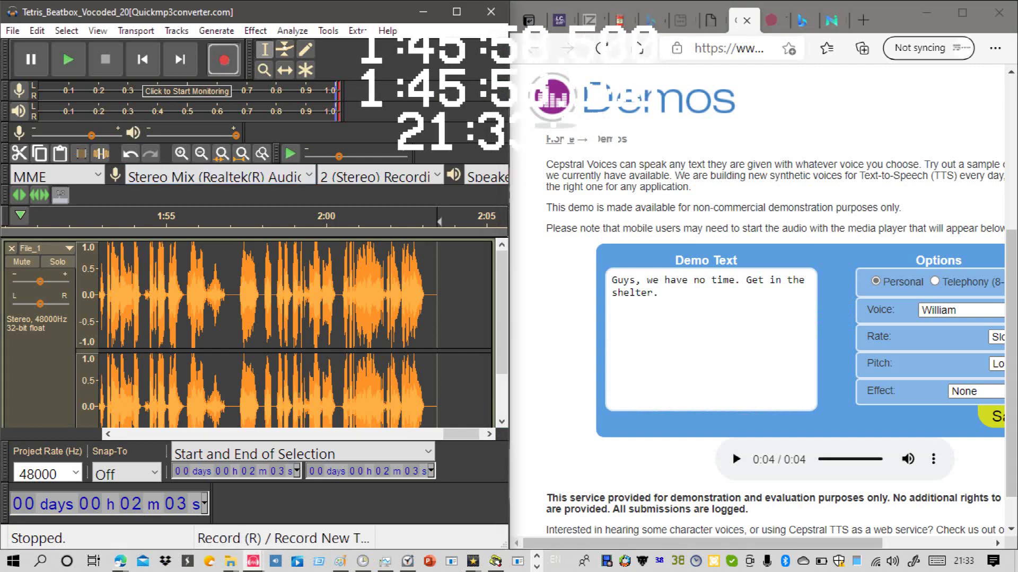
click(223, 60)
click(735, 460)
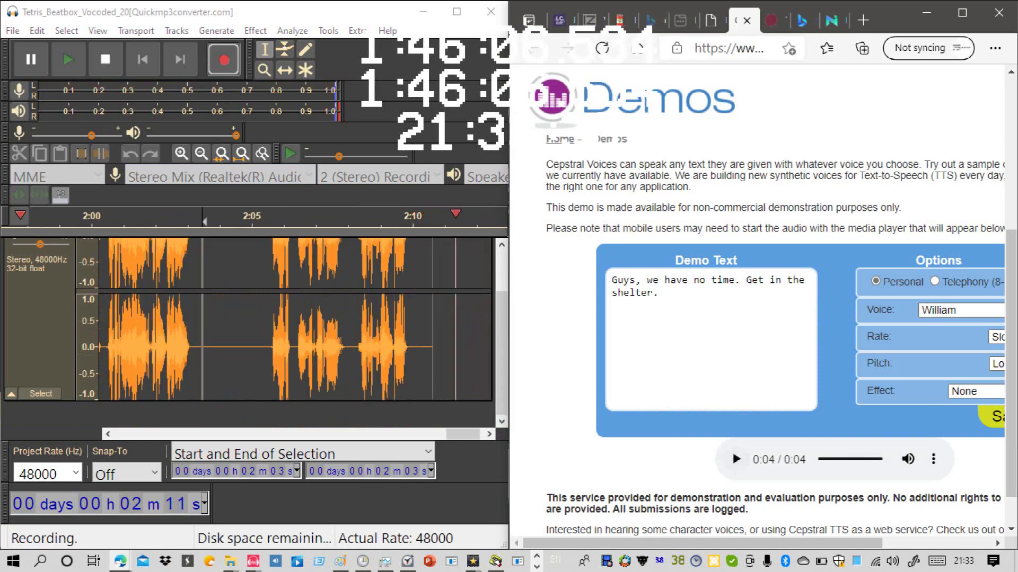
click(105, 60)
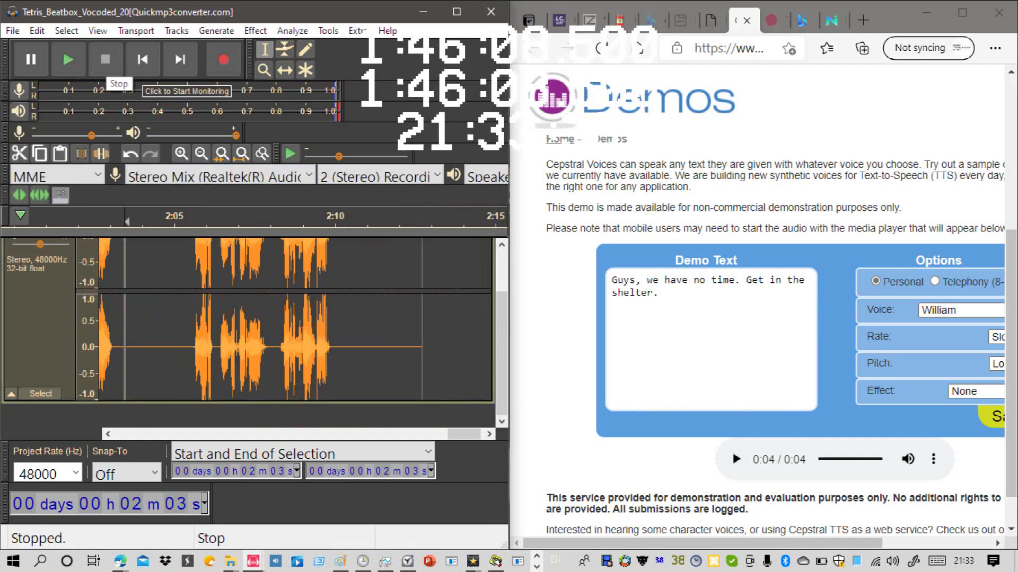
mouse_move(689, 543)
mouse_down()
mouse_move(769, 543)
mouse_move(689, 543)
mouse_up()
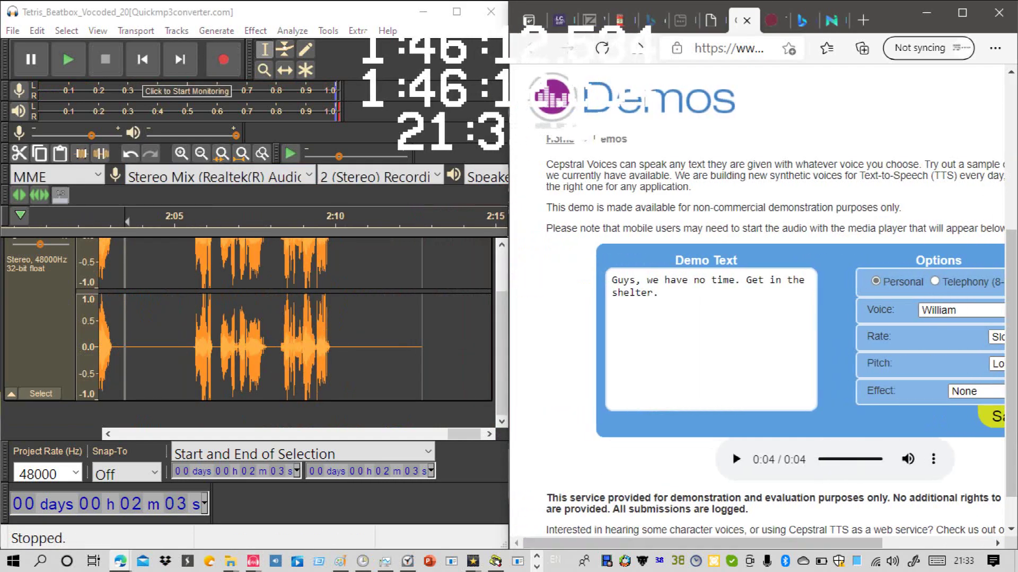
Step: Cut the silence from 2:04 to 2:06 before William's line in File_1
drag(502, 362, 501, 337)
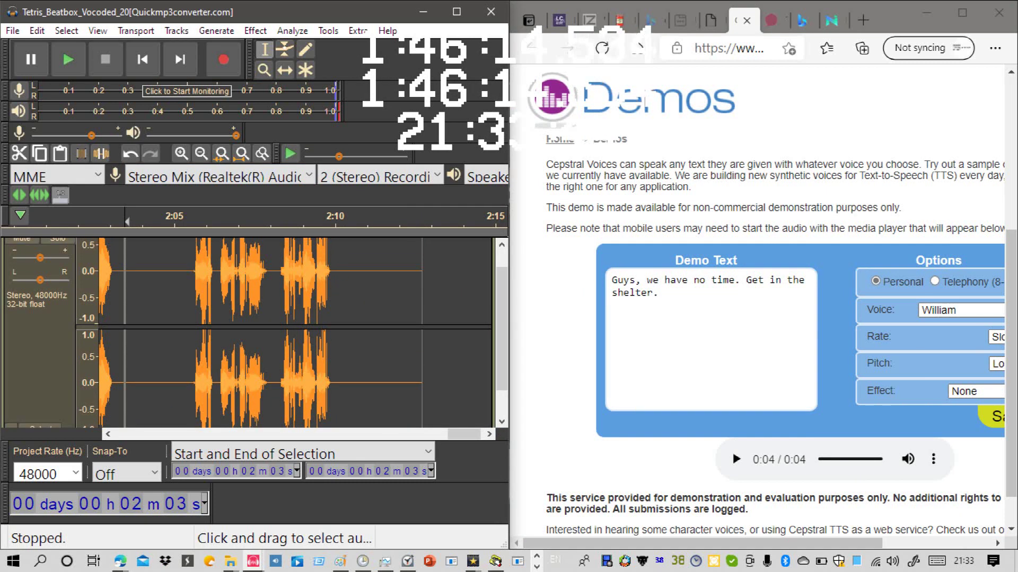
drag(192, 307, 139, 307)
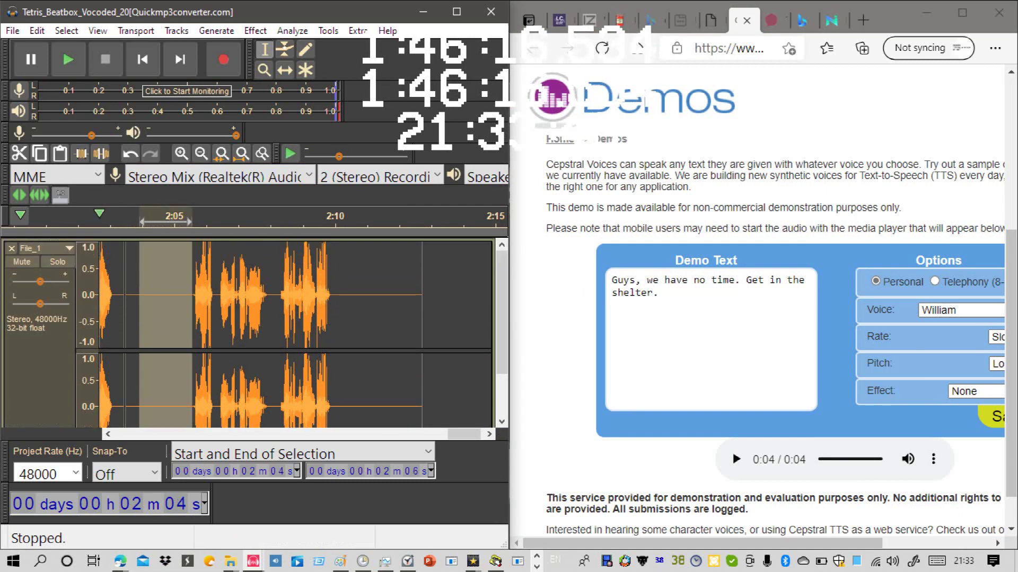
click(20, 154)
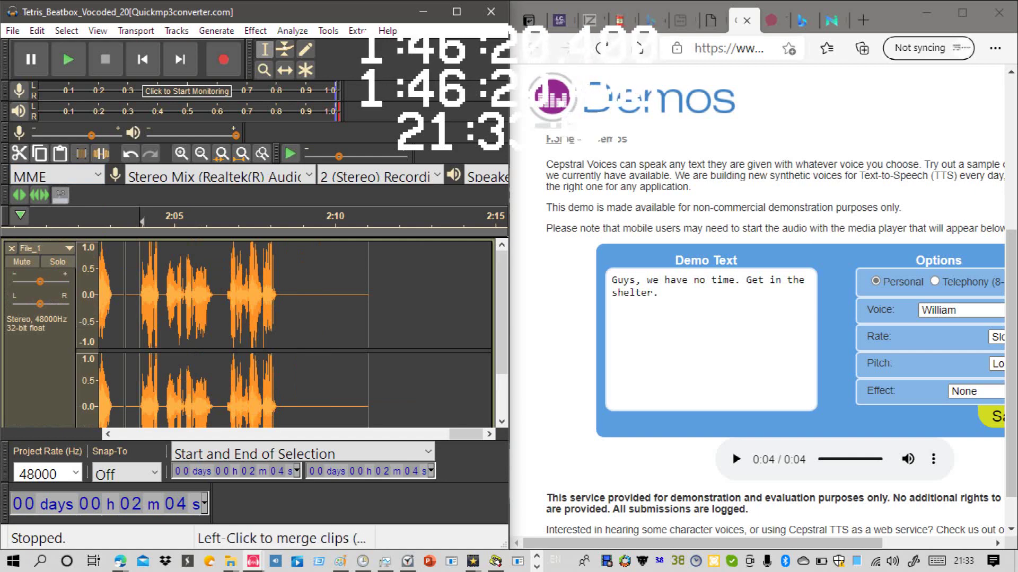
Step: Shorten the remaining gap between Lawrence's and William's lines by cutting the silence from 2:03 to 2:04
scroll(212, 328, down, 1)
scroll(297, 329, left, 3)
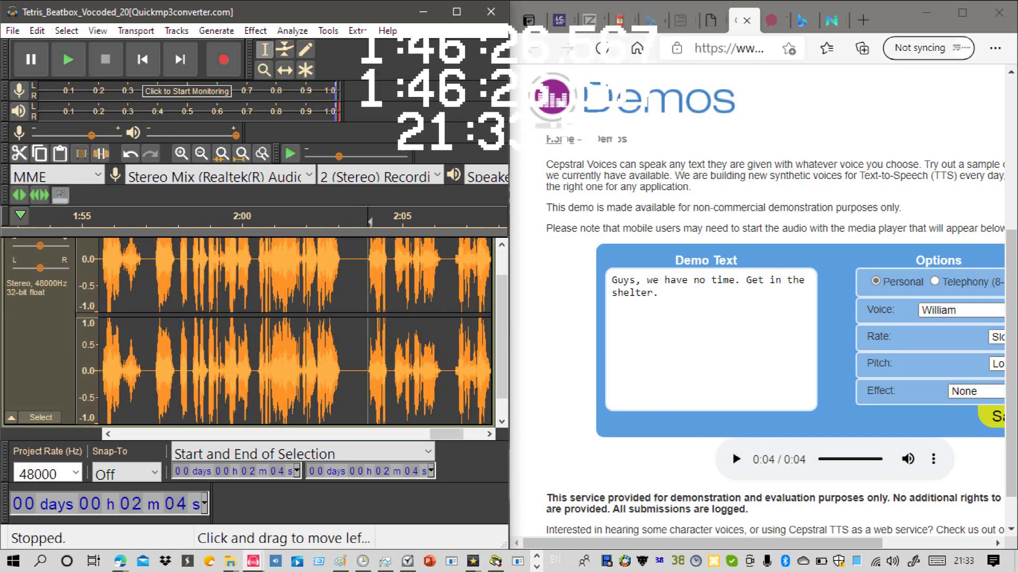
drag(366, 328, 348, 329)
scroll(350, 328, up, 1)
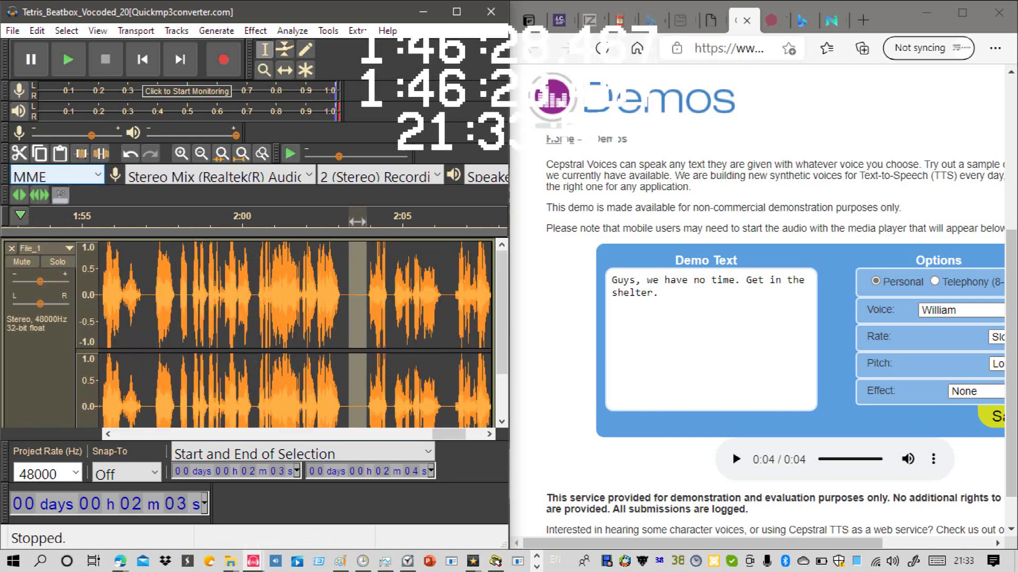
click(19, 153)
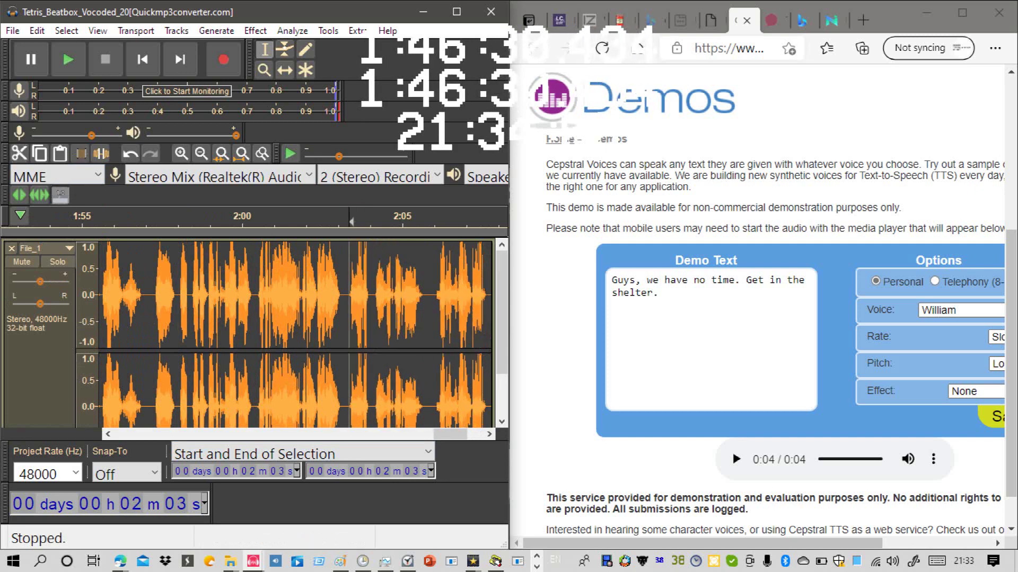
Step: Export the whole track as a signed 16-bit PCM WAV file named matewhy to the Desktop
scroll(297, 334, left, 20)
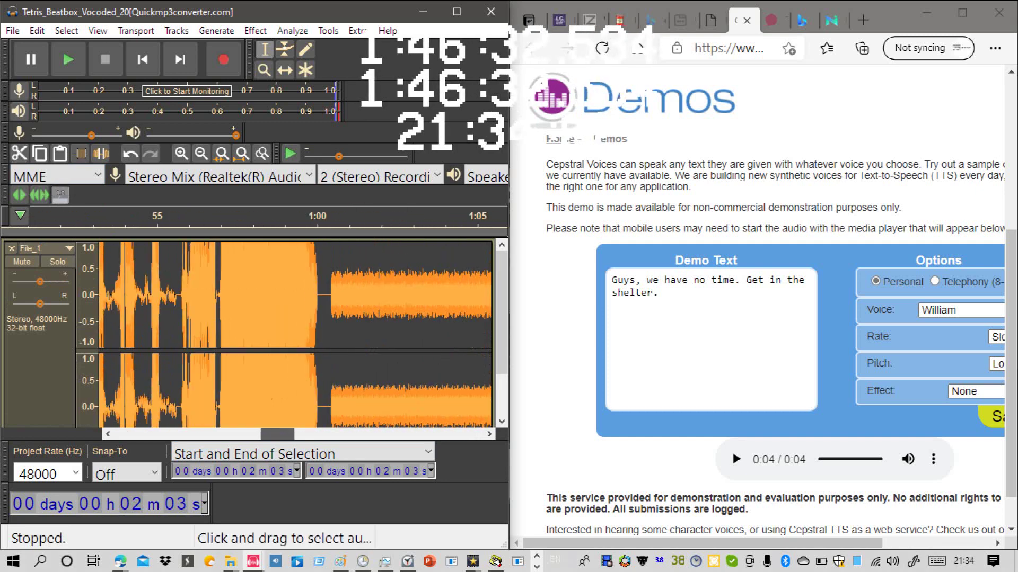
scroll(297, 329, left, 8)
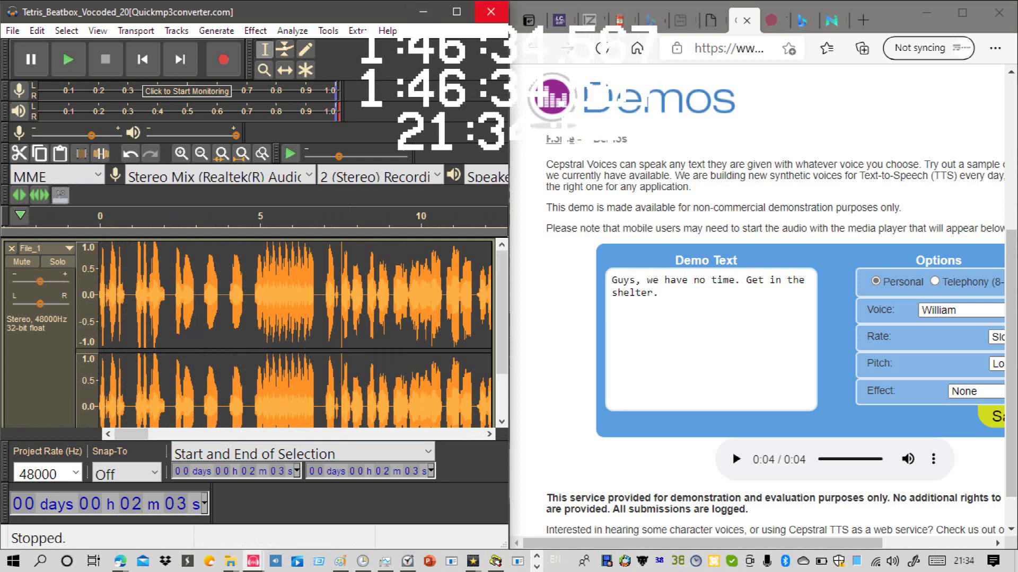
click(456, 12)
key(alt+f)
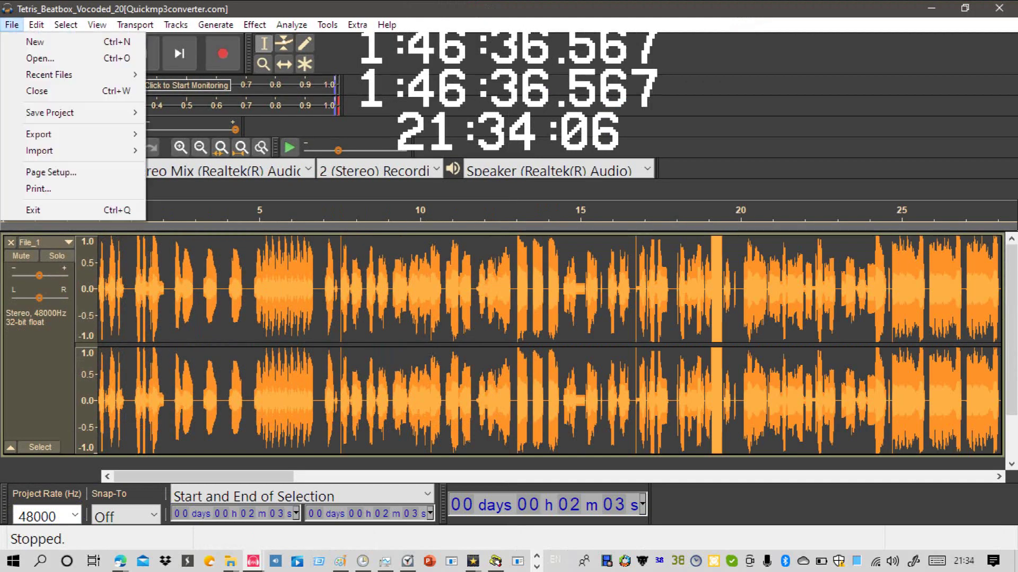
key(Down)
key(Down)
key(Down)
key(Down)
key(Down)
key(Right)
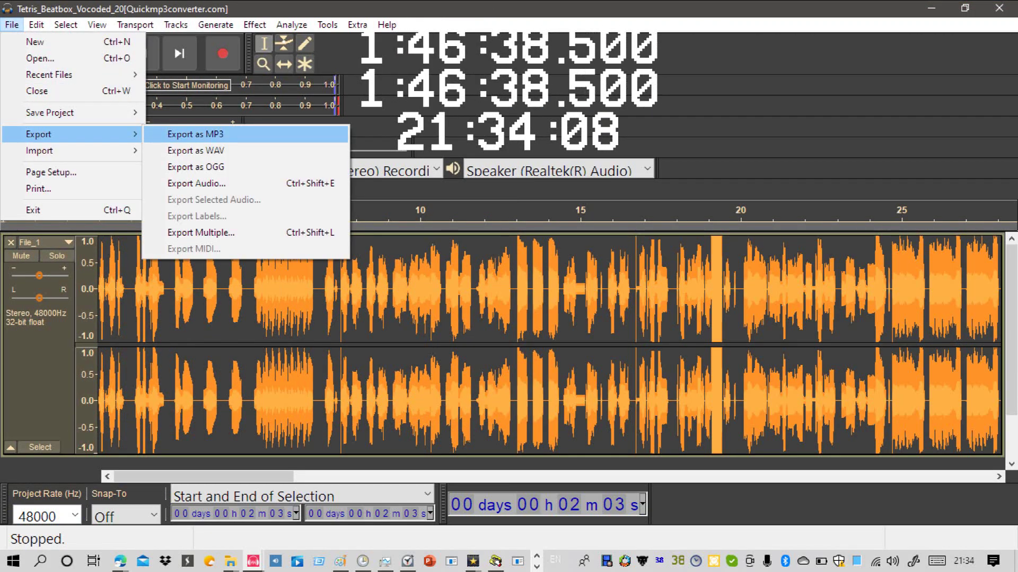
key(Return)
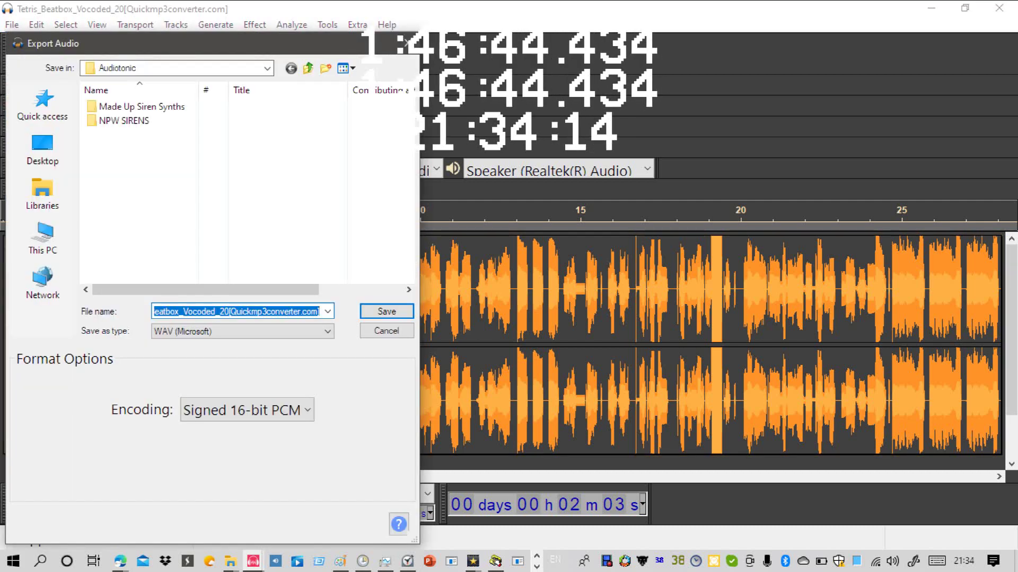
click(42, 146)
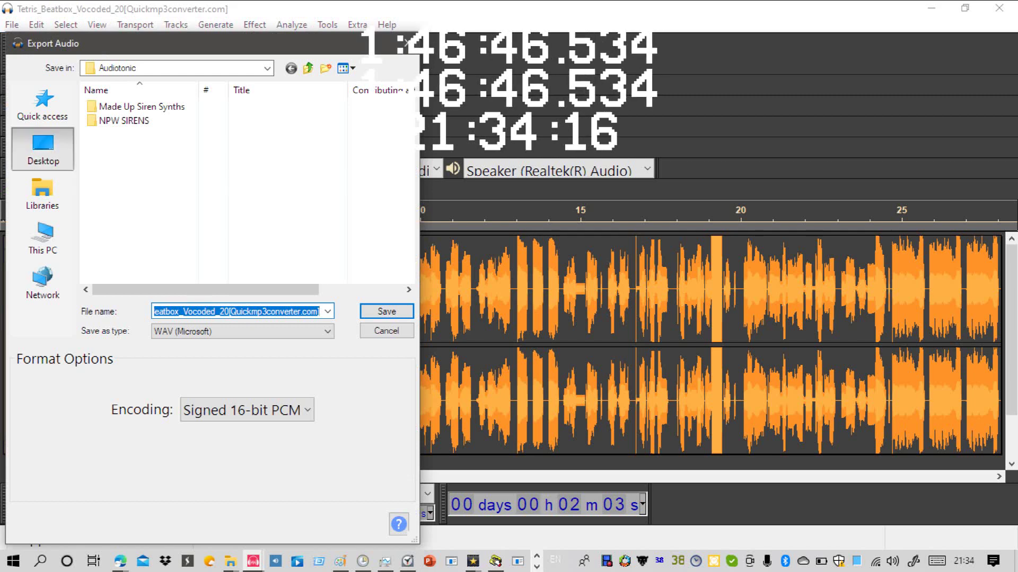
text(matewhy)
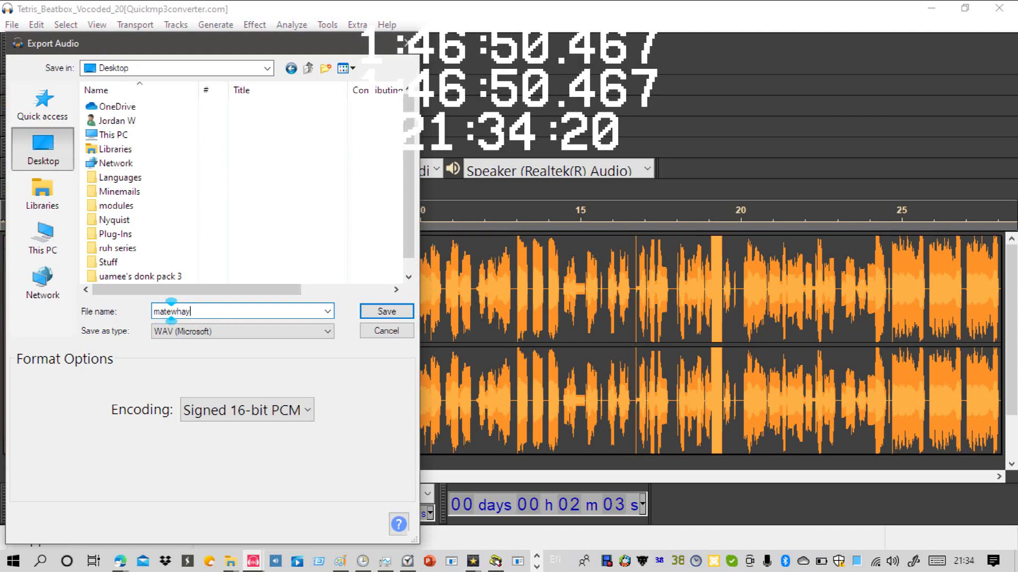
key(Return)
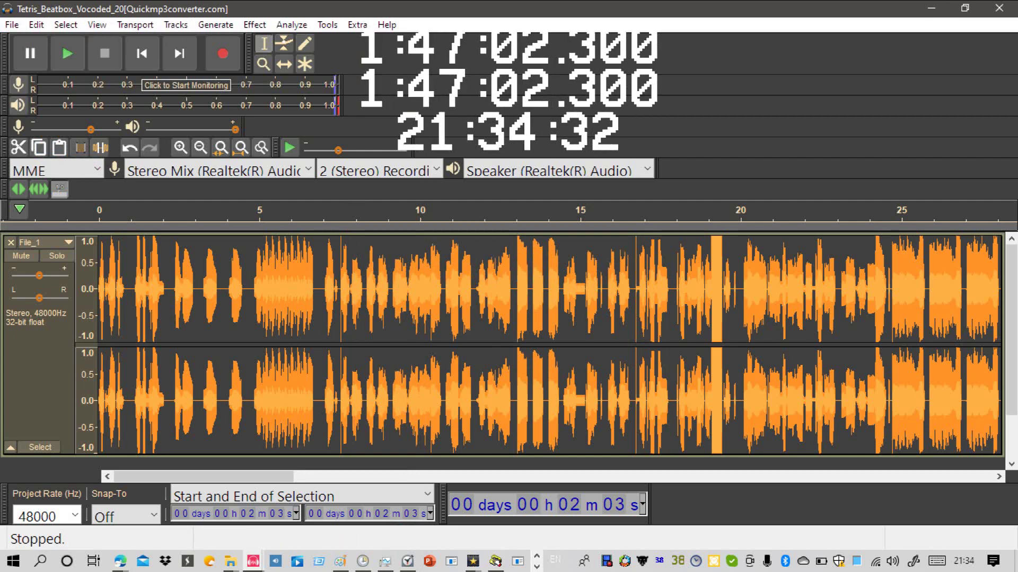
Step: Switch to VideoPad and import matewhy.wav from the Desktop into the project's audio files
click(931, 8)
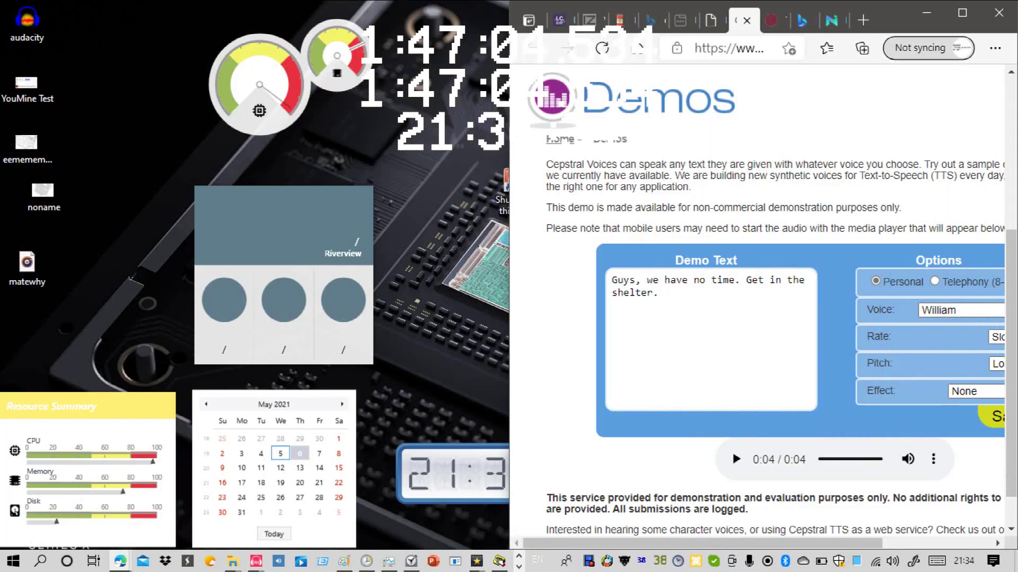
click(926, 12)
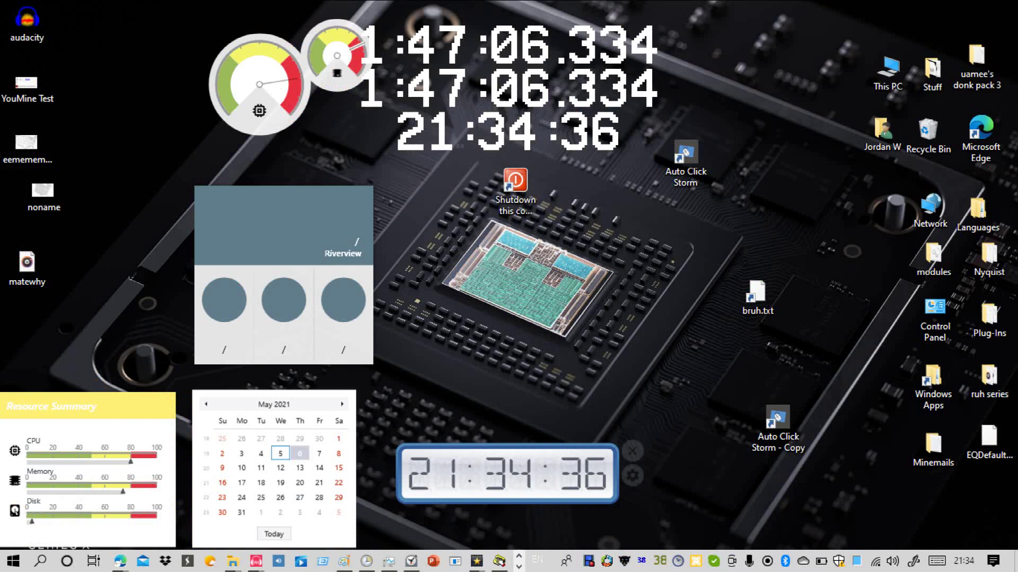
mouse_move(476, 561)
click(404, 495)
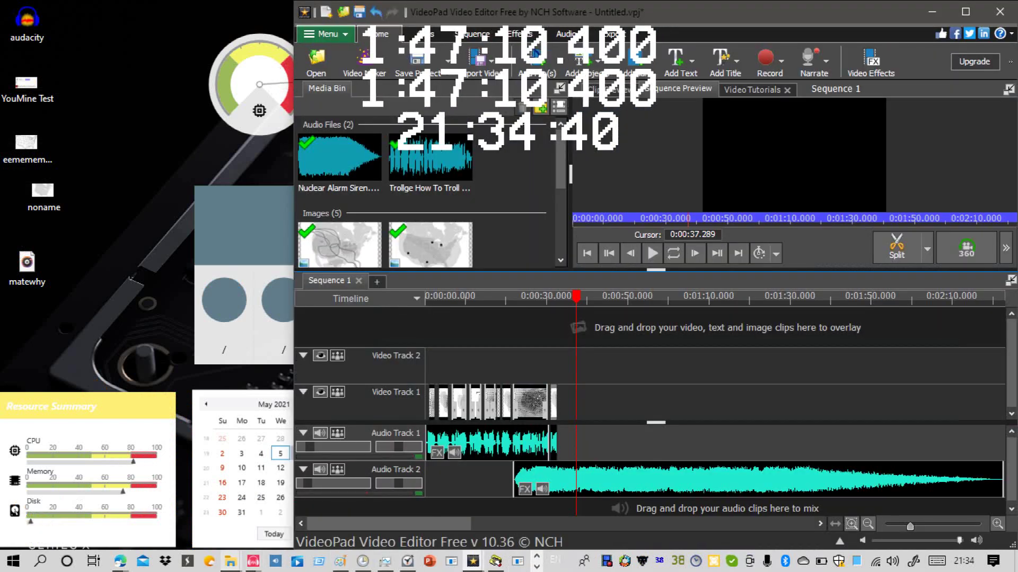
mouse_move(230, 560)
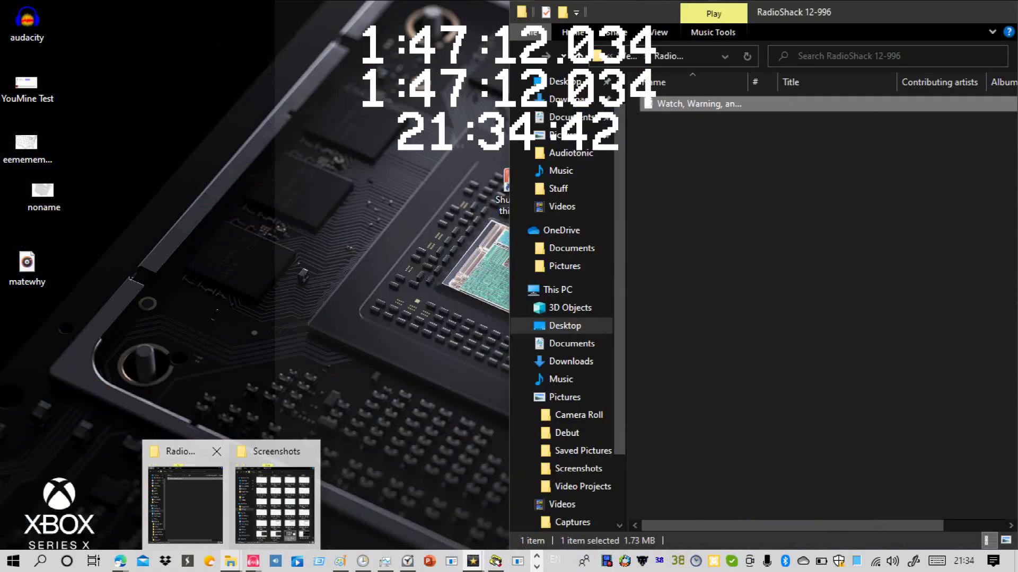
click(186, 503)
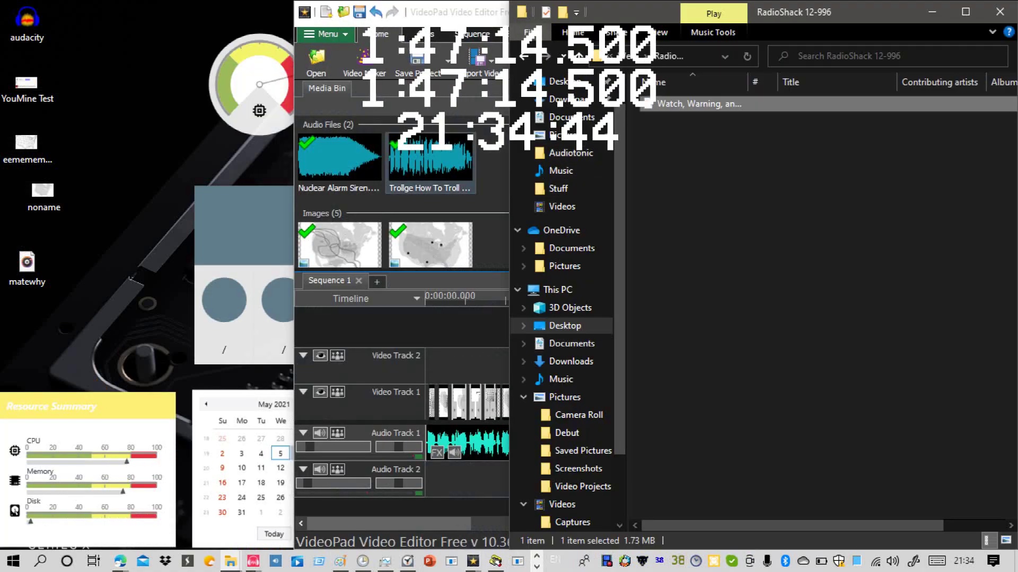
drag(27, 265, 364, 170)
key(alt+Tab)
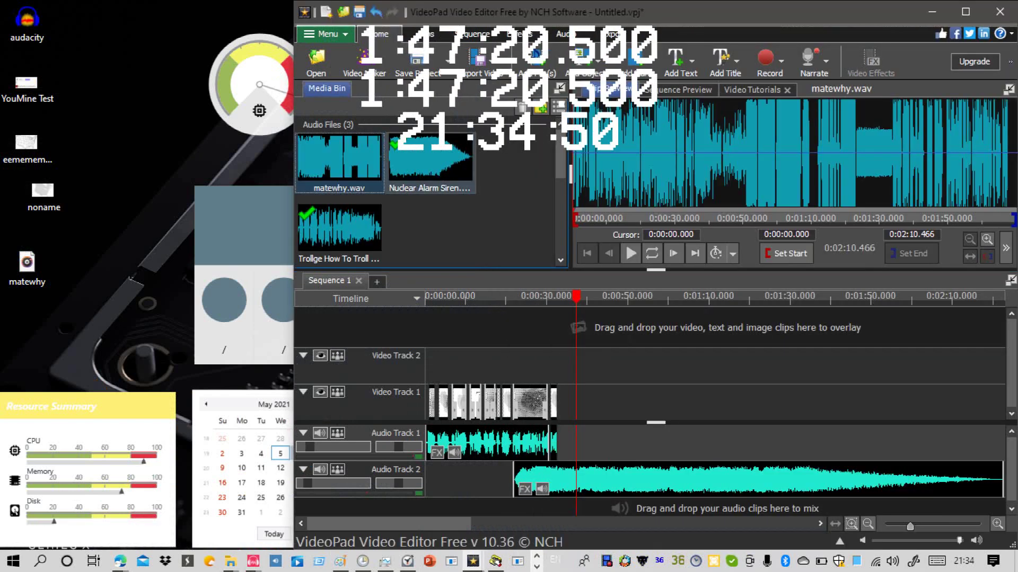
Step: Place matewhy.wav on Audio Track 1 after the existing clips, starting at the playhead position of 0:00:37.289
drag(342, 164, 563, 433)
mouse_move(450, 524)
mouse_down()
mouse_move(555, 524)
mouse_move(461, 524)
mouse_up()
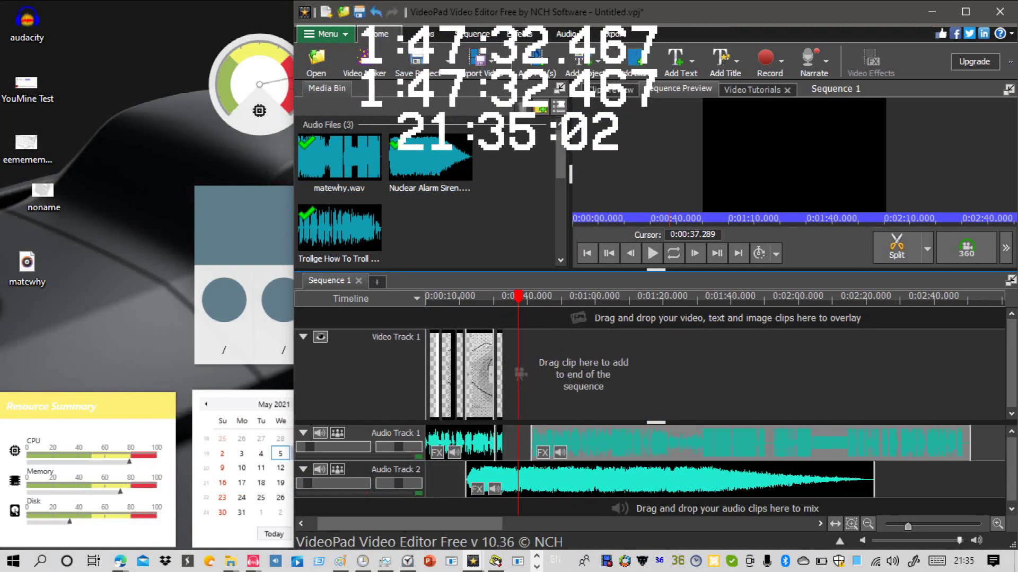
drag(647, 441, 633, 441)
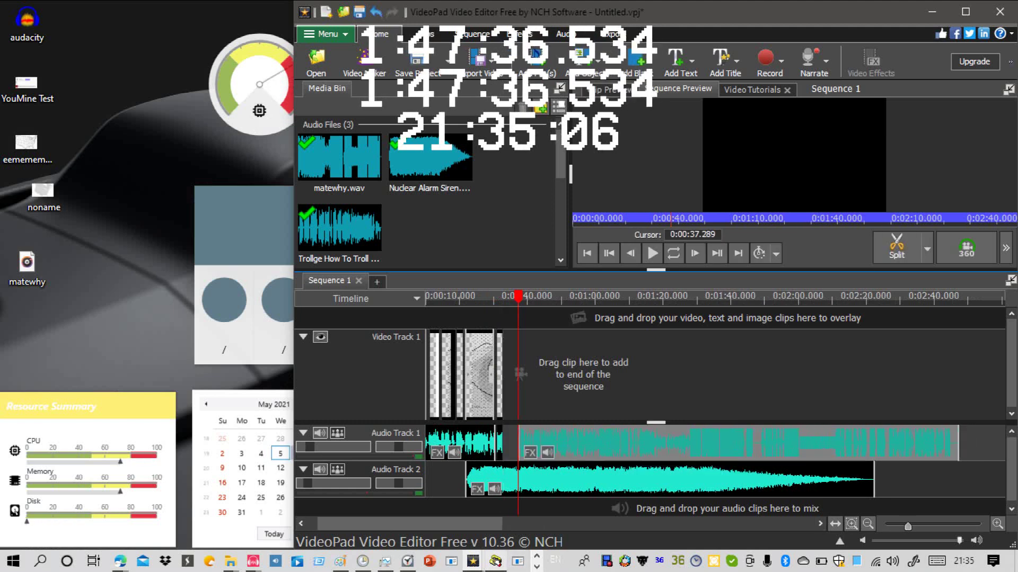
Step: Import Federal Signal 2001.mp3 from the Downloads folder into the audio files and maximize the VideoPad window
click(230, 562)
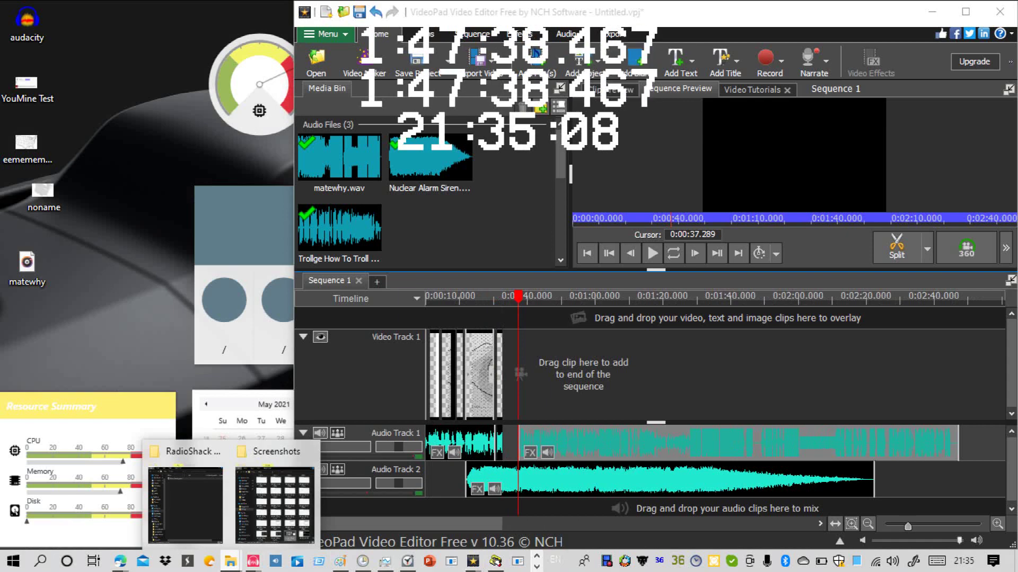
click(186, 505)
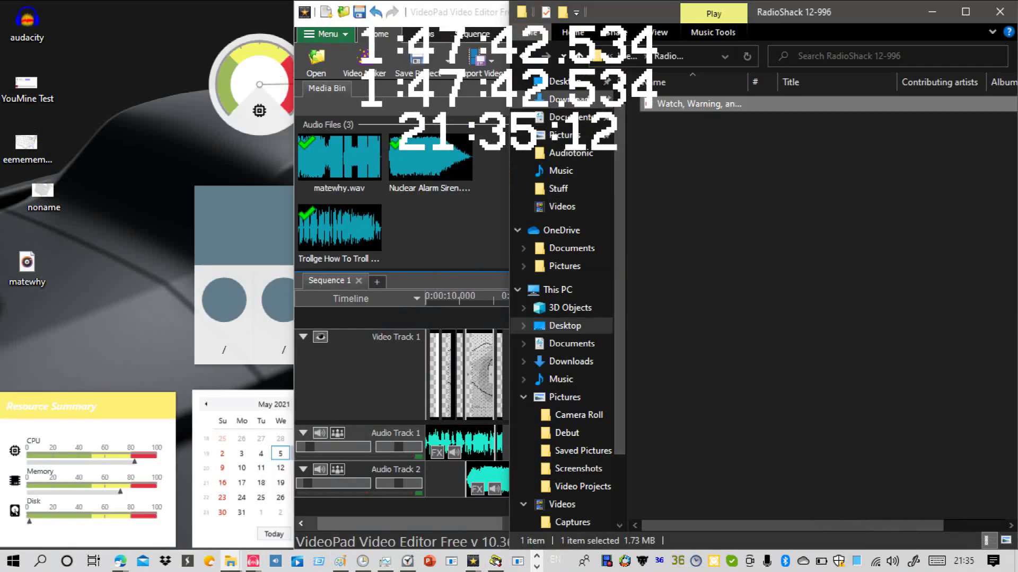
click(569, 100)
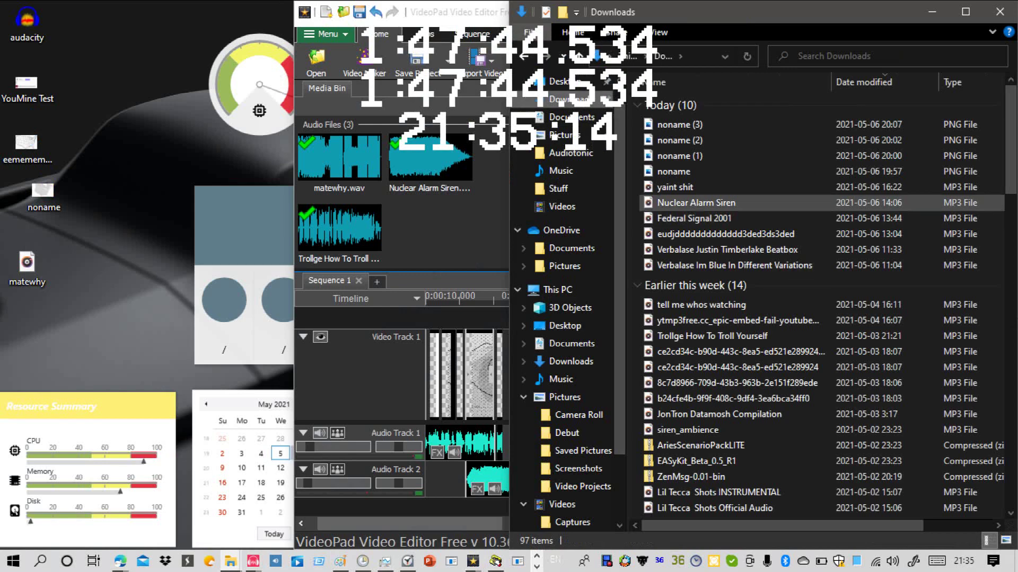
drag(737, 218, 480, 229)
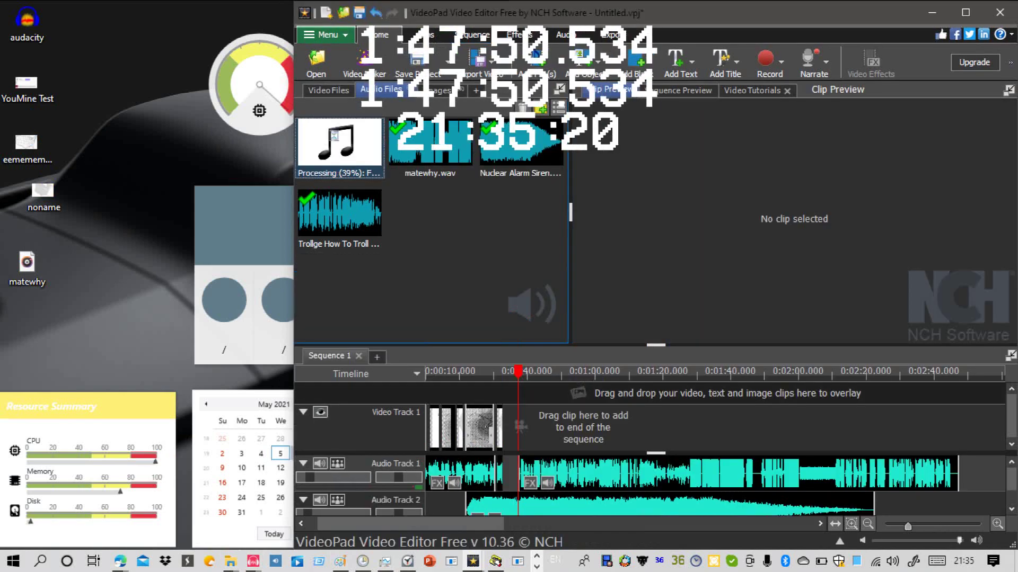
click(965, 12)
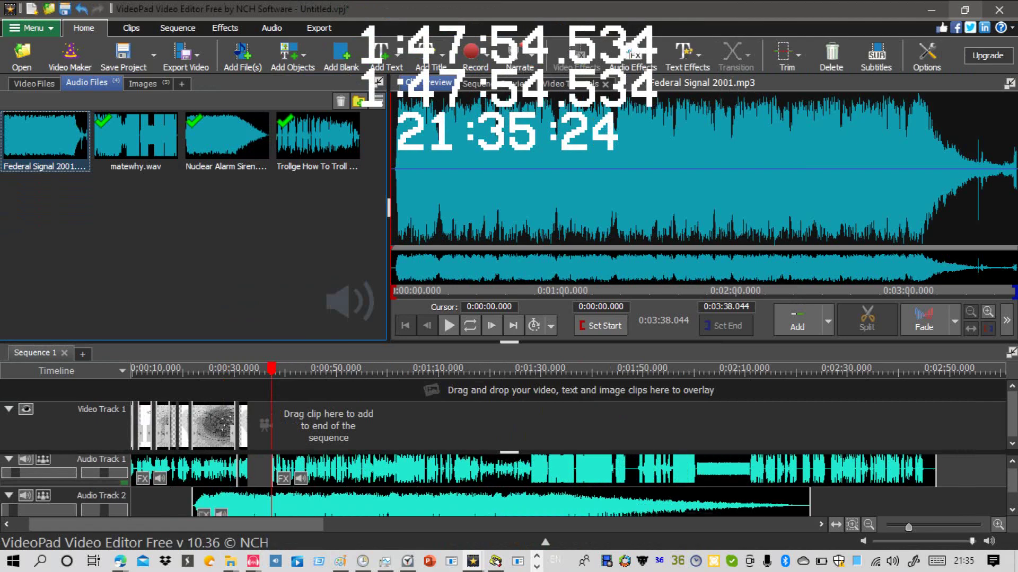
Step: Place the Federal Signal 2001 clip on a new audio track below Audio Track 2, starting at about 0:50
scroll(509, 485, down, 1)
mouse_move(15, 481)
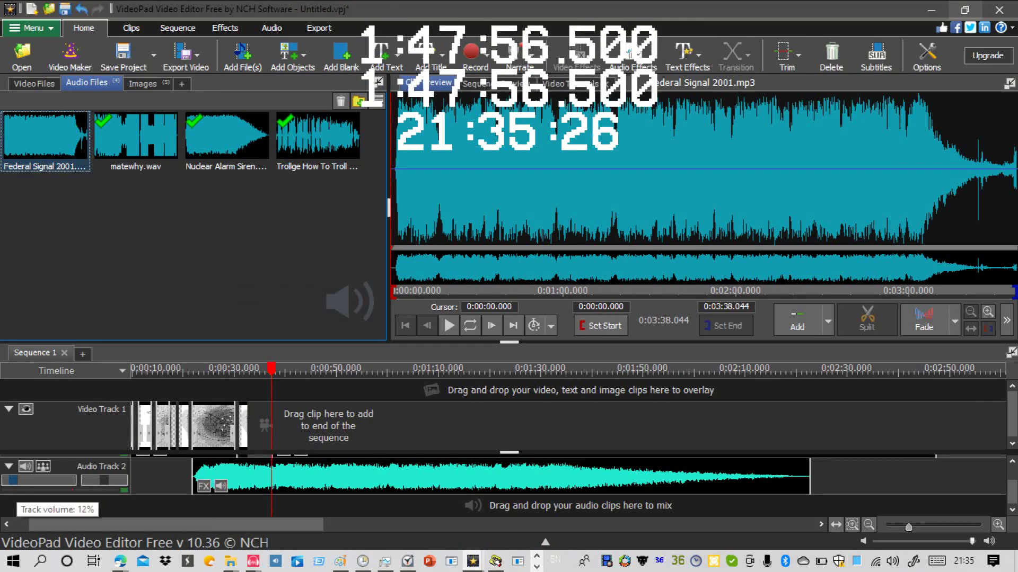
drag(135, 138, 318, 466)
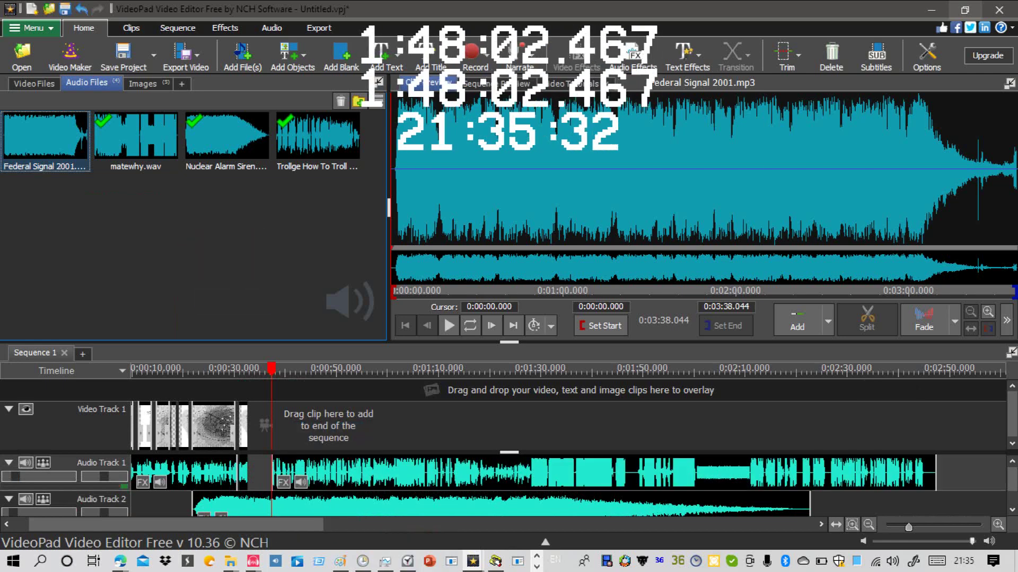
scroll(508, 486, down, 1)
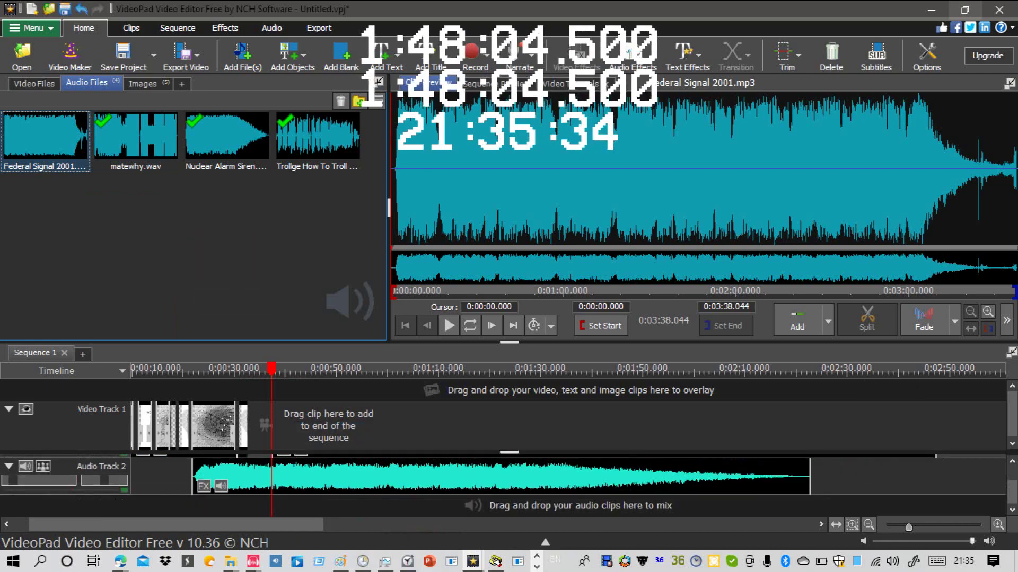
drag(45, 135, 345, 499)
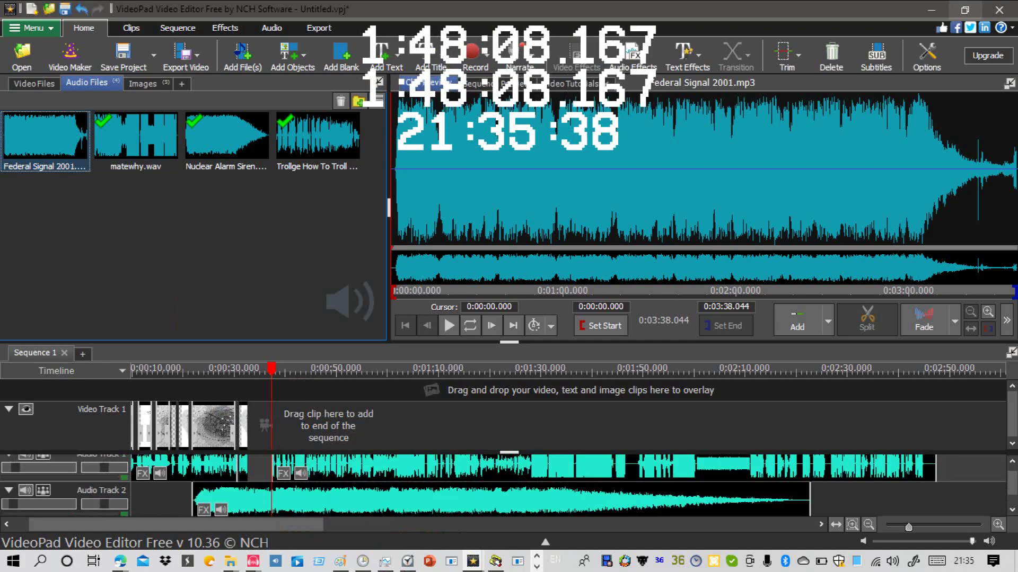
scroll(509, 486, down, 1)
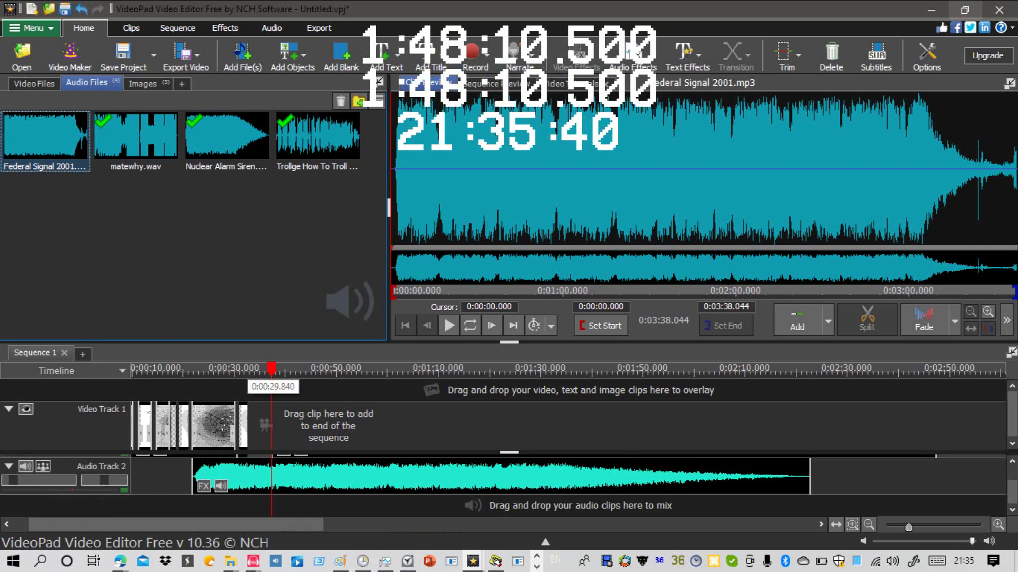
scroll(271, 371, down, 2)
click(131, 371)
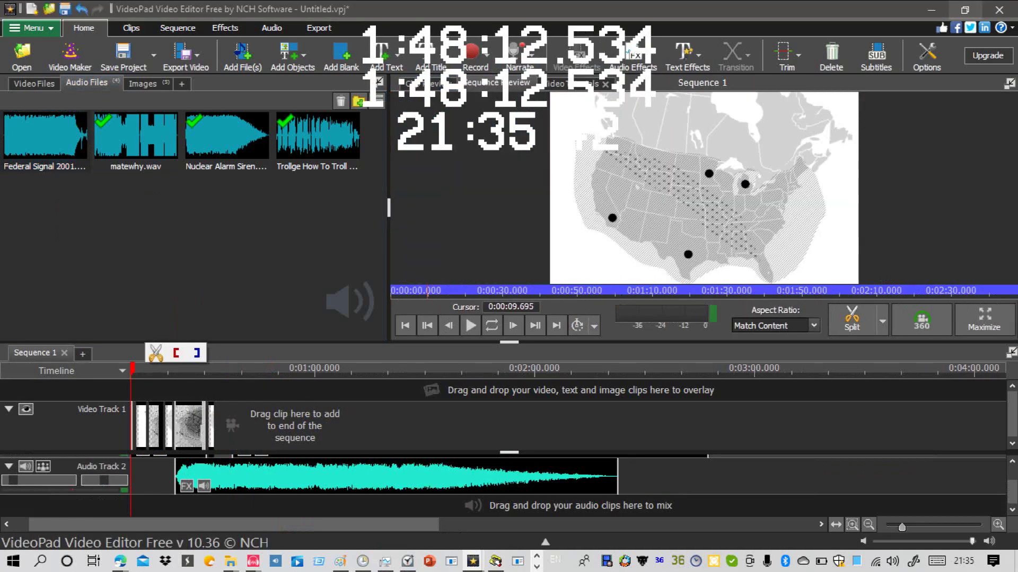
drag(45, 135, 313, 501)
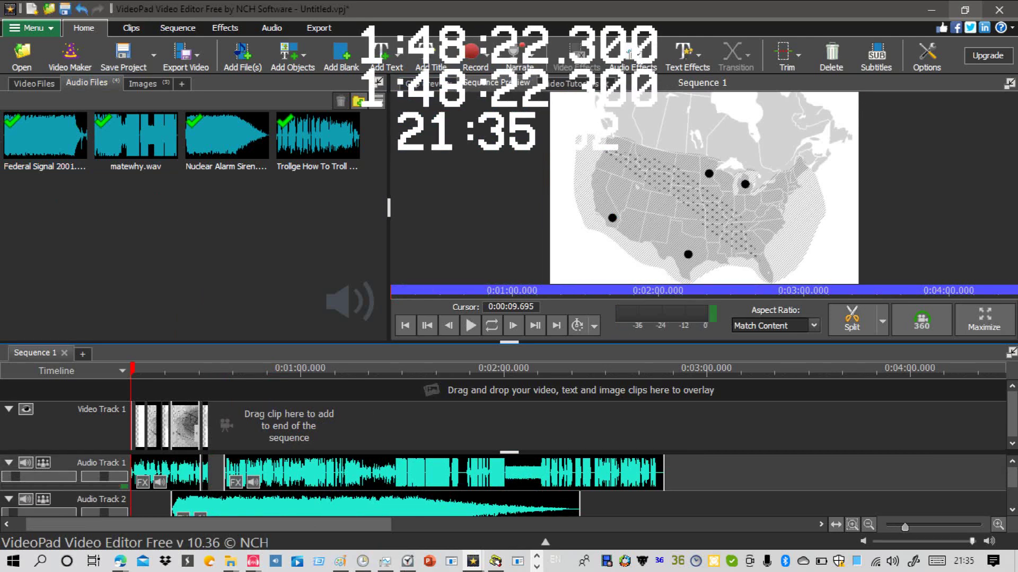
Step: Expand Audio Track 3 and lower its track volume to about the same level as Audio Track 2
scroll(503, 485, down, 1)
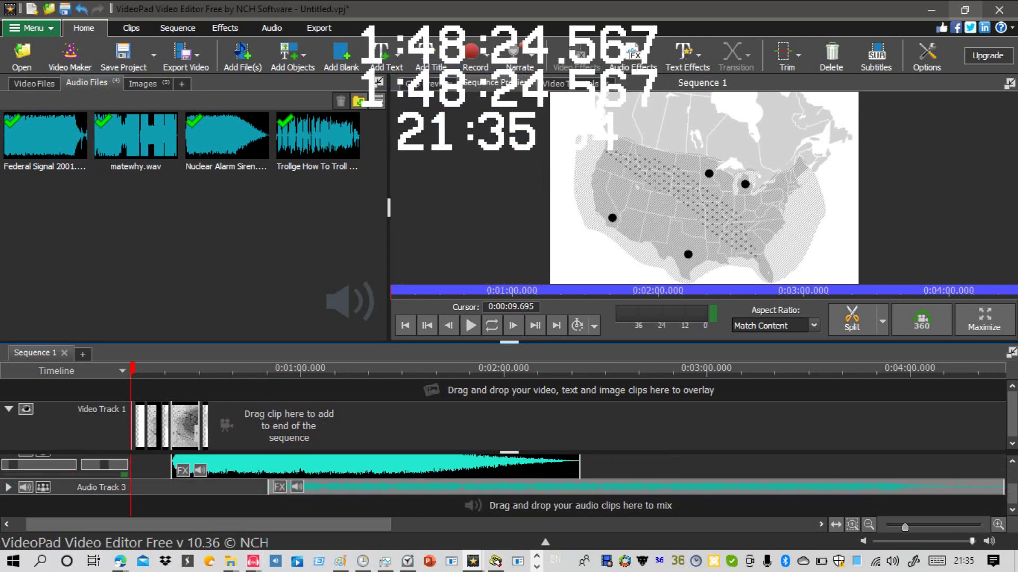
click(9, 487)
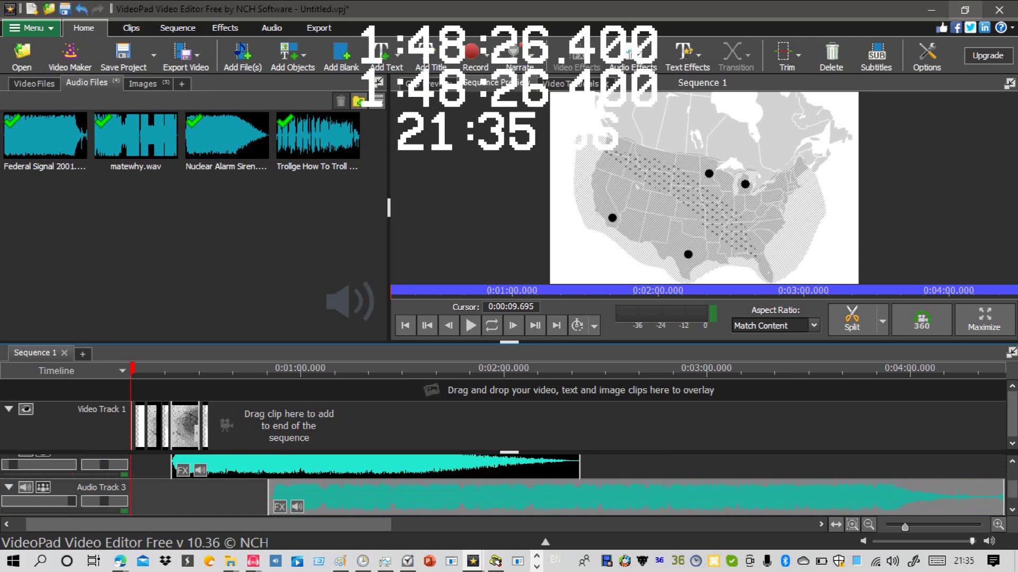
drag(72, 500, 13, 501)
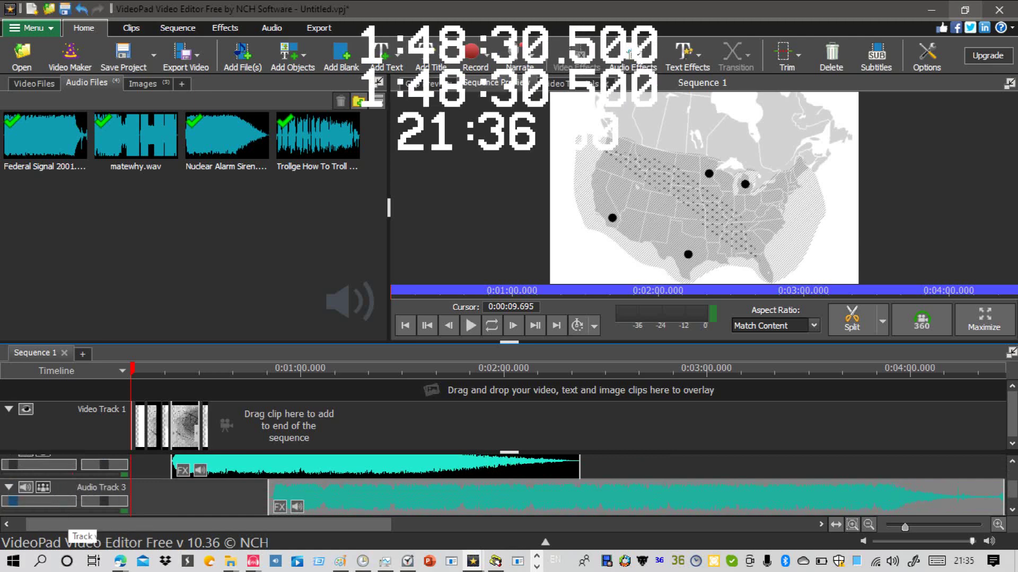
Step: Return the playhead to the start of Sequence 1, clear the timeline selection and briefly preview the opening
click(230, 369)
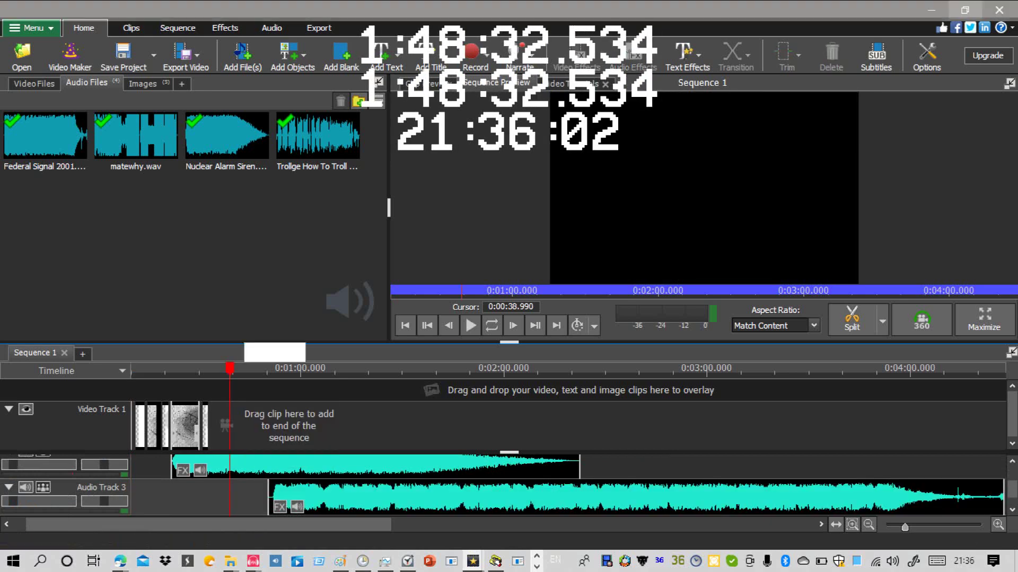
drag(229, 369, 131, 369)
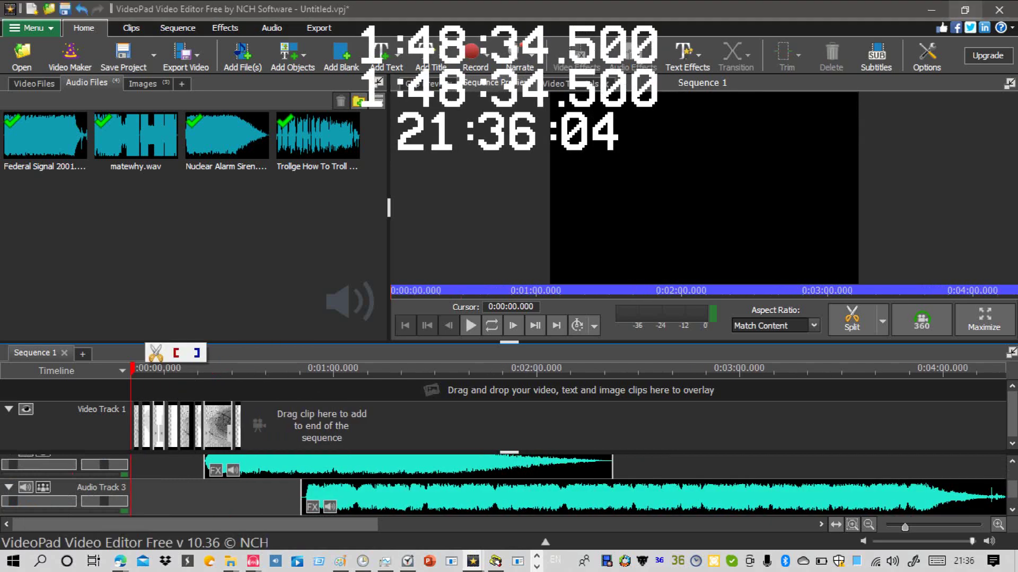
drag(281, 369, 194, 370)
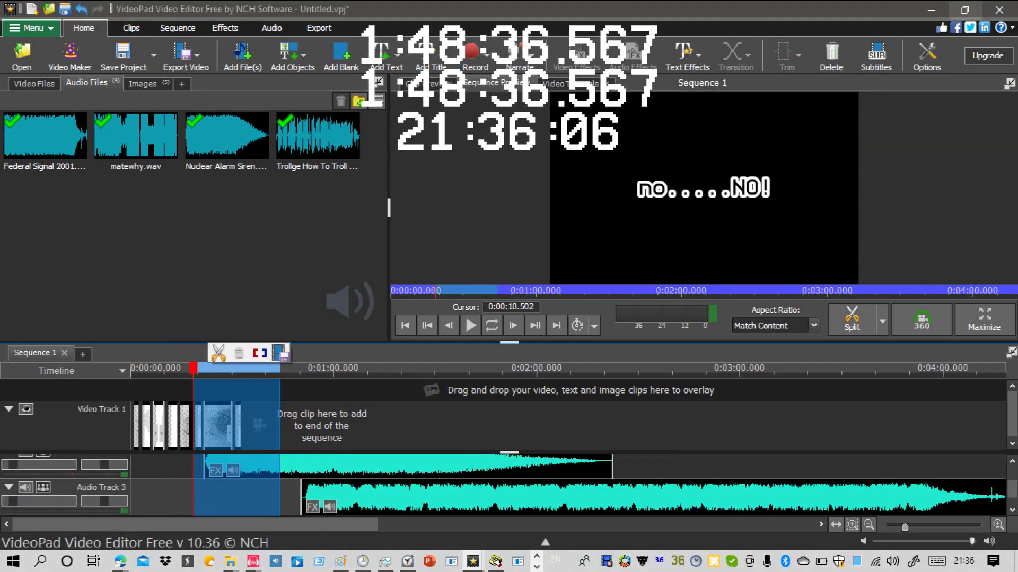
click(330, 370)
click(132, 370)
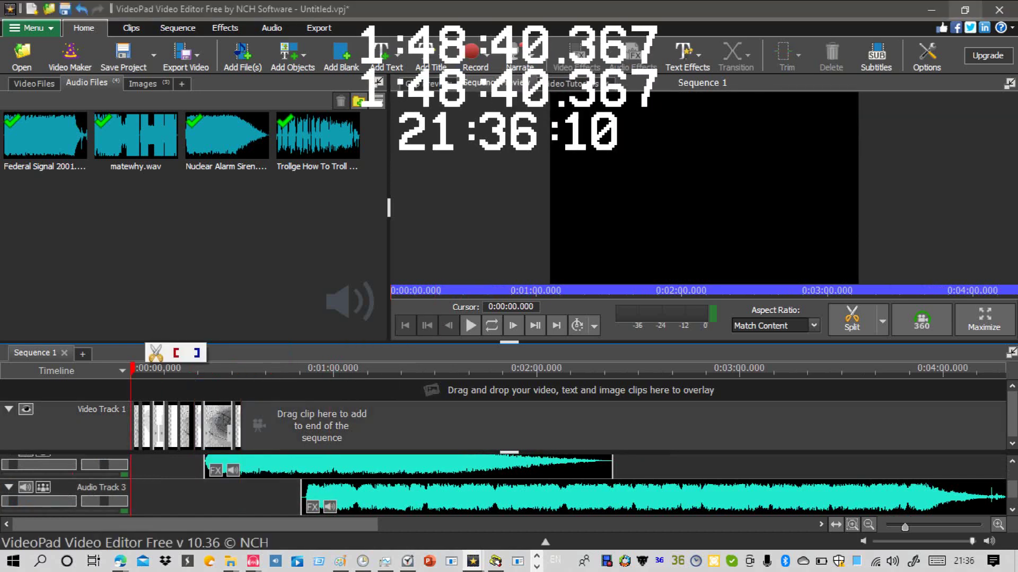
scroll(509, 485, up, 3)
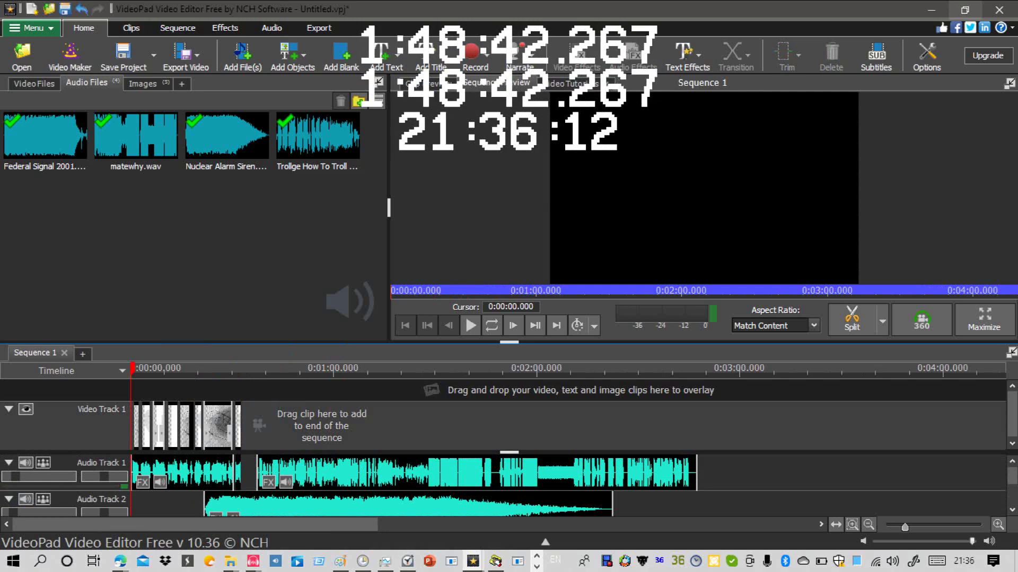
key(space)
key(space)
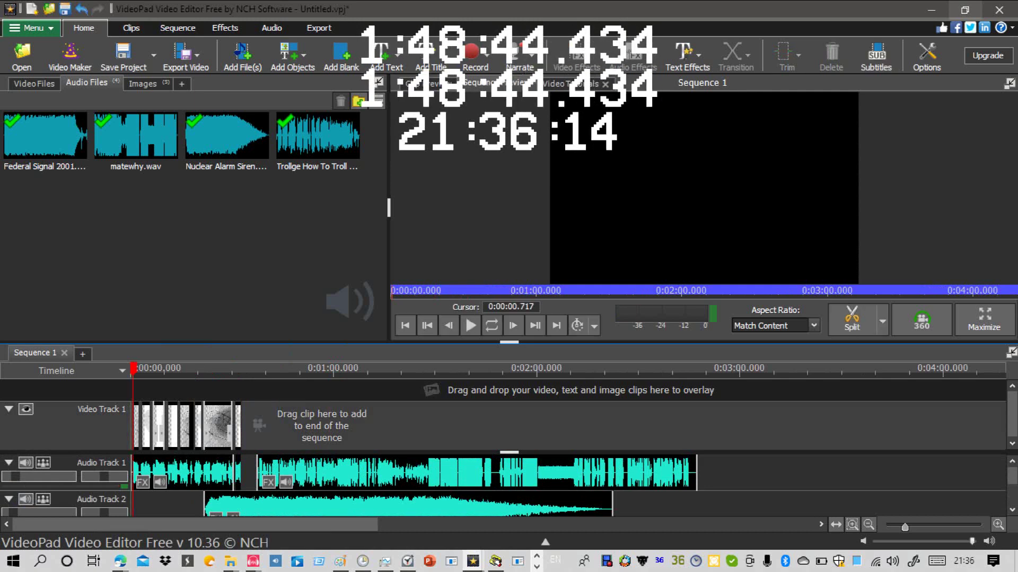
drag(133, 370, 130, 369)
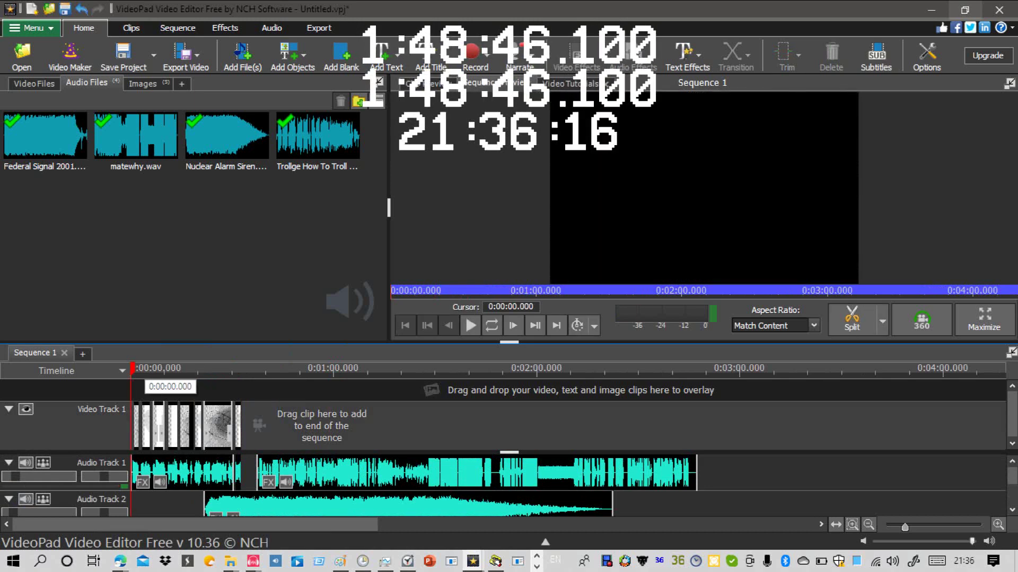
Step: Start exporting the sequence as a video file and set the file format to .avi
click(30, 28)
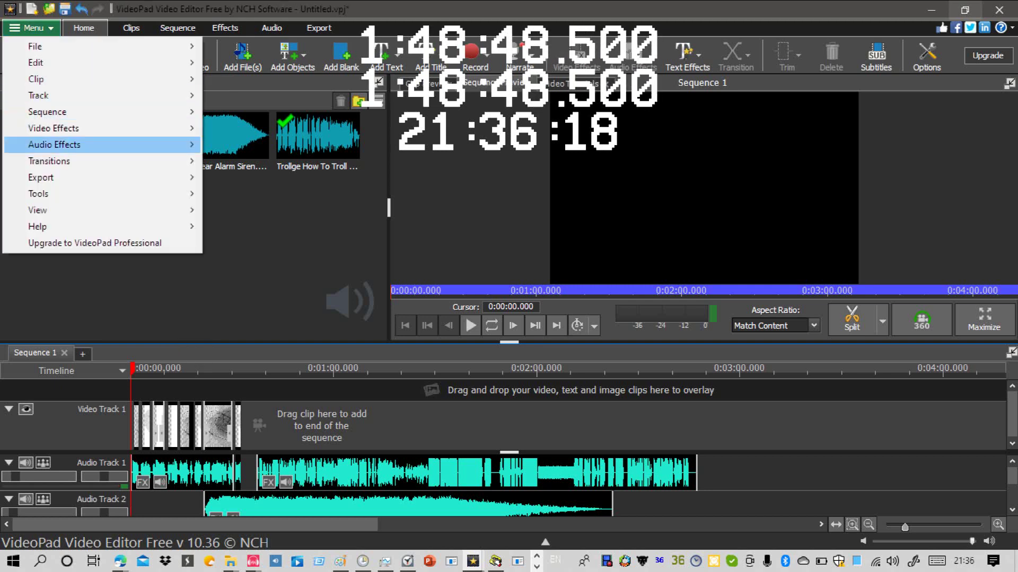
mouse_move(101, 178)
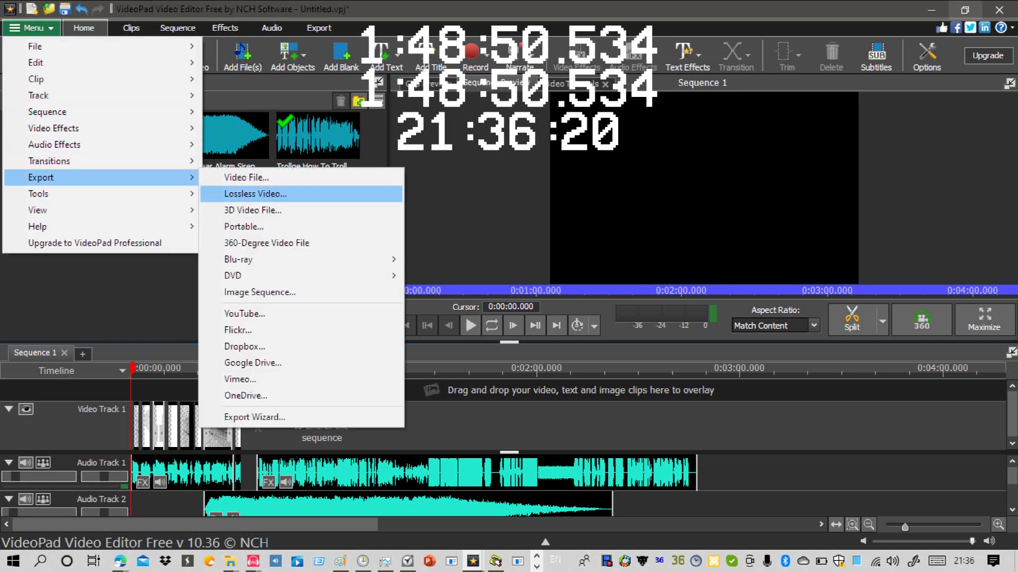
click(247, 177)
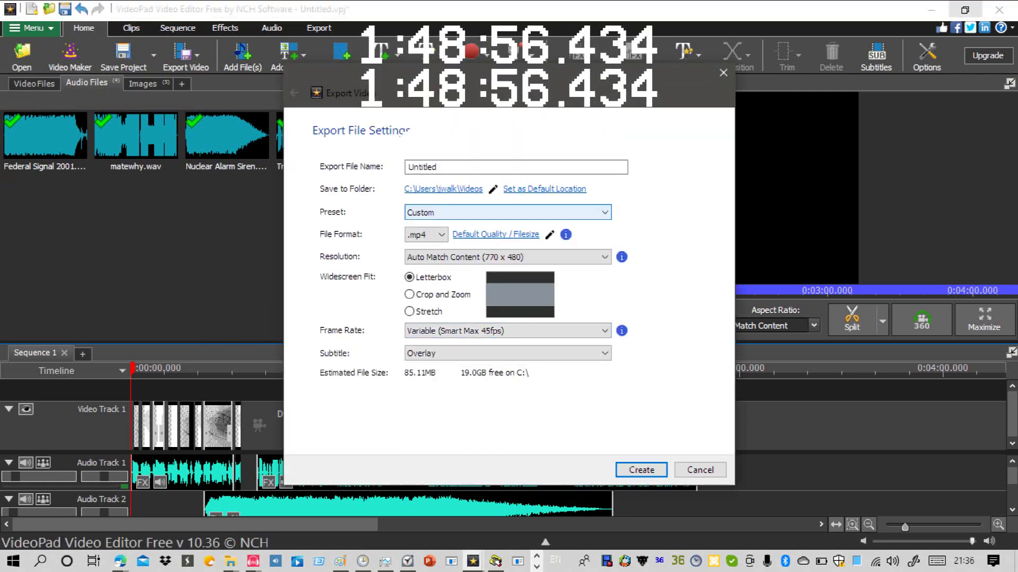
click(426, 235)
click(418, 265)
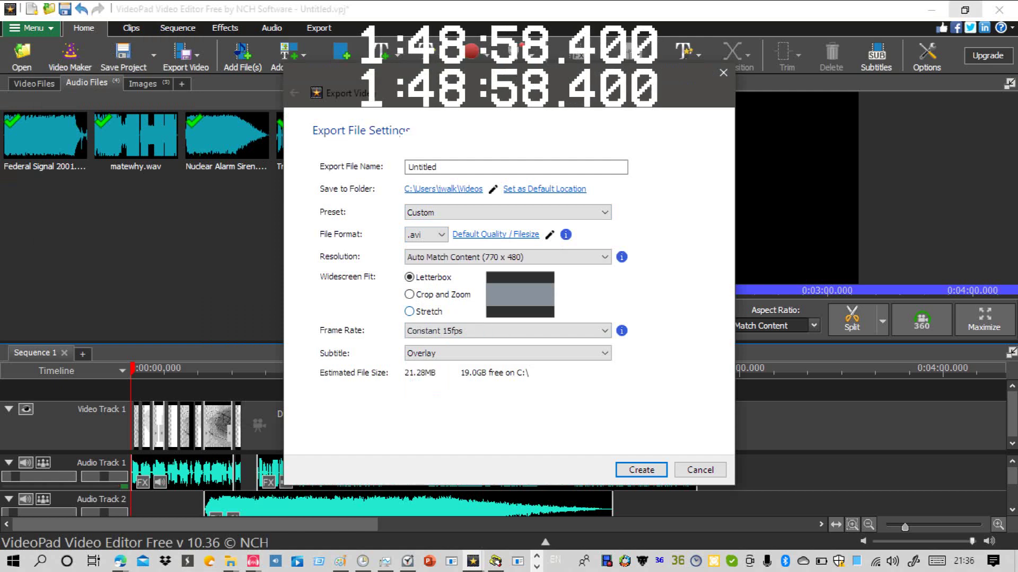
Step: Set the widescreen fit to Stretch, name the export file The Climate Change Effect and create it
key(BackSpace)
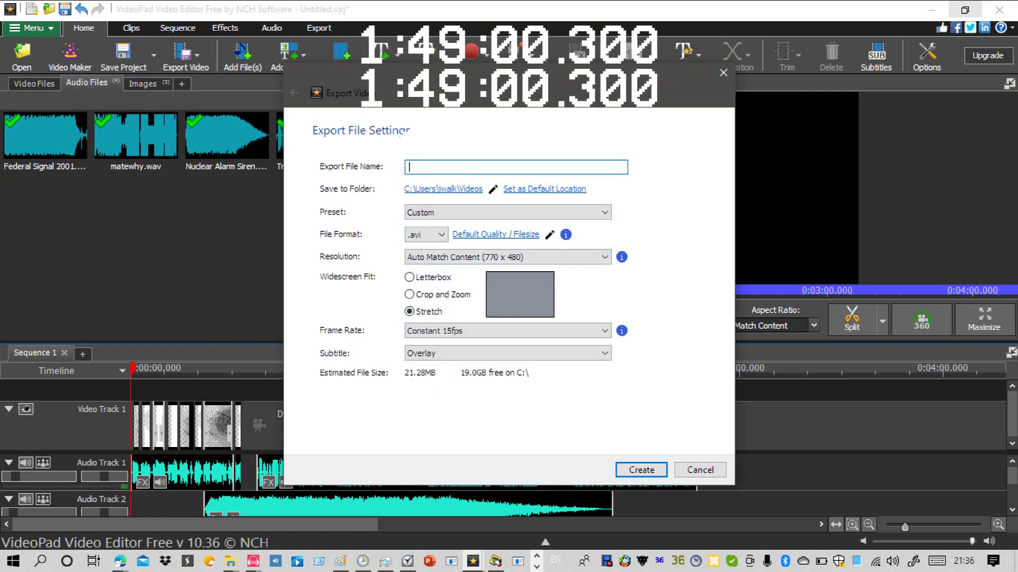
text(The Climate Change Effect)
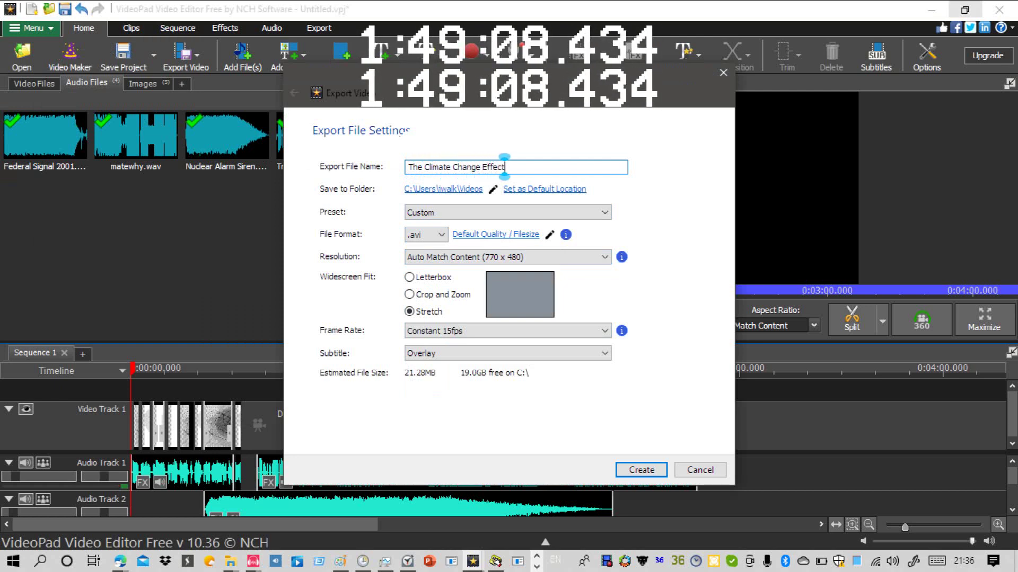
key(Return)
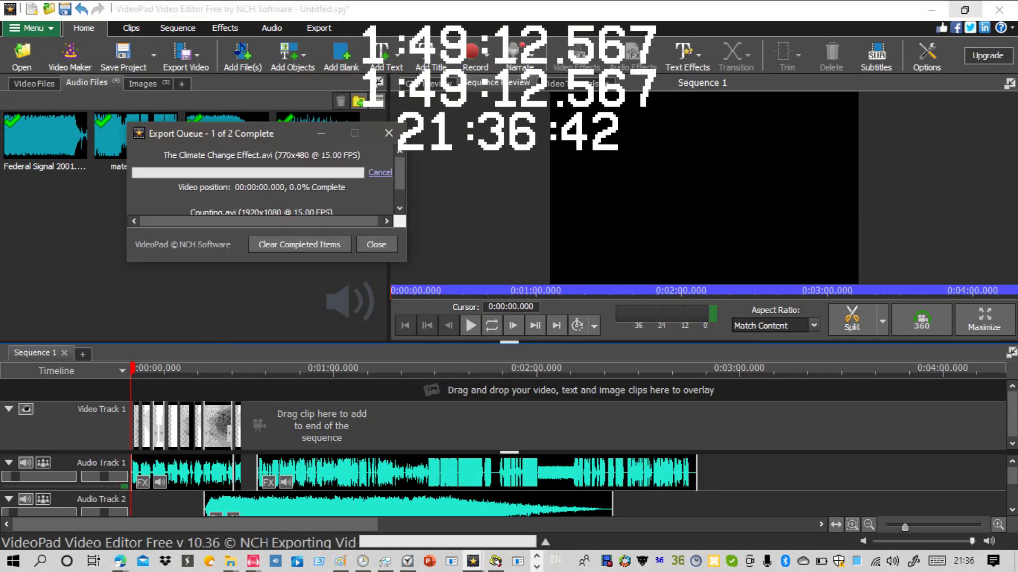
Step: Minimize the export queue, VideoPad and the Downloads window, and switch to Debut Video Recorder
click(321, 134)
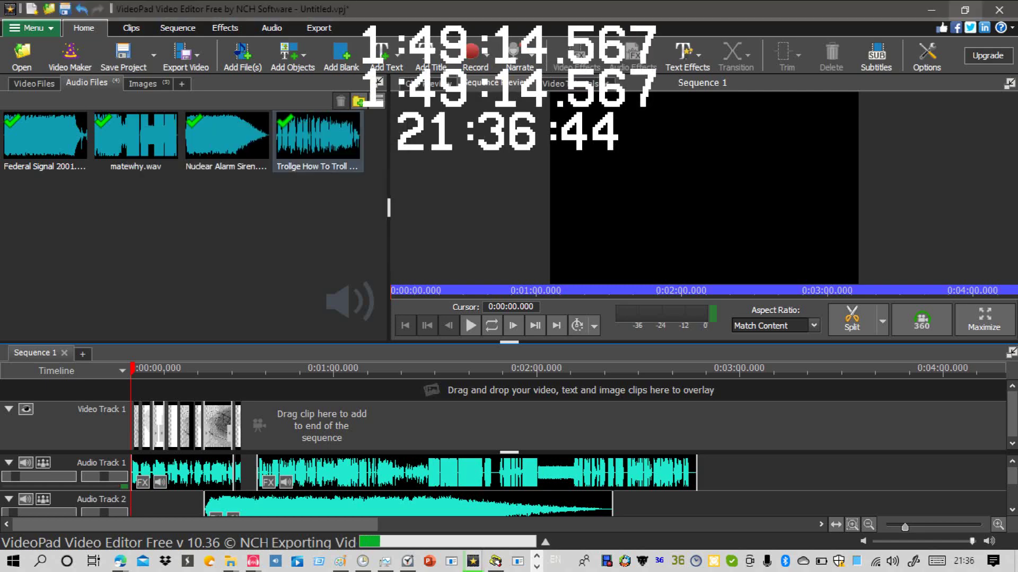
click(932, 10)
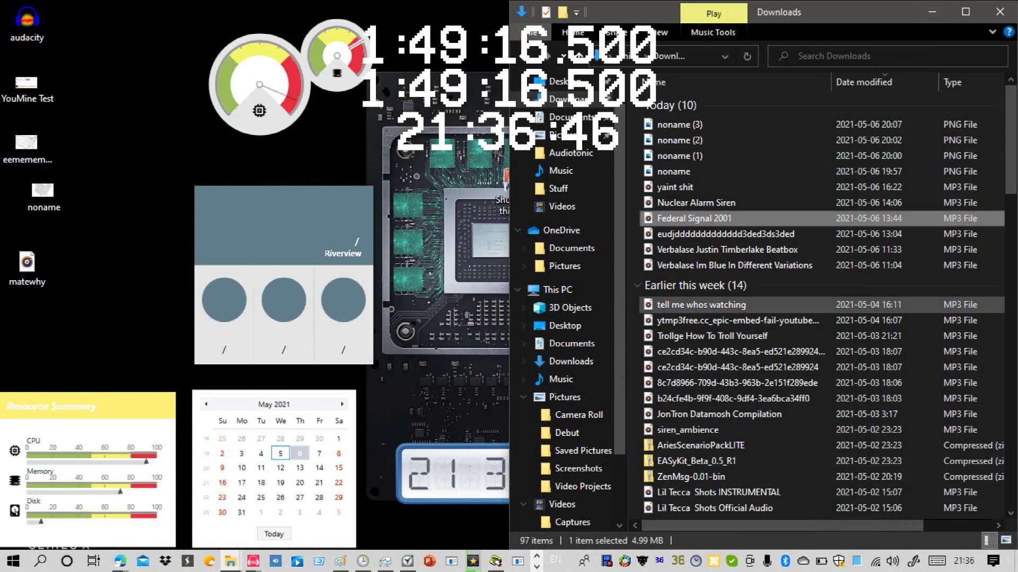
click(931, 11)
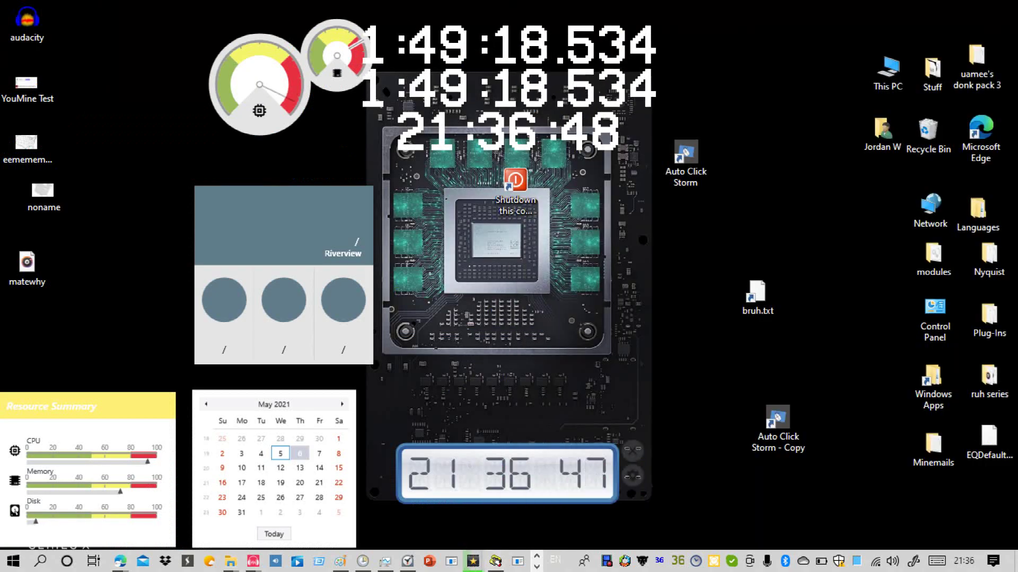
click(606, 561)
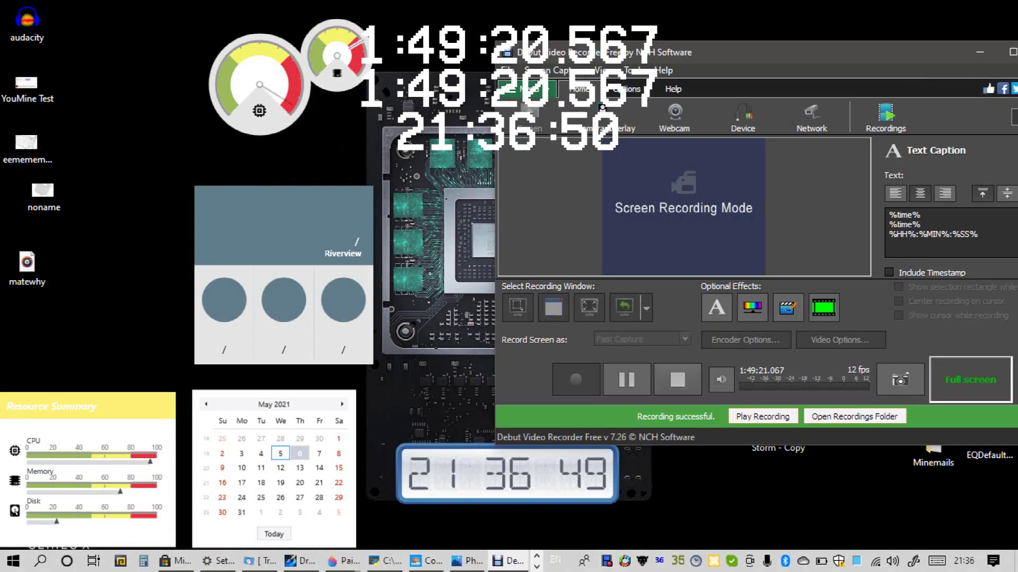